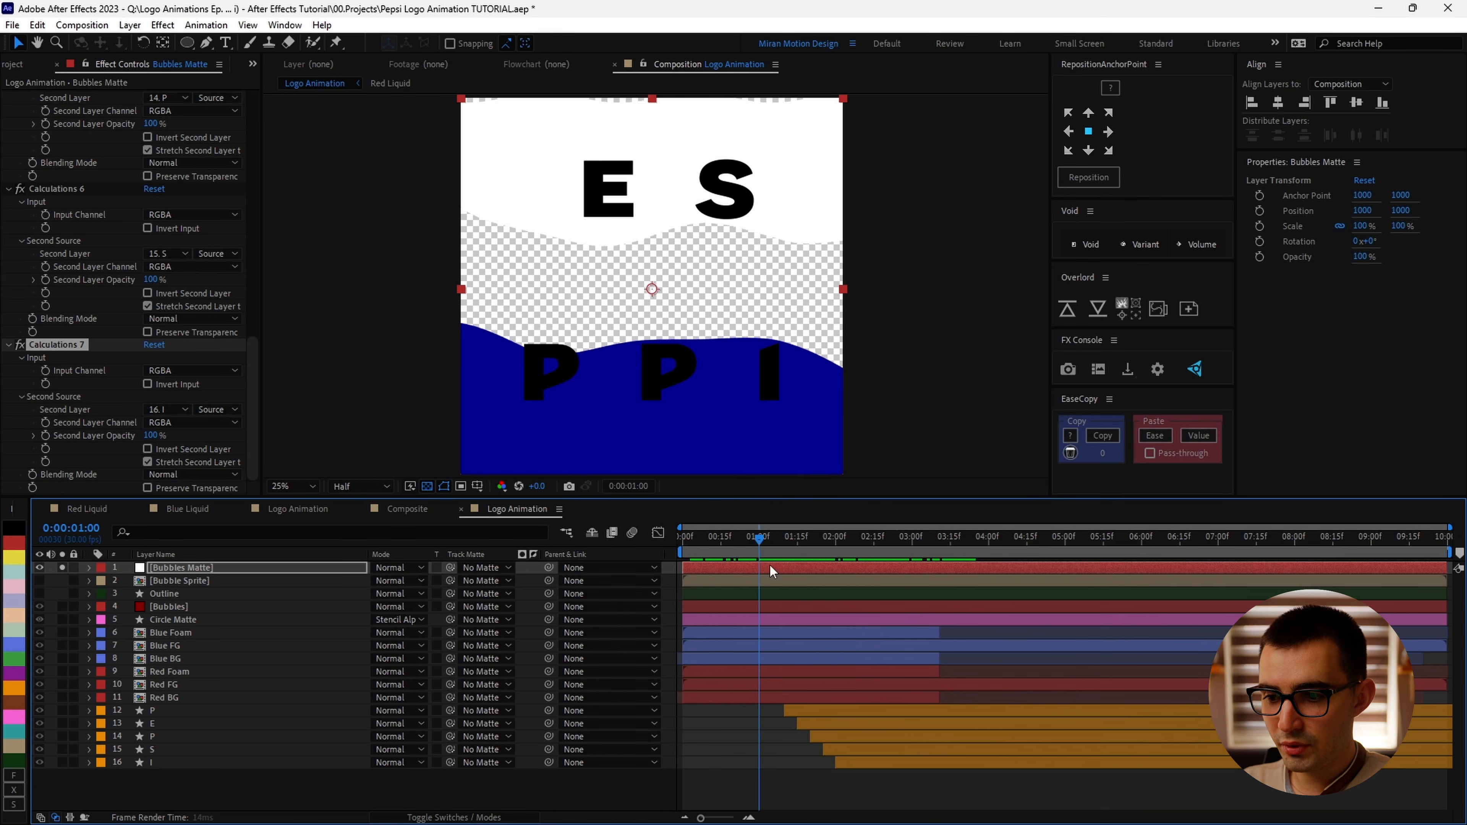
# Step: Preview the finished Pepsi logo animation by scrubbing and playing the compositions' timelines
pyautogui.moveTo(770, 564); pyautogui.dragTo(829, 584)
pyautogui.press('space')
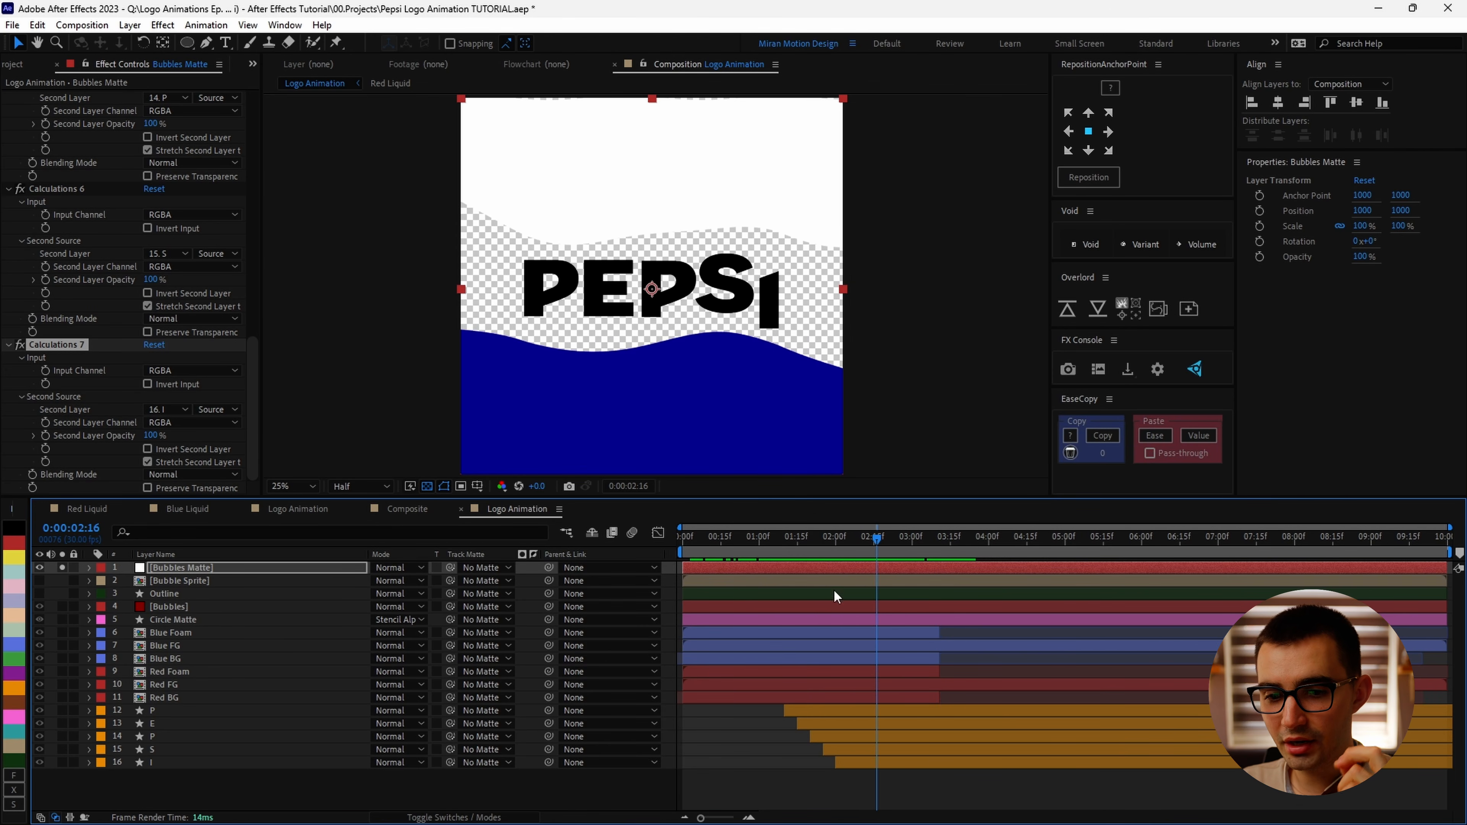
pyautogui.click(38, 568)
pyautogui.click(199, 605)
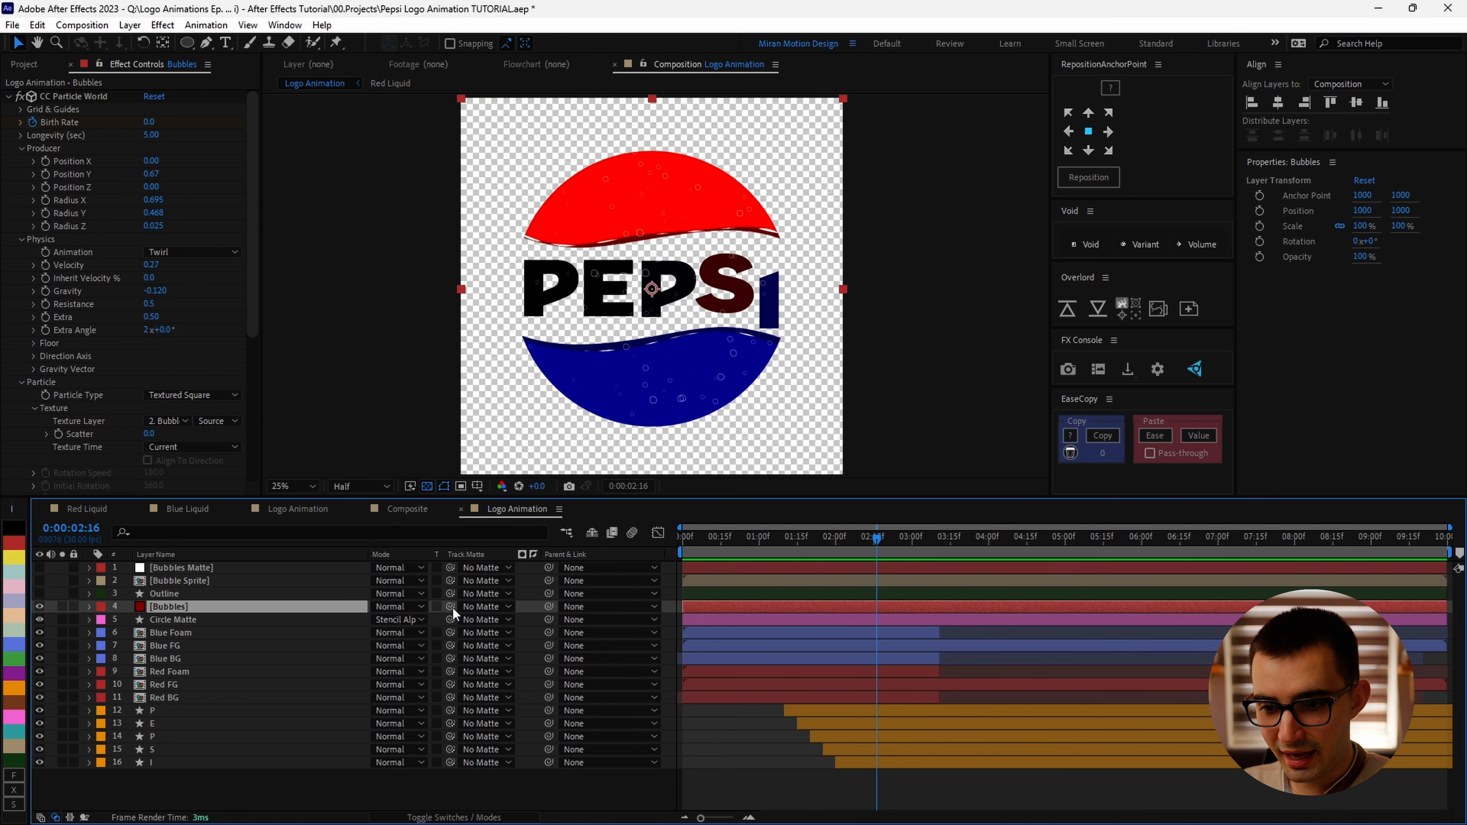
pyautogui.moveTo(168, 583); pyautogui.dragTo(175, 570)
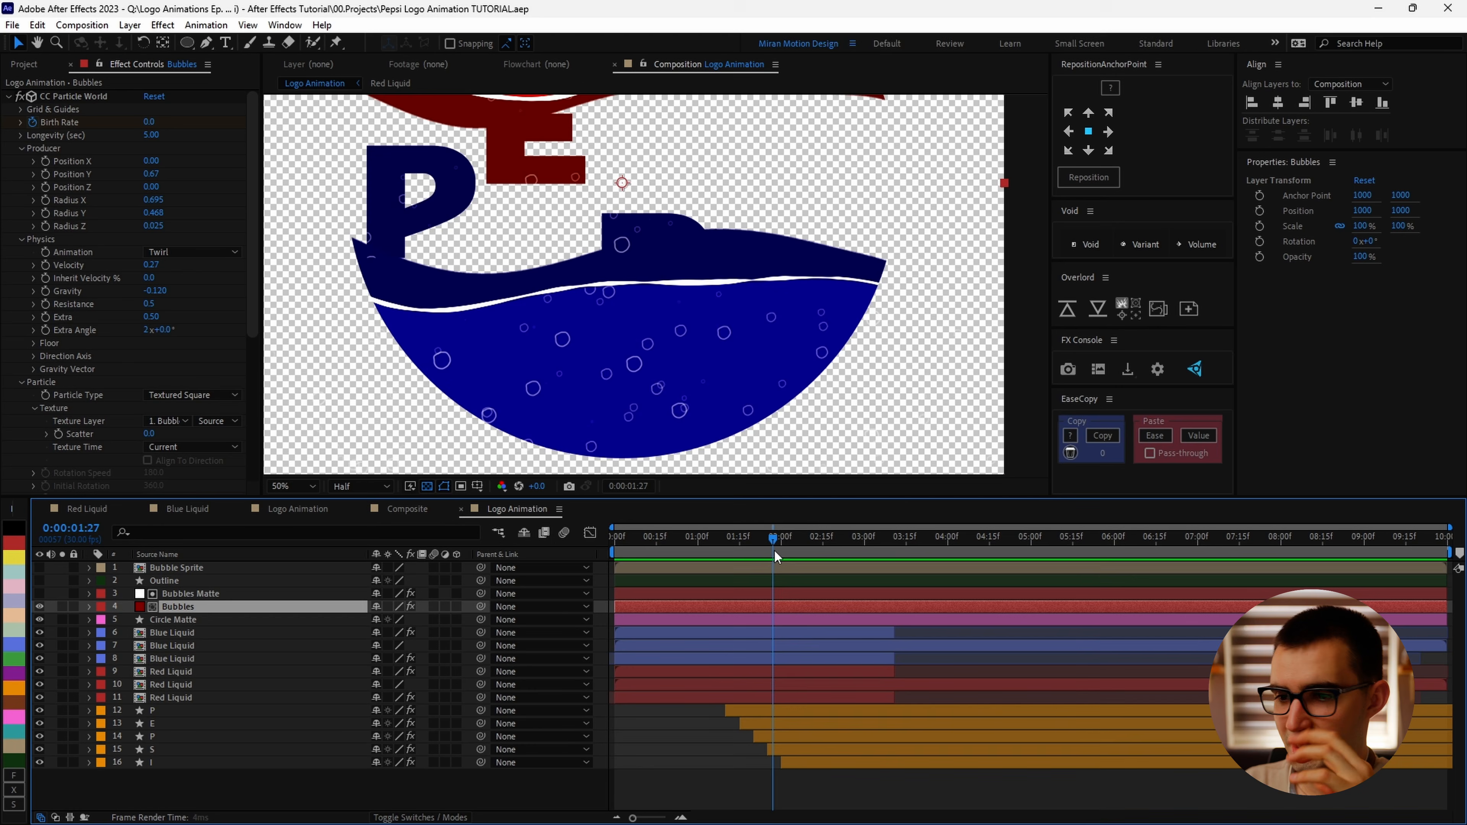
pyautogui.moveTo(775, 550); pyautogui.dragTo(807, 554)
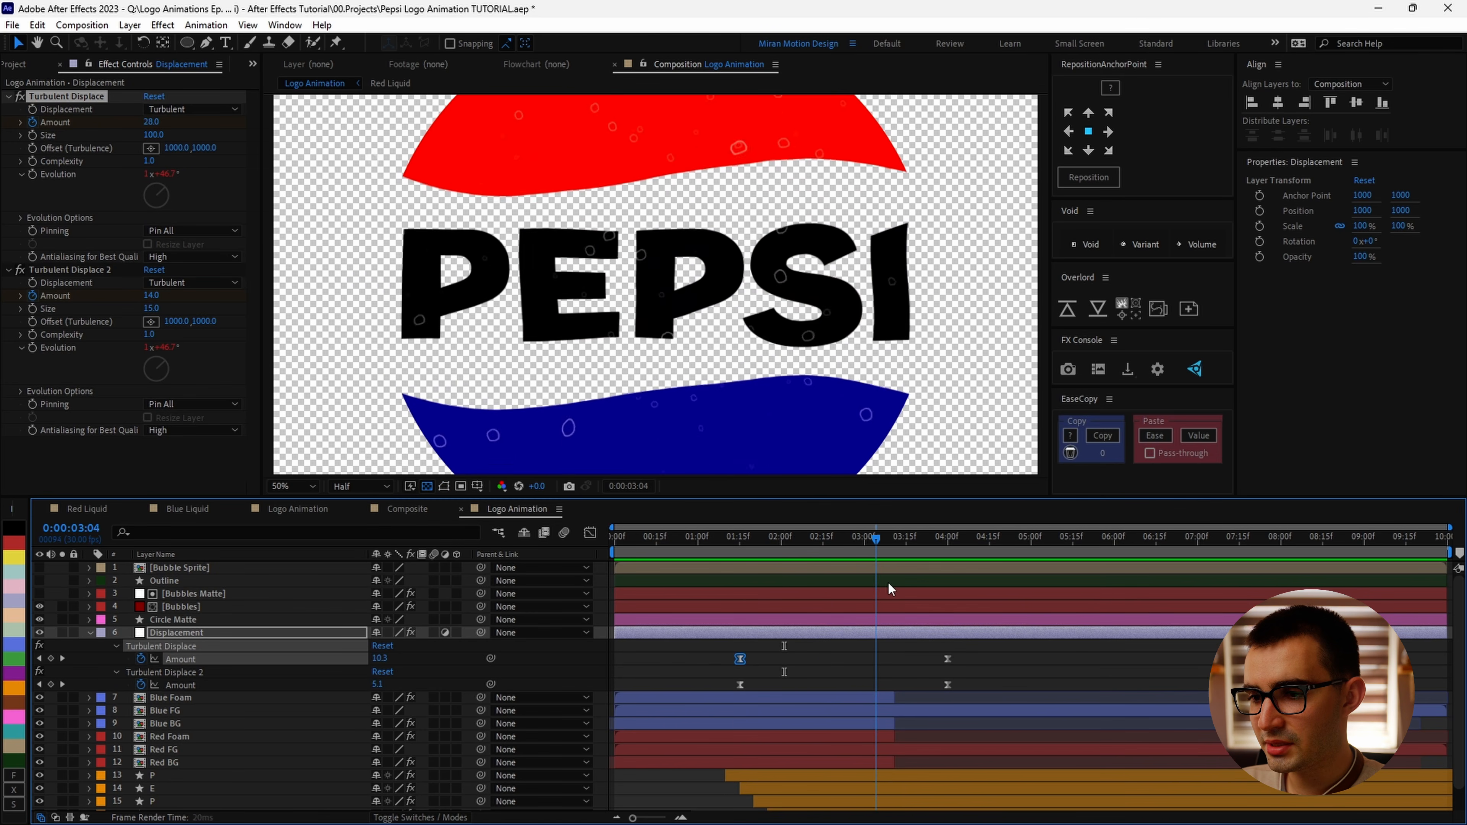
pyautogui.moveTo(961, 574); pyautogui.dragTo(919, 582)
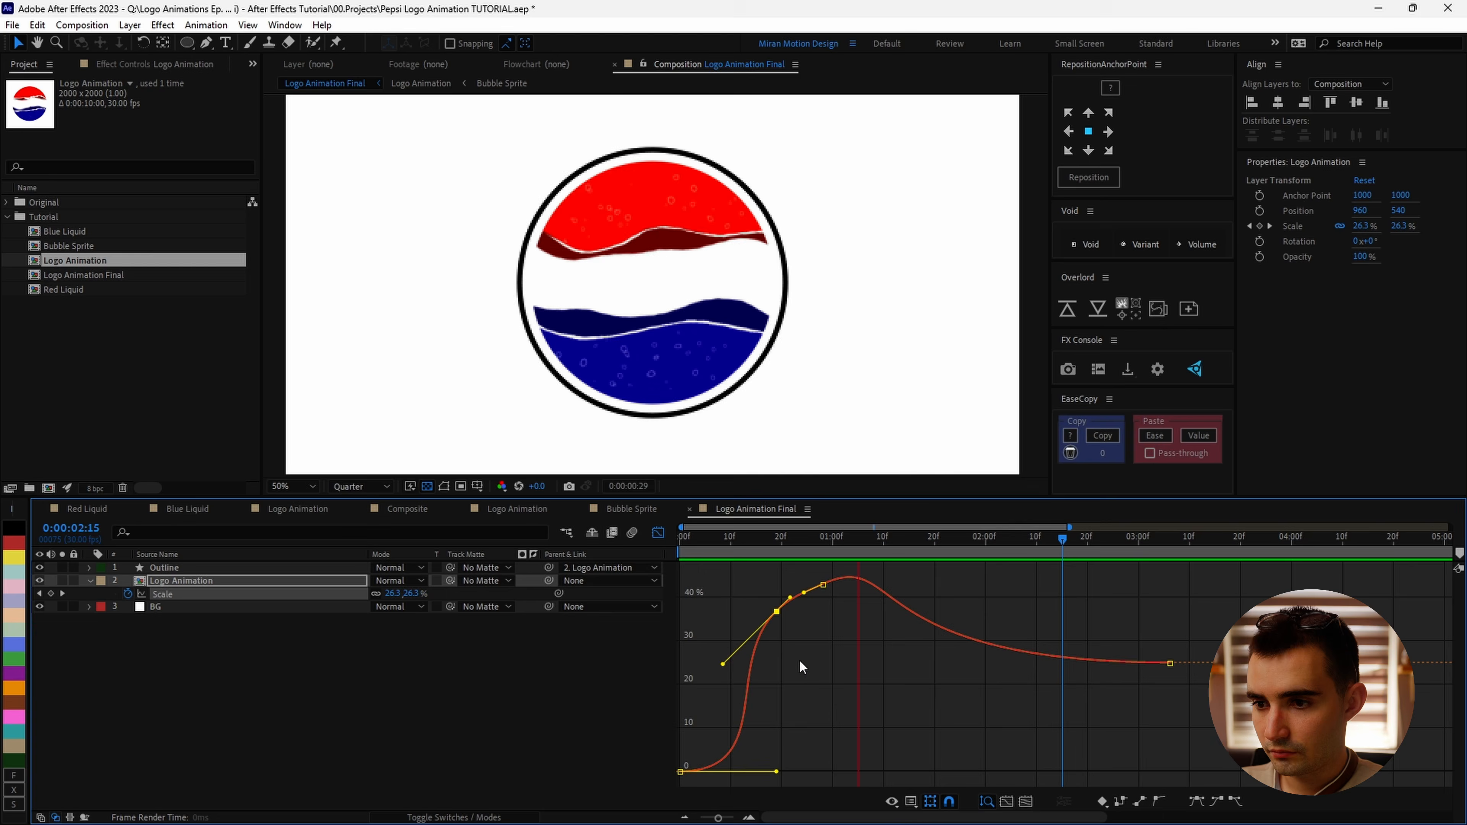
pyautogui.moveTo(878, 593); pyautogui.dragTo(915, 577)
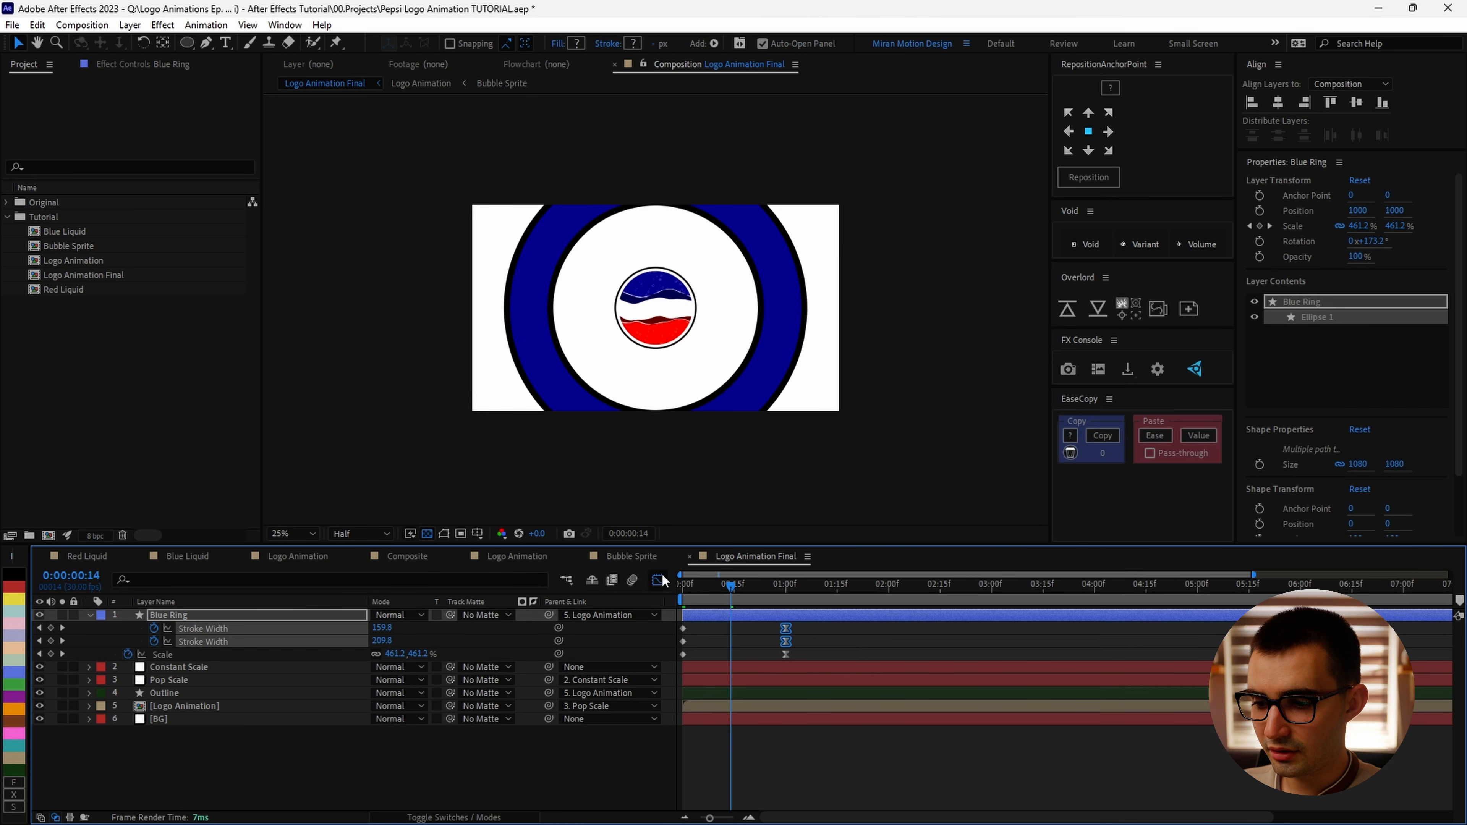
pyautogui.click(658, 578)
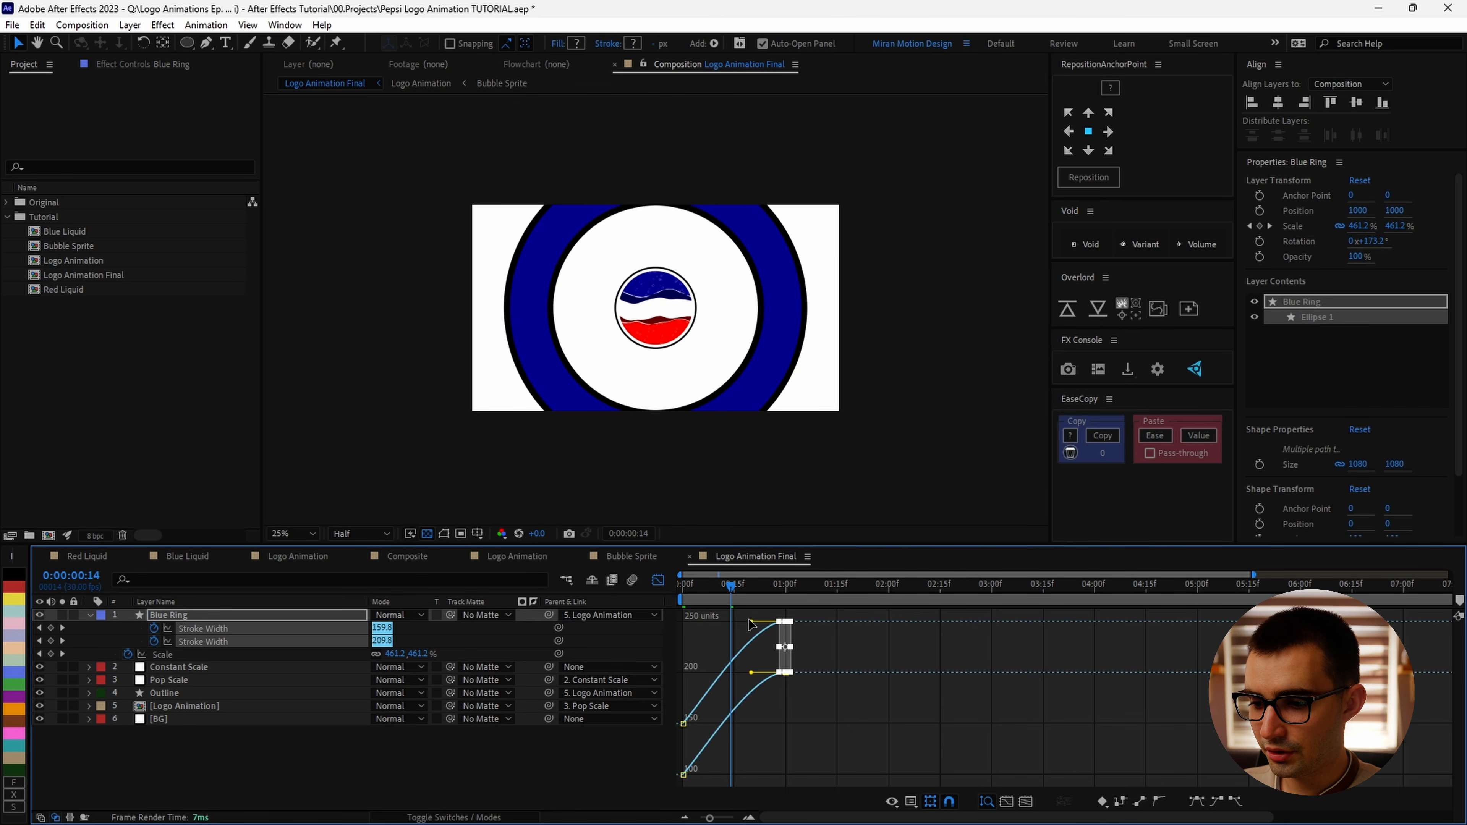
pyautogui.click(658, 578)
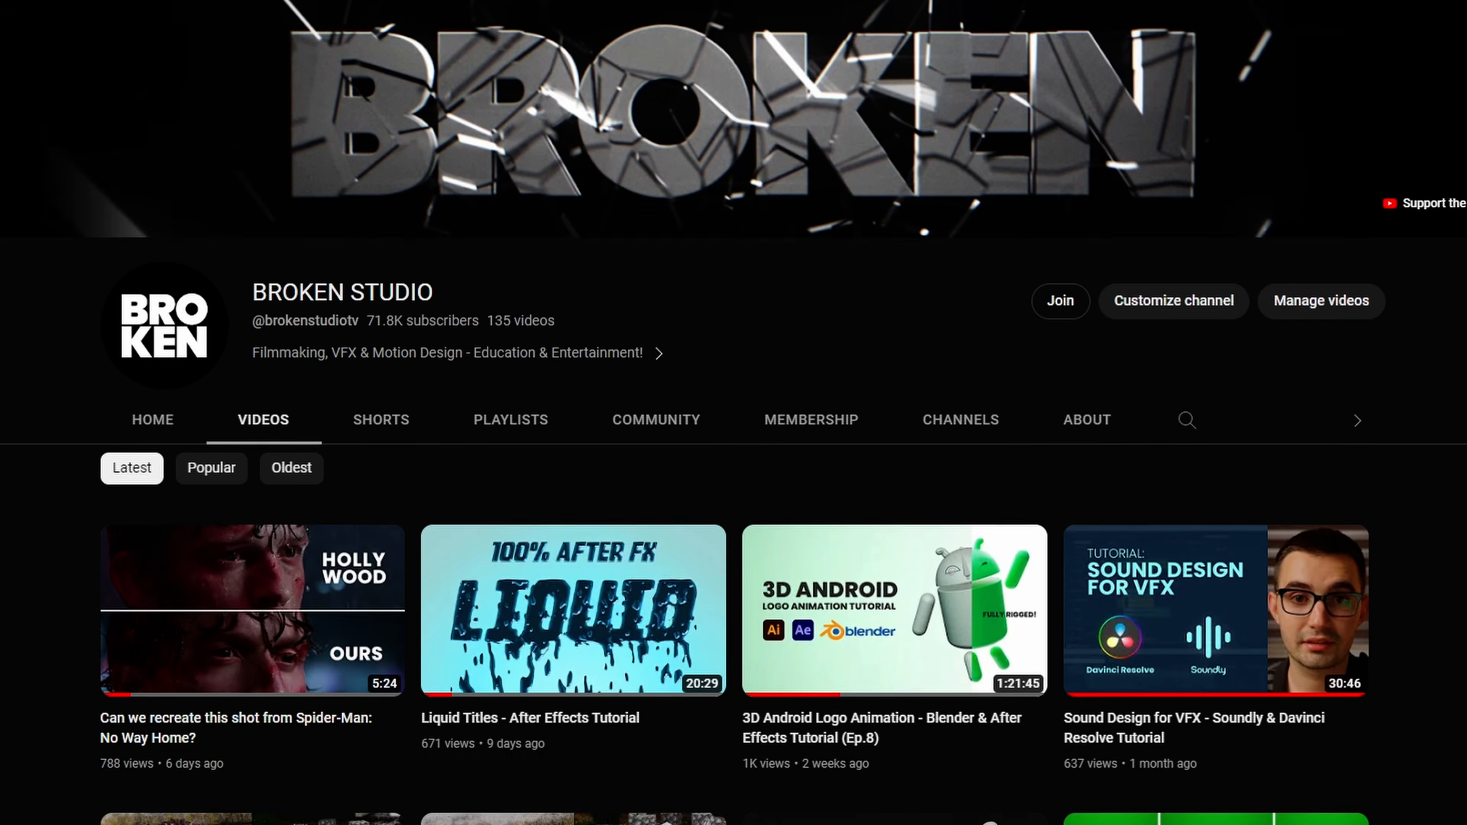
# Step: Scroll through the channel's video list and project-file store, opening and closing the thanks dialog
pyautogui.scroll(-10, 734, 413)
pyautogui.scroll(-15, 734, 413)
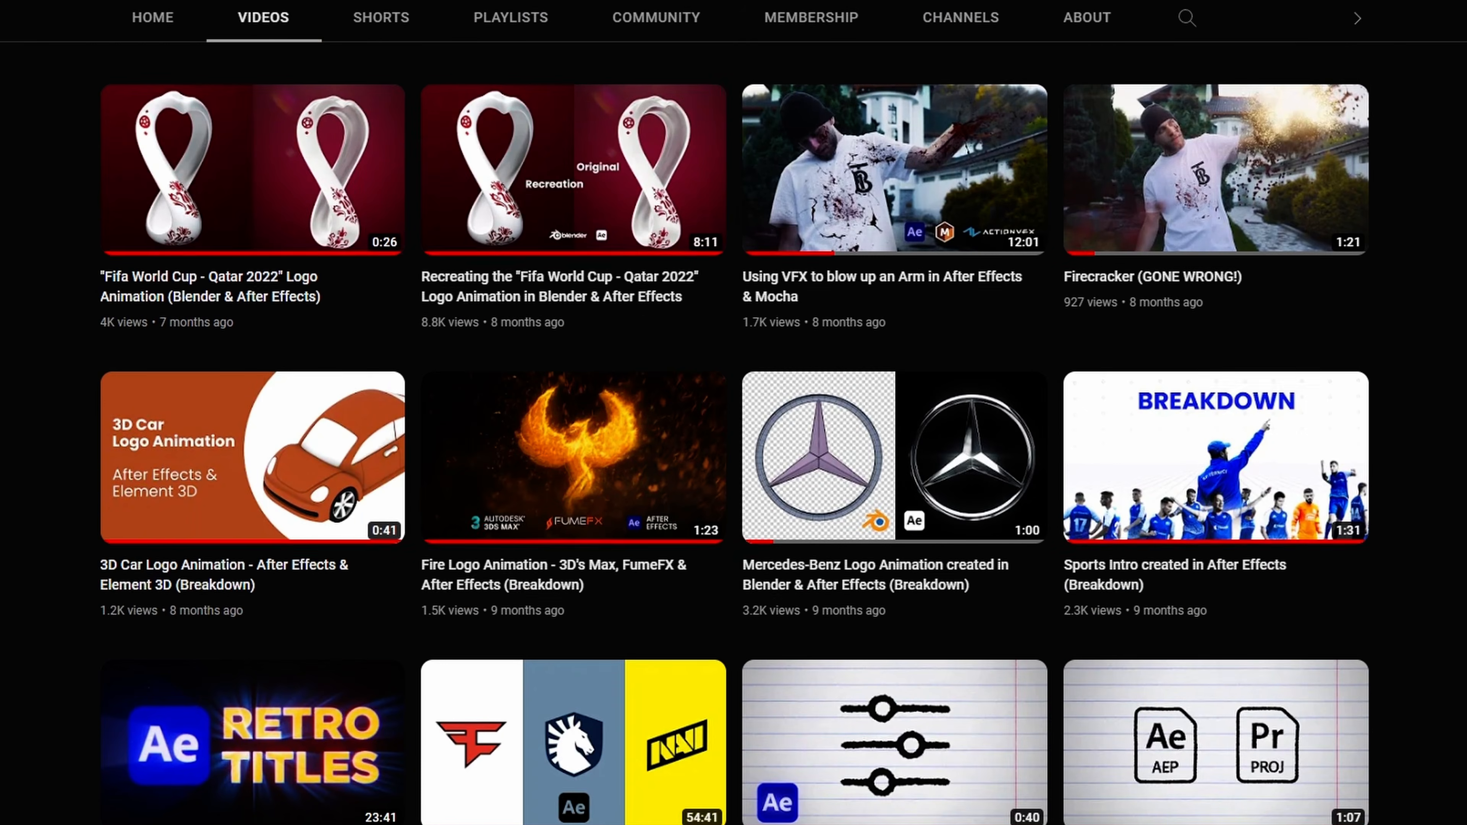
pyautogui.scroll(-10, 734, 412)
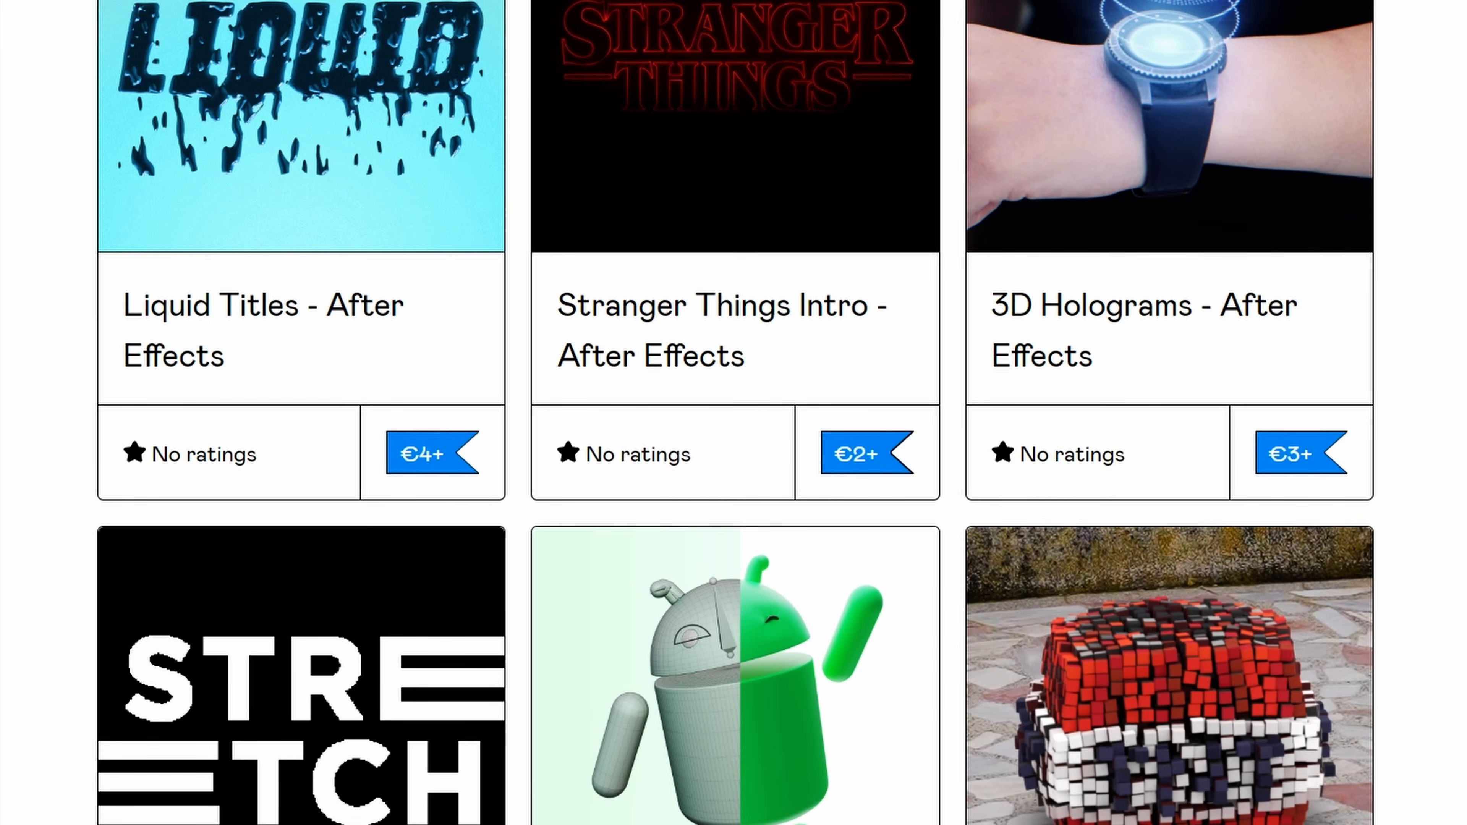
pyautogui.scroll(-7, 733, 412)
pyautogui.scroll(-15, 733, 413)
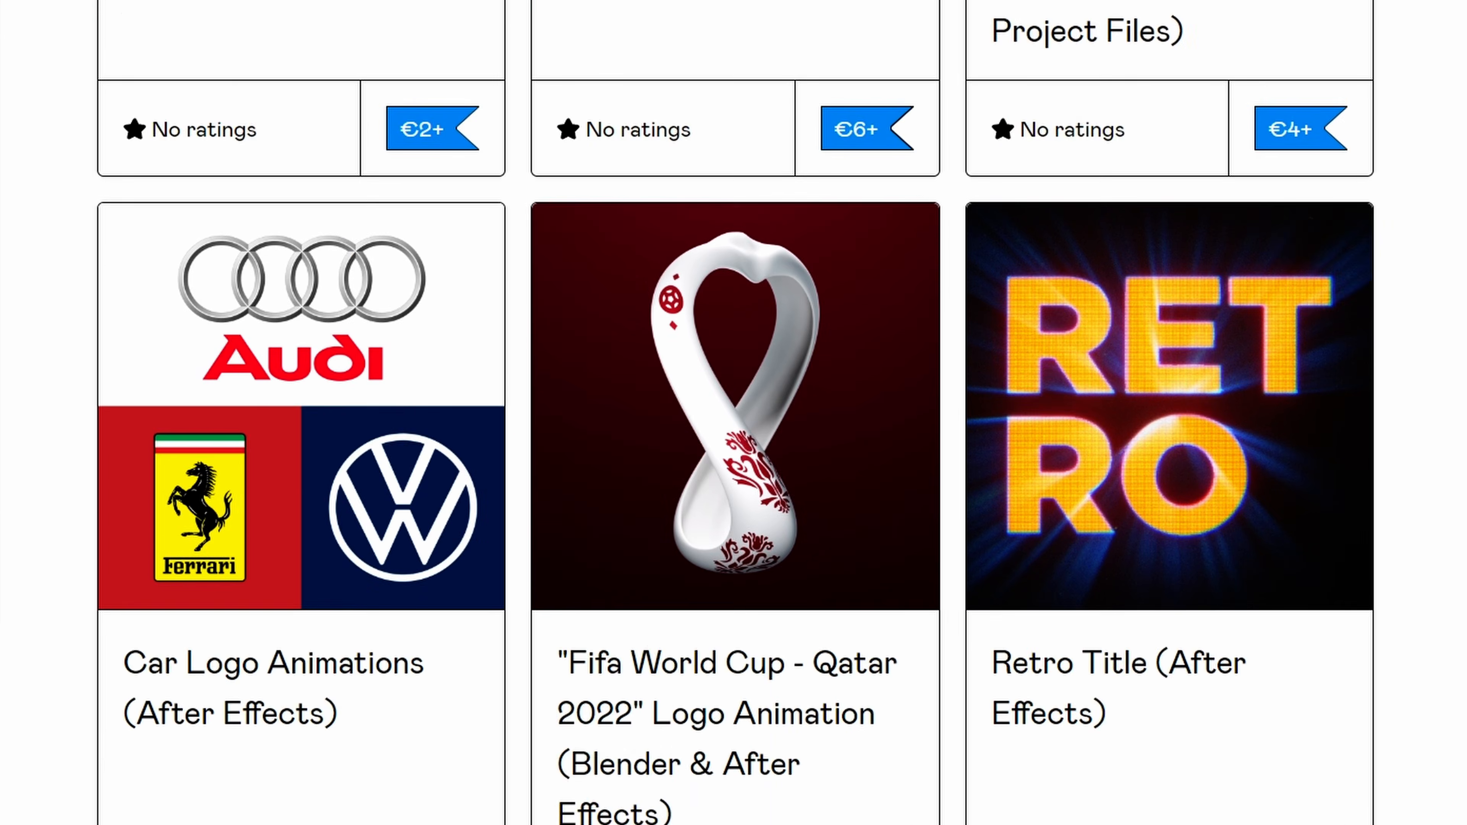
pyautogui.scroll(-15, 733, 412)
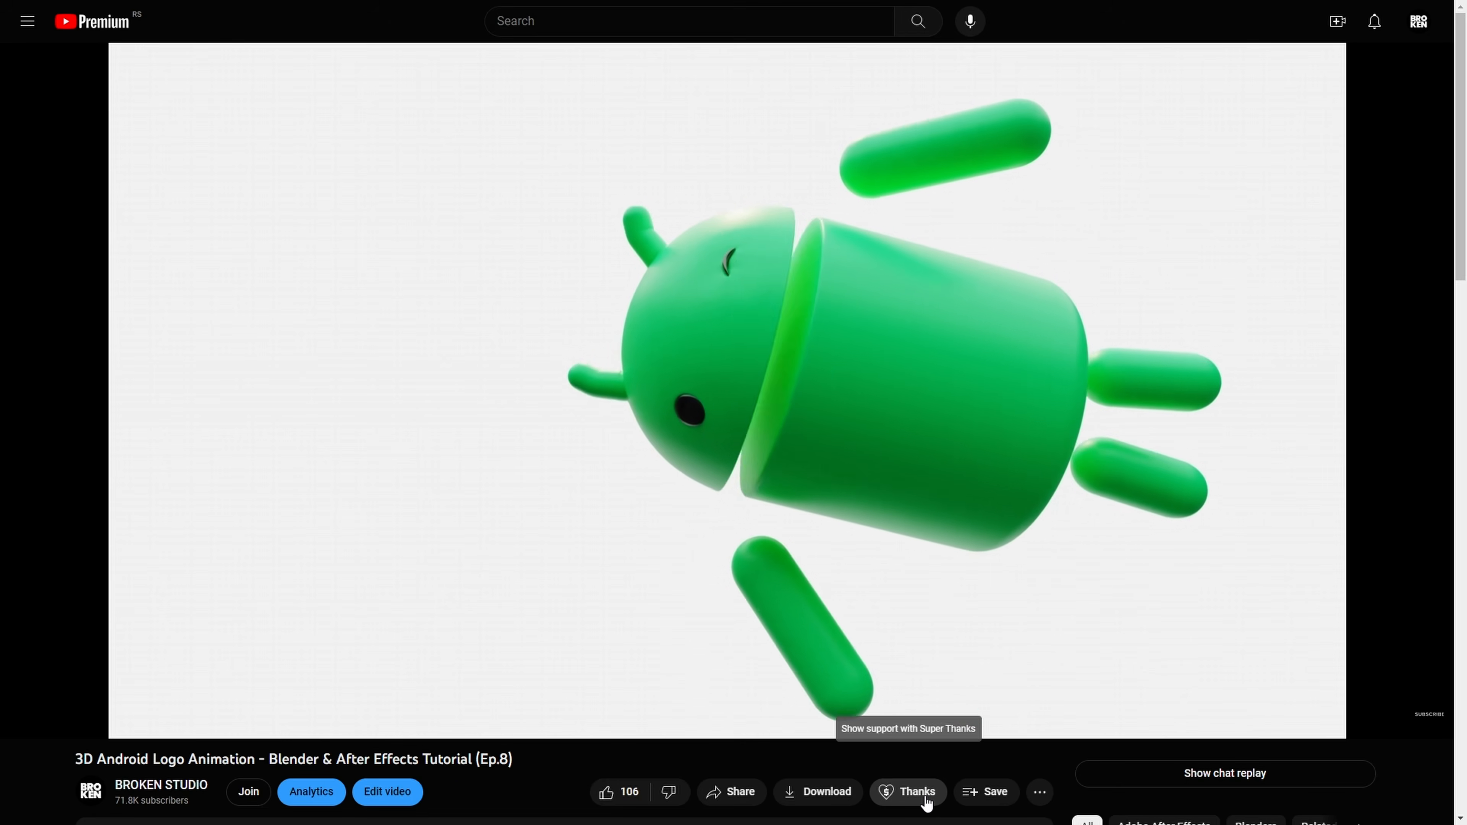
pyautogui.click(925, 802)
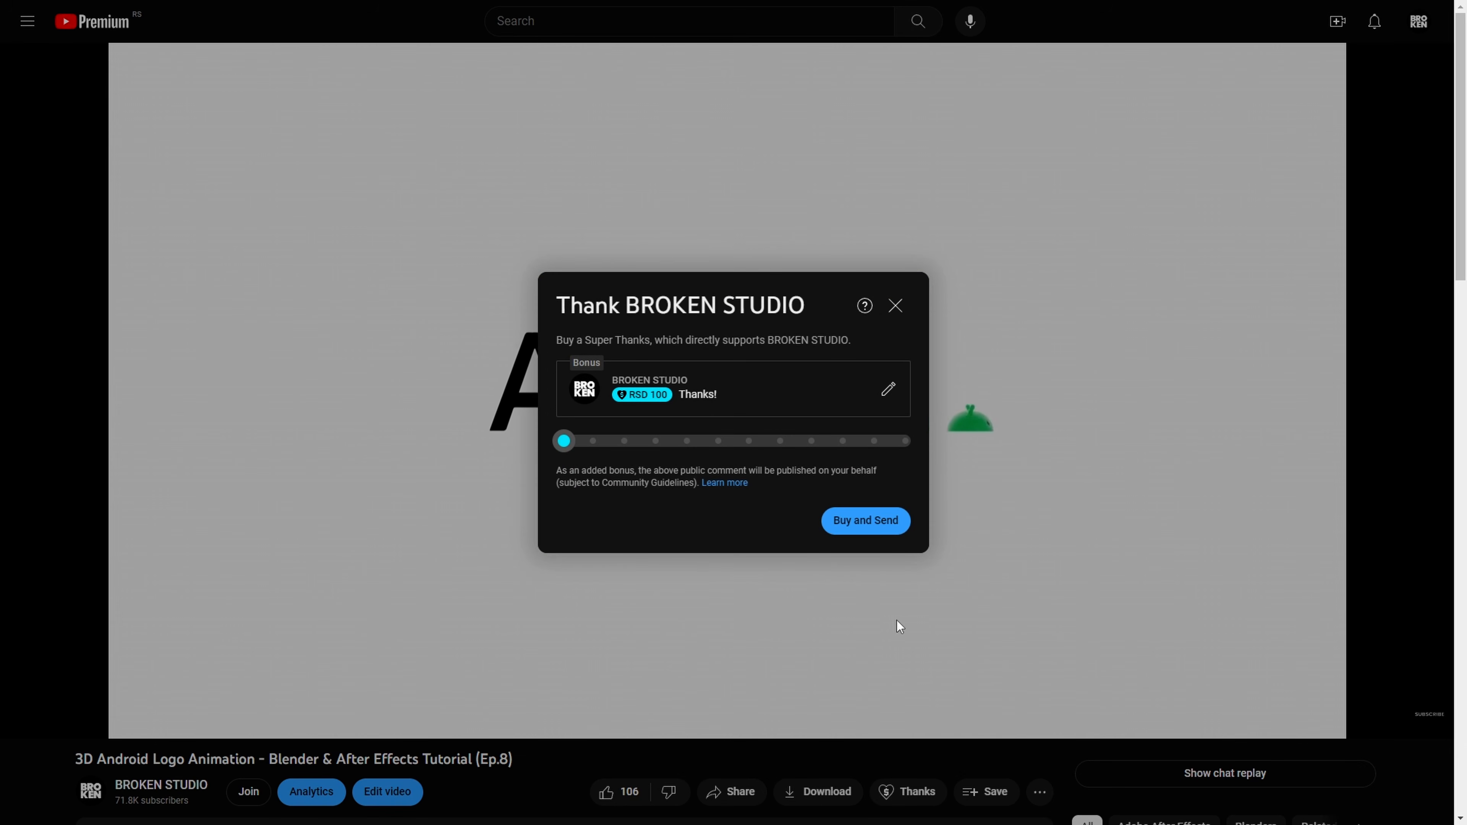
pyautogui.click(895, 306)
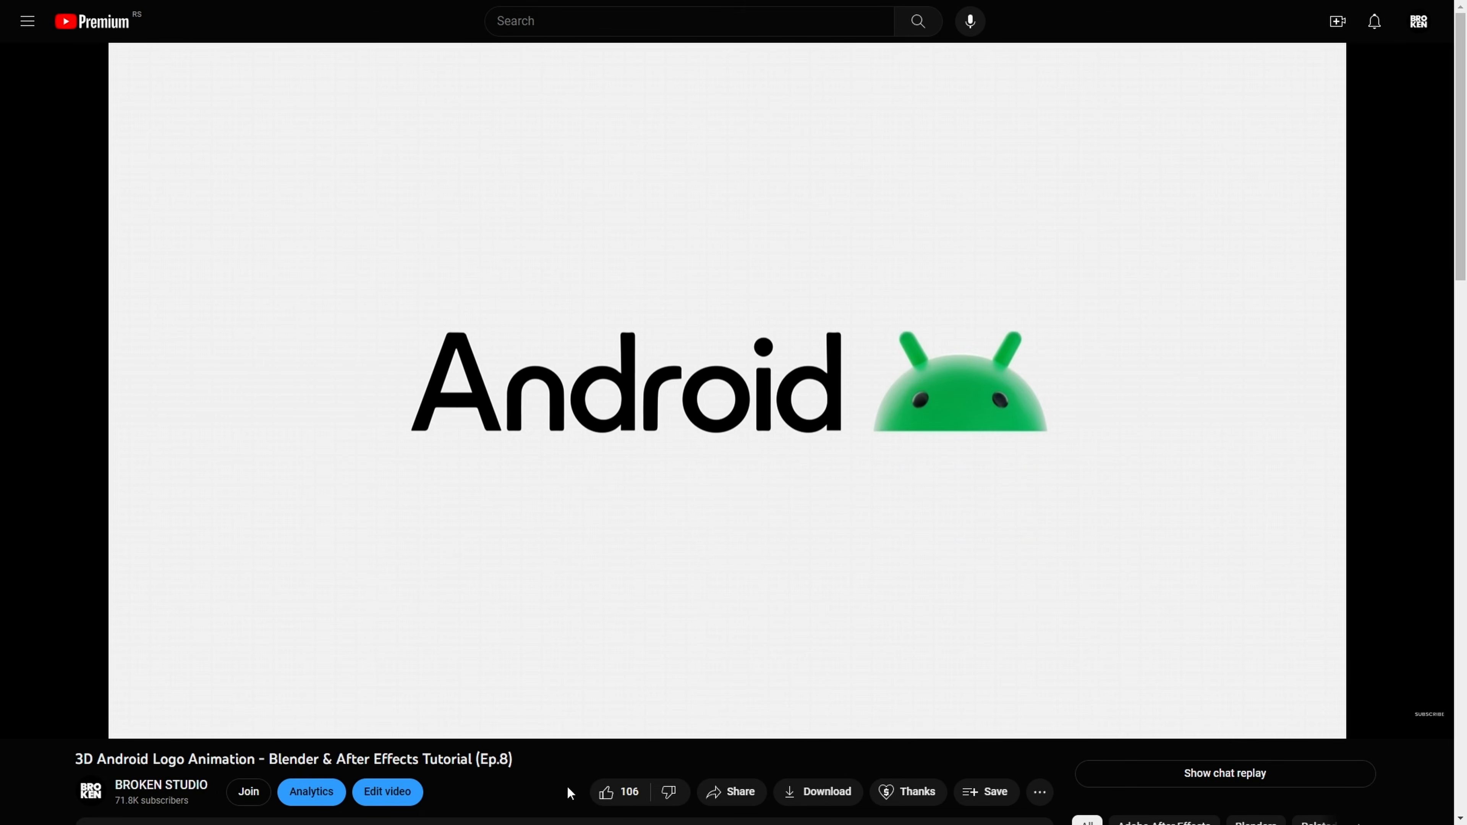
# Step: Open the channel membership options and examine the Shattering Supporter tier's perks
pyautogui.click(249, 803)
pyautogui.click(649, 572)
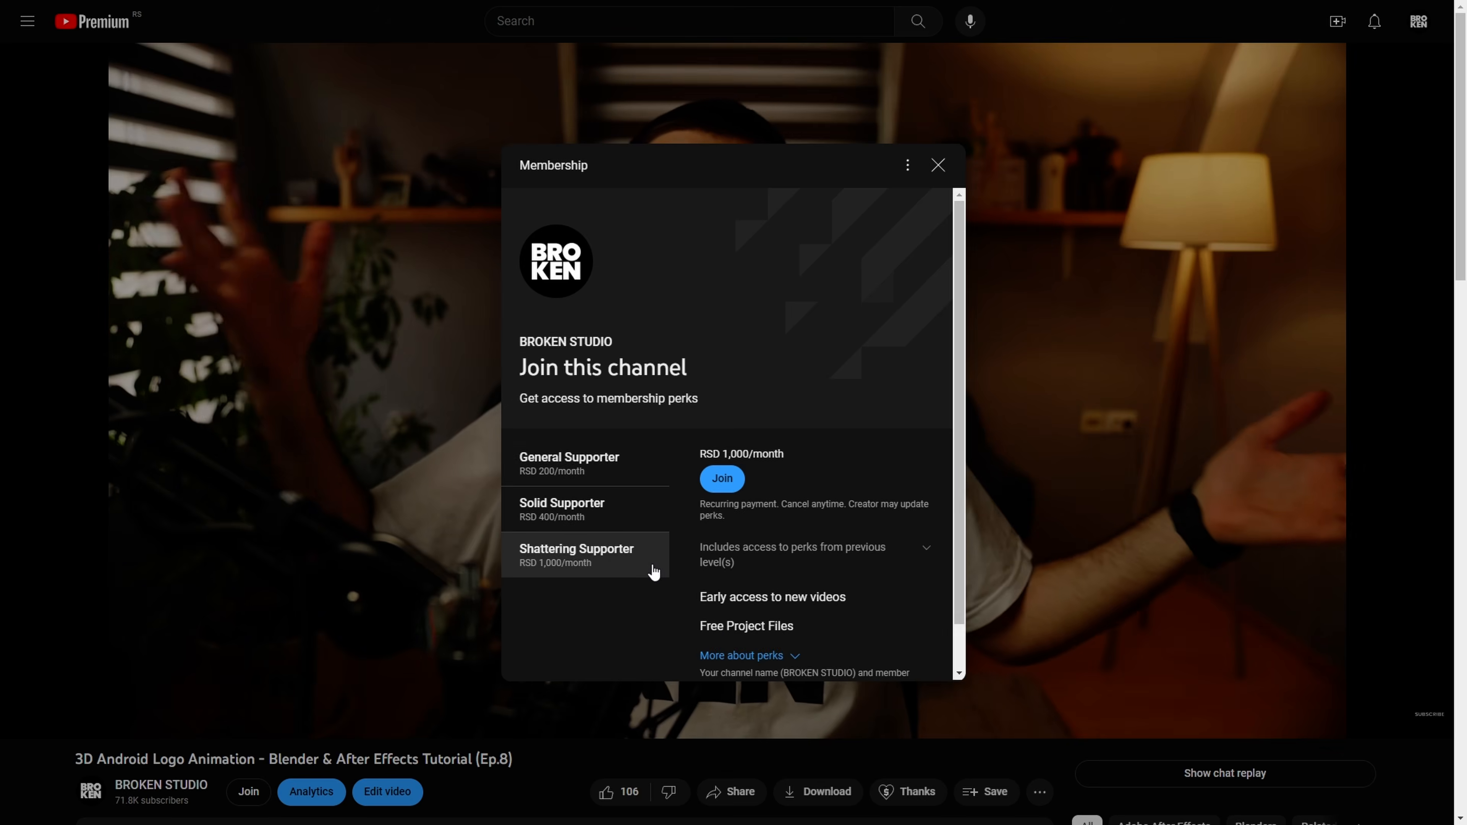
pyautogui.scroll(-1, 894, 574)
pyautogui.moveTo(802, 578); pyautogui.dragTo(689, 581)
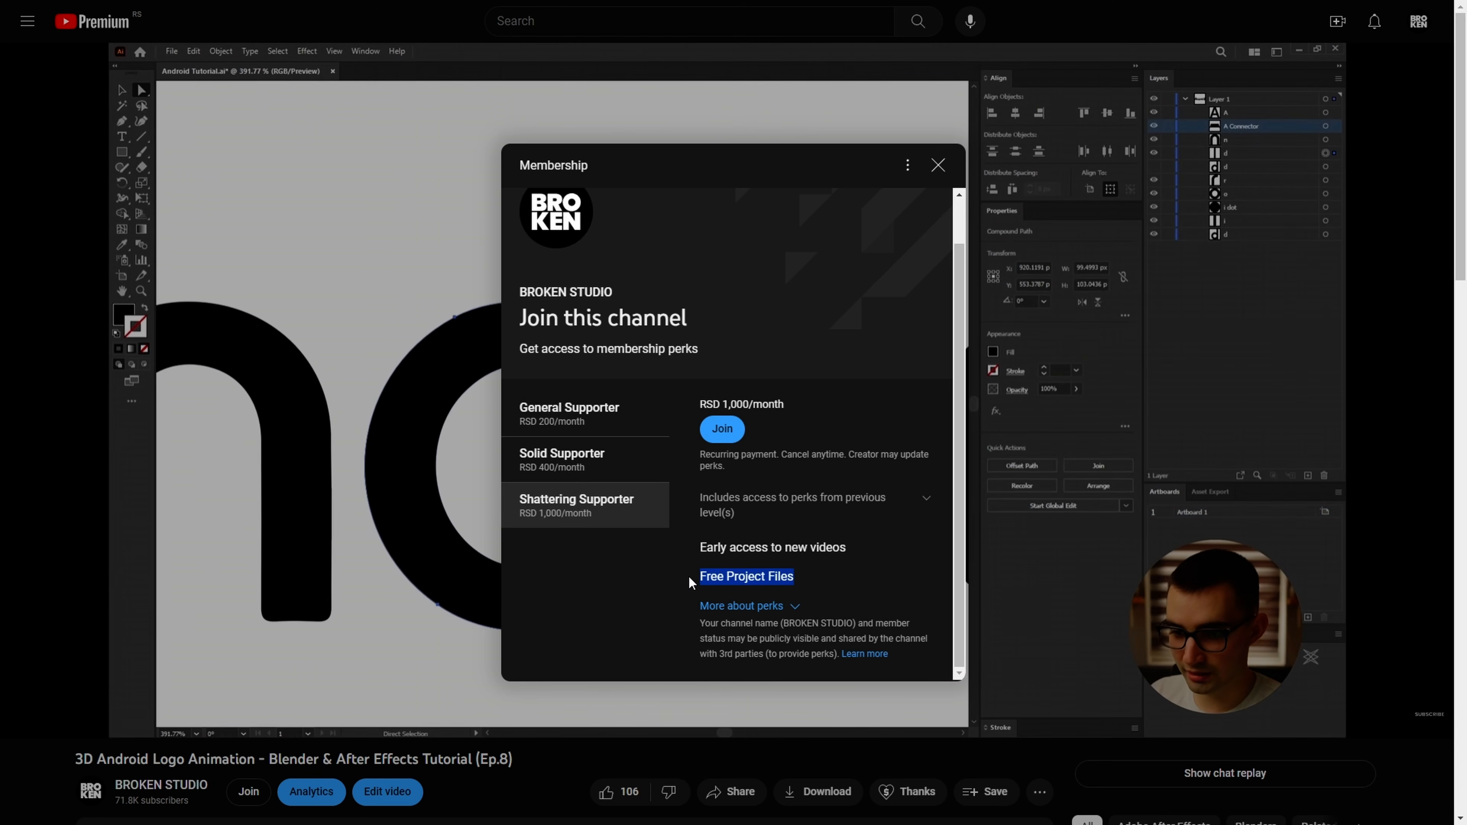
pyautogui.click(848, 585)
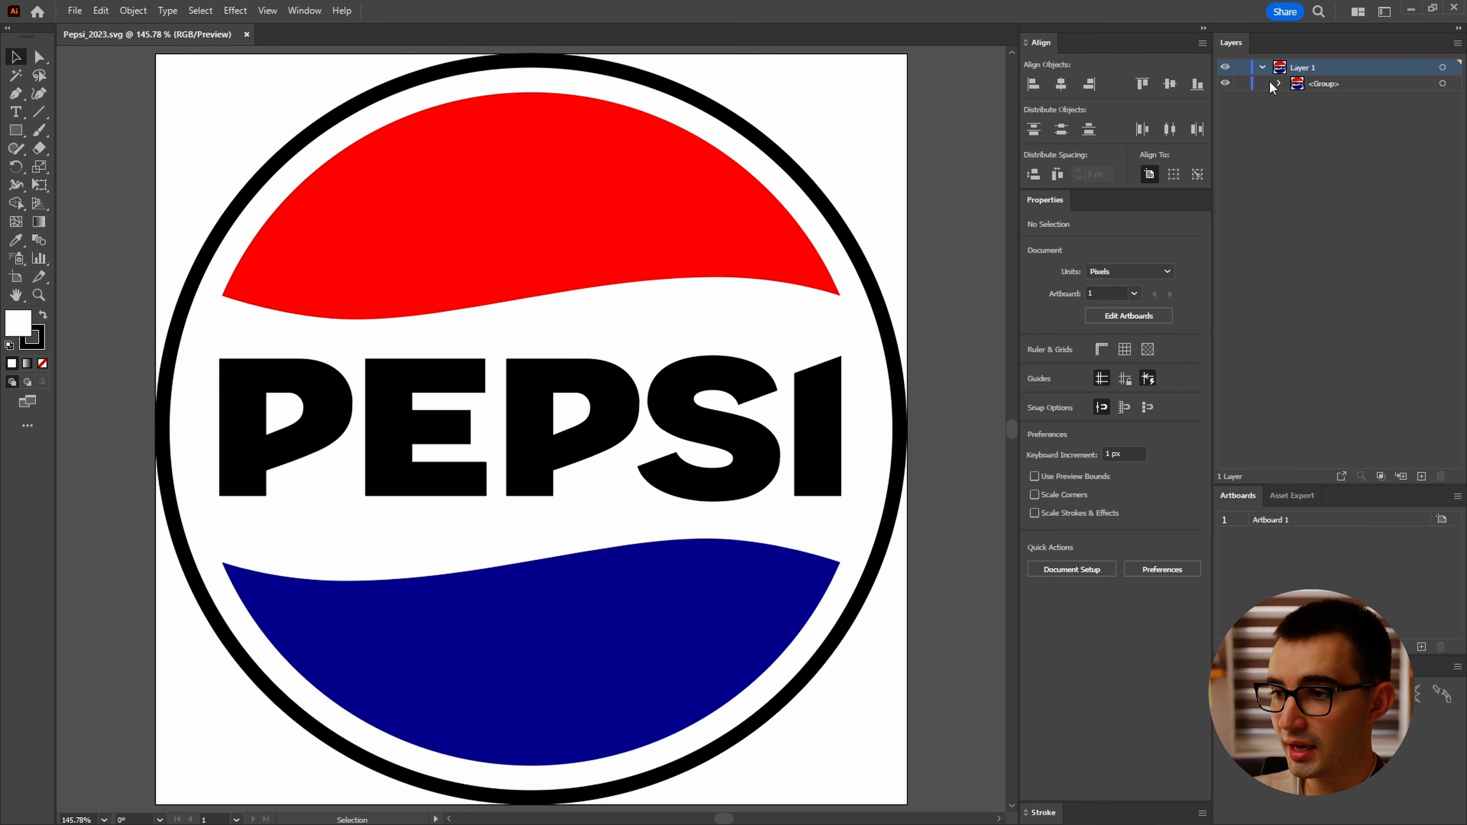
# Step: Set the artboard's width and height to 2000 px each in the artboard options
pyautogui.click(1273, 85)
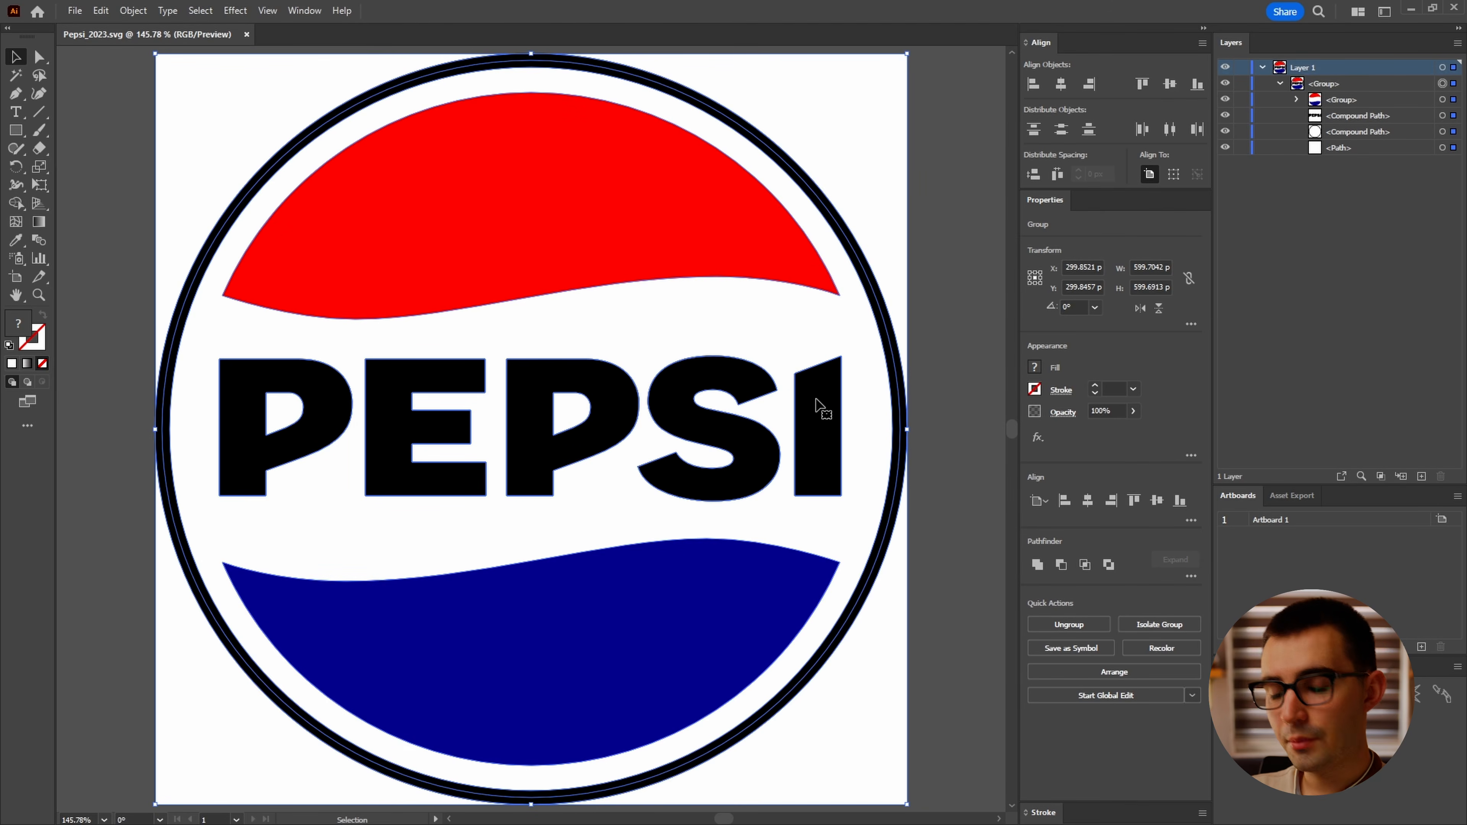
pyautogui.click(1441, 523)
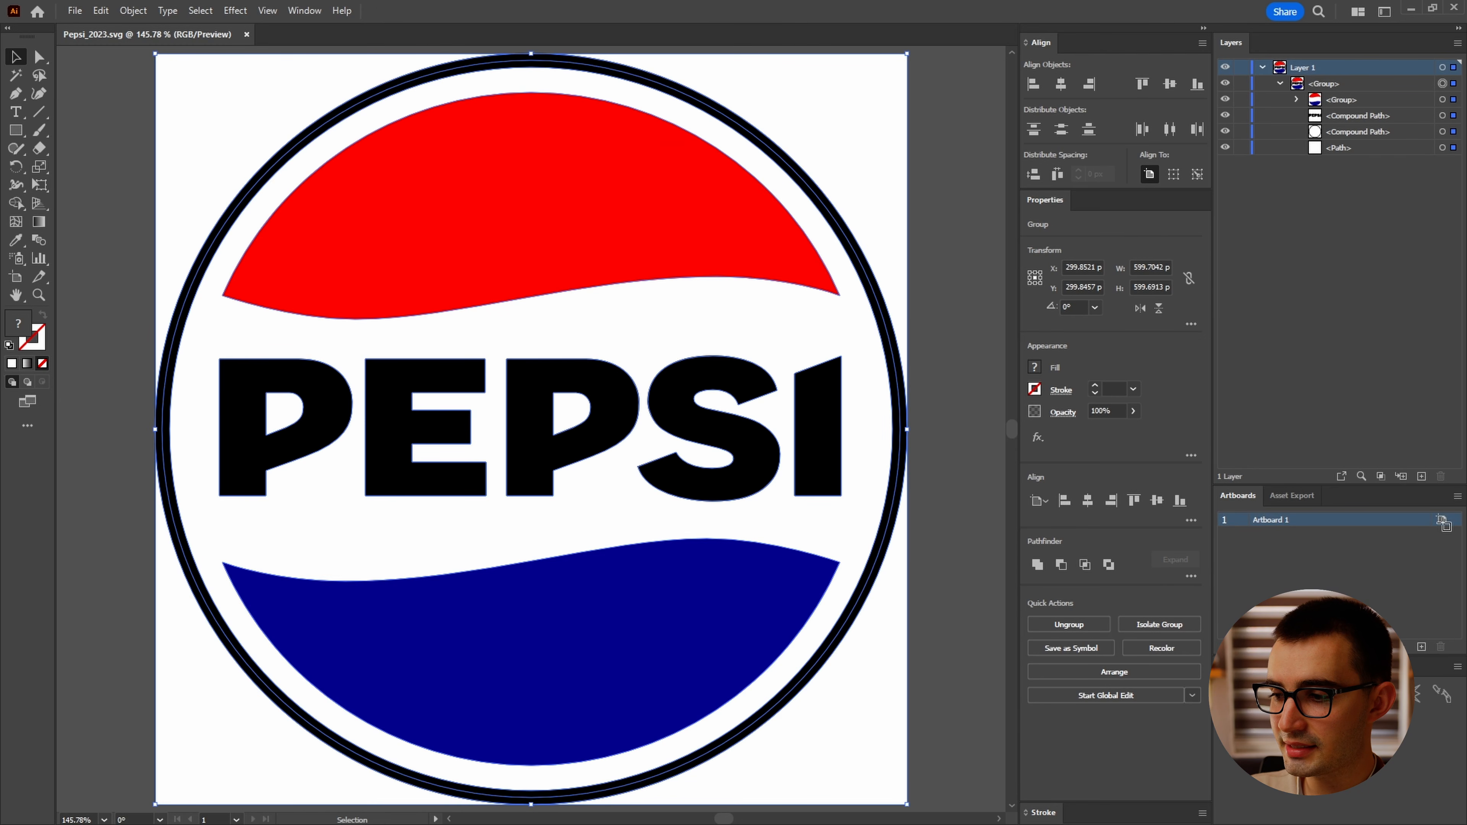
pyautogui.click(1443, 521)
pyautogui.click(673, 255)
pyautogui.write('20')
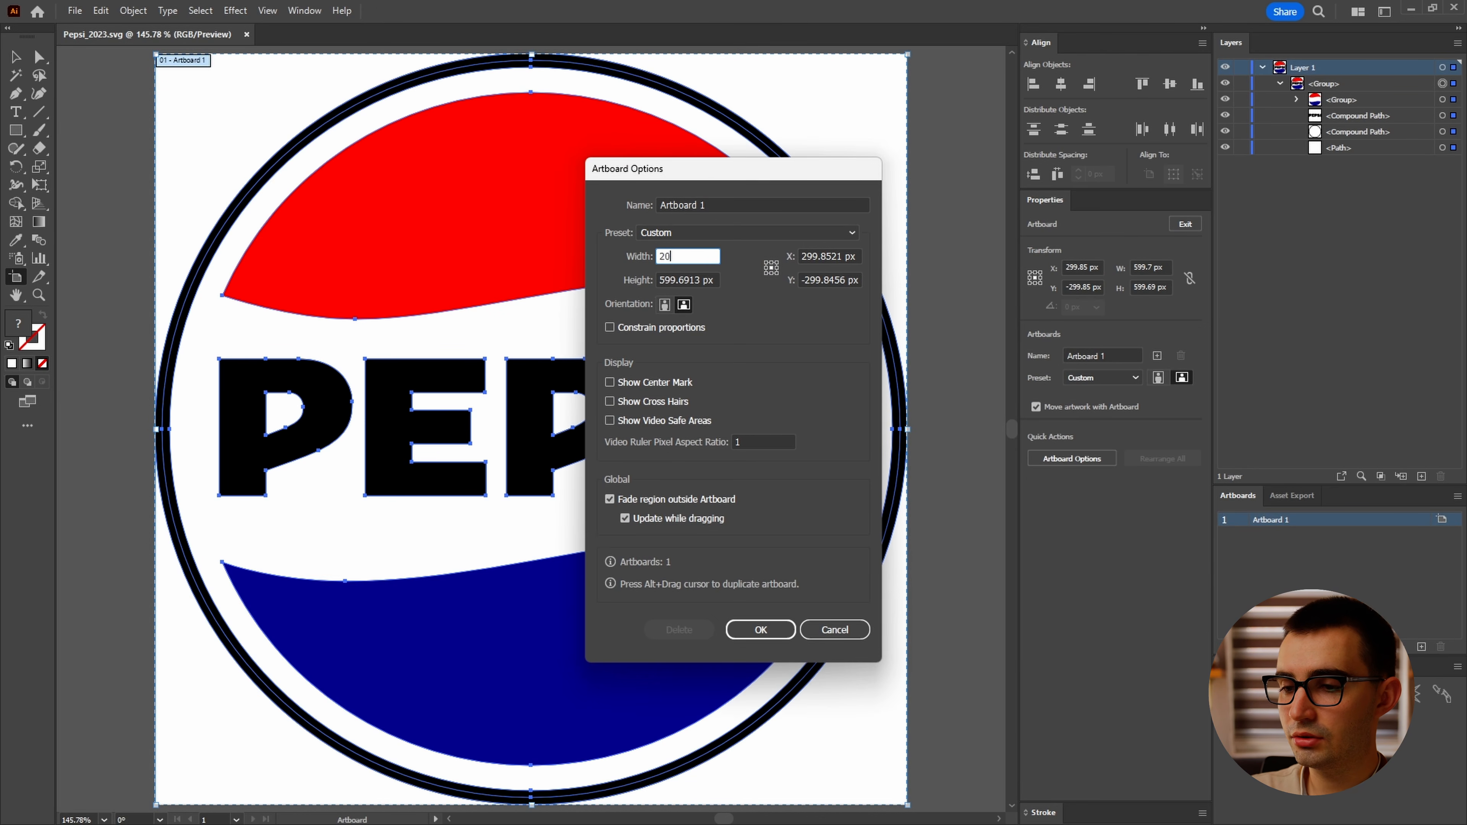
pyautogui.write('00')
pyautogui.press('Tab')
pyautogui.write('2000')
pyautogui.press('Return')
# Step: Scale the logo group up and centre it on the artboard, about 1611 px wide
pyautogui.moveTo(646, 364); pyautogui.dragTo(514, 442)
pyautogui.moveTo(682, 258); pyautogui.dragTo(819, 108)
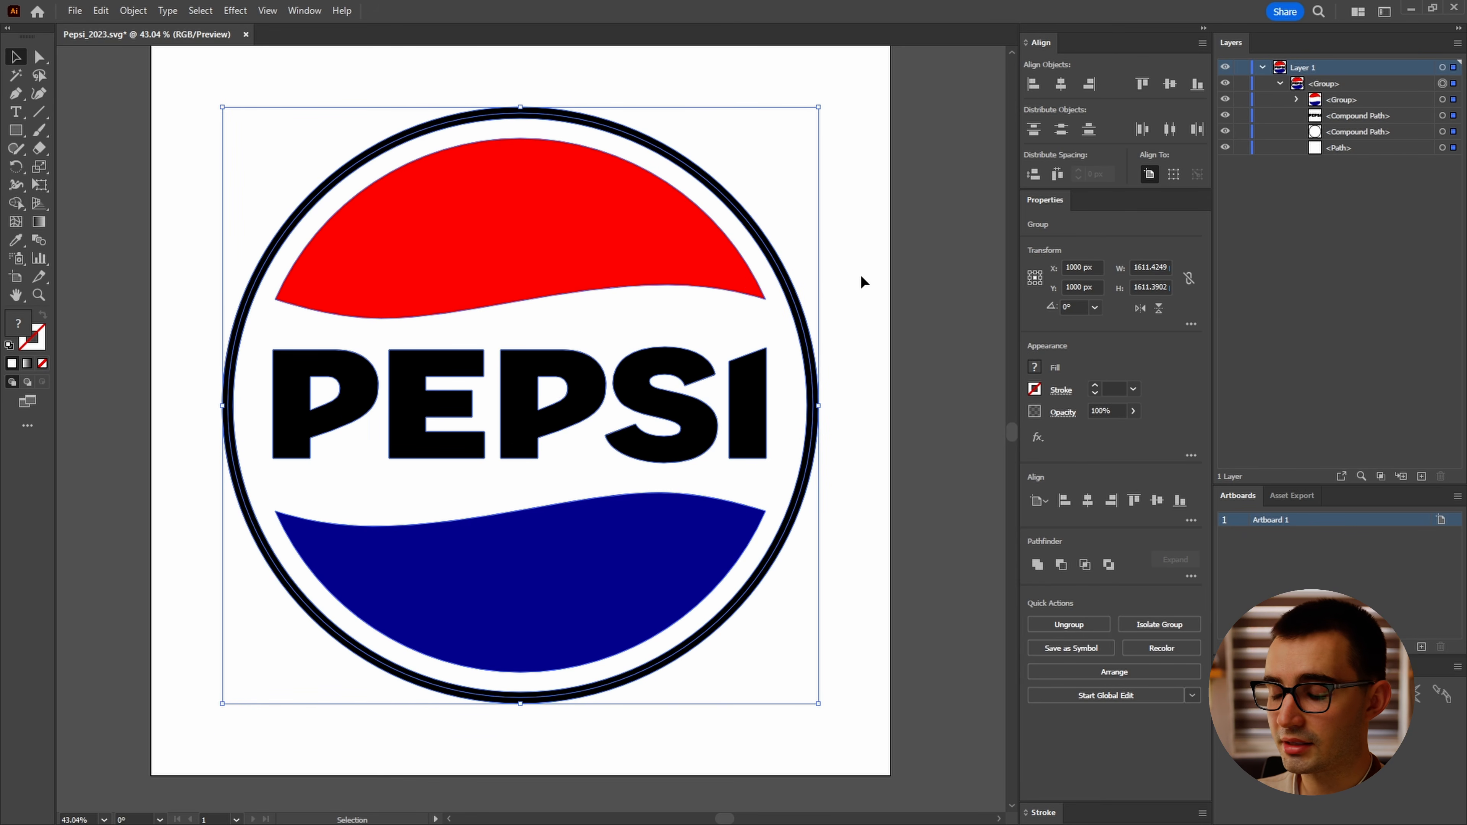
pyautogui.click(901, 284)
# Step: Delete the white background path from the logo group
pyautogui.click(1443, 148)
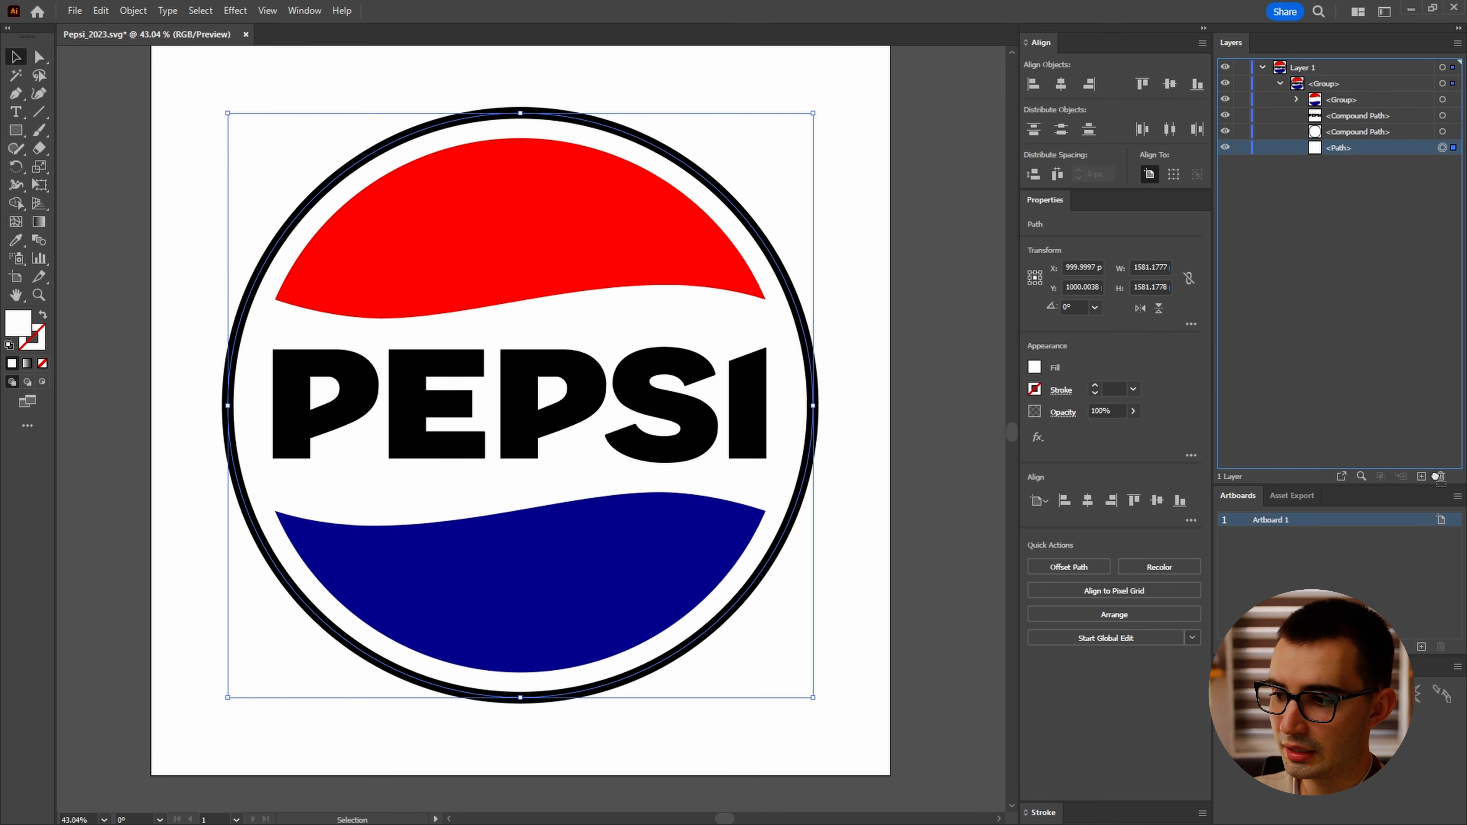
pyautogui.click(1441, 476)
# Step: Move the two colour wave paths out of the nested group into the main logo group
pyautogui.click(1296, 99)
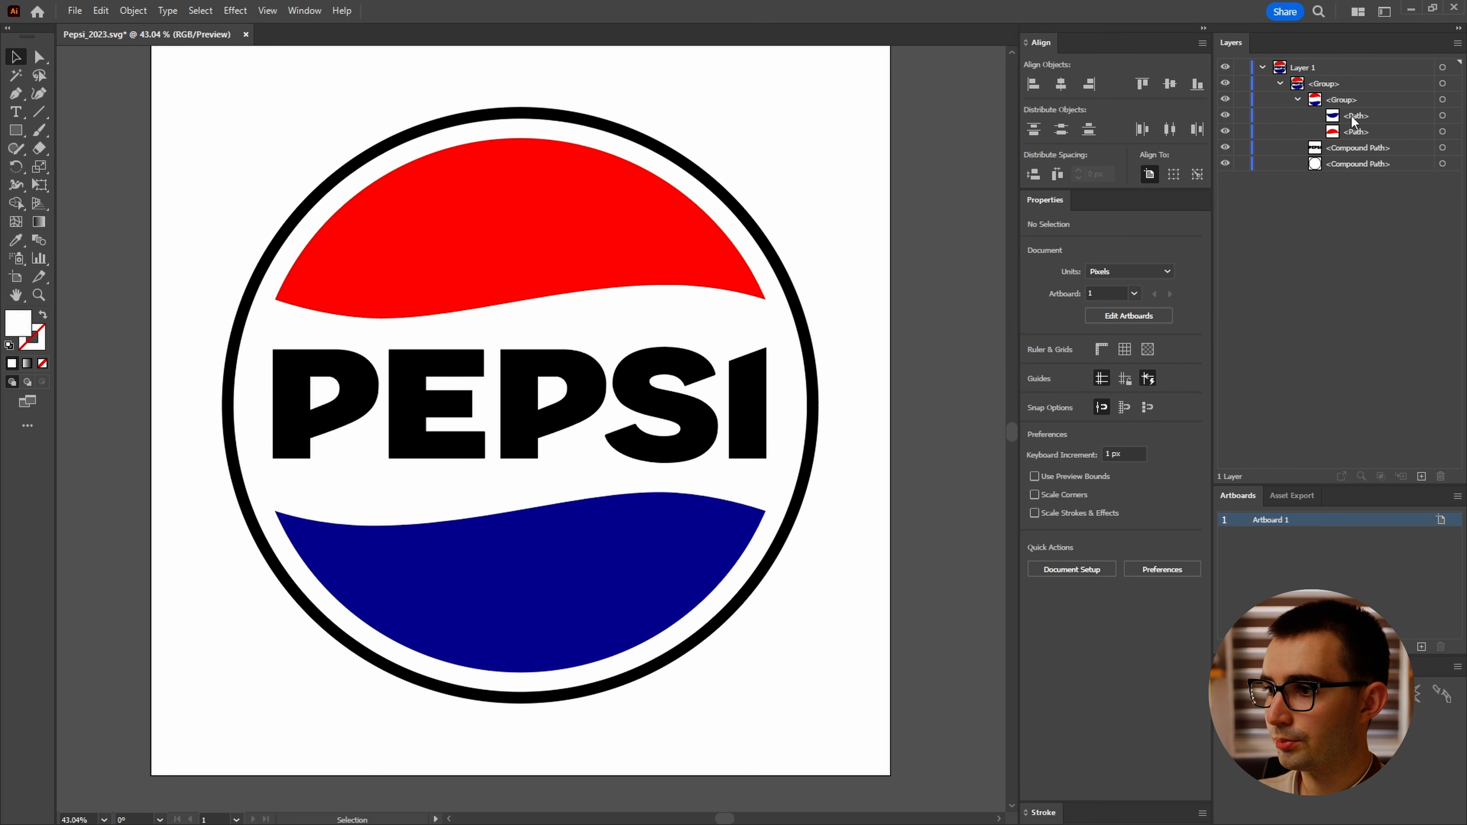
pyautogui.click(1356, 115)
pyautogui.keyDown('shift'); pyautogui.click(1356, 131); pyautogui.keyUp('shift')
pyautogui.moveTo(1356, 132); pyautogui.dragTo(1375, 91)
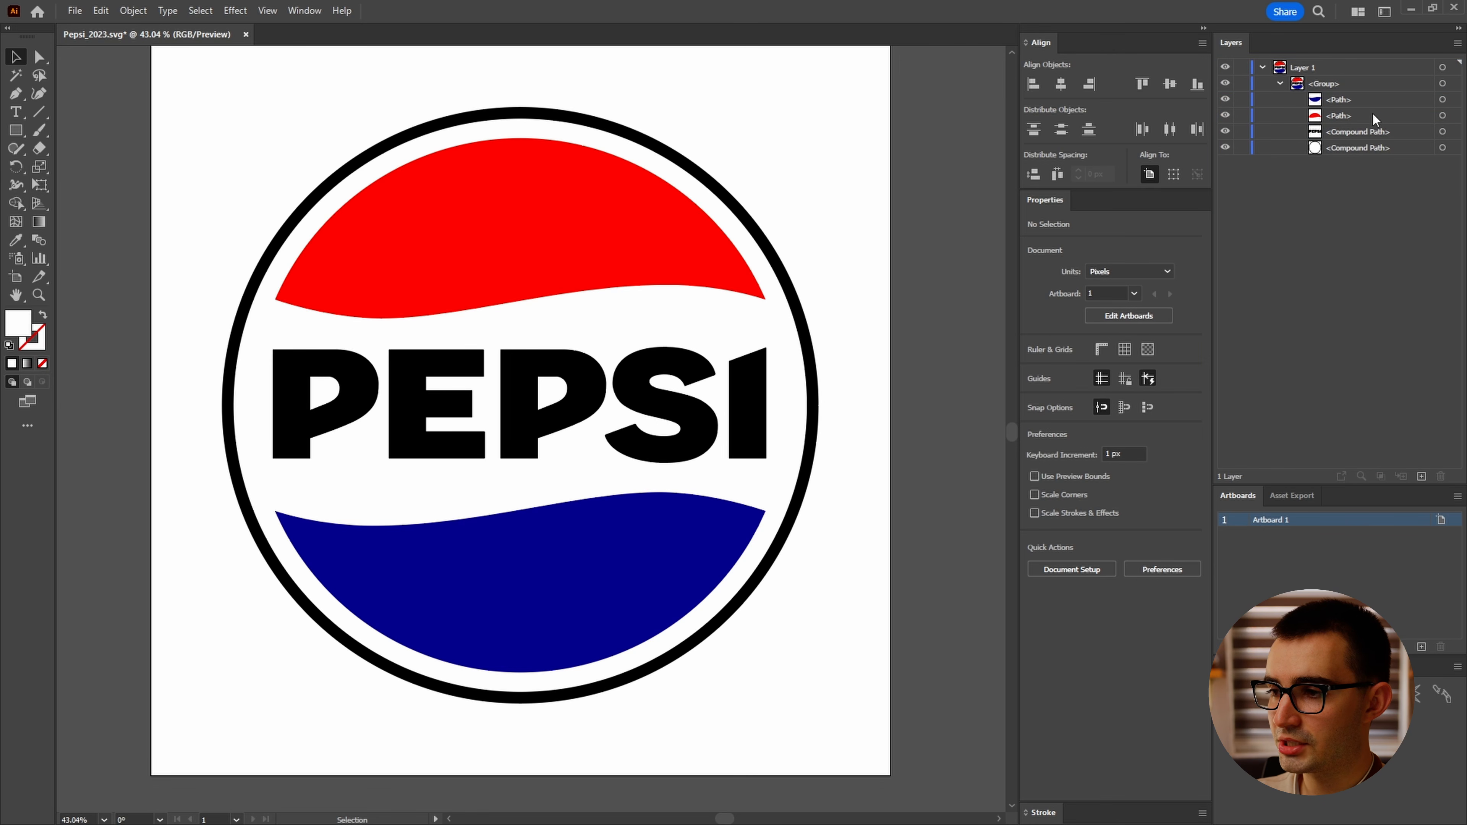
# Step: Rename the wave layers Blue and Red, and the outer ring layer Outline
pyautogui.doubleClick(1352, 99)
pyautogui.write('Blu')
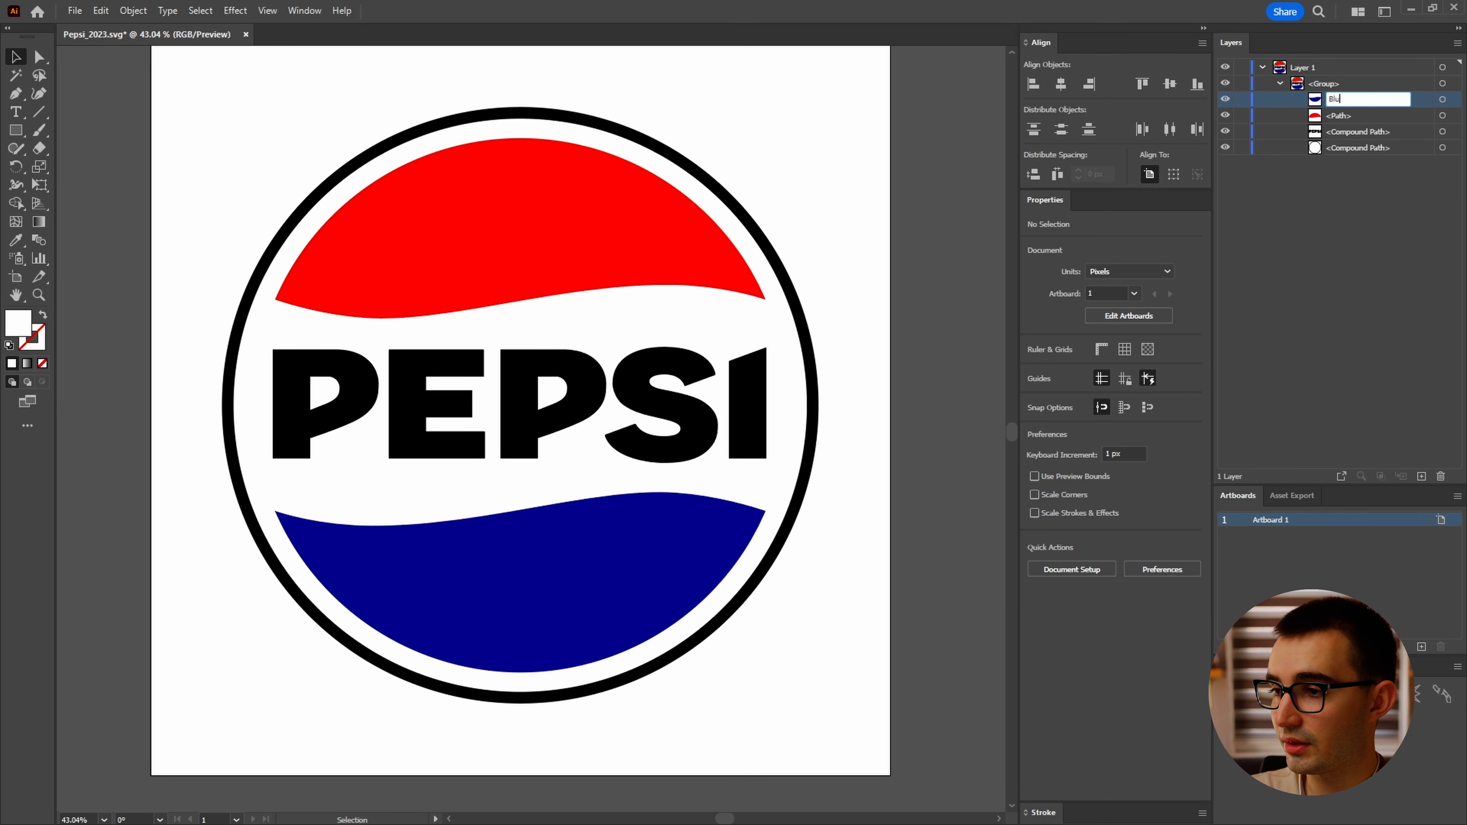
pyautogui.write('e')
pyautogui.press('Tab')
pyautogui.write('Red')
pyautogui.click(1354, 136)
pyautogui.doubleClick(1364, 148)
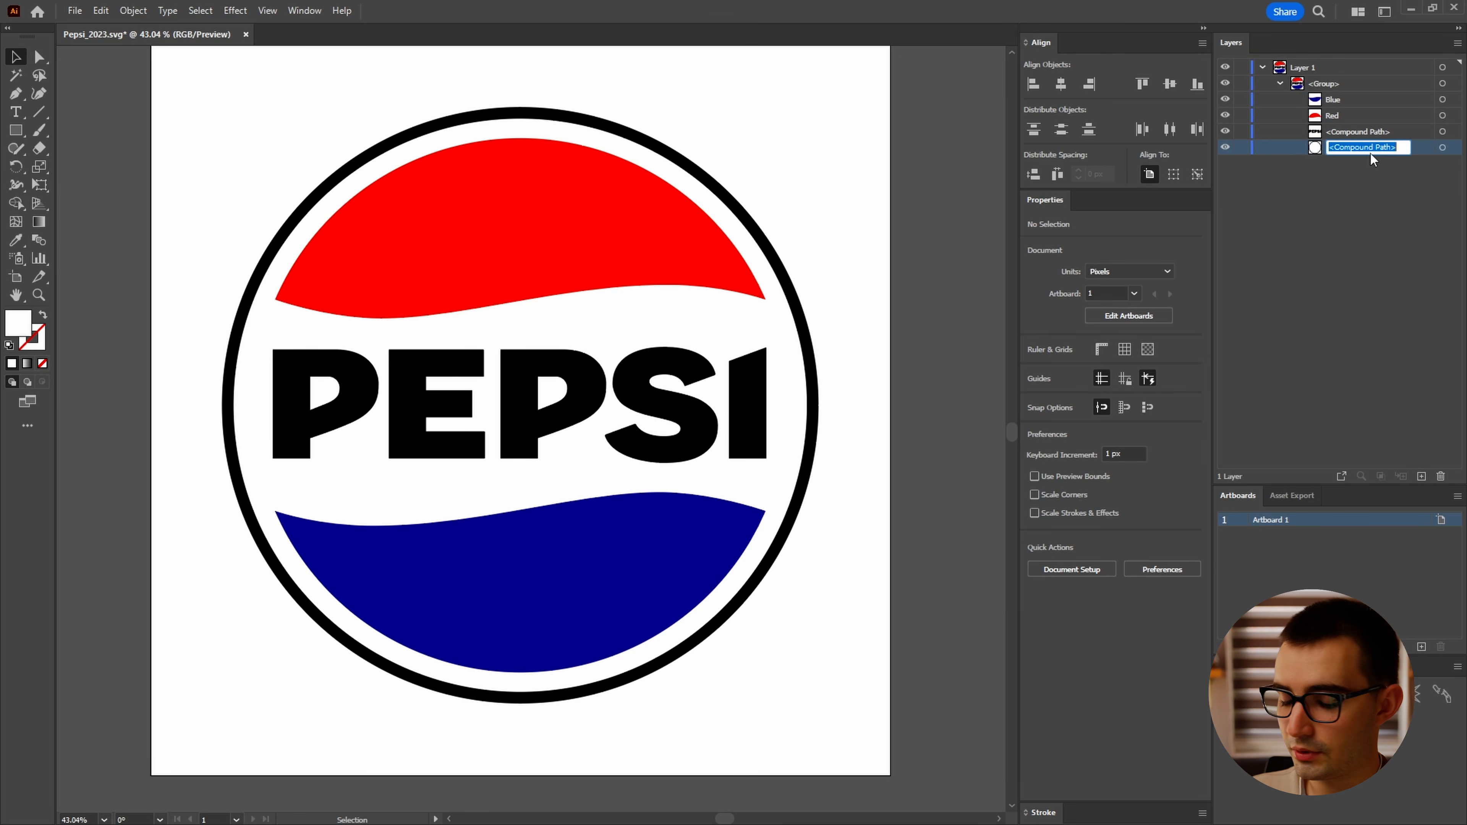
# Step: Release the PEPSI lettering compound path into separate letter paths
pyautogui.click(1442, 132)
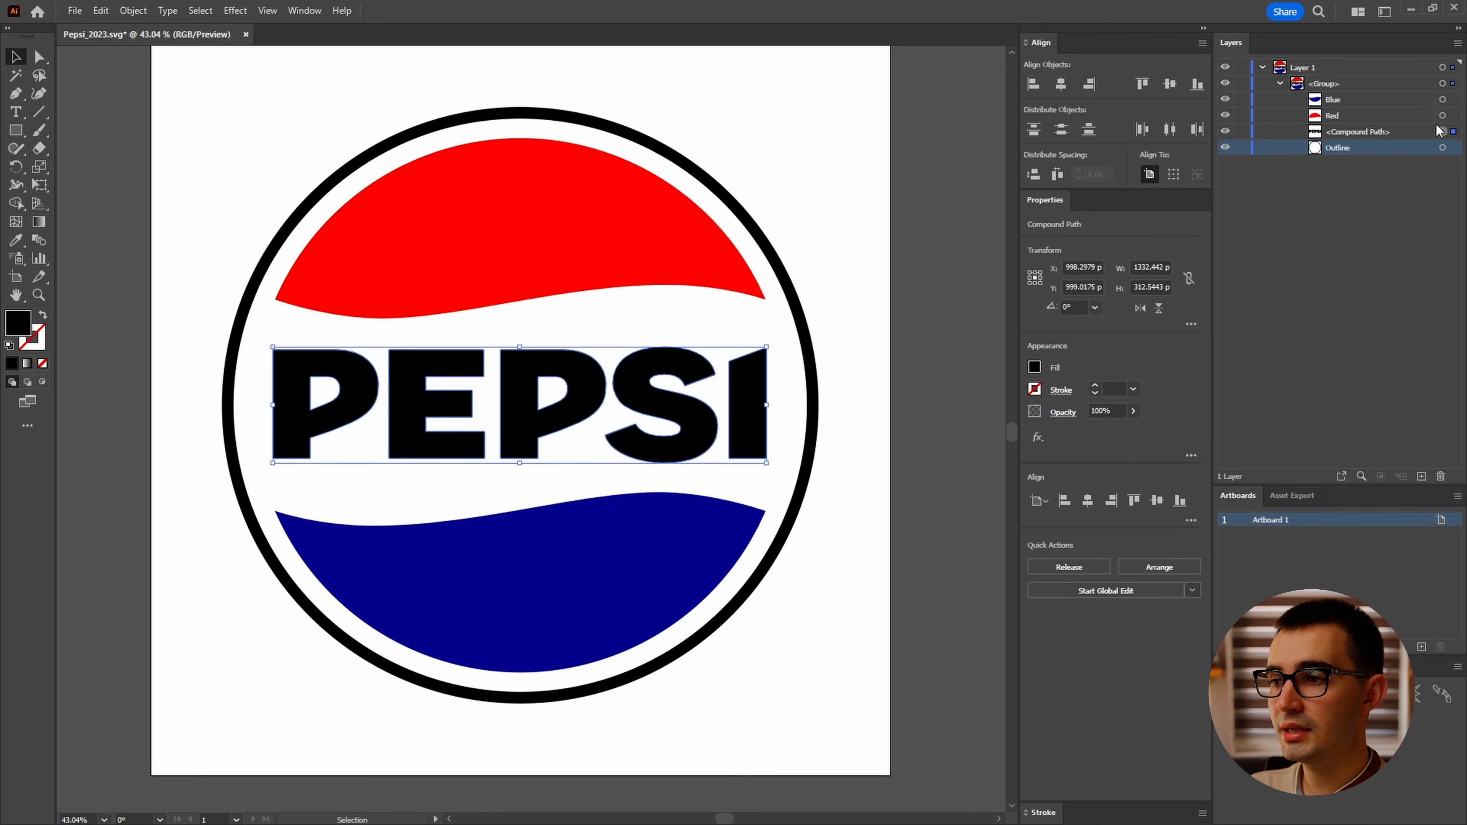
pyautogui.click(134, 11)
pyautogui.moveTo(301, 607)
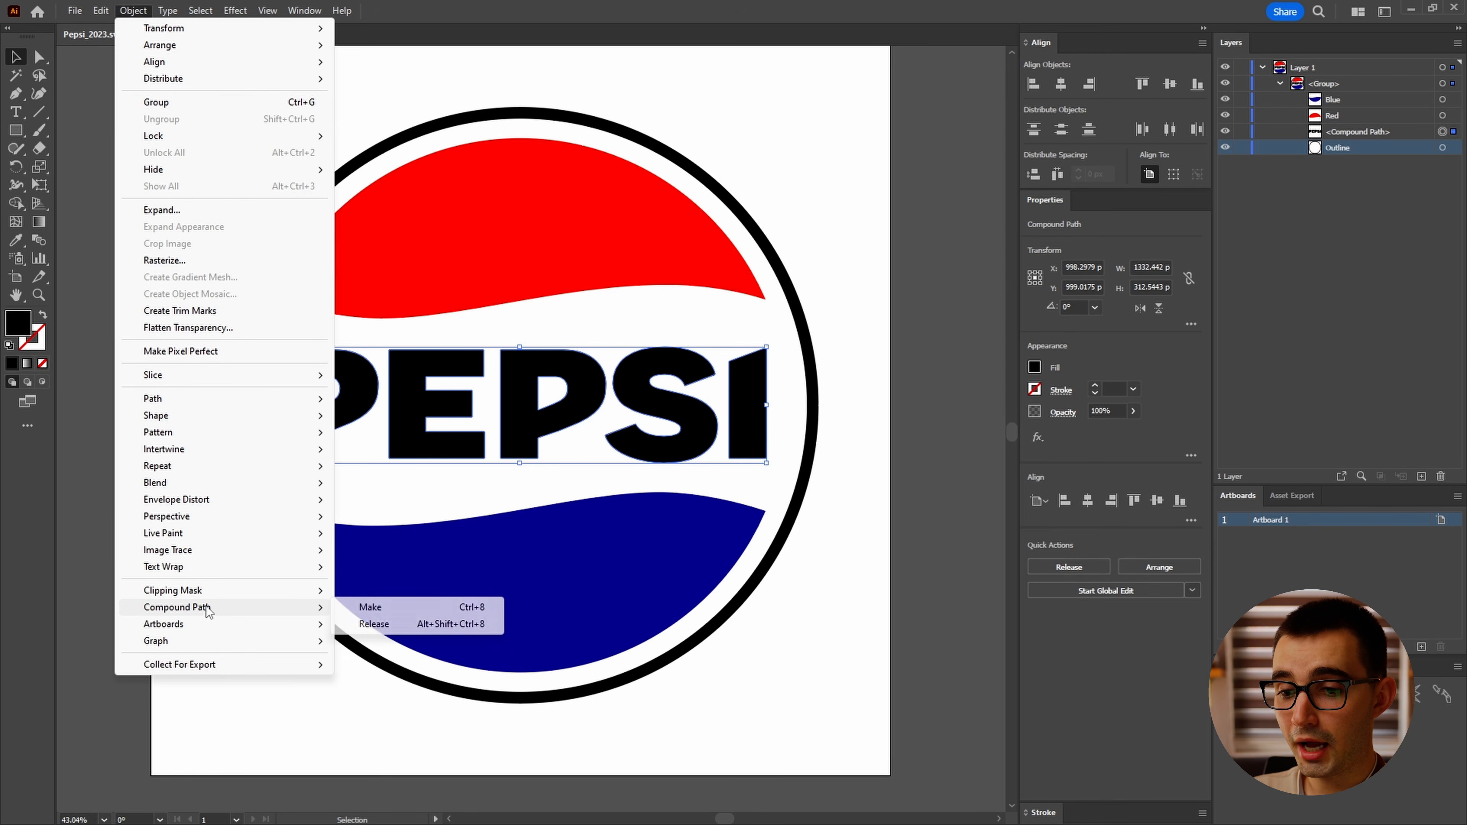
pyautogui.click(438, 625)
# Step: Subtract the counter from the second P with Pathfinder to make a single compound letter
pyautogui.click(1442, 132)
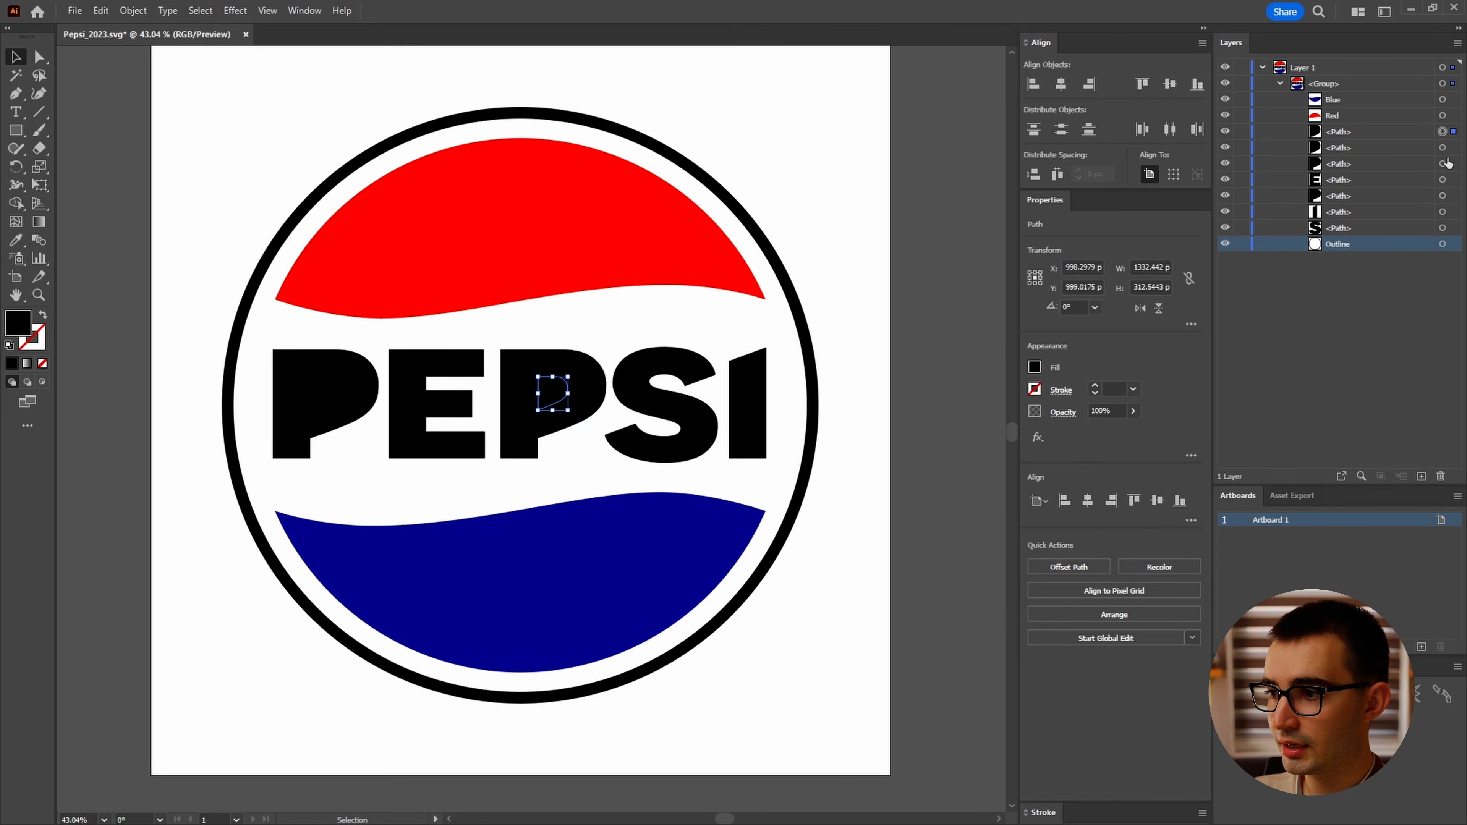
pyautogui.keyDown('shift'); pyautogui.click(1442, 164); pyautogui.keyUp('shift')
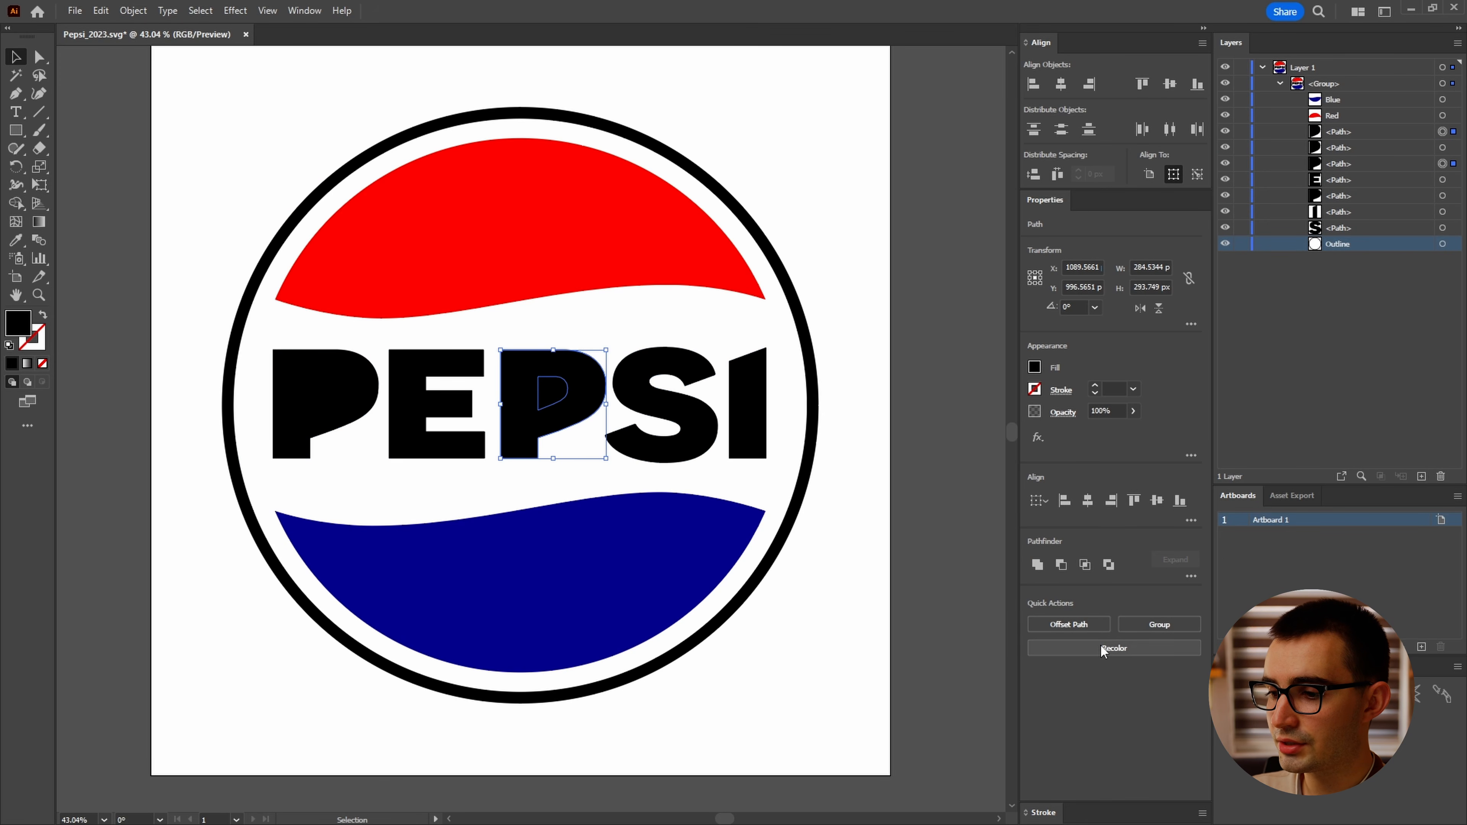
pyautogui.click(1065, 567)
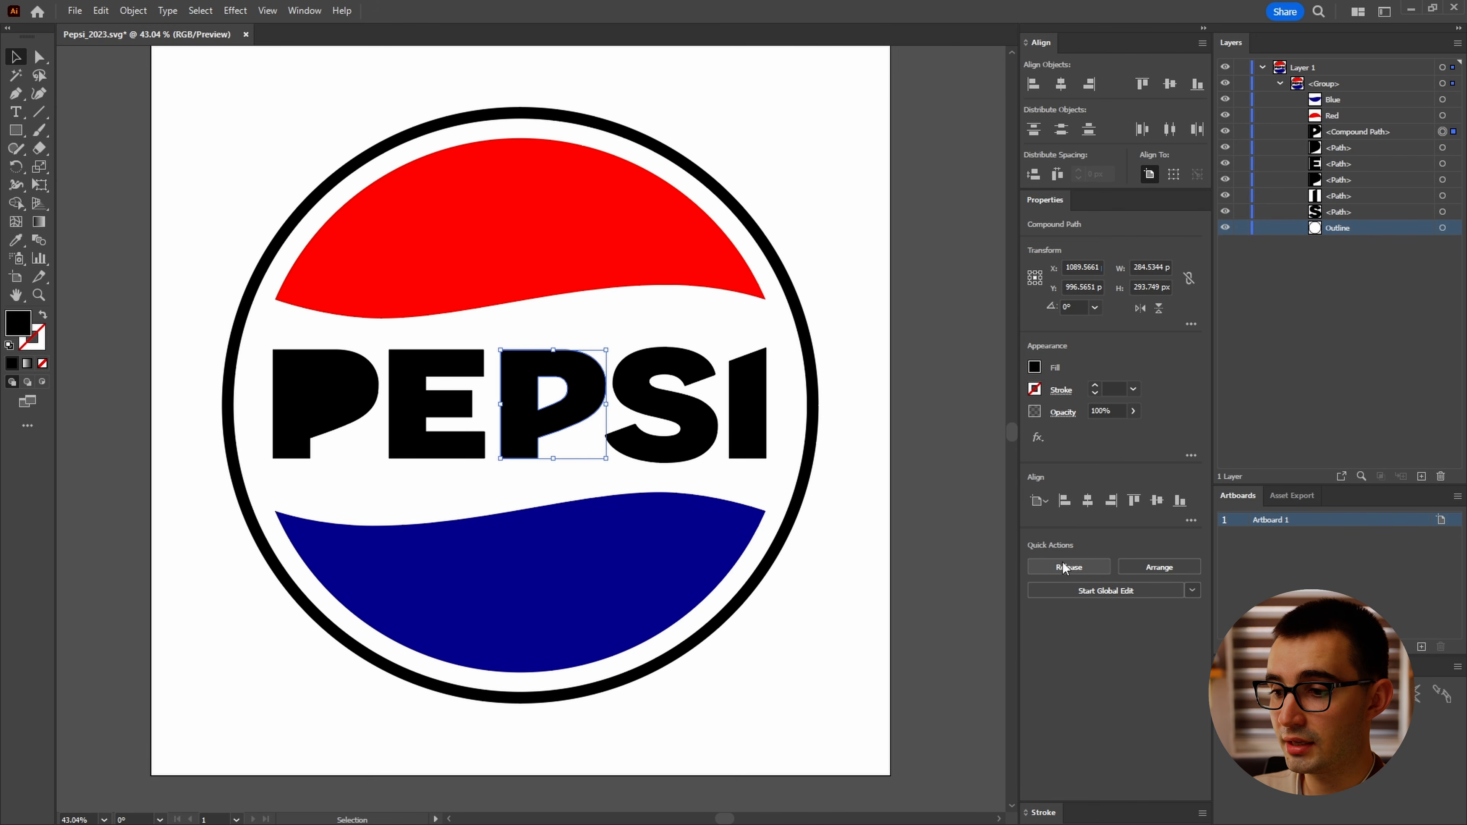
# Step: Subtract the counter from the first P with Pathfinder as well
pyautogui.click(1442, 148)
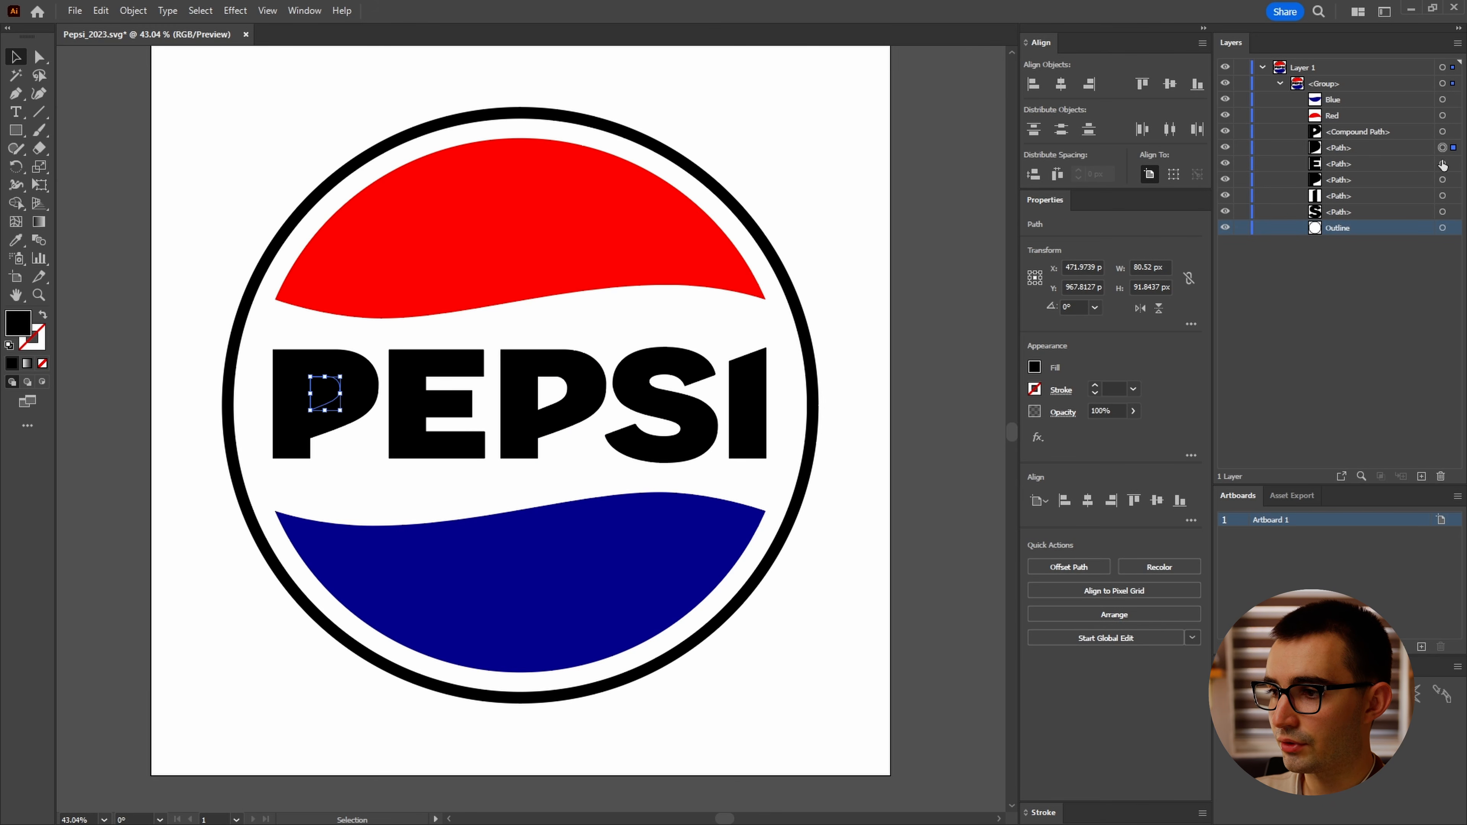
pyautogui.keyDown('shift'); pyautogui.click(1443, 180); pyautogui.keyUp('shift')
pyautogui.click(1065, 569)
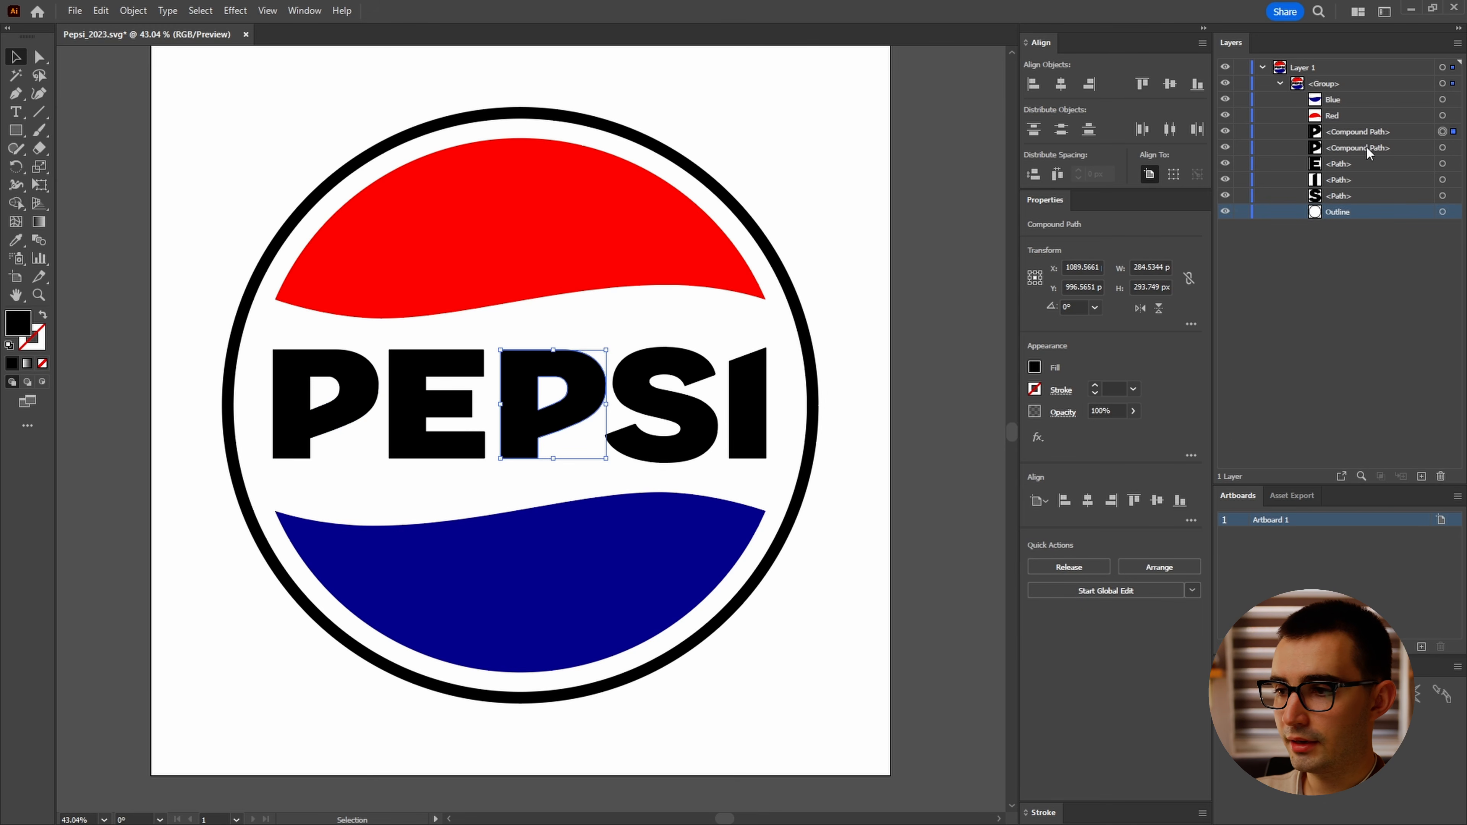
# Step: Rename the letter layers P, E, P, S and I in order
pyautogui.click(1346, 146)
pyautogui.write('P')
pyautogui.press('Return')
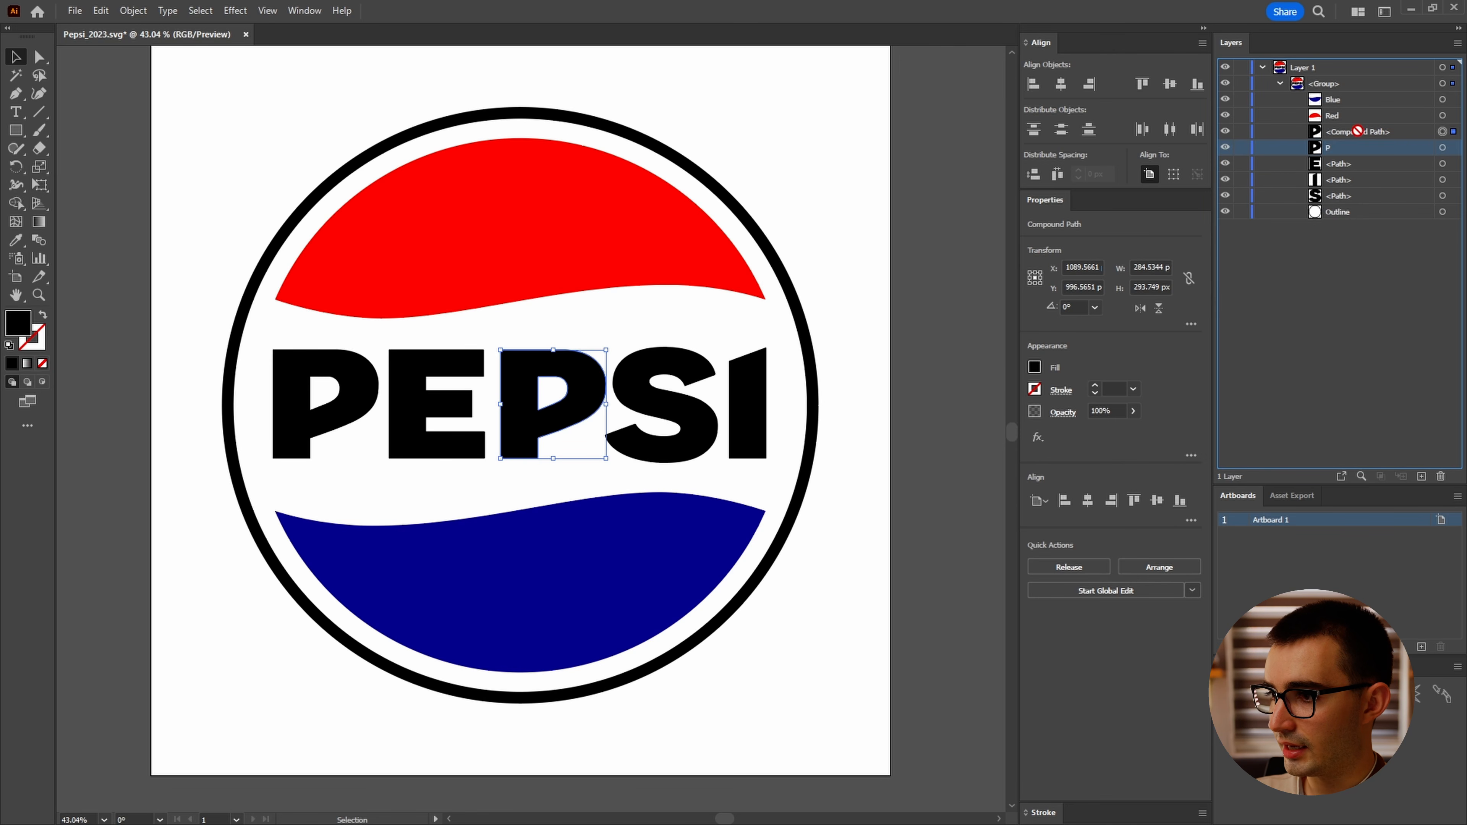
pyautogui.moveTo(1357, 128); pyautogui.dragTo(1358, 130)
pyautogui.doubleClick(1352, 164)
pyautogui.write('E')
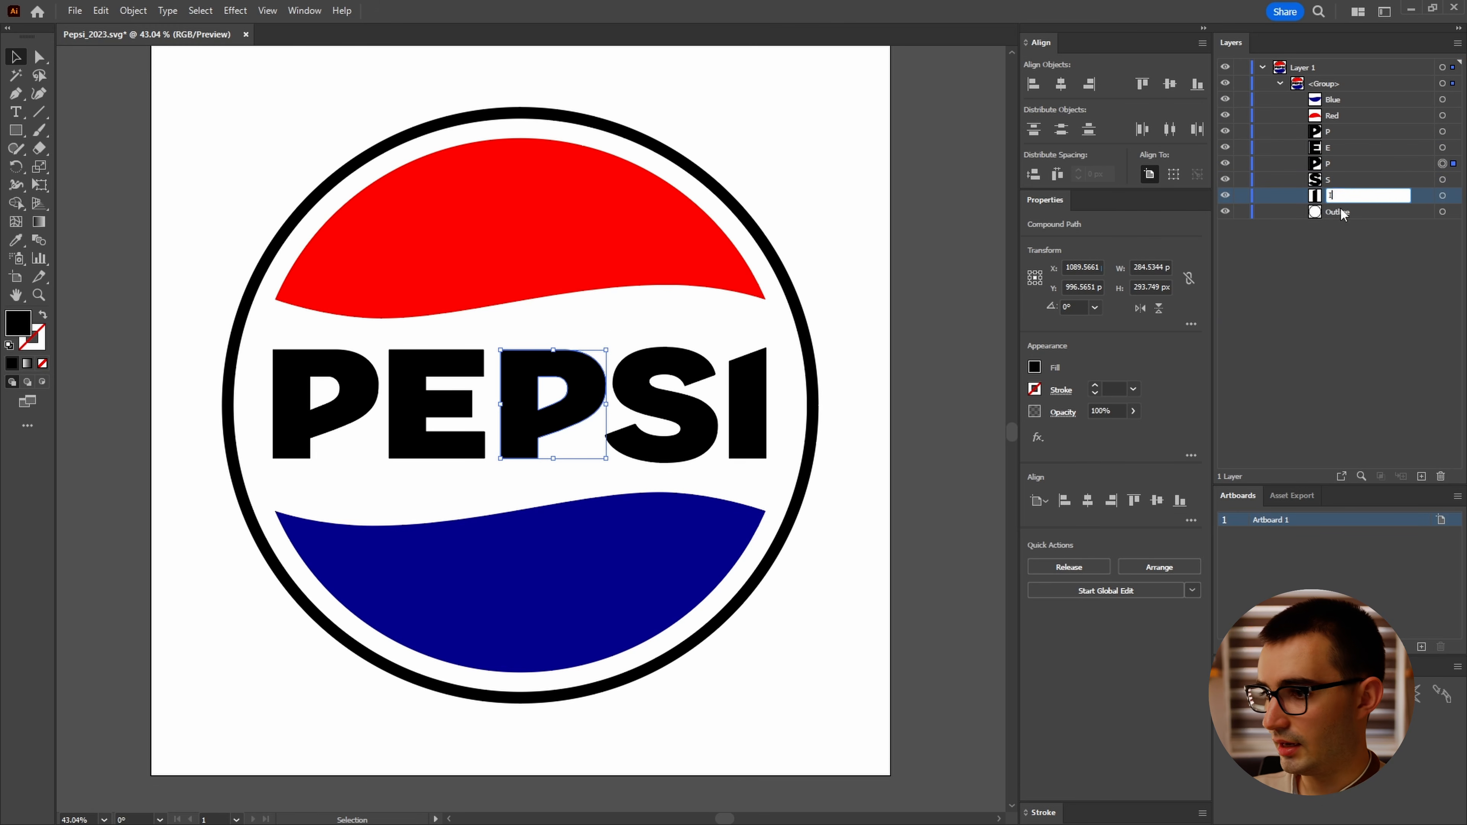
# Step: Move all the named logo layers out of the group directly into Layer 1
pyautogui.click(1351, 99)
pyautogui.keyDown('shift'); pyautogui.click(1352, 212); pyautogui.keyUp('shift')
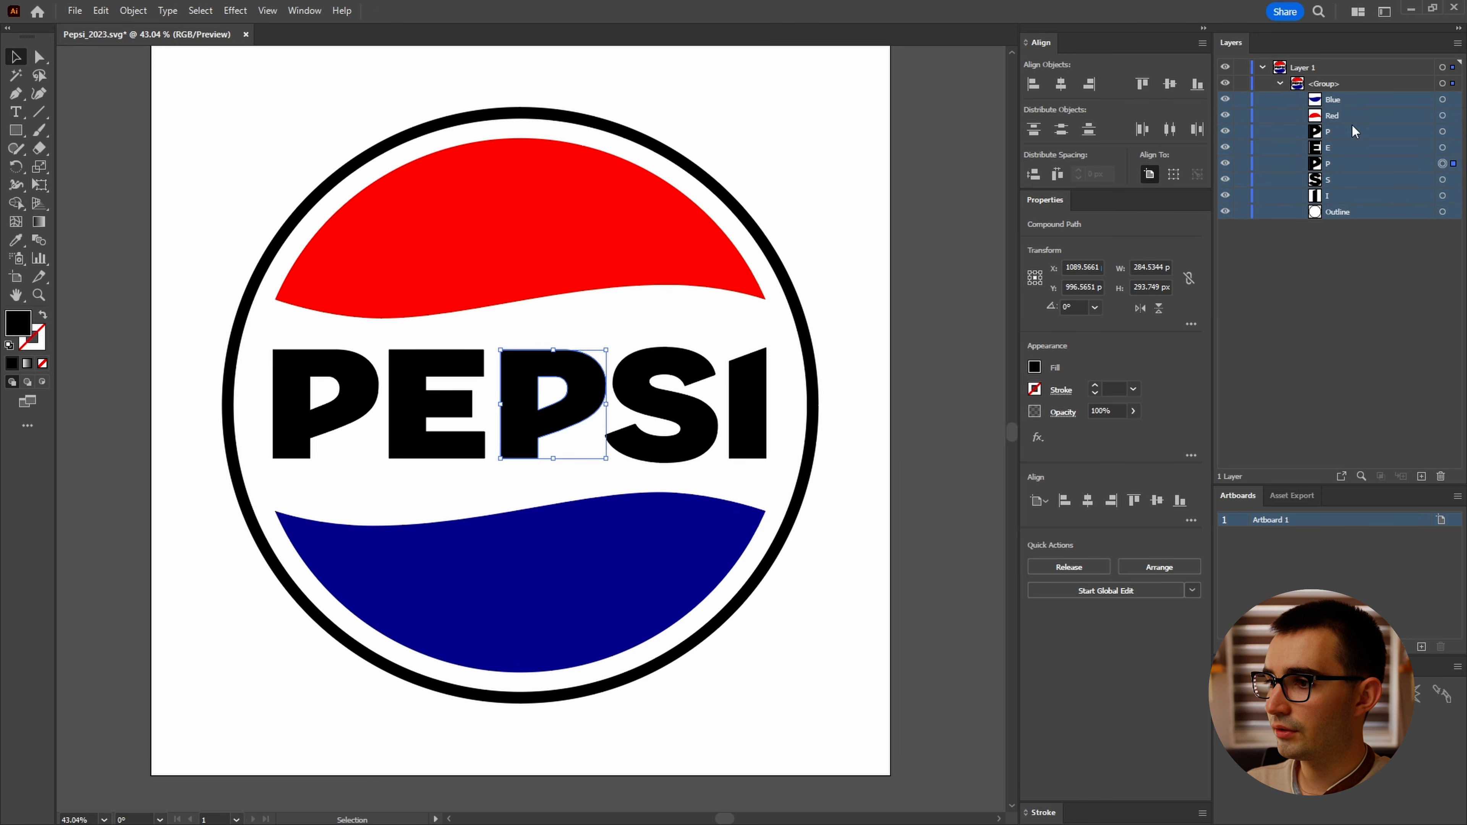
pyautogui.moveTo(1354, 132)
pyautogui.mouseDown()
pyautogui.moveTo(1346, 63)
pyautogui.moveTo(1342, 108)
pyautogui.mouseUp()
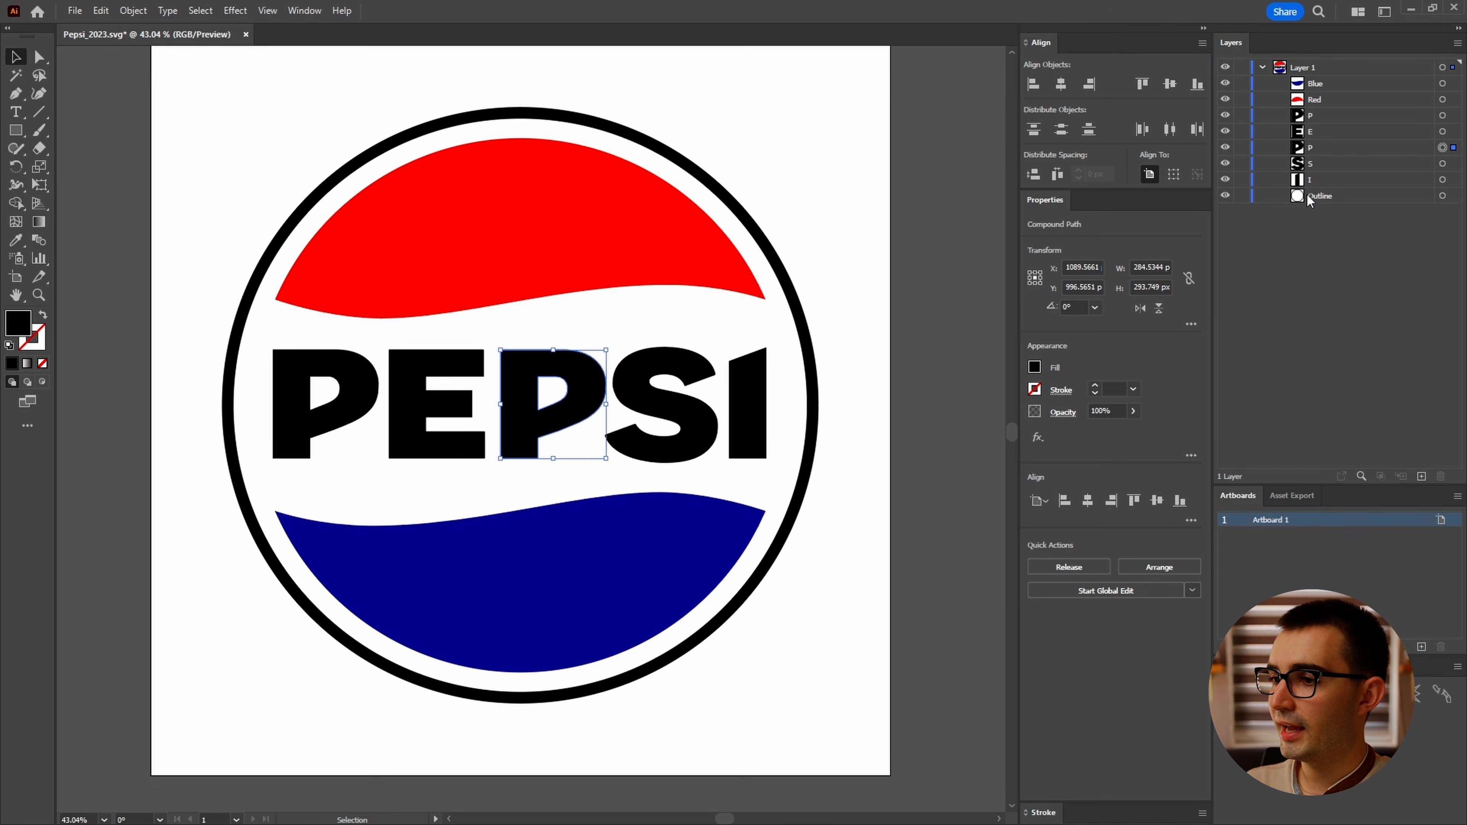
# Step: Duplicate the Outline layer and release the copy's compound path into separate paths
pyautogui.click(1346, 197)
pyautogui.click(1443, 197)
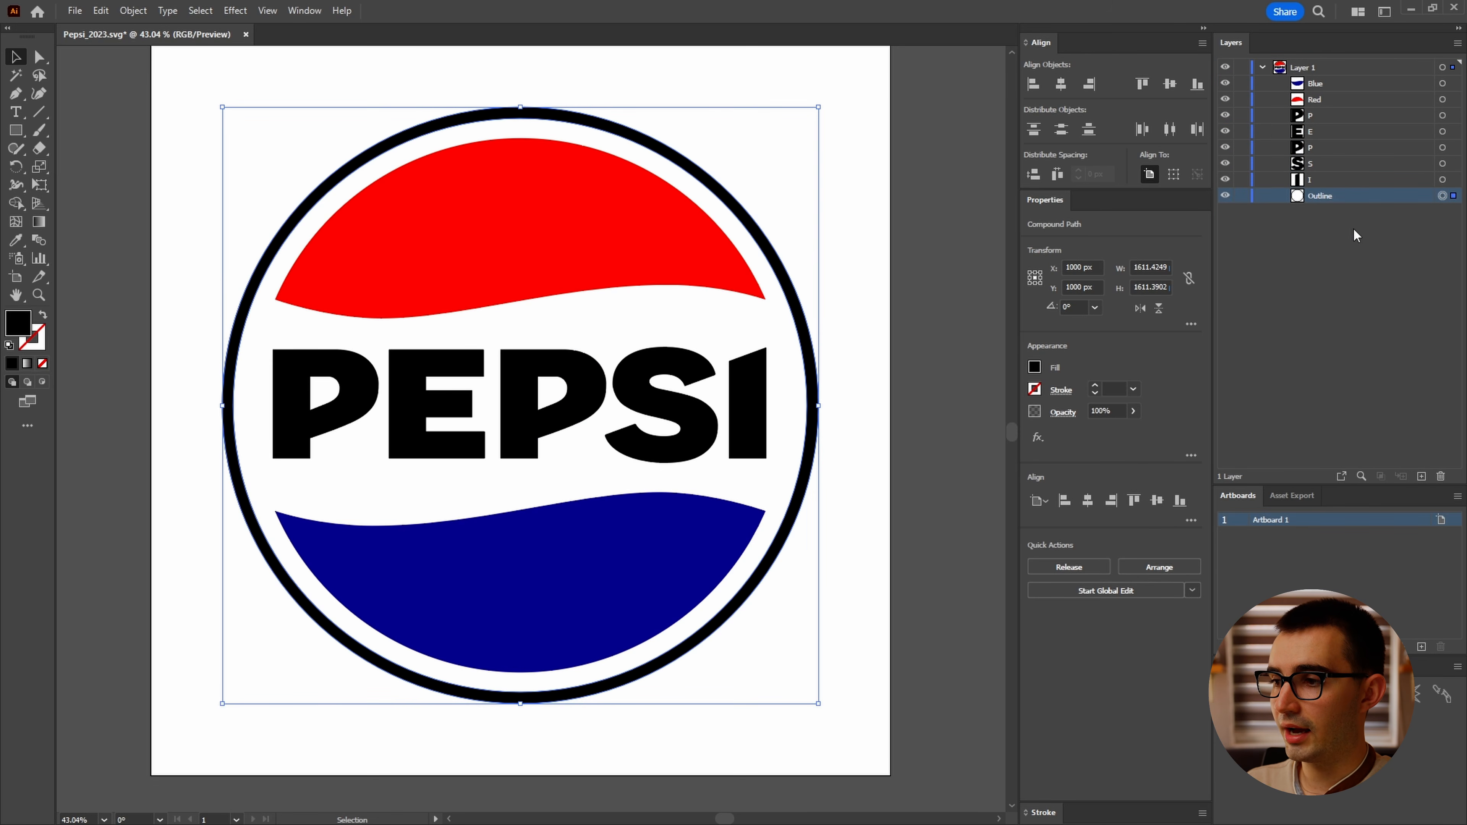
pyautogui.moveTo(1348, 195); pyautogui.dragTo(1426, 478)
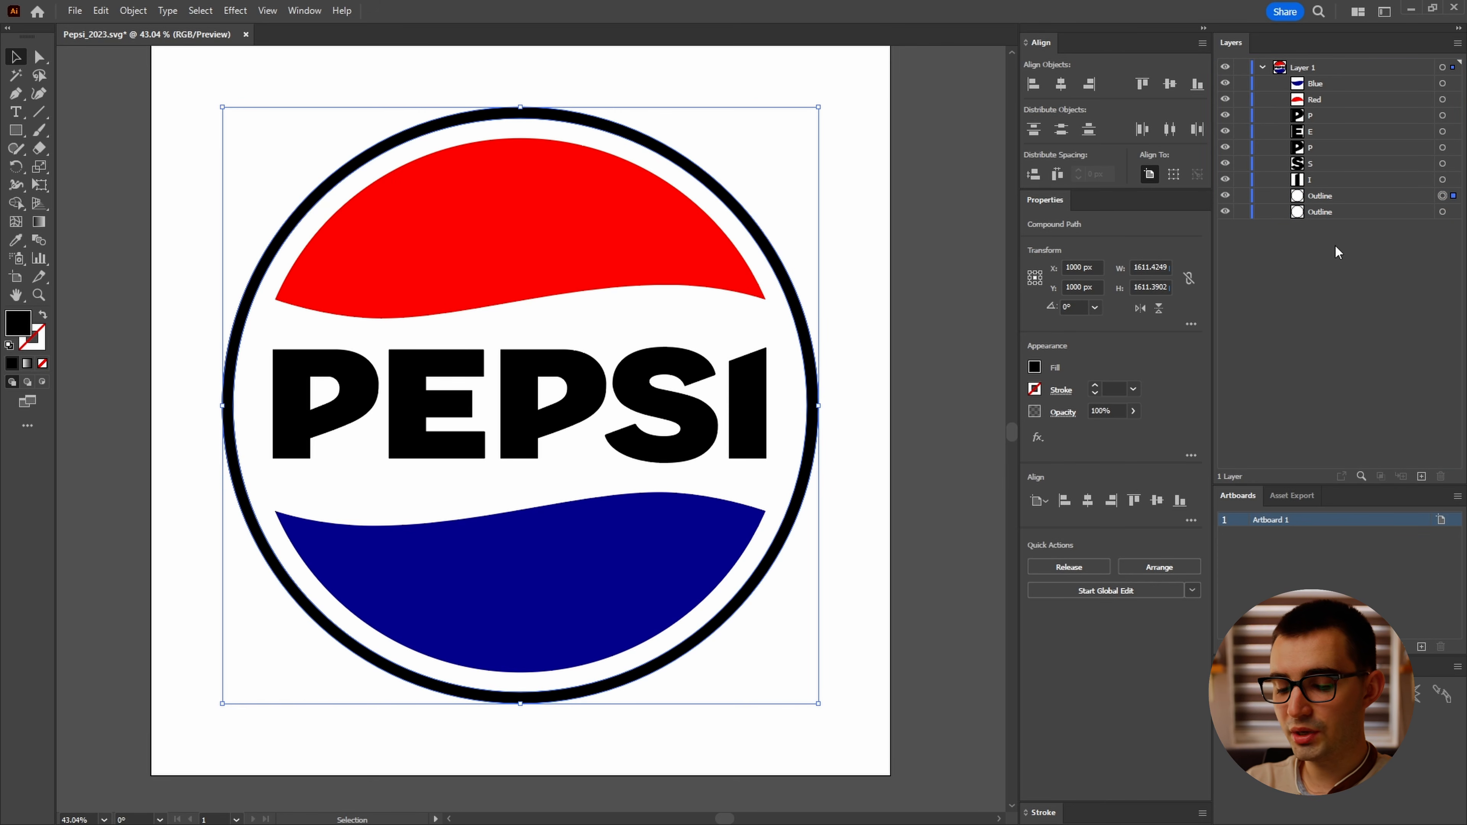
pyautogui.hotkey('ctrl', 'alt', 'shift', '8')
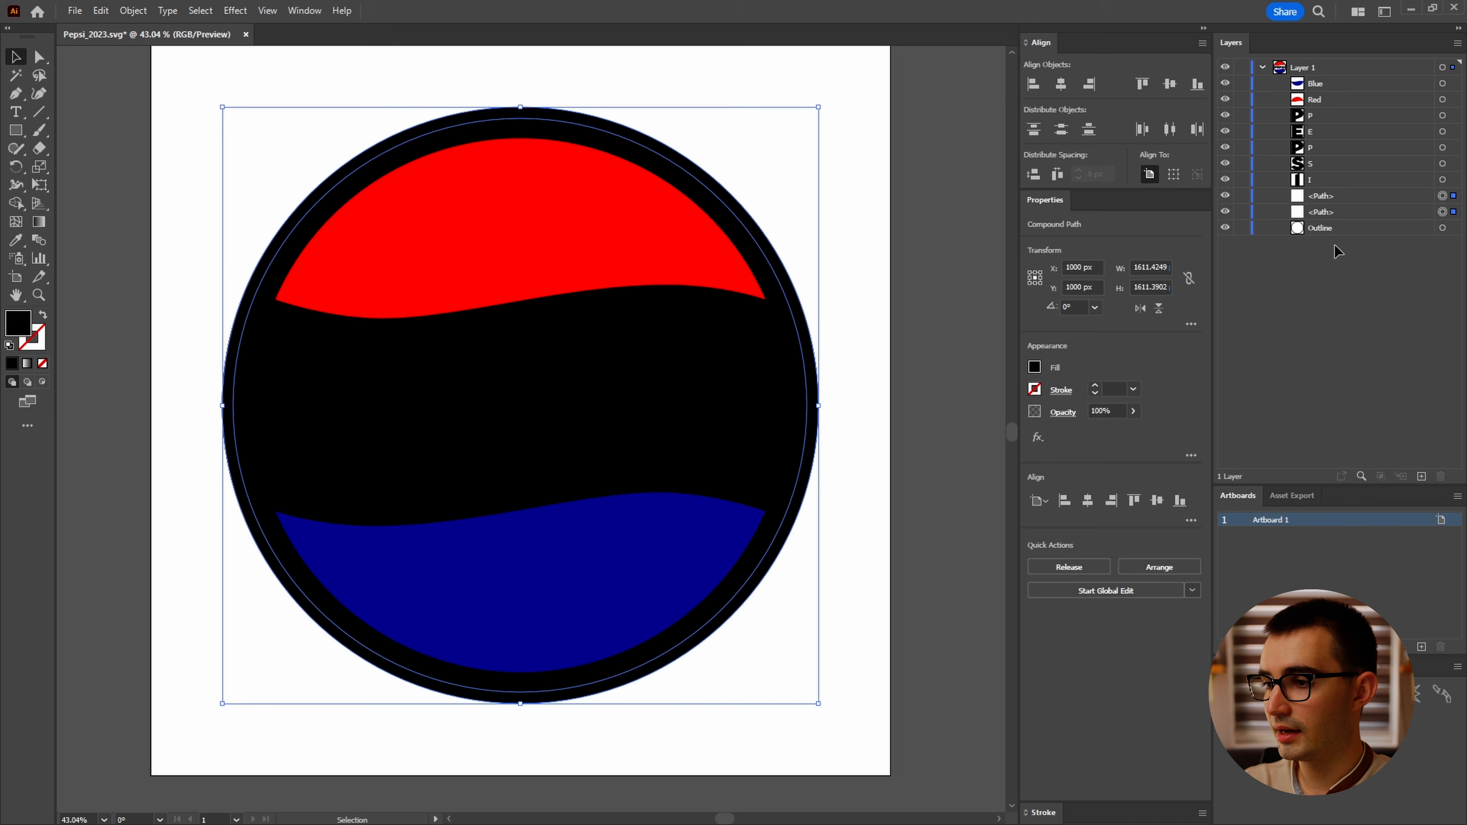
# Step: Delete one of the released paths and scale the remaining disc down to fit inside the outline ring
pyautogui.moveTo(1346, 195); pyautogui.dragTo(1413, 282)
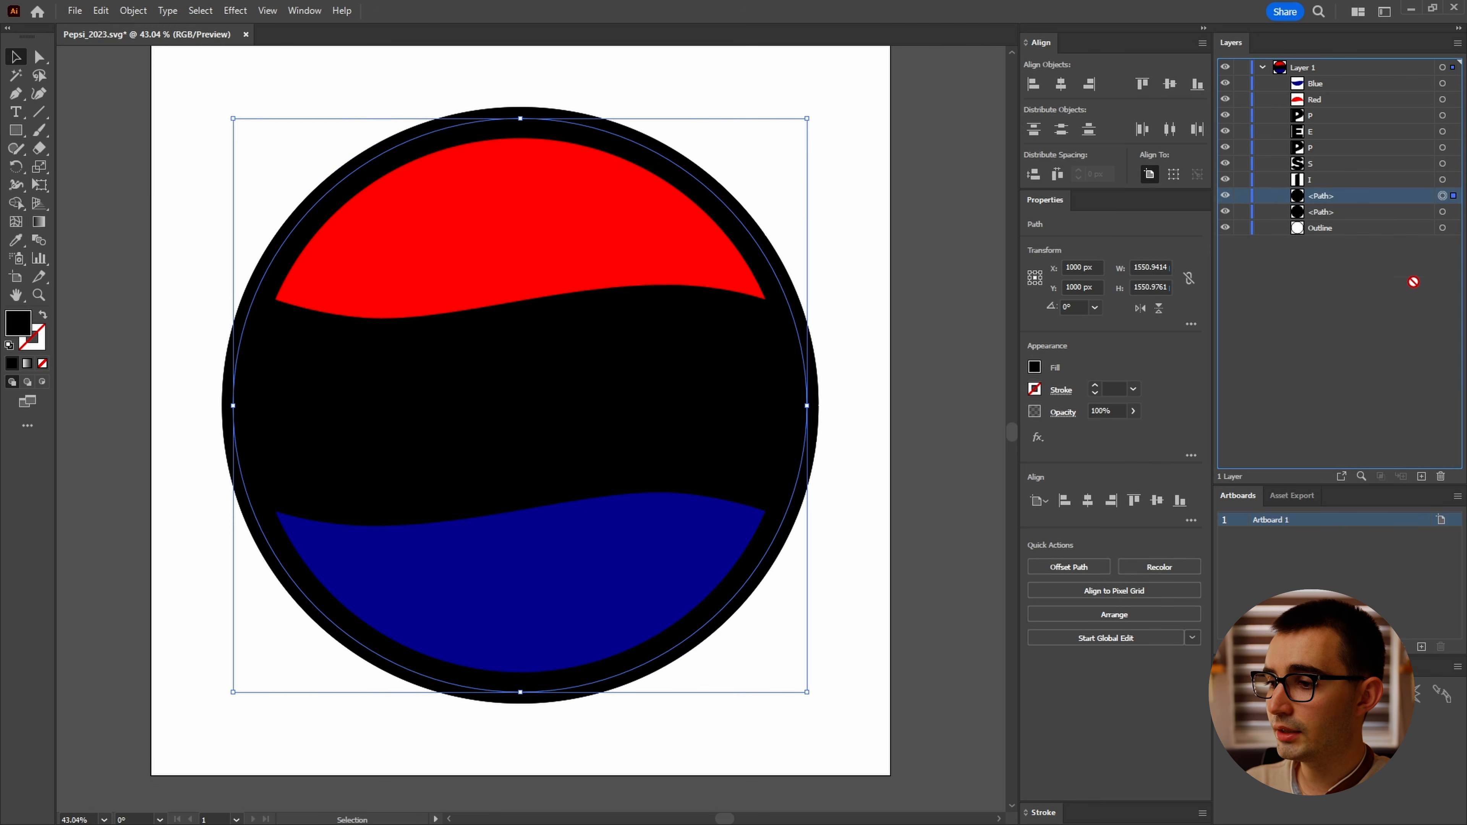
pyautogui.click(1442, 481)
pyautogui.click(1442, 195)
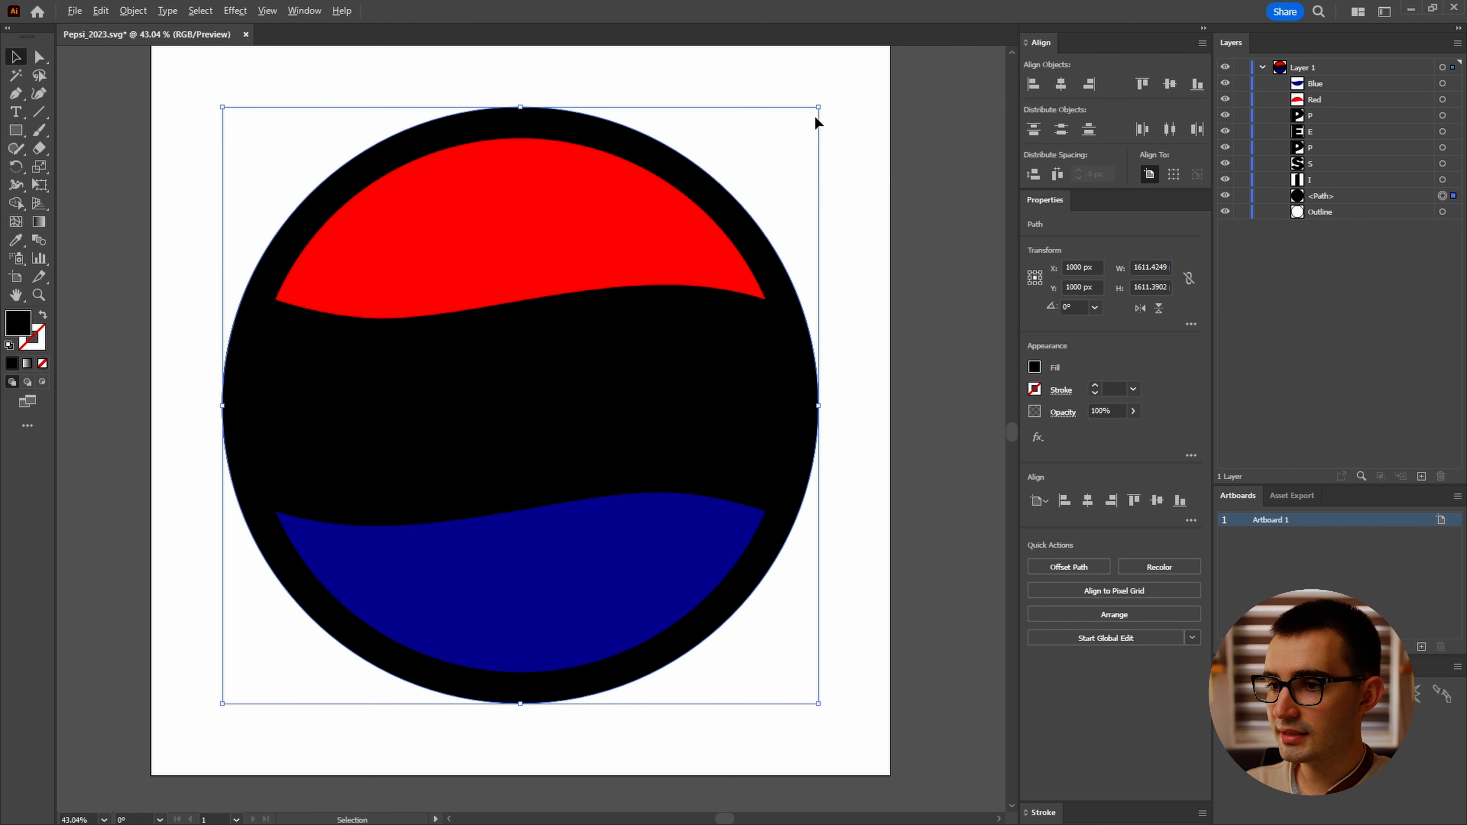
pyautogui.moveTo(819, 109); pyautogui.dragTo(884, 141)
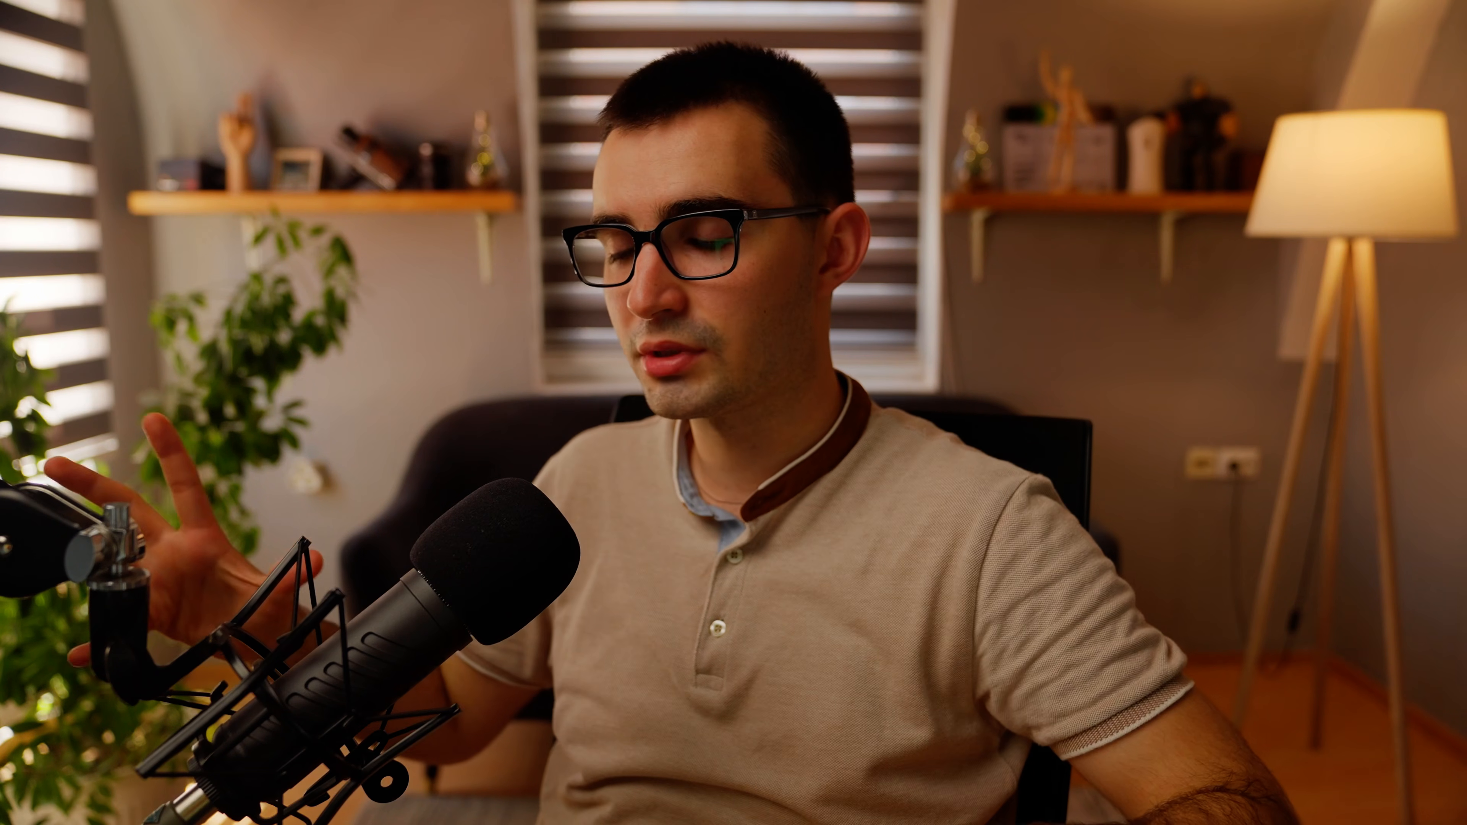
# Step: Rename the disc layer Circle Matte
pyautogui.doubleClick(1321, 205)
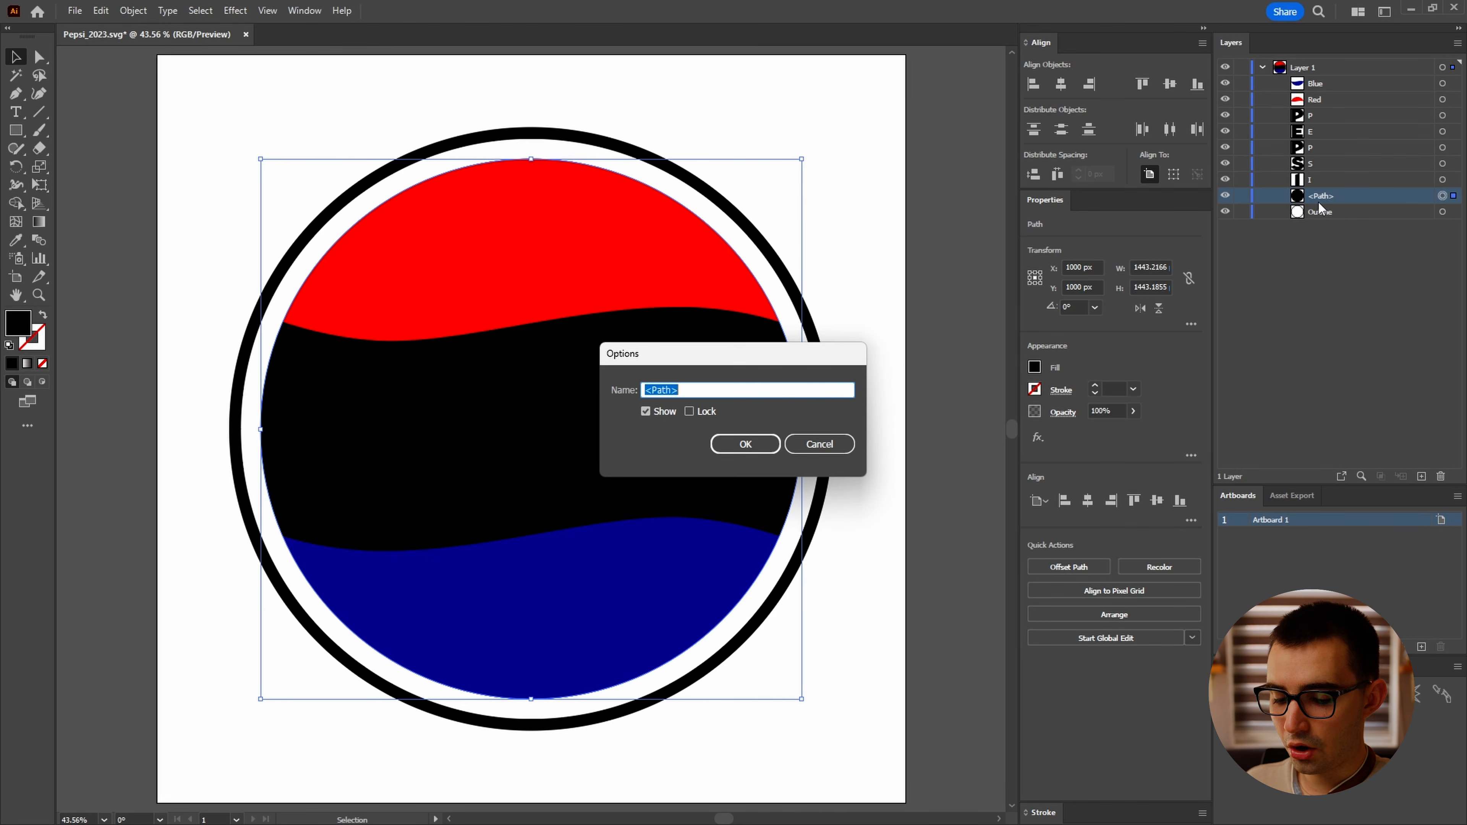
pyautogui.write('Circle Matte')
pyautogui.press('Return')
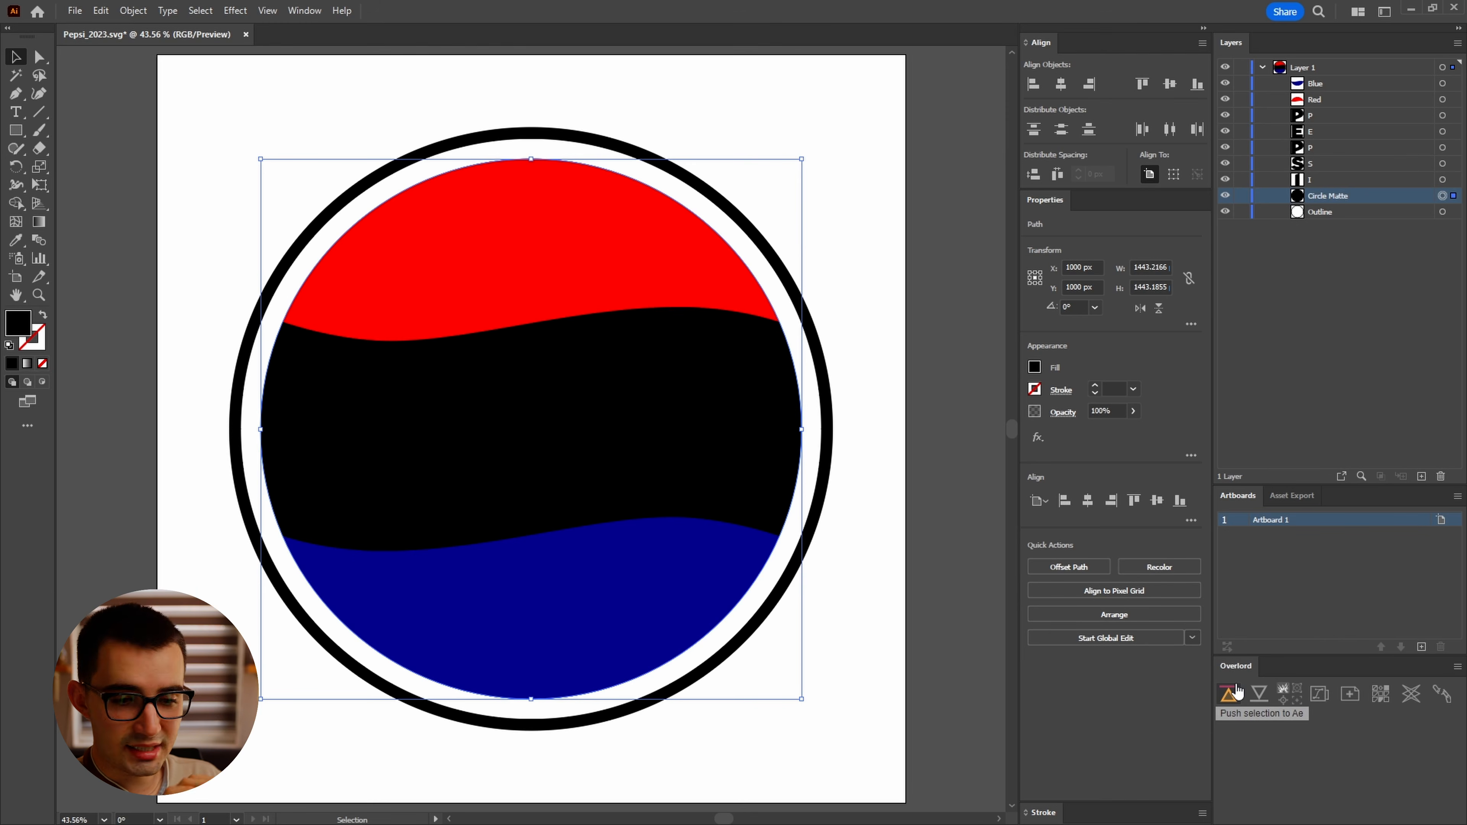
# Step: Select all the logo artwork on the artboard
pyautogui.click(1442, 211)
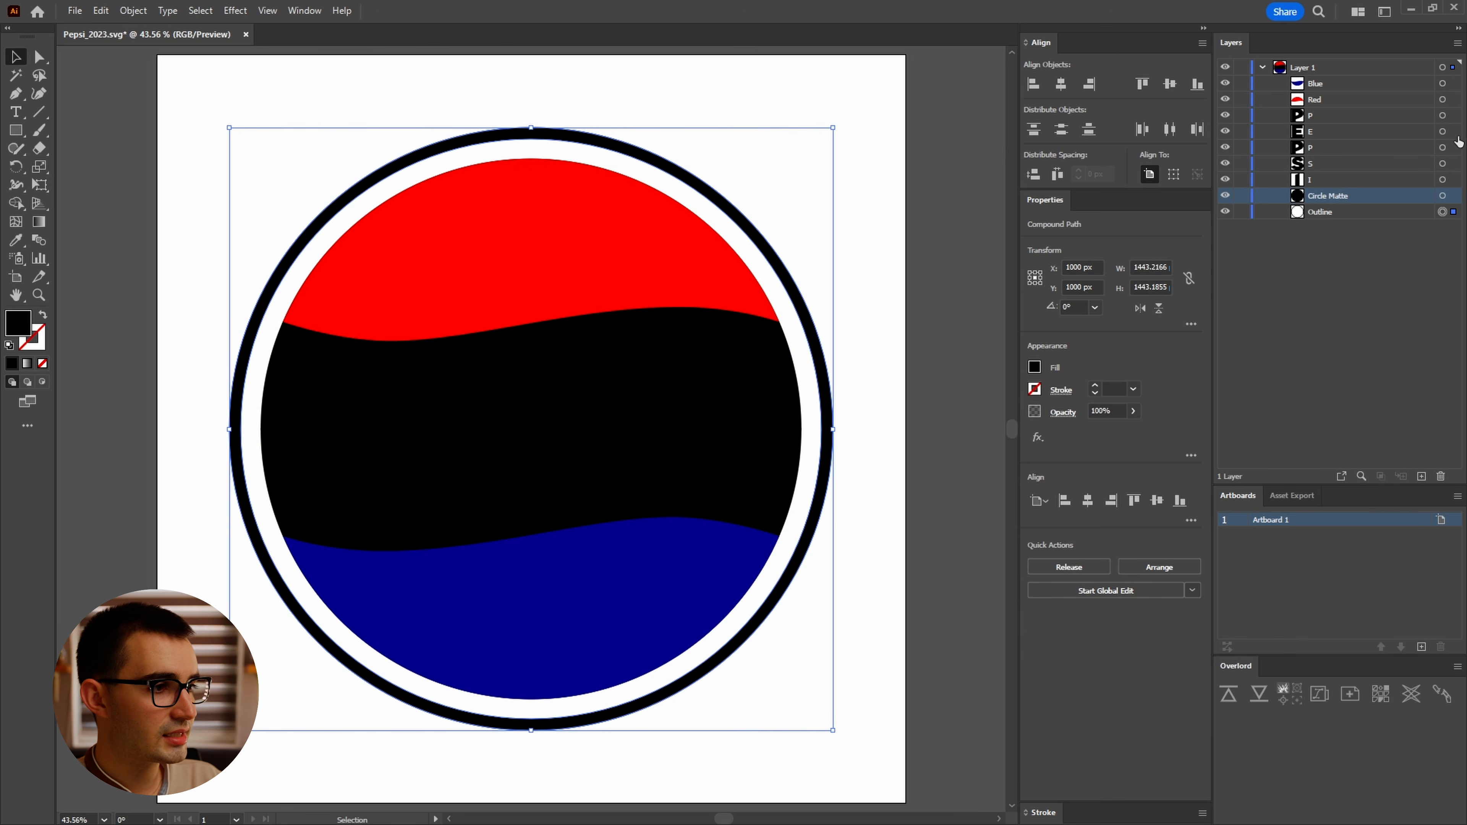
pyautogui.hotkey('ctrl', 'a')
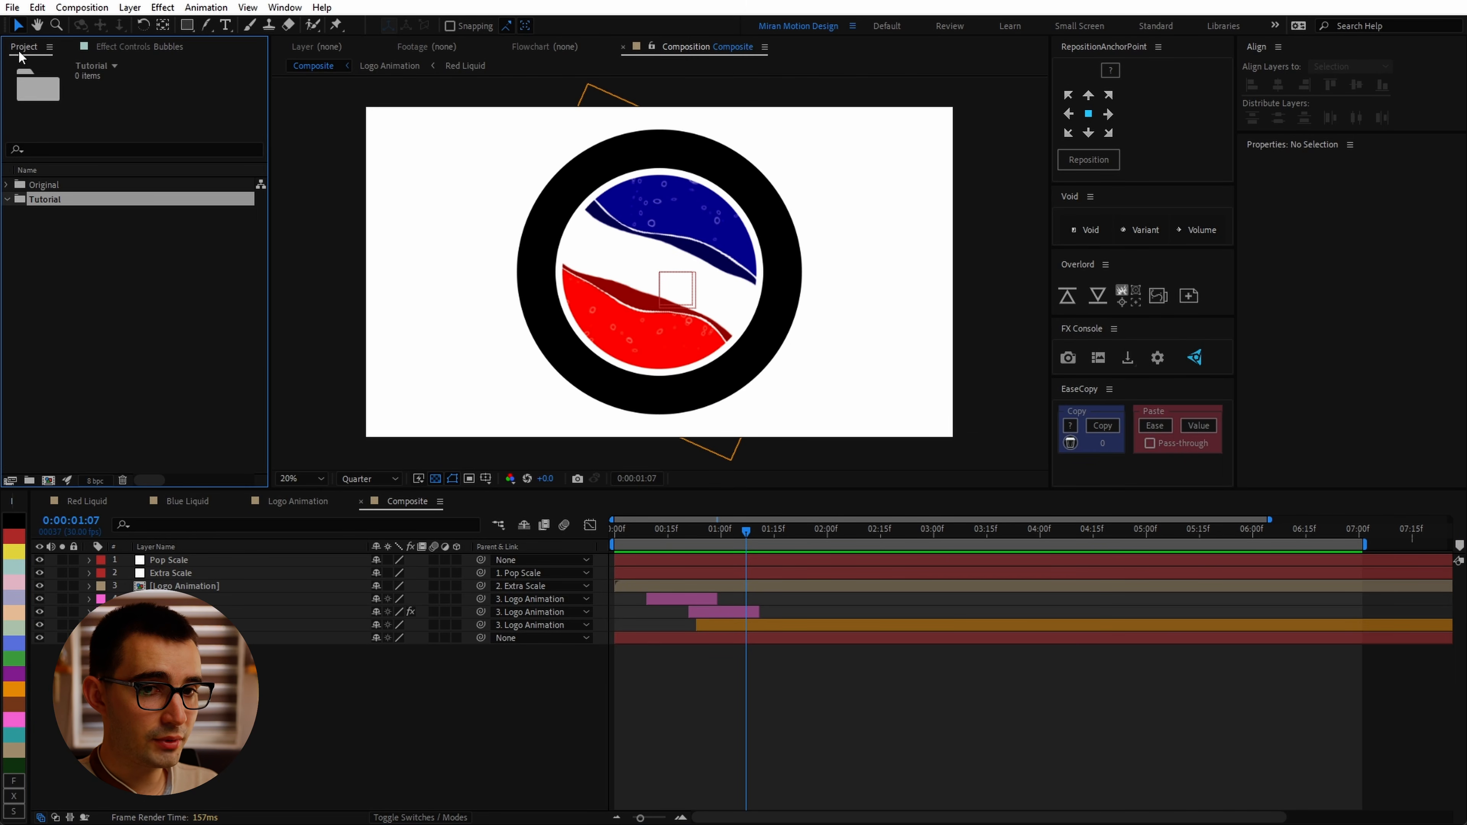
# Step: Review the Logo Animation composition settings in After Effects
pyautogui.click(82, 7)
pyautogui.click(115, 25)
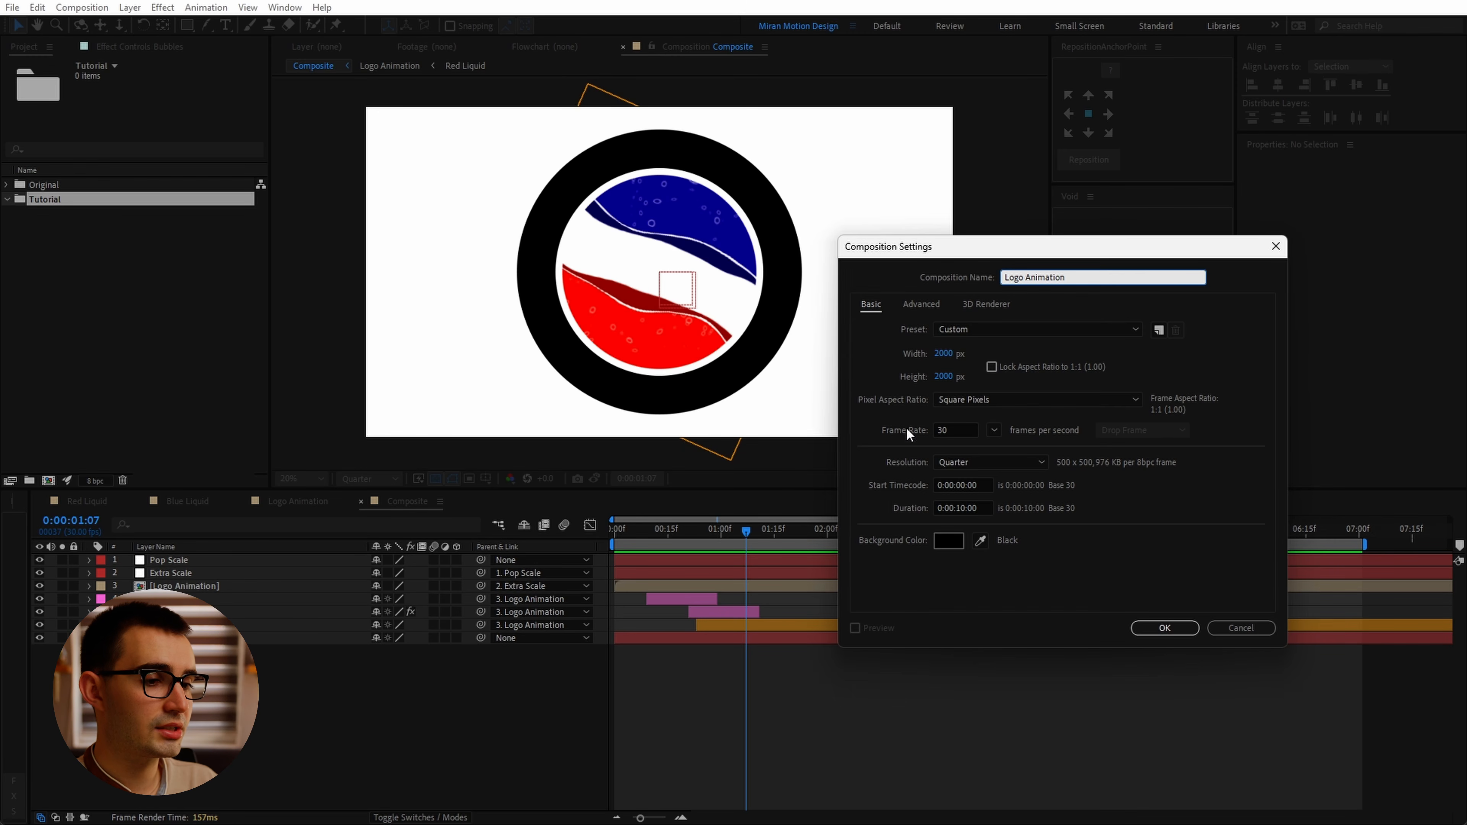
pyautogui.click(895, 371)
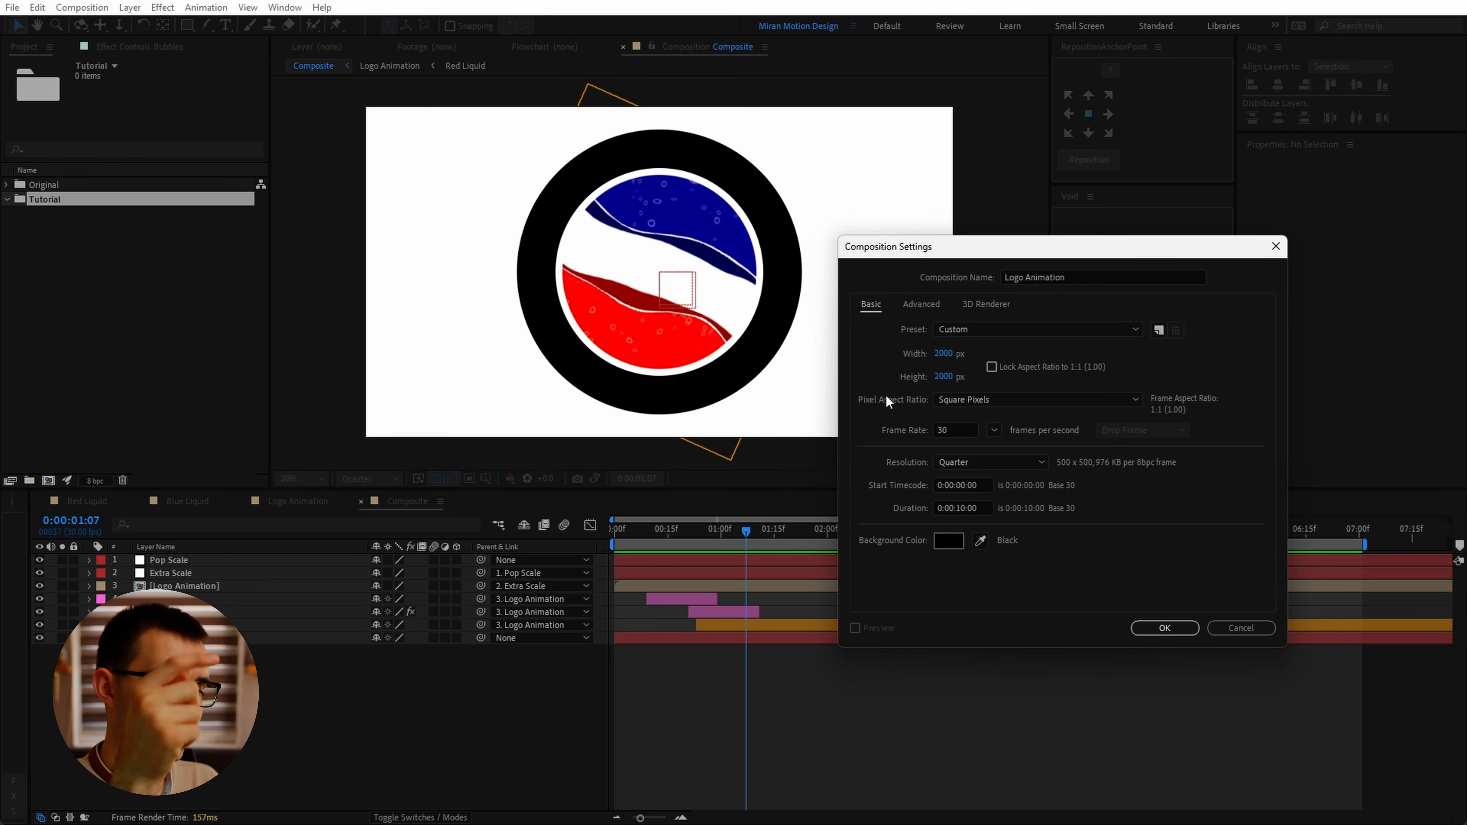
pyautogui.click(884, 427)
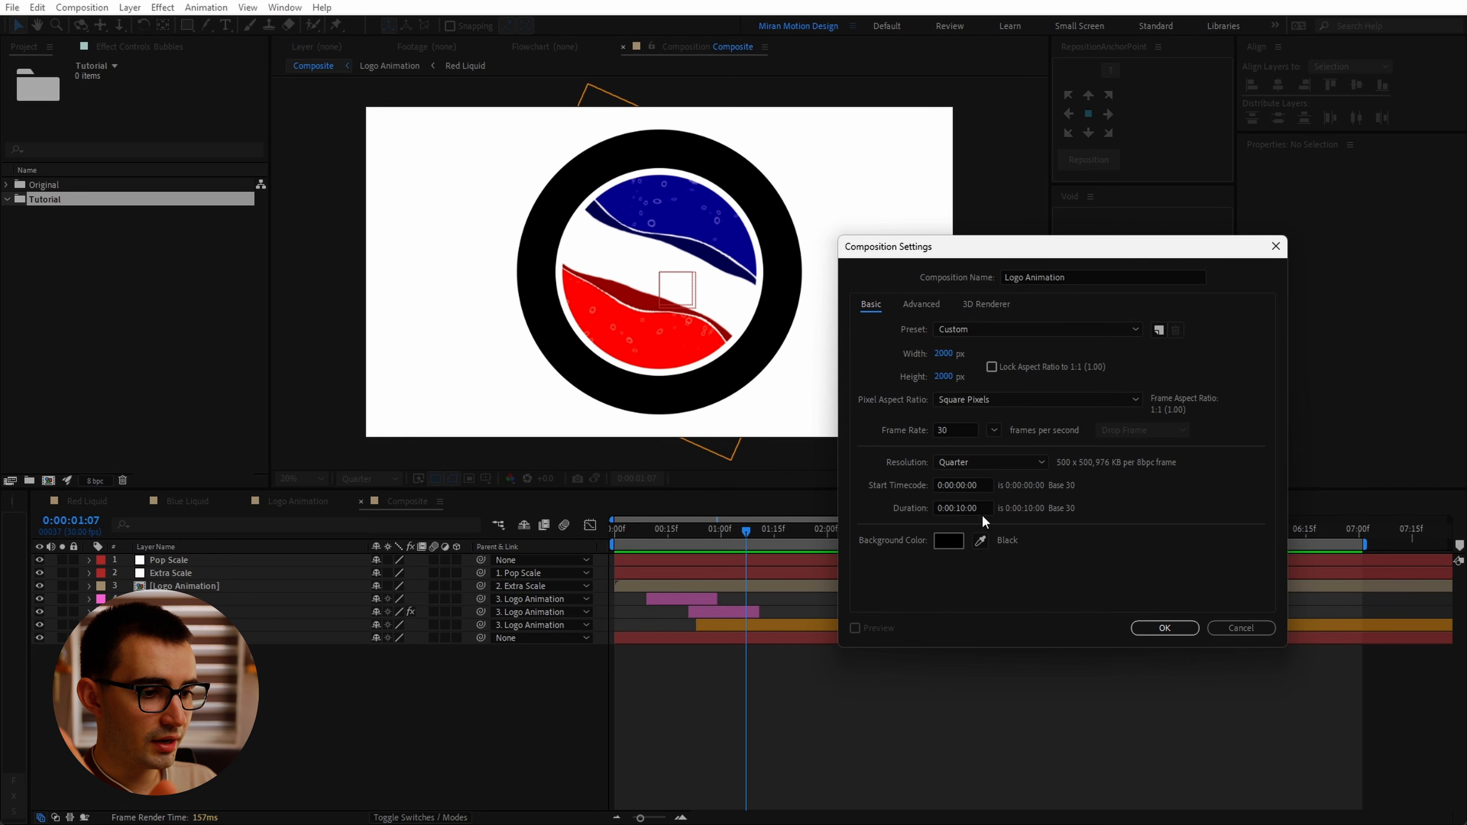
pyautogui.click(1162, 629)
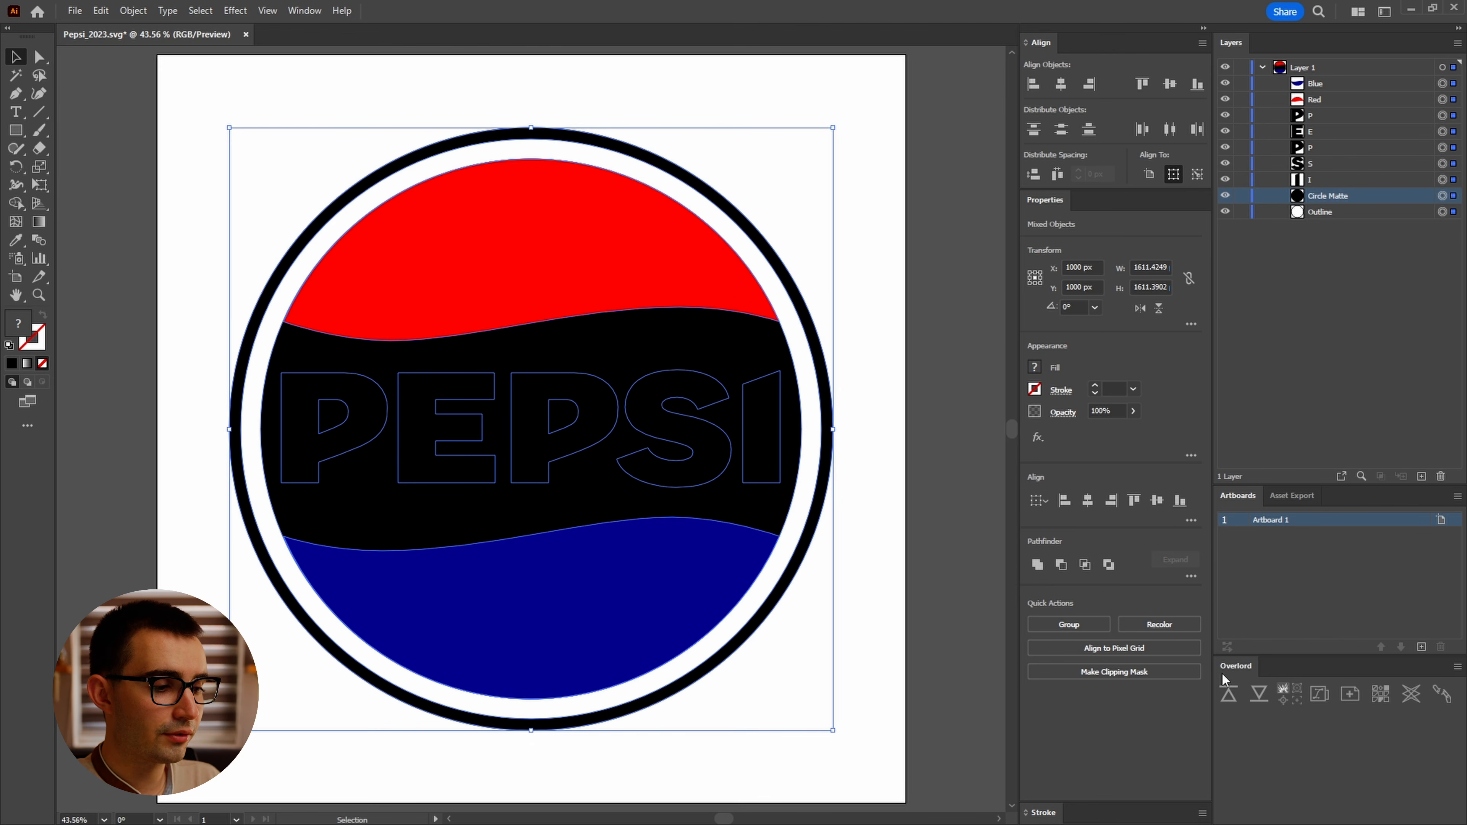
# Step: Push the selected Illustrator artwork into the After Effects composition with Overlord
pyautogui.click(1231, 695)
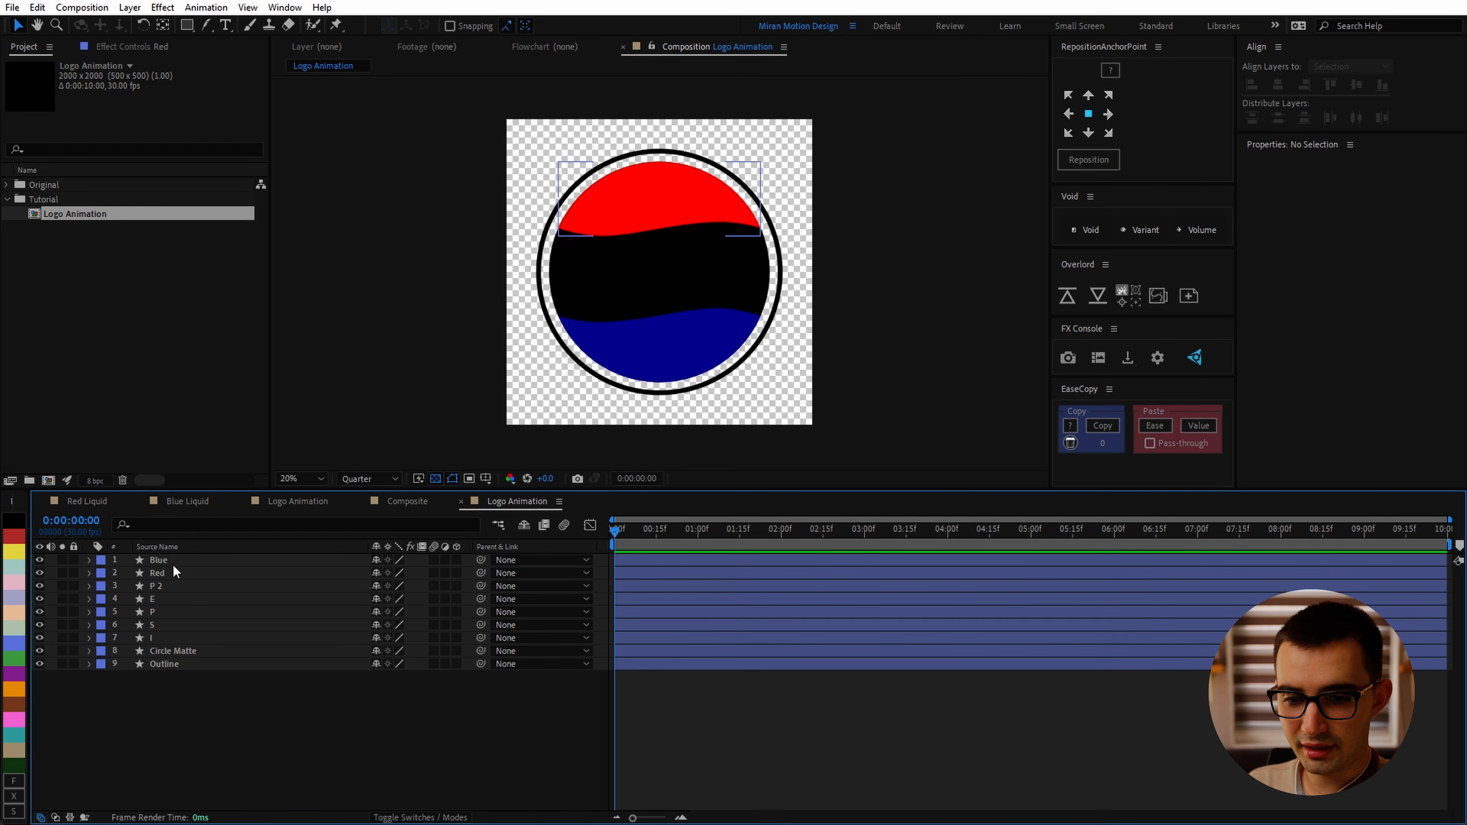
pyautogui.click(168, 558)
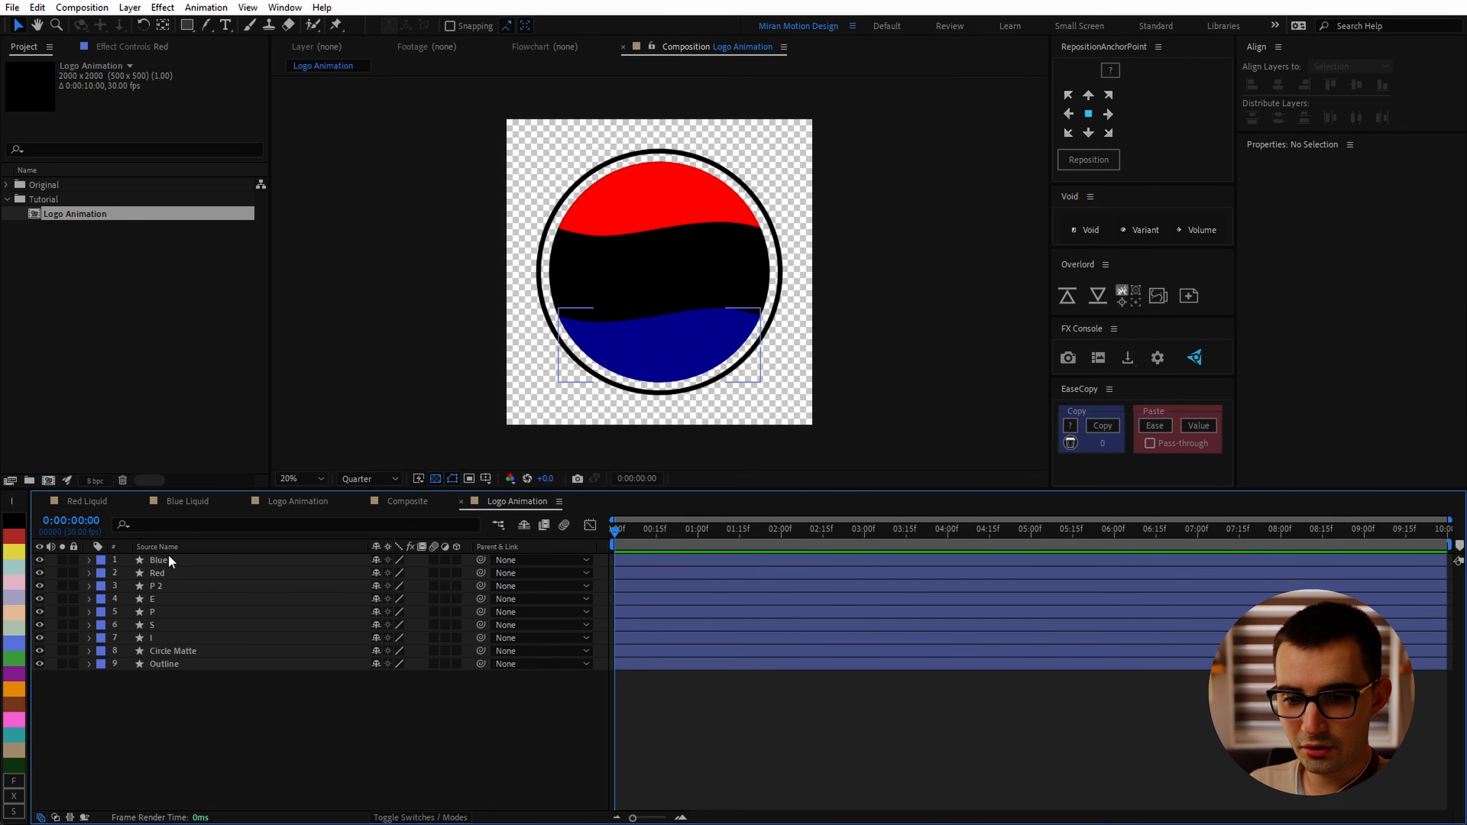
# Step: Give the Red layer a red label colour
pyautogui.click(155, 573)
pyautogui.click(105, 574)
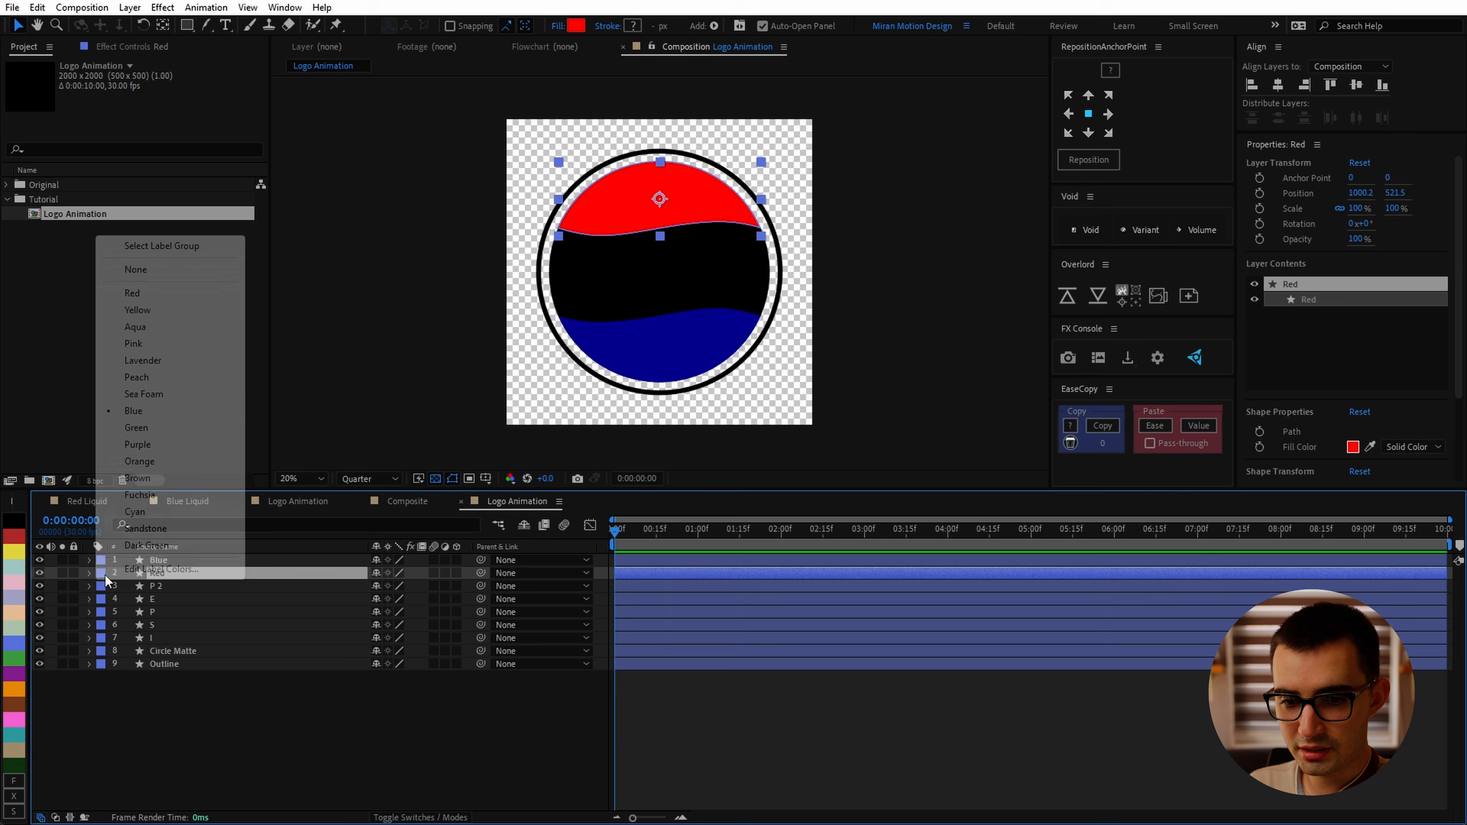
pyautogui.click(131, 294)
# Step: Select the five letter layers and give them an orange label colour
pyautogui.click(152, 638)
pyautogui.keyDown('shift'); pyautogui.click(154, 586); pyautogui.keyUp('shift')
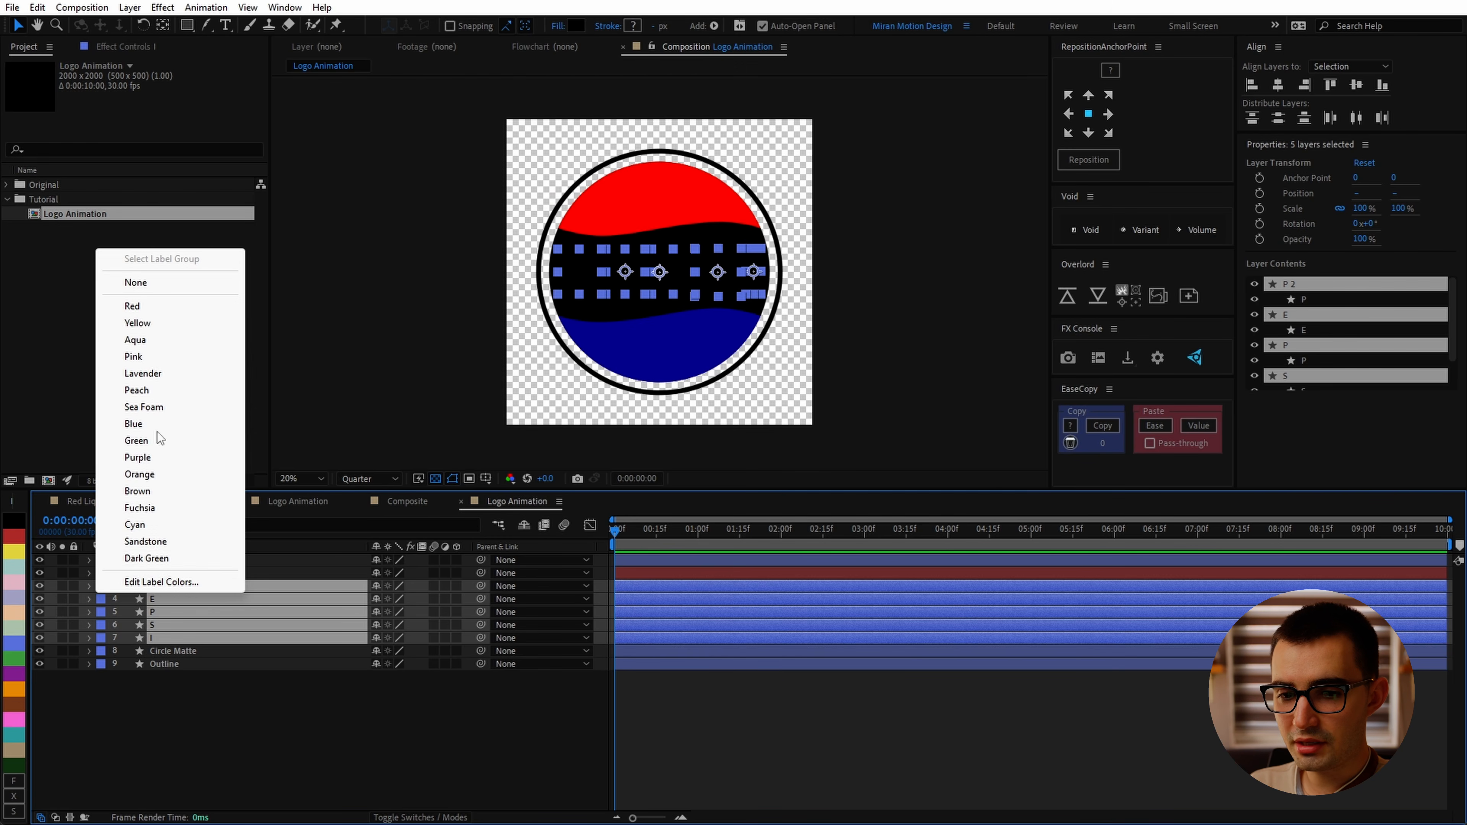
pyautogui.click(102, 587)
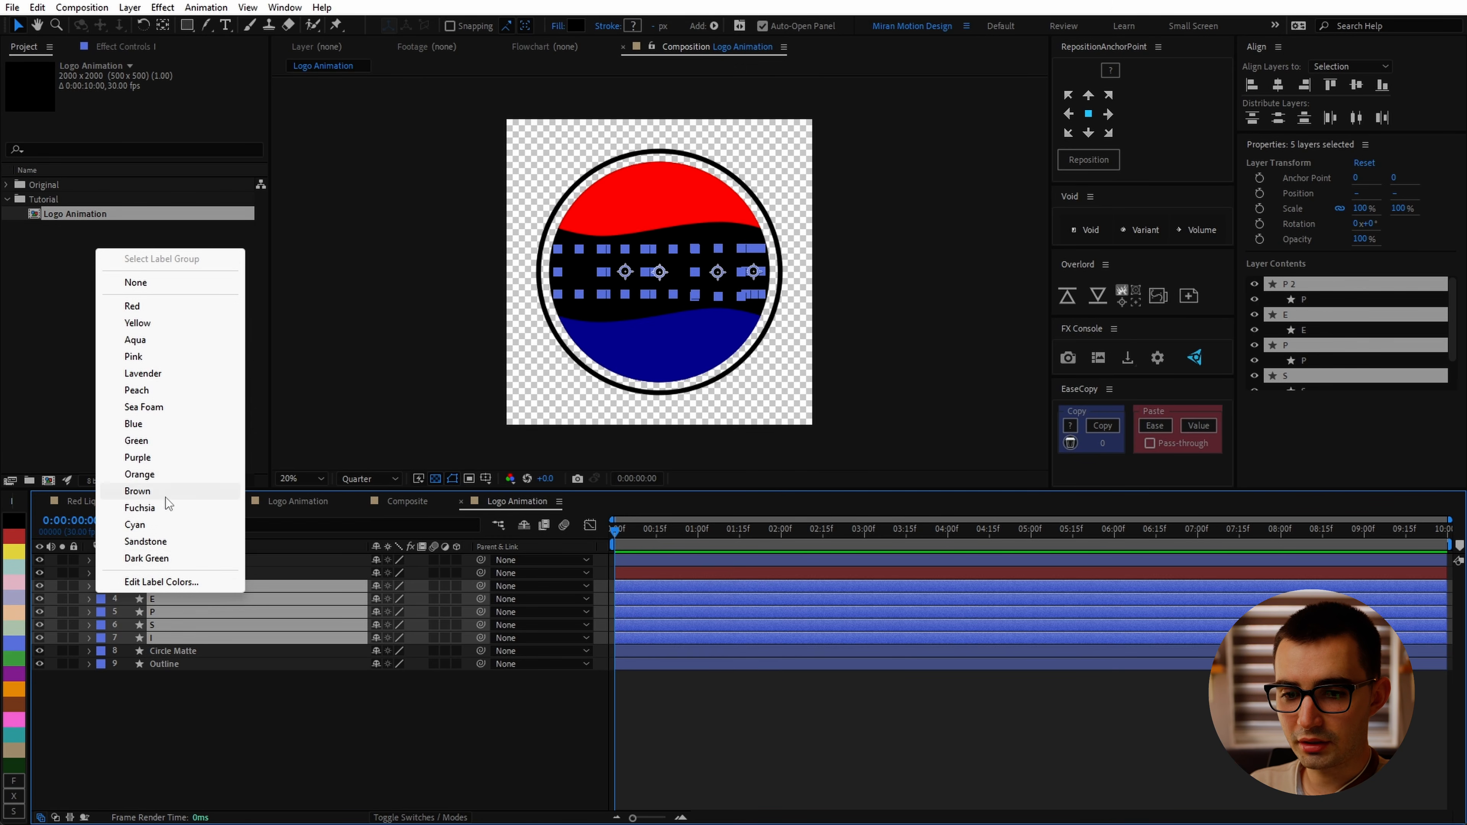
pyautogui.click(263, 604)
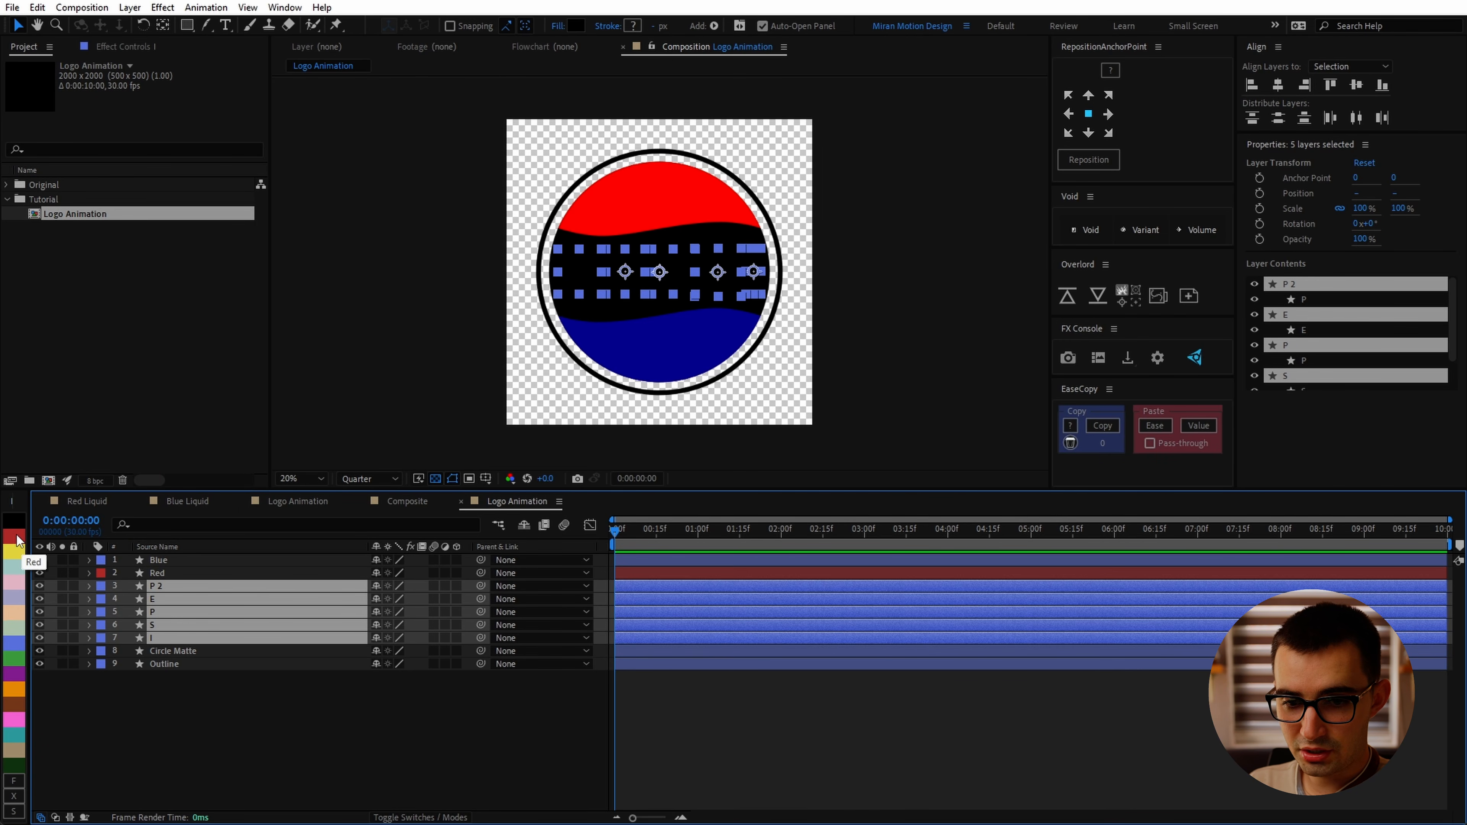
pyautogui.click(35, 688)
# Step: Give the Circle Matte layer a pink label and move it to the top of the layer stack
pyautogui.click(187, 654)
pyautogui.click(22, 721)
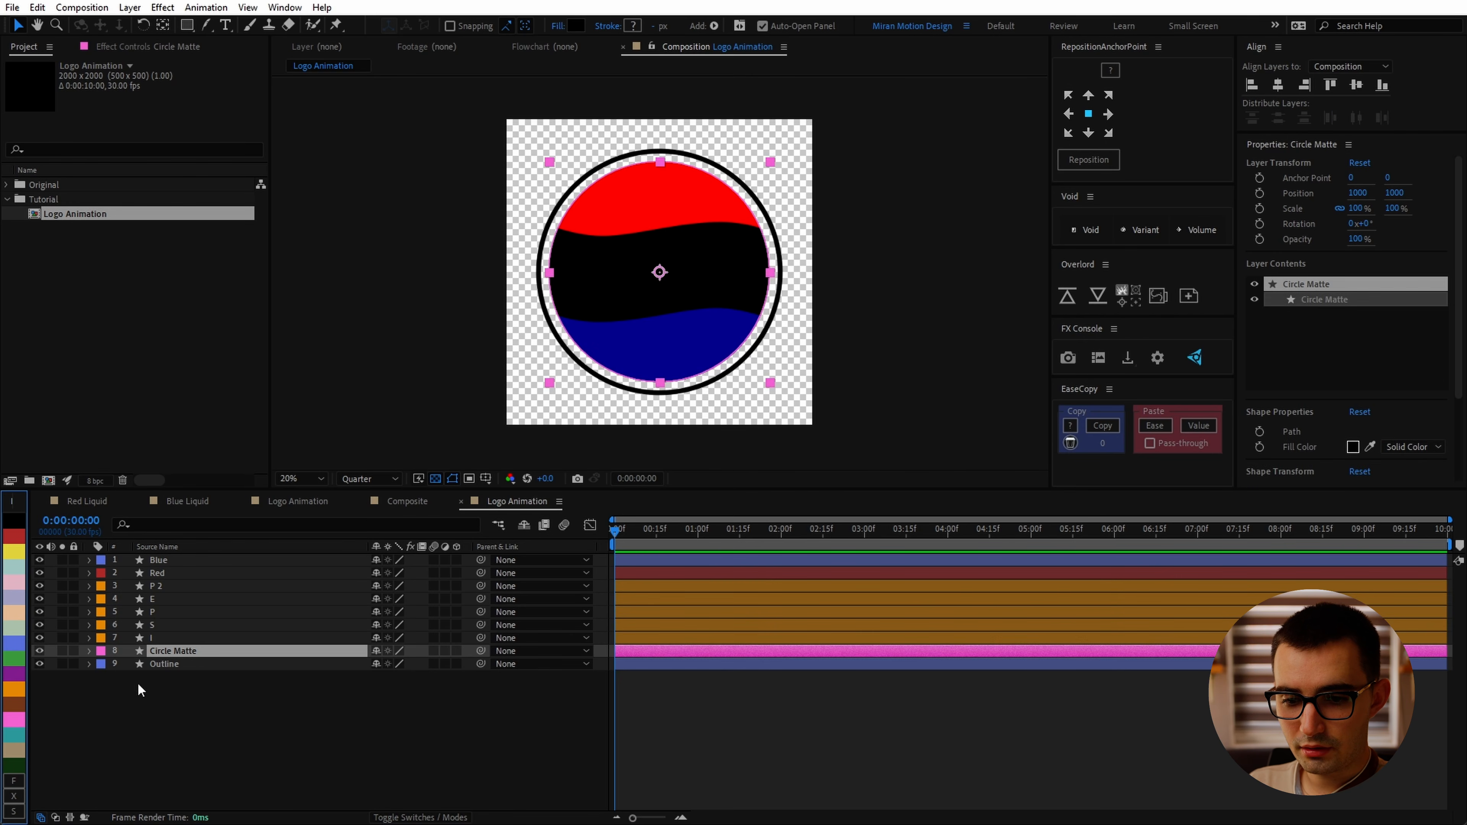
pyautogui.moveTo(174, 651); pyautogui.dragTo(179, 556)
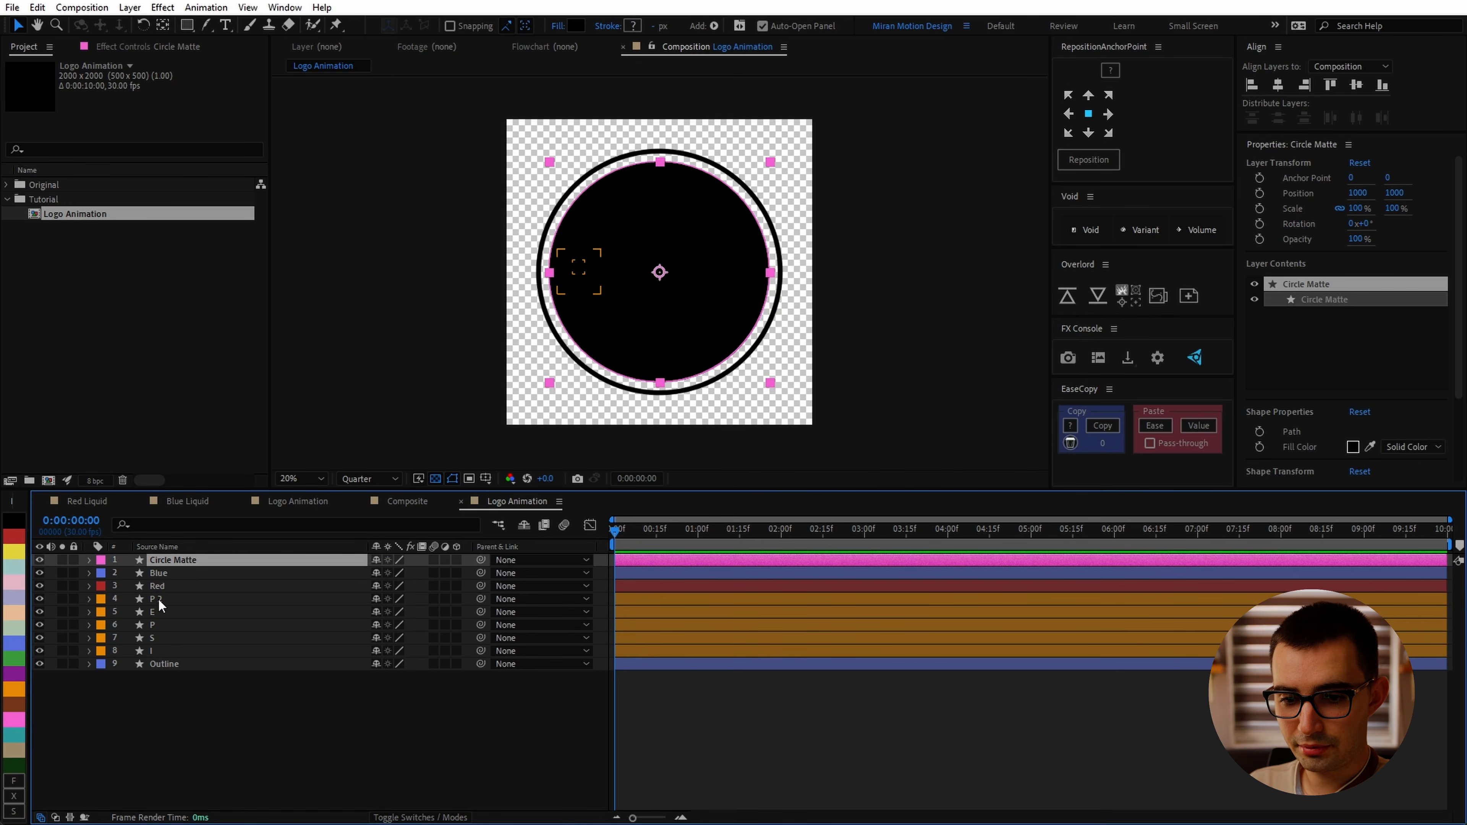
# Step: Rename the P 2 layer to P
pyautogui.click(159, 599)
pyautogui.press('Return')
pyautogui.write('P')
pyautogui.press('Return')
# Step: Give the Outline layer a dark green label colour
pyautogui.click(164, 663)
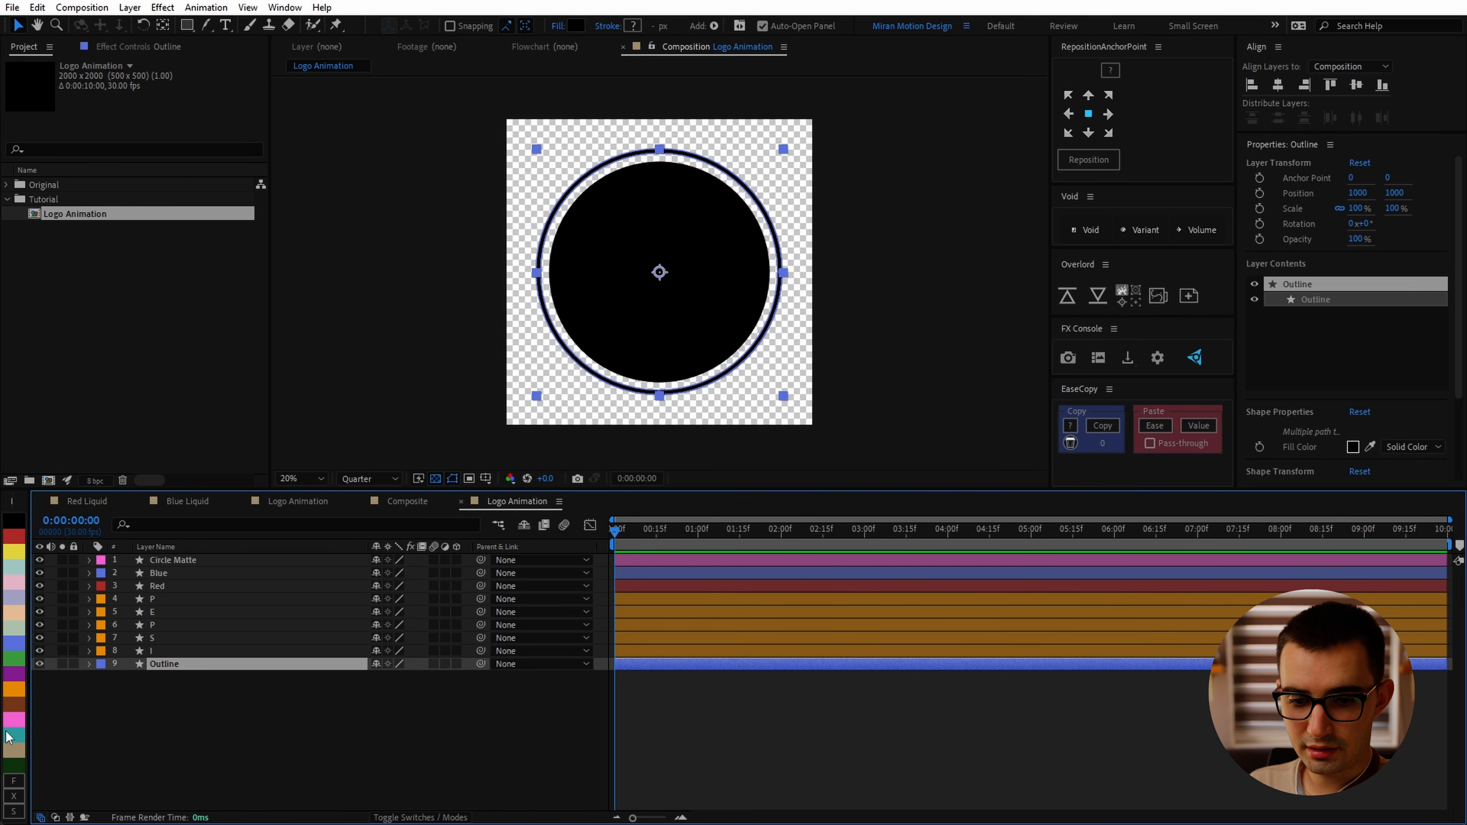
pyautogui.click(17, 764)
# Step: Set the Circle Matte layer's blending mode to Stencil Alpha
pyautogui.click(159, 561)
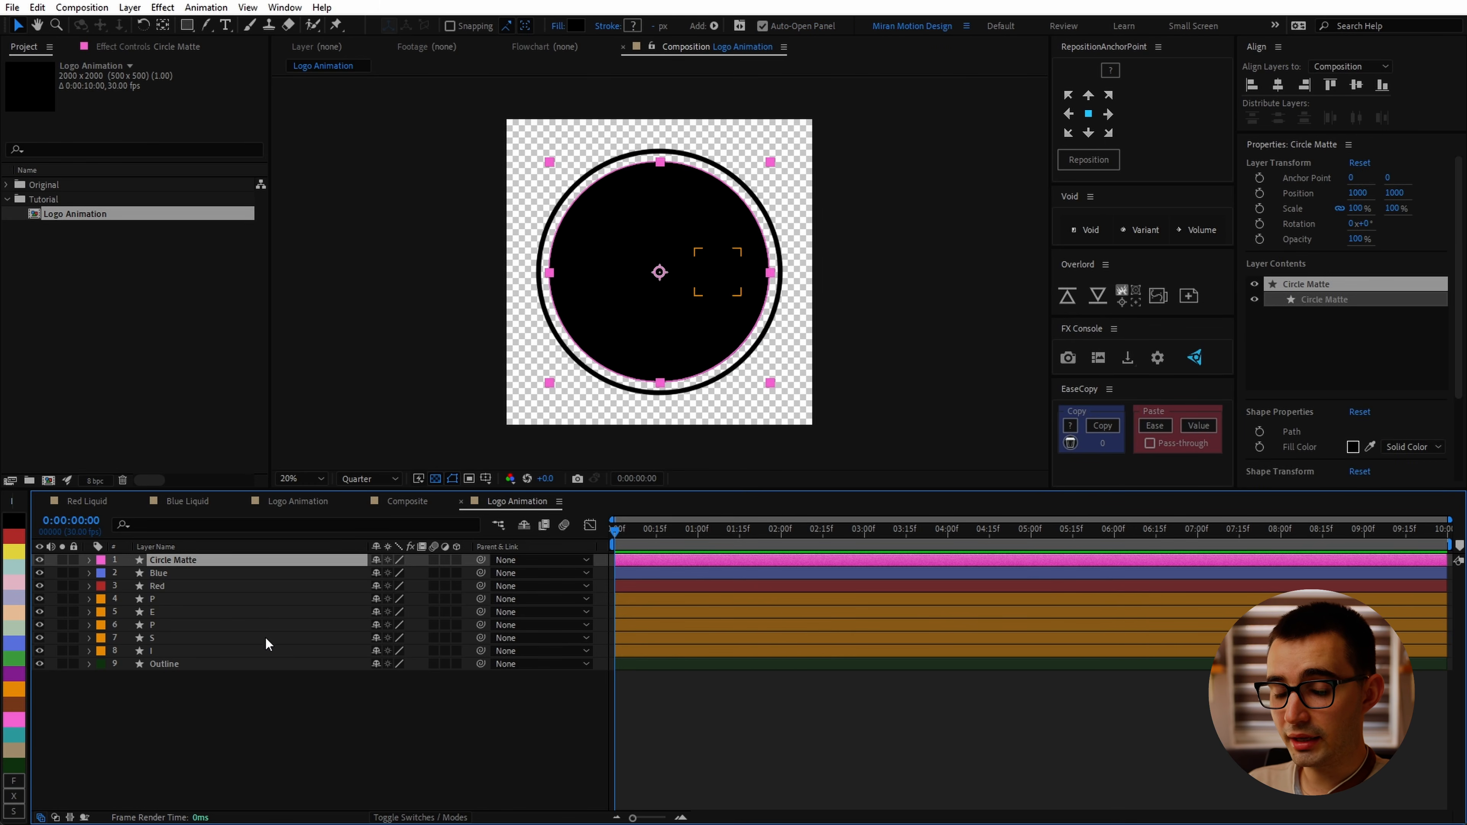
pyautogui.press('F4')
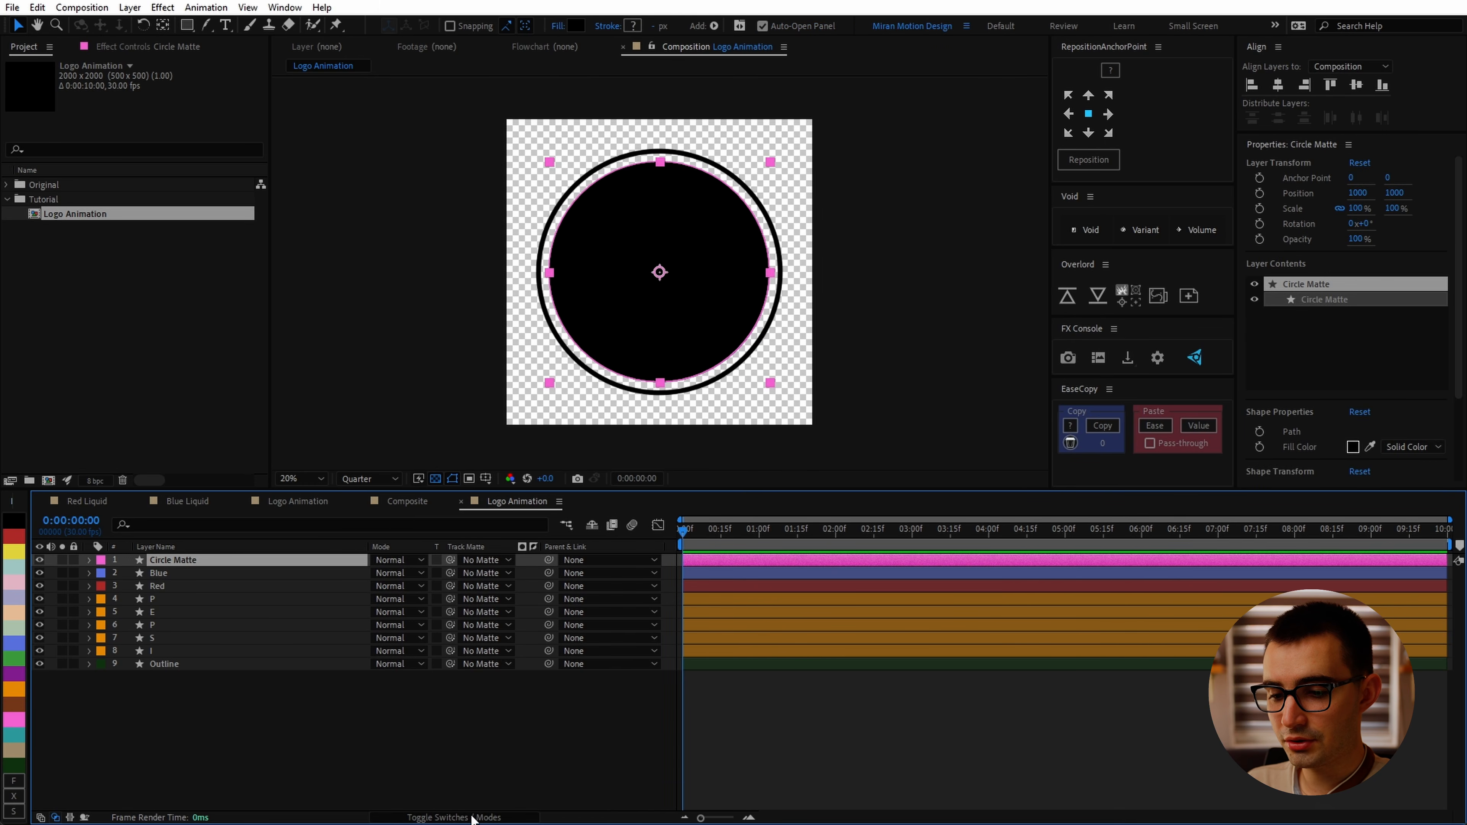
pyautogui.click(398, 562)
pyautogui.click(487, 726)
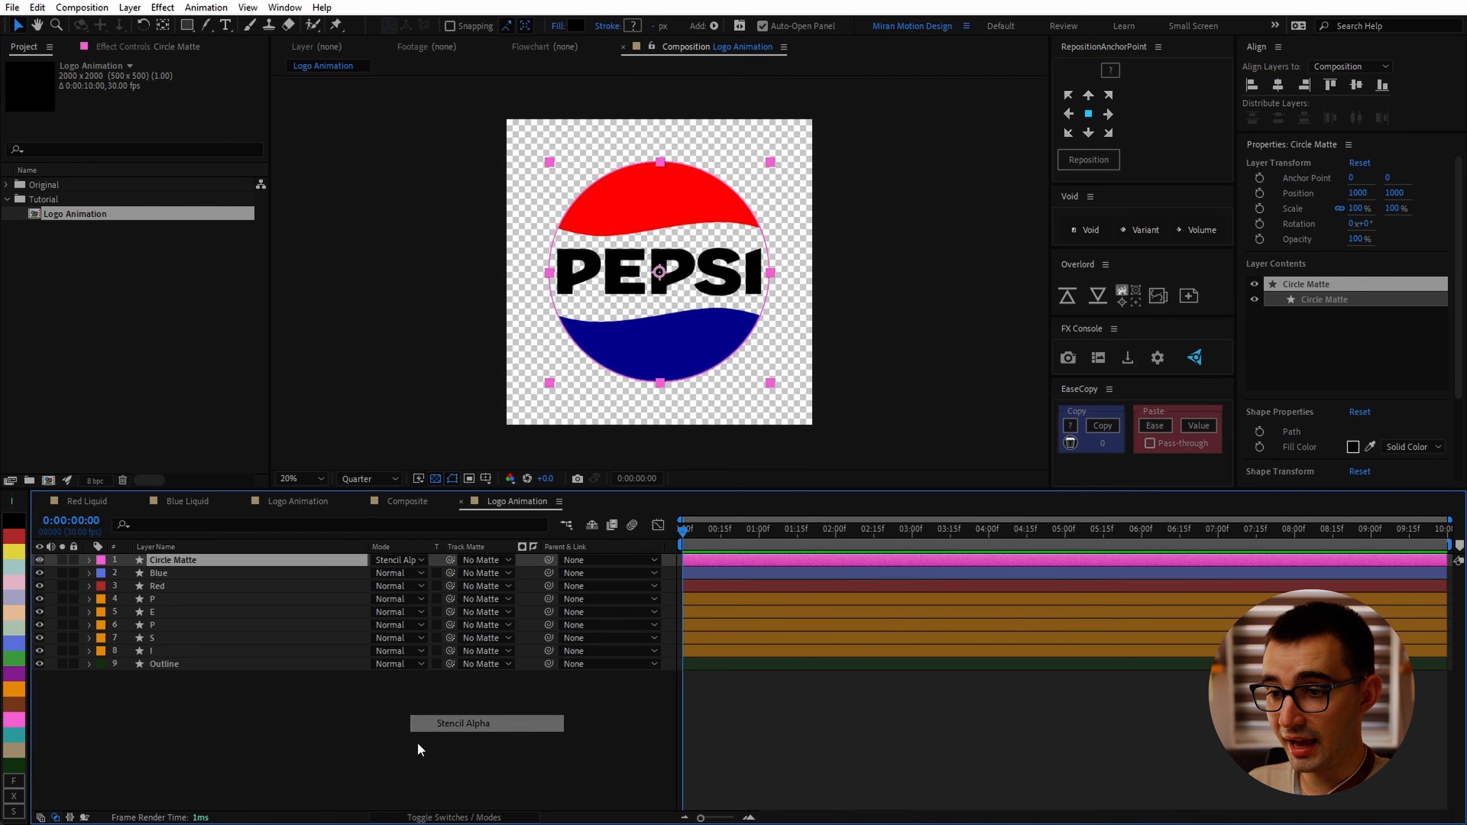
# Step: Move the Outline layer to the top of the layer stack
pyautogui.click(168, 600)
pyautogui.scroll(2, 719, 355)
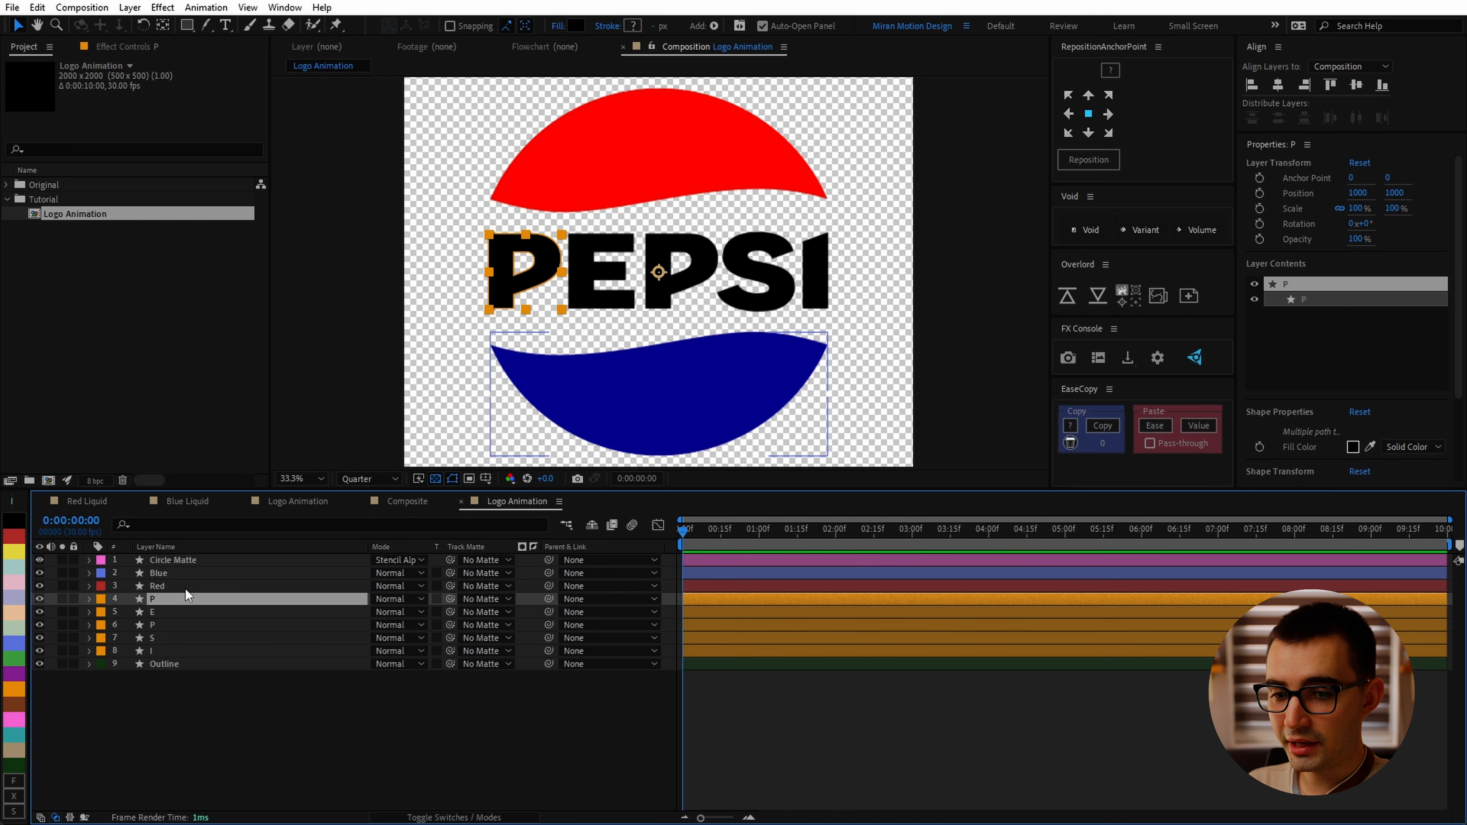
pyautogui.click(204, 561)
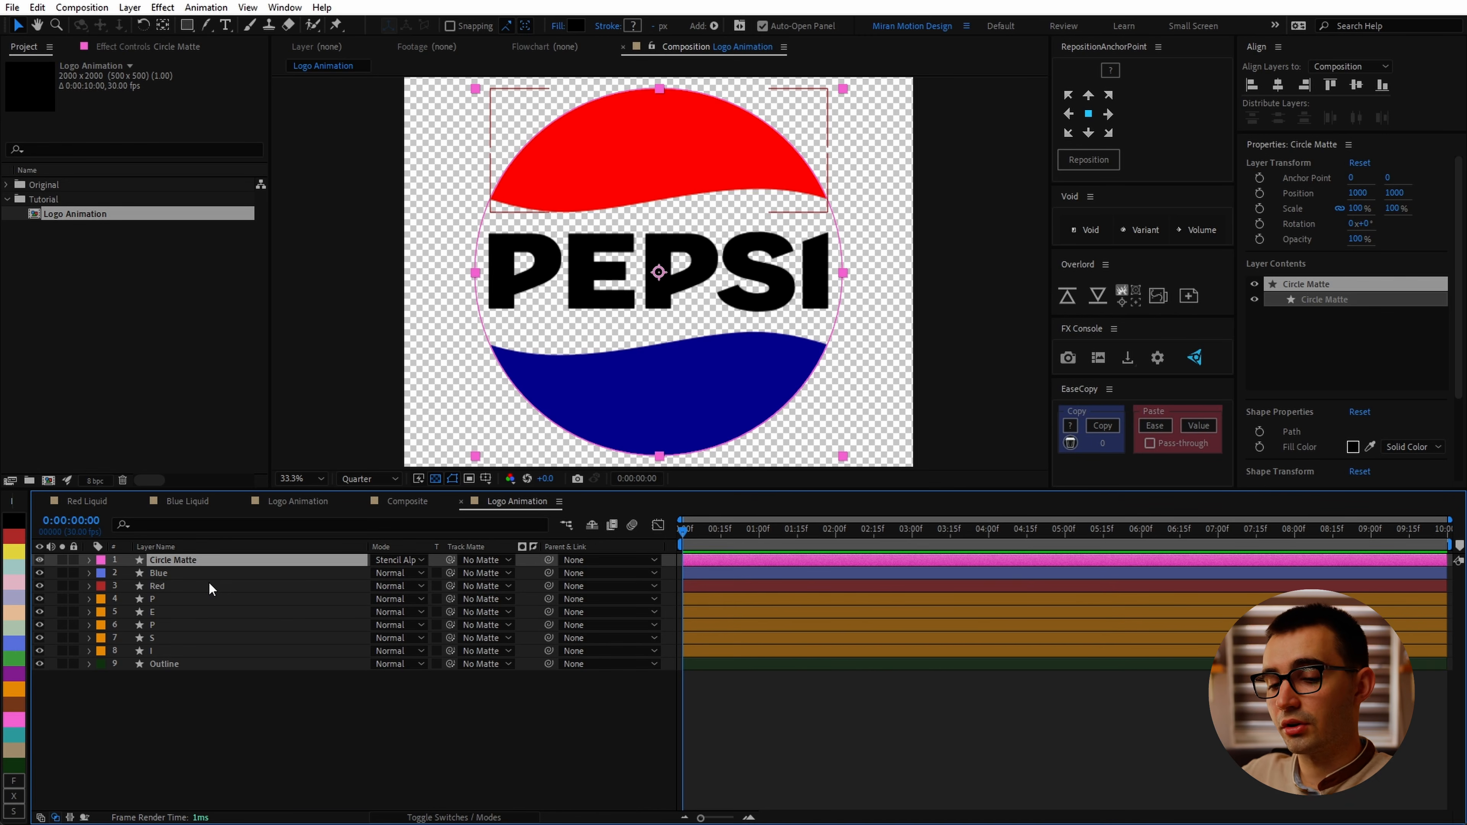
pyautogui.click(170, 664)
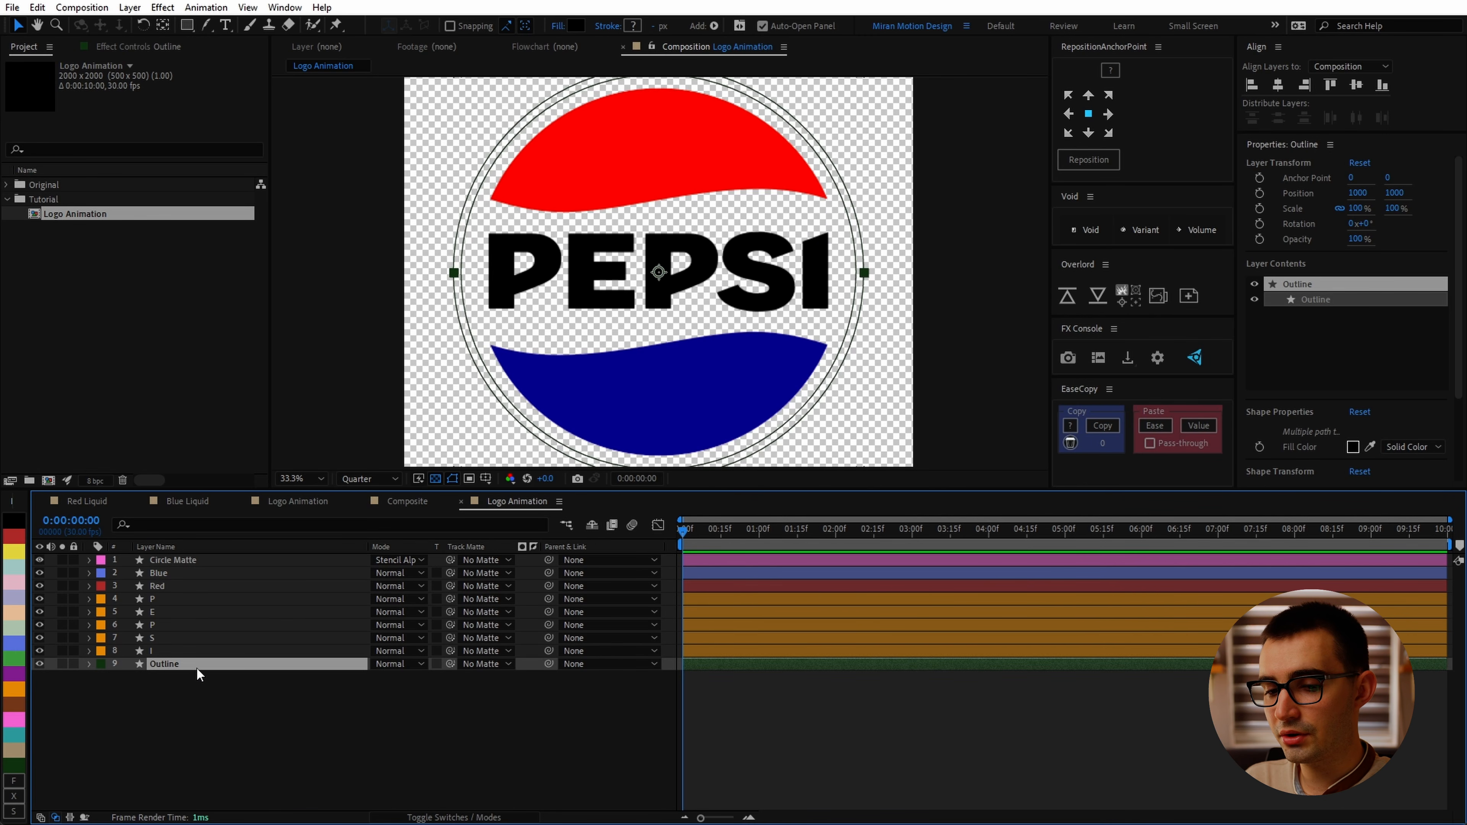
pyautogui.moveTo(196, 669); pyautogui.dragTo(194, 559)
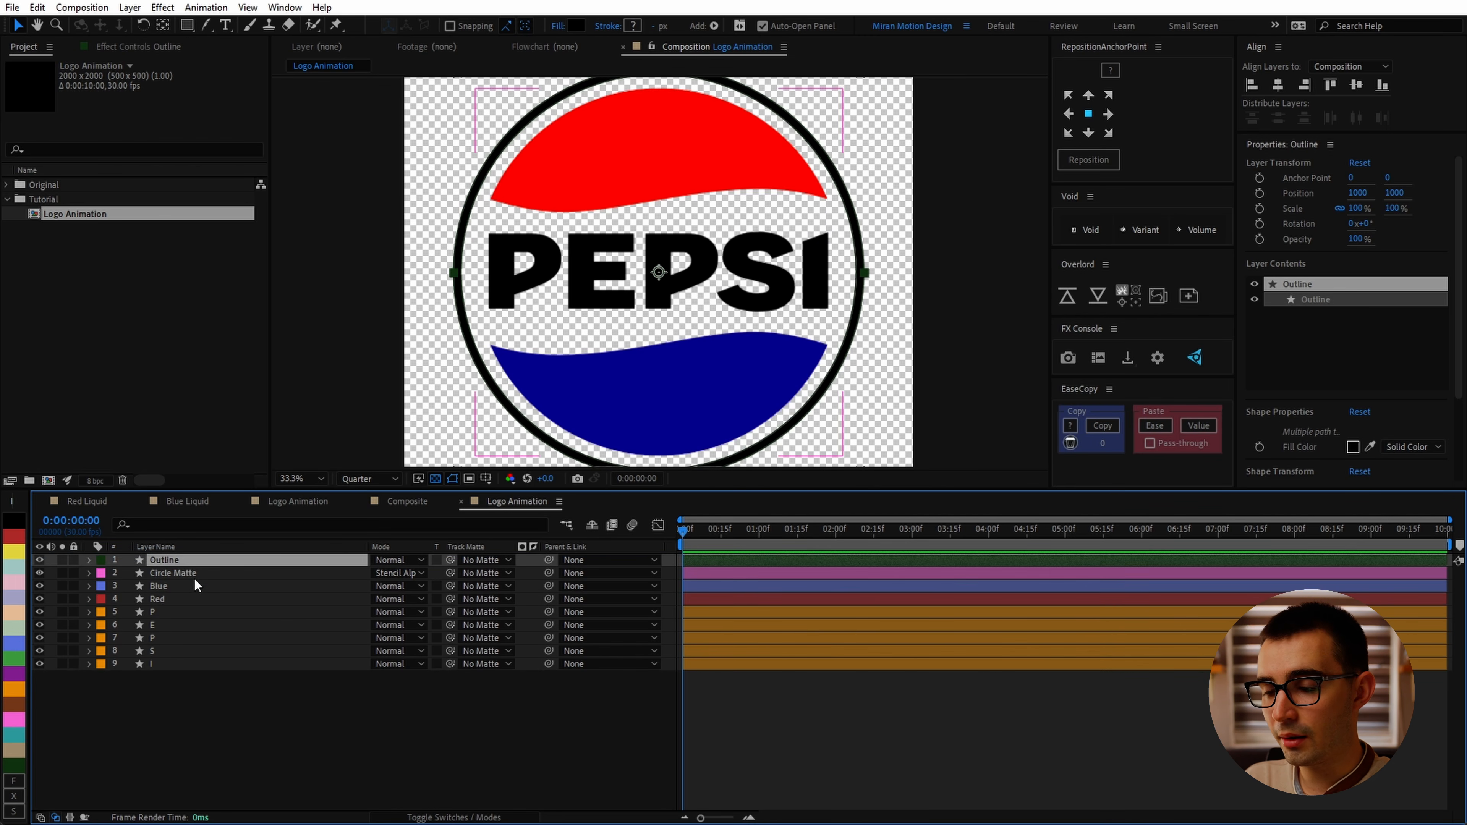
# Step: Hide every layer except Circle Matte and Blue
pyautogui.click(159, 613)
pyautogui.moveTo(549, 264); pyautogui.dragTo(761, 299)
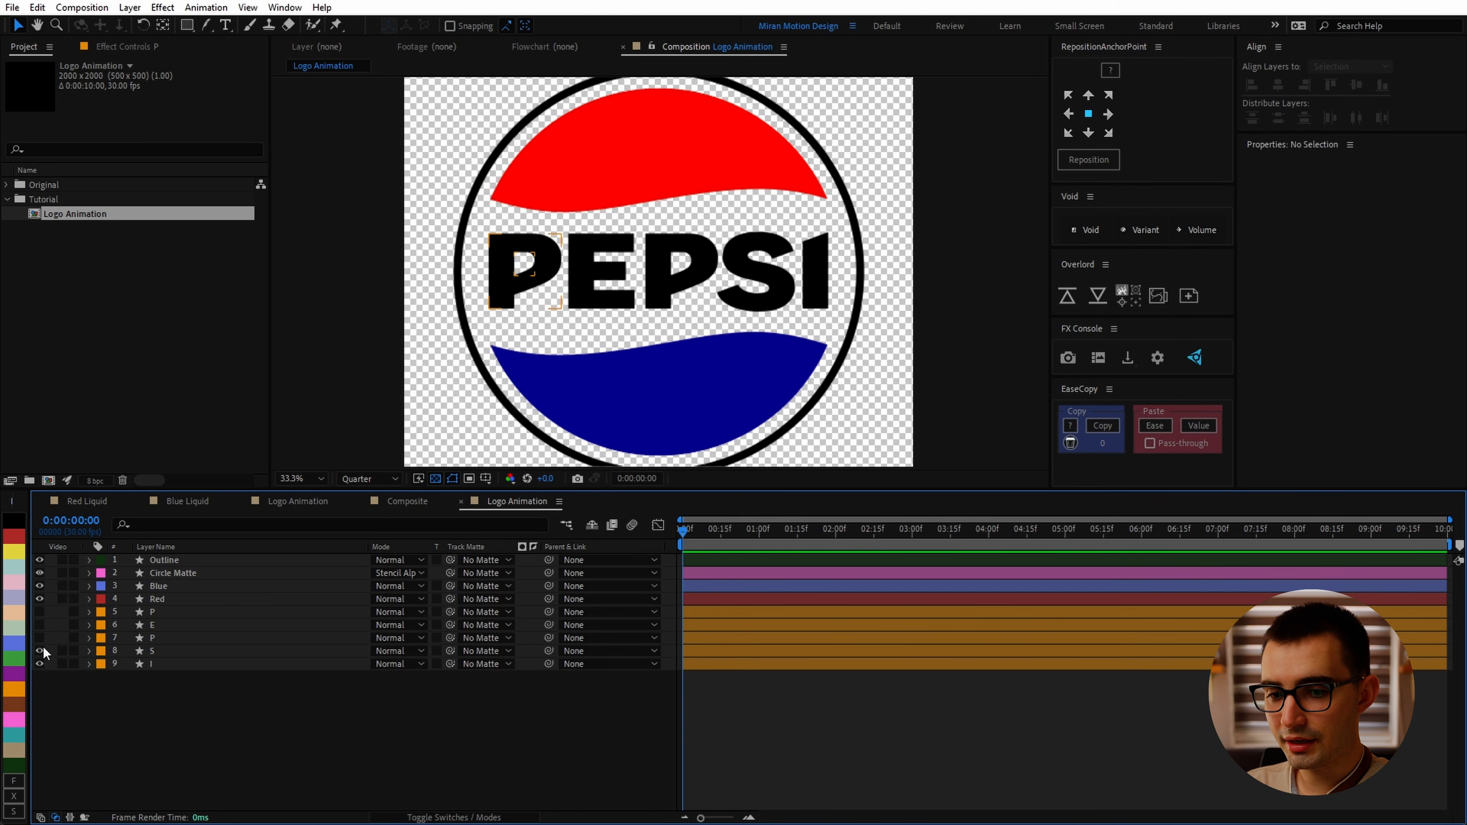
pyautogui.moveTo(40, 650); pyautogui.dragTo(52, 695)
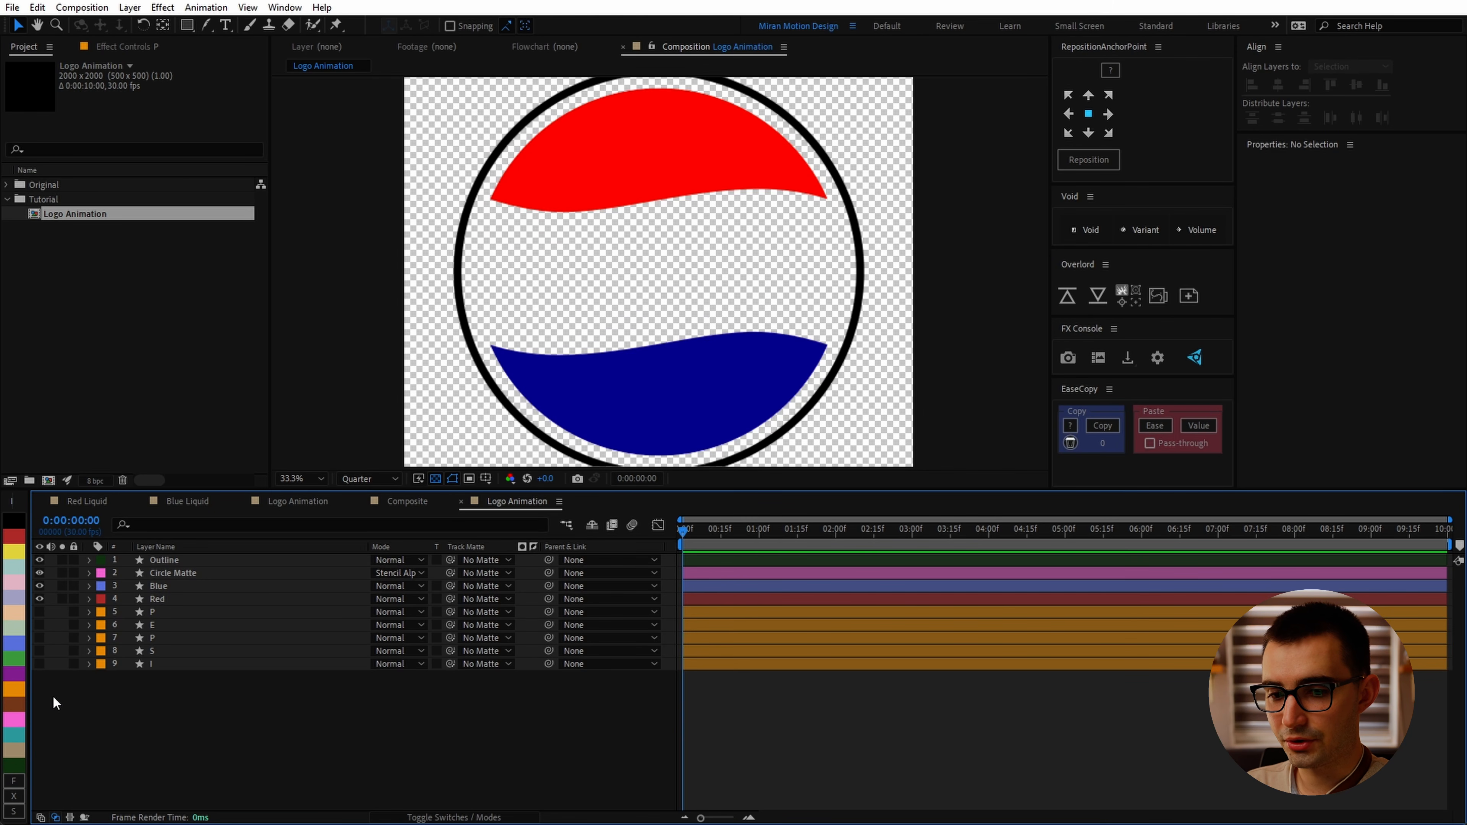
pyautogui.click(39, 558)
pyautogui.click(39, 599)
# Step: Add a vertex at the bottom of the Blue shape's path with the Pen tool and drag it outward to enlarge the shape
pyautogui.click(792, 367)
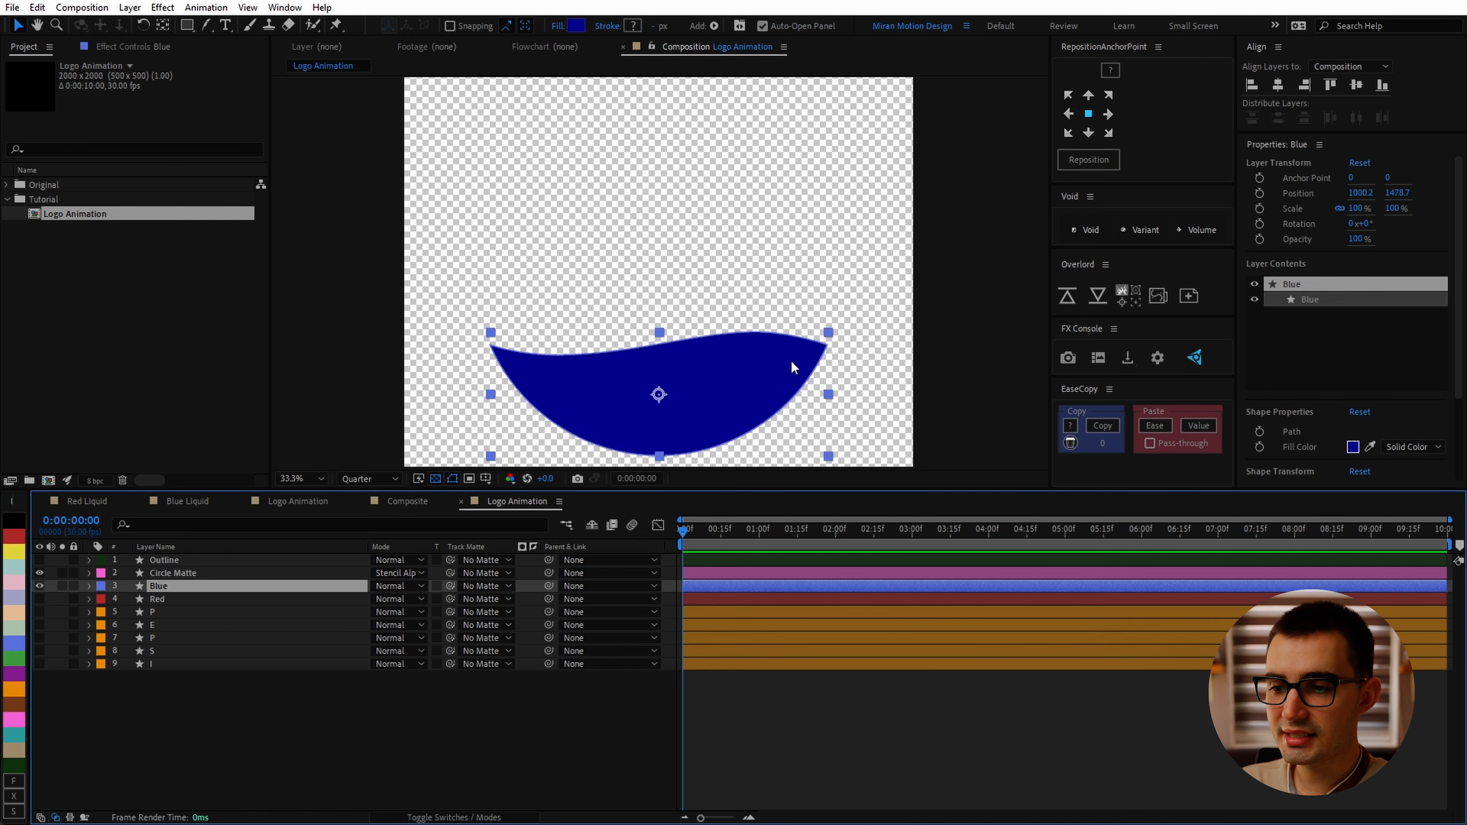
pyautogui.press(',')
pyautogui.press('g')
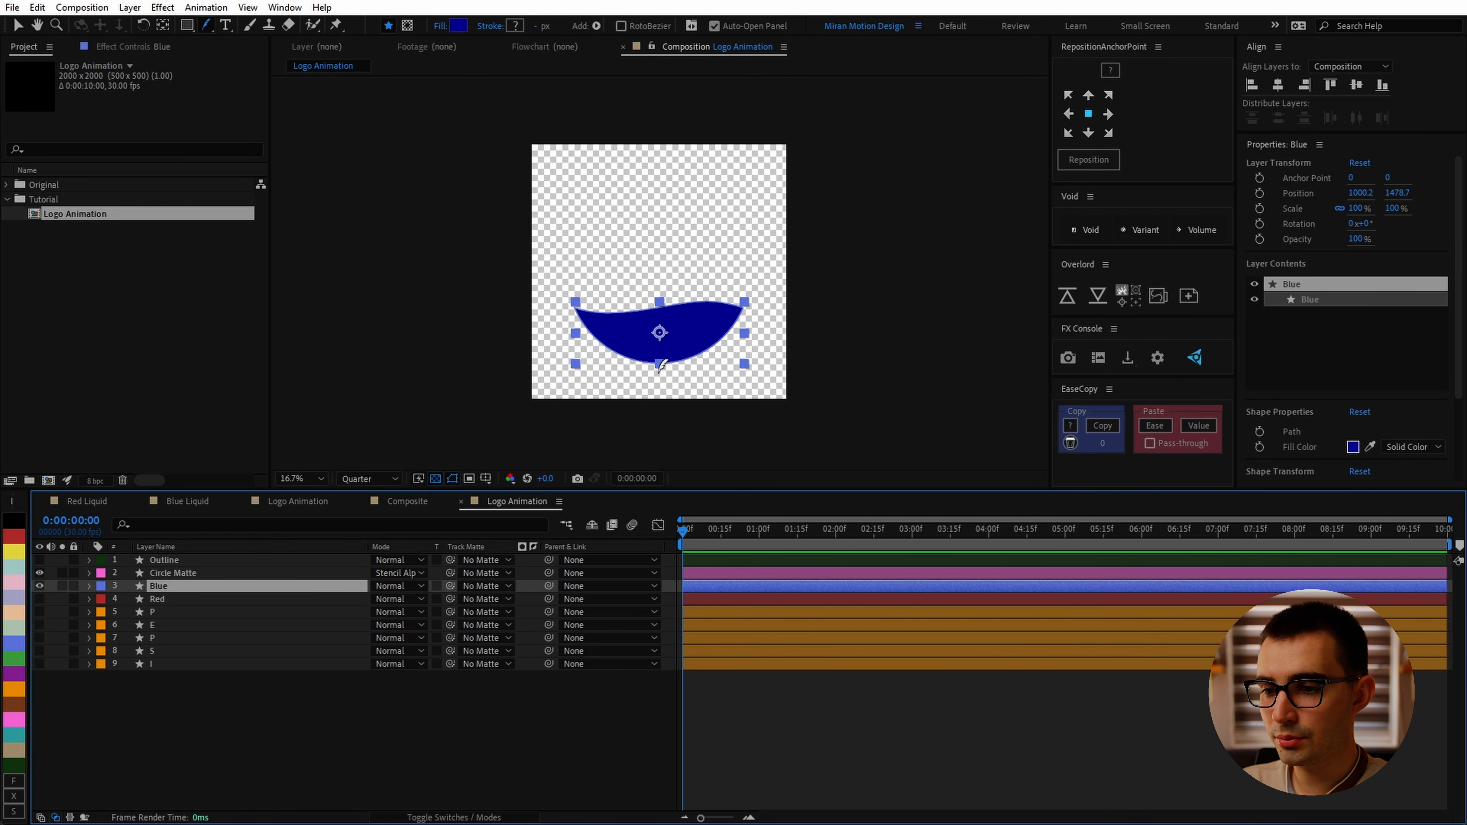
pyautogui.click(659, 362)
pyautogui.press('v')
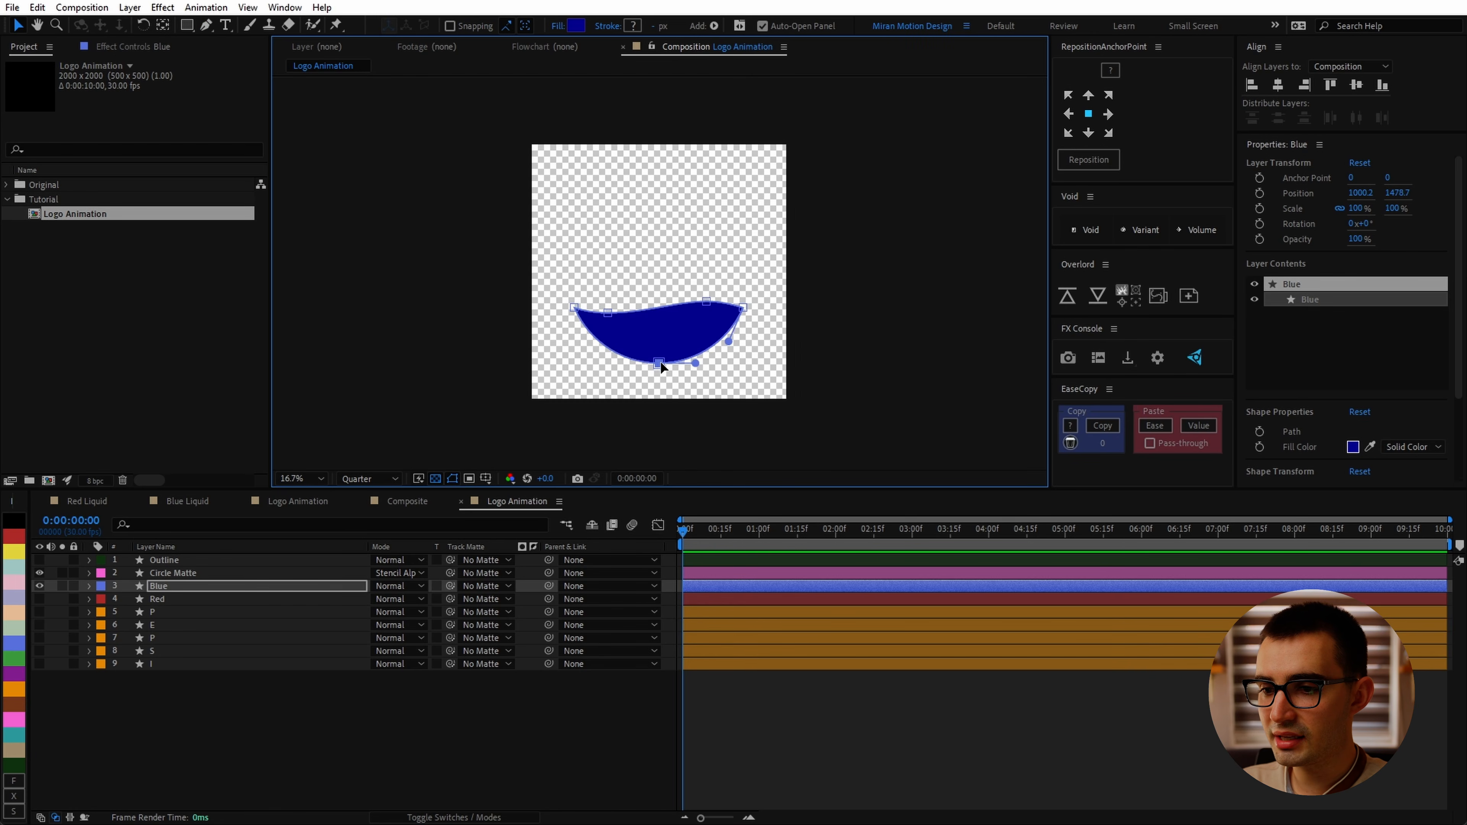
pyautogui.moveTo(659, 363); pyautogui.dragTo(576, 385)
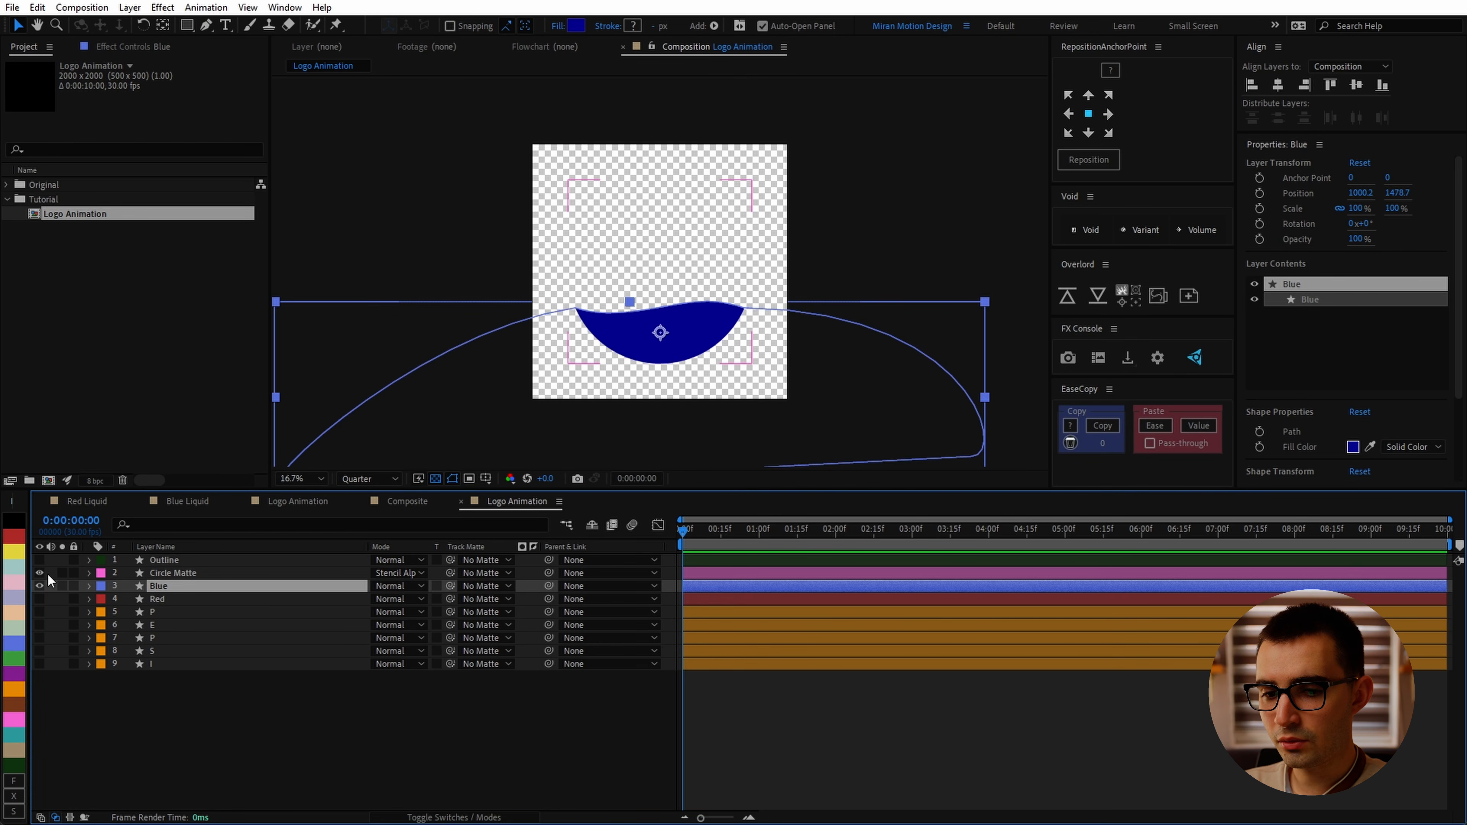
# Step: Hide the Circle Matte layer and reshape the Blue path's points and handles into a gentle wave spanning the frame
pyautogui.click(44, 574)
pyautogui.click(40, 574)
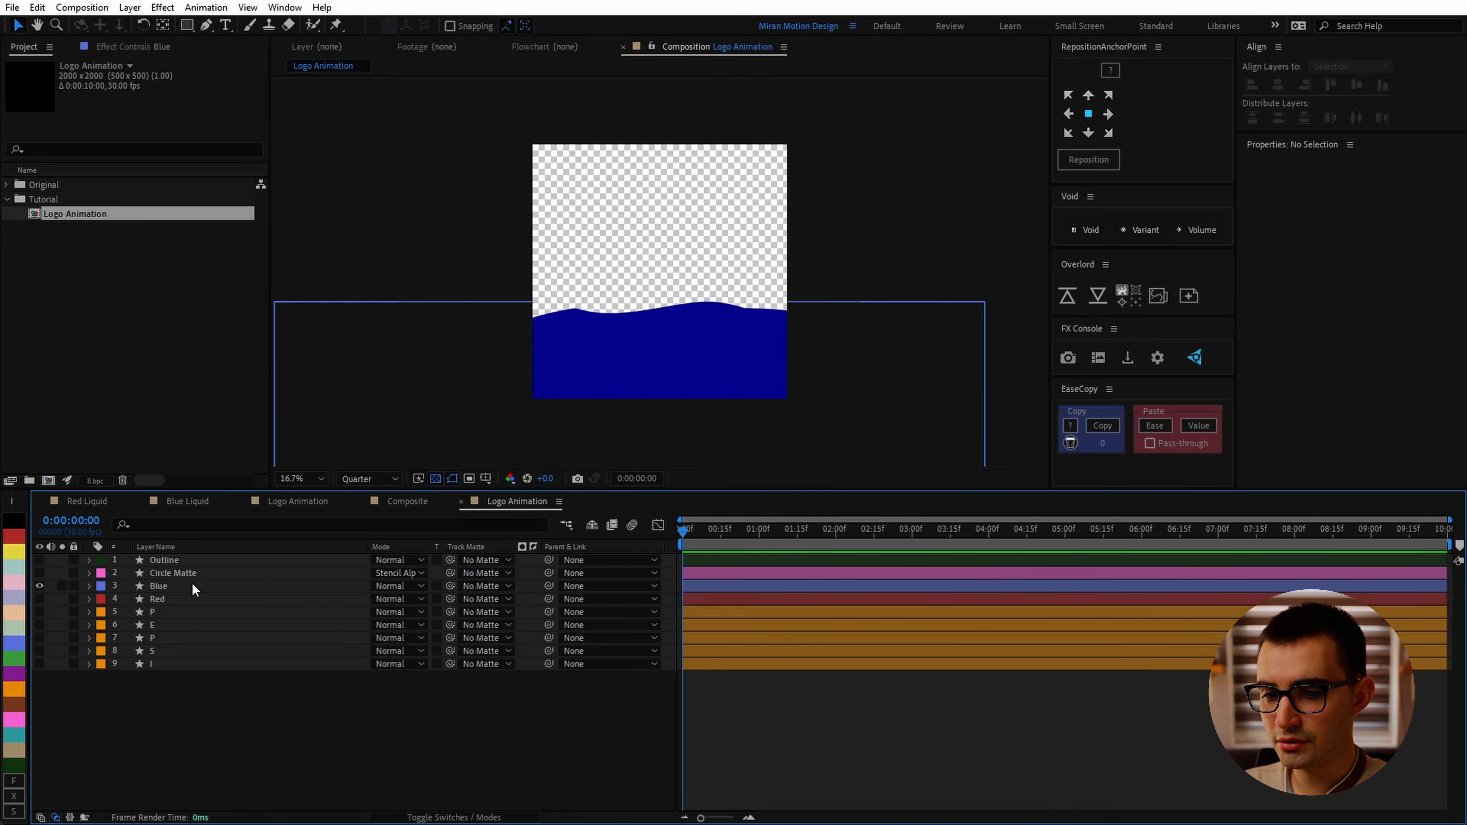
pyautogui.click(192, 585)
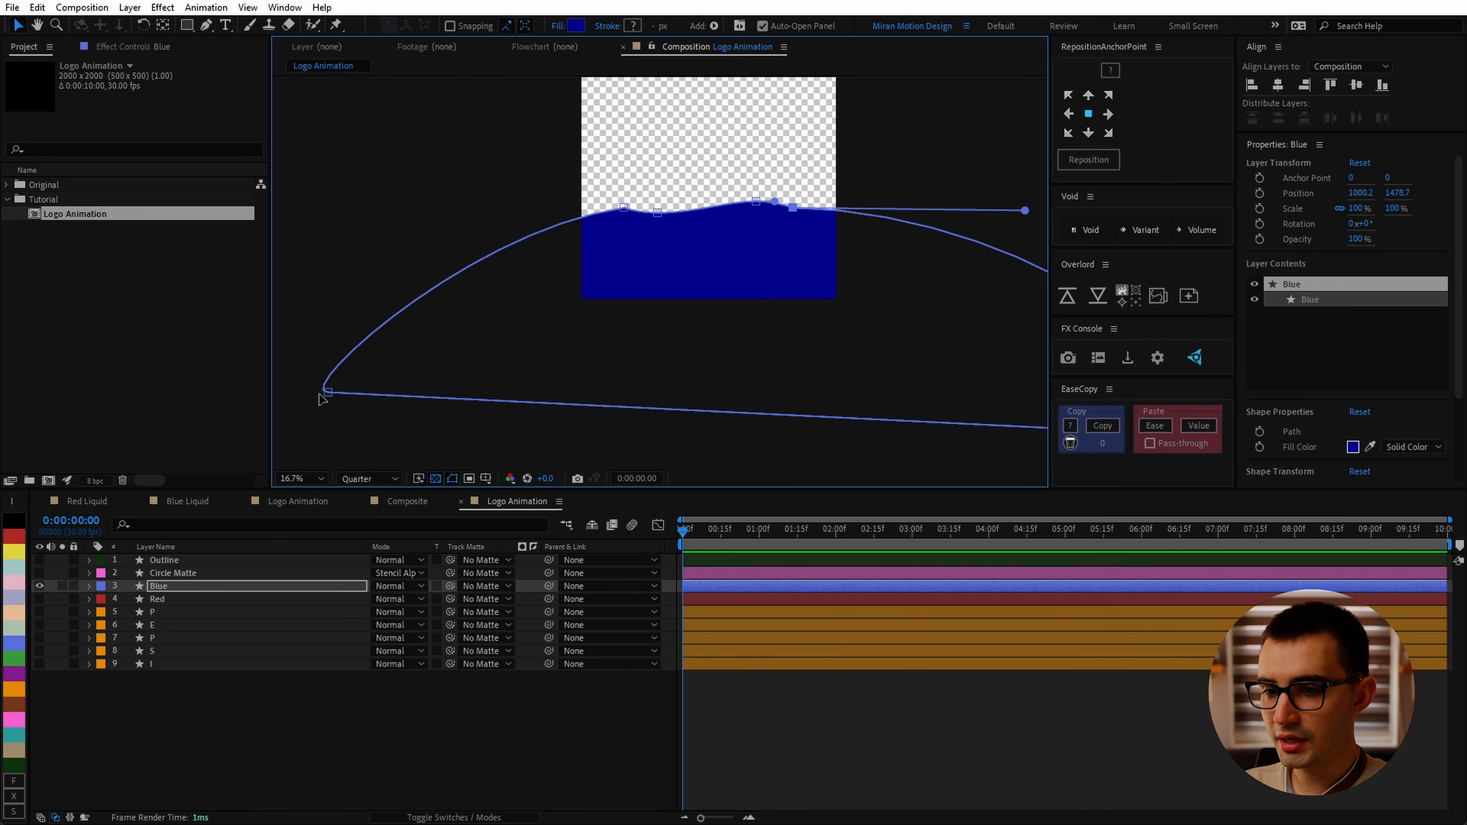
pyautogui.click(322, 394)
pyautogui.scroll(2, 671, 262)
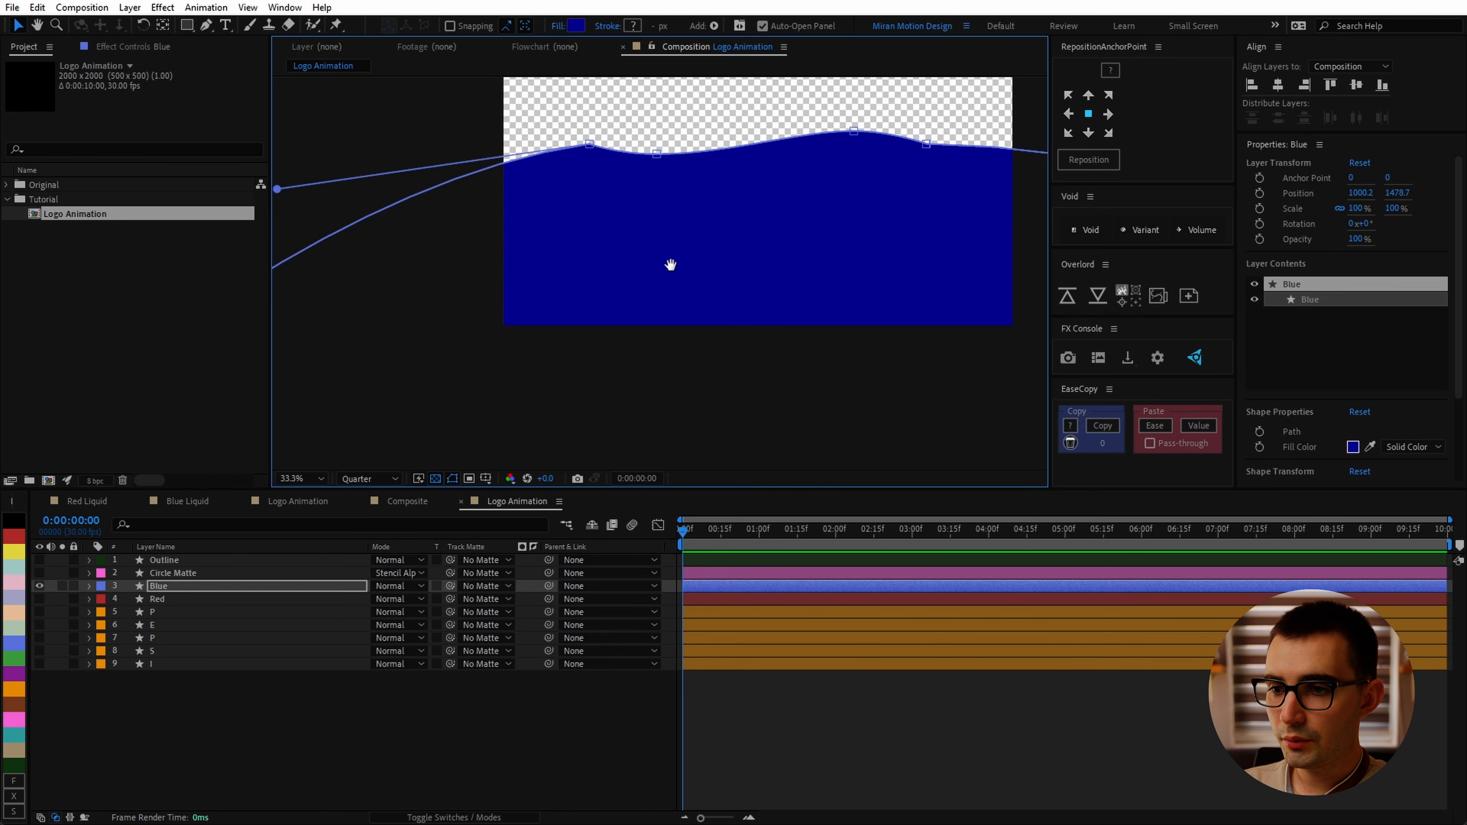
pyautogui.moveTo(516, 283); pyautogui.dragTo(468, 123)
pyautogui.moveTo(861, 280); pyautogui.dragTo(456, 288)
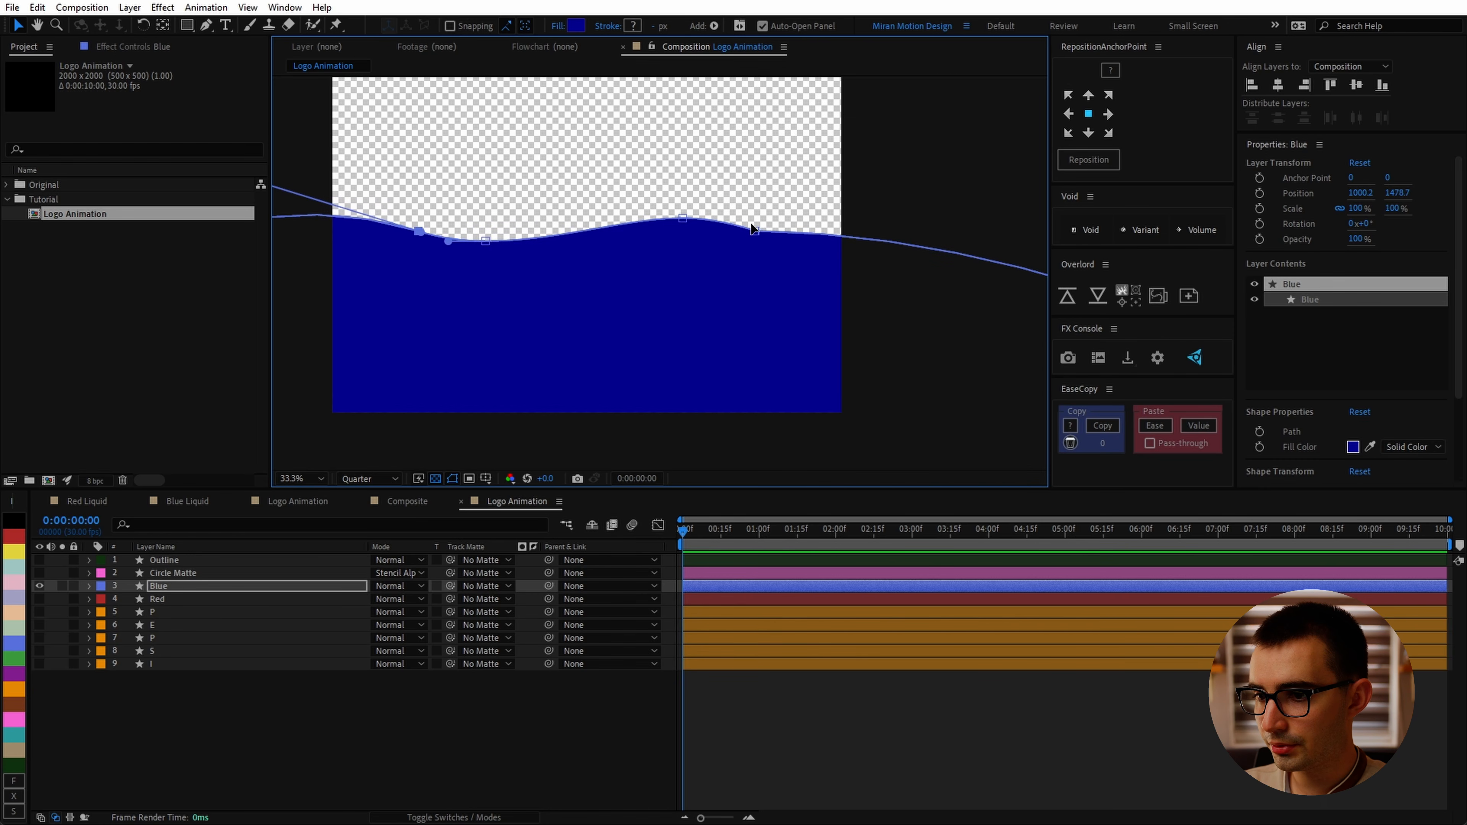
pyautogui.click(753, 231)
pyautogui.moveTo(795, 249); pyautogui.dragTo(566, 261)
pyautogui.moveTo(918, 251); pyautogui.dragTo(867, 363)
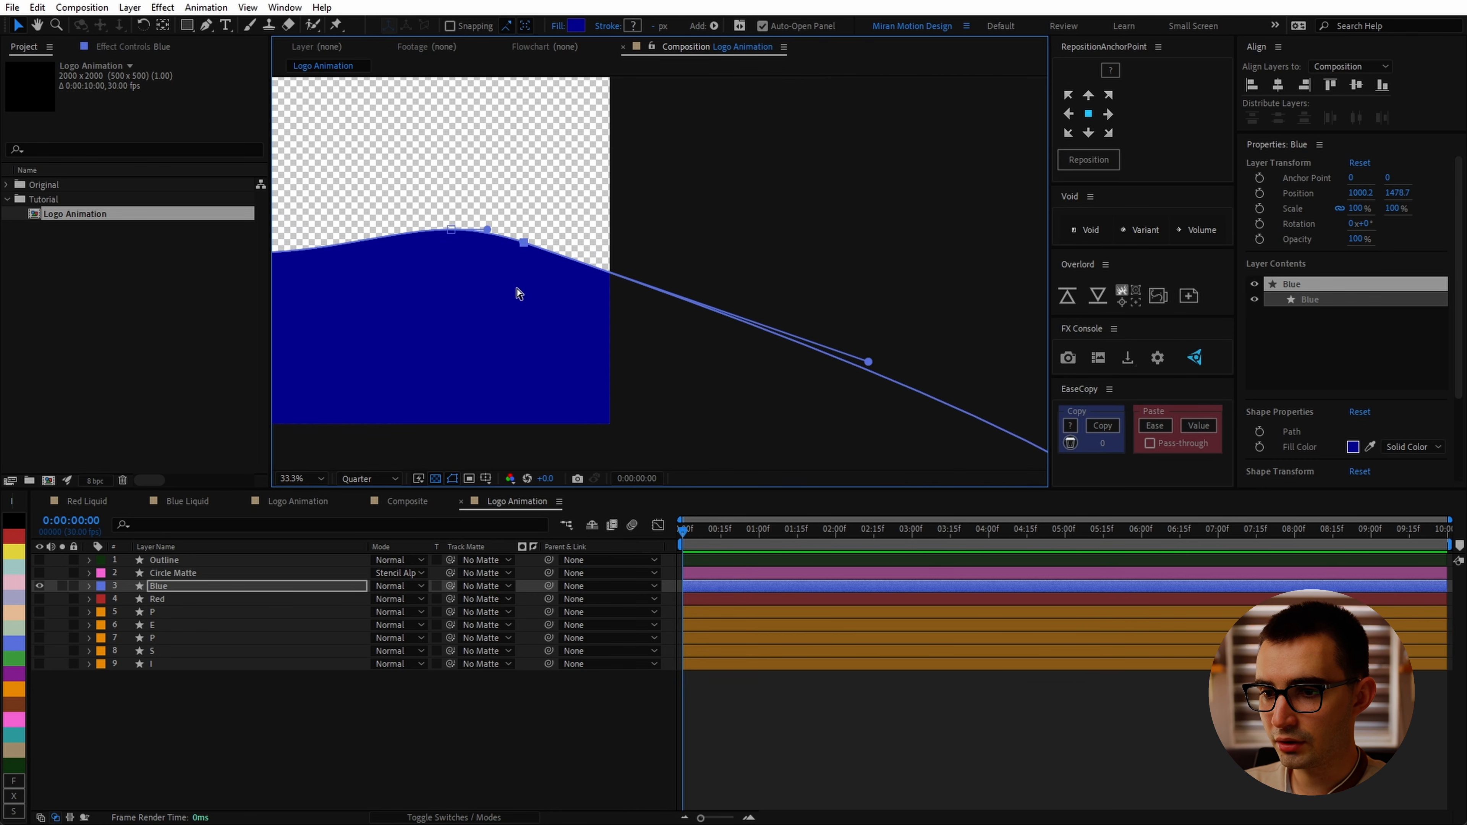
# Step: Fine-tune the Blue path's right-side bezier handles to smooth the wave's slope
pyautogui.moveTo(869, 362); pyautogui.dragTo(802, 350)
pyautogui.hotkey('ctrl', 'shift', 'h')
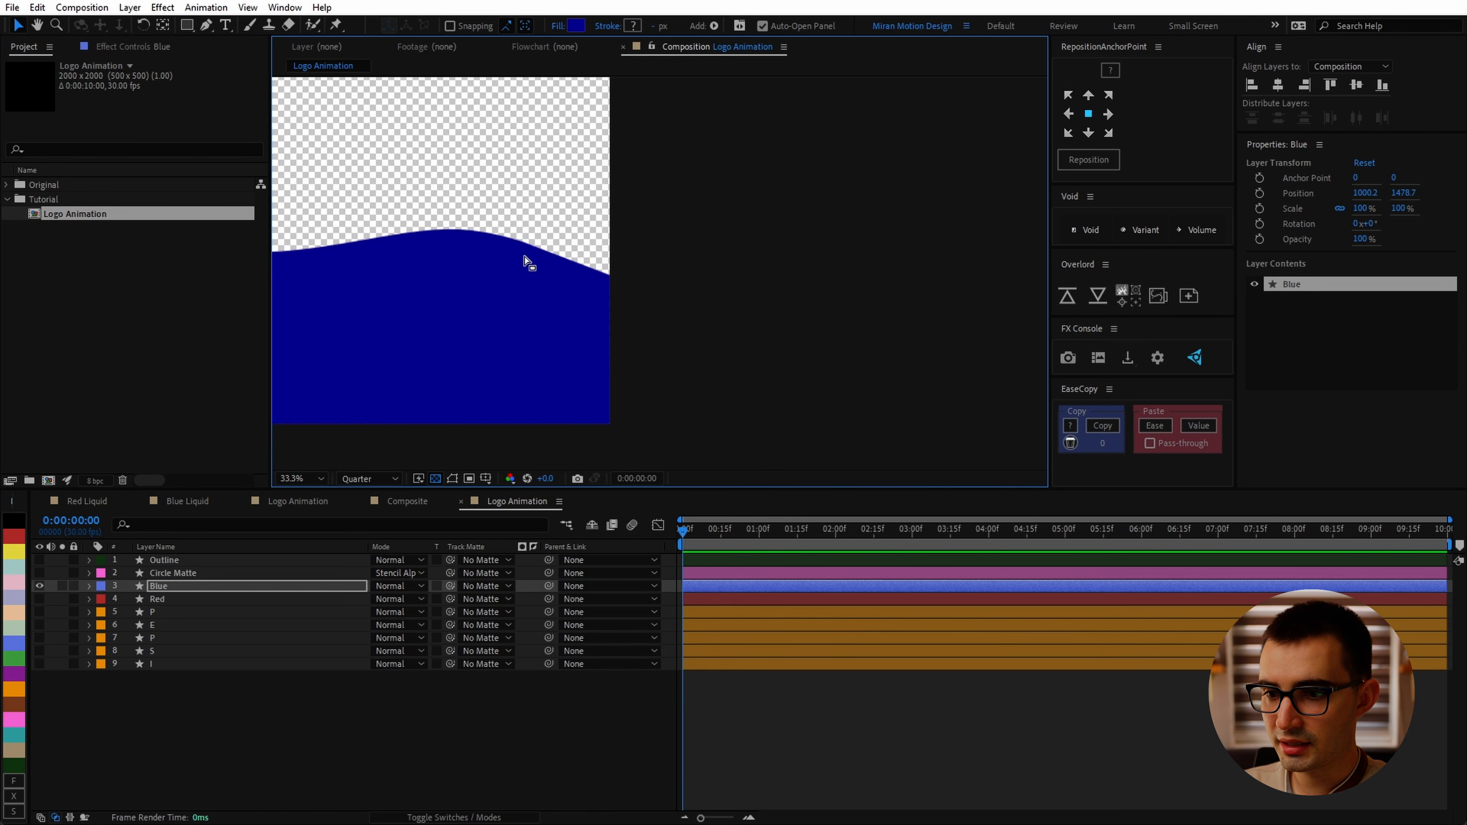
pyautogui.moveTo(538, 264)
pyautogui.mouseDown()
pyautogui.moveTo(749, 306)
pyautogui.moveTo(603, 259)
pyautogui.mouseUp()
pyautogui.hotkey('ctrl', 'shift', 'h')
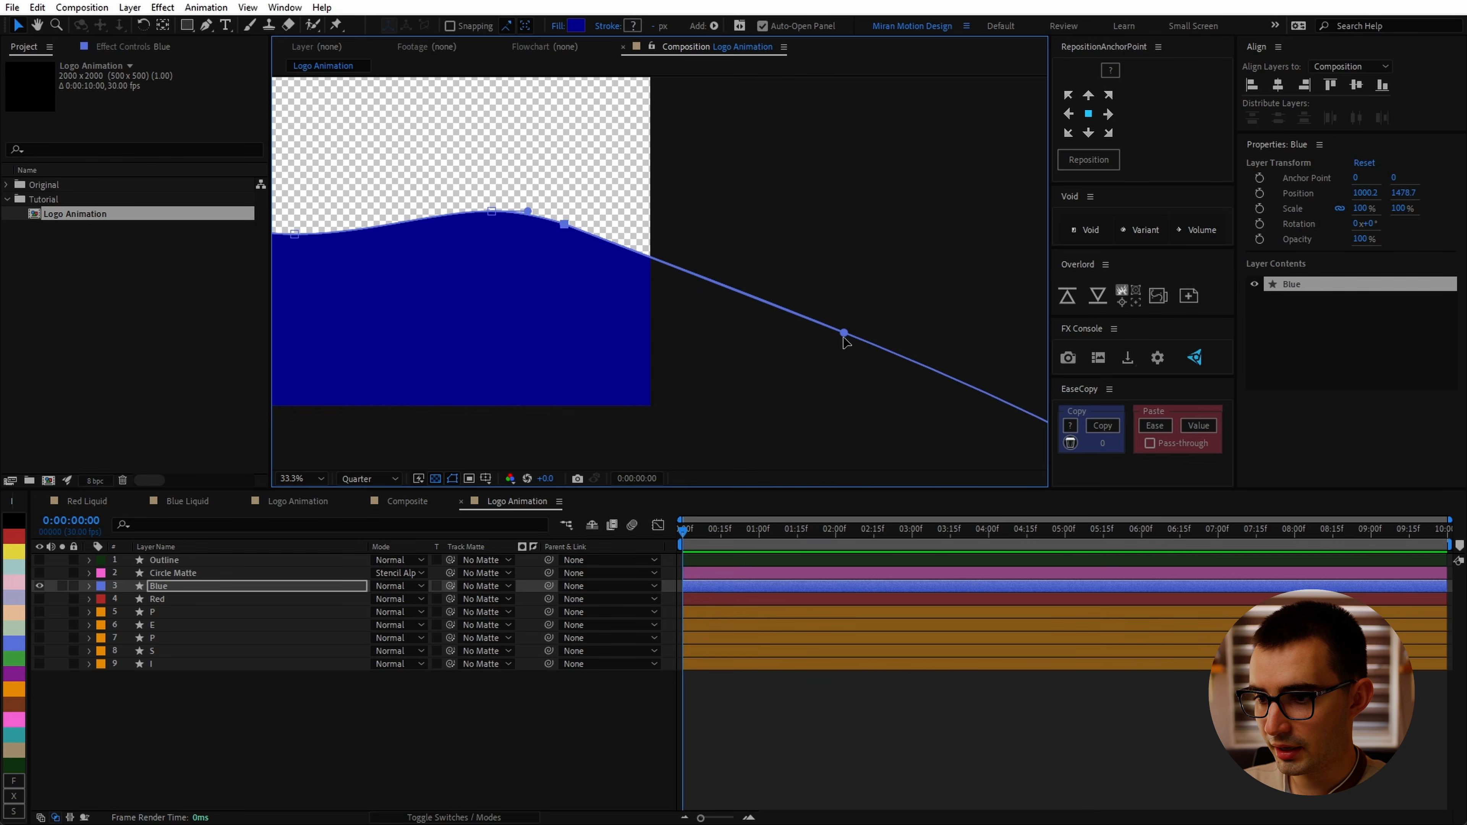
pyautogui.moveTo(844, 338); pyautogui.dragTo(868, 319)
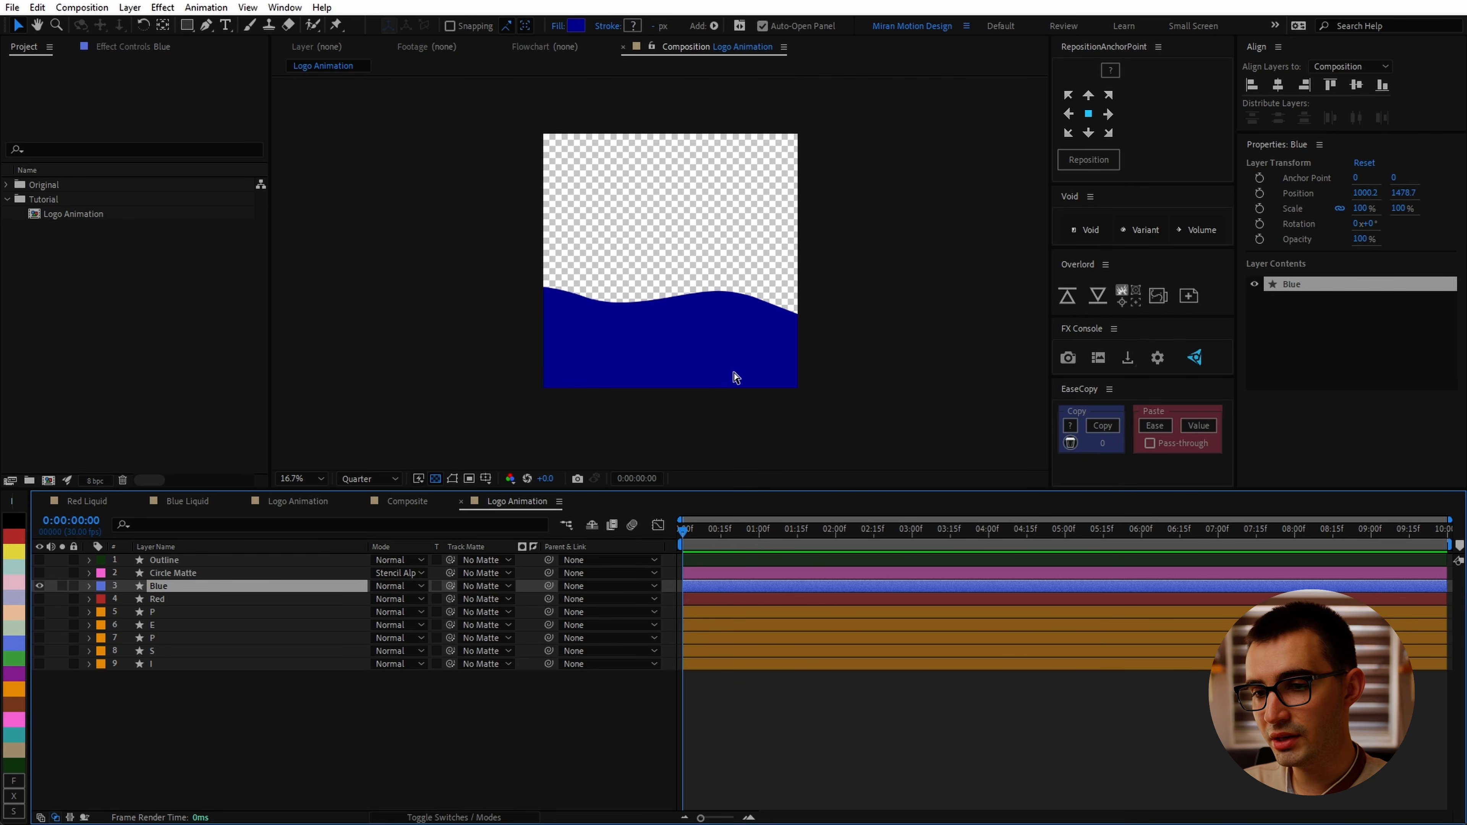
# Step: Apply the Wave Warp effect to the Blue layer
pyautogui.hotkey('ctrl', 'space')
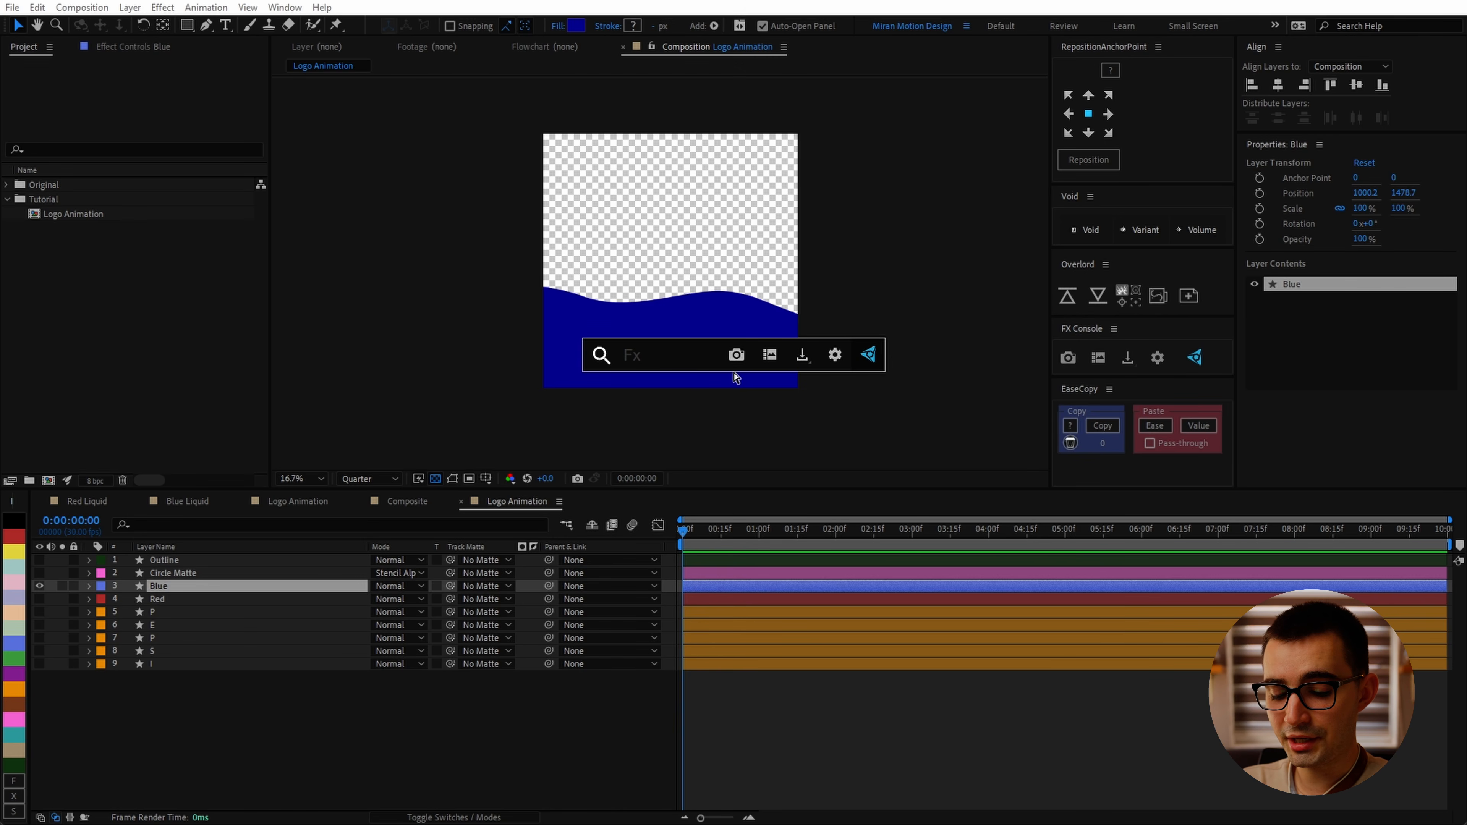
pyautogui.write('wave')
pyautogui.press('Return')
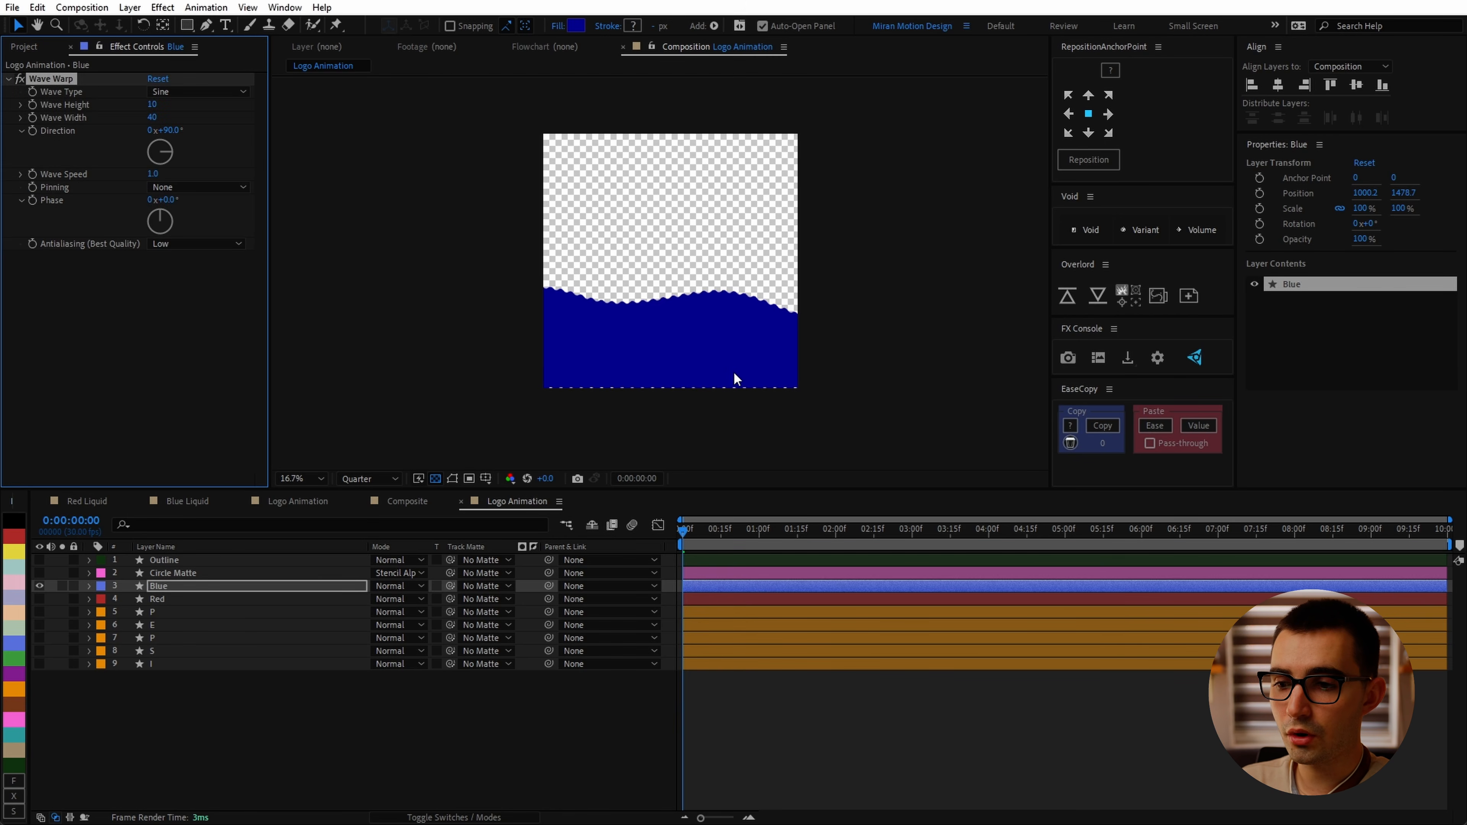
pyautogui.scroll(2, 479, 437)
pyautogui.moveTo(685, 534); pyautogui.dragTo(601, 574)
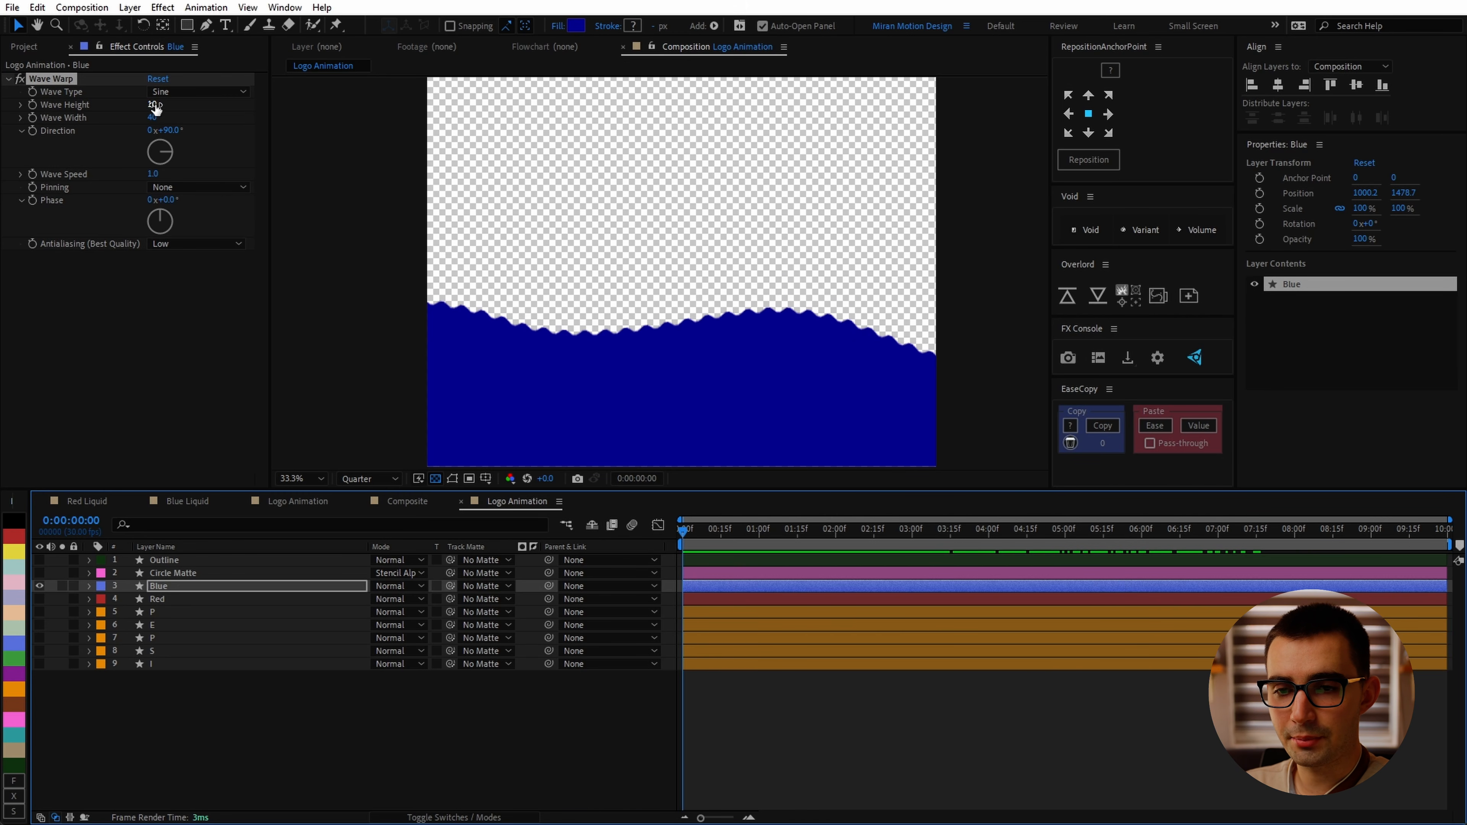
# Step: Set Wave Warp's Wave Height to 25, Wave Width to 400 and Wave Speed to 0
pyautogui.moveTo(152, 105); pyautogui.dragTo(267, 122)
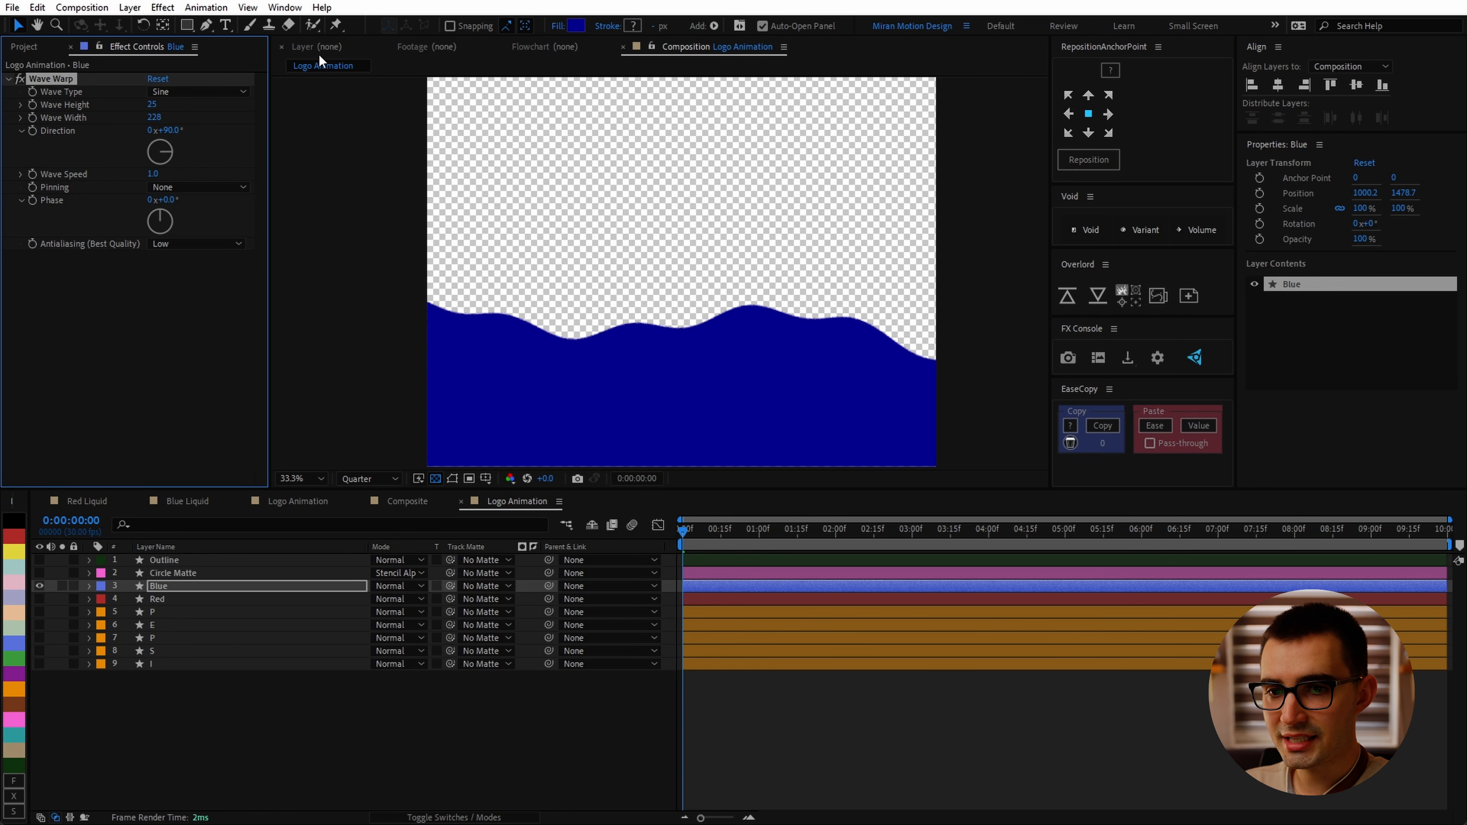
pyautogui.click(156, 118)
pyautogui.write('400')
pyautogui.press('Return')
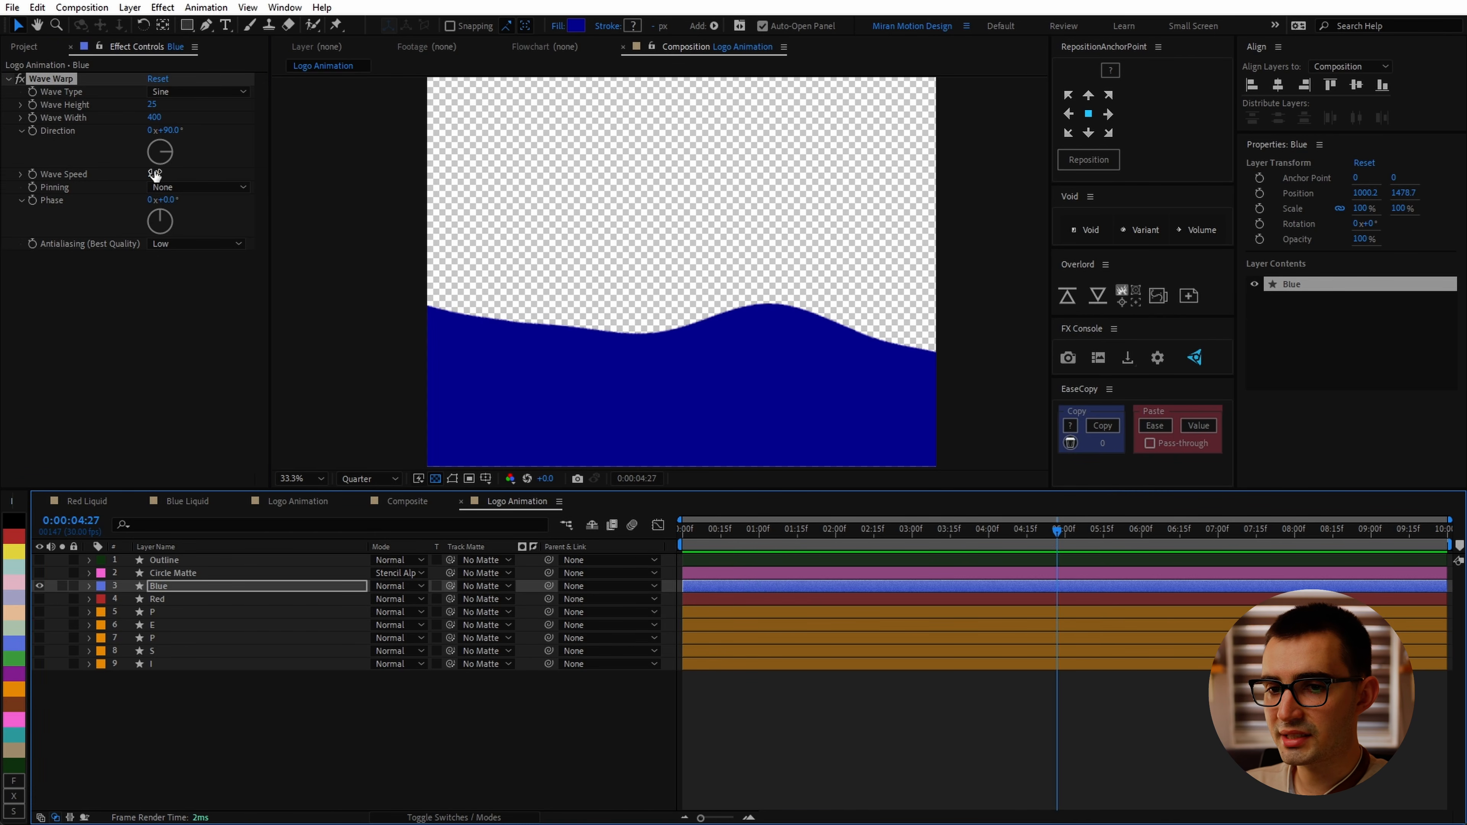
pyautogui.click(155, 174)
pyautogui.write('0')
pyautogui.click(196, 376)
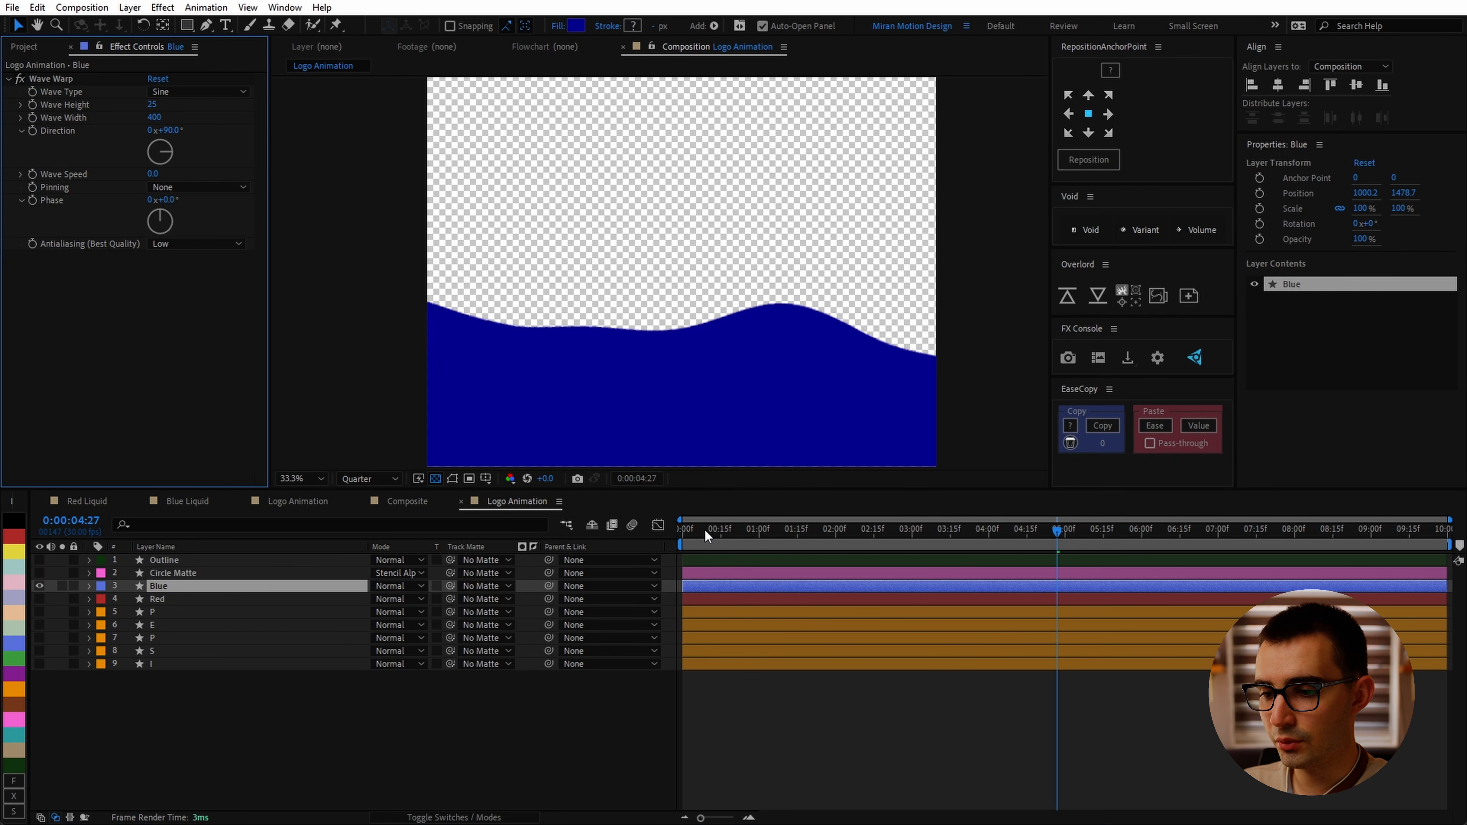
pyautogui.moveTo(706, 536)
pyautogui.mouseDown()
pyautogui.moveTo(665, 540)
pyautogui.moveTo(682, 536)
pyautogui.mouseUp()
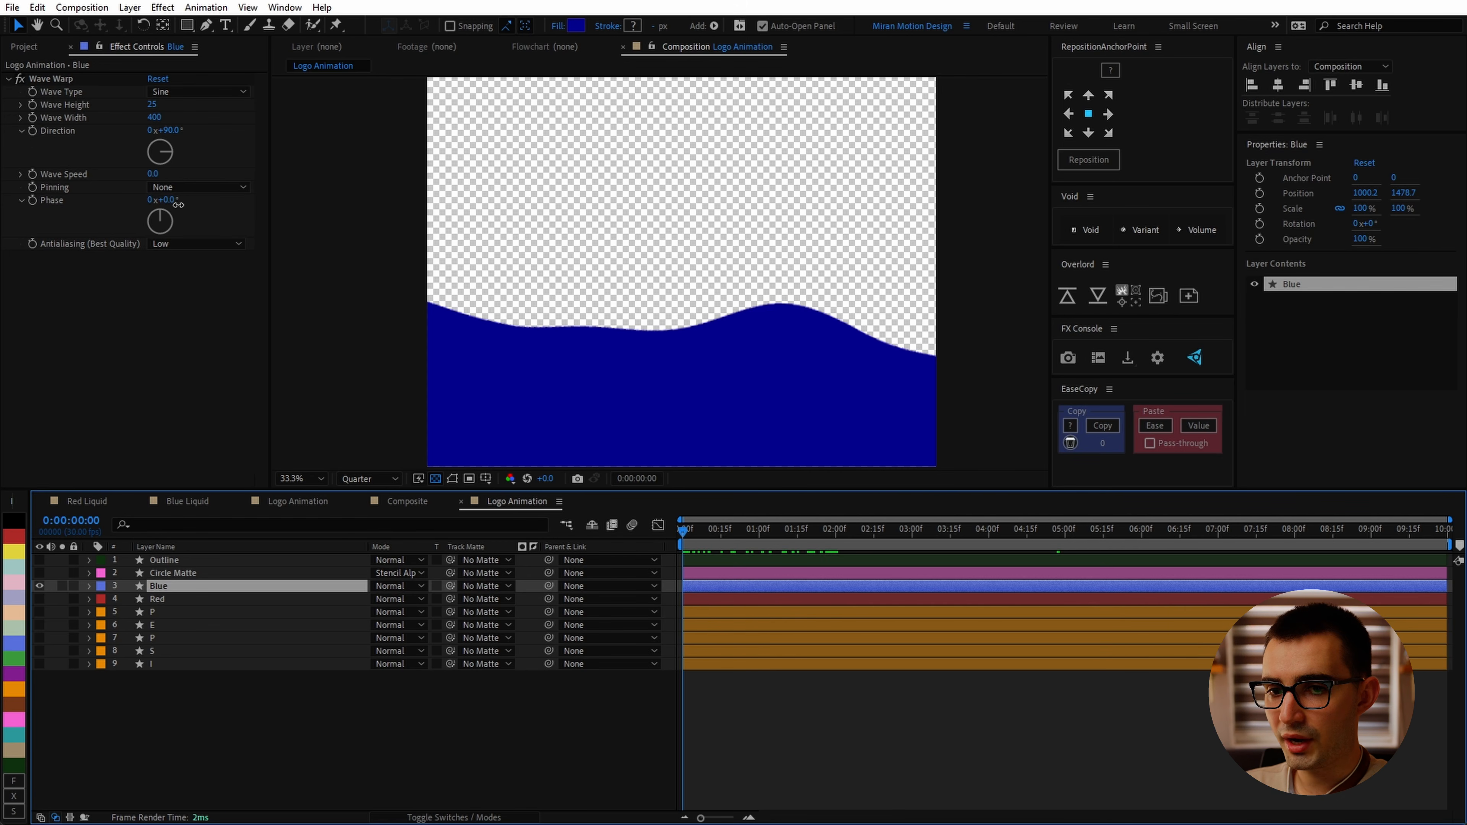
pyautogui.moveTo(178, 204); pyautogui.dragTo(760, 285)
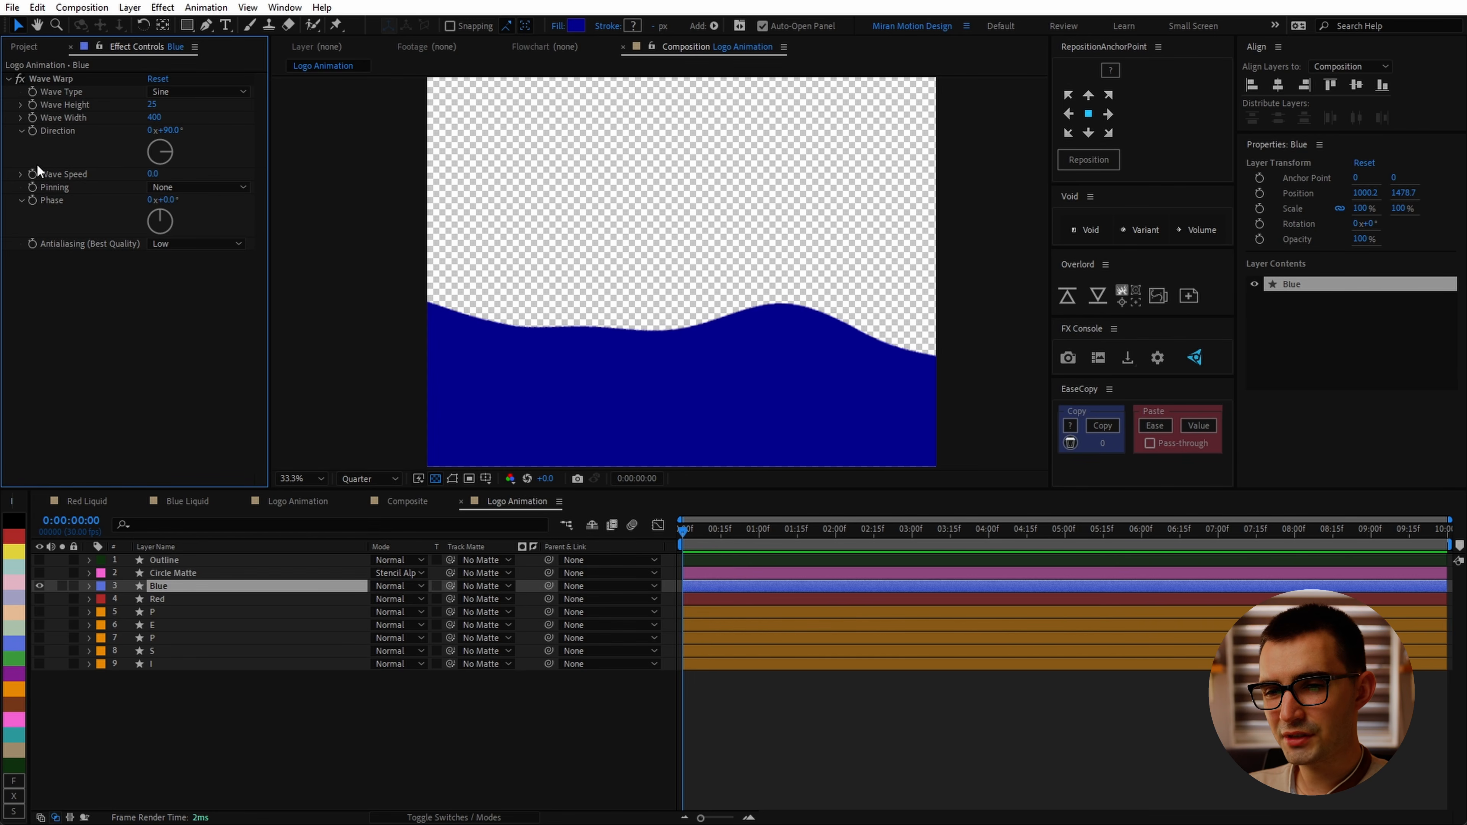
pyautogui.click(33, 173)
pyautogui.click(198, 586)
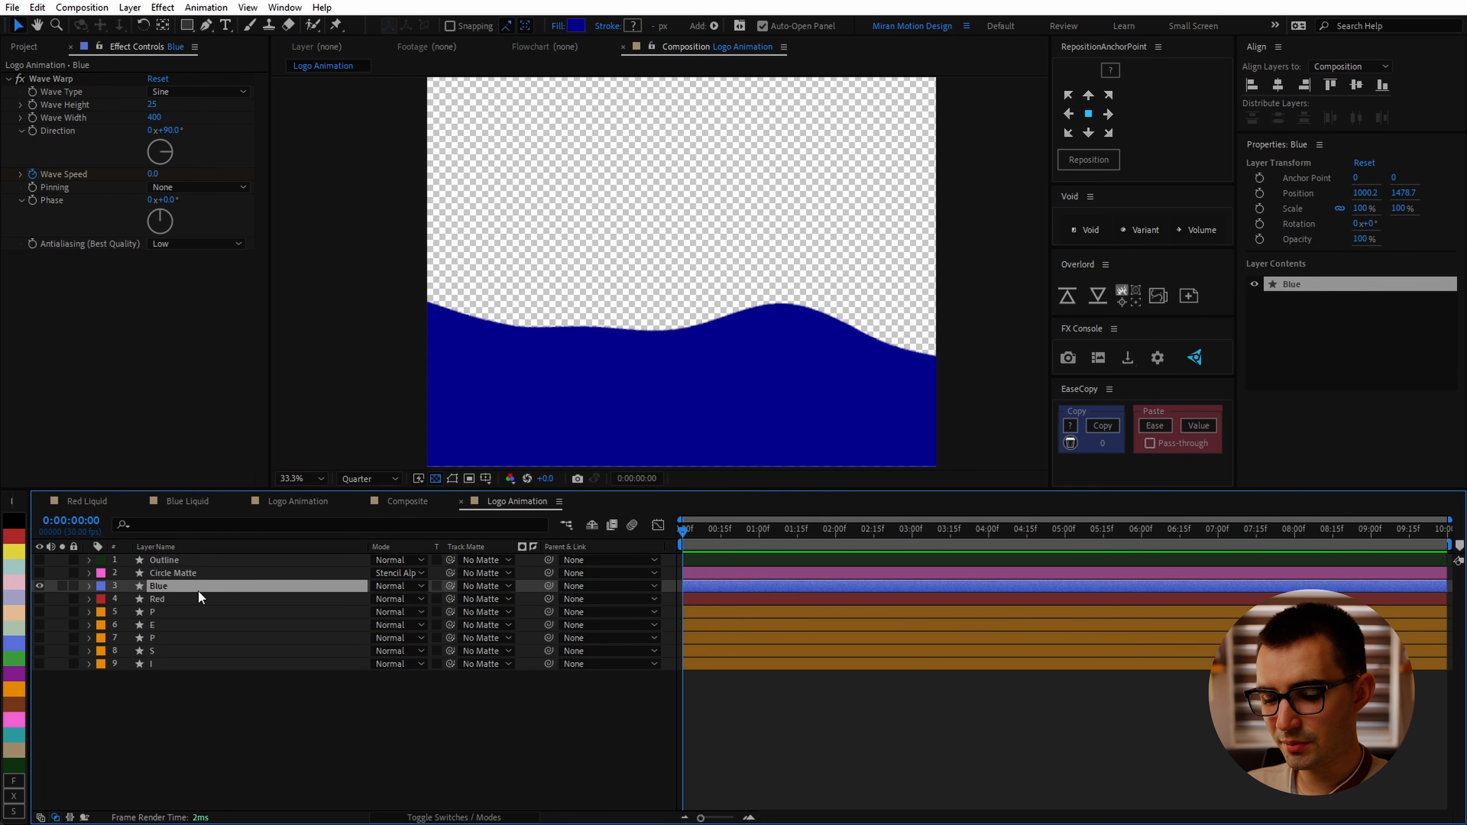
pyautogui.press('u')
pyautogui.moveTo(690, 535); pyautogui.dragTo(767, 535)
pyautogui.click(683, 612)
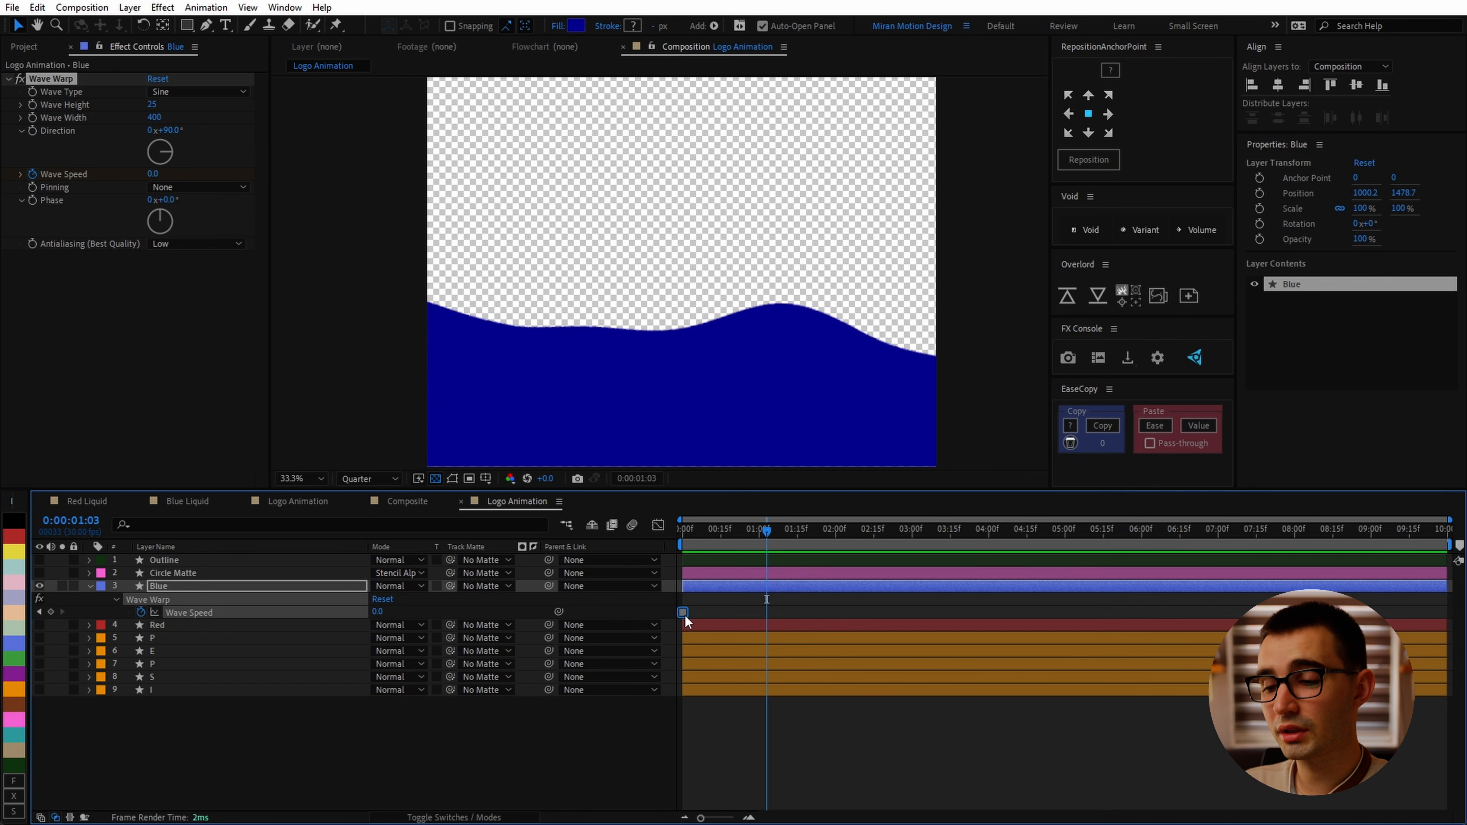
pyautogui.moveTo(153, 174); pyautogui.dragTo(218, 175)
pyautogui.moveTo(766, 533); pyautogui.dragTo(669, 546)
pyautogui.press('space')
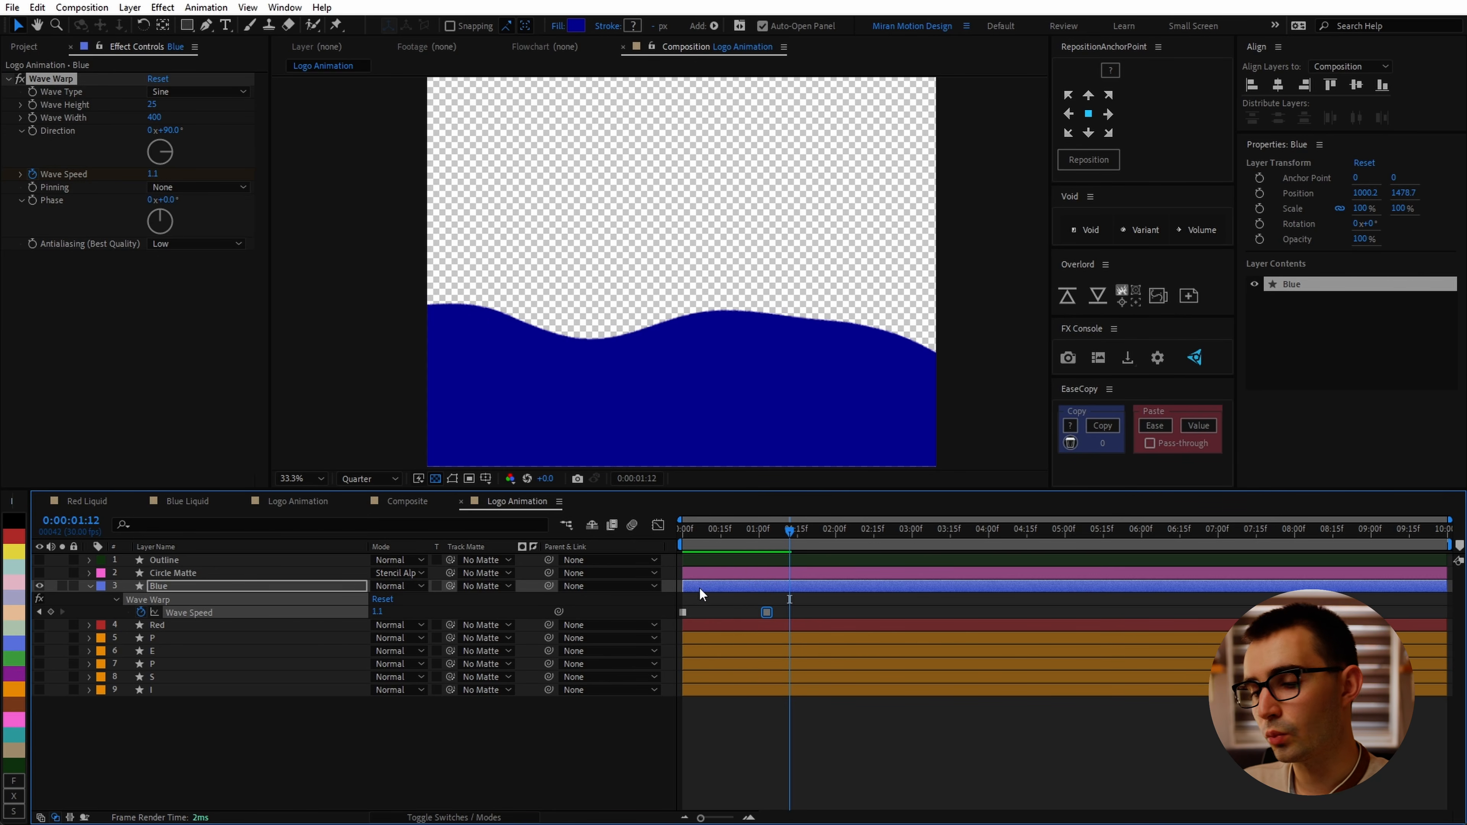
pyautogui.click(141, 612)
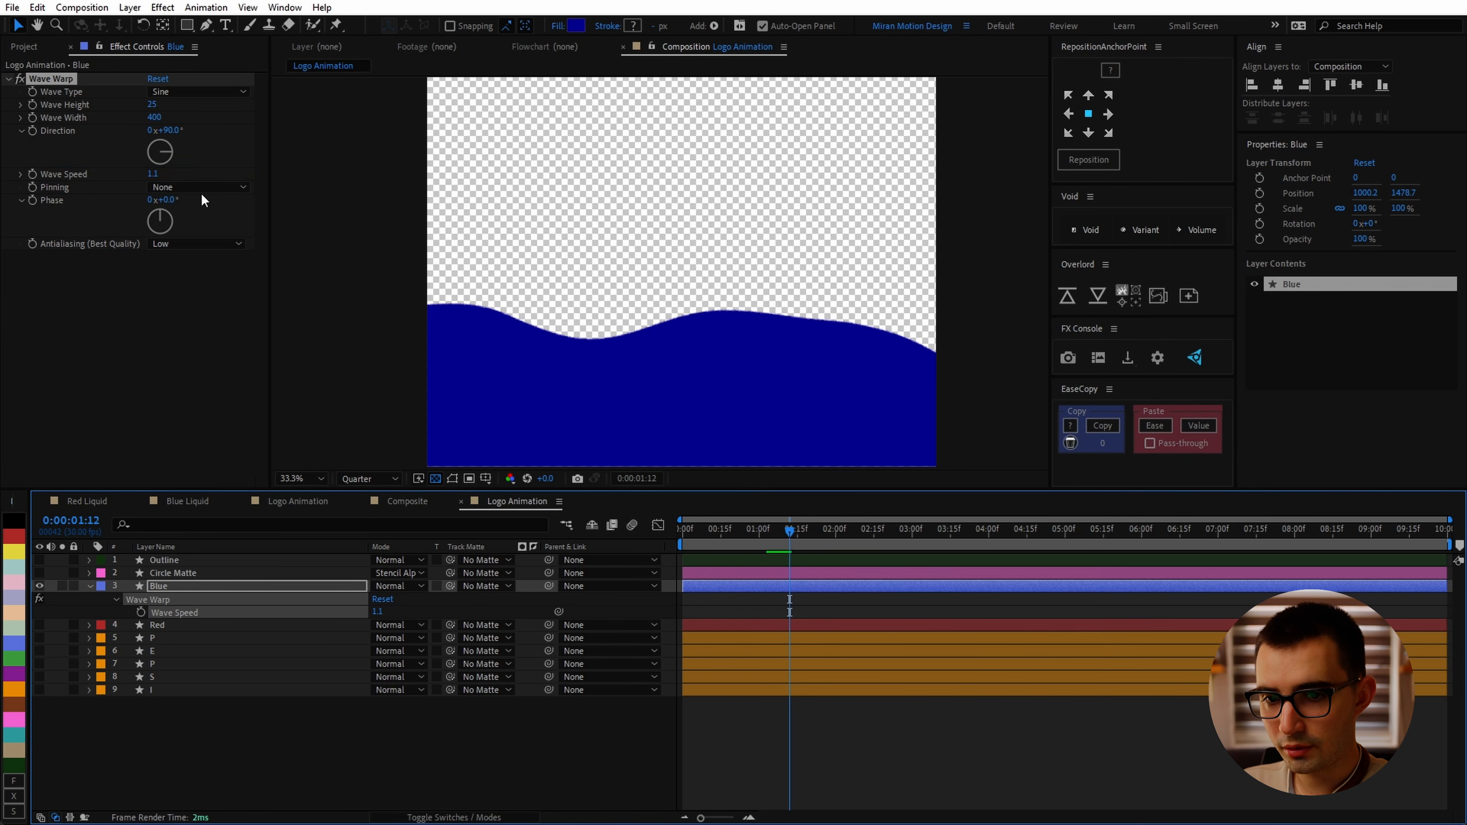
pyautogui.click(152, 174)
pyautogui.write('0')
pyautogui.click(193, 370)
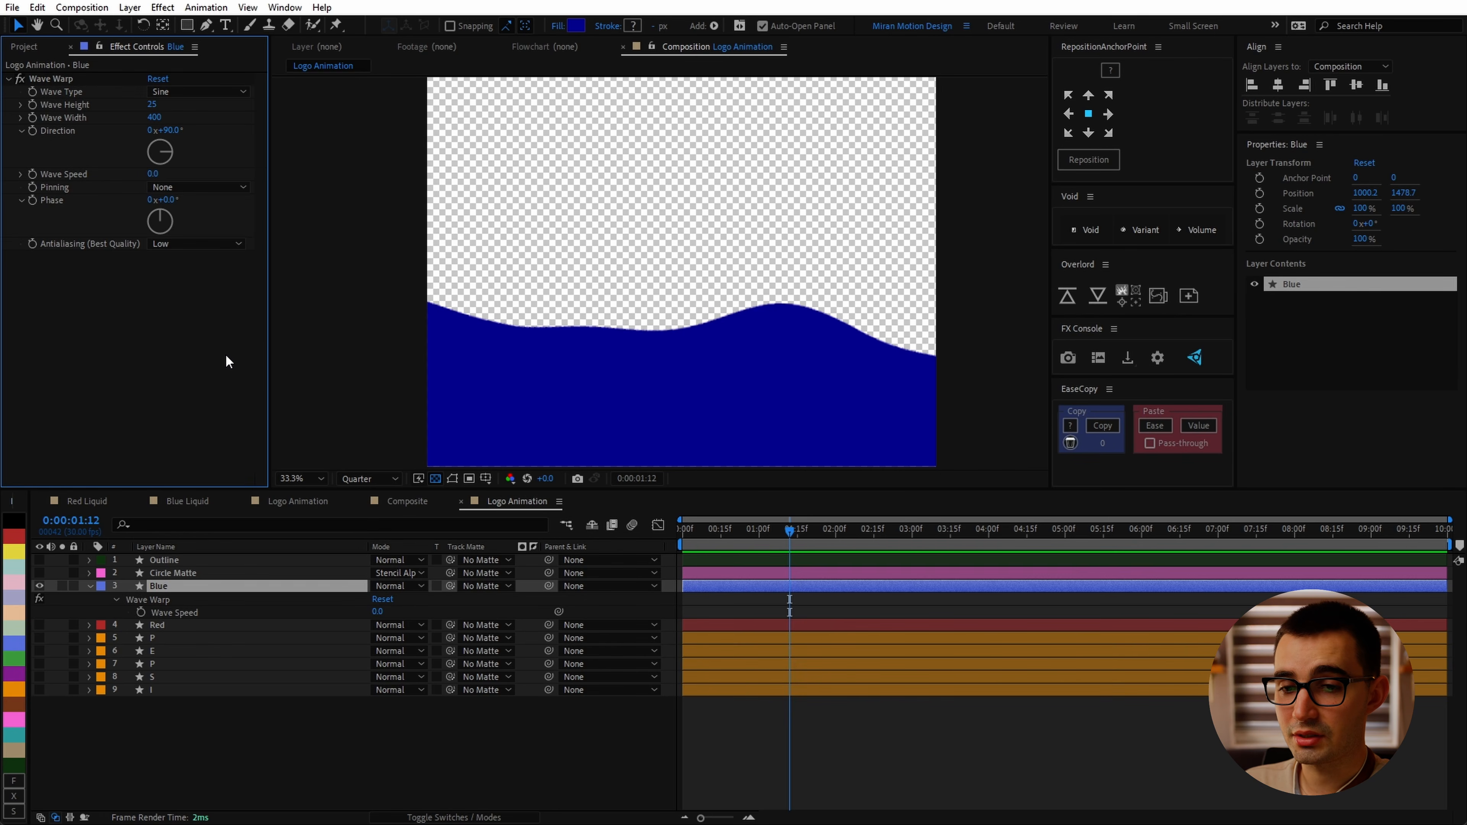
# Step: Keyframe Wave Warp's Phase from 0 at the start to 2 revolutions at 3 seconds
pyautogui.moveTo(793, 533); pyautogui.dragTo(469, 558)
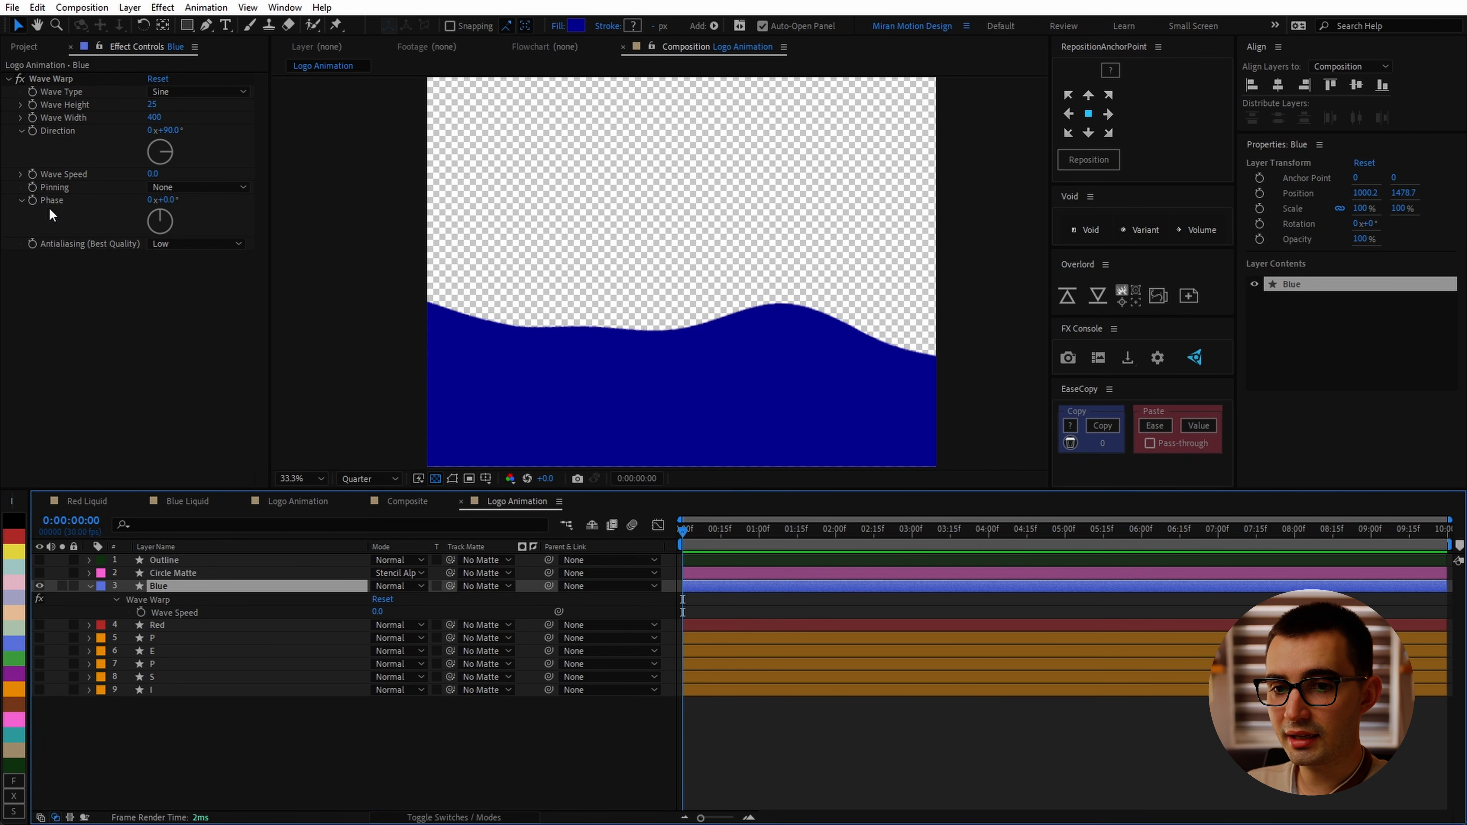
pyautogui.click(35, 203)
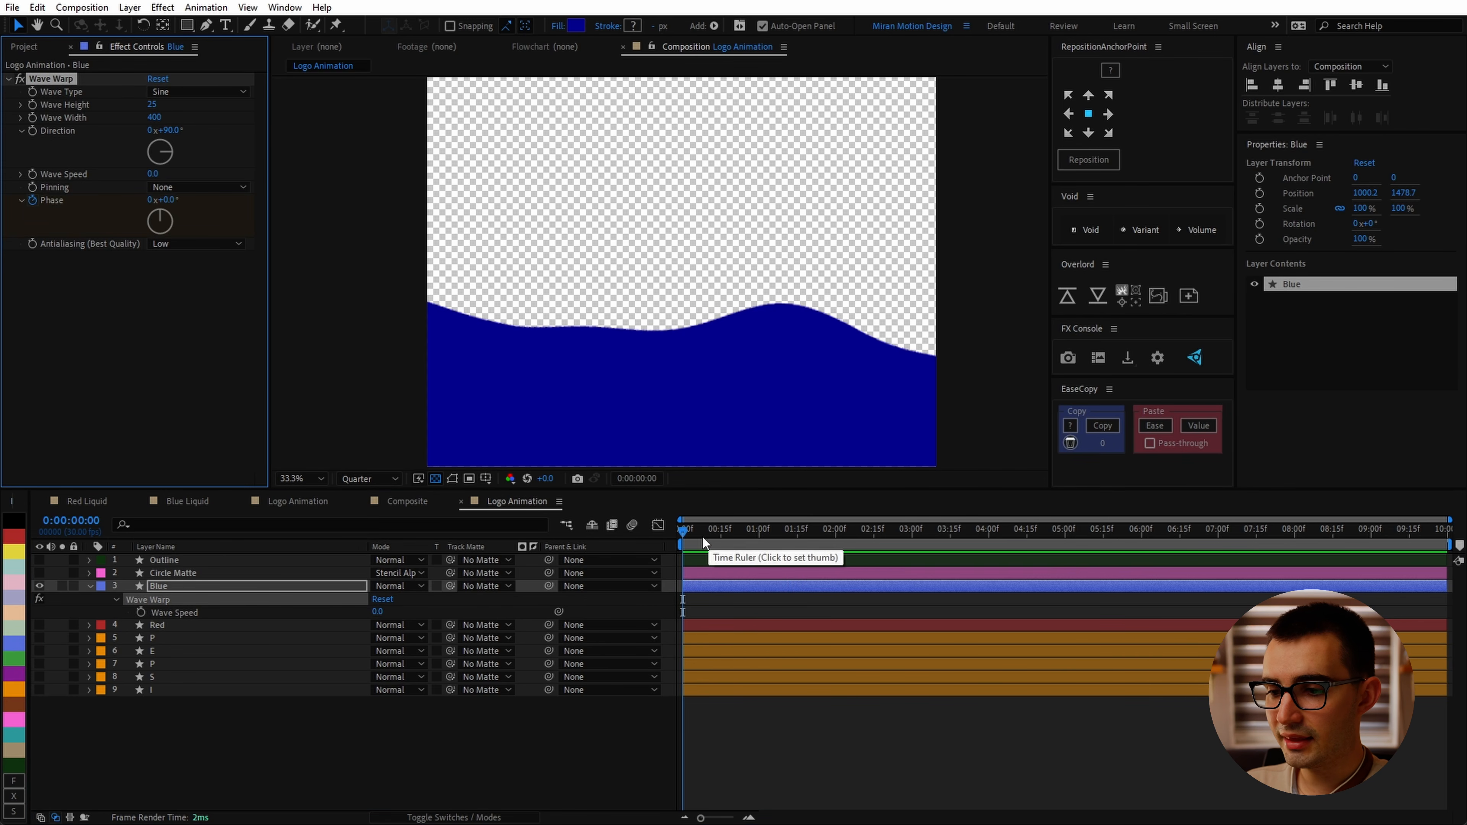
pyautogui.moveTo(702, 537); pyautogui.dragTo(911, 549)
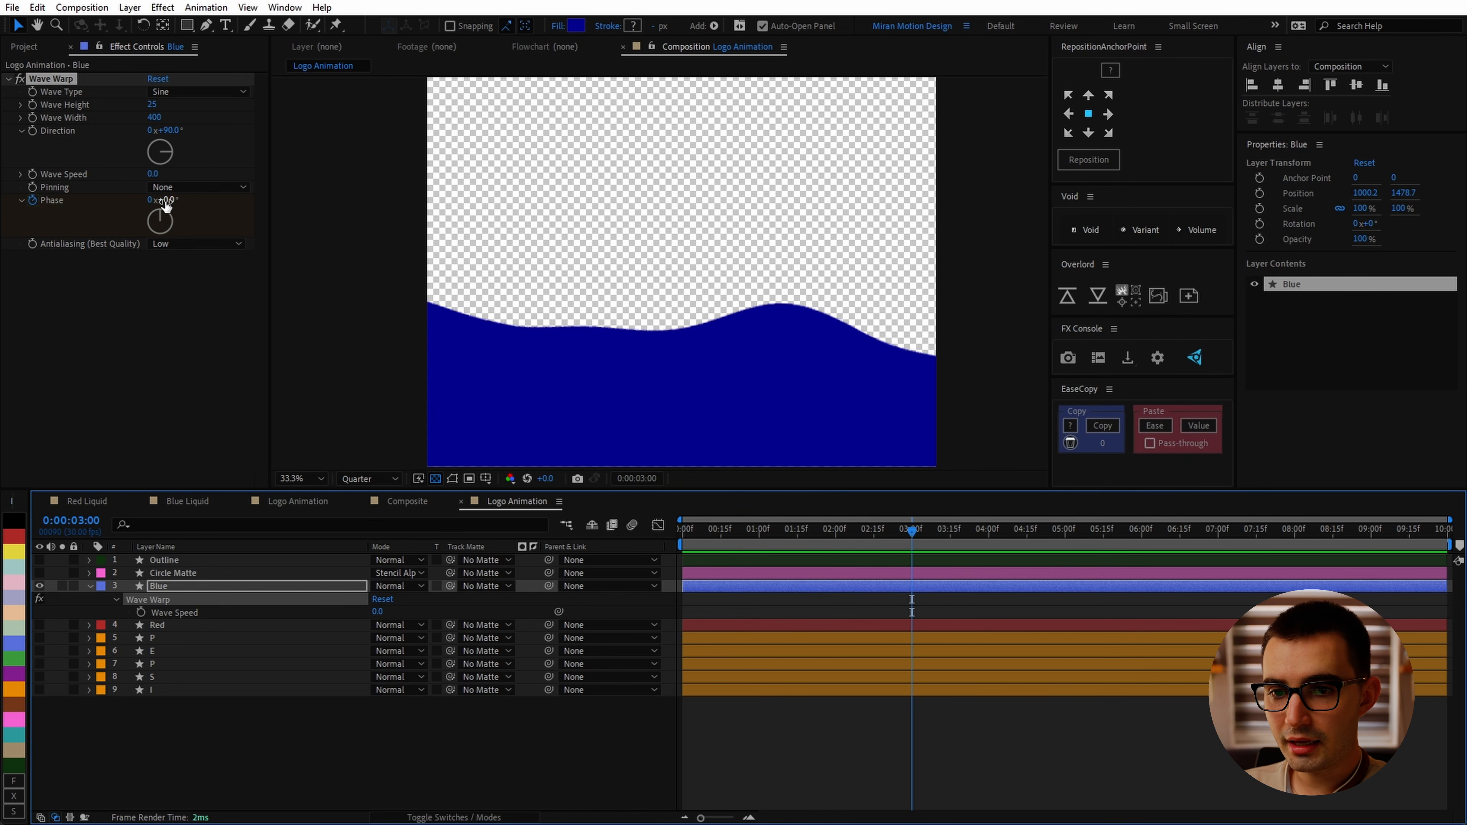
pyautogui.moveTo(165, 202); pyautogui.dragTo(321, 210)
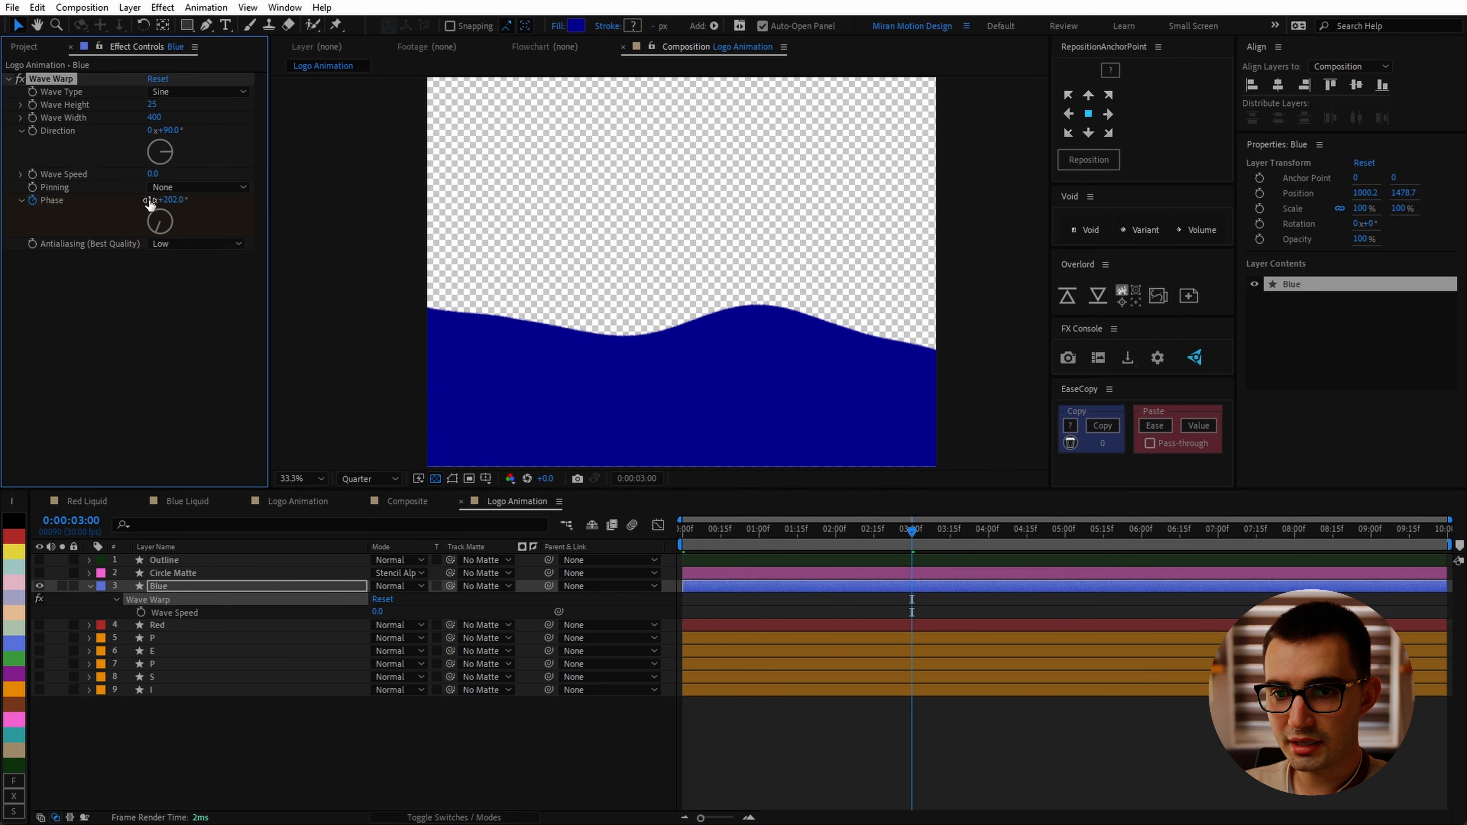
pyautogui.click(150, 200)
pyautogui.write('2')
pyautogui.press('Tab')
pyautogui.write('0')
pyautogui.click(185, 350)
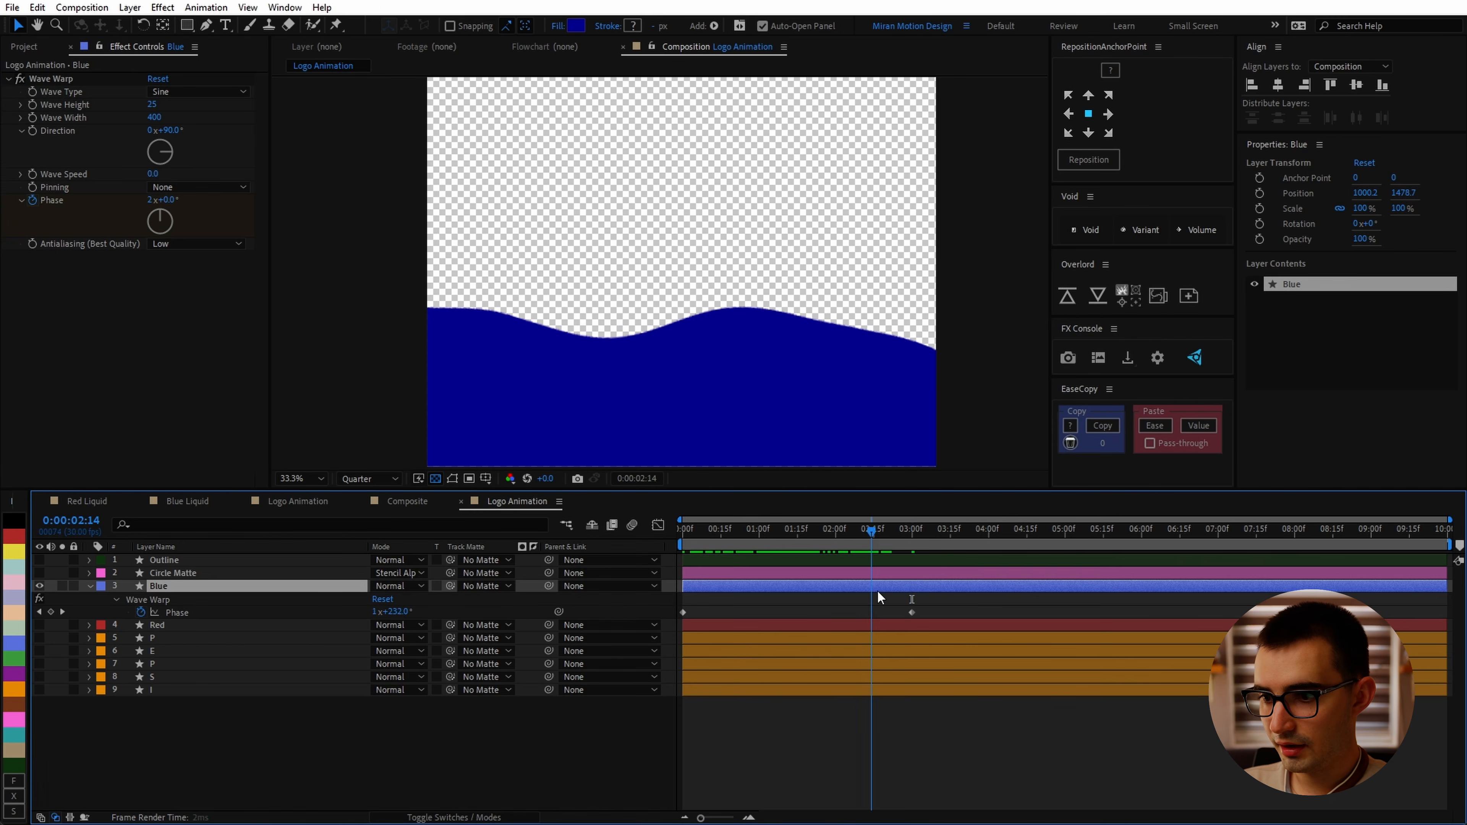
# Step: Ease the 3-second Phase keyframe by setting its incoming velocity influence in Keyframe Velocity
pyautogui.moveTo(877, 590); pyautogui.dragTo(911, 611)
pyautogui.click(911, 611)
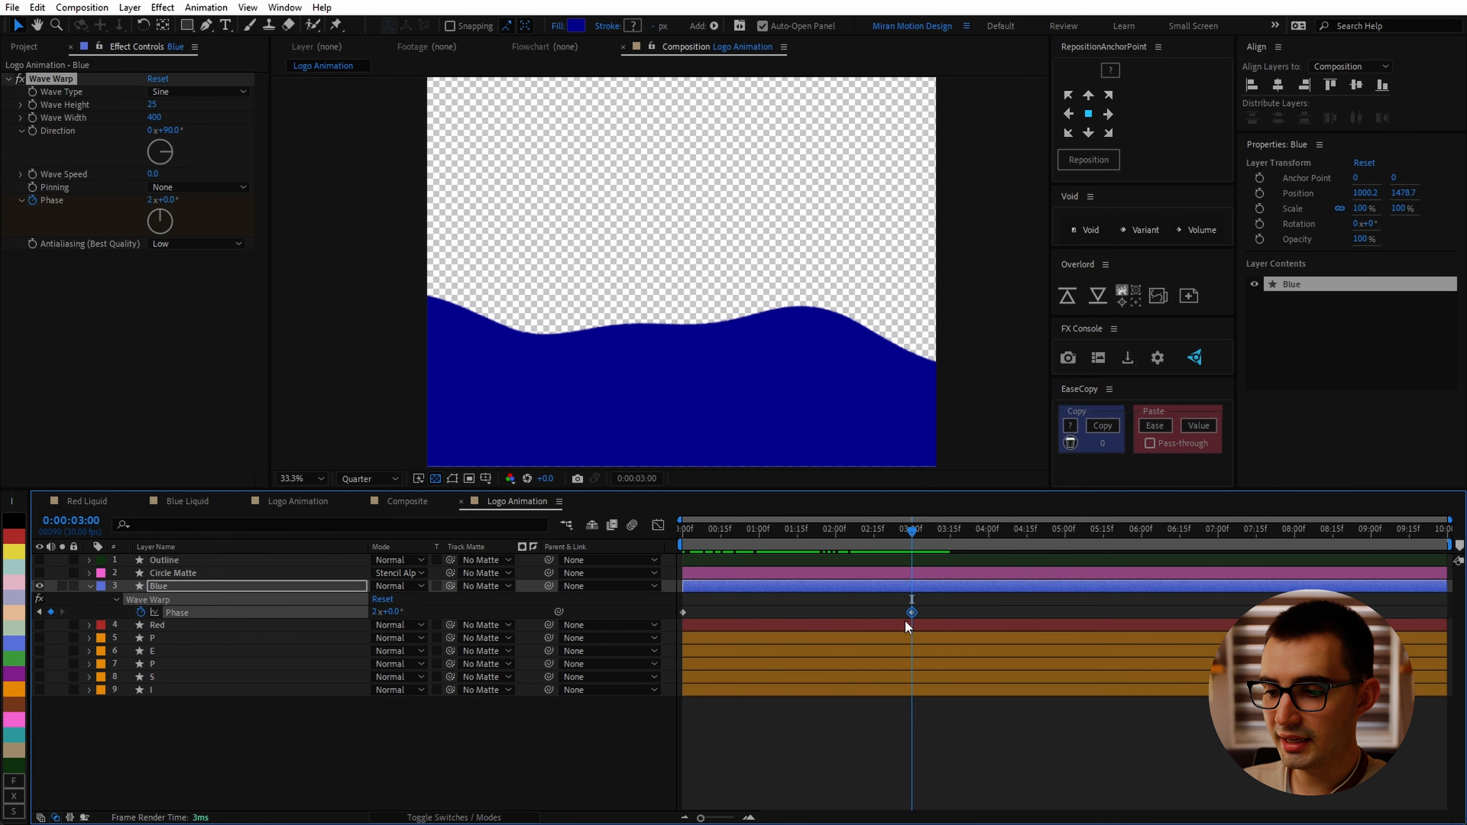
pyautogui.click(959, 585)
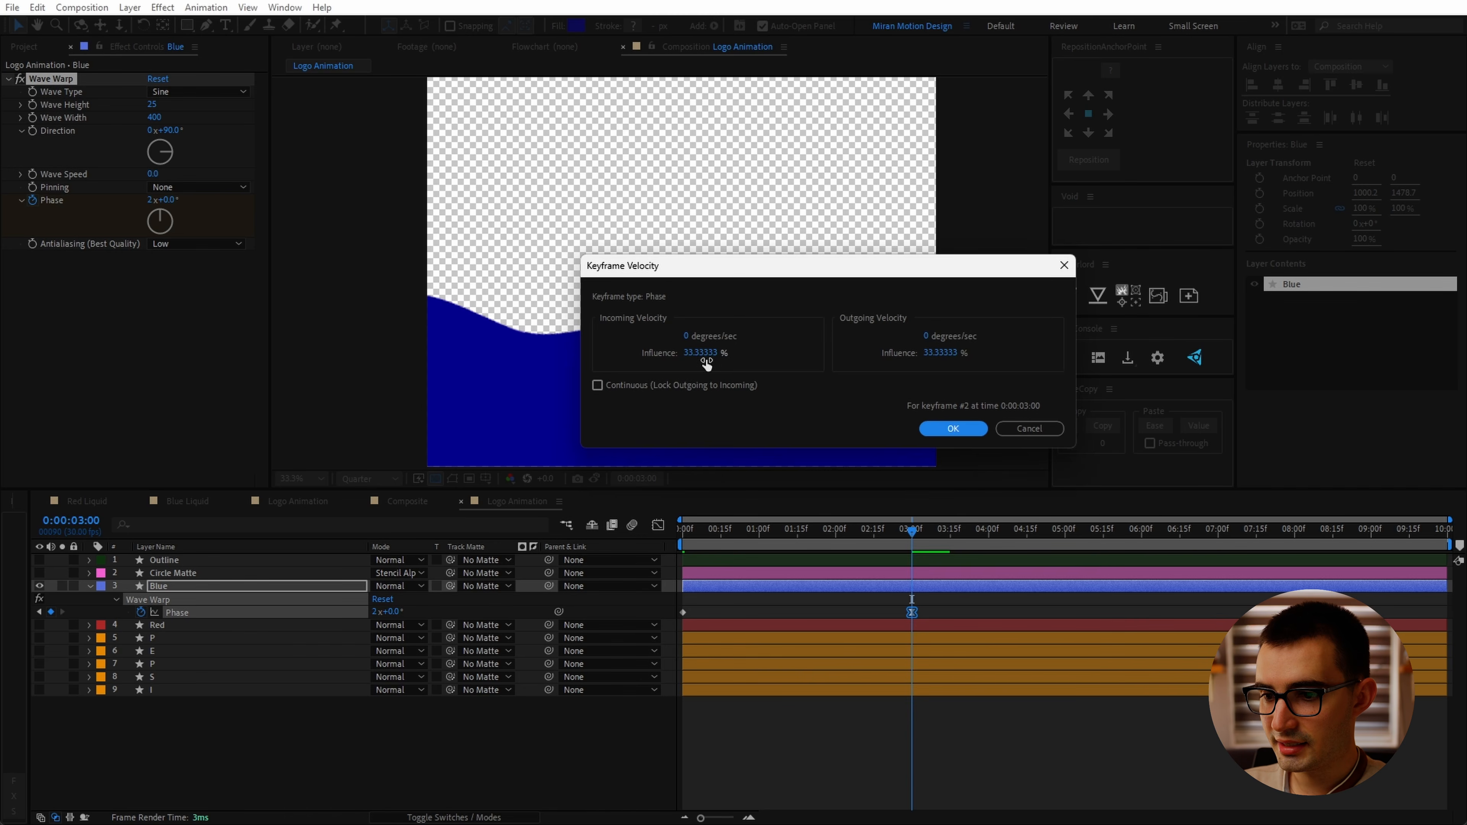
pyautogui.write('50')
pyautogui.click(952, 428)
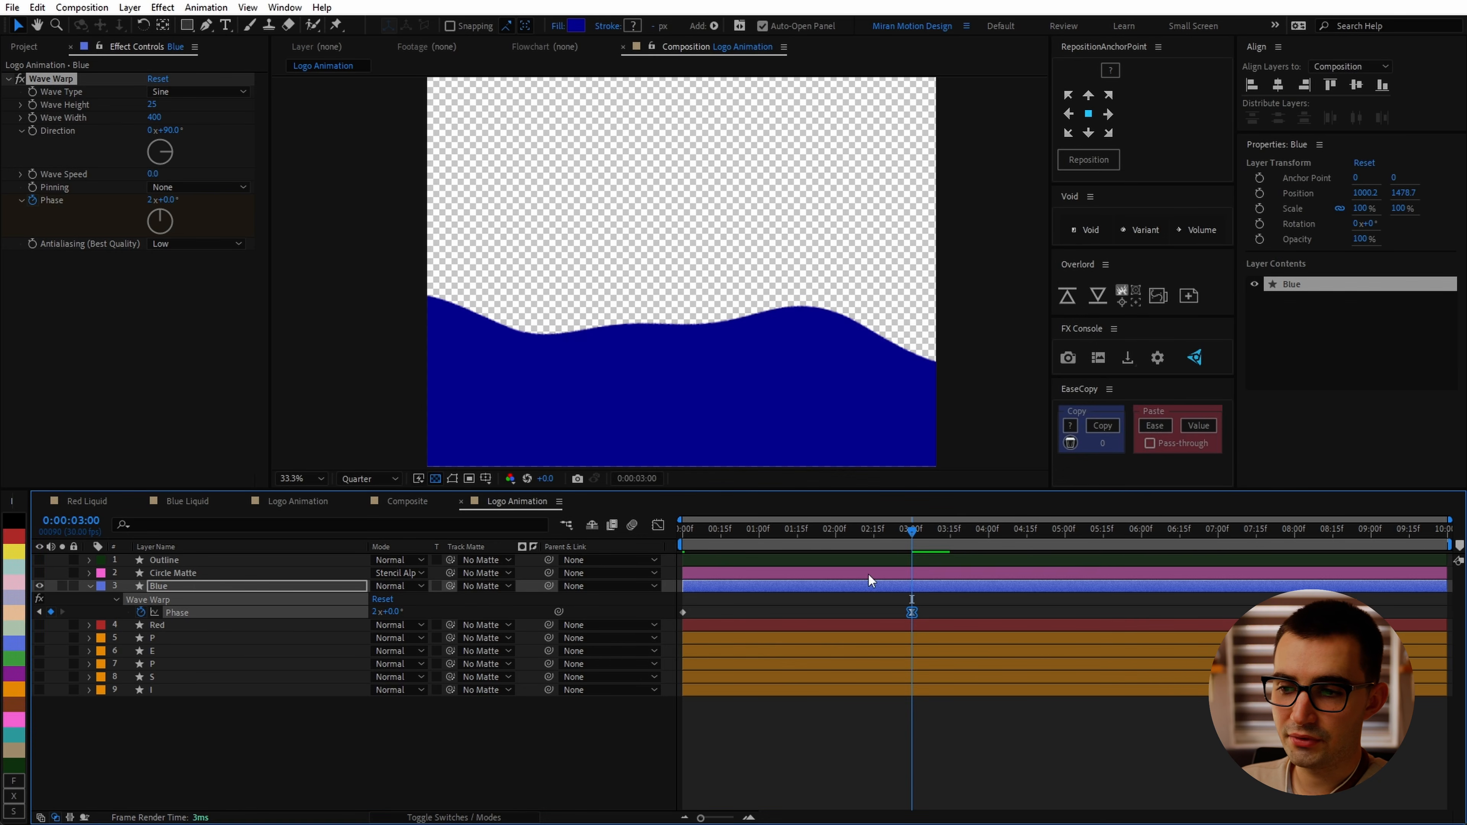
# Step: Preview the wave animation, then turn the Circle Matte layer back on at 3 seconds
pyautogui.press('space')
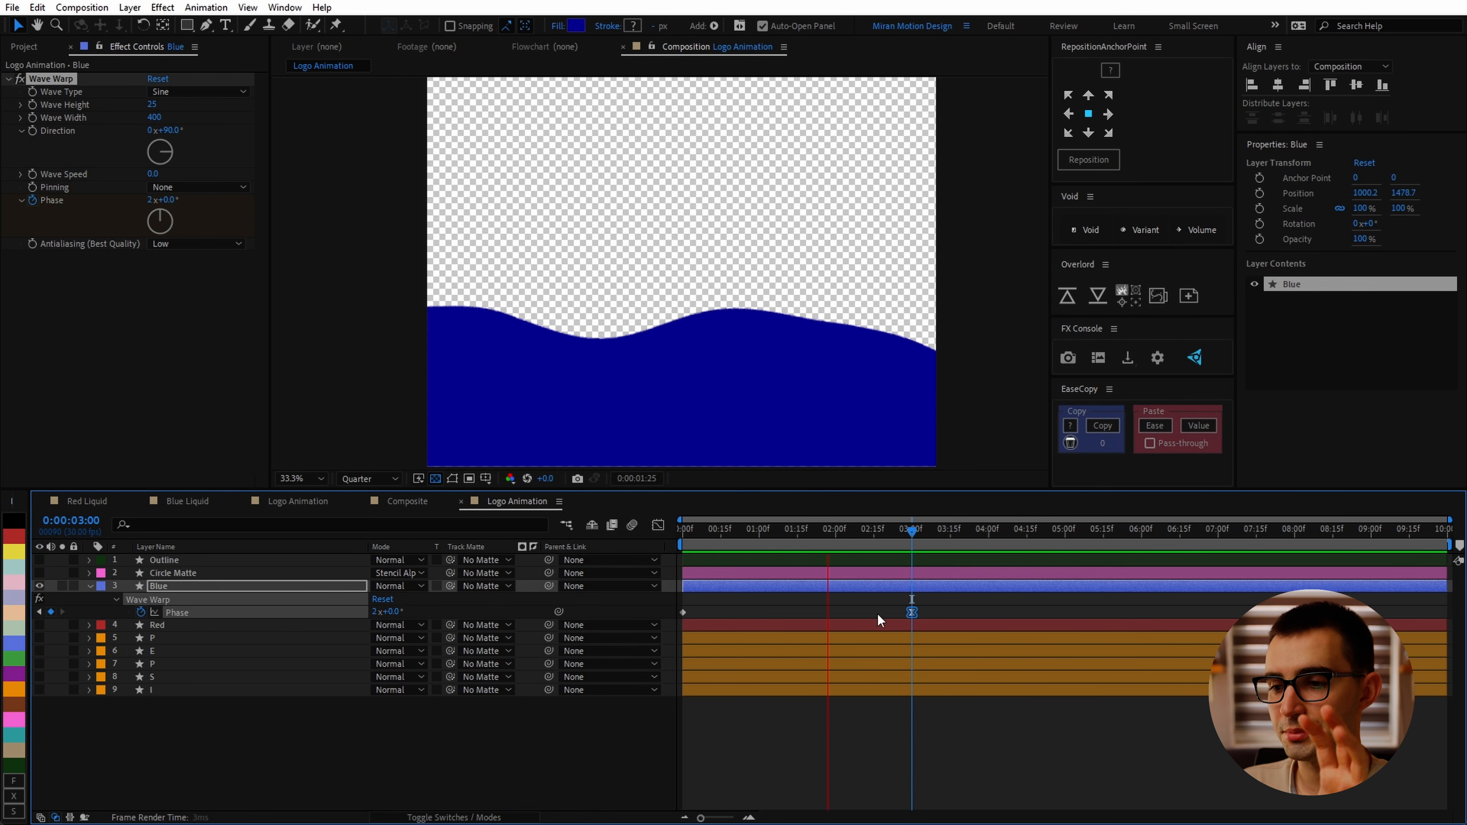
pyautogui.press('space')
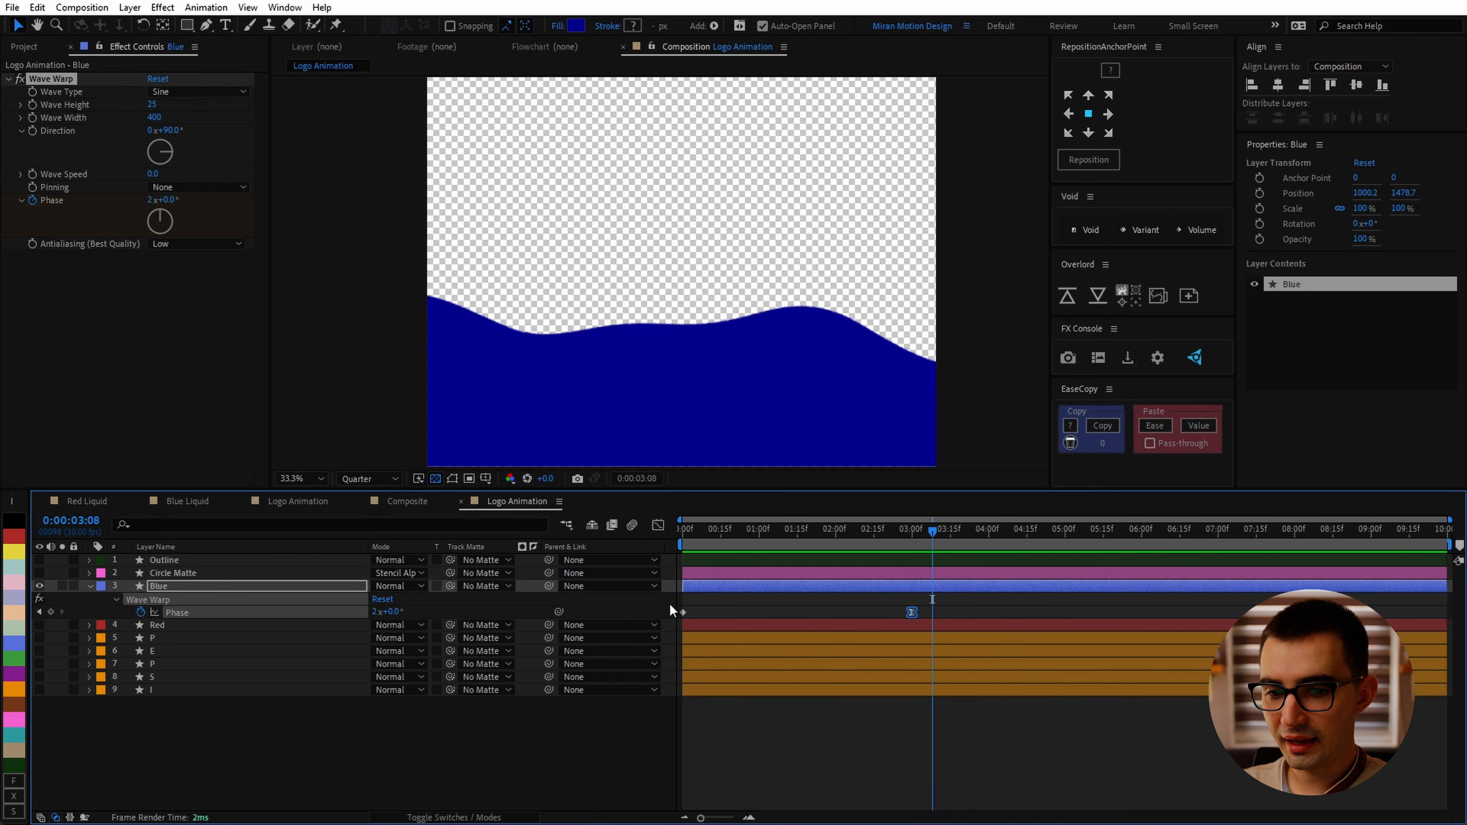
pyautogui.click(39, 572)
pyautogui.moveTo(907, 536); pyautogui.dragTo(913, 537)
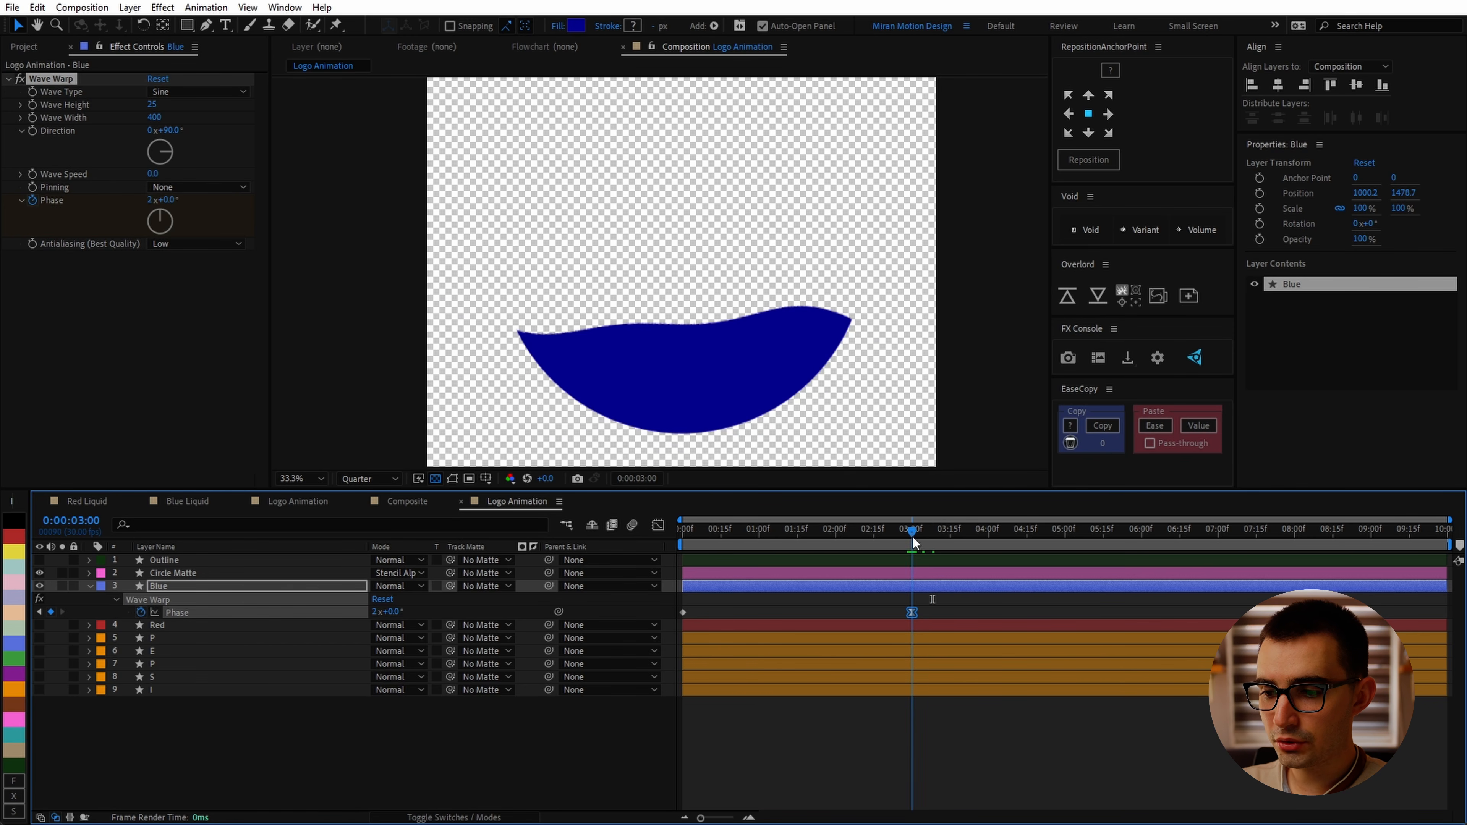
# Step: Keyframe Wave Warp's Wave Height from 25 at 2 seconds down to 0 at 3 seconds and apply Easy Ease
pyautogui.click(23, 84)
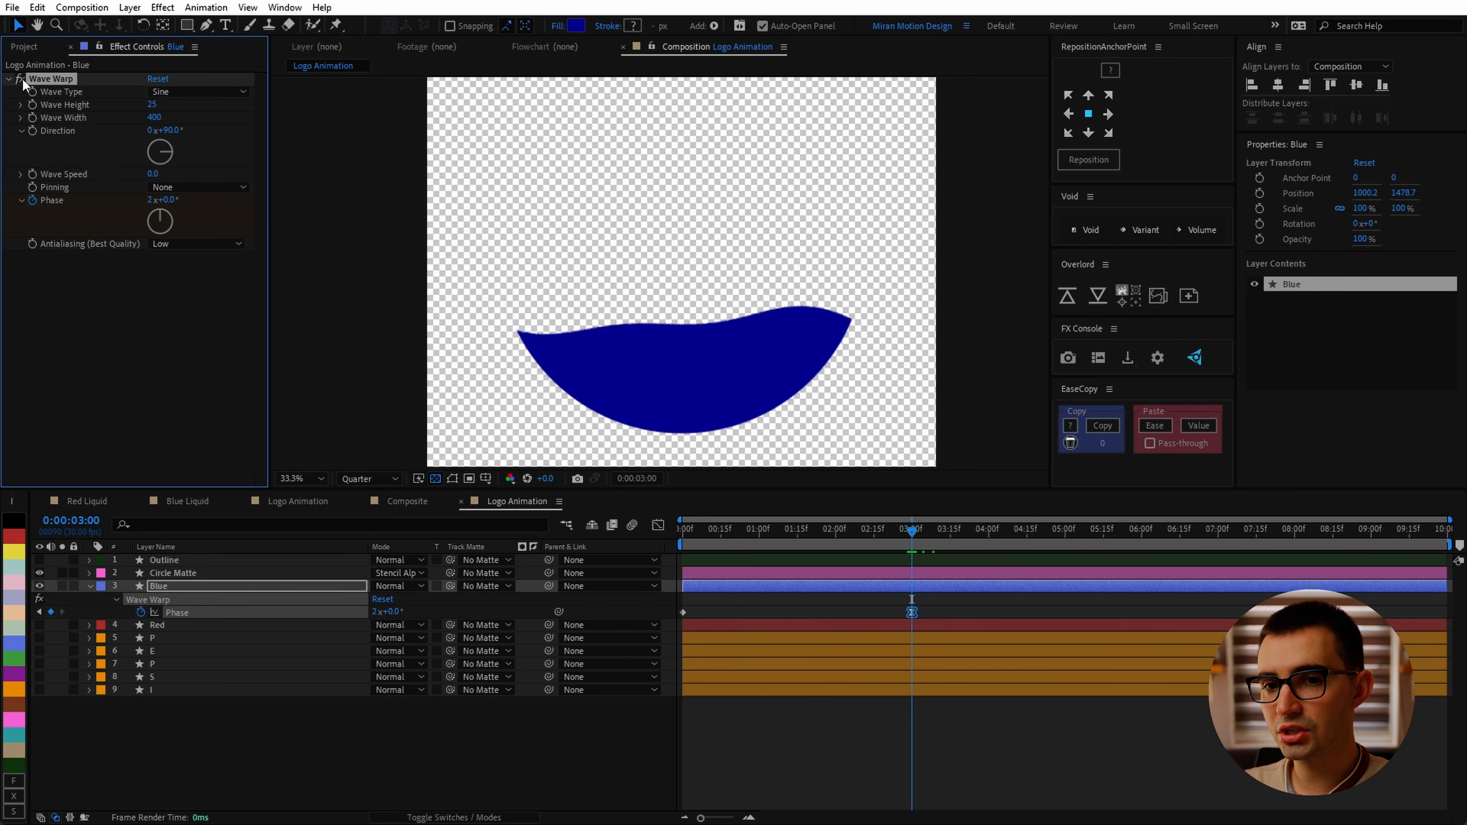
pyautogui.click(31, 105)
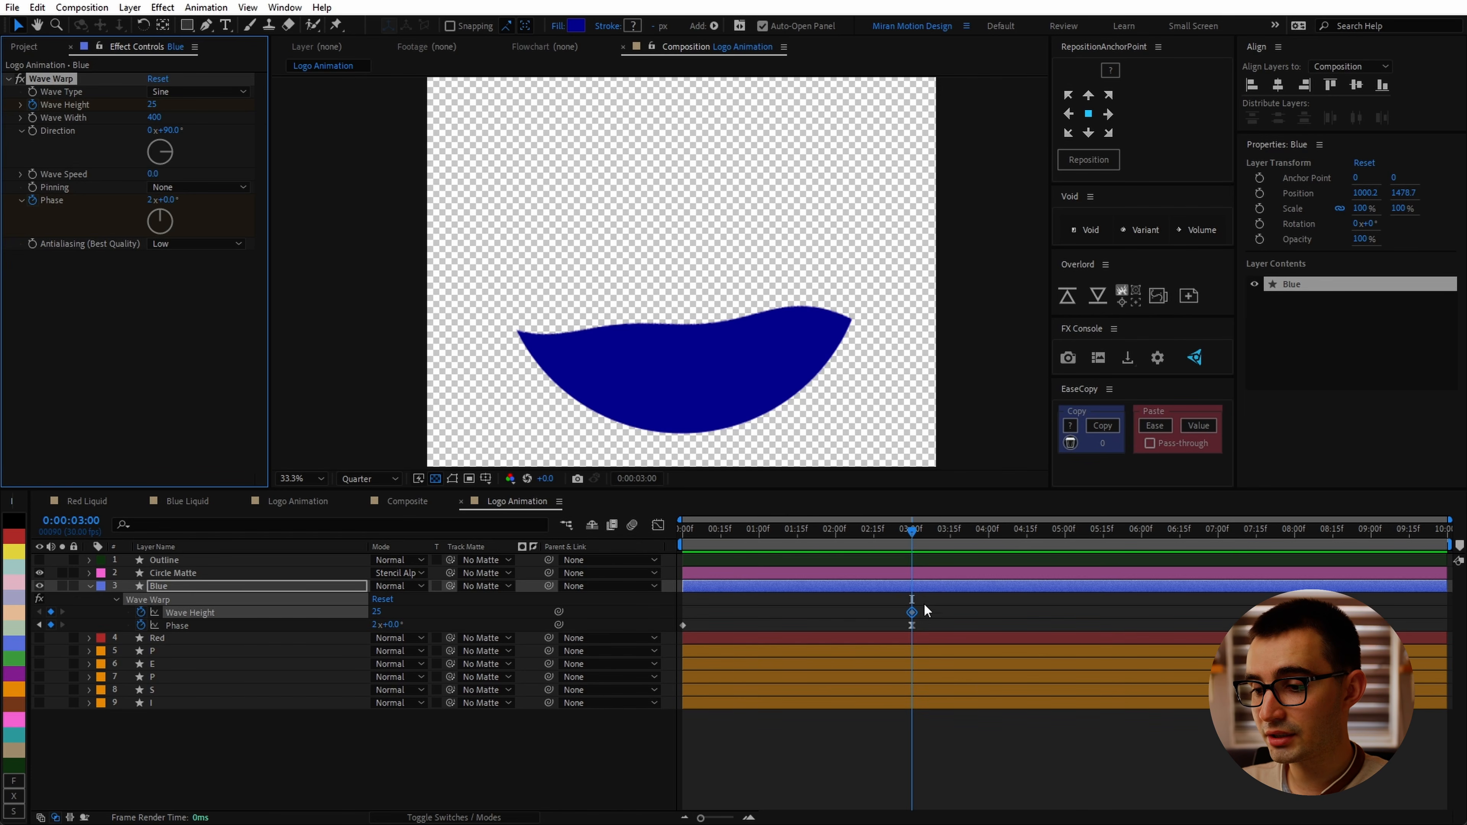
pyautogui.hotkey('shift', 'pageup')
pyautogui.hotkey('shift', 'pageup')
pyautogui.hotkey('shift', 'pageup')
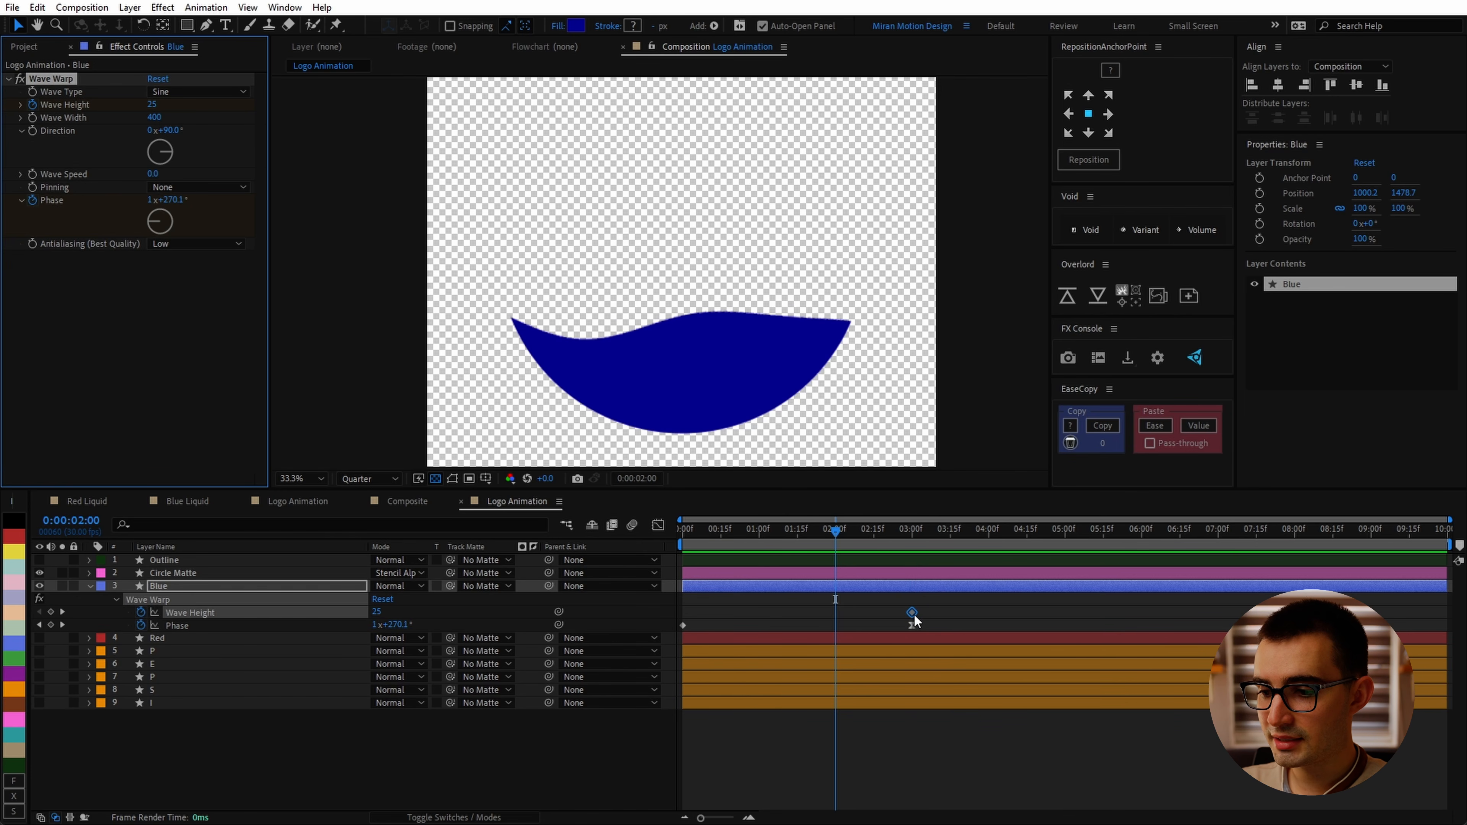
pyautogui.moveTo(912, 614); pyautogui.dragTo(836, 612)
pyautogui.click(913, 530)
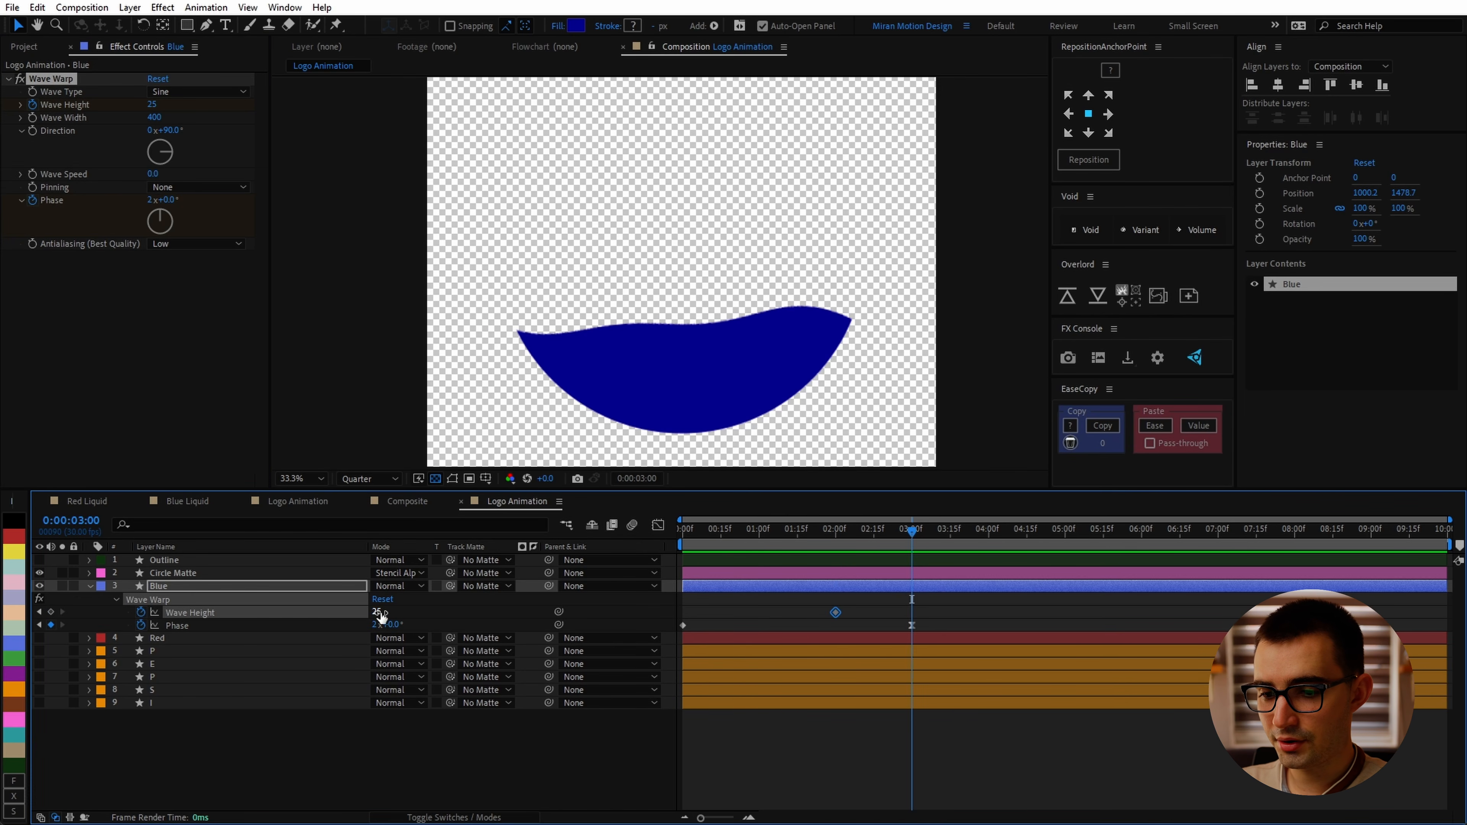
pyautogui.click(889, 614)
pyautogui.moveTo(834, 541); pyautogui.dragTo(780, 620)
pyautogui.press('F9')
pyautogui.click(977, 604)
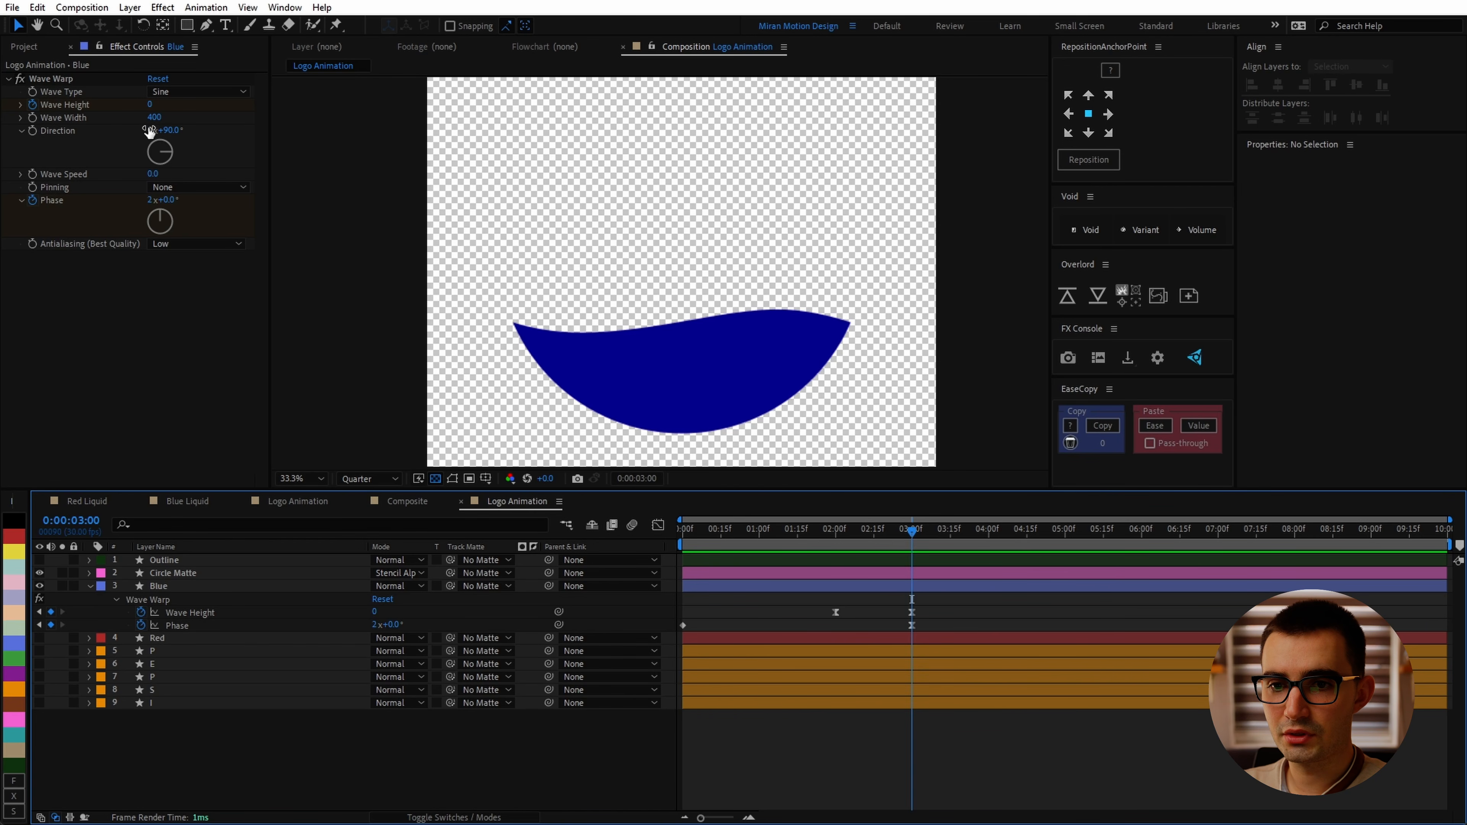
# Step: Set the Blue layer's Wave Warp Direction to -90°
pyautogui.click(169, 131)
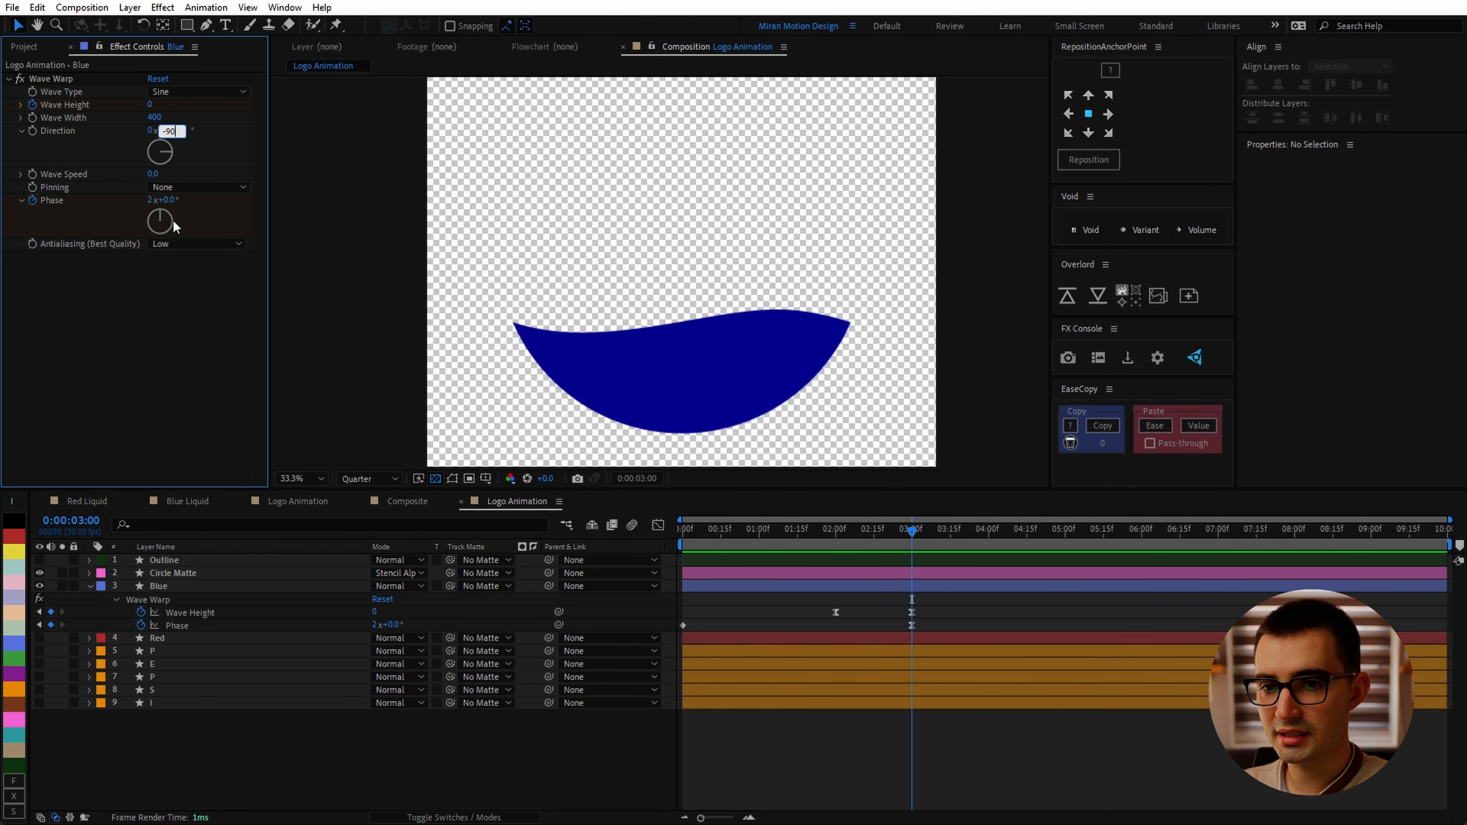
pyautogui.press('Return')
pyautogui.moveTo(684, 533); pyautogui.dragTo(756, 535)
# Step: Set the viewer resolution to Full and Wave Warp's Antialiasing quality to High
pyautogui.click(370, 478)
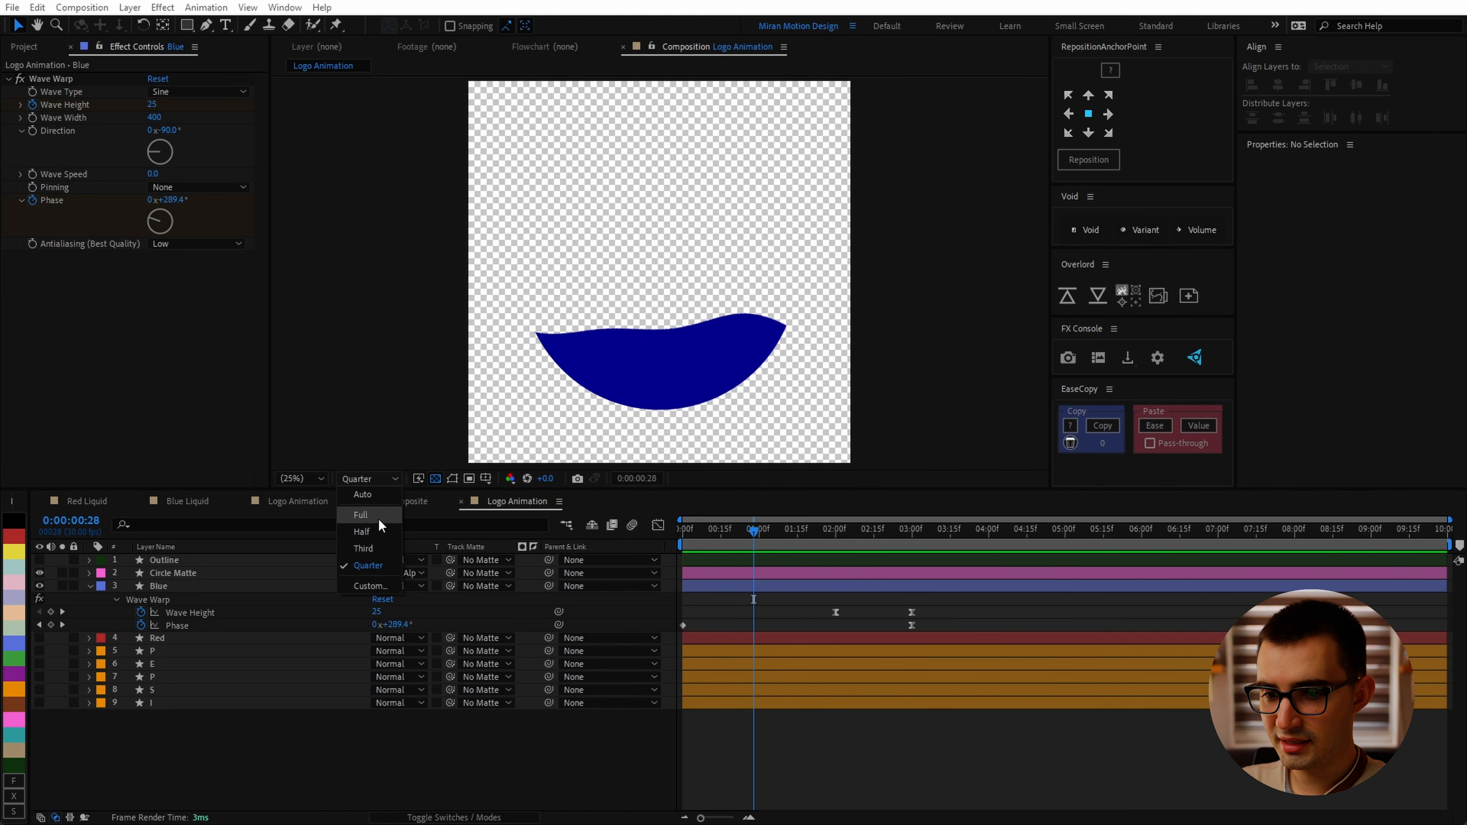
pyautogui.click(381, 523)
pyautogui.scroll(5, 818, 370)
pyautogui.moveTo(564, 263); pyautogui.dragTo(649, 316)
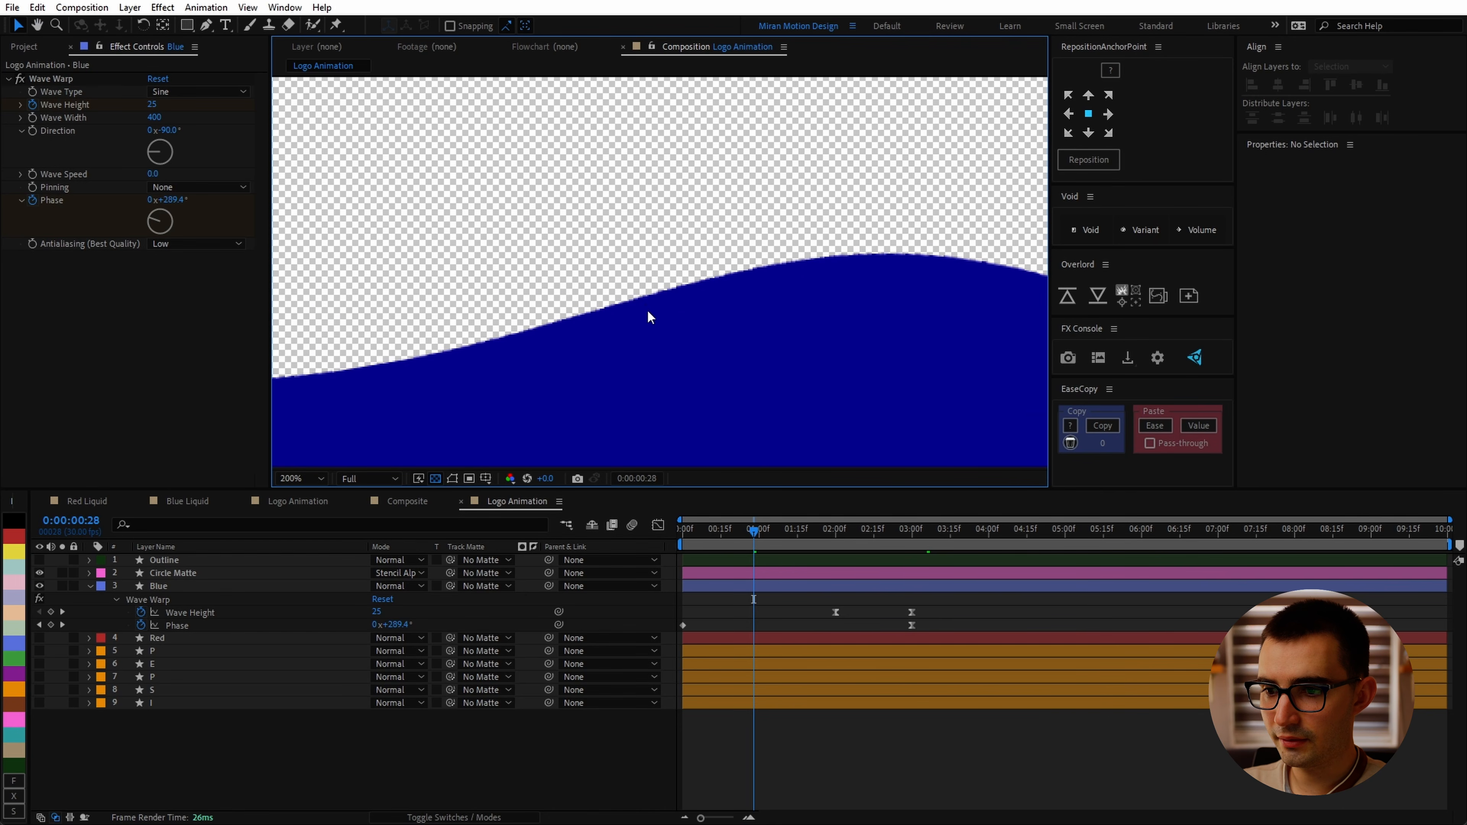
pyautogui.click(167, 243)
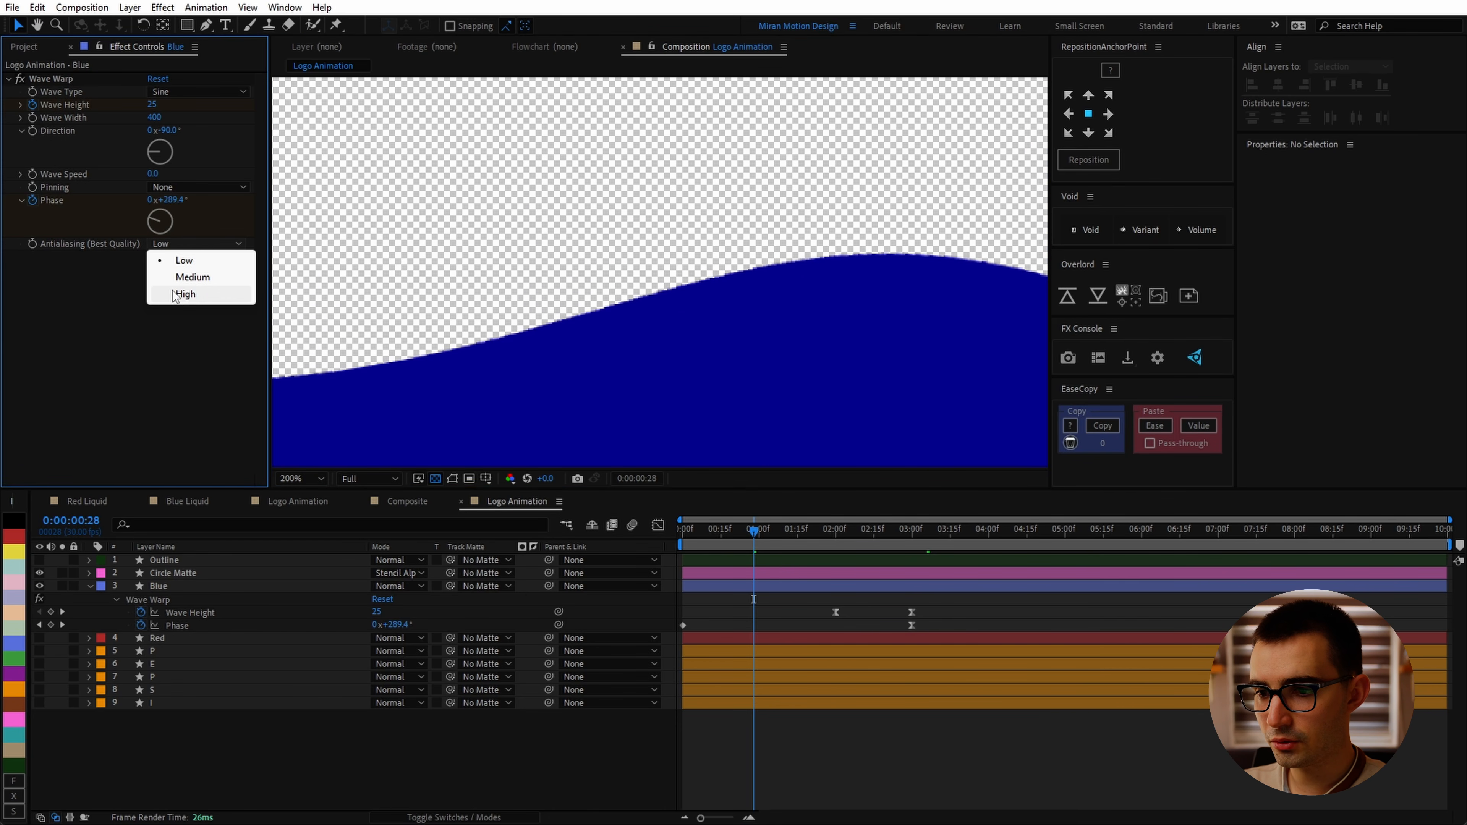
pyautogui.click(176, 294)
# Step: Try the Square, Triangle and Semicircle wave types, then return Wave Type to Sine
pyautogui.scroll(-1, 742, 291)
pyautogui.moveTo(687, 337); pyautogui.dragTo(898, 334)
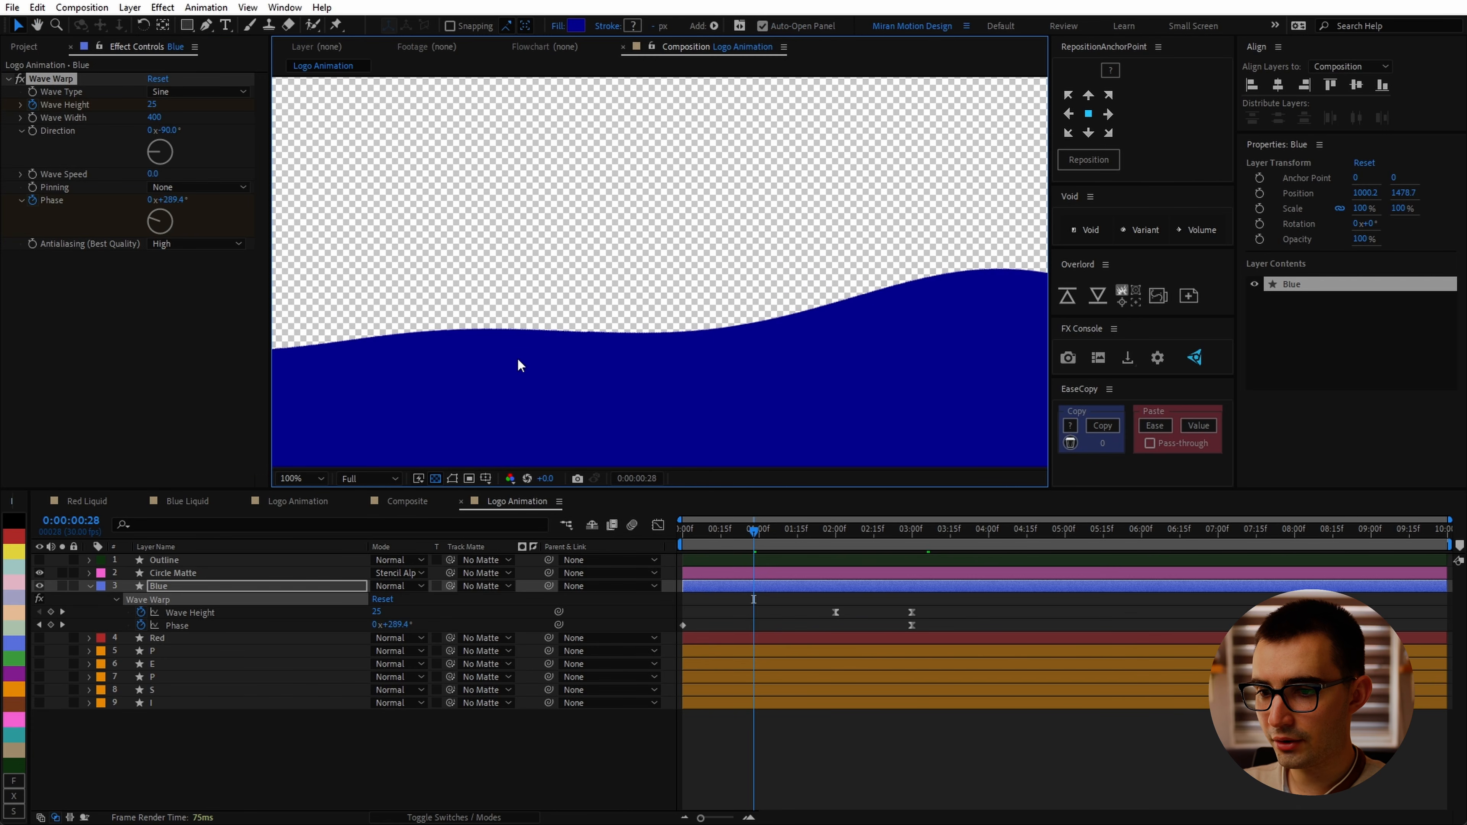
pyautogui.moveTo(407, 344); pyautogui.dragTo(514, 396)
pyautogui.scroll(-1, 753, 371)
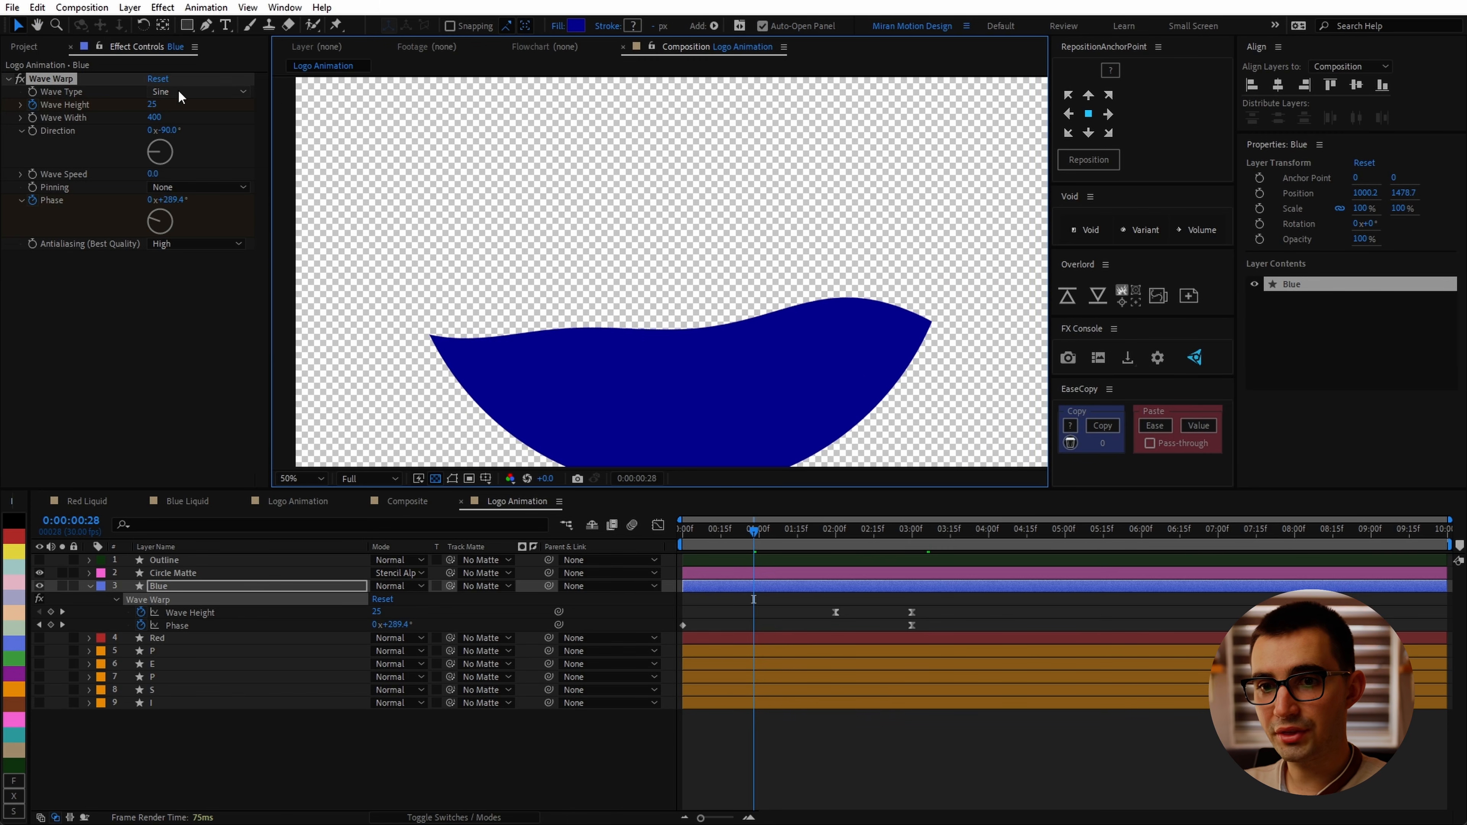
pyautogui.click(180, 96)
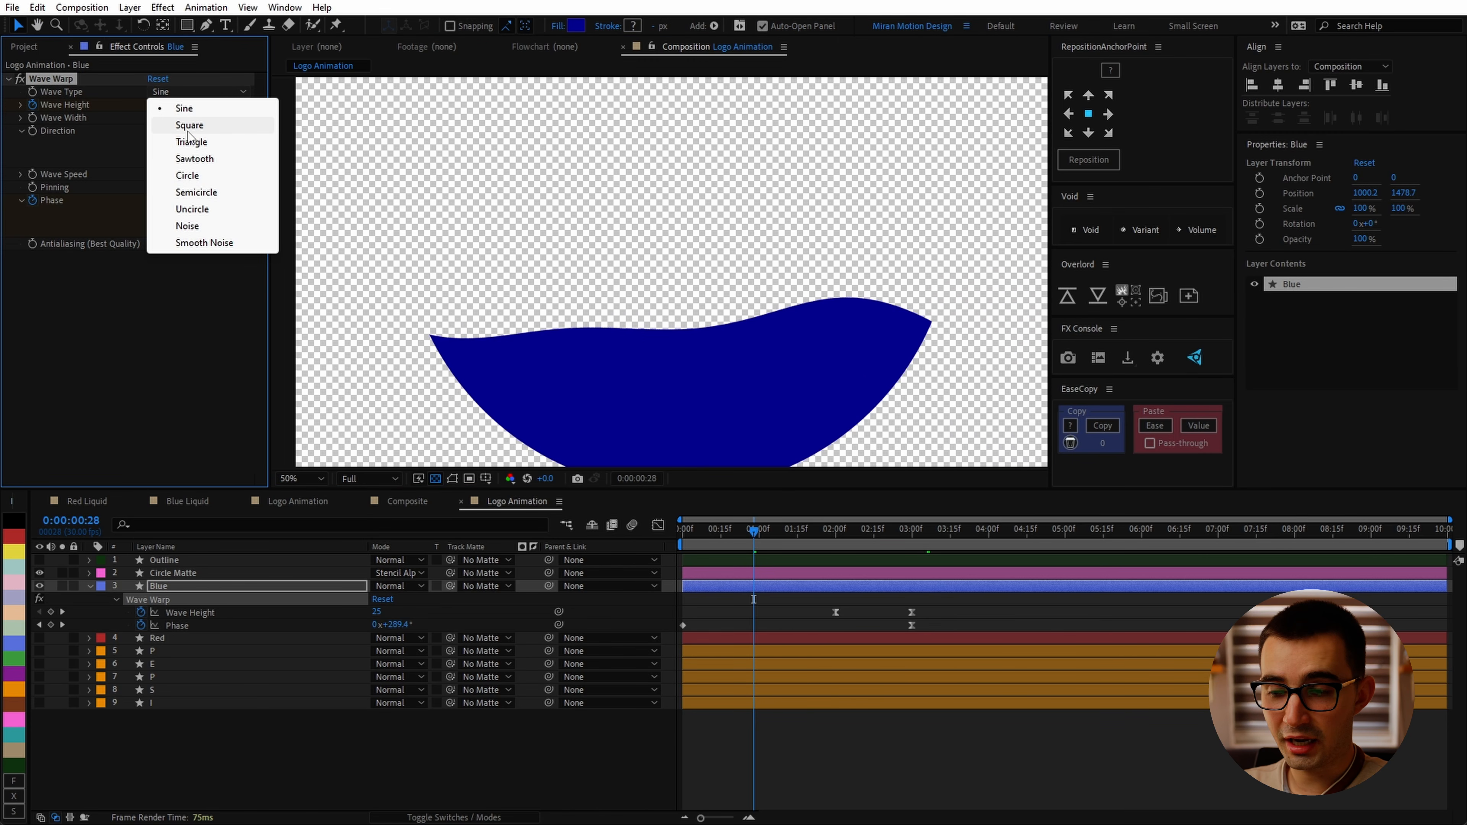
pyautogui.click(189, 125)
pyautogui.click(183, 93)
pyautogui.click(190, 141)
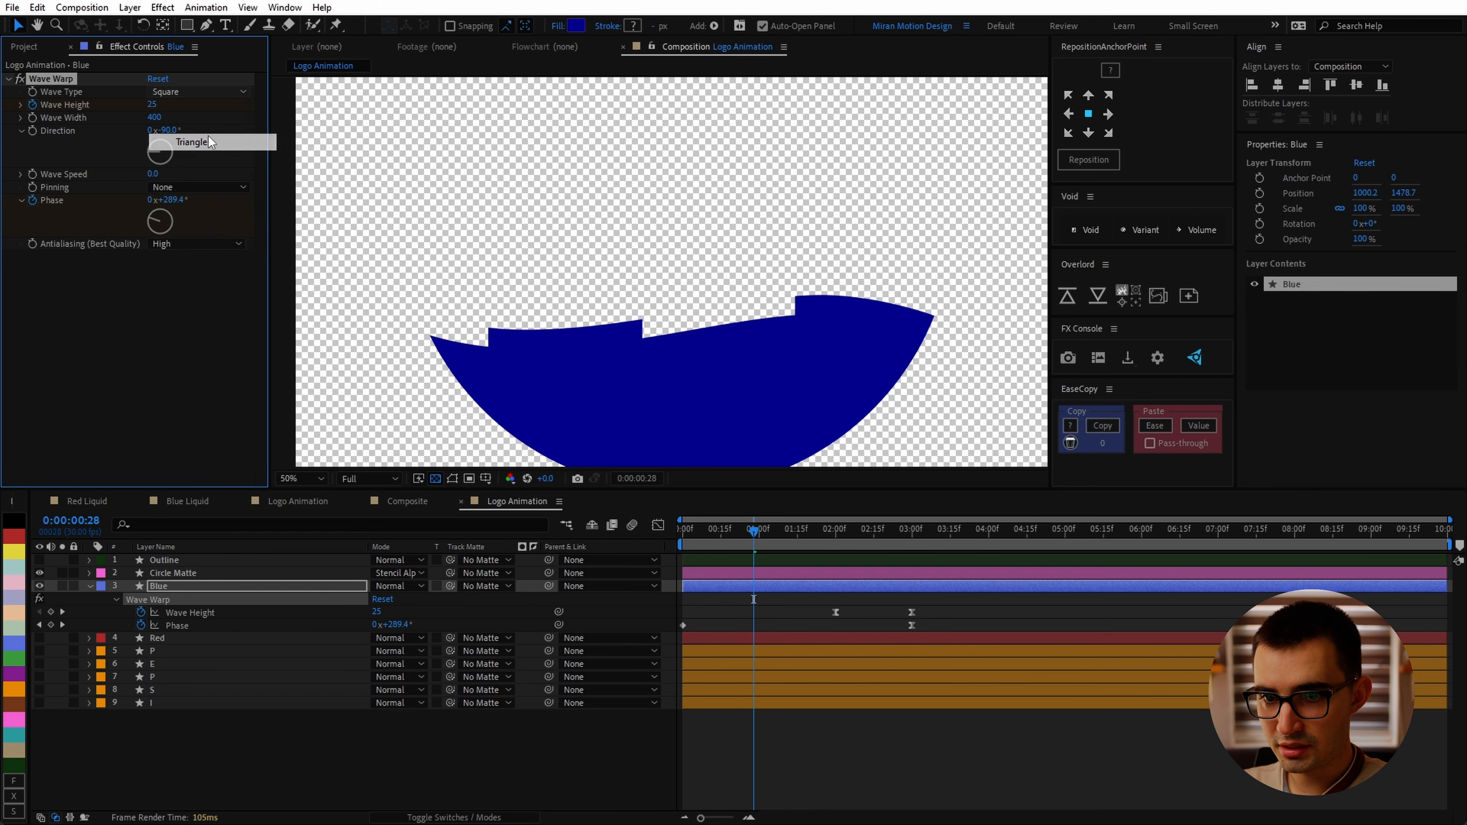
pyautogui.click(185, 93)
pyautogui.click(196, 192)
pyautogui.click(184, 93)
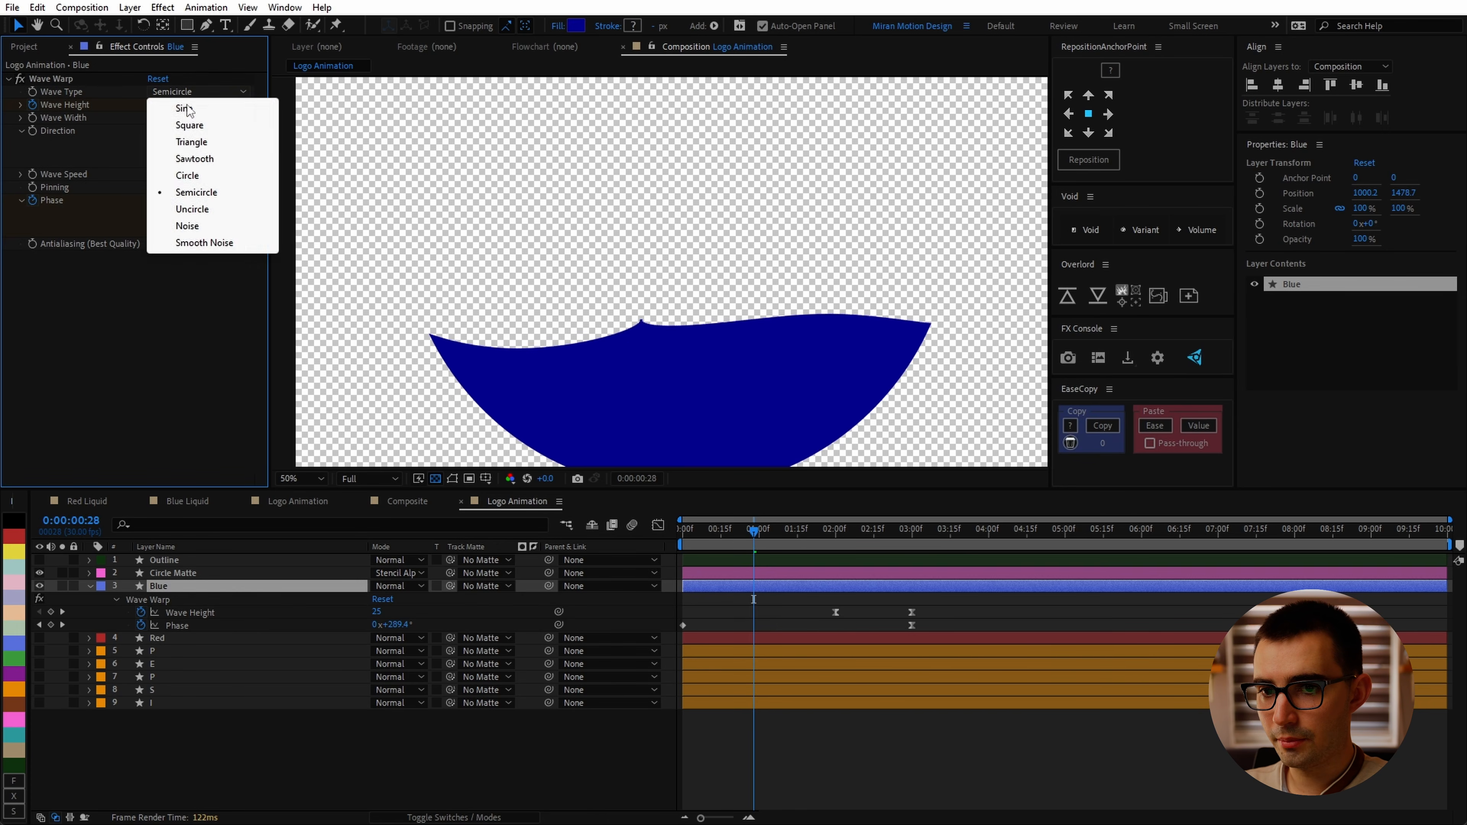
pyautogui.click(183, 109)
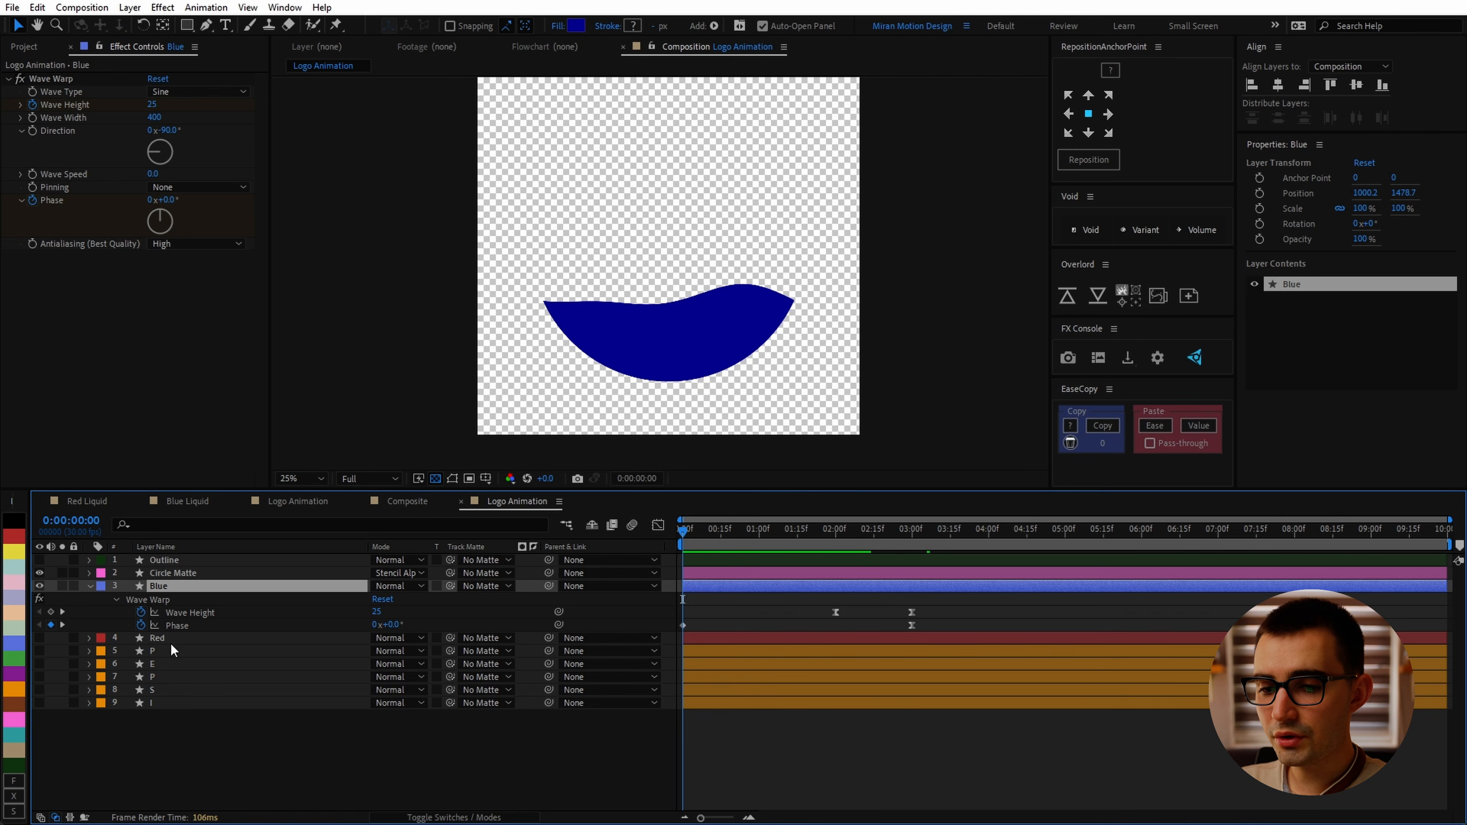
# Step: Show the Red layer and extend its path with the Pen tool so the red shape fills the top of the frame
pyautogui.click(164, 639)
pyautogui.click(40, 638)
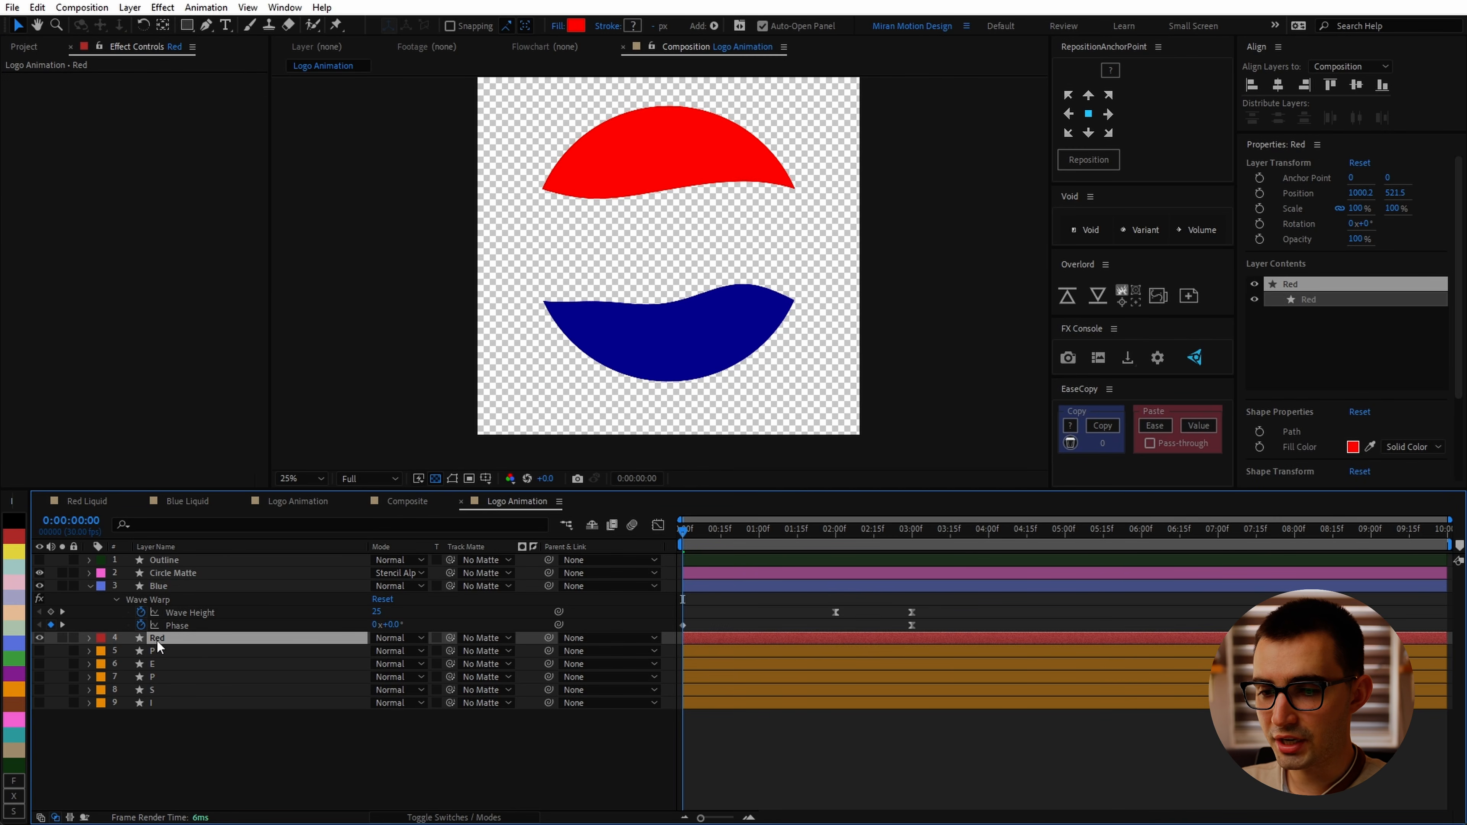
pyautogui.press('g')
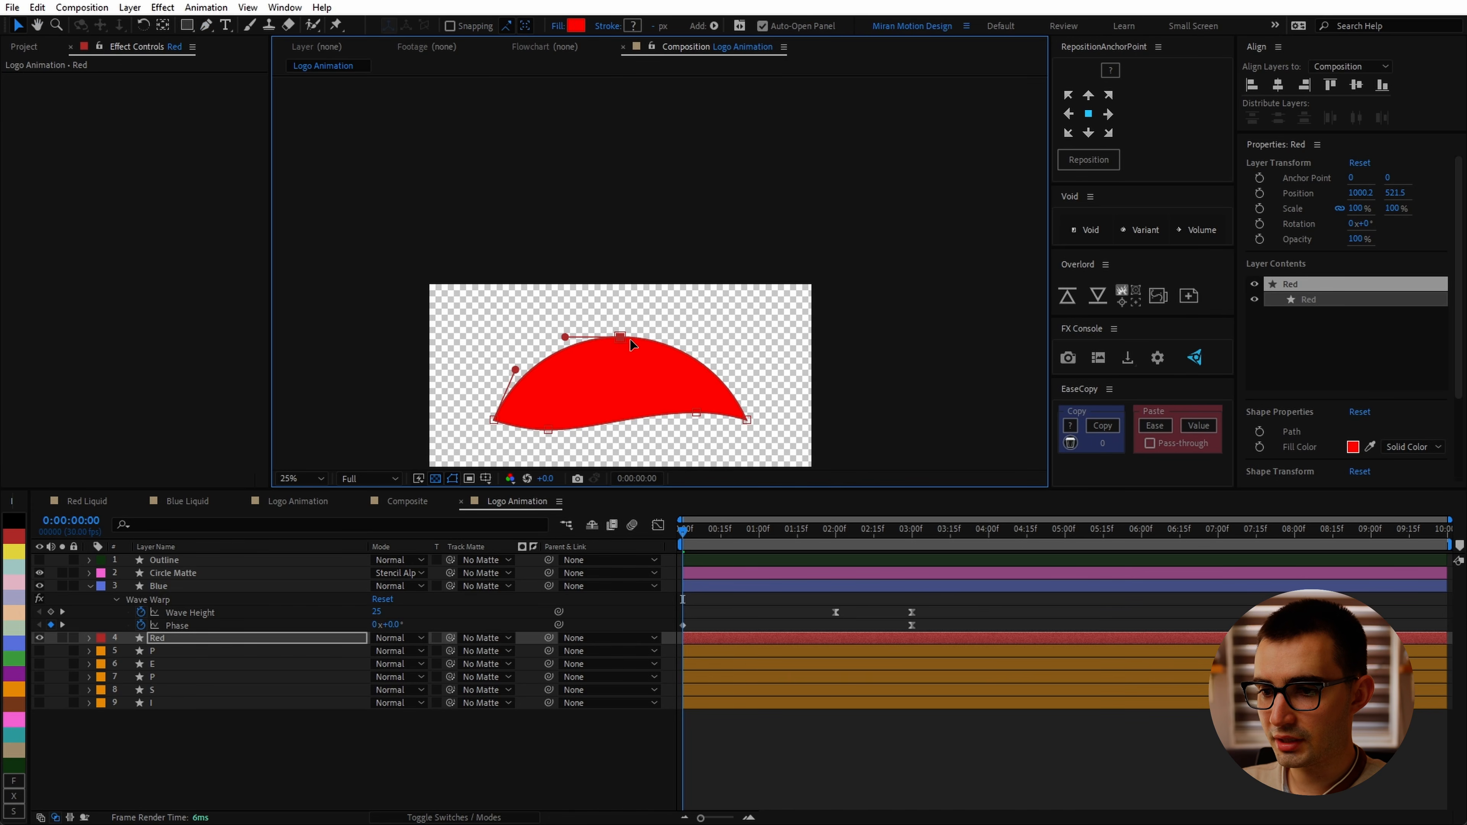
pyautogui.moveTo(658, 338); pyautogui.dragTo(976, 283)
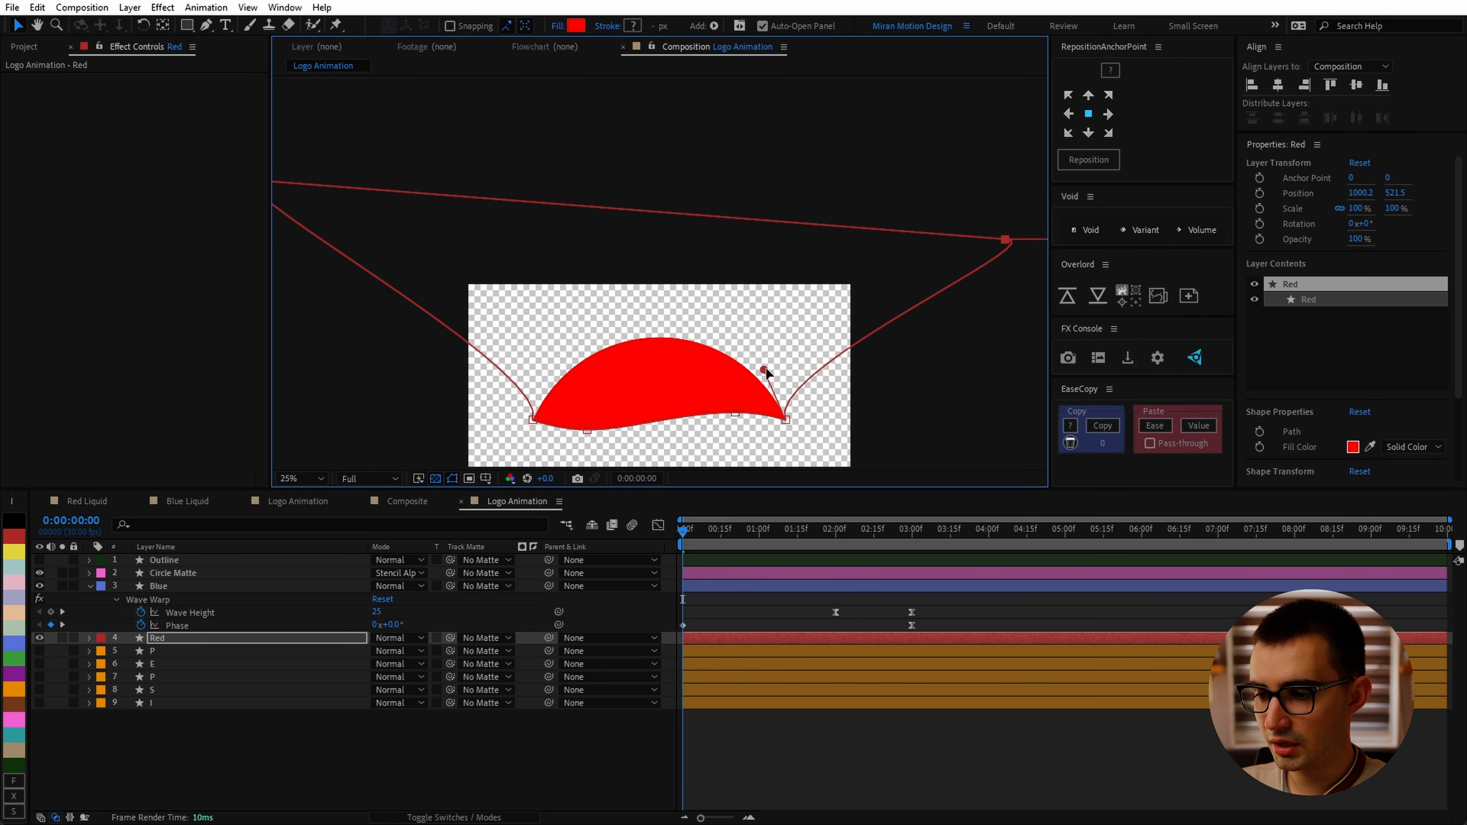
pyautogui.press('g')
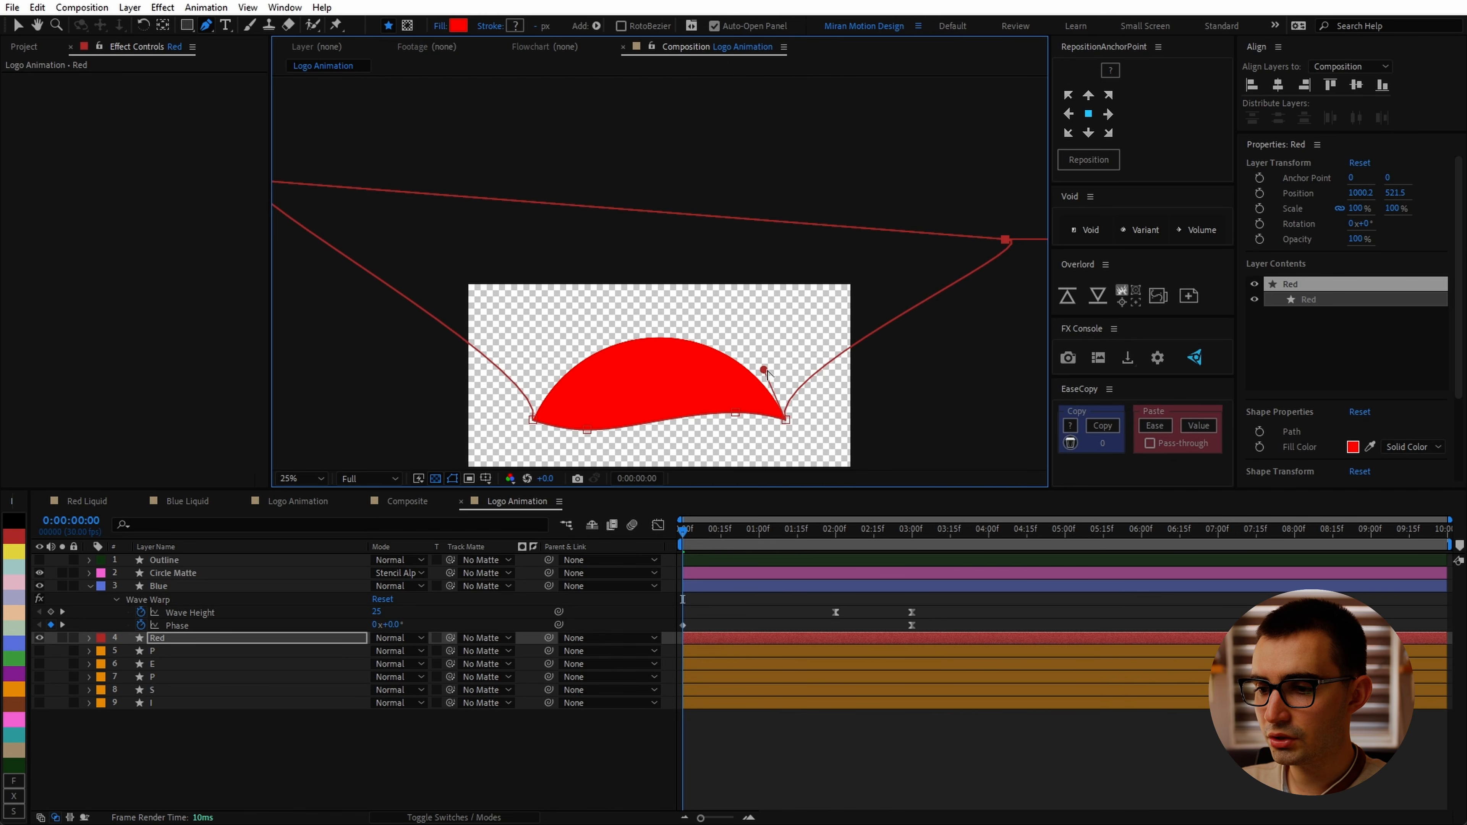
pyautogui.moveTo(765, 371); pyautogui.dragTo(925, 377)
pyautogui.click(533, 312)
pyautogui.moveTo(550, 262); pyautogui.dragTo(344, 225)
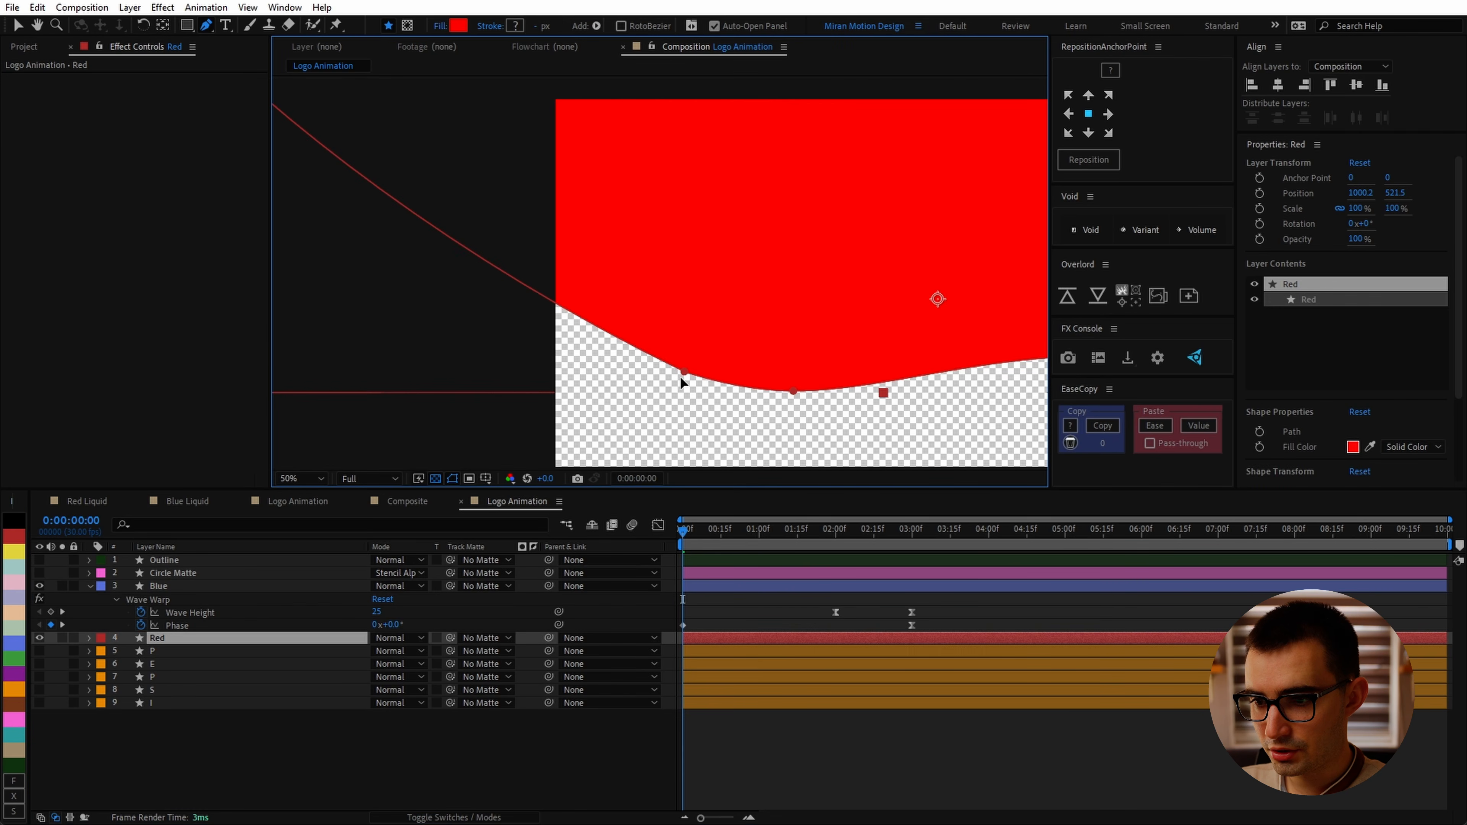
# Step: Copy the Blue layer's Wave Warp effect and paste it onto the Red layer
pyautogui.press('v')
pyautogui.click(684, 373)
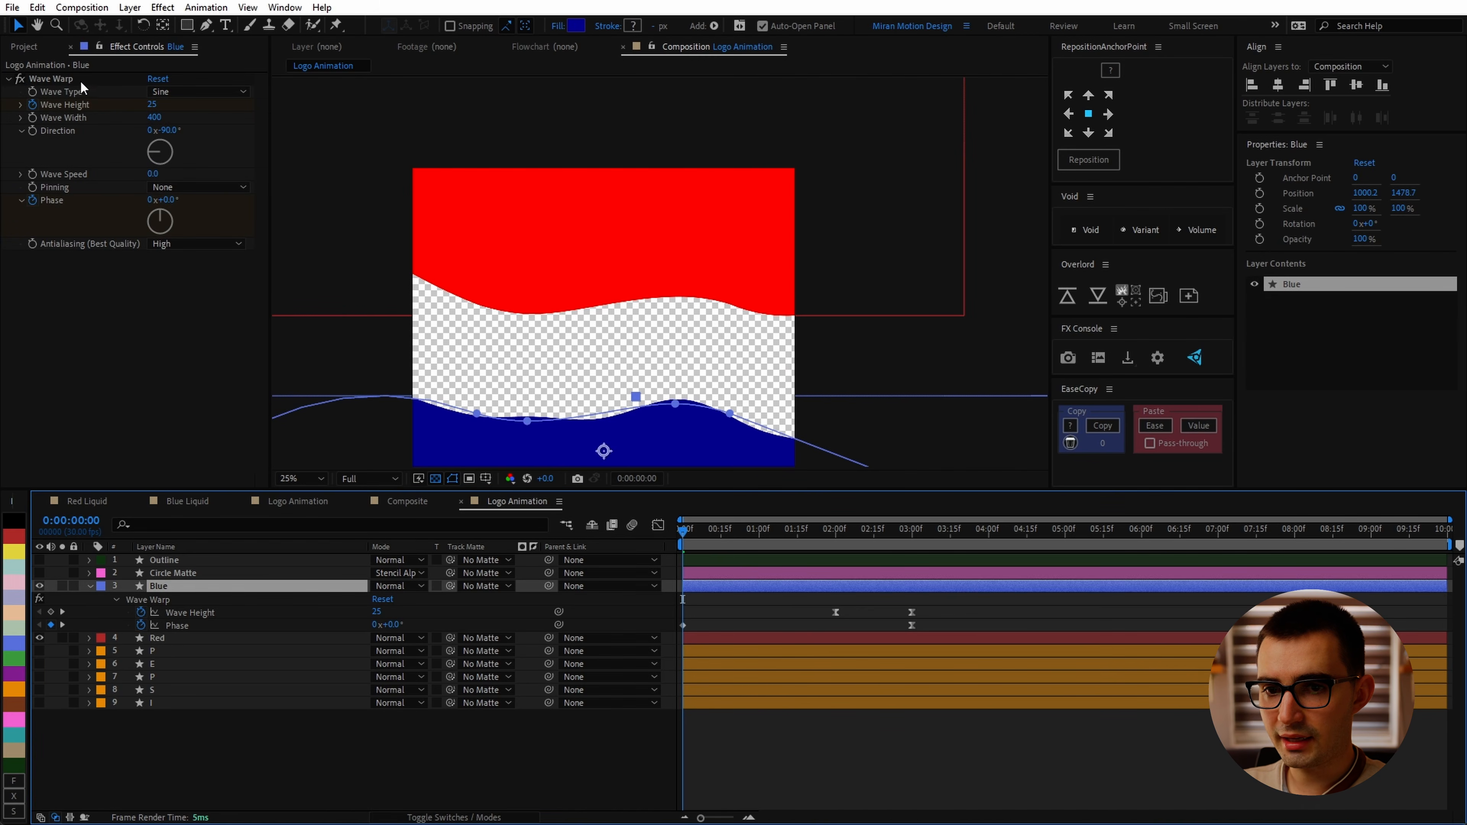
pyautogui.click(68, 81)
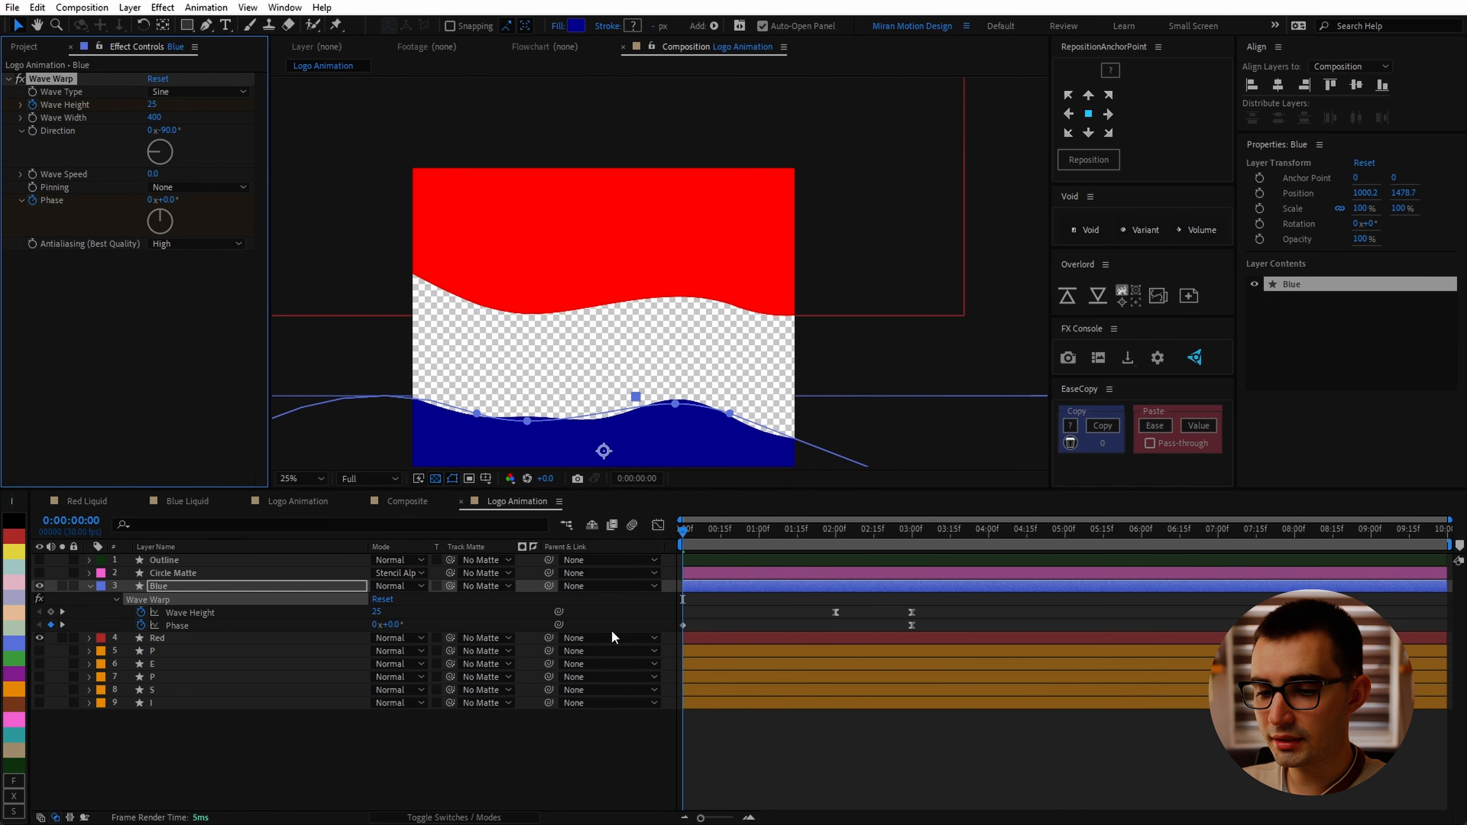
pyautogui.click(668, 637)
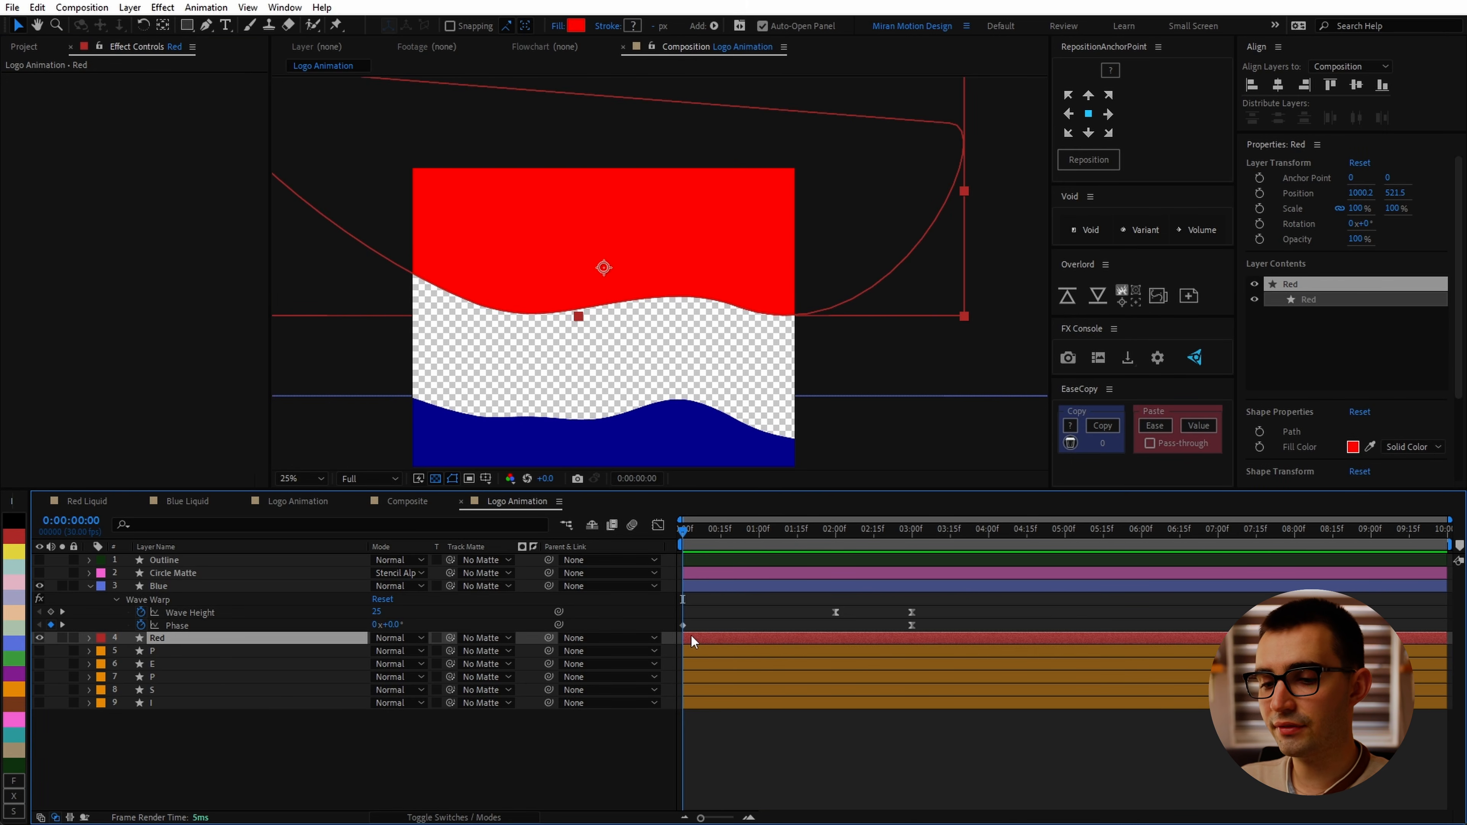
pyautogui.moveTo(889, 537); pyautogui.dragTo(977, 539)
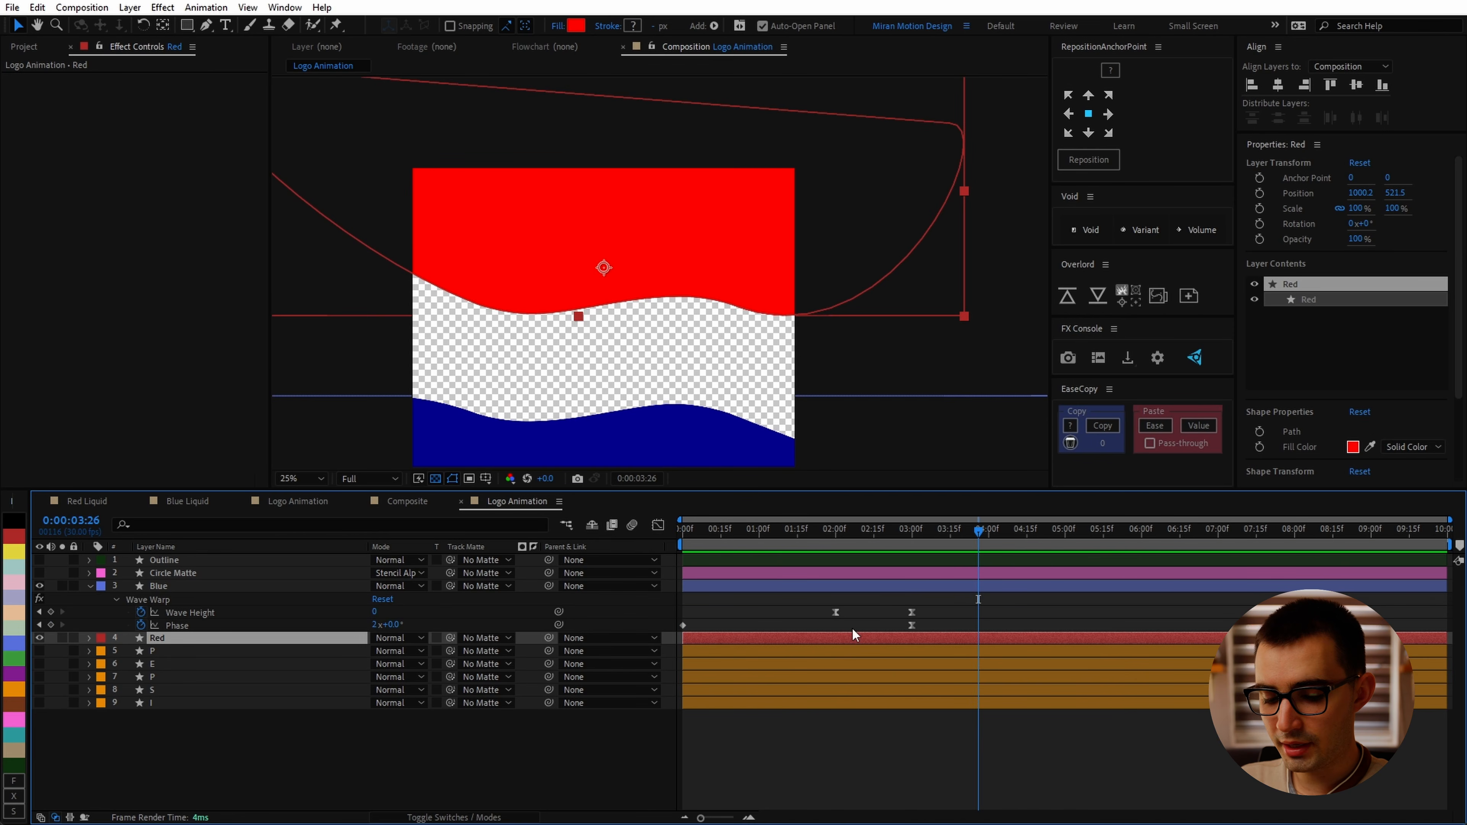
pyautogui.hotkey('ctrl', 'v')
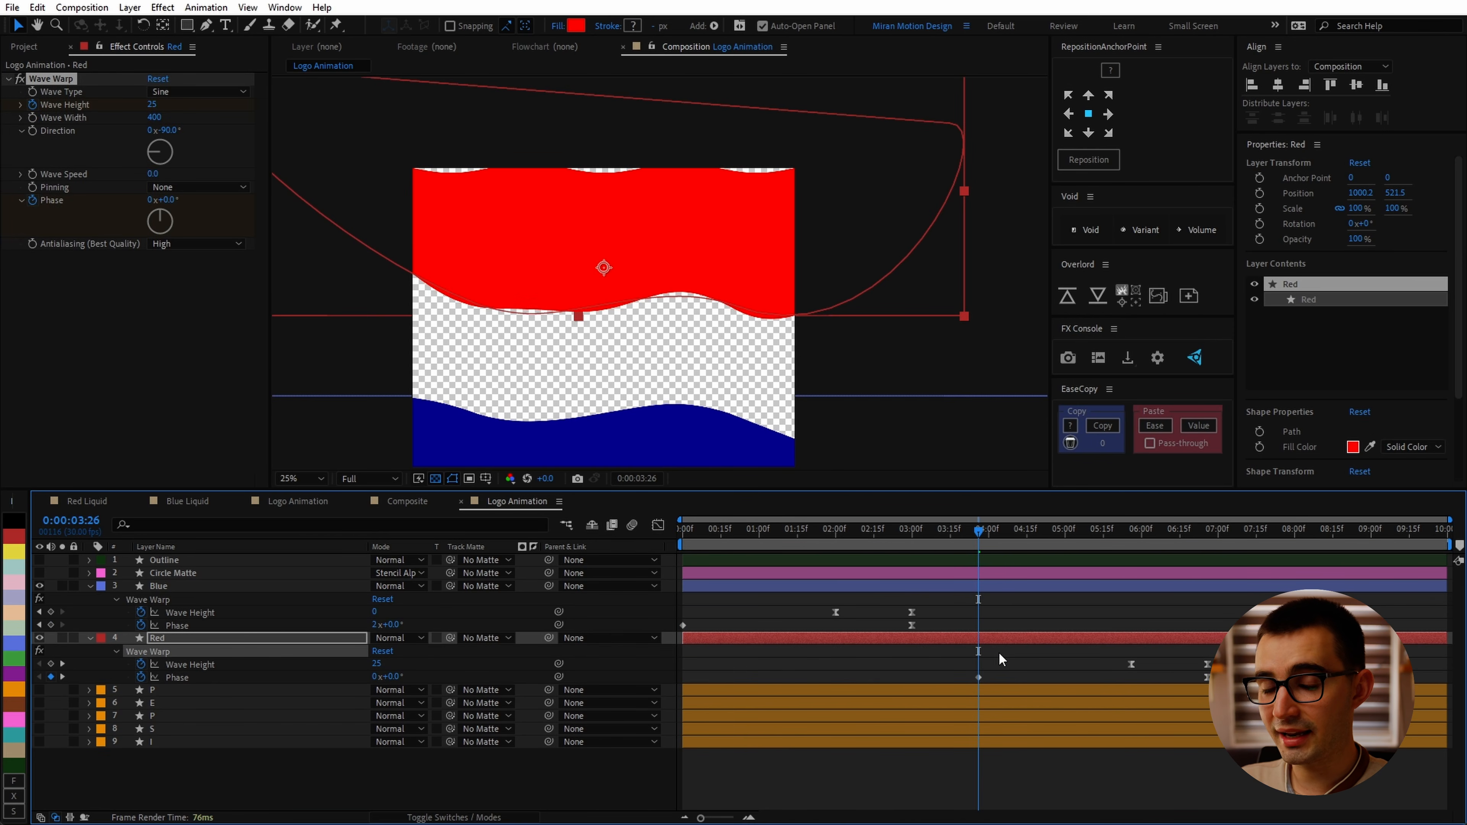
# Step: Move the Red layer's pasted Wave Warp keyframes back so they start at the beginning of the timeline
pyautogui.moveTo(942, 646); pyautogui.dragTo(1219, 700)
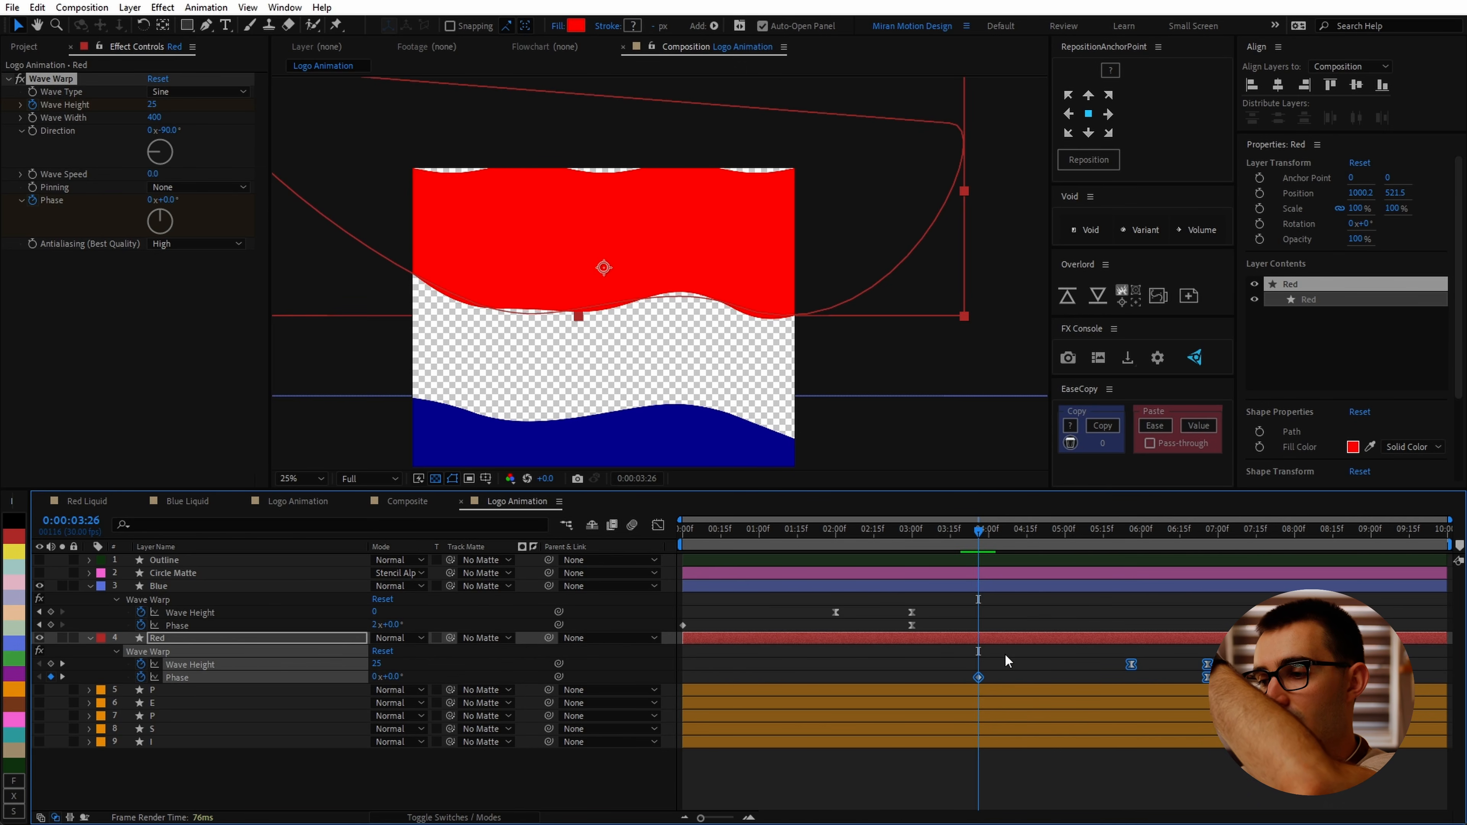
pyautogui.moveTo(978, 678); pyautogui.dragTo(682, 680)
pyautogui.click(748, 669)
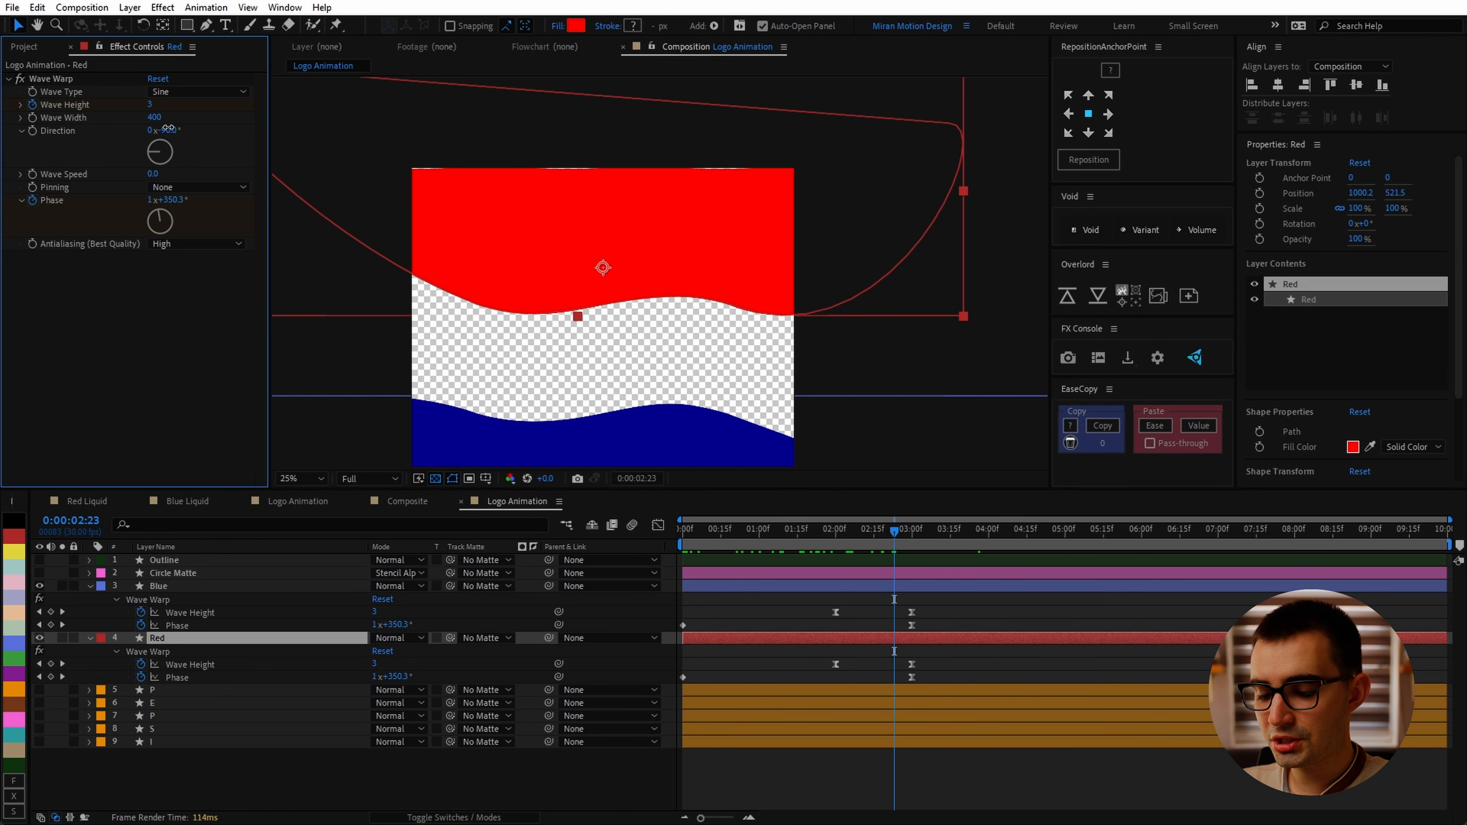
# Step: Set the Red layer's Wave Warp Direction to 90° and preview the animation
pyautogui.click(169, 130)
pyautogui.write('90')
pyautogui.press('Return')
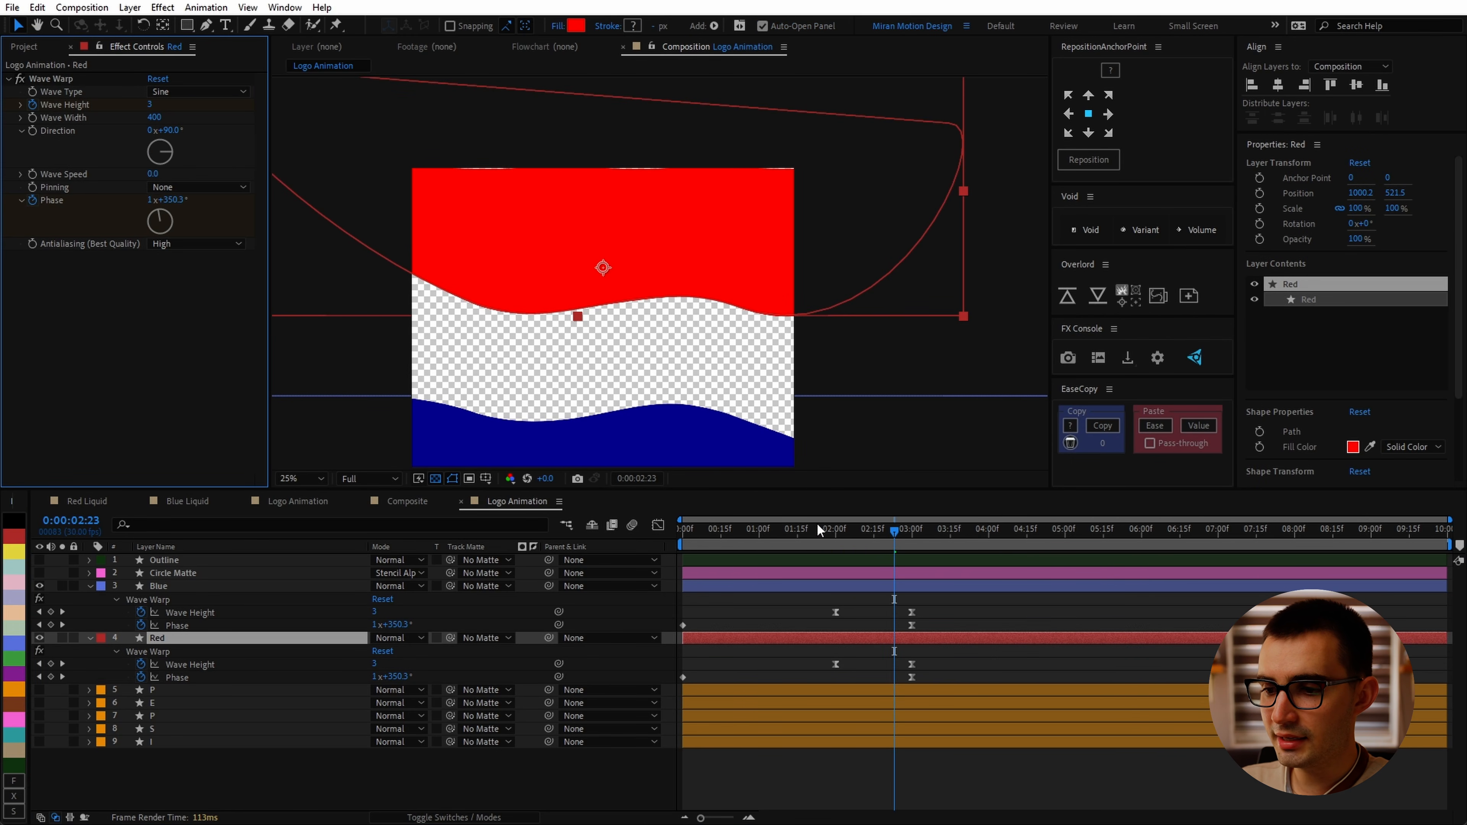
pyautogui.click(738, 529)
pyautogui.press('space')
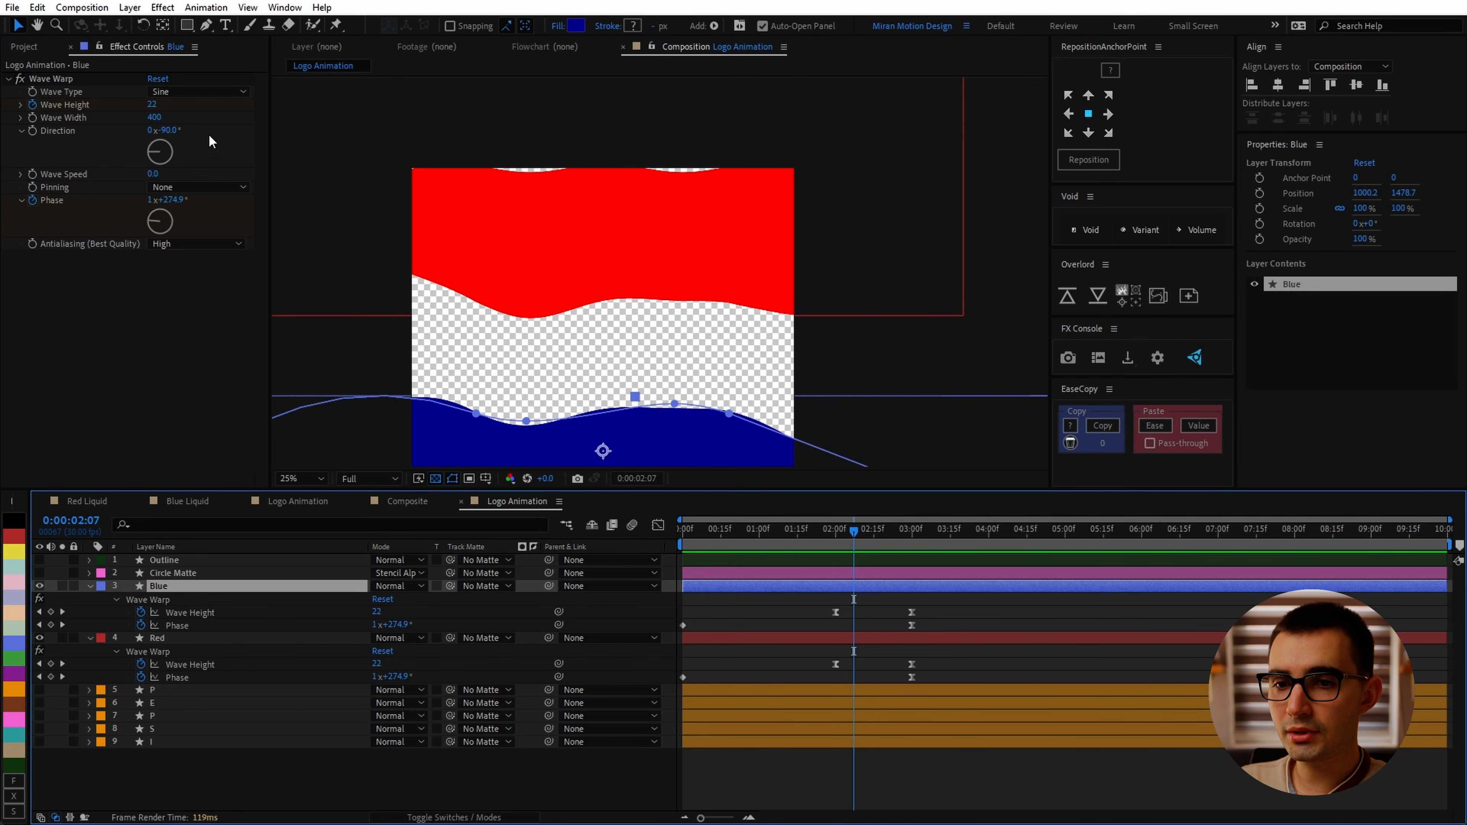
# Step: Precompose the Blue layer into a new composition named Blue Liquid
pyautogui.click(130, 7)
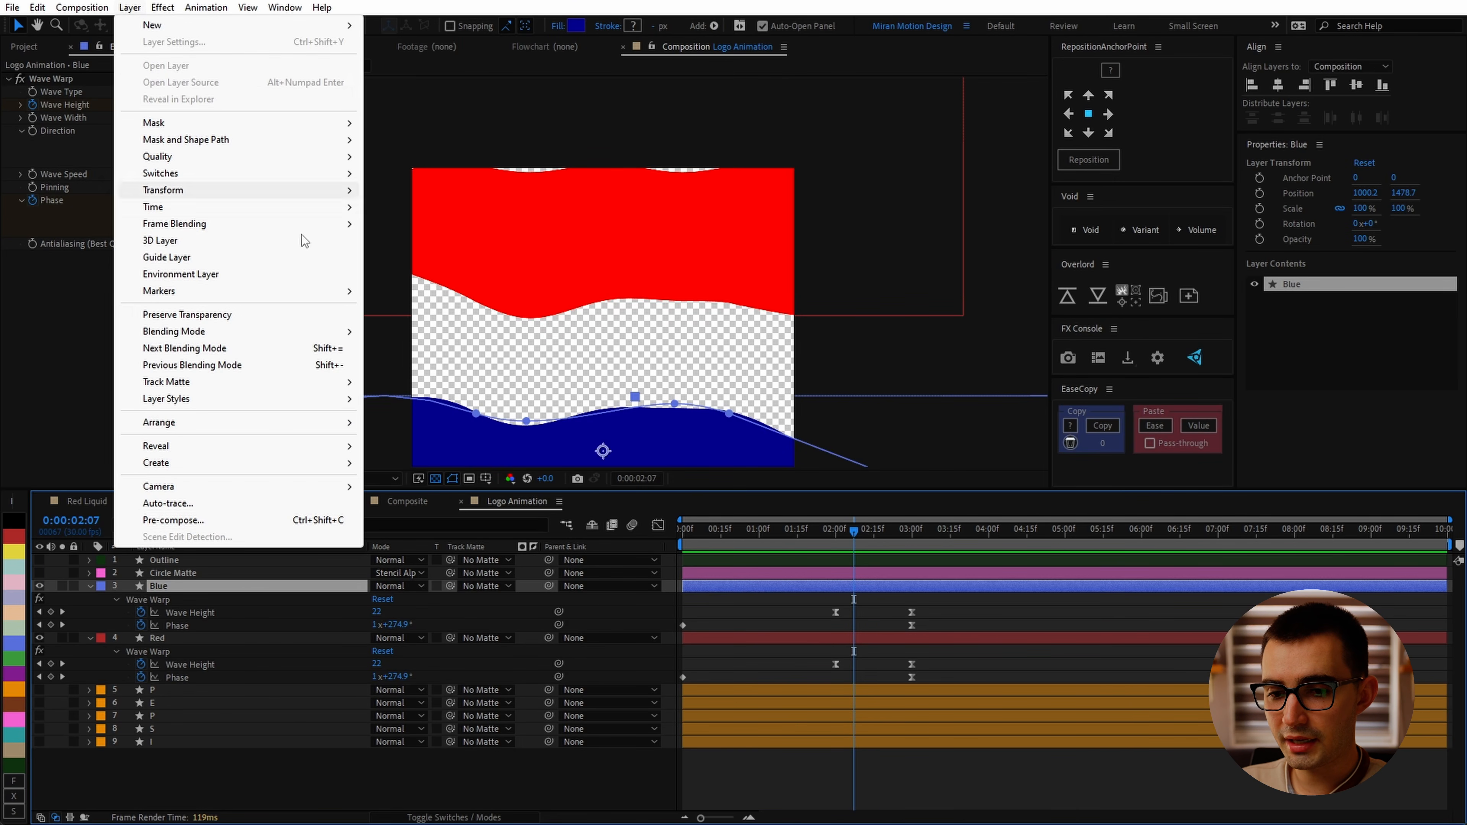
pyautogui.click(312, 522)
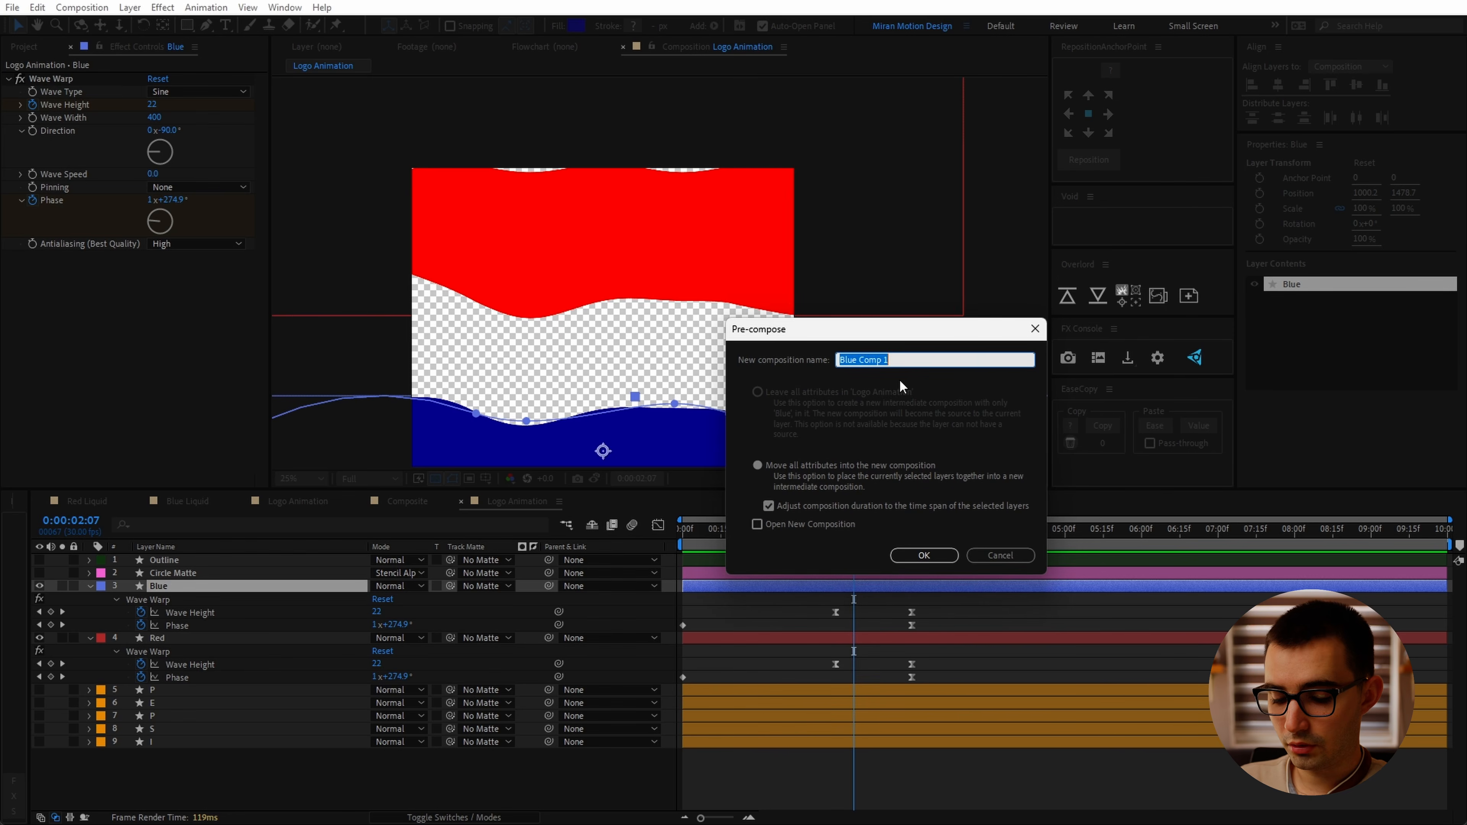
pyautogui.write('Blue Liquid')
pyautogui.press('Return')
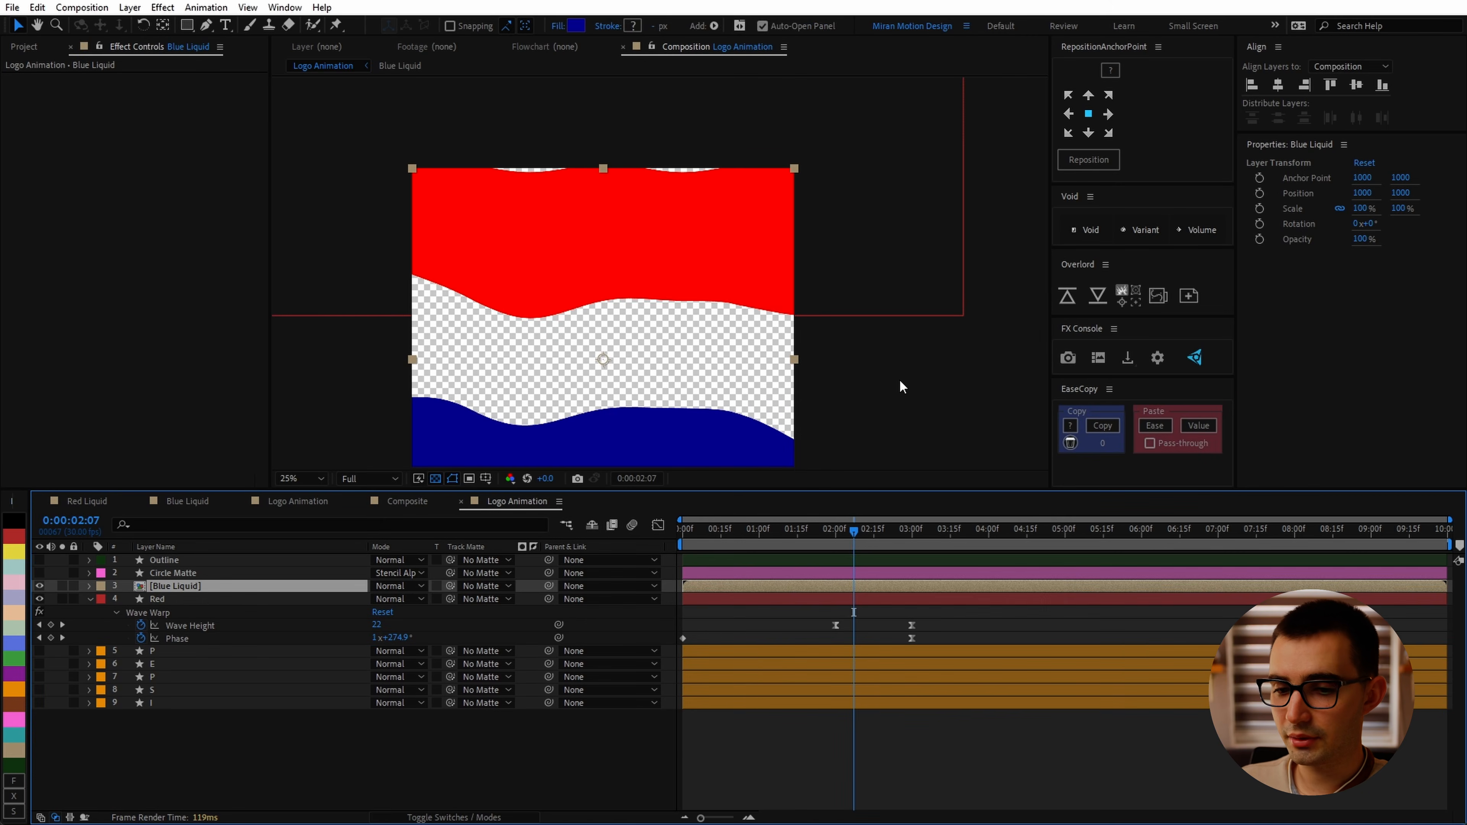
# Step: Precompose the Red layer into a new composition named Red Liquid
pyautogui.click(243, 597)
pyautogui.hotkey('ctrl', 'shift', 'c')
pyautogui.write('Red')
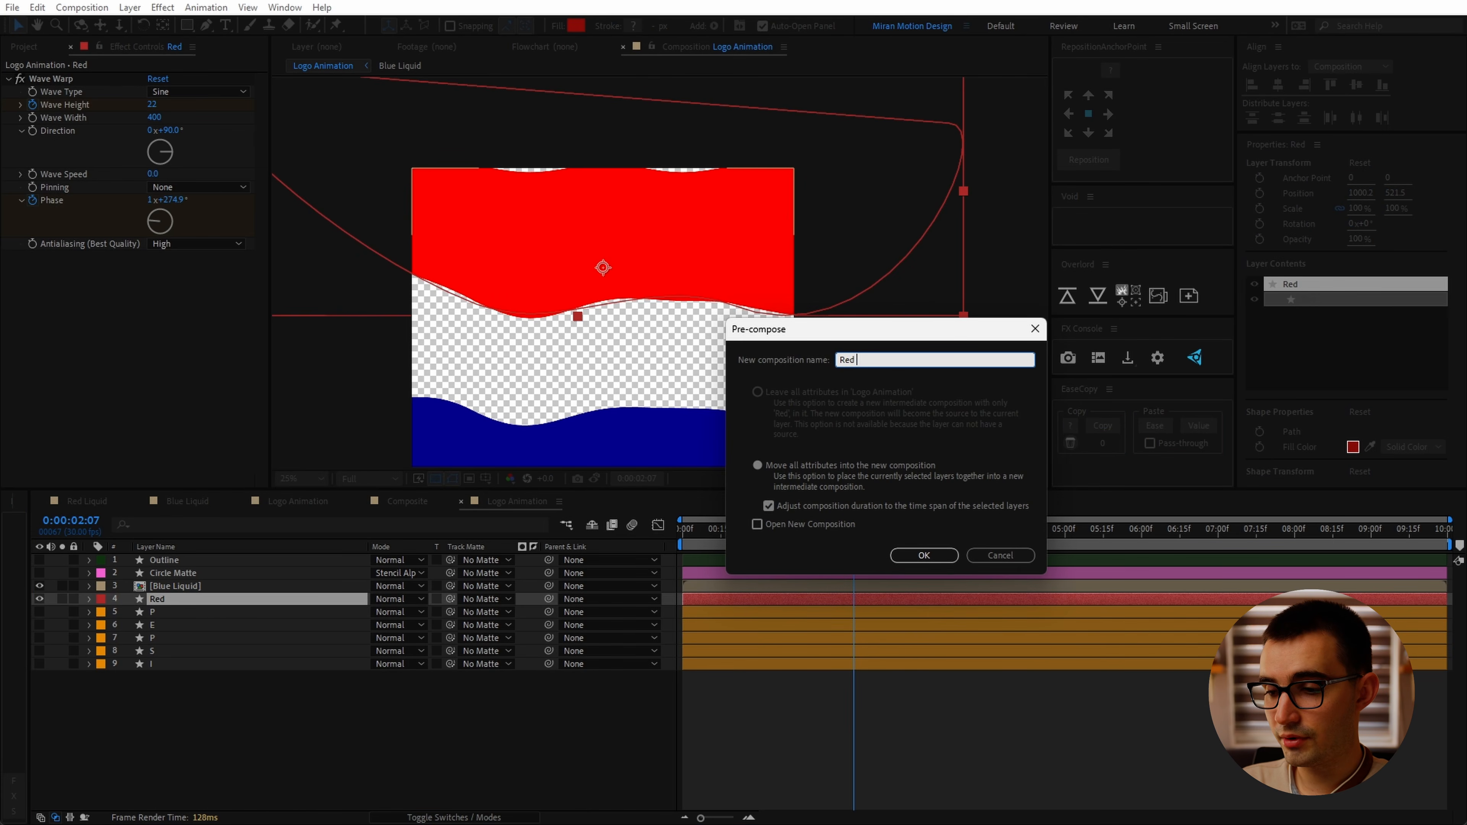
pyautogui.write(' Liquid')
pyautogui.press('Return')
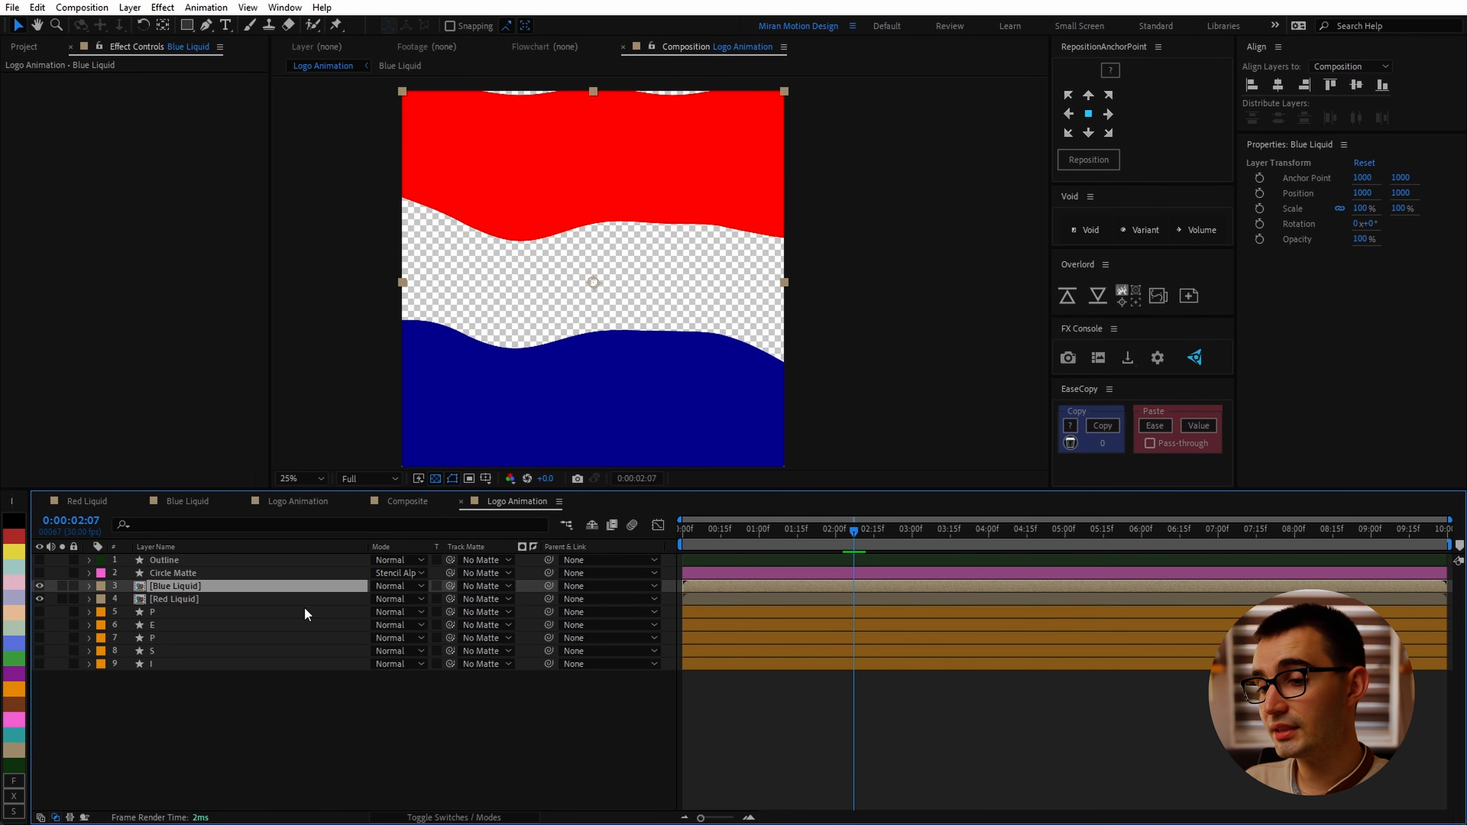
# Step: Duplicate the Blue Liquid layer and rename the copy Blue BG
pyautogui.hotkey('ctrl', 'd')
pyautogui.press('Return')
pyautogui.write('B')
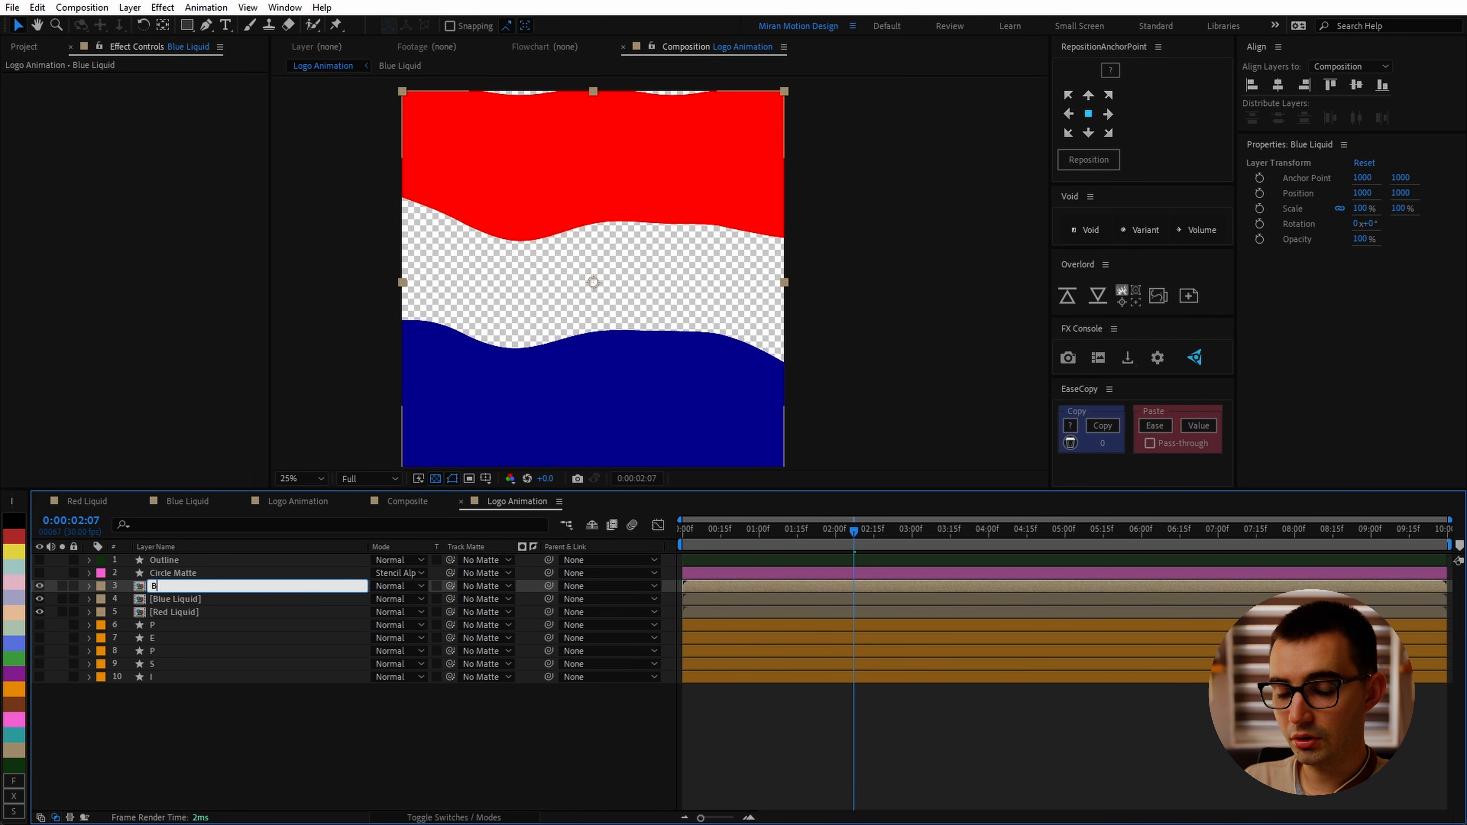
pyautogui.write('lue BG')
pyautogui.press('Return')
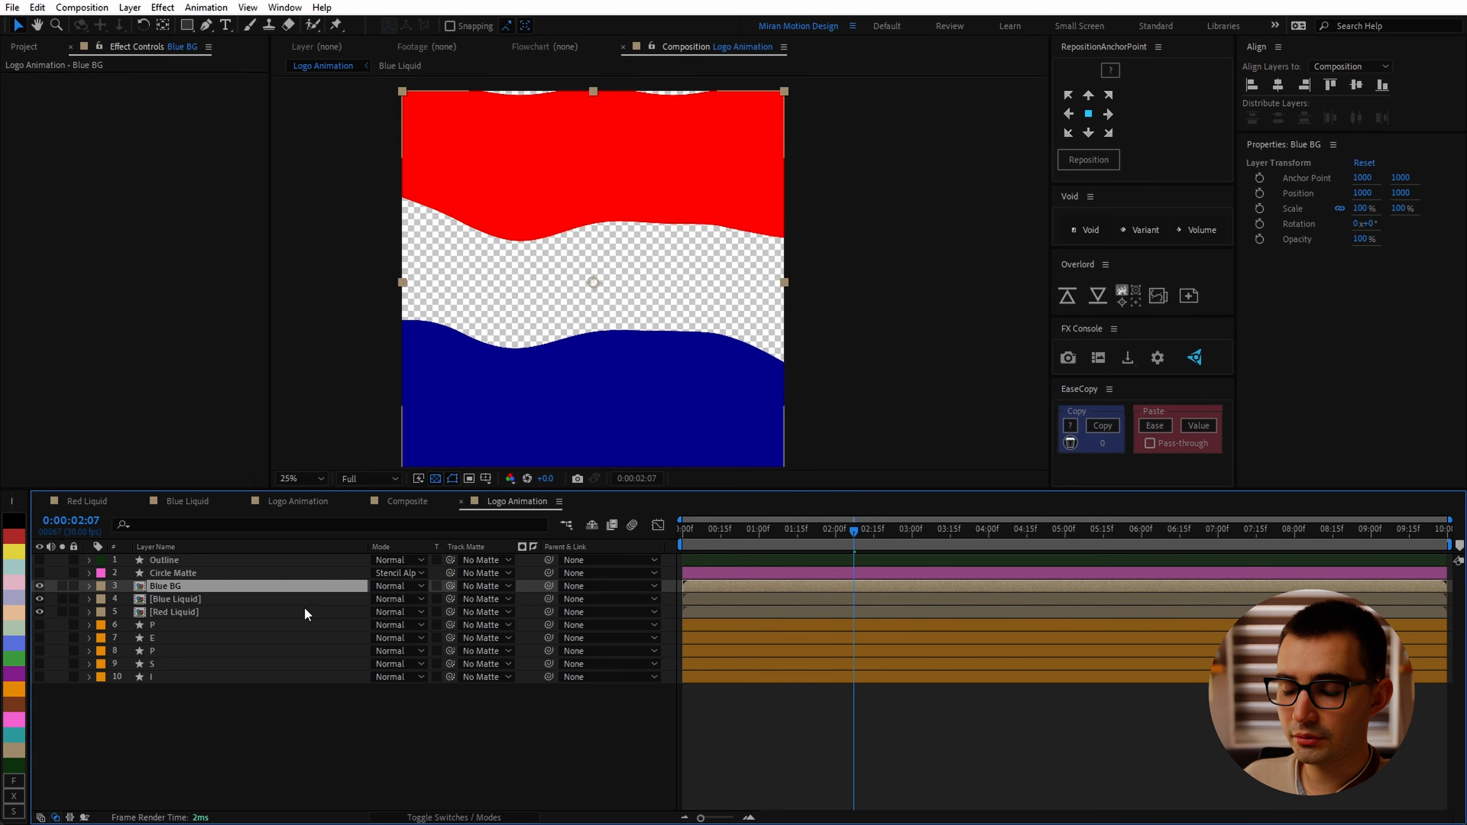
# Step: Move the Blue BG layer below the Blue Liquid layer in the stack
pyautogui.click(206, 572)
pyautogui.moveTo(183, 586); pyautogui.dragTo(194, 611)
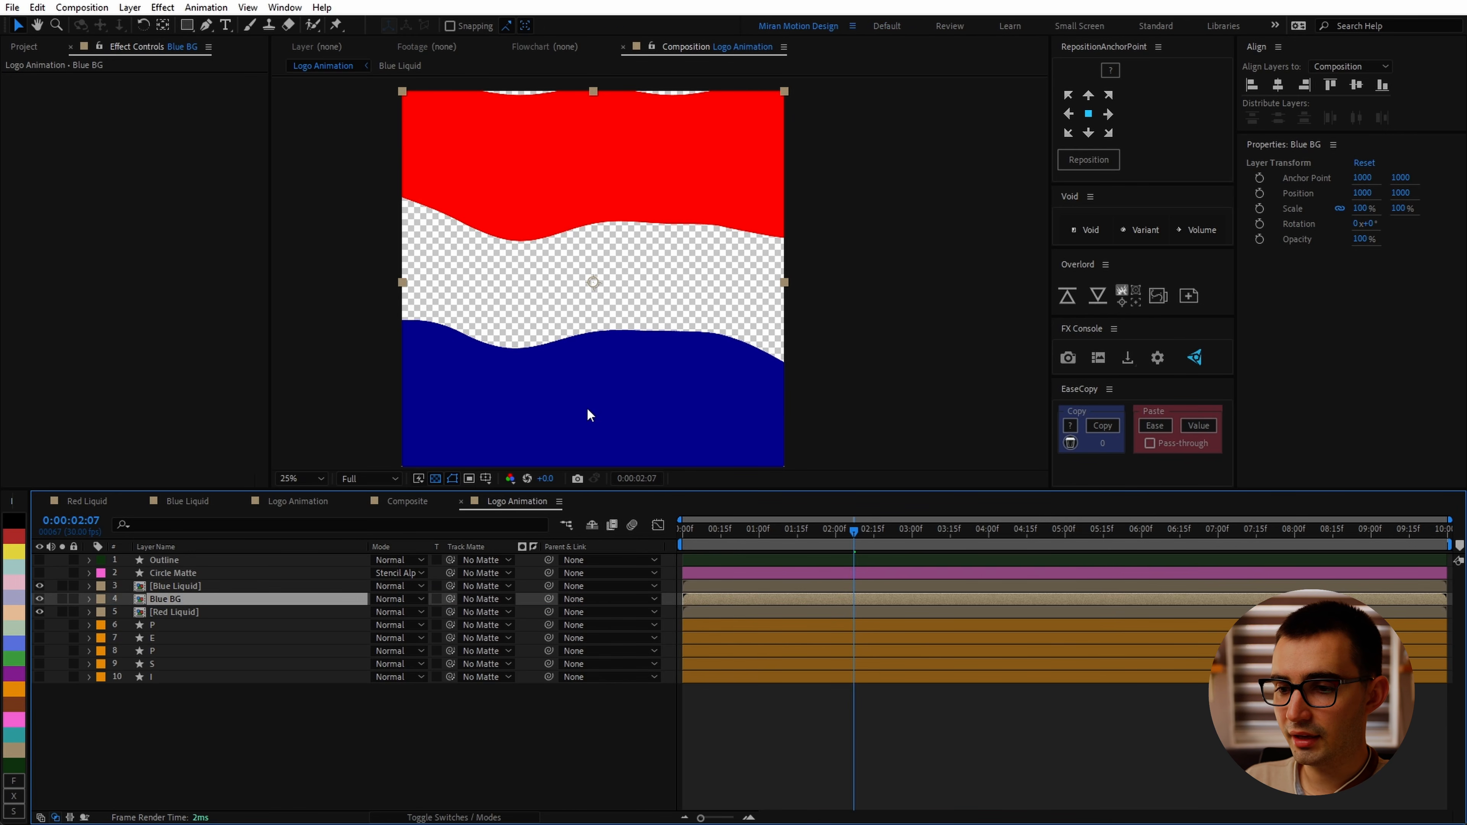
# Step: Shift the Blue BG layer upward and apply a Fill effect with a darker navy blue colour
pyautogui.moveTo(630, 408); pyautogui.dragTo(627, 378)
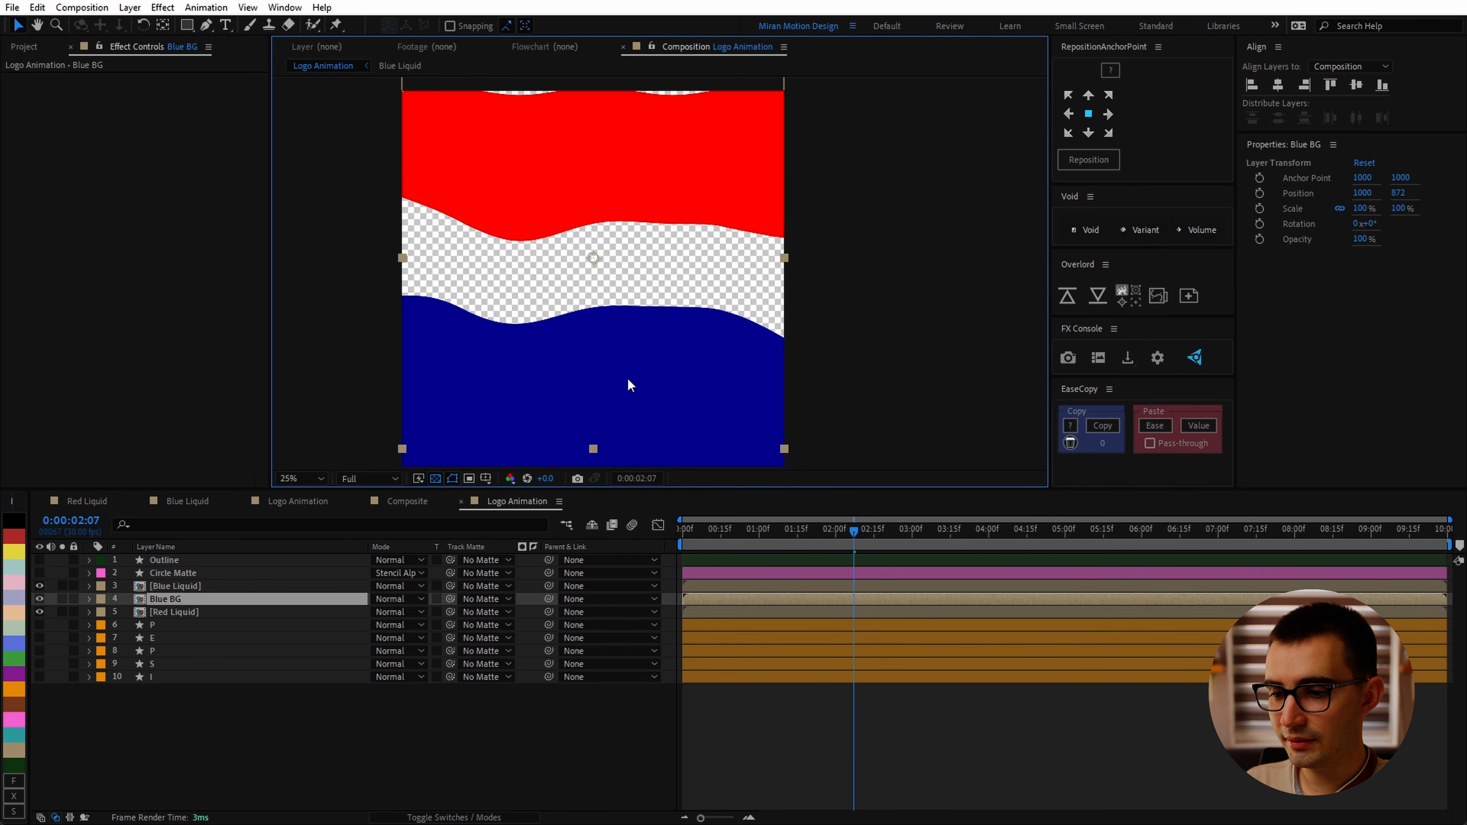
pyautogui.hotkey('ctrl', 'space')
pyautogui.write('fill')
pyautogui.press('Return')
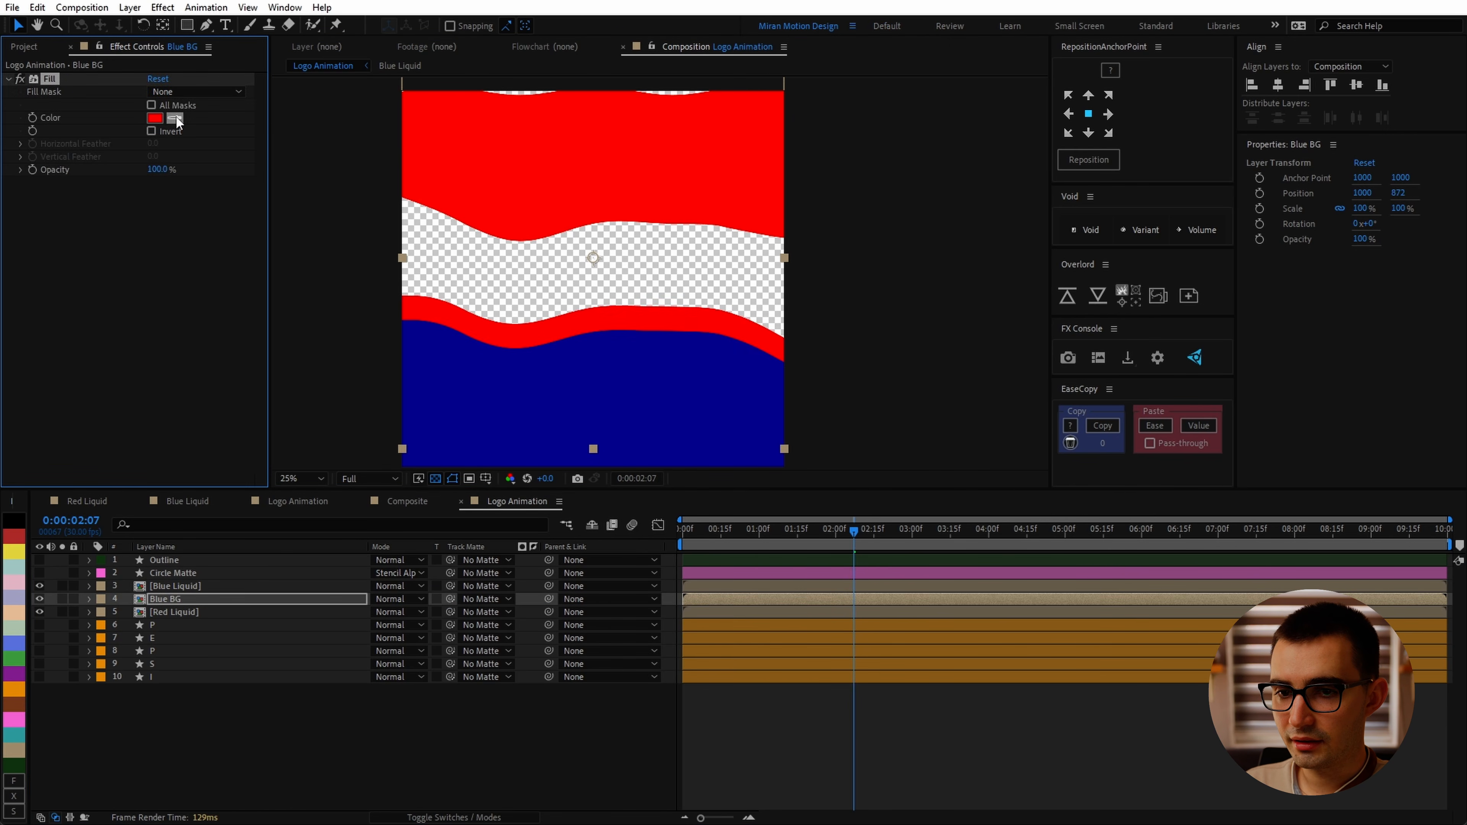
pyautogui.click(604, 398)
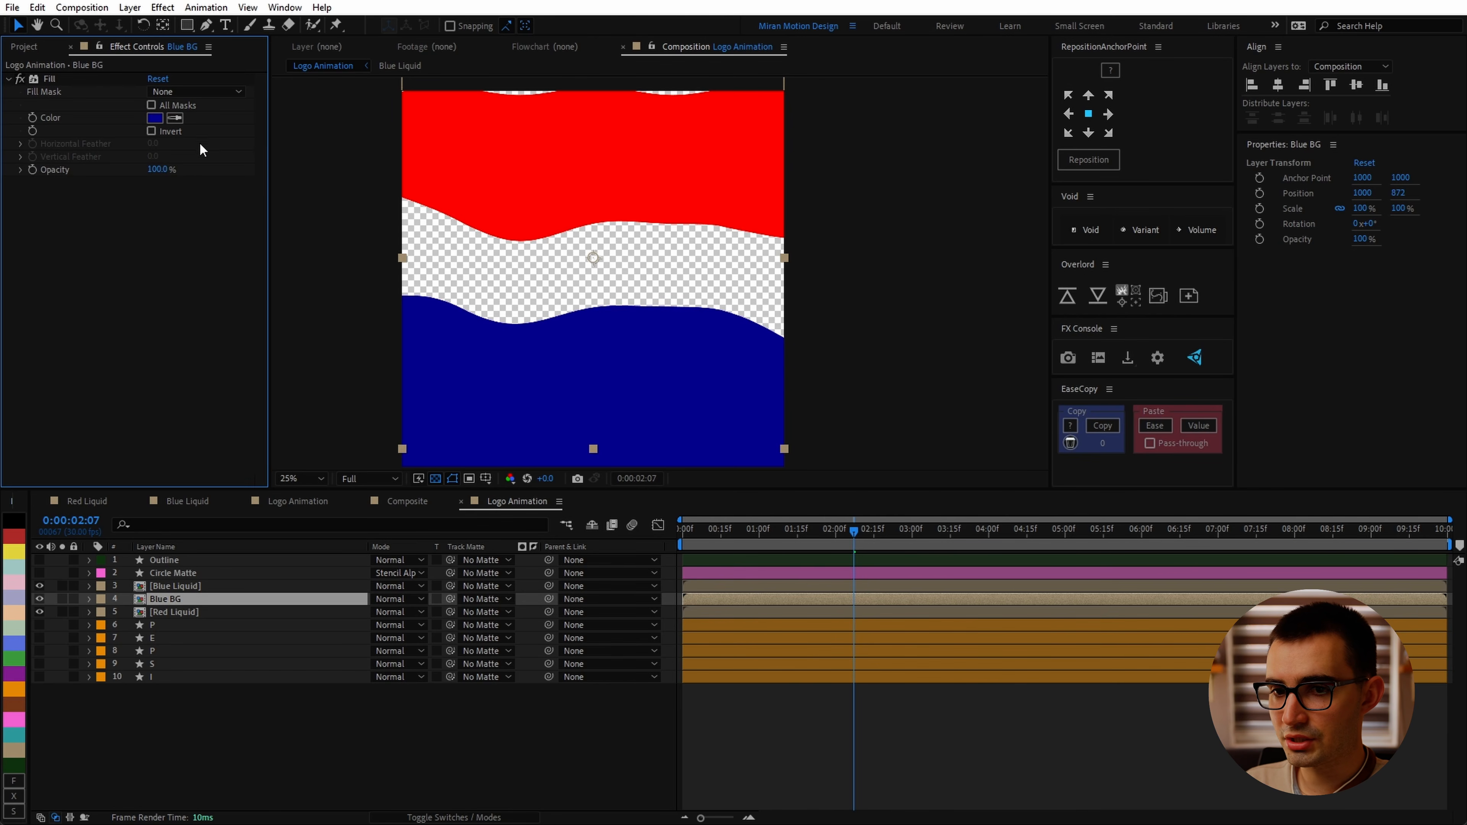
pyautogui.click(155, 119)
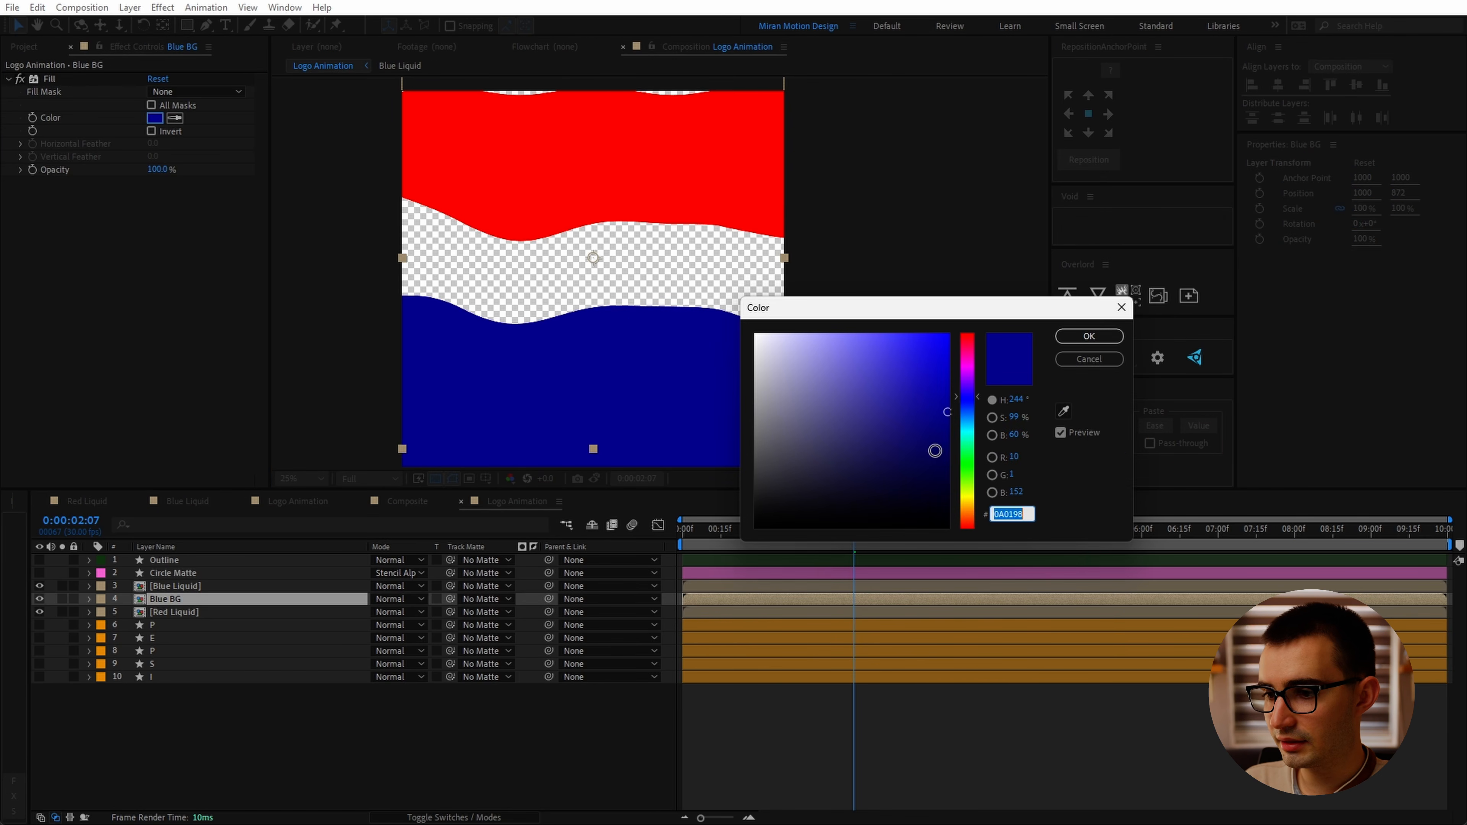
pyautogui.moveTo(935, 452); pyautogui.dragTo(953, 458)
pyautogui.click(1104, 336)
# Step: Offset the Blue BG layer to start about 10 frames earlier in the timeline
pyautogui.click(292, 596)
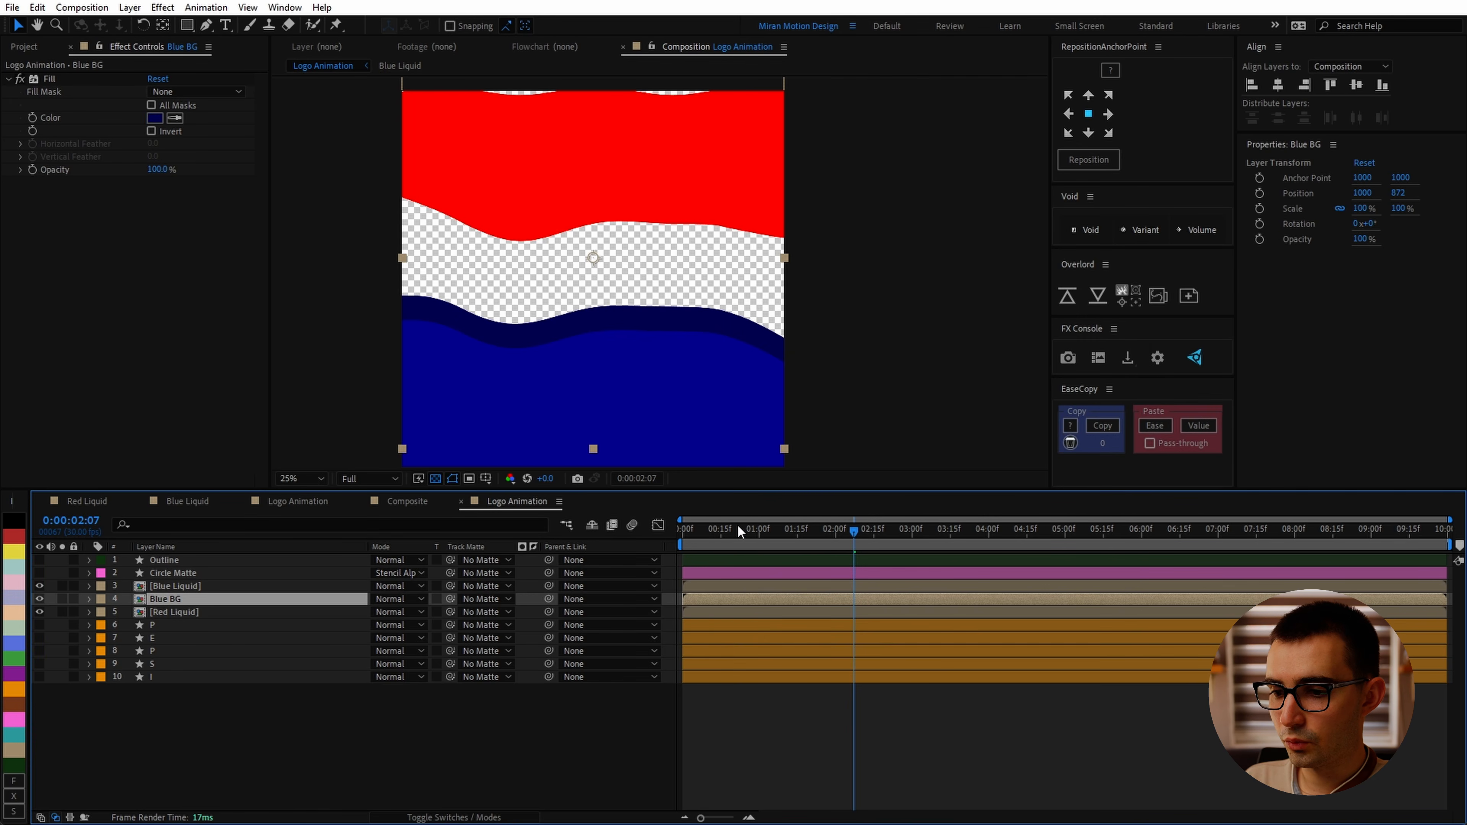
pyautogui.moveTo(733, 532); pyautogui.dragTo(613, 547)
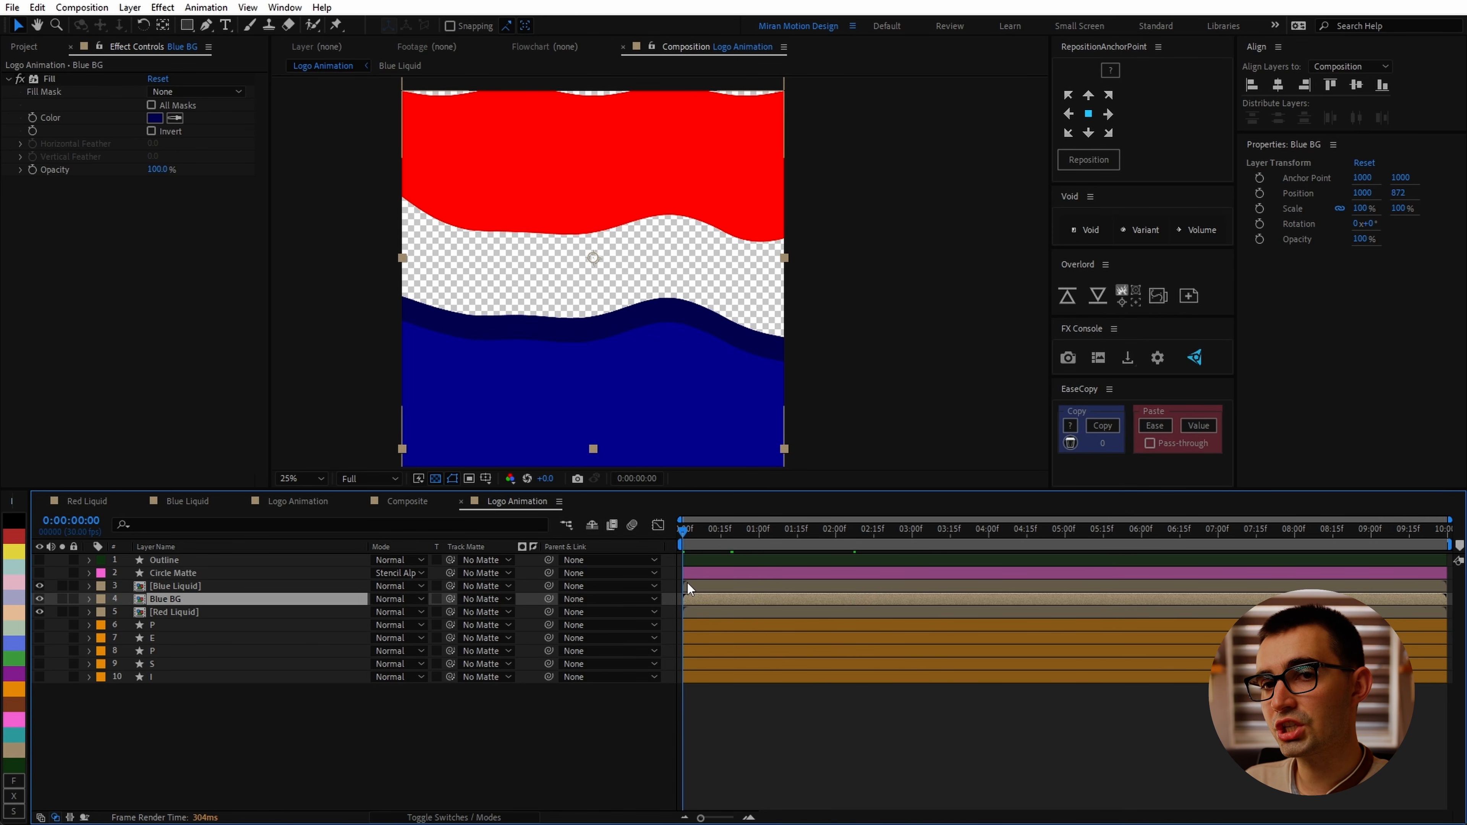
pyautogui.hotkey('shift', 'pagedown')
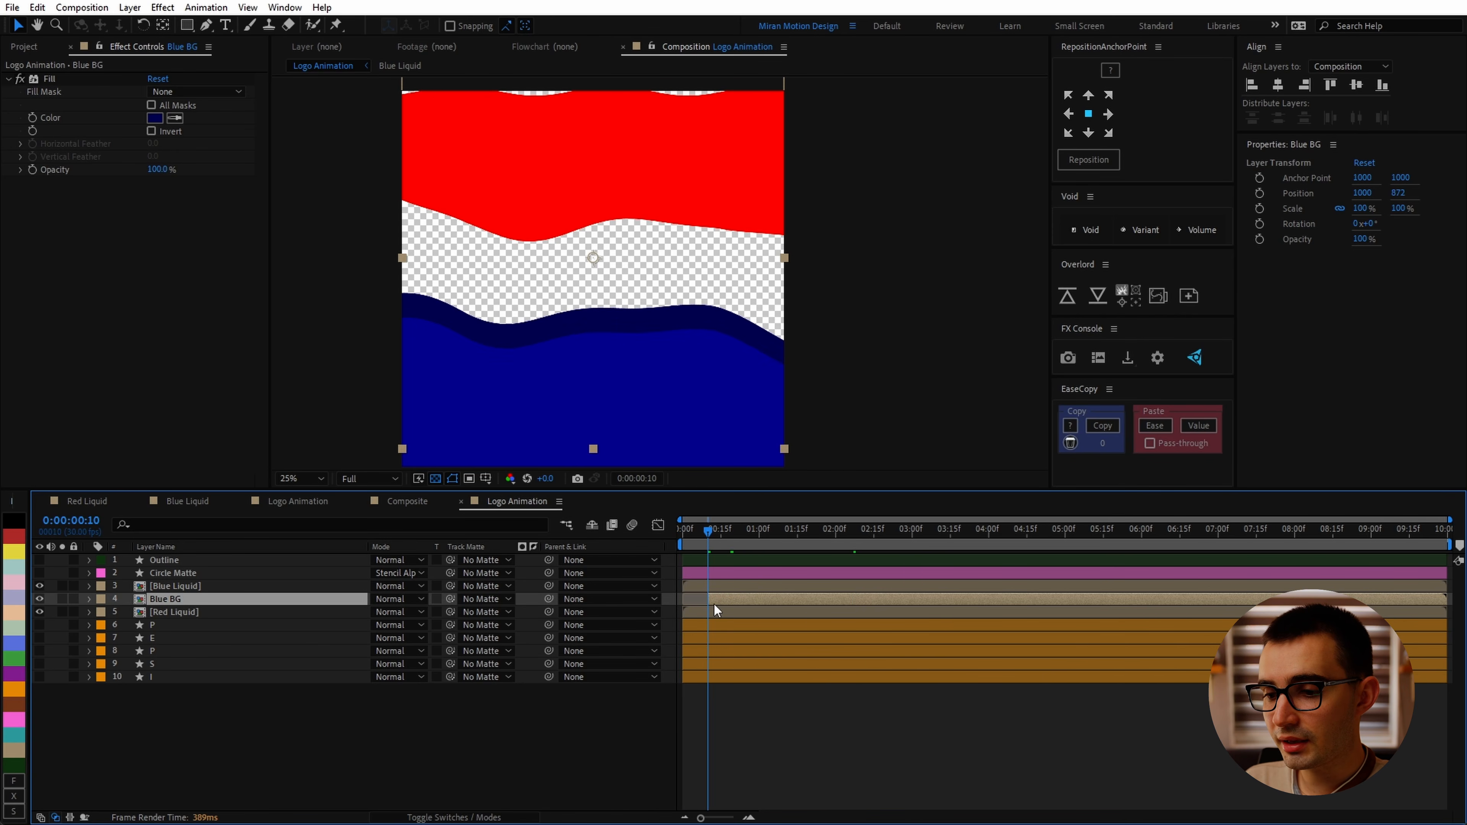
pyautogui.moveTo(757, 600); pyautogui.dragTo(733, 601)
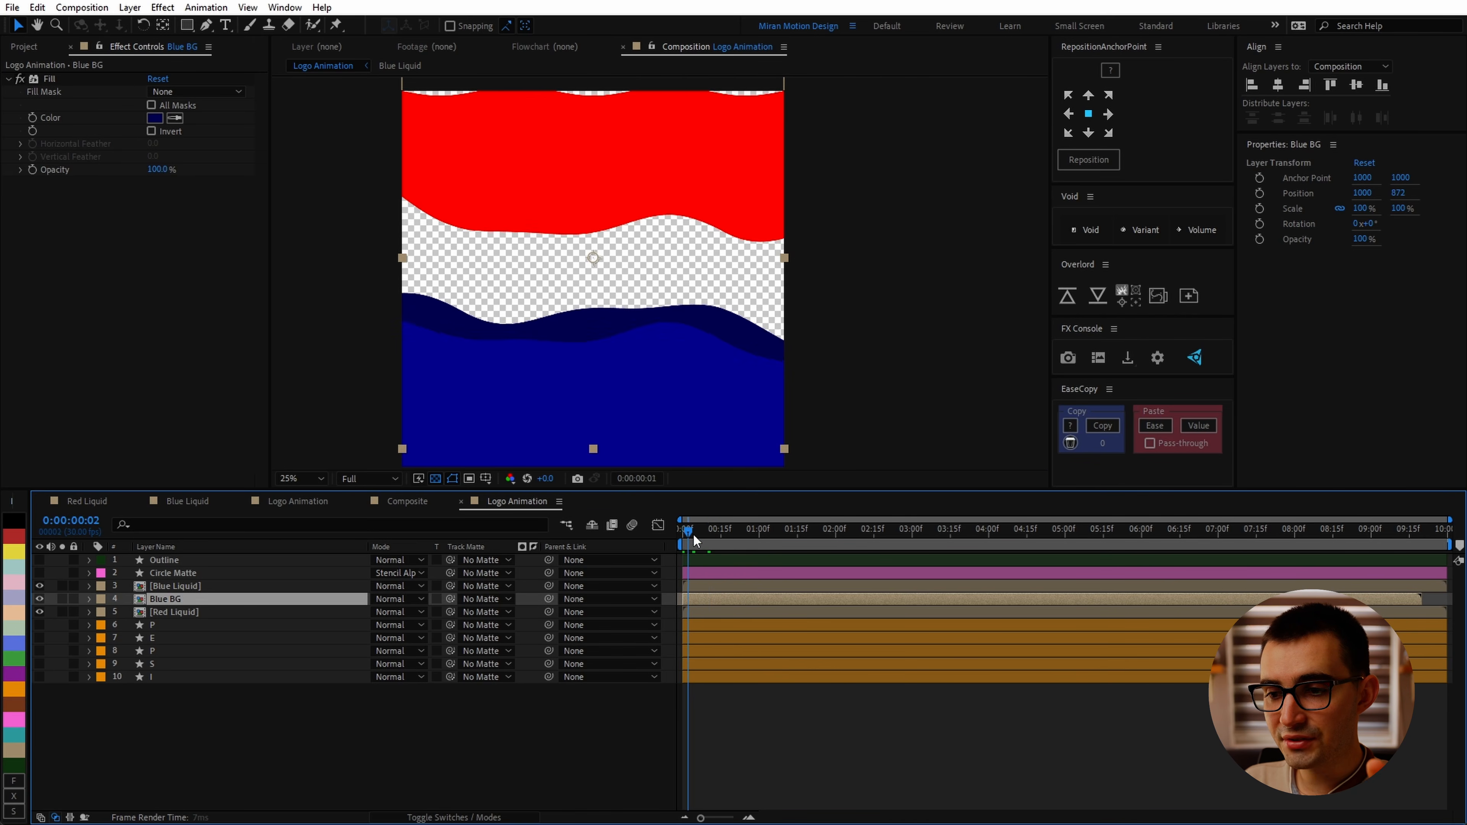
# Step: Turn on the Circle Matte layer's visibility and preview the liquid animation
pyautogui.moveTo(693, 533); pyautogui.dragTo(741, 536)
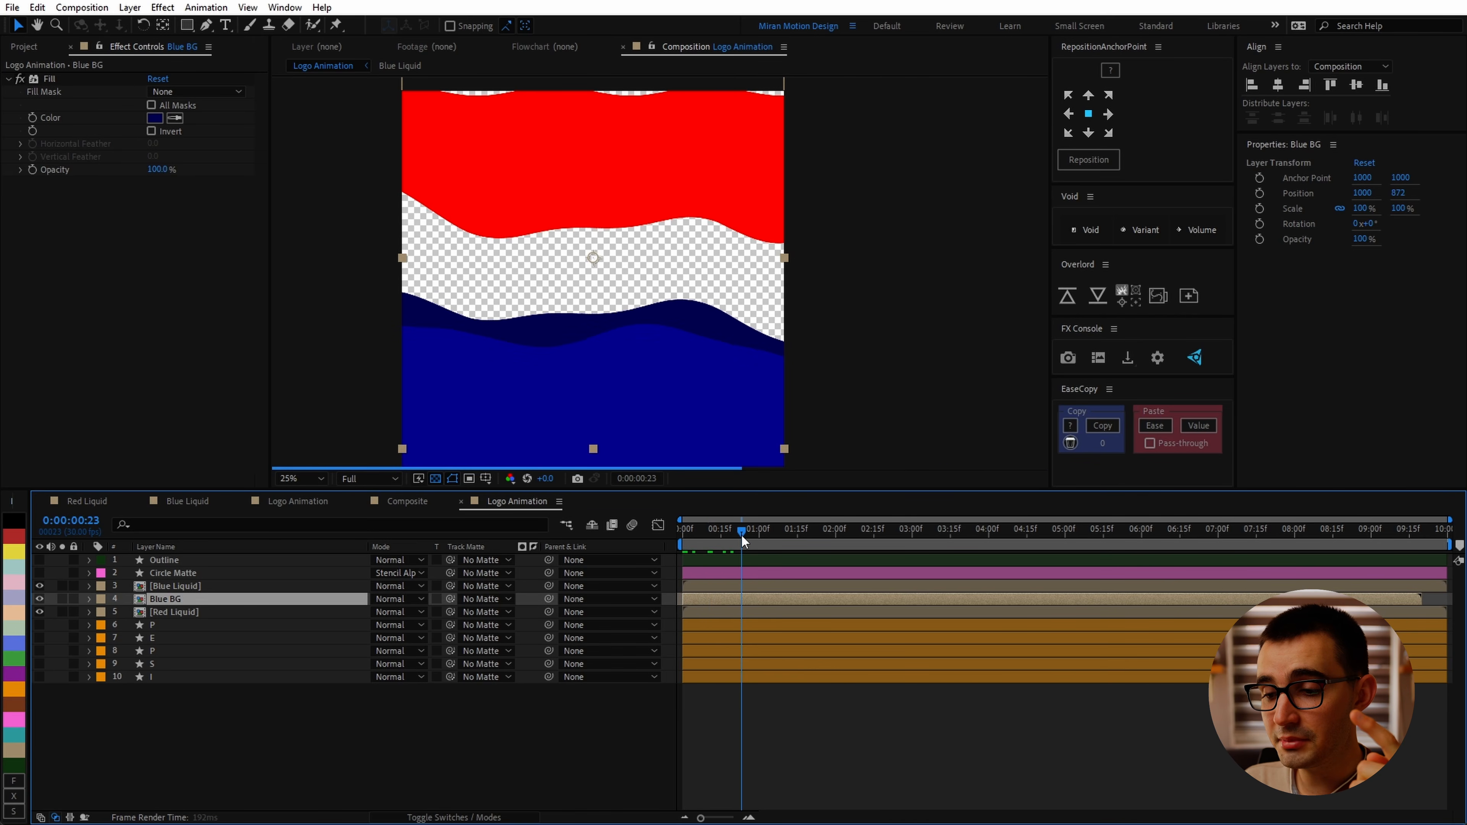
pyautogui.click(39, 573)
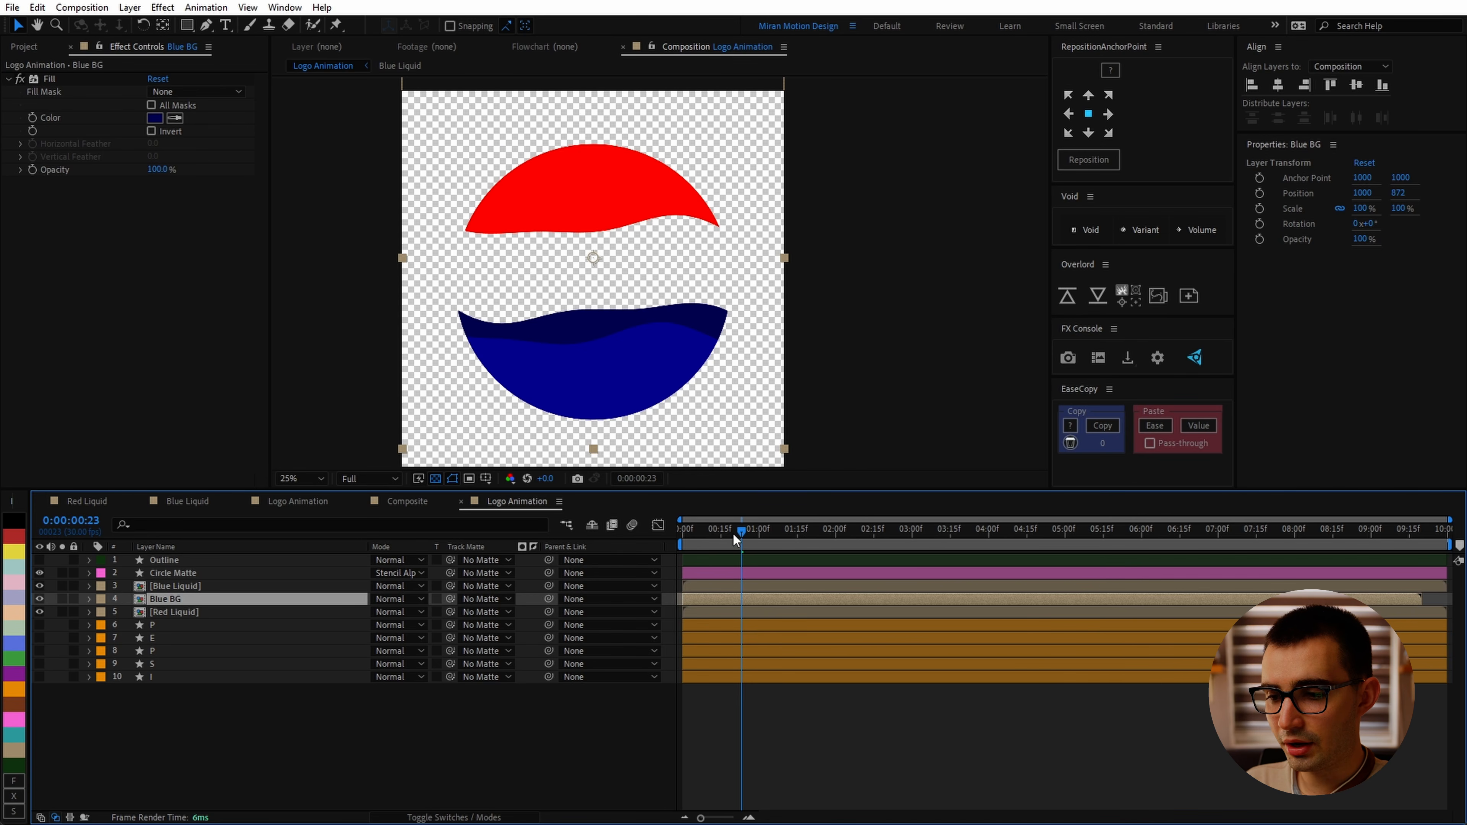
pyautogui.moveTo(720, 532)
pyautogui.mouseDown()
pyautogui.moveTo(687, 533)
pyautogui.moveTo(720, 539)
pyautogui.mouseUp()
pyautogui.press('space')
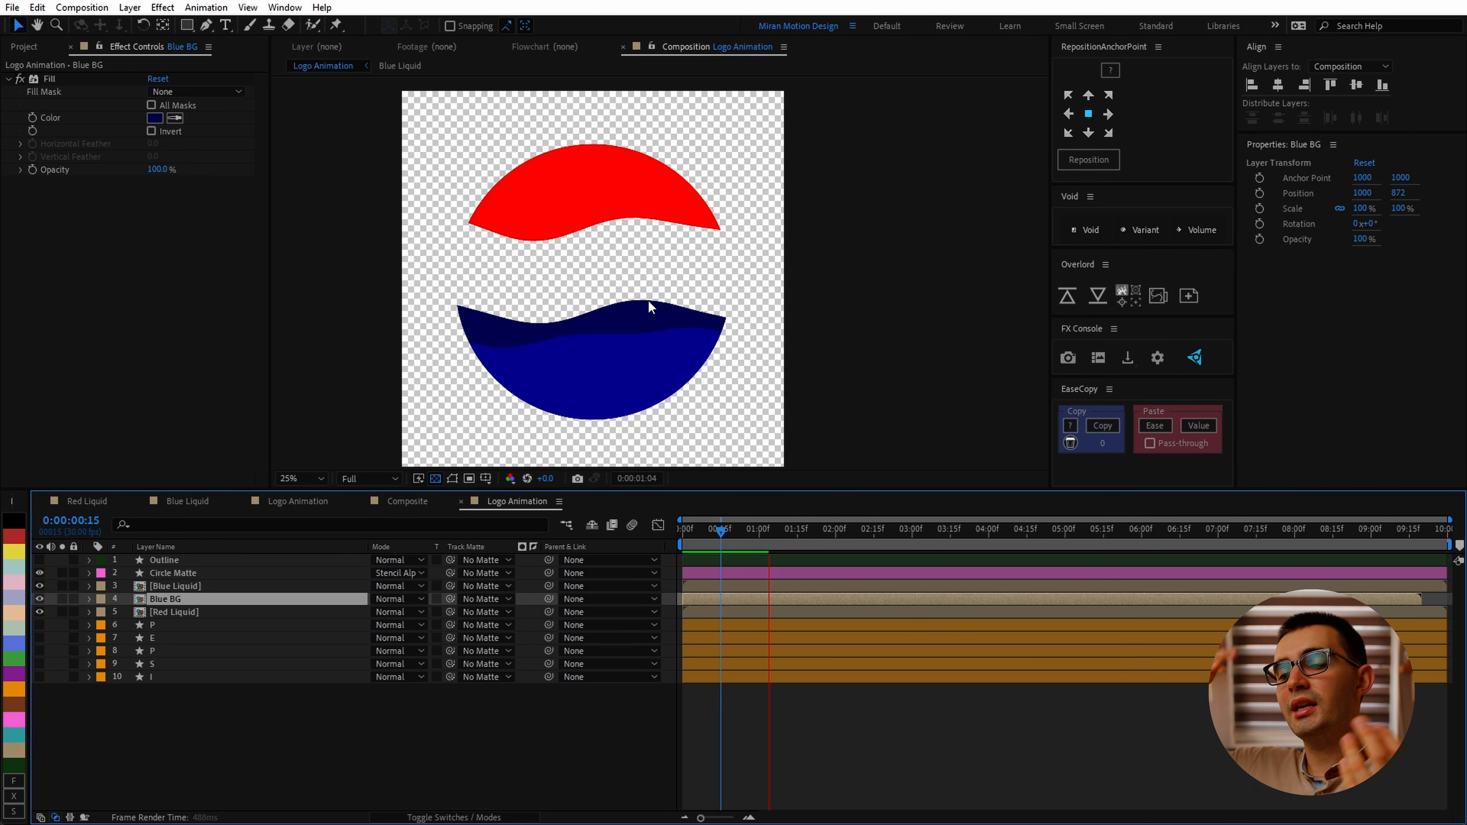
pyautogui.press('space')
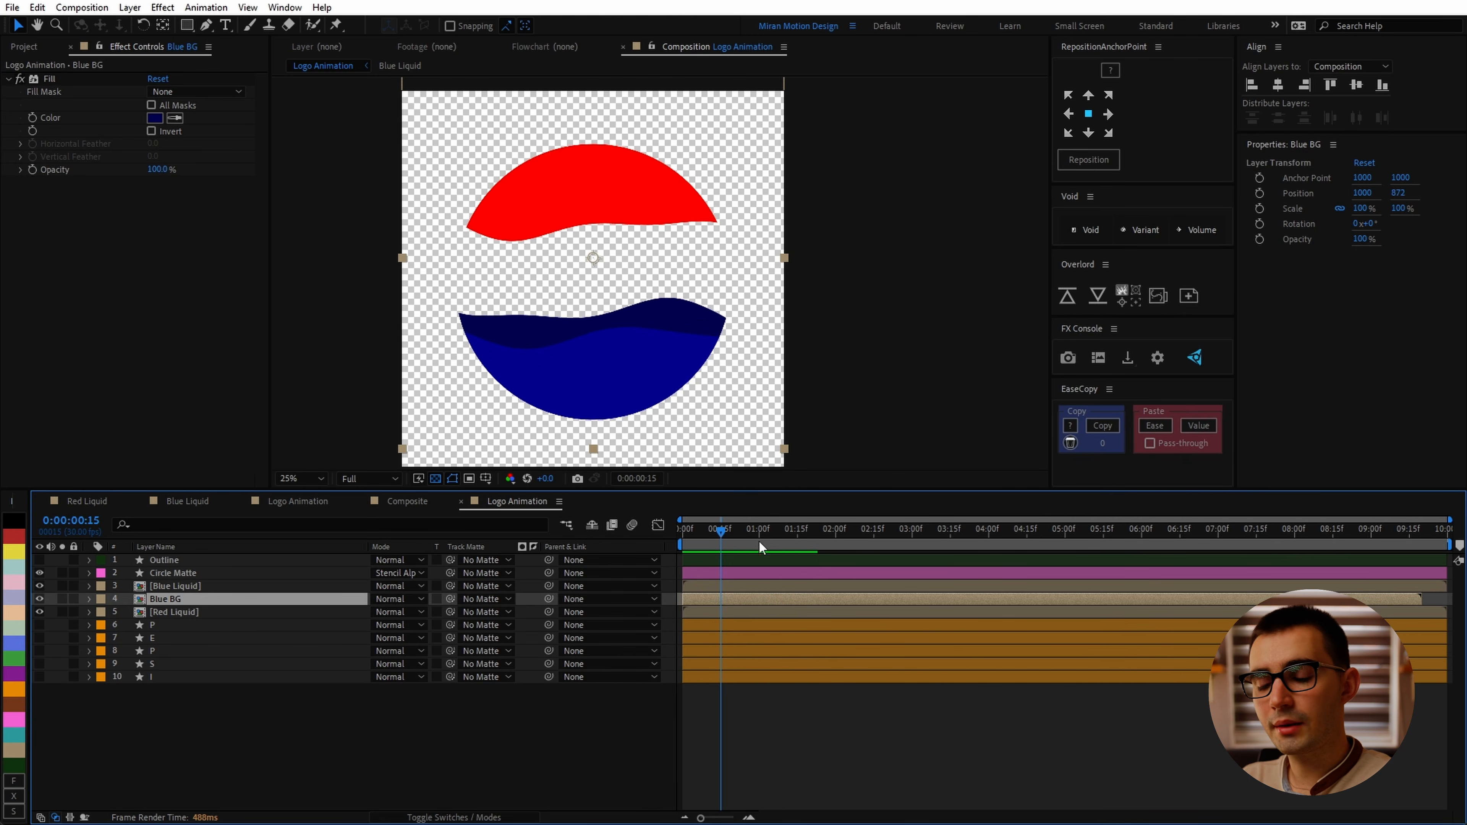
# Step: Open the Blue Liquid composition and set the Wave Warp's Wave Width to 456
pyautogui.doubleClick(220, 588)
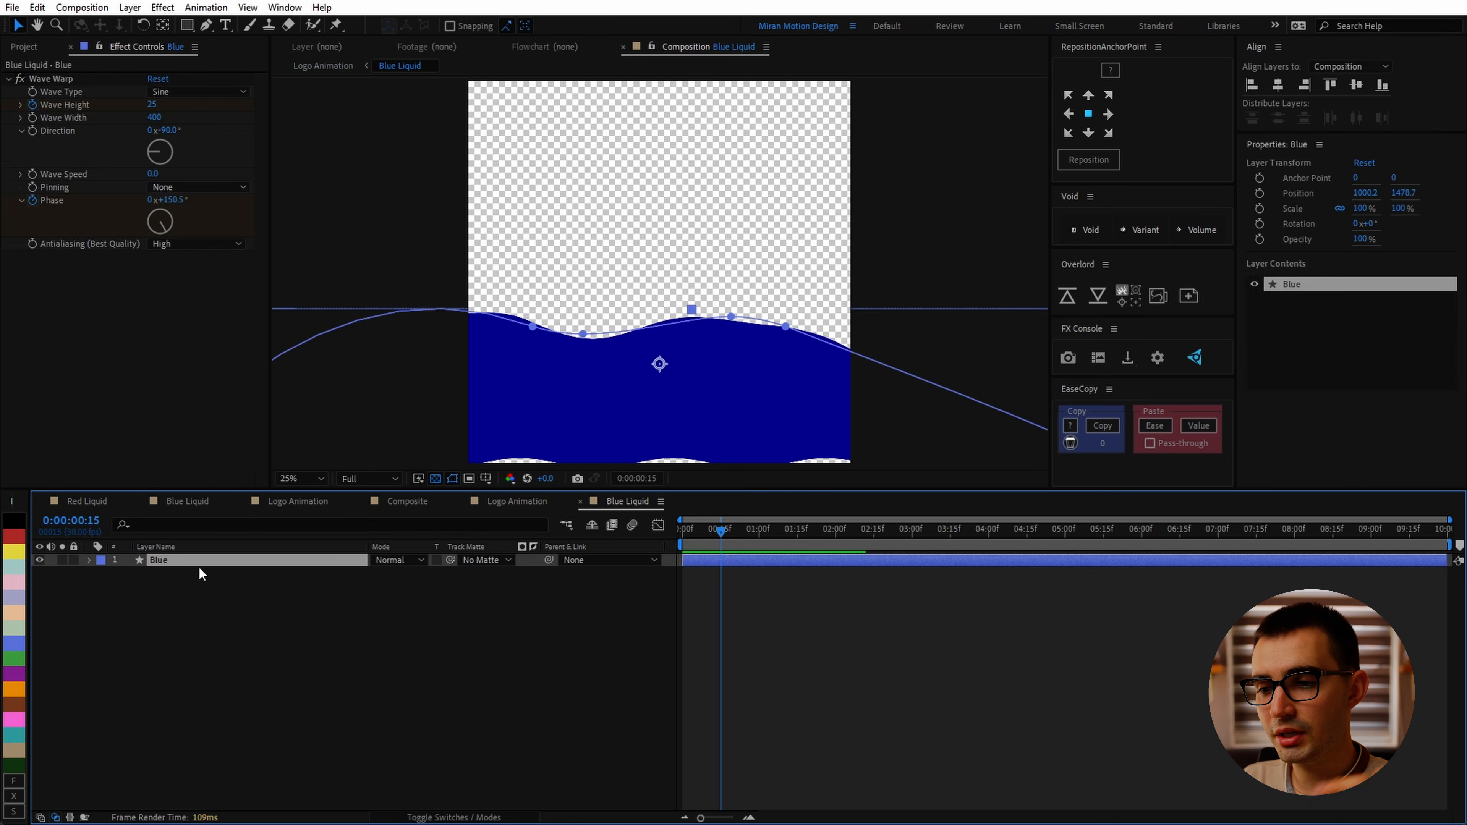
pyautogui.moveTo(732, 316); pyautogui.dragTo(674, 272)
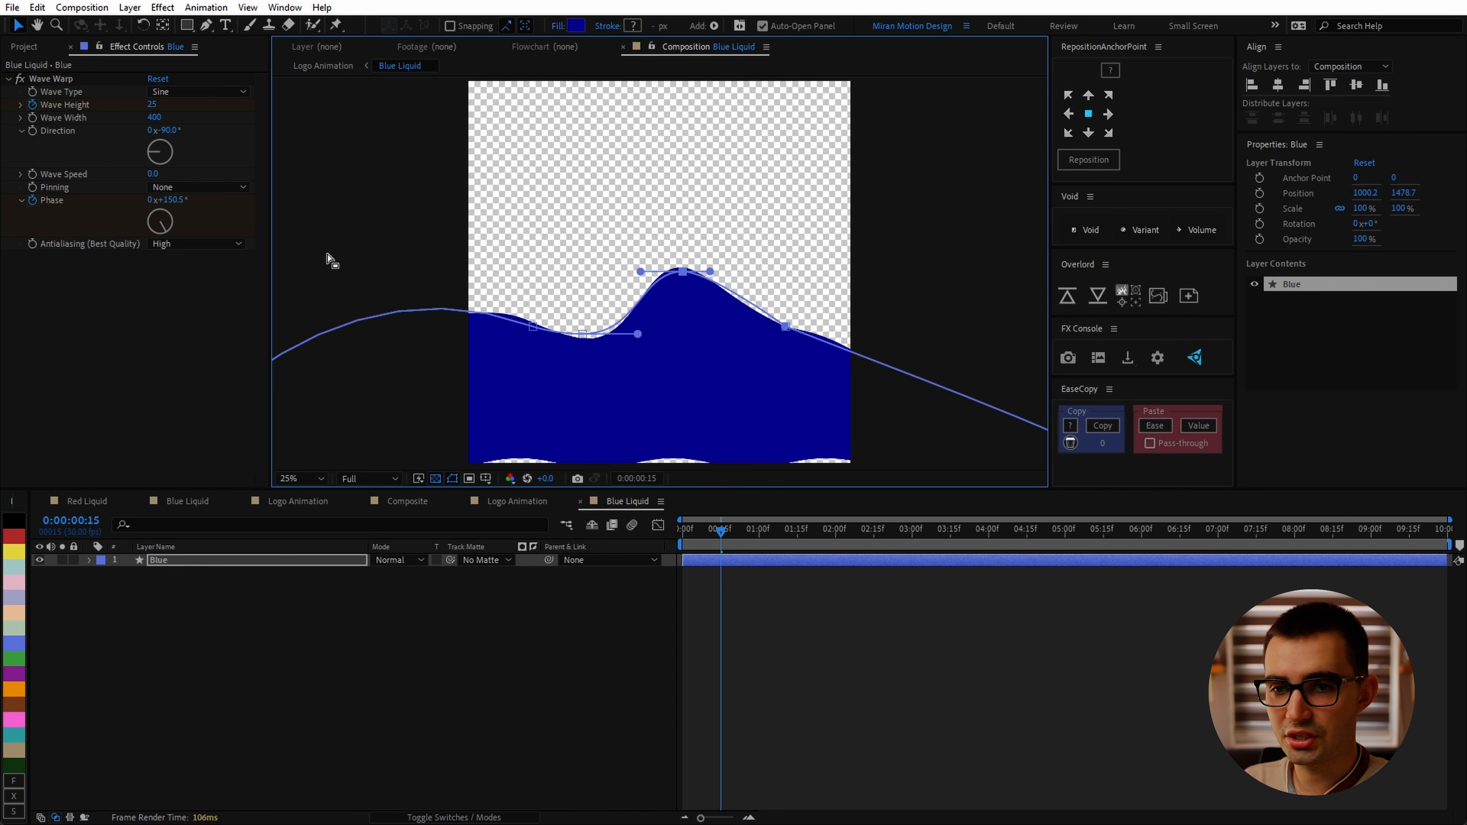
pyautogui.hotkey('ctrl', 'z')
pyautogui.moveTo(150, 105); pyautogui.dragTo(194, 106)
pyautogui.hotkey('ctrl', 'z')
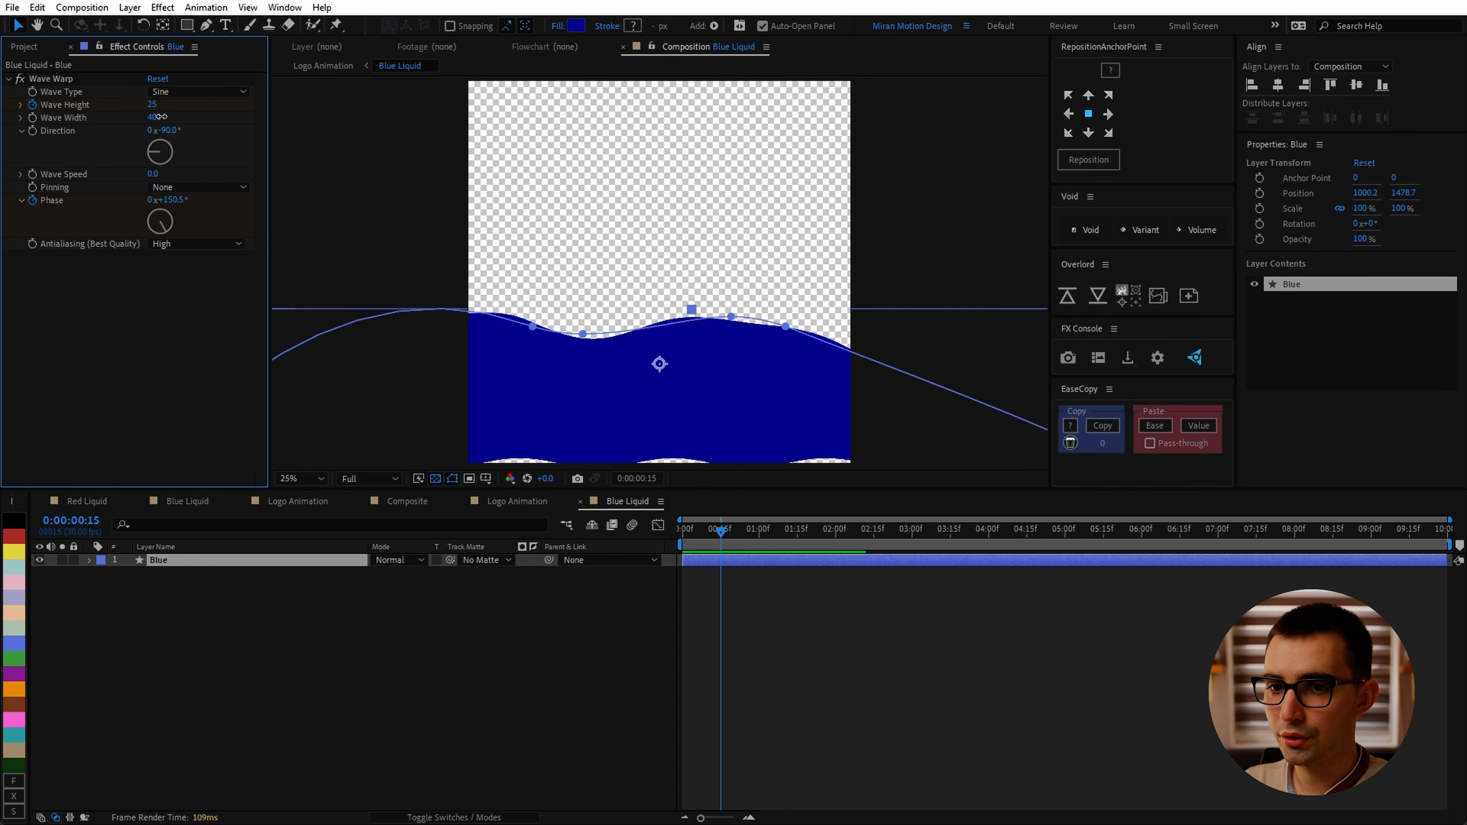
pyautogui.click(517, 501)
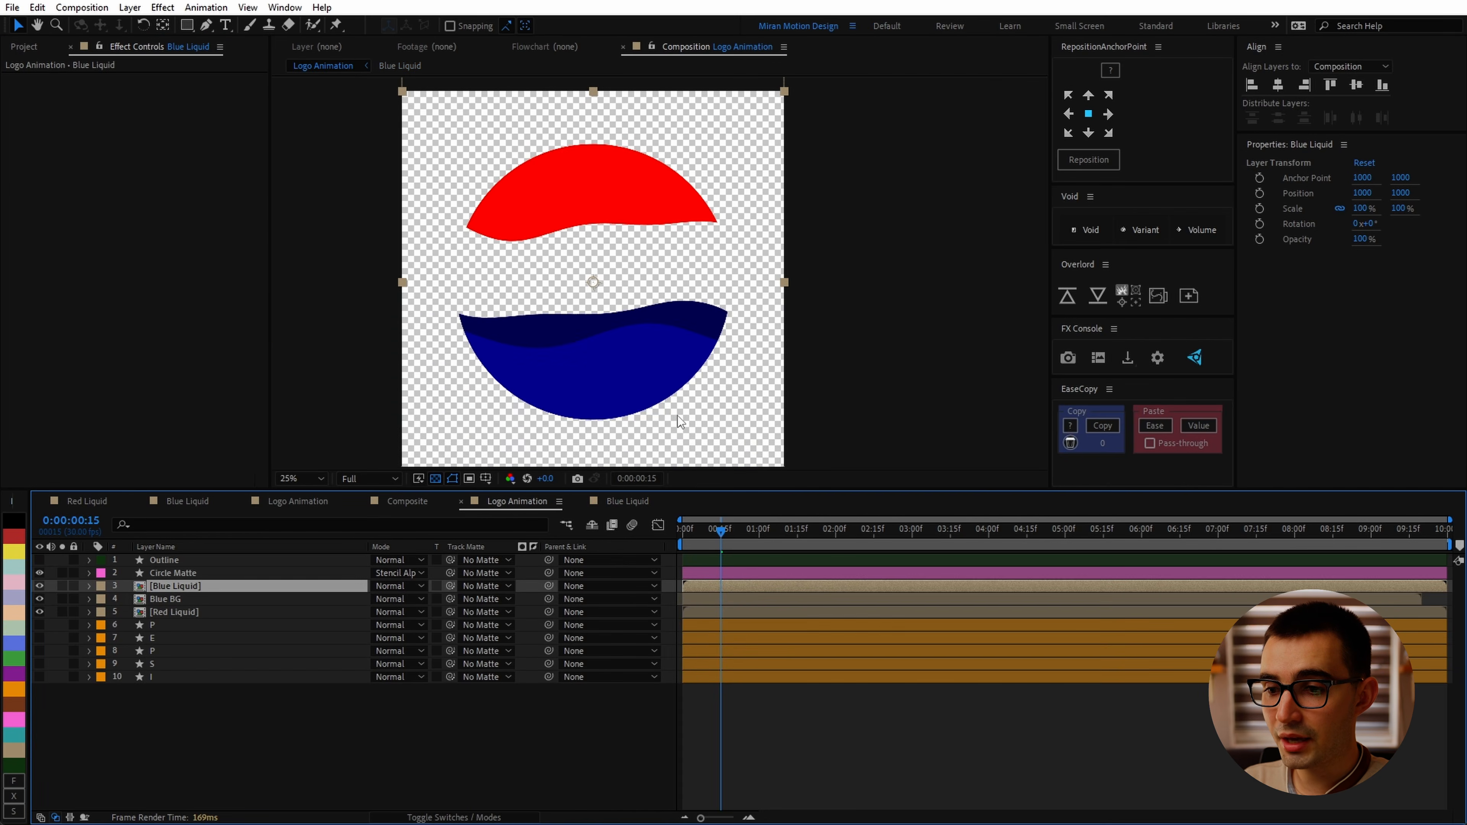
pyautogui.click(170, 598)
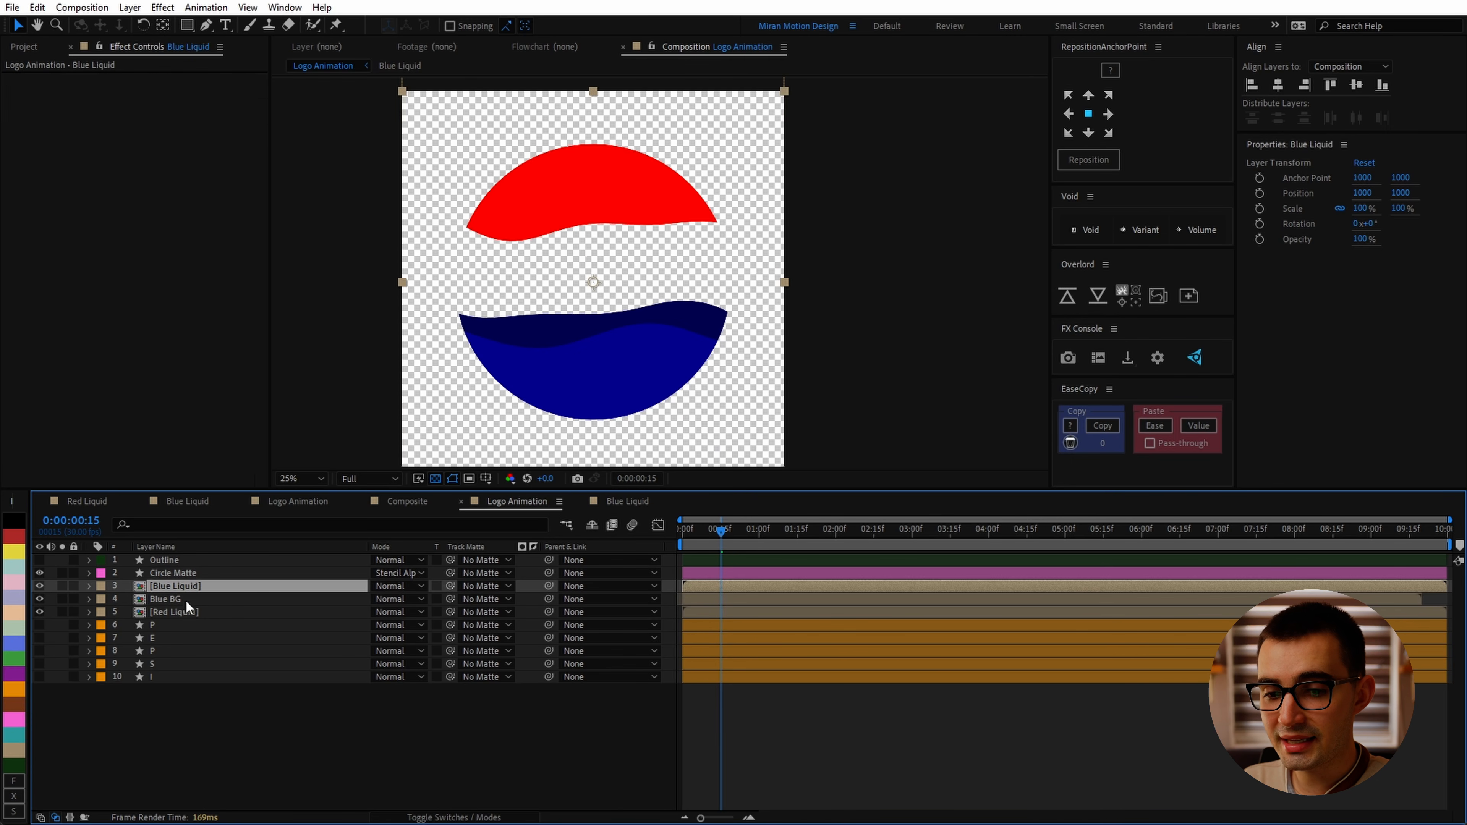
pyautogui.click(194, 589)
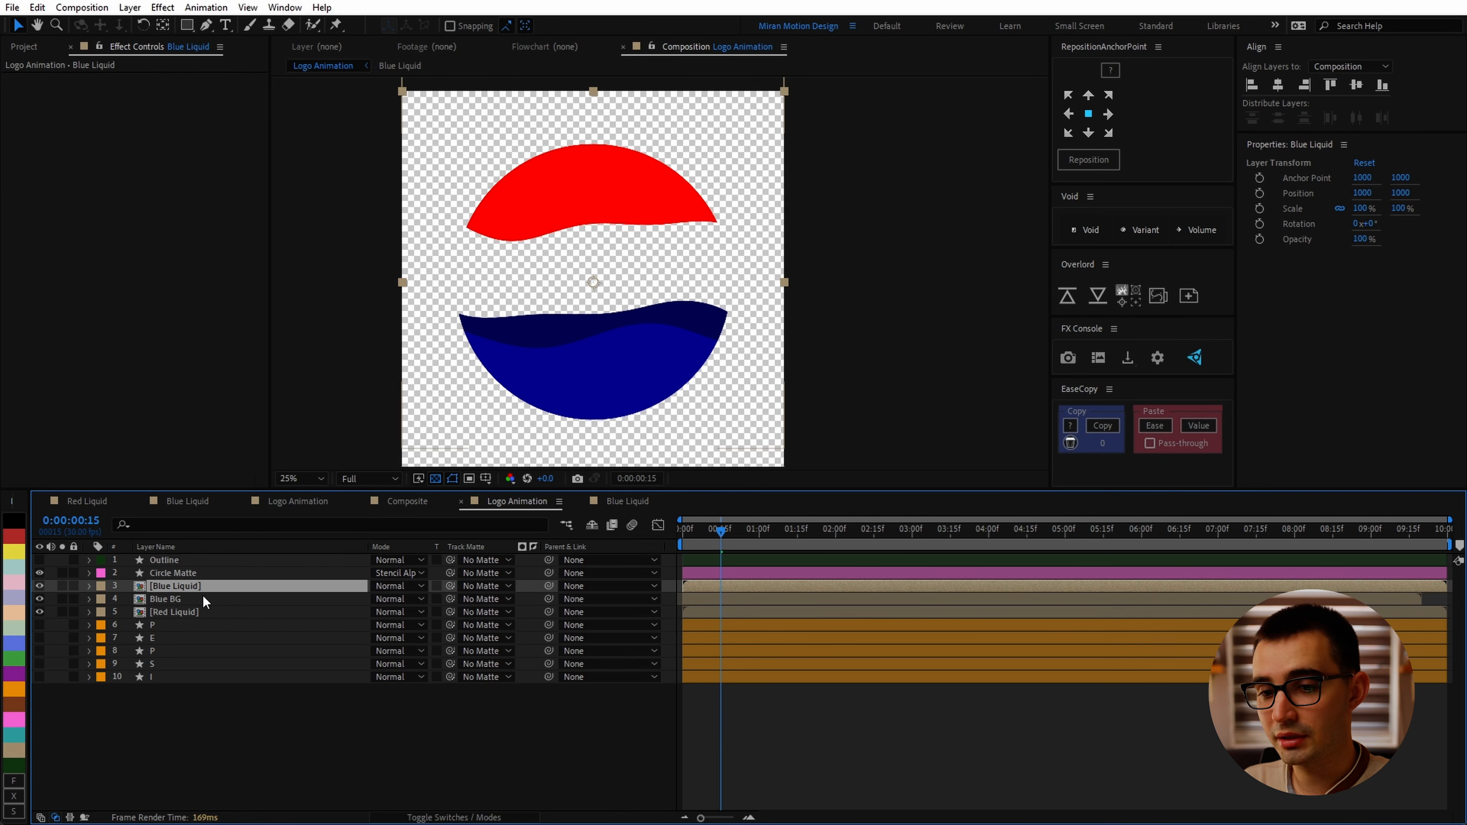
pyautogui.click(625, 500)
pyautogui.click(163, 563)
pyautogui.hotkey('ctrl', 'd')
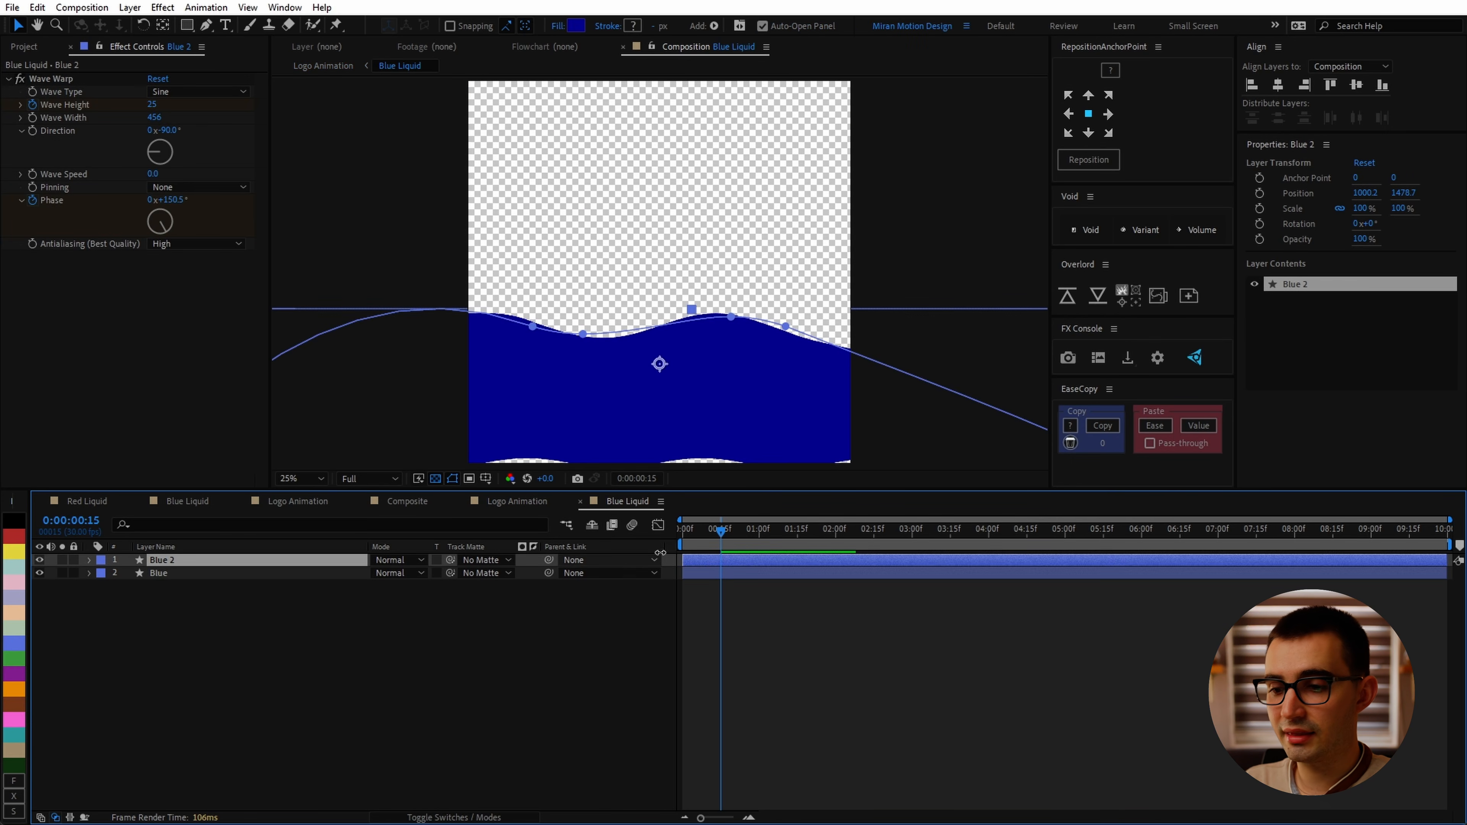
pyautogui.moveTo(720, 533); pyautogui.dragTo(752, 535)
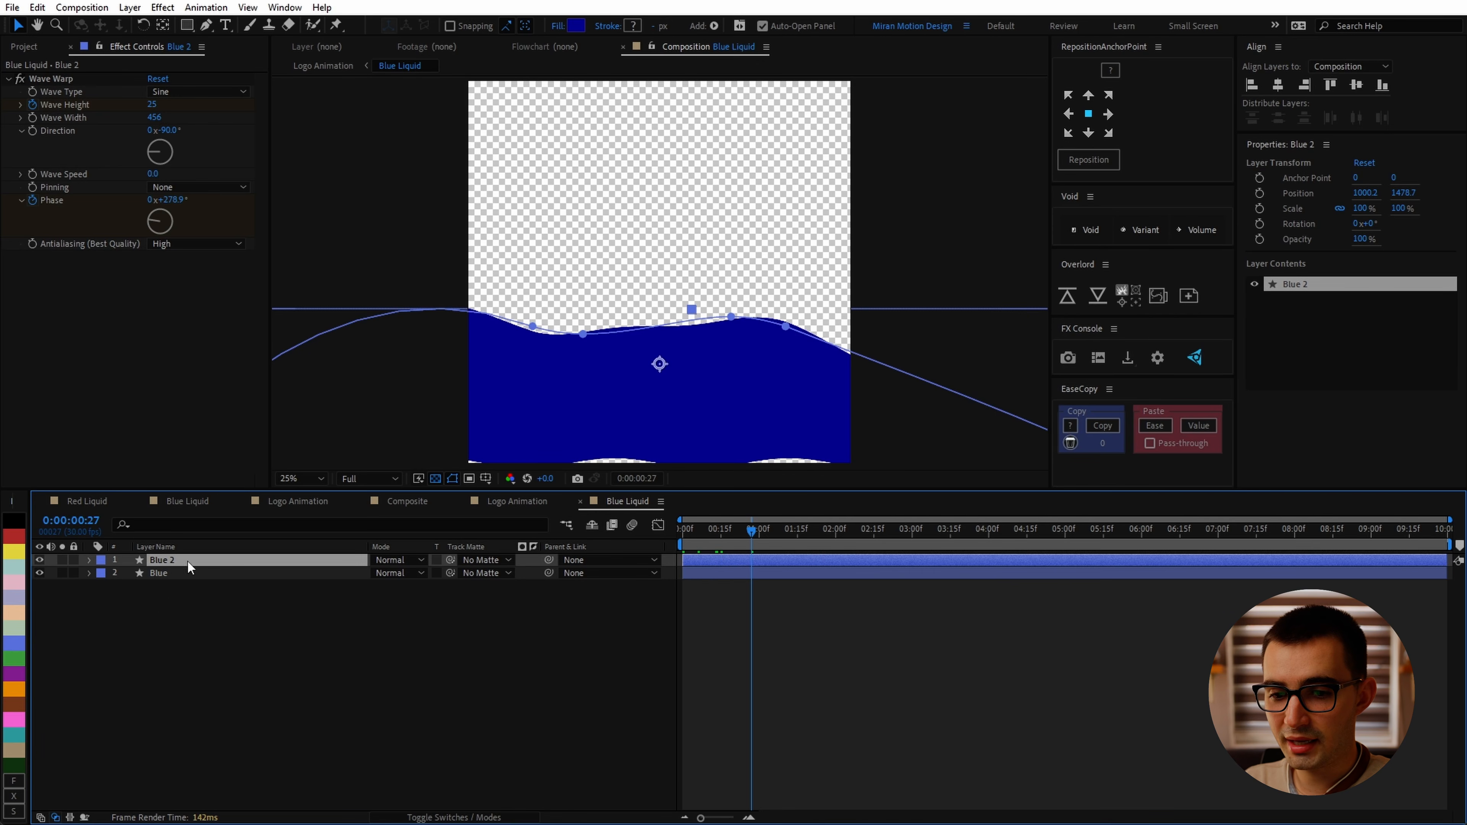
pyautogui.moveTo(660, 370); pyautogui.dragTo(659, 321)
pyautogui.hotkey('ctrl', 'z')
pyautogui.click(204, 560)
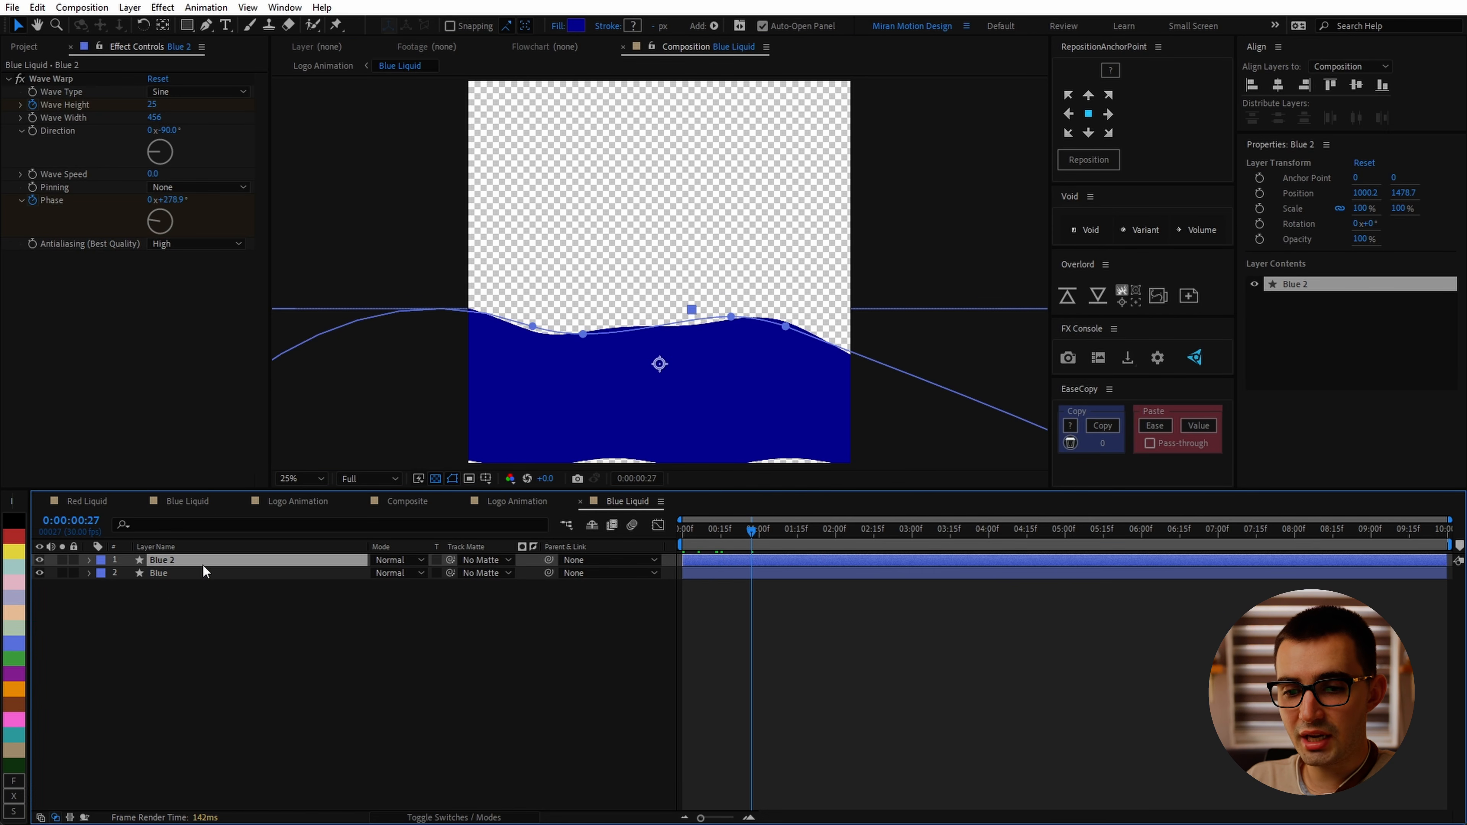
pyautogui.click(224, 574)
pyautogui.click(233, 564)
pyautogui.click(230, 573)
pyautogui.click(240, 562)
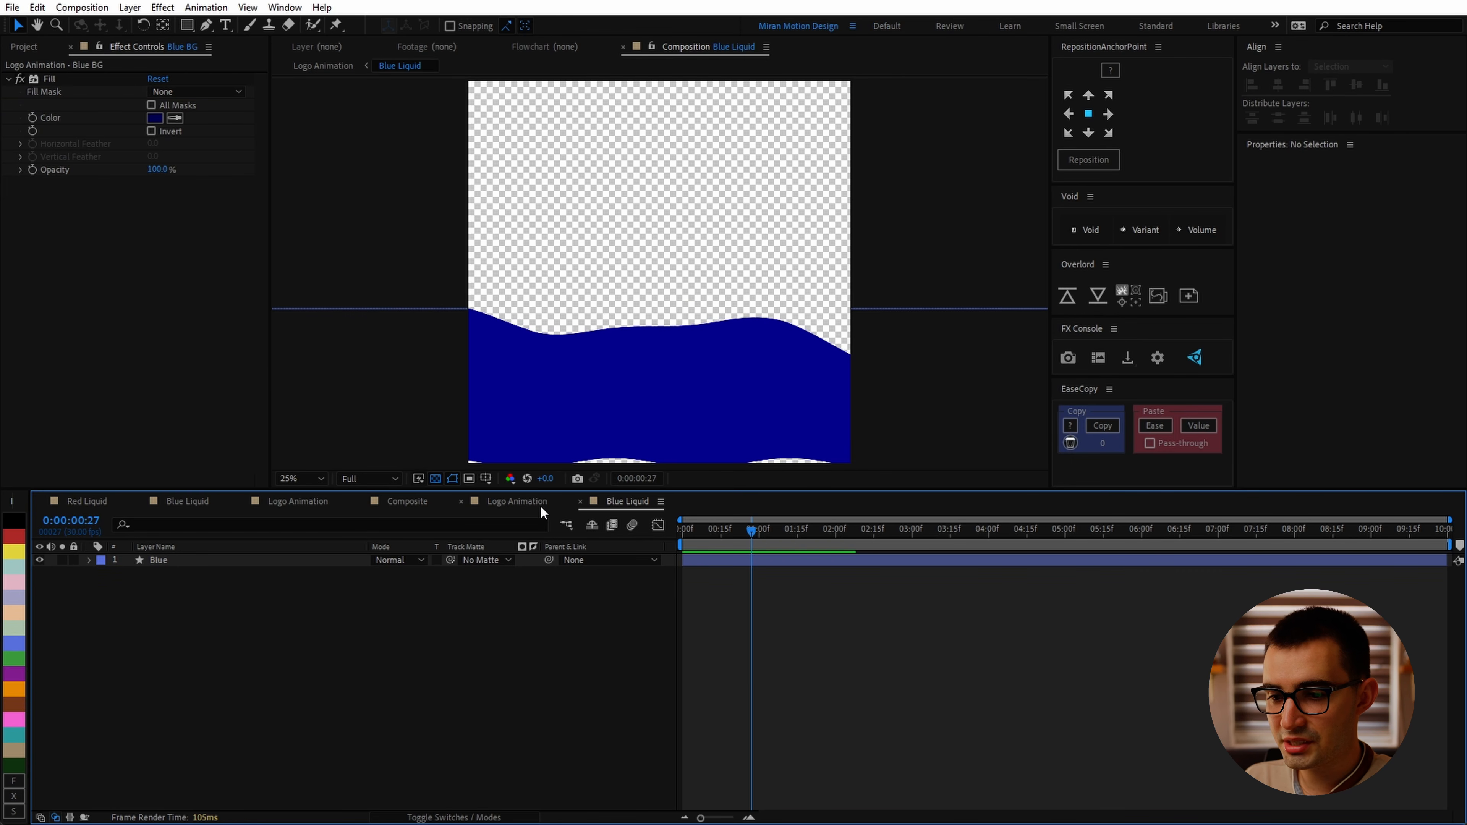
# Step: Rename the Blue Liquid layer in Logo Animation to Blue FG
pyautogui.click(517, 501)
pyautogui.press('Return')
pyautogui.write('Blue FG')
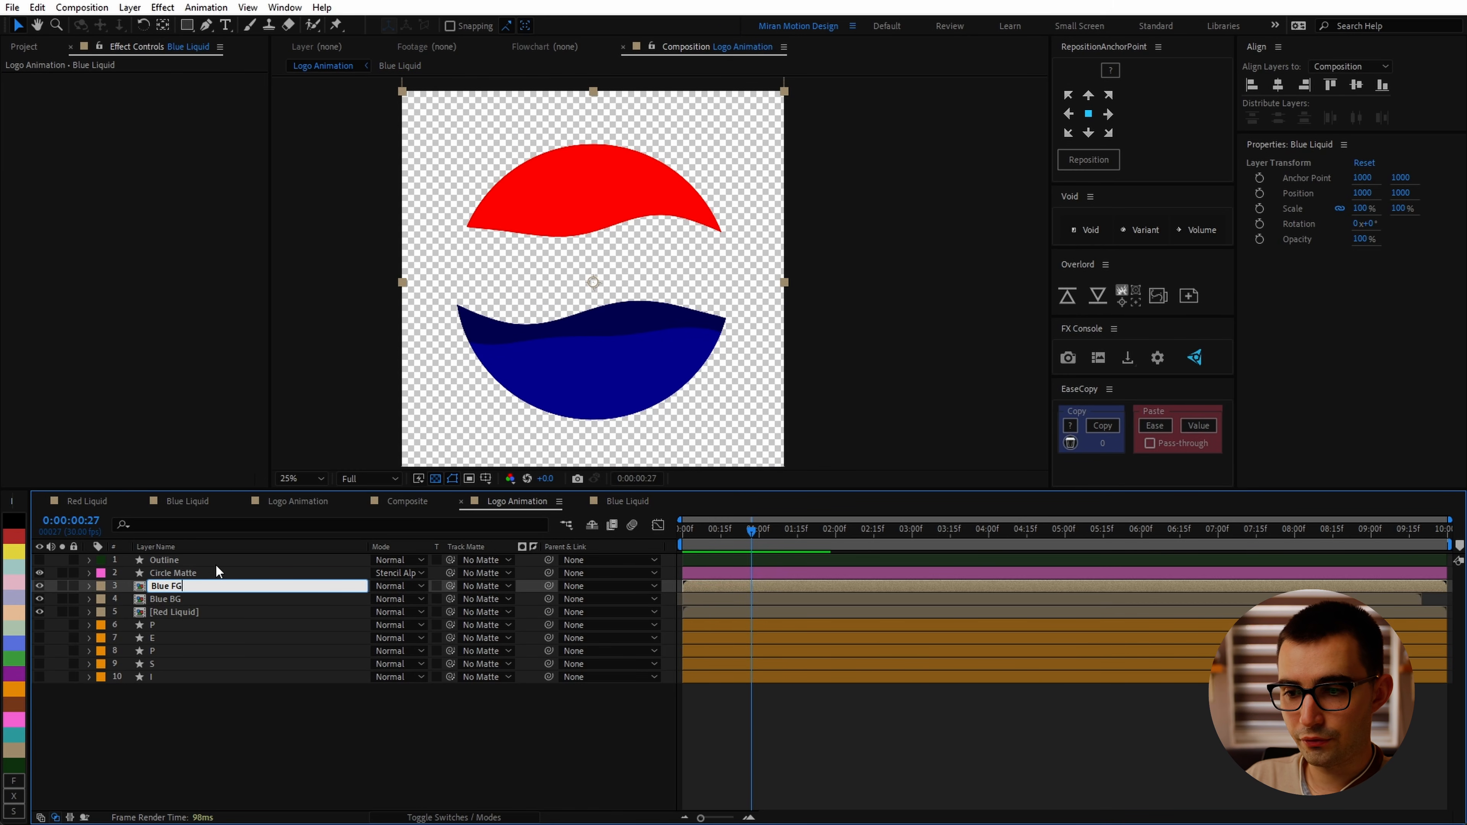
pyautogui.press('Return')
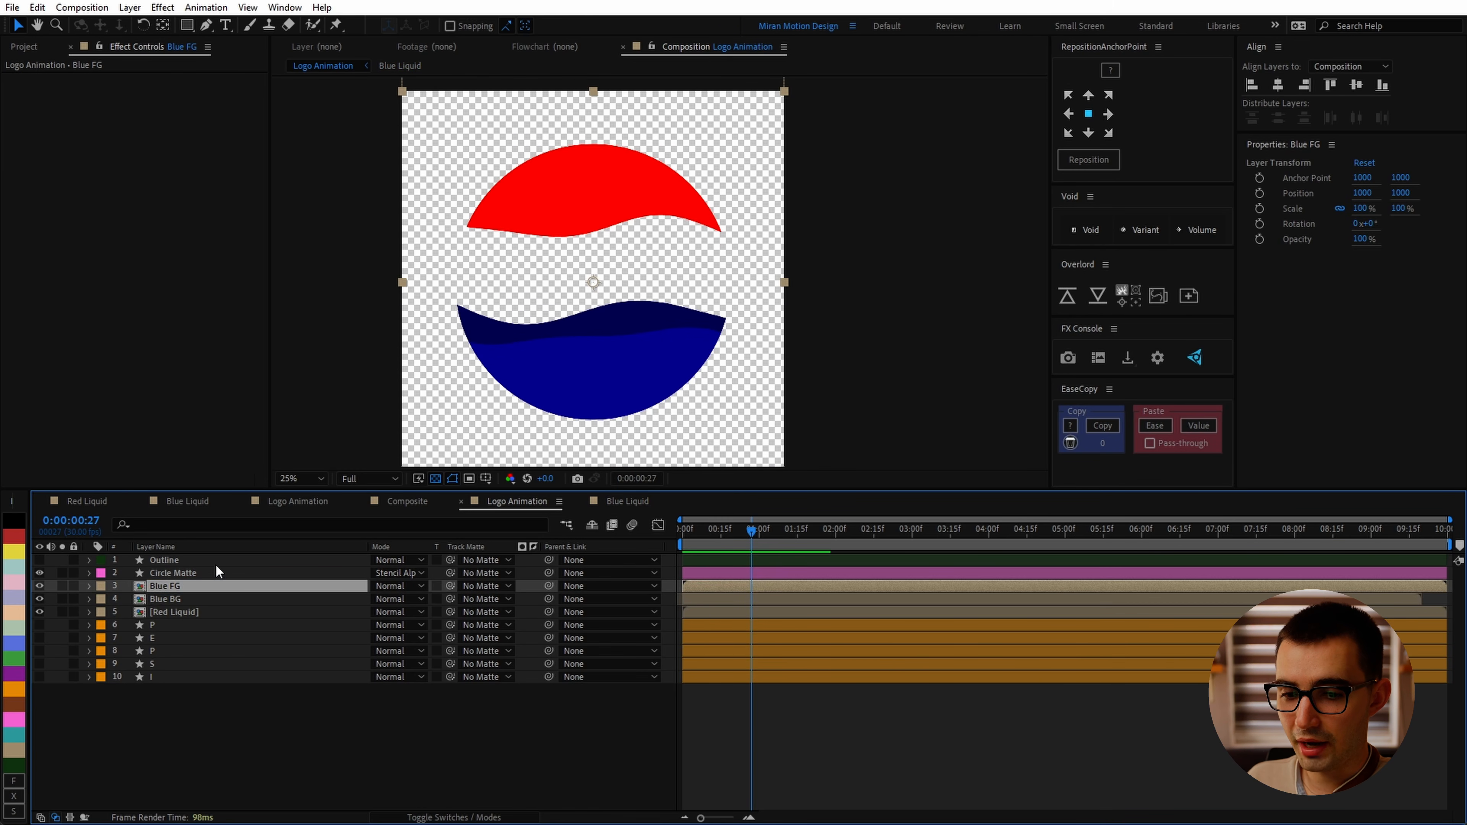
# Step: Keyframe Blue BG's Position at 1:15 and 3:00, lowering it to 1000, 1056 at 3:00
pyautogui.click(184, 601)
pyautogui.press('p')
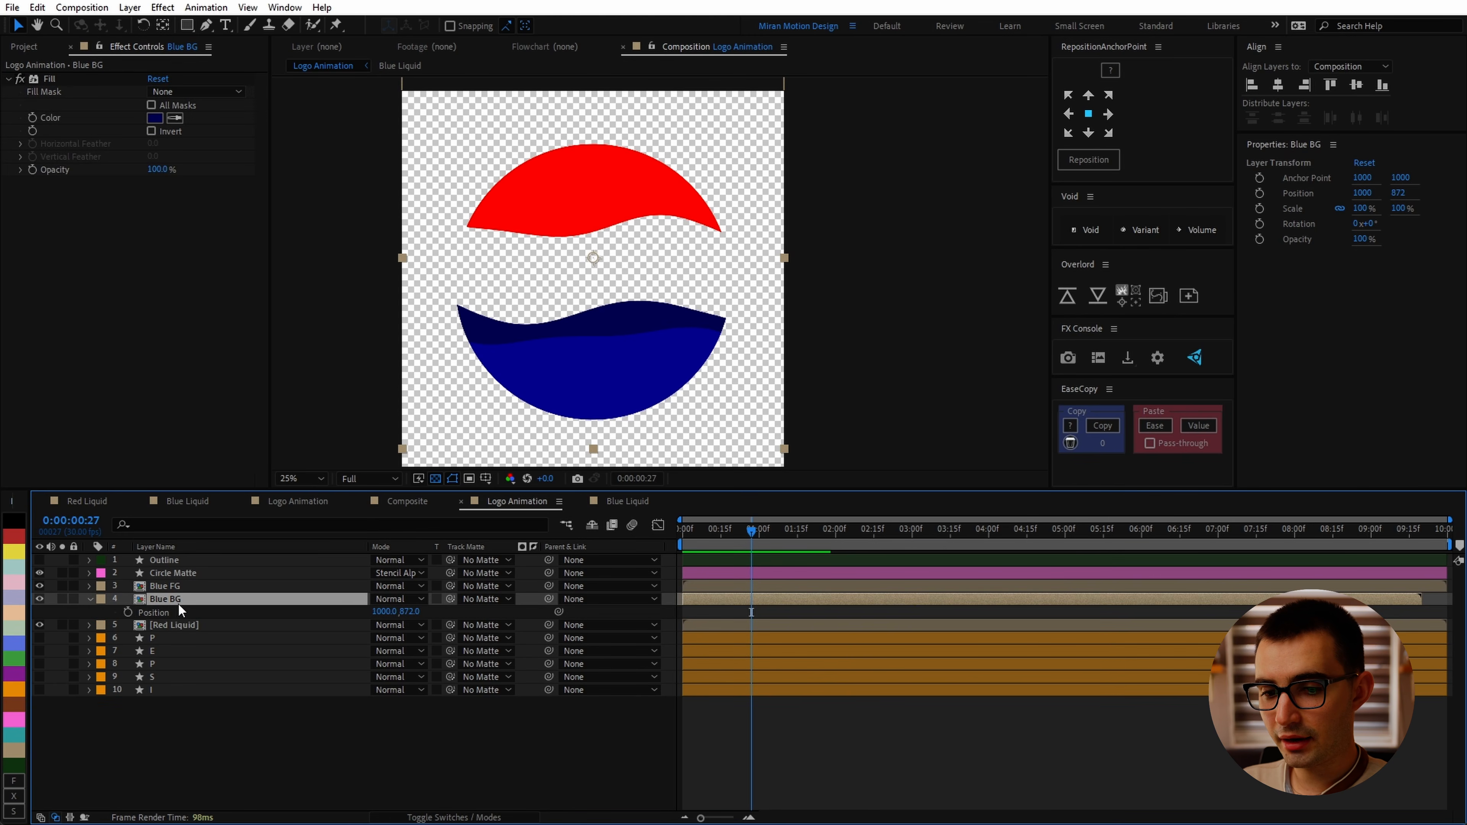
pyautogui.click(128, 611)
pyautogui.moveTo(750, 530); pyautogui.dragTo(911, 556)
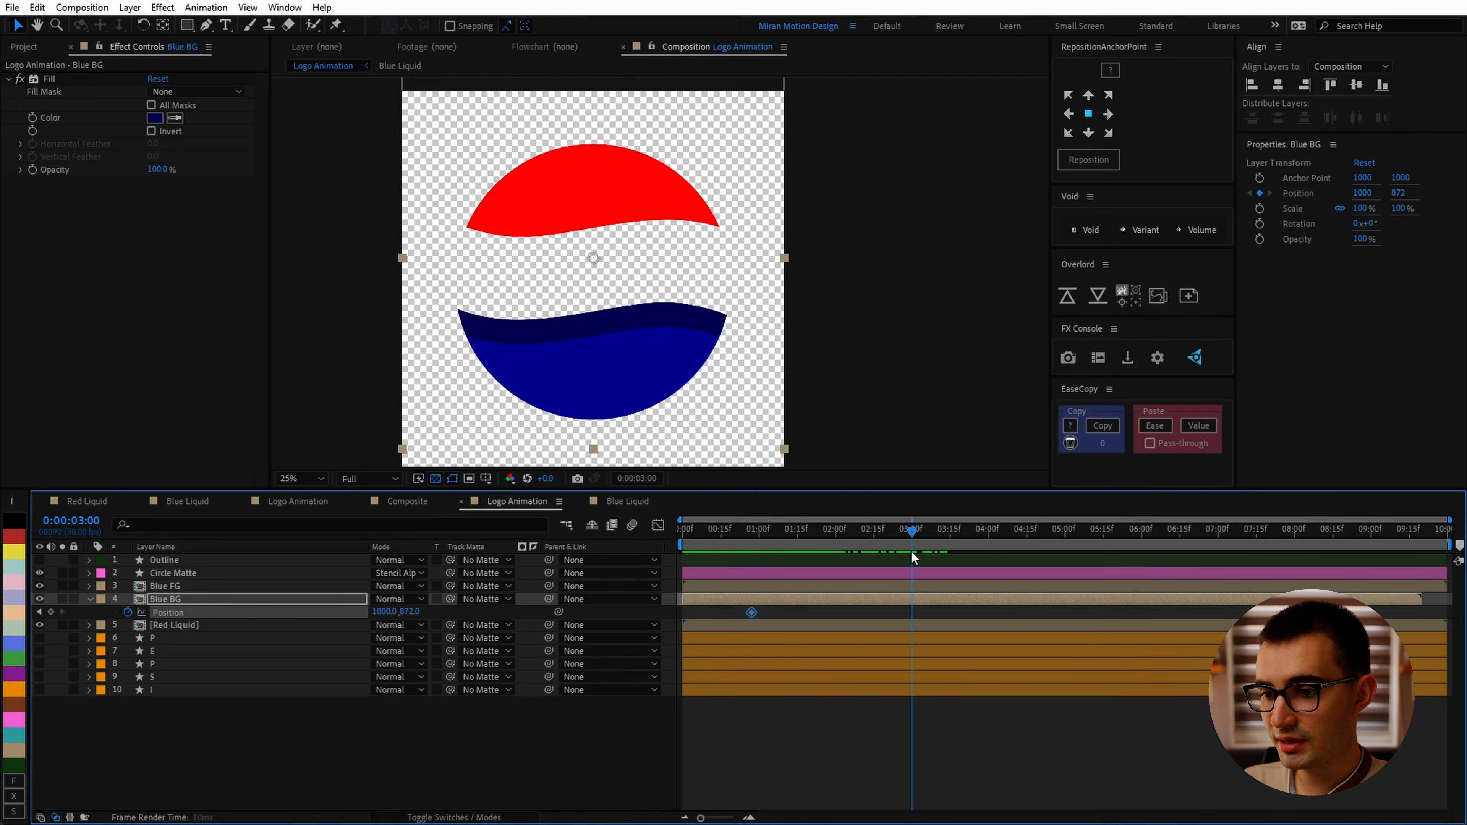
pyautogui.moveTo(751, 612); pyautogui.dragTo(907, 618)
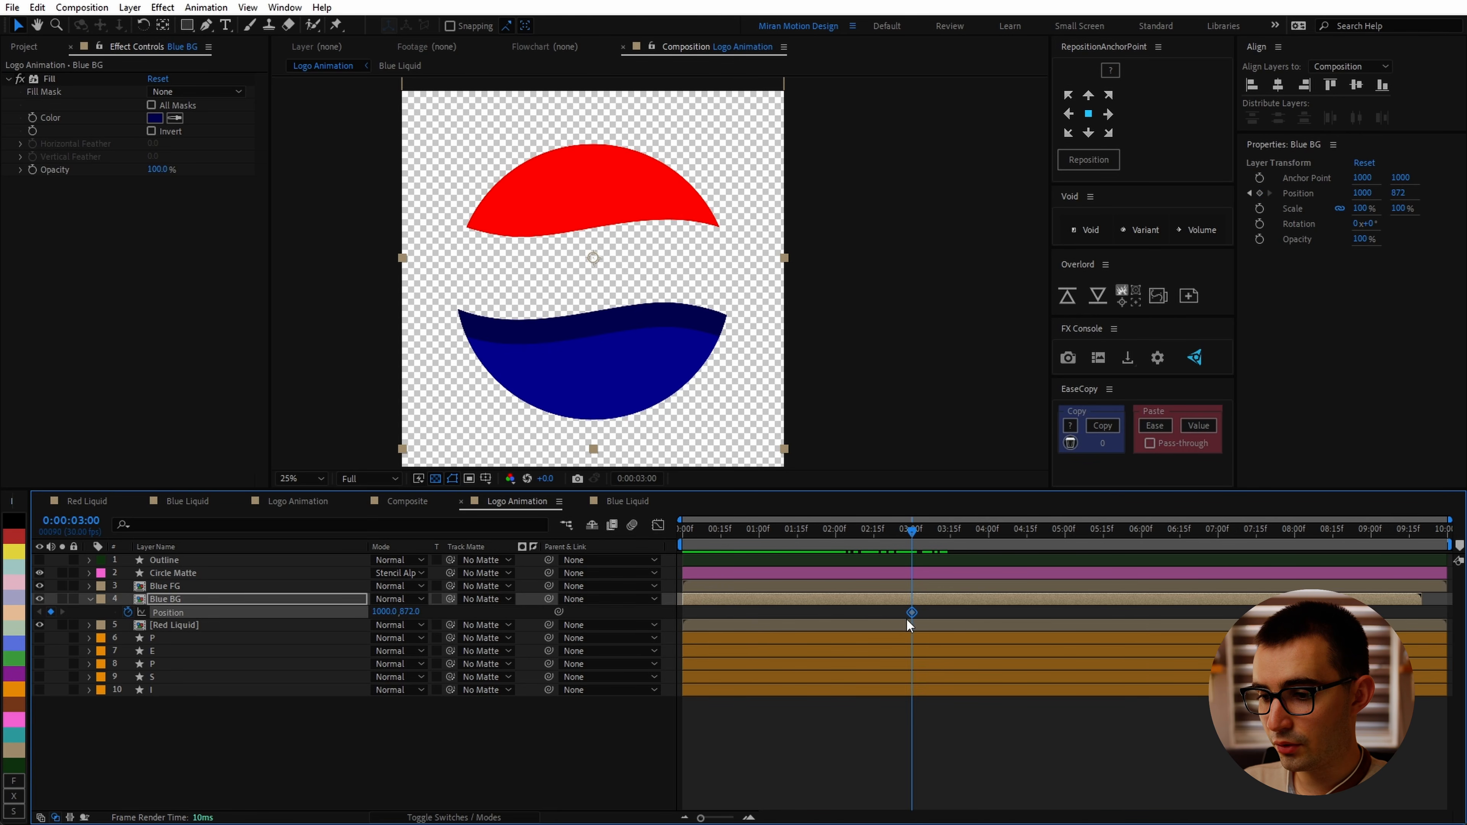
pyautogui.moveTo(859, 529); pyautogui.dragTo(798, 541)
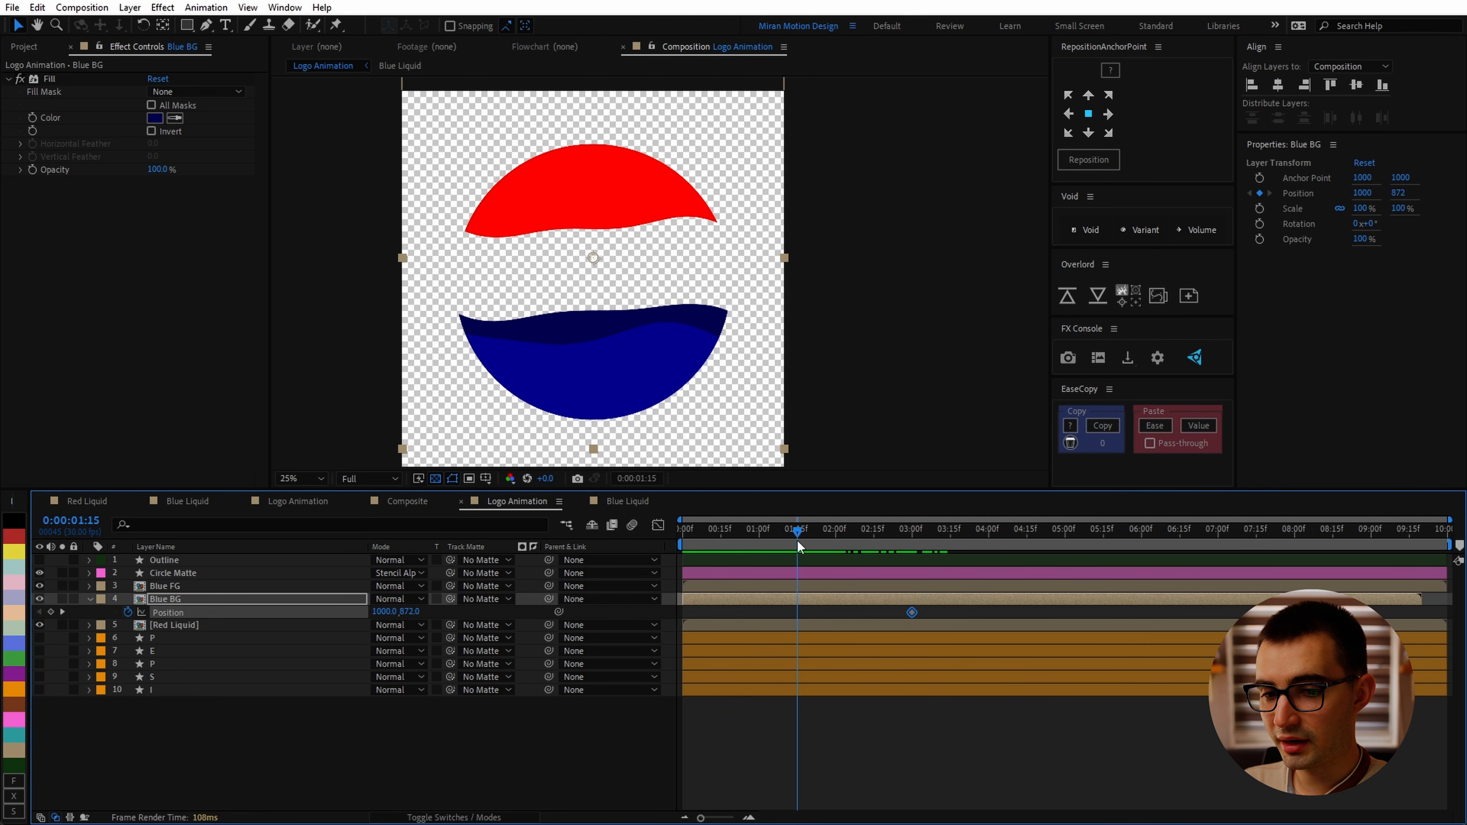
pyautogui.click(51, 612)
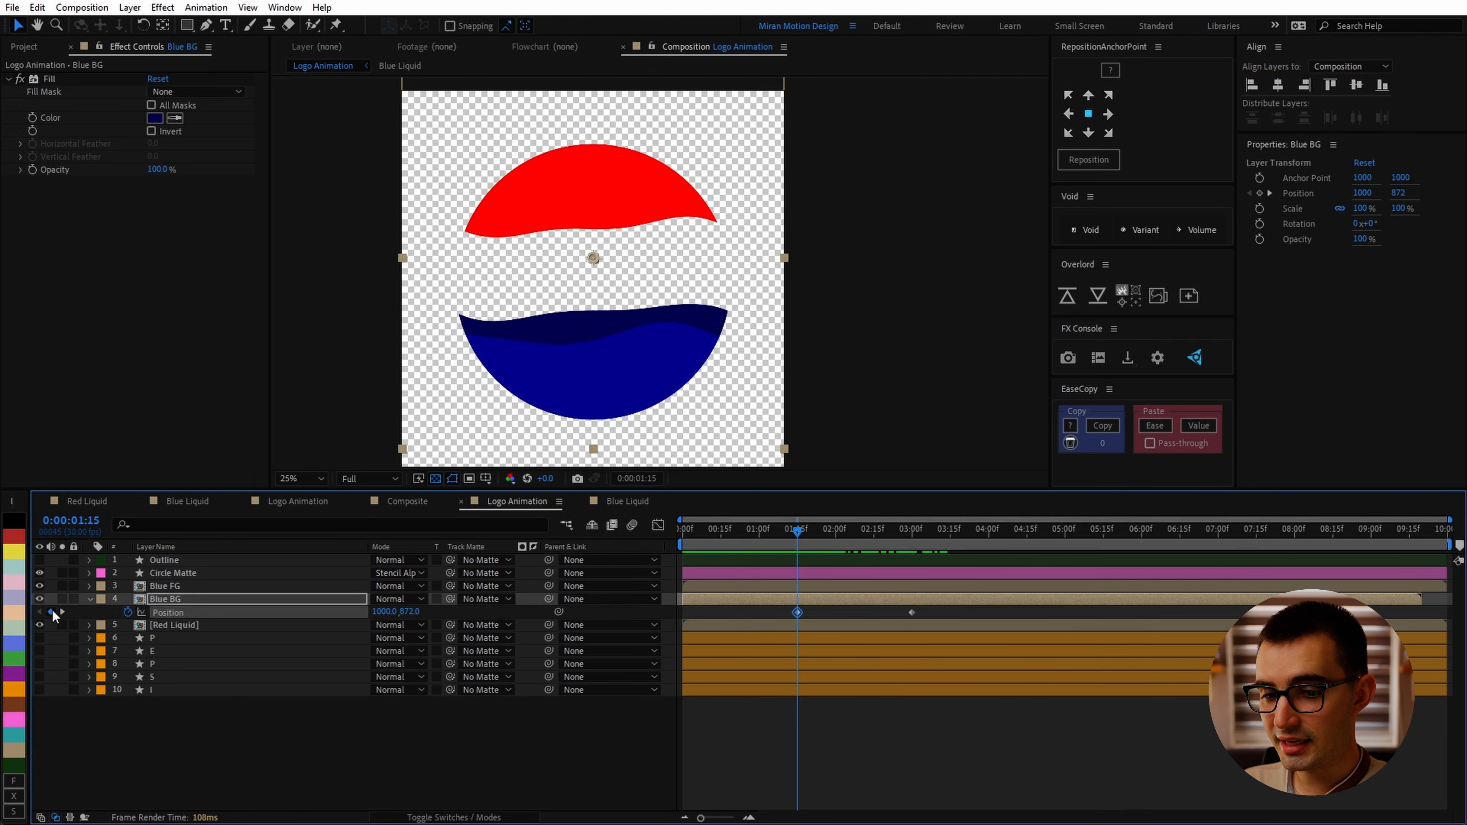
pyautogui.click(908, 534)
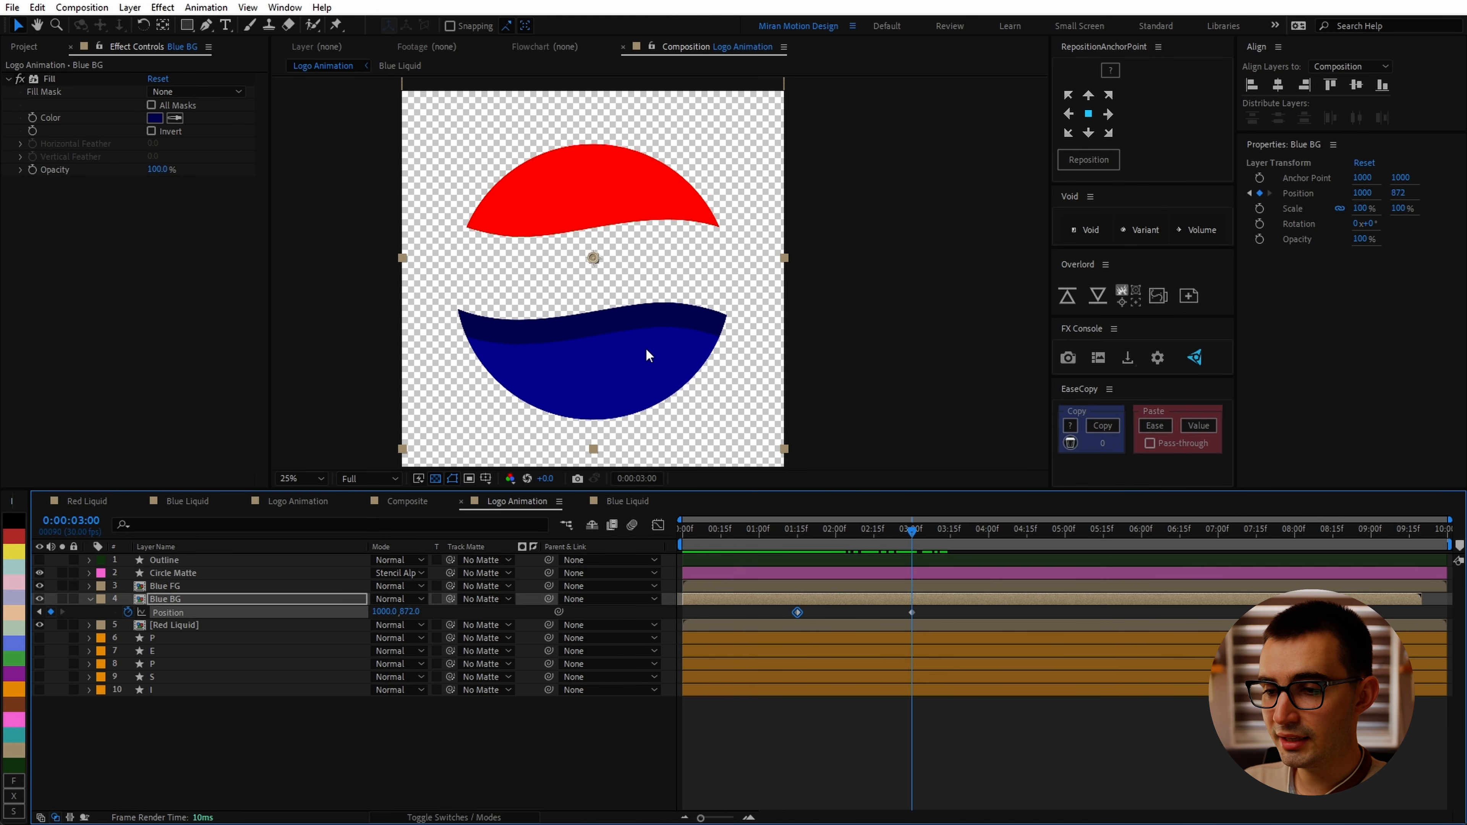
pyautogui.moveTo(648, 355); pyautogui.dragTo(645, 384)
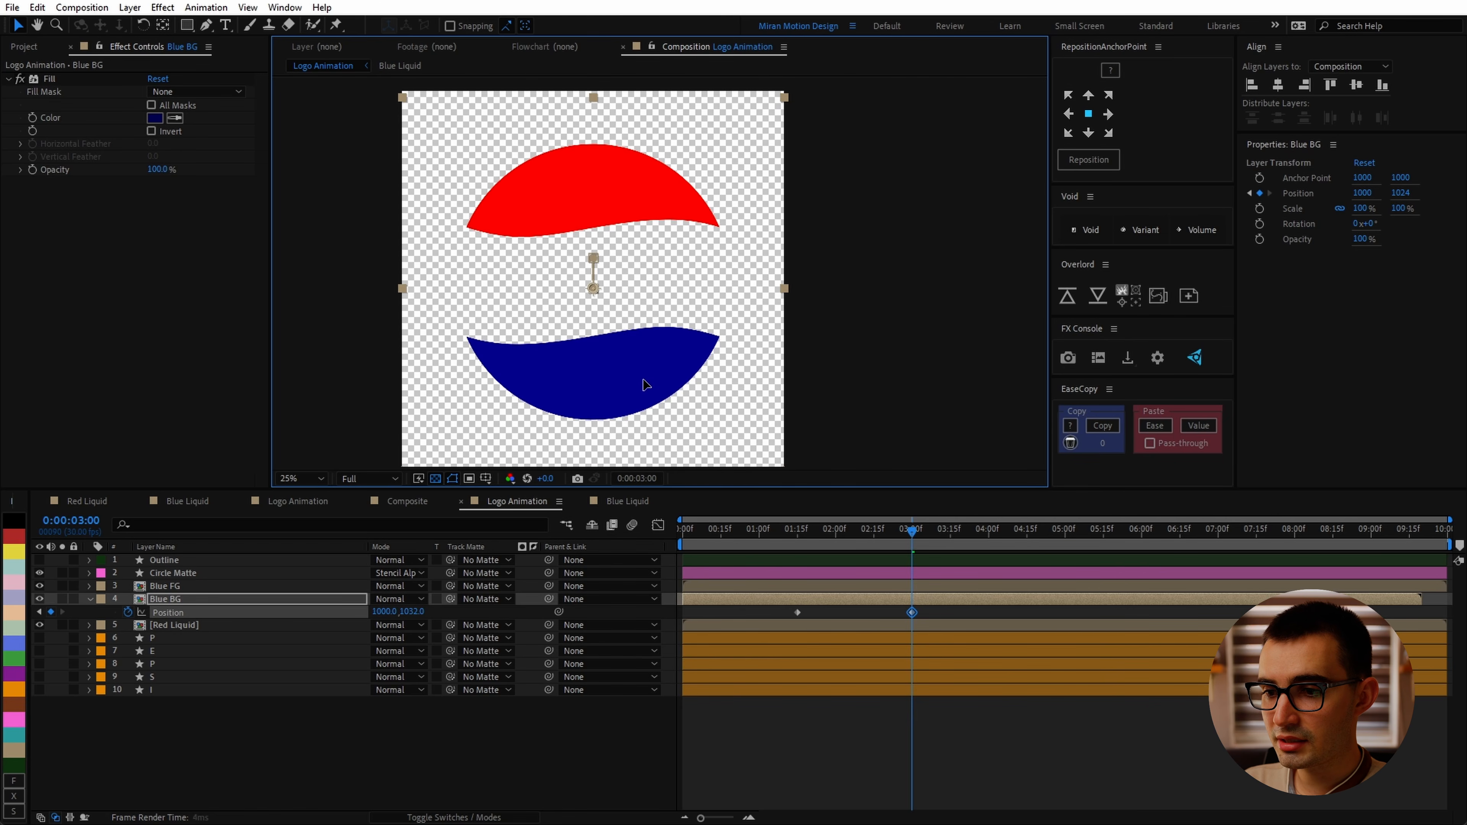
pyautogui.press('Down')
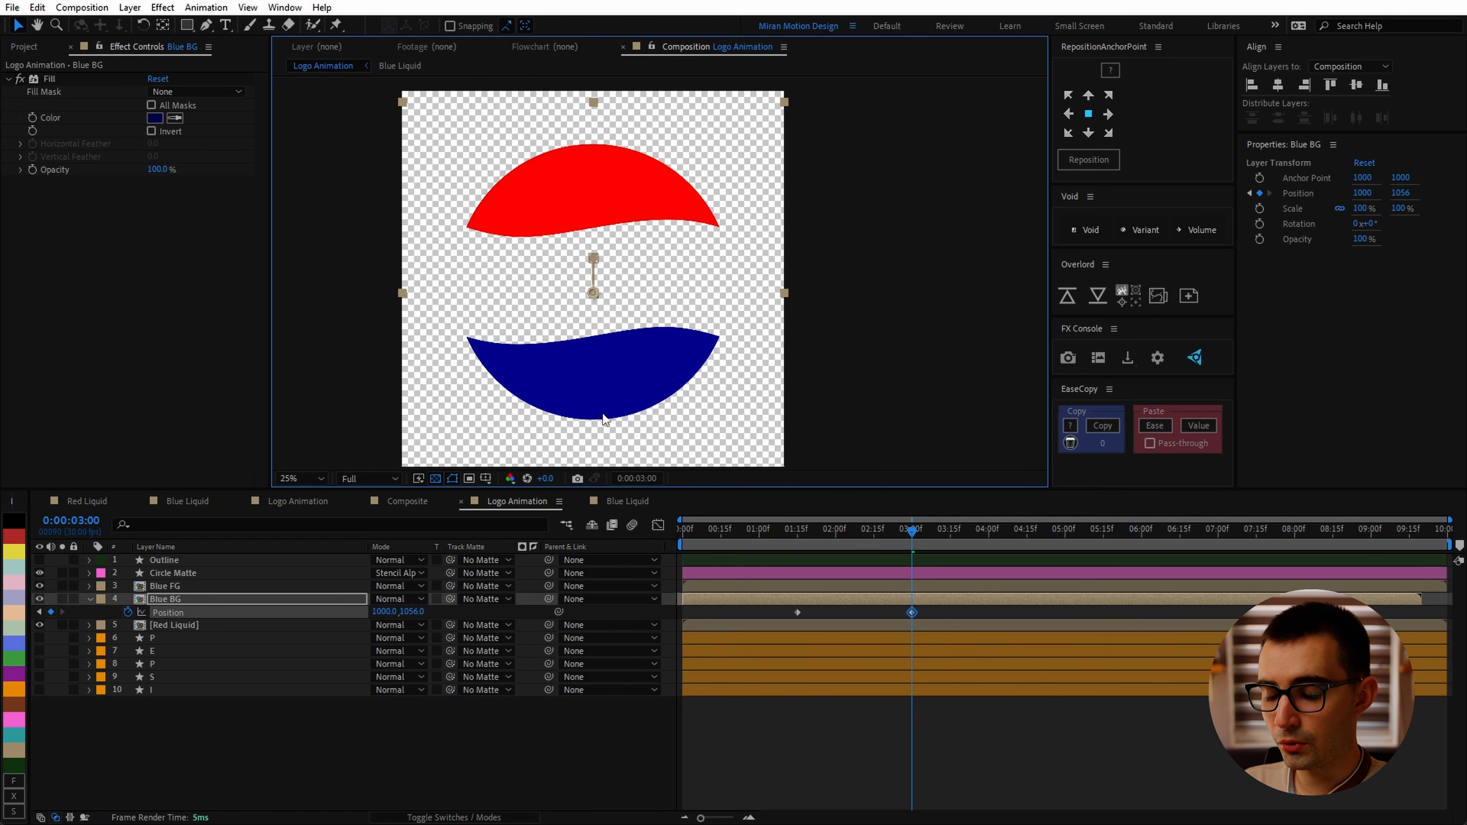
# Step: Apply Easy Ease to both Blue BG Position keyframes
pyautogui.moveTo(970, 607); pyautogui.dragTo(701, 656)
pyautogui.press('F9')
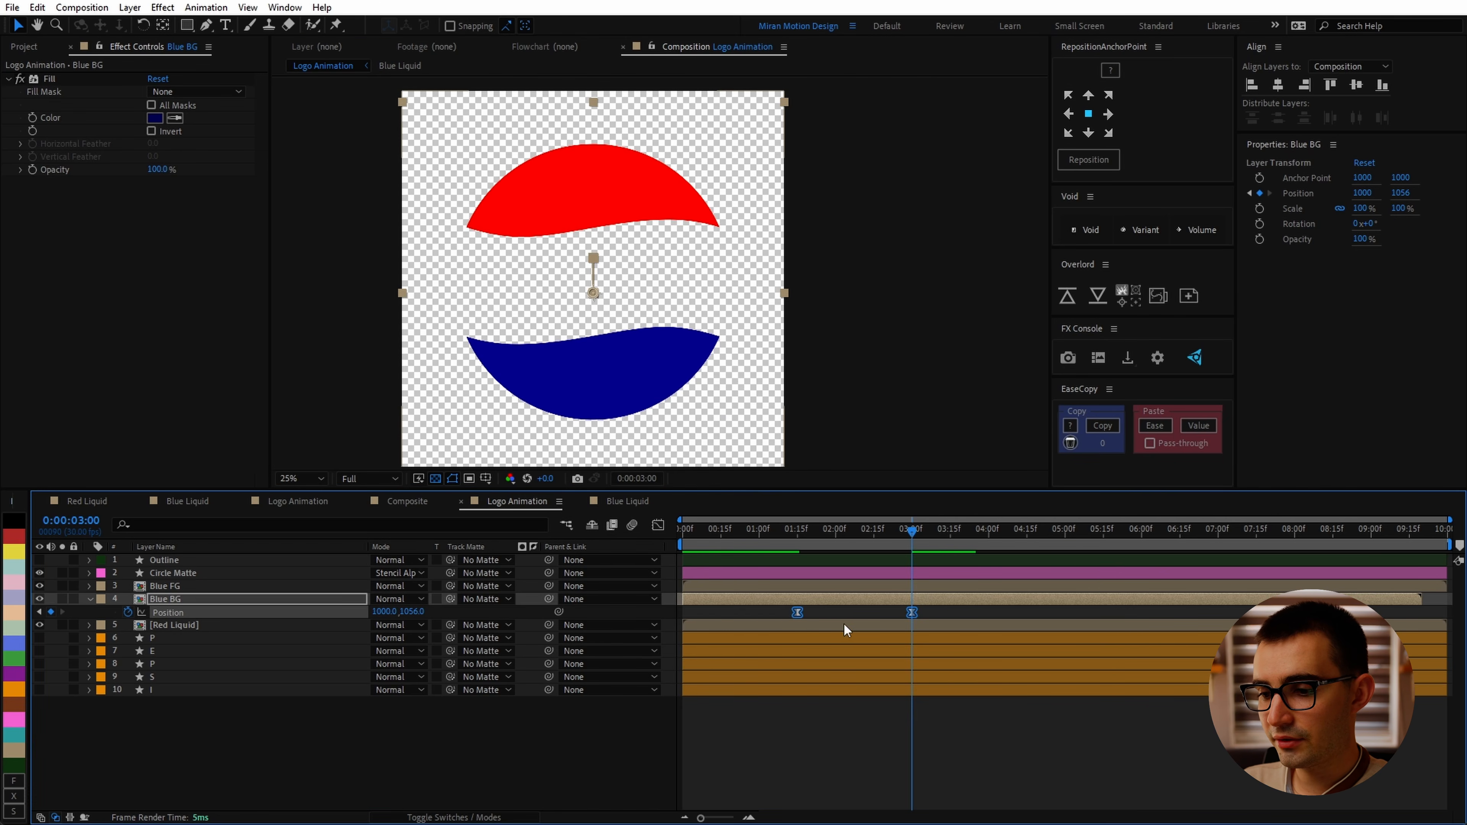
# Step: Edit the 1:15 Position keyframe through its keyframe settings dialog
pyautogui.click(841, 615)
pyautogui.rightClick(801, 609)
pyautogui.click(782, 611)
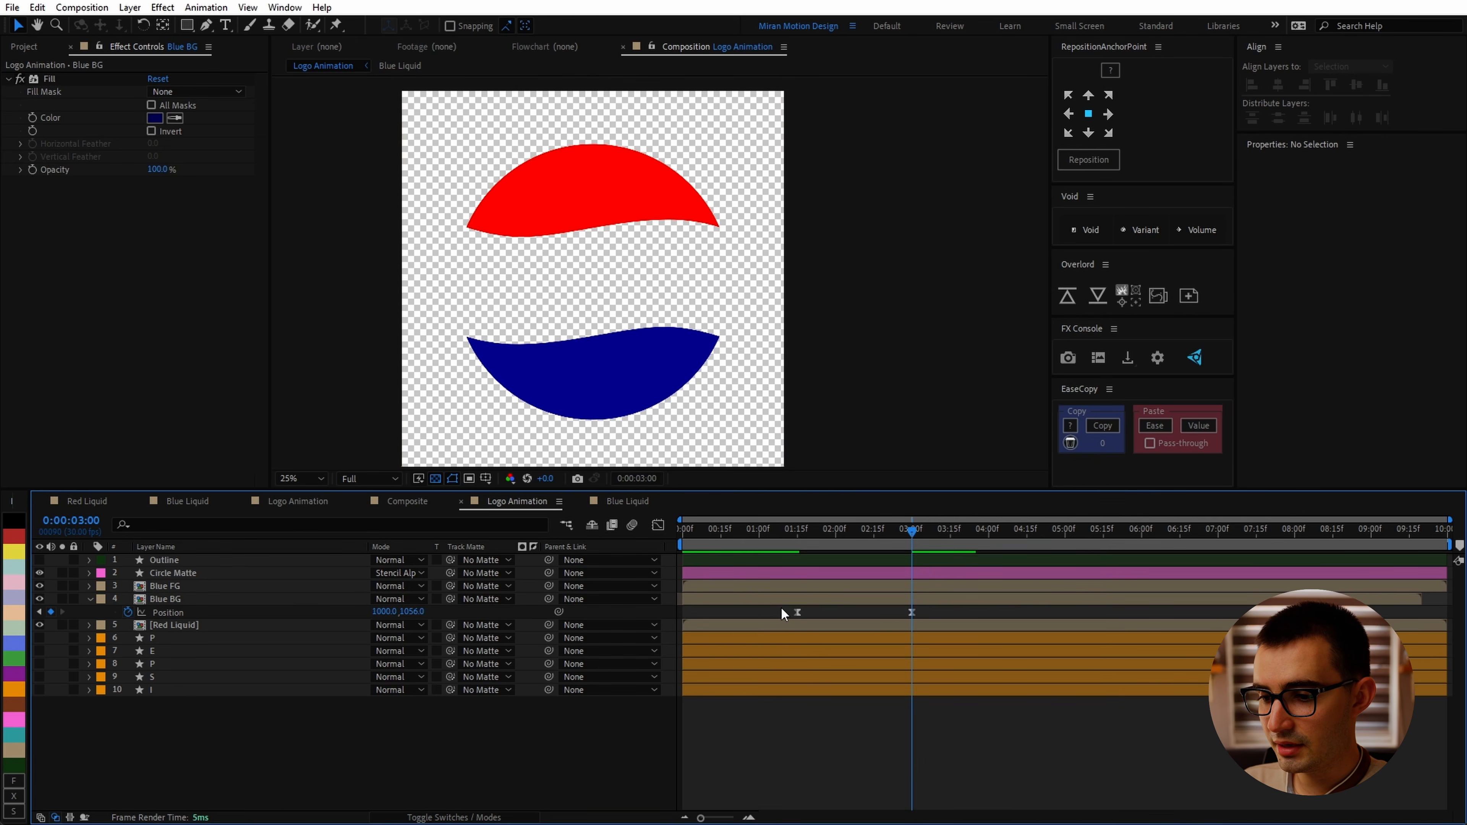
pyautogui.rightClick(799, 613)
pyautogui.click(834, 585)
pyautogui.click(950, 350)
pyautogui.click(951, 417)
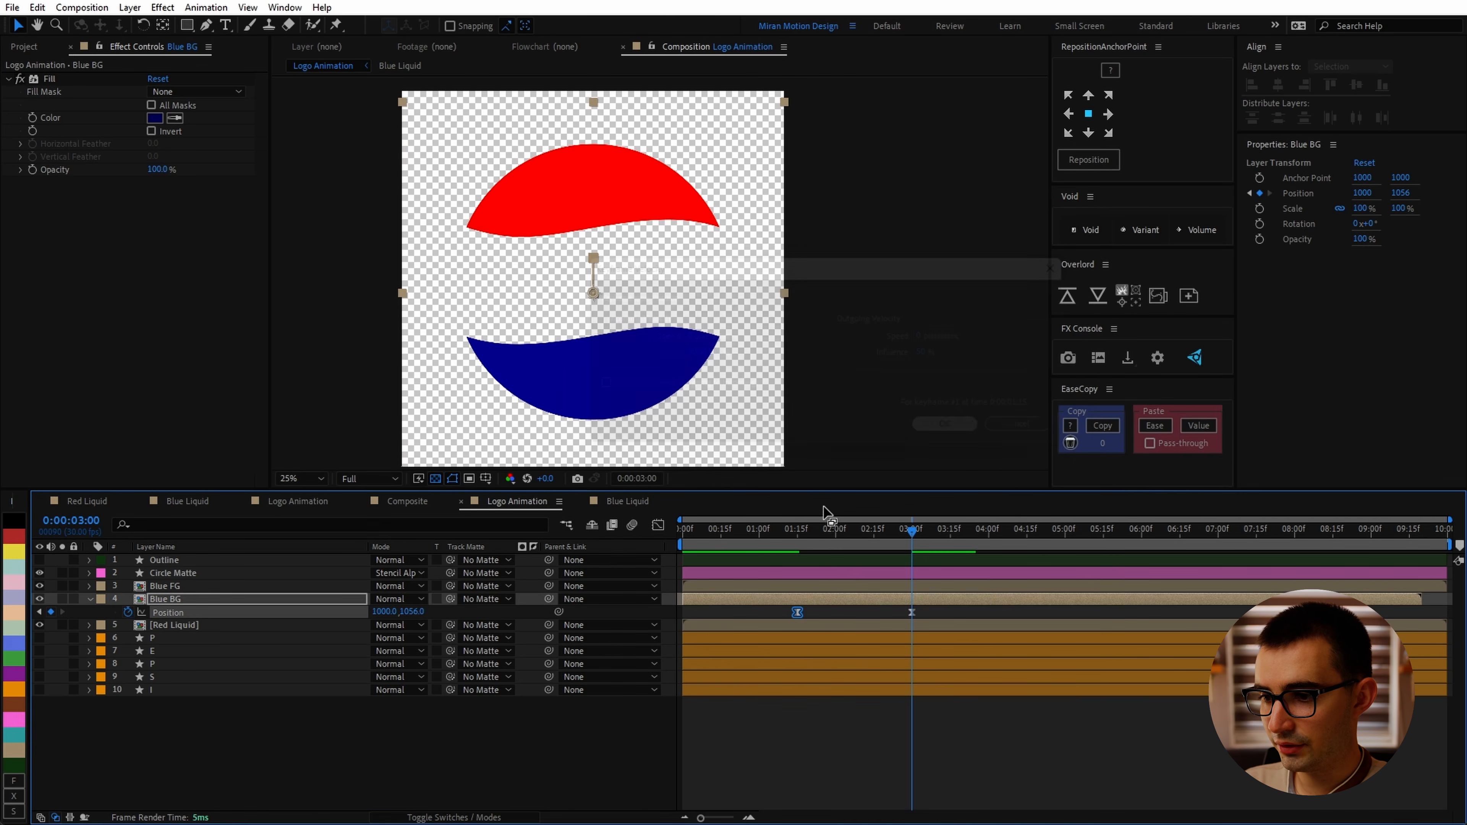
# Step: Set the work area start and move Blue BG's Position keyframes to about 1:10 and 3:10, previewing the motion
pyautogui.moveTo(794, 532)
pyautogui.mouseDown()
pyautogui.moveTo(811, 533)
pyautogui.moveTo(784, 542)
pyautogui.mouseUp()
pyautogui.press('b')
pyautogui.press('space')
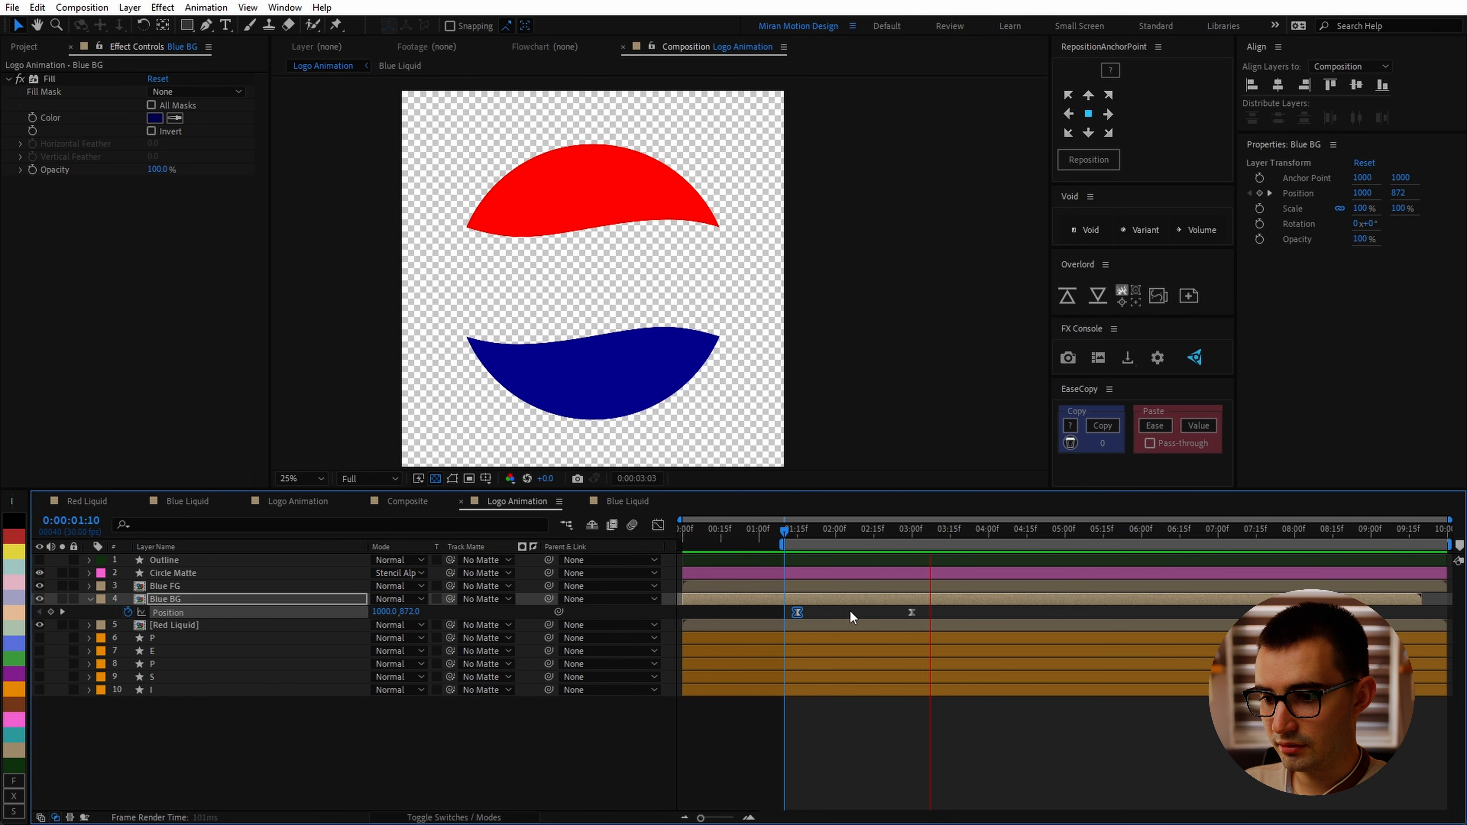
pyautogui.press('space')
pyautogui.moveTo(777, 534)
pyautogui.mouseDown()
pyautogui.moveTo(759, 537)
pyautogui.moveTo(787, 550)
pyautogui.mouseUp()
pyautogui.moveTo(797, 612); pyautogui.dragTo(784, 612)
pyautogui.moveTo(920, 535); pyautogui.dragTo(937, 546)
pyautogui.moveTo(911, 612); pyautogui.dragTo(937, 612)
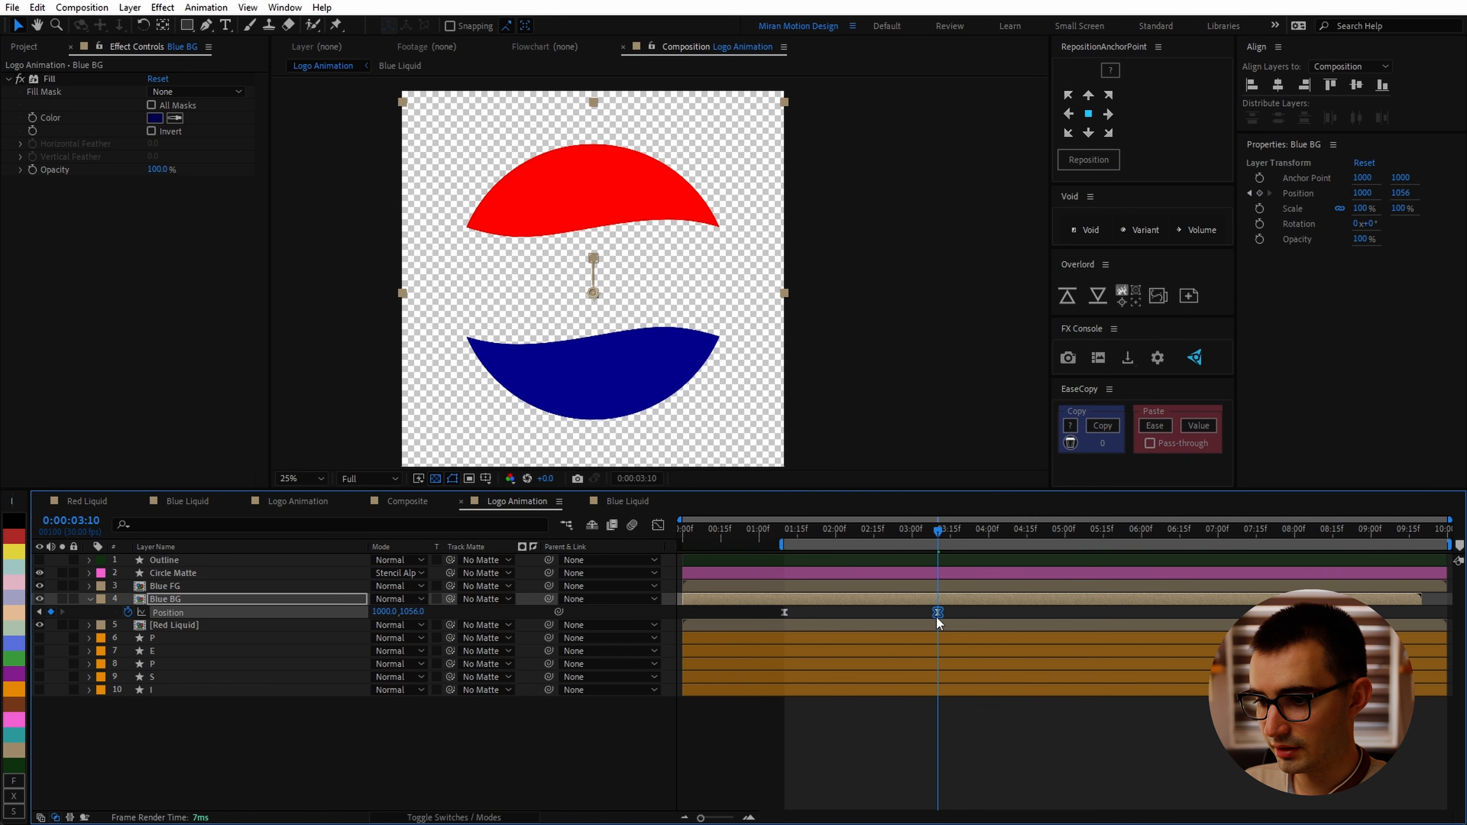
pyautogui.press('space')
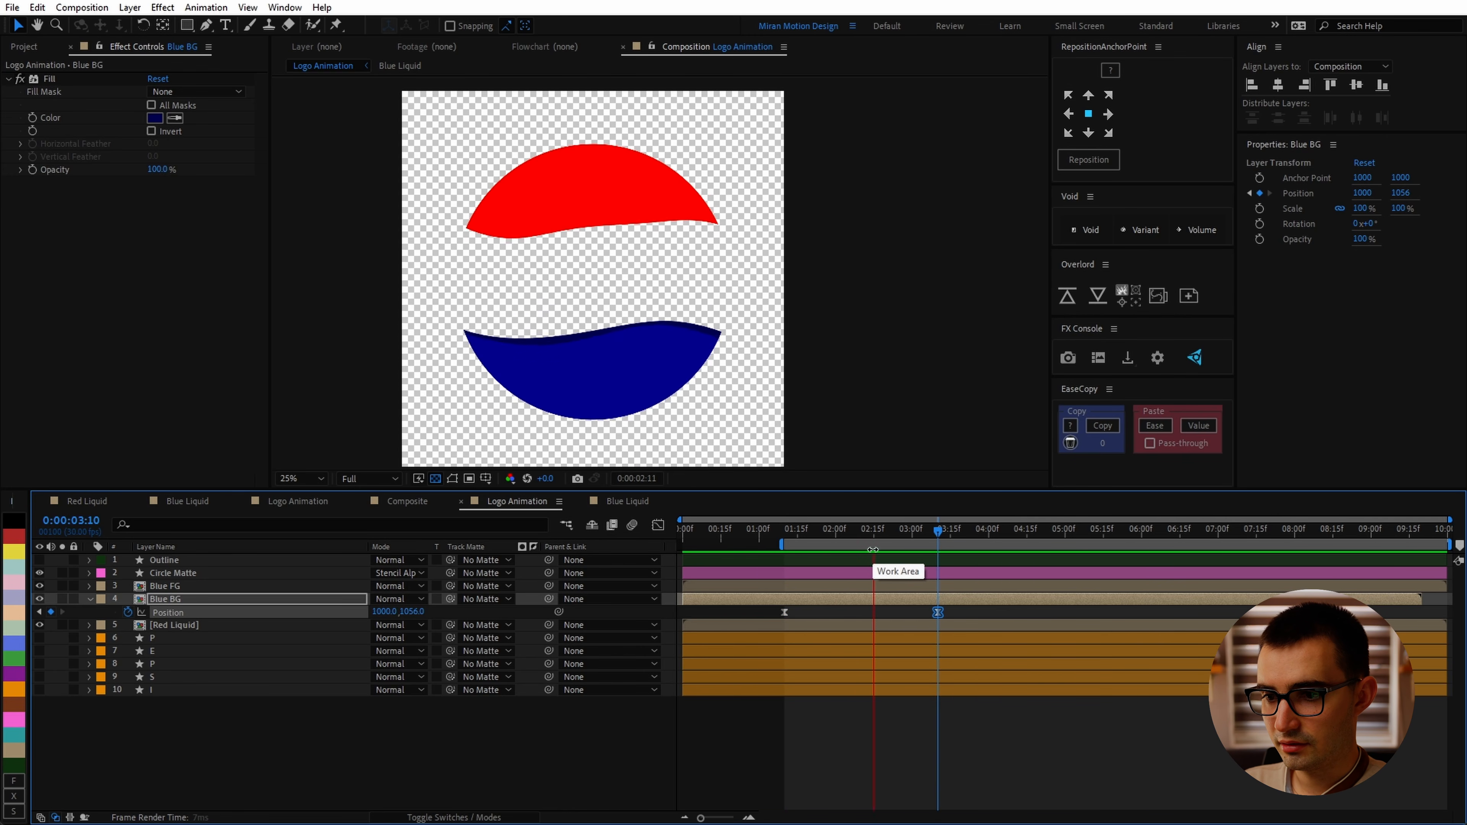
pyautogui.click(683, 365)
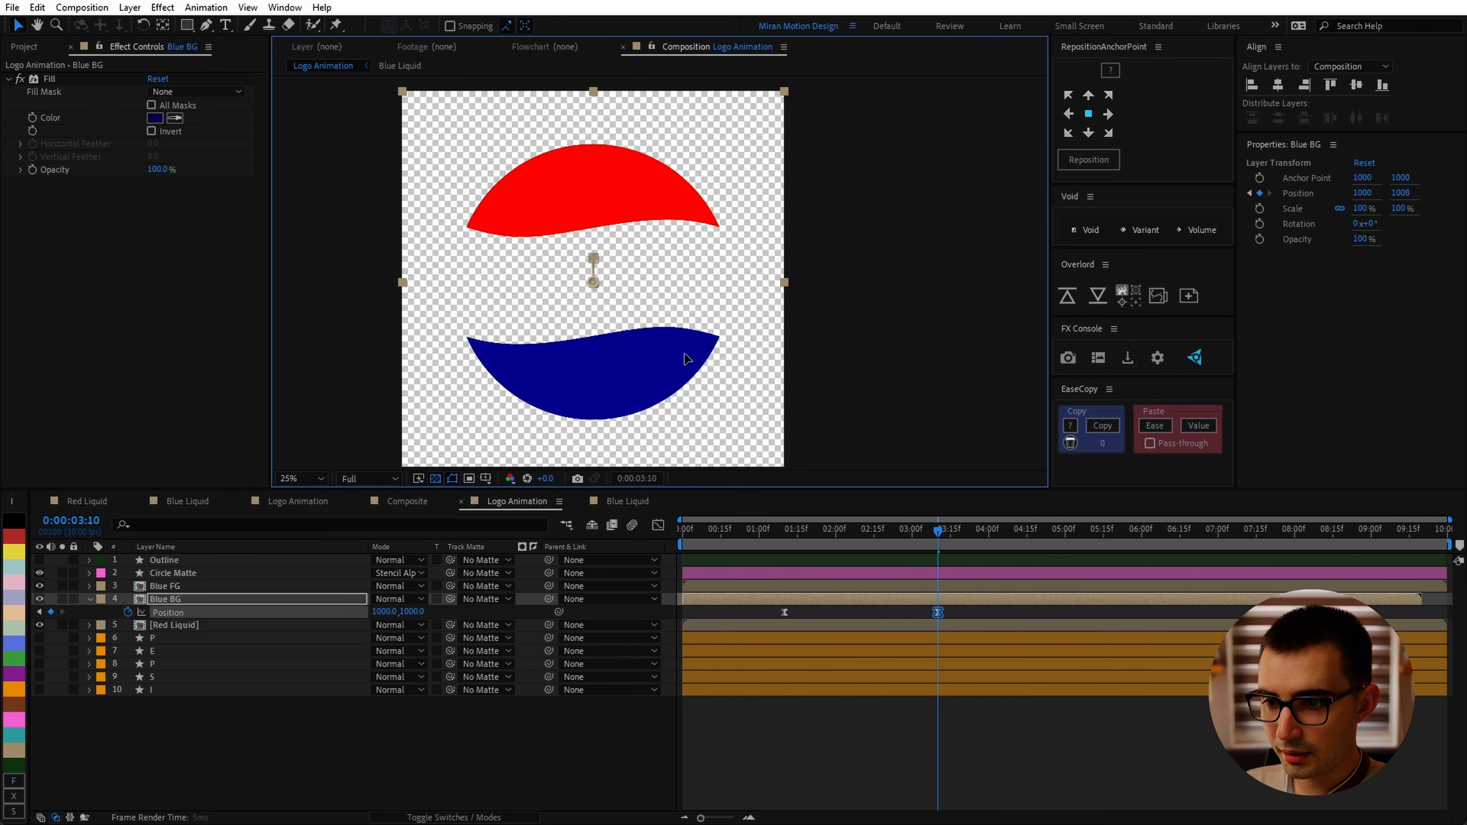
# Step: Set Blue BG's Position at 3:10 to 1000, 1008
pyautogui.hotkey('shift', 'Up')
pyautogui.hotkey('shift', 'Up')
pyautogui.press('Down')
pyautogui.press('Down')
pyautogui.press('Down')
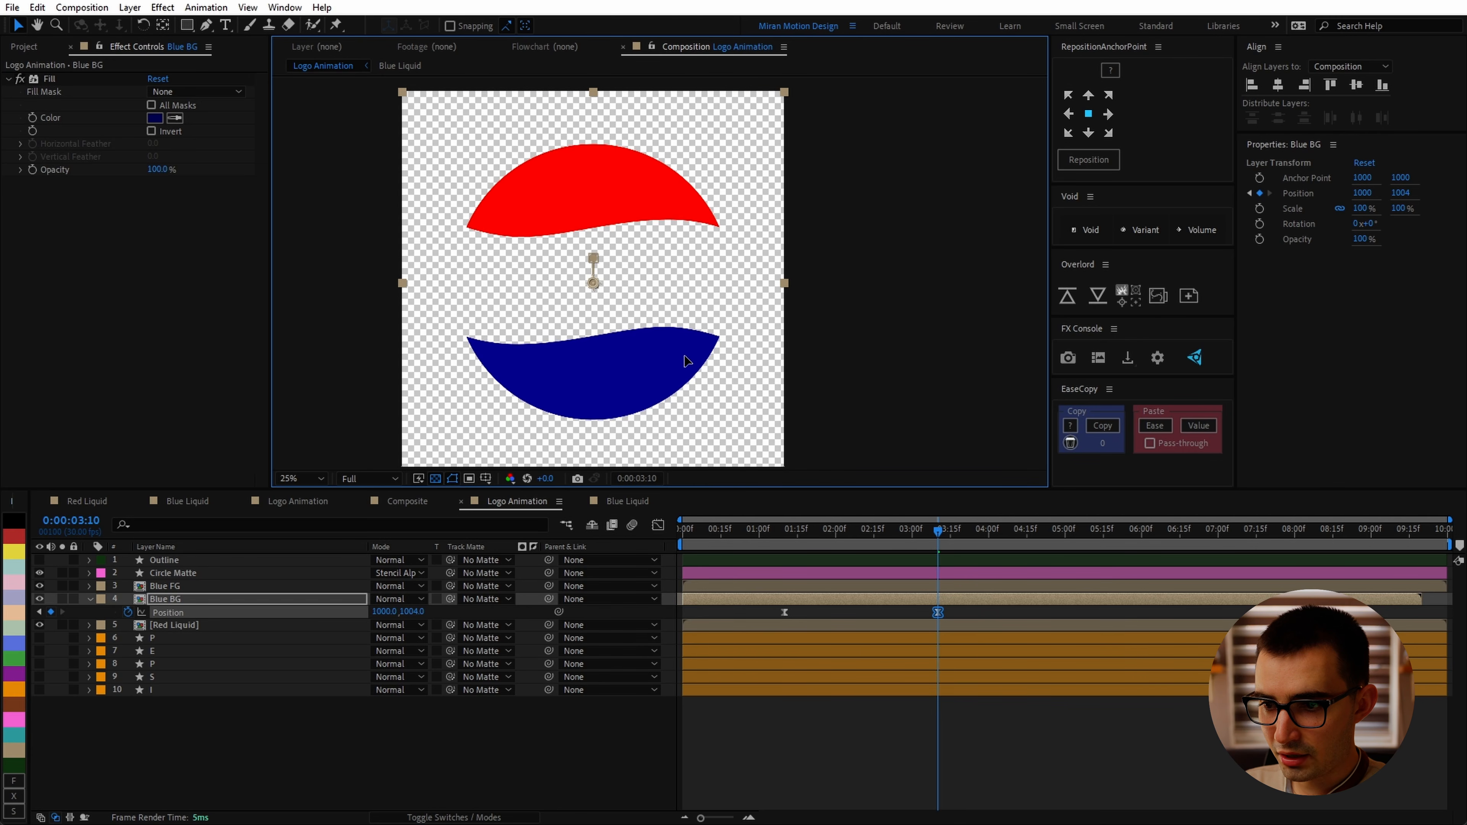
pyautogui.press('Down')
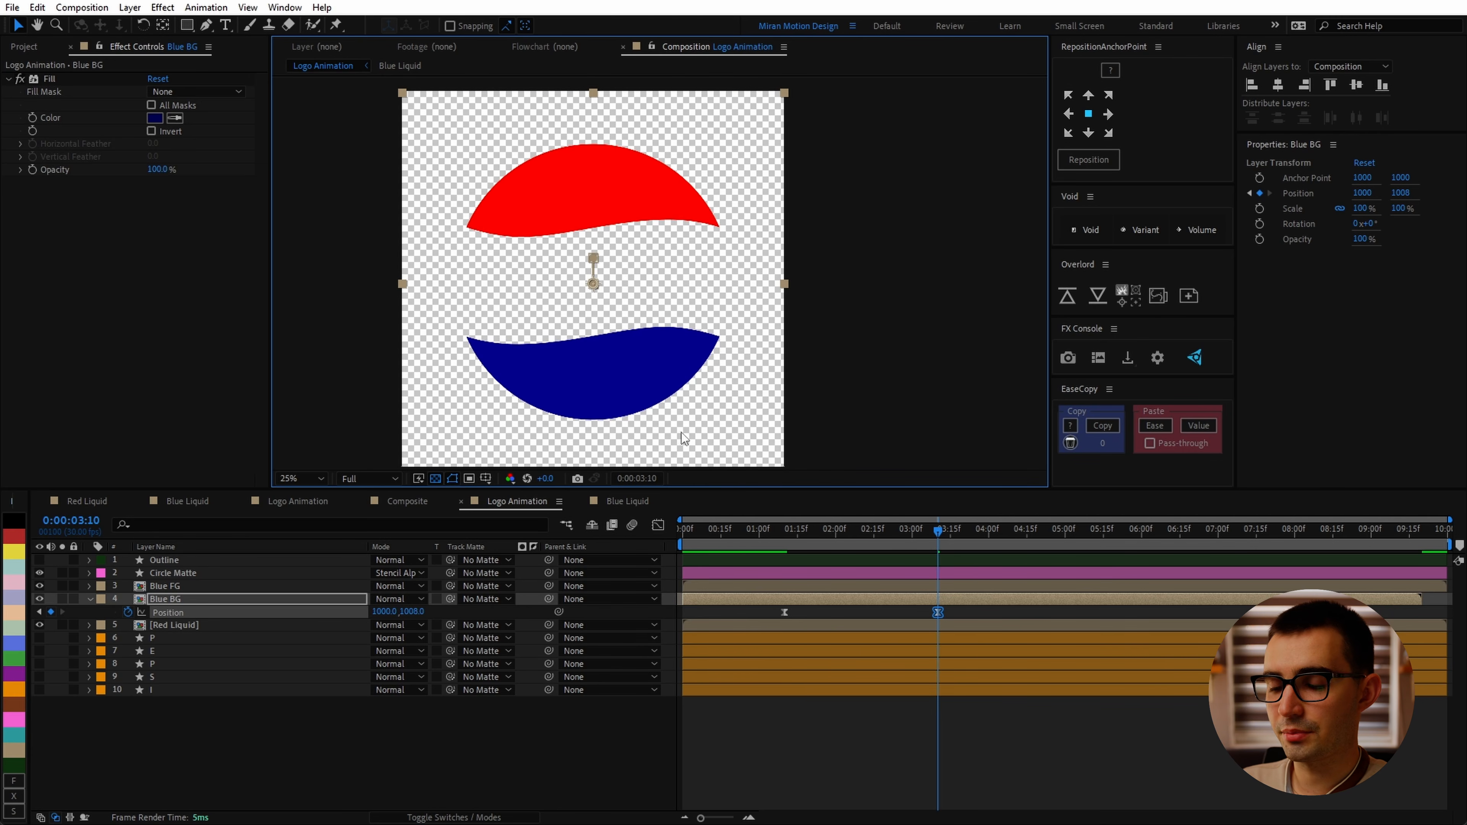
# Step: Set the 3:10 Position keyframe's incoming velocity influence to 50% and preview the result
pyautogui.press('space')
pyautogui.scroll(2, 698, 405)
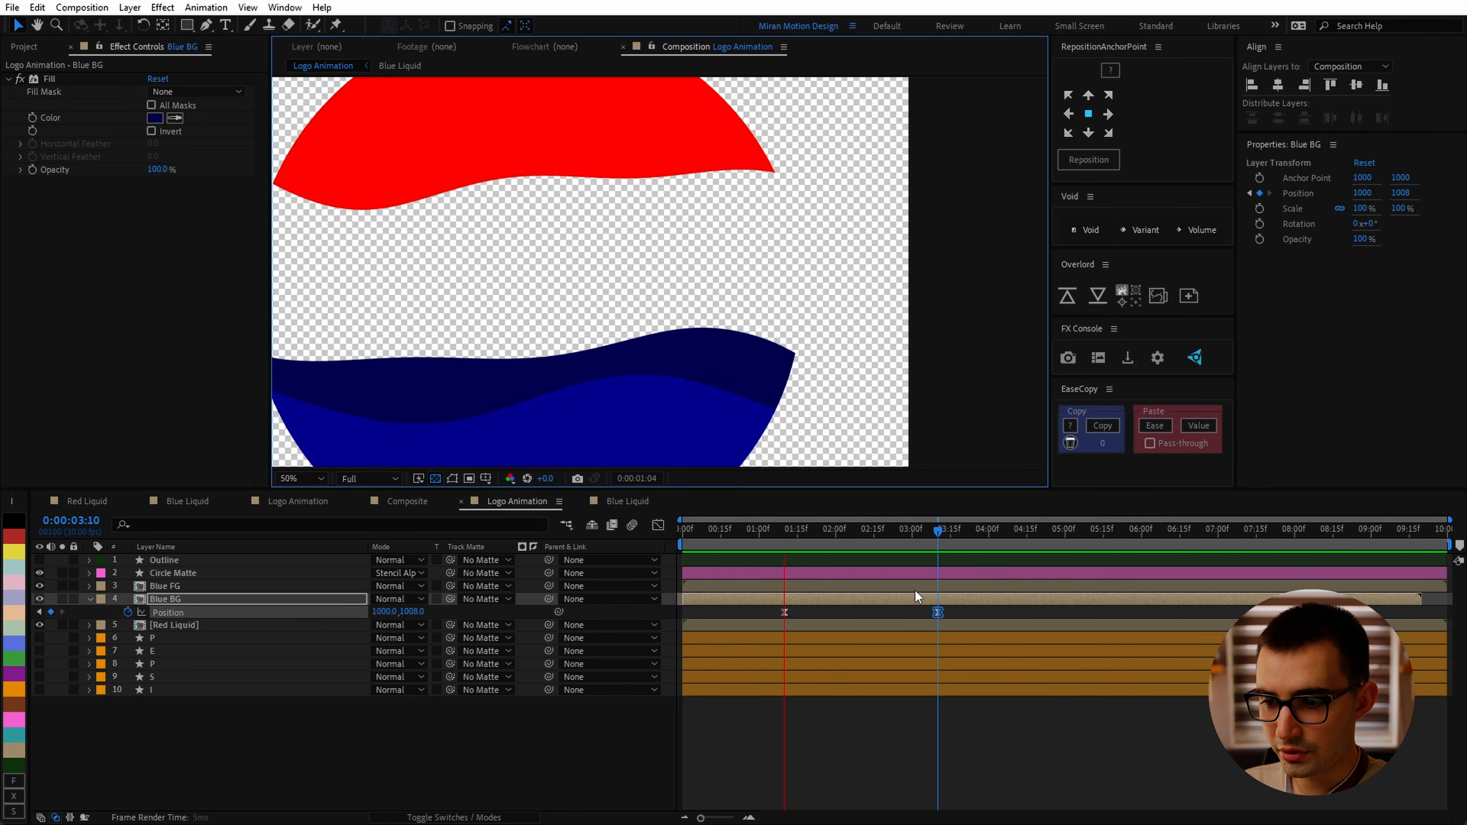
pyautogui.rightClick(938, 612)
pyautogui.click(982, 534)
pyautogui.write('50')
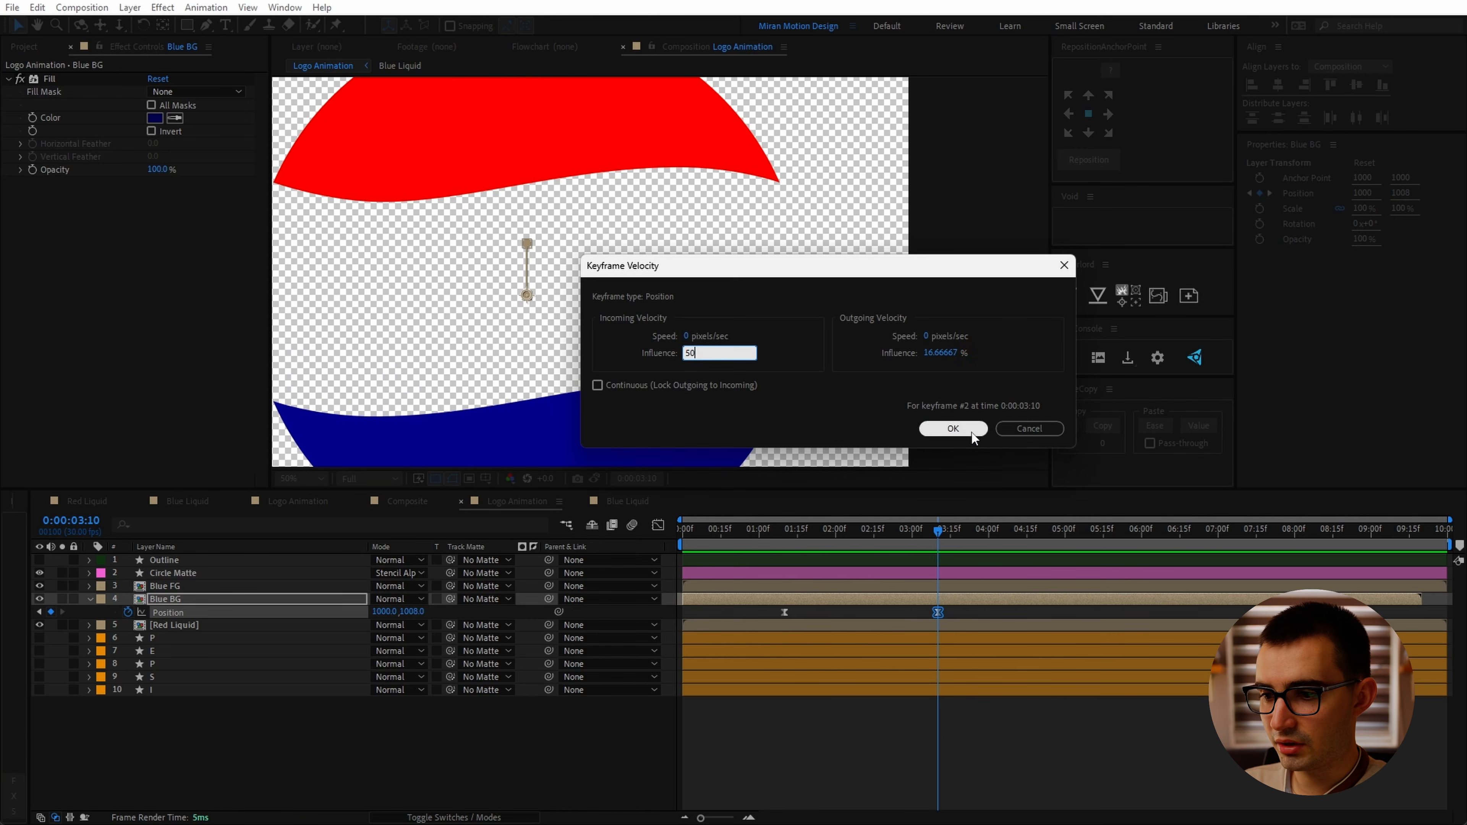
pyautogui.click(970, 432)
pyautogui.press('space')
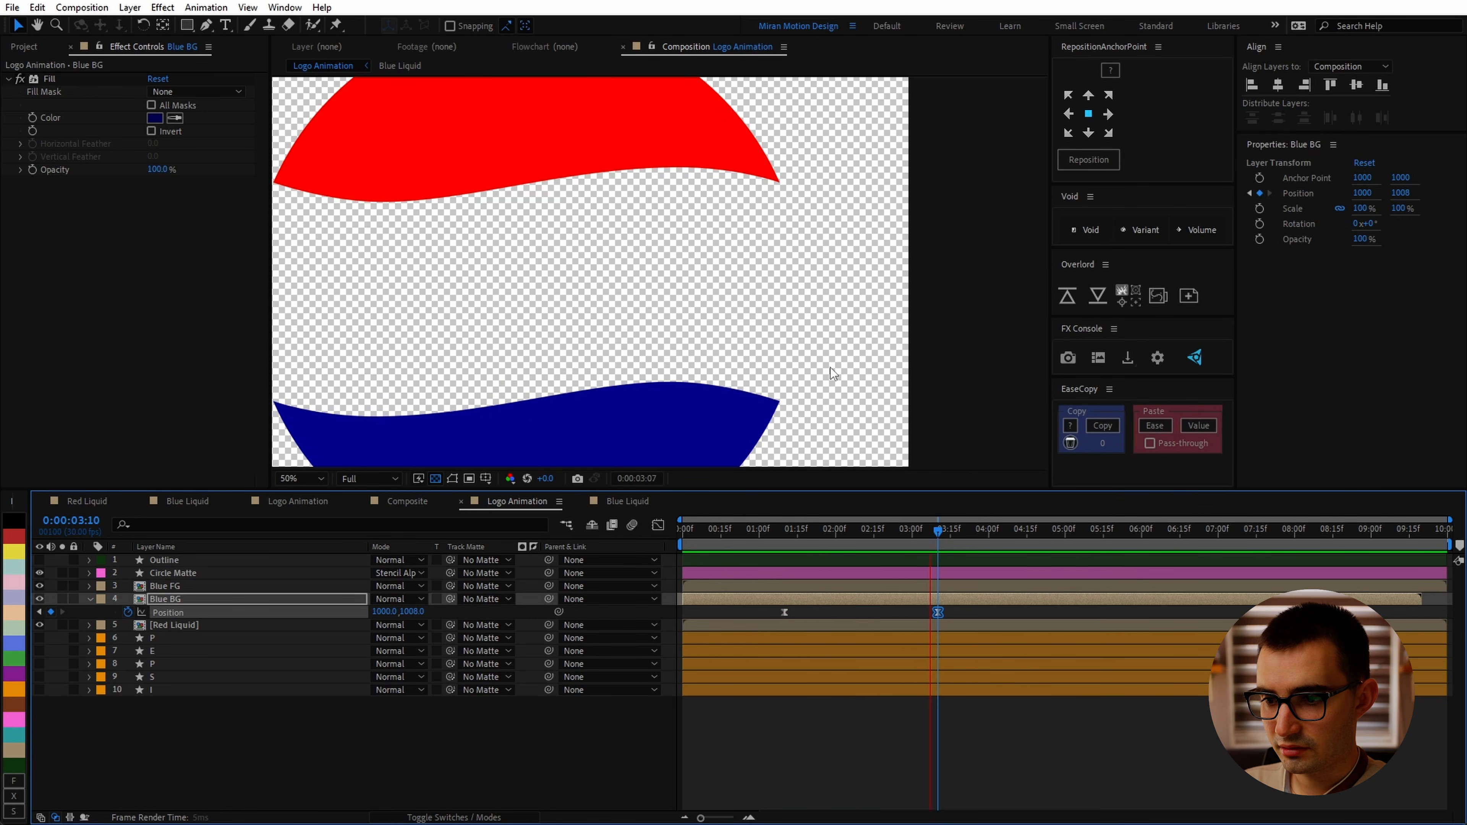
pyautogui.press(',')
pyautogui.press(',')
# Step: Duplicate the Blue FG layer and rename the copy Blue Foam
pyautogui.click(161, 586)
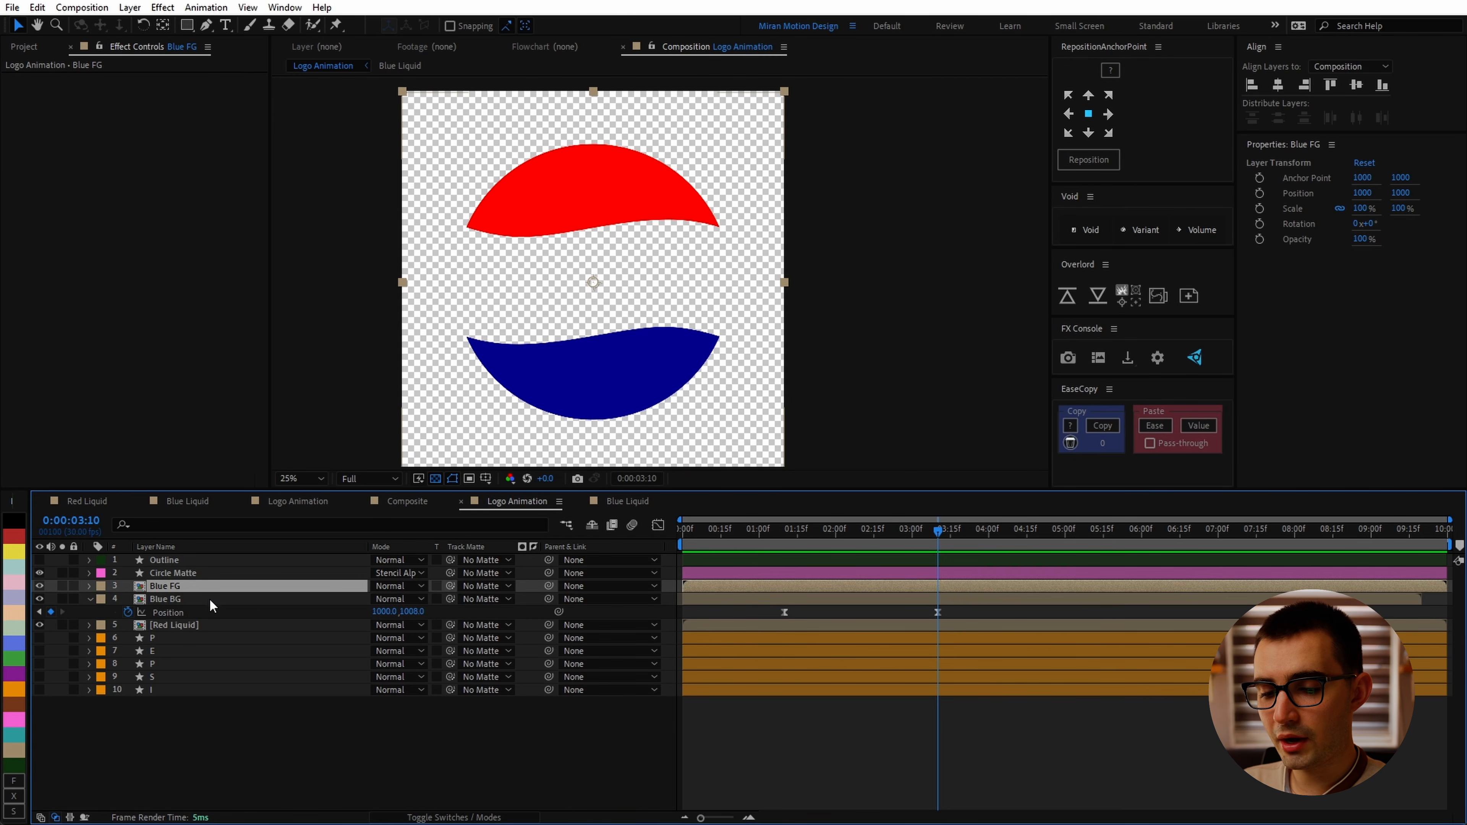
pyautogui.hotkey('ctrl', 'd')
pyautogui.press('Return')
pyautogui.moveTo(191, 586); pyautogui.dragTo(180, 589)
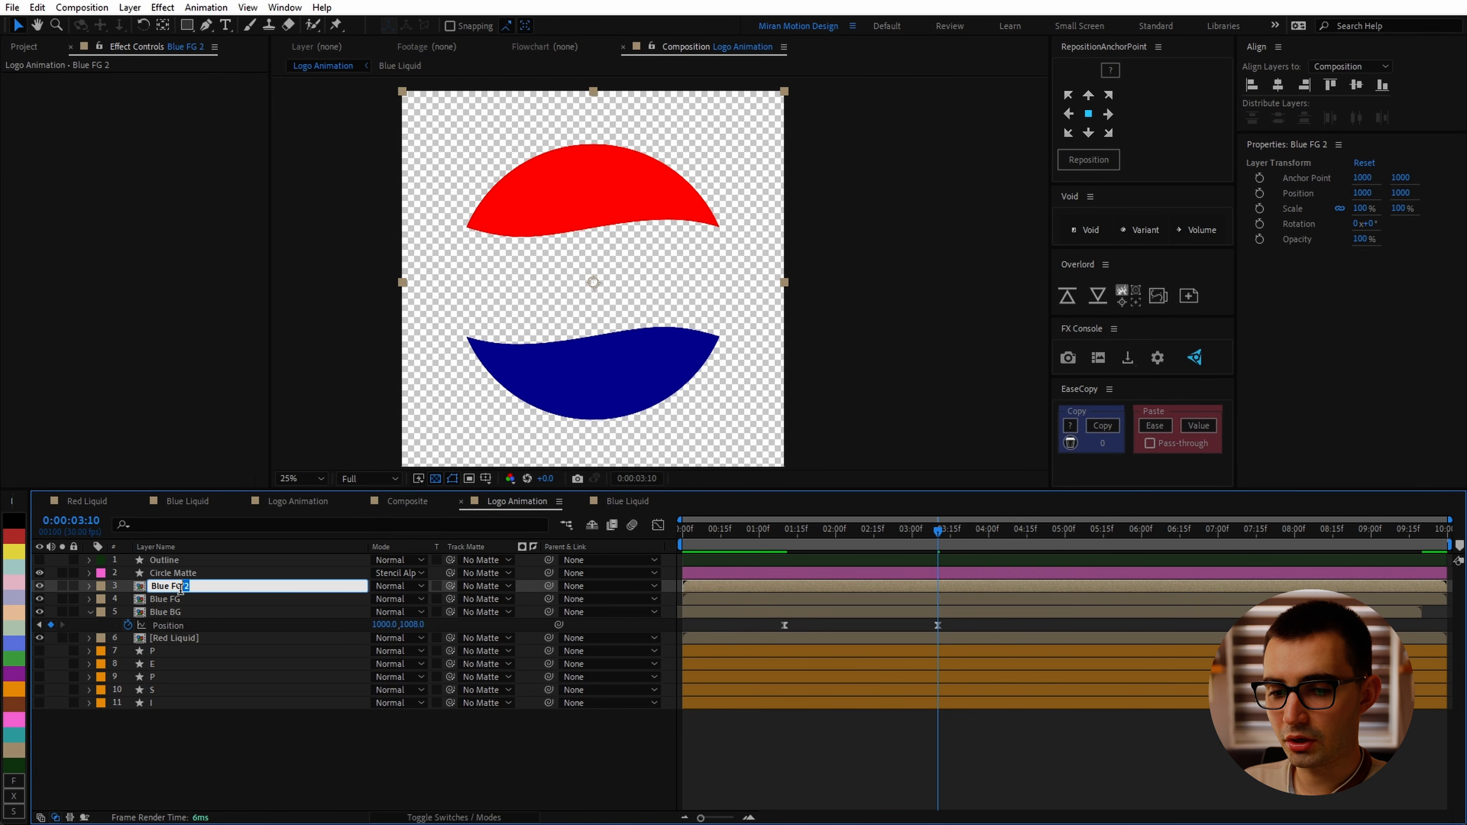
pyautogui.write('oam')
pyautogui.press('Return')
# Step: Apply Simple Choker to Blue Foam and set Choke Matte to about -35.90
pyautogui.hotkey('ctrl', 'space')
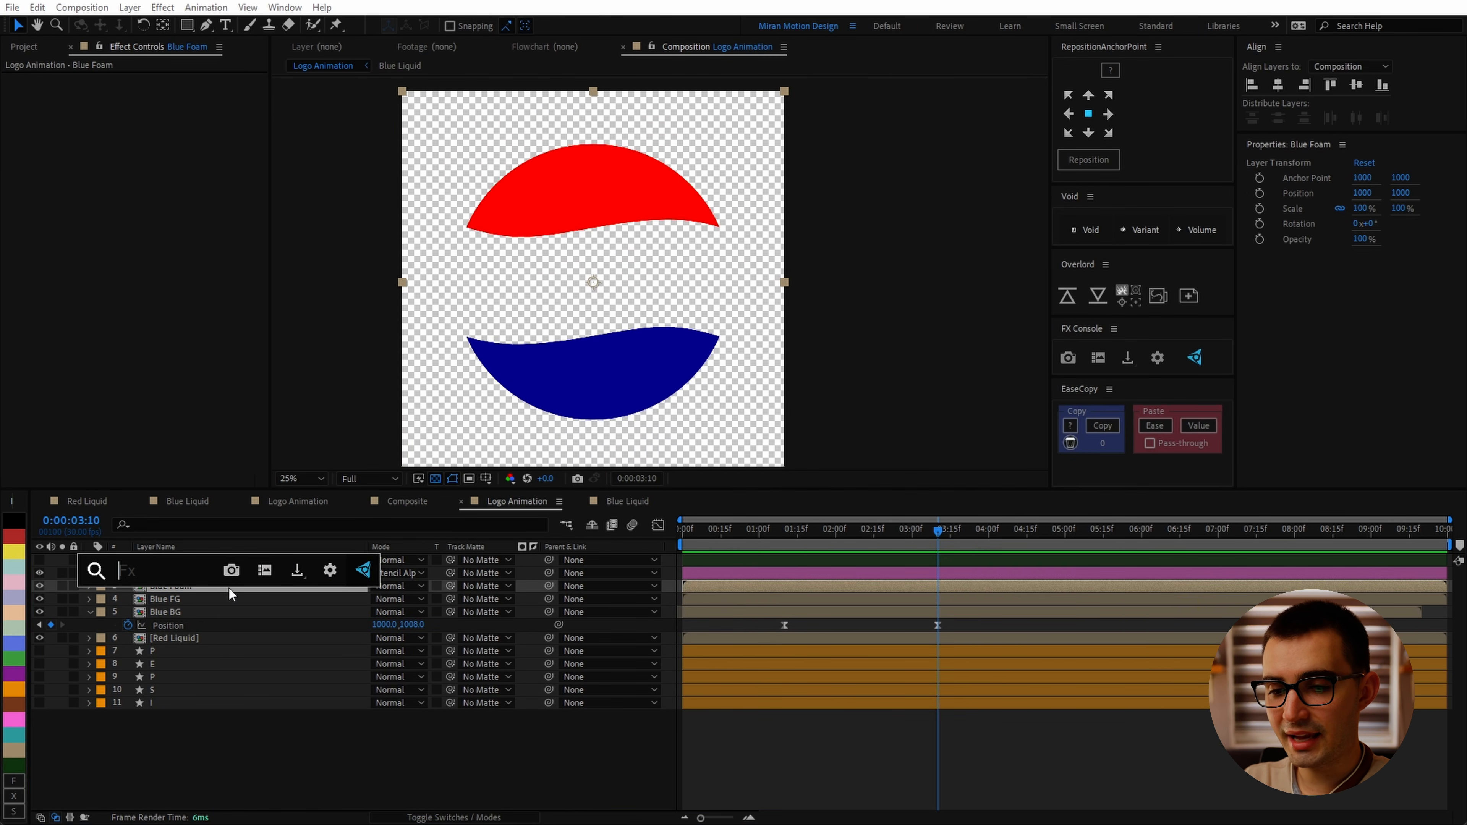
pyautogui.write('simp')
pyautogui.press('Return')
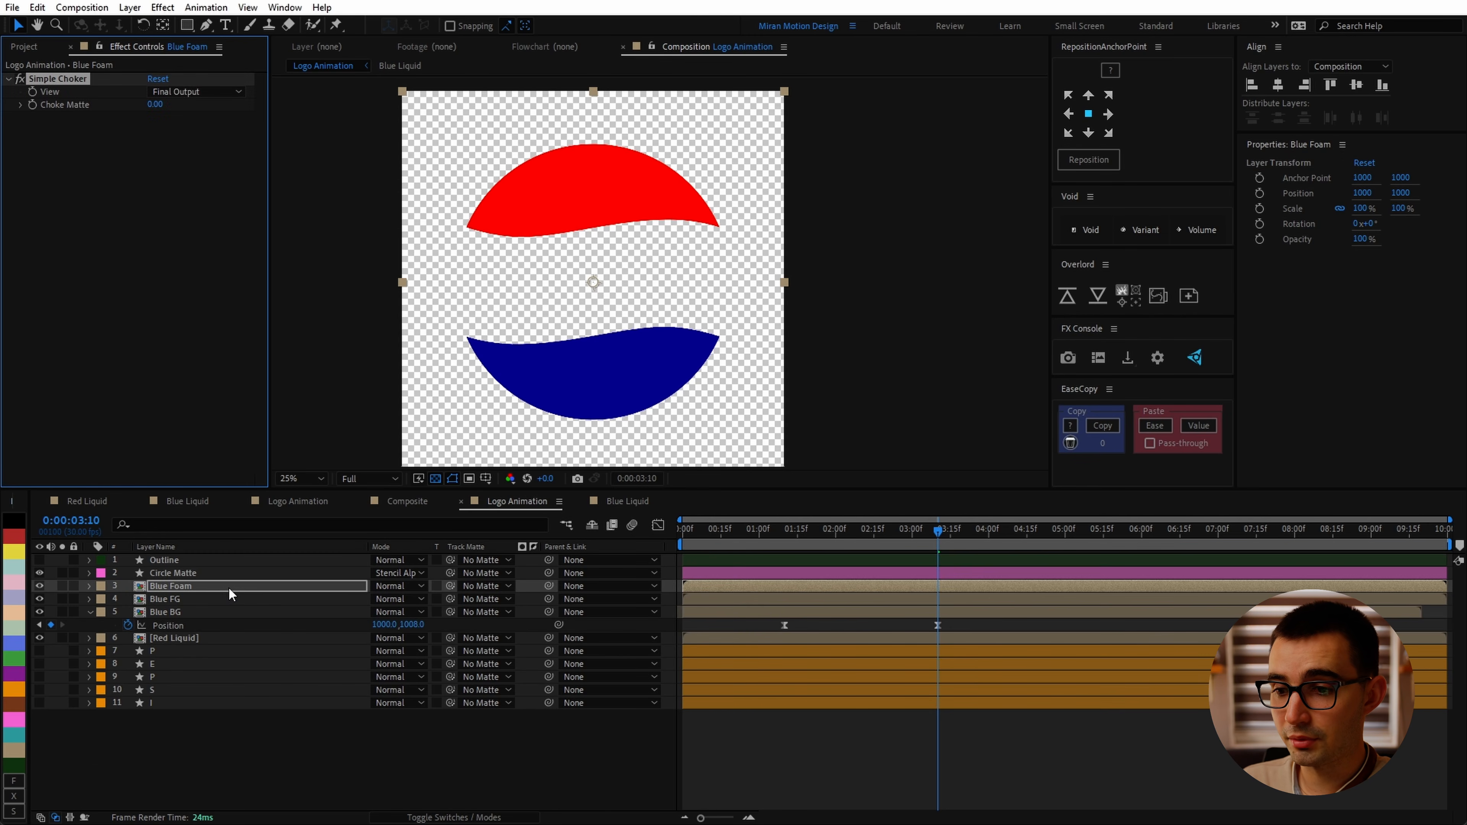
pyautogui.moveTo(155, 104); pyautogui.dragTo(26, 142)
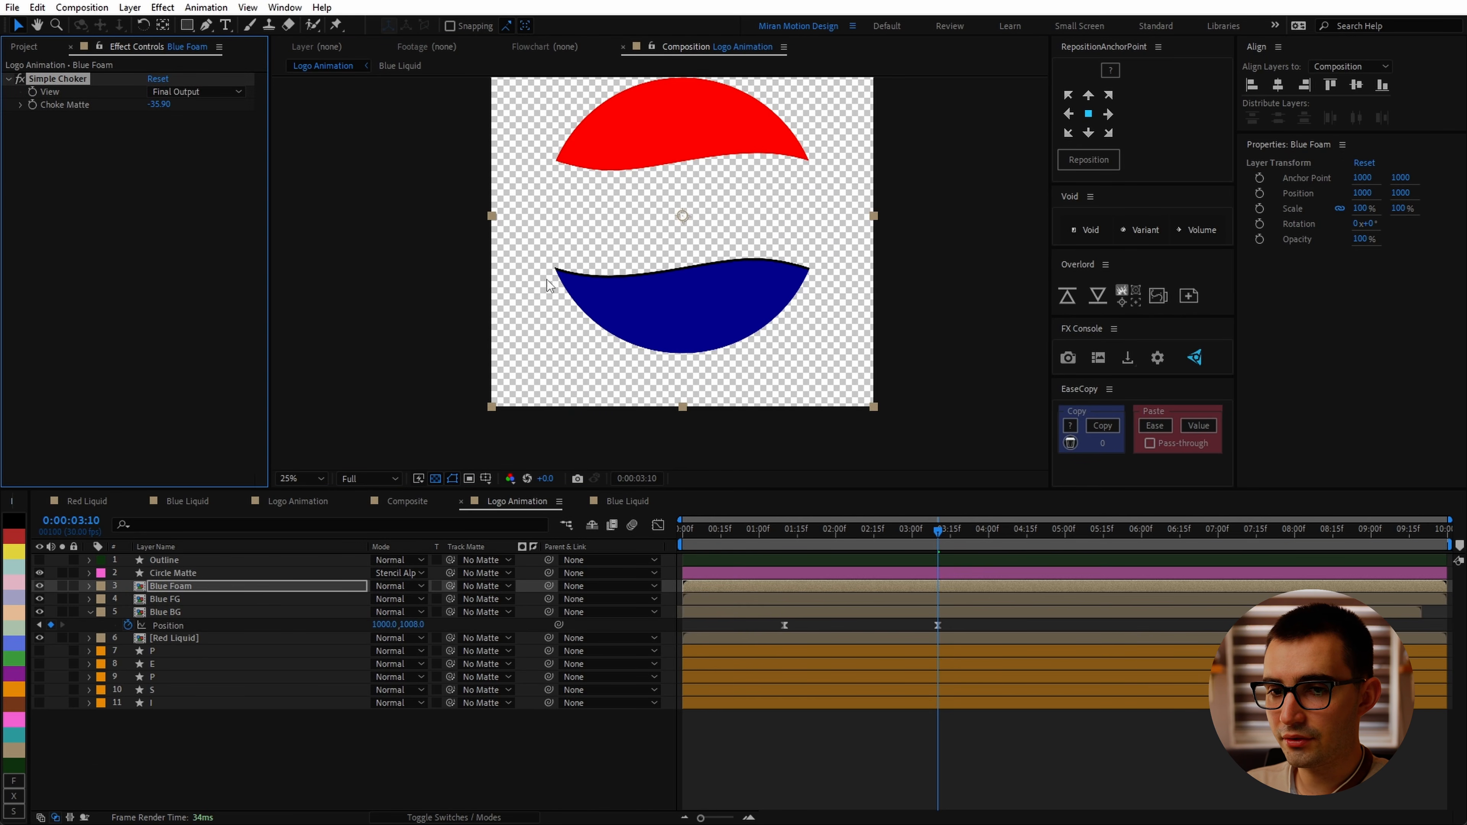
# Step: Apply Set Matte to Blue Foam, taking the matte from Blue Foam itself with Invert Matte enabled
pyautogui.press('/')
pyautogui.moveTo(647, 313); pyautogui.dragTo(381, 368)
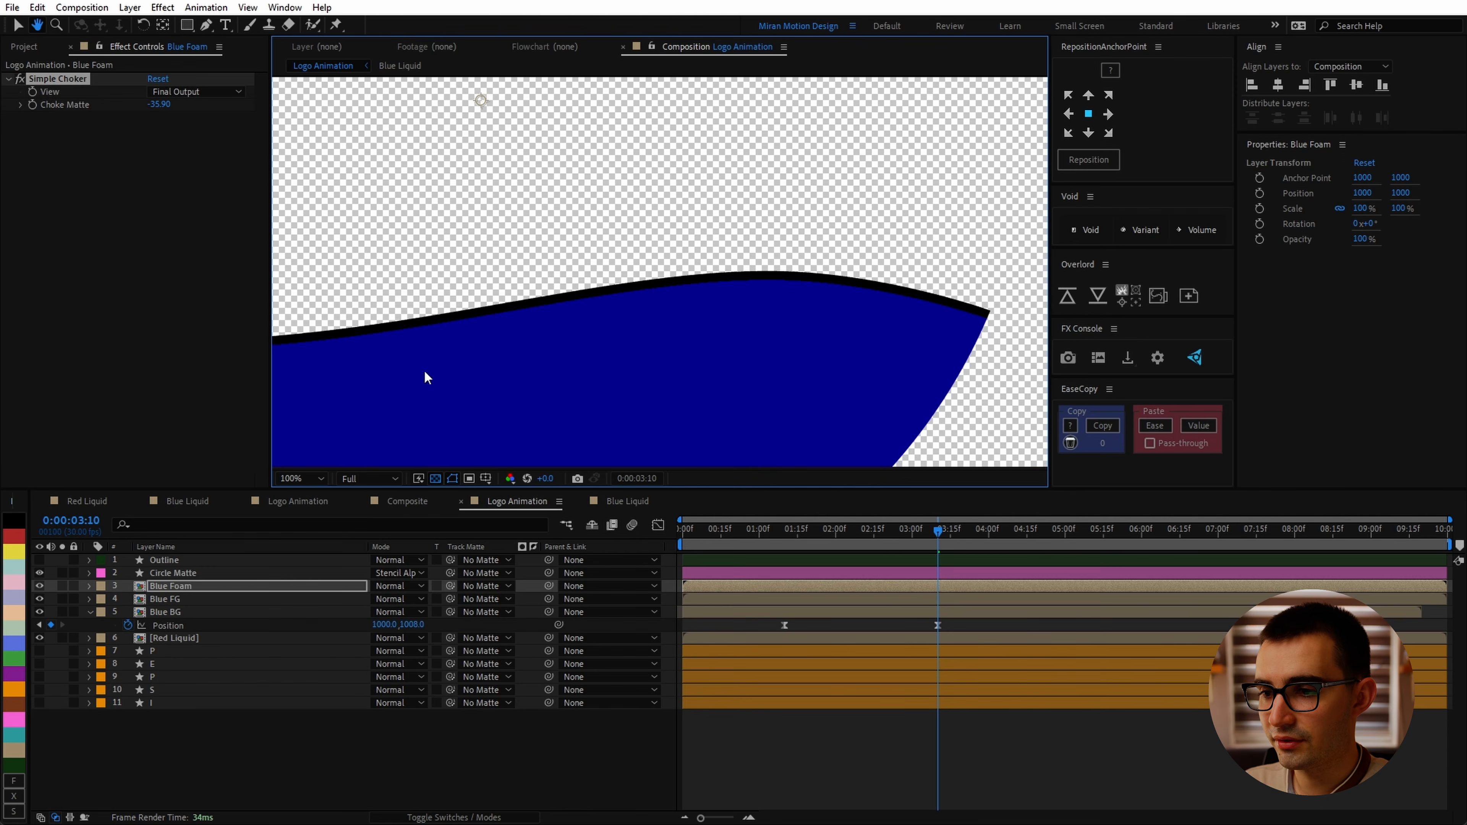
pyautogui.moveTo(468, 307); pyautogui.dragTo(628, 327)
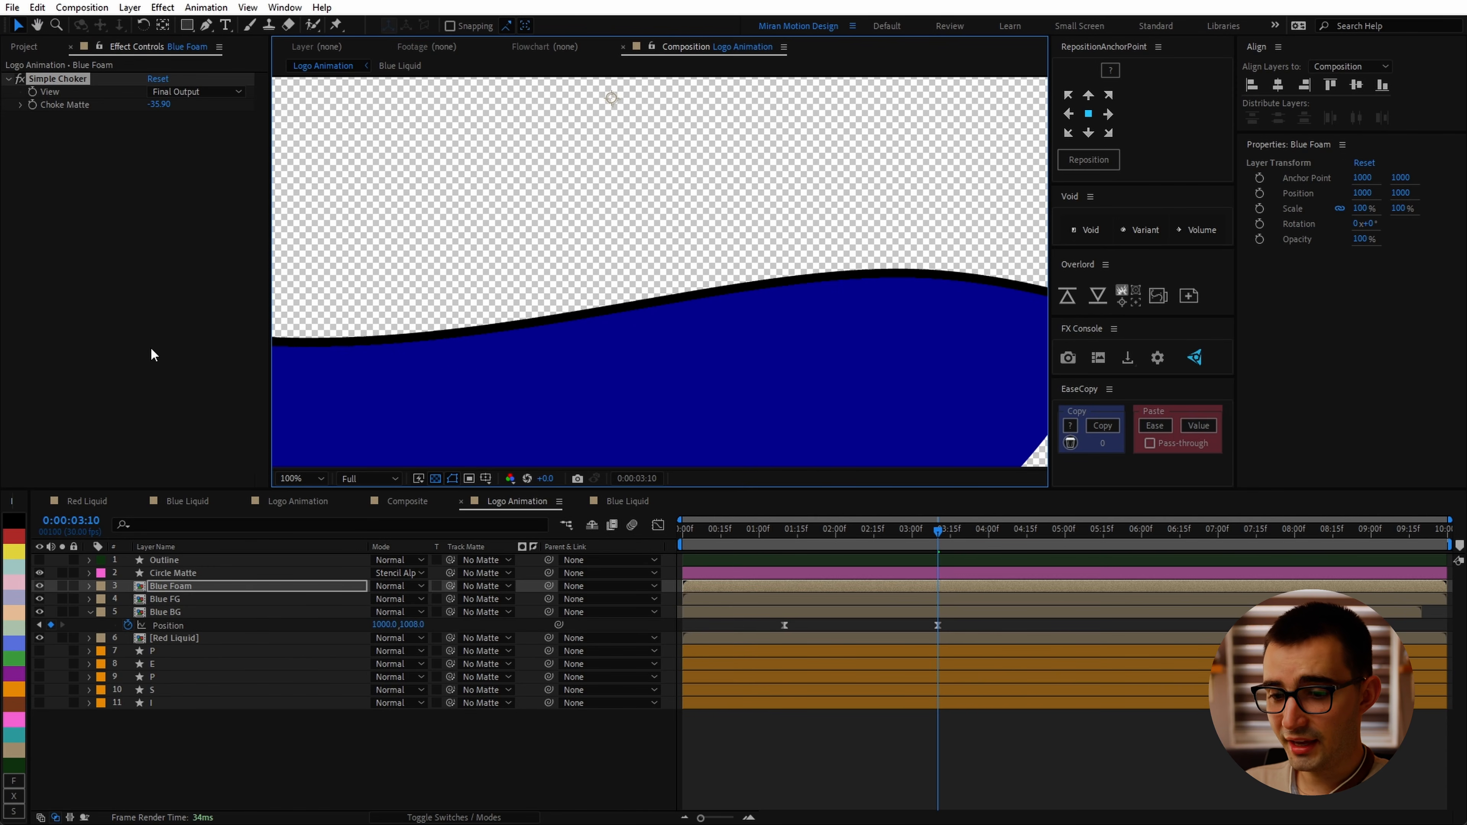
pyautogui.hotkey('ctrl', 'space')
pyautogui.write('set')
pyautogui.press('Down')
pyautogui.press('Return')
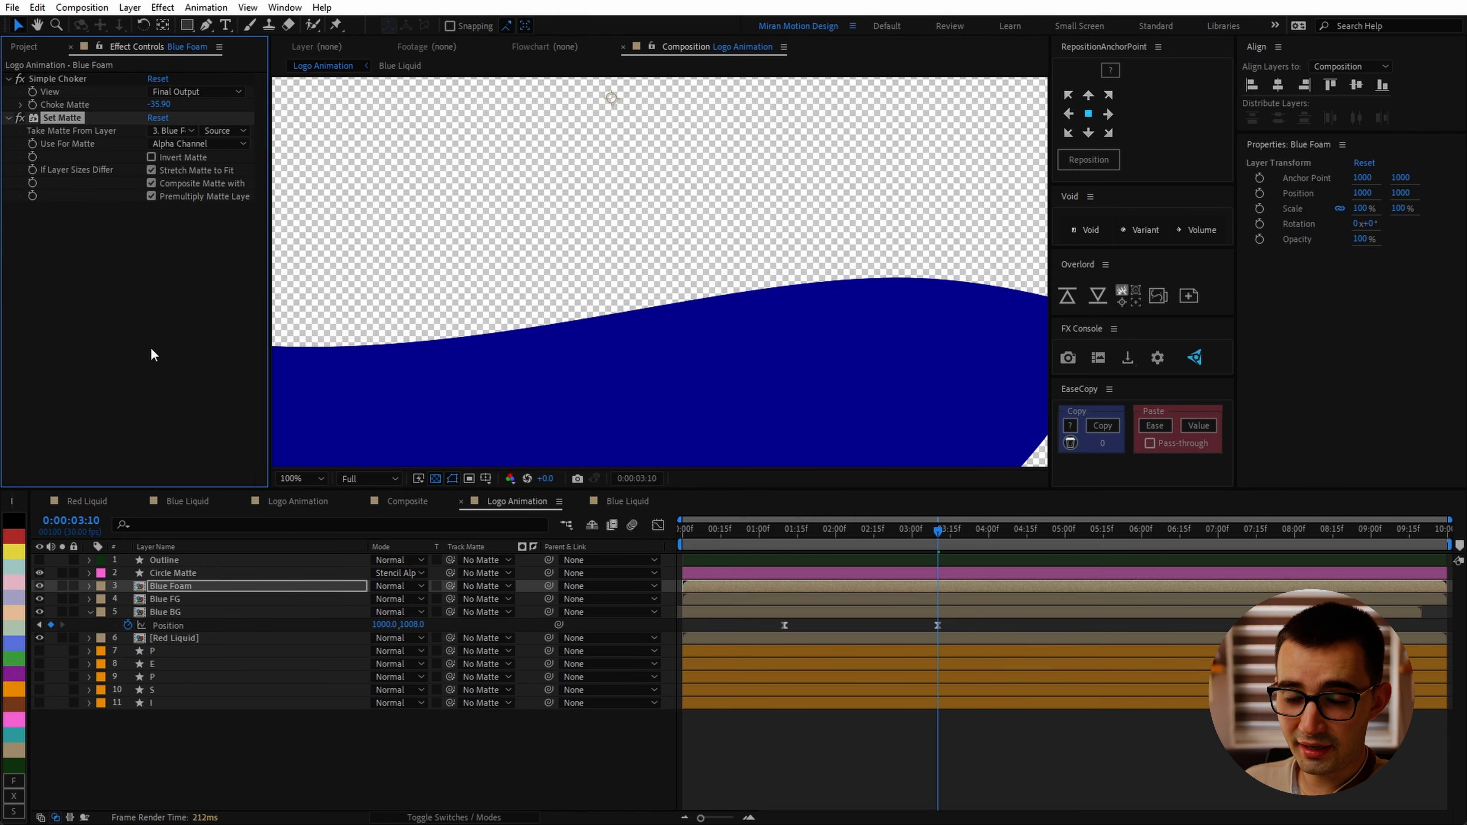
pyautogui.click(180, 132)
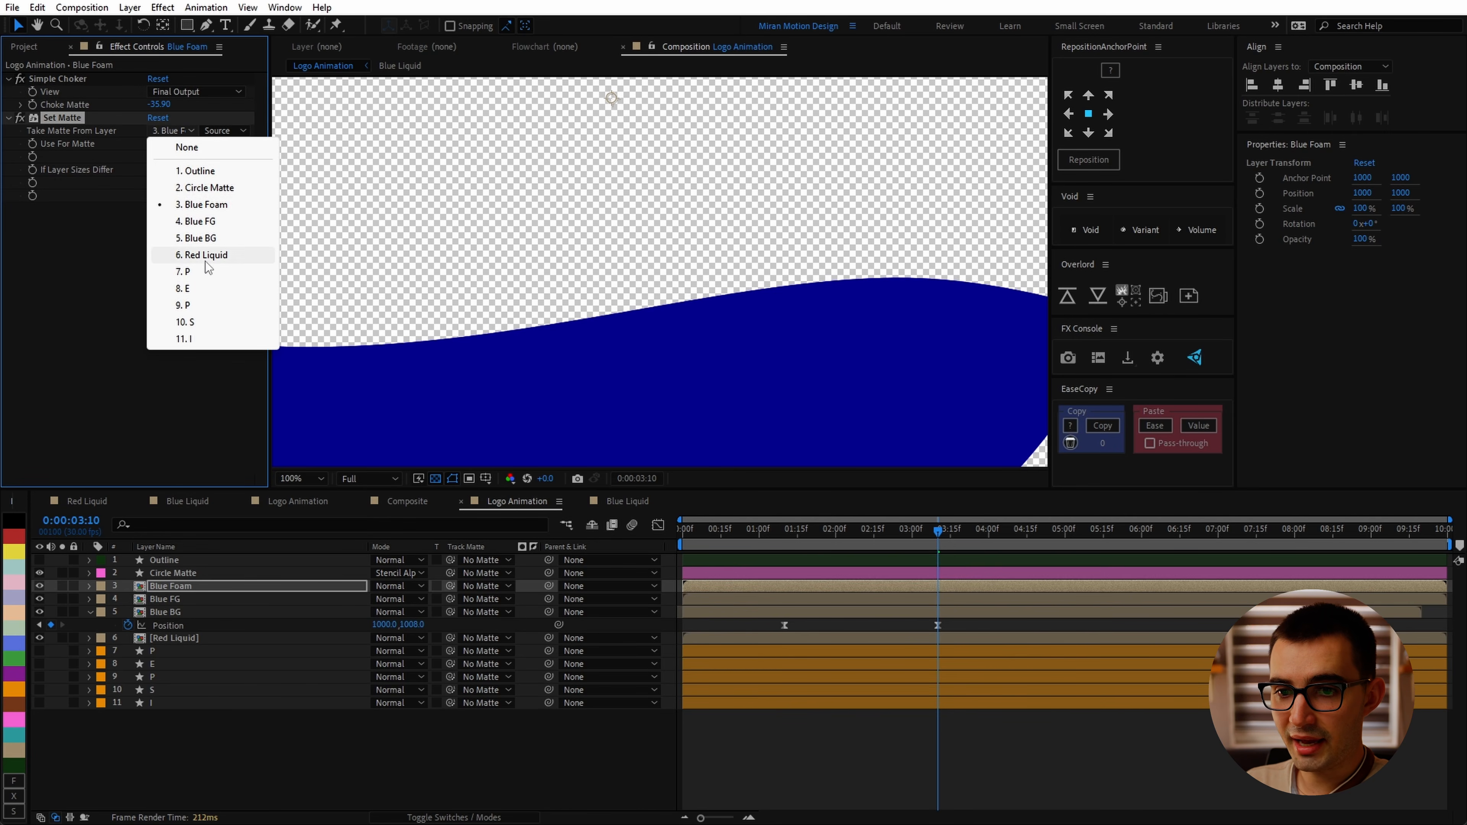
pyautogui.click(213, 205)
pyautogui.click(184, 155)
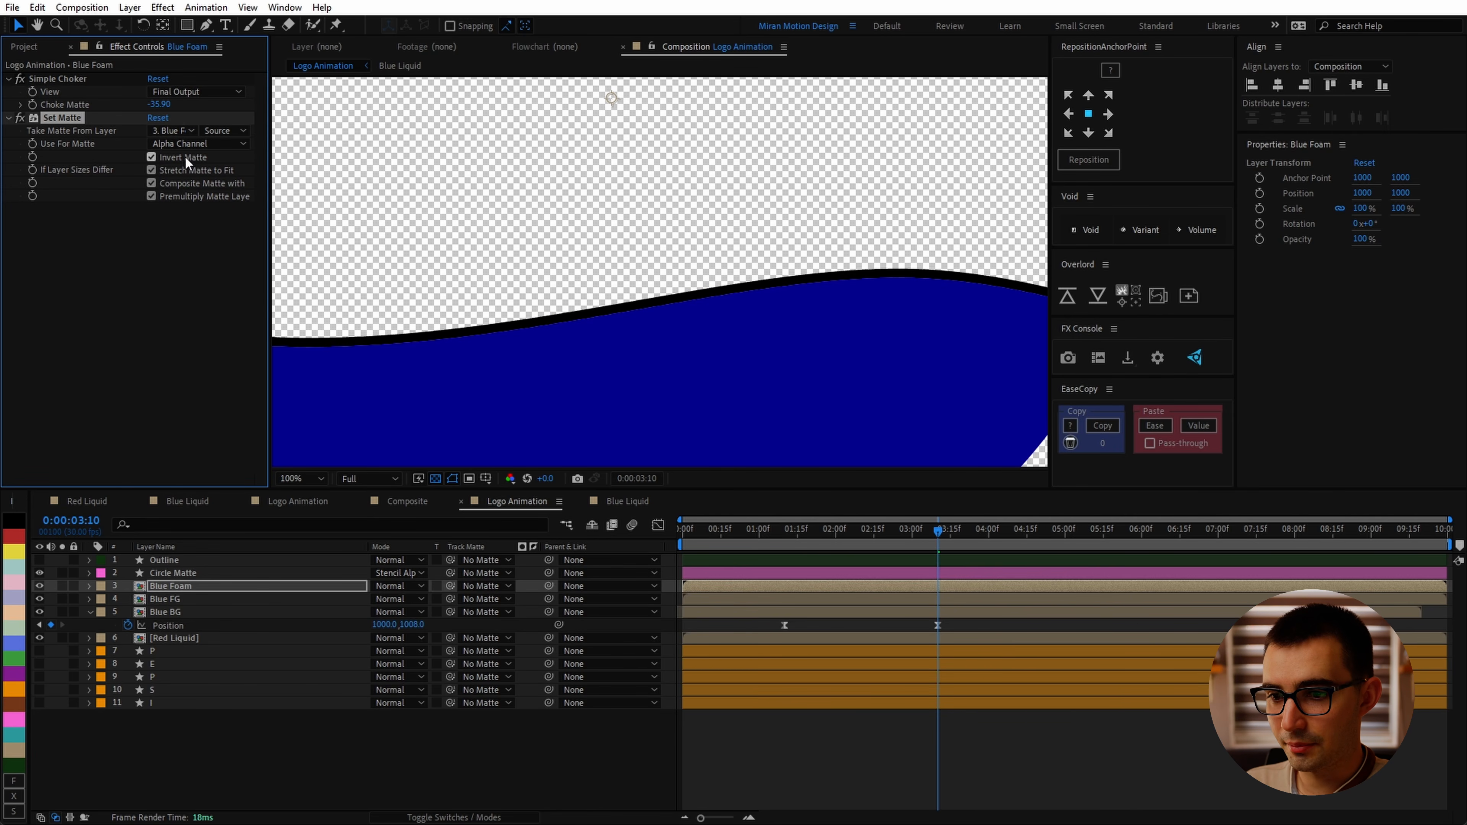
# Step: Solo Blue Foam, apply a white Fill effect, and switch off the transparency grid
pyautogui.click(61, 586)
pyautogui.scroll(-2, 737, 316)
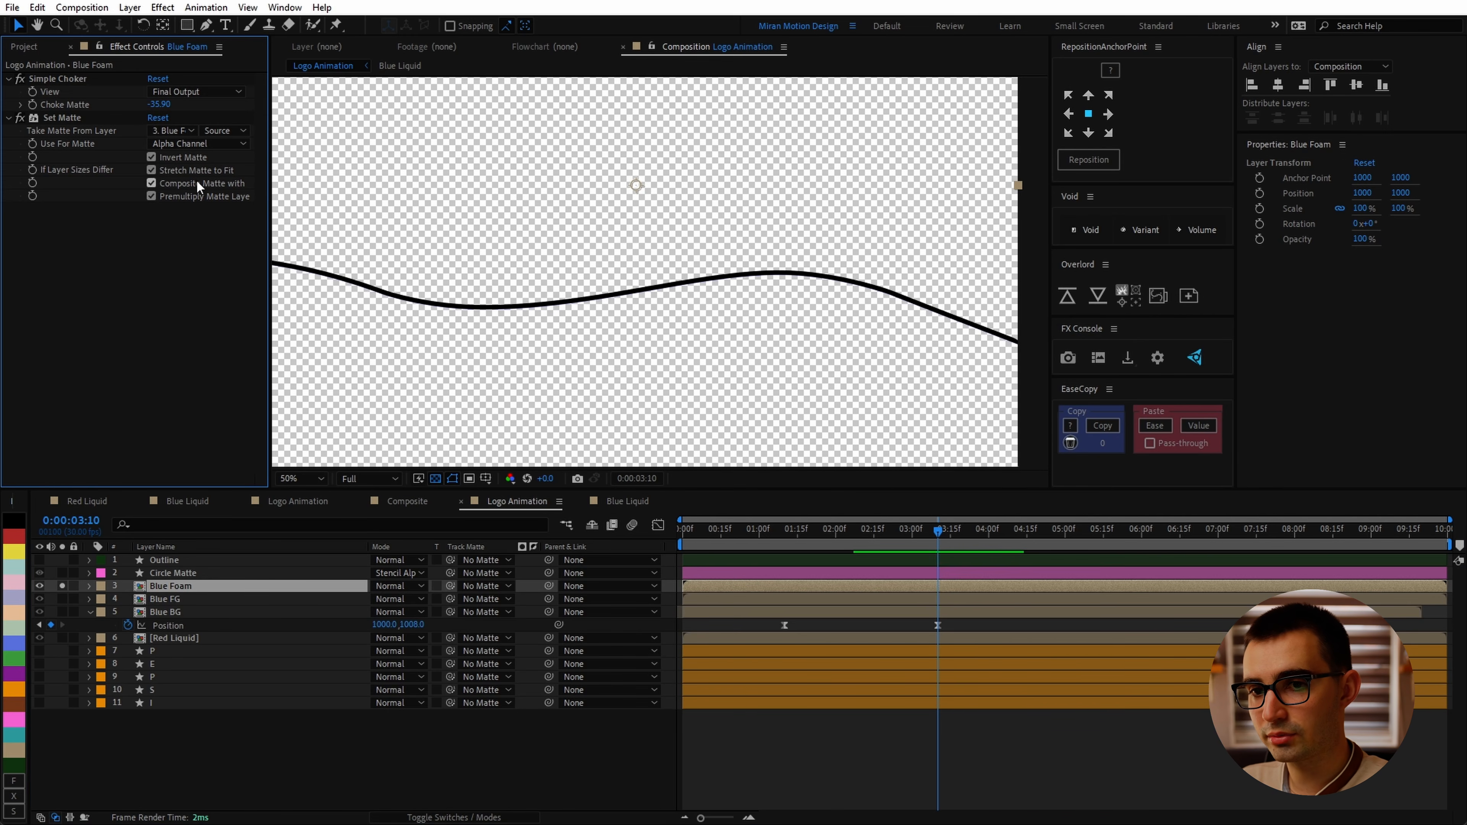
pyautogui.hotkey('ctrl', 'space')
pyautogui.write('fil')
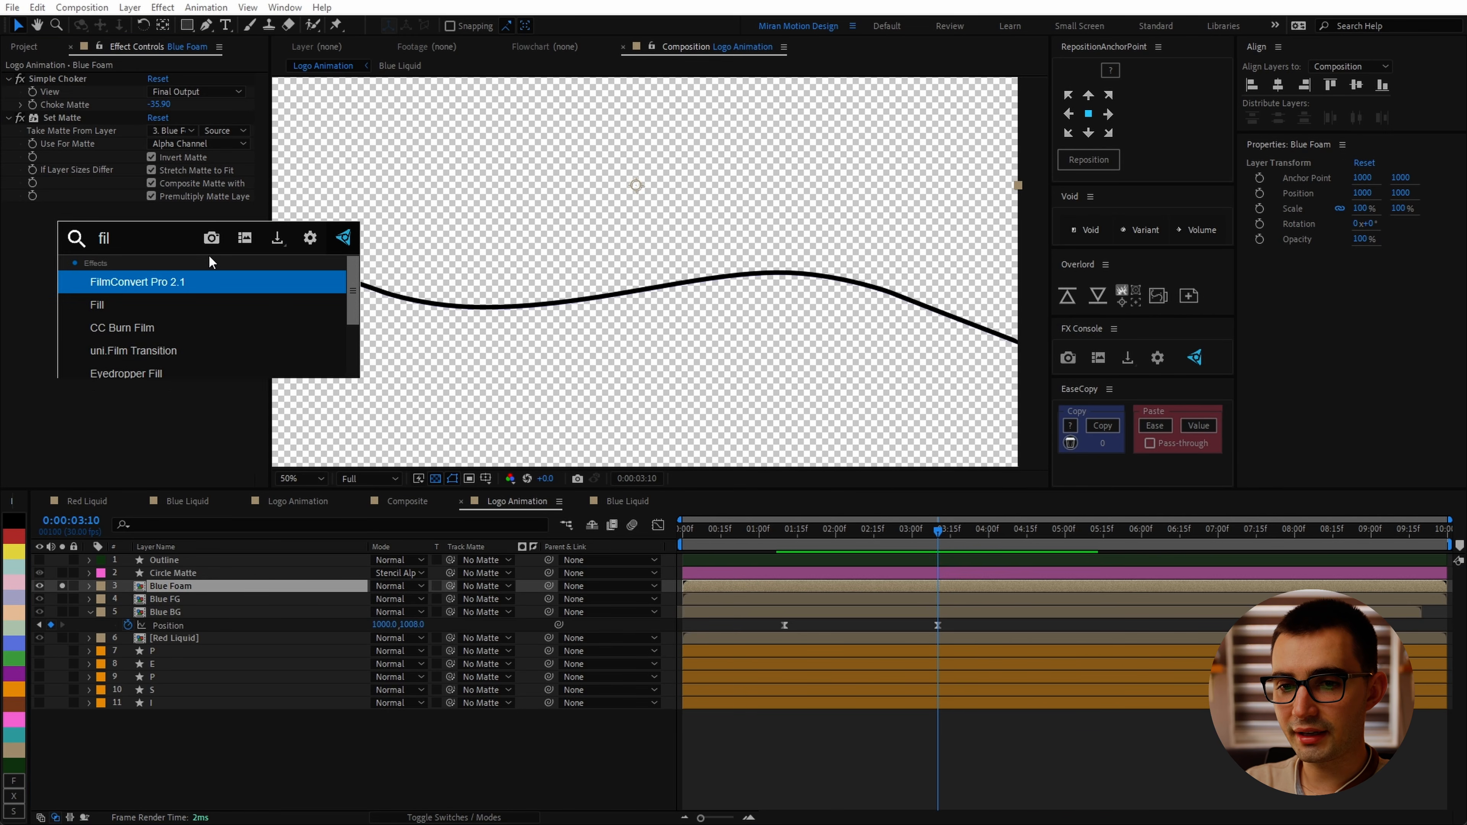
pyautogui.write('l')
pyautogui.press('Return')
pyautogui.click(156, 248)
pyautogui.moveTo(802, 393); pyautogui.dragTo(458, 264)
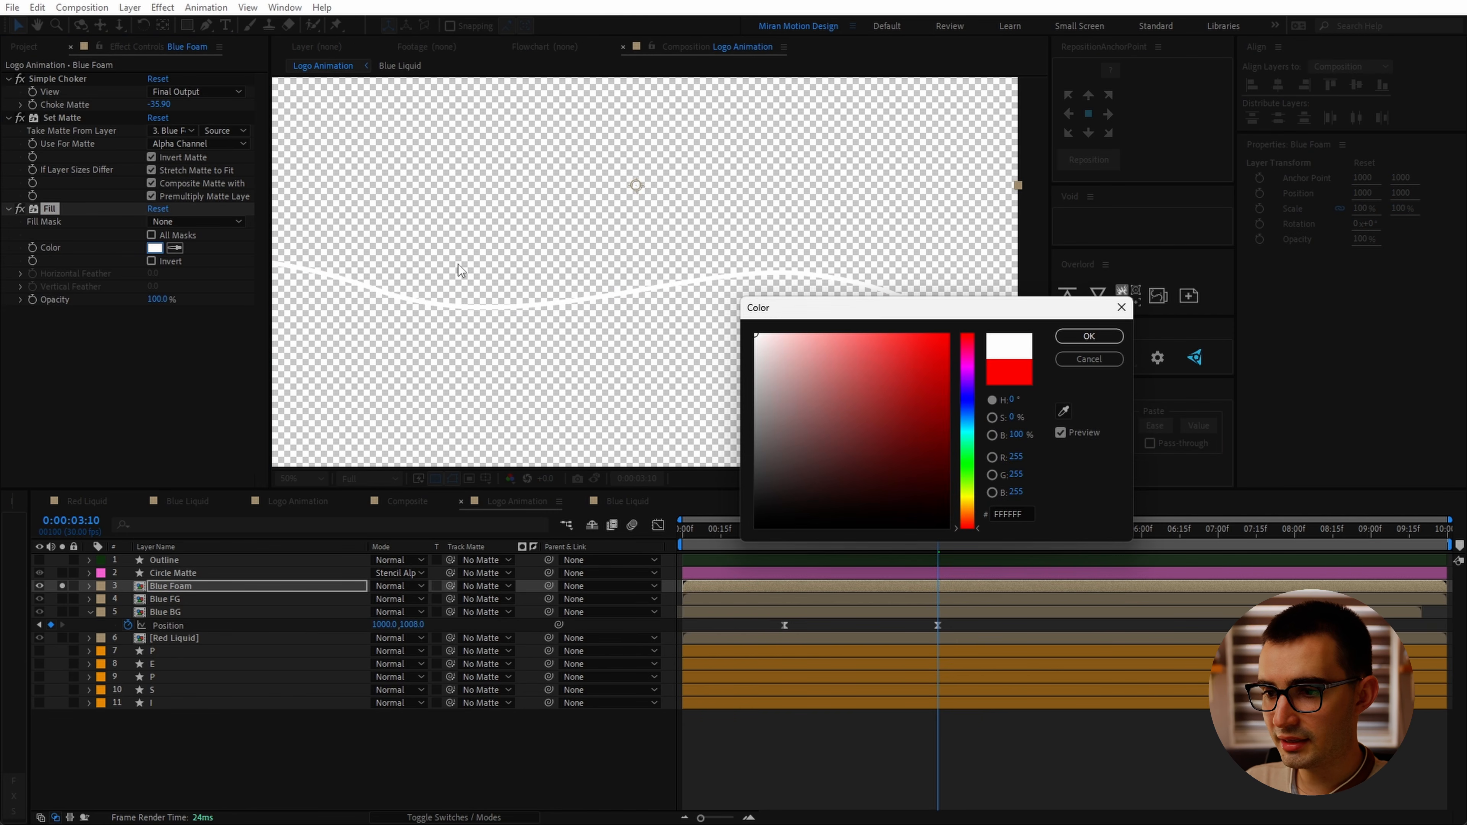
pyautogui.press('Return')
pyautogui.click(462, 478)
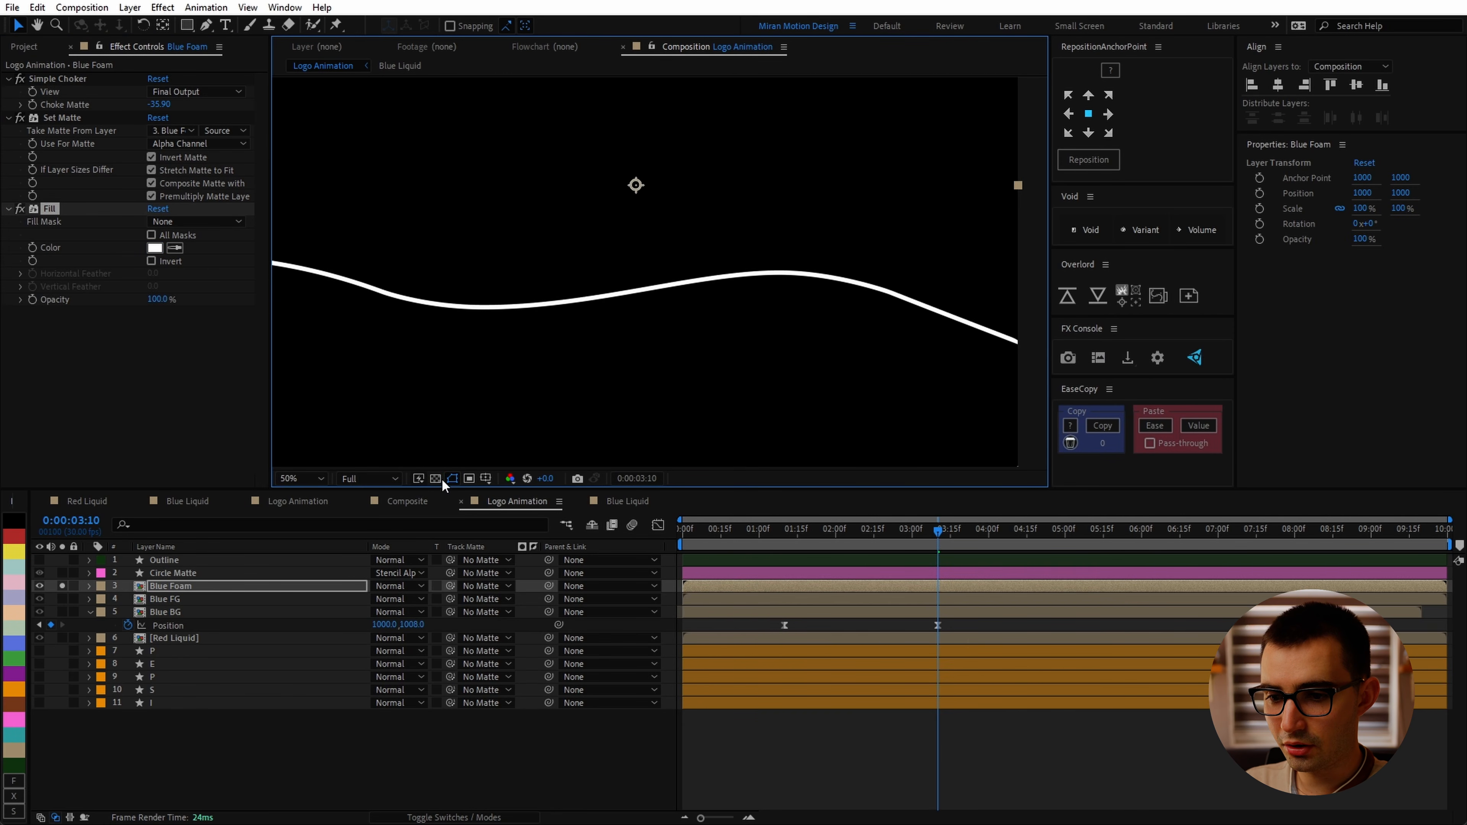
# Step: Apply Roughen Edges to Blue Foam with Border 13 and Edge Sharpness 3
pyautogui.hotkey('ctrl', 'space')
pyautogui.write('roughe')
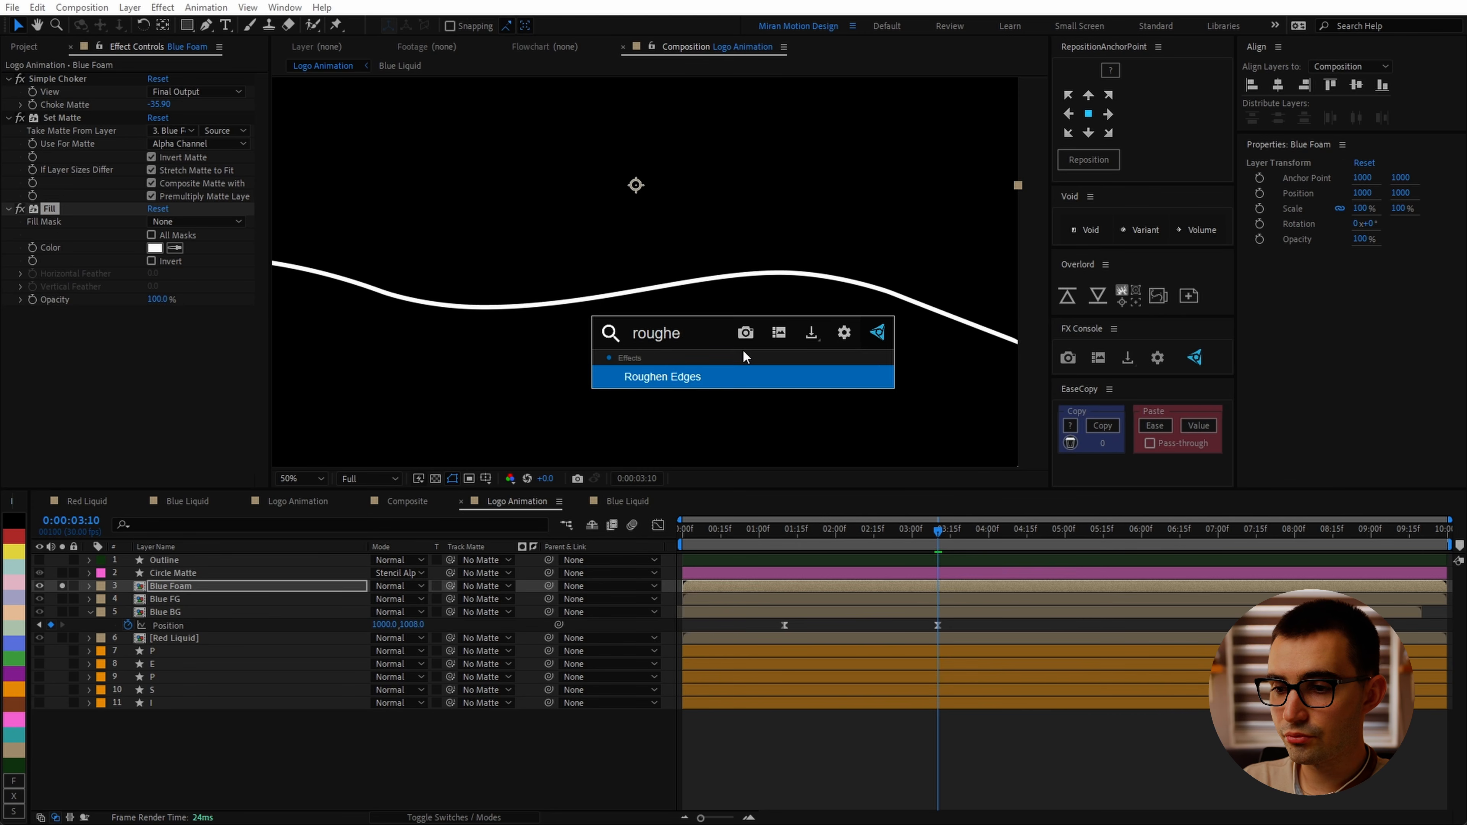
pyautogui.press('Return')
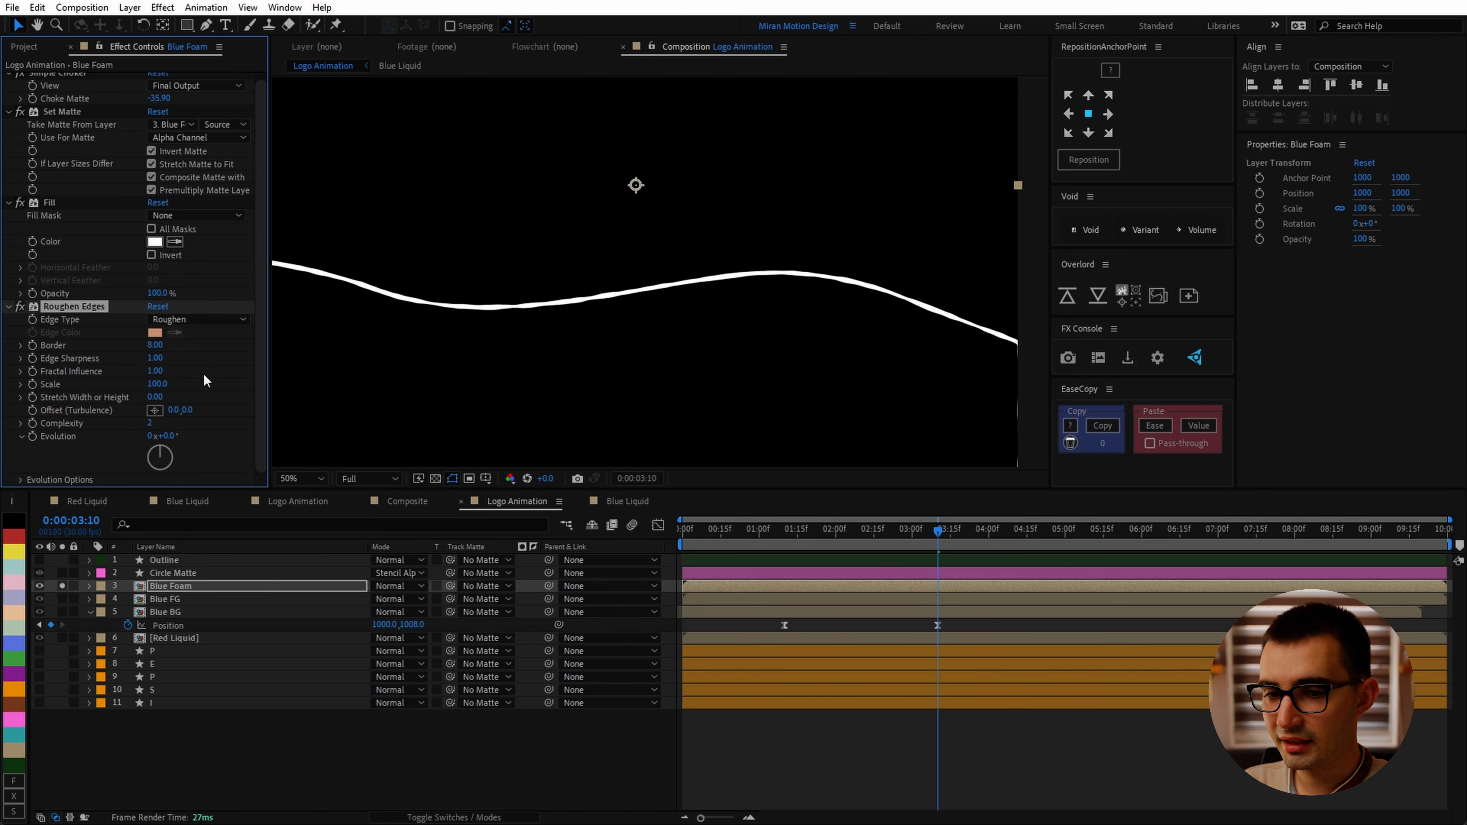
pyautogui.moveTo(157, 346); pyautogui.dragTo(202, 350)
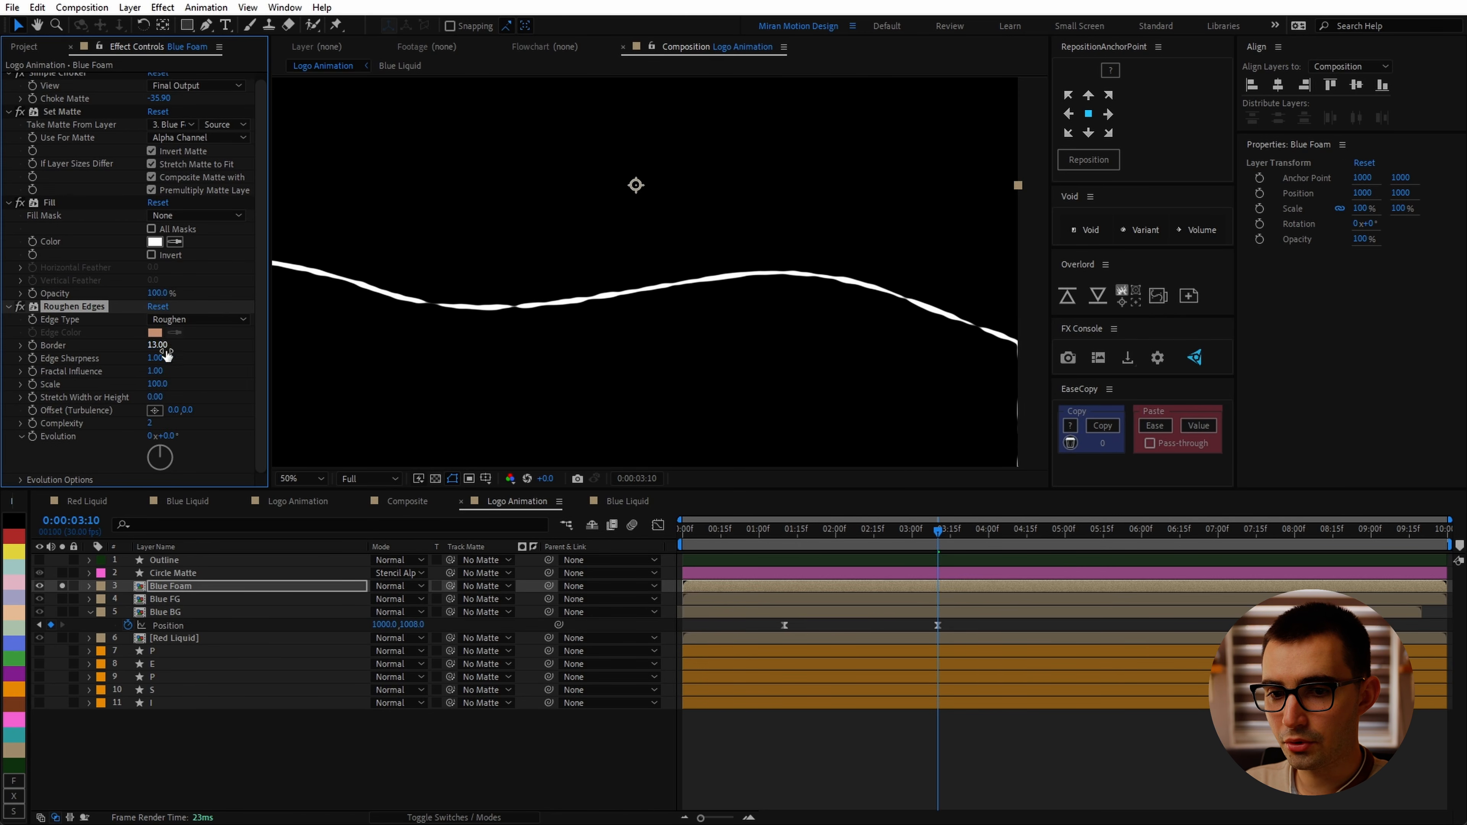
pyautogui.click(155, 359)
pyautogui.write('3')
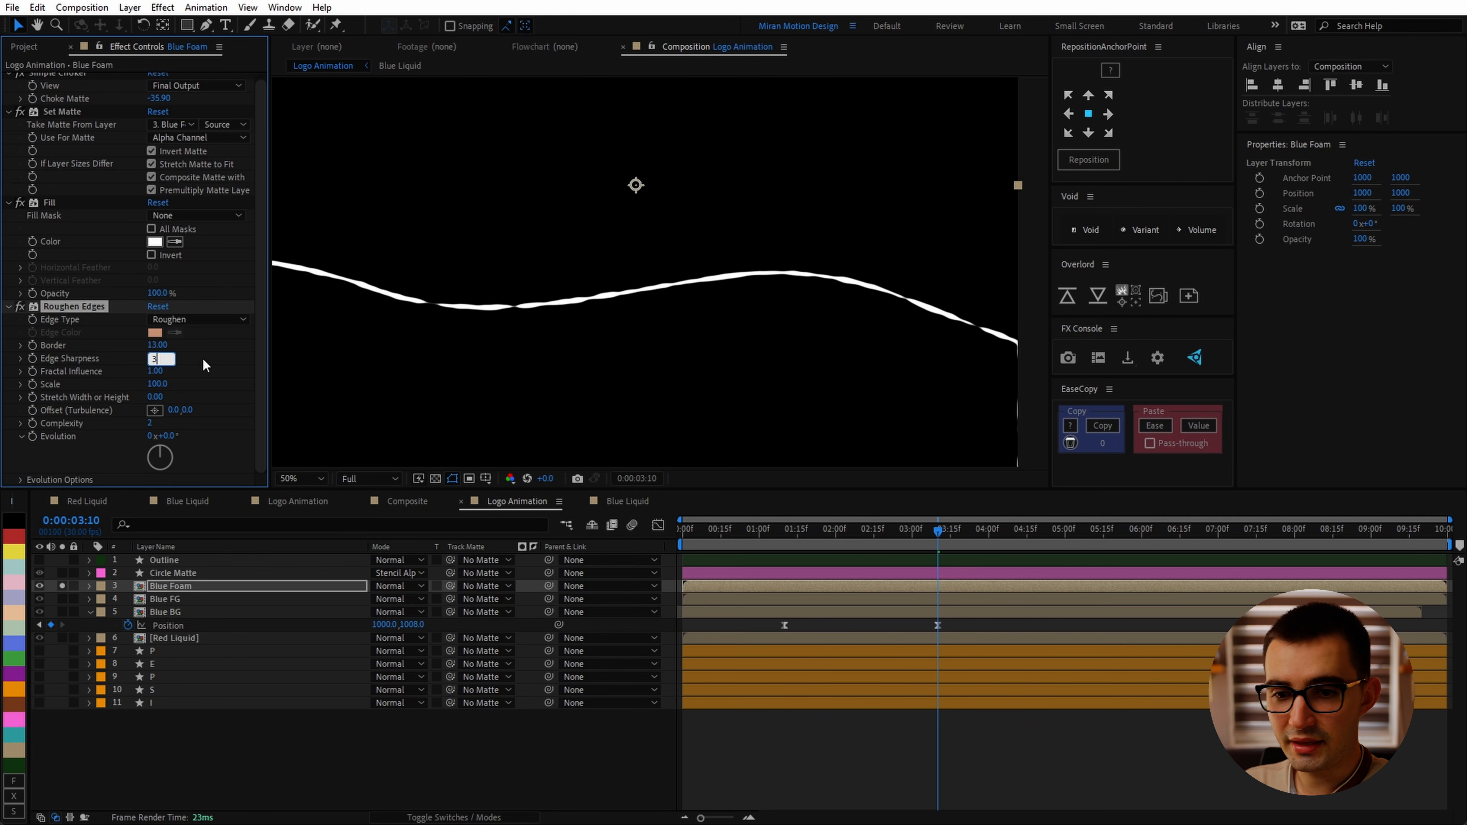
pyautogui.click(205, 365)
pyautogui.scroll(1, 669, 350)
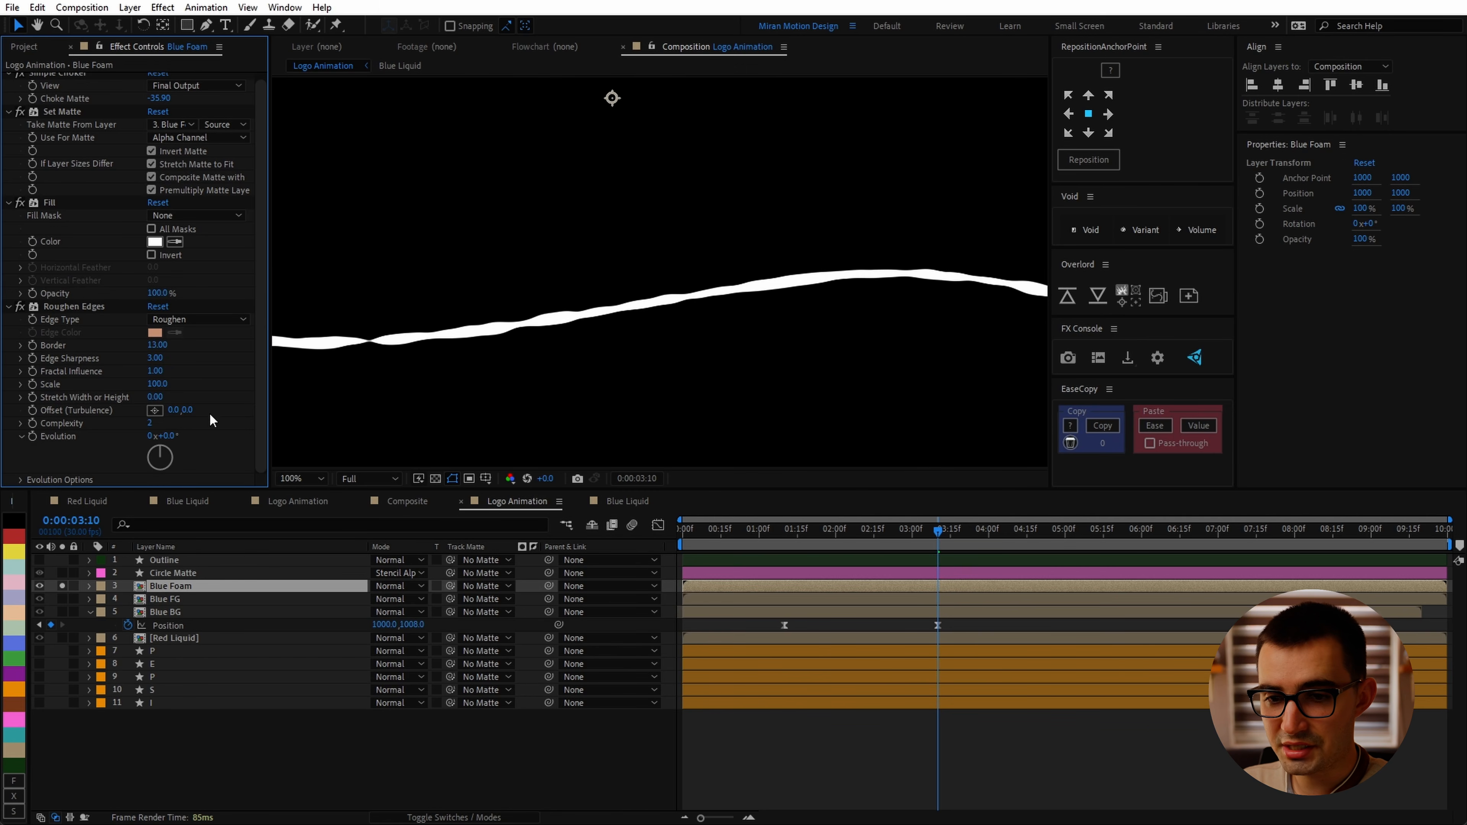
# Step: Try a Roughen Edges Scale of 45 and return it to 100
pyautogui.click(154, 383)
pyautogui.write('45')
pyautogui.press('Return')
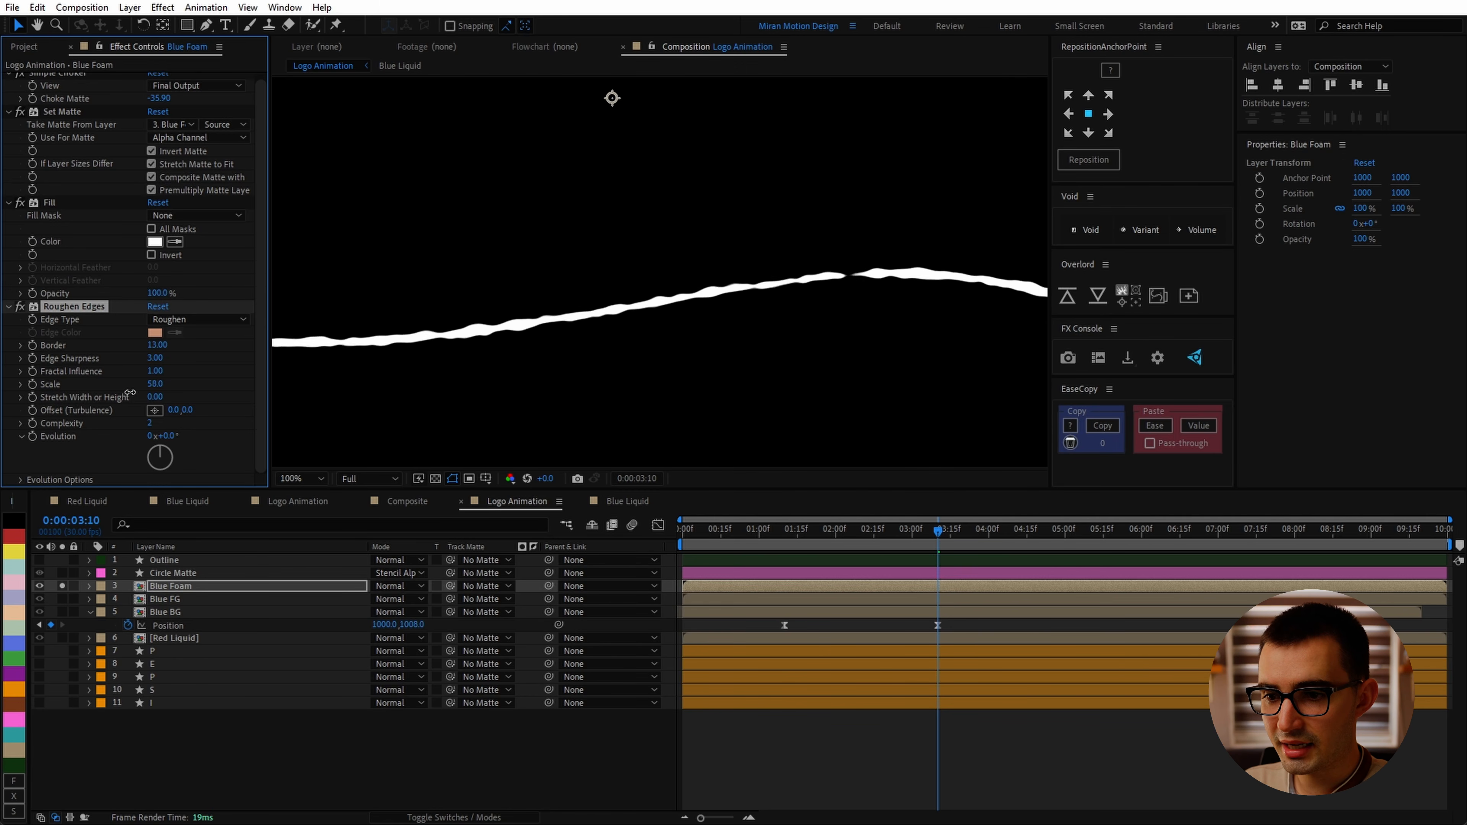
pyautogui.click(156, 383)
pyautogui.write('100')
pyautogui.click(191, 392)
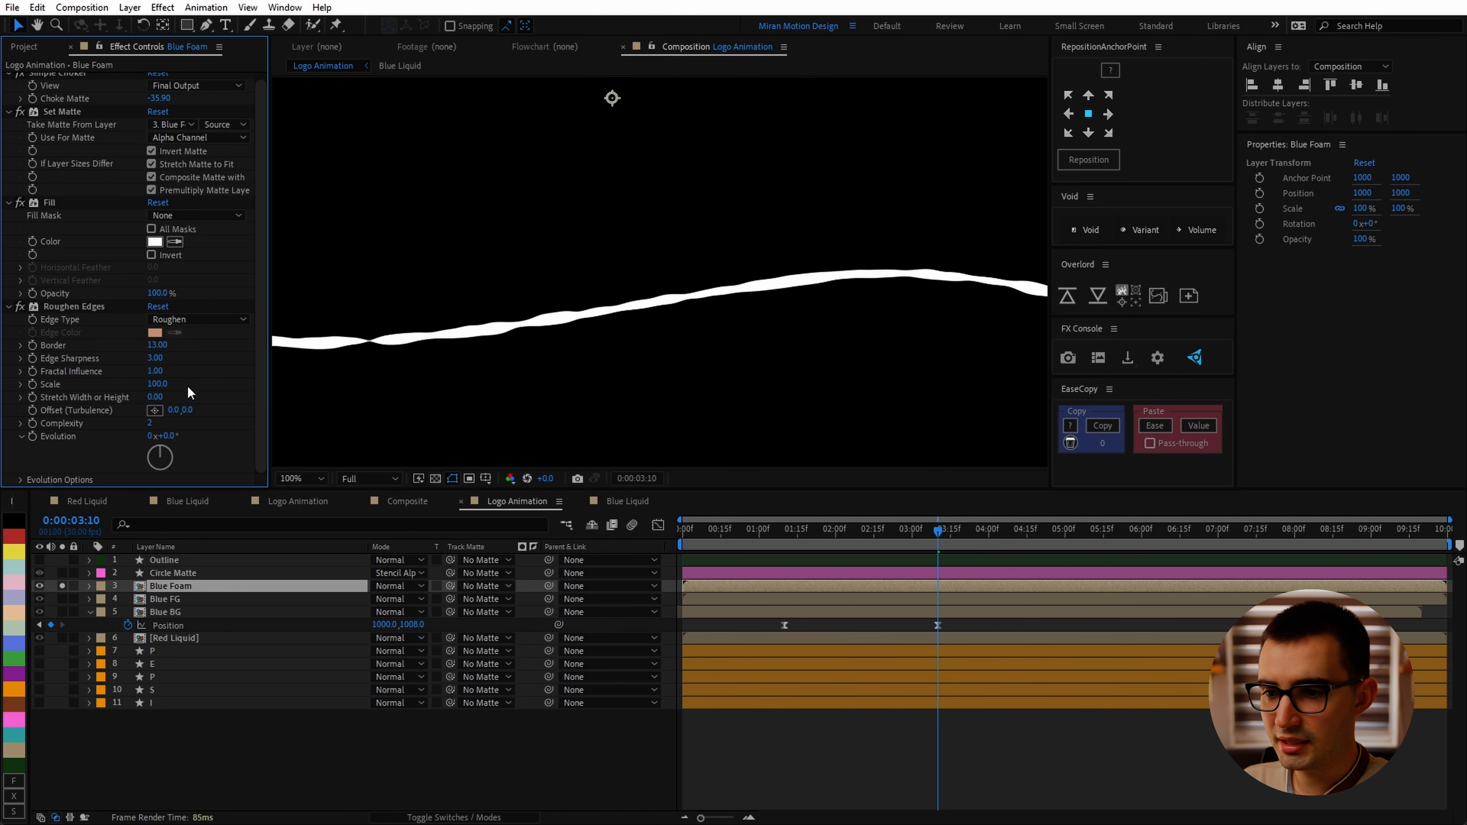
# Step: Set Roughen Edges Complexity to 1 and drive Evolution with the expression time*500
pyautogui.moveTo(154, 424); pyautogui.dragTo(86, 439)
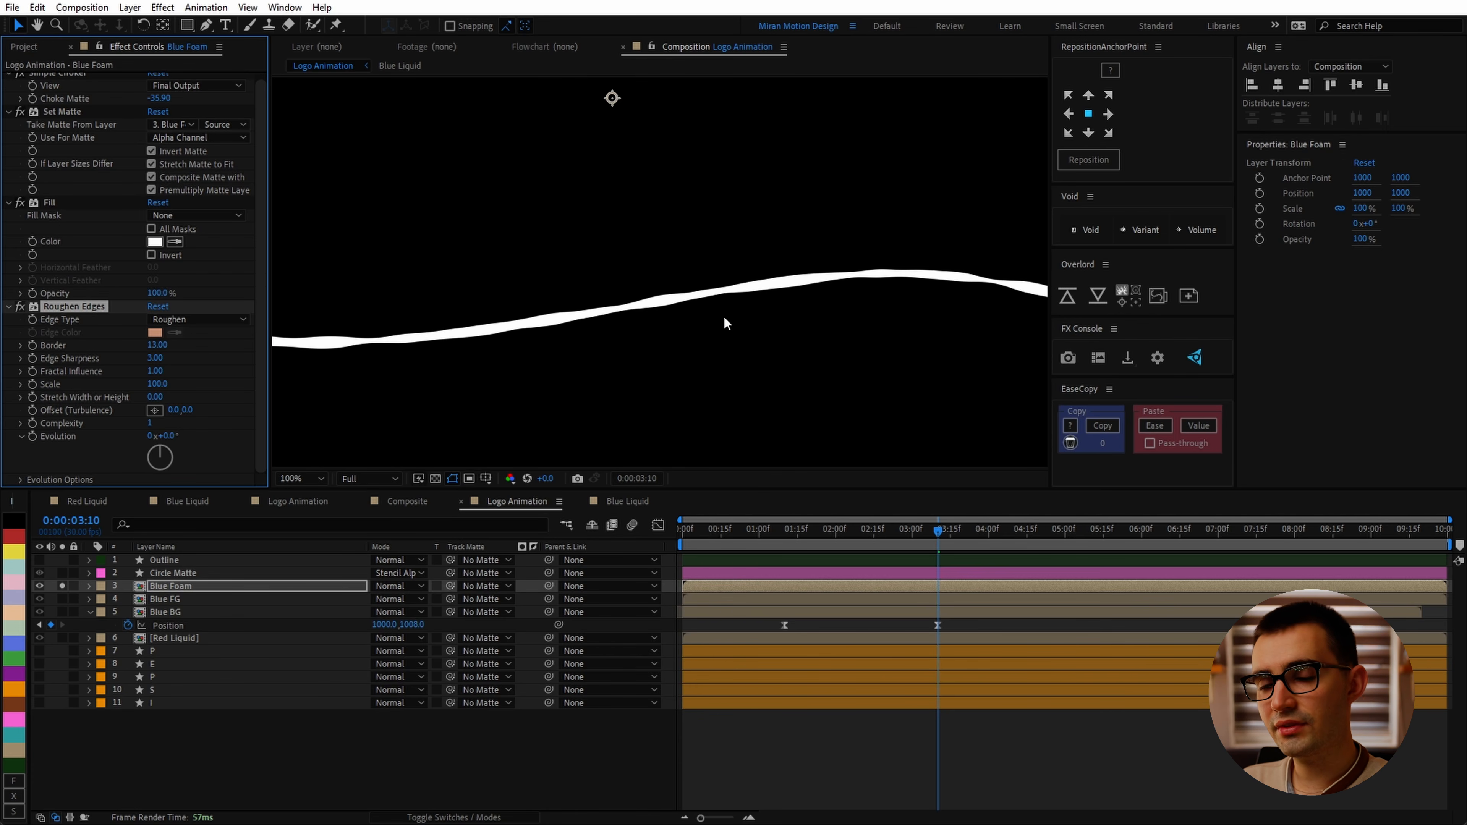
pyautogui.keyDown('alt'); pyautogui.click(29, 438); pyautogui.keyUp('alt')
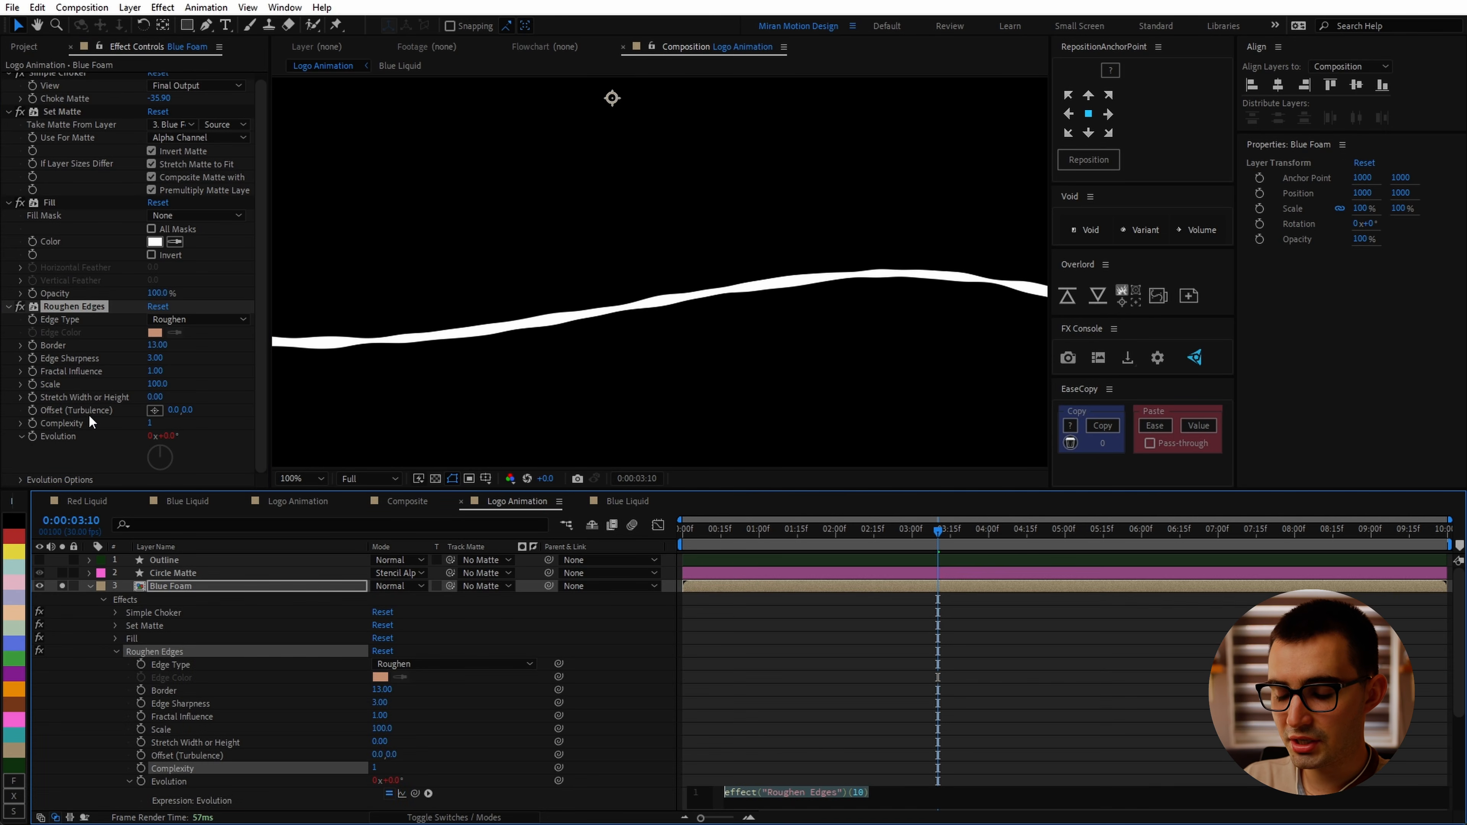
pyautogui.write('time*500')
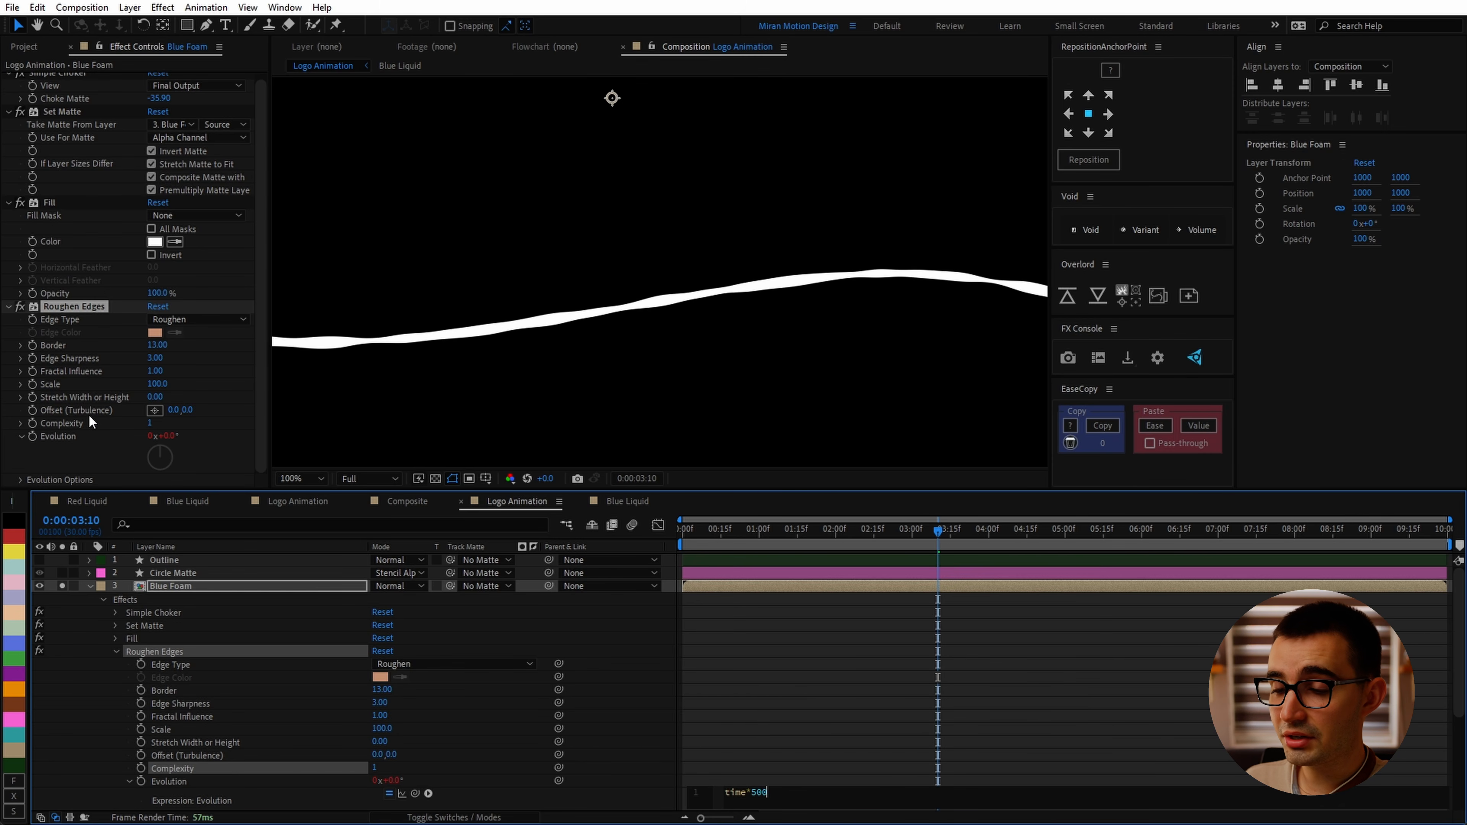
pyautogui.press('KP_Enter')
pyautogui.moveTo(872, 531); pyautogui.dragTo(1014, 557)
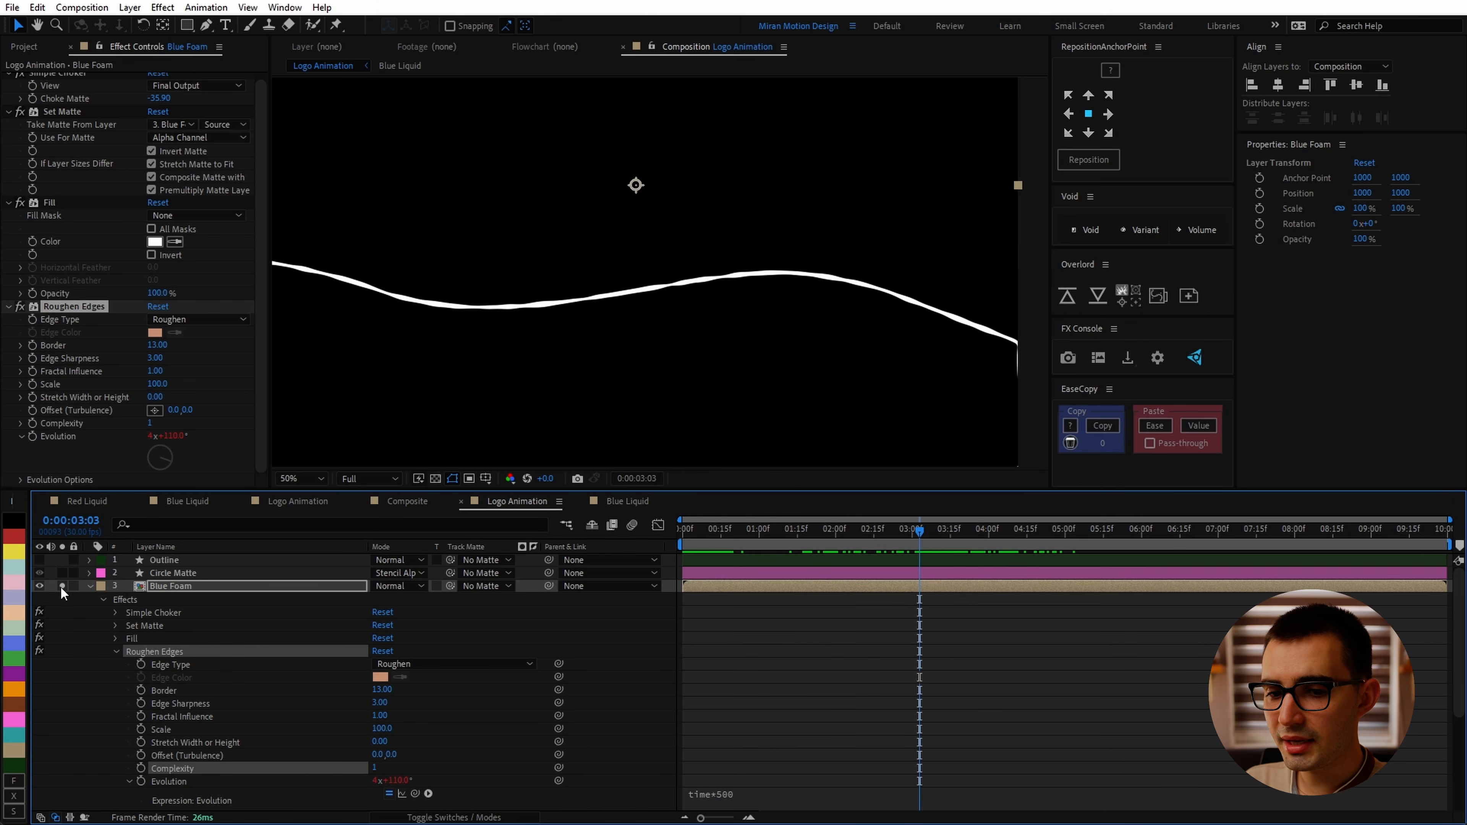
# Step: Unsolo Blue Foam, collapse its properties, and scrub through the animation
pyautogui.click(62, 585)
pyautogui.click(91, 586)
pyautogui.moveTo(920, 531); pyautogui.dragTo(752, 536)
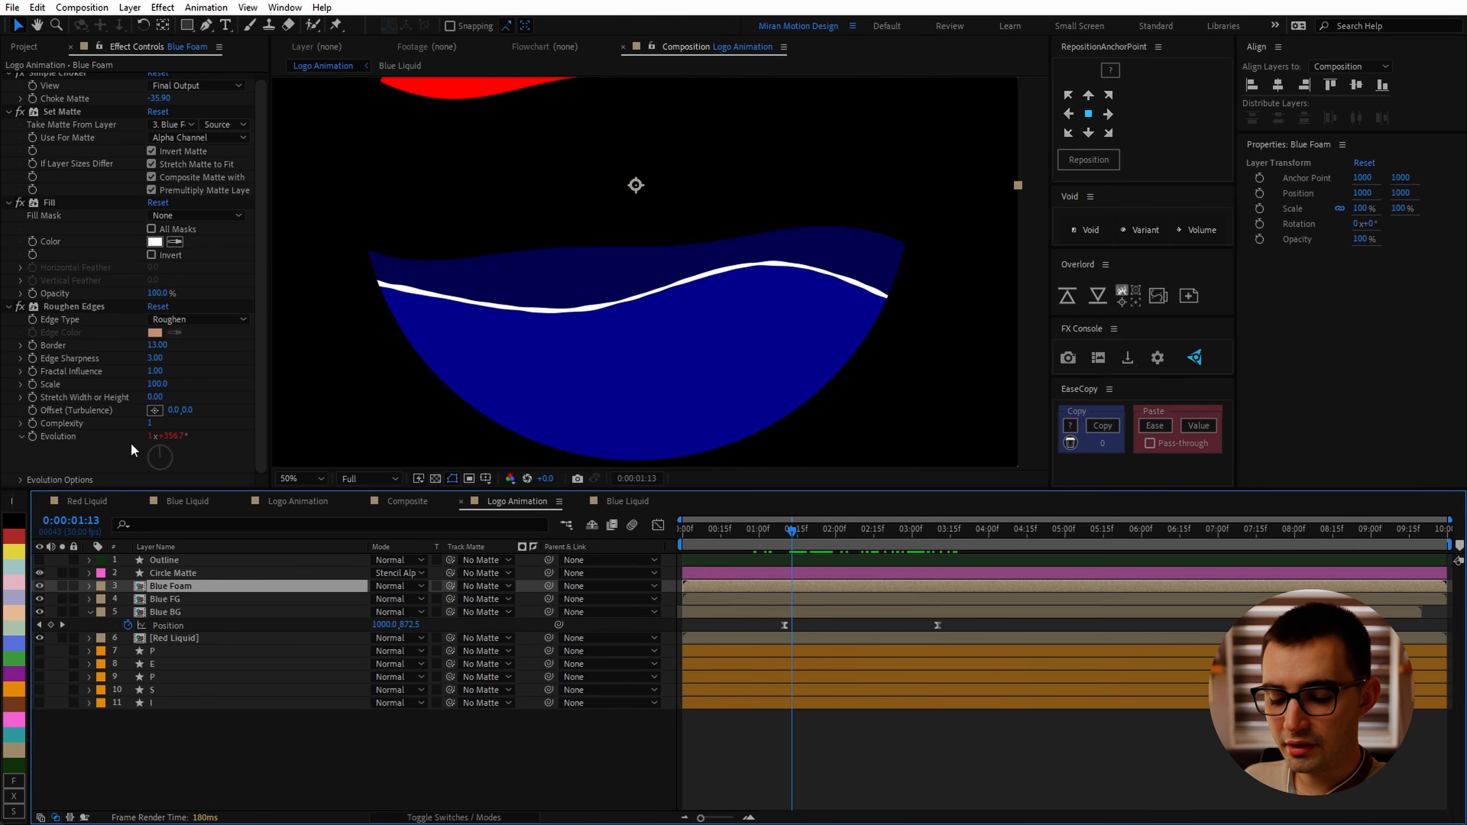
# Step: Add a Minimax effect to Blue Foam and move it above Roughen Edges
pyautogui.hotkey('ctrl', 'space')
pyautogui.write('mini')
pyautogui.press('Return')
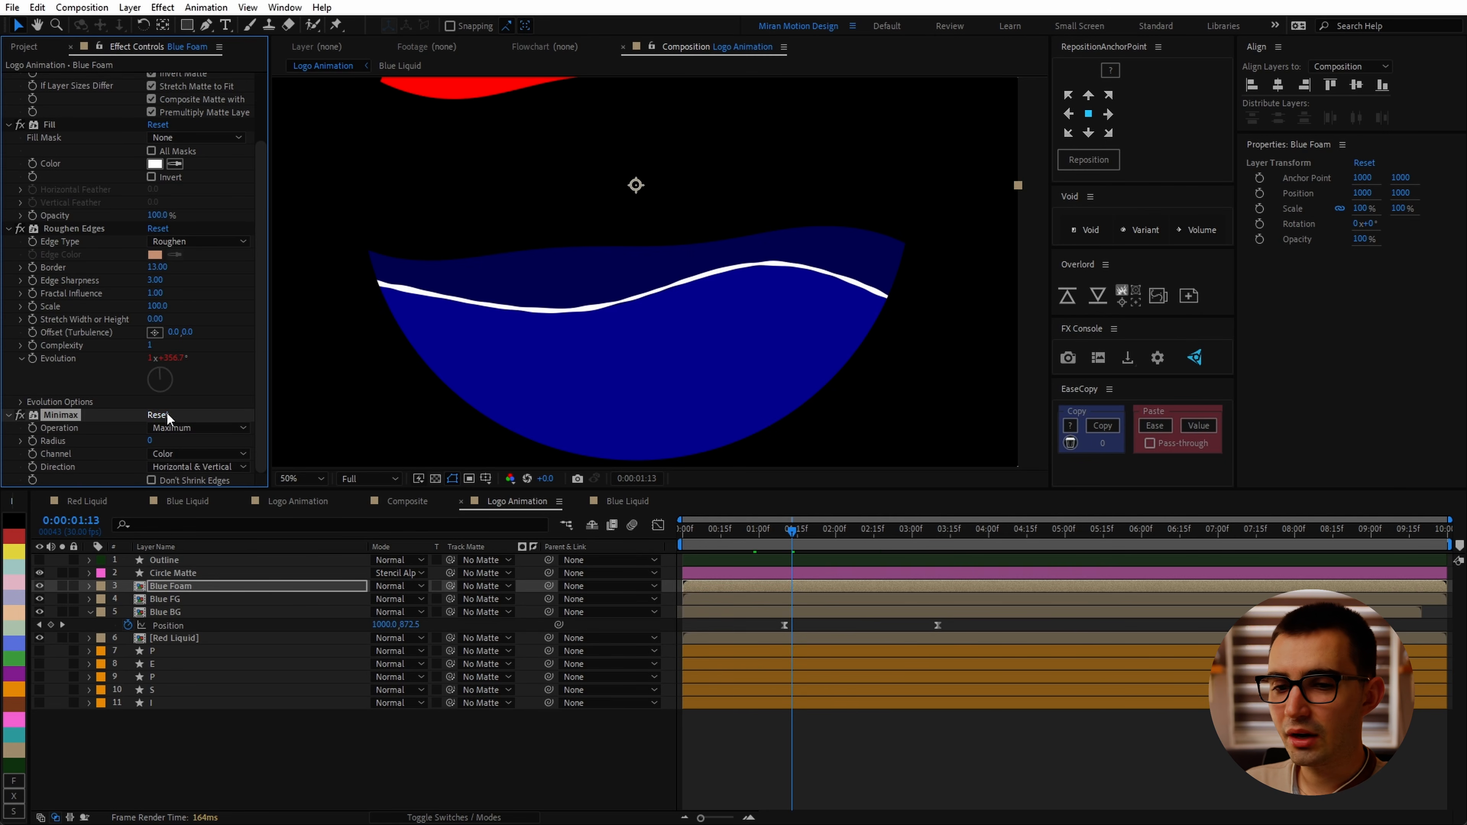
pyautogui.moveTo(68, 420); pyautogui.dragTo(76, 201)
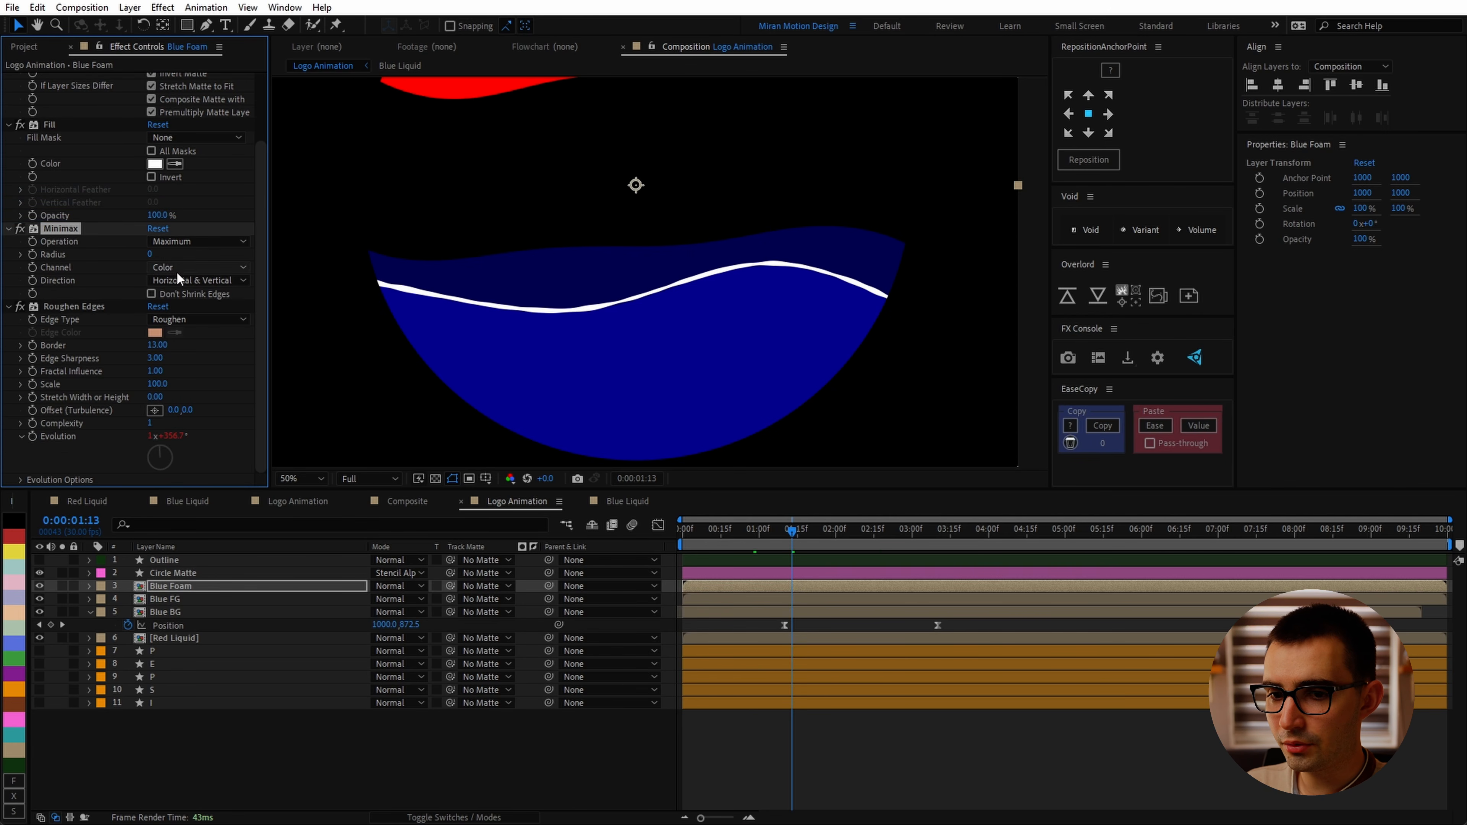
# Step: Set Minimax Channel to Alpha and its Radius to 1
pyautogui.click(165, 266)
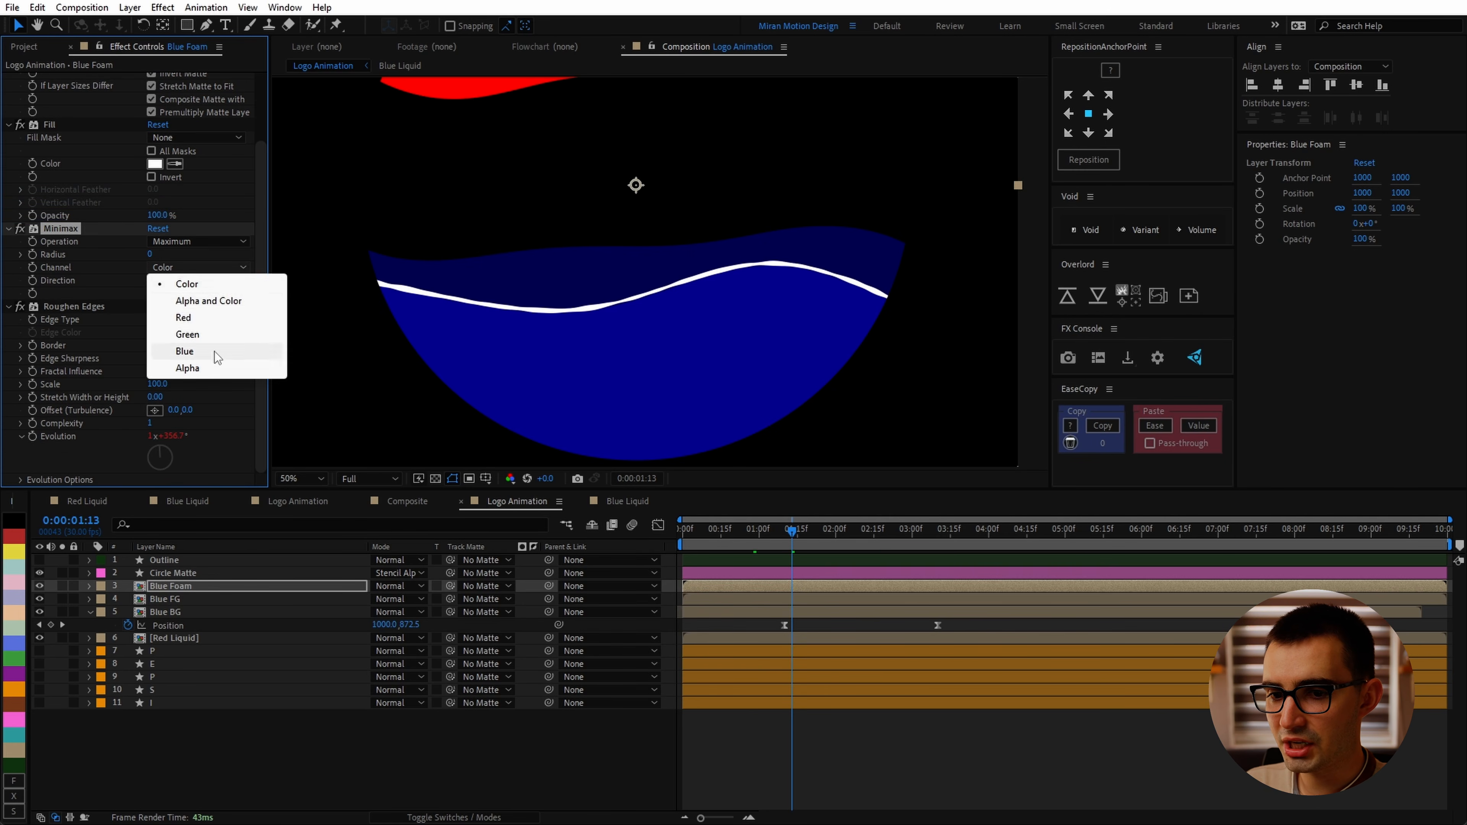
pyautogui.click(187, 369)
pyautogui.moveTo(149, 254); pyautogui.dragTo(157, 297)
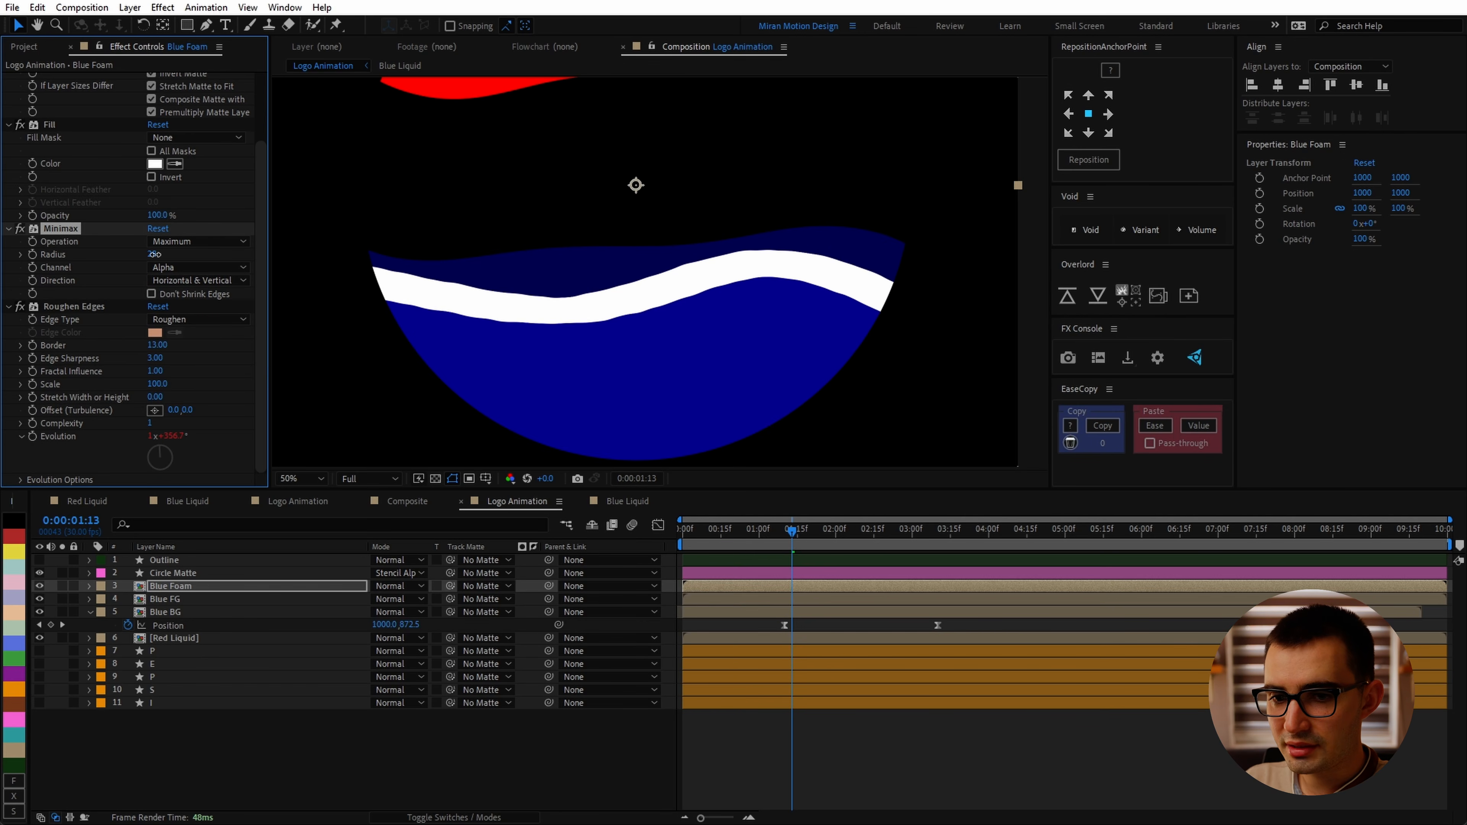
pyautogui.hotkey('ctrl', 'z')
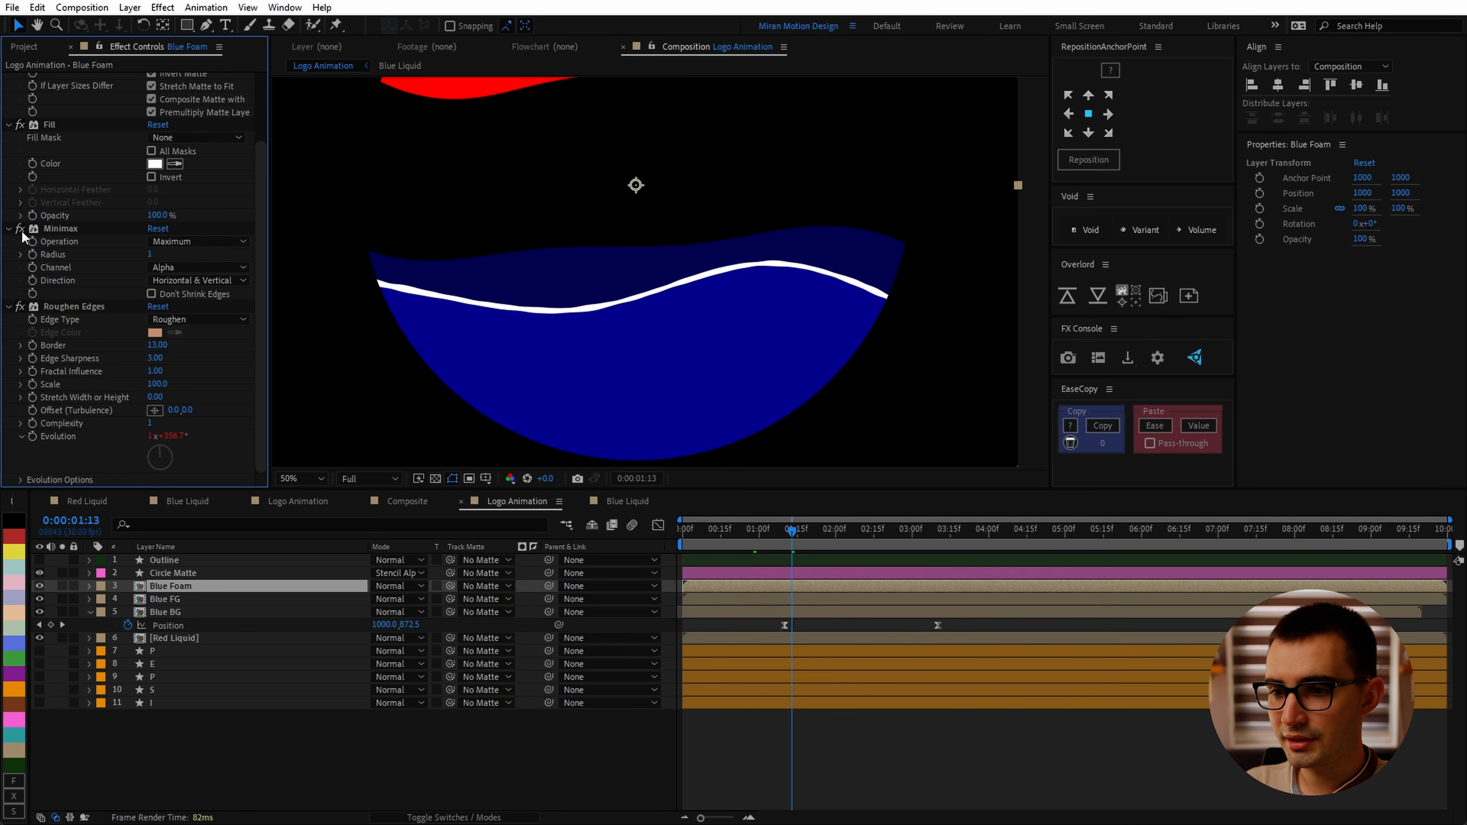
pyautogui.click(21, 229)
pyautogui.click(20, 229)
pyautogui.click(21, 229)
pyautogui.click(20, 229)
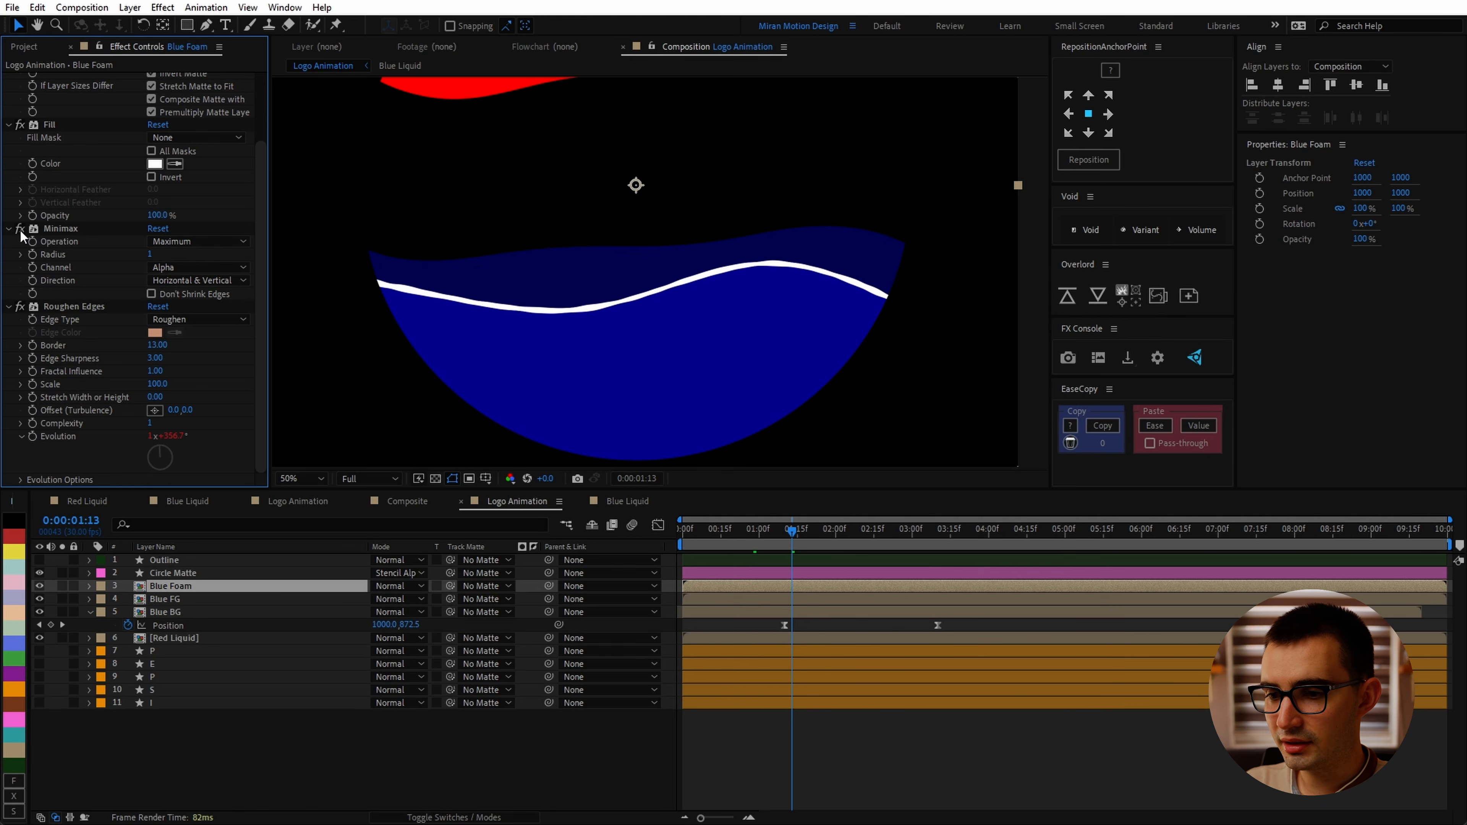
# Step: Add a Choke Matte keyframe to Blue Foam's Simple Choker at about 3:10
pyautogui.moveTo(793, 531); pyautogui.dragTo(937, 569)
pyautogui.scroll(3, 152, 103)
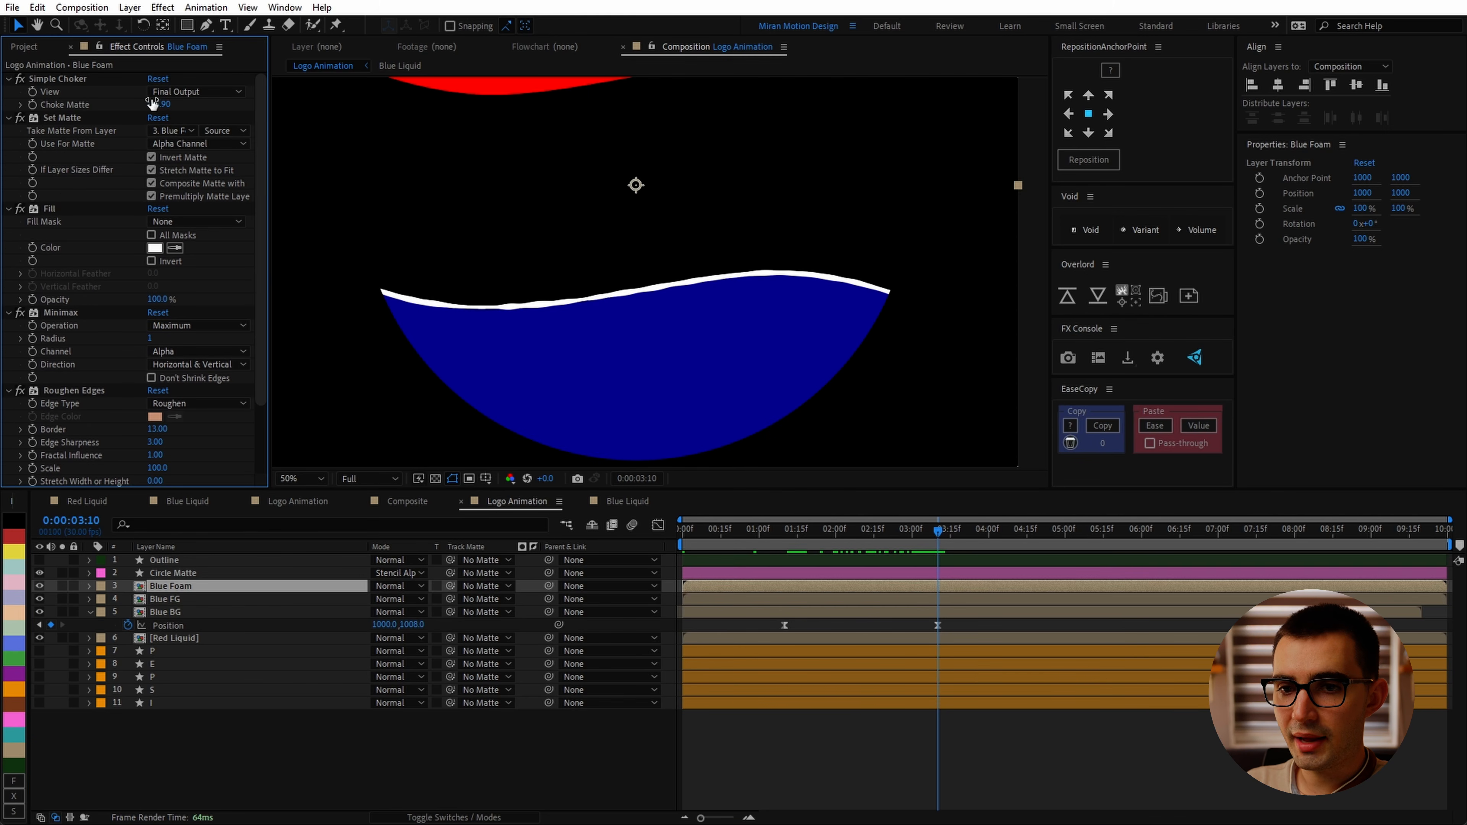
pyautogui.click(33, 104)
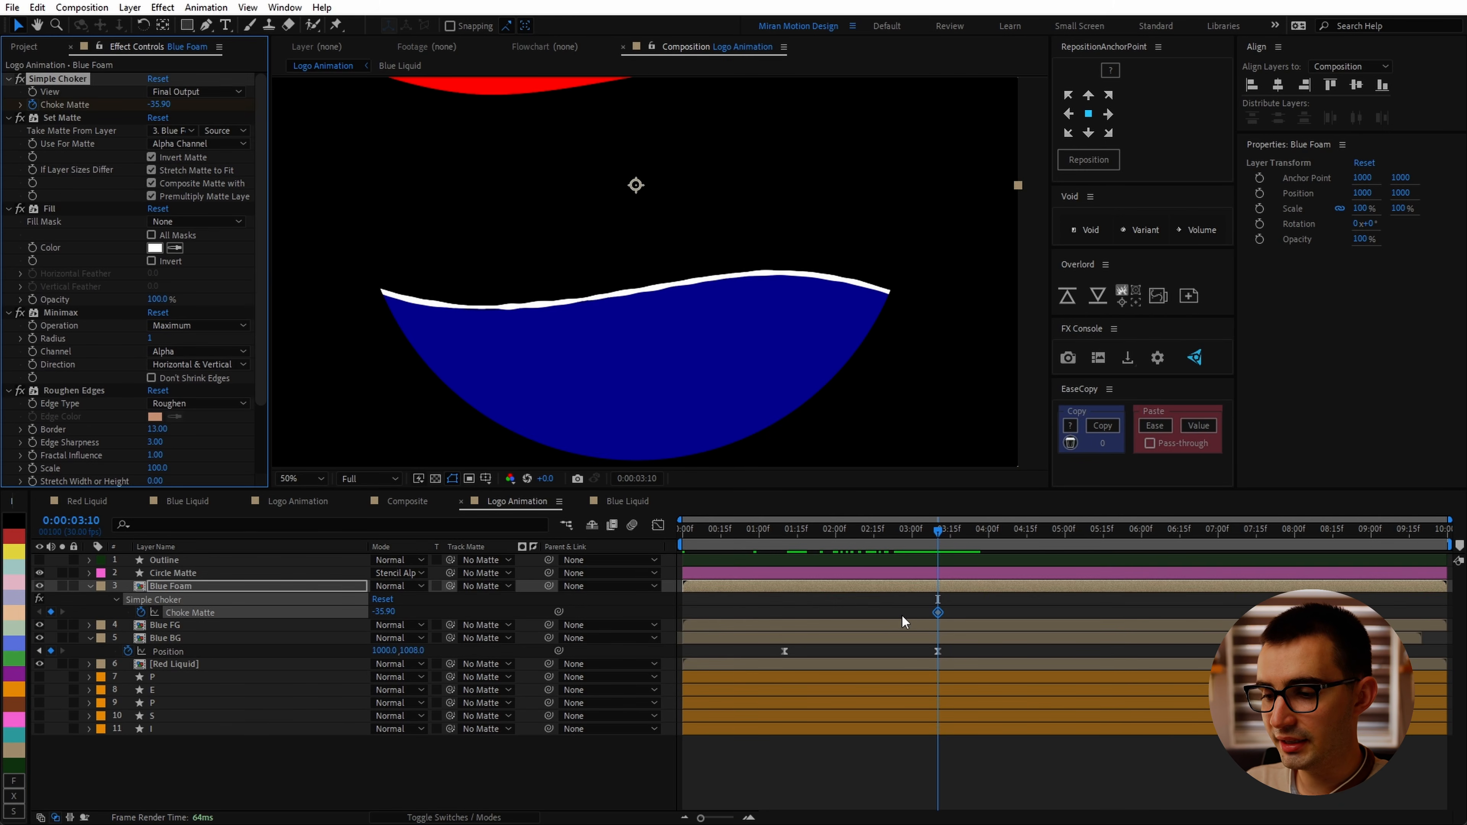
# Step: Move the Choke Matte keyframe to about 2:15 and set Choke Matte to 0
pyautogui.moveTo(879, 536); pyautogui.dragTo(873, 540)
pyautogui.moveTo(938, 614); pyautogui.dragTo(881, 614)
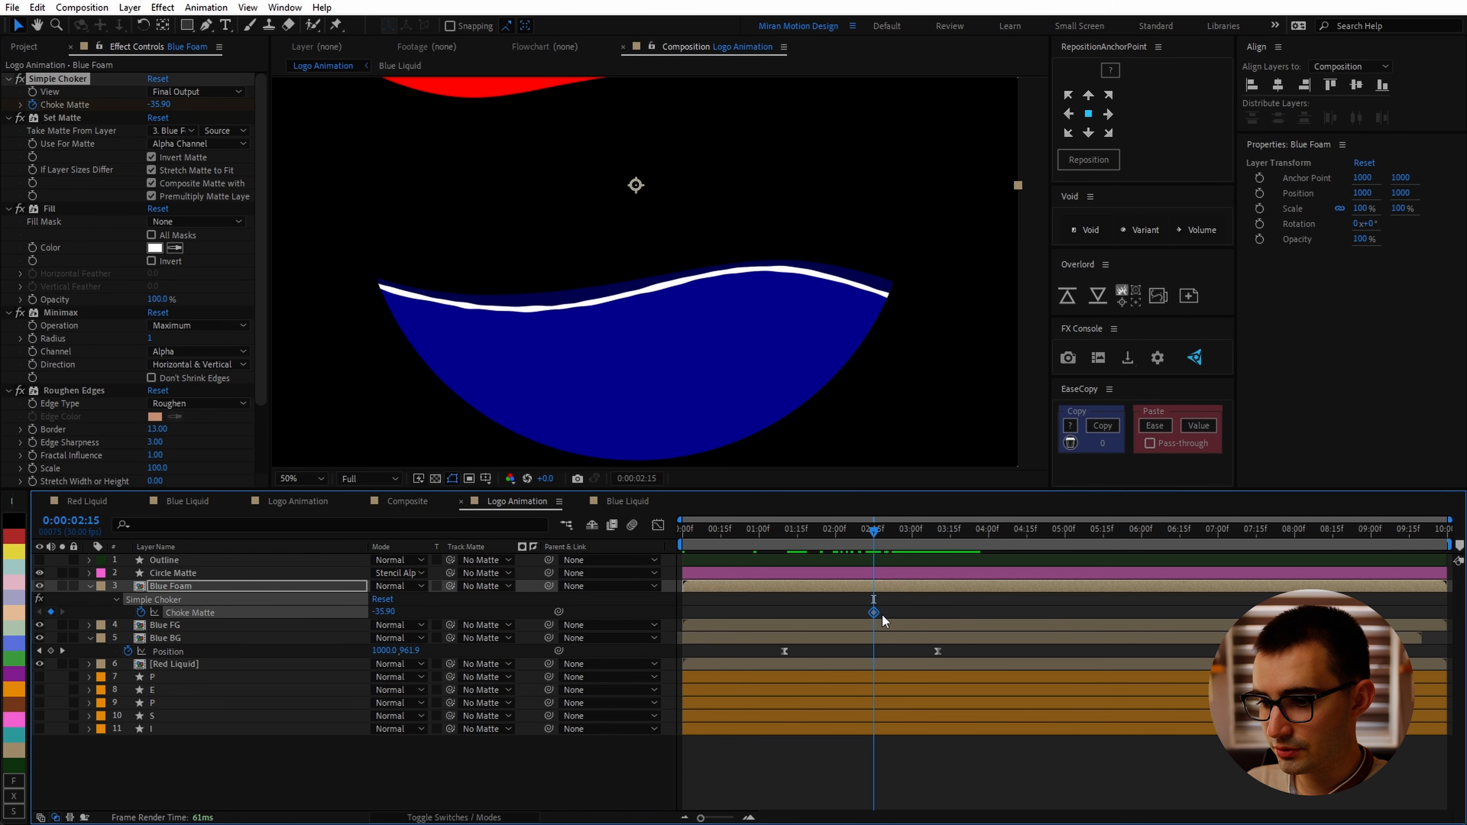
pyautogui.moveTo(384, 611)
pyautogui.mouseDown()
pyautogui.moveTo(404, 612)
pyautogui.moveTo(383, 607)
pyautogui.mouseUp()
pyautogui.click(383, 609)
pyautogui.write('0')
pyautogui.press('Return')
# Step: At about 1:10, set Choke Matte to -35 to add a keyframe
pyautogui.moveTo(872, 535); pyautogui.dragTo(782, 547)
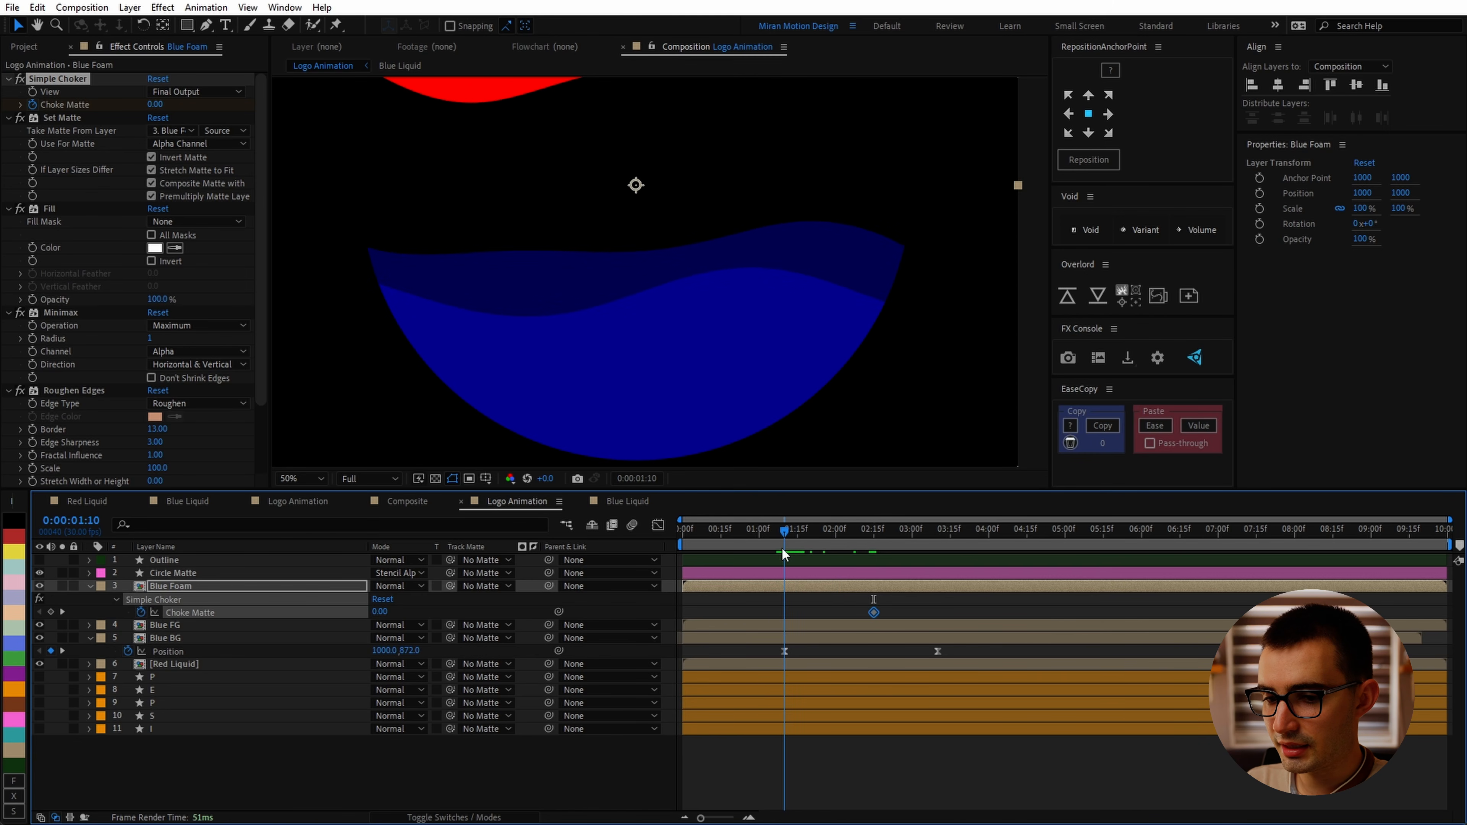
pyautogui.click(382, 611)
pyautogui.write('-')
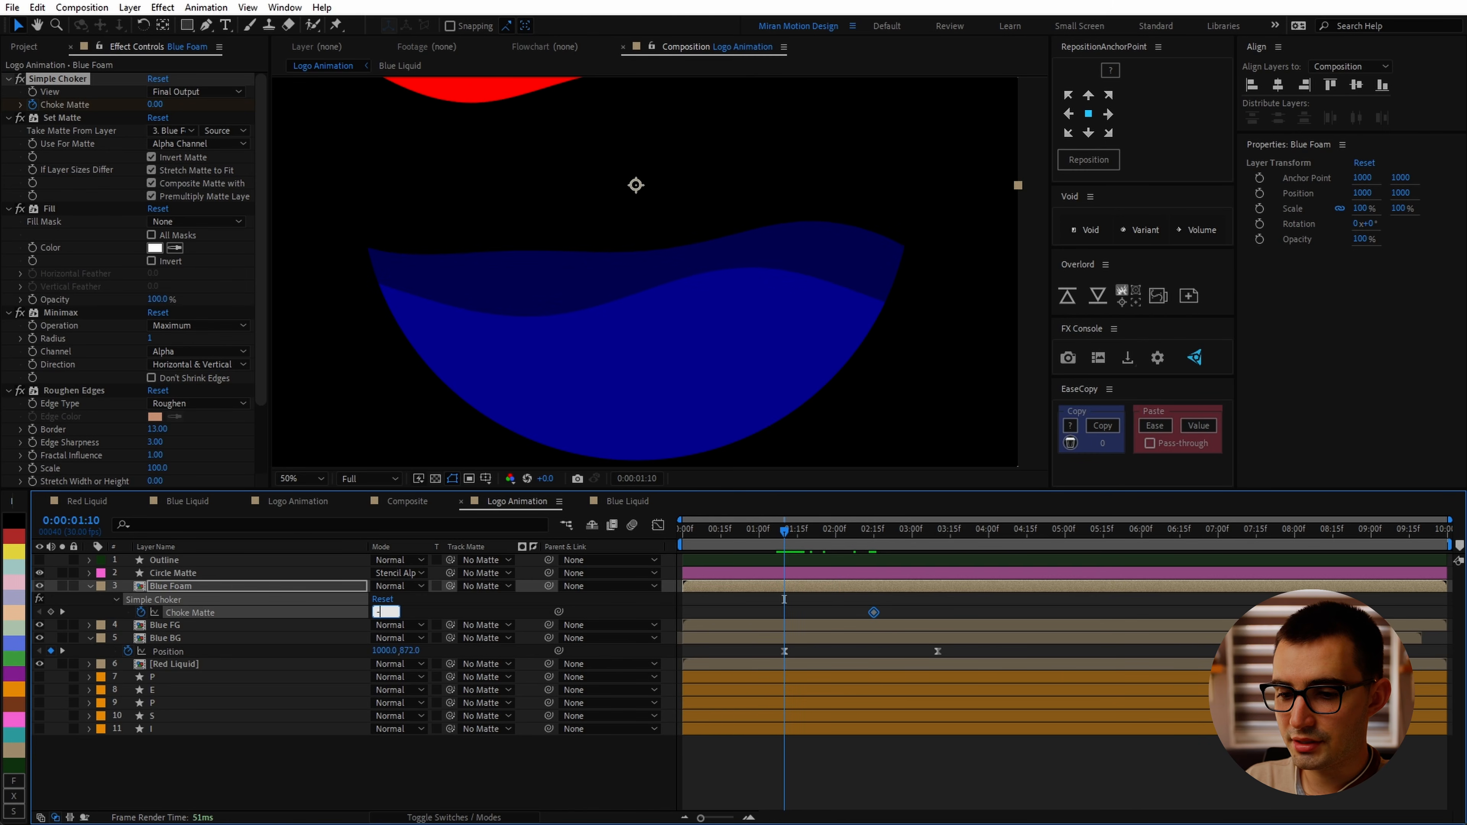
pyautogui.write('35')
pyautogui.press('Return')
# Step: Easy ease both Choke Matte keyframes, set the work area start at 1:00, and preview
pyautogui.moveTo(914, 611); pyautogui.dragTo(741, 617)
pyautogui.press('F9')
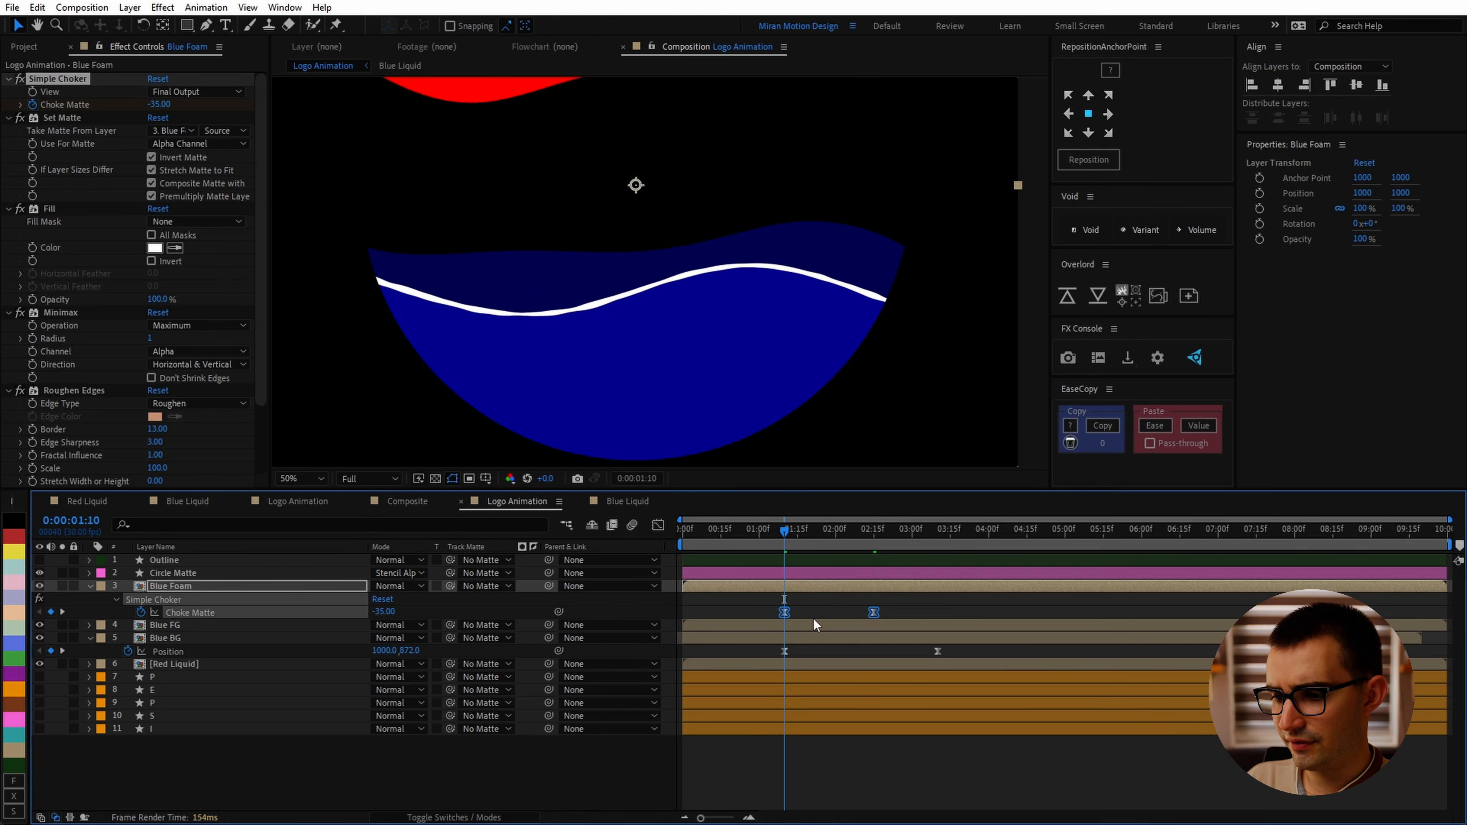
pyautogui.click(899, 614)
pyautogui.hotkey('shift', 'pageup')
pyautogui.press('b')
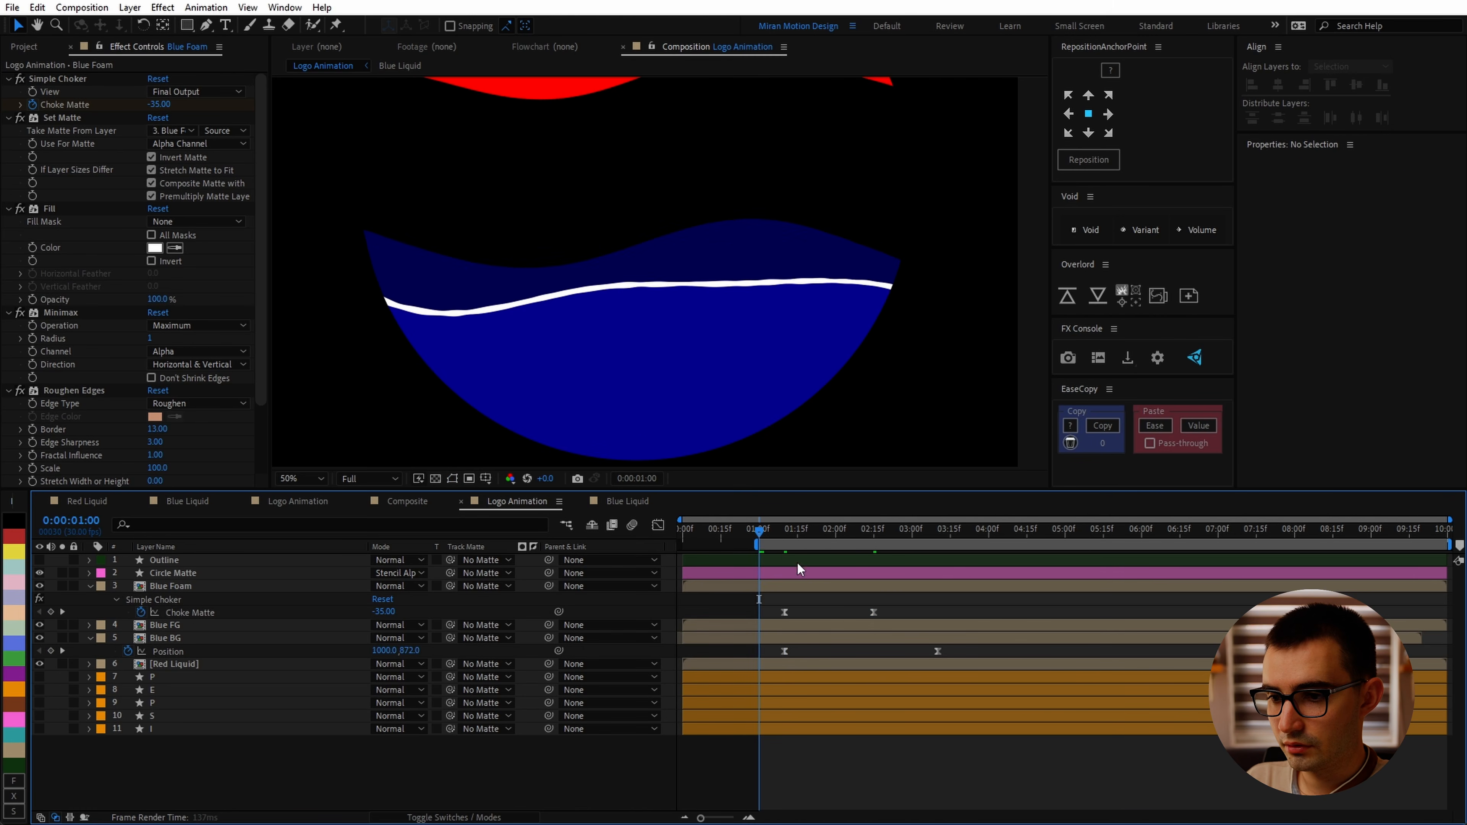
pyautogui.press('space')
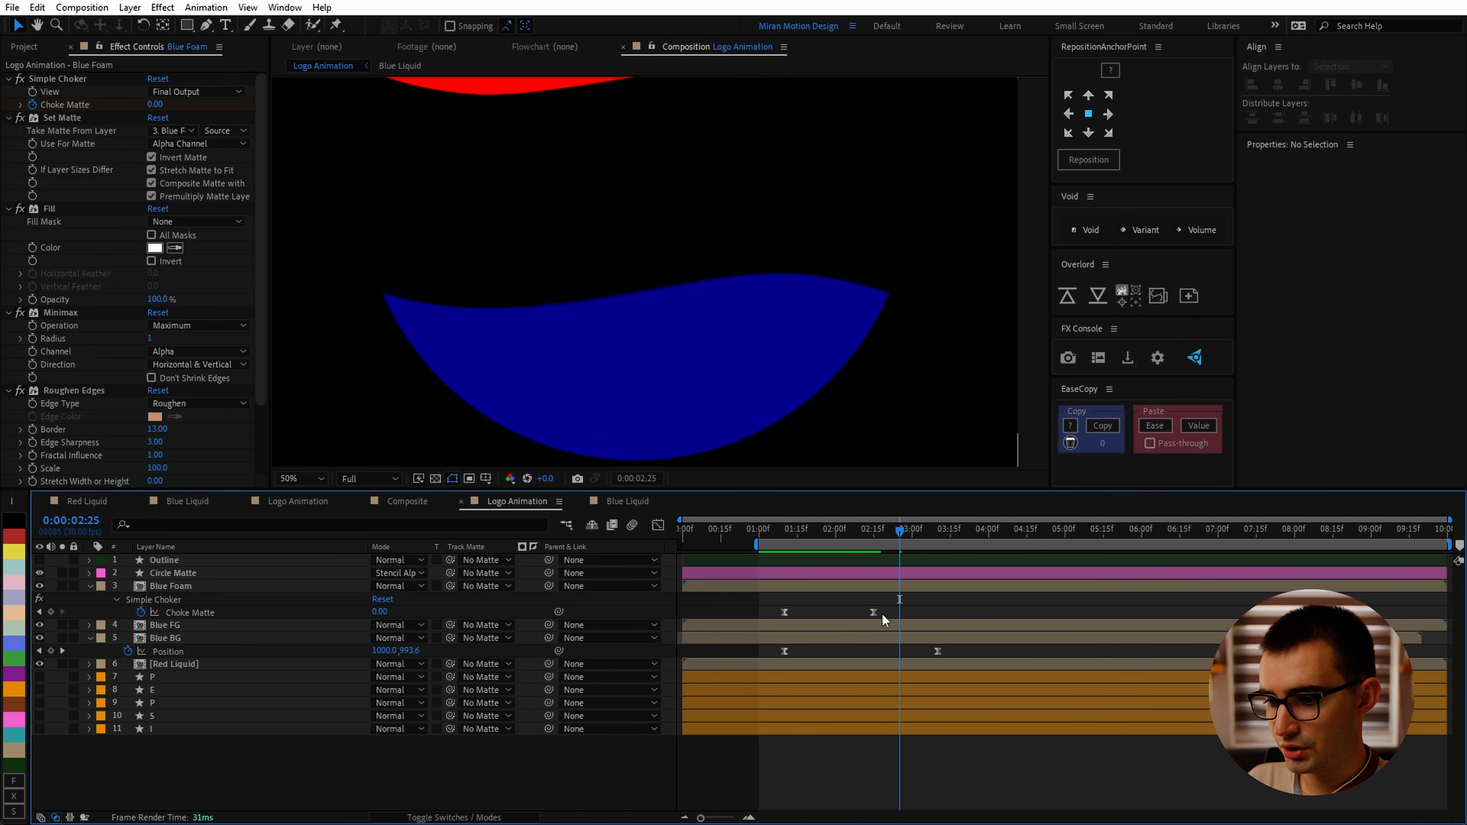
# Step: Set the first Choke Matte keyframe's outgoing influence to 75% and preview the result
pyautogui.click(899, 612)
pyautogui.click(784, 612)
pyautogui.rightClick(788, 610)
pyautogui.click(835, 590)
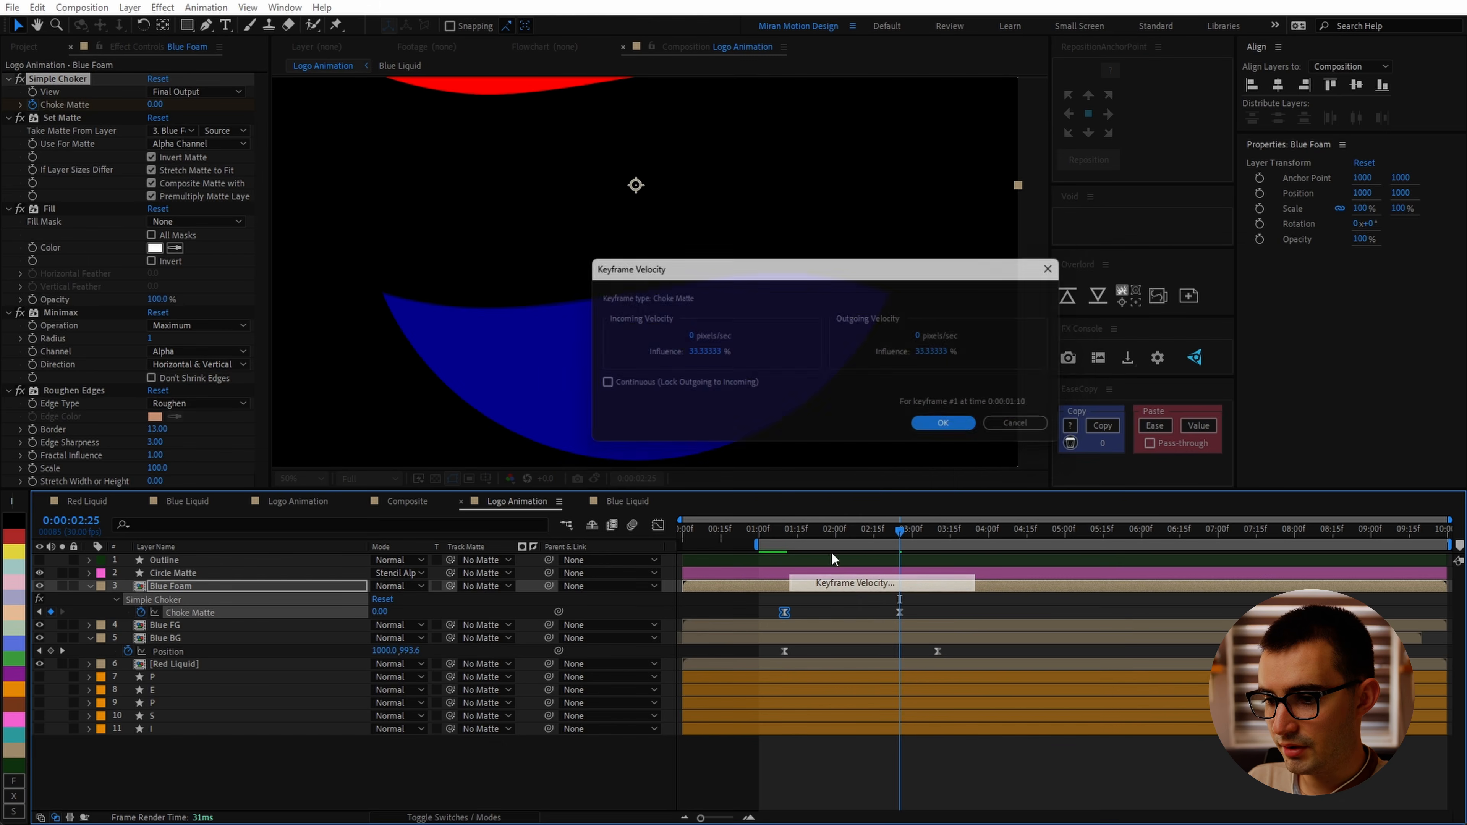
pyautogui.doubleClick(938, 354)
pyautogui.write('75')
pyautogui.click(951, 428)
pyautogui.press('space')
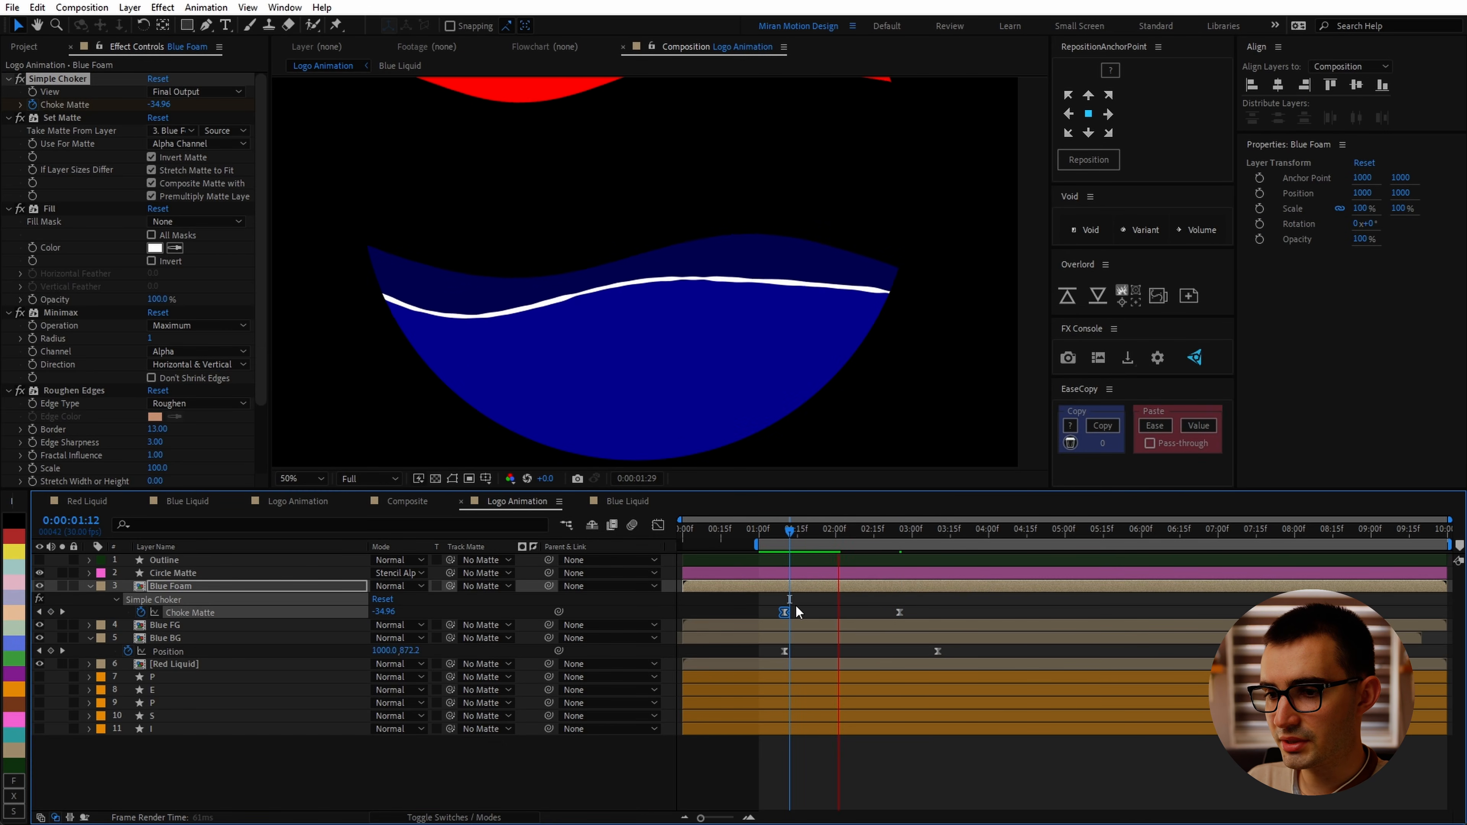
pyautogui.press('space')
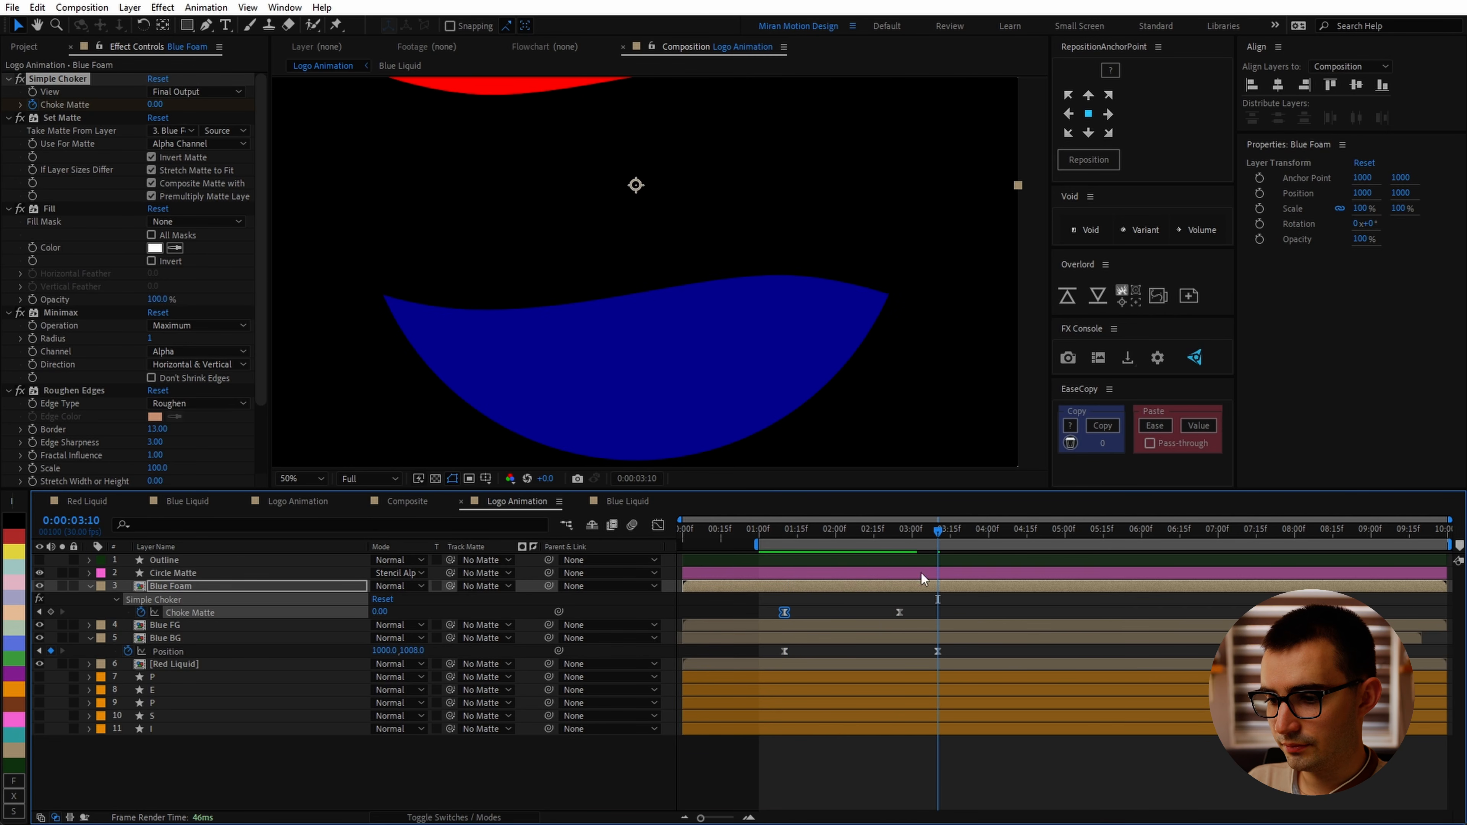
# Step: Move the last Choke Matte keyframe to about 3:10 and trim Blue Foam and Blue BG to end there
pyautogui.moveTo(899, 611); pyautogui.dragTo(938, 611)
pyautogui.press('space')
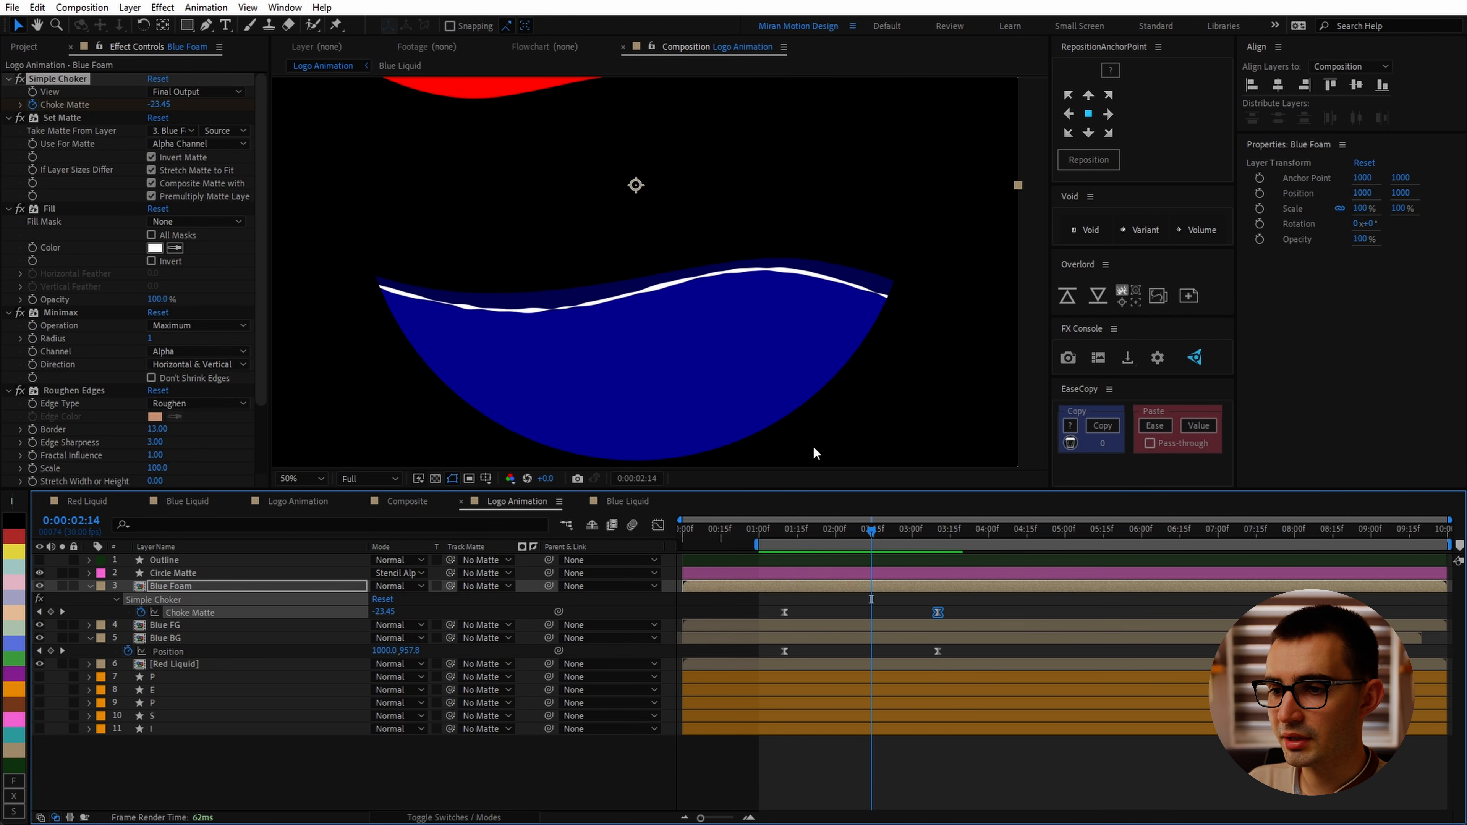
pyautogui.moveTo(881, 534); pyautogui.dragTo(936, 544)
pyautogui.keyDown('ctrl'); pyautogui.click(954, 637); pyautogui.keyUp('ctrl')
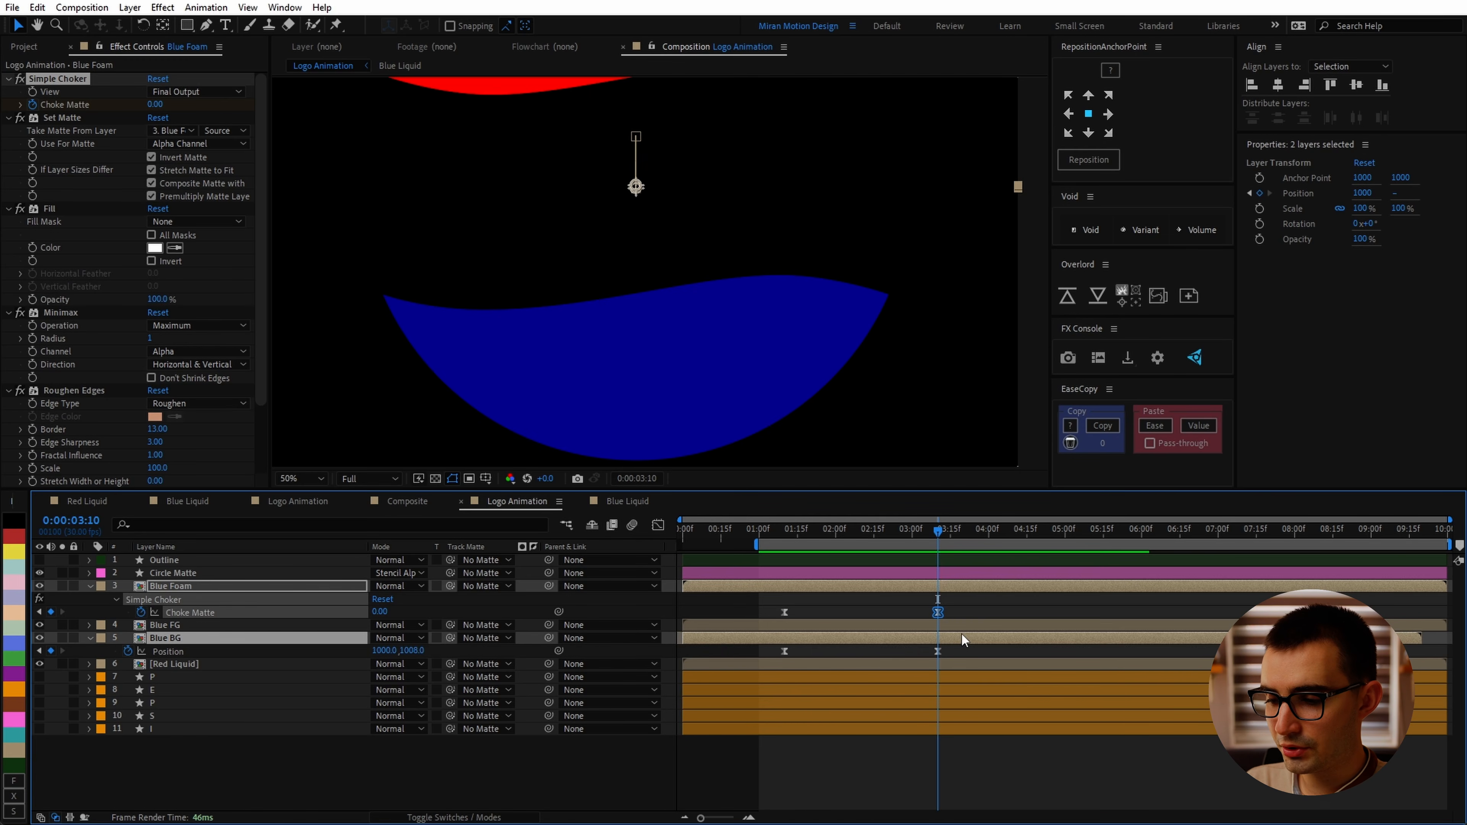
pyautogui.hotkey('alt', ']')
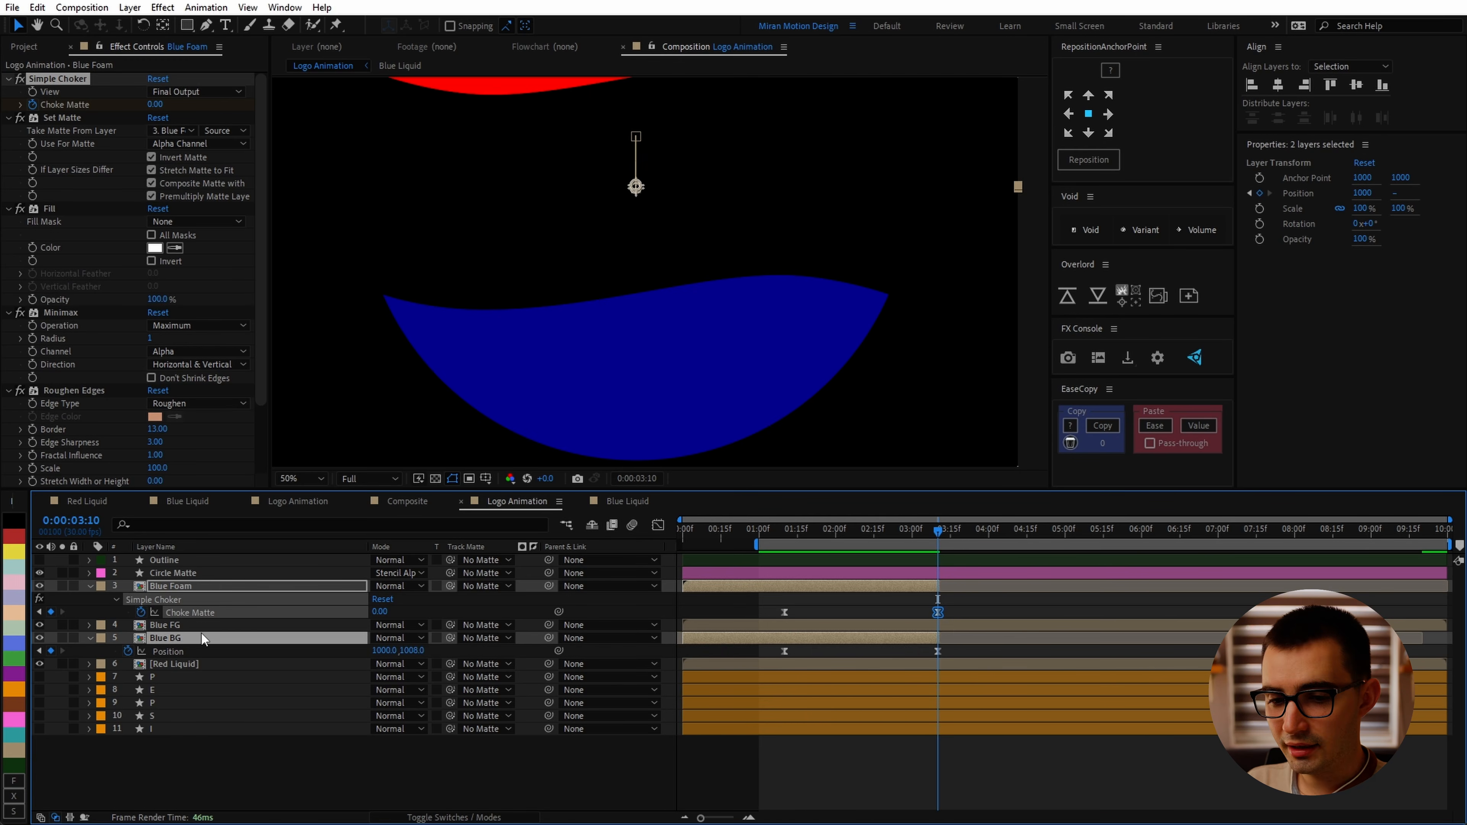
# Step: Collapse the layer properties and return to the start of the timeline
pyautogui.keyDown('ctrl'); pyautogui.click(110, 628); pyautogui.keyUp('ctrl')
pyautogui.click(18, 646)
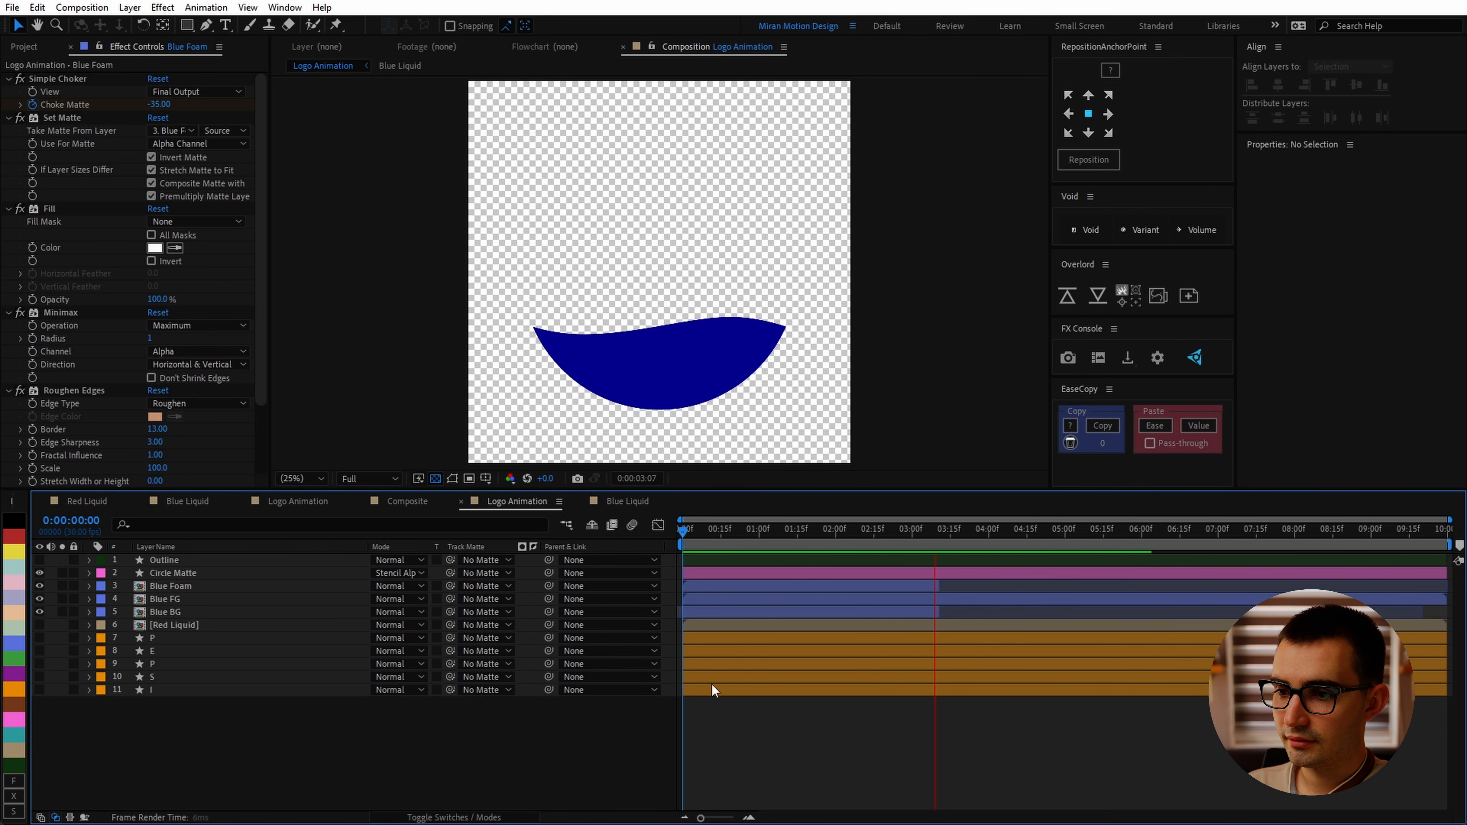
pyautogui.press('space')
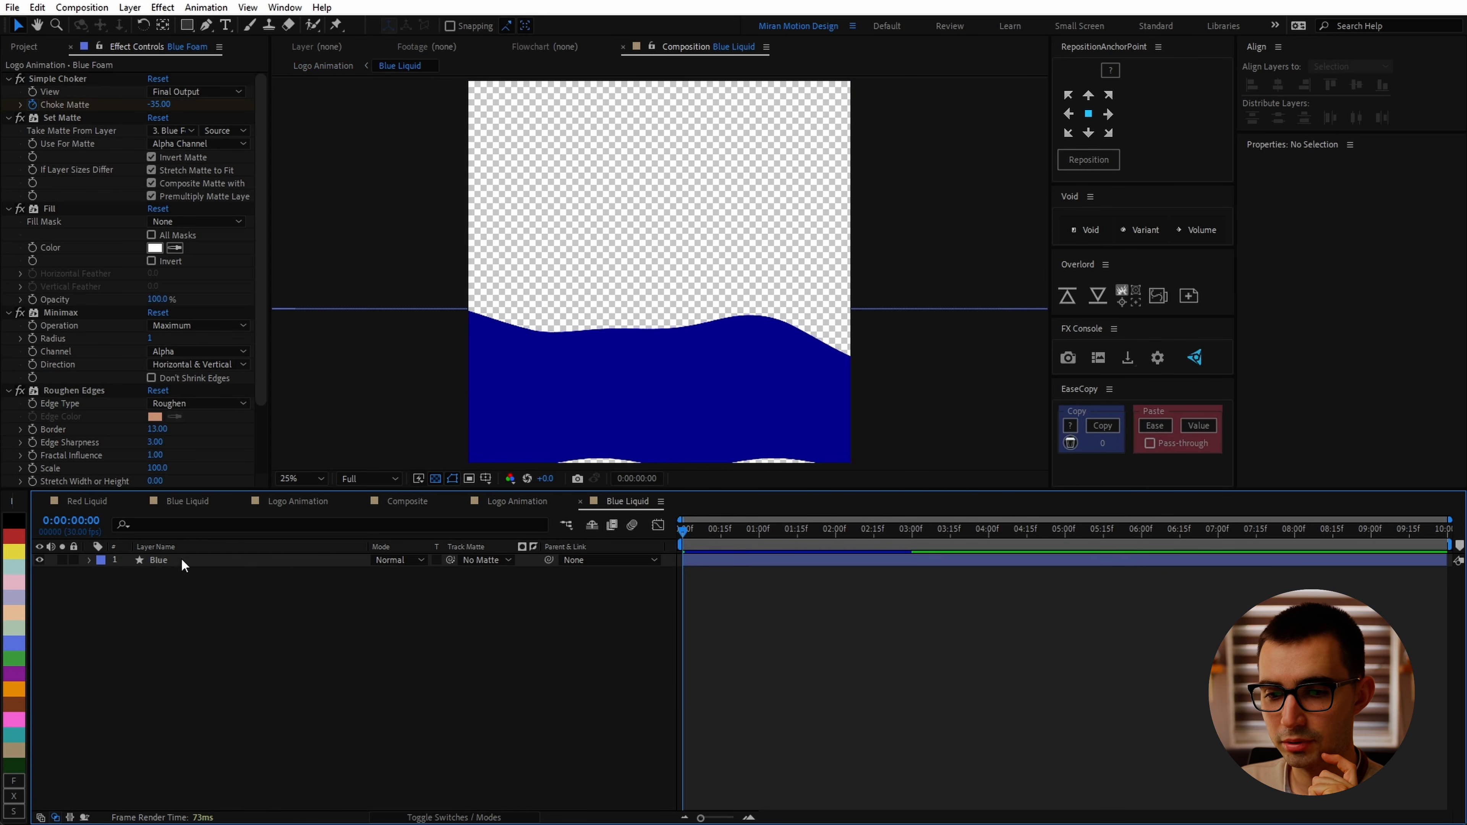
# Step: In the Blue Liquid comp, move the Wave Warp's final keyframes to about 4:01
pyautogui.click(182, 561)
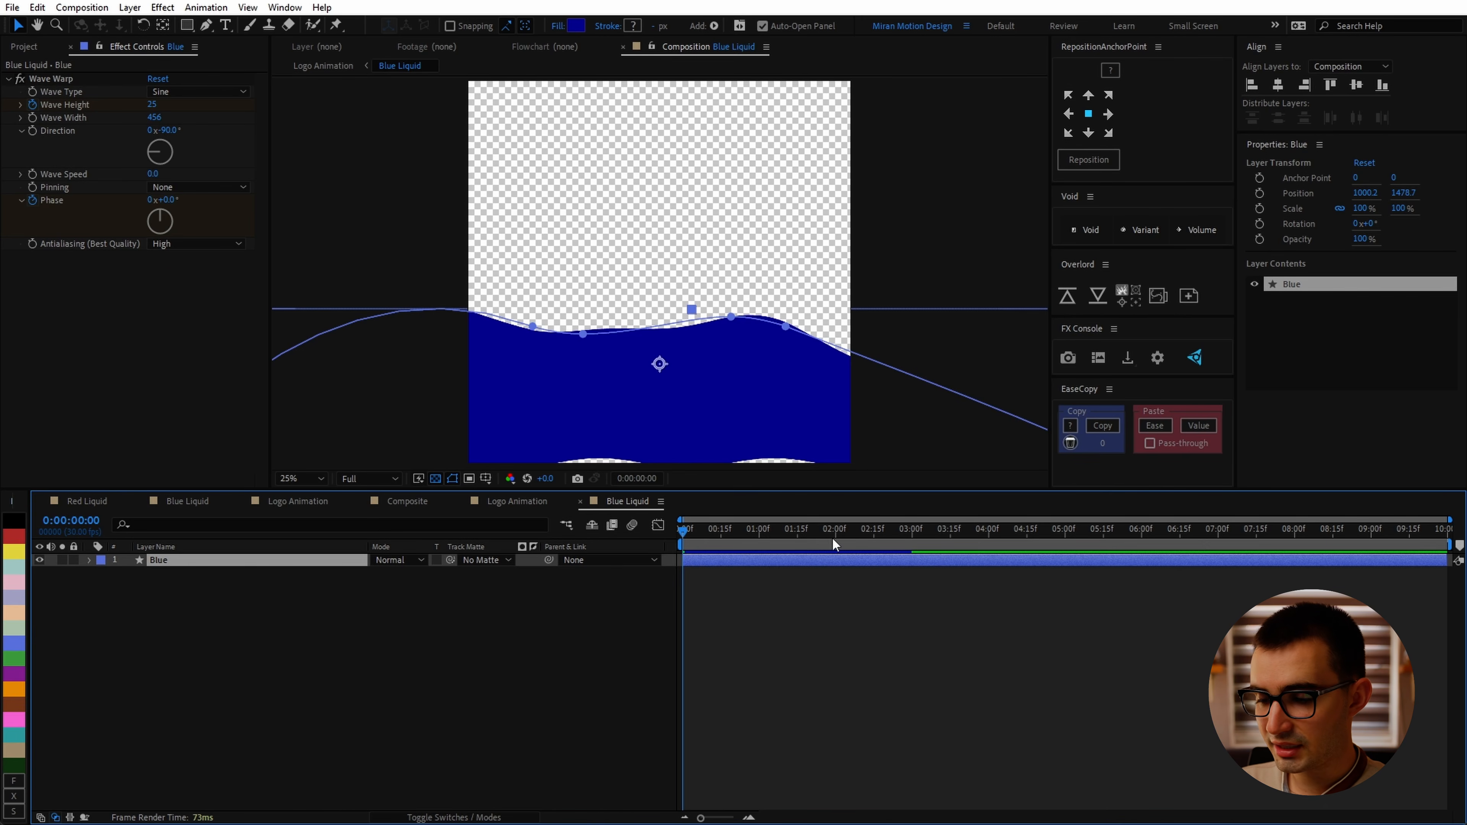
pyautogui.press('u')
pyautogui.moveTo(883, 529); pyautogui.dragTo(952, 529)
pyautogui.click(888, 595)
pyautogui.moveTo(888, 588); pyautogui.dragTo(991, 586)
pyautogui.click(991, 531)
pyautogui.rightClick(990, 565)
pyautogui.click(991, 590)
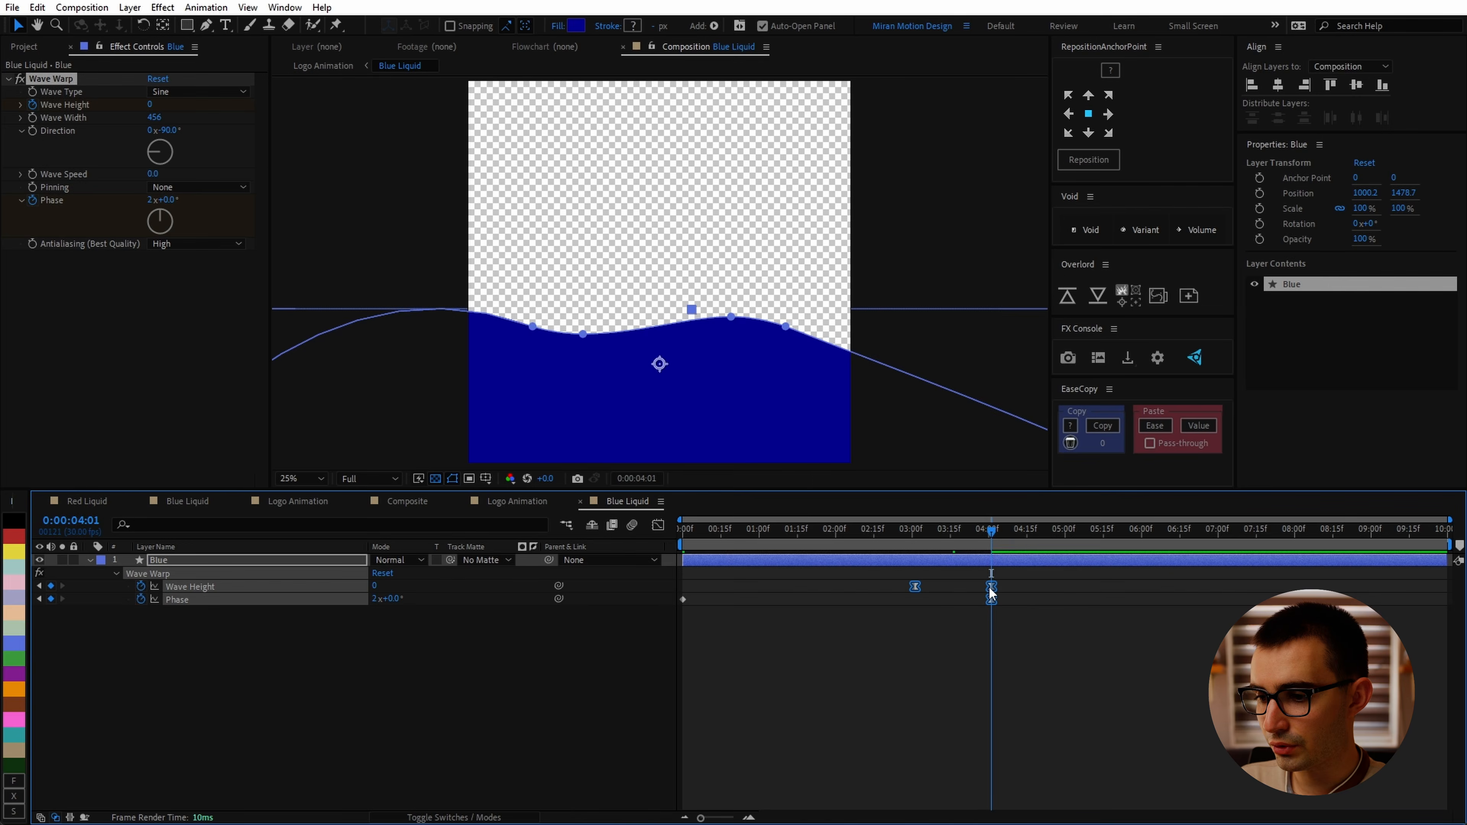
# Step: Back in Logo Animation, shift Blue Foam's Choke Matte and Blue BG's Position keyframes later to end near 4:01
pyautogui.click(516, 501)
pyautogui.click(897, 588)
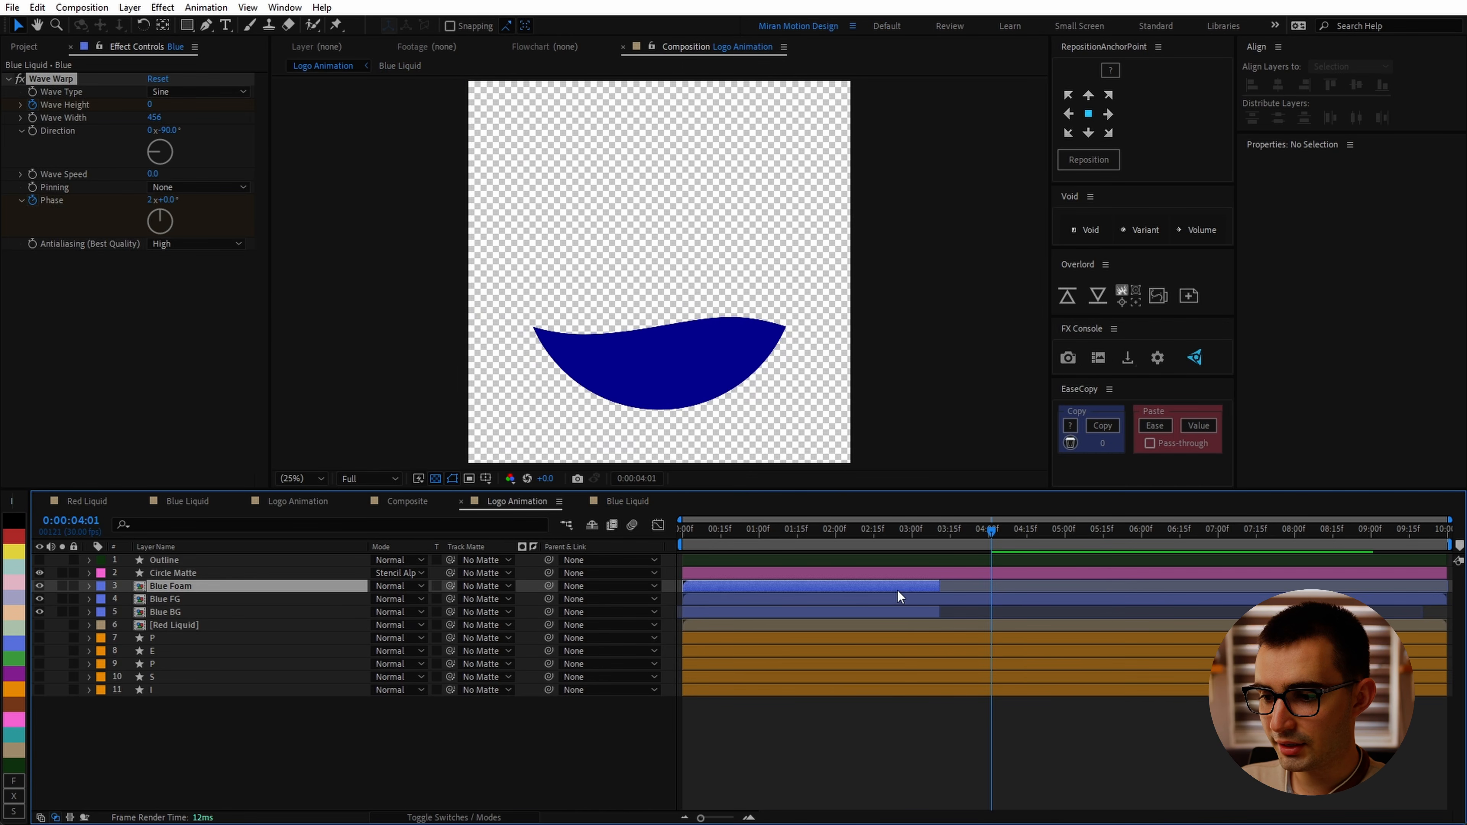
pyautogui.keyDown('ctrl'); pyautogui.click(899, 611); pyautogui.keyUp('ctrl')
pyautogui.press('u')
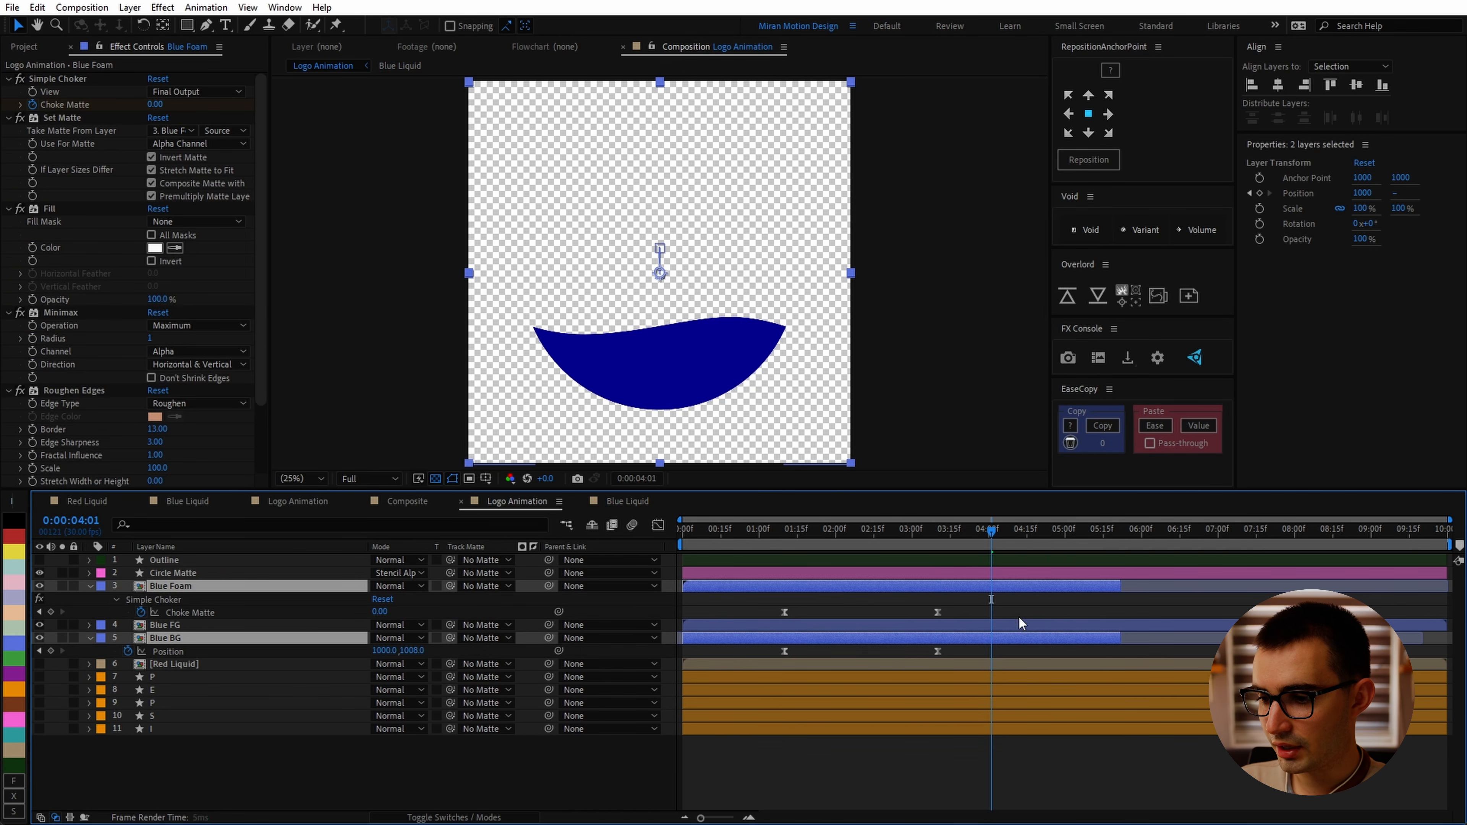
pyautogui.moveTo(956, 605); pyautogui.dragTo(914, 684)
pyautogui.click(941, 533)
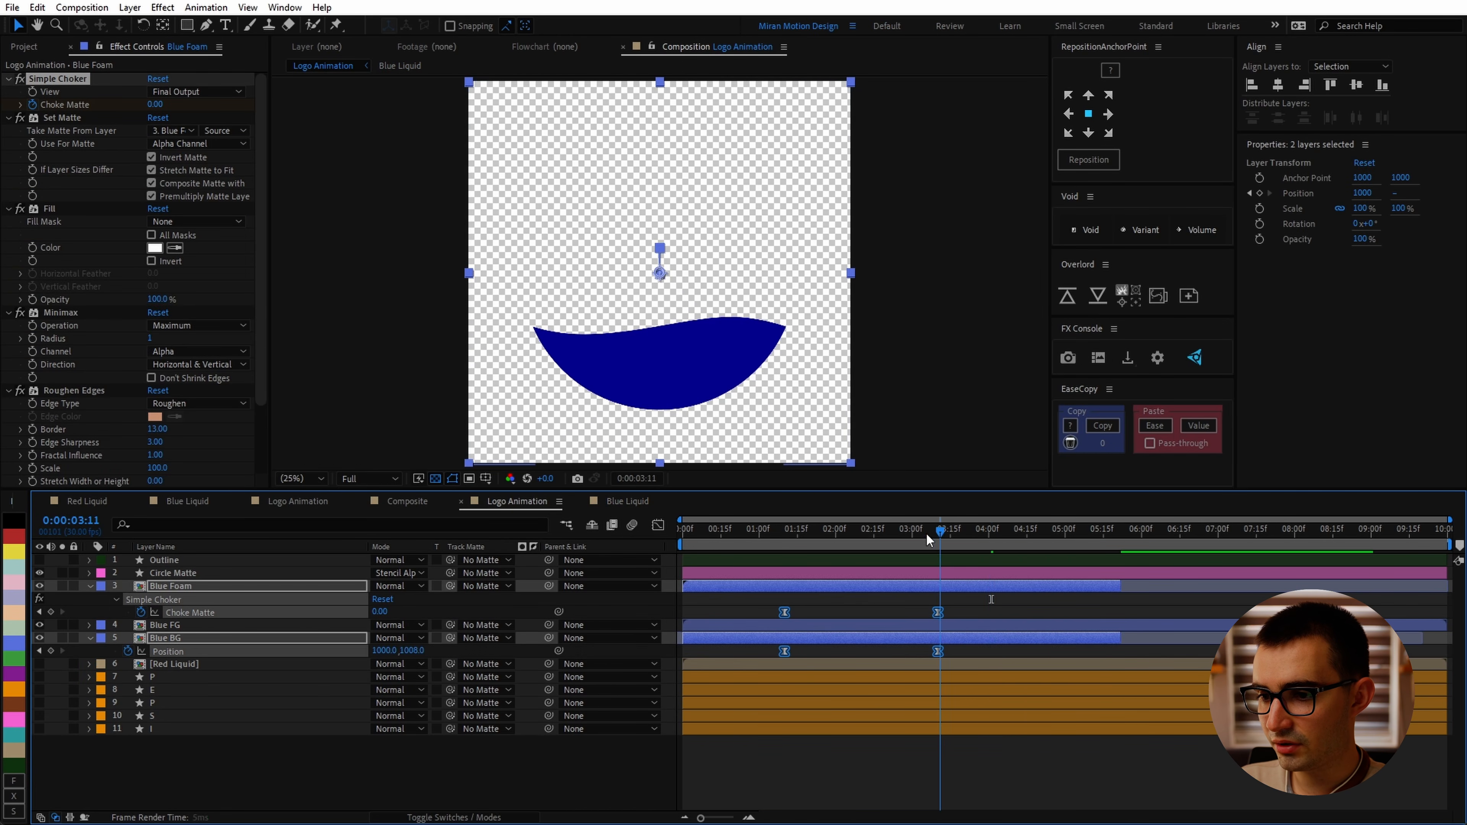
pyautogui.moveTo(939, 611); pyautogui.dragTo(989, 611)
# Step: Scrub and preview the blue liquid animation
pyautogui.click(973, 533)
pyautogui.moveTo(972, 537); pyautogui.dragTo(917, 536)
pyautogui.press('space')
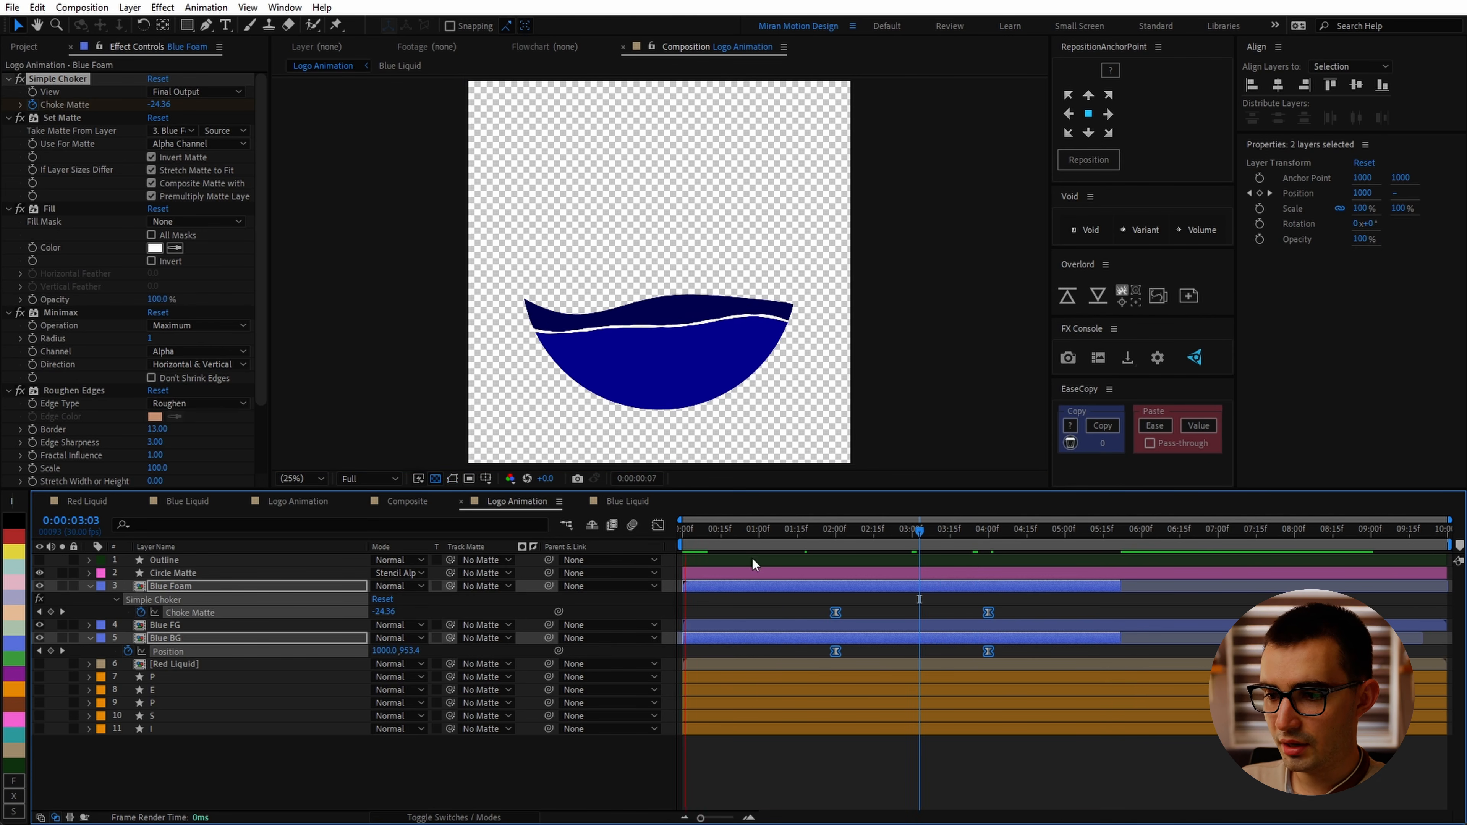
pyautogui.press('space')
# Step: Duplicate the Red Liquid layer into red foreground and background layers, Red FG and Red BG
pyautogui.click(797, 616)
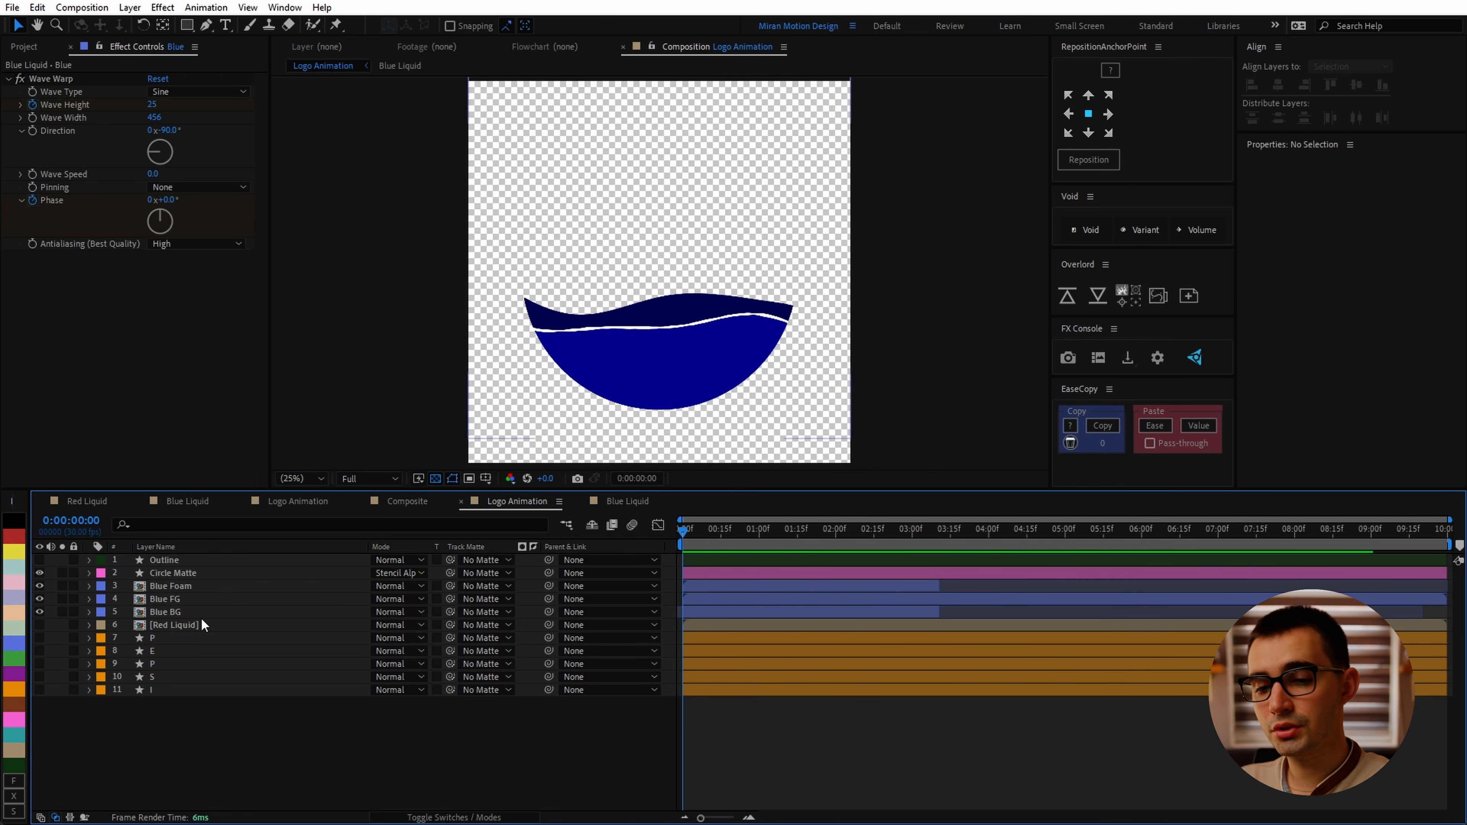
pyautogui.click(170, 625)
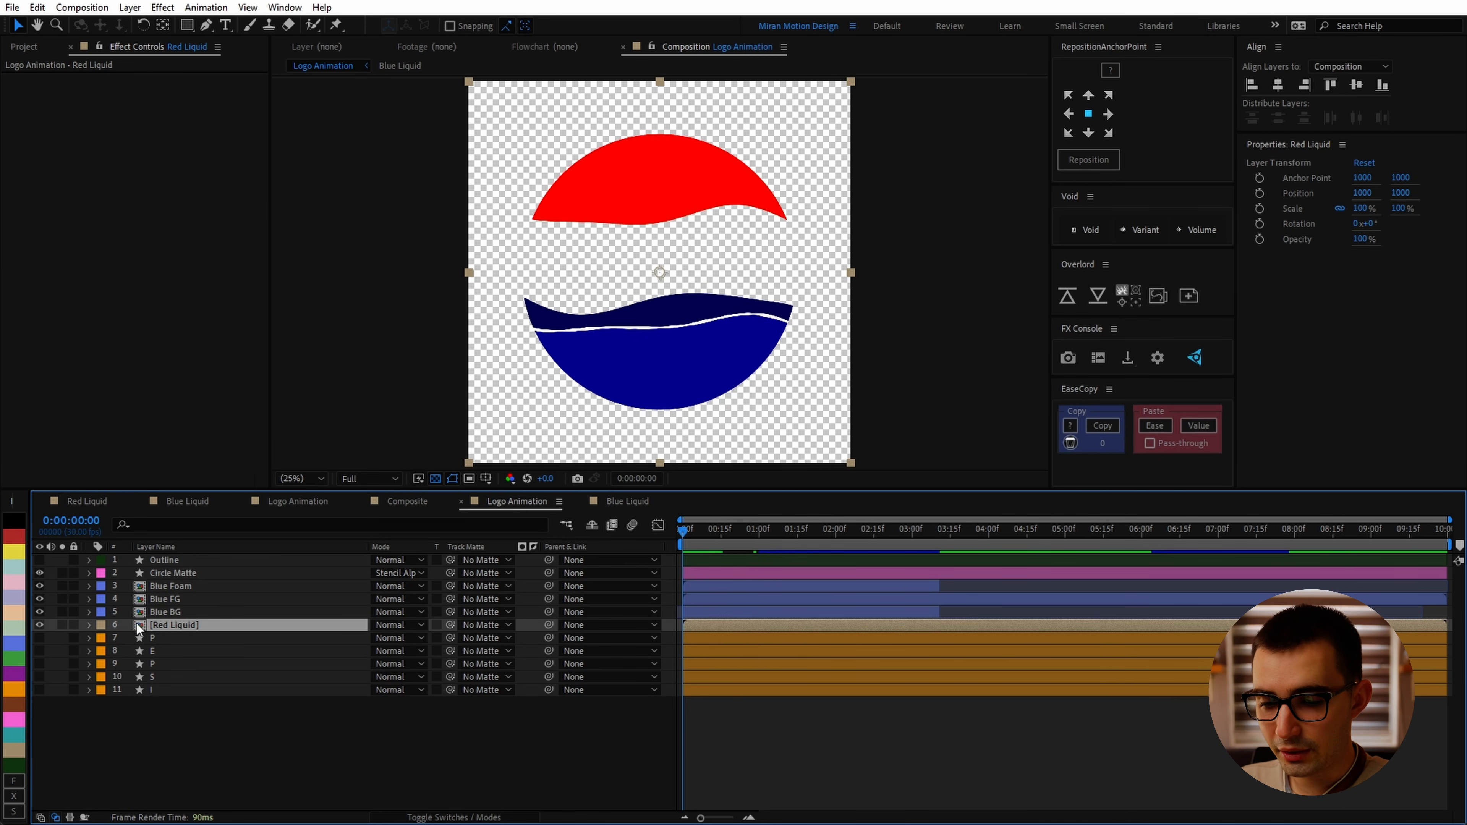
pyautogui.hotkey('ctrl', 'd')
pyautogui.click(165, 612)
pyautogui.click(164, 638)
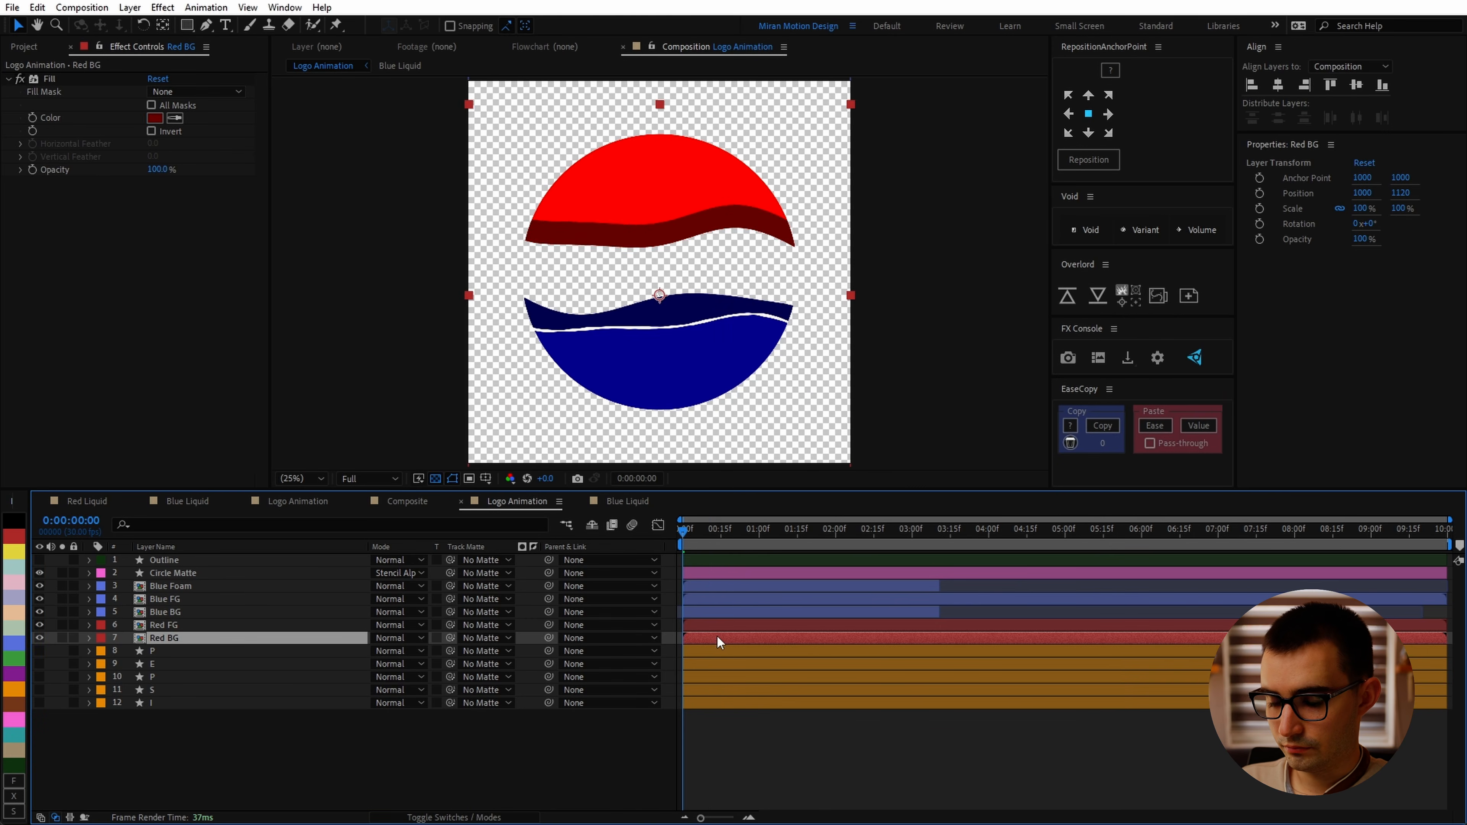
# Step: Duplicate Red FG and name the copy Red Foam
pyautogui.click(173, 624)
pyautogui.hotkey('ctrl', 'd')
pyautogui.press('Return')
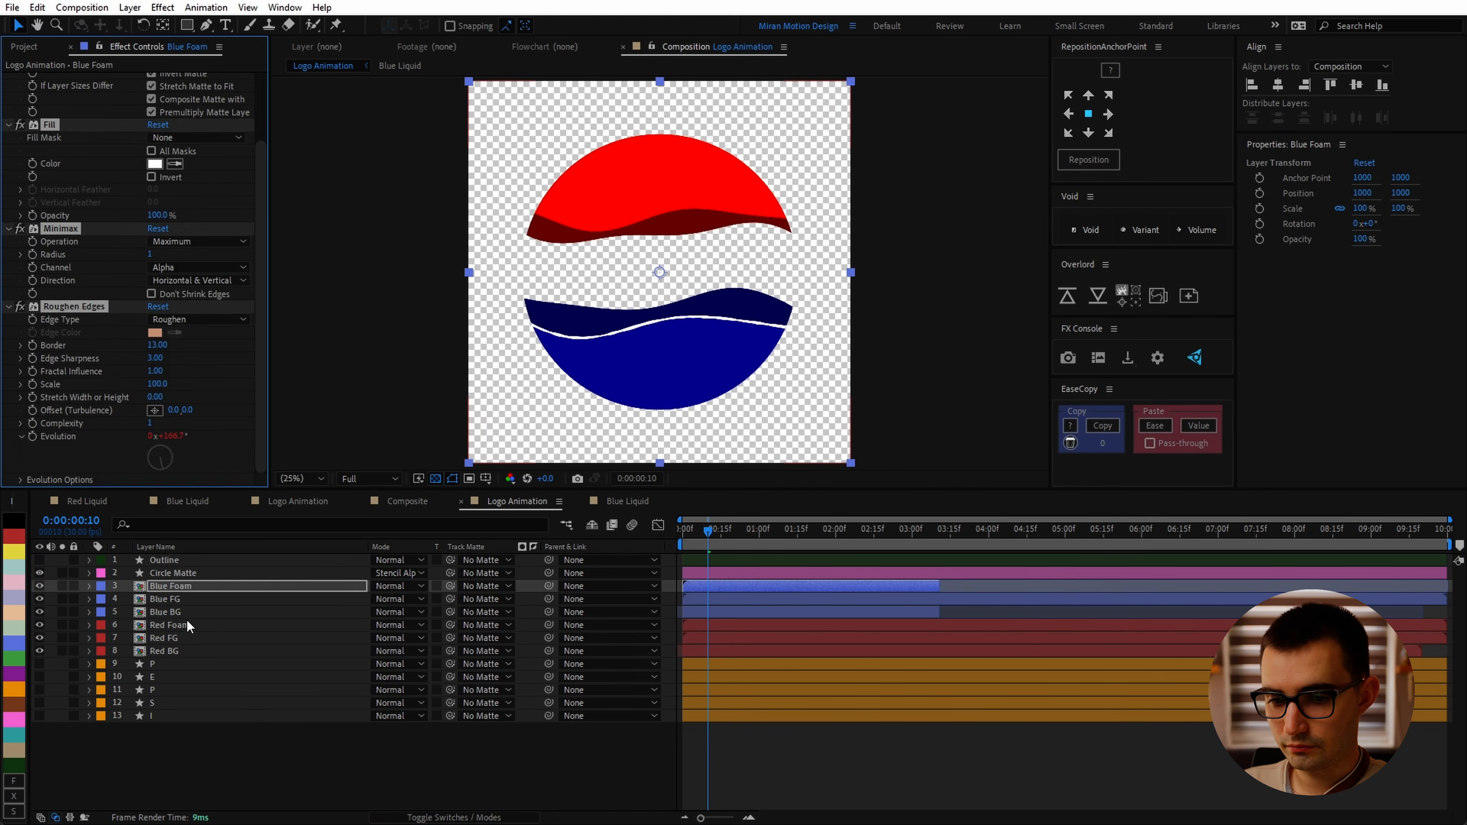
# Step: Scrub through the red layers and inspect Red Foam's effect settings
pyautogui.click(184, 613)
pyautogui.click(174, 624)
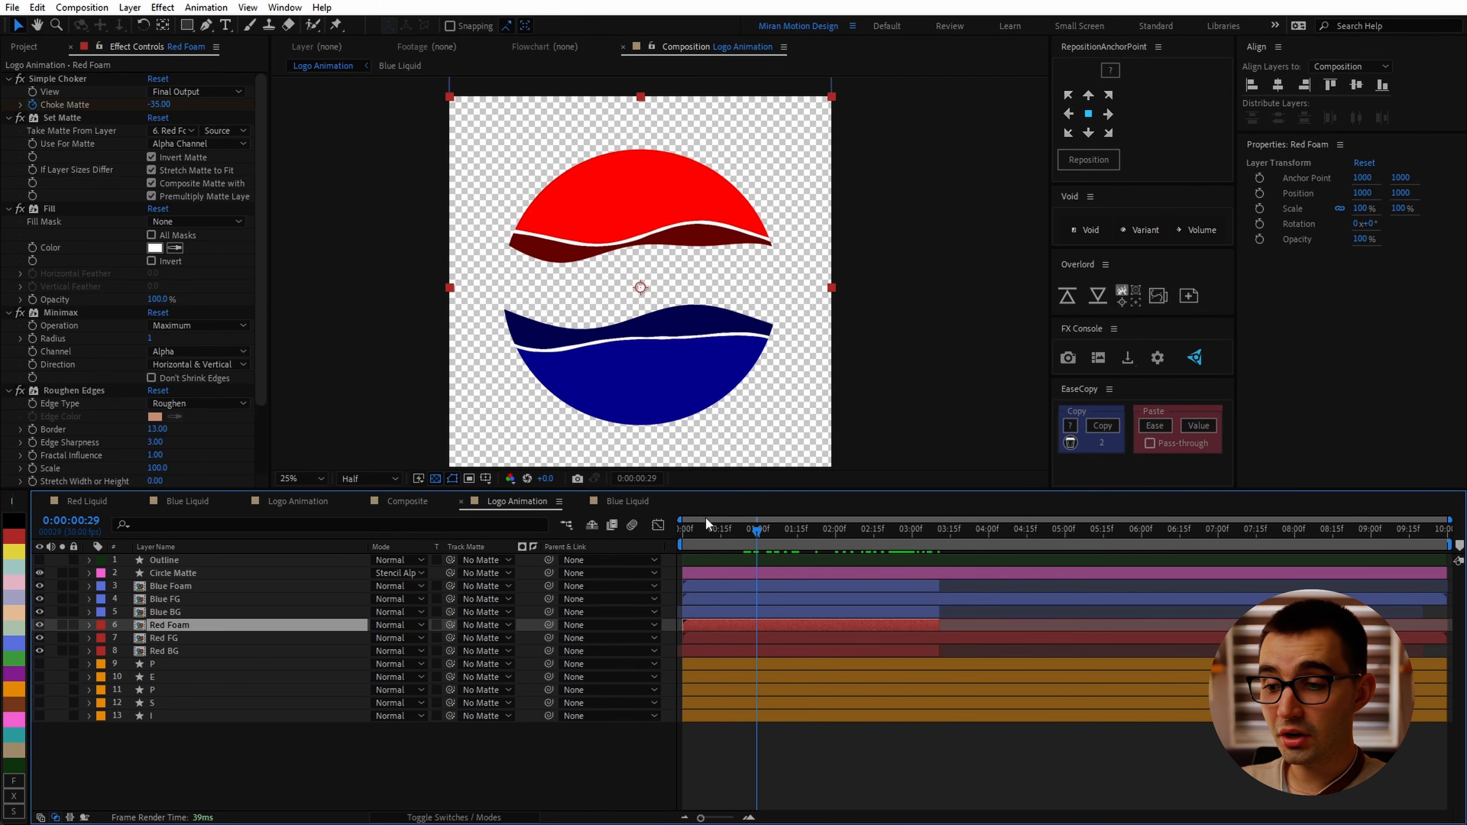
pyautogui.moveTo(750, 530); pyautogui.dragTo(799, 538)
pyautogui.press('.')
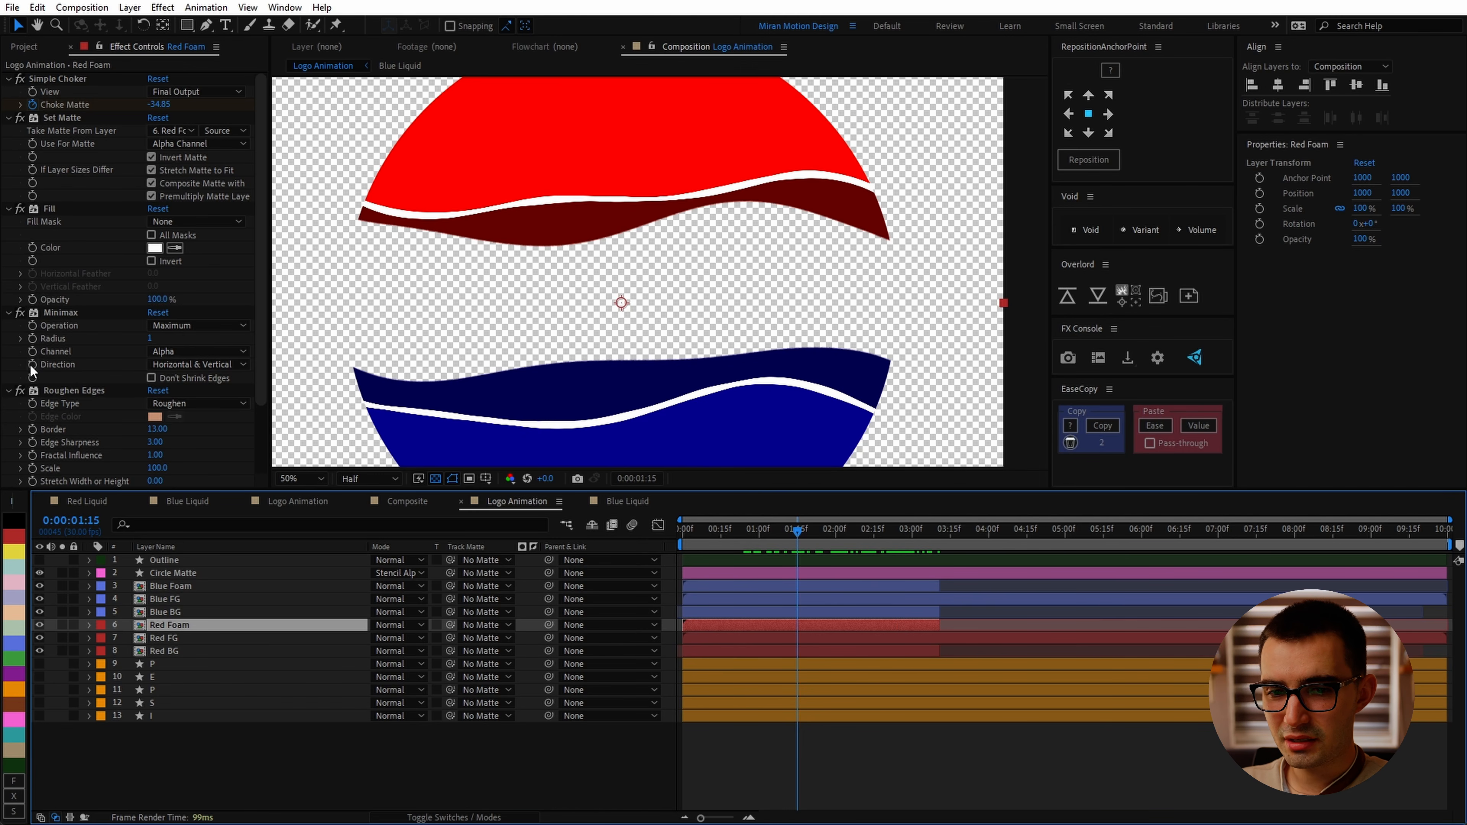
pyautogui.click(20, 312)
pyautogui.click(191, 599)
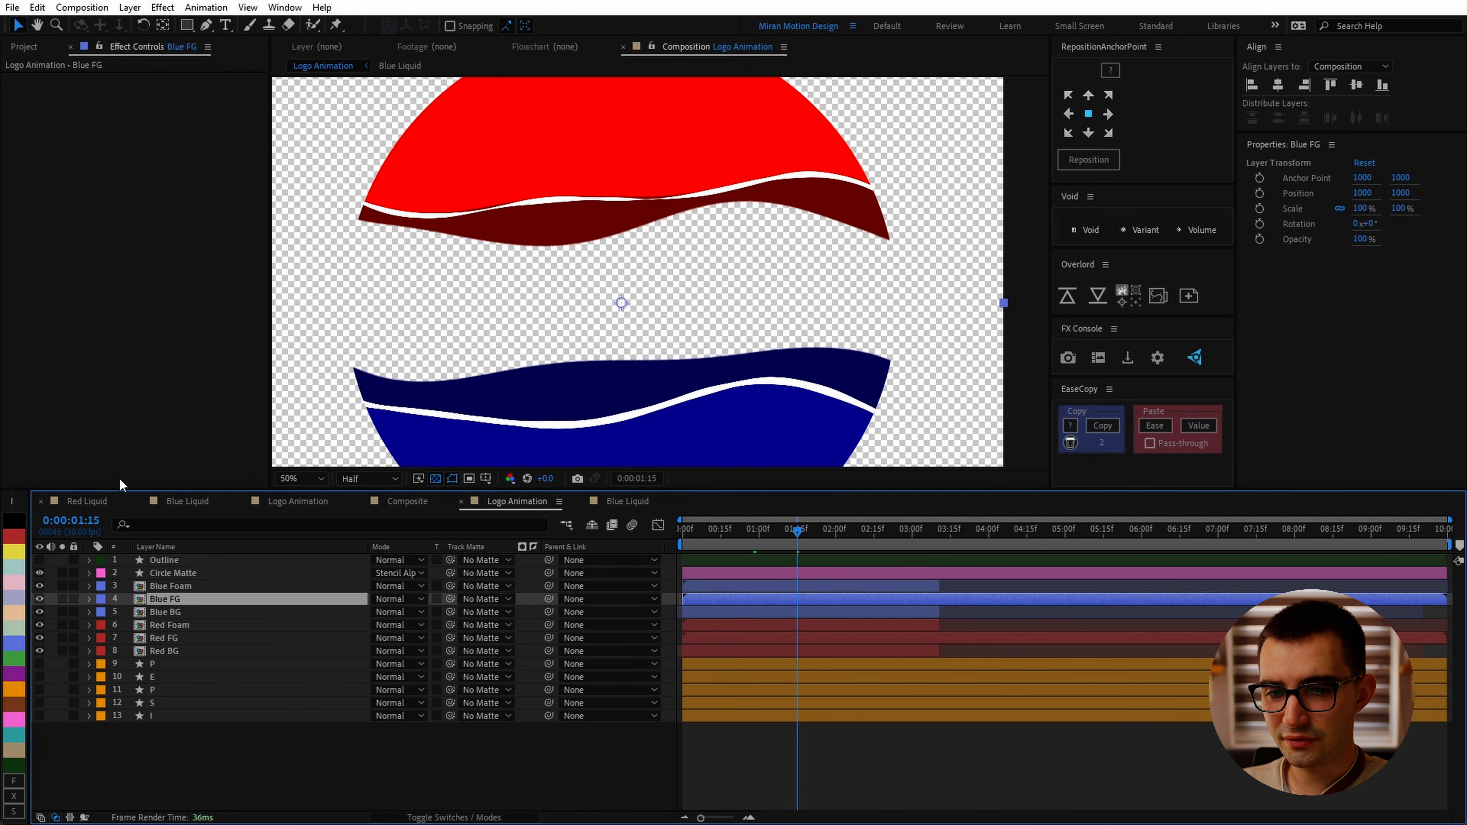
# Step: Set the Blue Foam layer's Roughen Edges border to 14
pyautogui.click(186, 586)
pyautogui.click(19, 312)
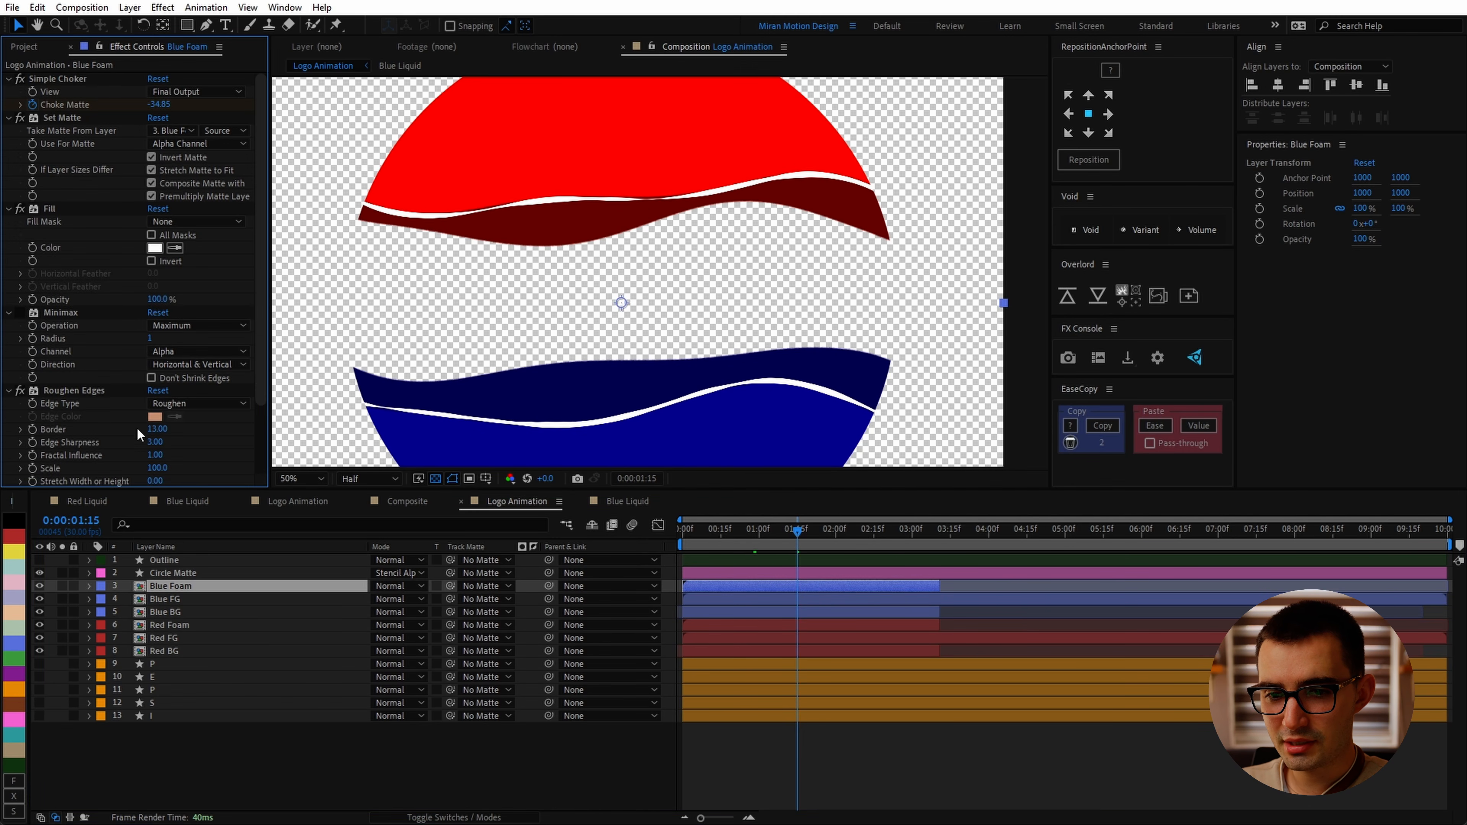
pyautogui.click(157, 428)
pyautogui.write('14')
# Step: Select the Red Foam layer and preview the liquid animation with the whole logo in view
pyautogui.click(172, 625)
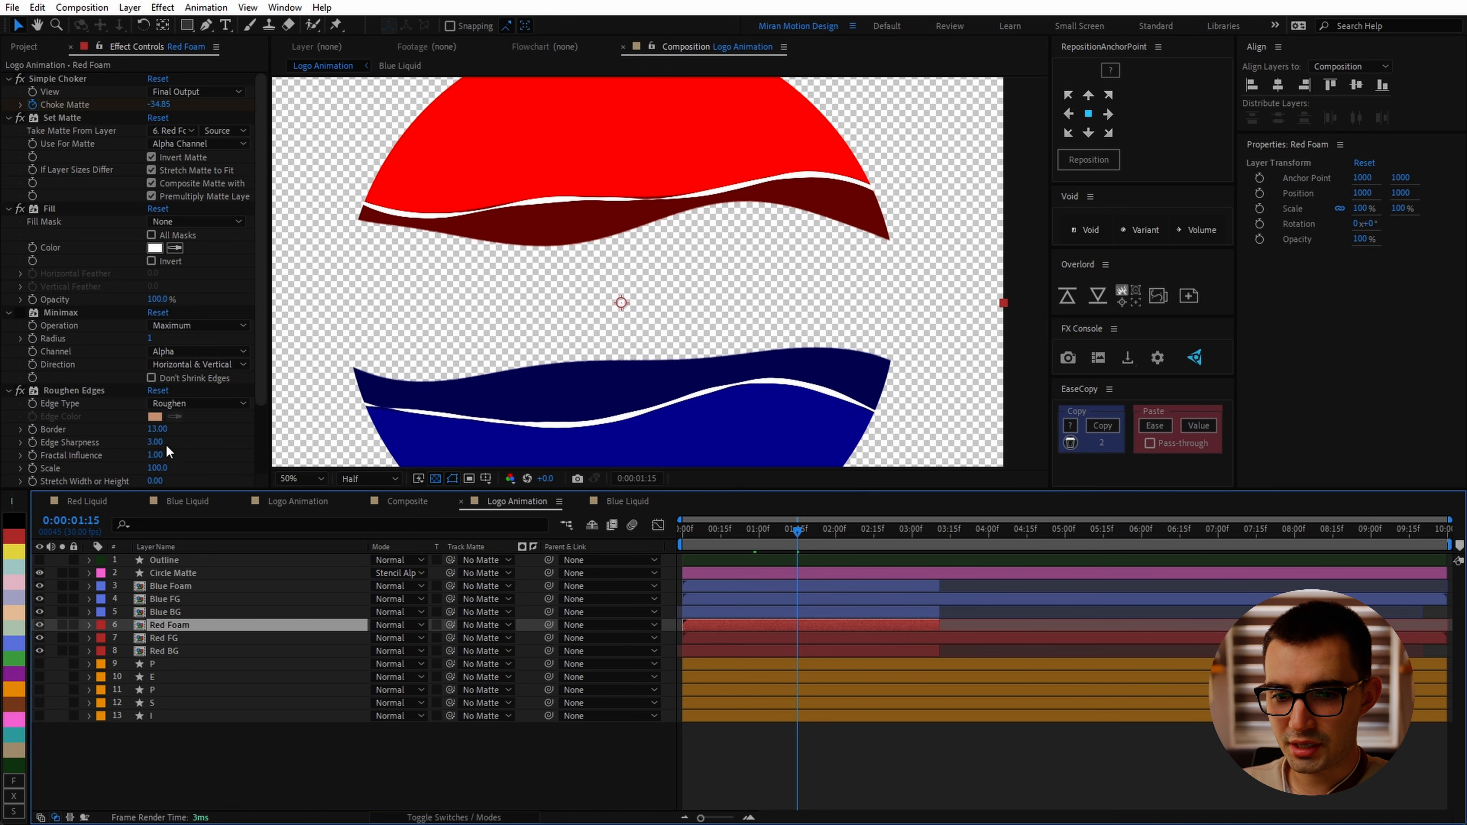
pyautogui.click(728, 536)
pyautogui.moveTo(731, 542); pyautogui.dragTo(760, 533)
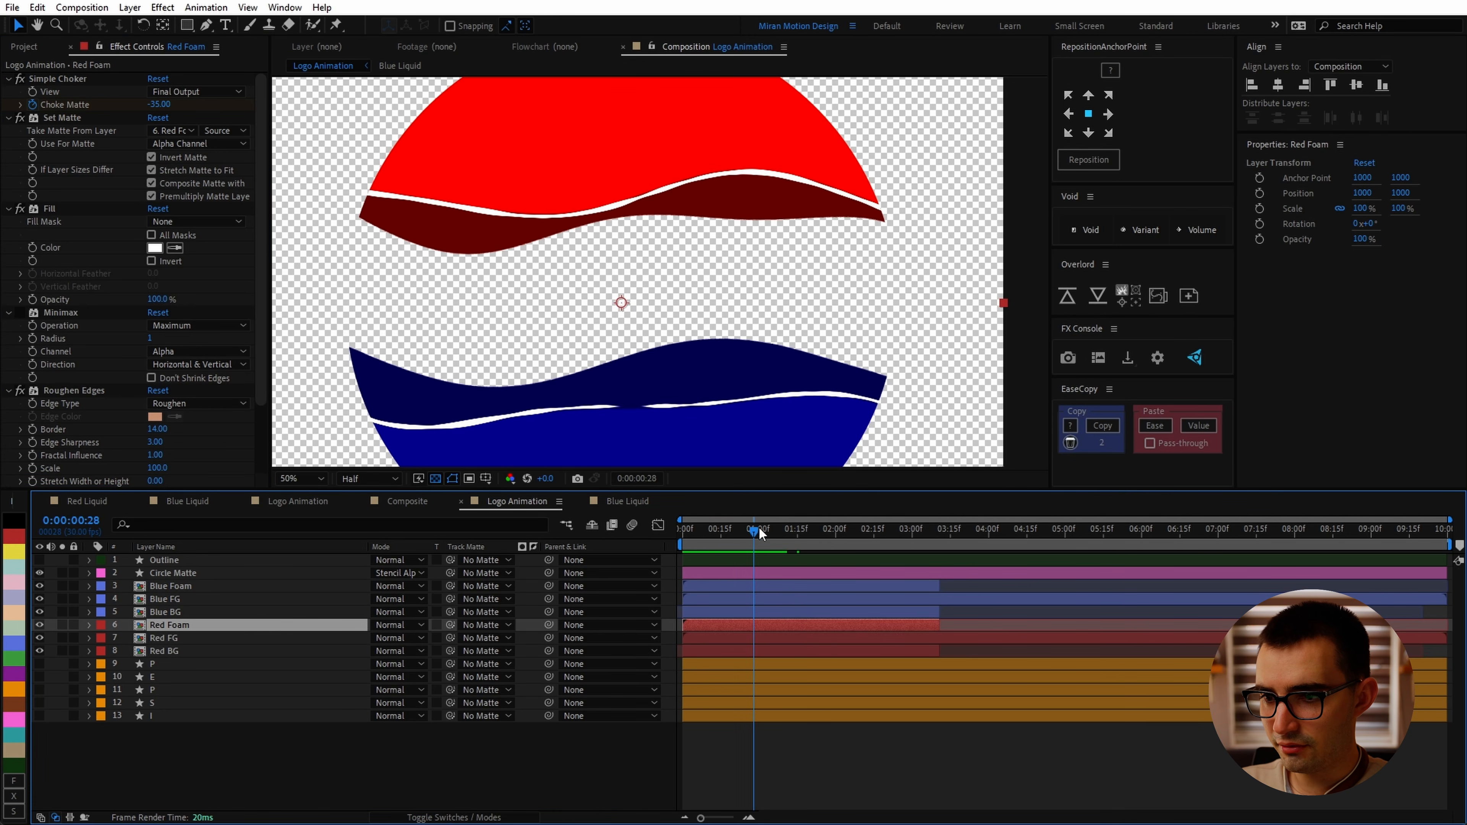
pyautogui.press('space')
pyautogui.scroll(-2, 830, 332)
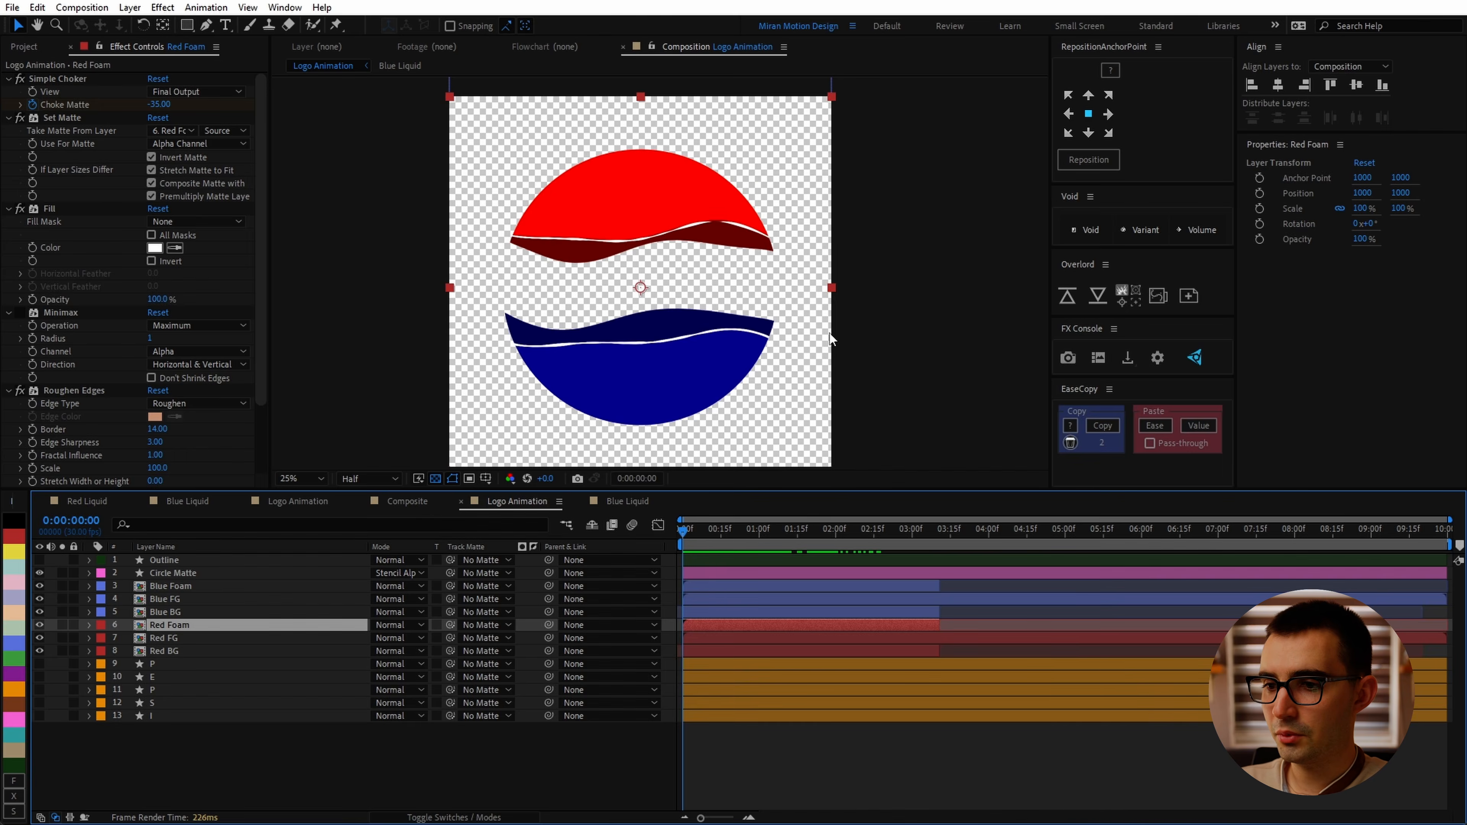
pyautogui.press('space')
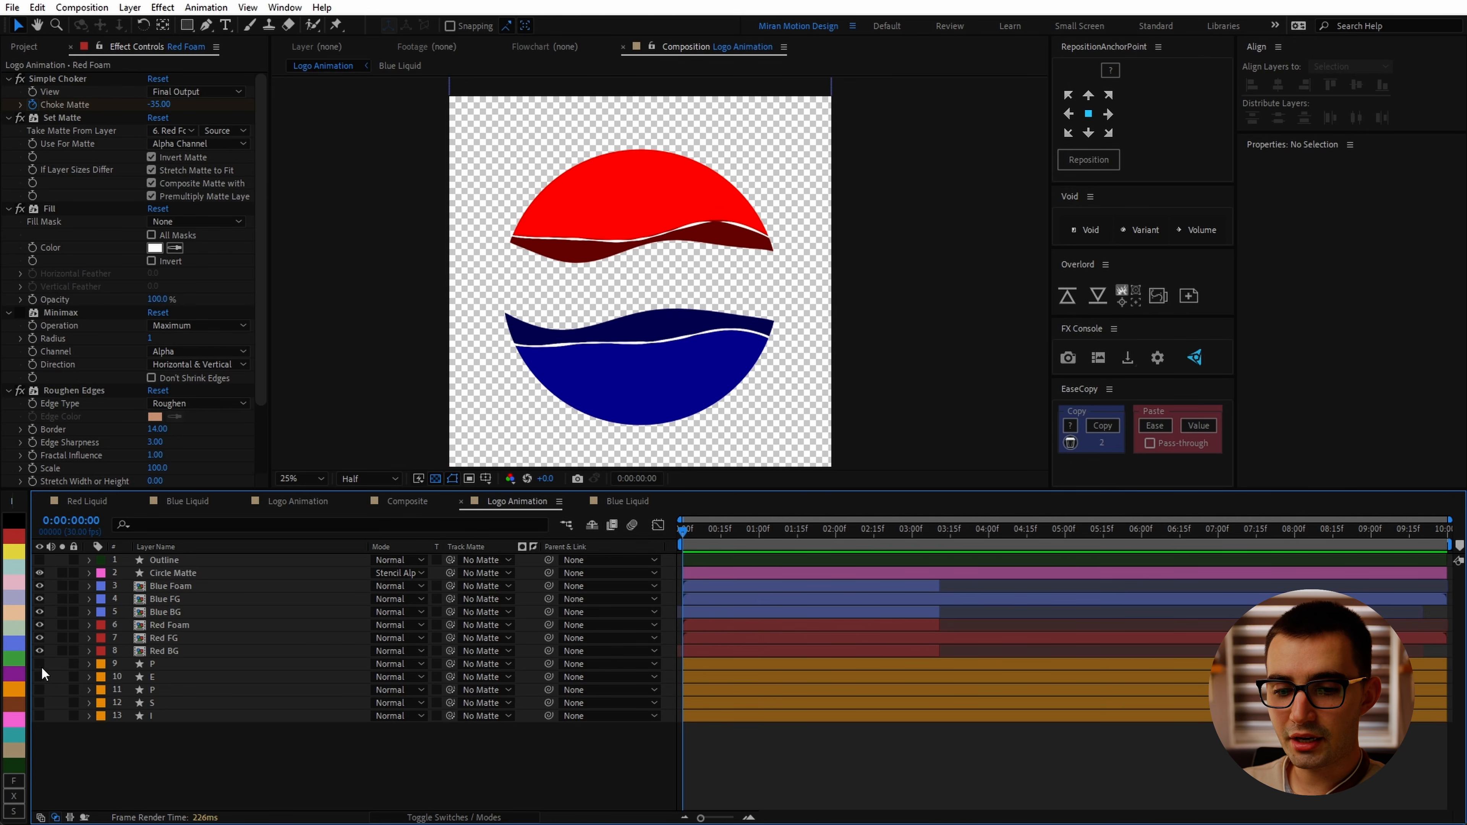
# Step: Add Position keyframes at 0 and 1 second to the five PEPSI letter layers
pyautogui.click(254, 663)
pyautogui.keyDown('shift'); pyautogui.click(316, 716); pyautogui.keyUp('shift')
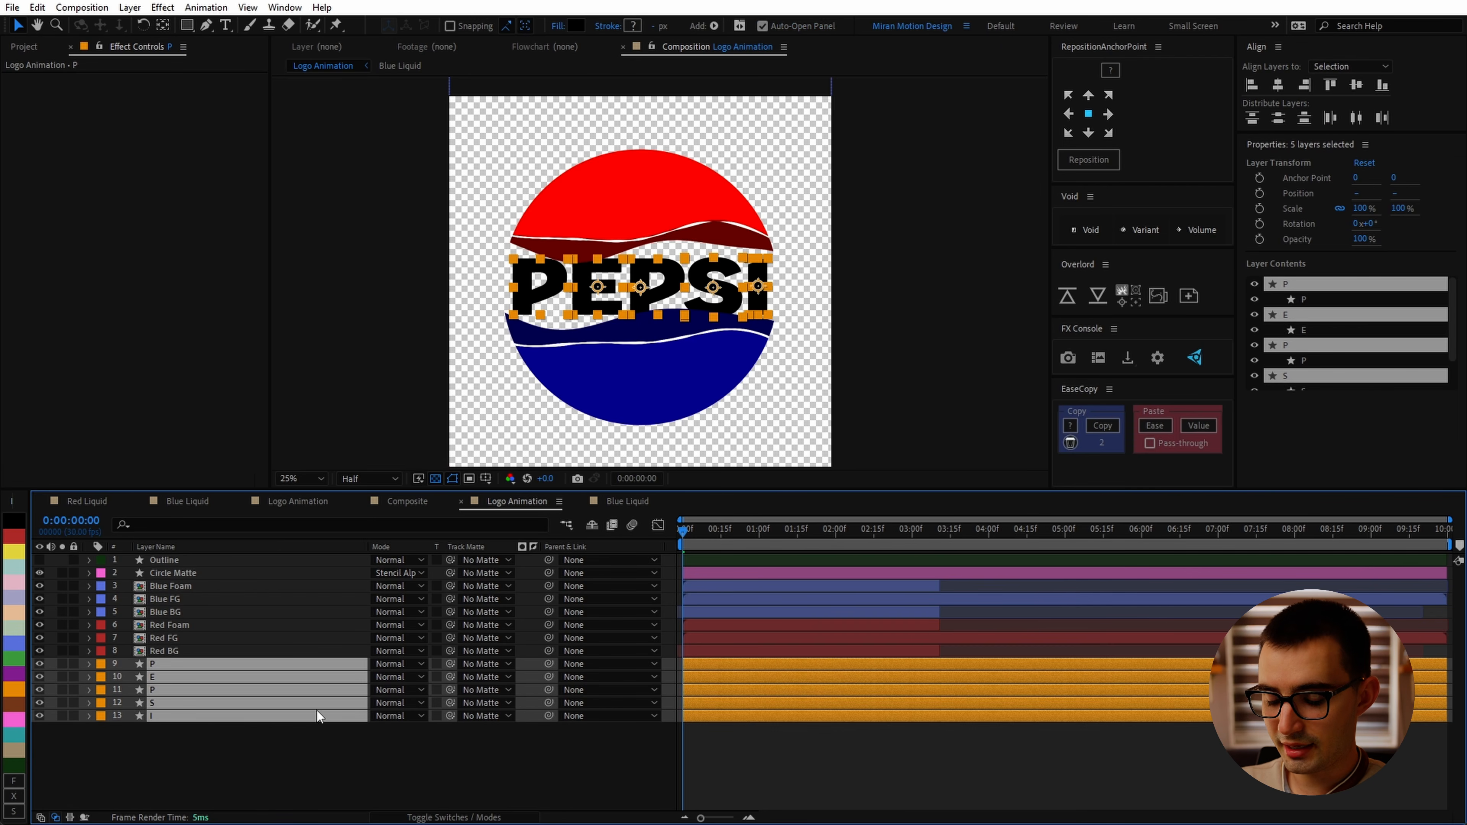
pyautogui.press('p')
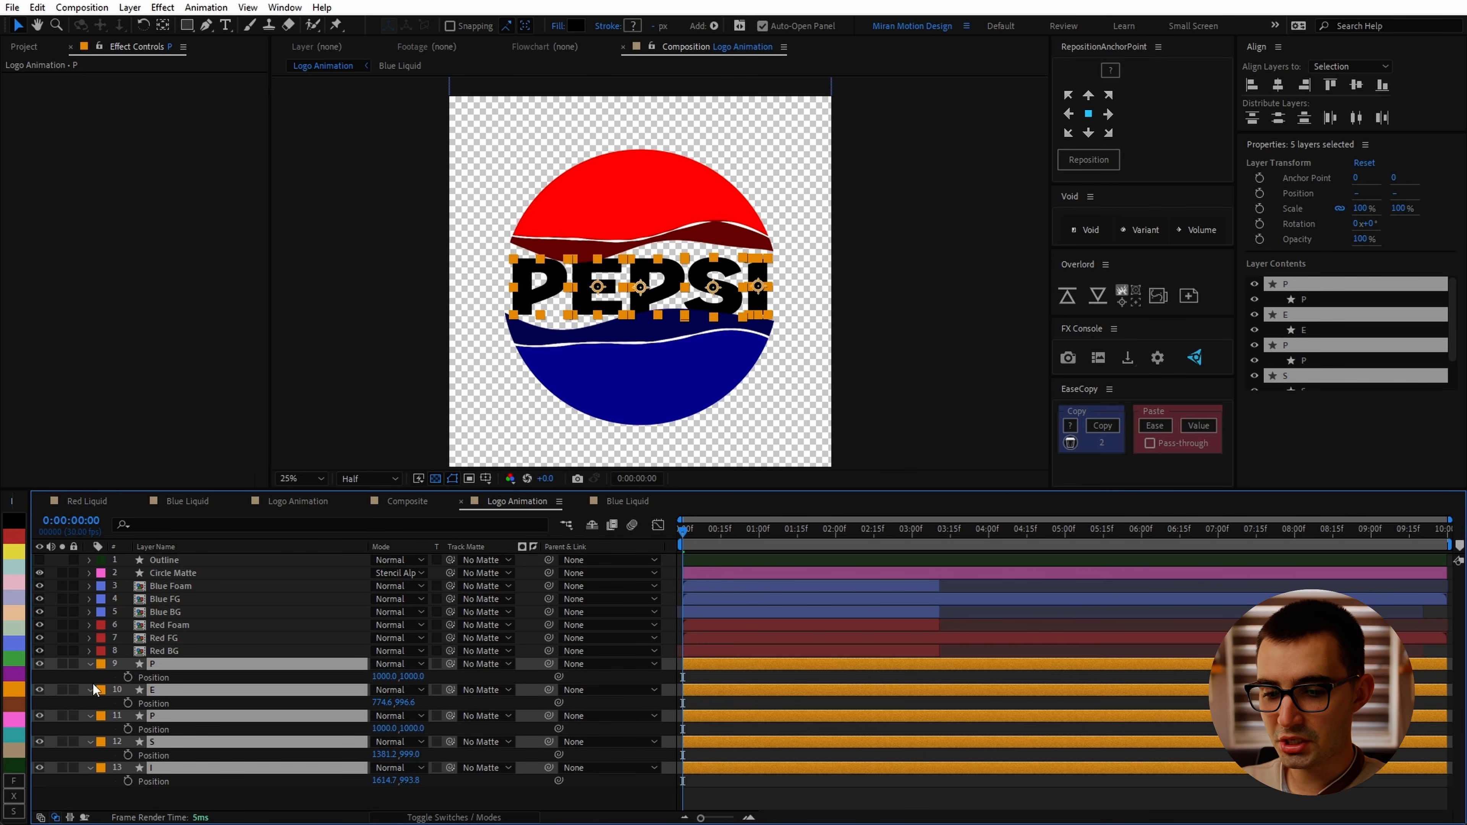
pyautogui.click(128, 676)
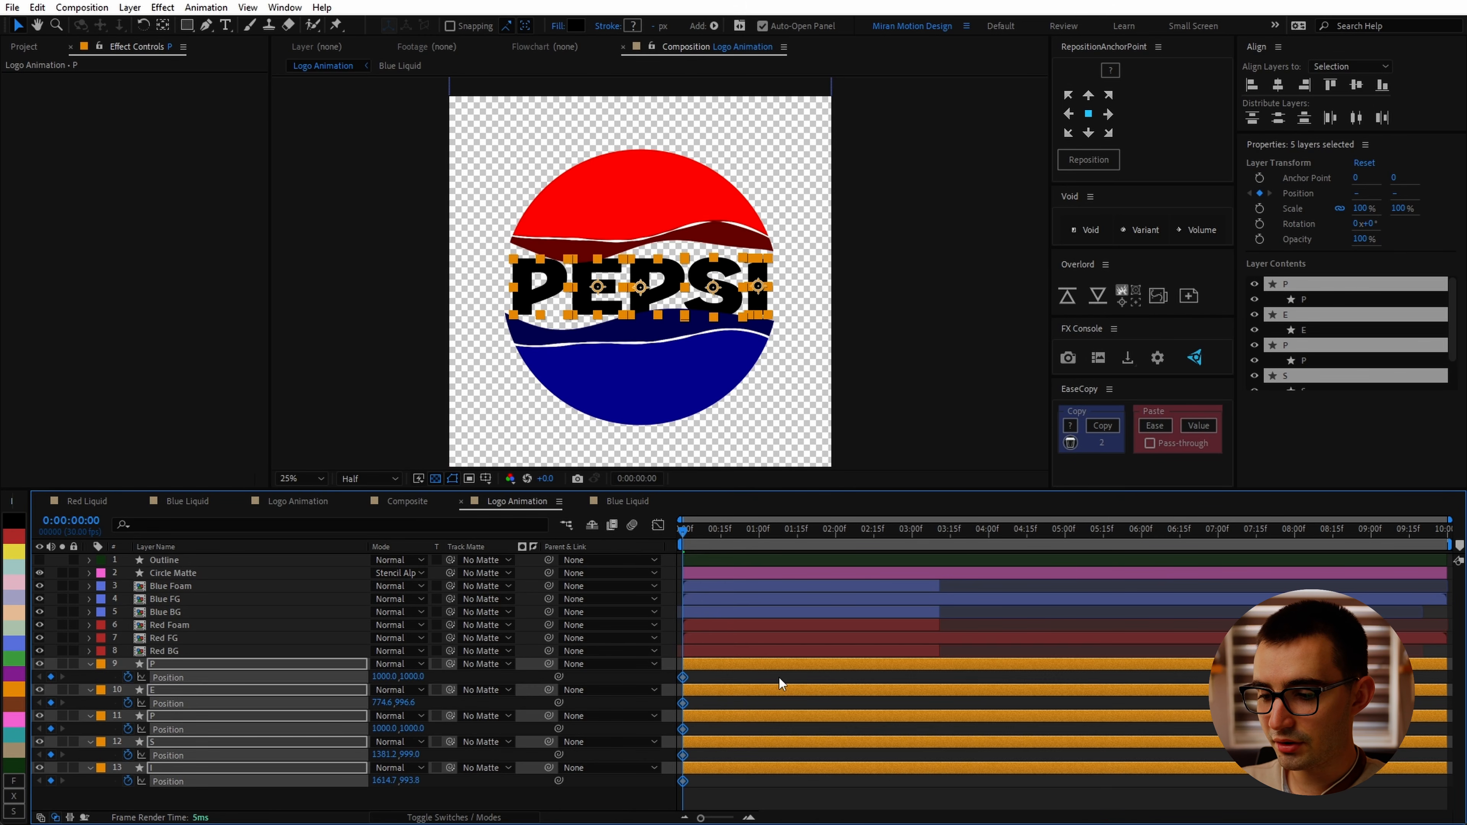
pyautogui.press('space')
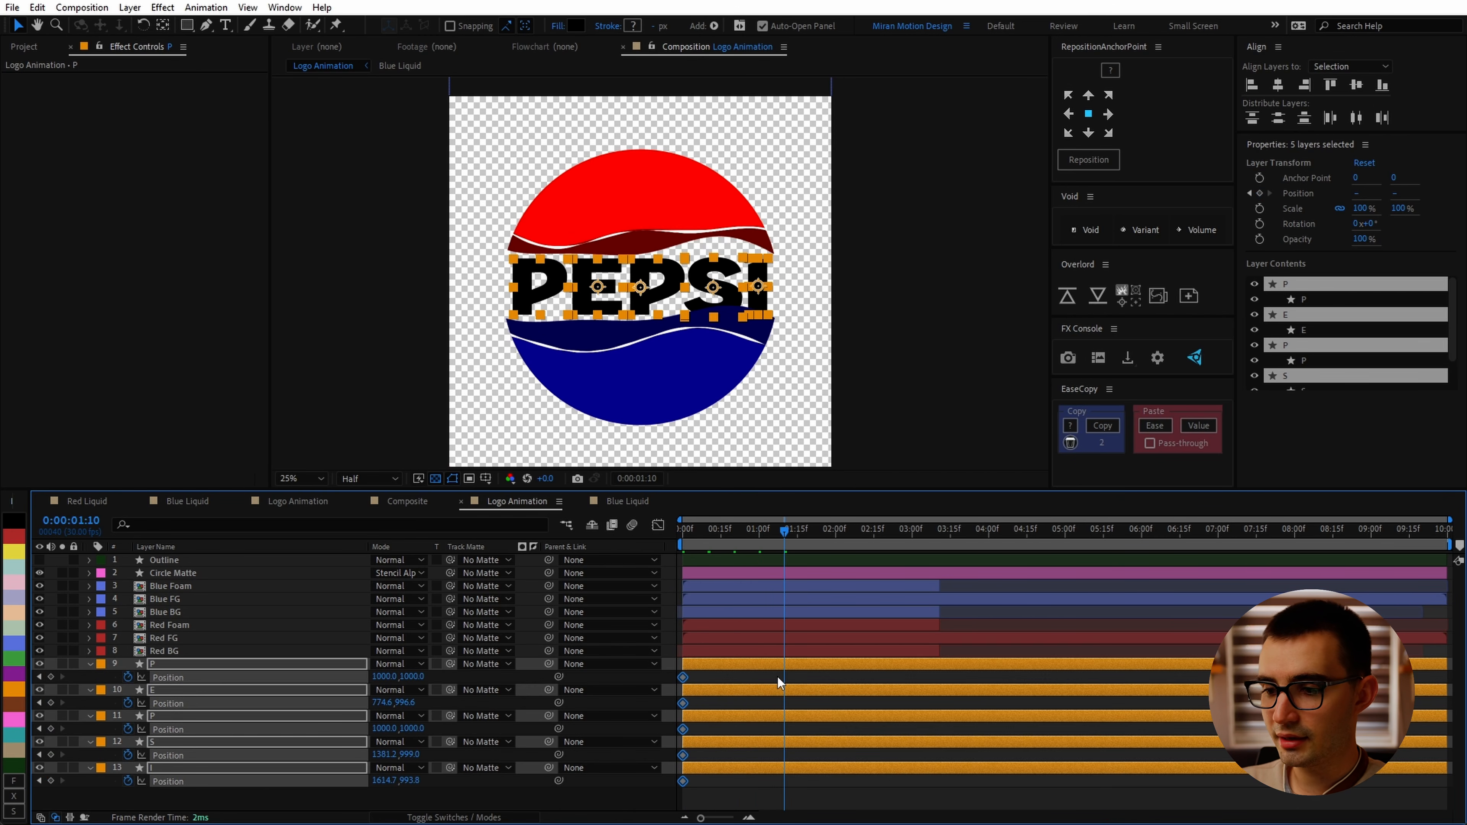
pyautogui.hotkey('shift', 'pageup')
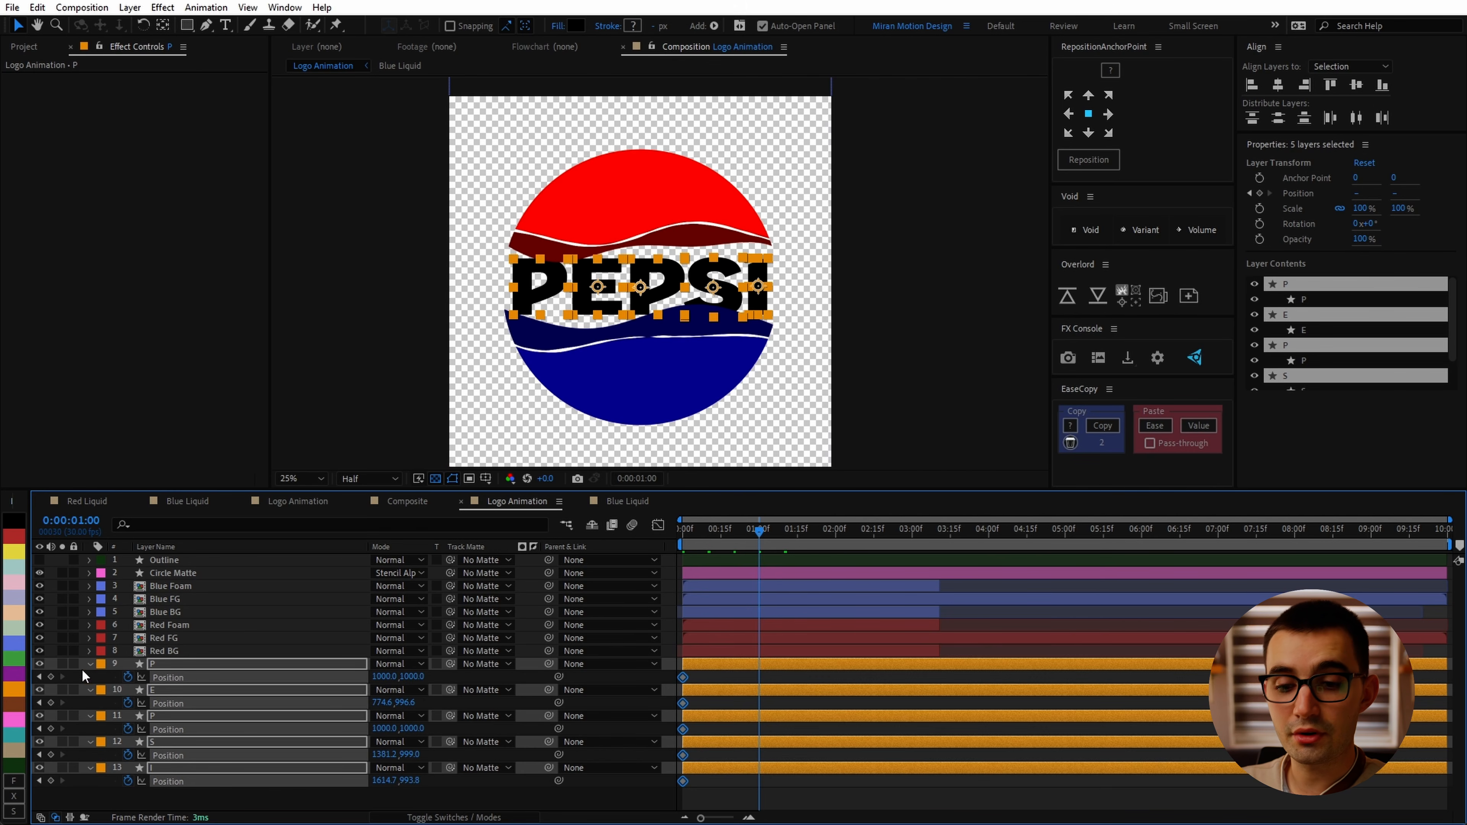
pyautogui.hotkey('alt', 'shift', 'p')
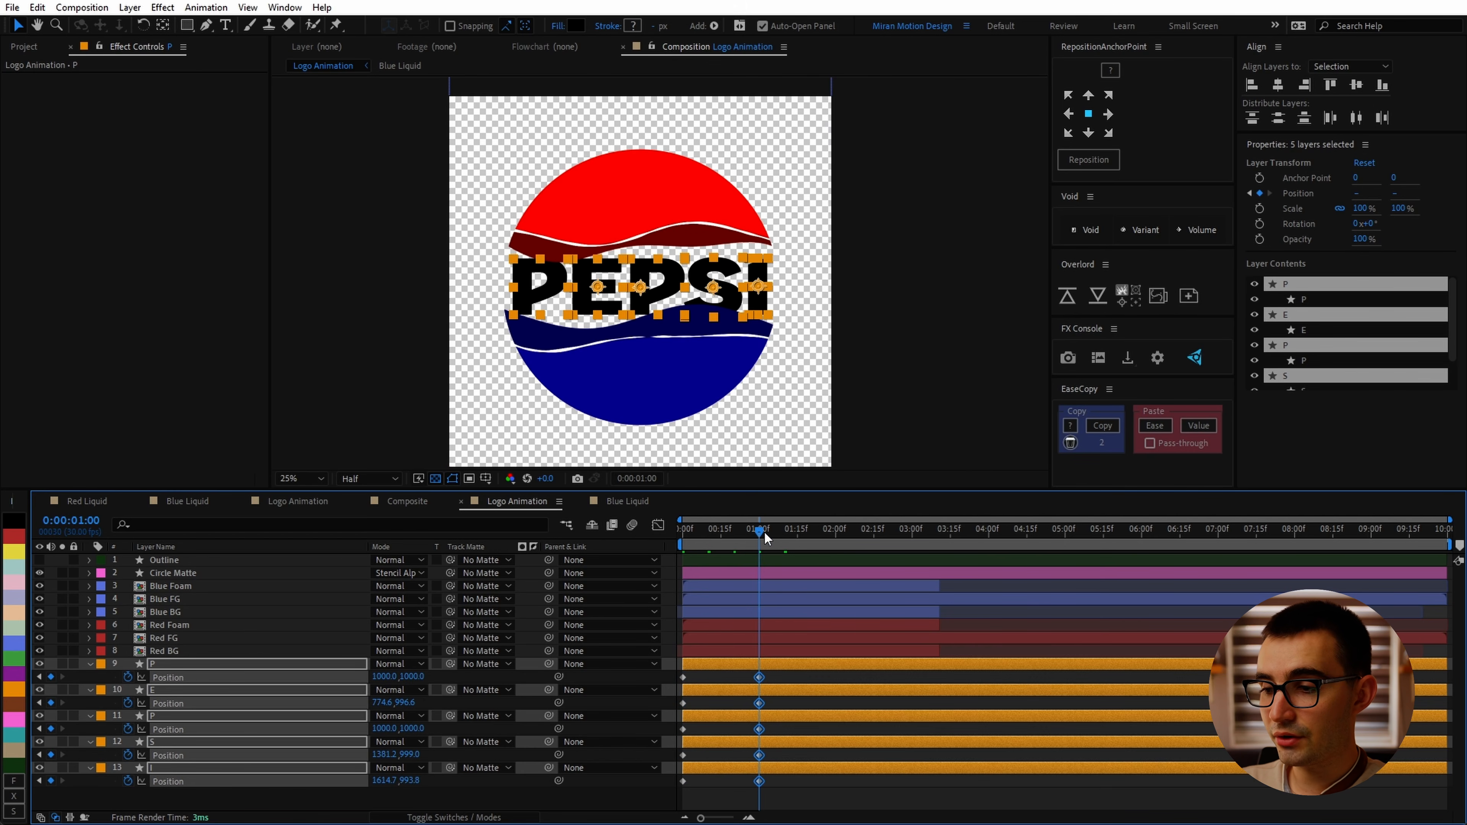
# Step: At frame 0, move the P, P and I letters straight down below the logo
pyautogui.moveTo(751, 536); pyautogui.dragTo(465, 582)
pyautogui.click(721, 667)
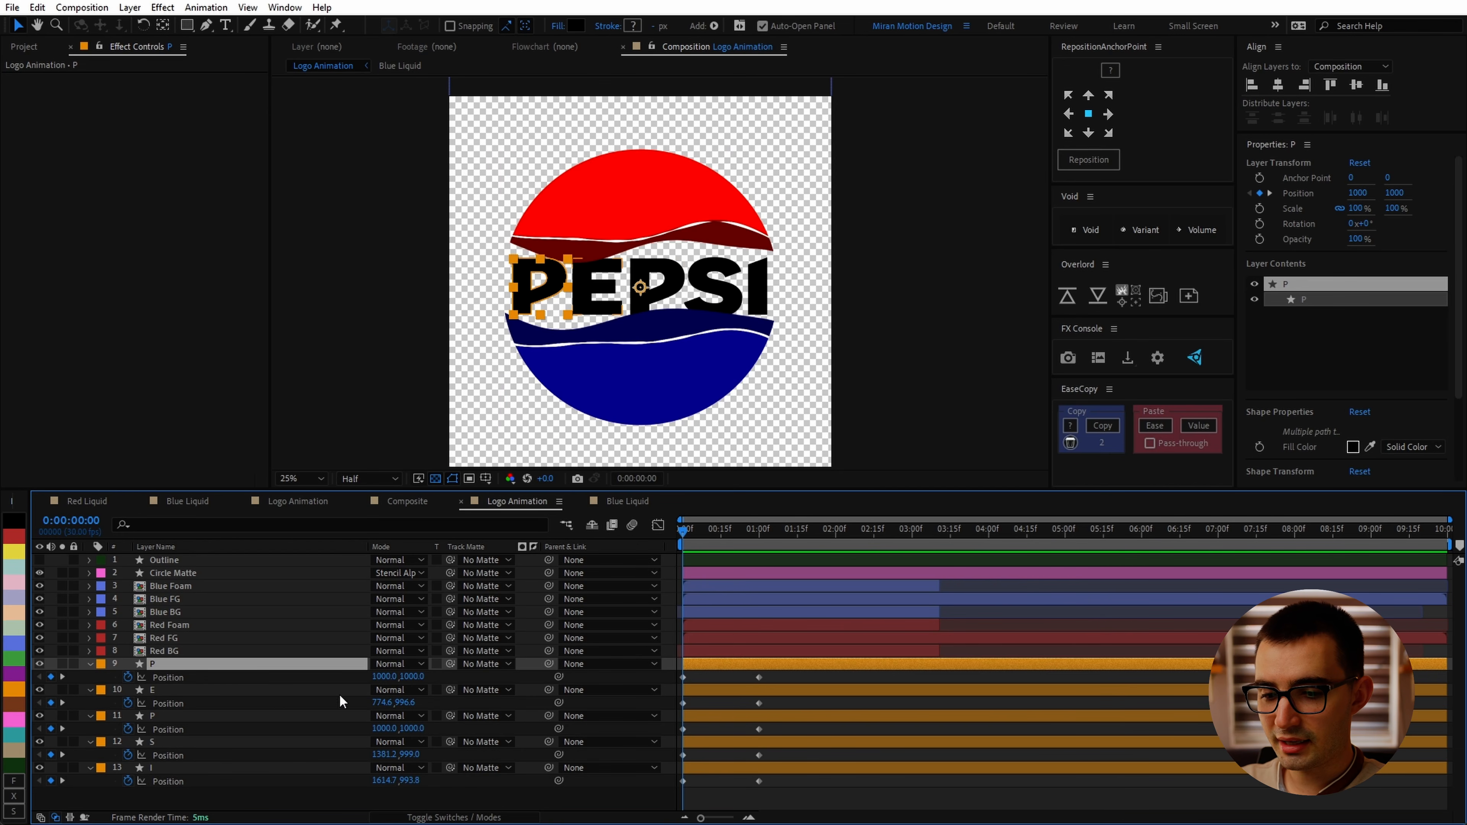
pyautogui.keyDown('ctrl'); pyautogui.click(174, 717); pyautogui.keyUp('ctrl')
pyautogui.keyDown('ctrl'); pyautogui.click(159, 769); pyautogui.keyUp('ctrl')
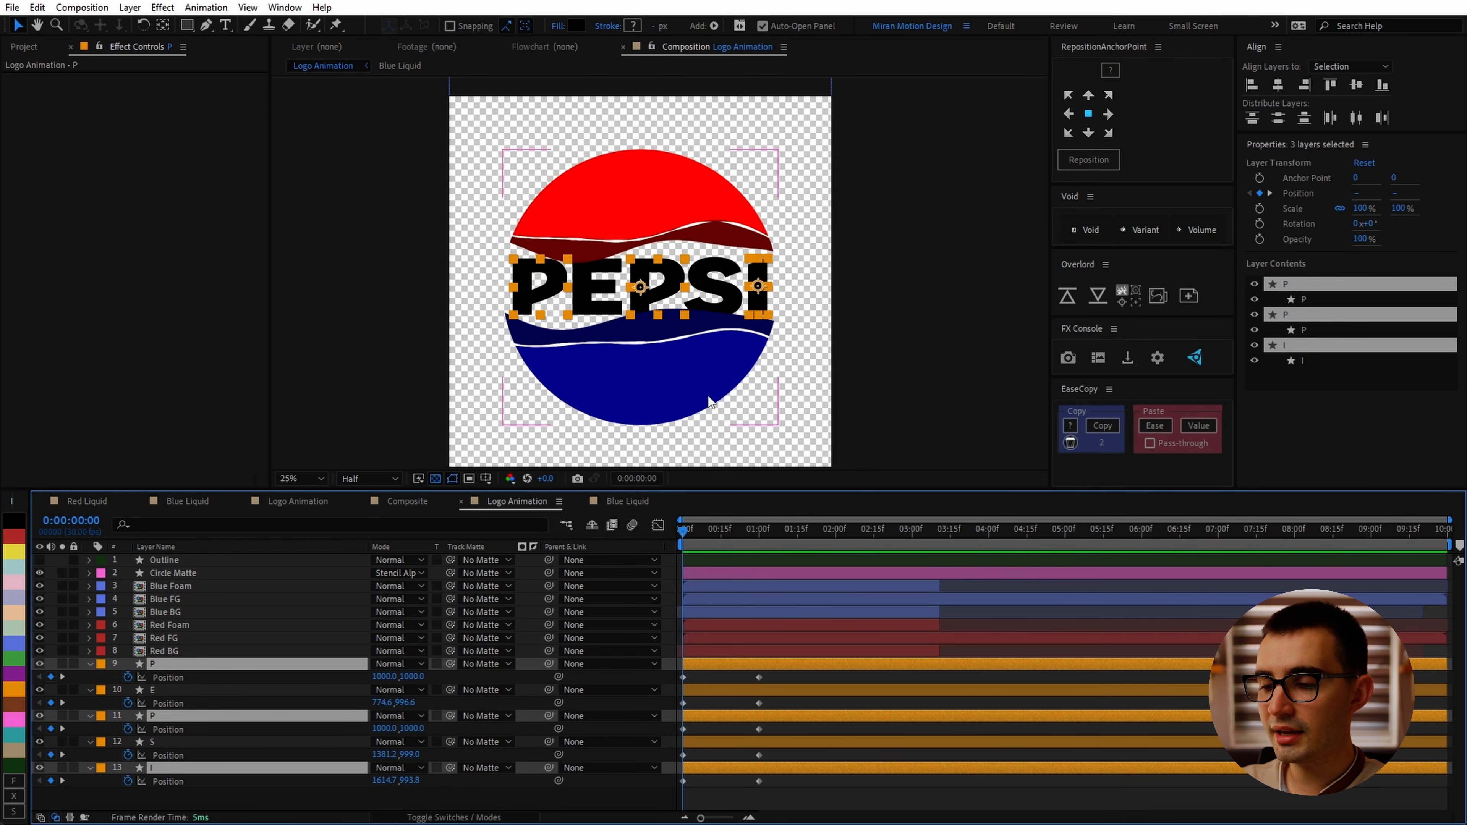
pyautogui.scroll(-1, 823, 383)
pyautogui.hotkey('shift', 'Down')
pyautogui.hotkey('shift', 'Down')
pyautogui.hotkey('shift', 'Down')
pyautogui.hotkey('shift', 'Down')
pyautogui.hotkey('shift', 'Down')
pyautogui.hotkey('shift', 'Down')
pyautogui.hotkey('shift', 'Down')
pyautogui.hotkey('shift', 'Down')
pyautogui.hotkey('shift', 'Down')
pyautogui.hotkey('shift', 'Down')
pyautogui.hotkey('shift', 'Down')
pyautogui.hotkey('shift', 'Down')
pyautogui.hotkey('shift', 'Down')
pyautogui.hotkey('shift', 'Down')
pyautogui.hotkey('shift', 'Down')
pyautogui.hotkey('shift', 'Down')
pyautogui.hotkey('shift', 'Down')
pyautogui.hotkey('shift', 'Down')
pyautogui.hotkey('shift', 'Down')
pyautogui.hotkey('shift', 'Down')
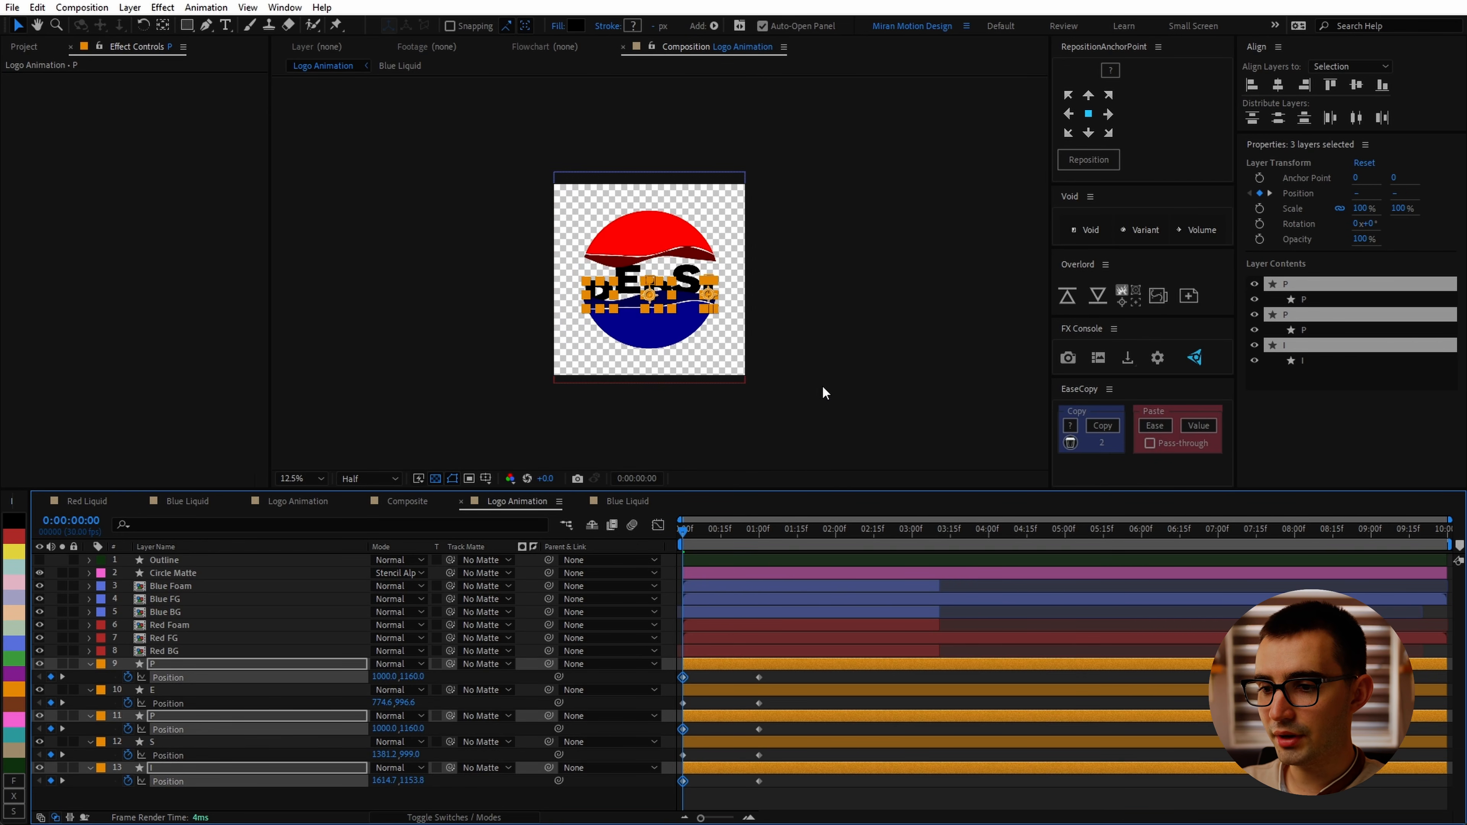
pyautogui.scroll(1, 822, 393)
pyautogui.hotkey('shift', 'Down')
# Step: At frame 0, move the E and S letters straight up above the logo
pyautogui.click(707, 690)
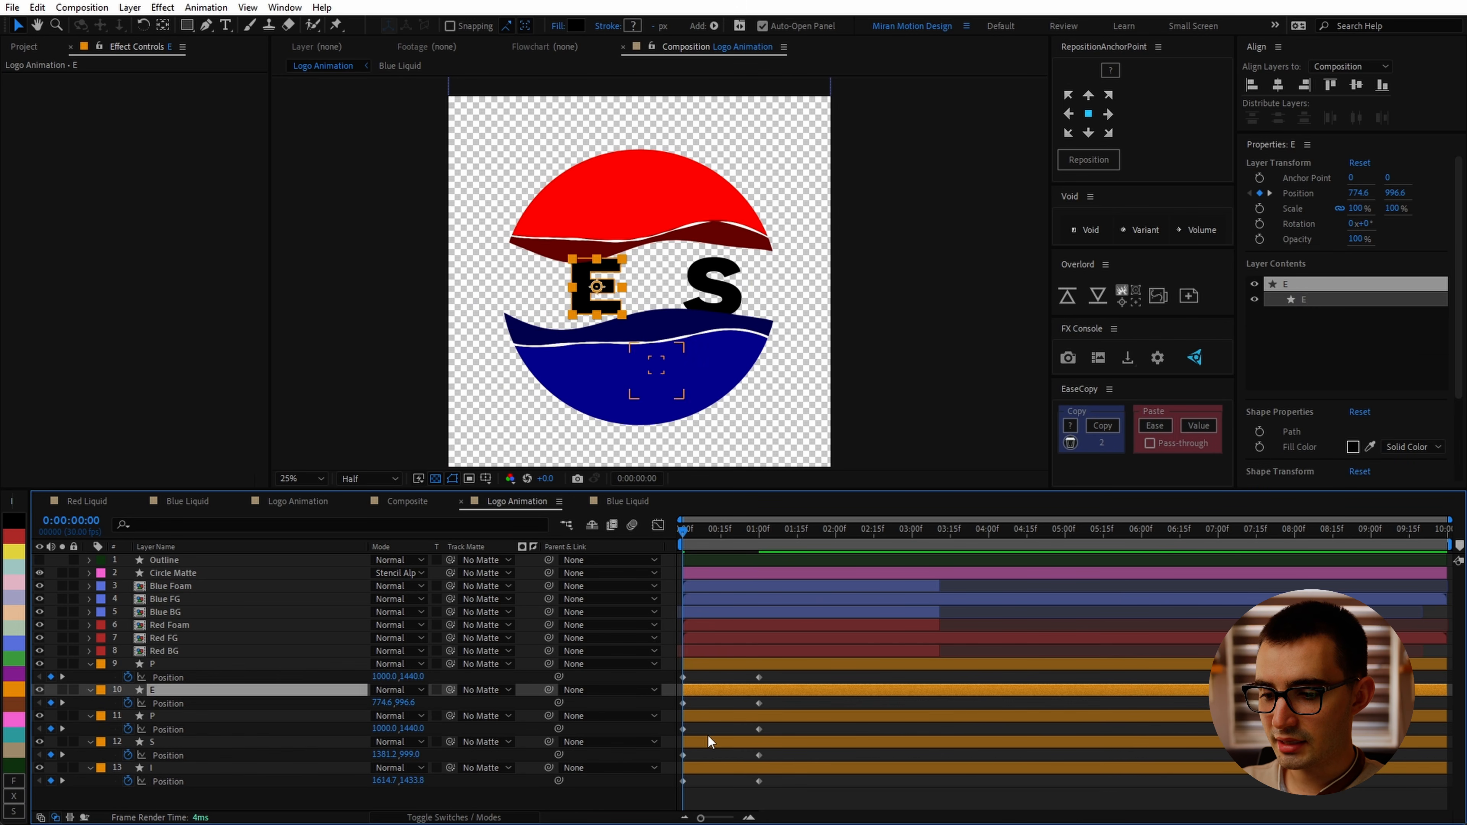
pyautogui.keyDown('ctrl'); pyautogui.click(707, 742); pyautogui.keyUp('ctrl')
pyautogui.hotkey('shift', 'Up')
pyautogui.hotkey('shift', 'Up')
pyautogui.hotkey('shift', 'Up')
pyautogui.hotkey('shift', 'Up')
pyautogui.hotkey('shift', 'Up')
pyautogui.hotkey('shift', 'Up')
pyautogui.hotkey('shift', 'Up')
pyautogui.hotkey('shift', 'Up')
pyautogui.hotkey('shift', 'Up')
pyautogui.hotkey('shift', 'Up')
pyautogui.hotkey('shift', 'Up')
pyautogui.hotkey('shift', 'Up')
pyautogui.hotkey('shift', 'Up')
pyautogui.hotkey('shift', 'Up')
pyautogui.hotkey('shift', 'Up')
pyautogui.hotkey('shift', 'Up')
pyautogui.hotkey('shift', 'Up')
pyautogui.hotkey('shift', 'Up')
pyautogui.hotkey('shift', 'Up')
pyautogui.hotkey('shift', 'Up')
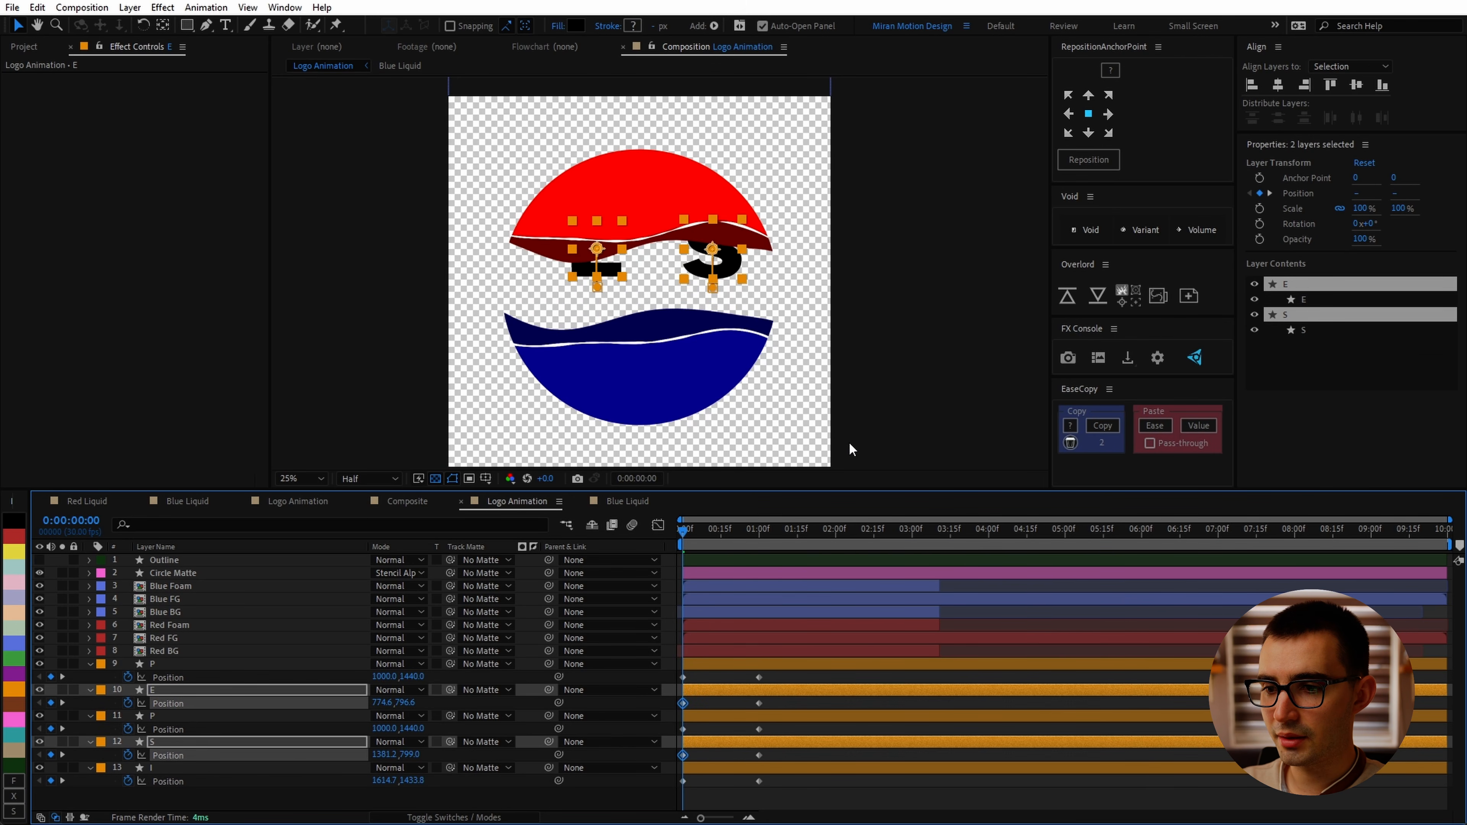
pyautogui.hotkey('shift', 'Up')
pyautogui.hotkey('shift', 'Up')
pyautogui.hotkey('shift', 'Up')
pyautogui.hotkey('shift', 'Up')
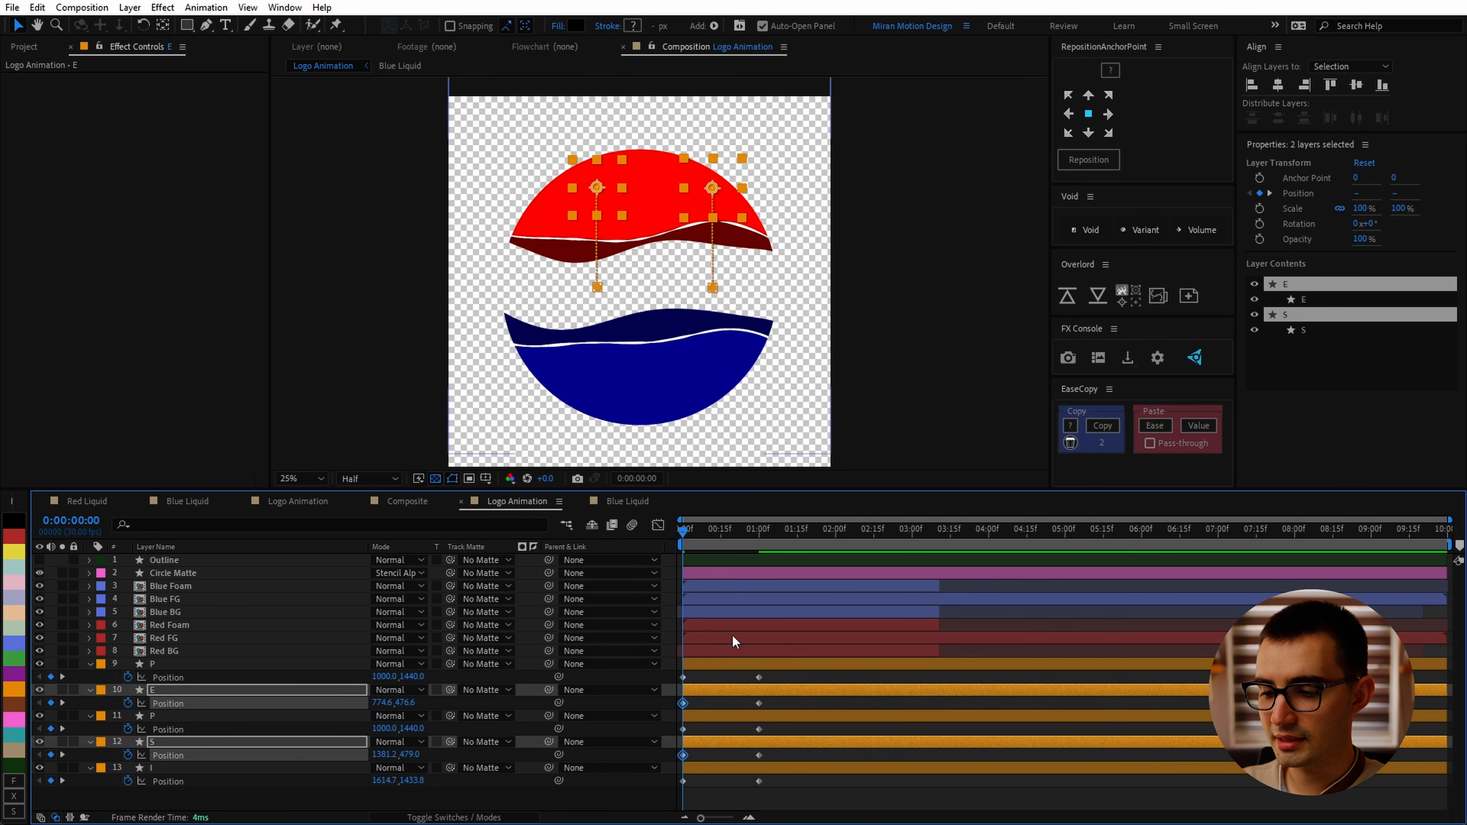
# Step: Shift the five letter layers to start at about 1 second 10 frames and preview
pyautogui.click(718, 664)
pyautogui.keyDown('shift'); pyautogui.click(722, 767); pyautogui.keyUp('shift')
pyautogui.moveTo(707, 536); pyautogui.dragTo(782, 548)
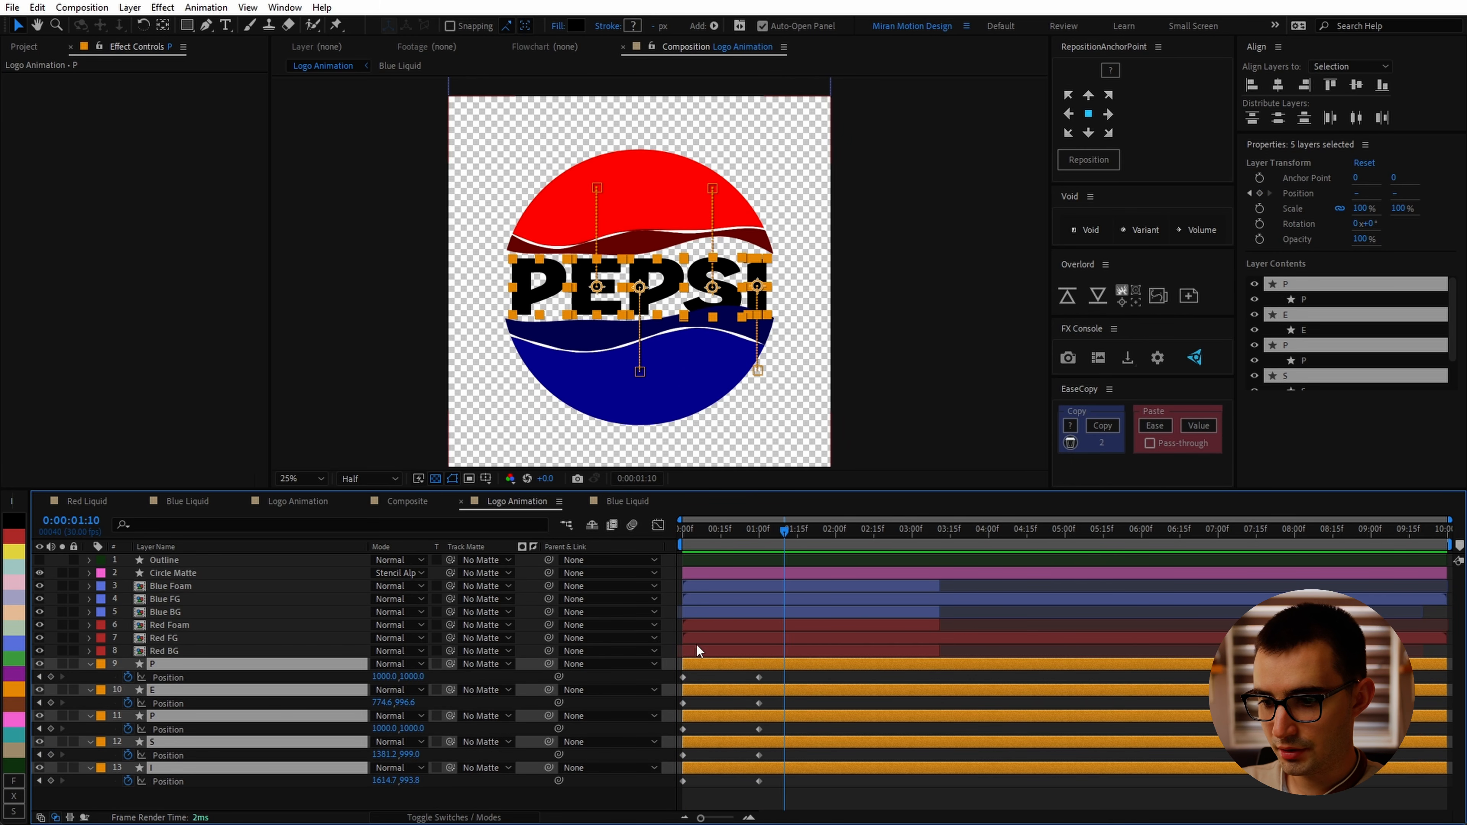
pyautogui.moveTo(701, 663); pyautogui.dragTo(802, 659)
pyautogui.press('space')
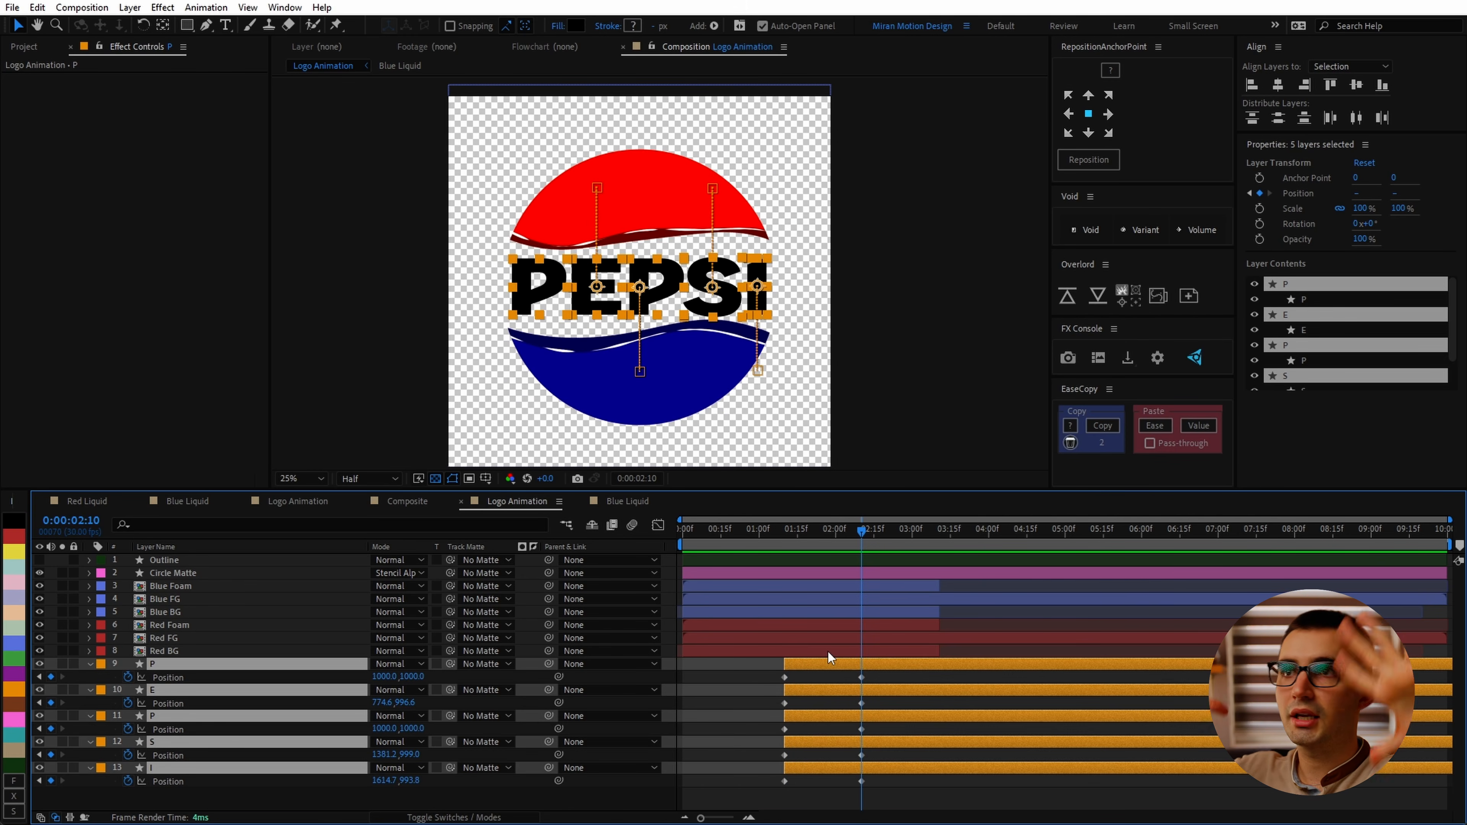
pyautogui.moveTo(802, 664); pyautogui.dragTo(917, 676)
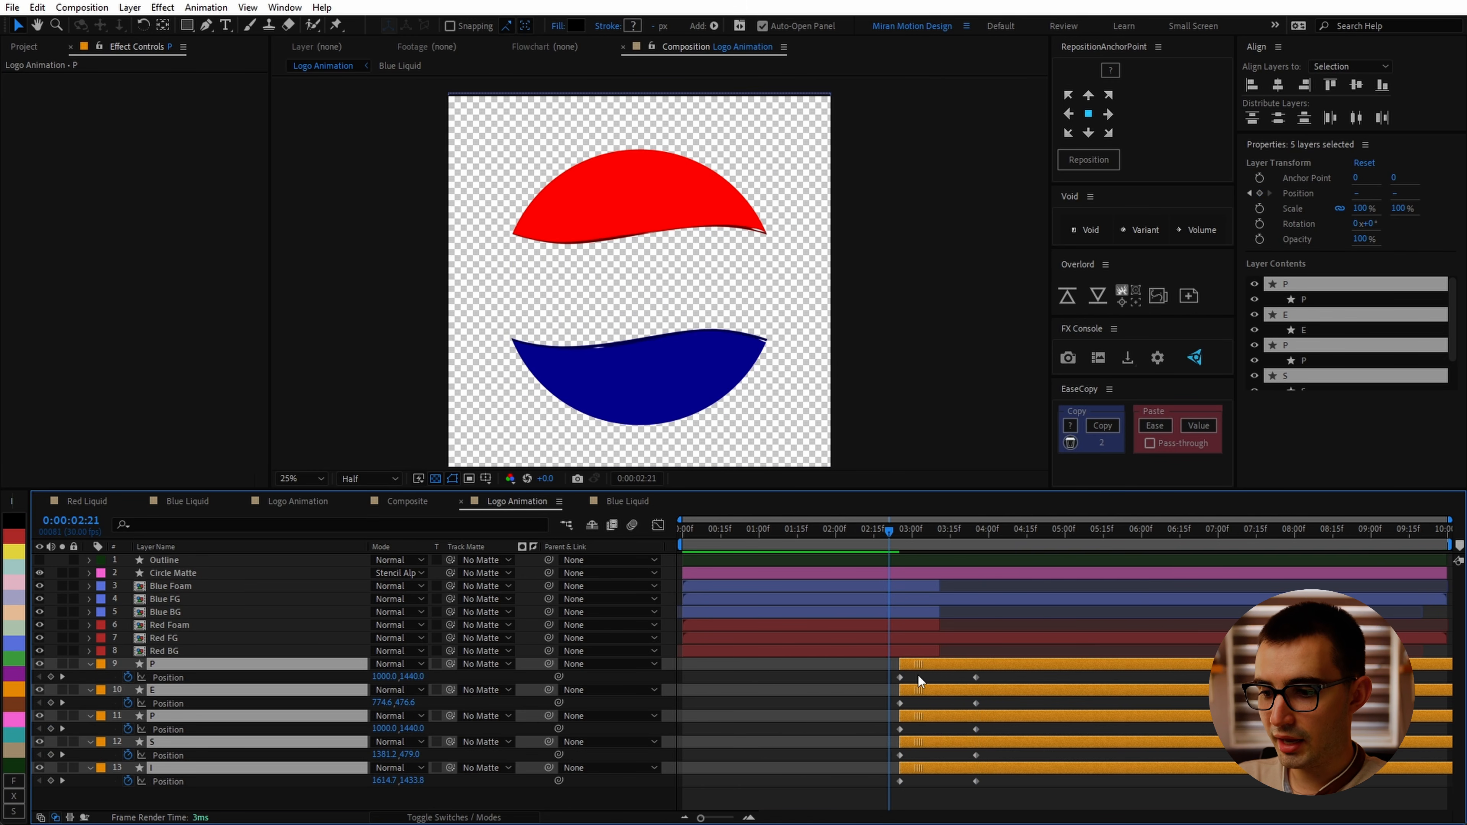
pyautogui.click(885, 536)
pyautogui.hotkey('ctrl', 'z')
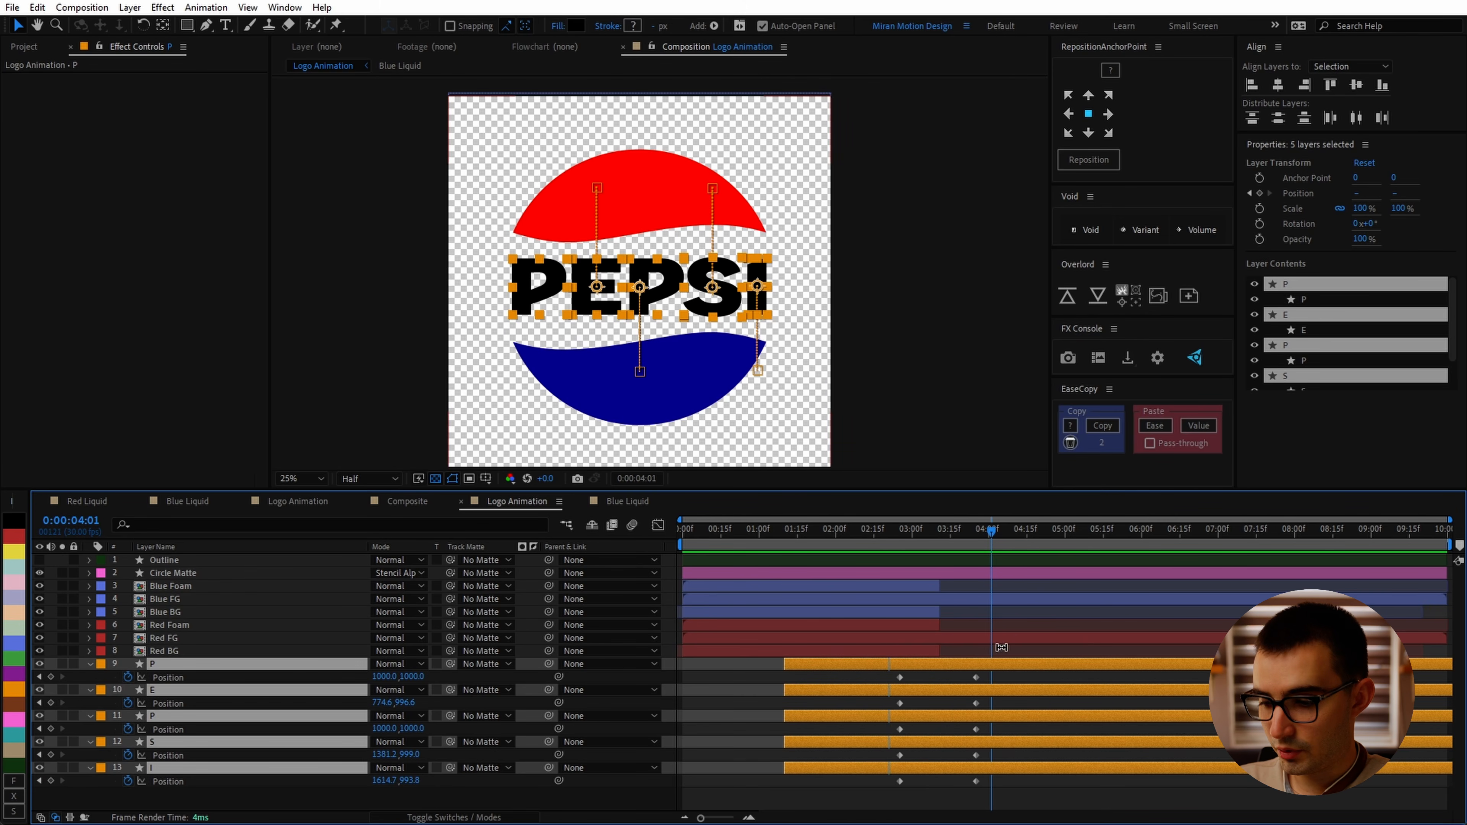
# Step: Easy-ease the letters' end Position keyframes and set their incoming influence to 75%
pyautogui.moveTo(905, 670); pyautogui.dragTo(848, 792)
pyautogui.press('F9')
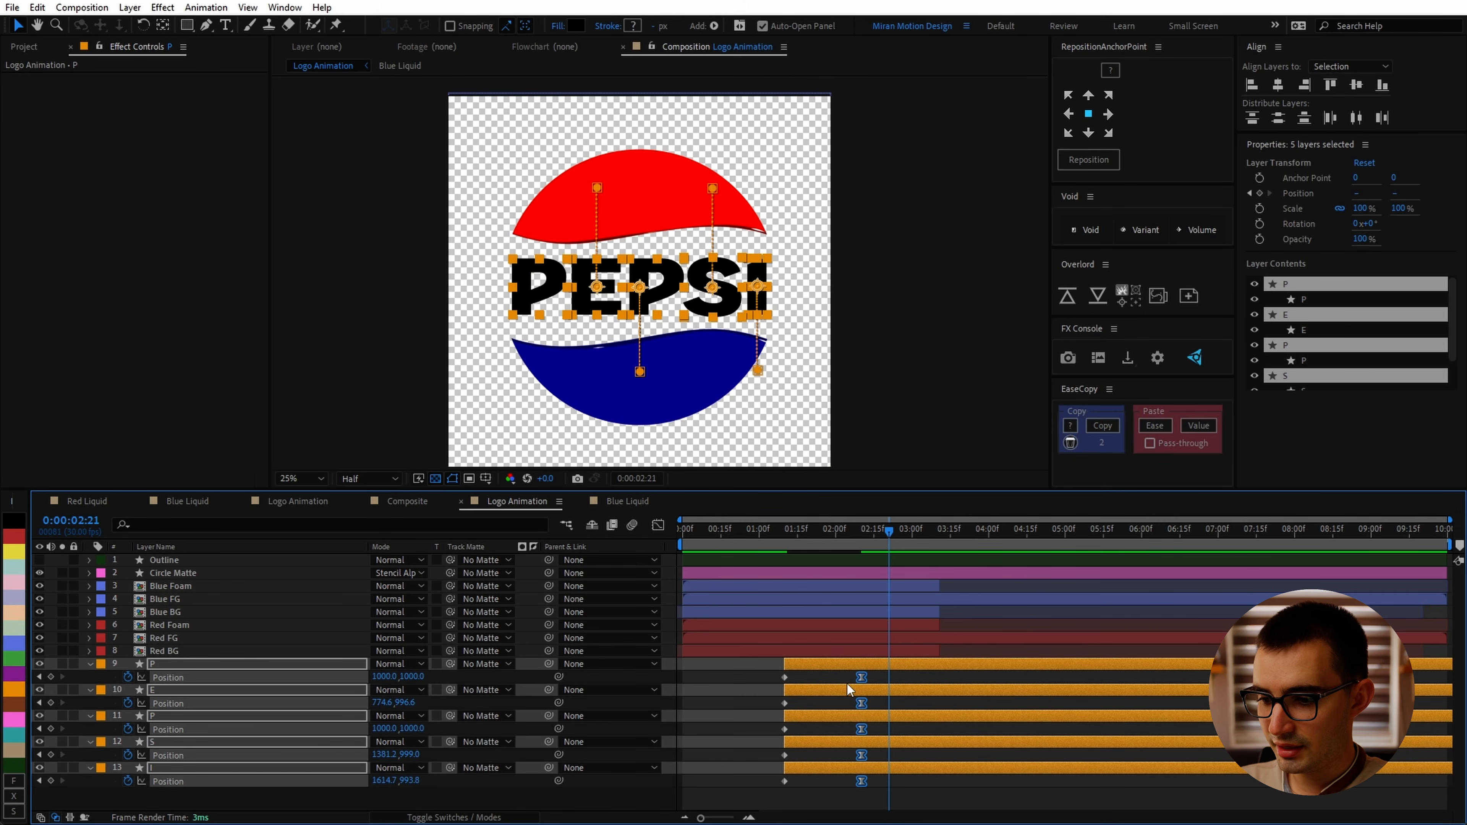
pyautogui.rightClick(861, 678)
pyautogui.click(890, 649)
pyautogui.click(699, 353)
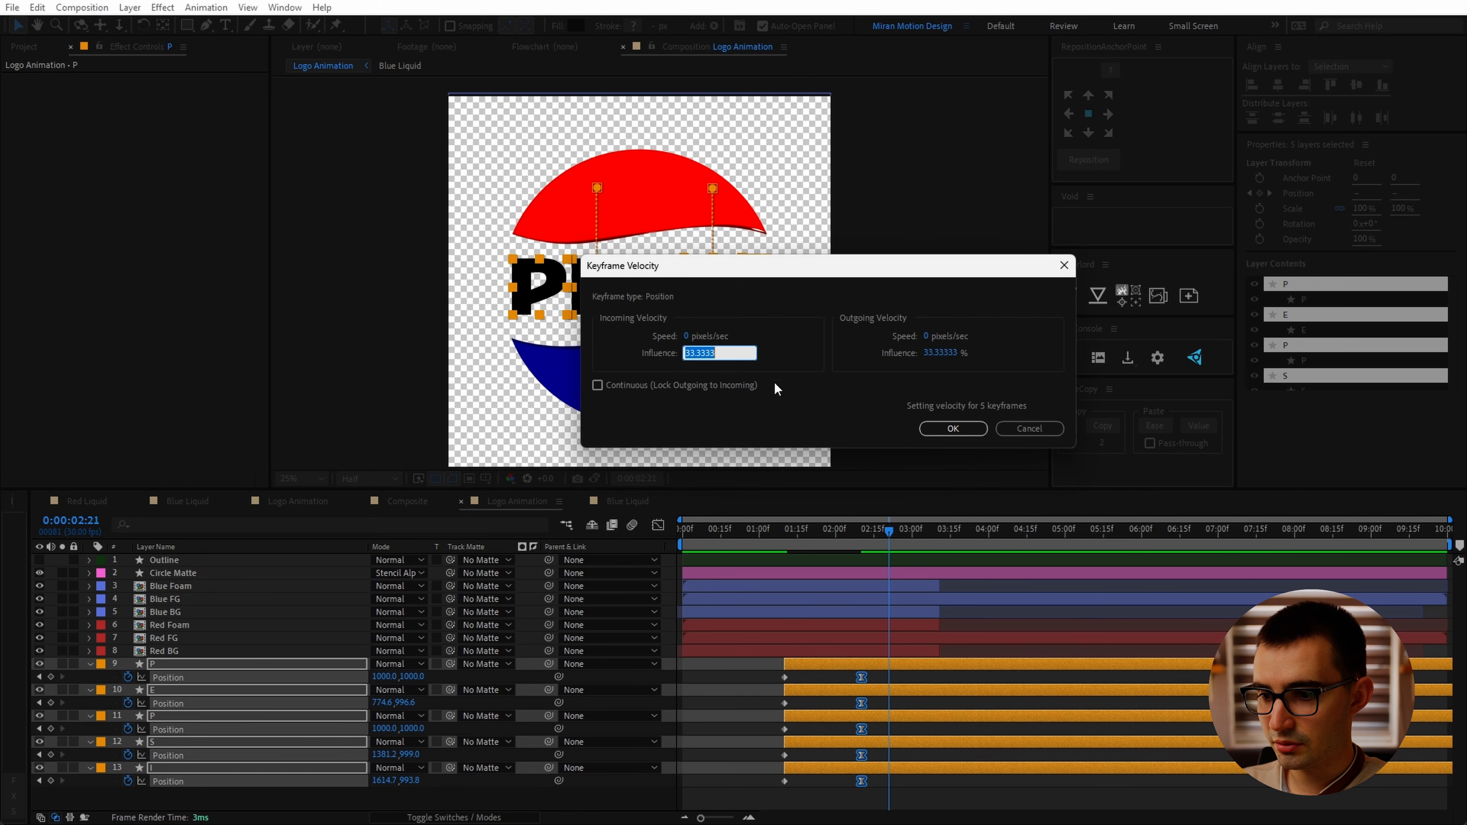
pyautogui.write('75')
pyautogui.click(958, 433)
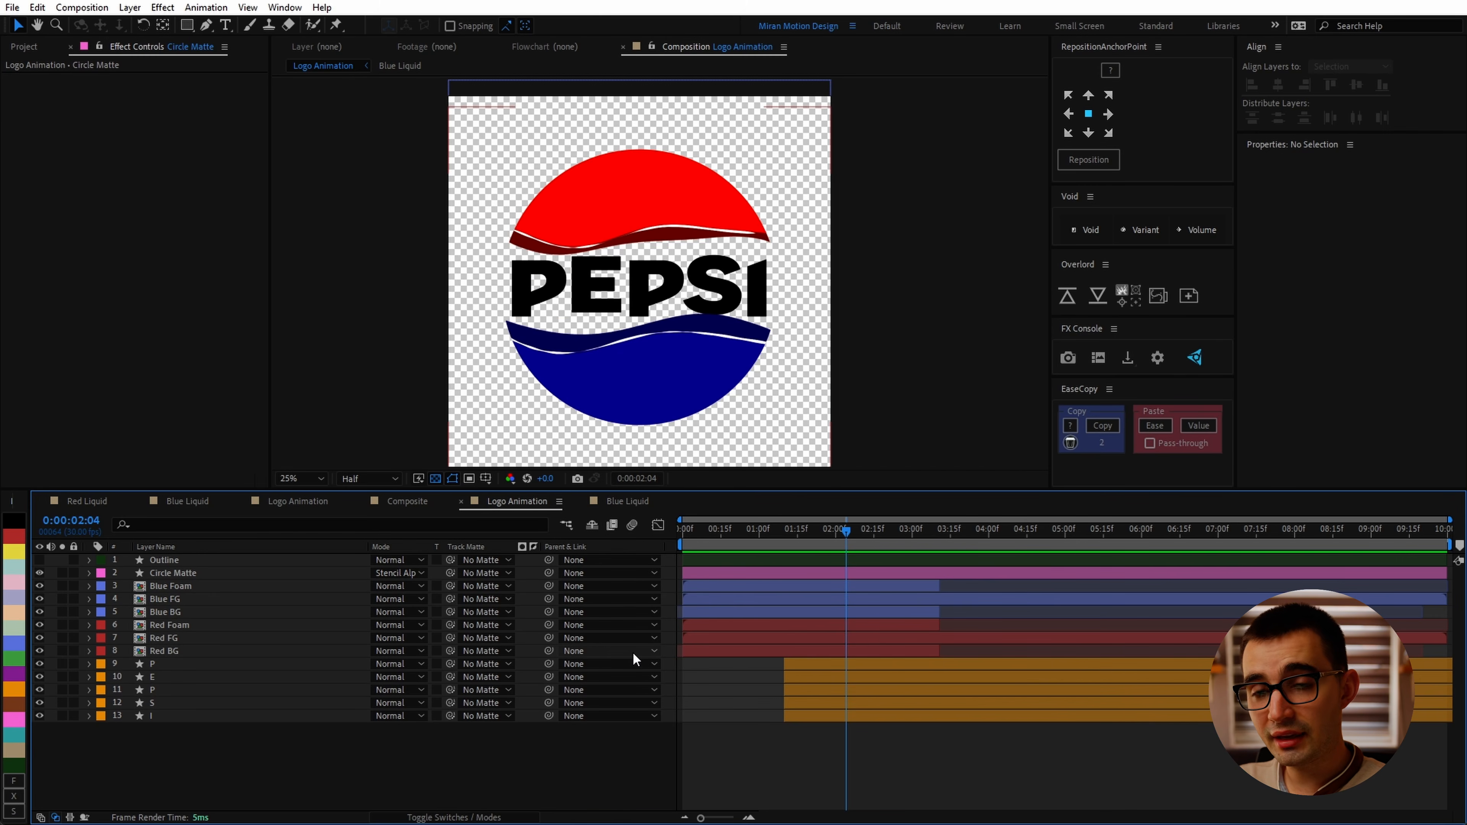
pyautogui.moveTo(791, 677); pyautogui.dragTo(837, 689)
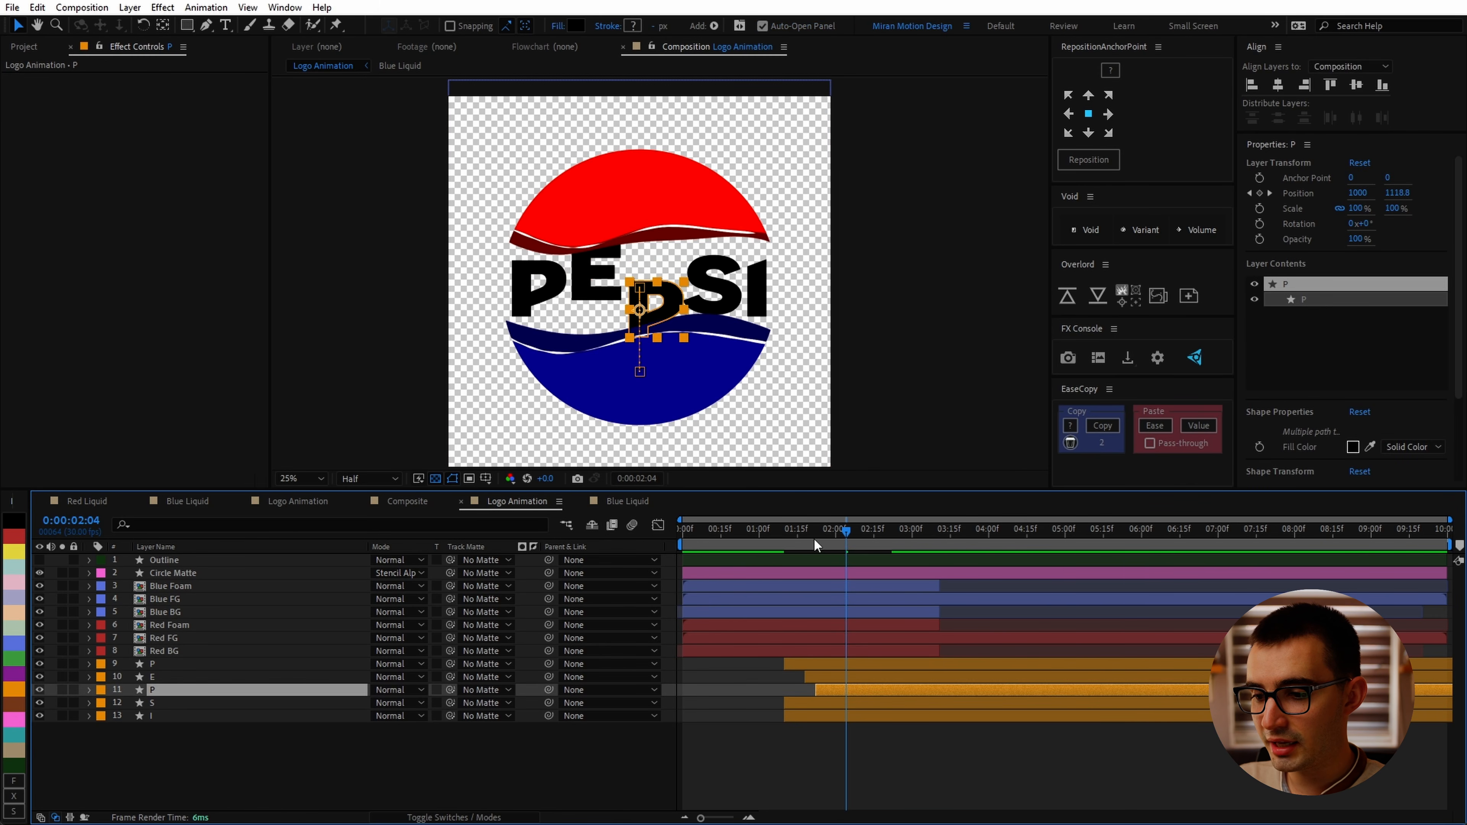
pyautogui.moveTo(817, 534); pyautogui.dragTo(904, 559)
pyautogui.hotkey('ctrl', 'z')
pyautogui.hotkey('ctrl', 'z')
# Step: Apply a Tint effect to the first P layer and sample the dark blue liquid as its Map Black To color
pyautogui.click(873, 669)
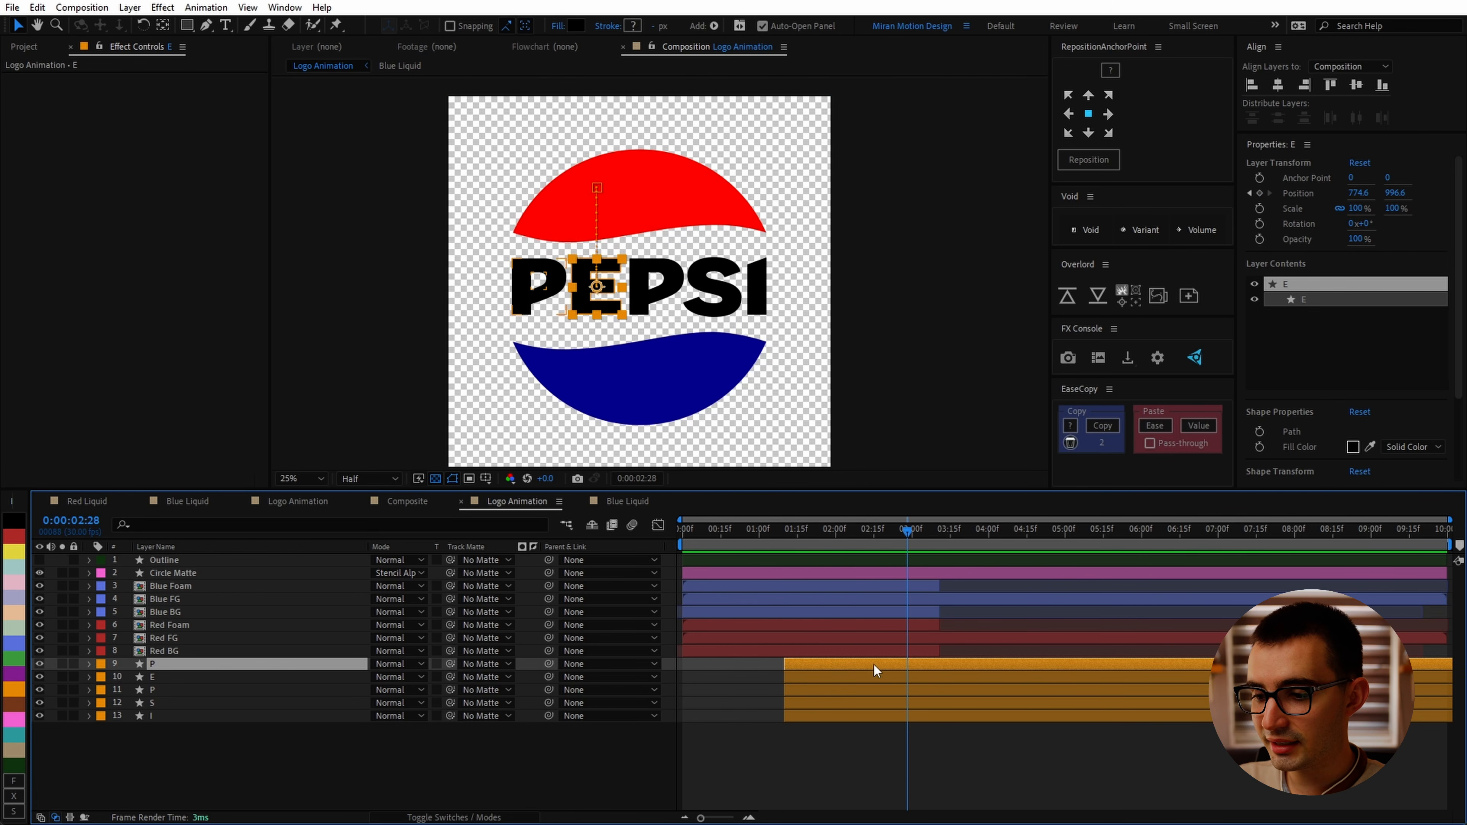
pyautogui.hotkey('ctrl', 'space')
pyautogui.write('tint')
pyautogui.press('Return')
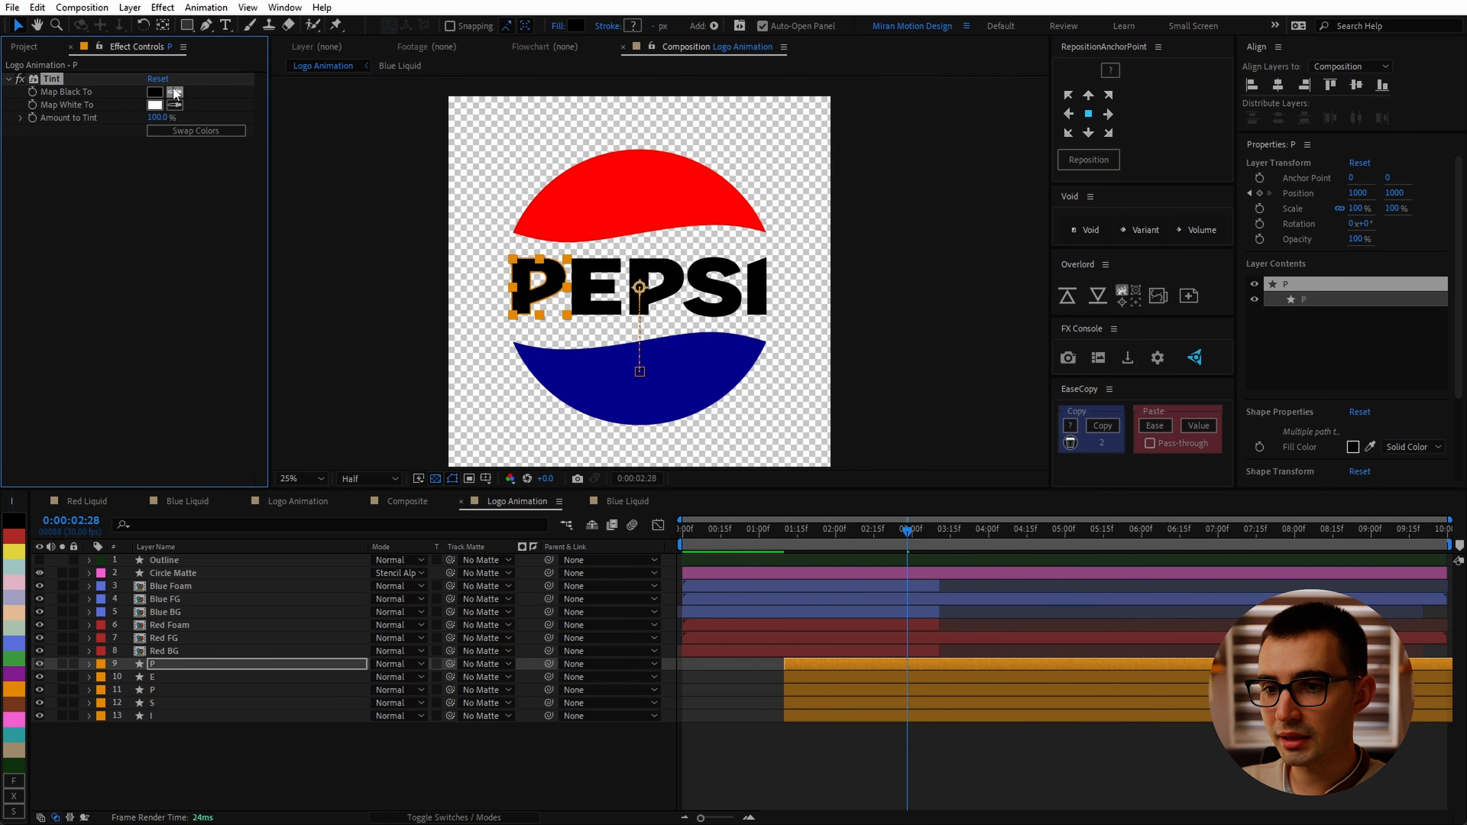
pyautogui.scroll(2, 413, 276)
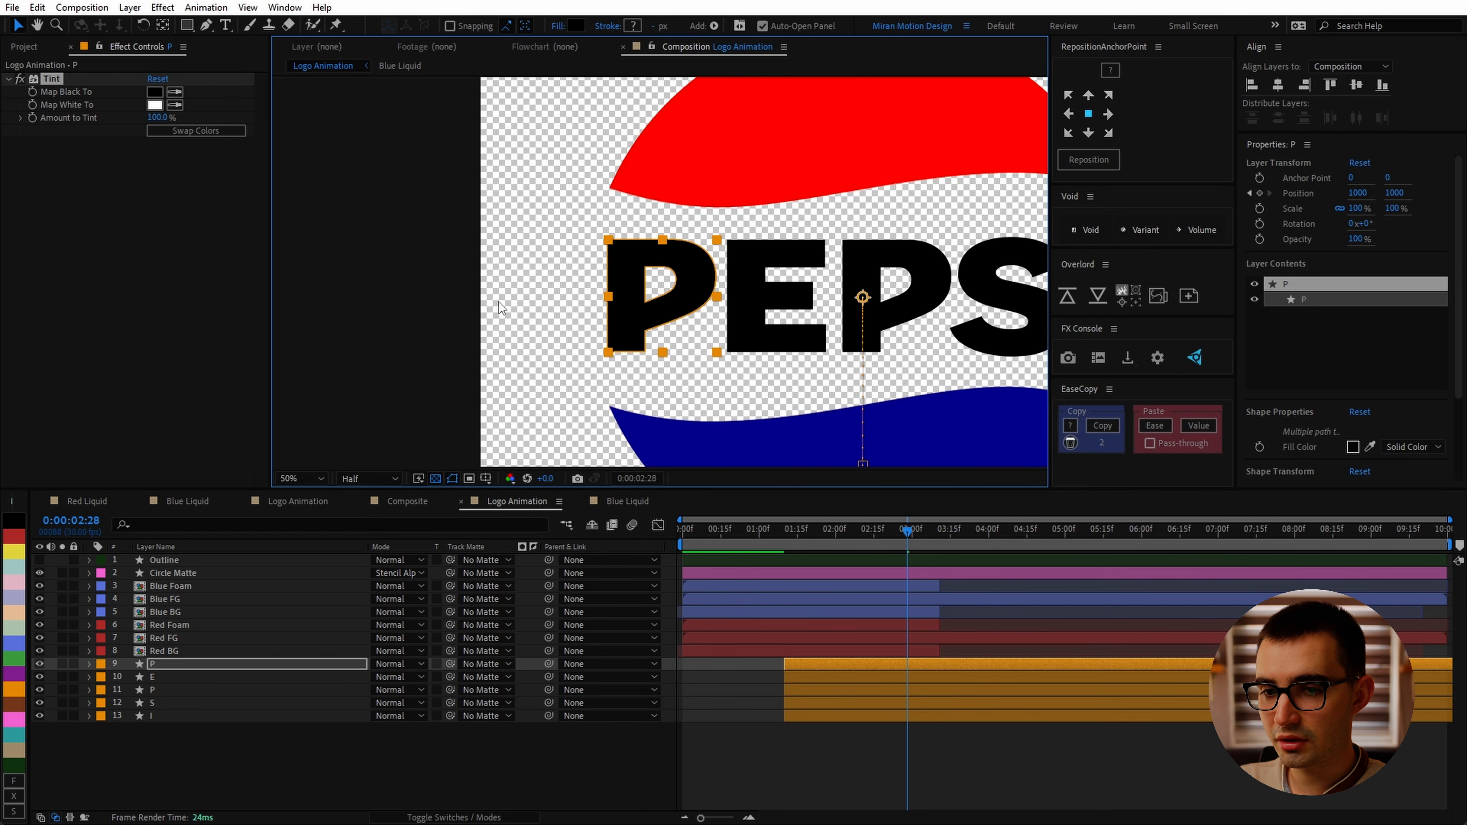
pyautogui.click(175, 93)
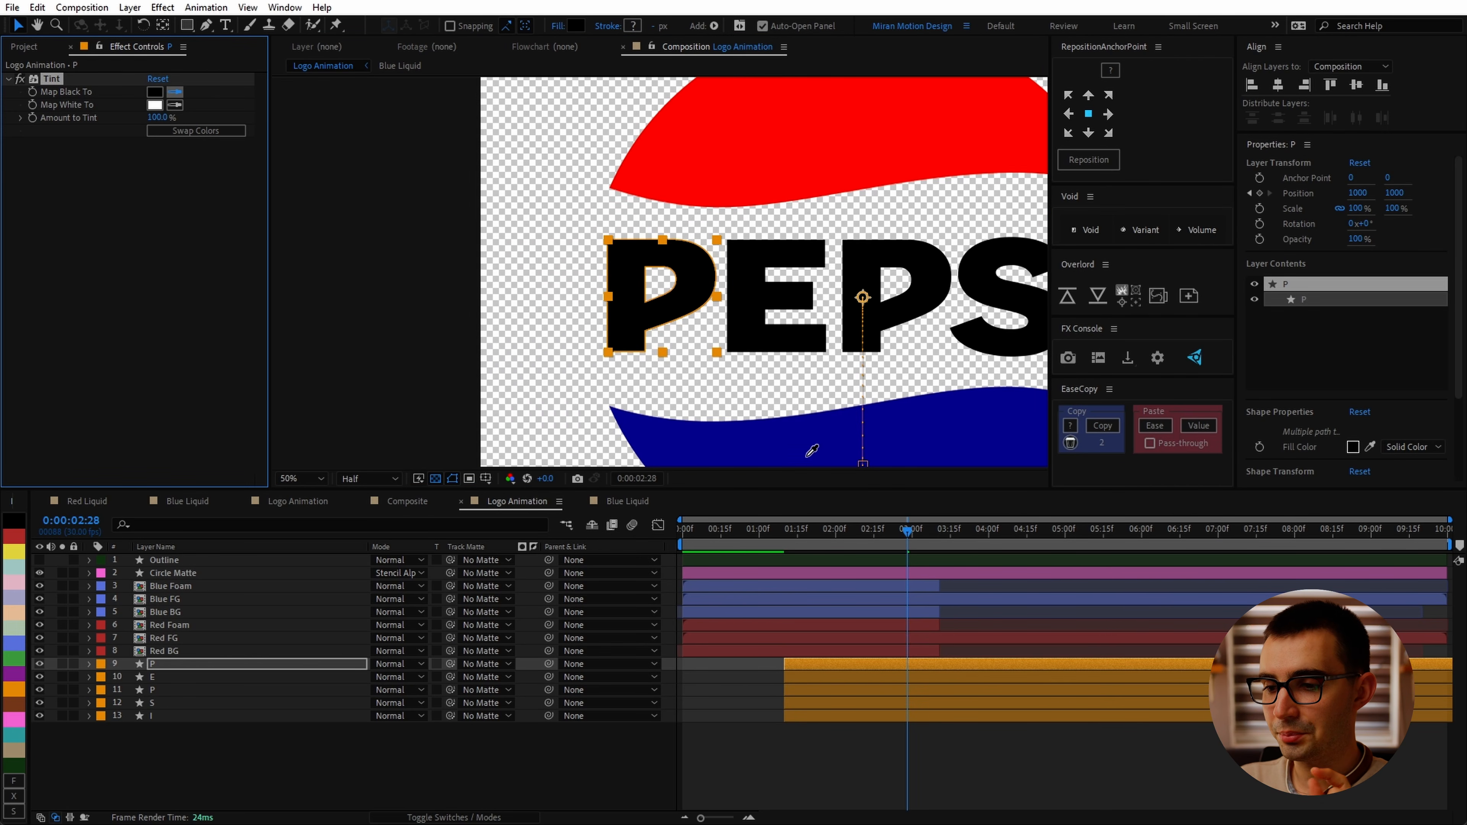
pyautogui.click(816, 444)
# Step: Scrub through the letters' rise to examine the tinted P
pyautogui.moveTo(908, 530); pyautogui.dragTo(789, 535)
pyautogui.click(180, 103)
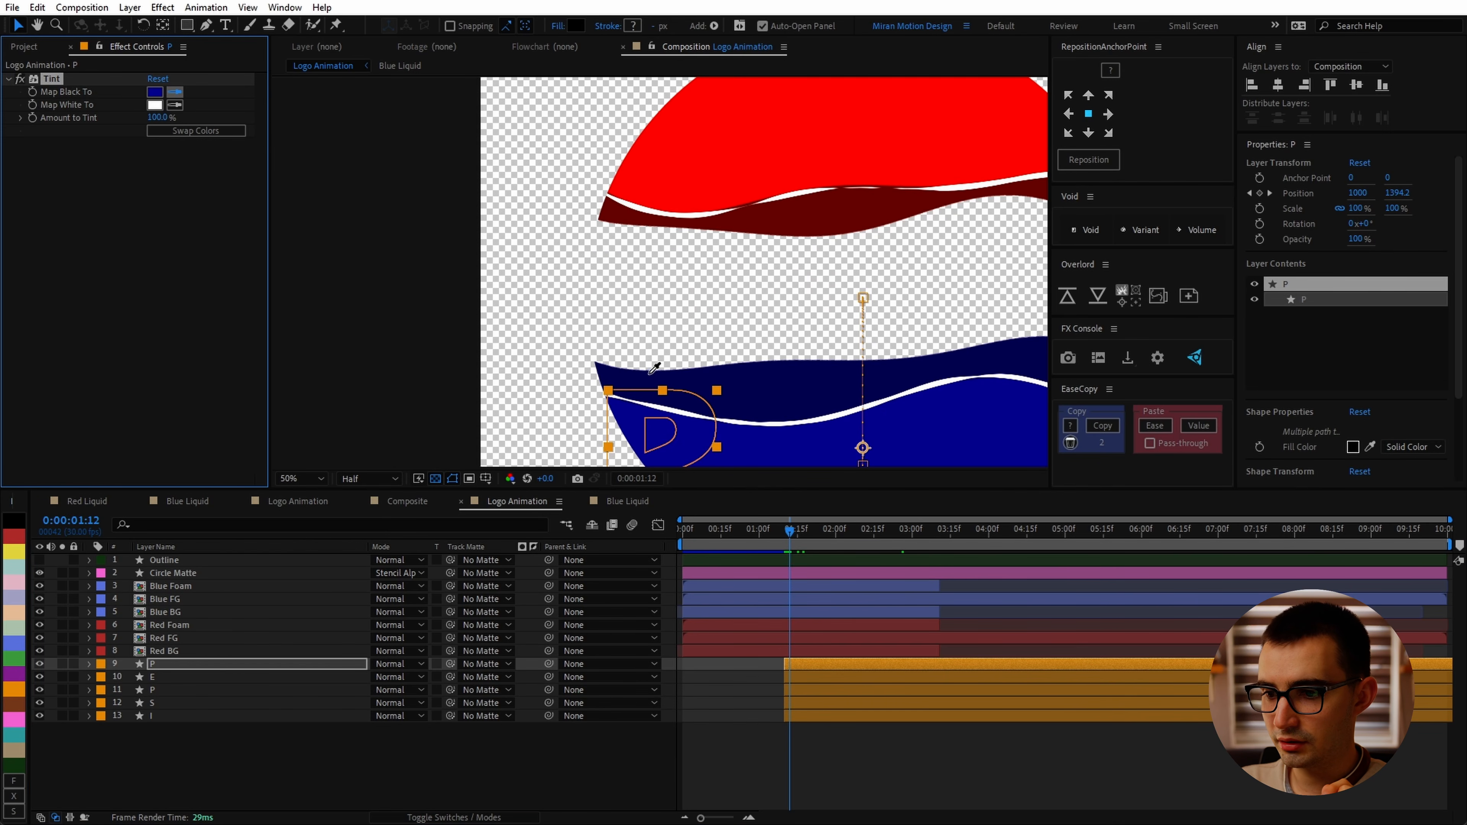
pyautogui.moveTo(798, 538); pyautogui.dragTo(824, 549)
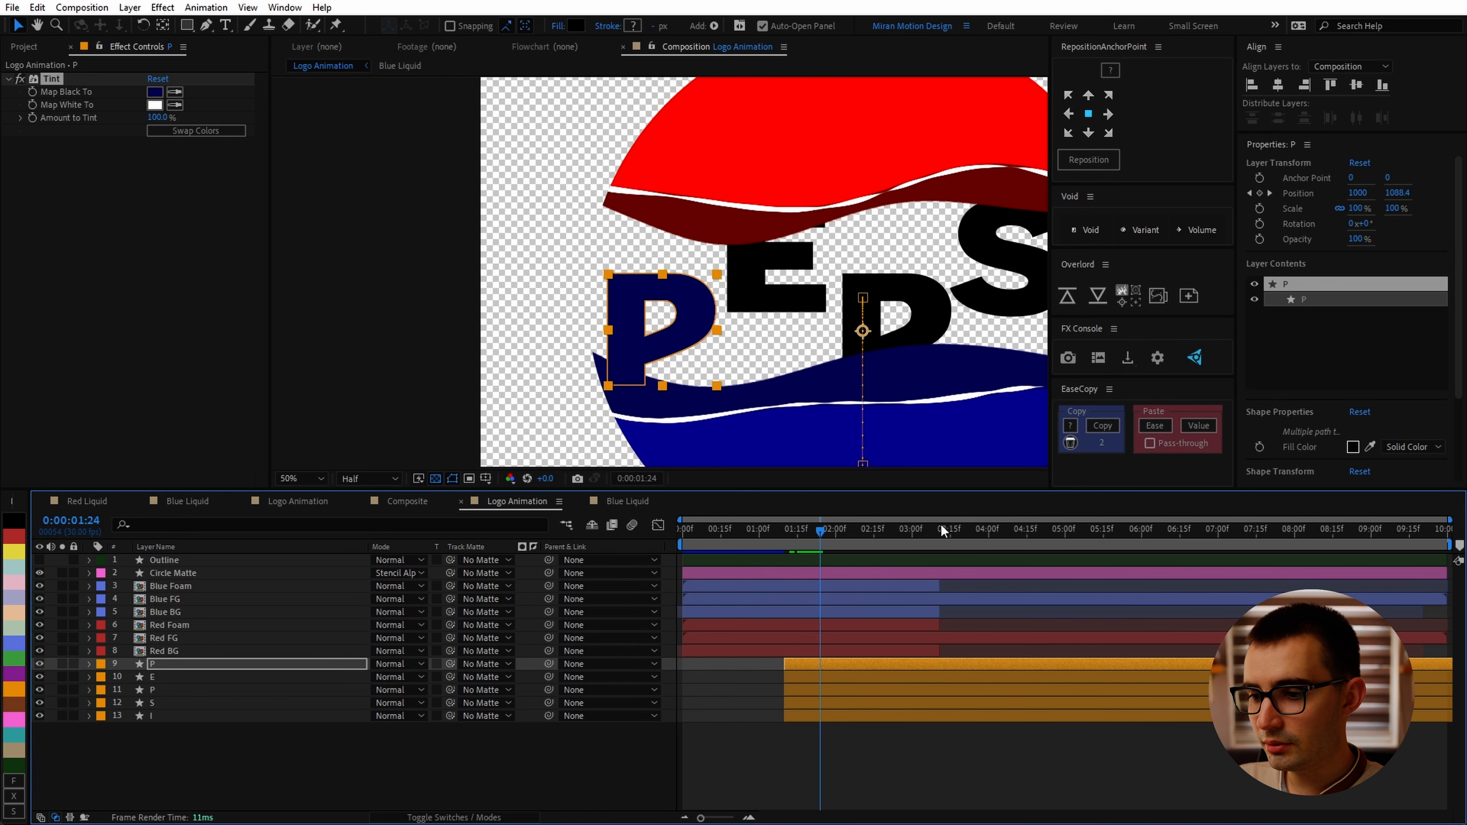
pyautogui.click(854, 530)
# Step: Set the P layer's Tint amount to 0% at 2 seconds 10 frames
pyautogui.moveTo(155, 117); pyautogui.dragTo(133, 128)
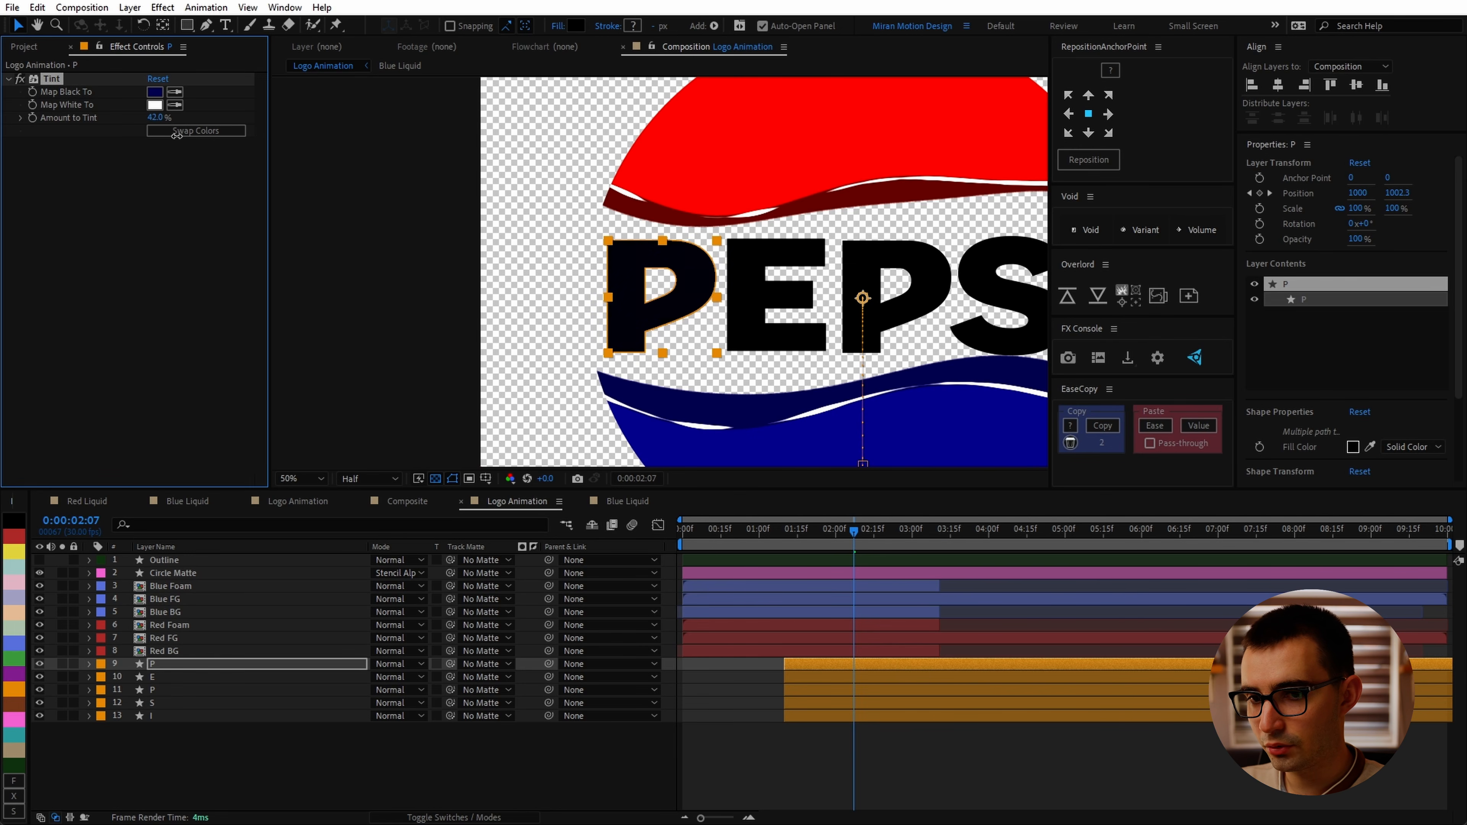
pyautogui.press('u')
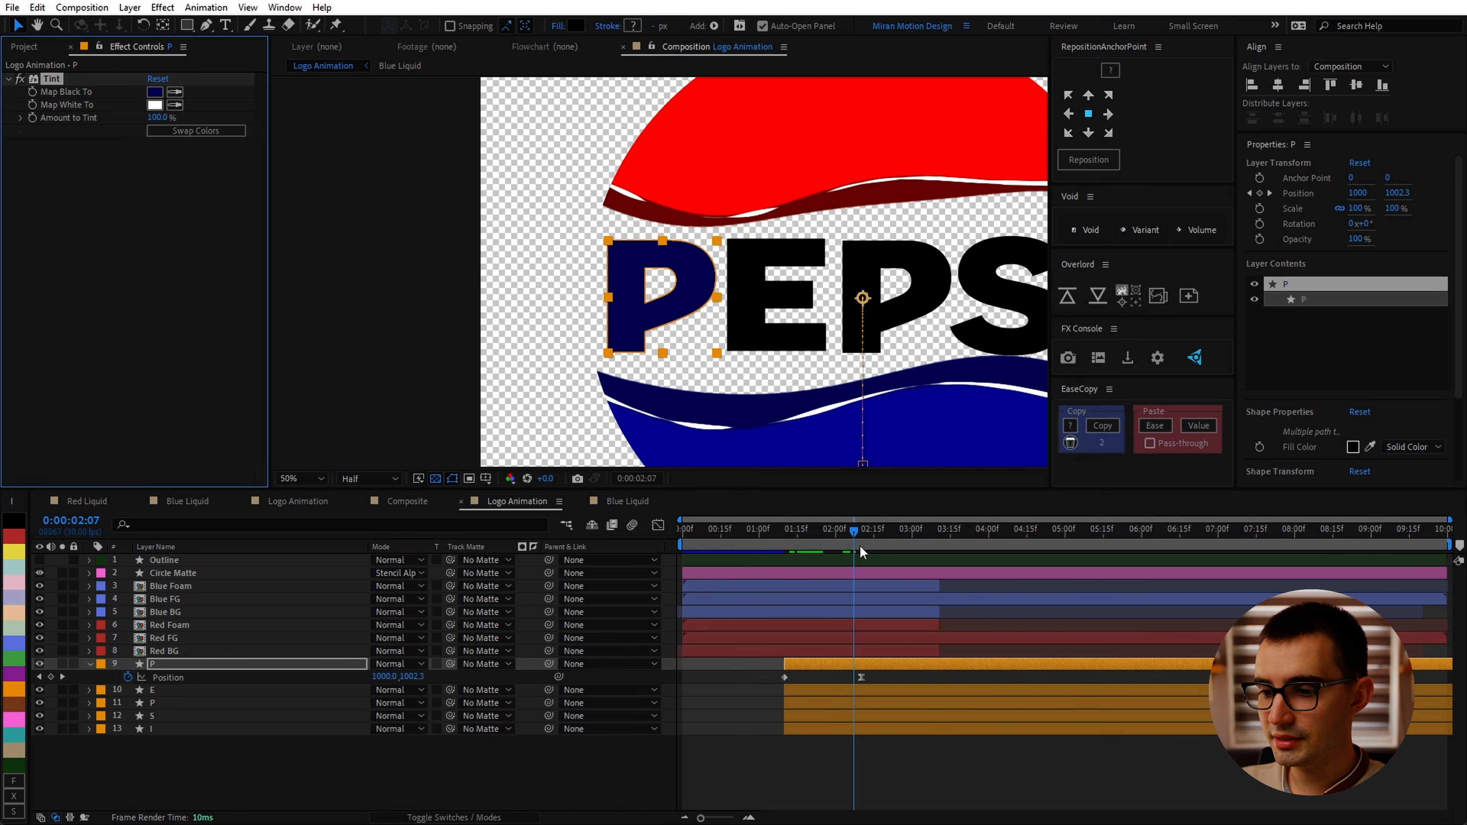
pyautogui.moveTo(855, 533); pyautogui.dragTo(870, 537)
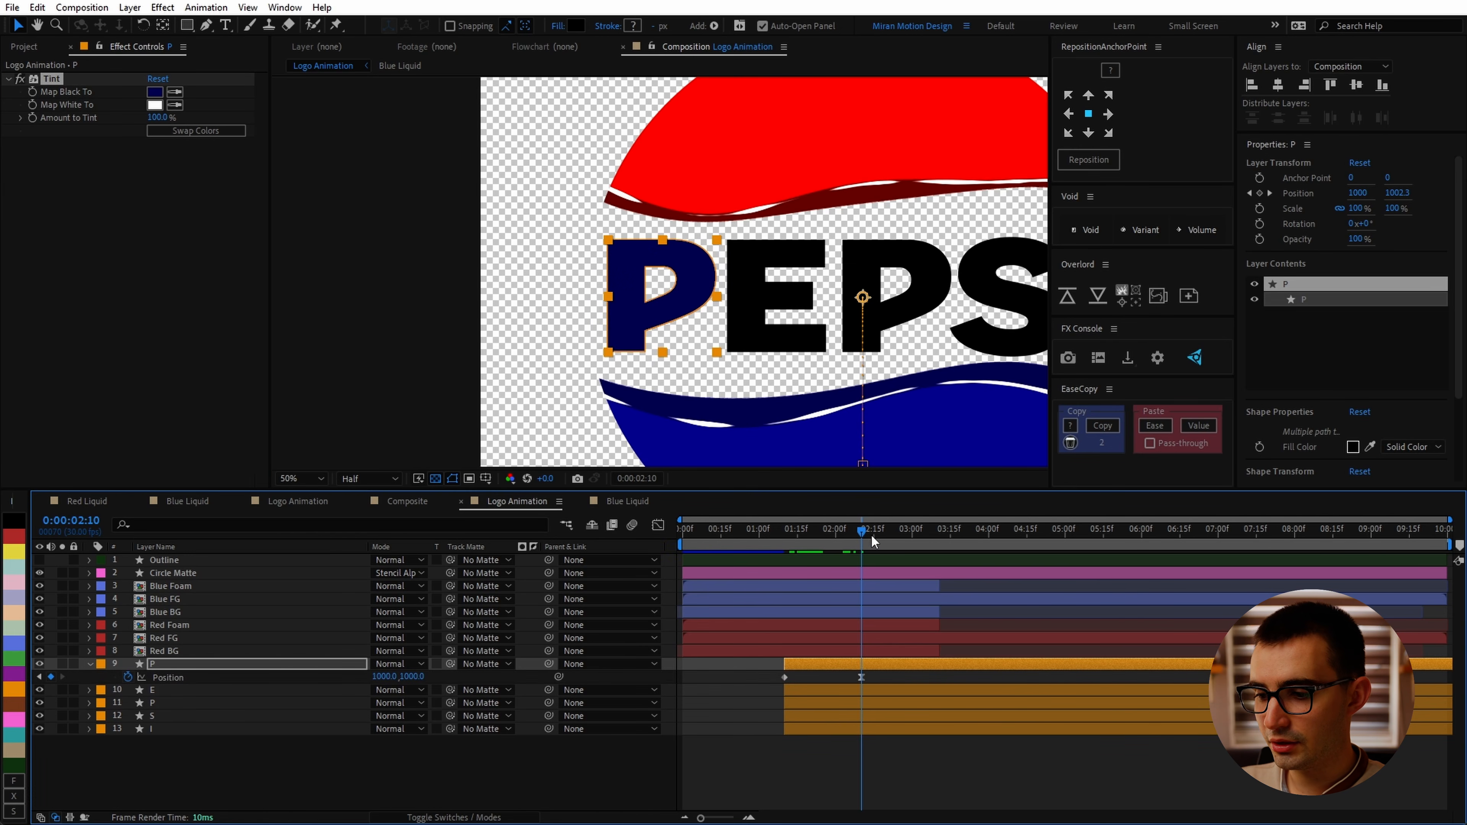
pyautogui.moveTo(155, 117); pyautogui.dragTo(20, 131)
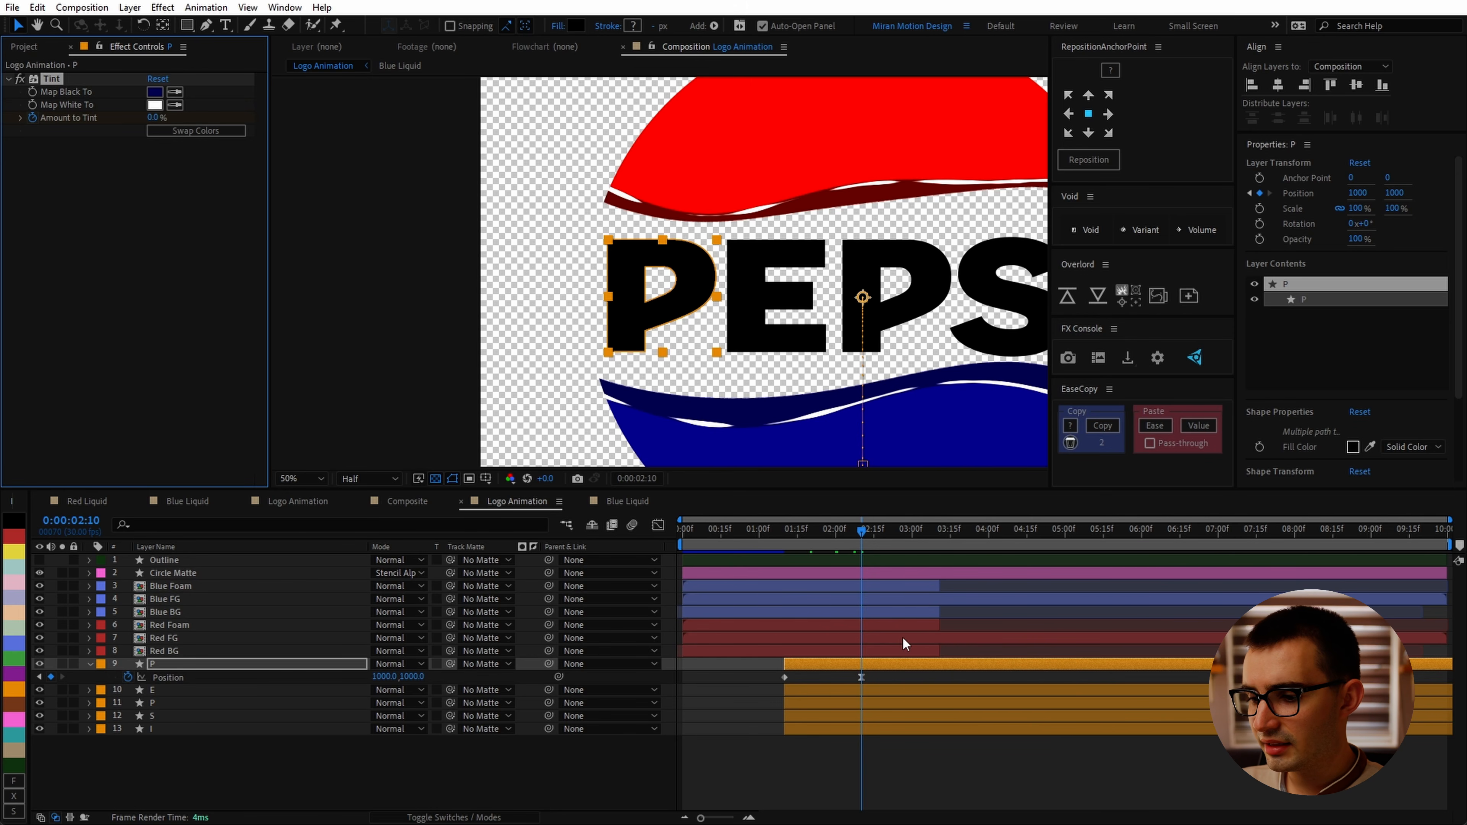
# Step: Step back through earlier frames to check the P's tint
pyautogui.hotkey('shift', 'pageup')
pyautogui.press('pageup')
pyautogui.press('pageup')
pyautogui.press('pageup')
pyautogui.press('pageup')
pyautogui.press('pageup')
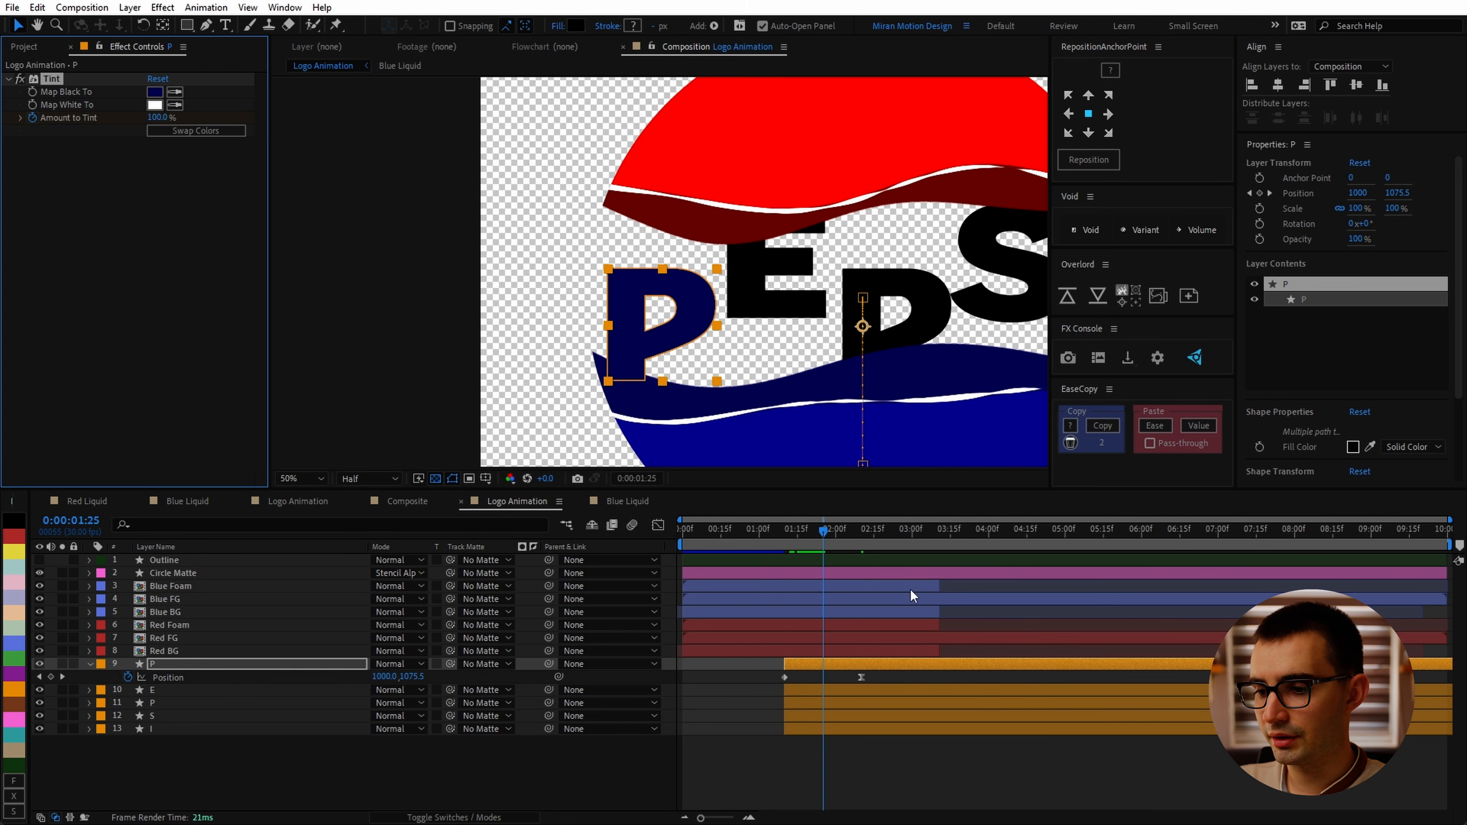
# Step: Apply Easy Ease to the P layer's Tint amount keyframes
pyautogui.press('u')
pyautogui.moveTo(884, 680); pyautogui.dragTo(774, 693)
pyautogui.press('F9')
pyautogui.click(780, 682)
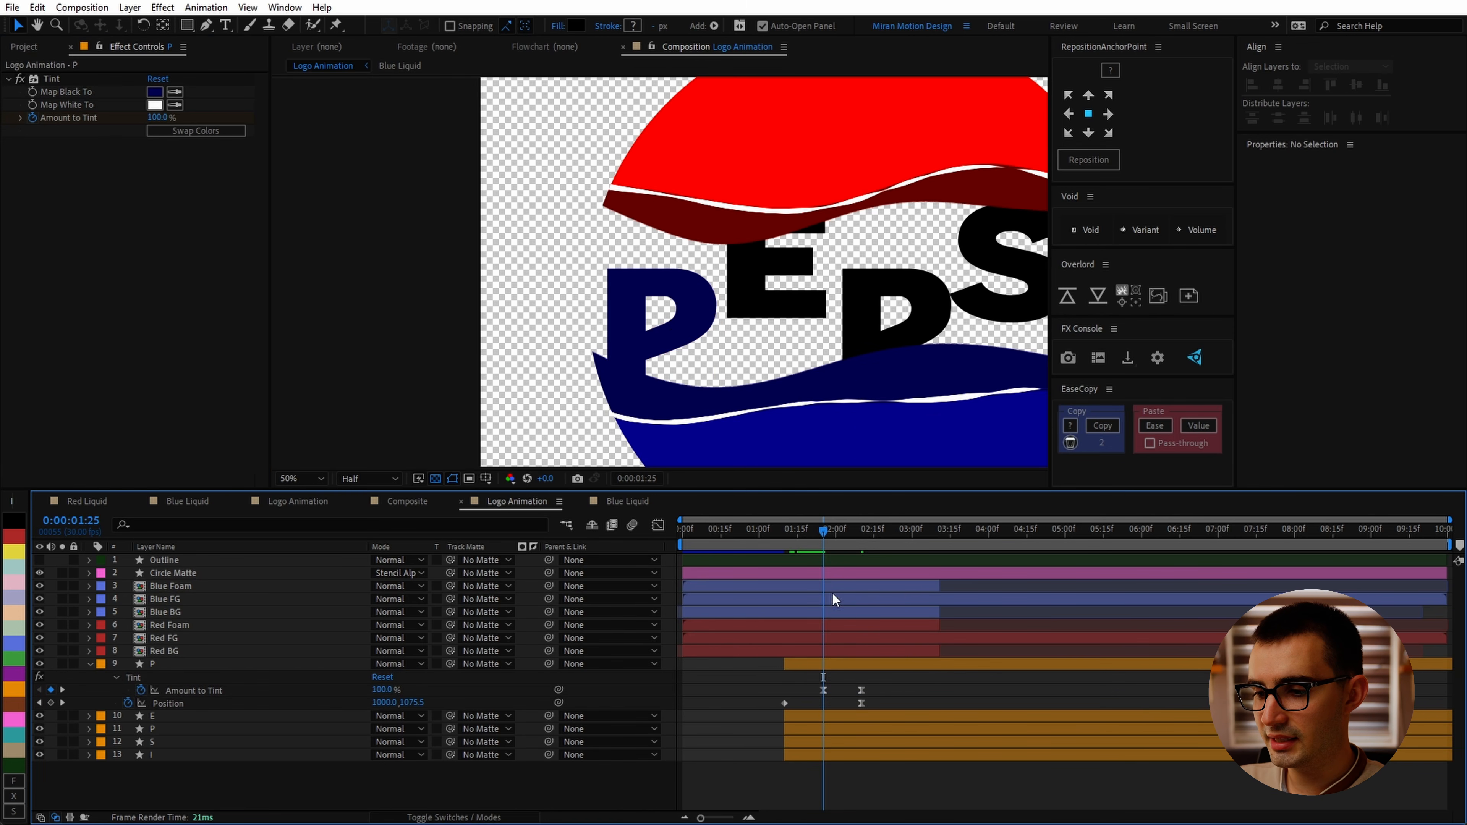
# Step: Copy the P's Tint effect with its animated amount onto the E, P, S and I letter layers
pyautogui.moveTo(825, 529); pyautogui.dragTo(885, 586)
pyautogui.click(197, 690)
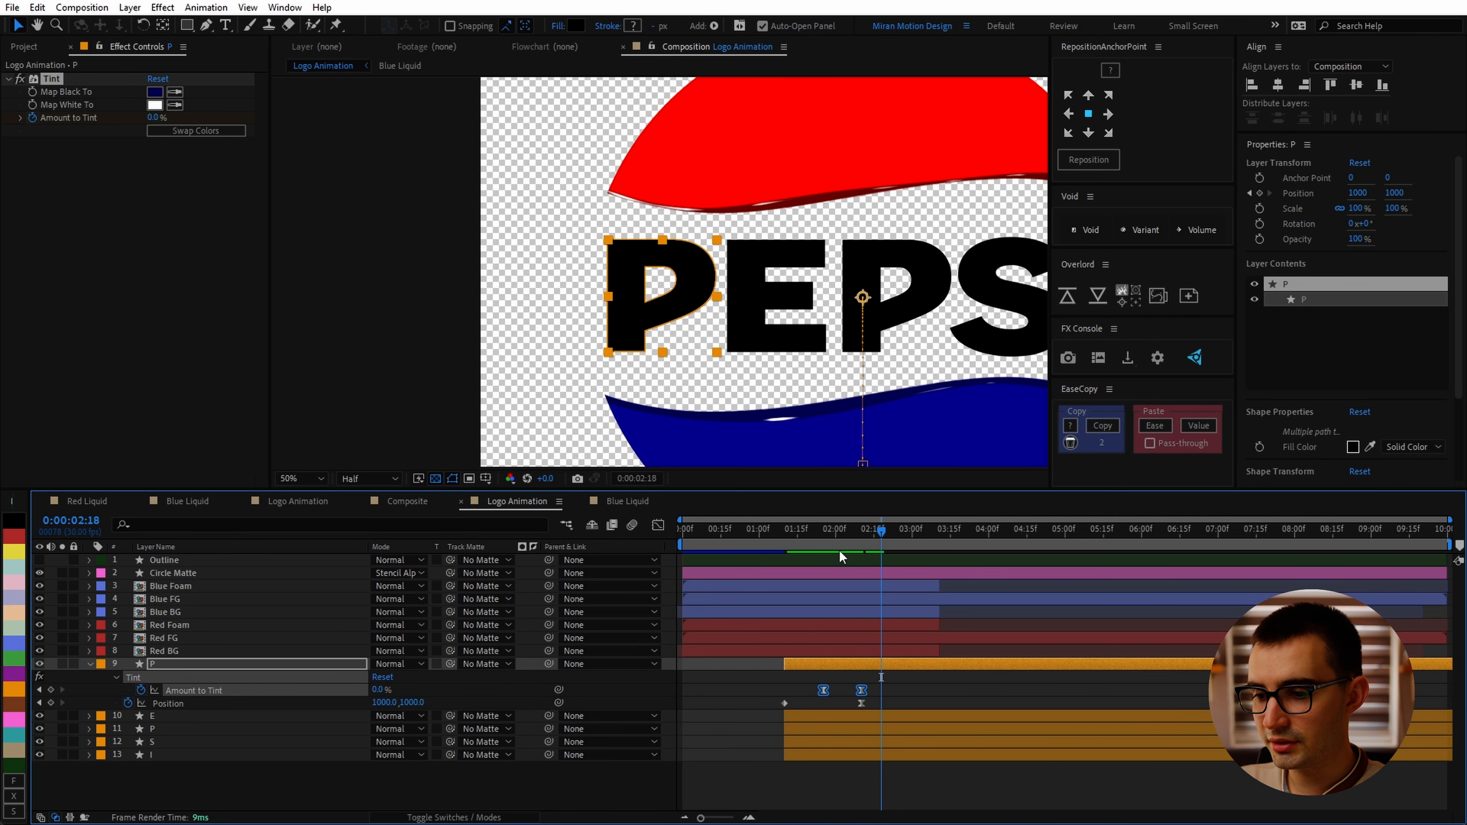
pyautogui.moveTo(829, 532)
pyautogui.mouseDown()
pyautogui.moveTo(867, 535)
pyautogui.moveTo(802, 553)
pyautogui.moveTo(823, 559)
pyautogui.mouseUp()
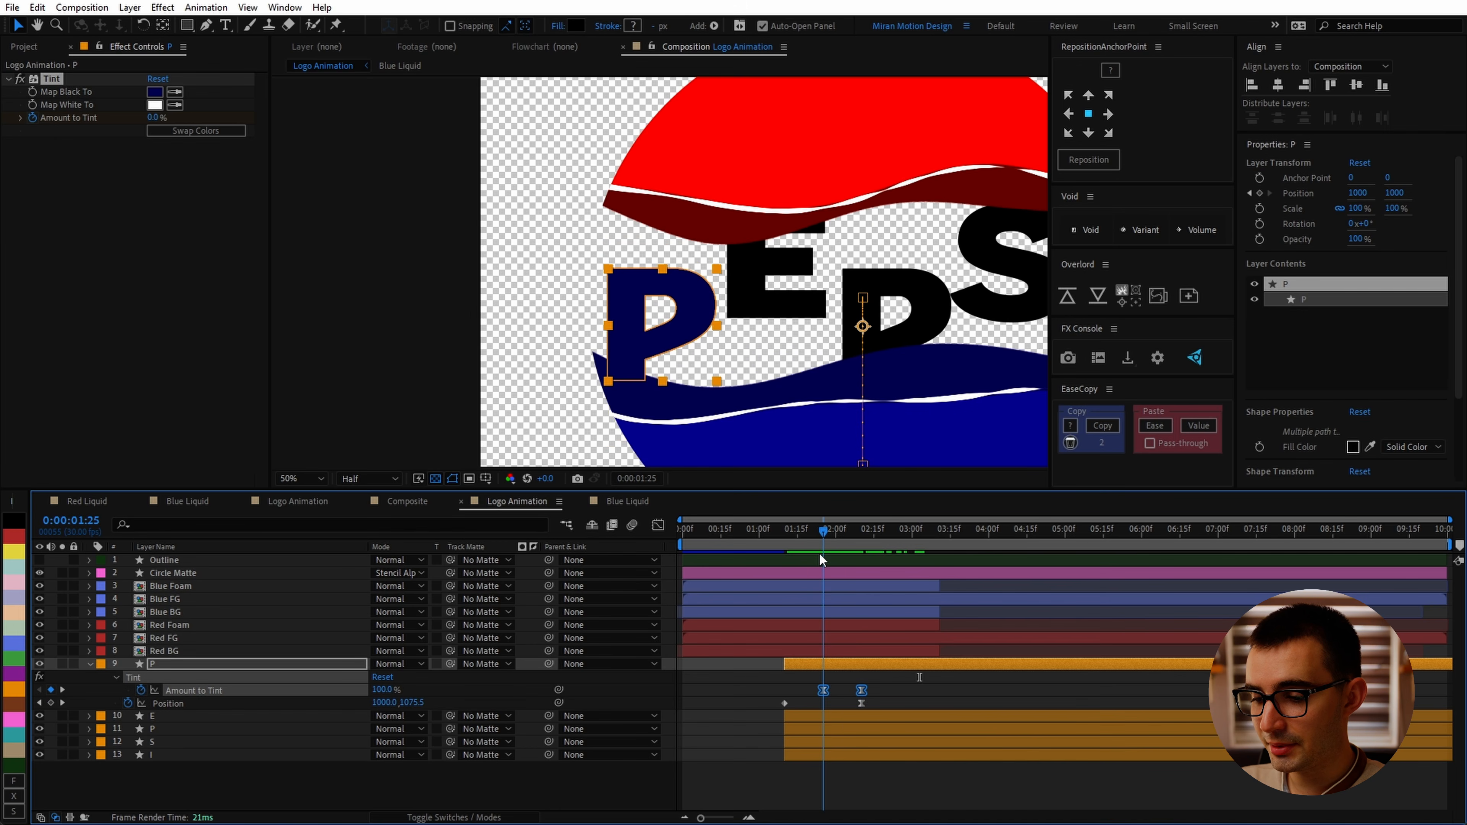
pyautogui.click(157, 716)
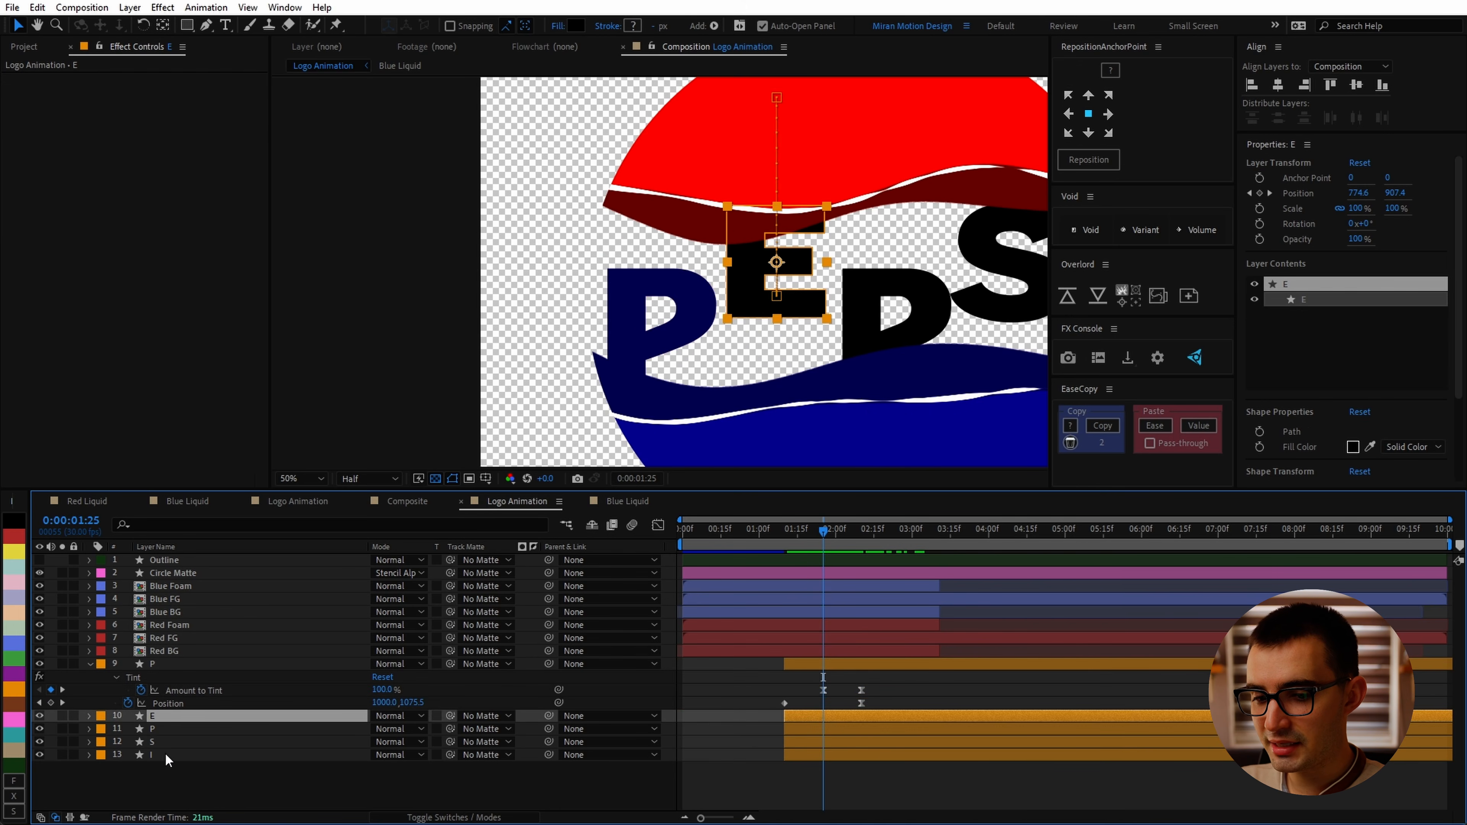
pyautogui.keyDown('shift'); pyautogui.click(163, 754); pyautogui.keyUp('shift')
pyautogui.hotkey('ctrl', 'v')
# Step: Shift the E, P, S and I layers 5 frames later than the first P
pyautogui.press('u')
pyautogui.scroll(-3, 837, 733)
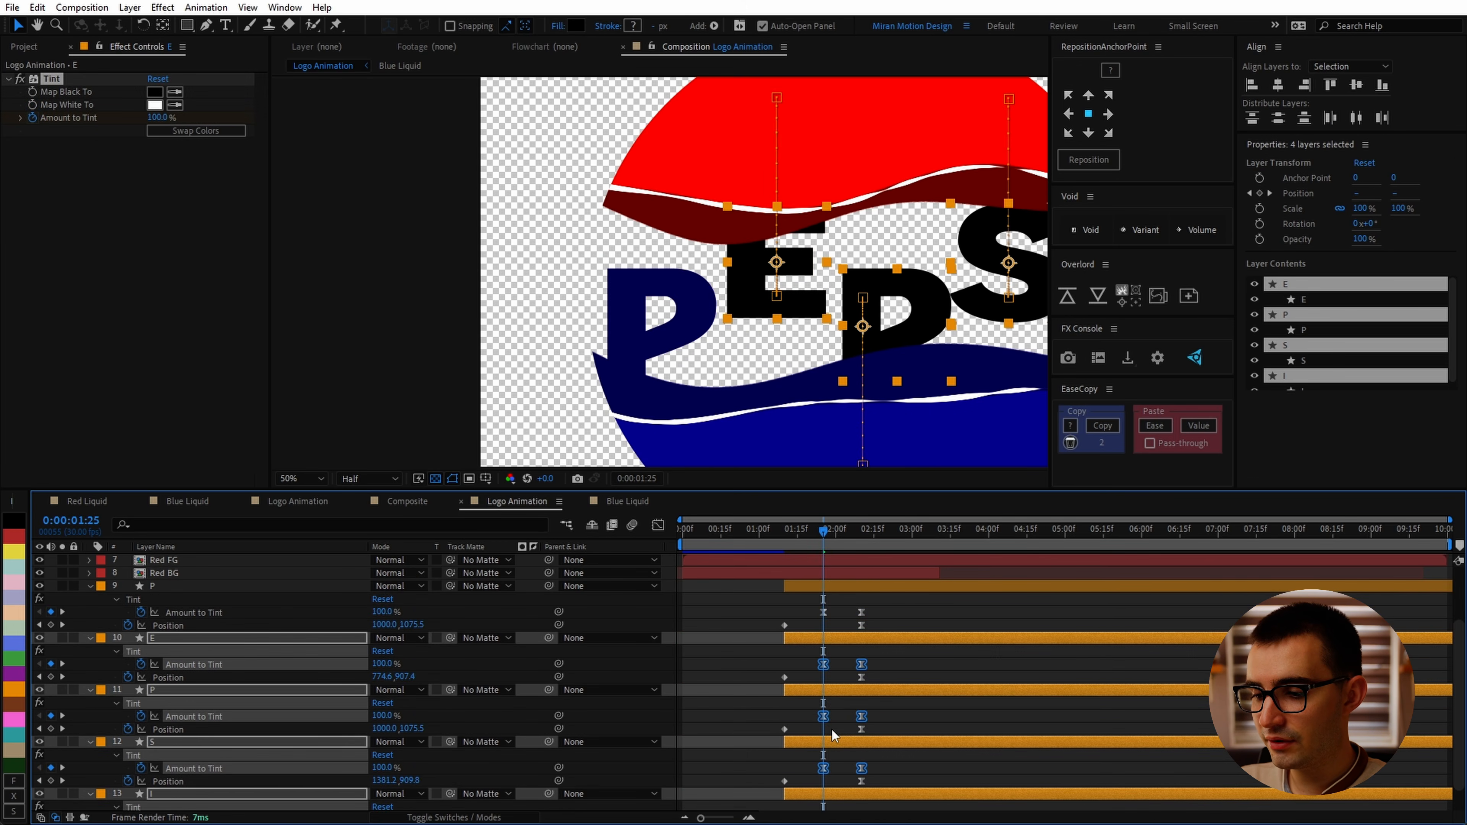
pyautogui.scroll(-1, 861, 695)
pyautogui.click(809, 625)
pyautogui.press('j')
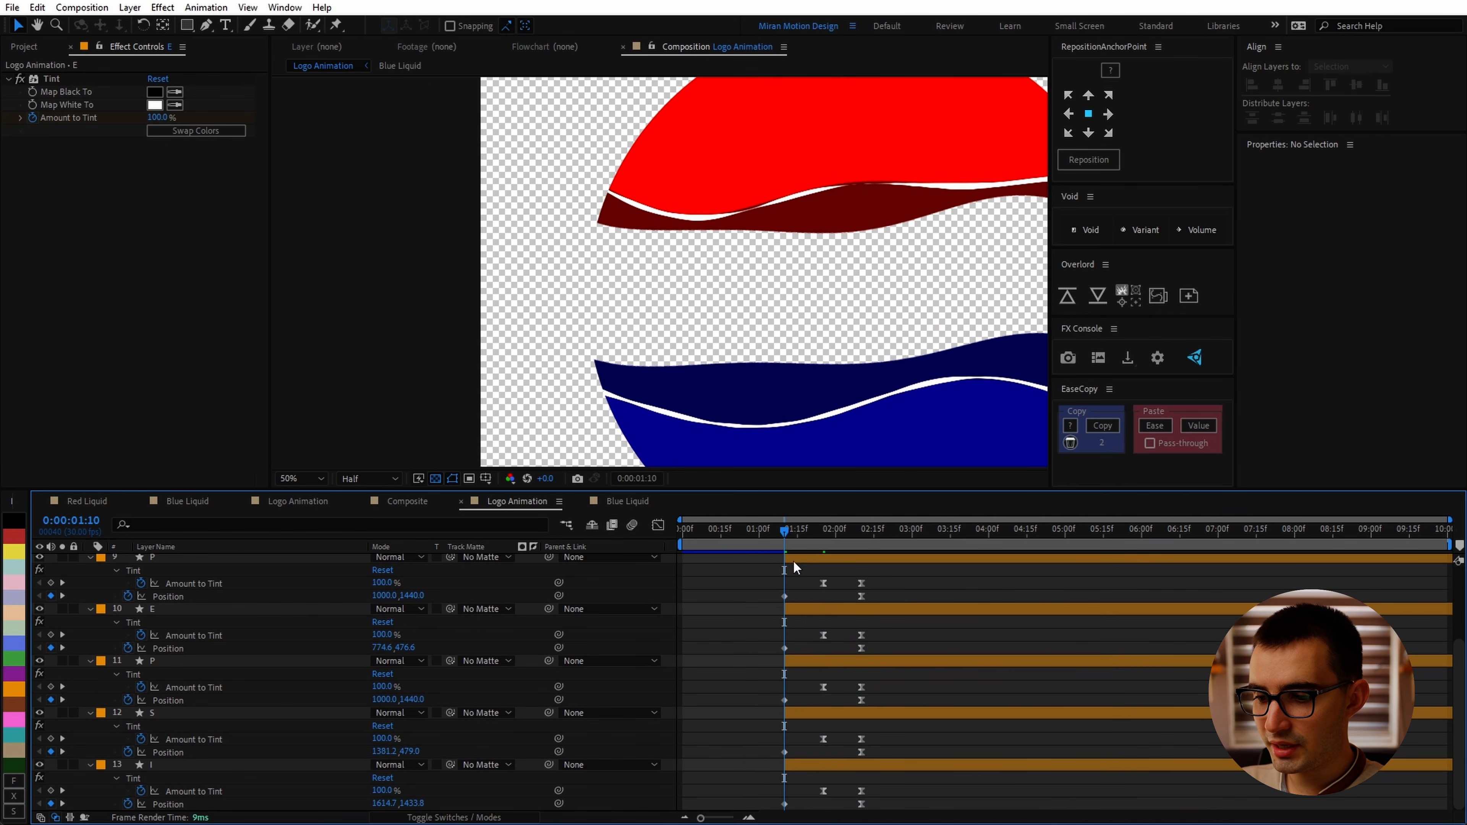
pyautogui.click(808, 611)
pyautogui.keyDown('shift'); pyautogui.click(837, 761); pyautogui.keyUp('shift')
pyautogui.press('pagedown')
pyautogui.press('pagedown')
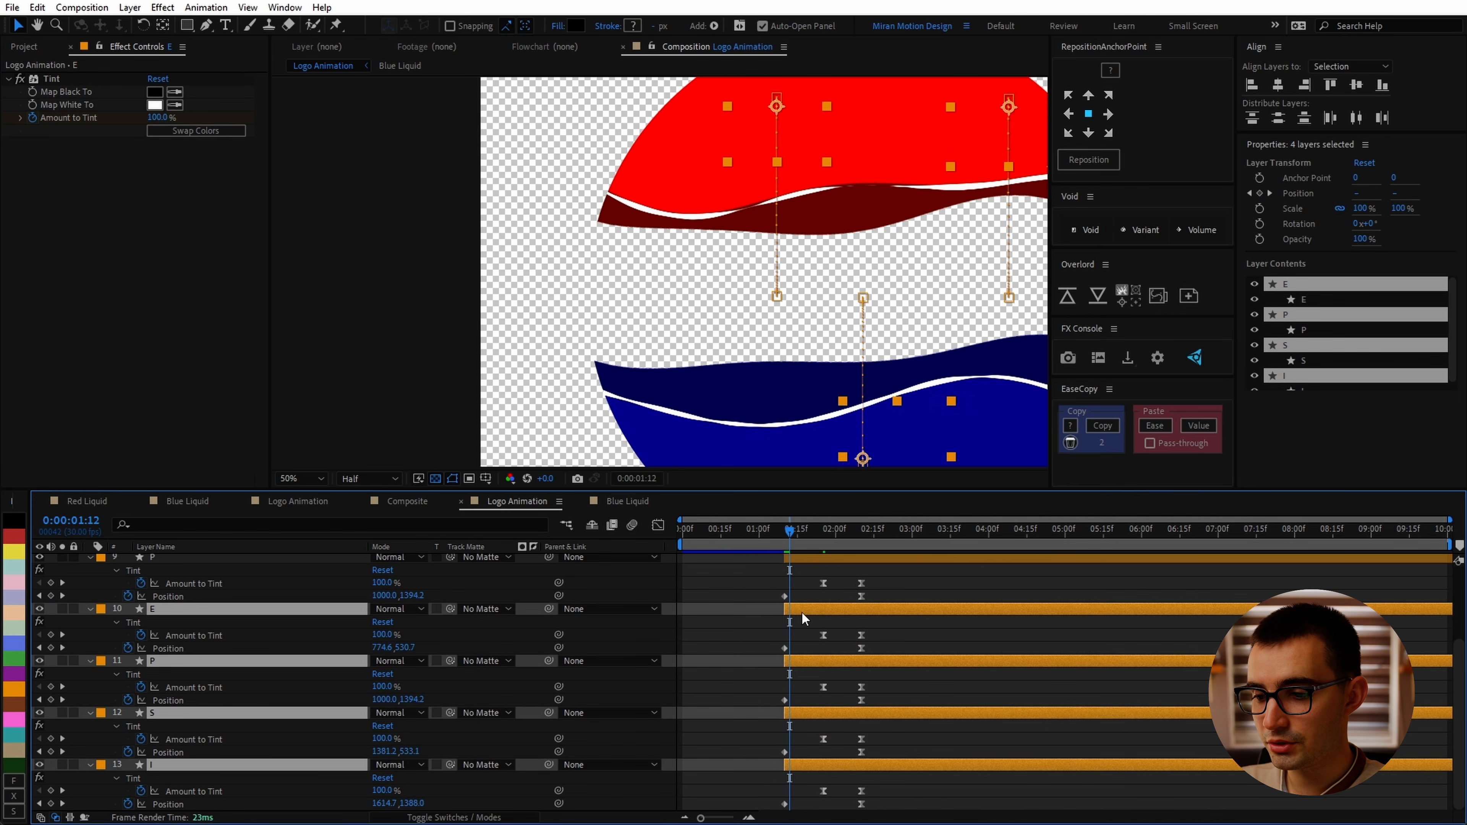
pyautogui.press('pagedown')
pyautogui.press('pagedown')
pyautogui.press('pagedown')
pyautogui.moveTo(802, 614); pyautogui.dragTo(815, 612)
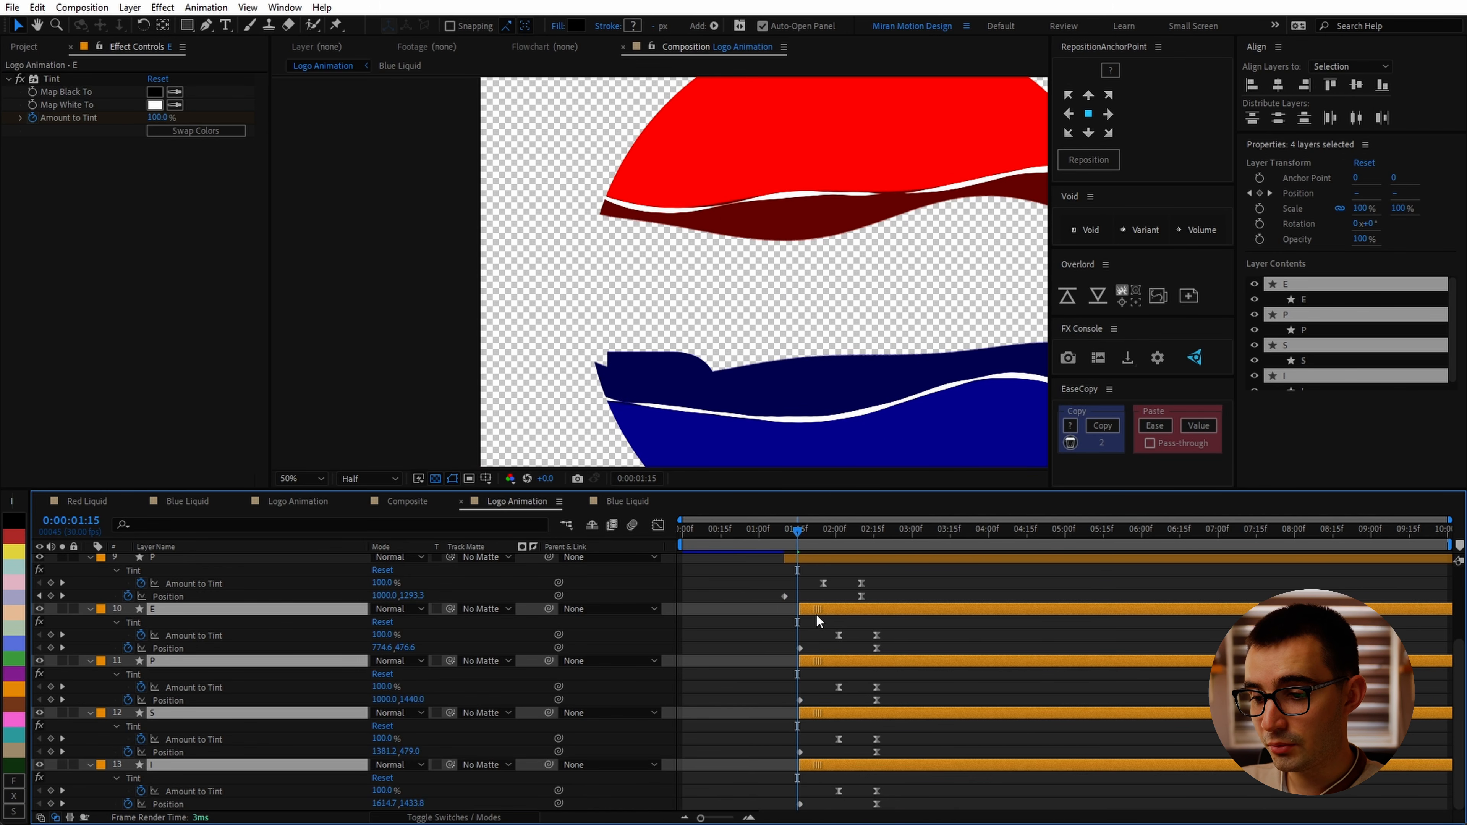
# Step: Shift the P, S and I layers another 5 frames later
pyautogui.keyDown('ctrl'); pyautogui.click(811, 632); pyautogui.keyUp('ctrl')
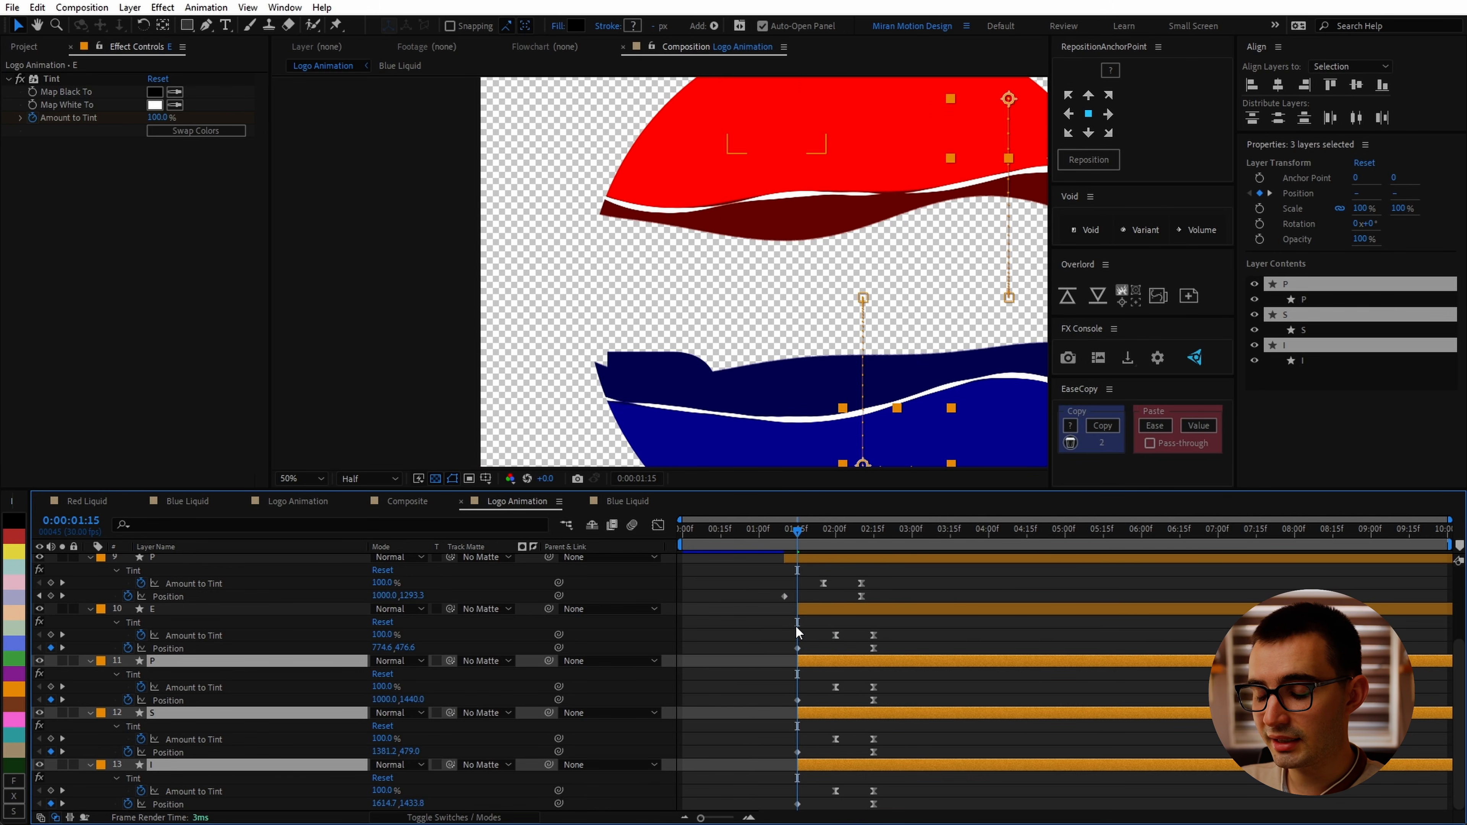
pyautogui.press('pagedown')
pyautogui.press('pagedown')
pyautogui.press('pagedown')
pyautogui.press('pagedown')
pyautogui.press('pagedown')
pyautogui.moveTo(814, 660); pyautogui.dragTo(828, 664)
# Step: Shift the S and I layers another 5 frames later
pyautogui.press('pagedown')
pyautogui.press('pagedown')
pyautogui.press('pagedown')
pyautogui.press('pagedown')
pyautogui.press('pagedown')
pyautogui.keyDown('ctrl'); pyautogui.click(828, 666); pyautogui.keyUp('ctrl')
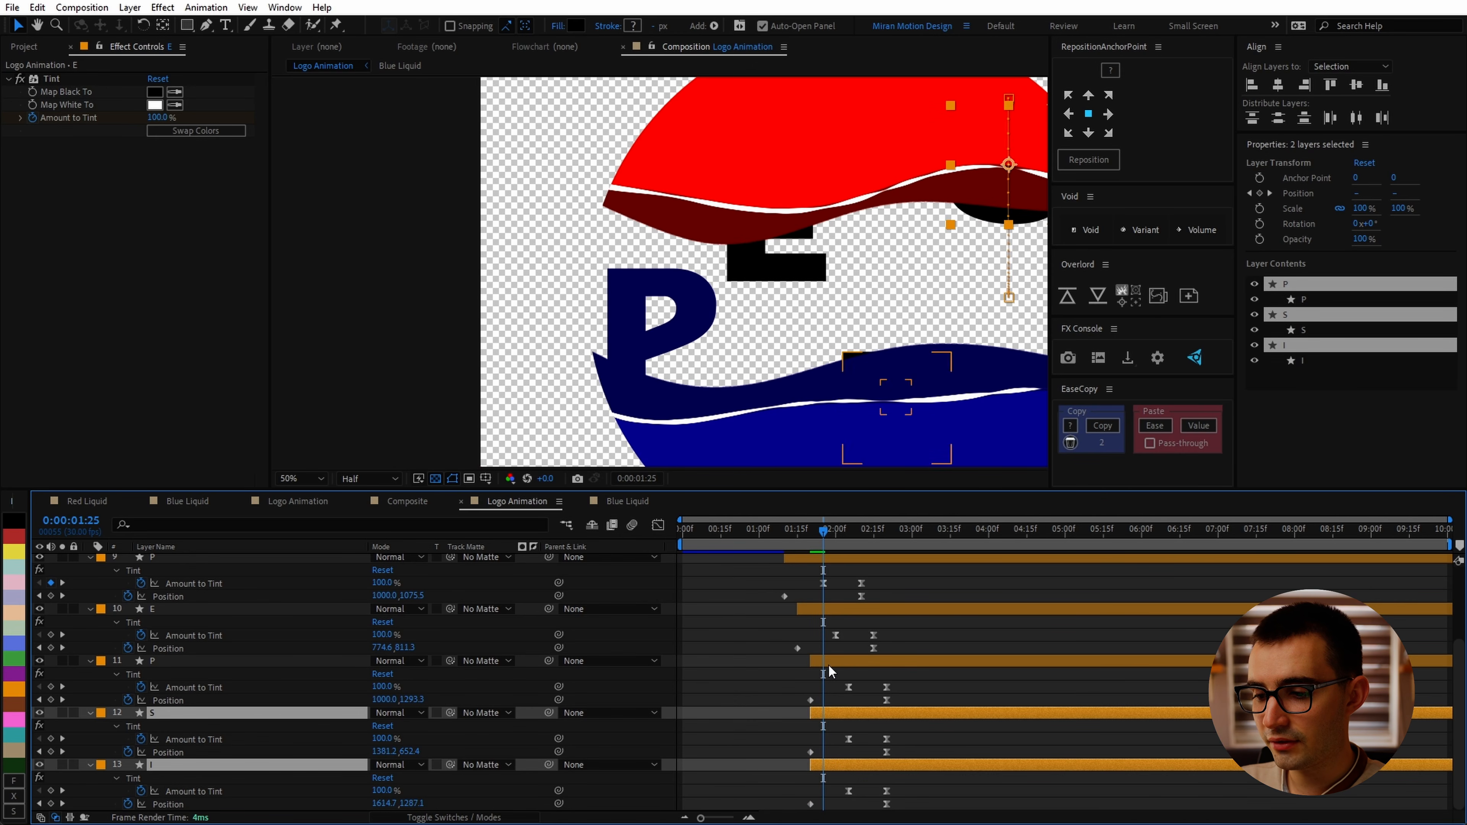
pyautogui.moveTo(826, 716); pyautogui.dragTo(839, 717)
pyautogui.keyDown('ctrl'); pyautogui.click(843, 714); pyautogui.keyUp('ctrl')
# Step: Shift the I layer another 5 frames later to finish the stagger
pyautogui.press('pagedown')
pyautogui.press('pagedown')
pyautogui.press('pagedown')
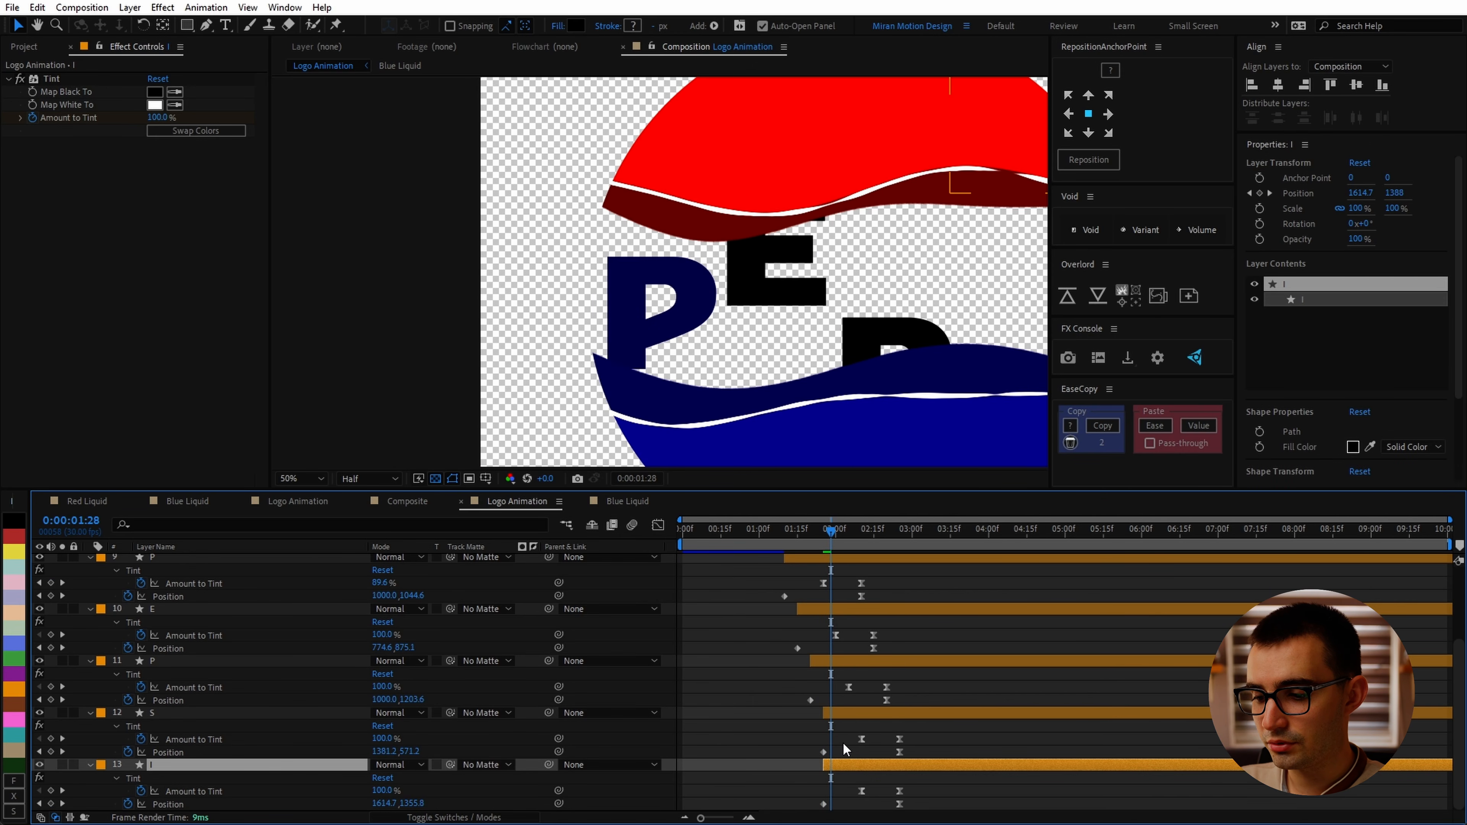
pyautogui.press('pagedown')
pyautogui.press('pagedown')
pyautogui.moveTo(846, 765); pyautogui.dragTo(859, 765)
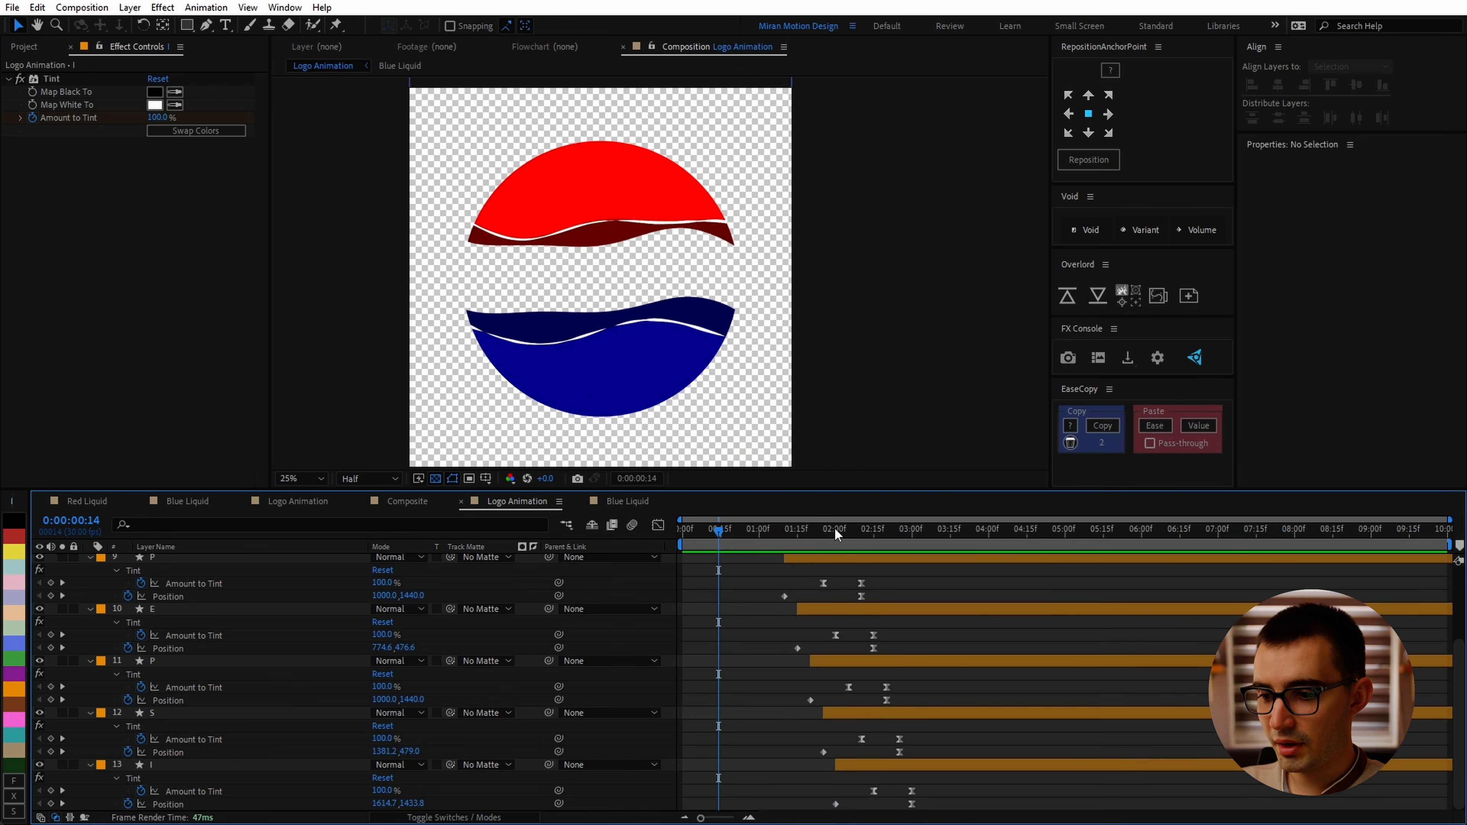
# Step: At 2 seconds, sample the dark red liquid as the E layer's Tint Map Black To color
pyautogui.moveTo(834, 530); pyautogui.dragTo(835, 530)
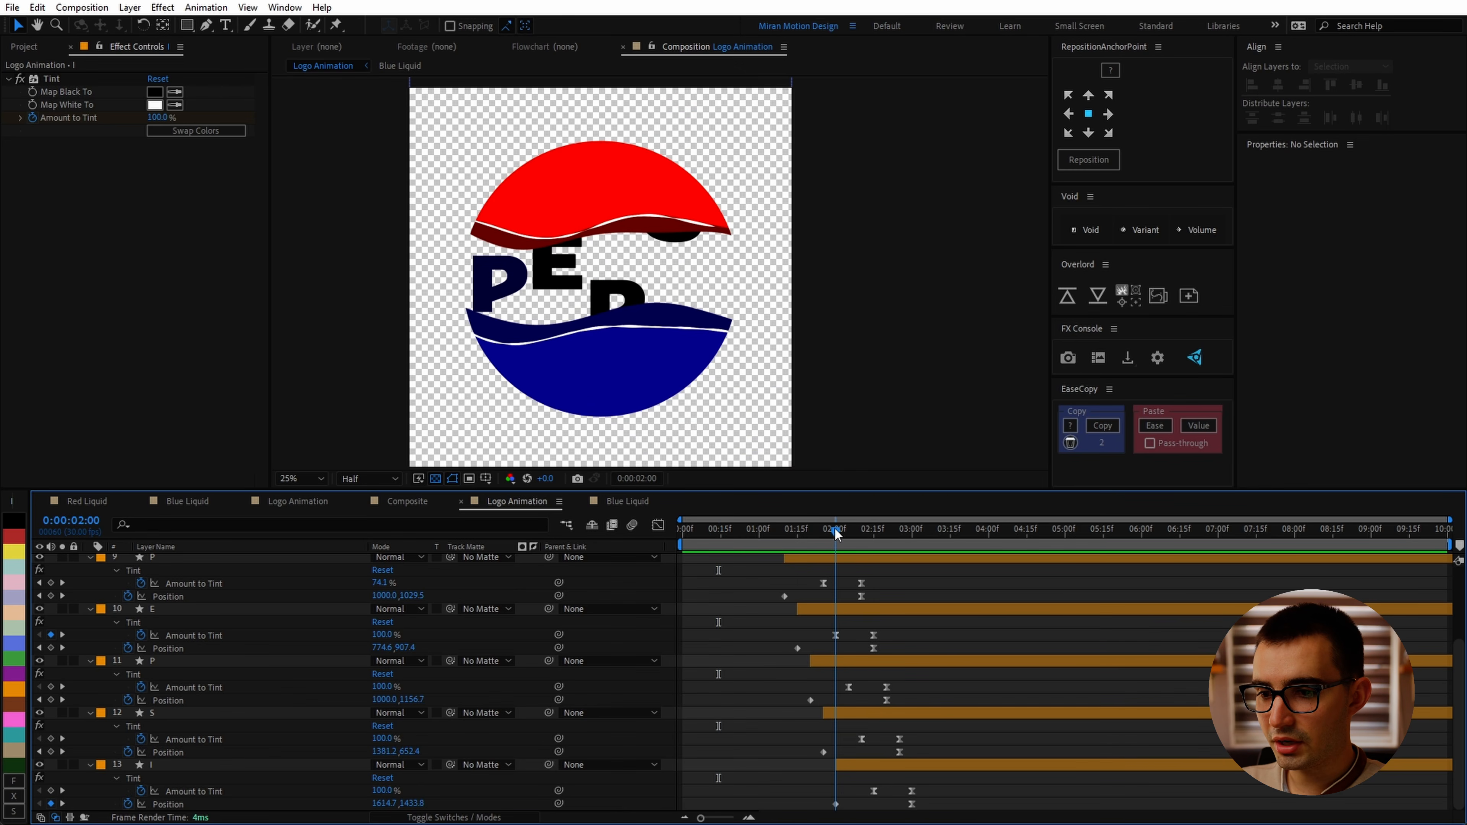
pyautogui.click(845, 605)
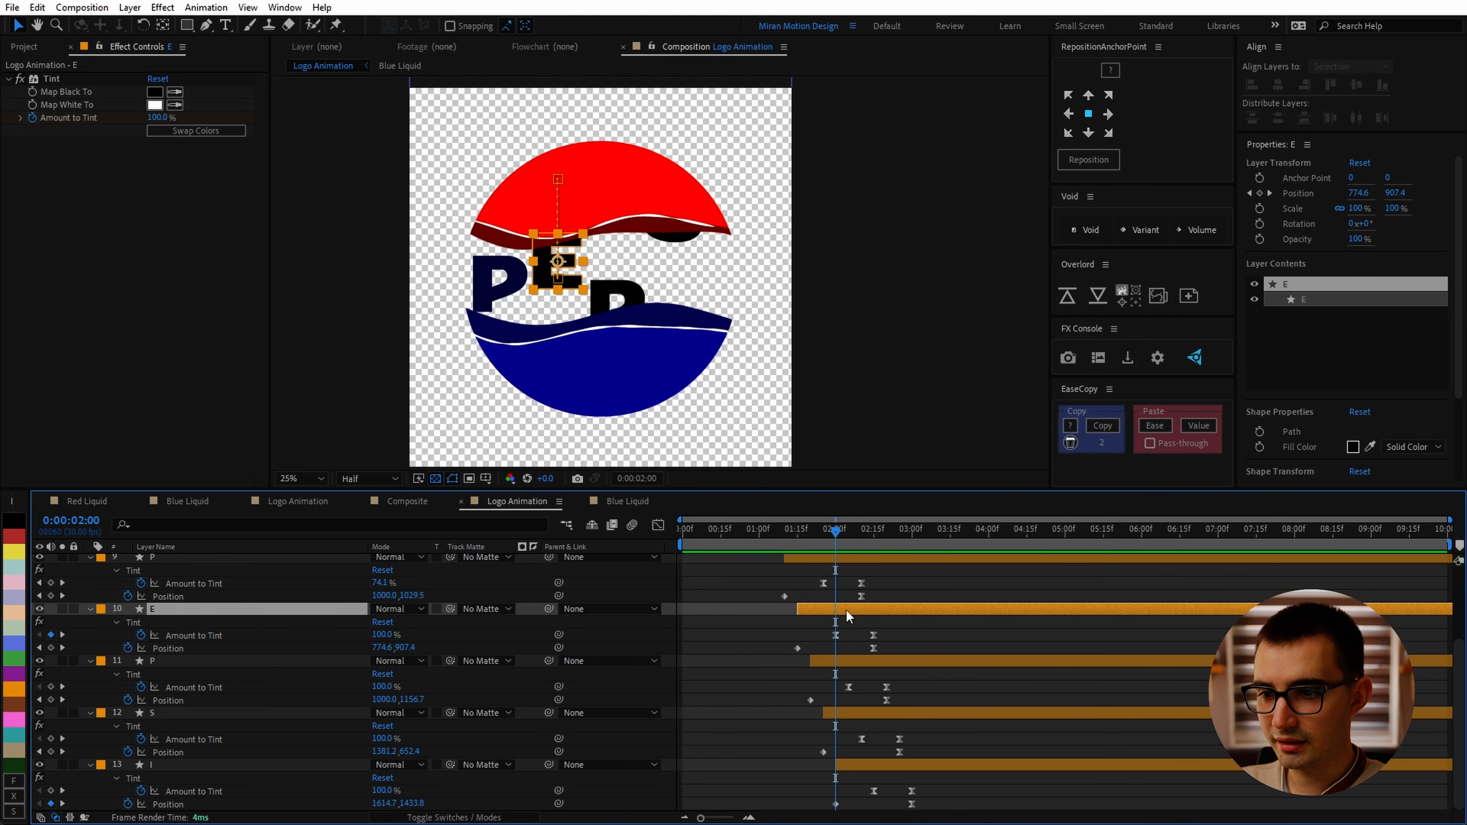
pyautogui.click(180, 93)
pyautogui.click(665, 221)
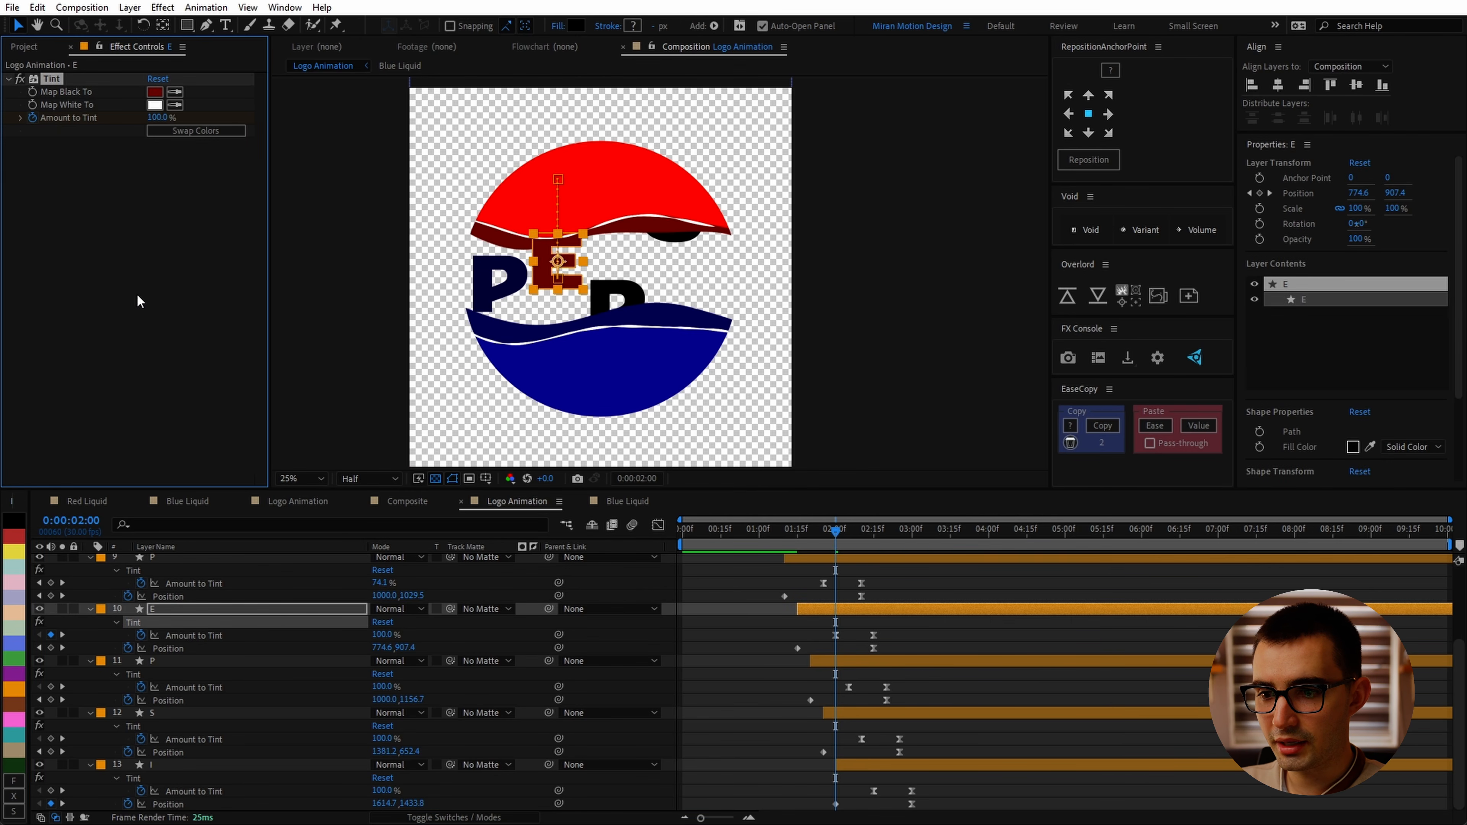
# Step: Sample the dark blue liquid as the second P layer's Tint Map Black To color
pyautogui.click(185, 661)
pyautogui.click(175, 91)
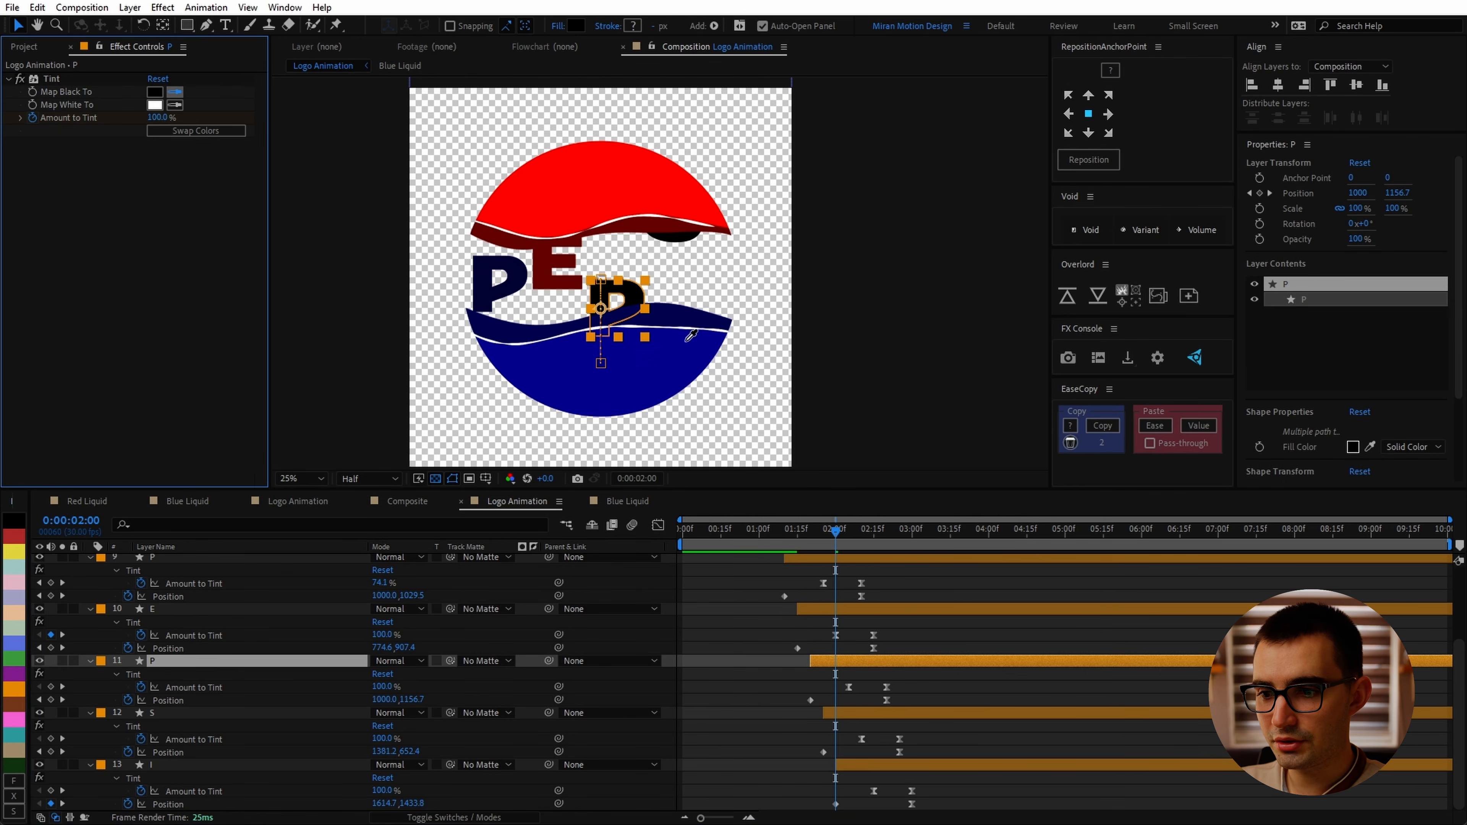
pyautogui.click(684, 312)
# Step: Sample the dark red liquid as the S layer's Tint Map Black To color
pyautogui.click(185, 712)
pyautogui.click(175, 92)
pyautogui.click(671, 225)
# Step: Sample the dark blue liquid as the I layer's Tint Map Black To color
pyautogui.click(185, 764)
pyautogui.click(175, 92)
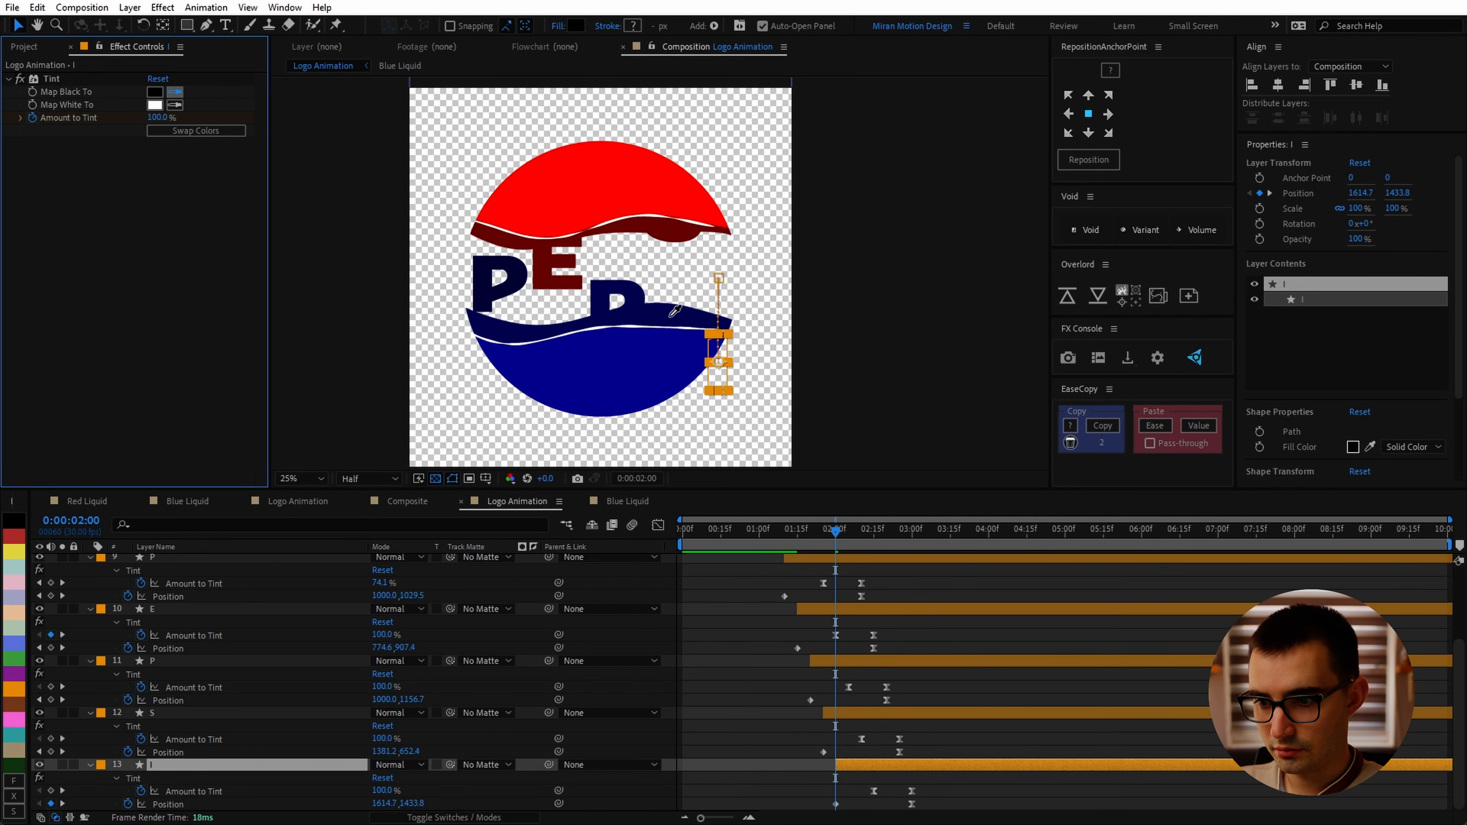
pyautogui.click(674, 315)
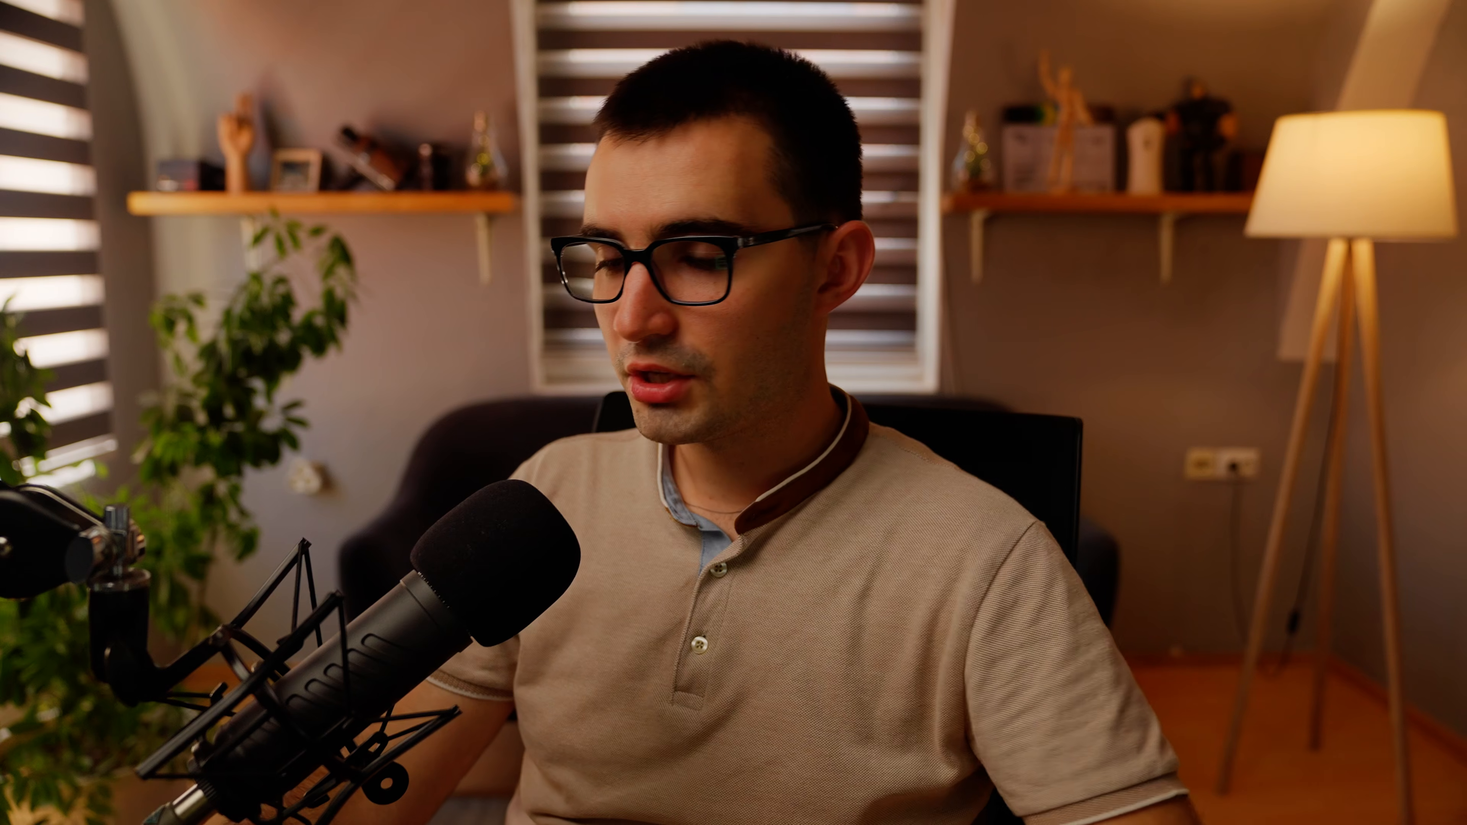
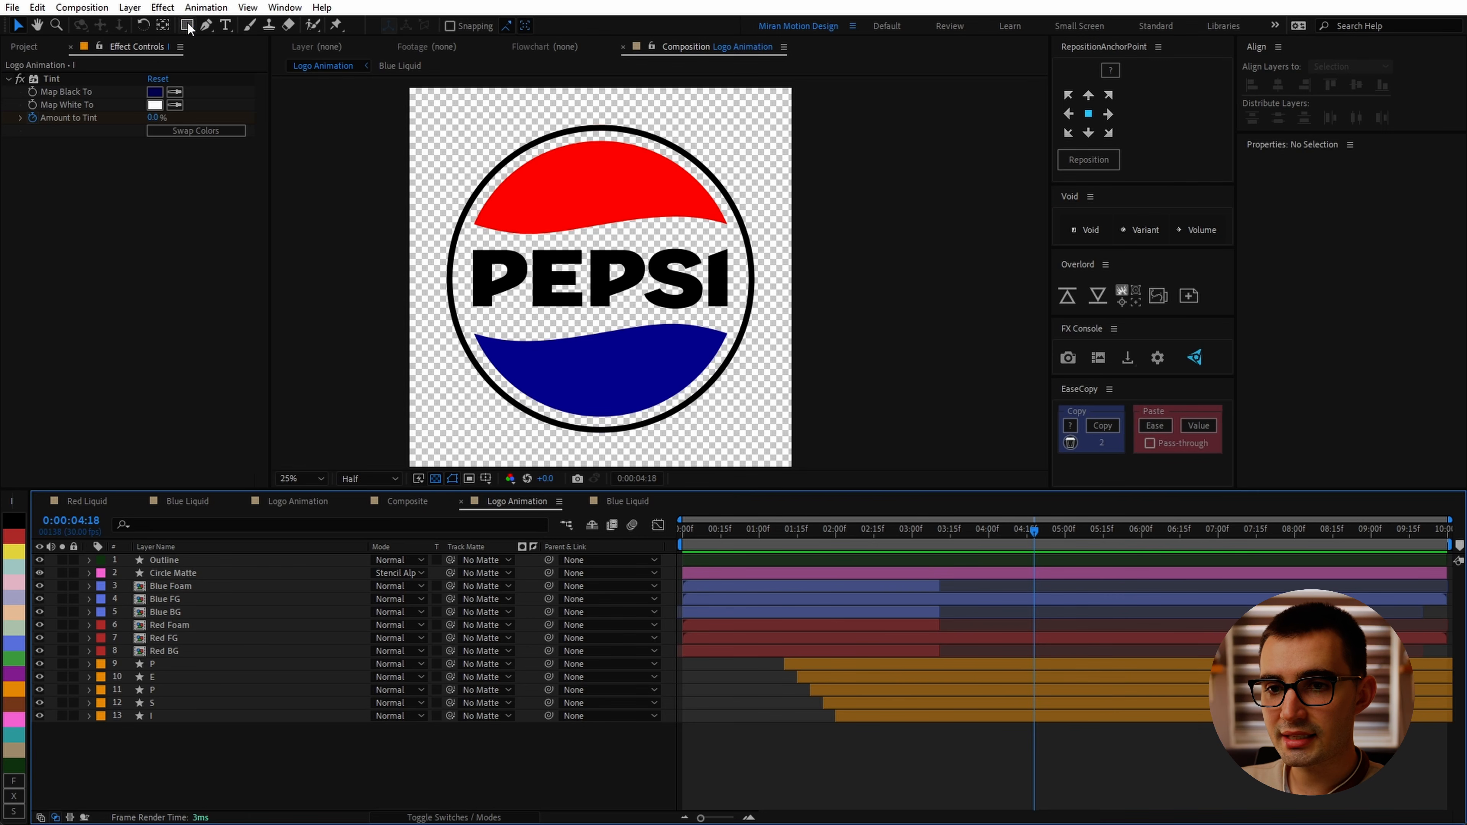
# Step: Create a full-composition ellipse shape layer with the Ellipse tool
pyautogui.click(187, 26)
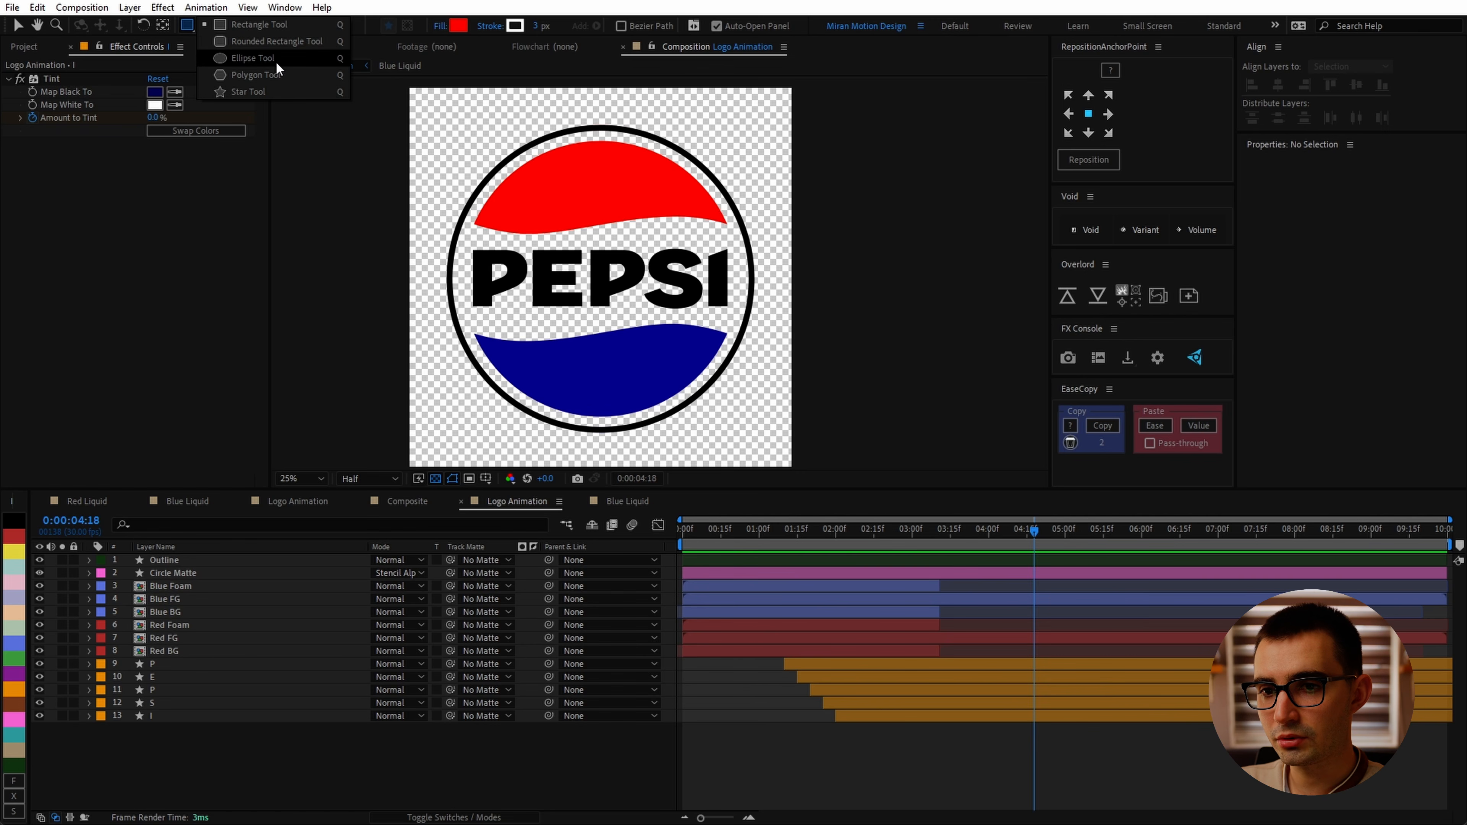
pyautogui.click(328, 58)
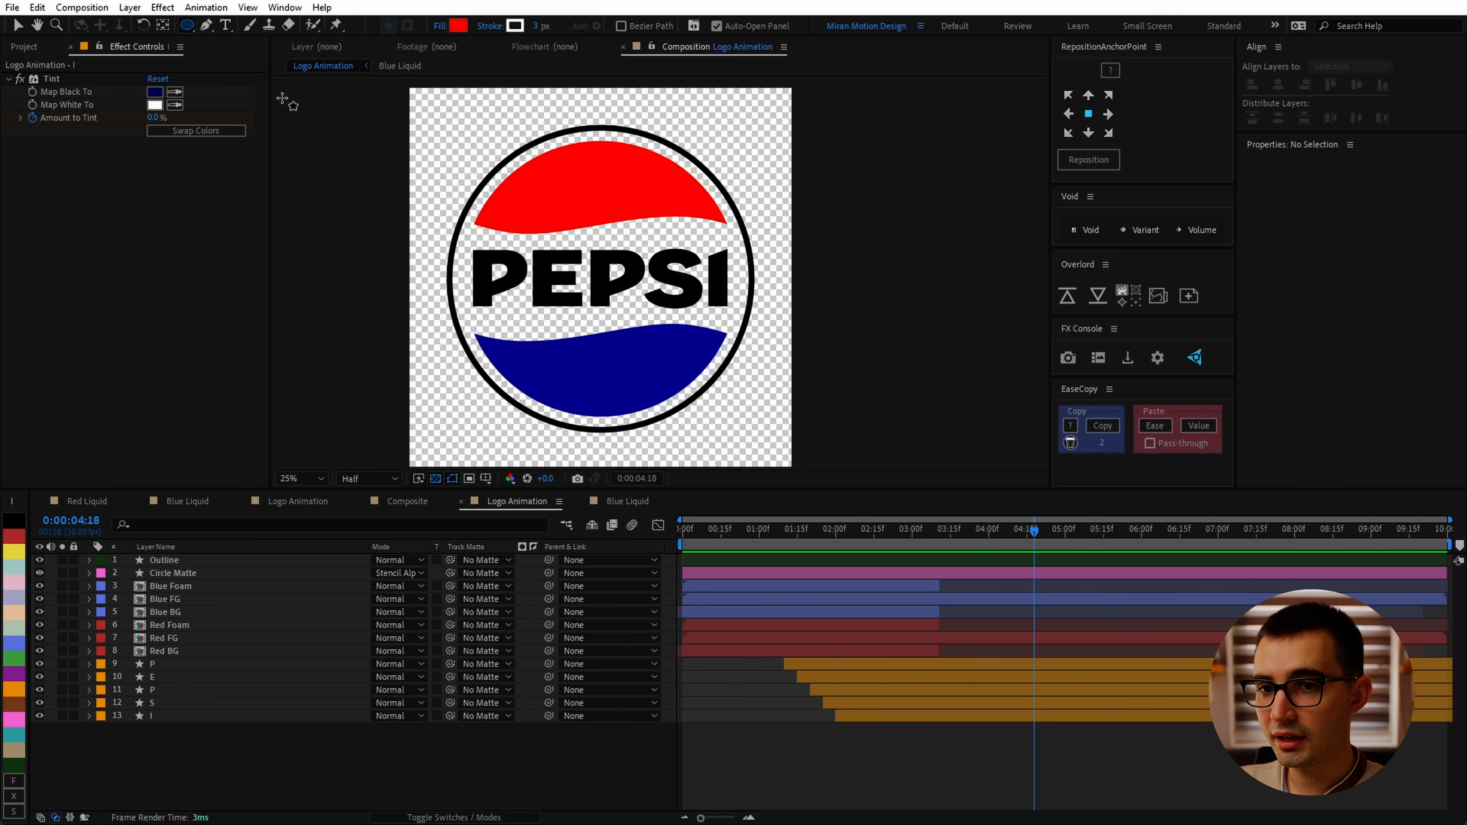
pyautogui.press('q')
pyautogui.press('q')
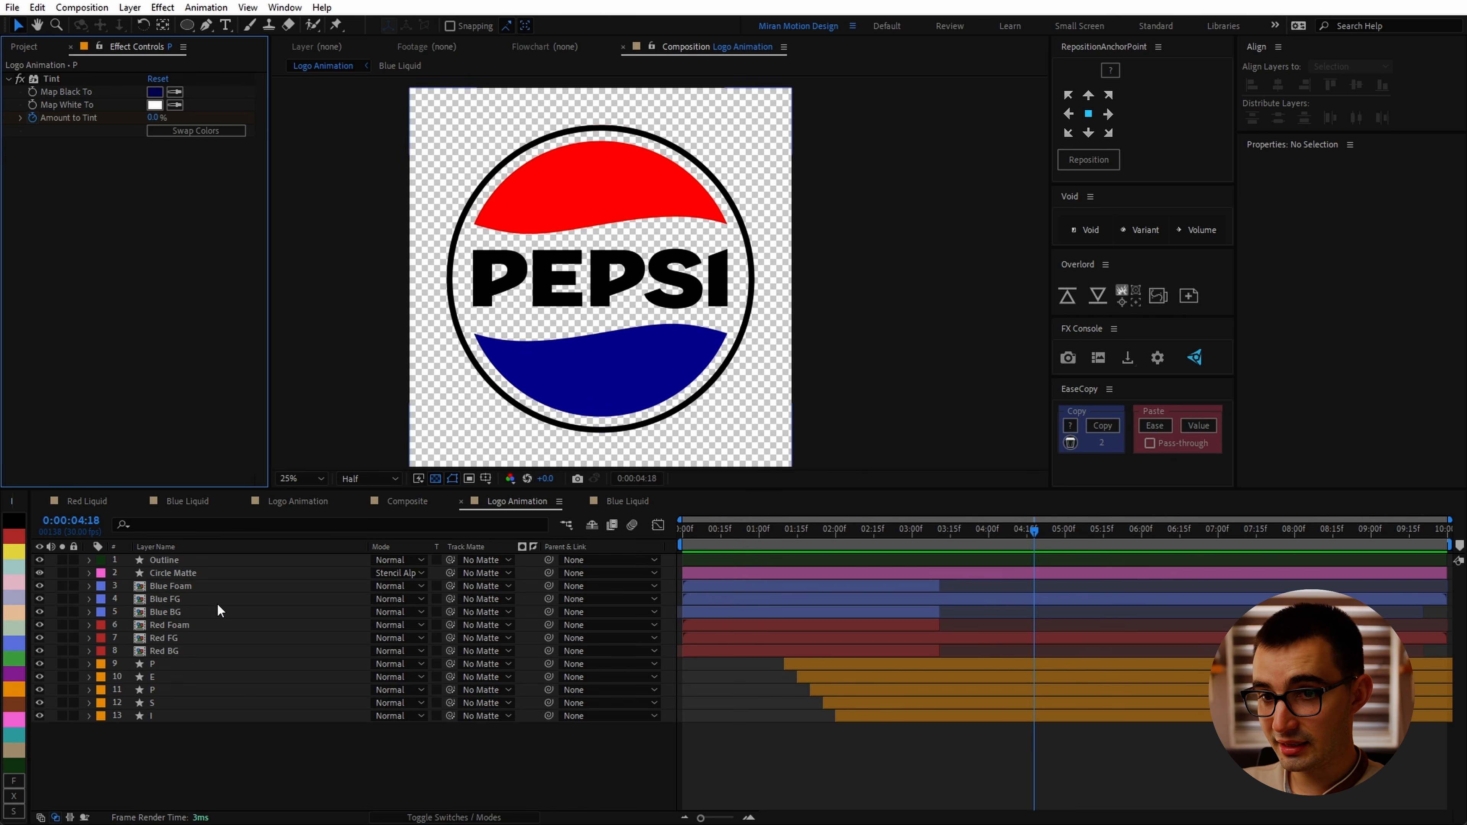
pyautogui.doubleClick(186, 25)
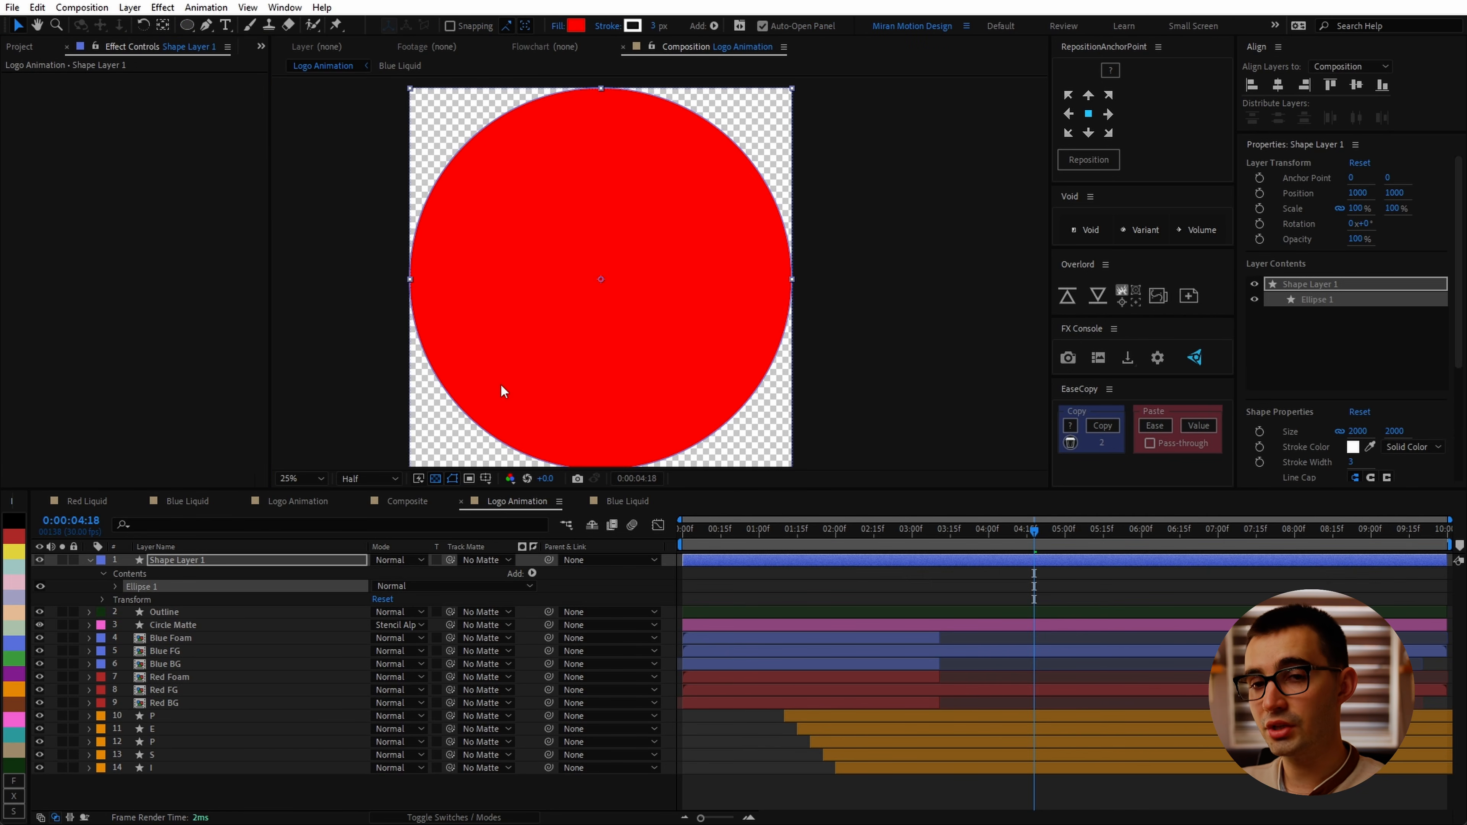
# Step: Rename the shape layer Bubble Sprite and precompose it into a new composition named Bubble Sprite
pyautogui.write('Bubble Sprite')
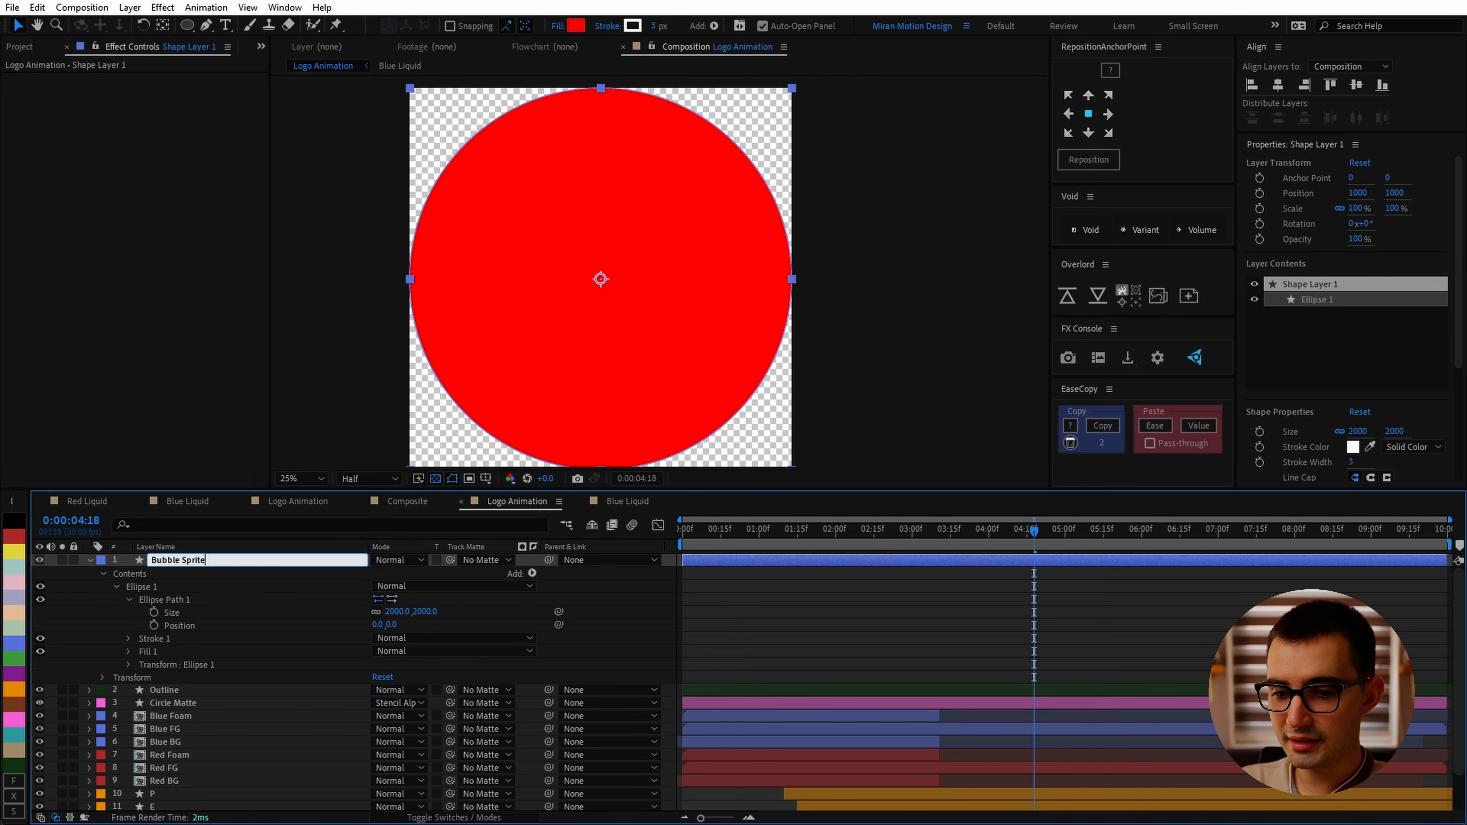
pyautogui.press('Return')
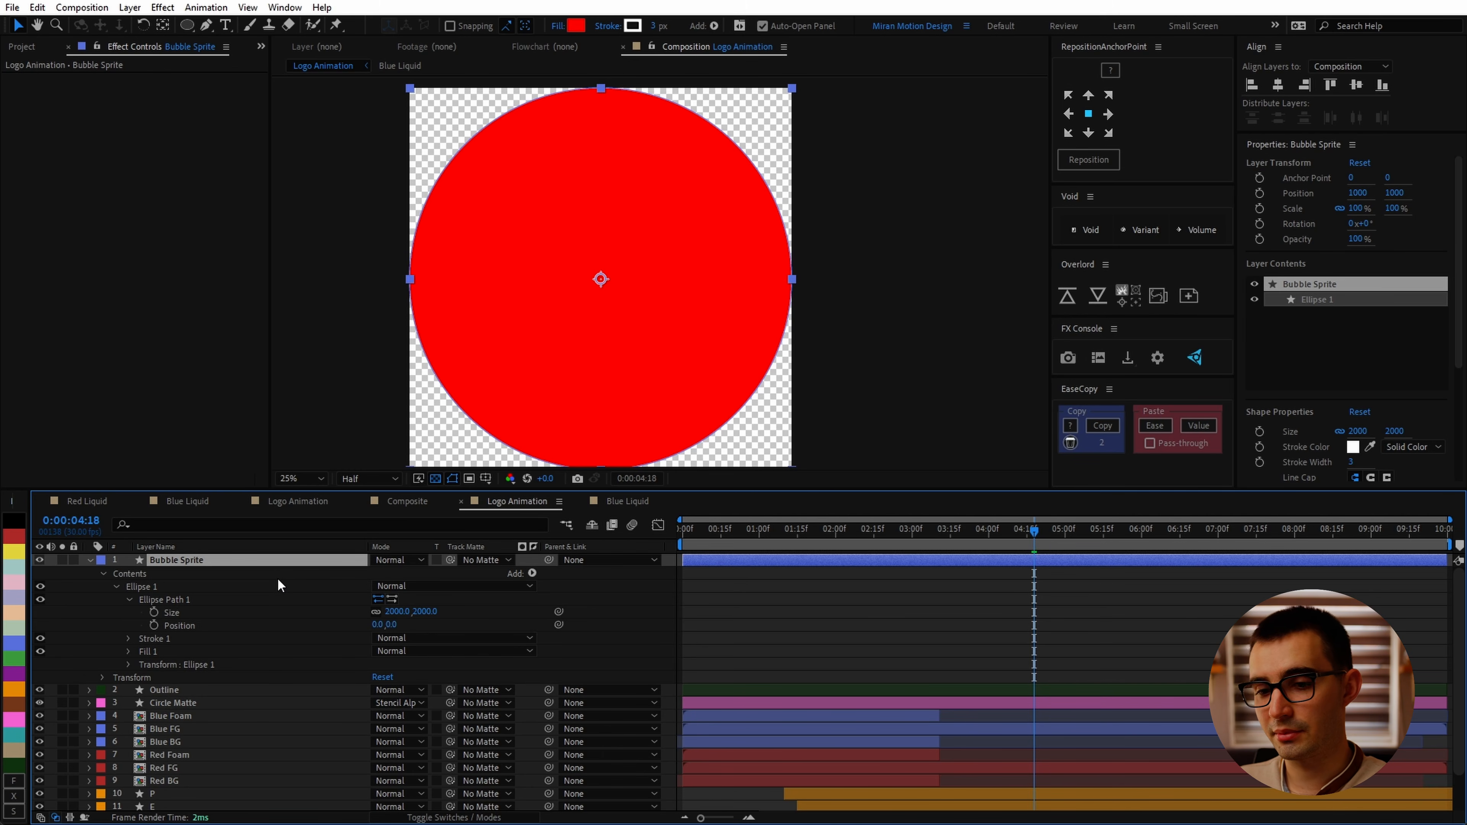
pyautogui.hotkey('ctrl', 'shift', 'c')
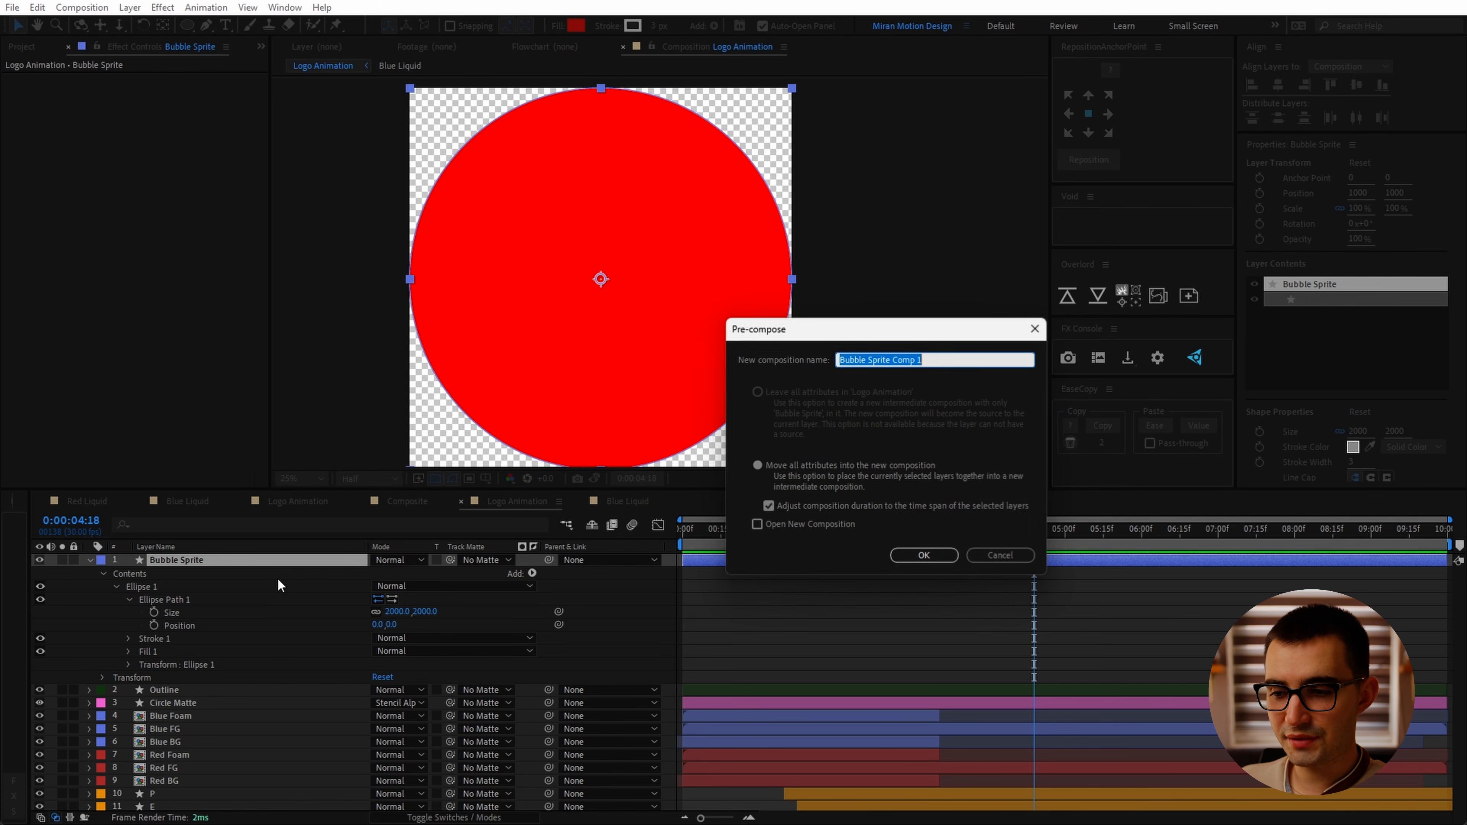
pyautogui.click(973, 360)
pyautogui.press('BackSpace')
pyautogui.press('BackSpace')
pyautogui.press('BackSpace')
pyautogui.press('BackSpace')
pyautogui.press('Return')
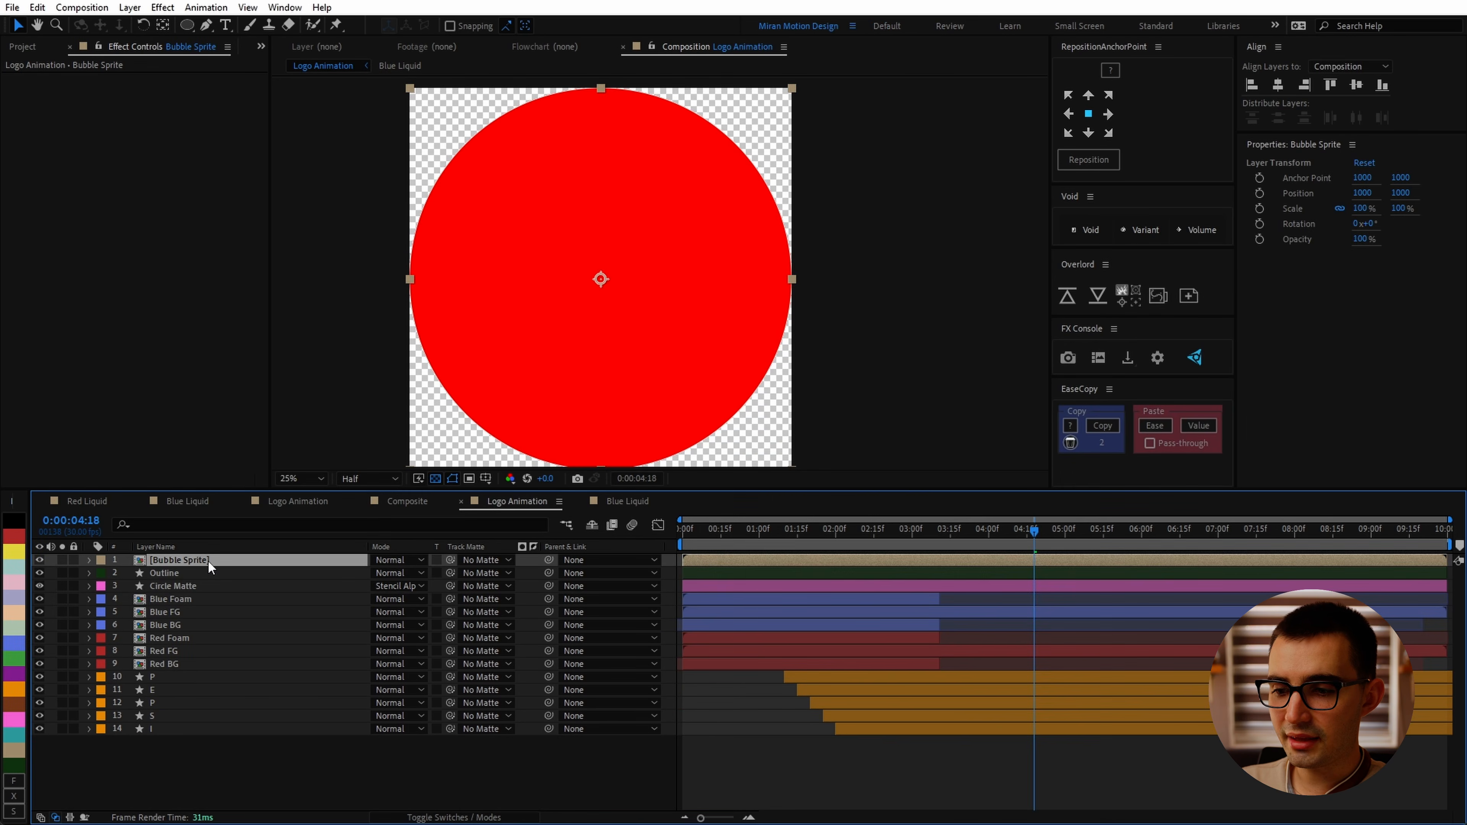
# Step: Open the Bubble Sprite composition and resize it to 128 × 128 px with locked aspect ratio
pyautogui.doubleClick(208, 559)
pyautogui.rightClick(732, 500)
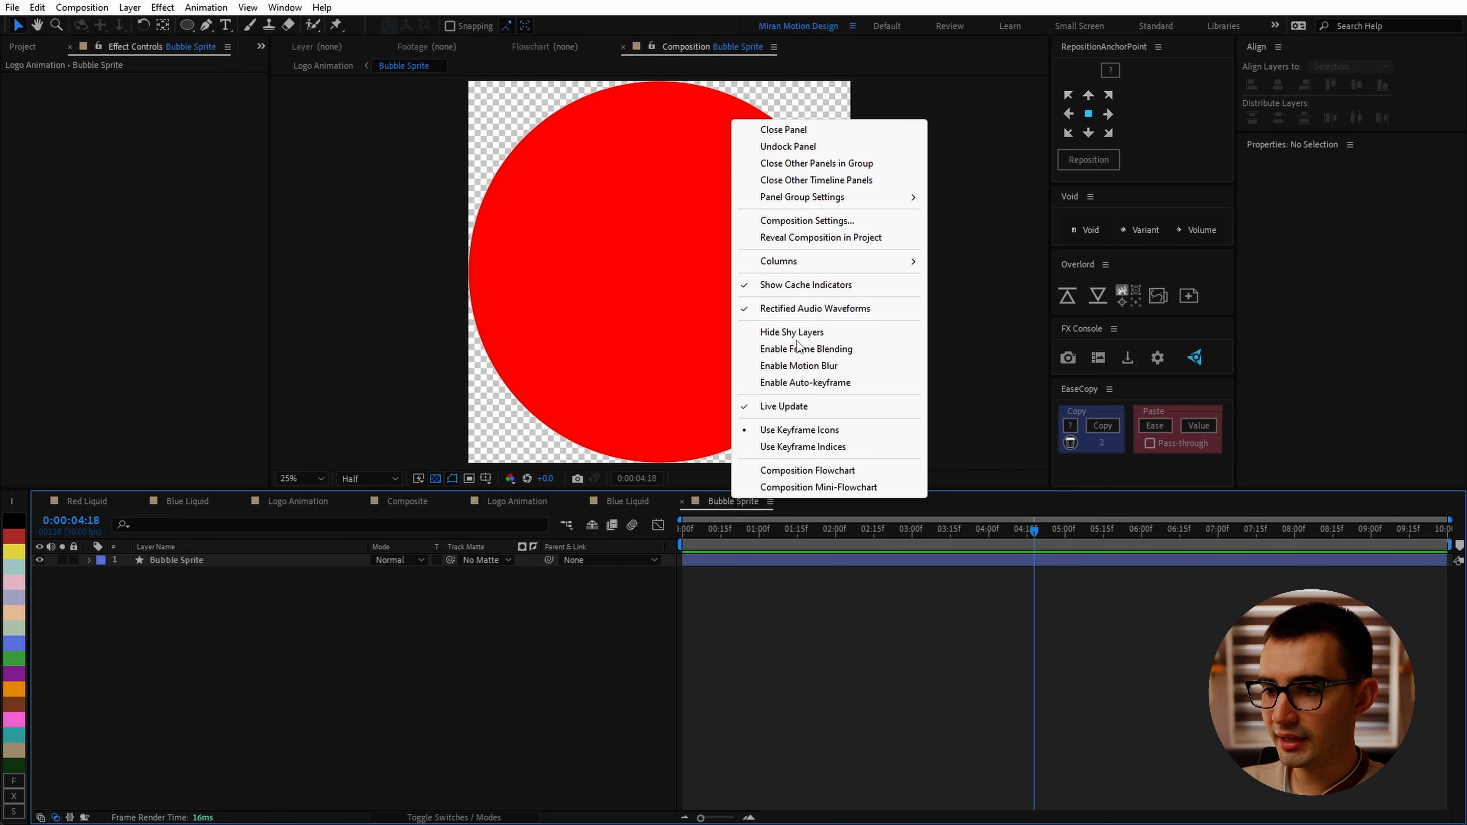
pyautogui.click(808, 221)
pyautogui.click(991, 366)
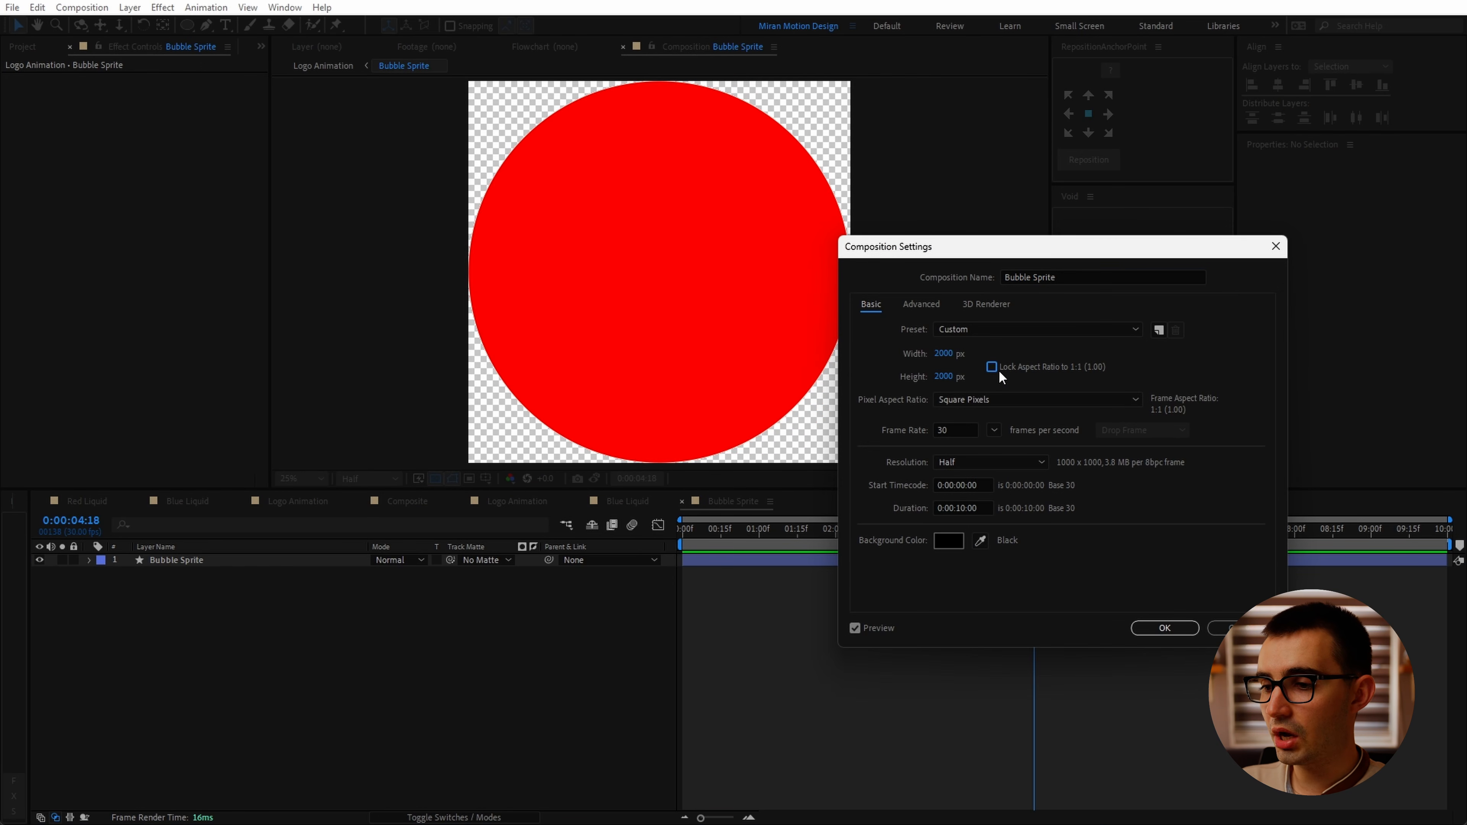
pyautogui.click(944, 355)
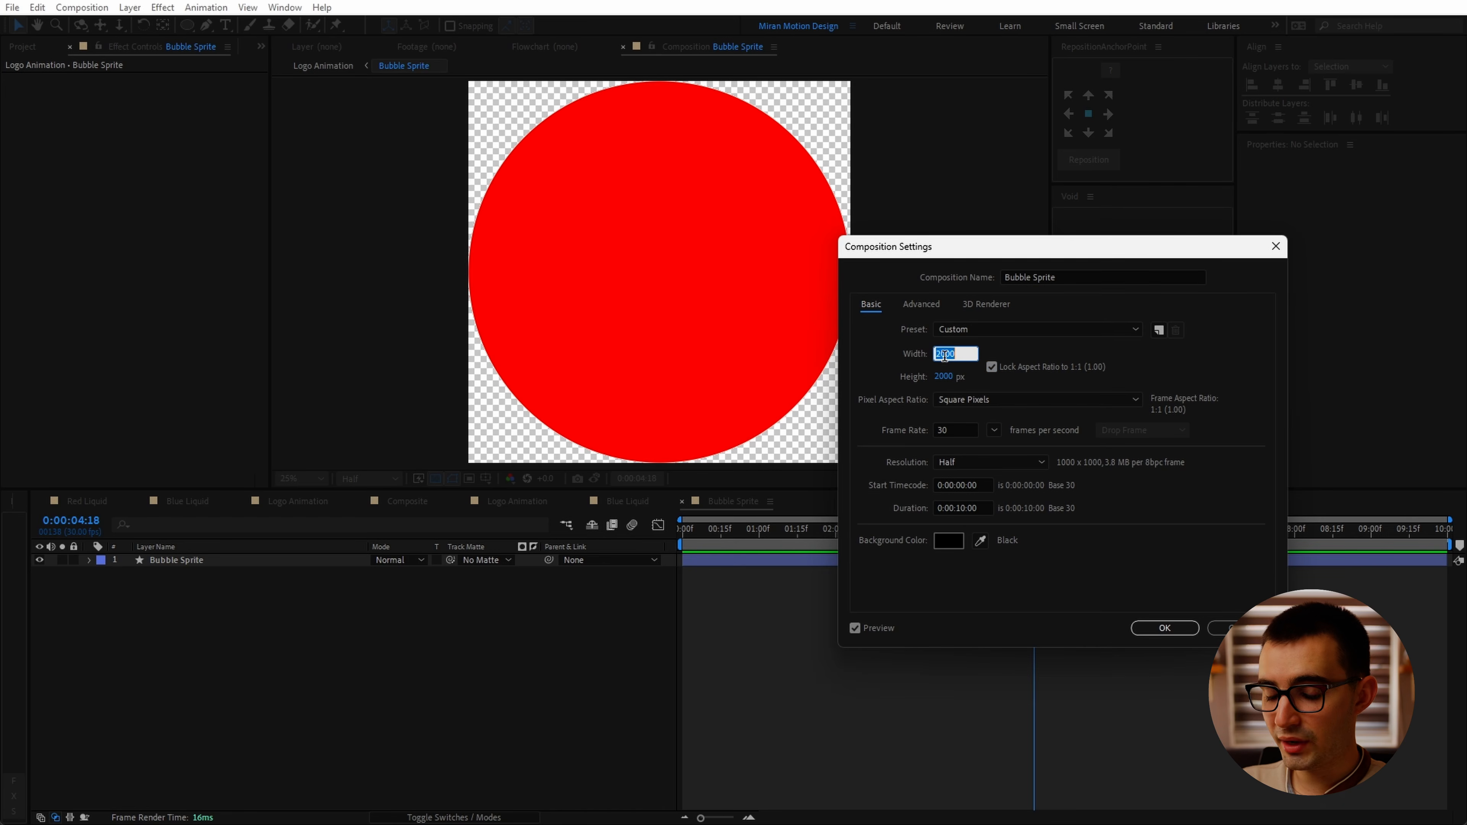
pyautogui.write('128')
pyautogui.click(1131, 603)
pyautogui.click(1186, 633)
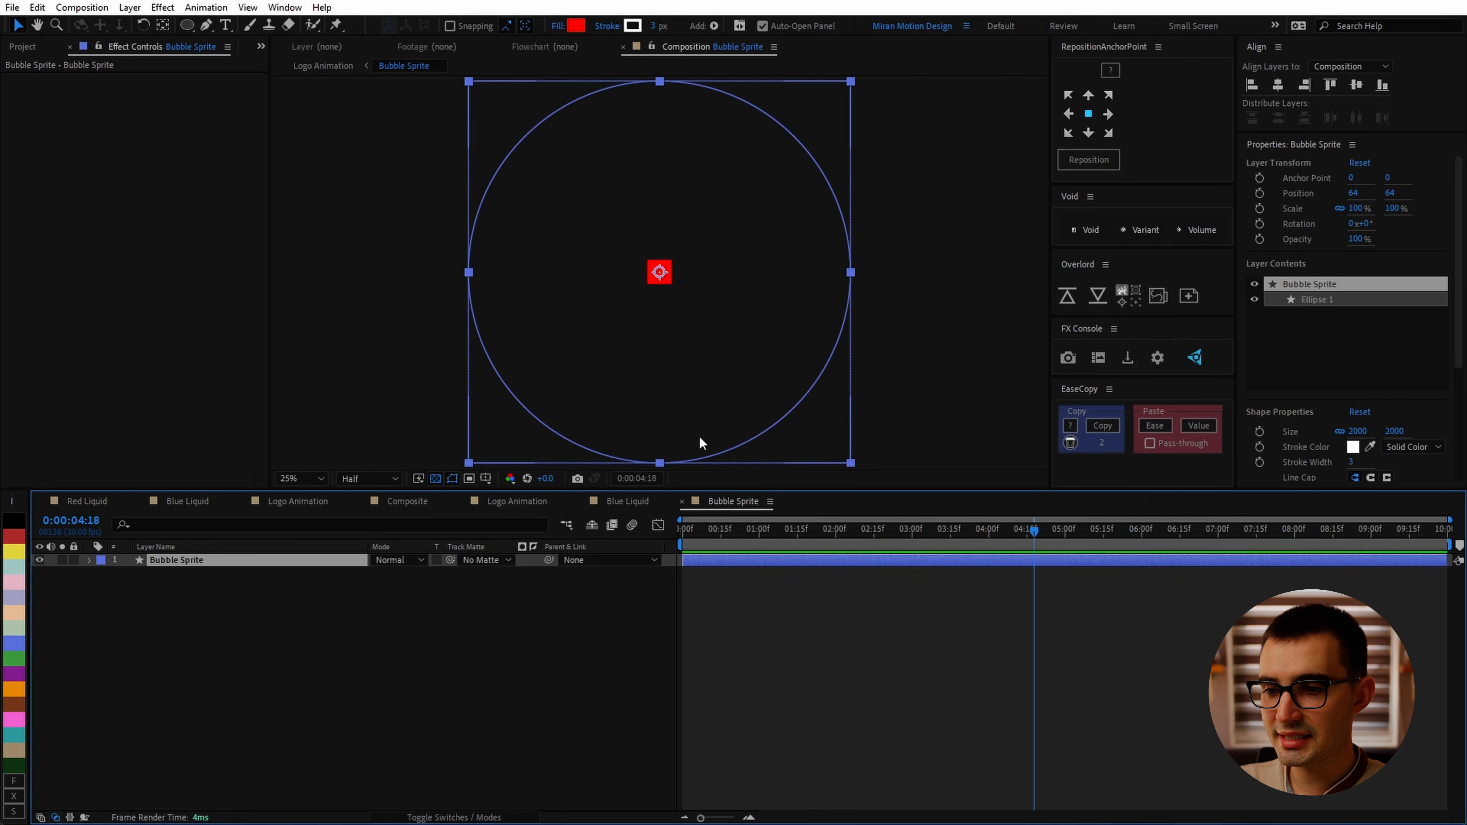
# Step: Scale the Bubble Sprite shape layer down to 5%
pyautogui.press('s')
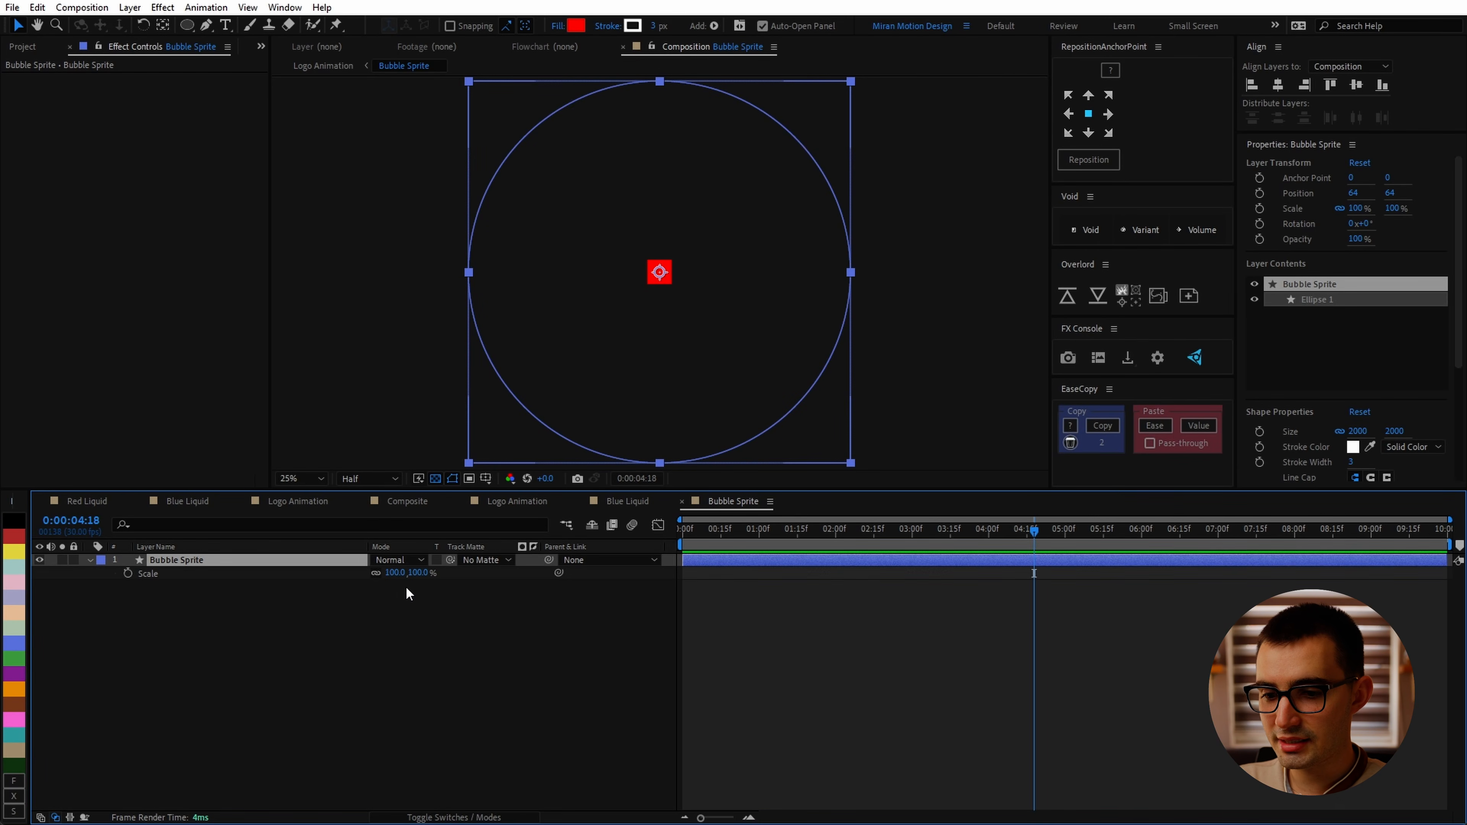
pyautogui.click(415, 574)
pyautogui.write('5')
pyautogui.click(430, 614)
pyautogui.scroll(2, 620, 404)
pyautogui.scroll(2, 619, 402)
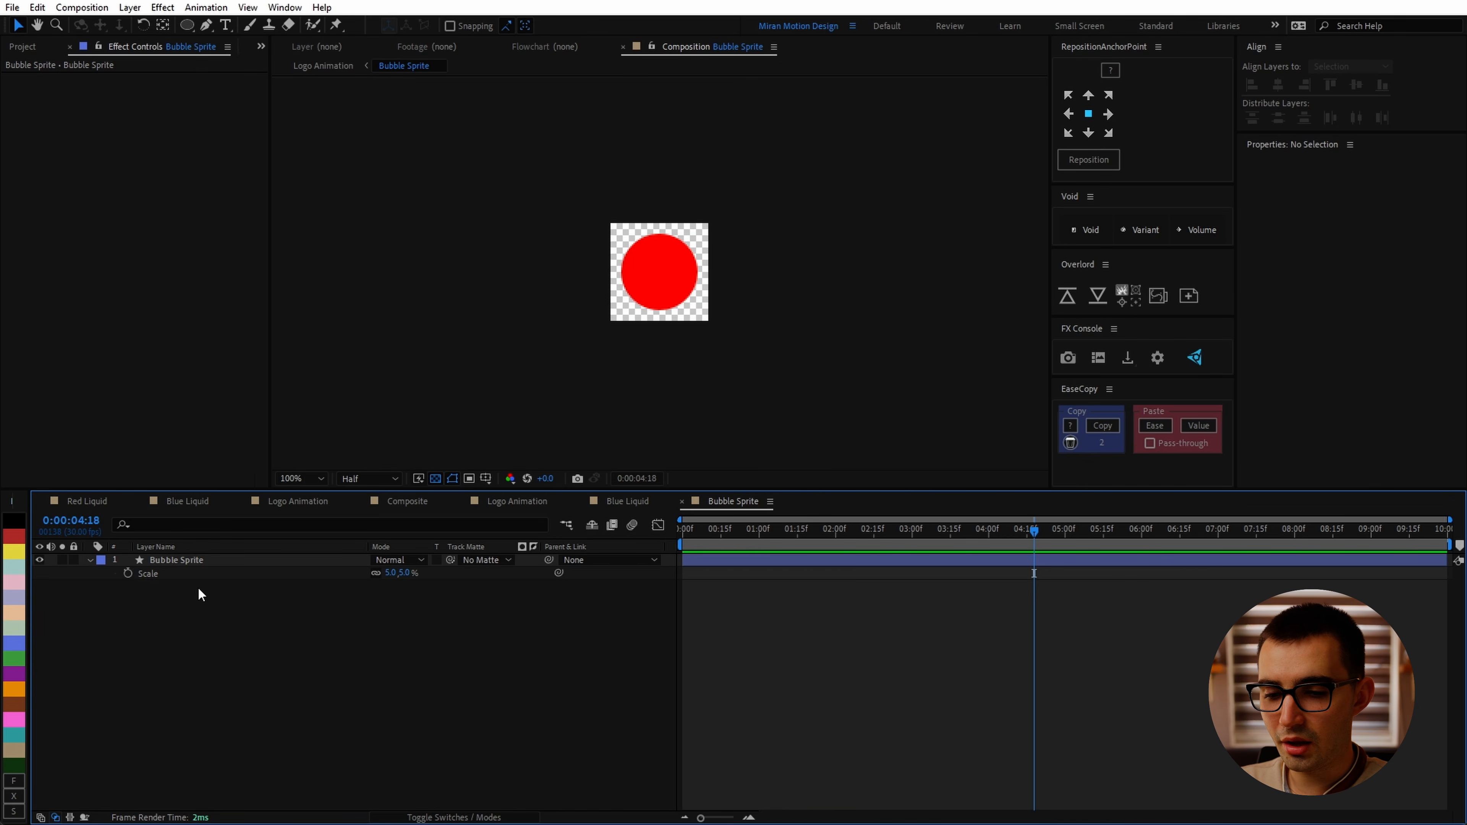
# Step: Delete the ellipse's fill and set its stroke width to 100
pyautogui.click(90, 561)
pyautogui.click(90, 560)
pyautogui.click(112, 575)
pyautogui.click(103, 575)
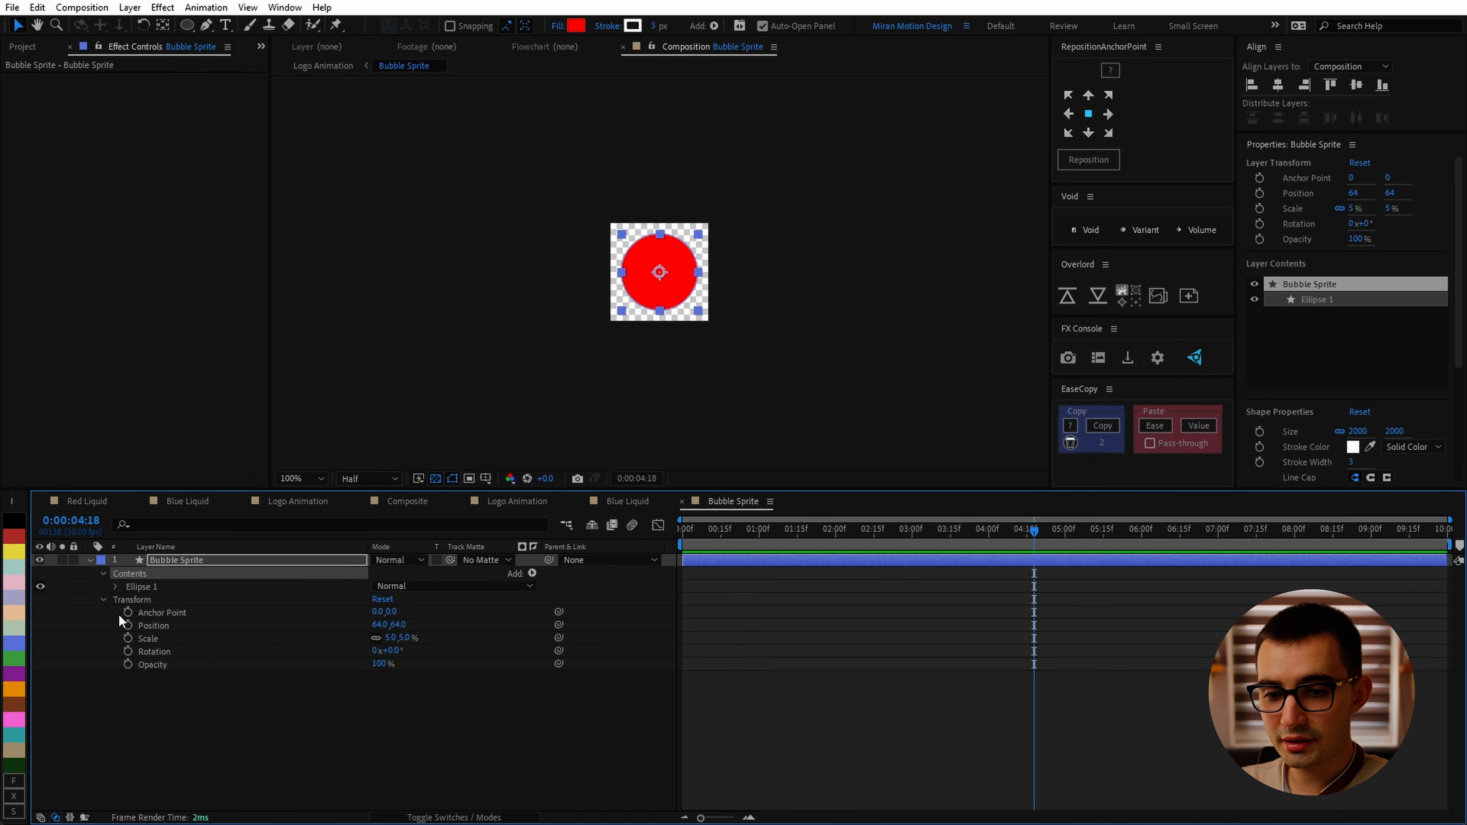
pyautogui.click(118, 586)
pyautogui.click(161, 625)
pyautogui.press('Delete')
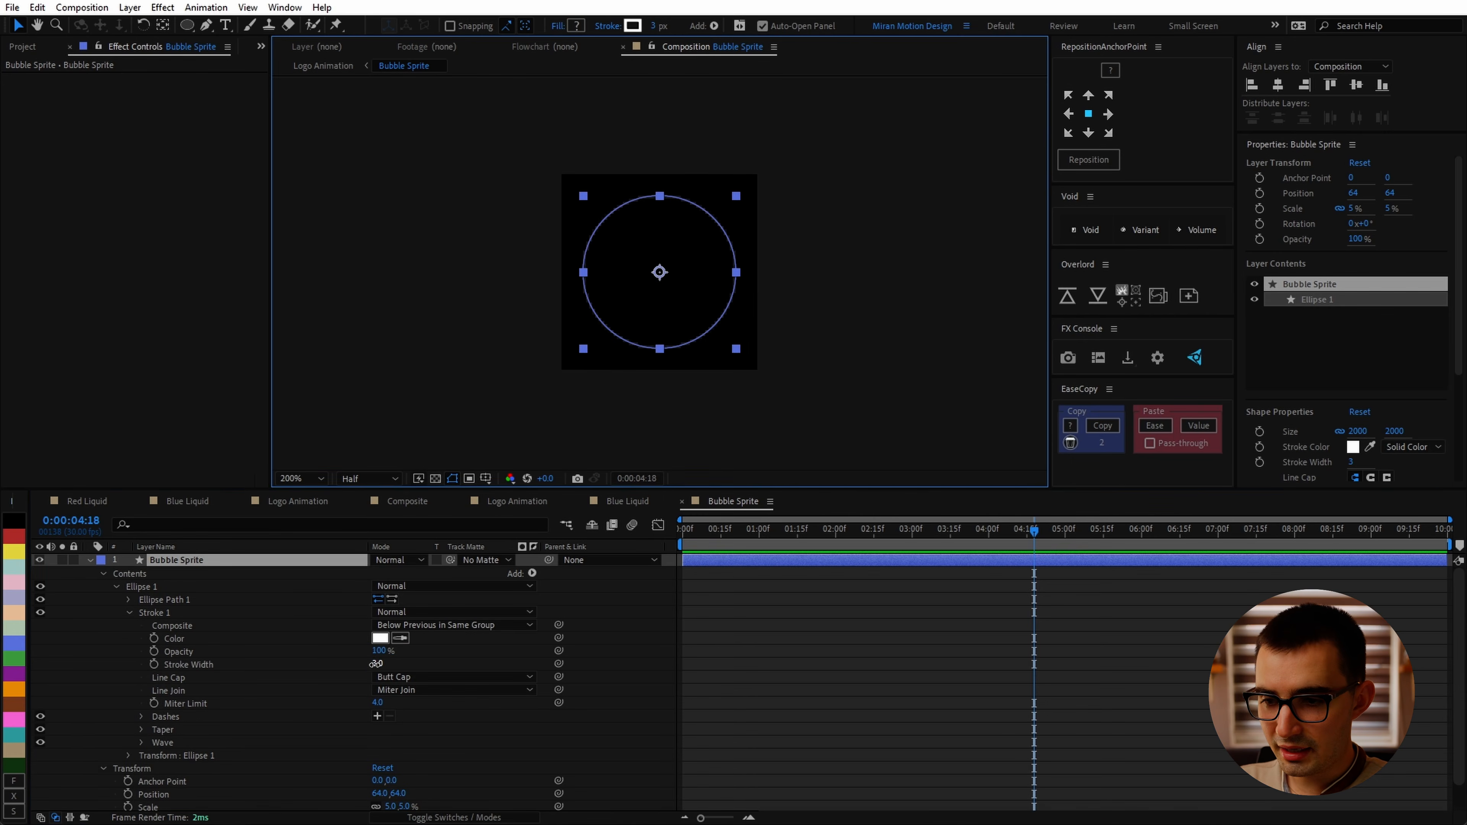
pyautogui.moveTo(376, 663); pyautogui.dragTo(1004, 601)
pyautogui.scroll(-1, 851, 390)
pyautogui.press('Home')
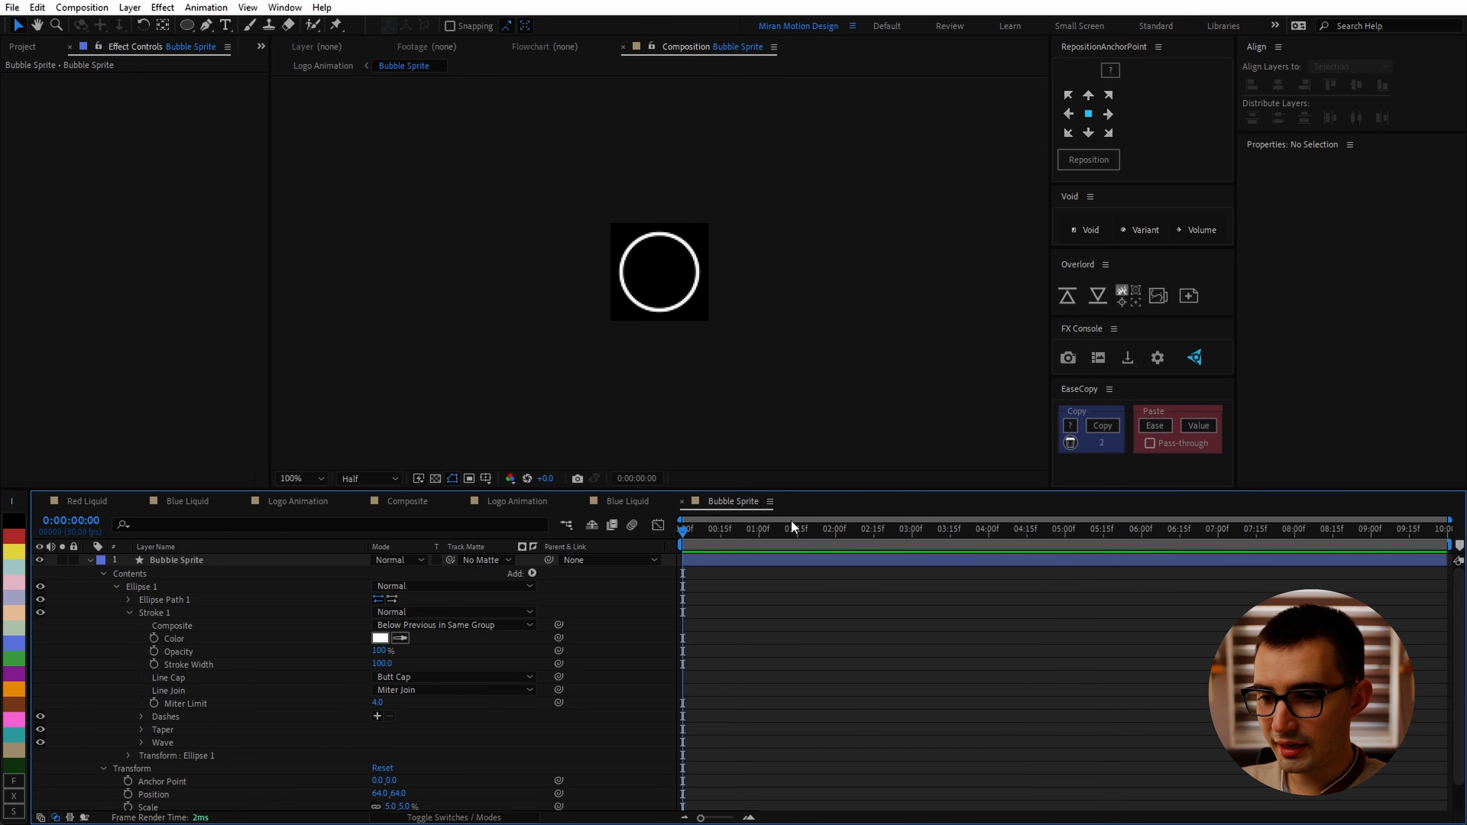
# Step: Add a Wiggle Paths operator to the ellipse's contents
pyautogui.click(532, 572)
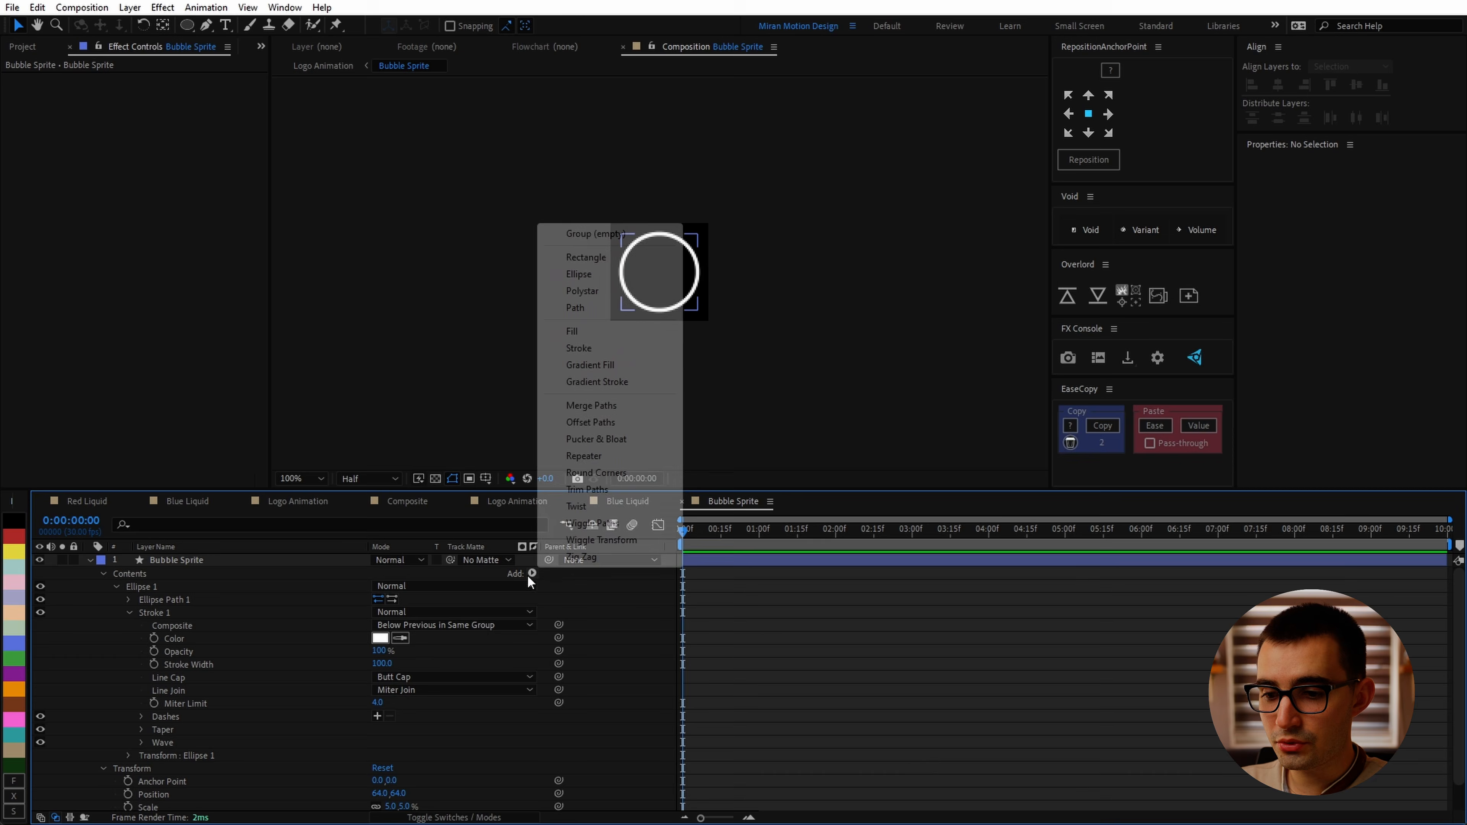
pyautogui.click(583, 535)
pyautogui.scroll(-1, 159, 678)
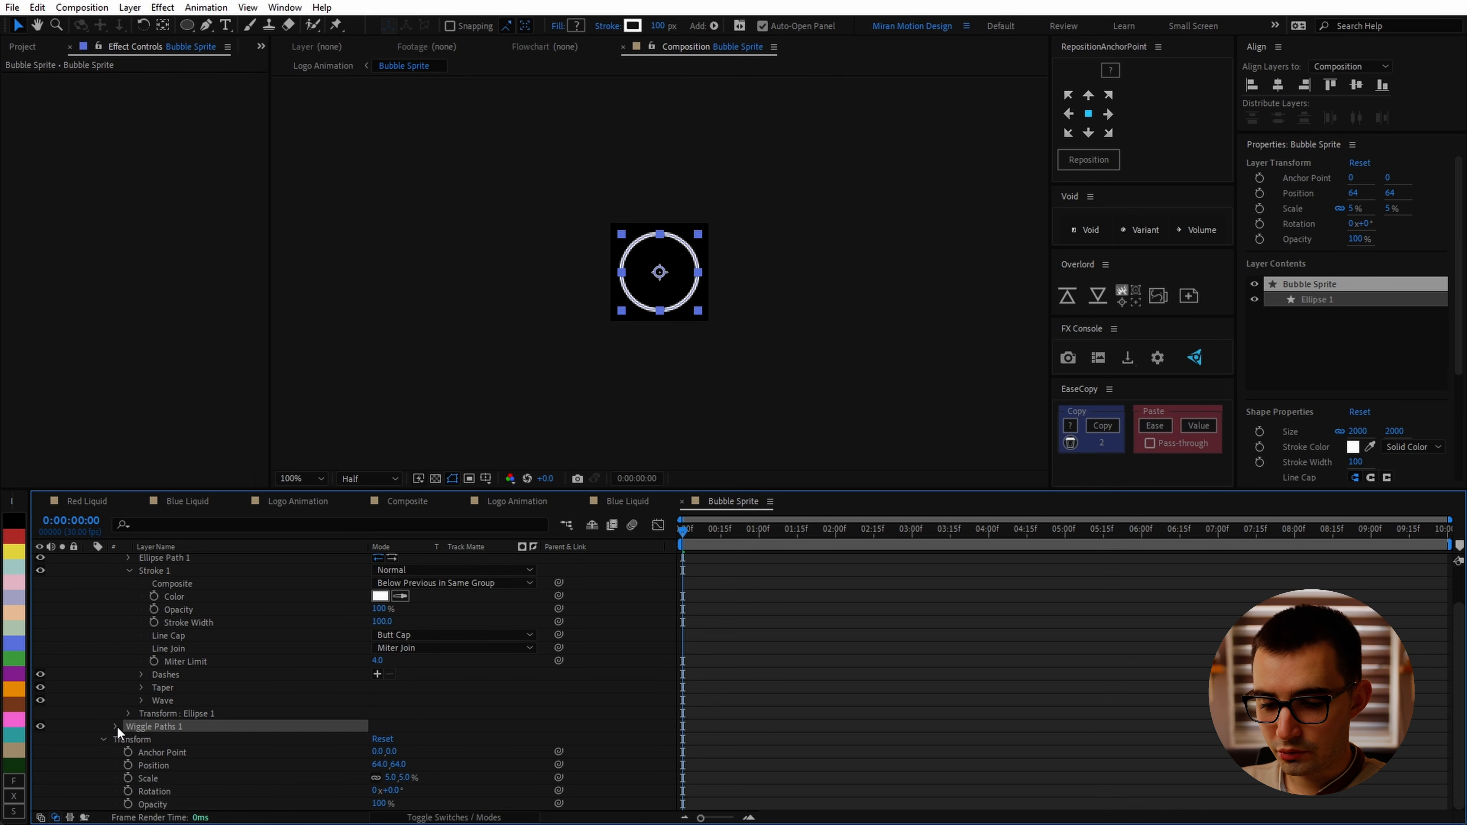
pyautogui.click(116, 731)
pyautogui.scroll(-1, 125, 729)
pyautogui.scroll(1, 710, 330)
pyautogui.moveTo(687, 532); pyautogui.dragTo(701, 532)
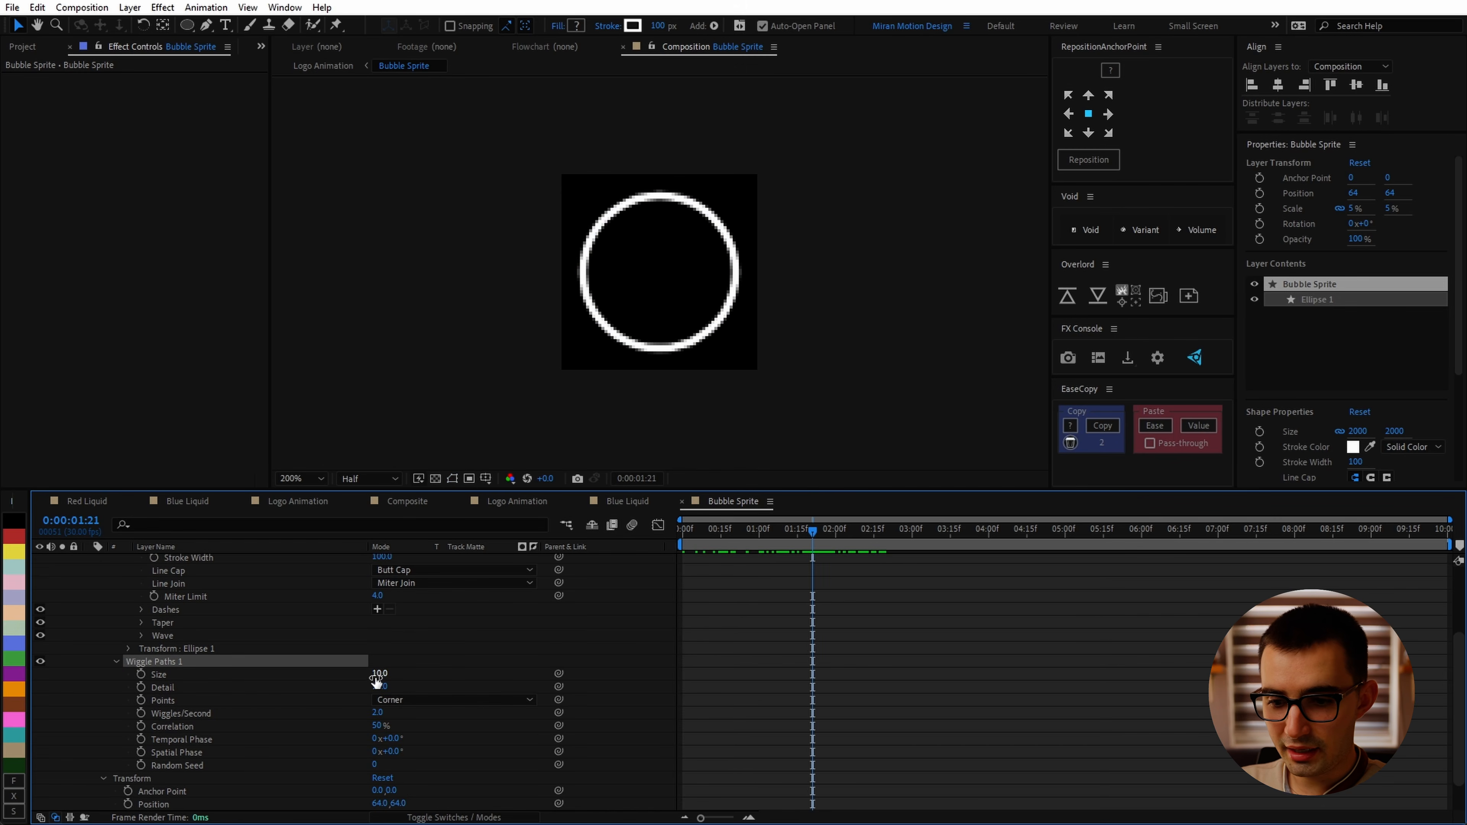
# Step: Set Wiggle Paths Size to 250, Detail to 2, and Points to Smooth
pyautogui.moveTo(379, 675); pyautogui.dragTo(334, 705)
pyautogui.click(416, 700)
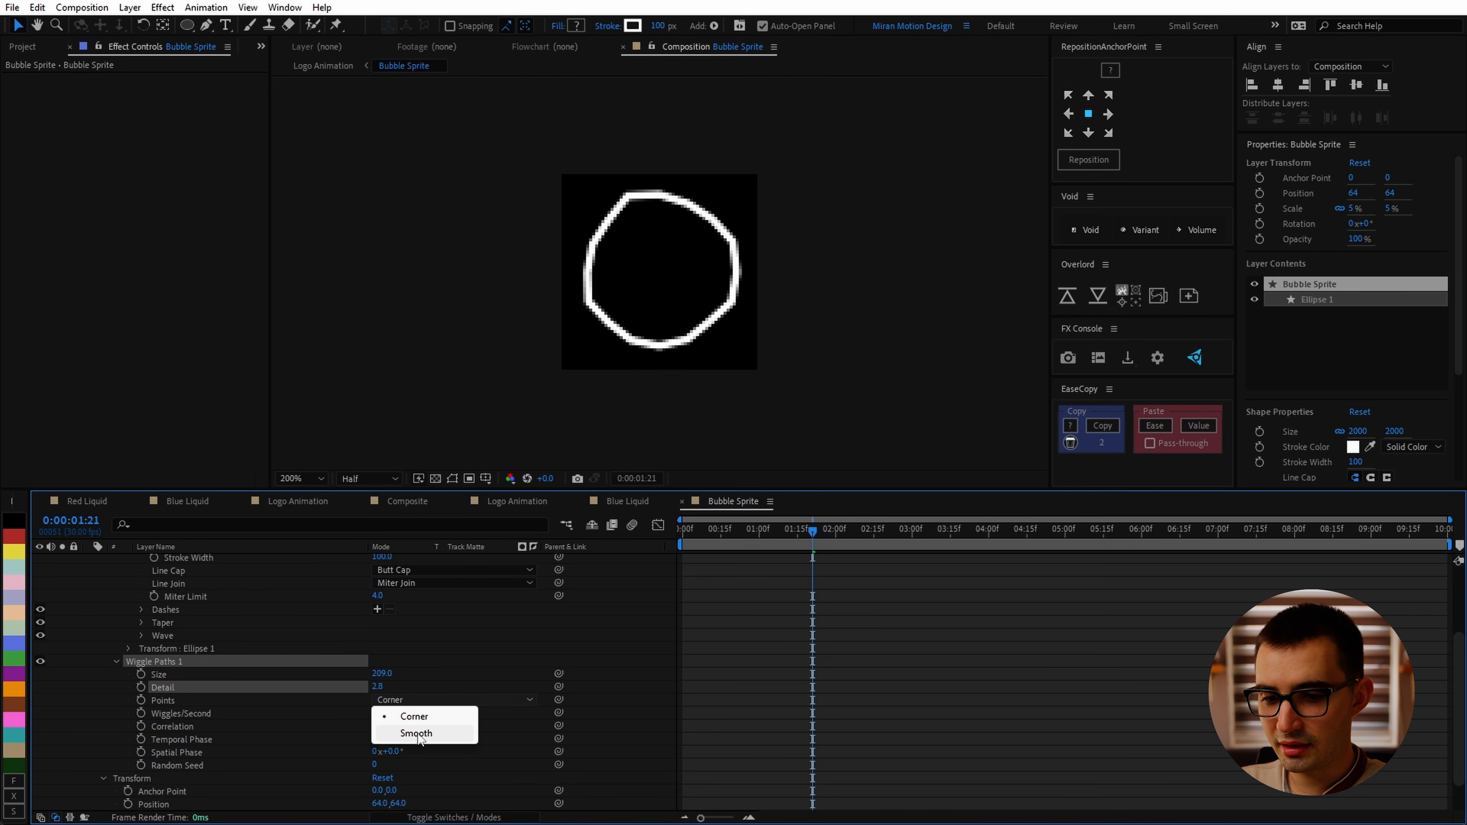
pyautogui.click(398, 729)
pyautogui.click(377, 686)
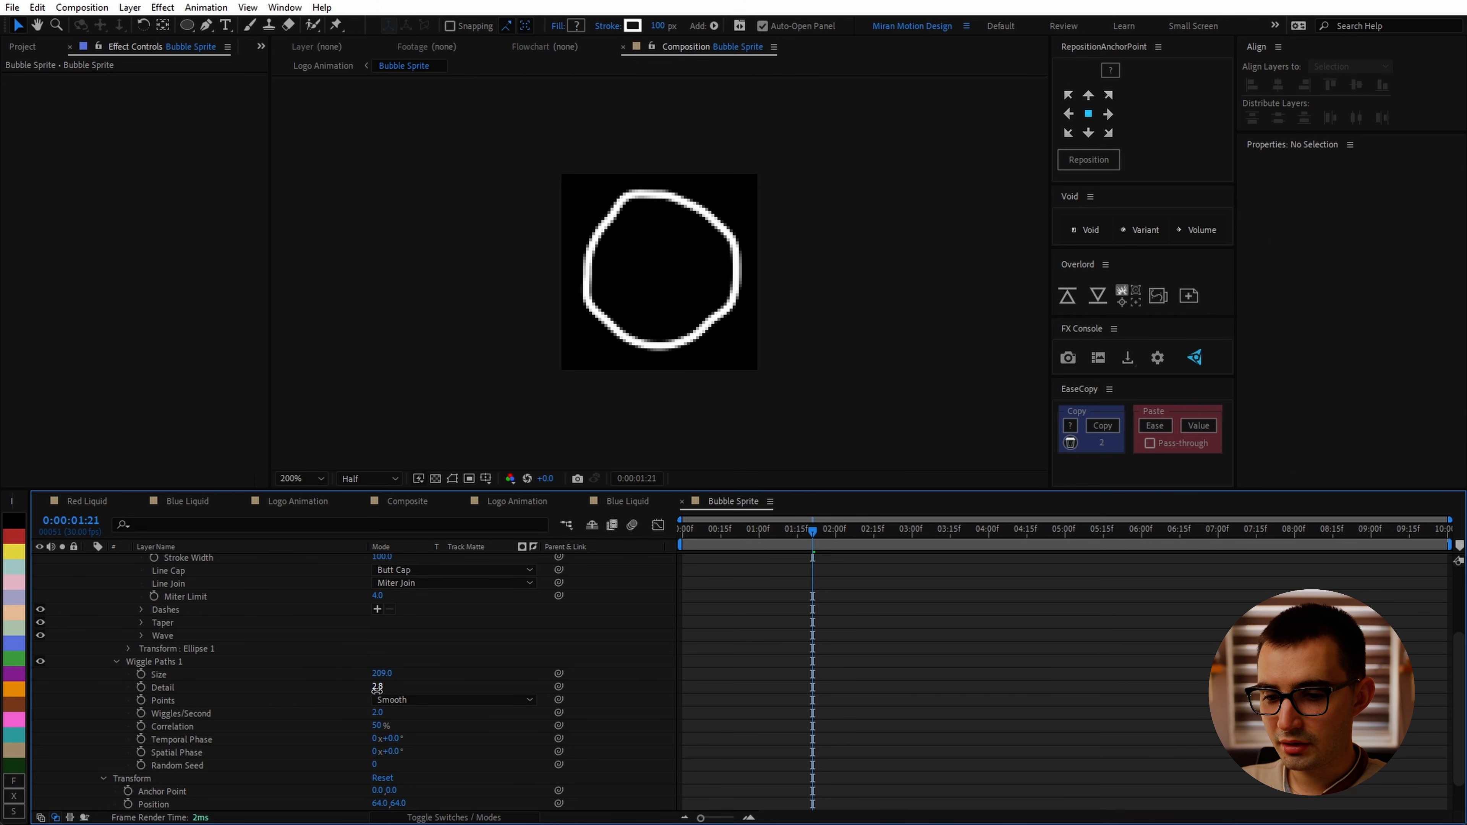
pyautogui.write('2')
pyautogui.click(445, 685)
pyautogui.moveTo(408, 678); pyautogui.dragTo(525, 644)
pyautogui.moveTo(379, 677)
pyautogui.mouseDown()
pyautogui.moveTo(341, 691)
pyautogui.moveTo(377, 680)
pyautogui.mouseUp()
pyautogui.click(846, 645)
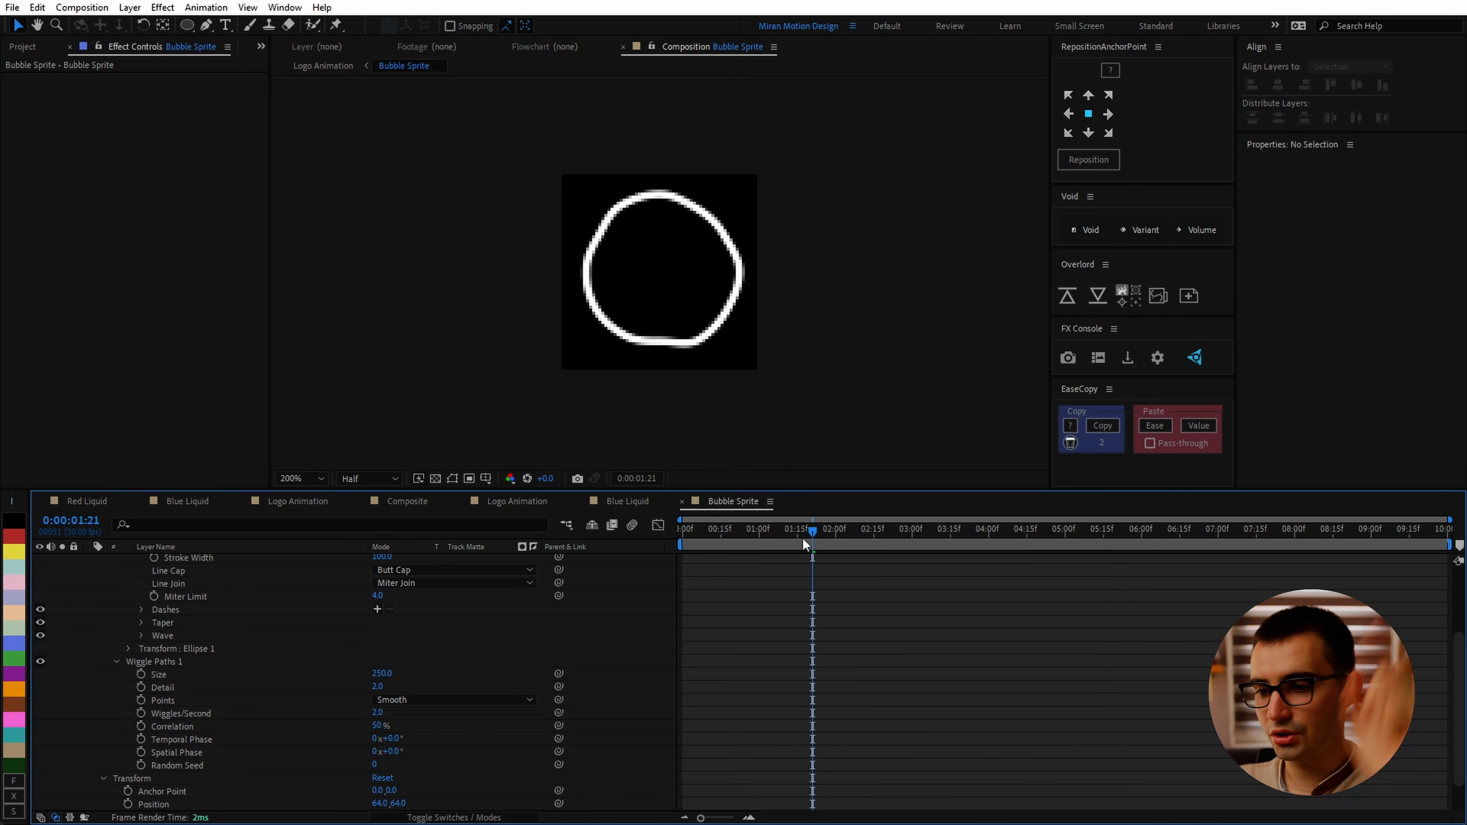
# Step: Try raising Wiggles/Second, preview the wobble, and undo the change
pyautogui.moveTo(802, 537); pyautogui.dragTo(672, 554)
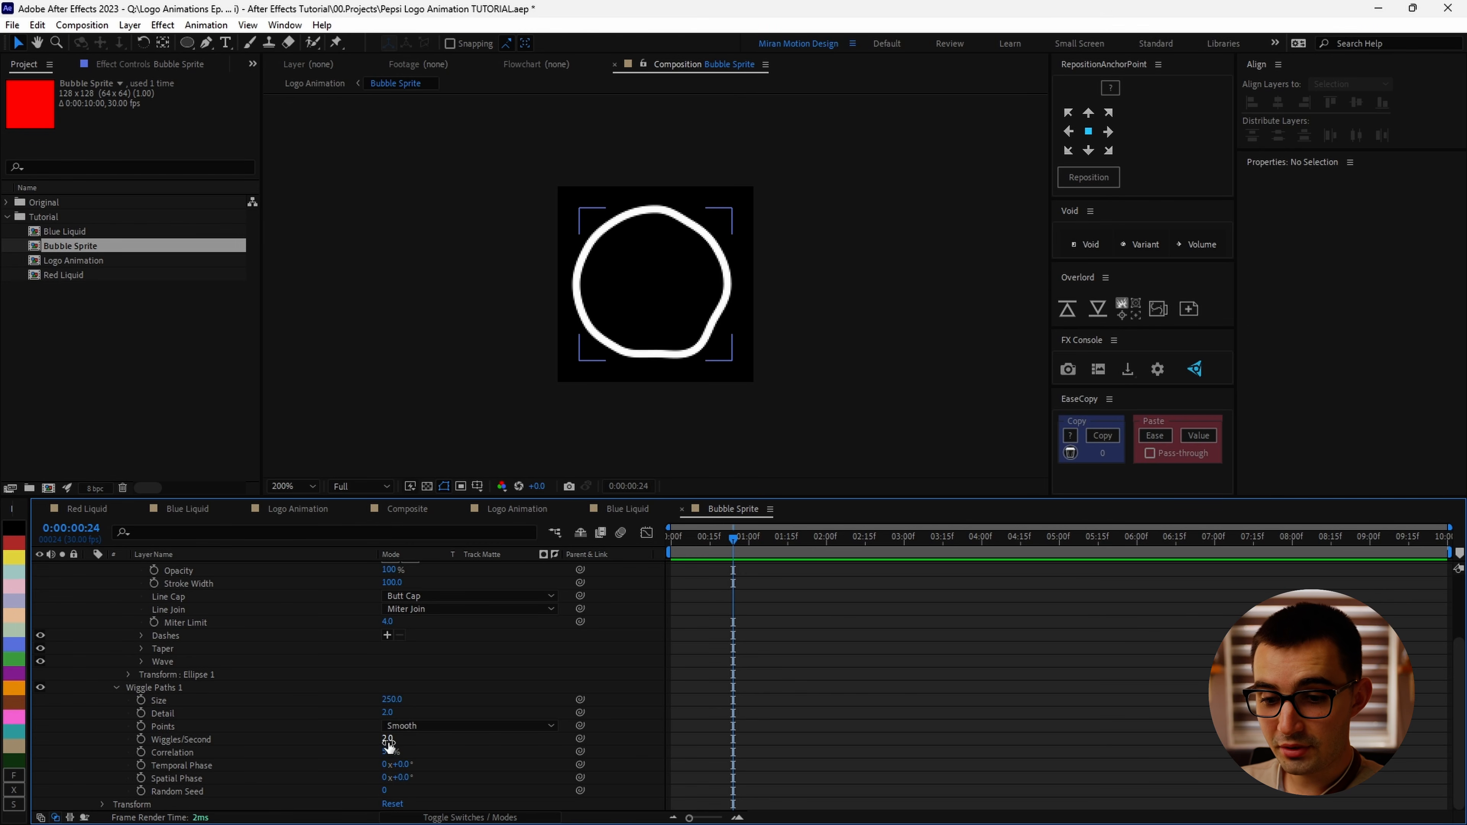
pyautogui.moveTo(388, 741); pyautogui.dragTo(404, 745)
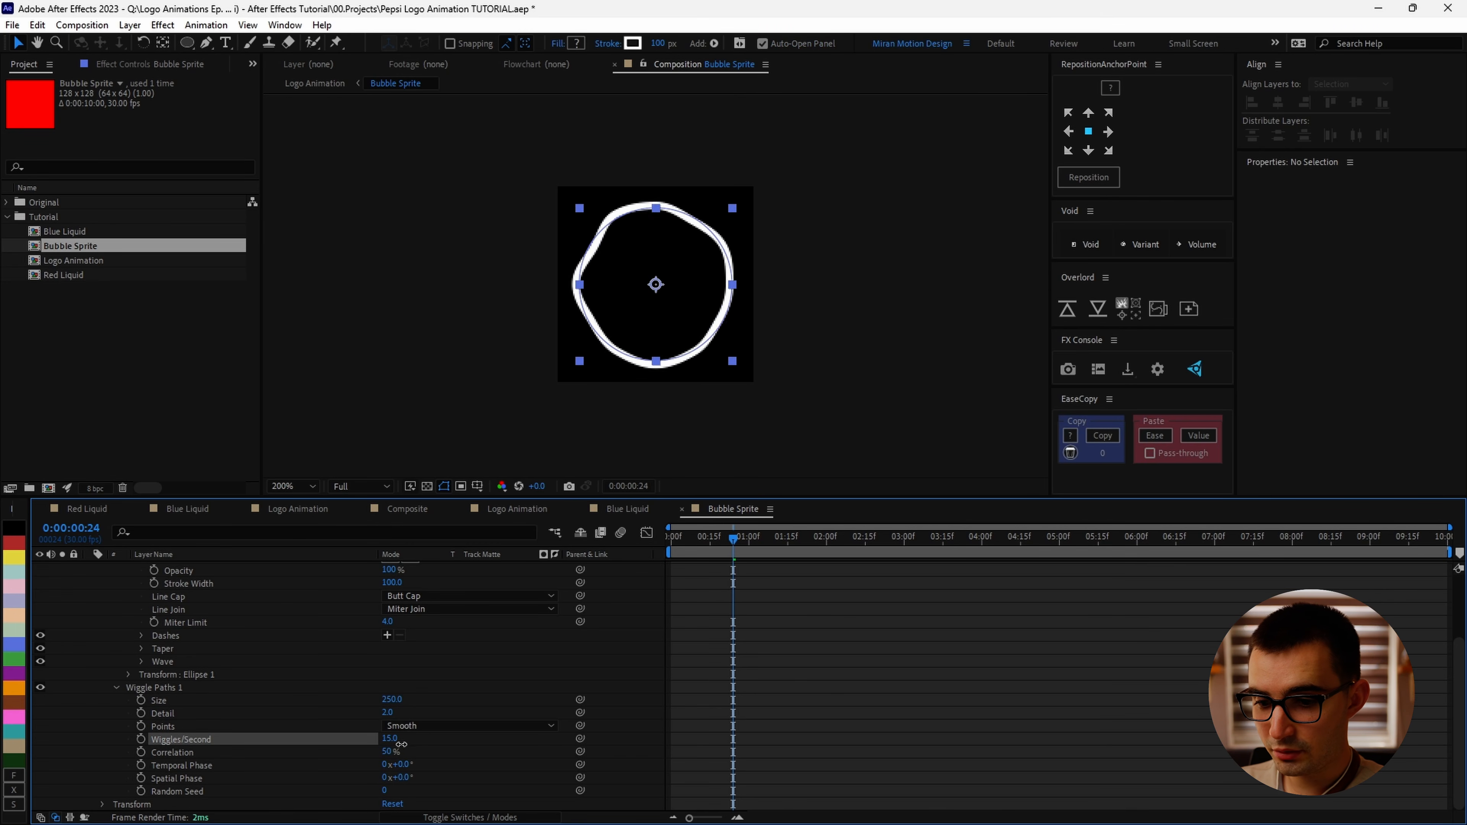
pyautogui.press('space')
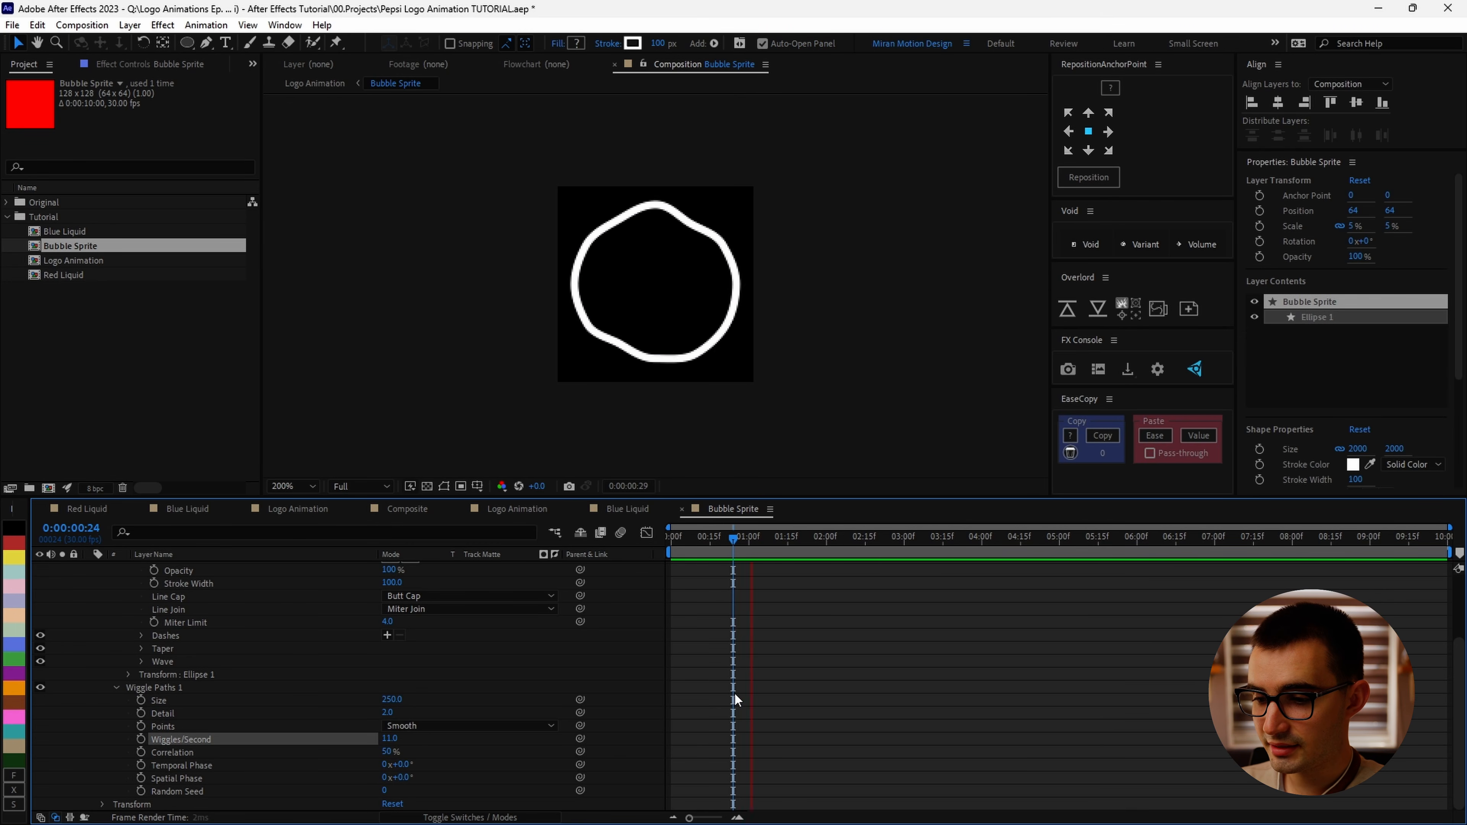
pyautogui.click(844, 726)
pyautogui.hotkey('ctrl', 'z')
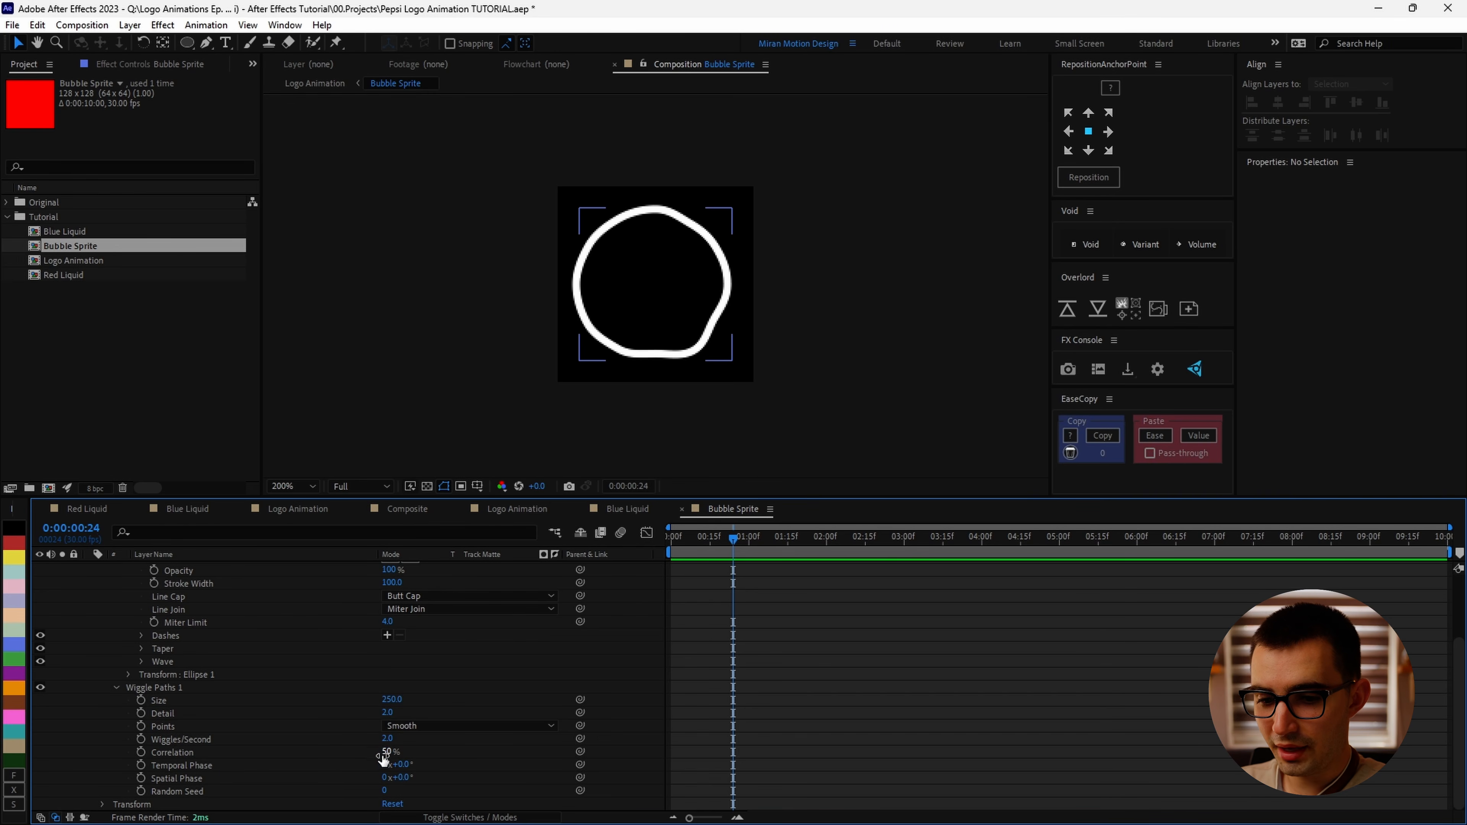
# Step: Set the Wiggle Paths Correlation to 80% and preview the bubble
pyautogui.moveTo(386, 751); pyautogui.dragTo(458, 772)
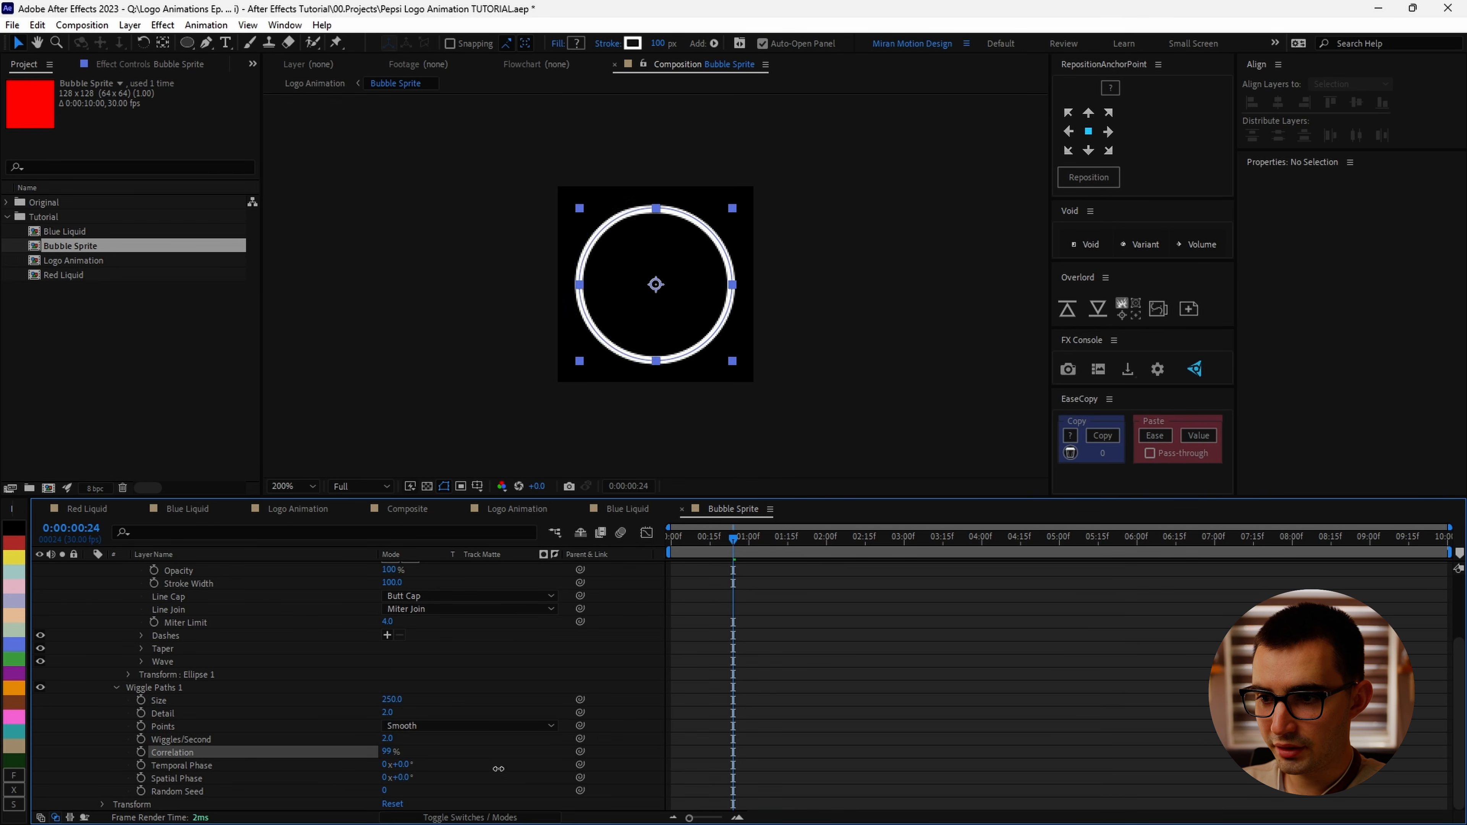
pyautogui.moveTo(491, 768); pyautogui.dragTo(498, 770)
pyautogui.hotkey('ctrl', 'z')
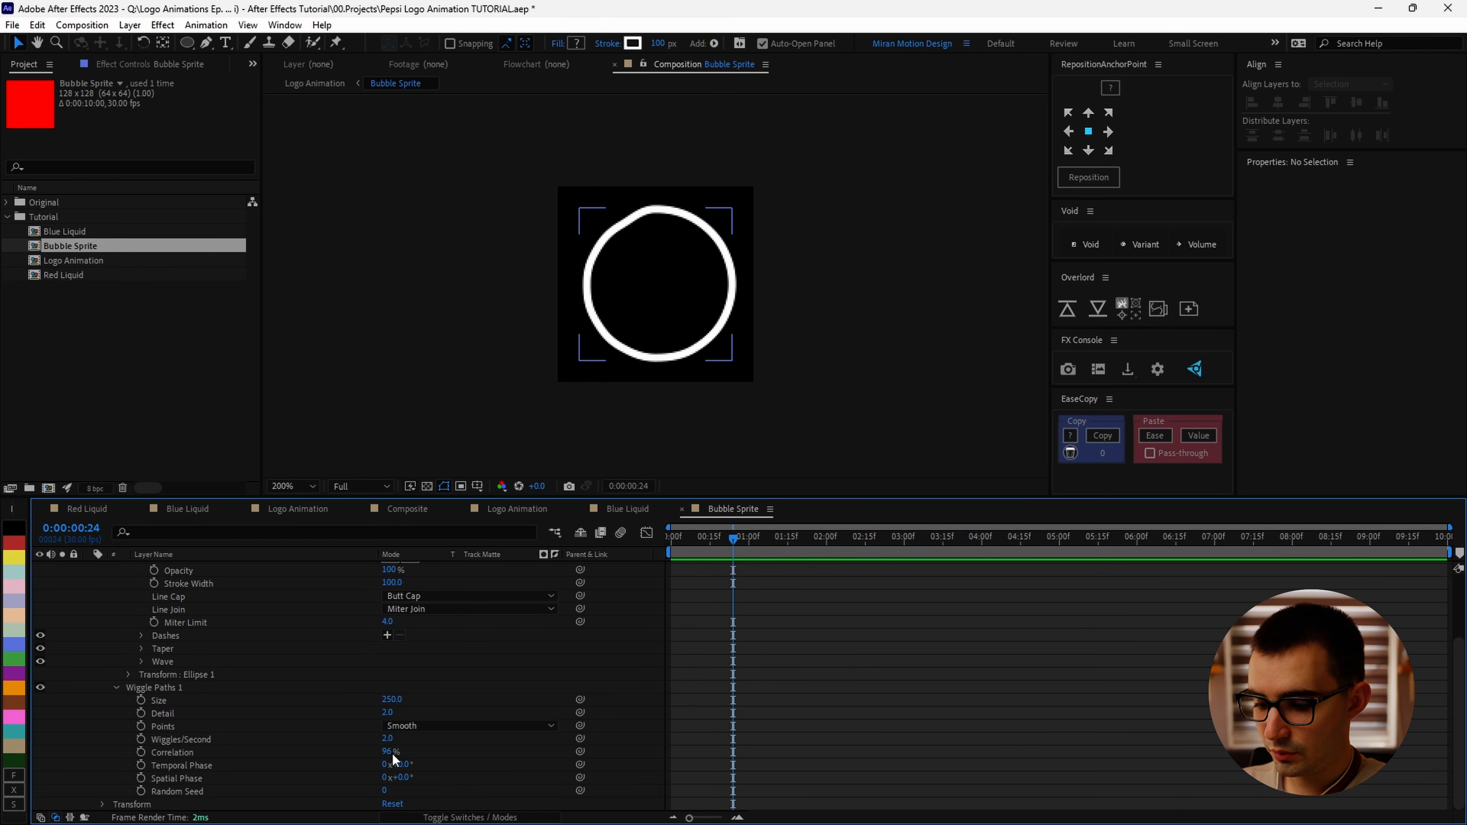
pyautogui.click(390, 753)
pyautogui.write('80')
pyautogui.press('Return')
pyautogui.press('space')
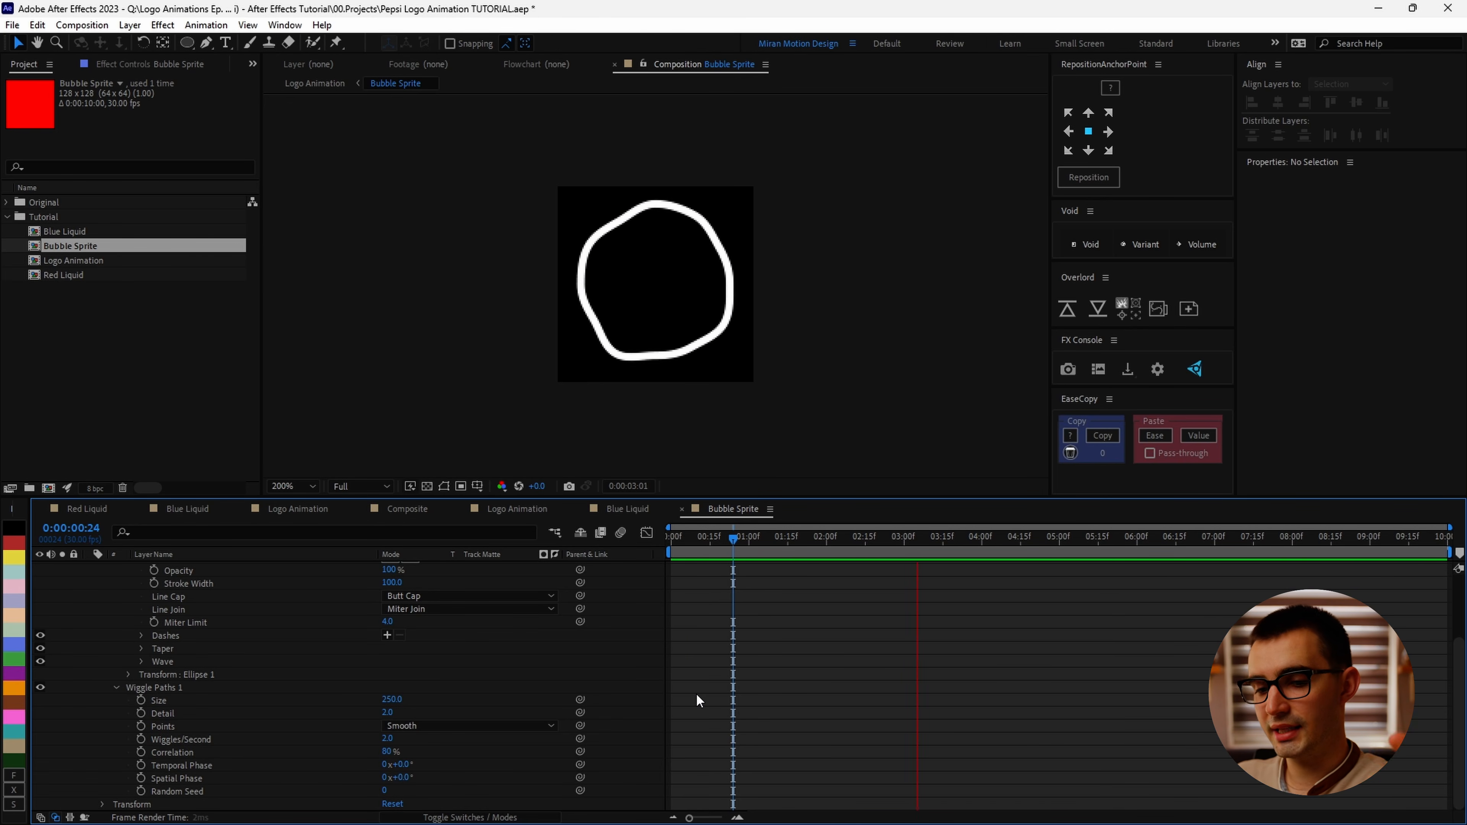
# Step: Return to the Logo Animation composition and hide the Bubble Sprite layer
pyautogui.click(682, 509)
pyautogui.click(581, 510)
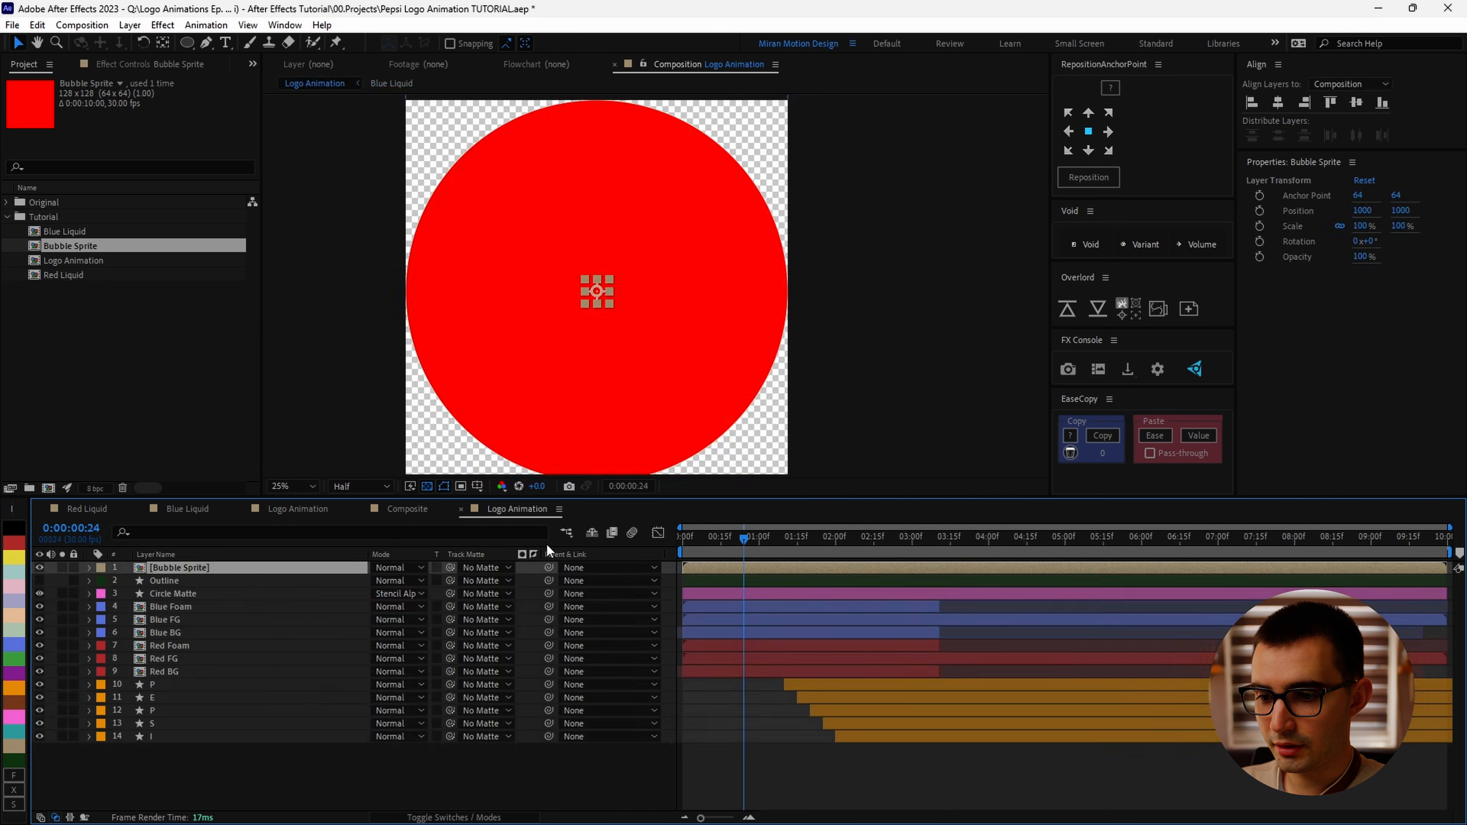
pyautogui.click(379, 766)
pyautogui.click(426, 487)
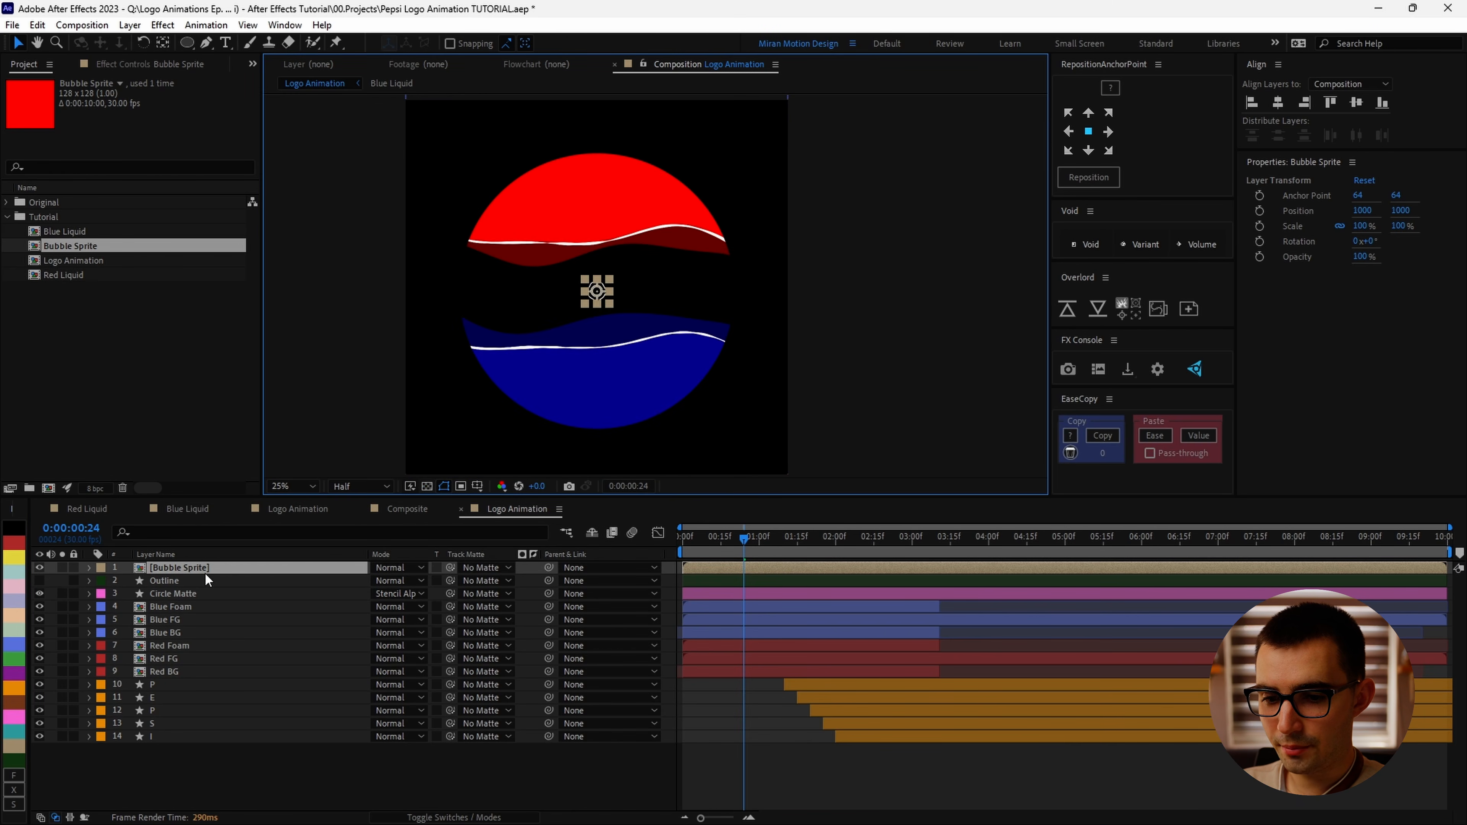
pyautogui.click(38, 567)
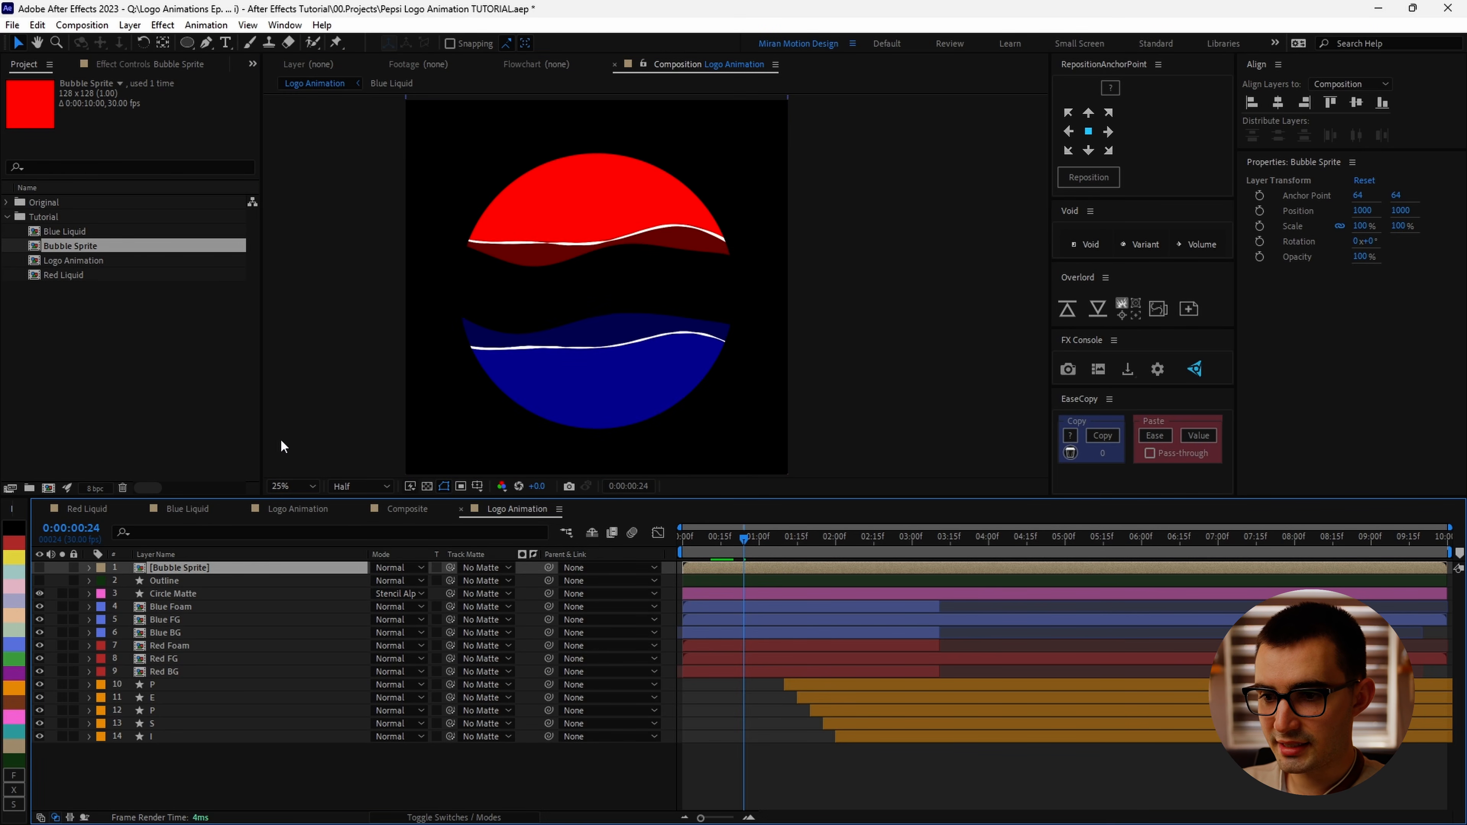
# Step: Create a new solid layer named Bubbles
pyautogui.click(131, 25)
pyautogui.moveTo(303, 45)
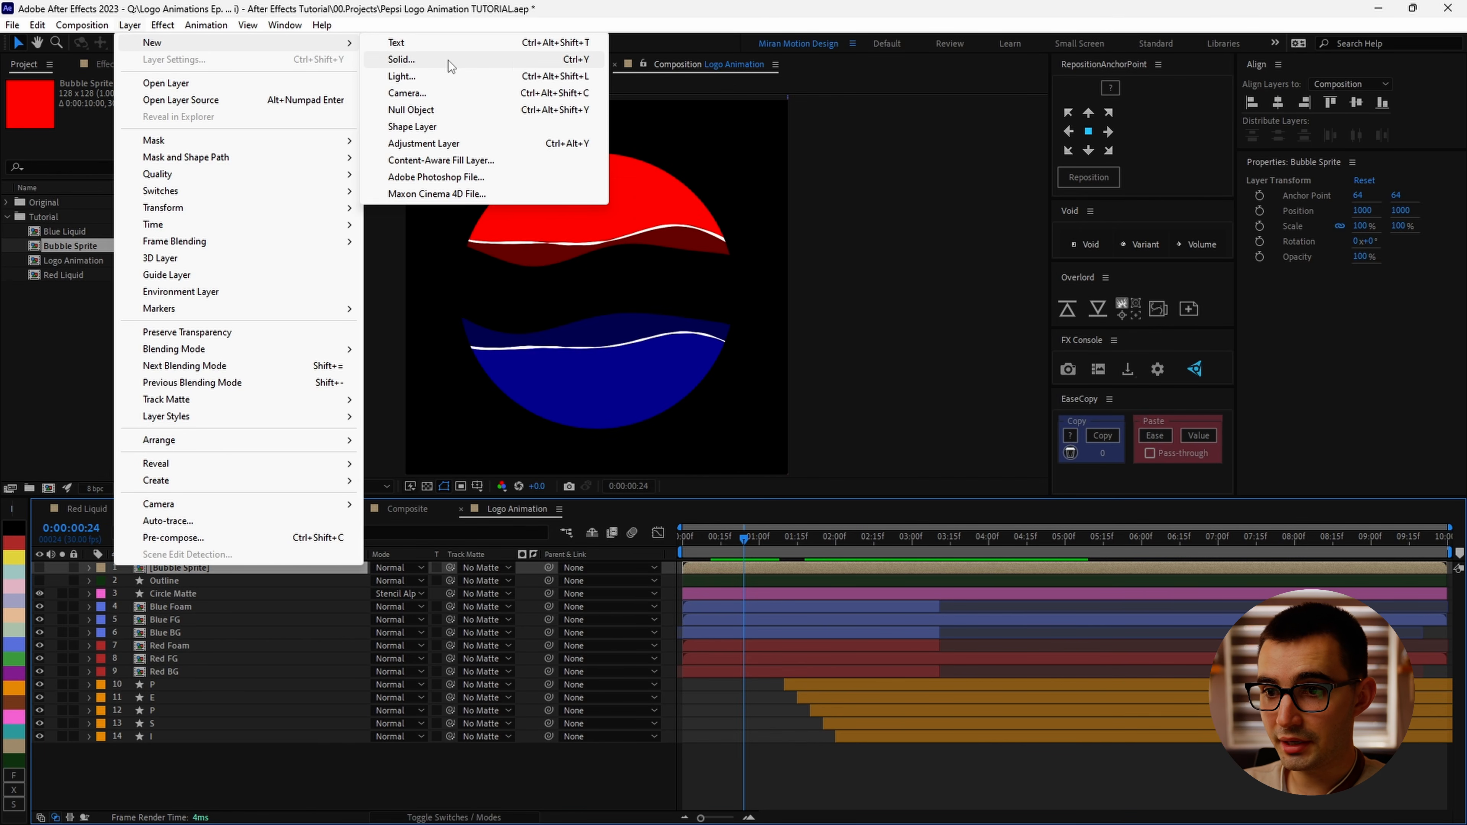
pyautogui.click(518, 58)
pyautogui.write('Bubbles')
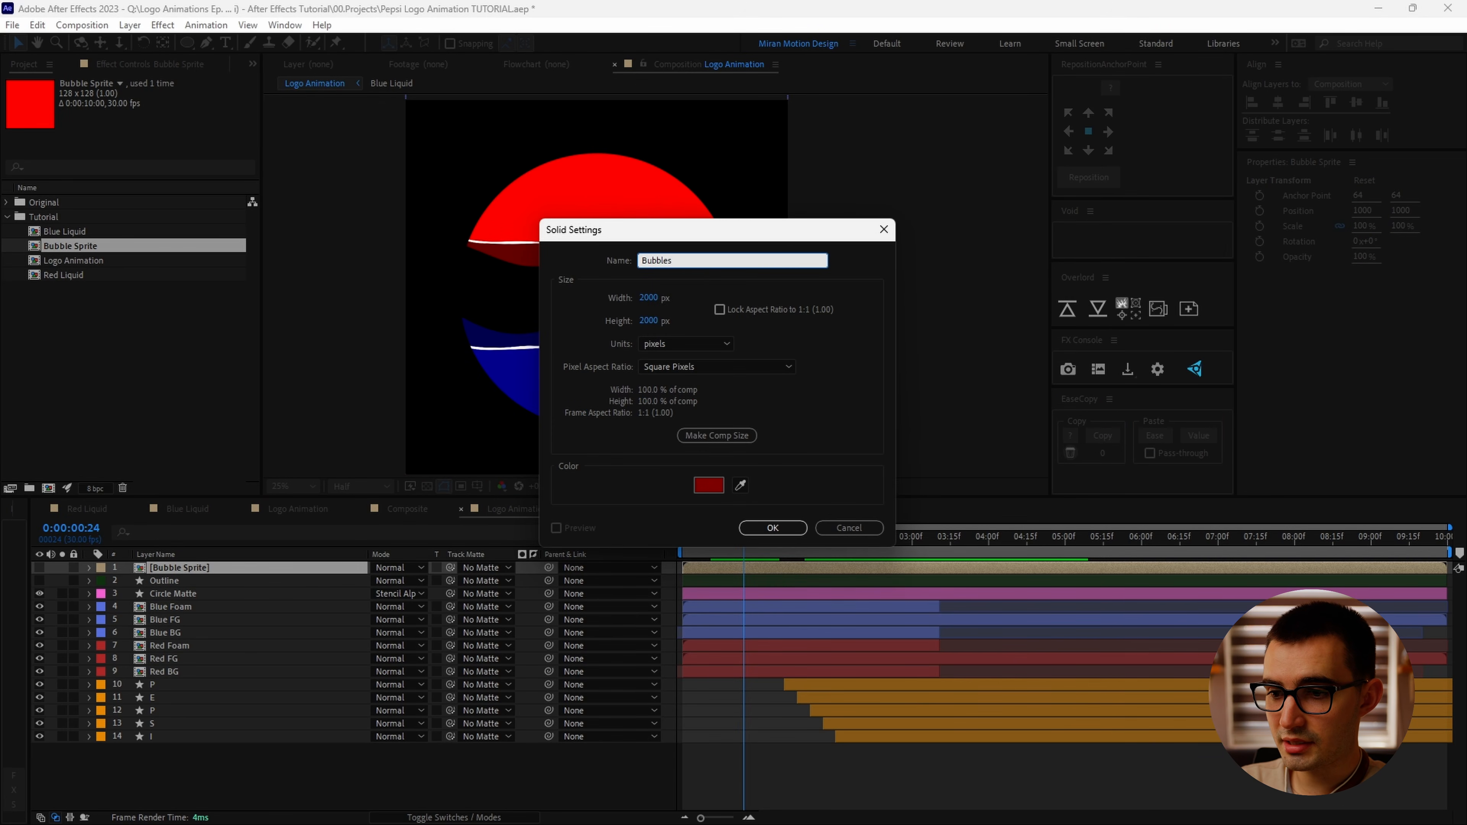
pyautogui.press('Return')
# Step: Apply the CC Particle World effect to the Bubbles layer
pyautogui.hotkey('ctrl', 'space')
pyautogui.write('cc par')
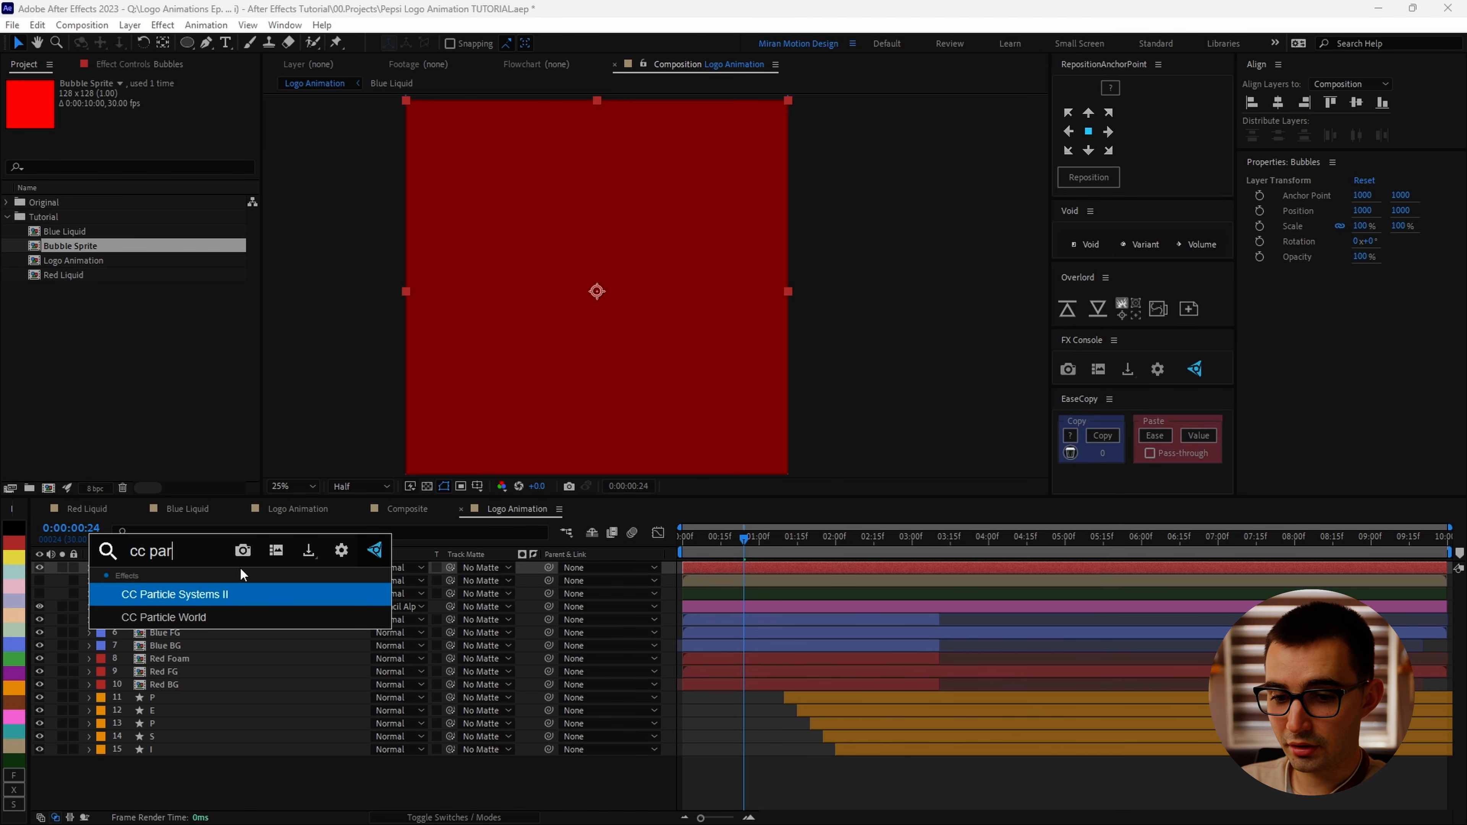
pyautogui.press('Down')
pyautogui.press('Return')
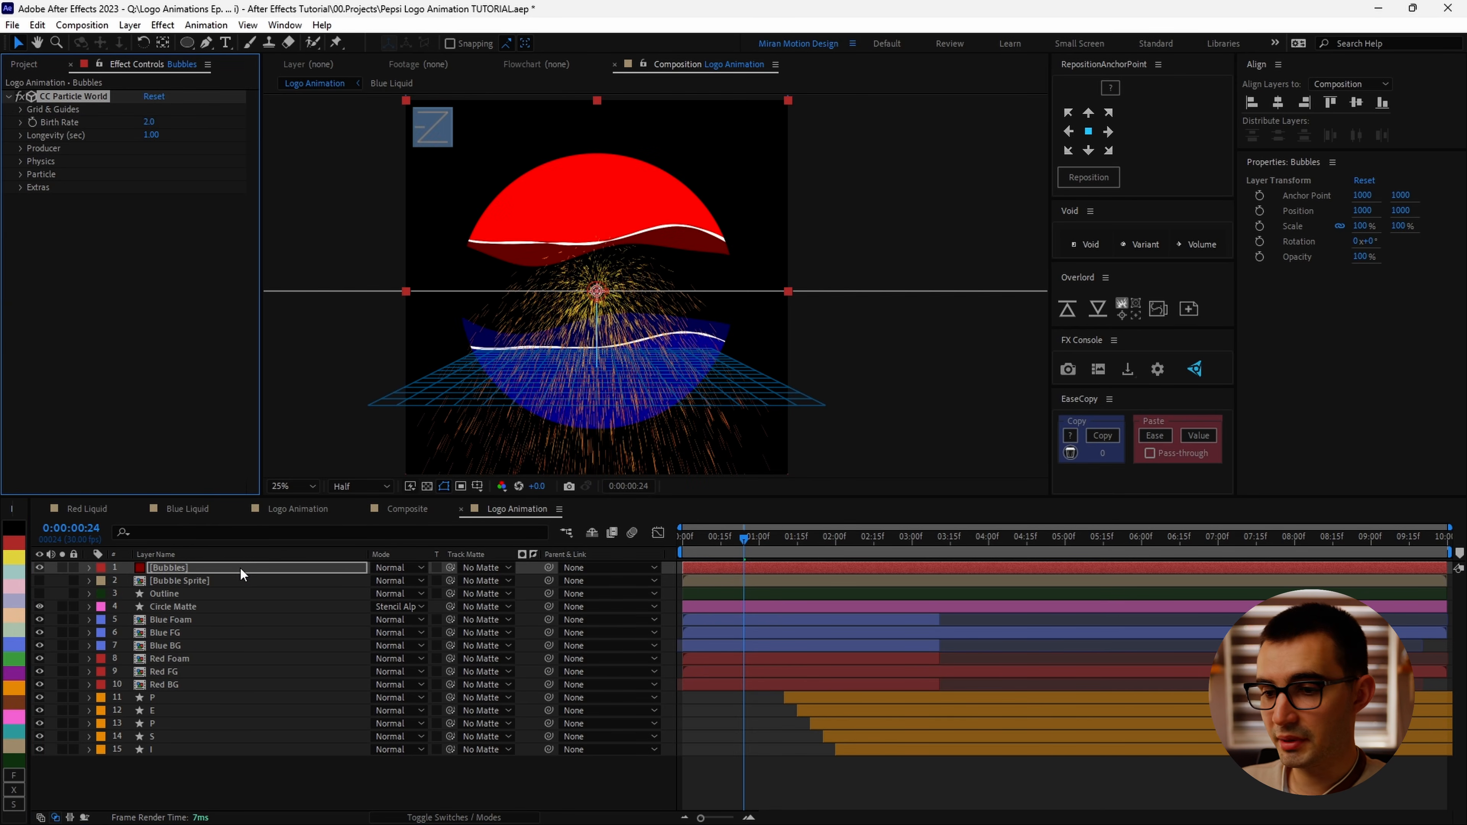
# Step: Turn off all Grid & Guides overlays: Position, Radius, Motion Path, Grid, Horizon and Axis Box
pyautogui.click(21, 109)
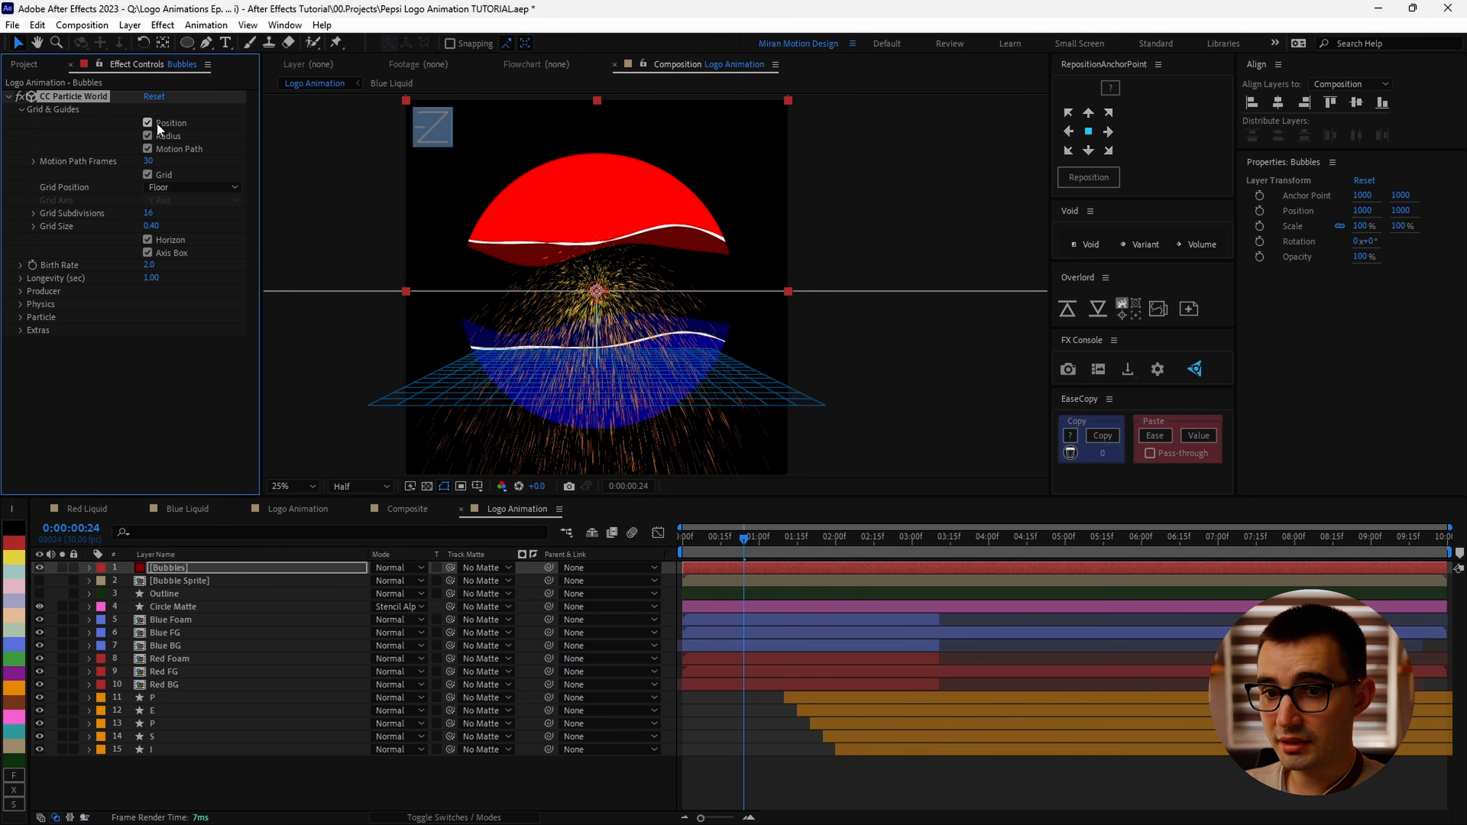
pyautogui.click(148, 135)
pyautogui.click(148, 149)
pyautogui.click(148, 174)
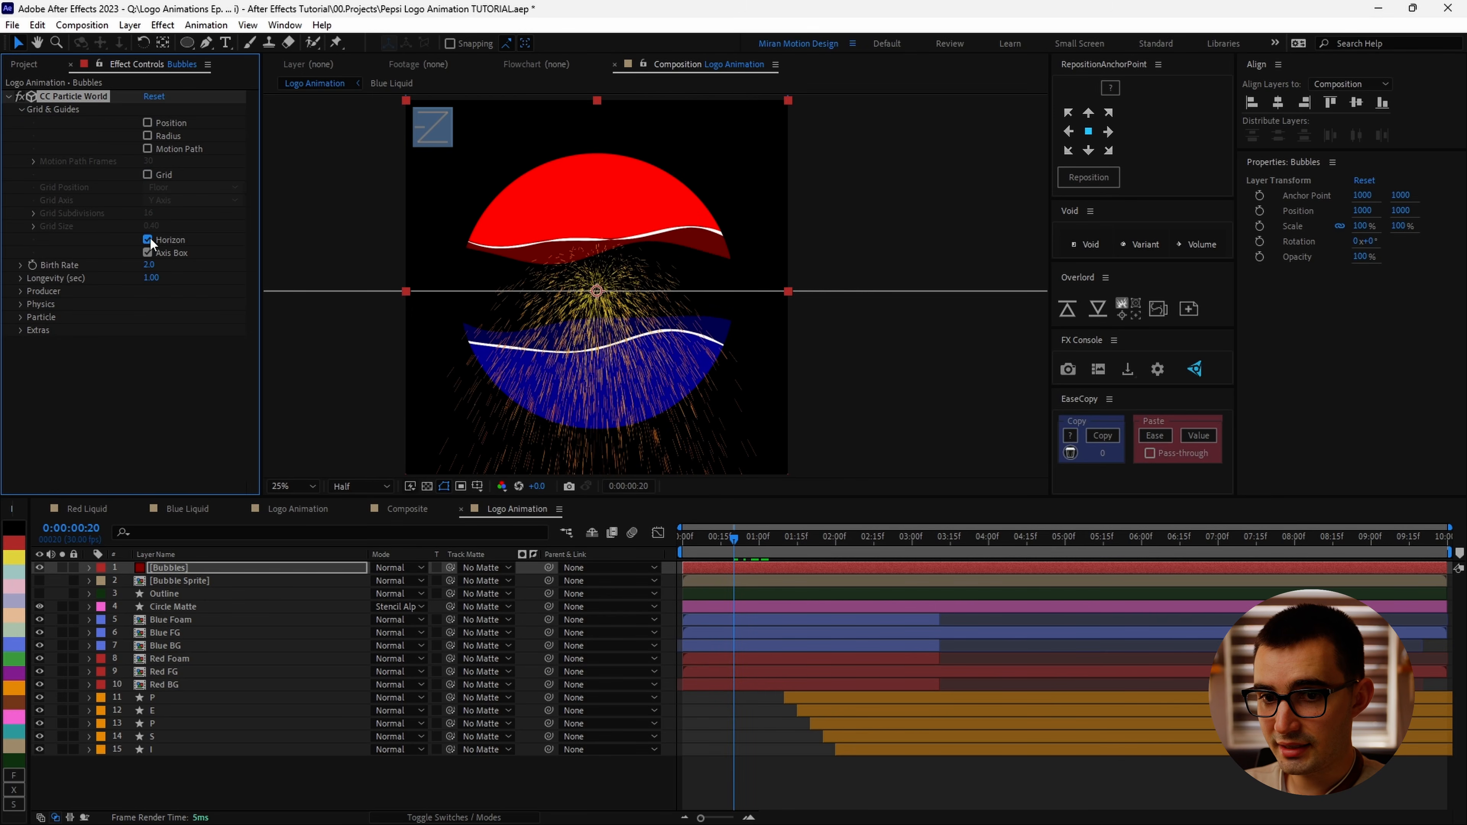
pyautogui.click(147, 240)
pyautogui.click(147, 252)
# Step: Set the Particle Type to Textured Square
pyautogui.click(20, 110)
pyautogui.click(20, 174)
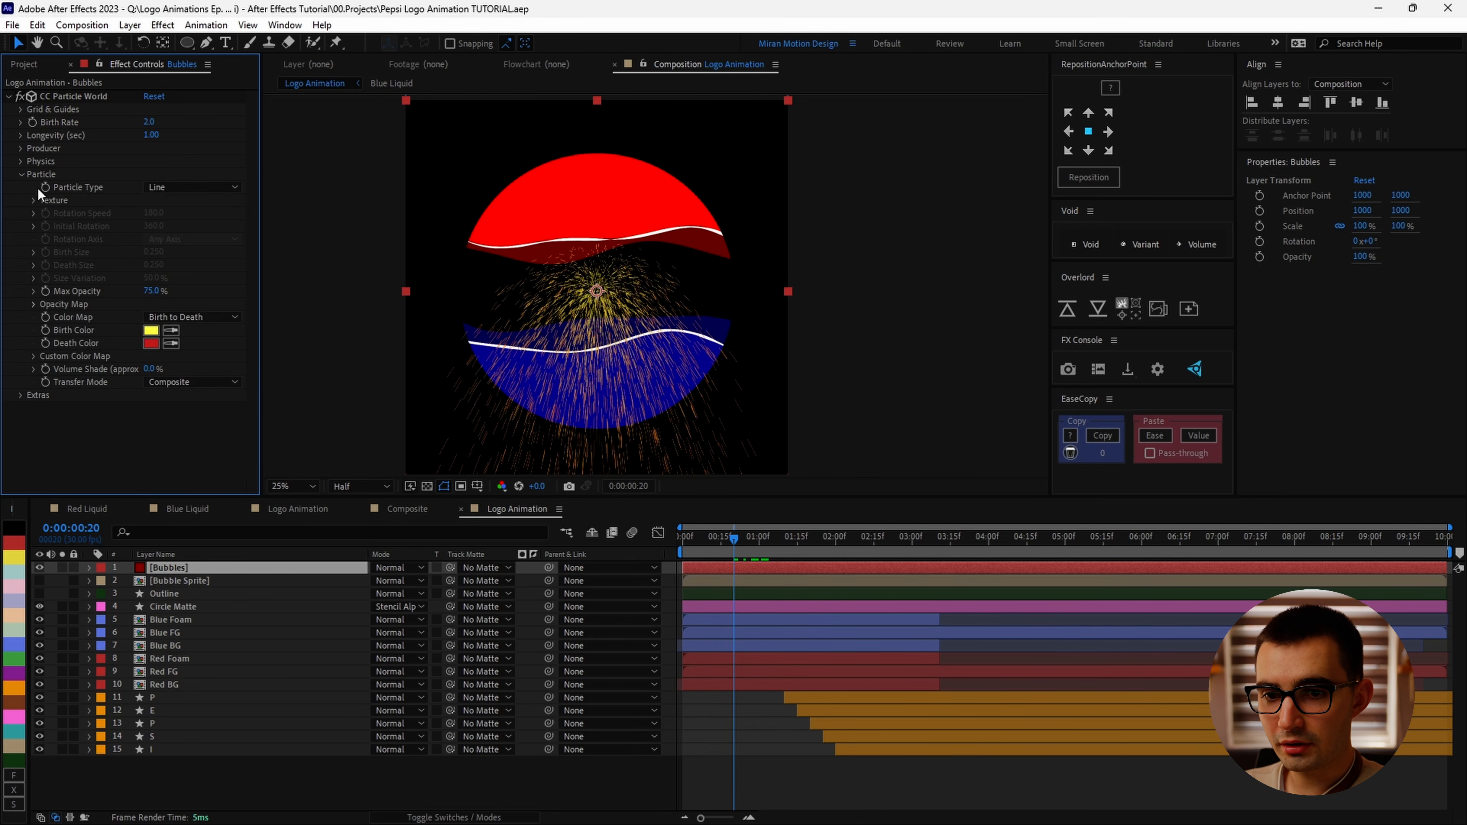
pyautogui.click(193, 187)
pyautogui.click(272, 552)
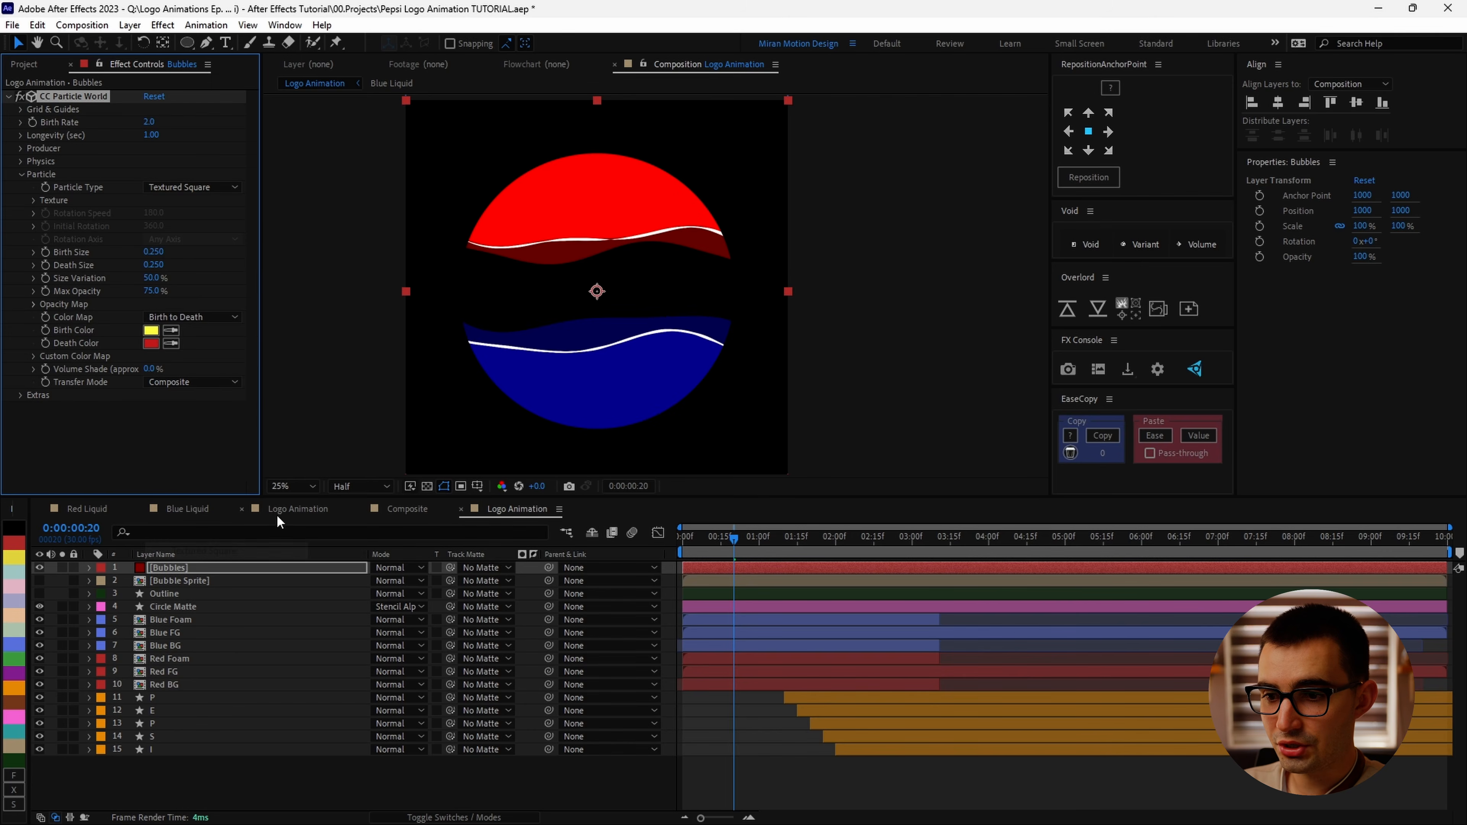
# Step: Set the particle Texture Layer to the Bubble Sprite layer
pyautogui.press('.')
pyautogui.click(34, 200)
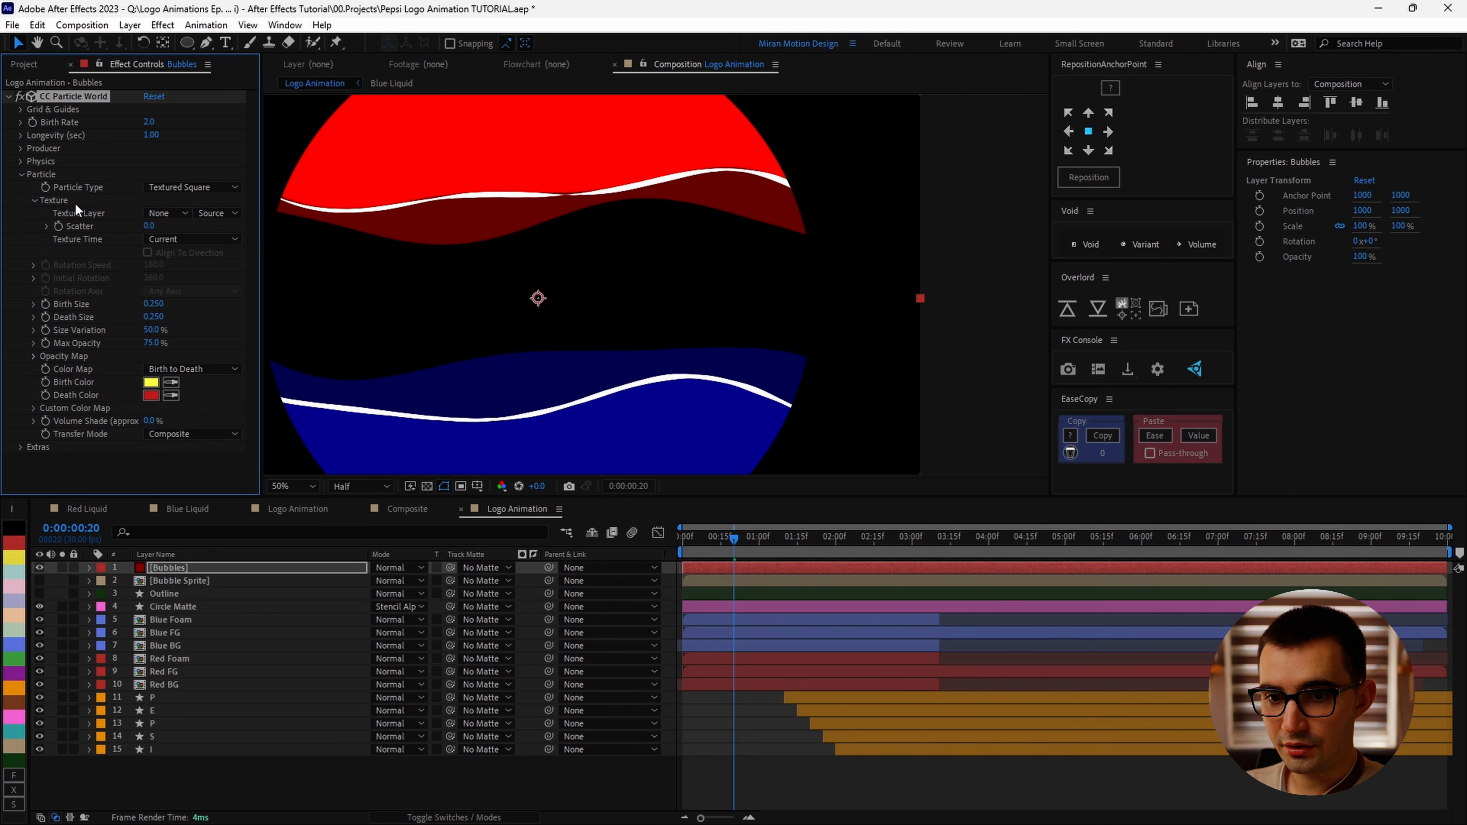
pyautogui.click(181, 215)
pyautogui.click(199, 270)
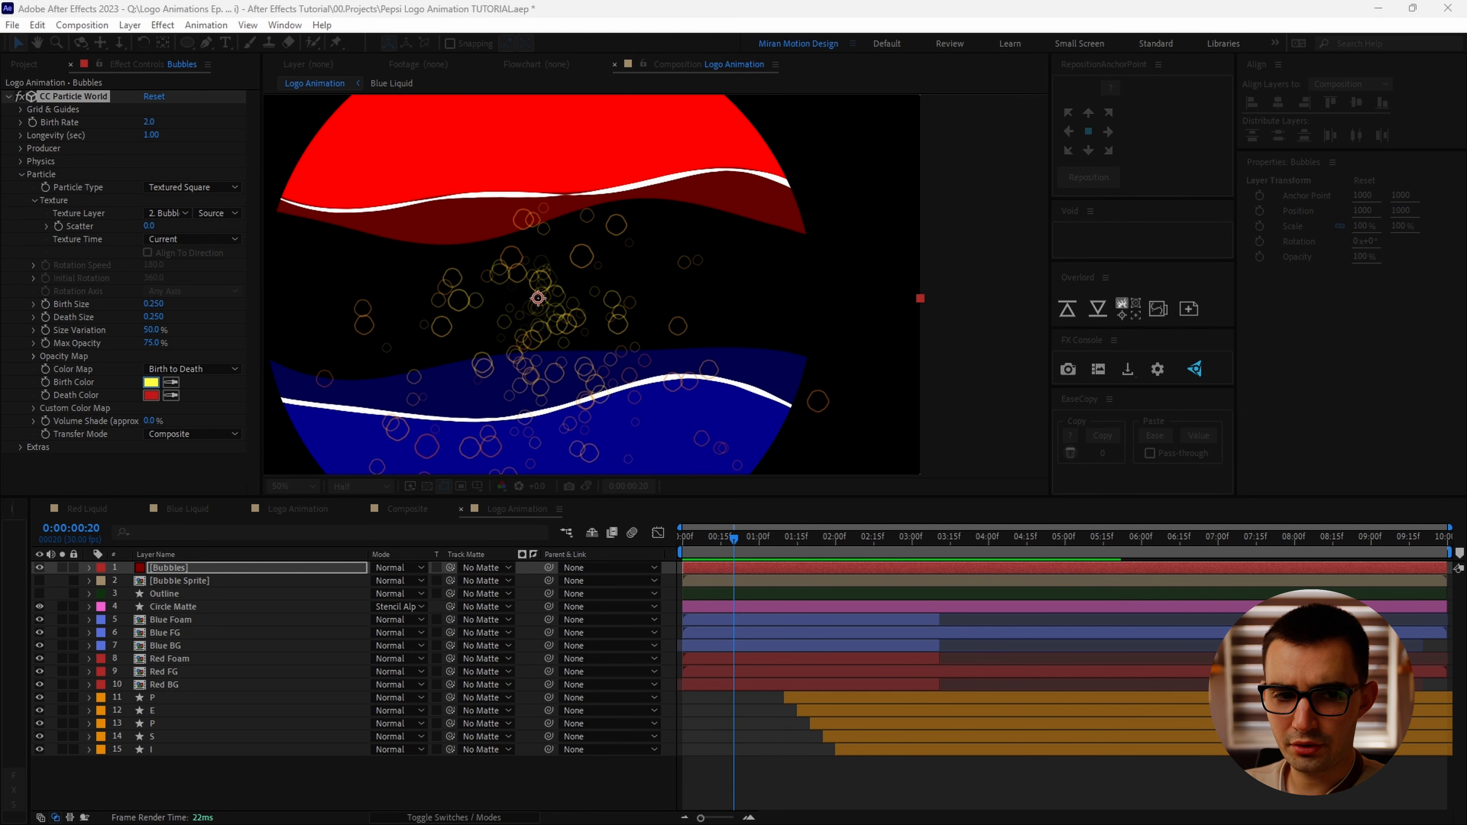
# Step: Set both the Birth Color and Death Color of the particles to white
pyautogui.click(151, 382)
pyautogui.press('Return')
pyautogui.click(151, 396)
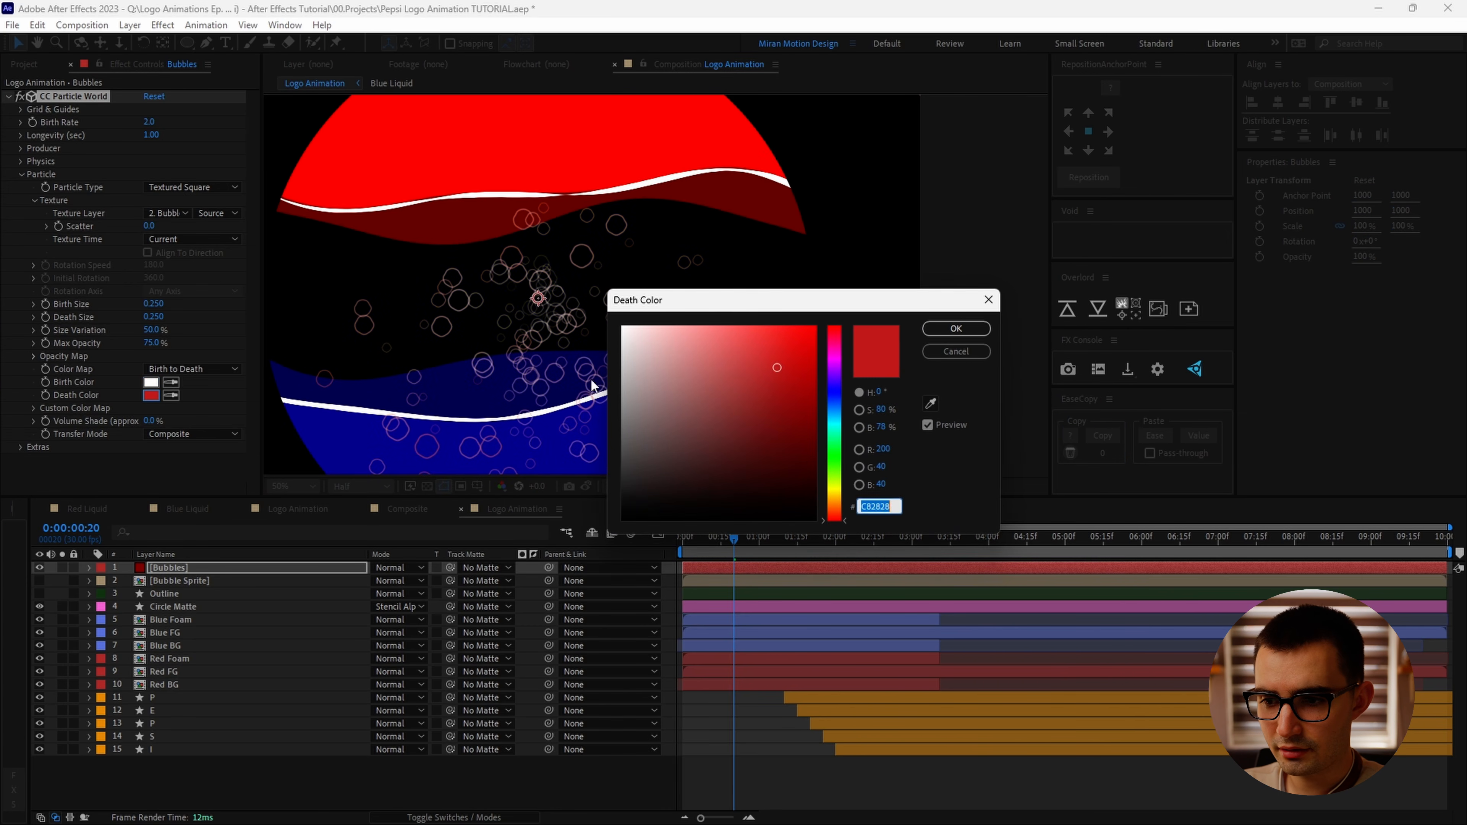
pyautogui.moveTo(658, 355); pyautogui.dragTo(519, 306)
pyautogui.press('Return')
# Step: Set Max Opacity and Size Variation to 100%, Birth Size to 0.150 and Death Size to 0.100
pyautogui.moveTo(148, 343); pyautogui.dragTo(413, 325)
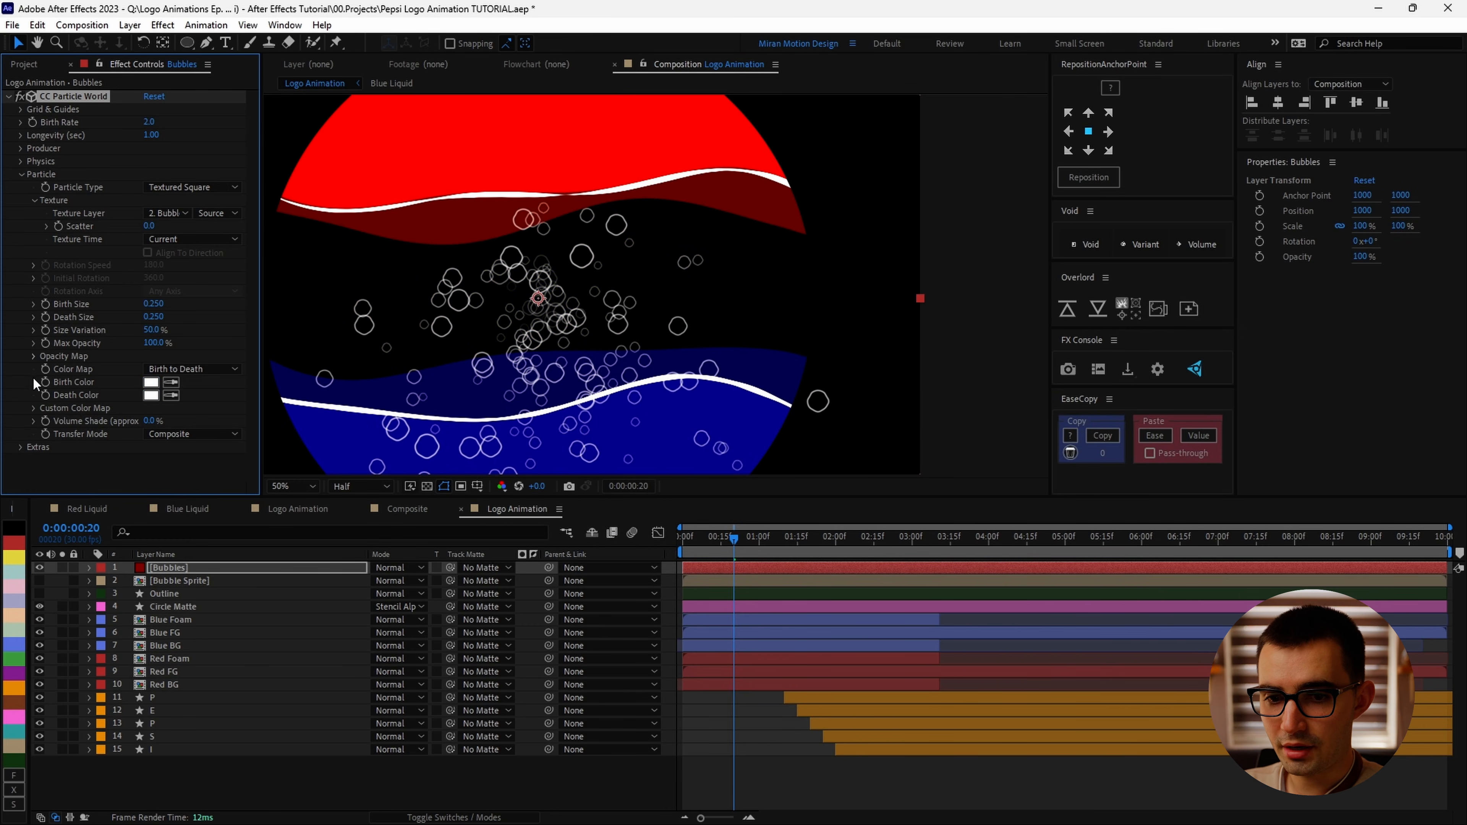
pyautogui.click(34, 357)
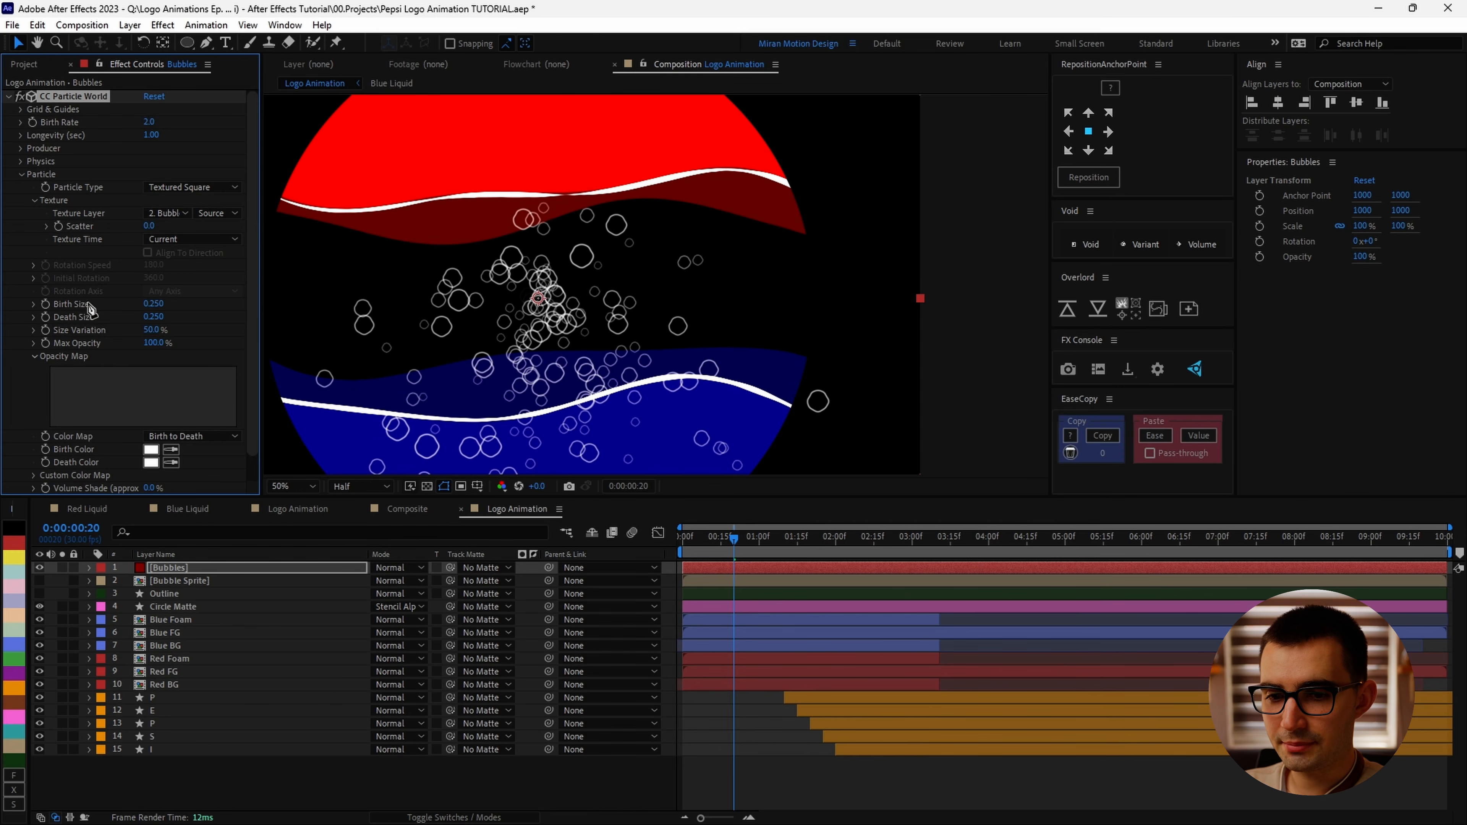
pyautogui.moveTo(206, 329); pyautogui.dragTo(512, 326)
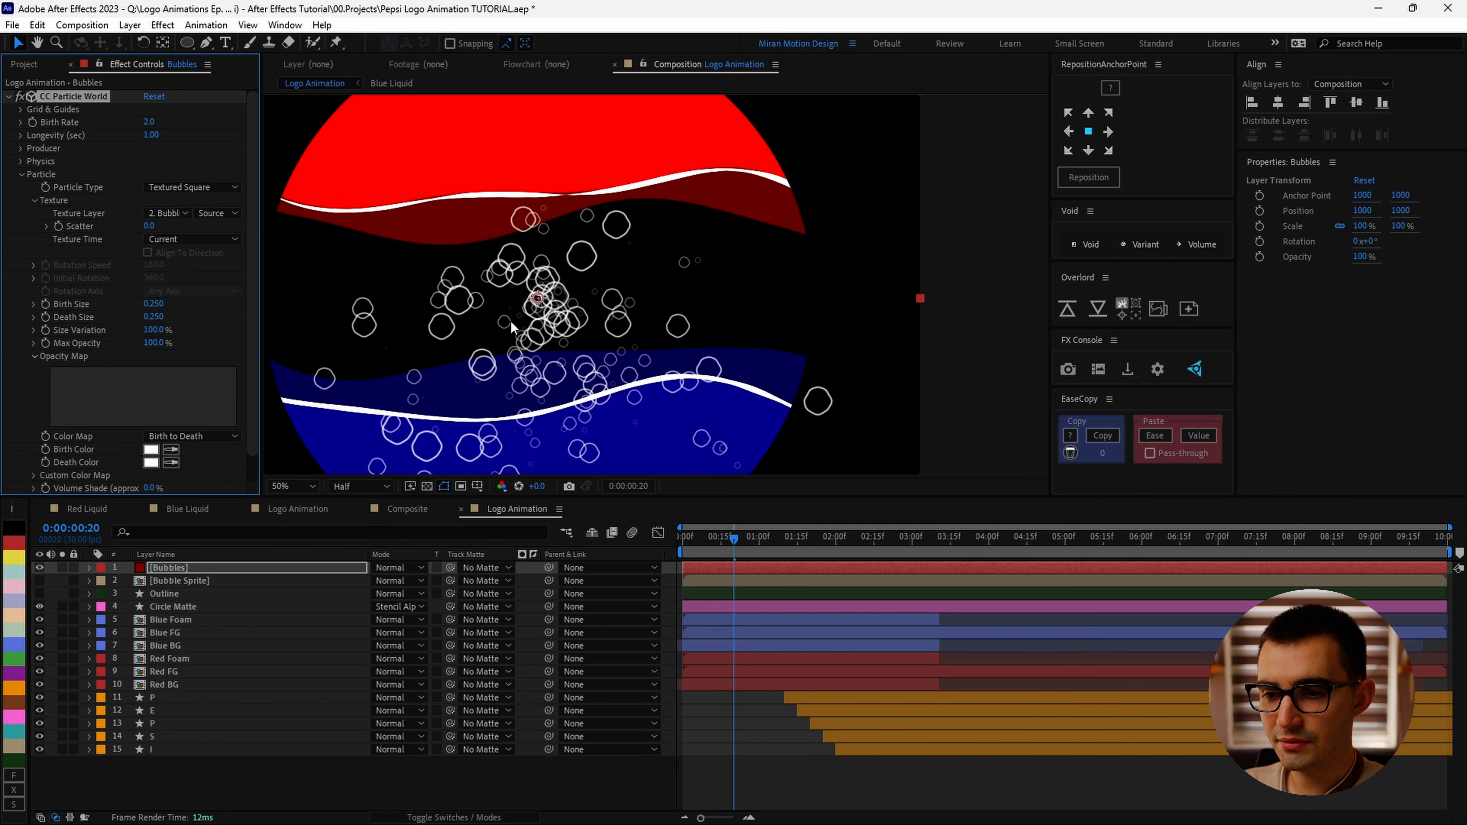
pyautogui.click(154, 303)
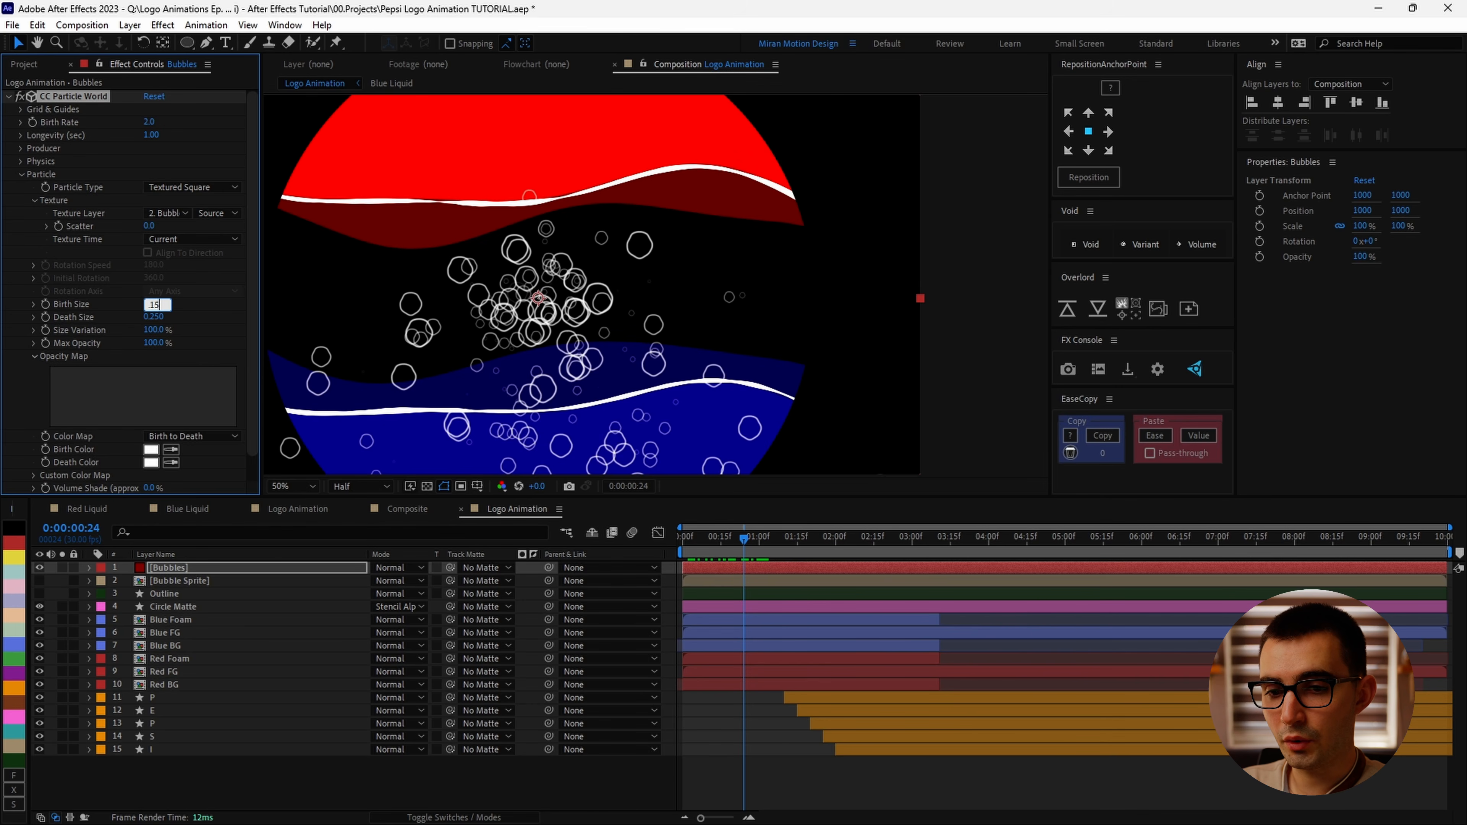
pyautogui.press('Return')
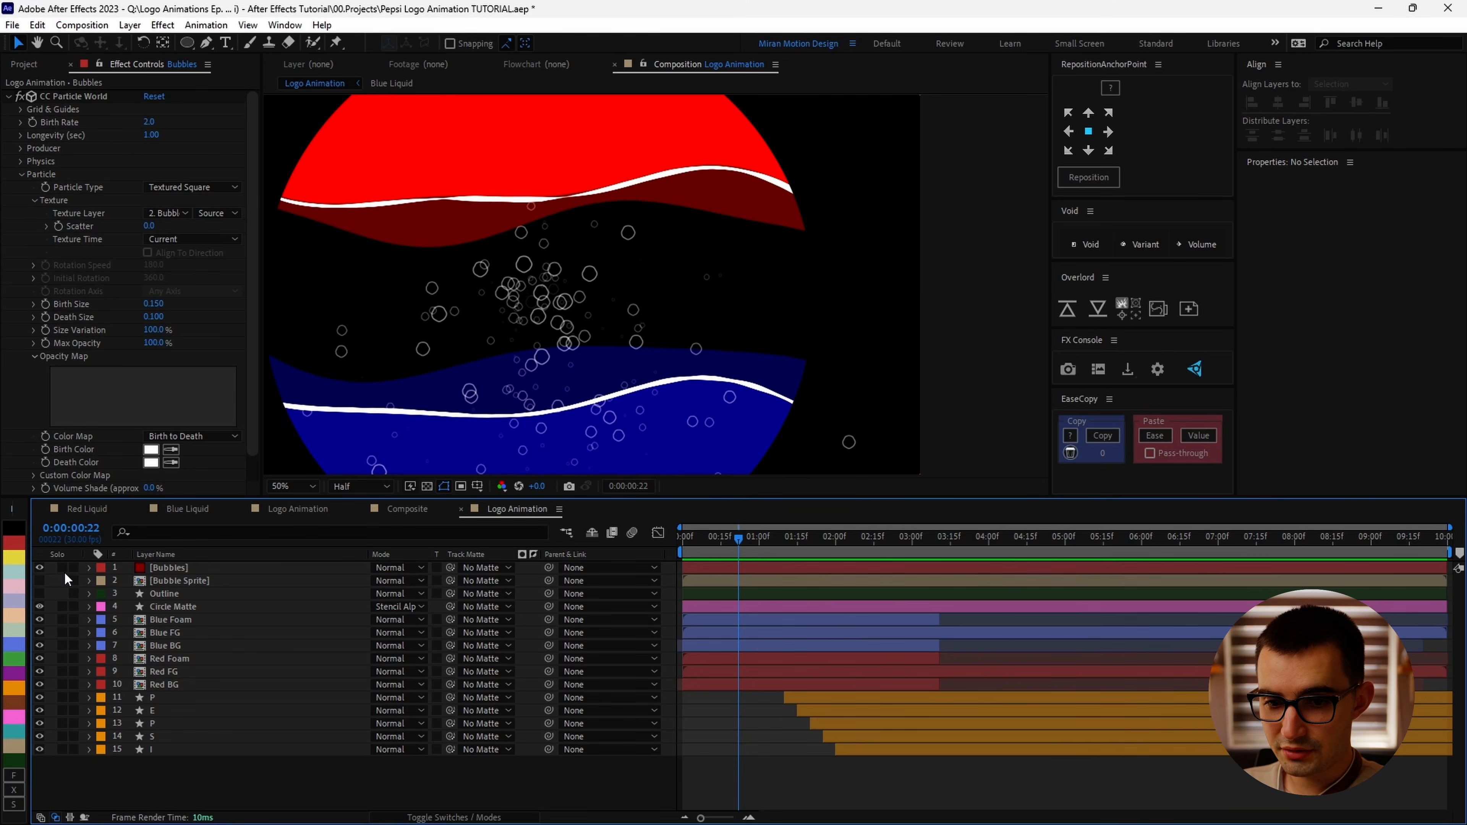
# Step: Solo the Bubbles layer and scrub through the timeline to check the particles
pyautogui.click(62, 568)
pyautogui.scroll(-2, 689, 378)
pyautogui.moveTo(740, 541); pyautogui.dragTo(838, 540)
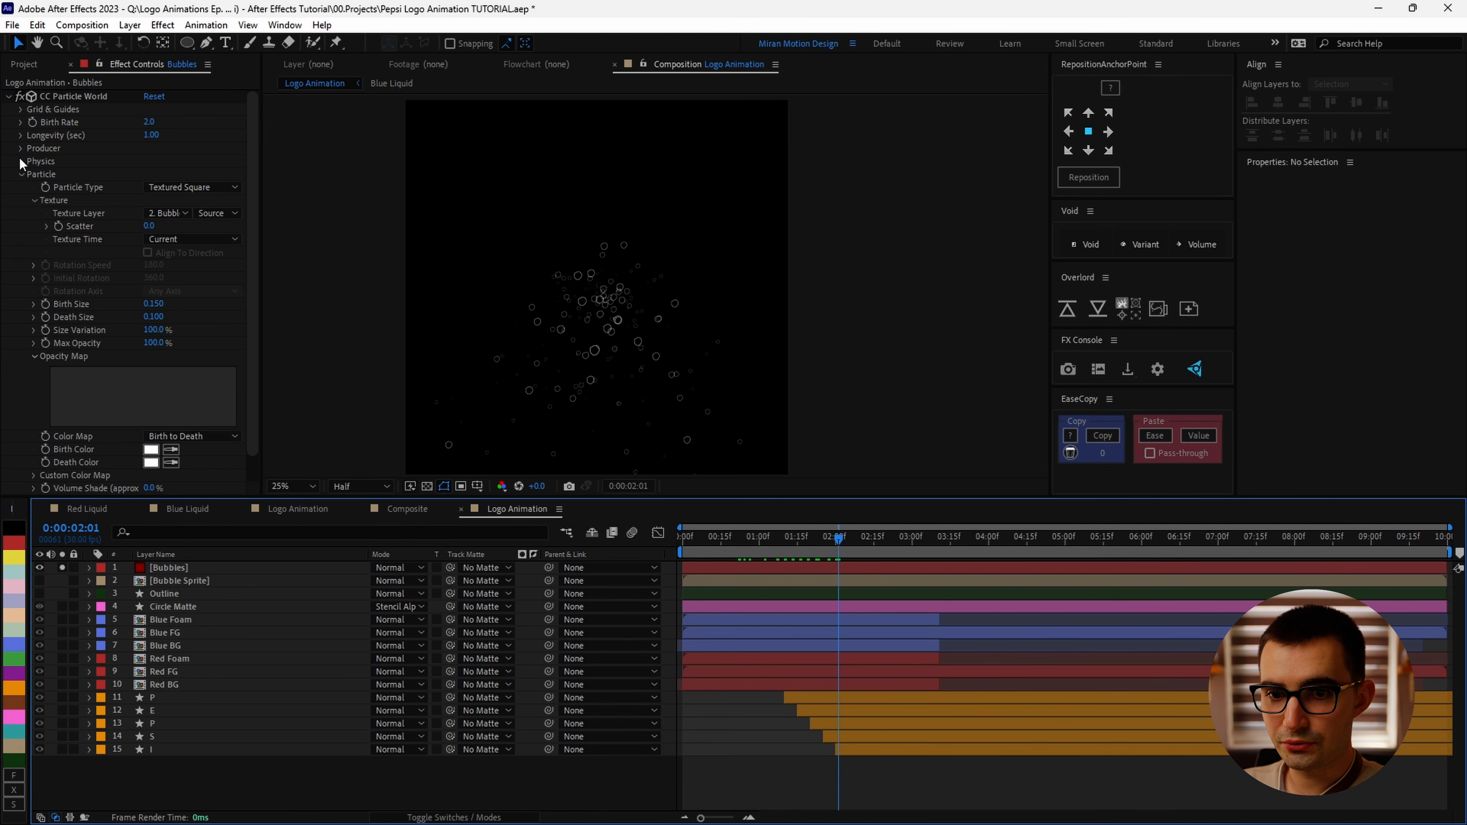
# Step: Set the Physics Animation type to Twirl
pyautogui.click(21, 162)
pyautogui.click(192, 172)
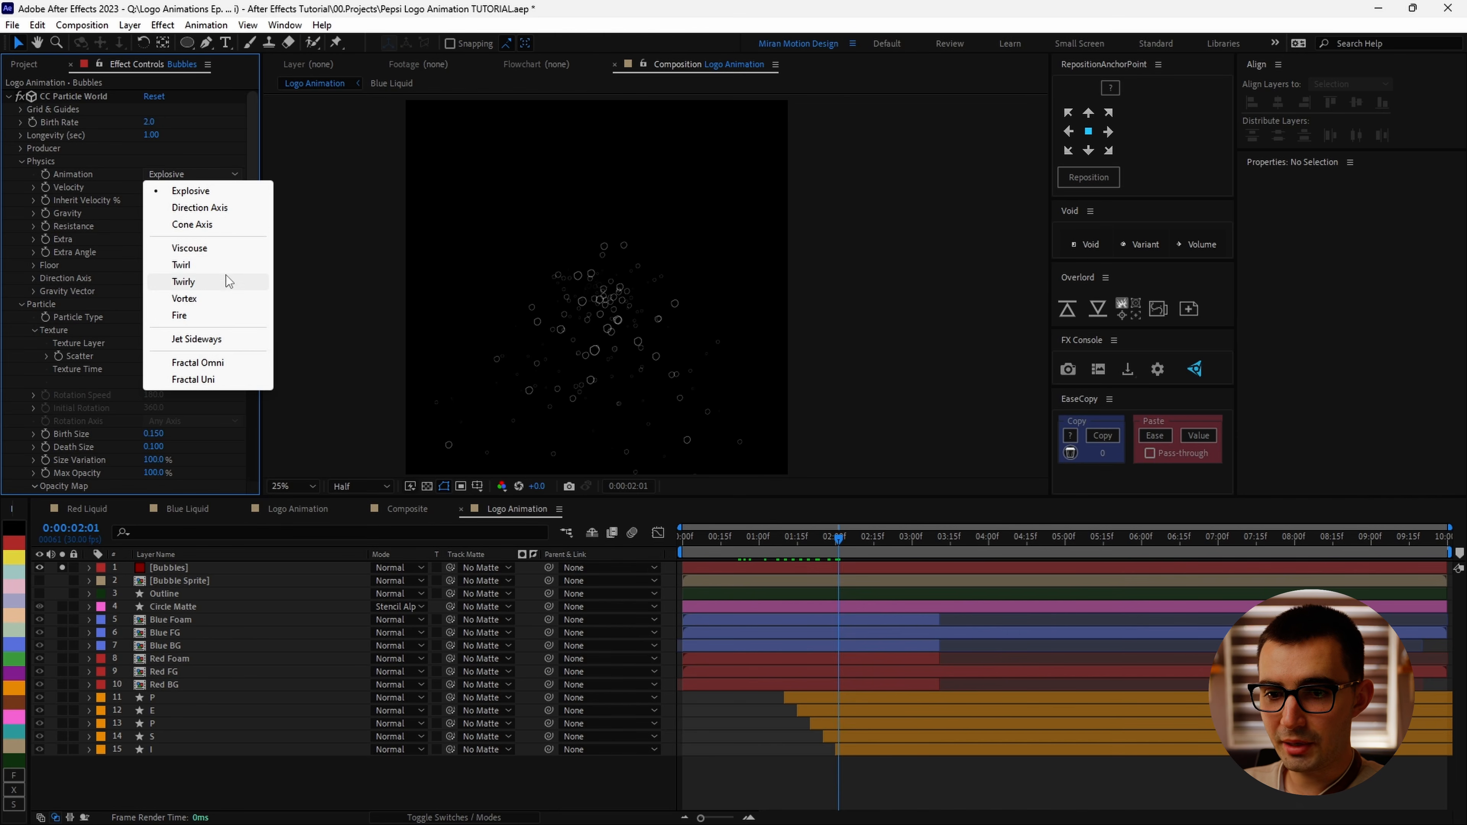
pyautogui.click(225, 265)
pyautogui.moveTo(780, 540); pyautogui.dragTo(846, 540)
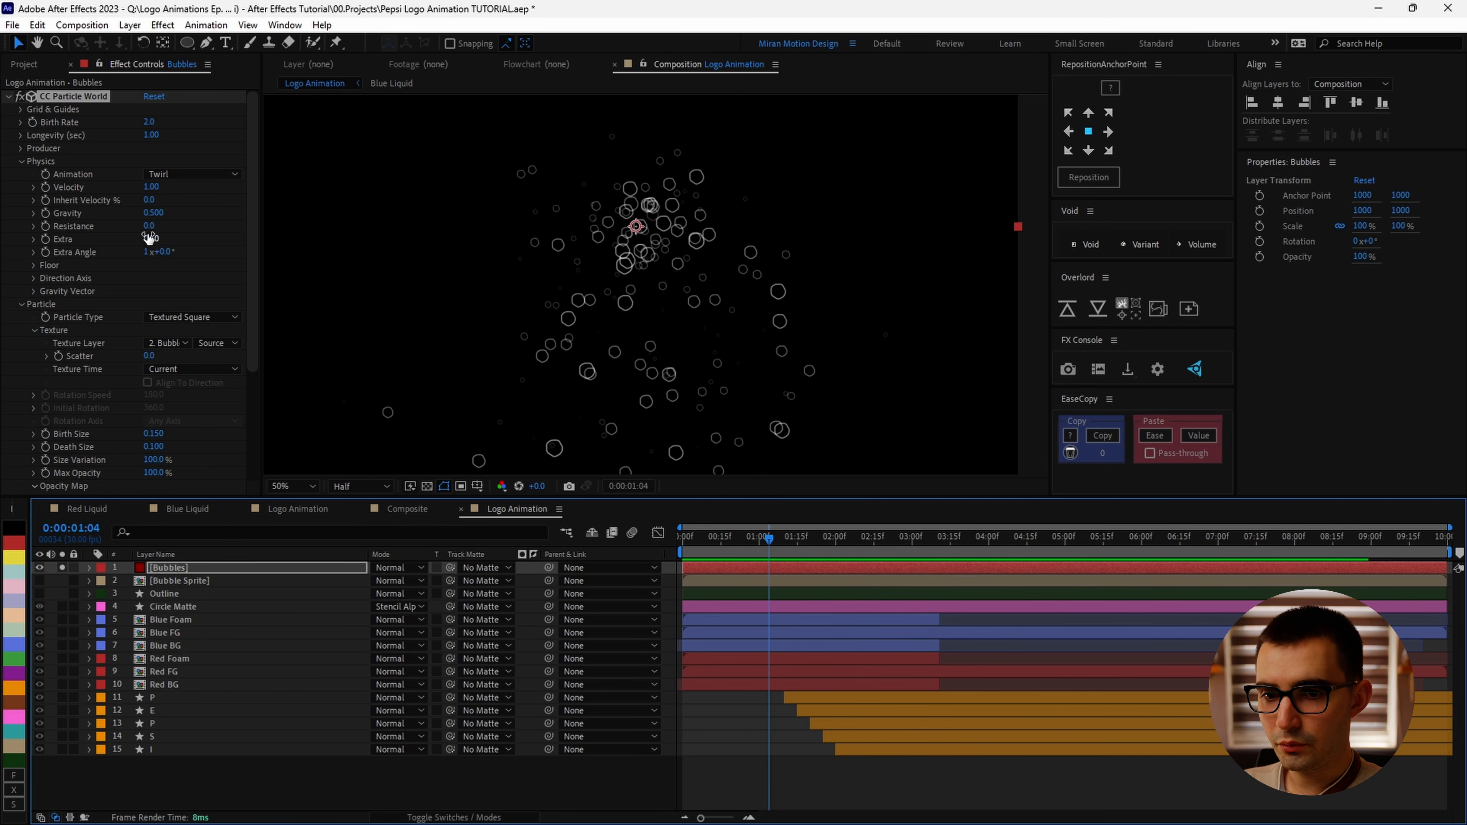
# Step: Set the Physics Extra to 0.50 and Extra Angle to 2x+0.0°
pyautogui.moveTo(149, 238); pyautogui.dragTo(404, 252)
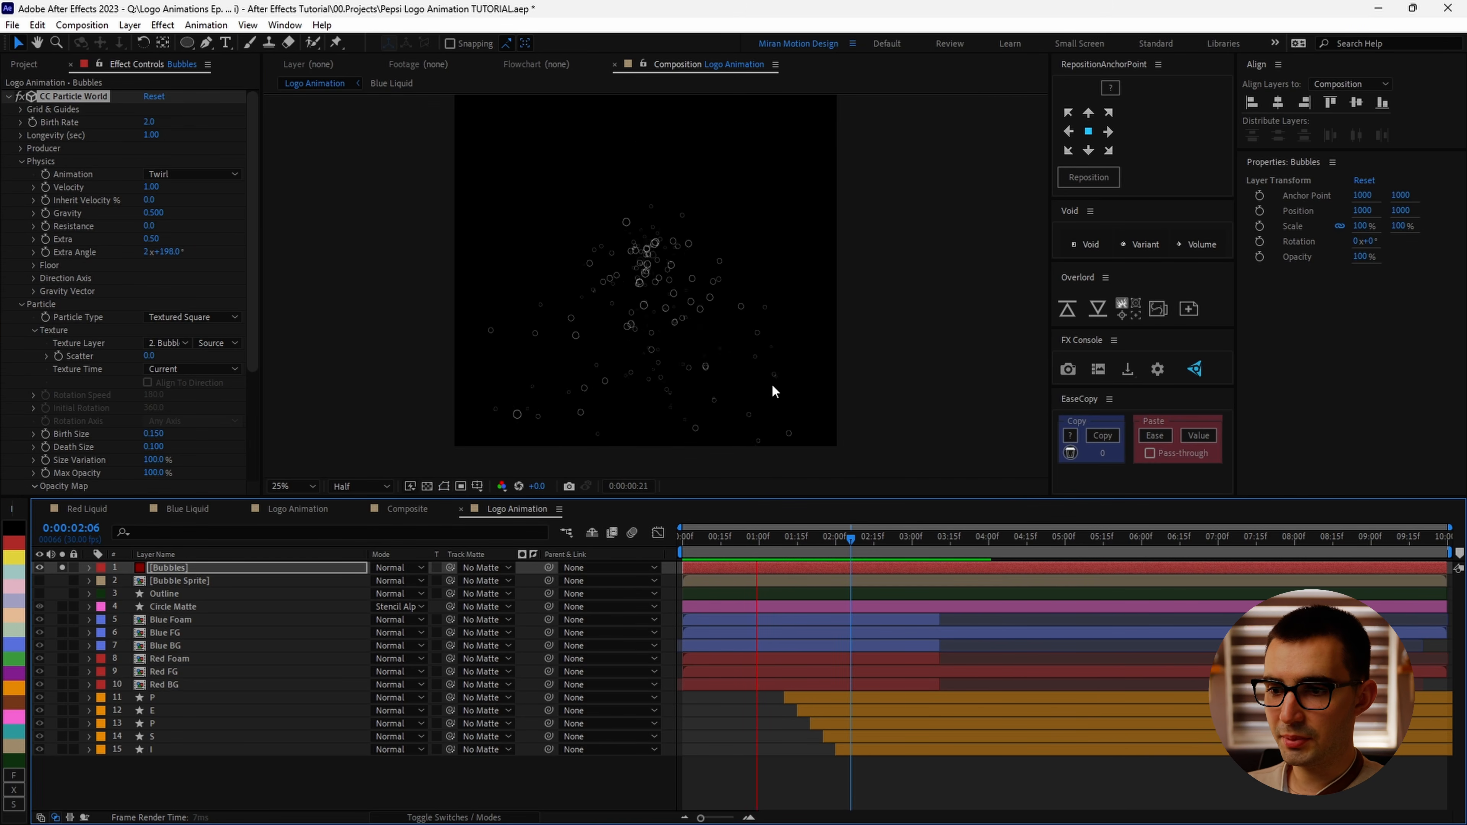
pyautogui.click(153, 257)
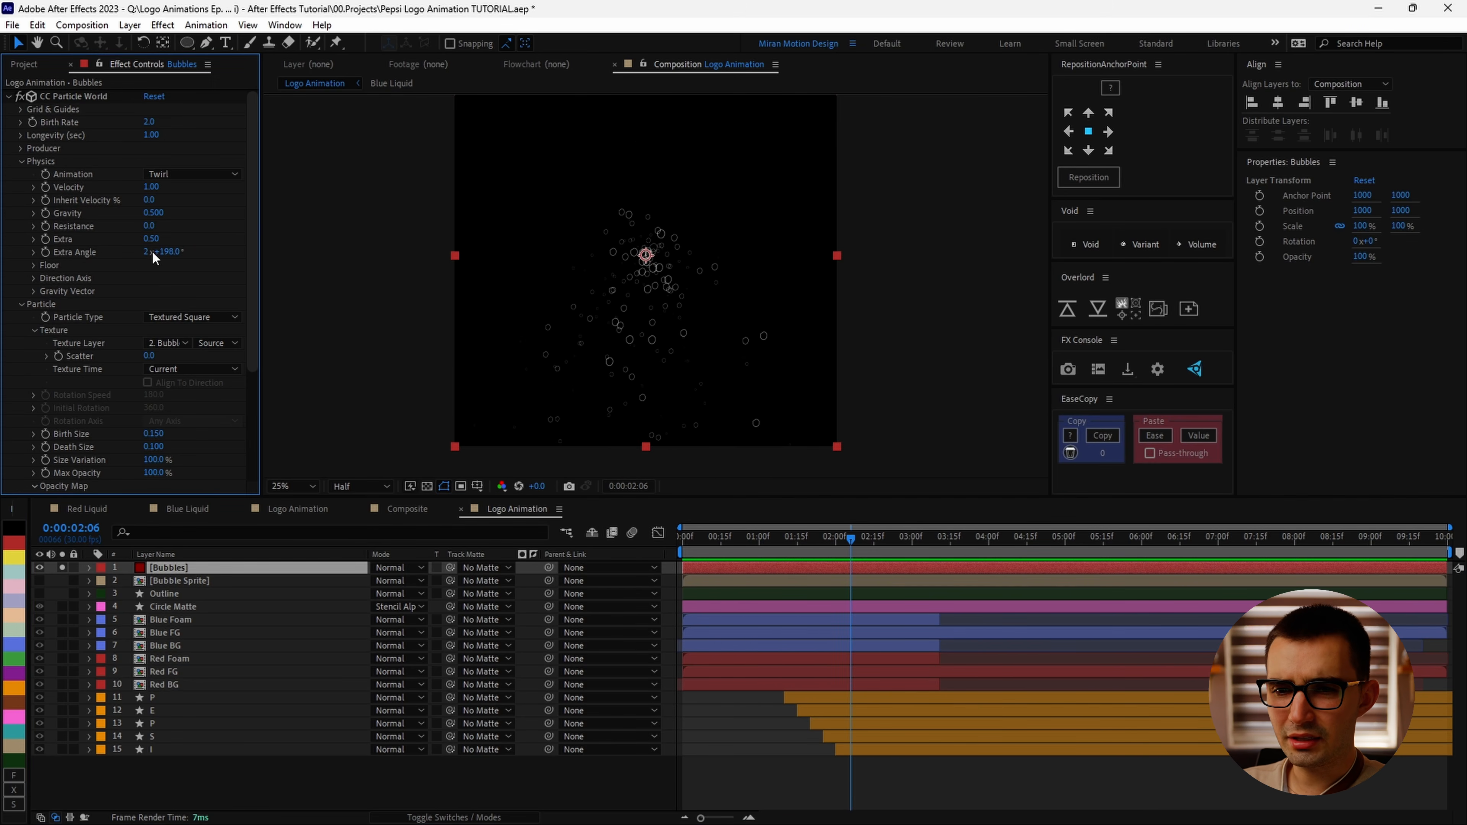
pyautogui.press('Return')
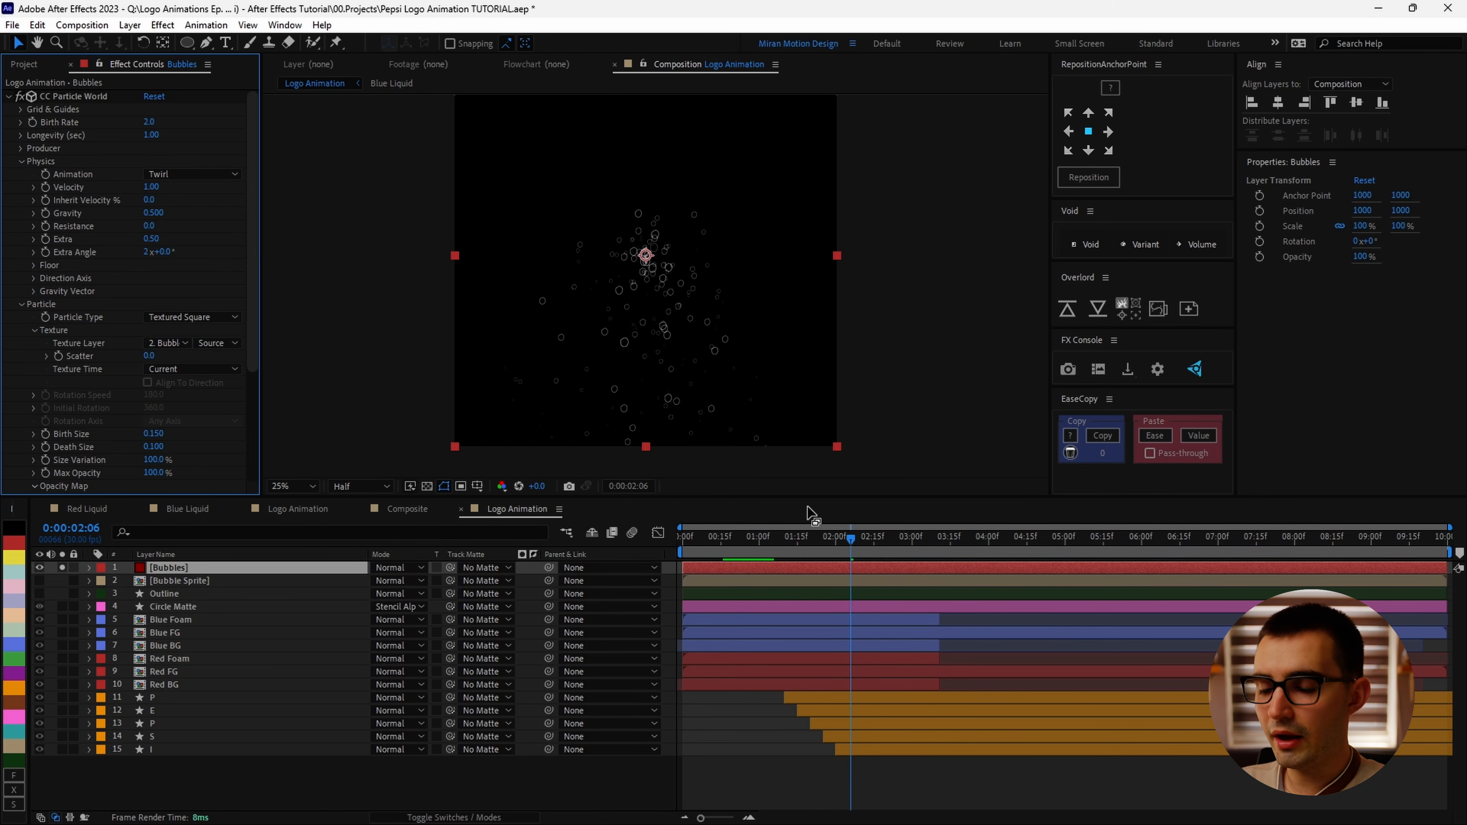
# Step: Set the particle Gravity to -0.120 so bubbles rise, and play the preview
pyautogui.rightClick(185, 239)
pyautogui.click(157, 213)
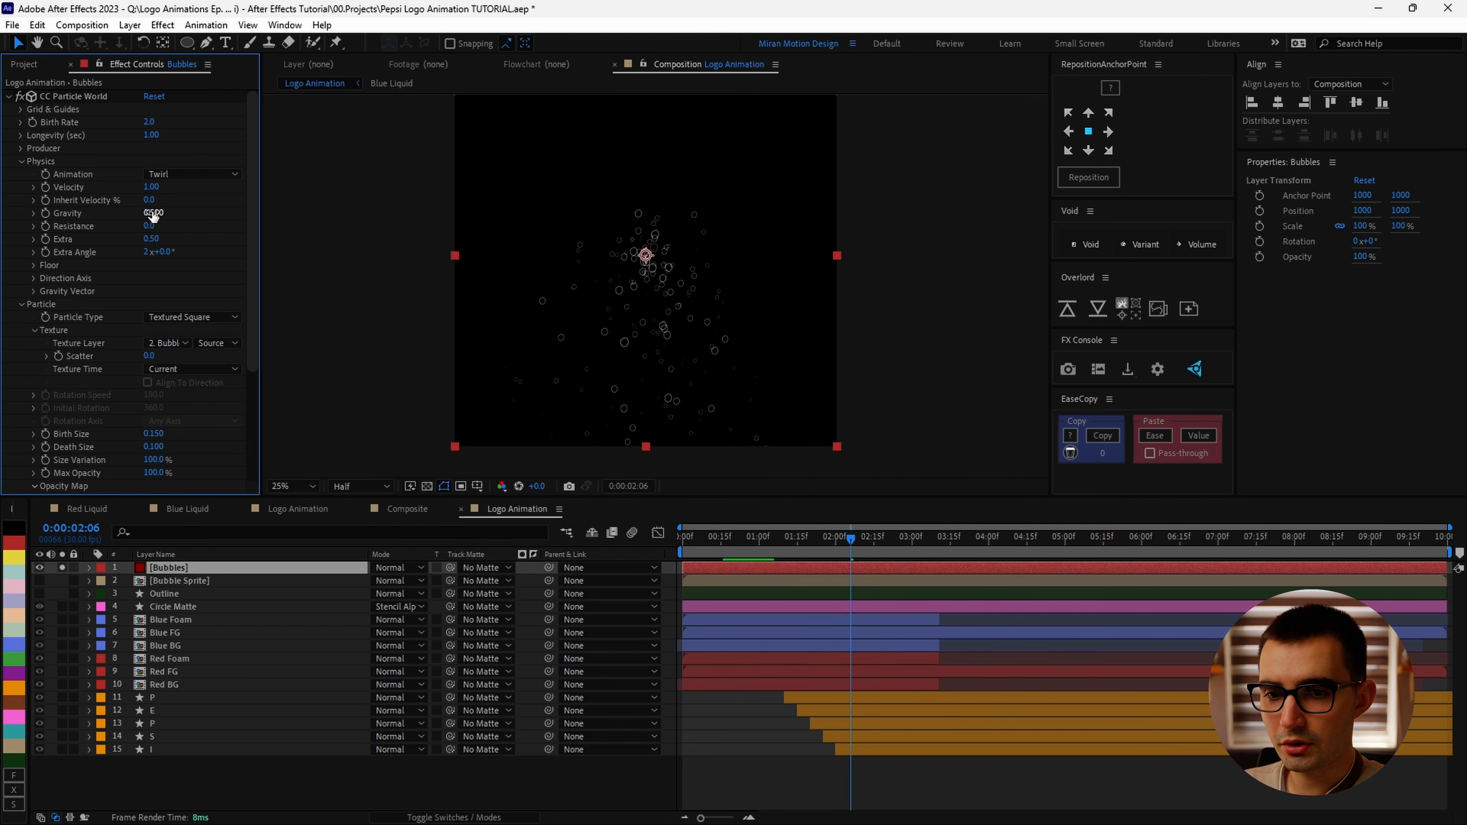
pyautogui.moveTo(154, 214); pyautogui.dragTo(133, 188)
pyautogui.press('space')
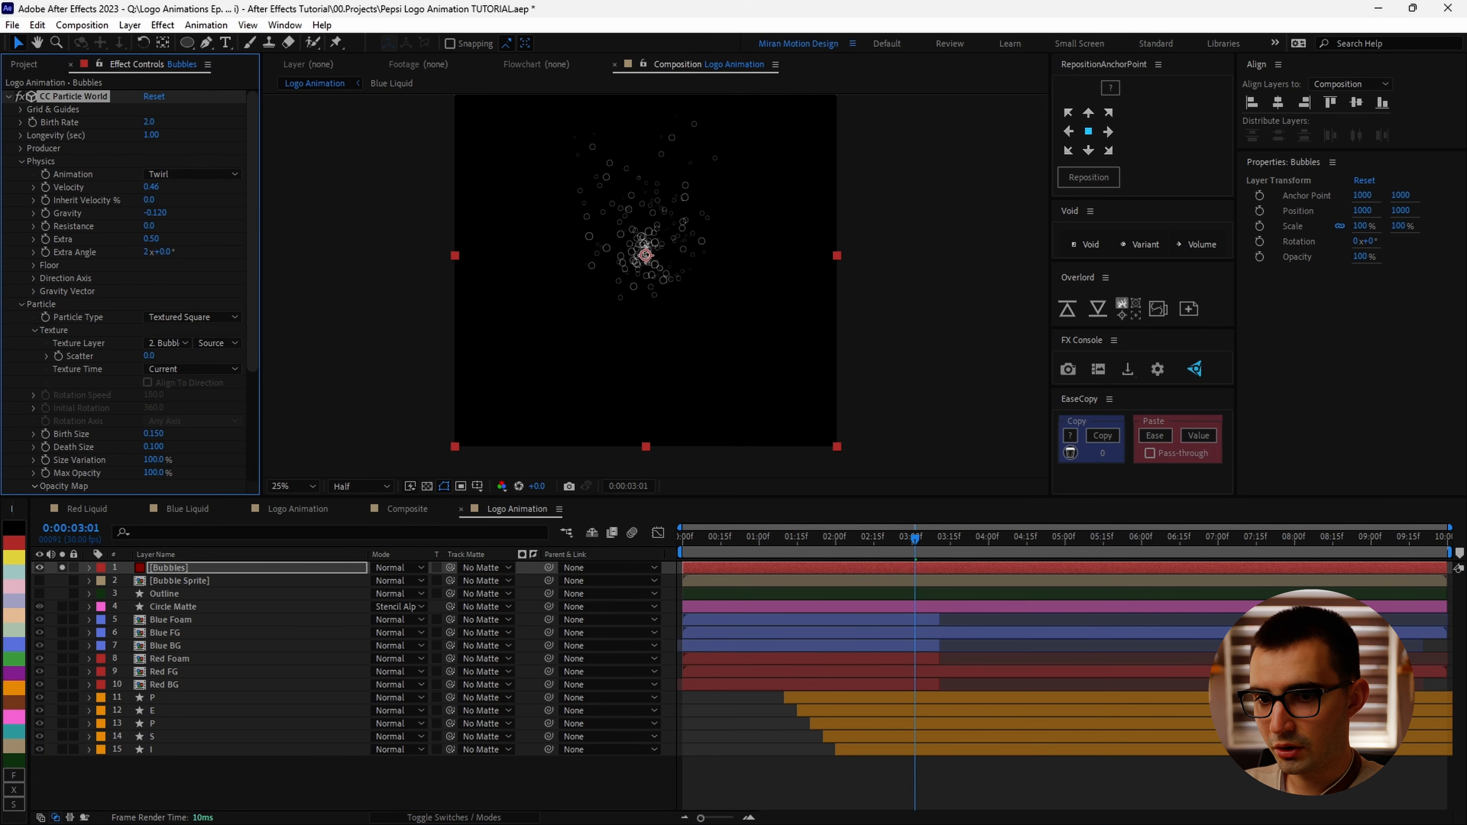
# Step: Set the particle Velocity to 0.27 and preview the animation
pyautogui.moveTo(149, 187); pyautogui.dragTo(146, 187)
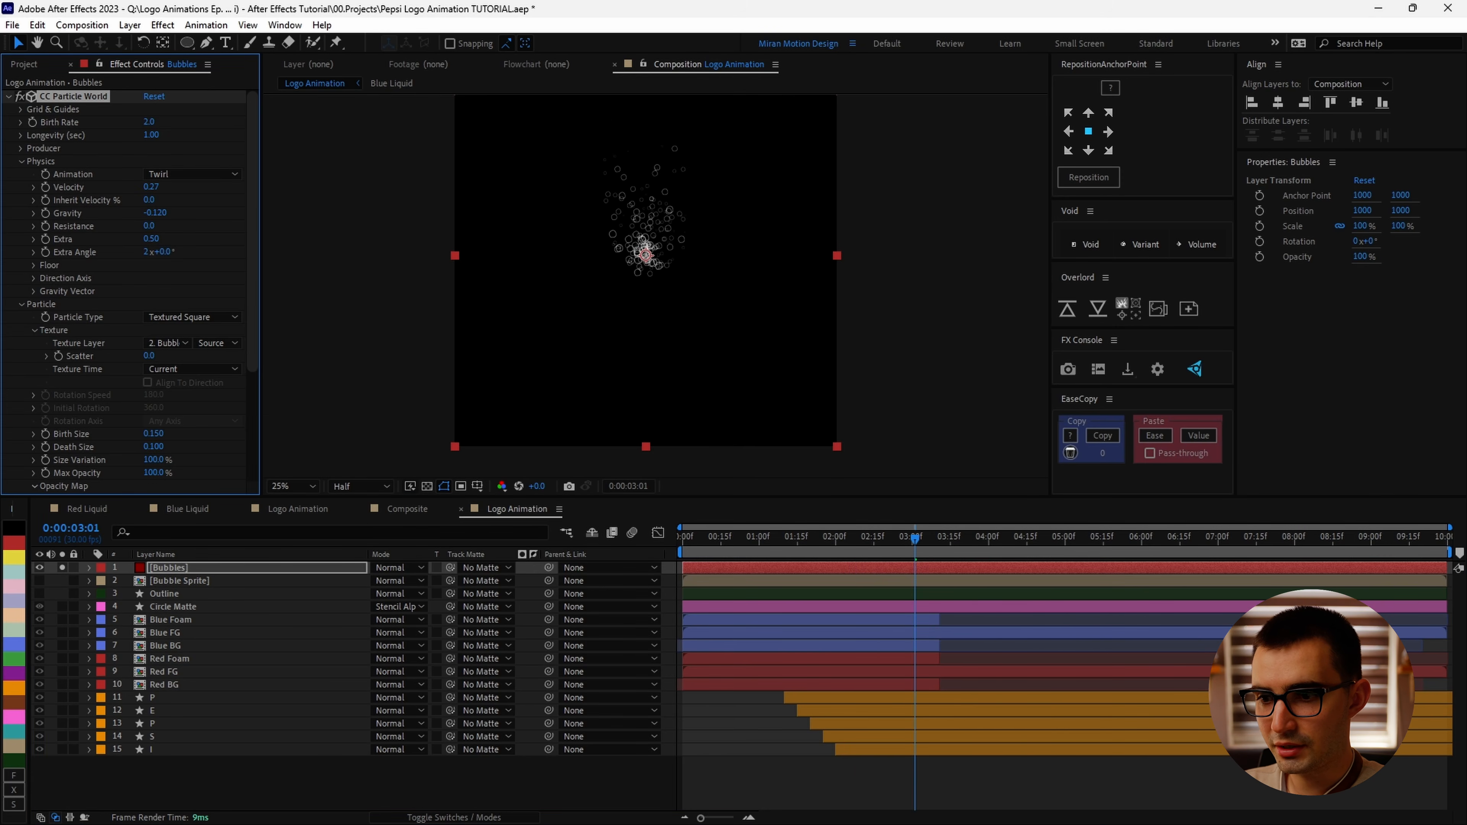
pyautogui.click(804, 572)
pyautogui.press('space')
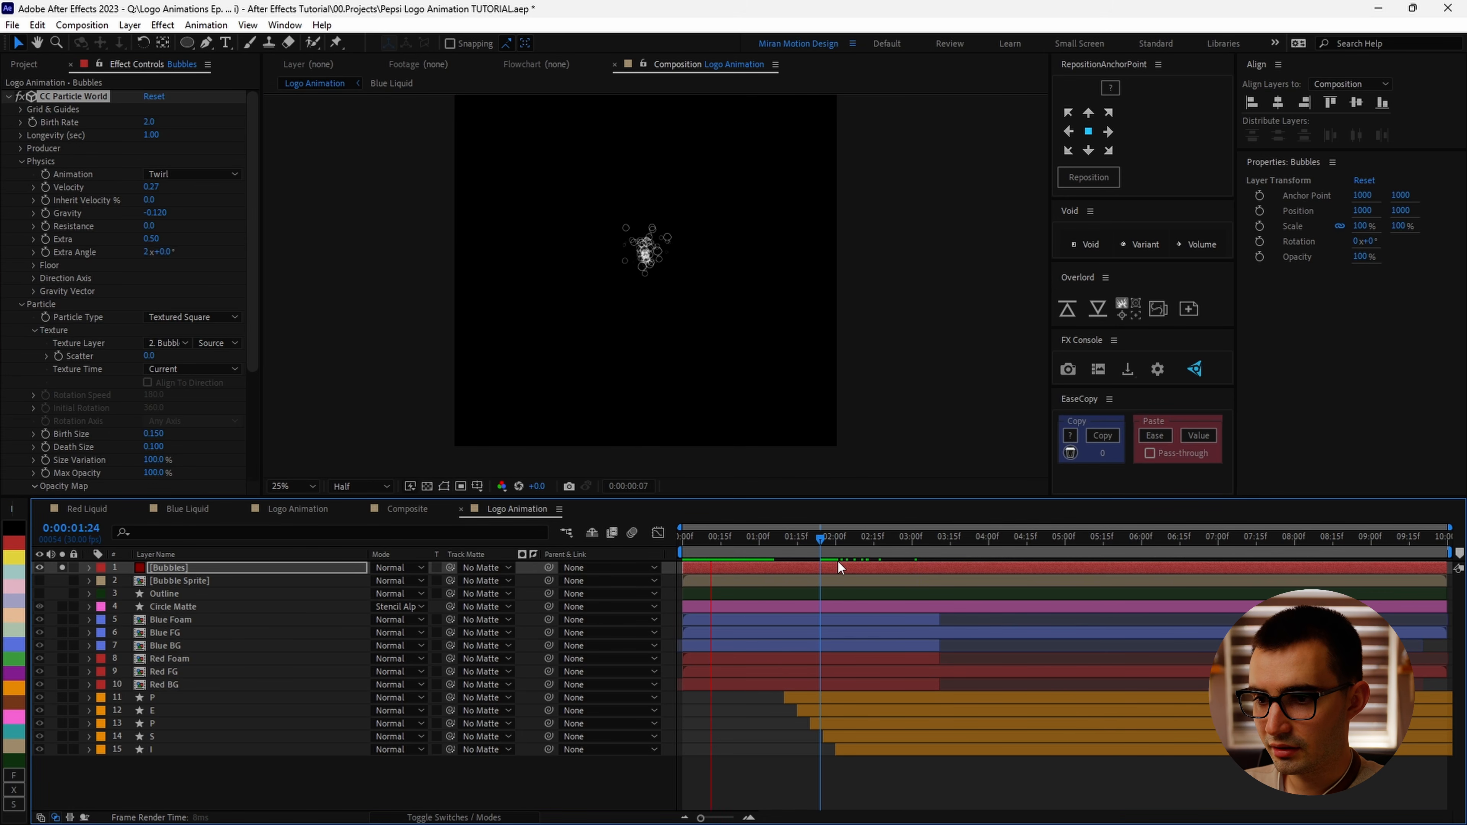
pyautogui.press('space')
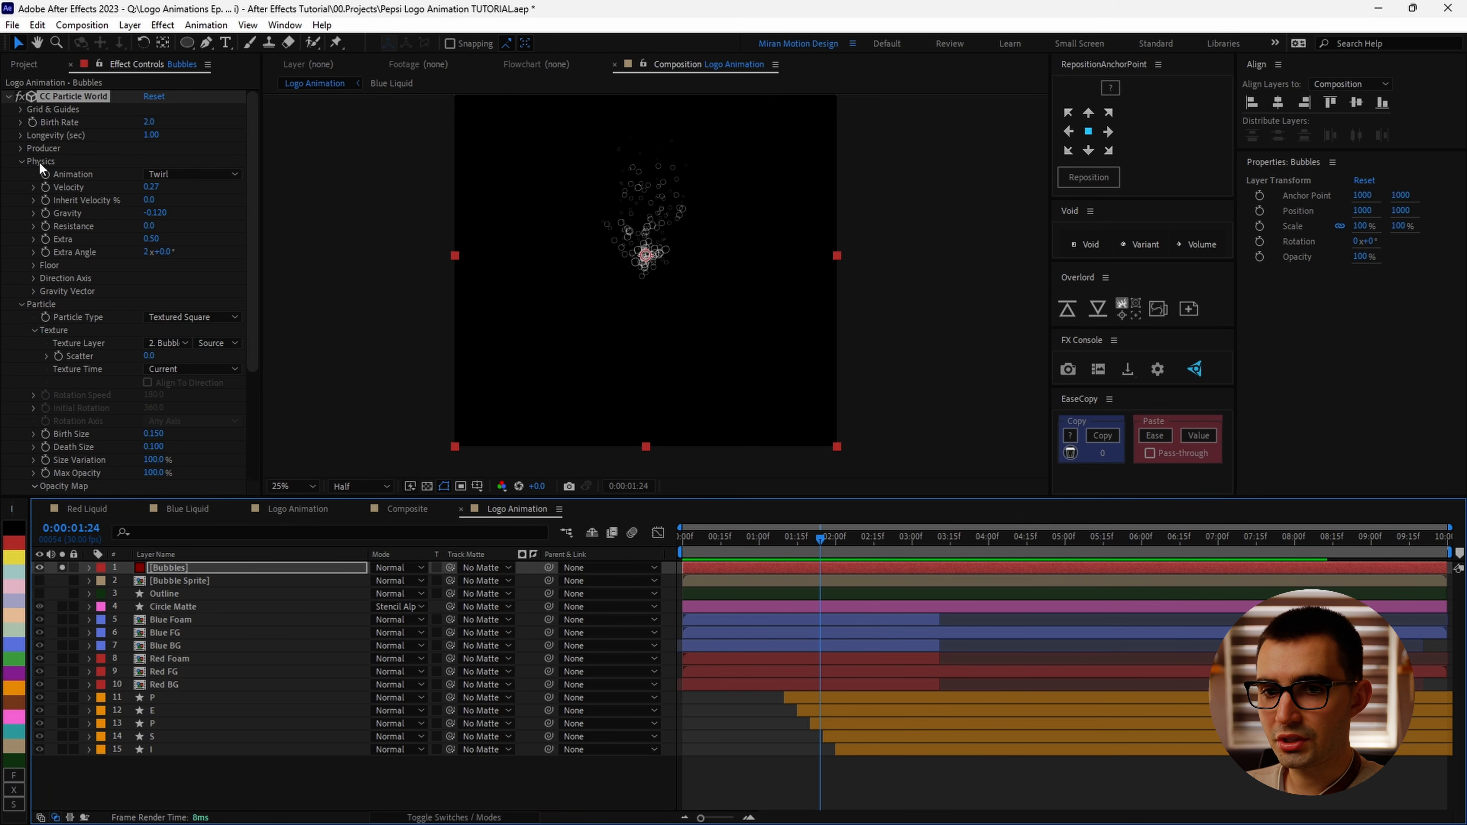
# Step: Set the Producer Position Y to 0.67, Radius X to 0.505 and Radius Y to 0.113
pyautogui.click(18, 150)
pyautogui.click(109, 207)
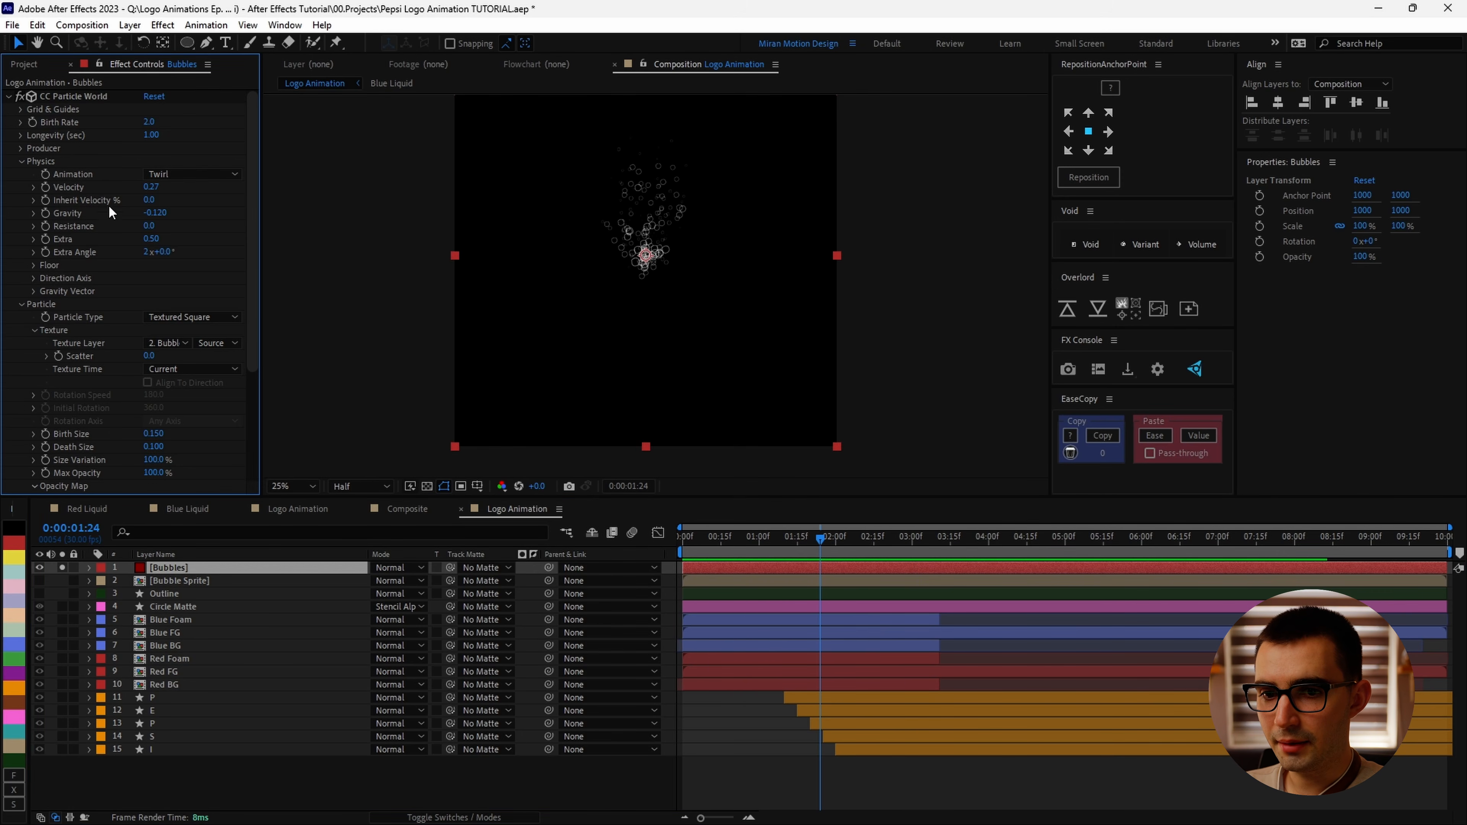
pyautogui.click(22, 149)
pyautogui.moveTo(148, 200); pyautogui.dragTo(192, 215)
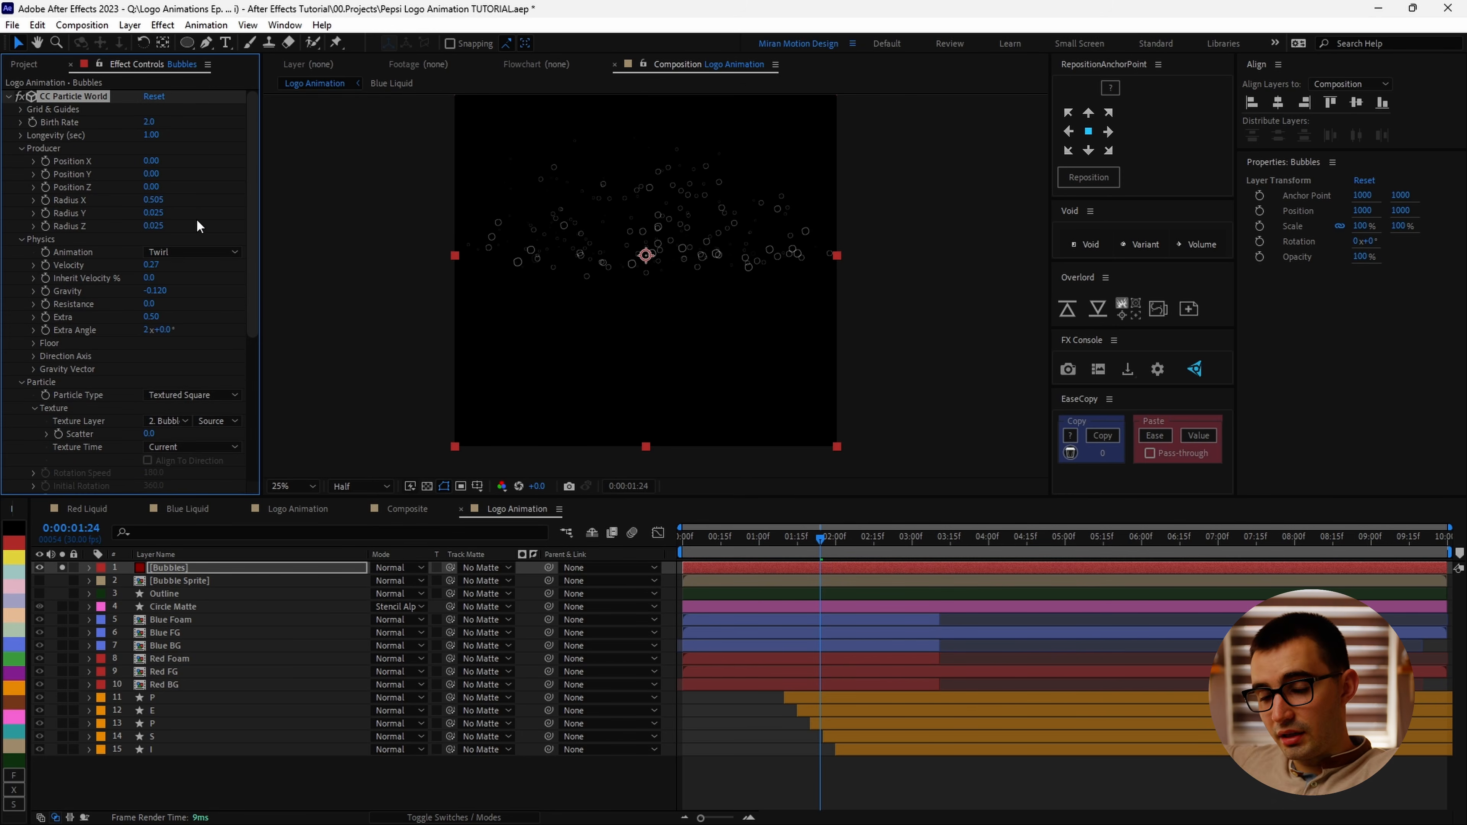
pyautogui.moveTo(167, 214); pyautogui.dragTo(203, 176)
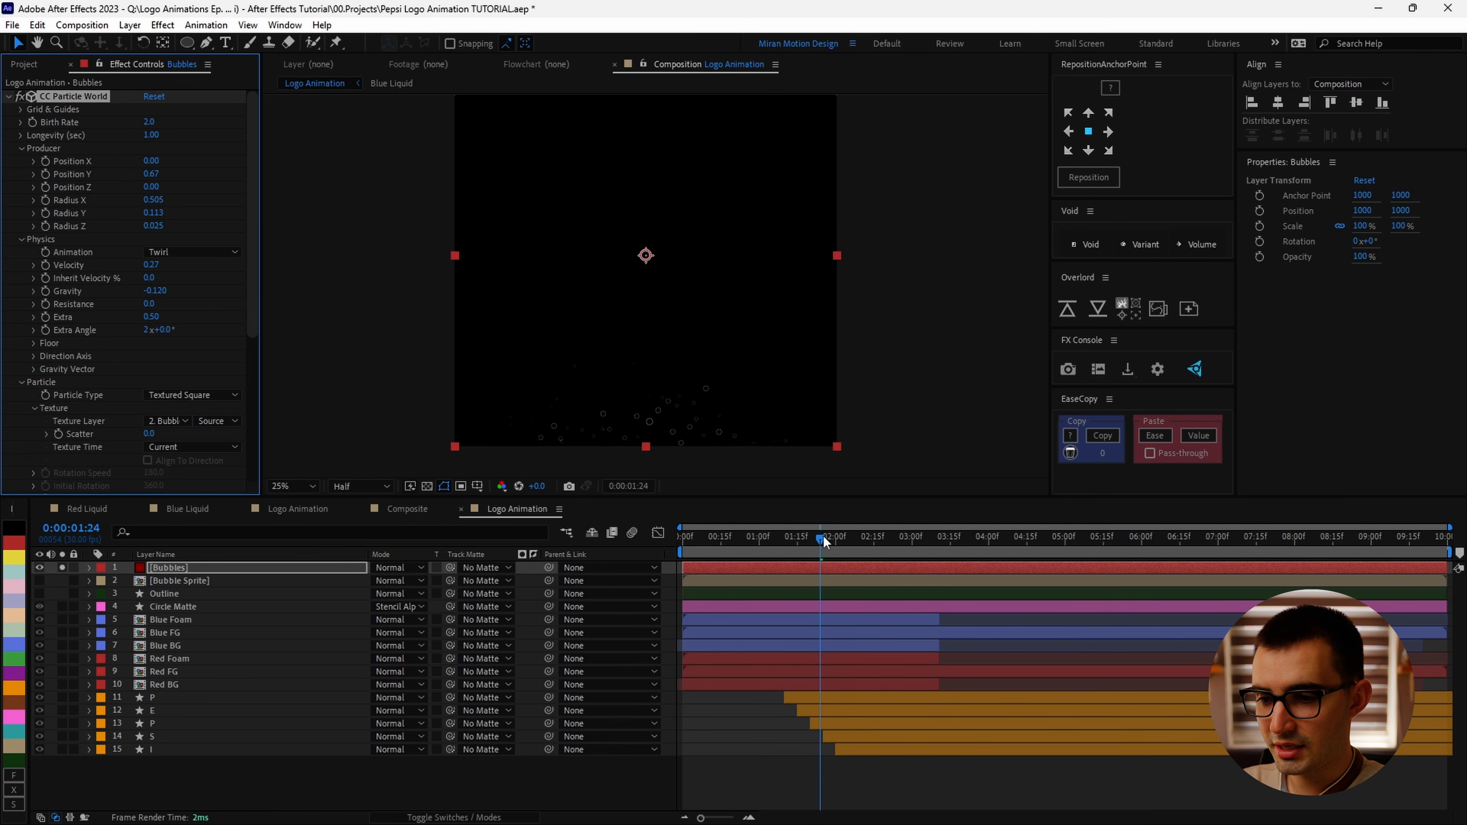
# Step: Raise the particle Longevity to 4.02 seconds
pyautogui.press('space')
pyautogui.moveTo(823, 542)
pyautogui.mouseDown()
pyautogui.moveTo(806, 541)
pyautogui.moveTo(838, 540)
pyautogui.mouseUp()
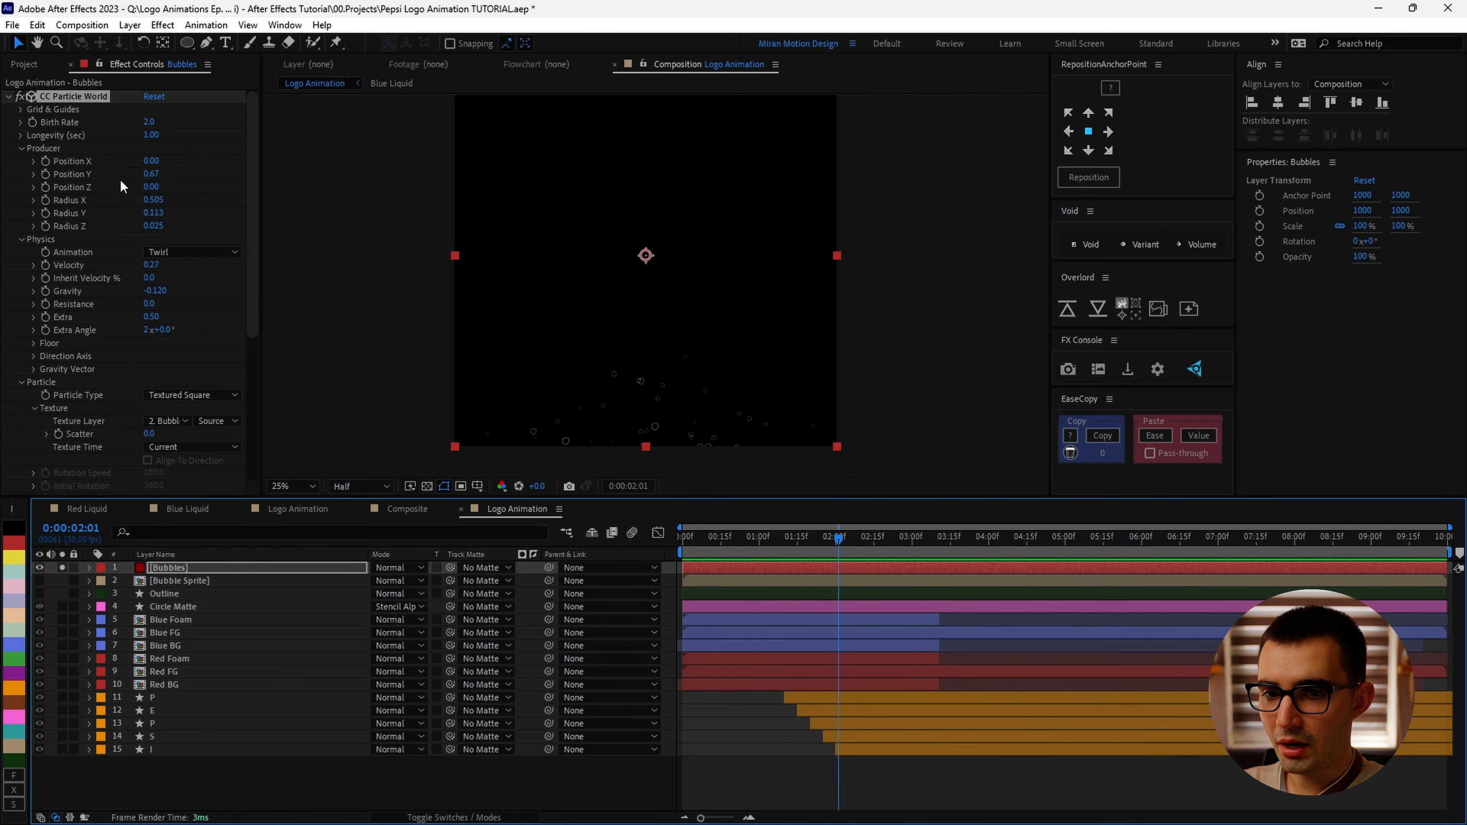
pyautogui.moveTo(179, 138); pyautogui.dragTo(216, 147)
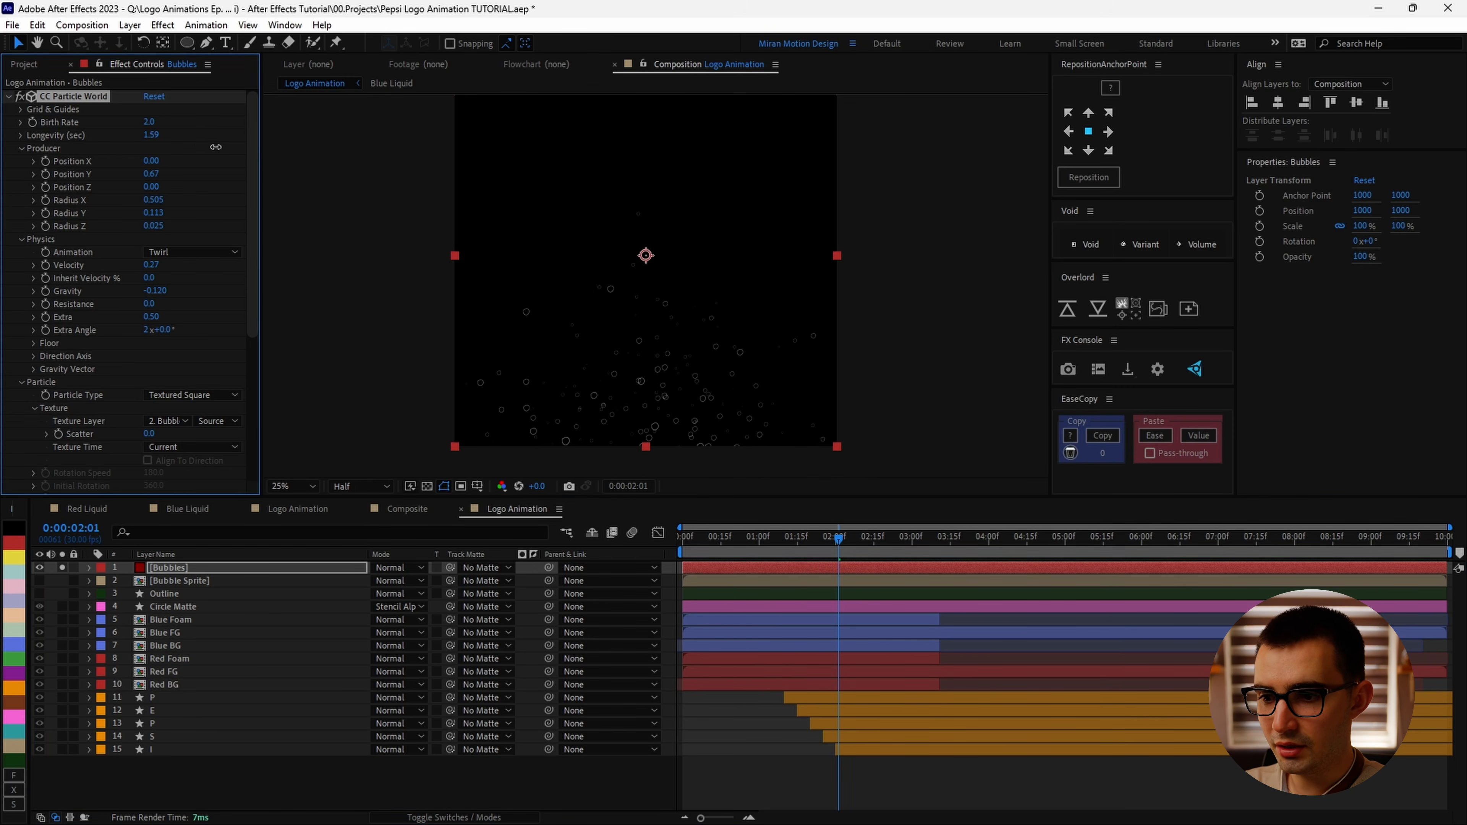
pyautogui.moveTo(708, 238); pyautogui.dragTo(711, 318)
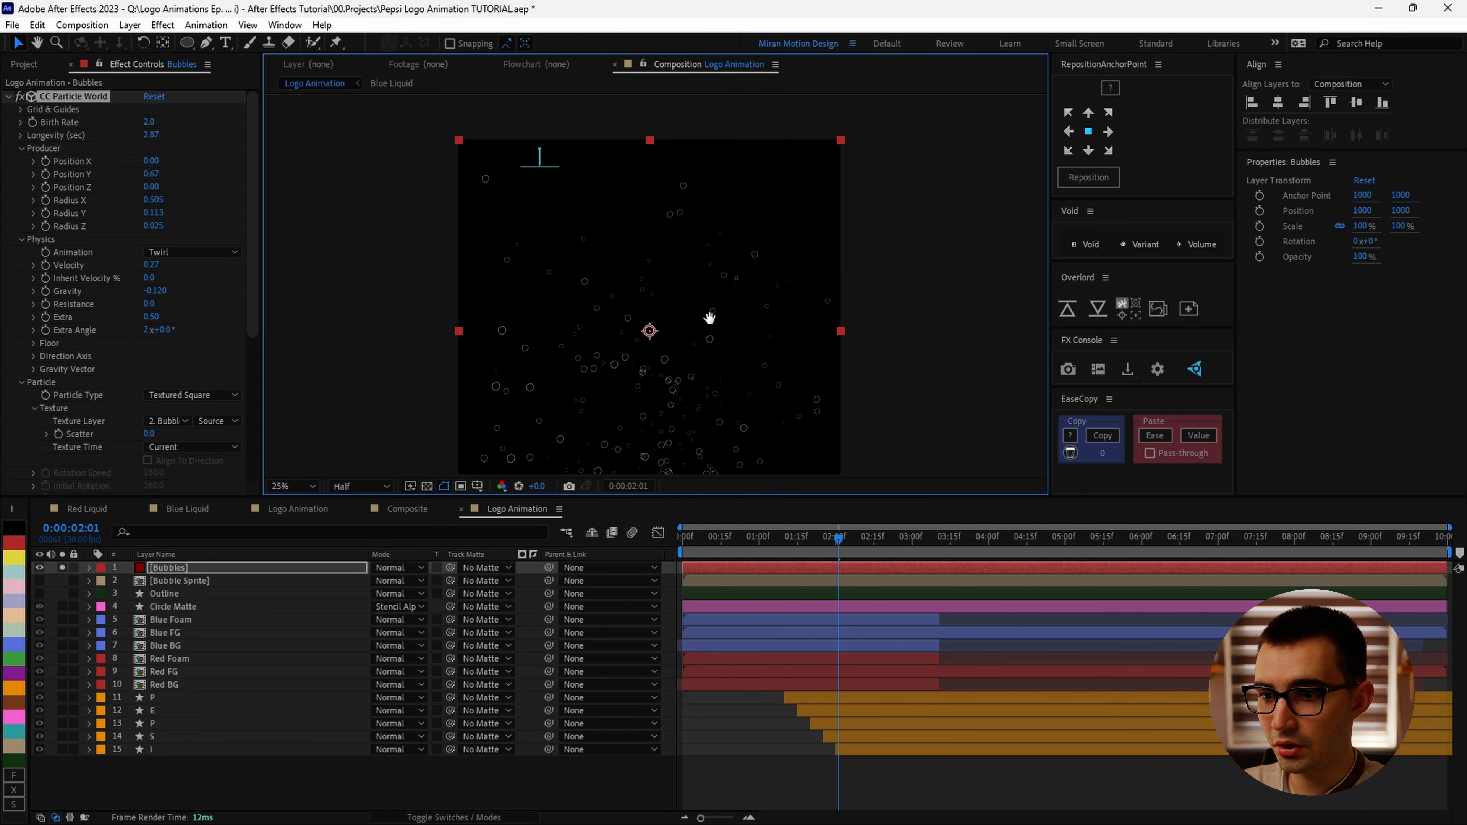
pyautogui.scroll(-1, 710, 318)
pyautogui.moveTo(154, 135); pyautogui.dragTo(173, 135)
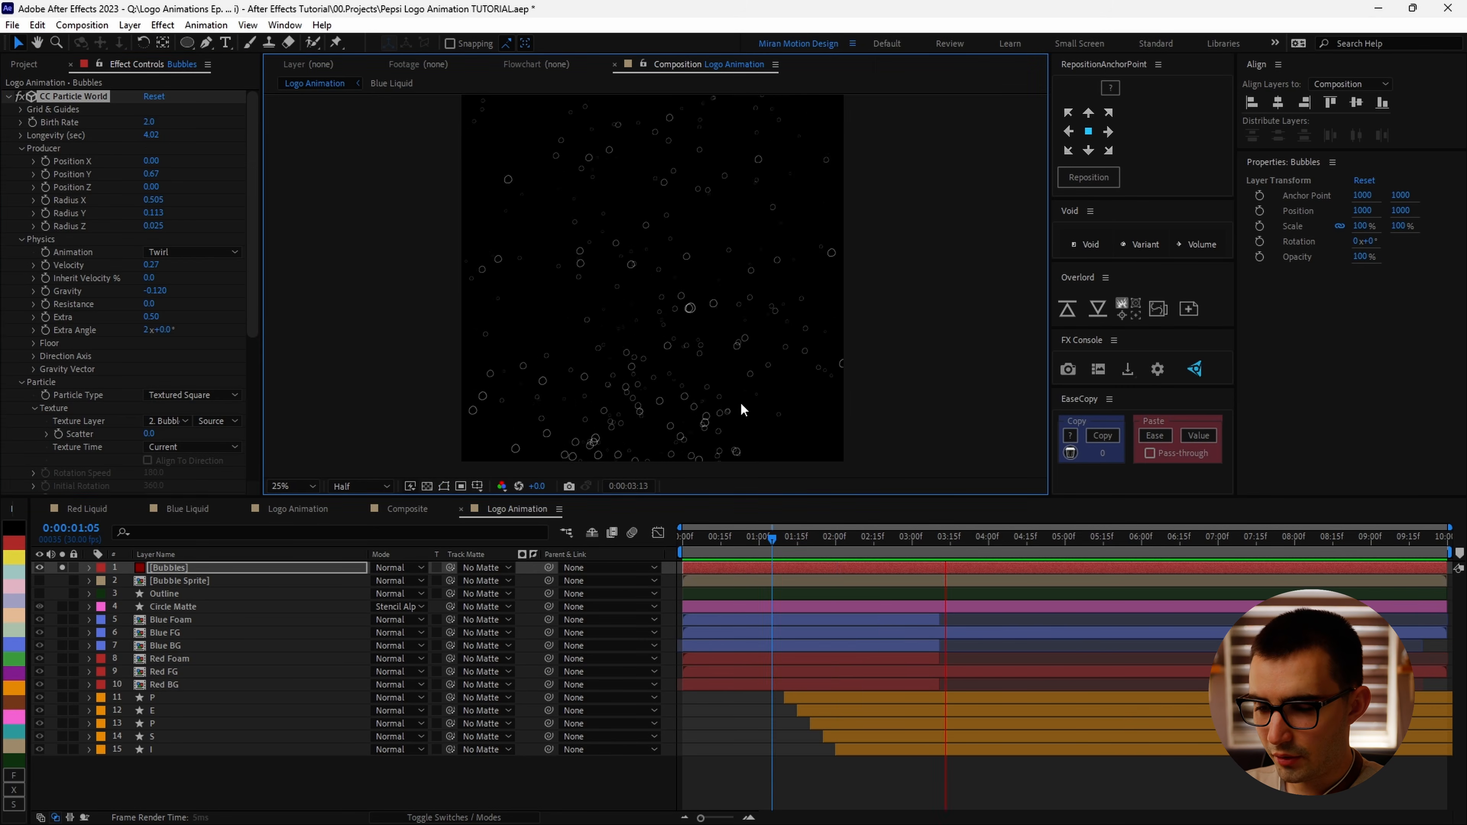
# Step: Set the particle Resistance to 0.5
pyautogui.click(150, 306)
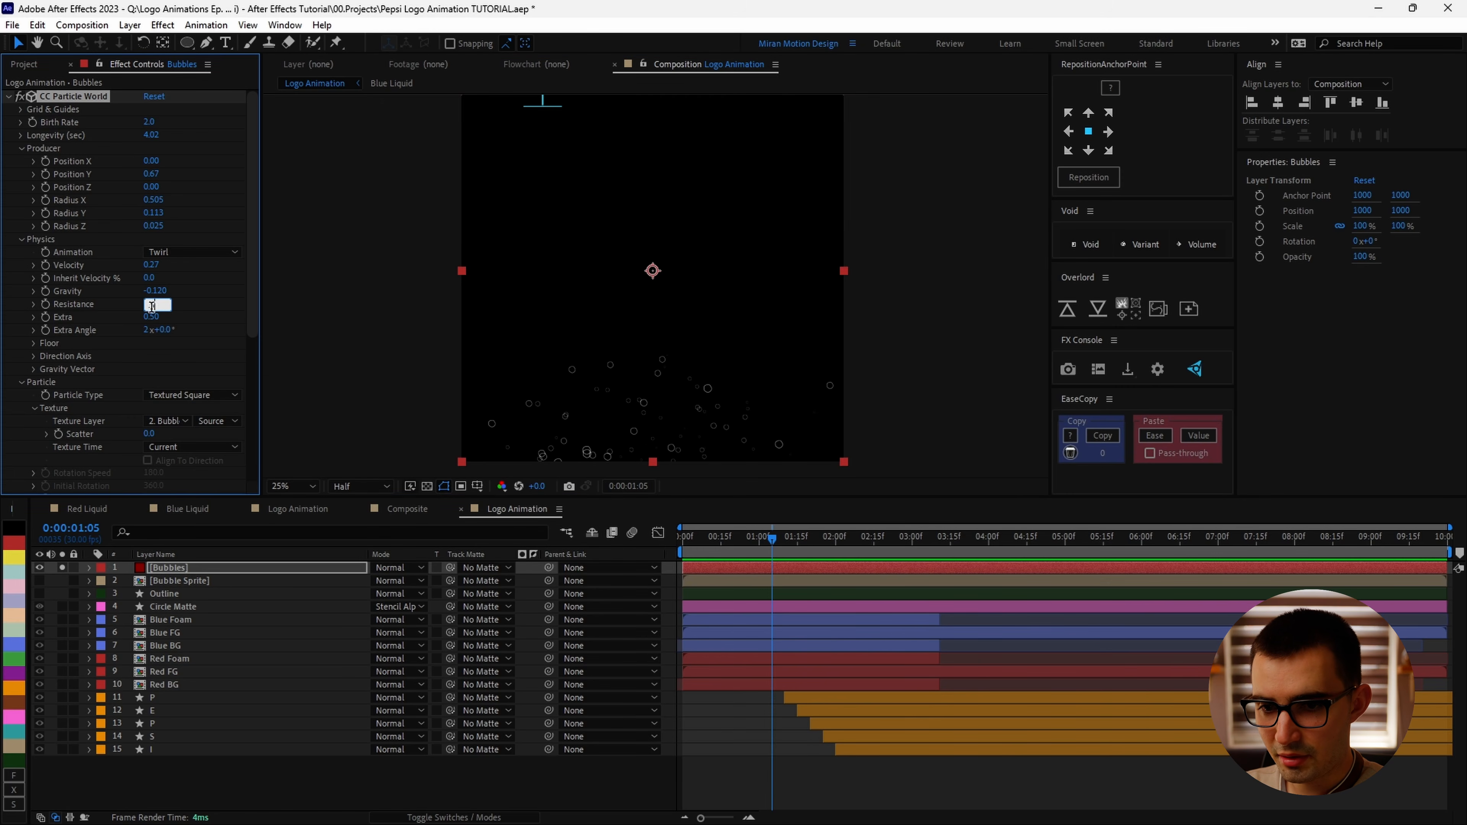
pyautogui.write('0.5')
pyautogui.press('Return')
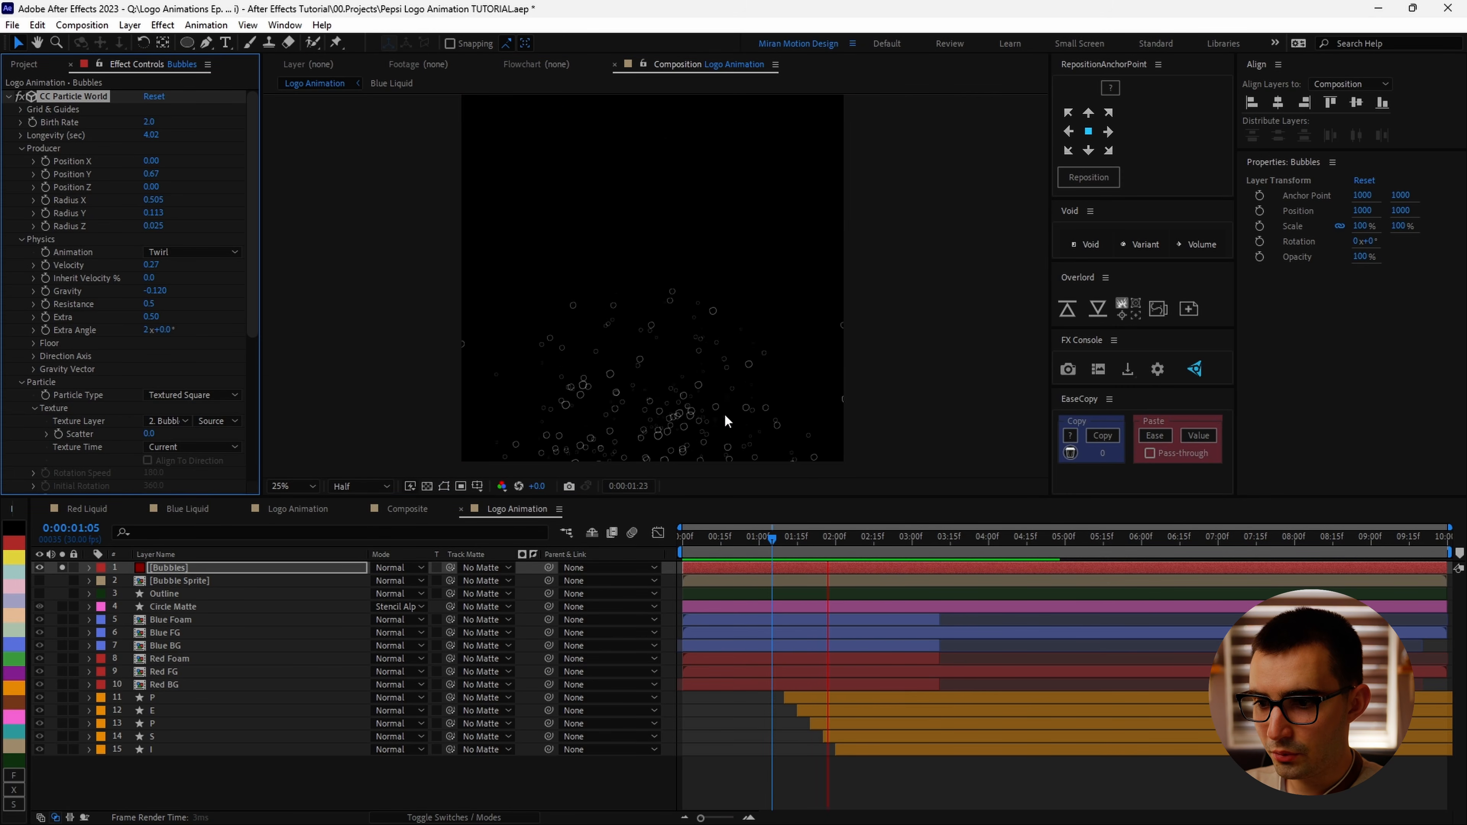
# Step: Raise the particle Longevity to 5 seconds and play the preview
pyautogui.scroll(-1, 719, 398)
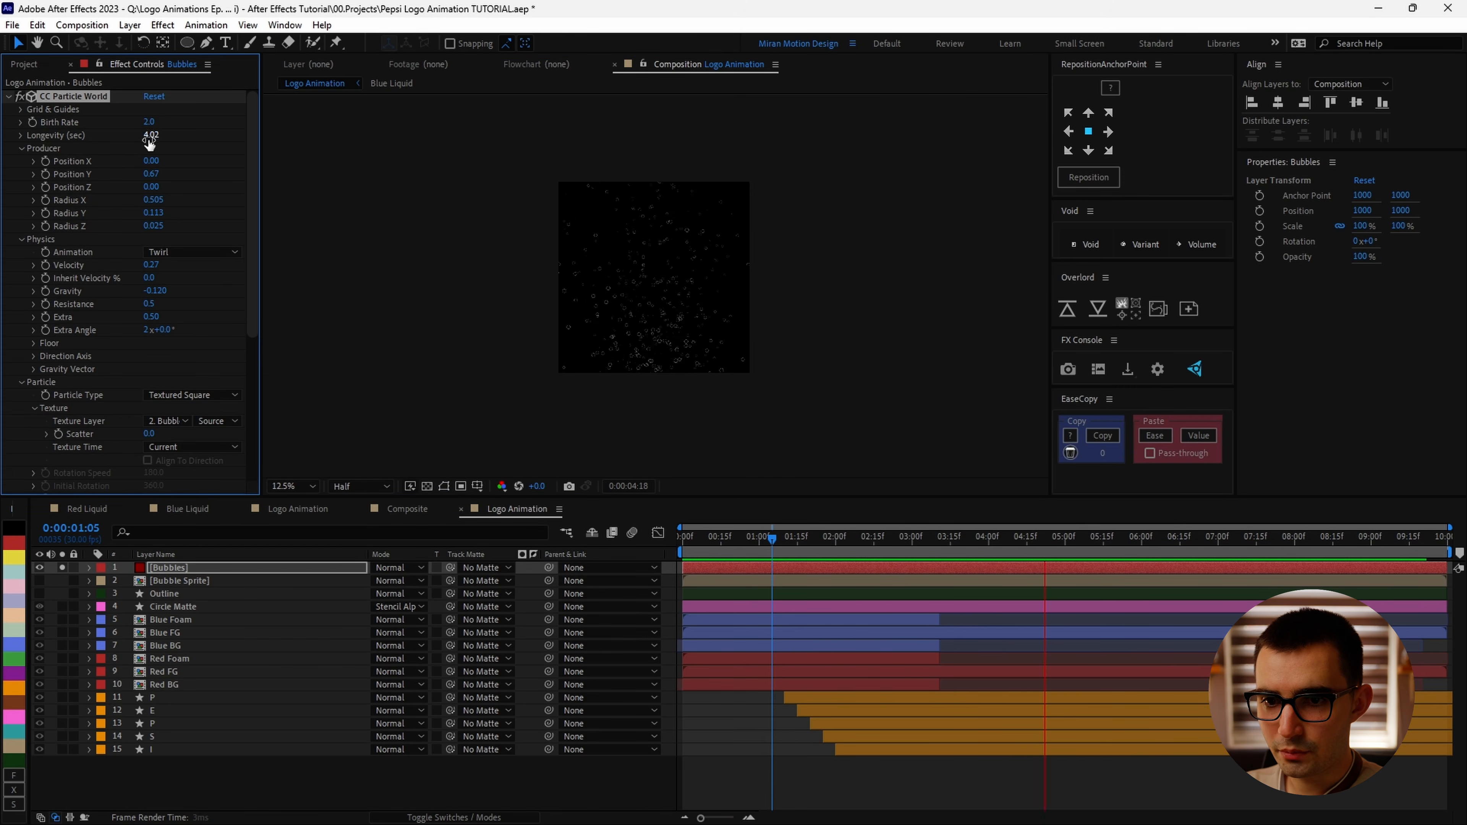
pyautogui.write('5')
pyautogui.press('Return')
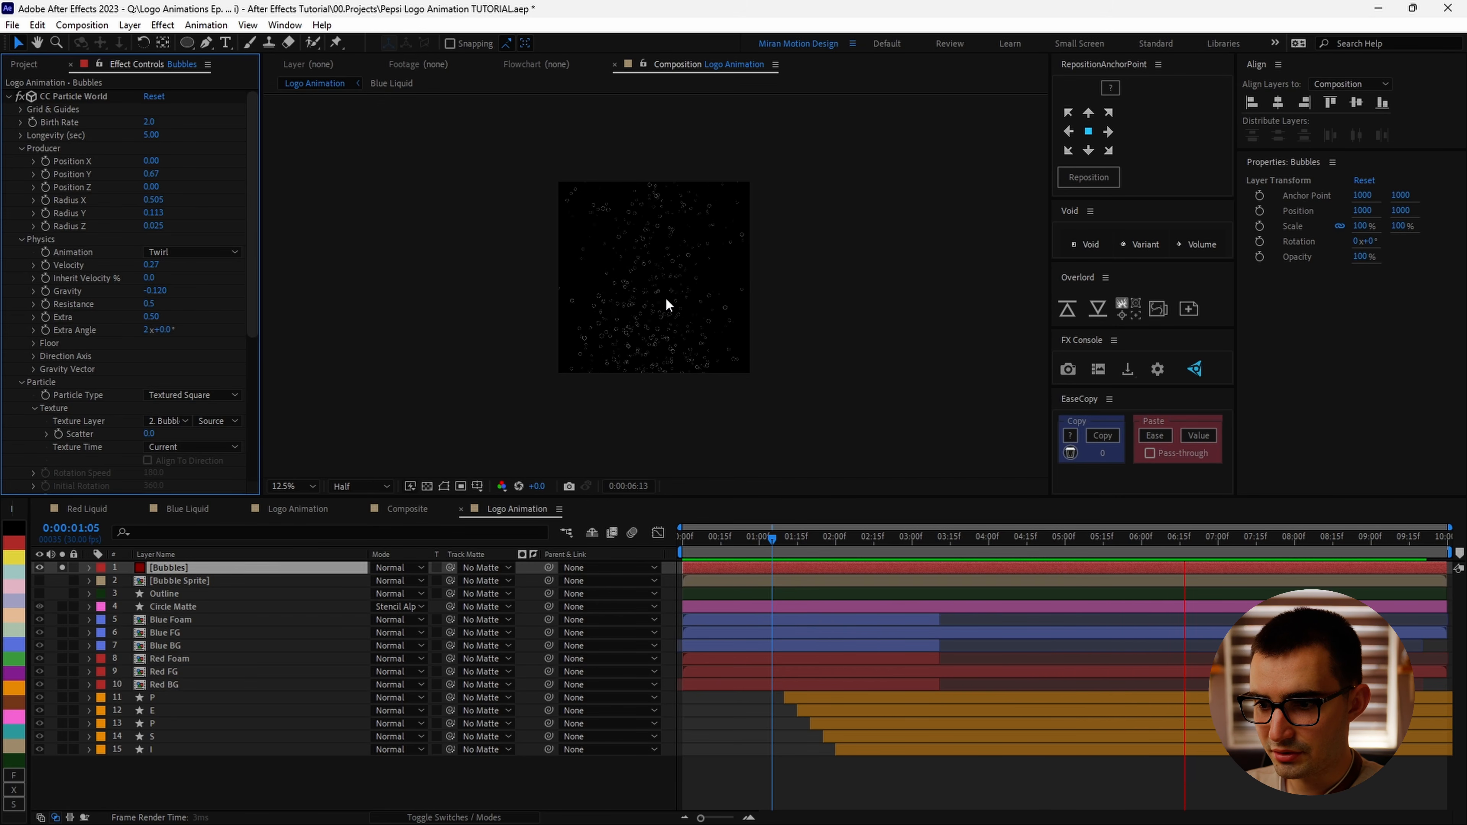
pyautogui.press('space')
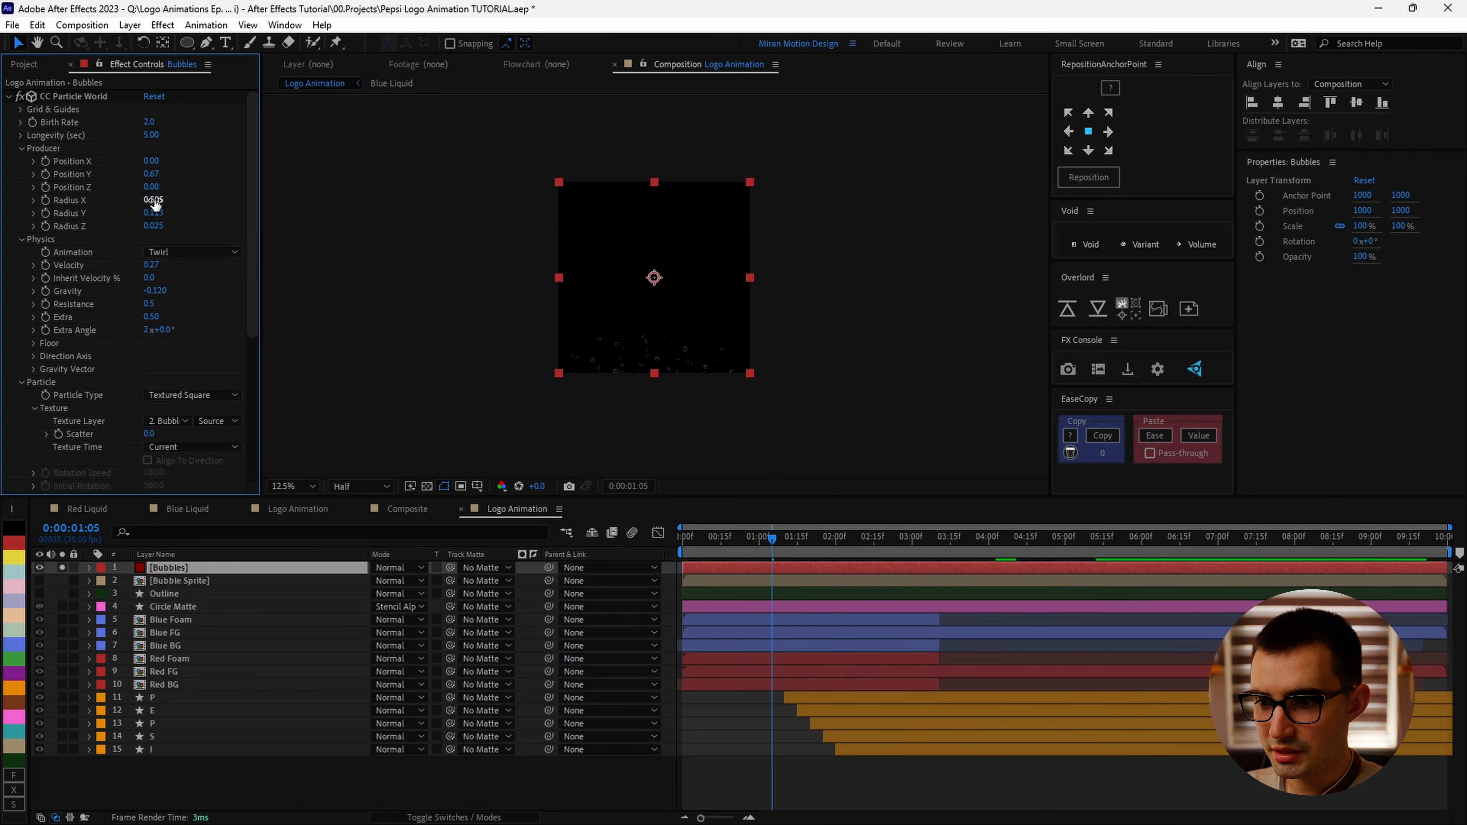
# Step: Widen the producer by setting Radius X to 0.695
pyautogui.moveTo(155, 202); pyautogui.dragTo(163, 202)
pyautogui.moveTo(774, 539); pyautogui.dragTo(879, 539)
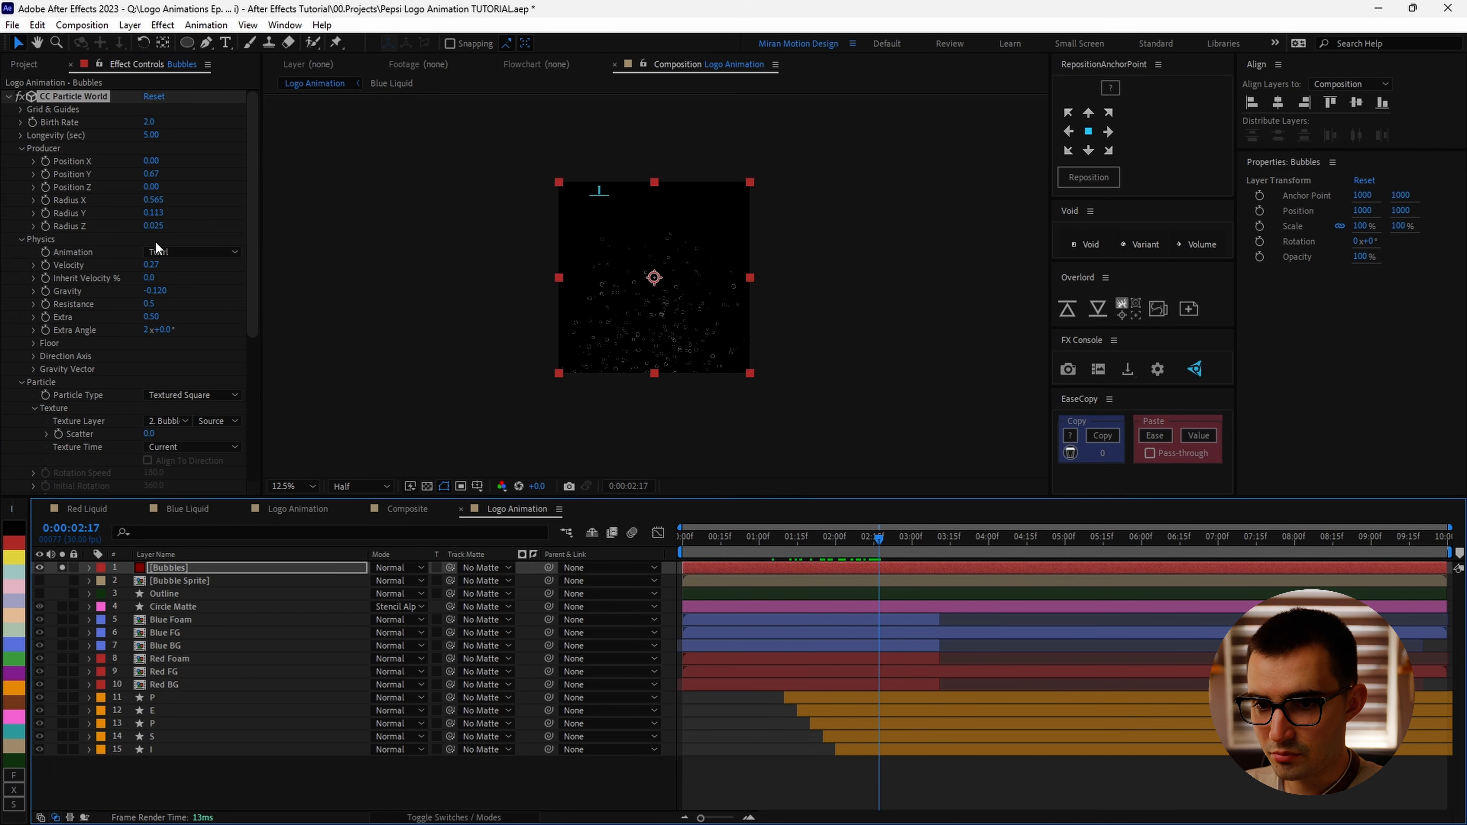
pyautogui.moveTo(153, 199); pyautogui.dragTo(200, 199)
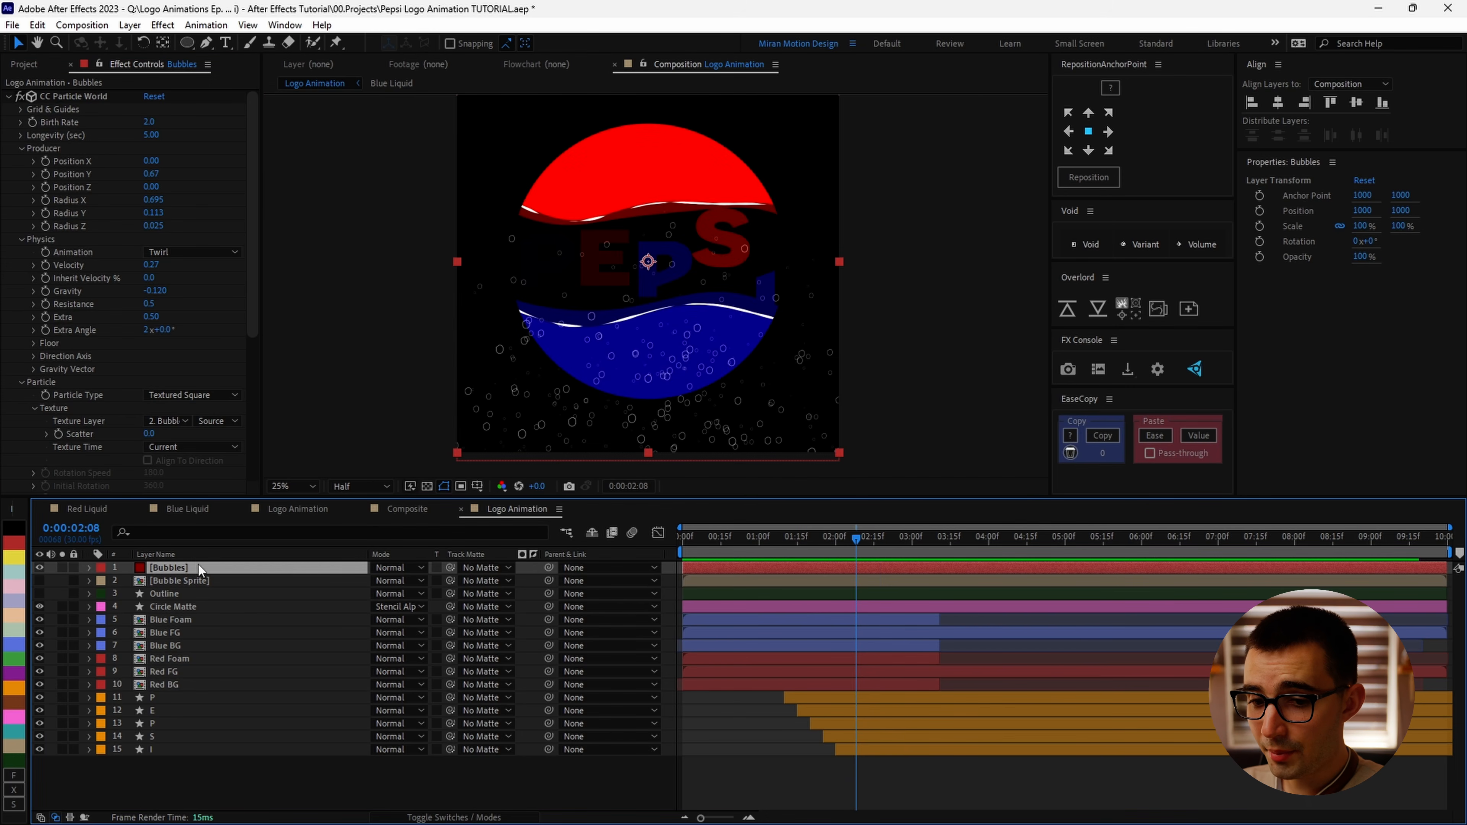
# Step: Move the Bubbles layer below the Circle Matte layer in the layer stack
pyautogui.moveTo(199, 567); pyautogui.dragTo(191, 608)
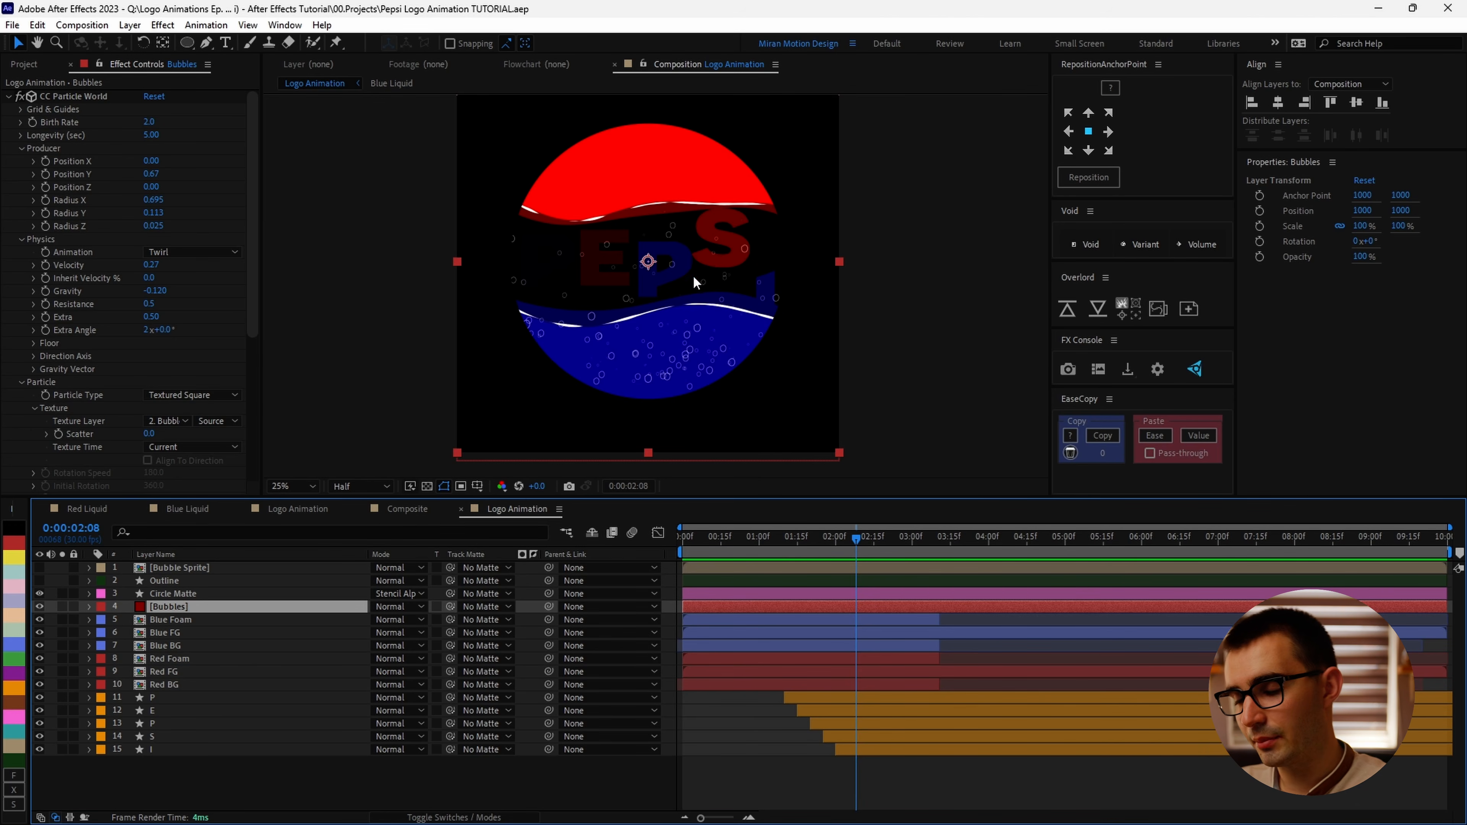
pyautogui.moveTo(762, 536); pyautogui.dragTo(617, 572)
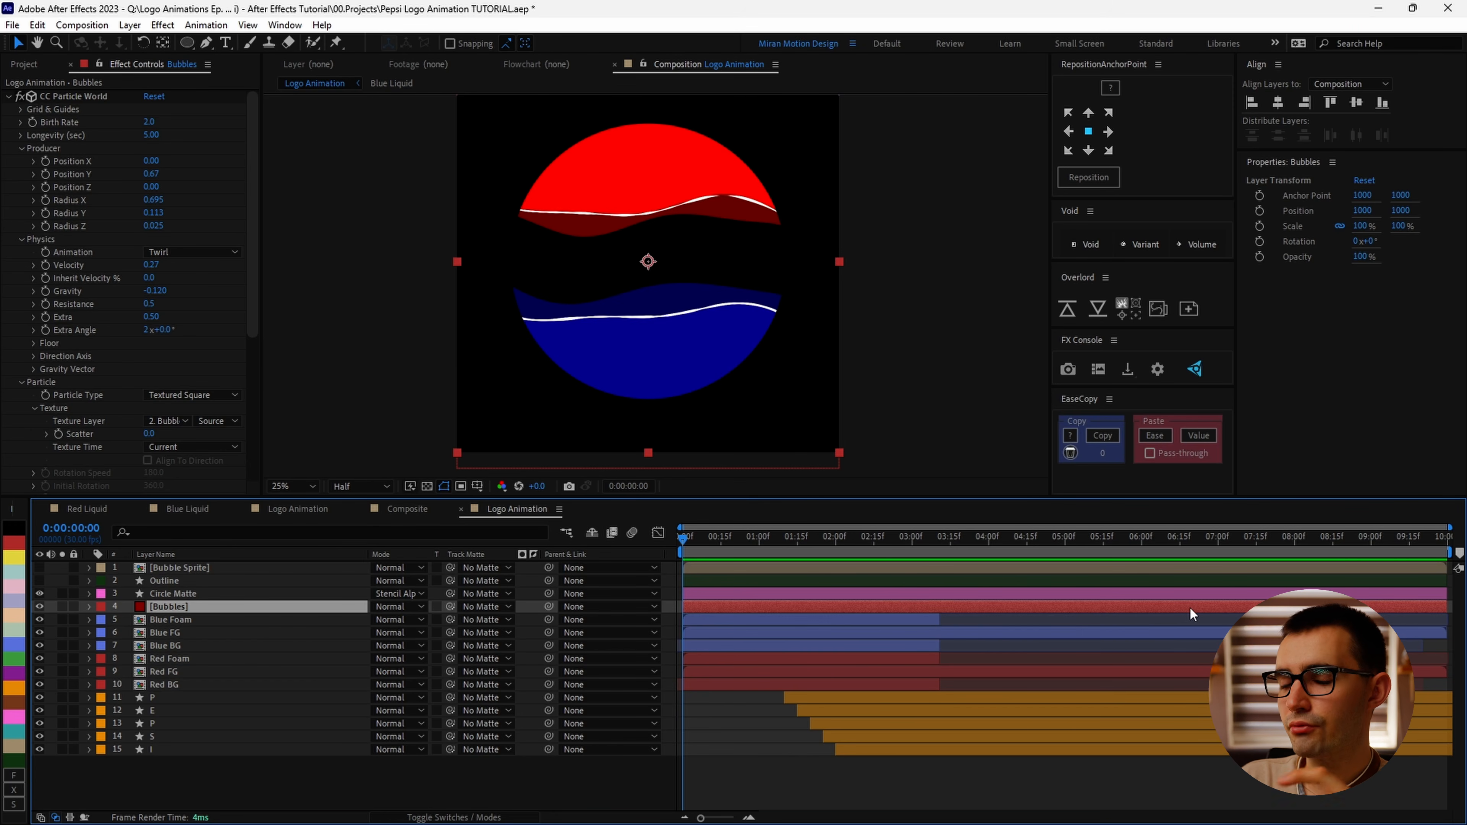
# Step: Trim the Bubbles layer's start at 6 seconds and slide the layer back to the start of the timeline
pyautogui.moveTo(1285, 608); pyautogui.dragTo(1073, 626)
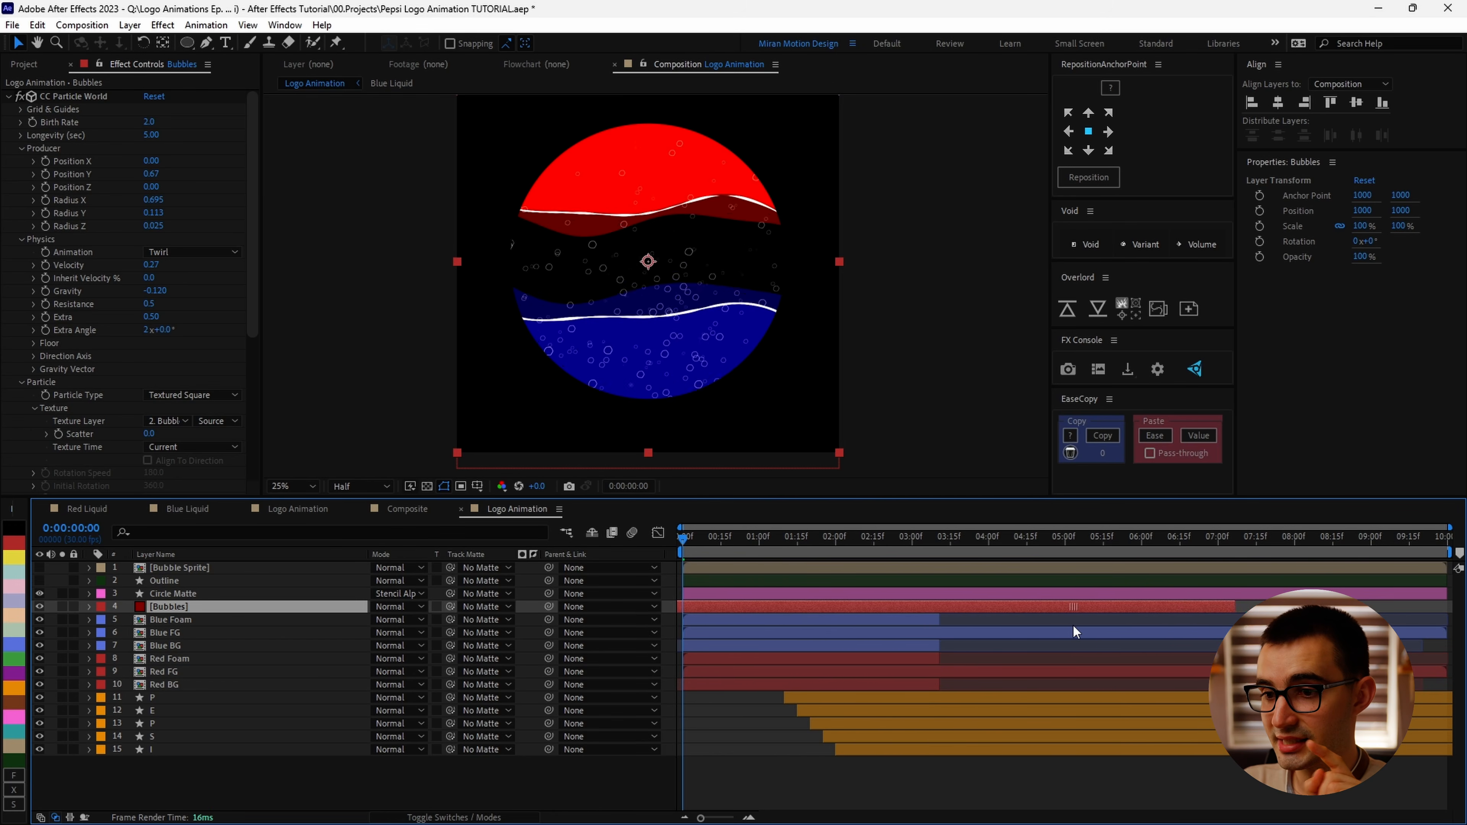
pyautogui.moveTo(756, 537); pyautogui.dragTo(1141, 554)
pyautogui.hotkey('alt', '[')
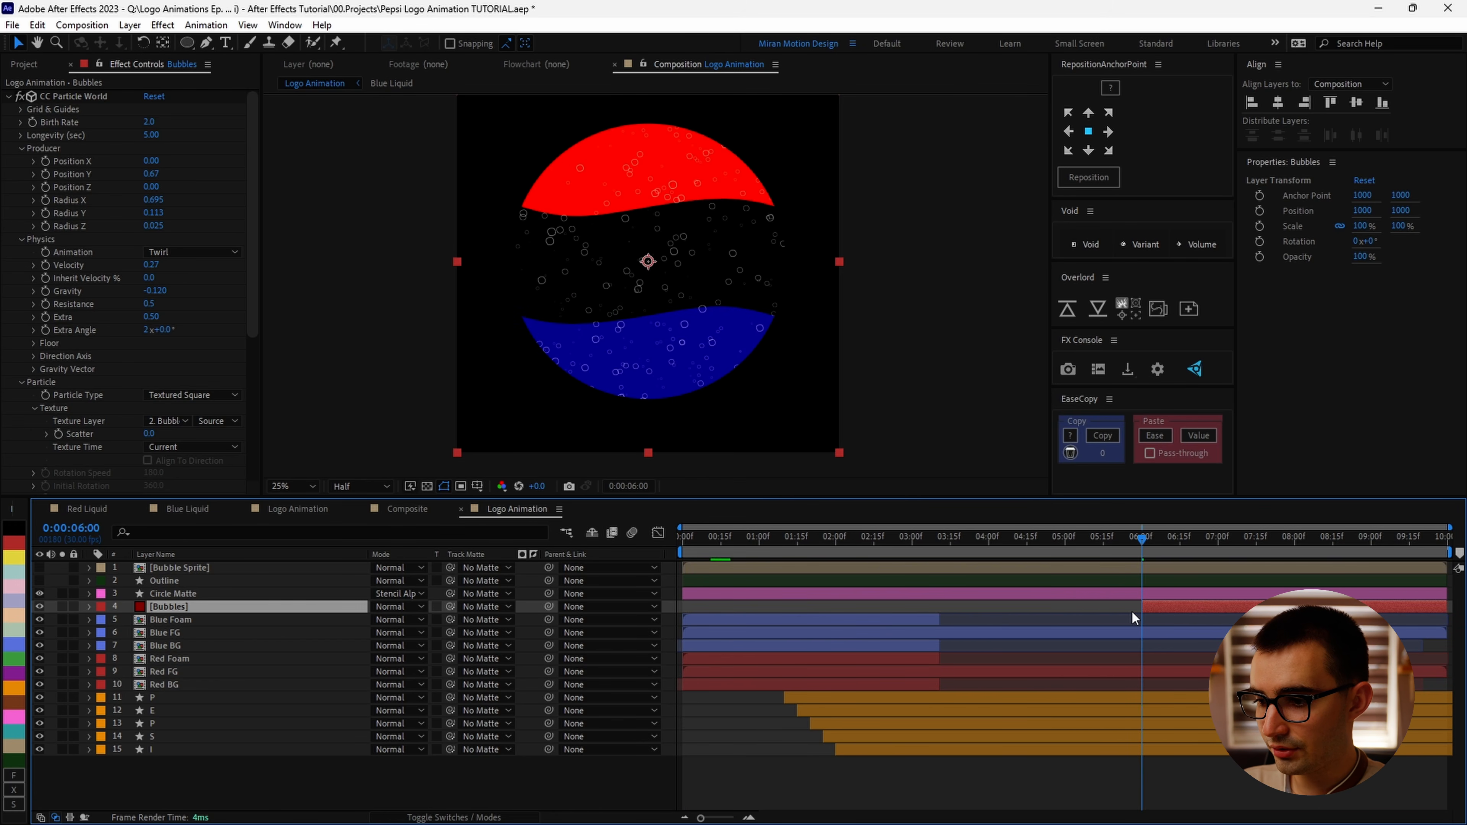
pyautogui.moveTo(1281, 608); pyautogui.dragTo(843, 608)
pyautogui.press('Home')
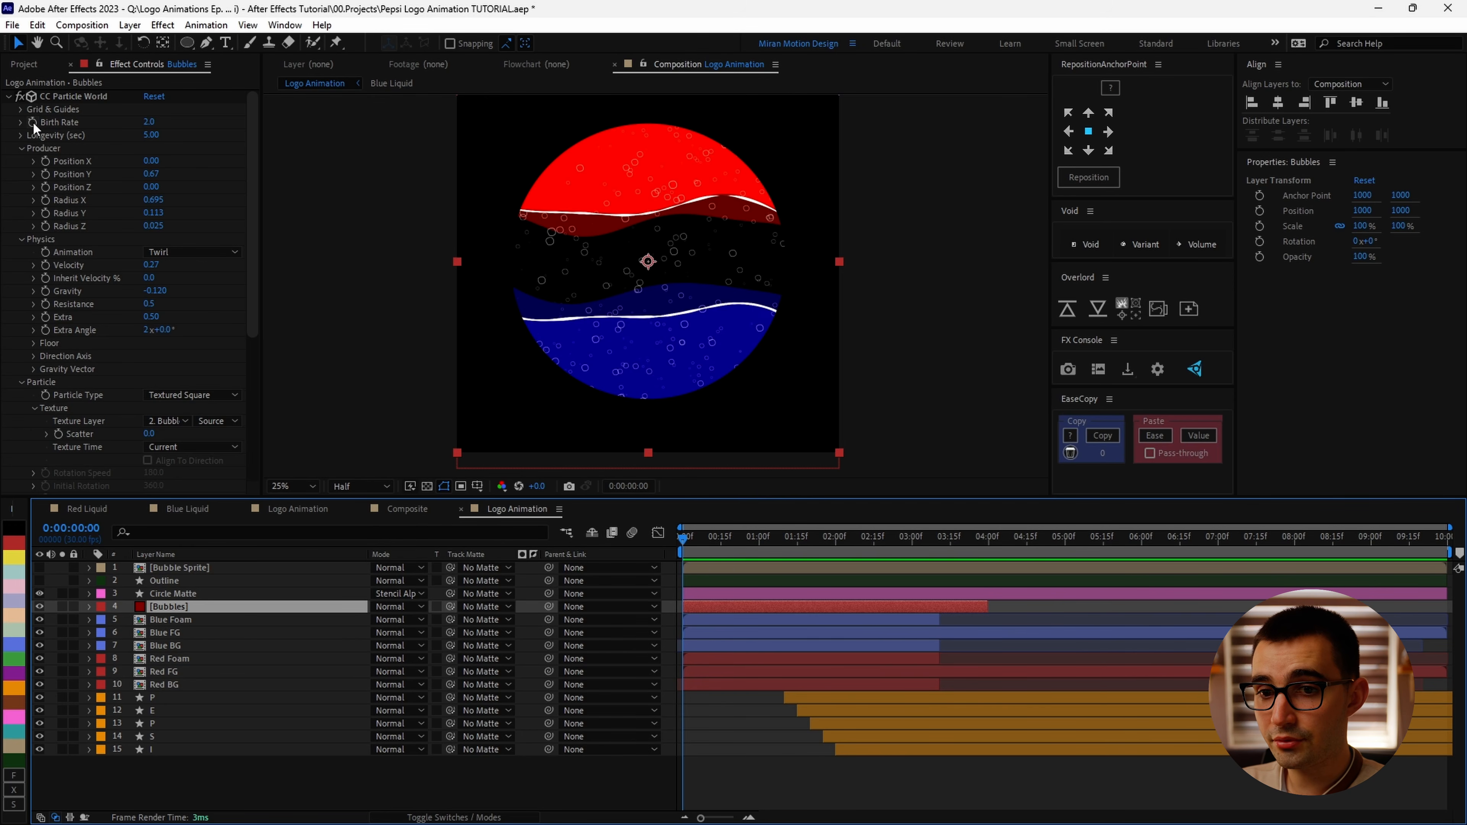
# Step: Set the particle Birth Rate to 1.0
pyautogui.click(148, 121)
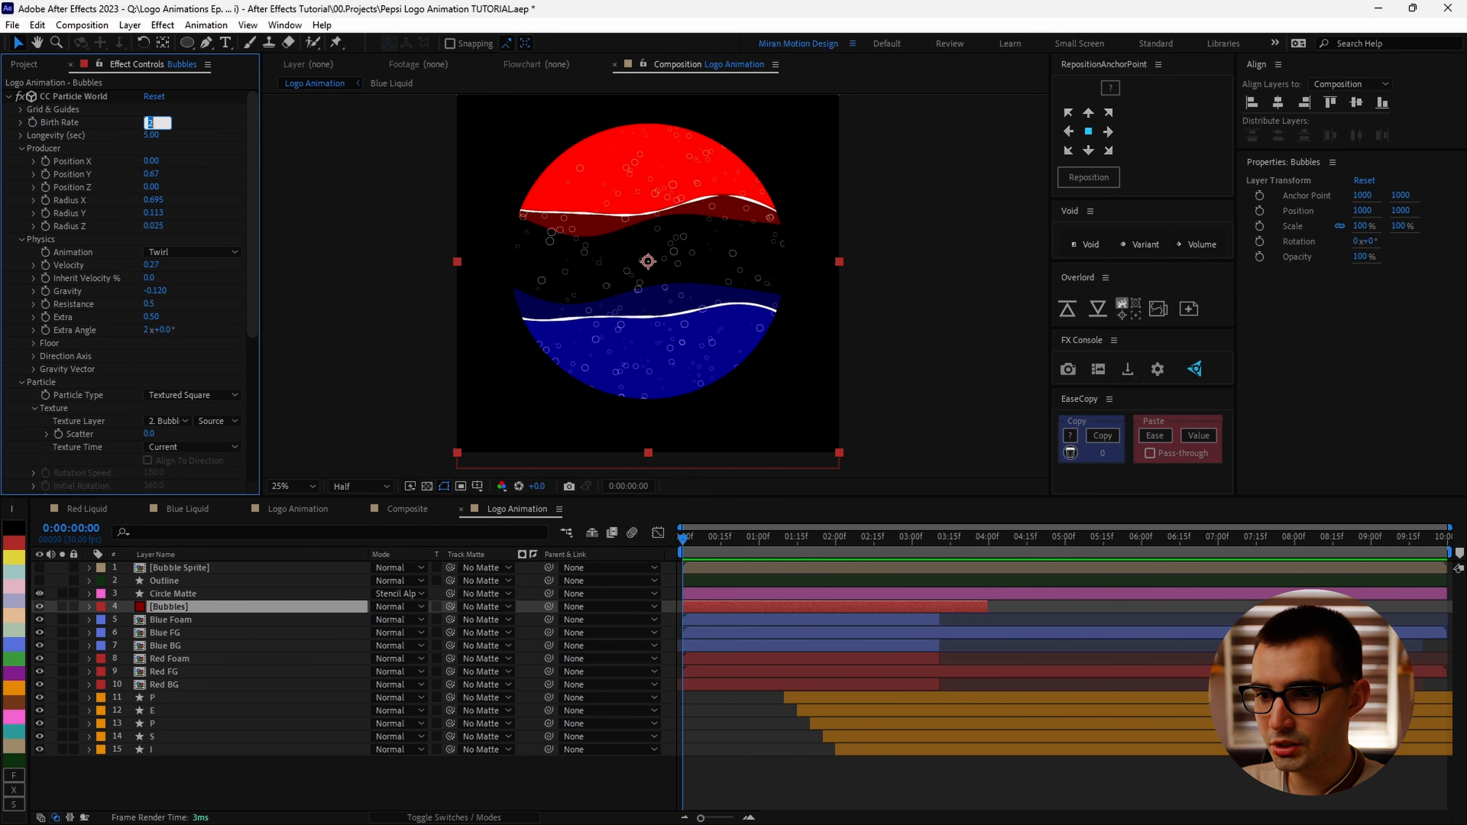
pyautogui.write('1')
pyautogui.press('Return')
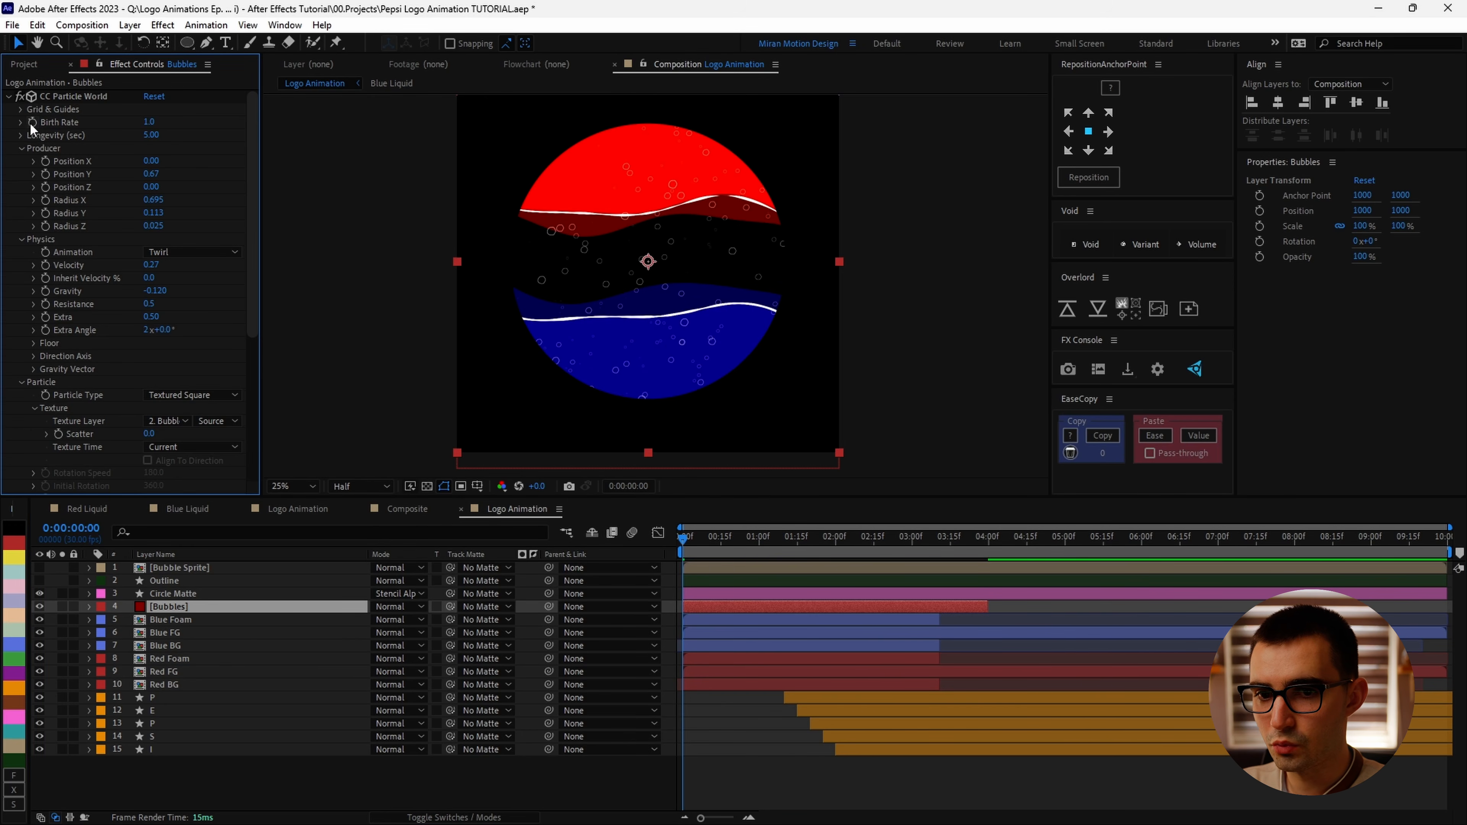
# Step: Keyframe Birth Rate at the start, then set it to 0 at 1:15 and reveal the keyframes
pyautogui.click(40, 126)
pyautogui.moveTo(696, 540); pyautogui.dragTo(797, 564)
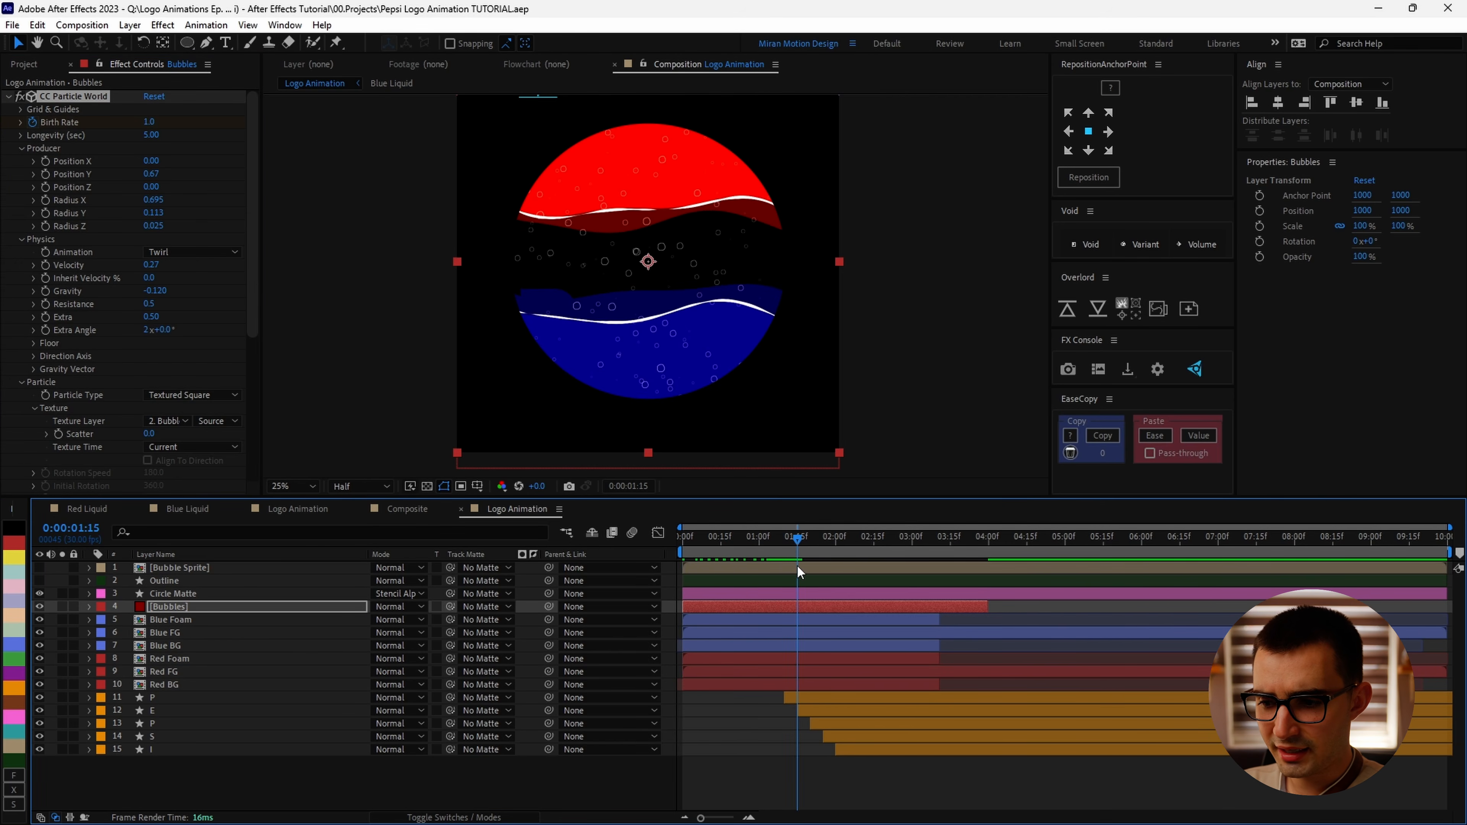
pyautogui.click(152, 122)
pyautogui.click(152, 121)
pyautogui.write('0')
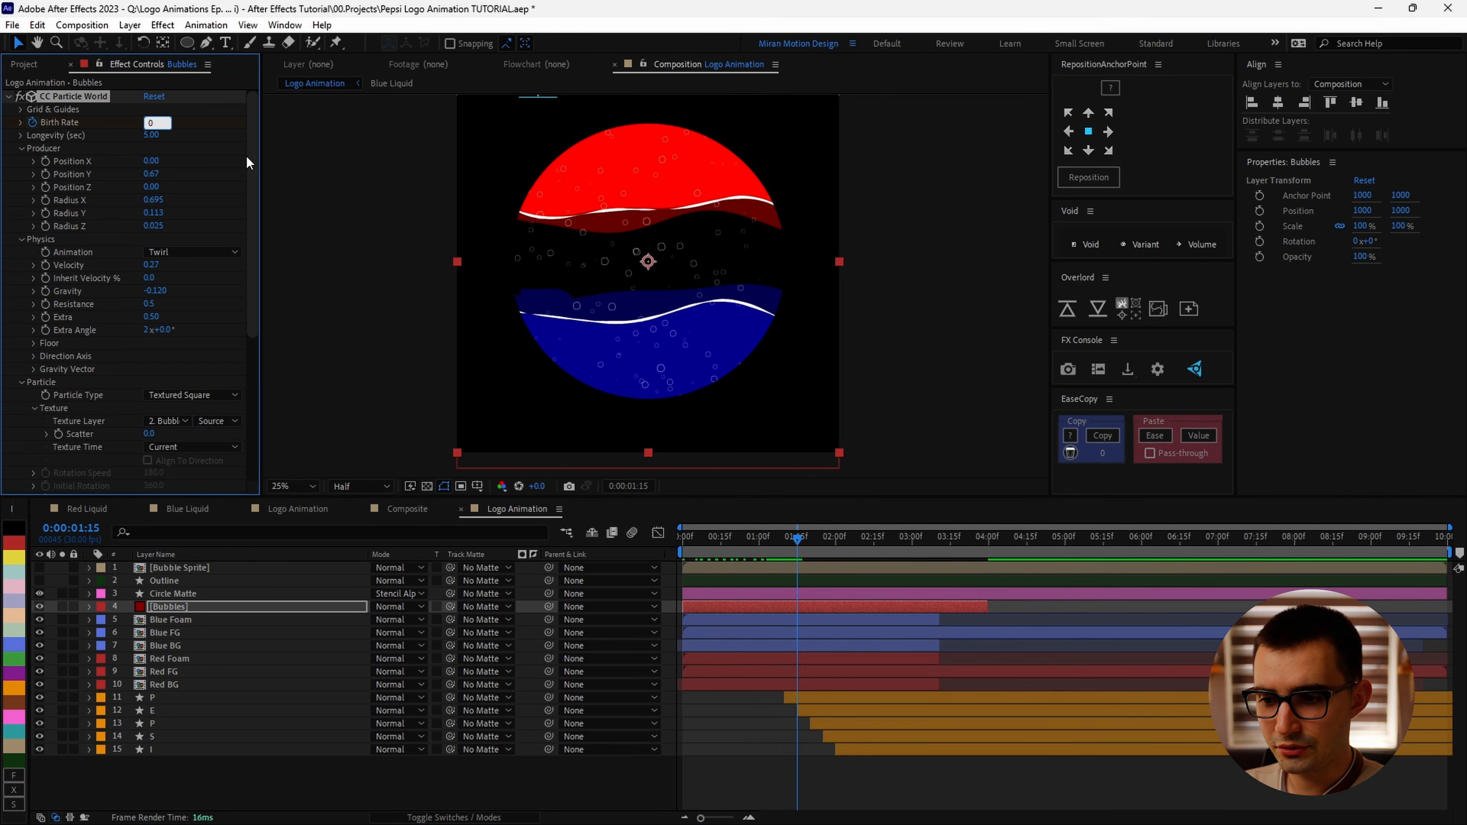
pyautogui.click(808, 604)
pyautogui.press('u')
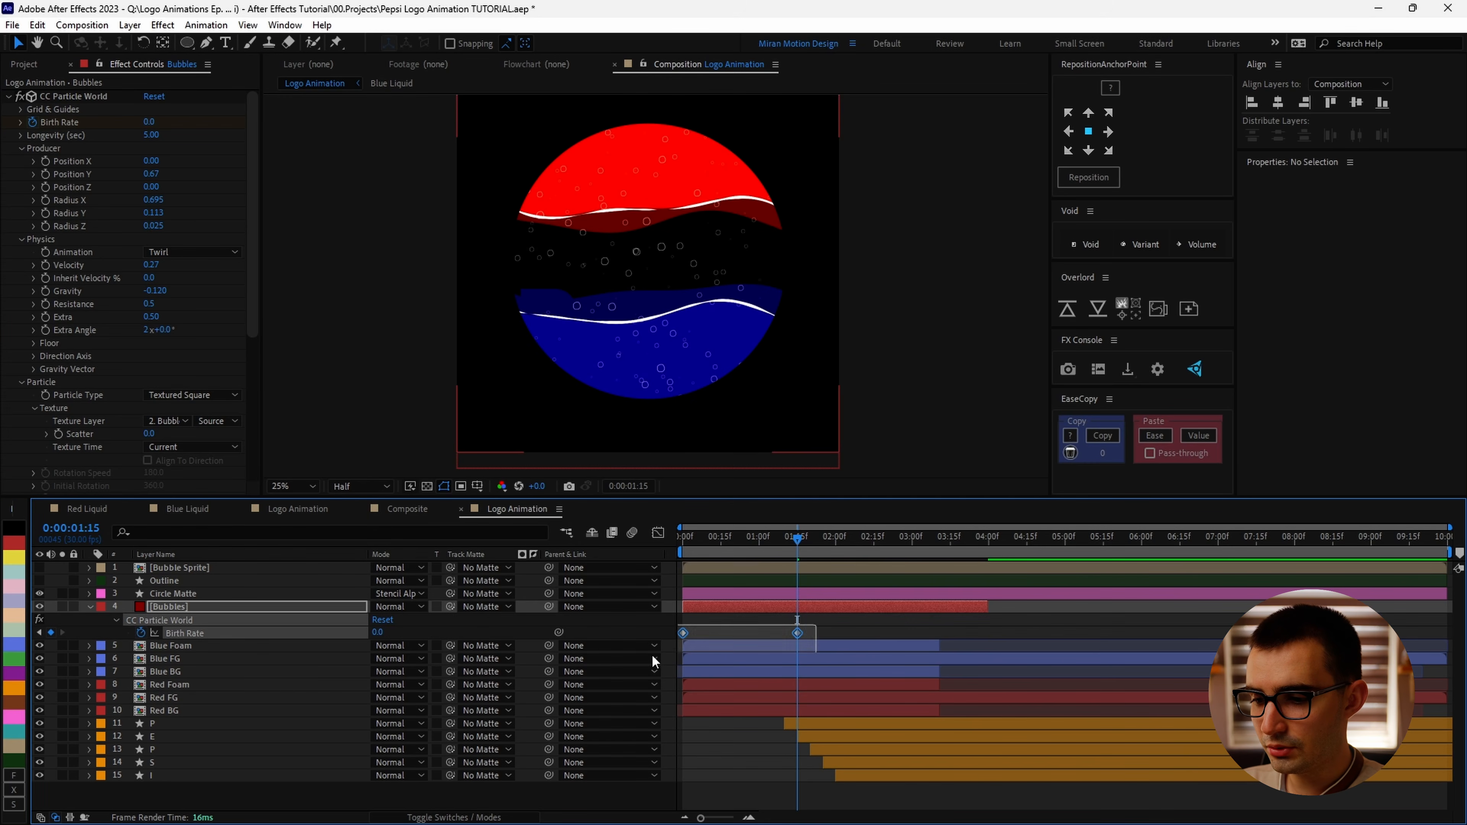
# Step: Play the preview of the bubble emission
pyautogui.click(833, 624)
pyautogui.press('space')
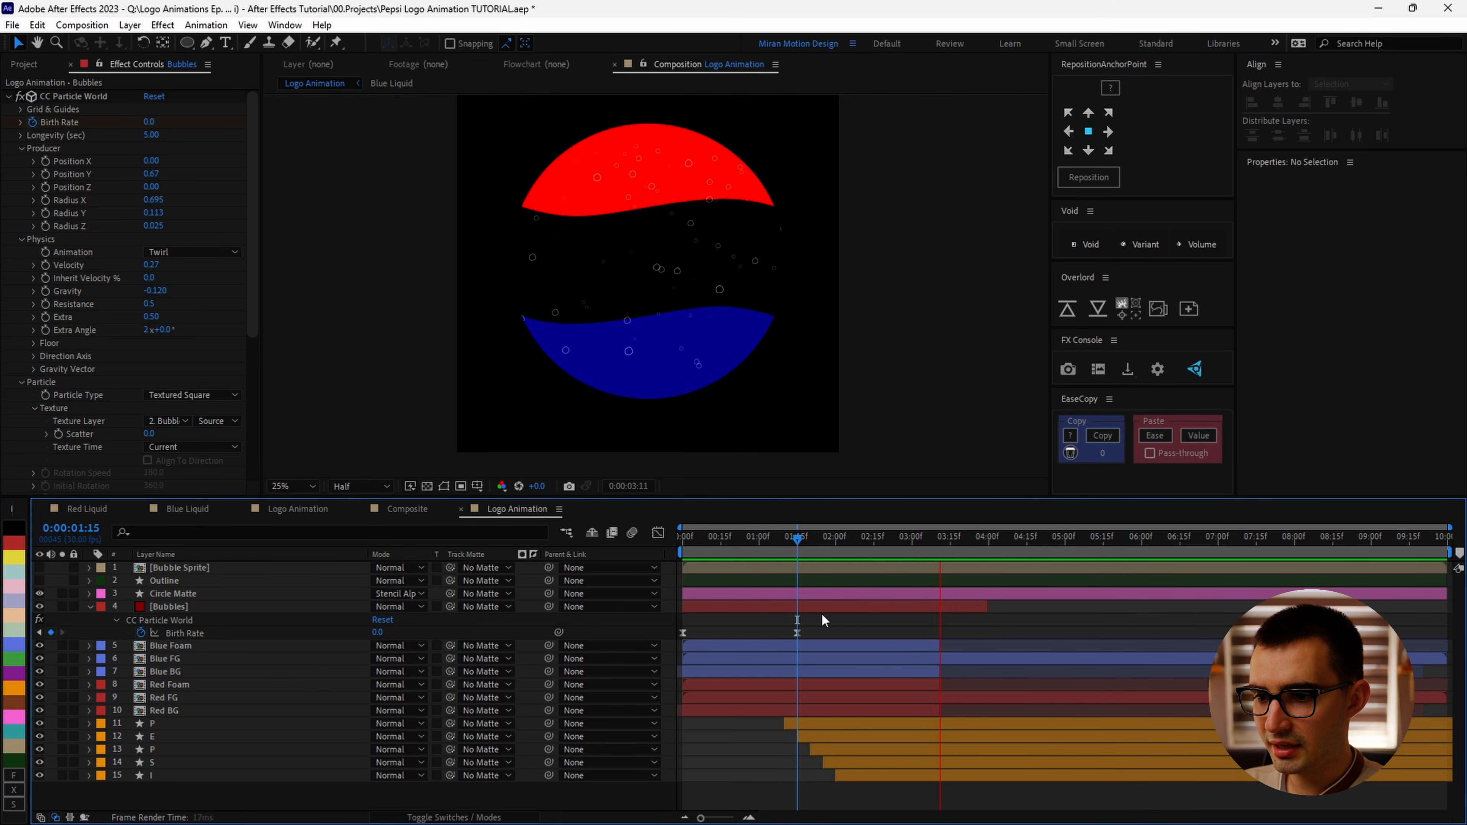
pyautogui.press('space')
# Step: Extend the Bubbles layer's end to the end of the composition
pyautogui.moveTo(987, 607); pyautogui.dragTo(1449, 607)
pyautogui.moveTo(892, 538); pyautogui.dragTo(1017, 581)
# Step: Set the producer Radius Y to 0.468
pyautogui.scroll(2, 717, 269)
pyautogui.moveTo(721, 246); pyautogui.dragTo(731, 452)
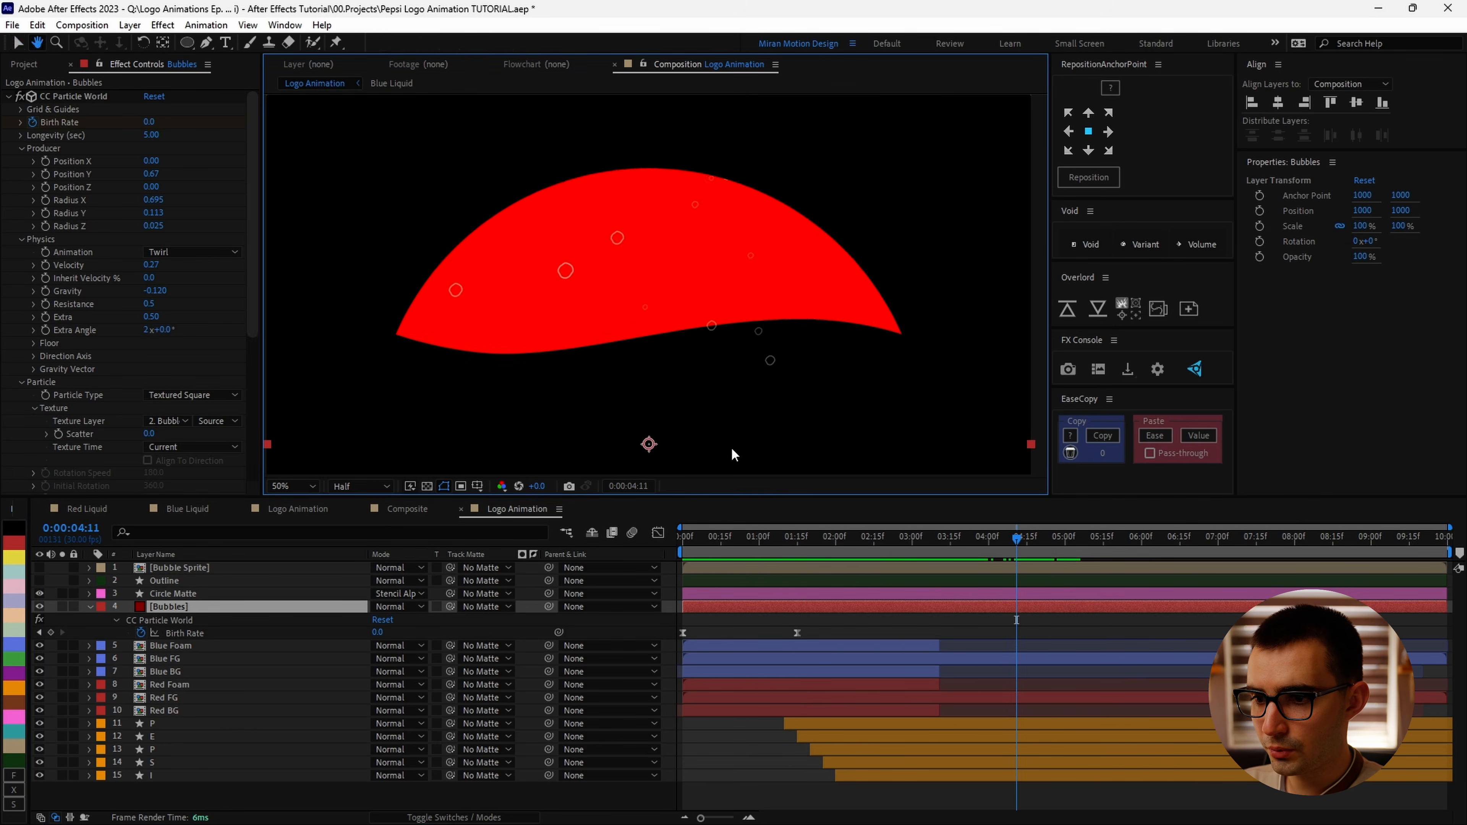
pyautogui.scroll(1, 837, 433)
pyautogui.scroll(-1, 855, 420)
pyautogui.moveTo(795, 396); pyautogui.dragTo(766, 446)
pyautogui.moveTo(1014, 558); pyautogui.dragTo(880, 550)
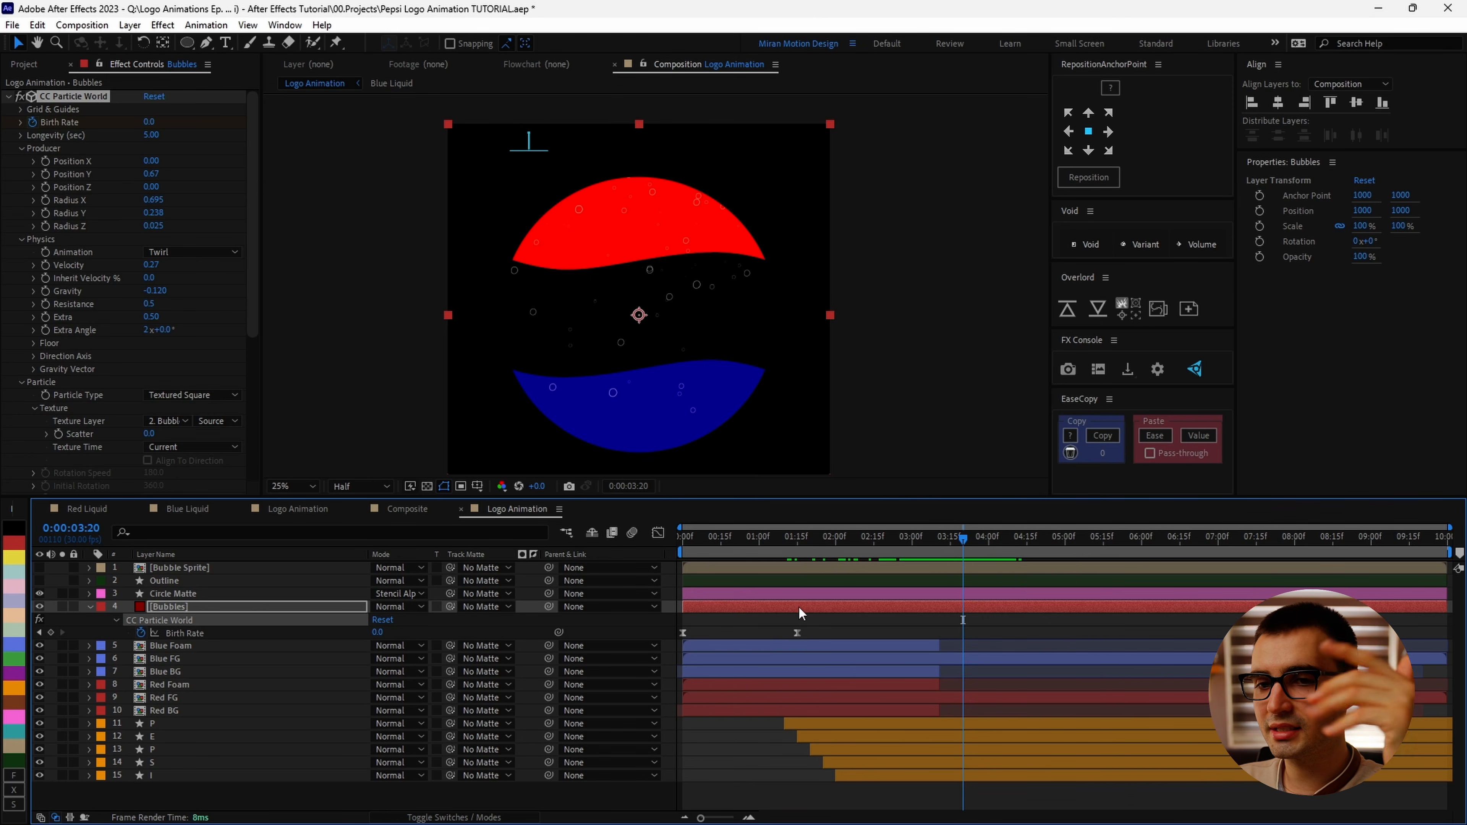
pyautogui.moveTo(153, 217); pyautogui.dragTo(169, 219)
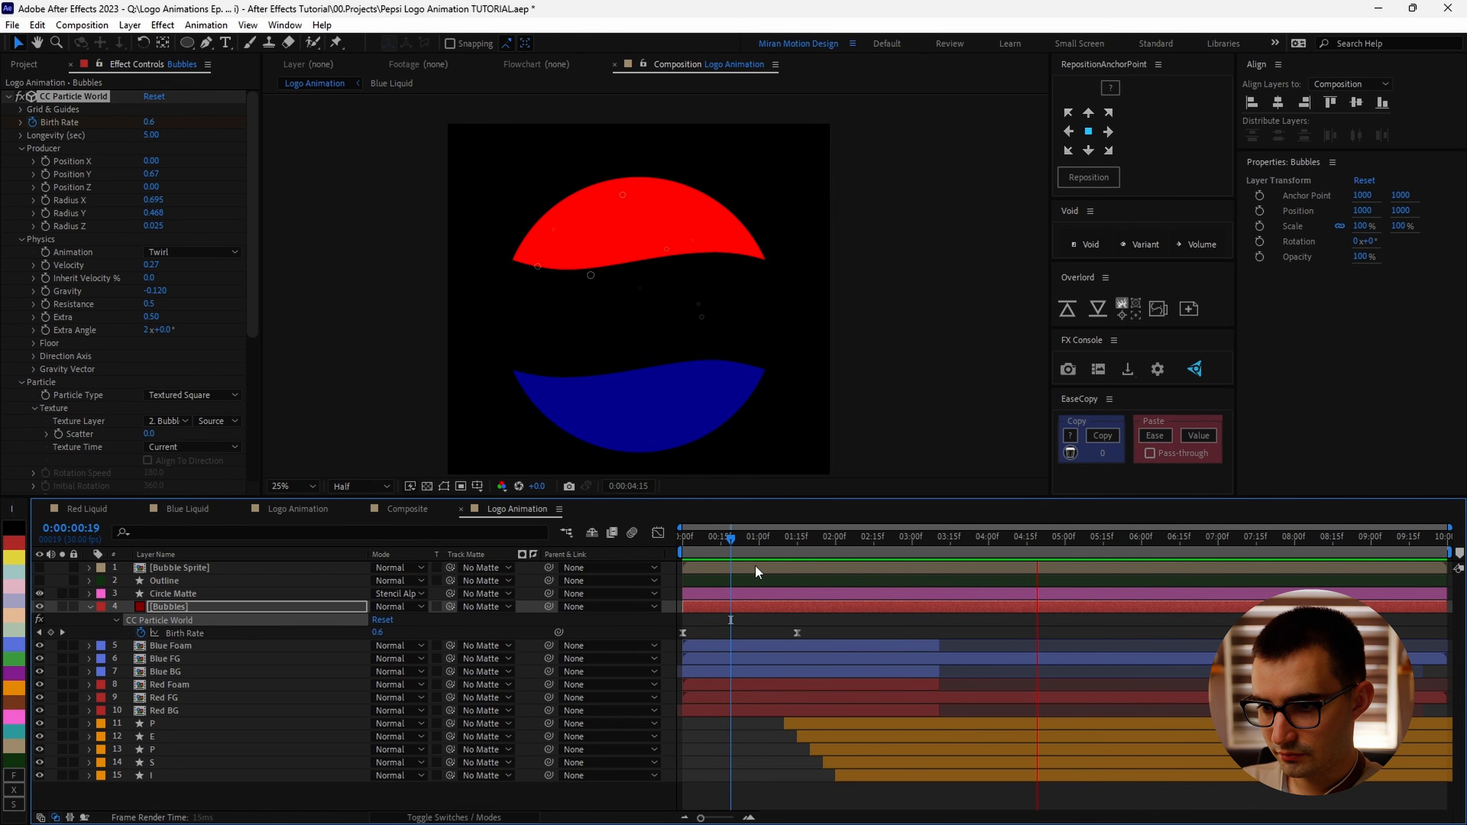
# Step: Set the composition background color to white
pyautogui.click(428, 488)
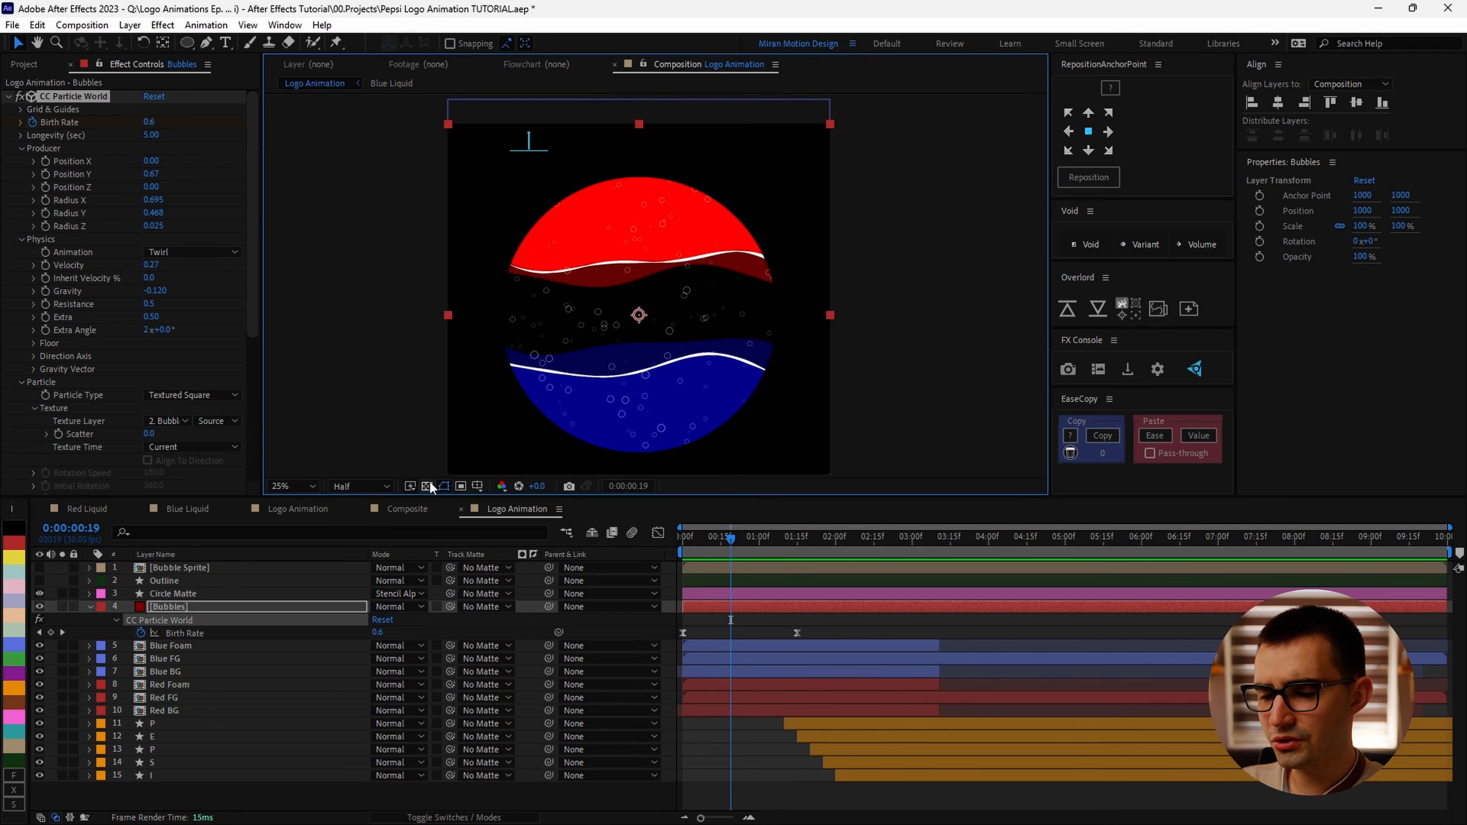
pyautogui.rightClick(520, 509)
pyautogui.click(636, 231)
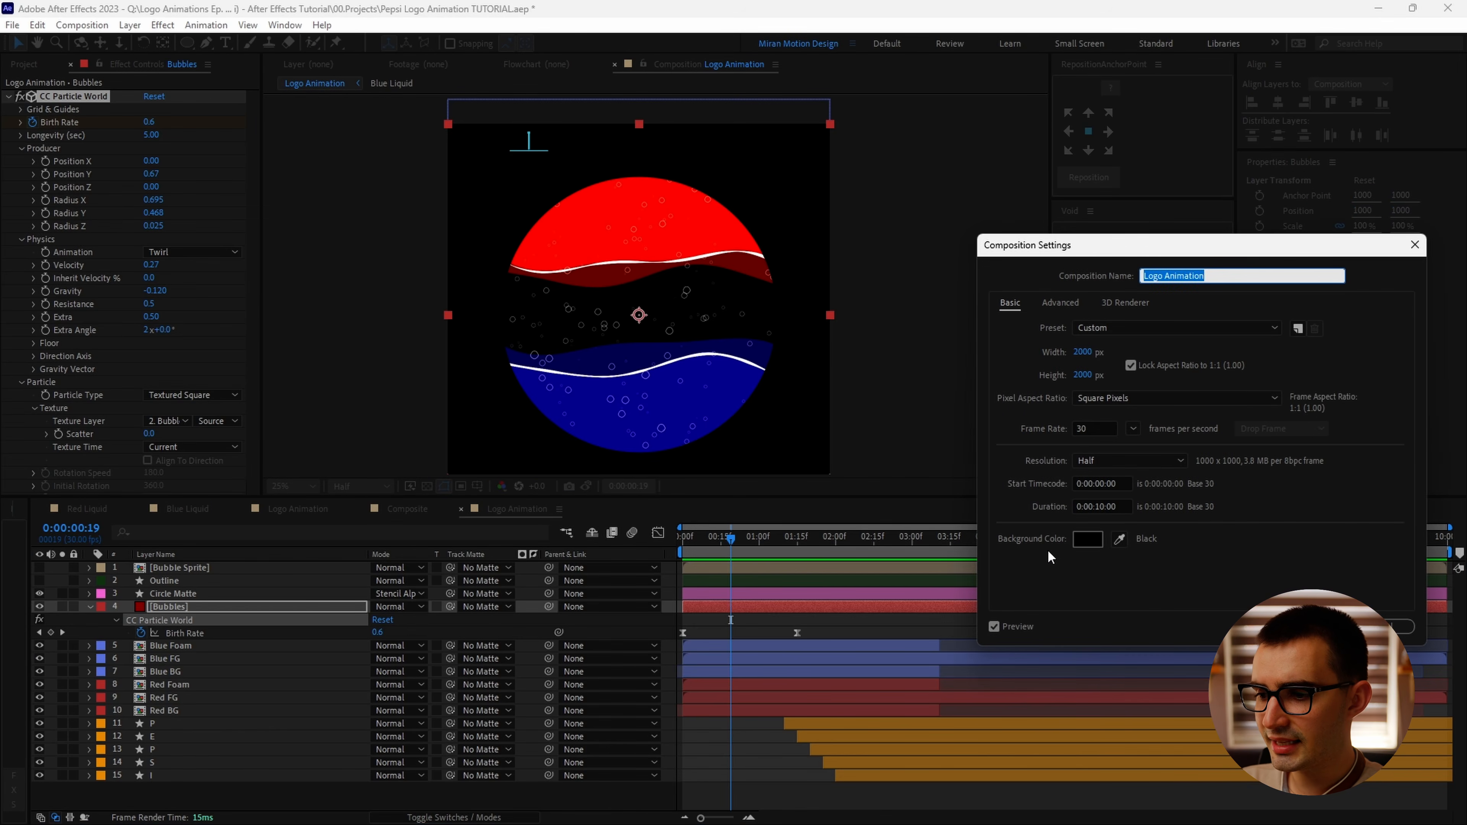
pyautogui.click(1088, 539)
pyautogui.click(624, 328)
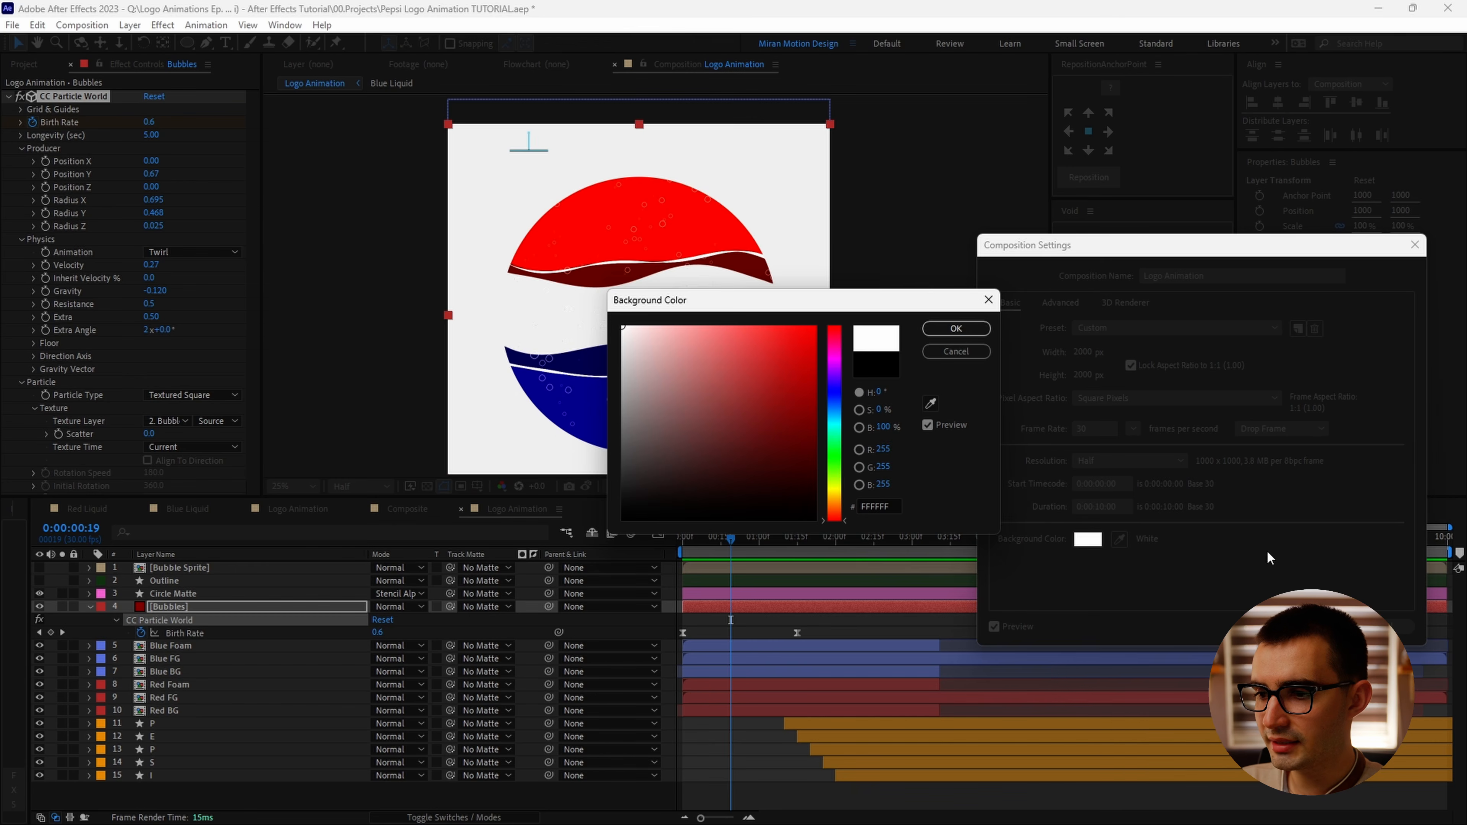
pyautogui.press('Return')
pyautogui.press('Return')
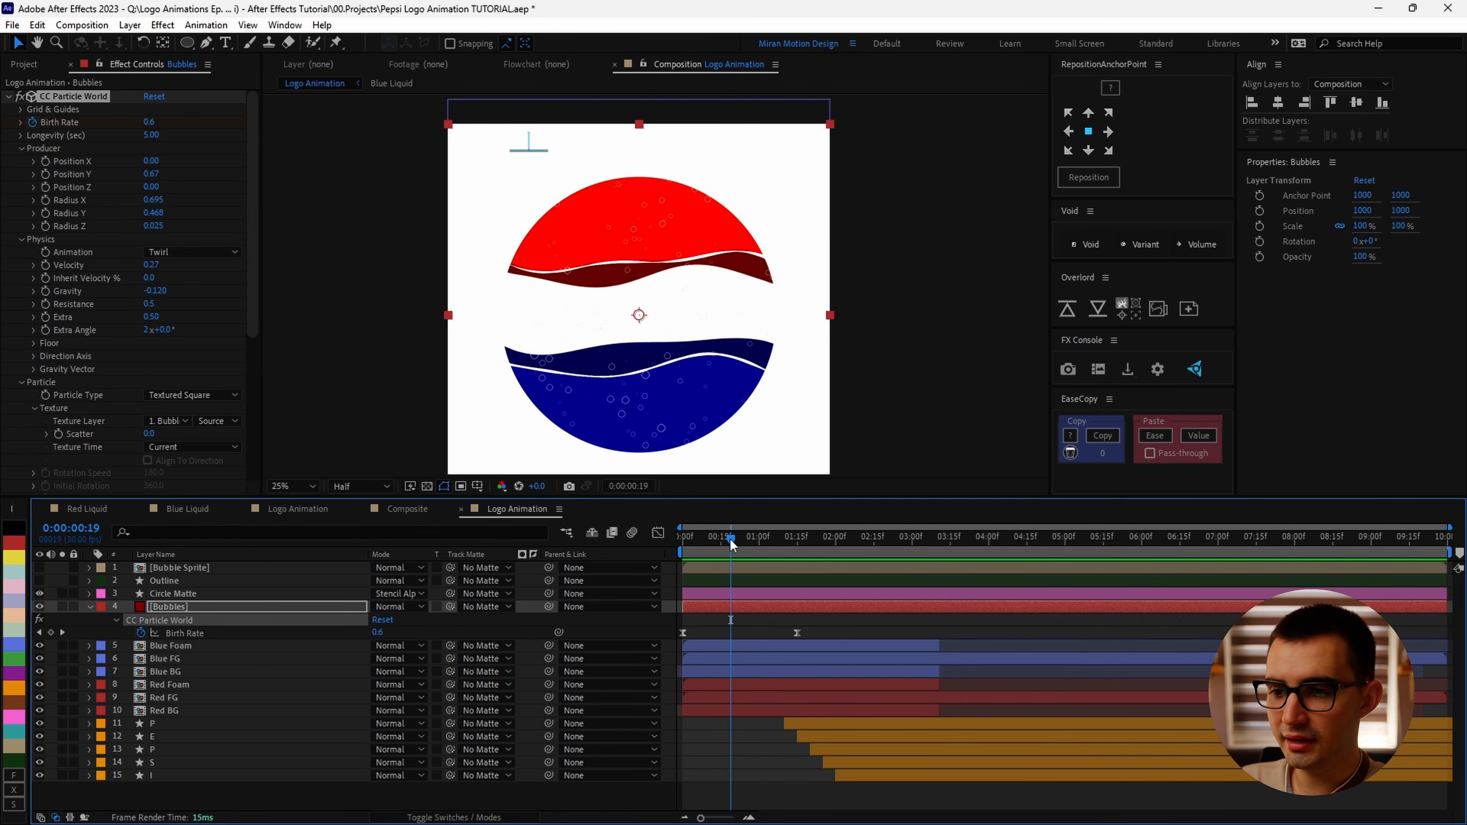
# Step: Create a white solid layer and place it at the bottom of the layer stack
pyautogui.click(427, 486)
pyautogui.click(426, 486)
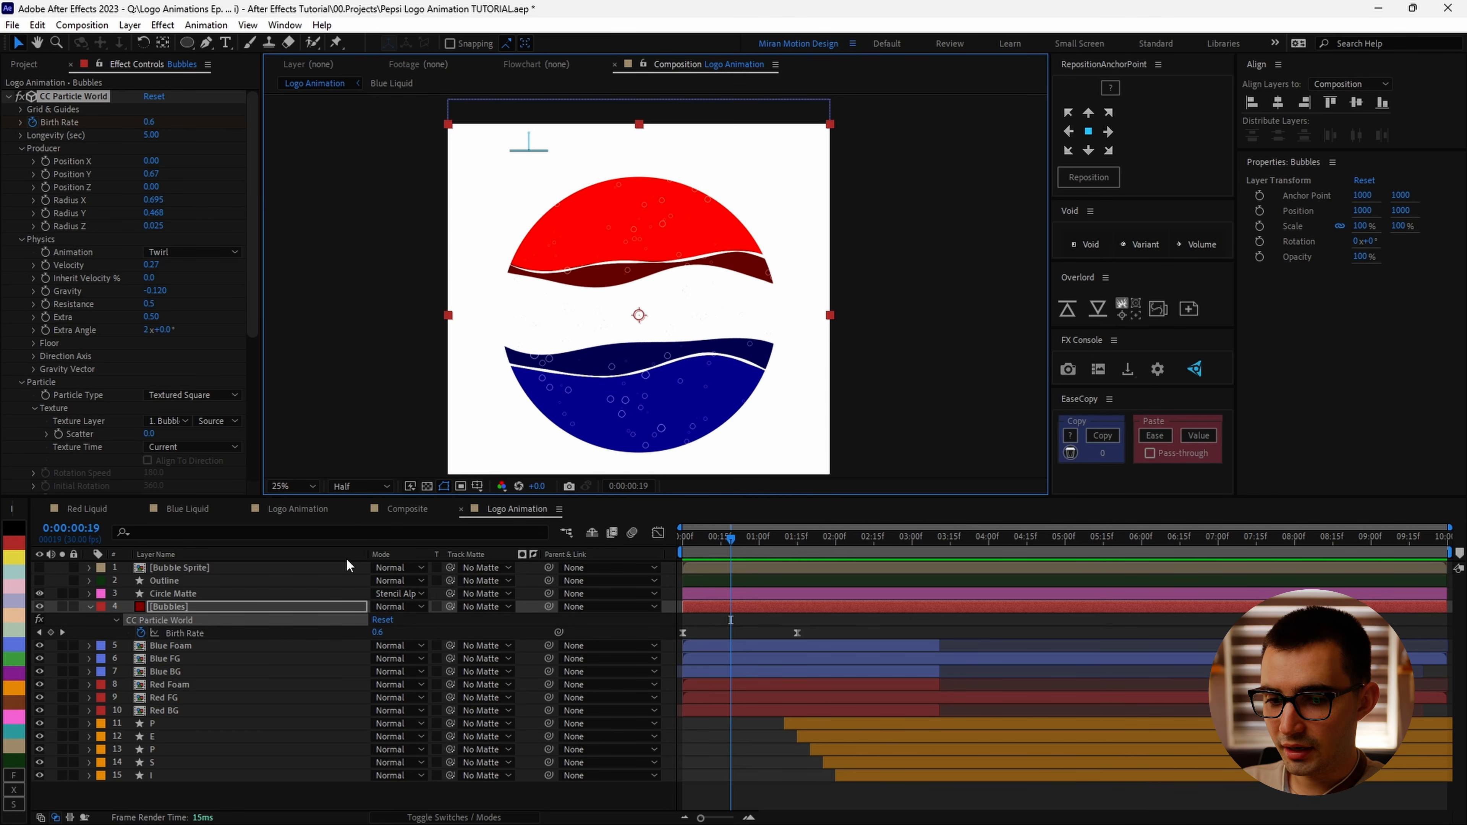
pyautogui.click(184, 799)
pyautogui.hotkey('ctrl', 'y')
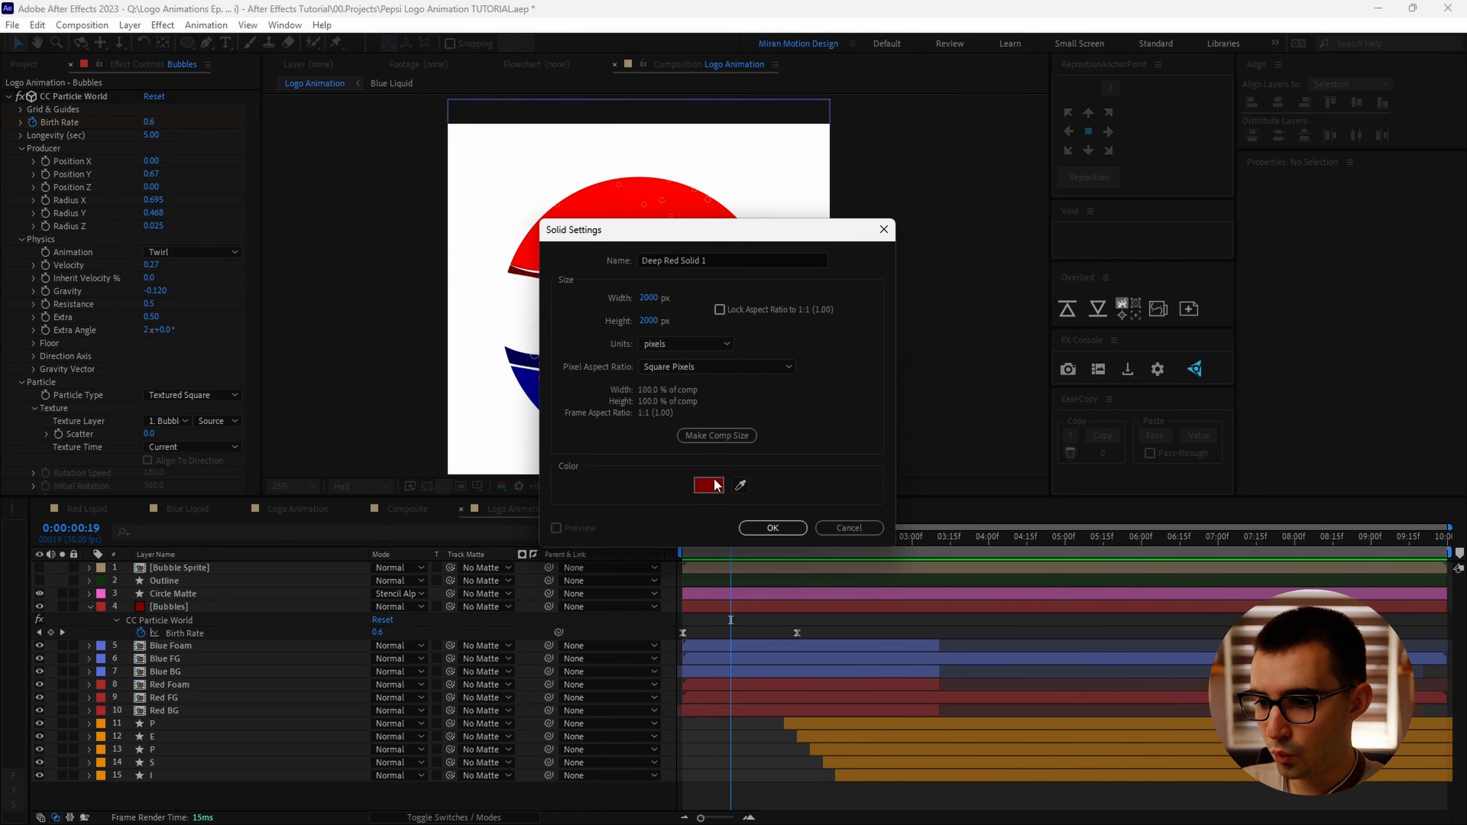
pyautogui.click(702, 485)
pyautogui.press('Return')
pyautogui.press('Return')
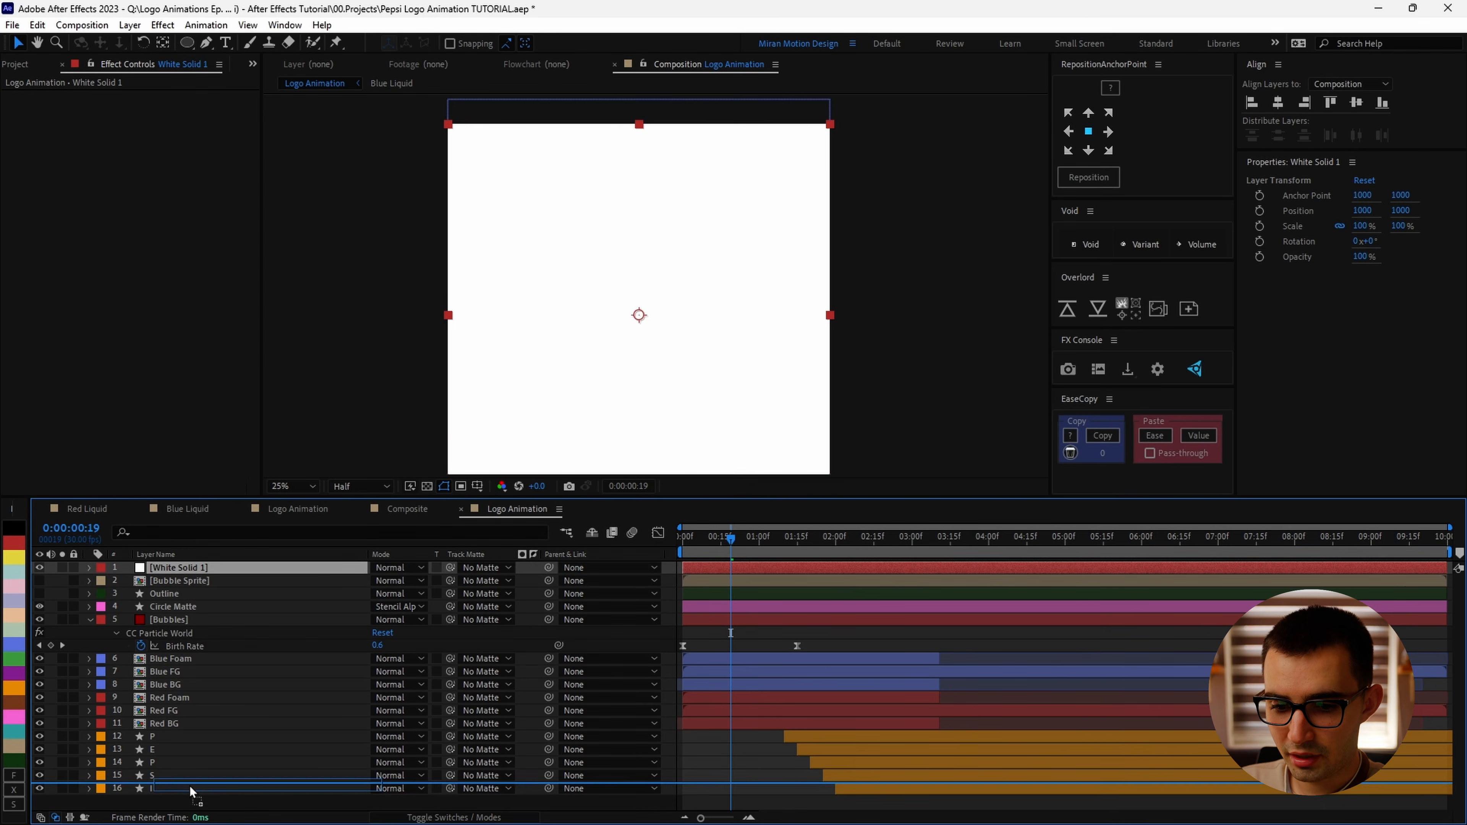
# Step: Delete the white solid layer
pyautogui.click(346, 594)
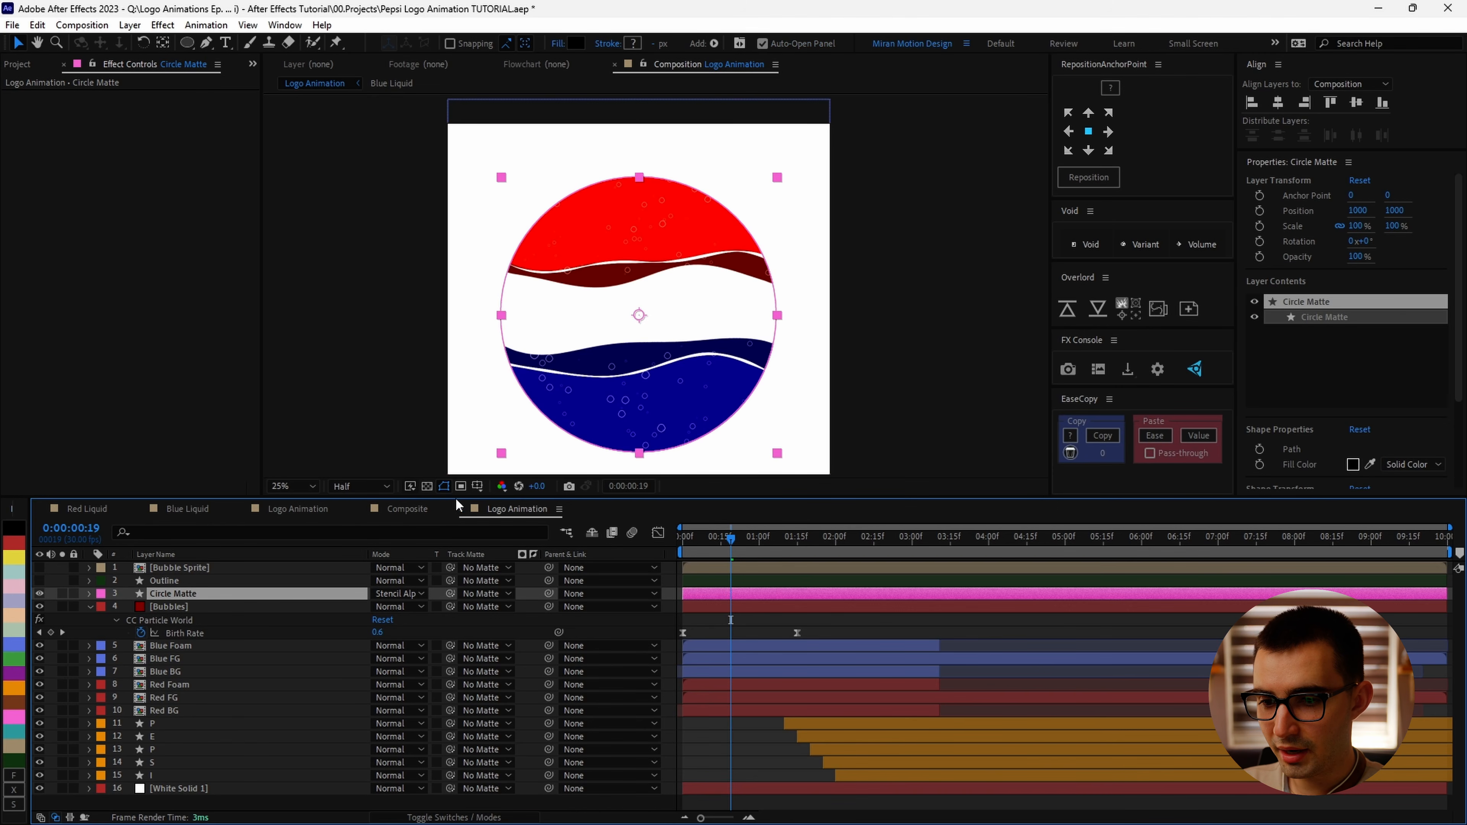
pyautogui.click(427, 486)
pyautogui.click(225, 788)
pyautogui.press('Delete')
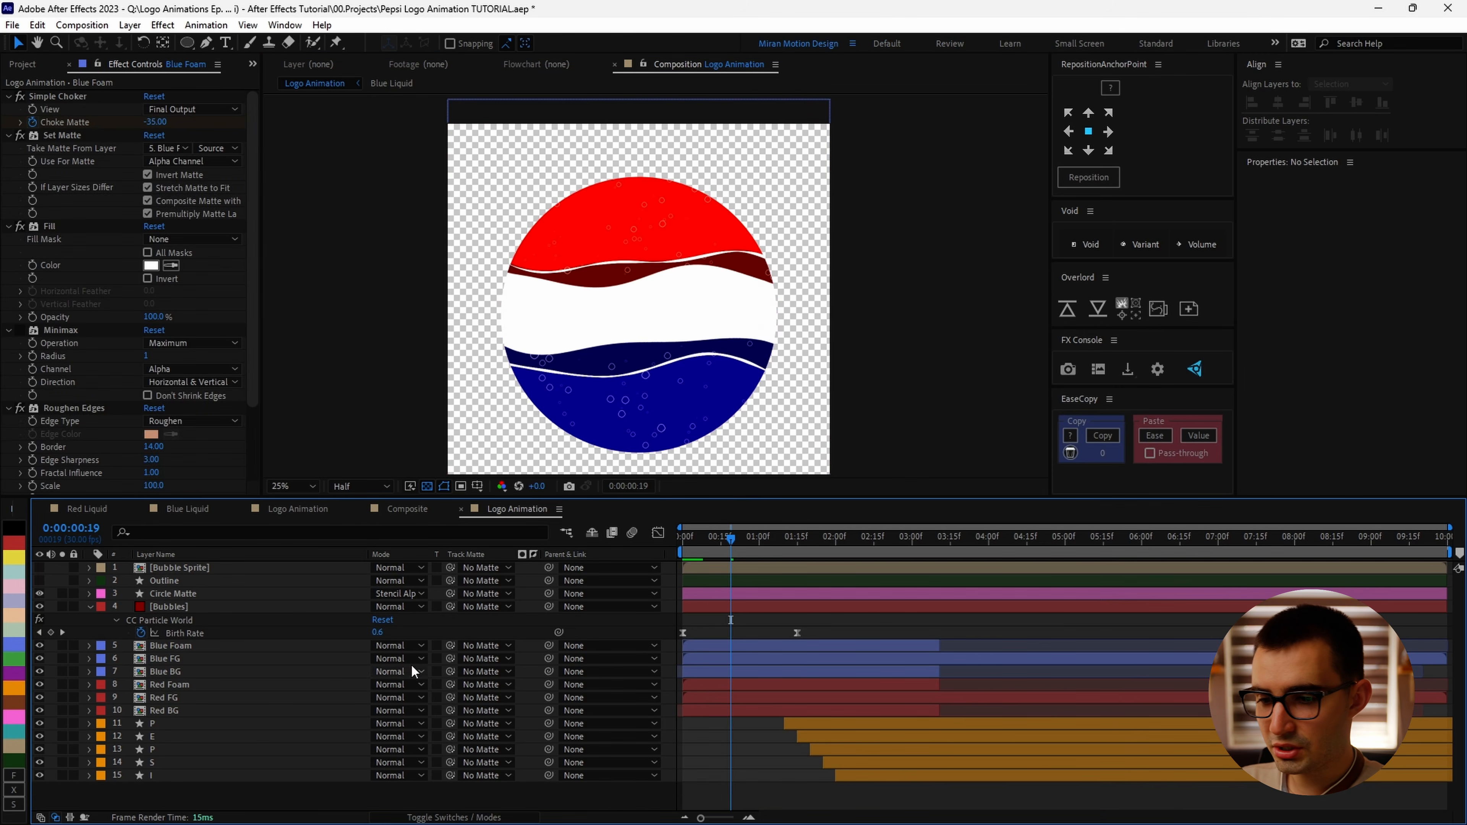
# Step: Open the composition settings and close them without changes
pyautogui.click(559, 509)
pyautogui.click(601, 231)
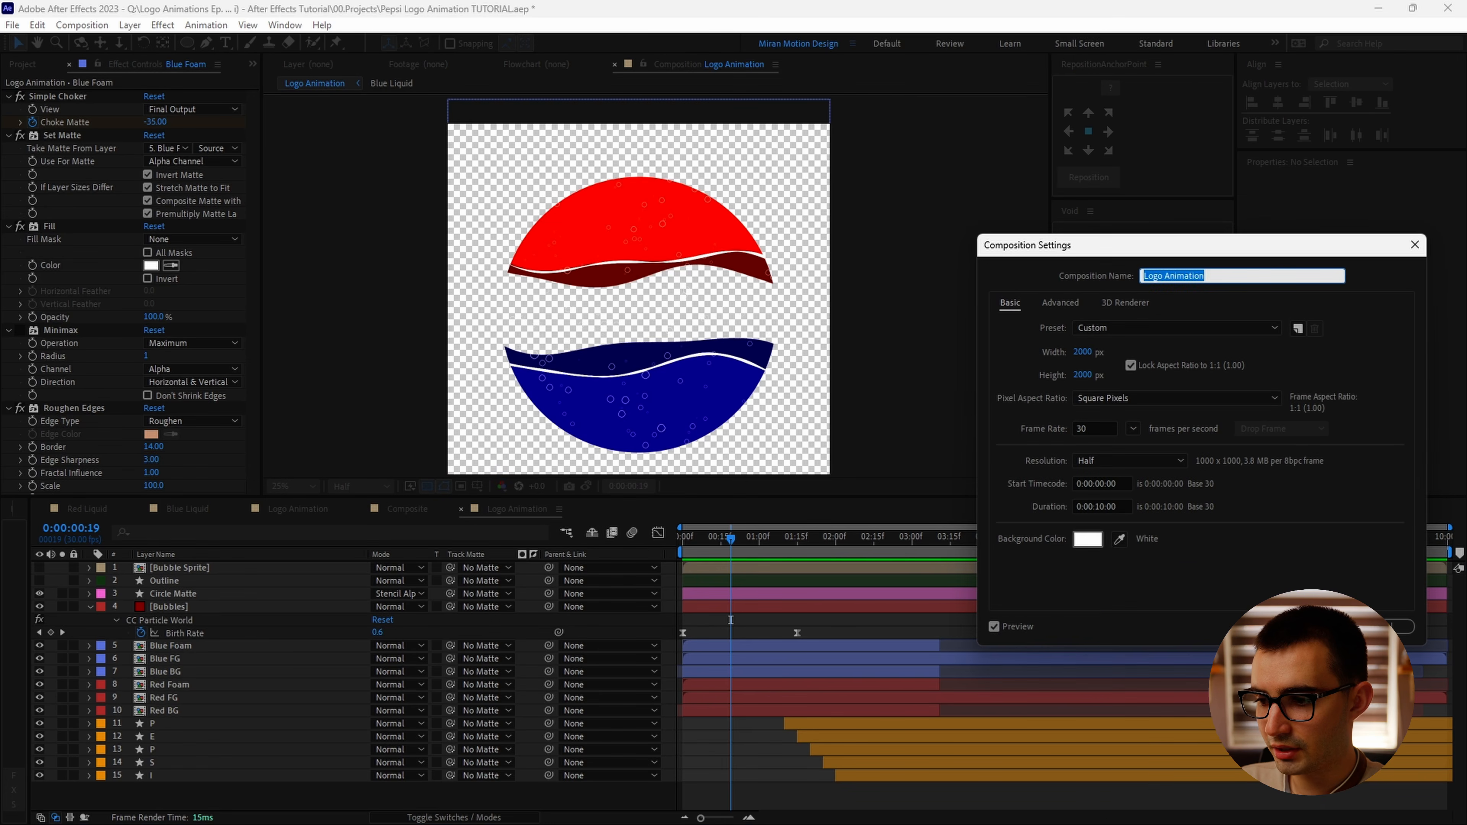
pyautogui.press('Escape')
pyautogui.click(425, 487)
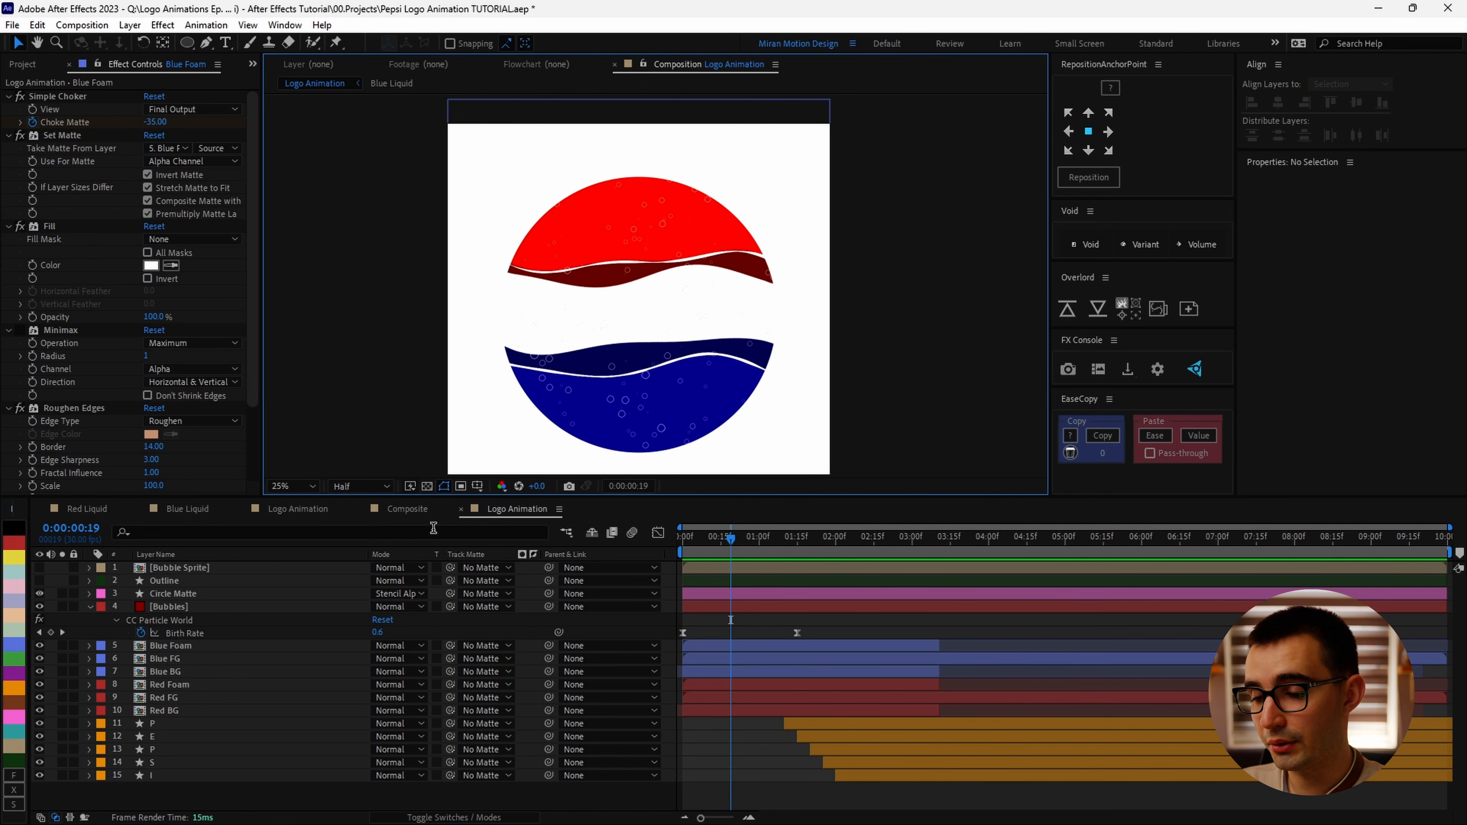
# Step: Move the Bubbles layer above the Circle Matte layer and scrub the timeline
pyautogui.moveTo(207, 608); pyautogui.dragTo(219, 589)
pyautogui.click(427, 486)
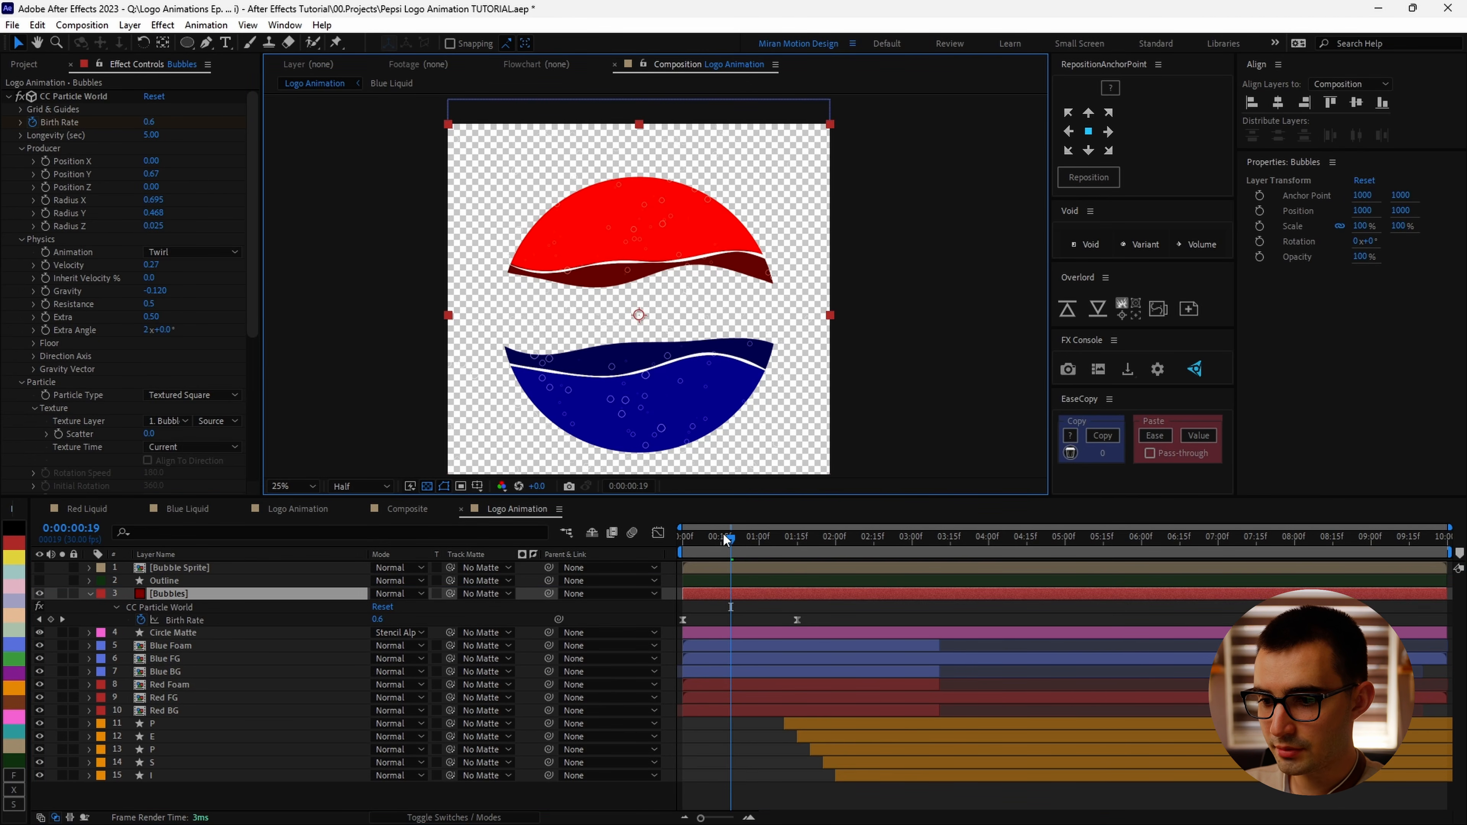
pyautogui.moveTo(726, 540); pyautogui.dragTo(792, 539)
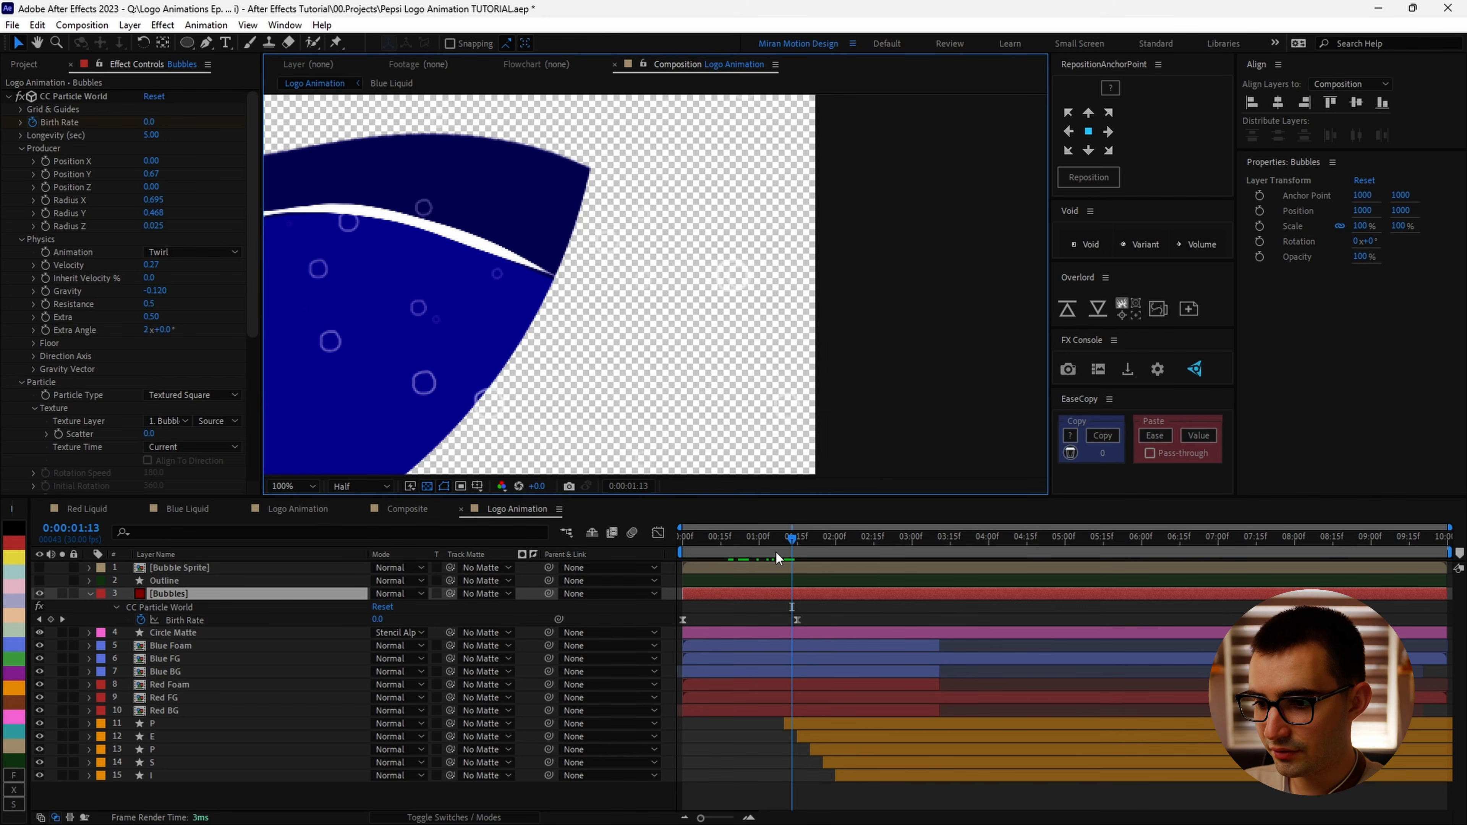
pyautogui.click(782, 533)
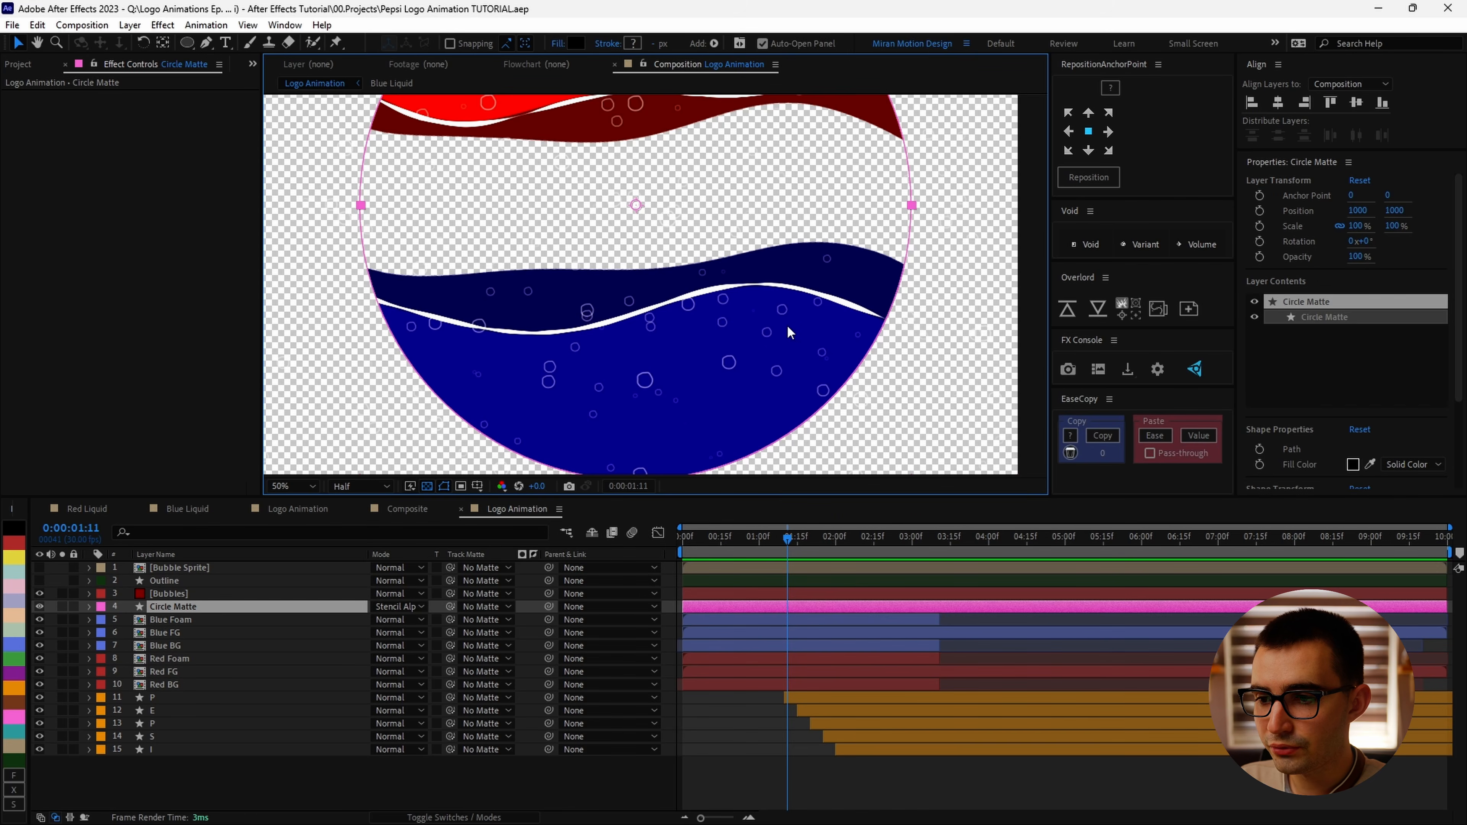
pyautogui.moveTo(675, 372); pyautogui.dragTo(688, 514)
pyautogui.scroll(-2, 537, 342)
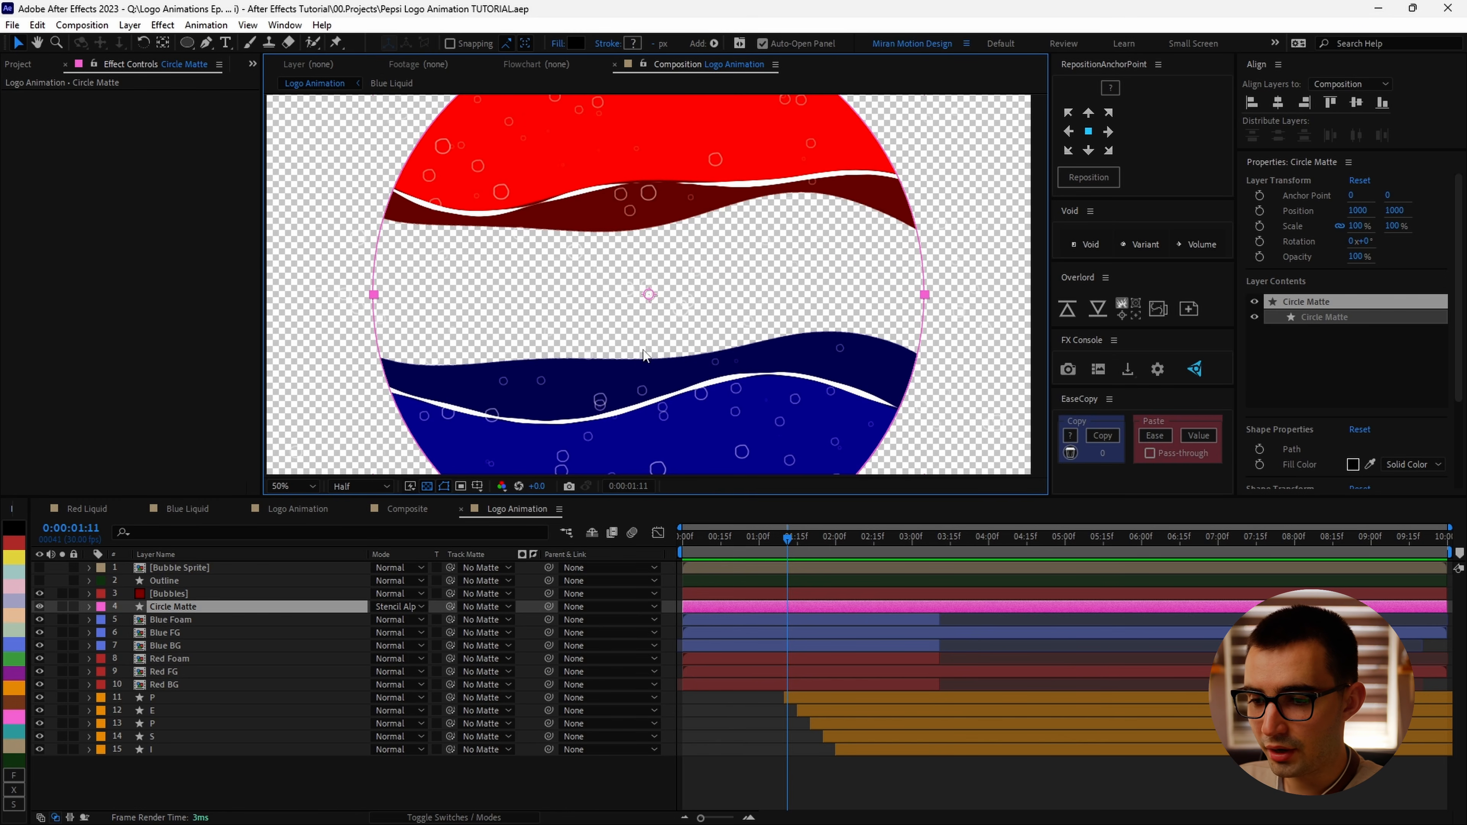
# Step: Create a new solid layer named Bubbles Matte
pyautogui.press('space')
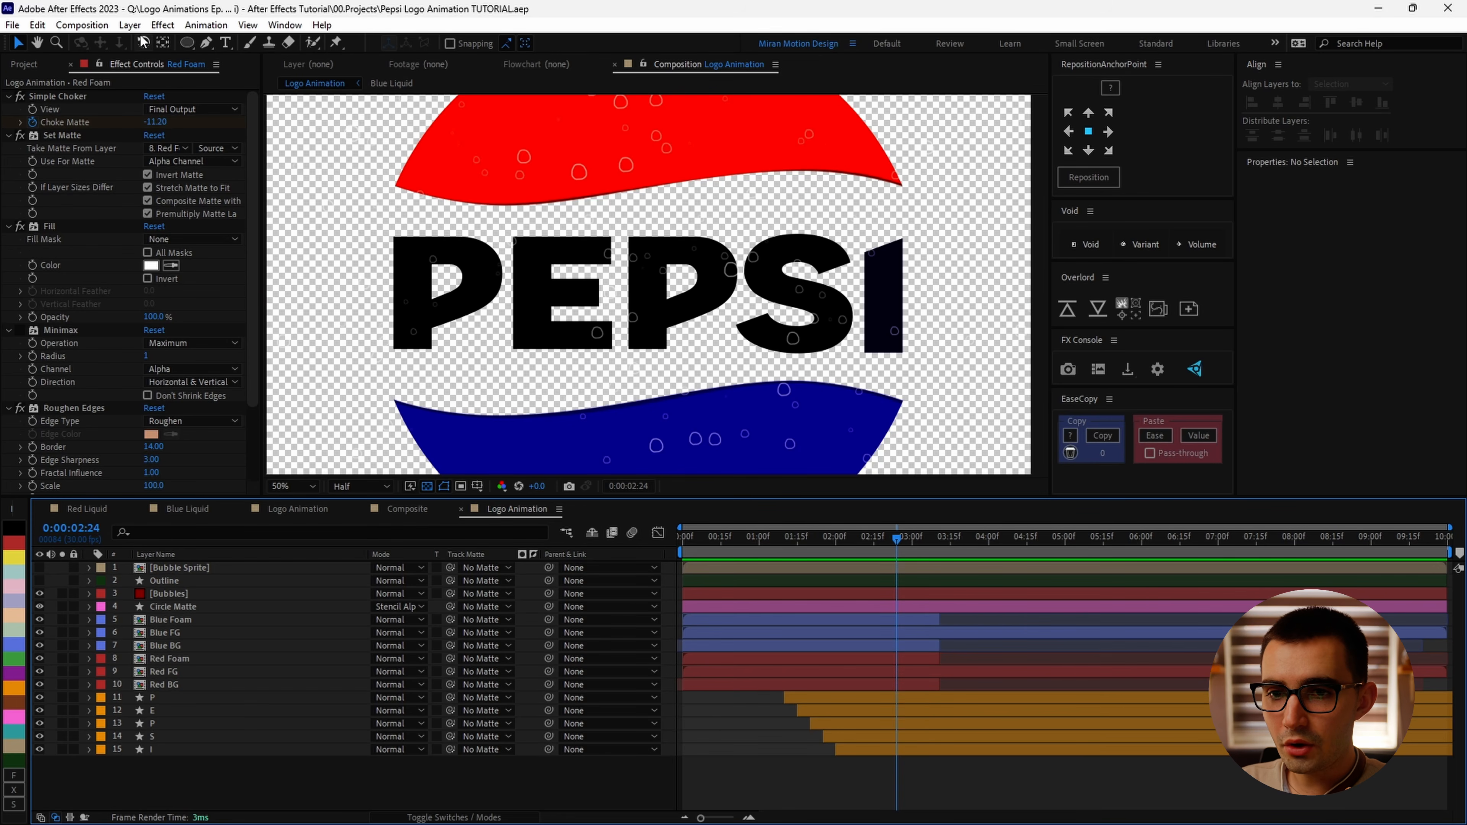
pyautogui.click(130, 24)
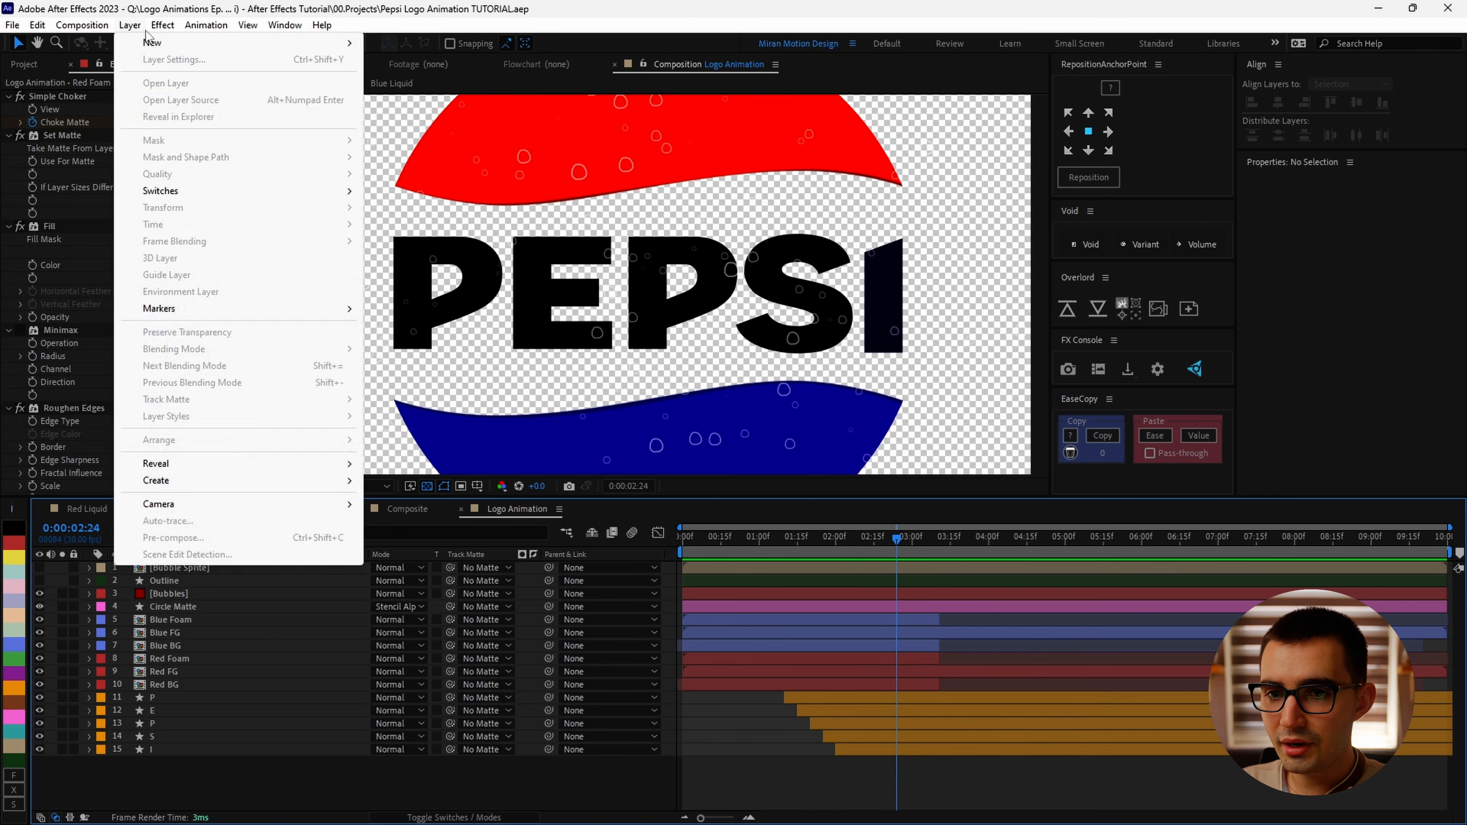
pyautogui.moveTo(142, 42)
pyautogui.click(400, 59)
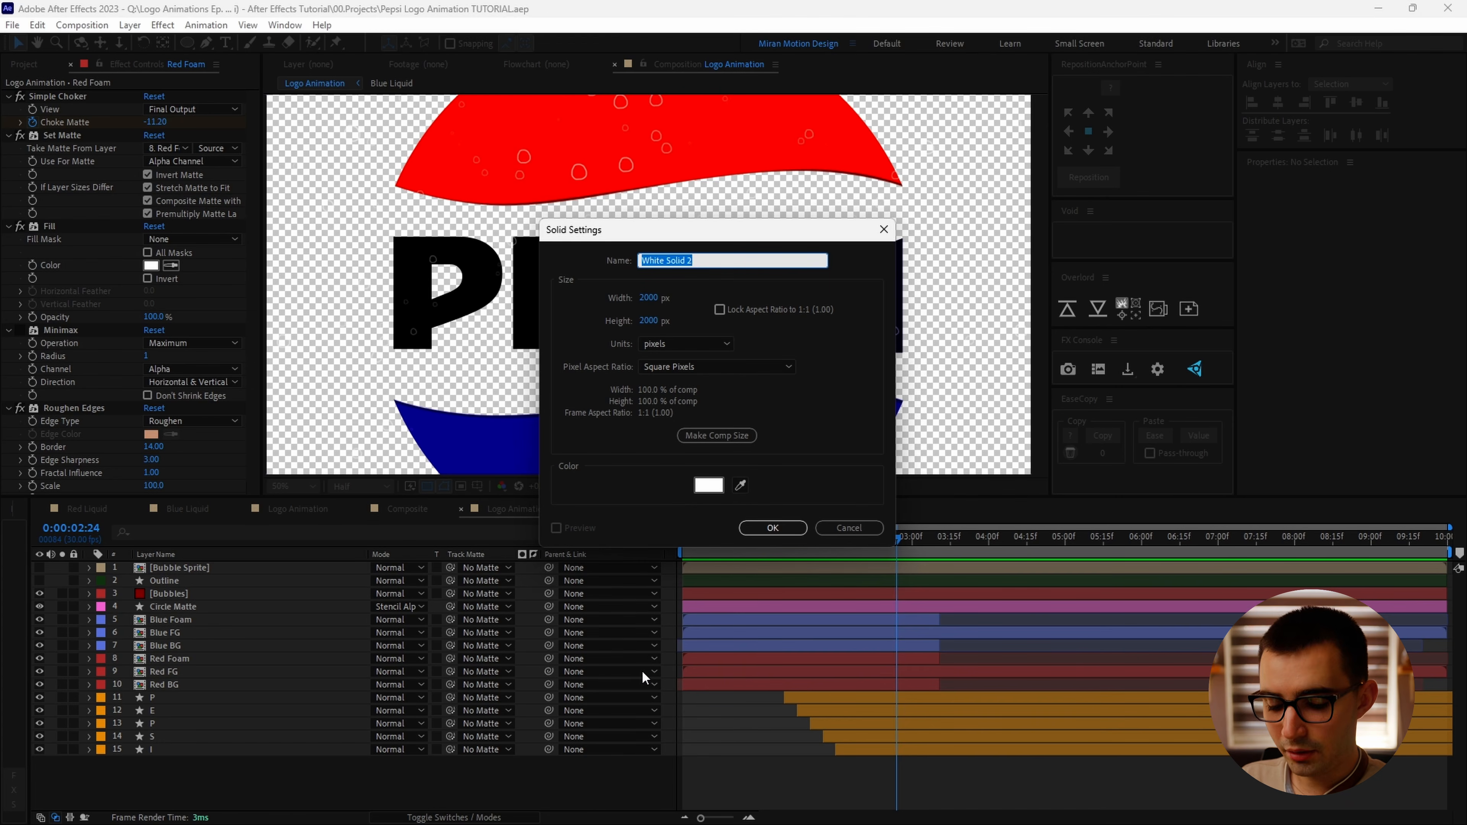
pyautogui.write('Bubbles Mat')
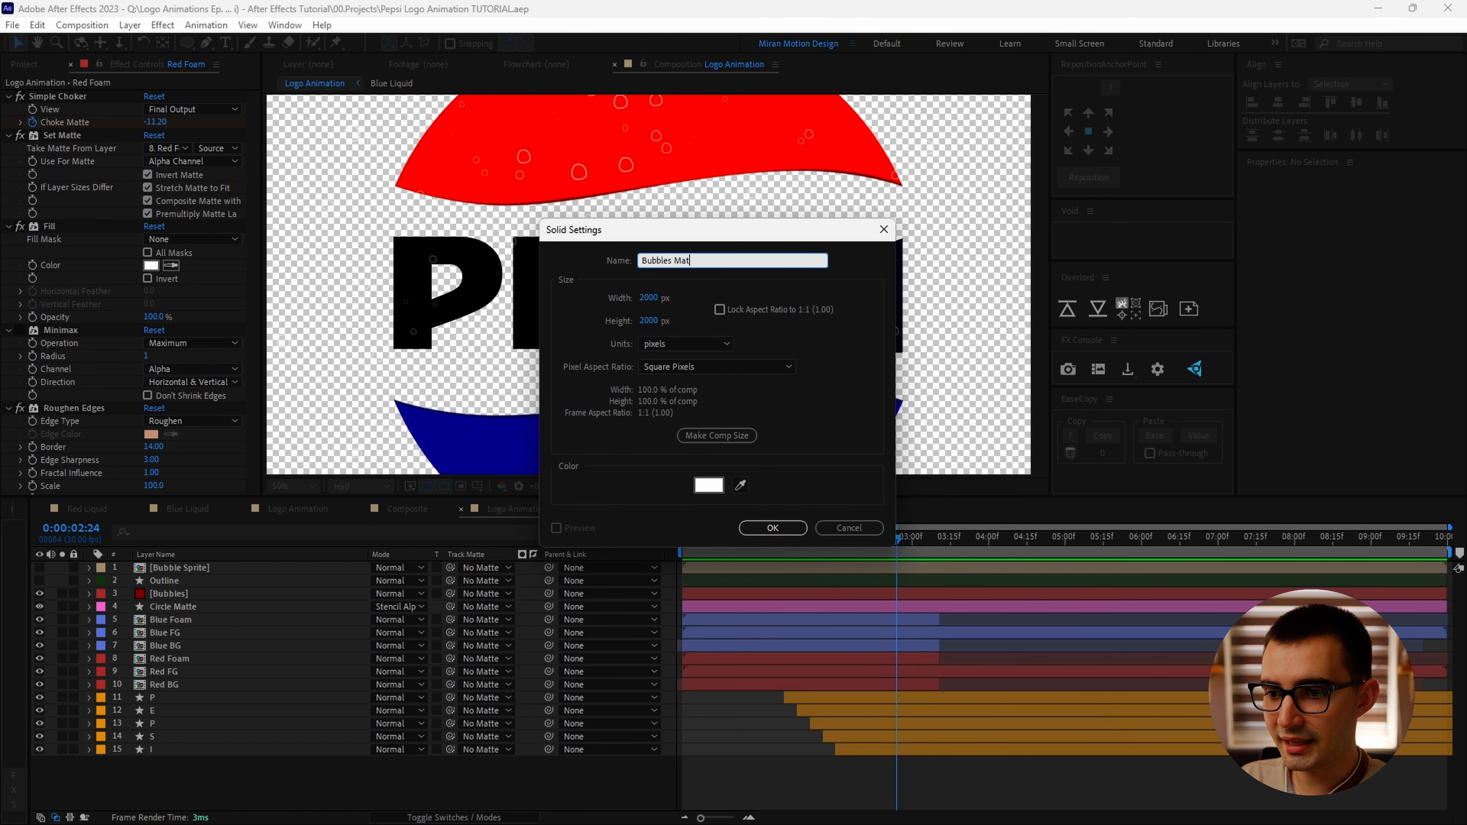
pyautogui.write('te')
pyautogui.press('Return')
# Step: Apply the Calculations effect to Bubbles Matte, with Red FG as second layer at 100% opacity
pyautogui.hotkey('ctrl', 'space')
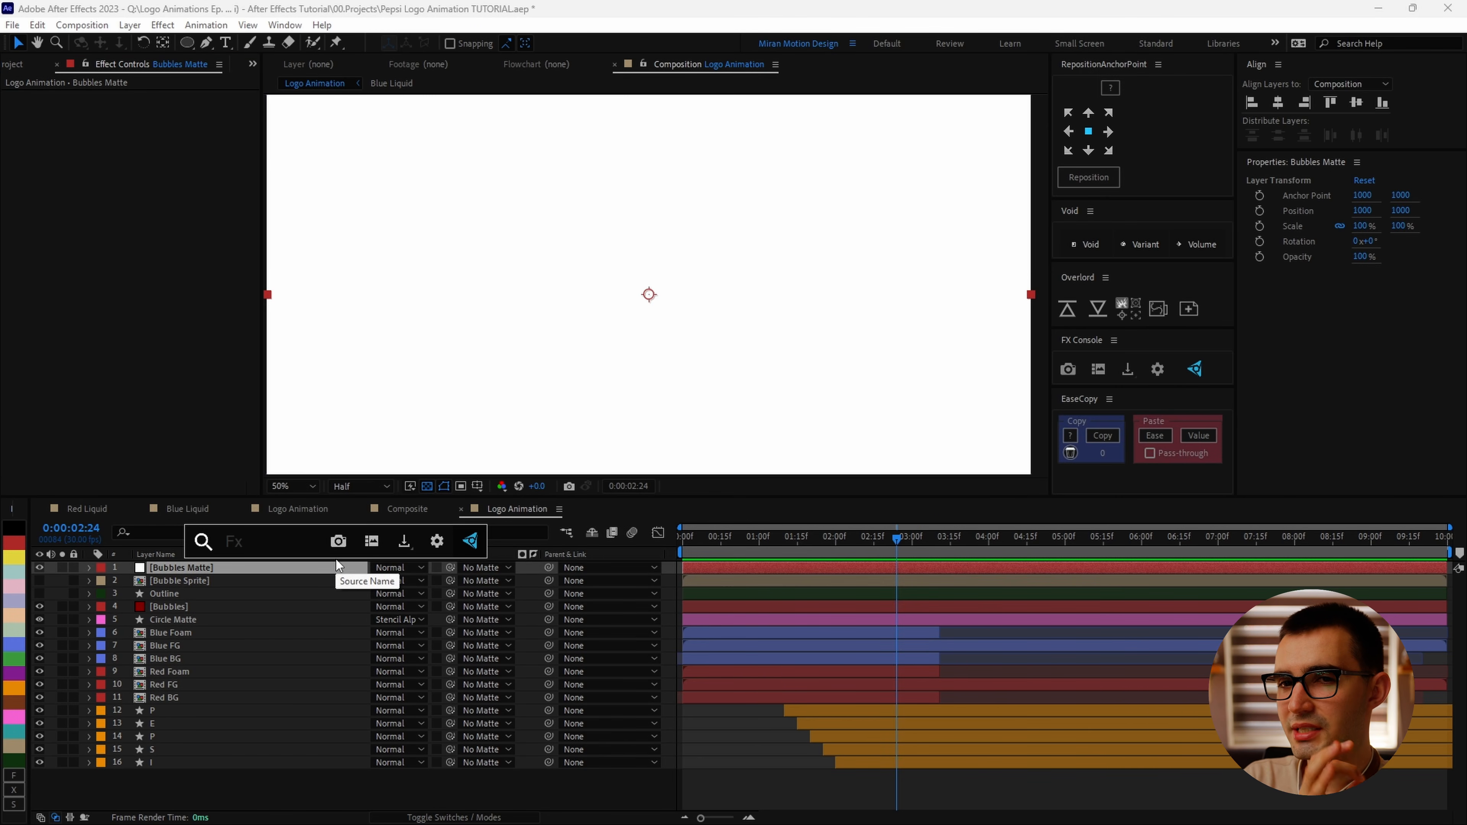
pyautogui.write('cal')
pyautogui.press('Return')
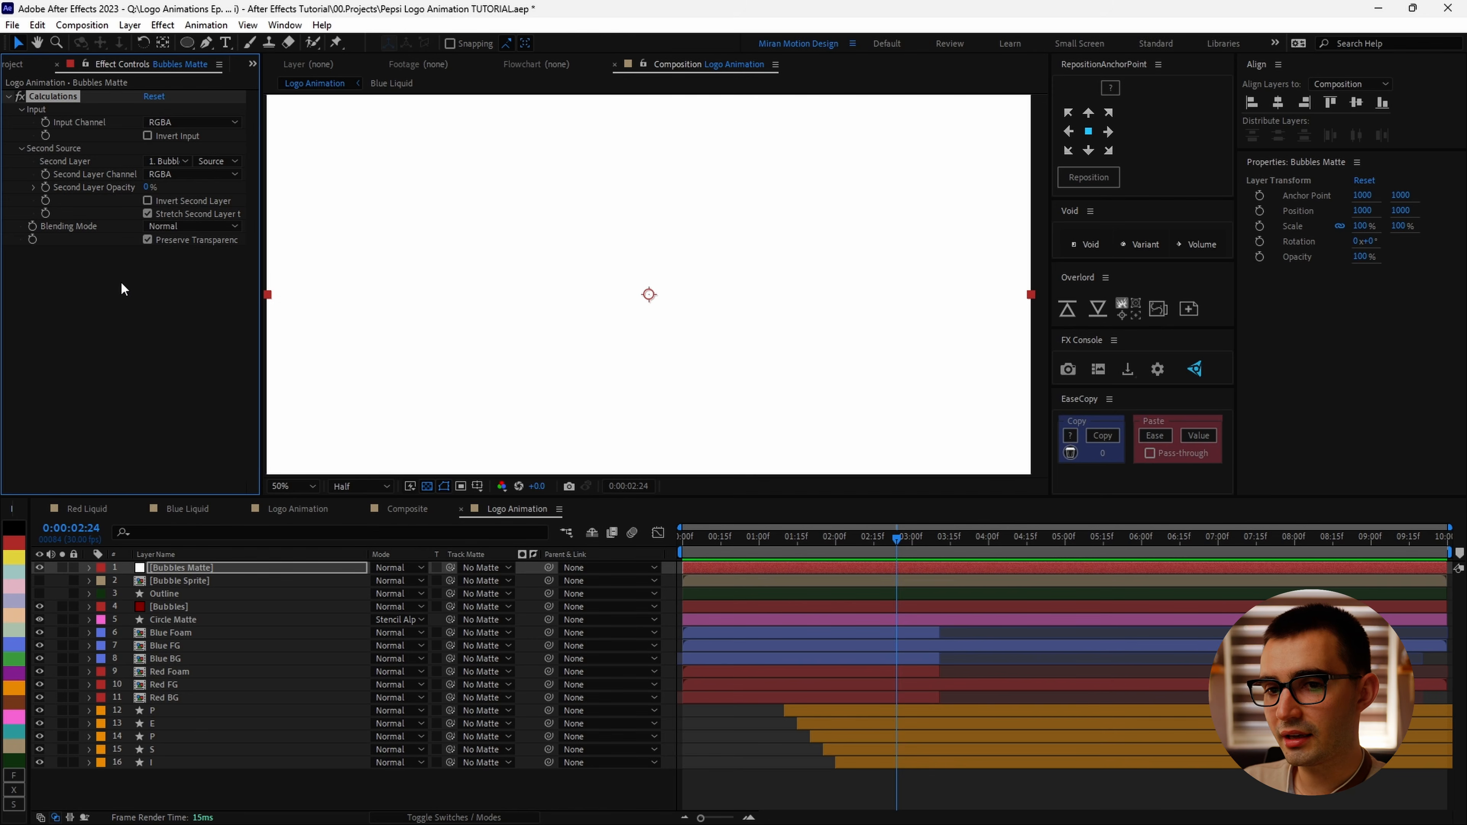
pyautogui.click(158, 162)
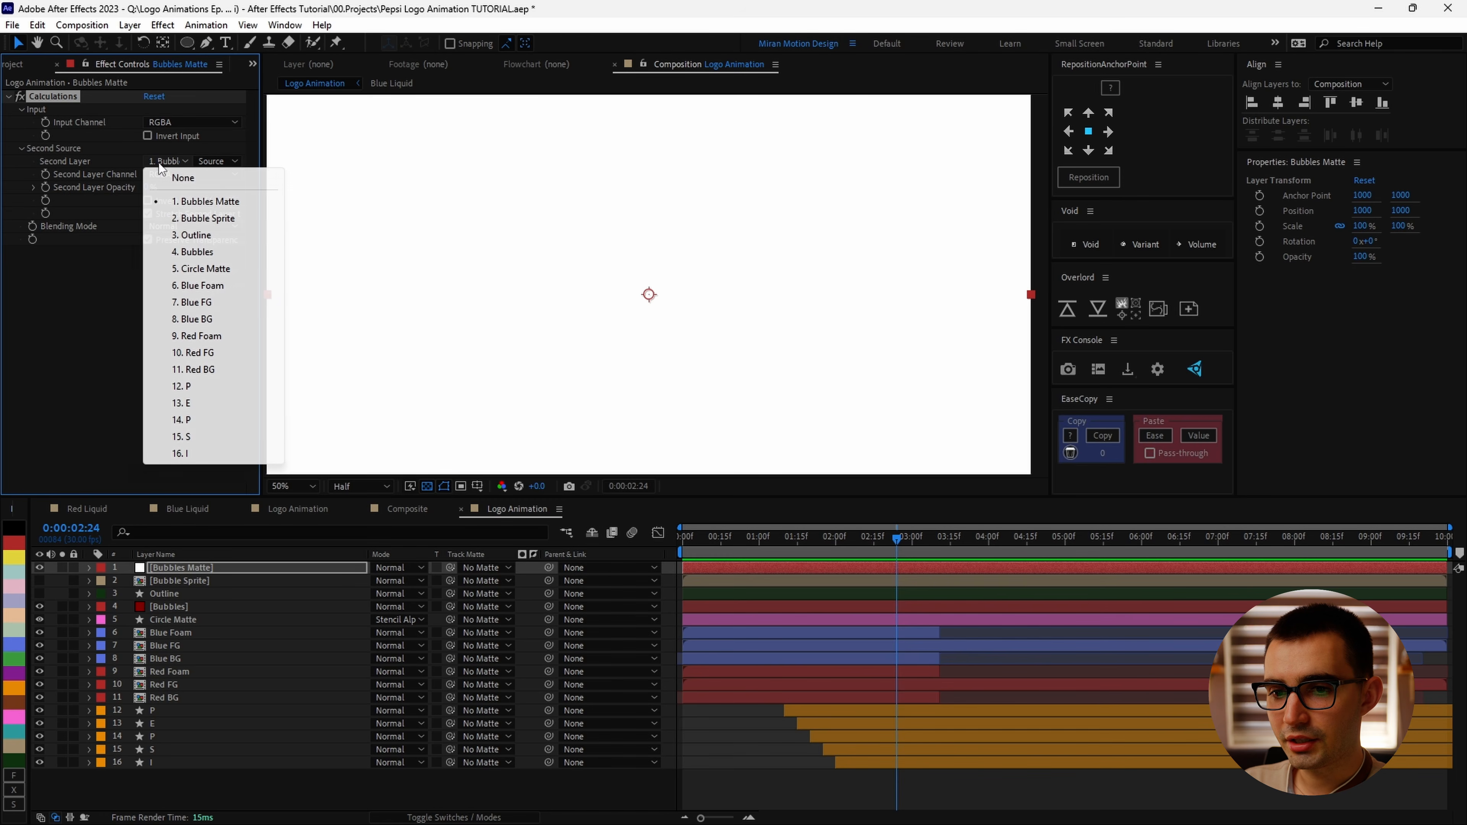
pyautogui.click(210, 353)
pyautogui.moveTo(145, 188); pyautogui.dragTo(243, 194)
# Step: Set the Calculations blending mode to Stencil Alpha
pyautogui.scroll(-2, 685, 313)
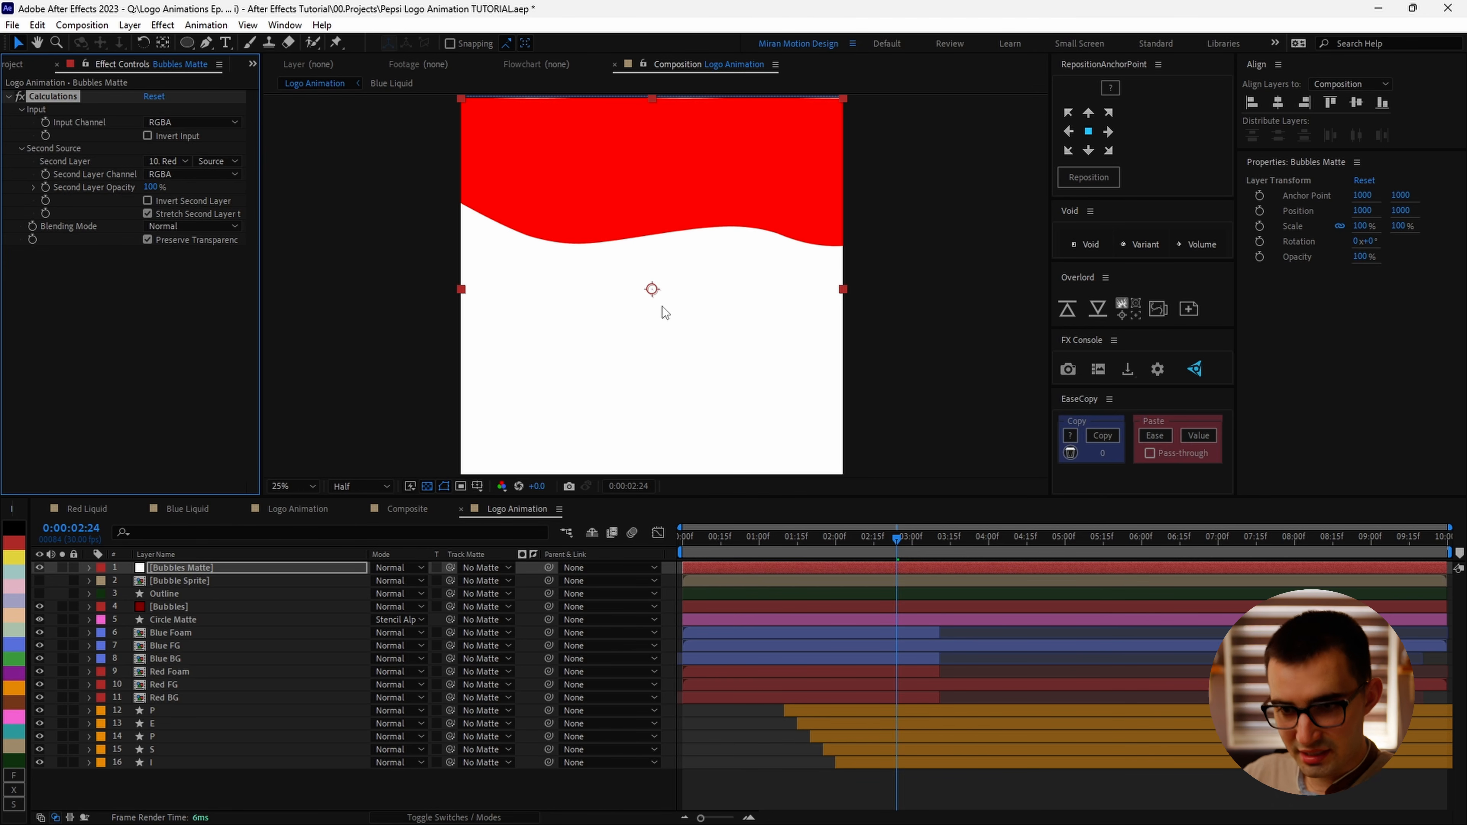
pyautogui.click(184, 228)
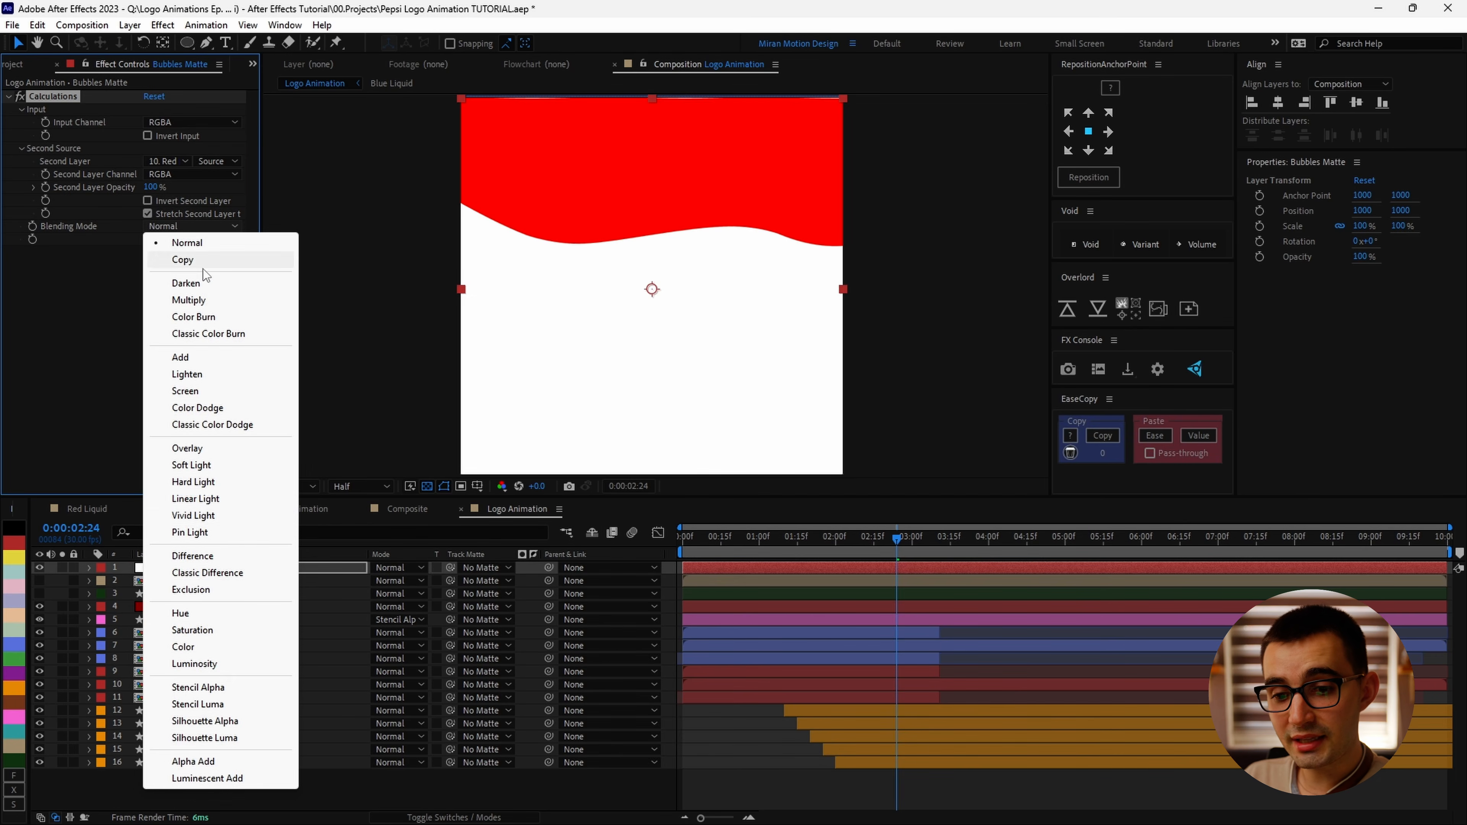
pyautogui.click(198, 686)
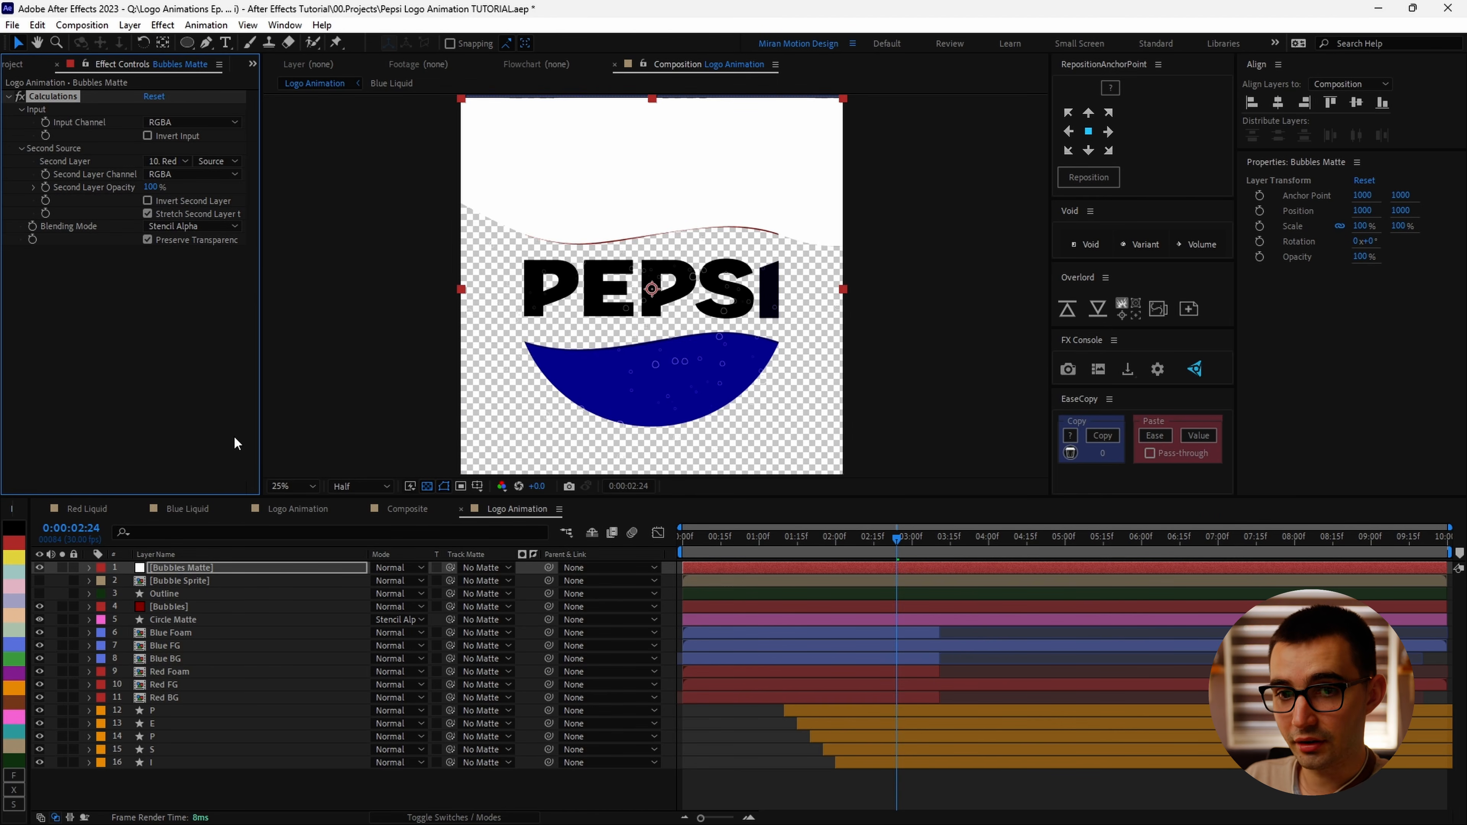
pyautogui.click(177, 569)
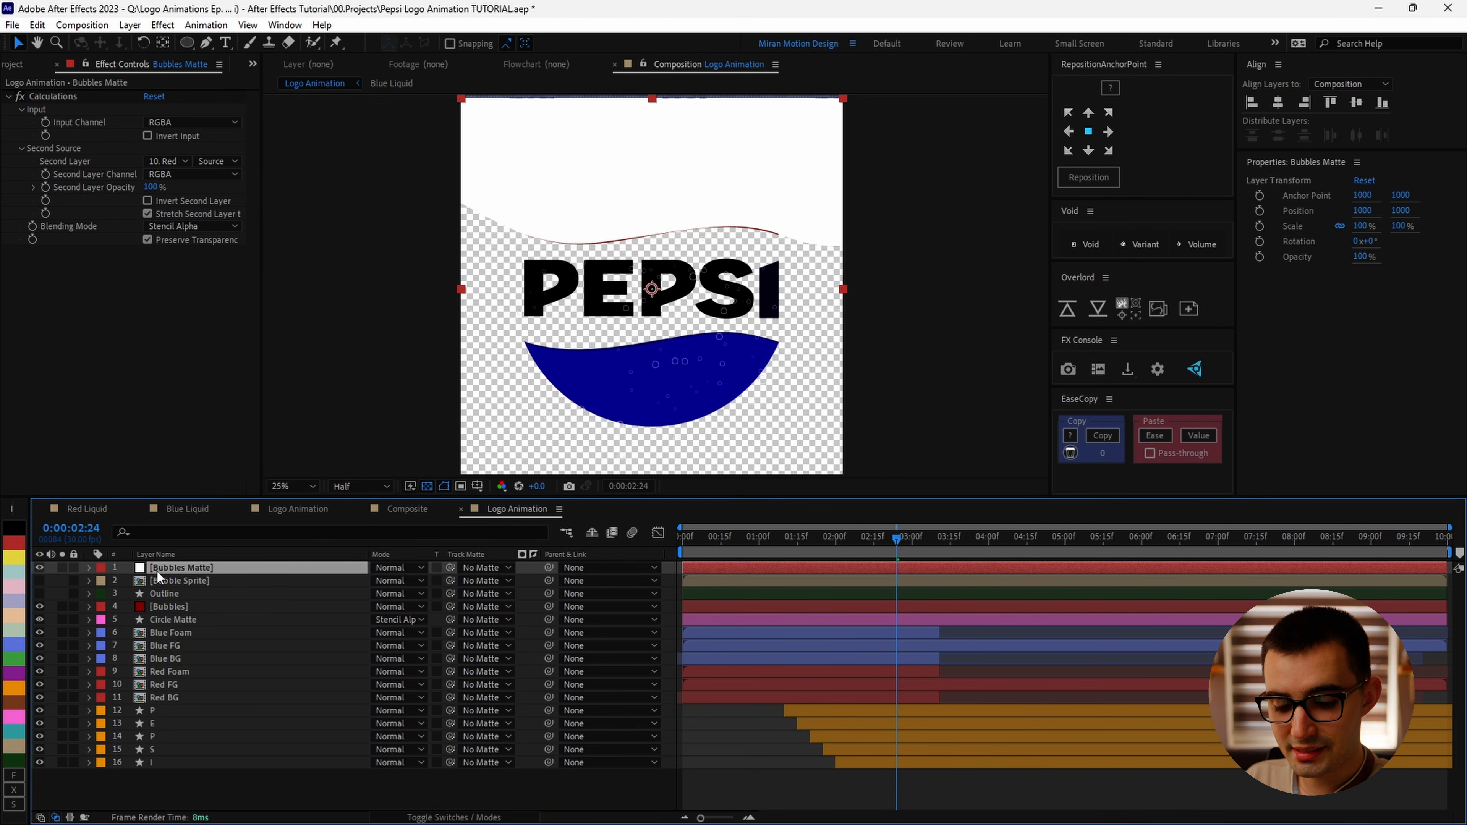
pyautogui.hotkey('ctrl', 'd')
pyautogui.hotkey('ctrl', 'shift', 'e')
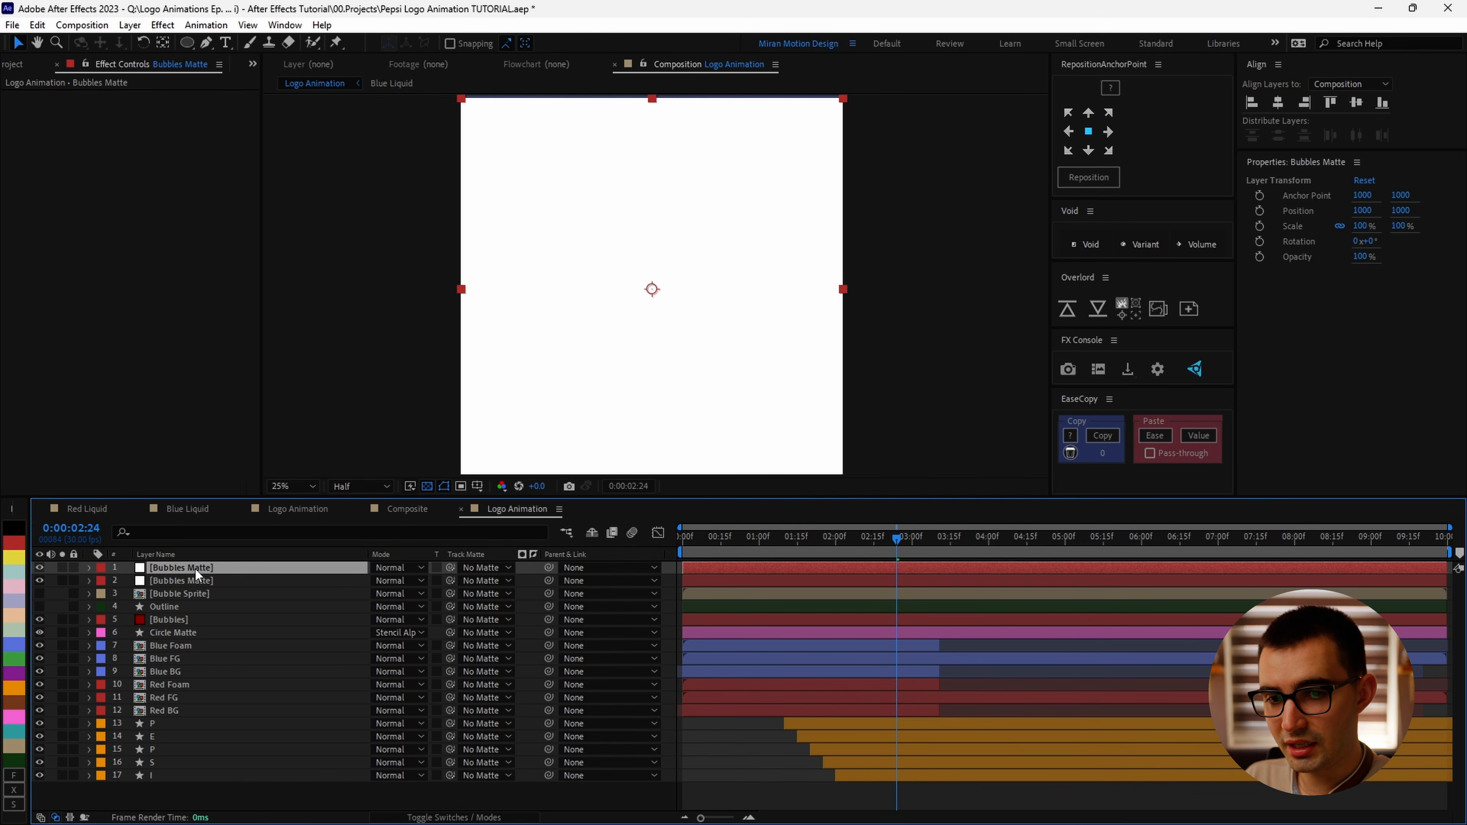
pyautogui.click(172, 697)
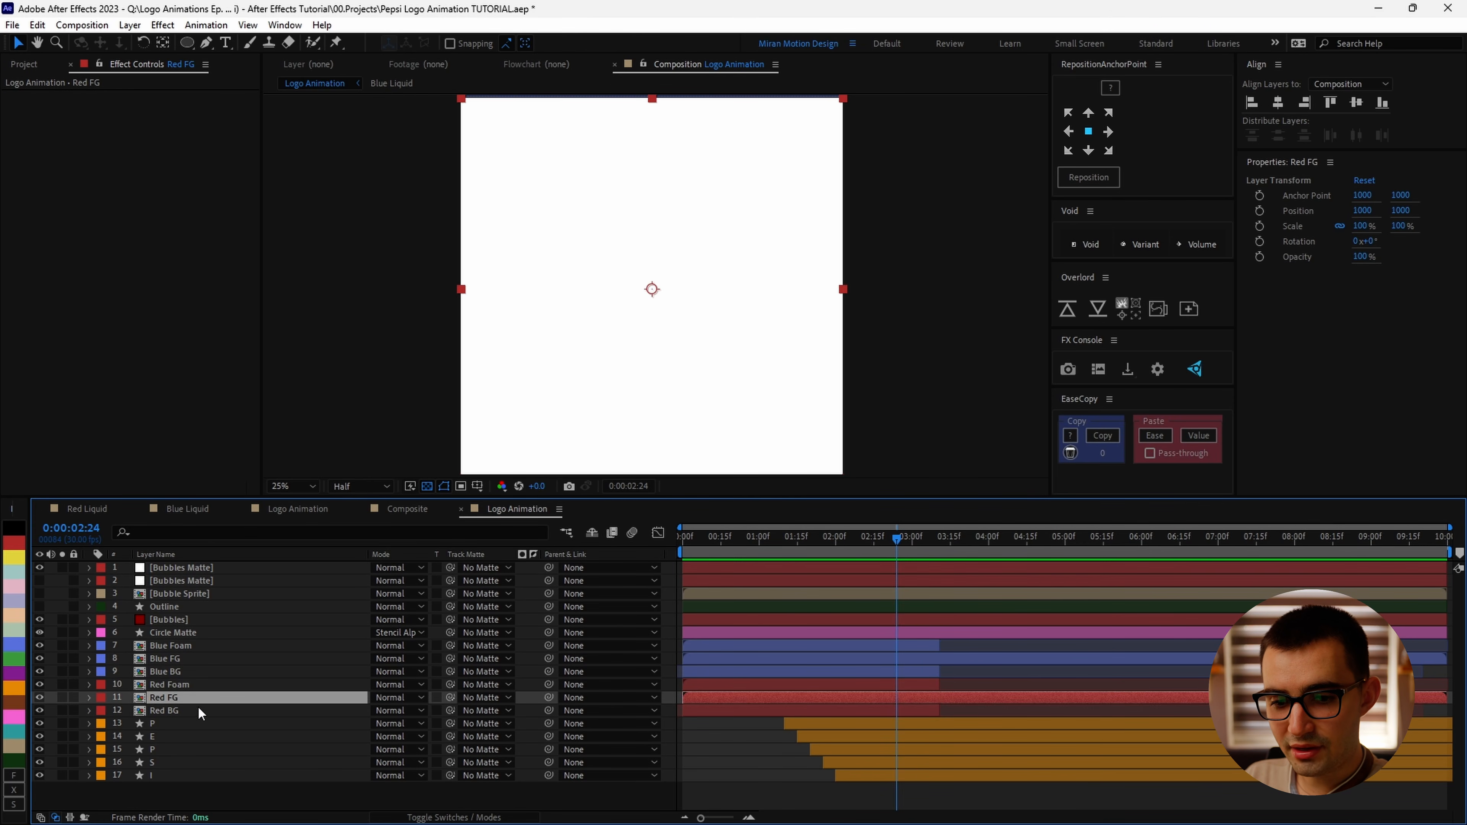
pyautogui.hotkey('ctrl', 'd')
pyautogui.moveTo(172, 697); pyautogui.dragTo(194, 564)
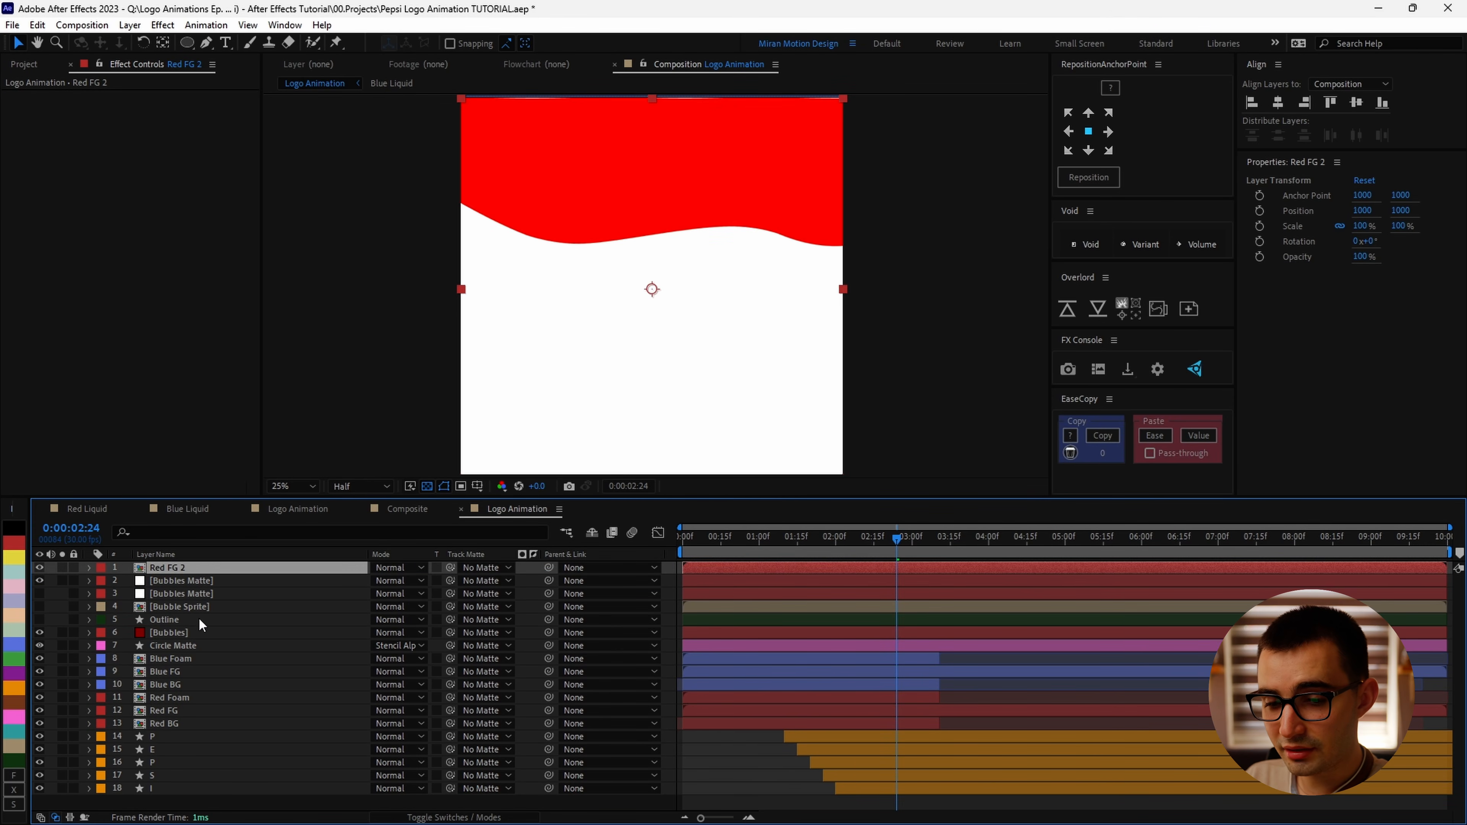
pyautogui.keyDown('ctrl'); pyautogui.click(191, 580); pyautogui.keyUp('ctrl')
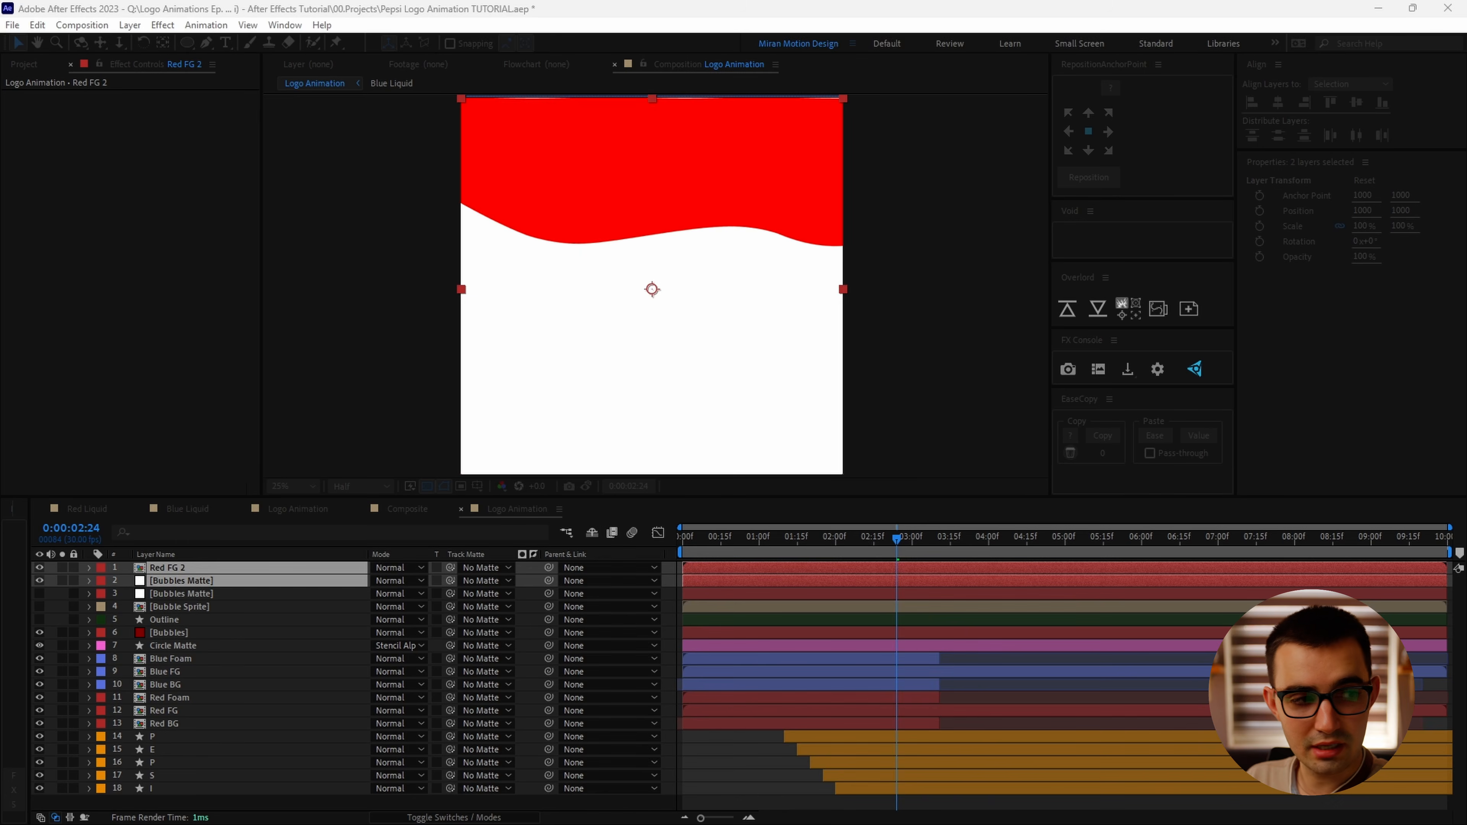
pyautogui.click(672, 513)
pyautogui.doubleClick(193, 570)
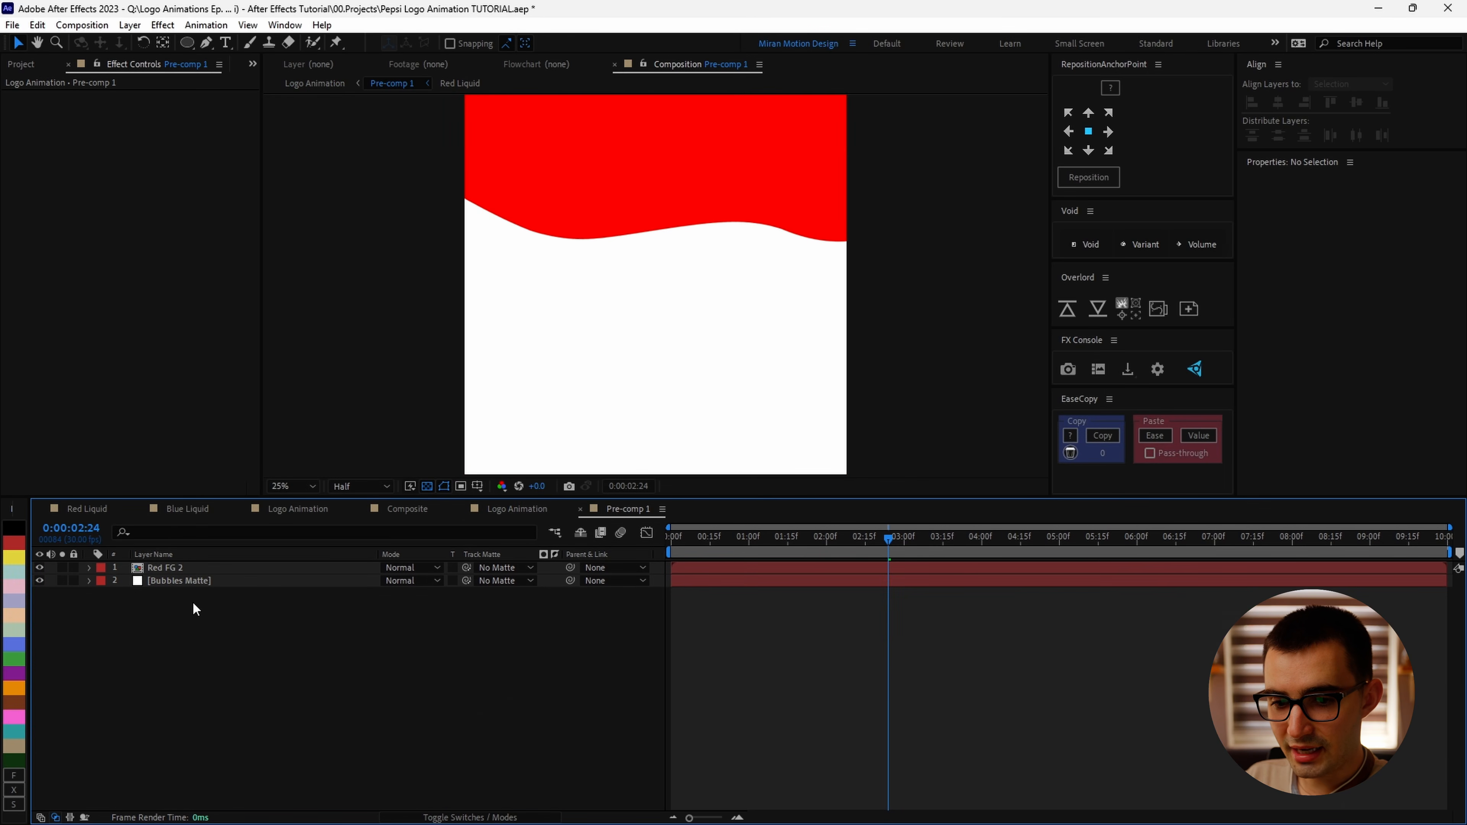
pyautogui.click(199, 570)
pyautogui.click(426, 567)
pyautogui.click(499, 723)
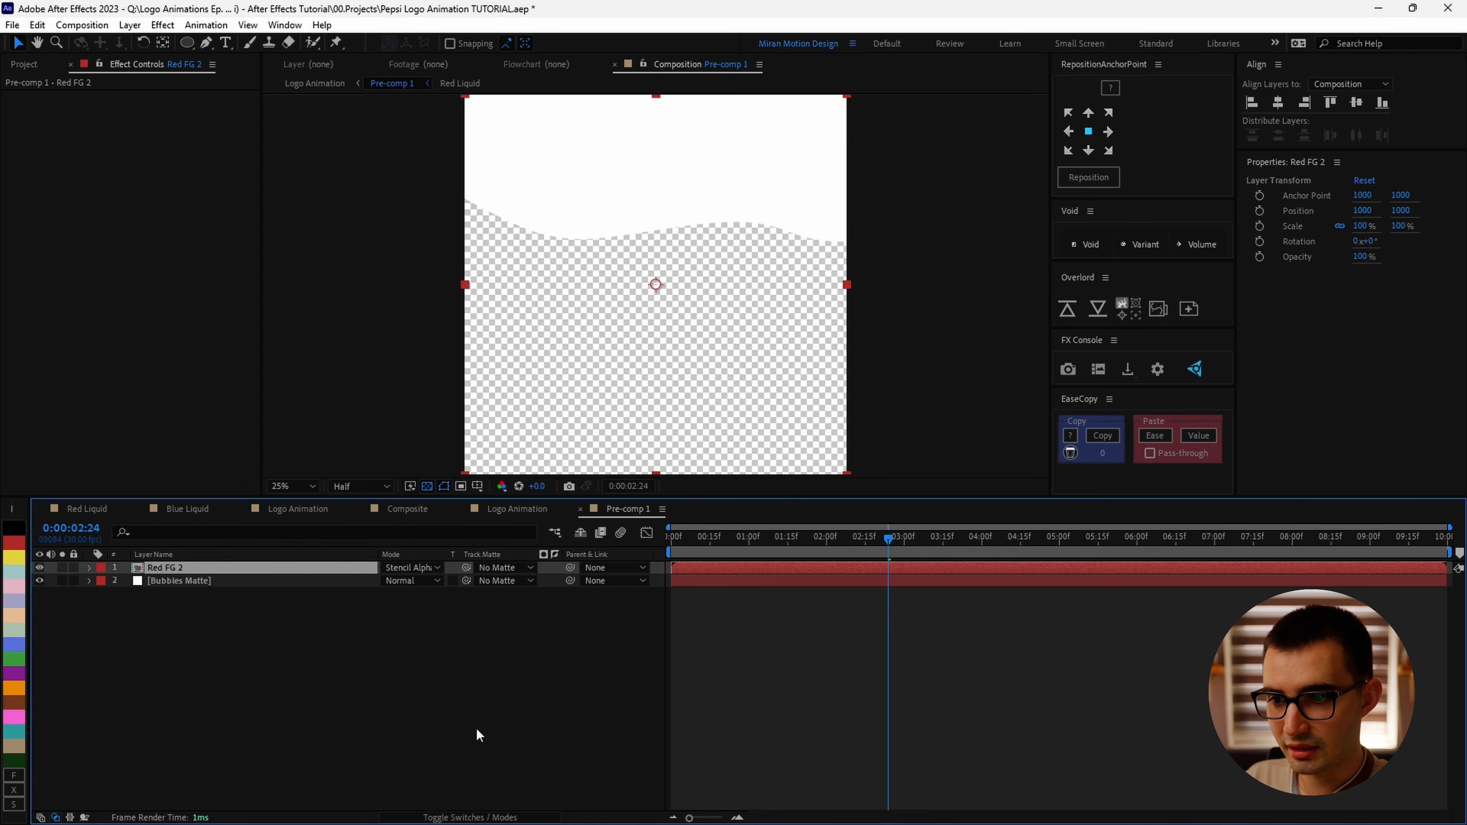
pyautogui.click(474, 725)
pyautogui.click(516, 510)
pyautogui.click(41, 566)
pyautogui.click(42, 567)
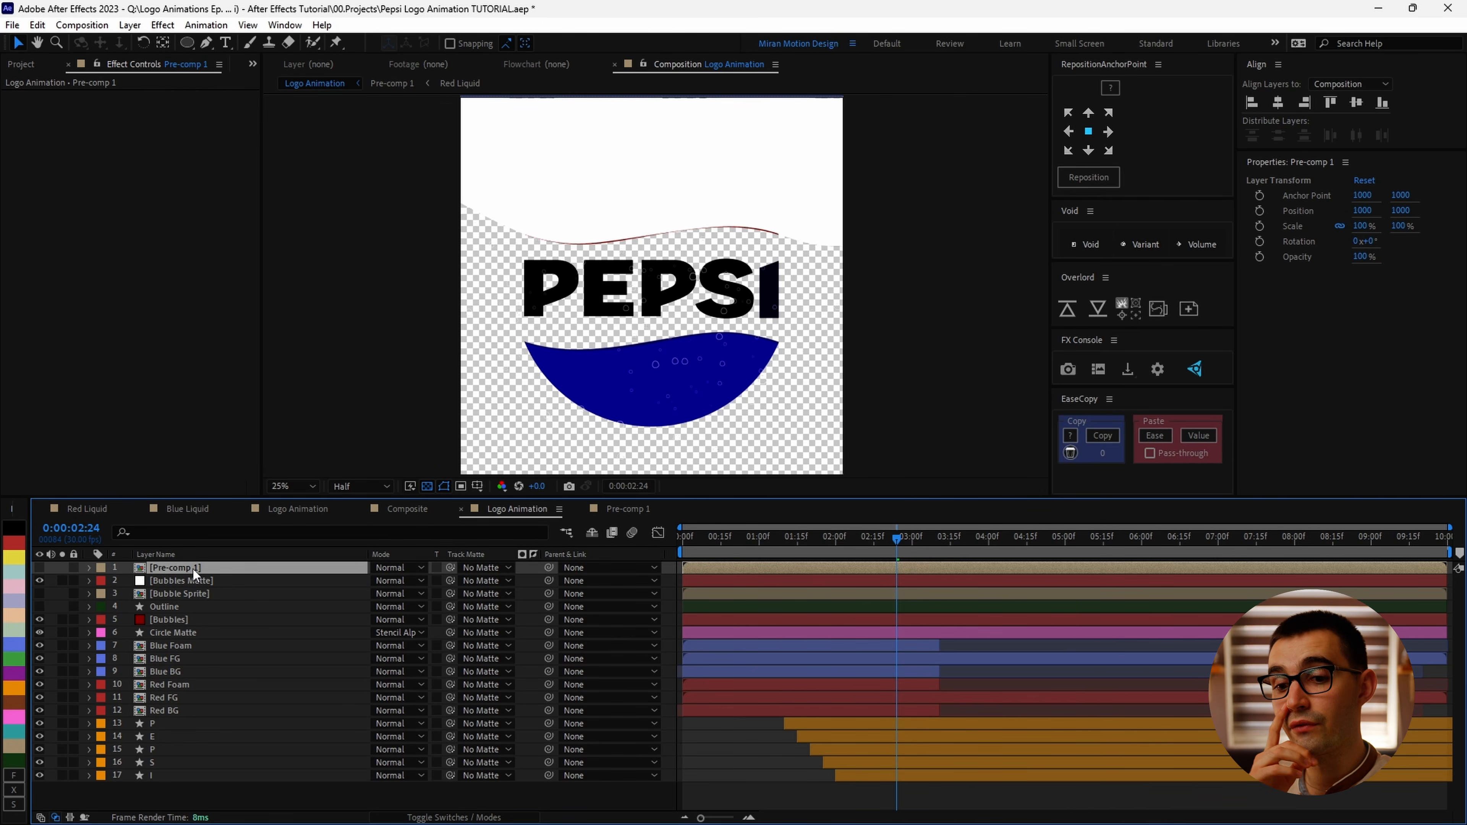
pyautogui.hotkey('ctrl', 'z')
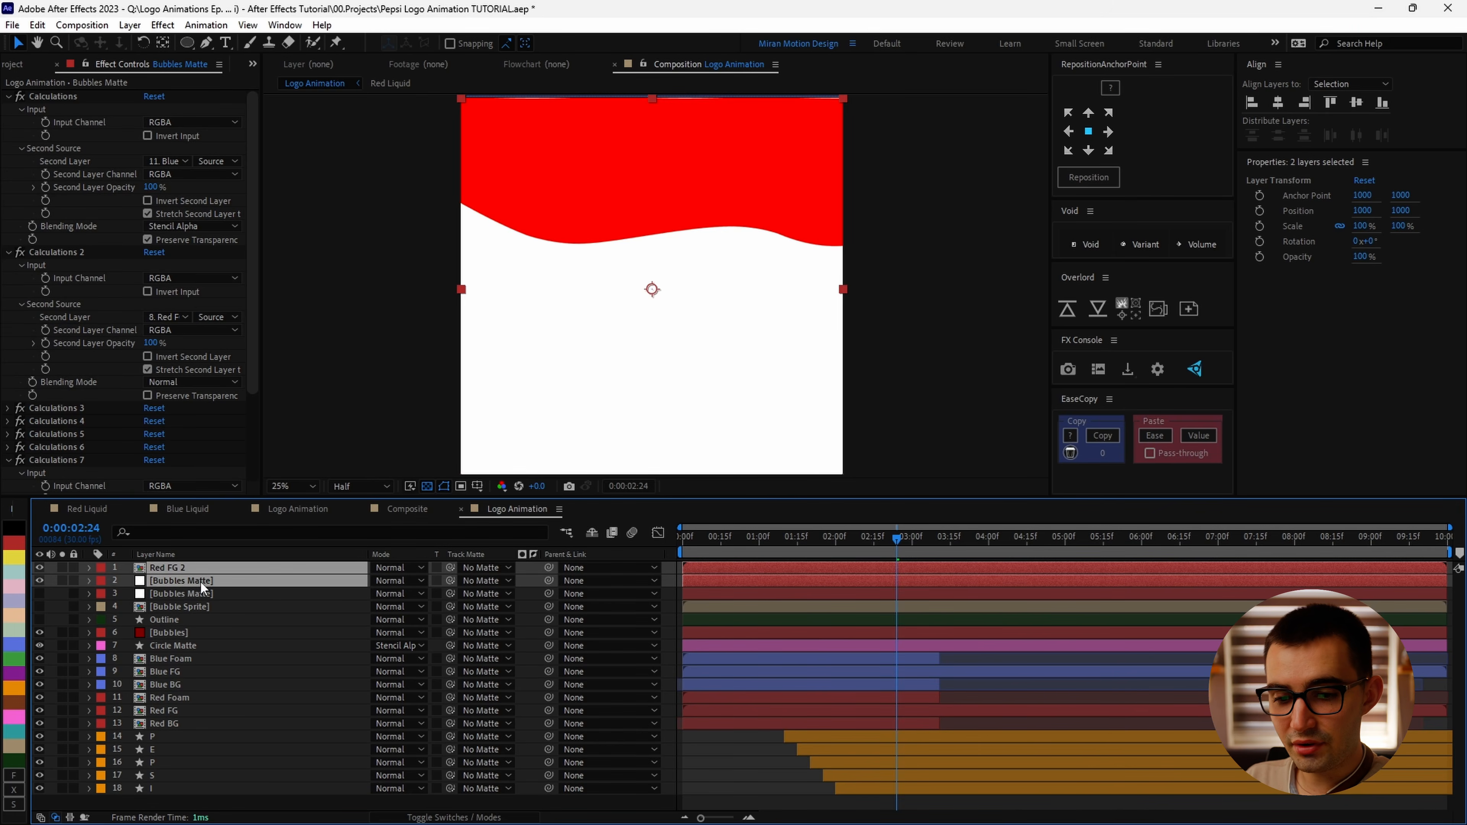
pyautogui.hotkey('ctrl', 'z')
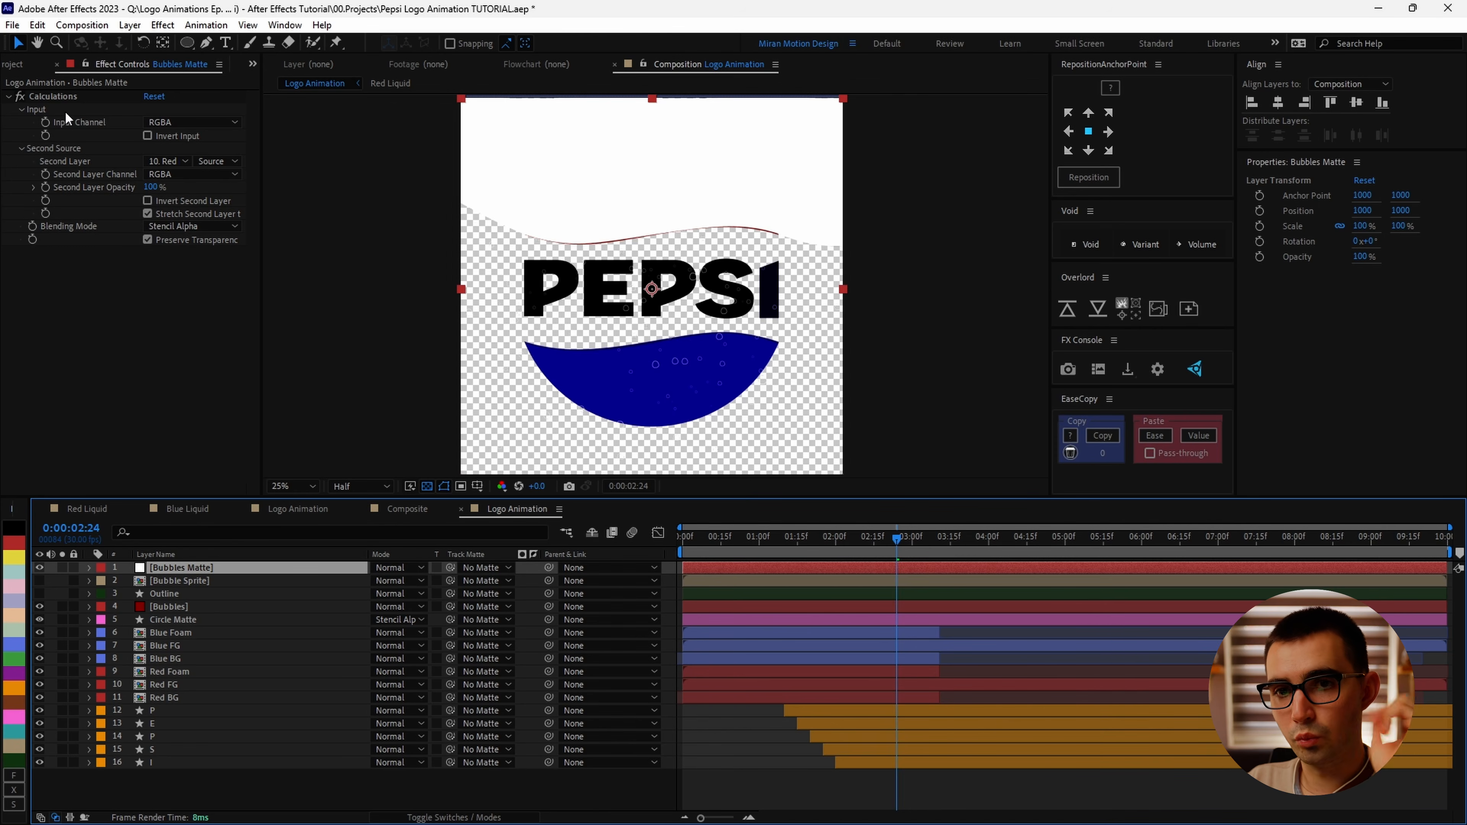
# Step: Duplicate the Calculations effect, set its second layer to Blue FG, blending to Normal, and turn off Preserve Transparency
pyautogui.click(57, 97)
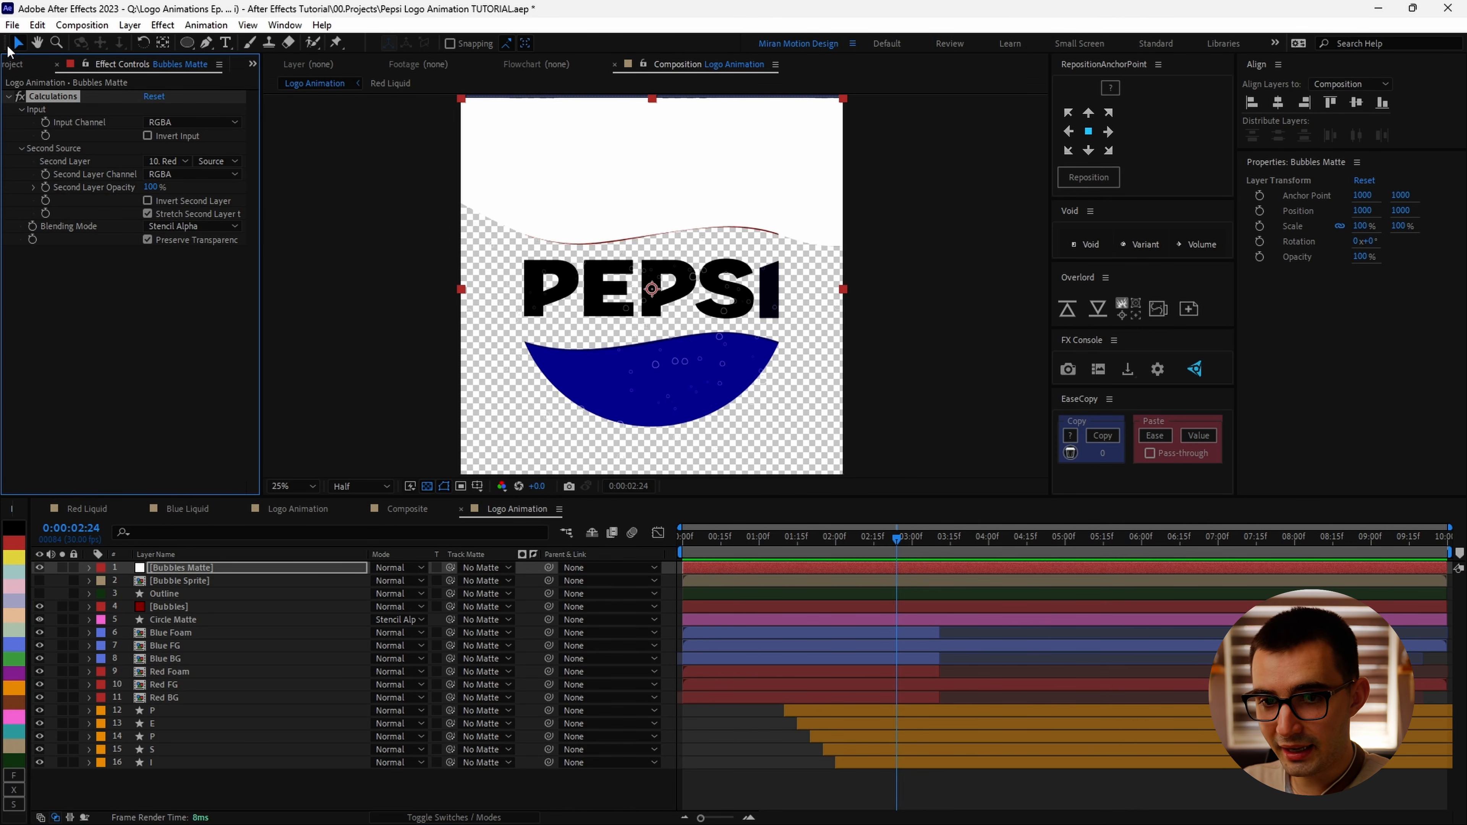
pyautogui.hotkey('ctrl', 'd')
pyautogui.click(174, 316)
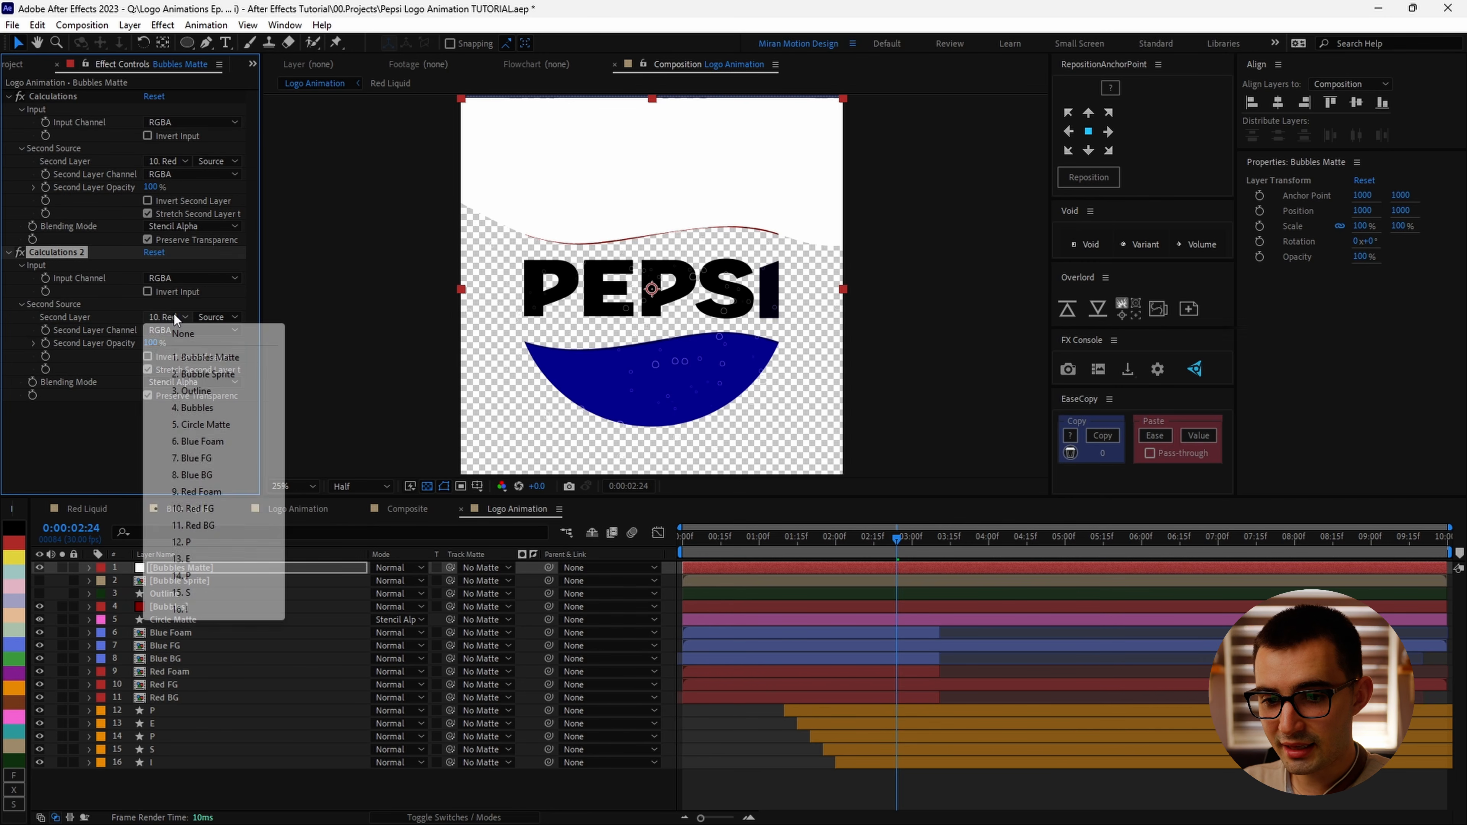
pyautogui.click(192, 458)
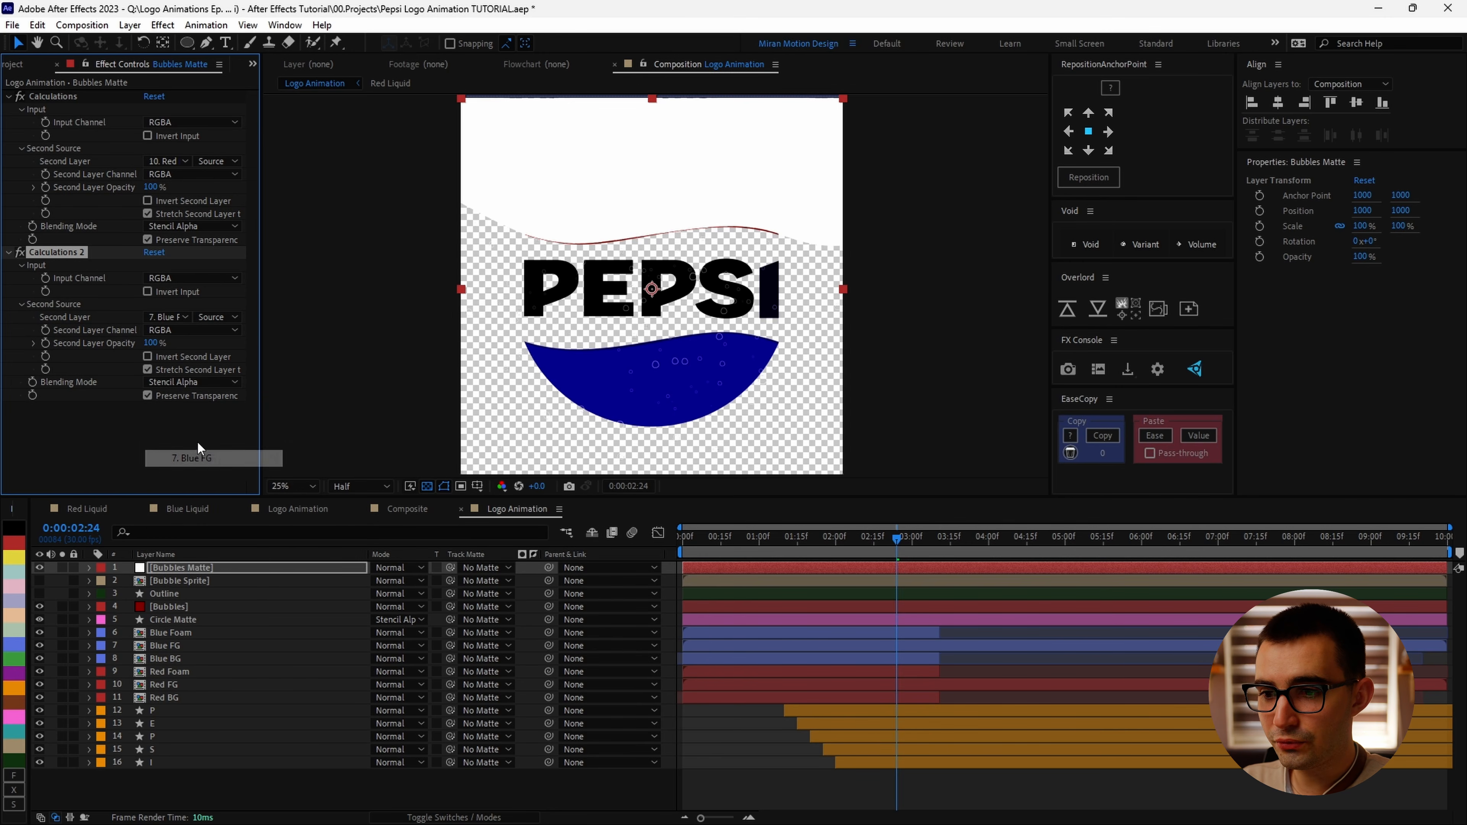
pyautogui.click(210, 383)
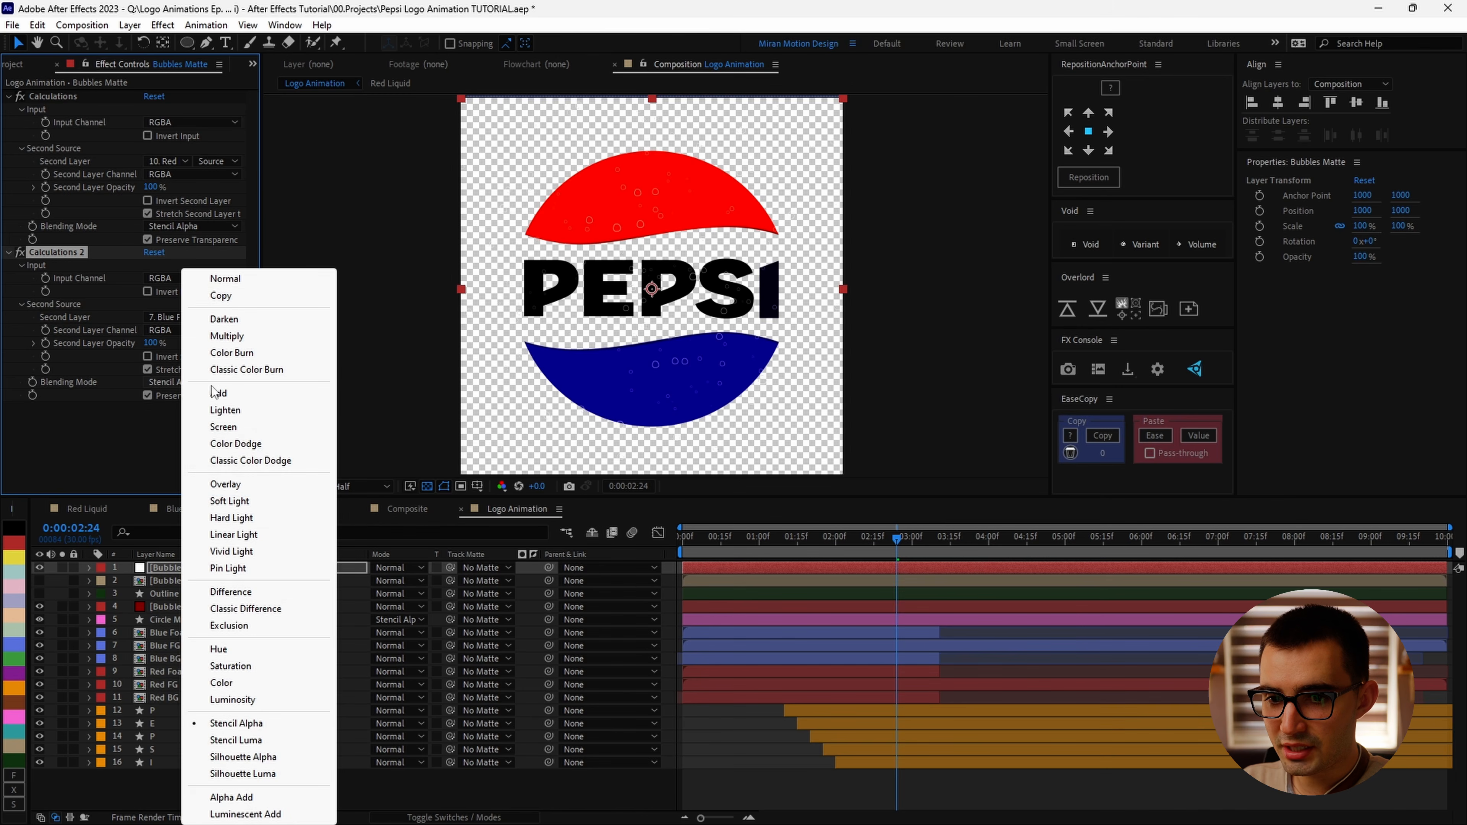
pyautogui.click(230, 280)
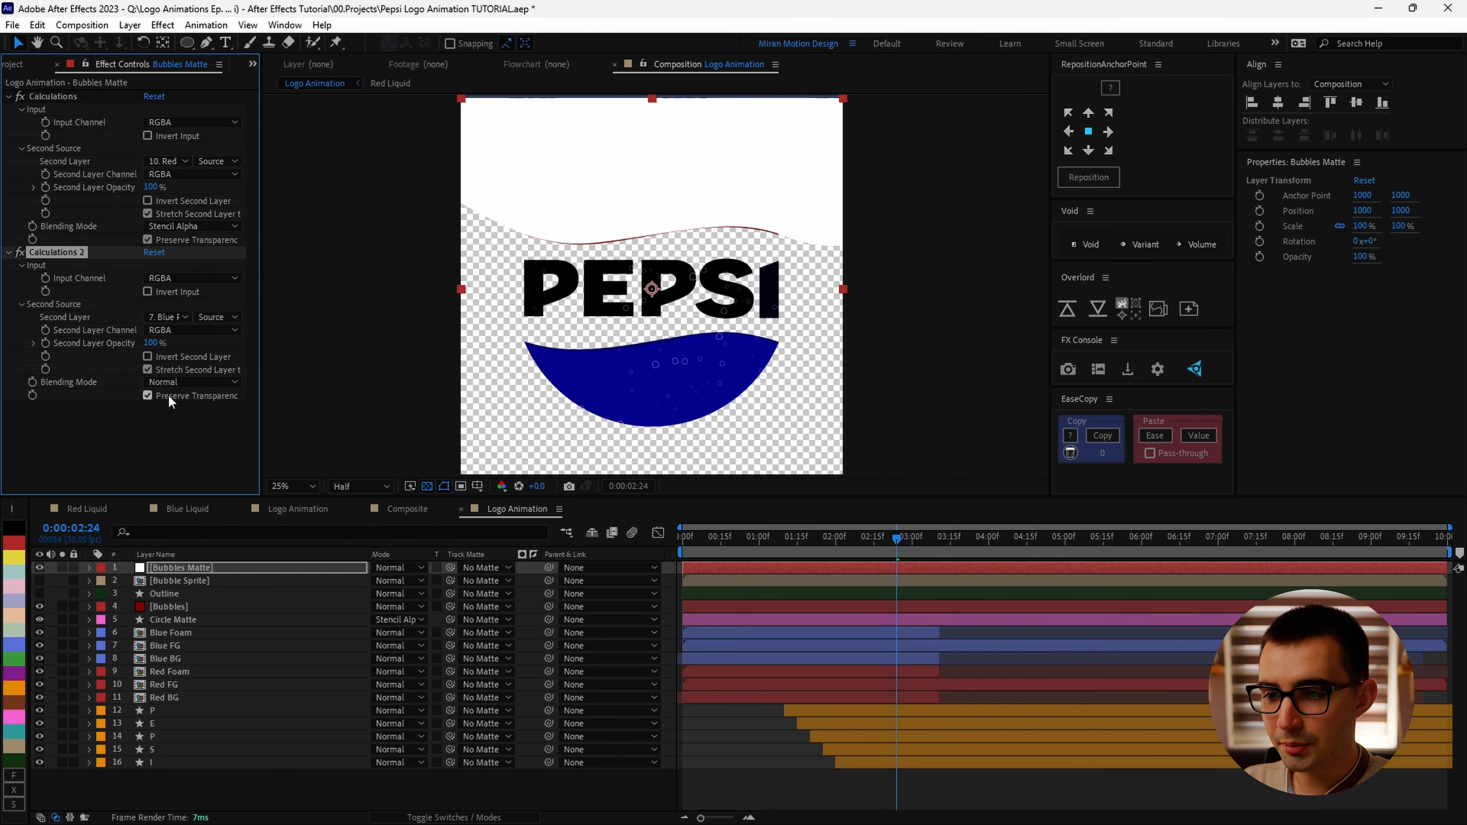
pyautogui.click(148, 396)
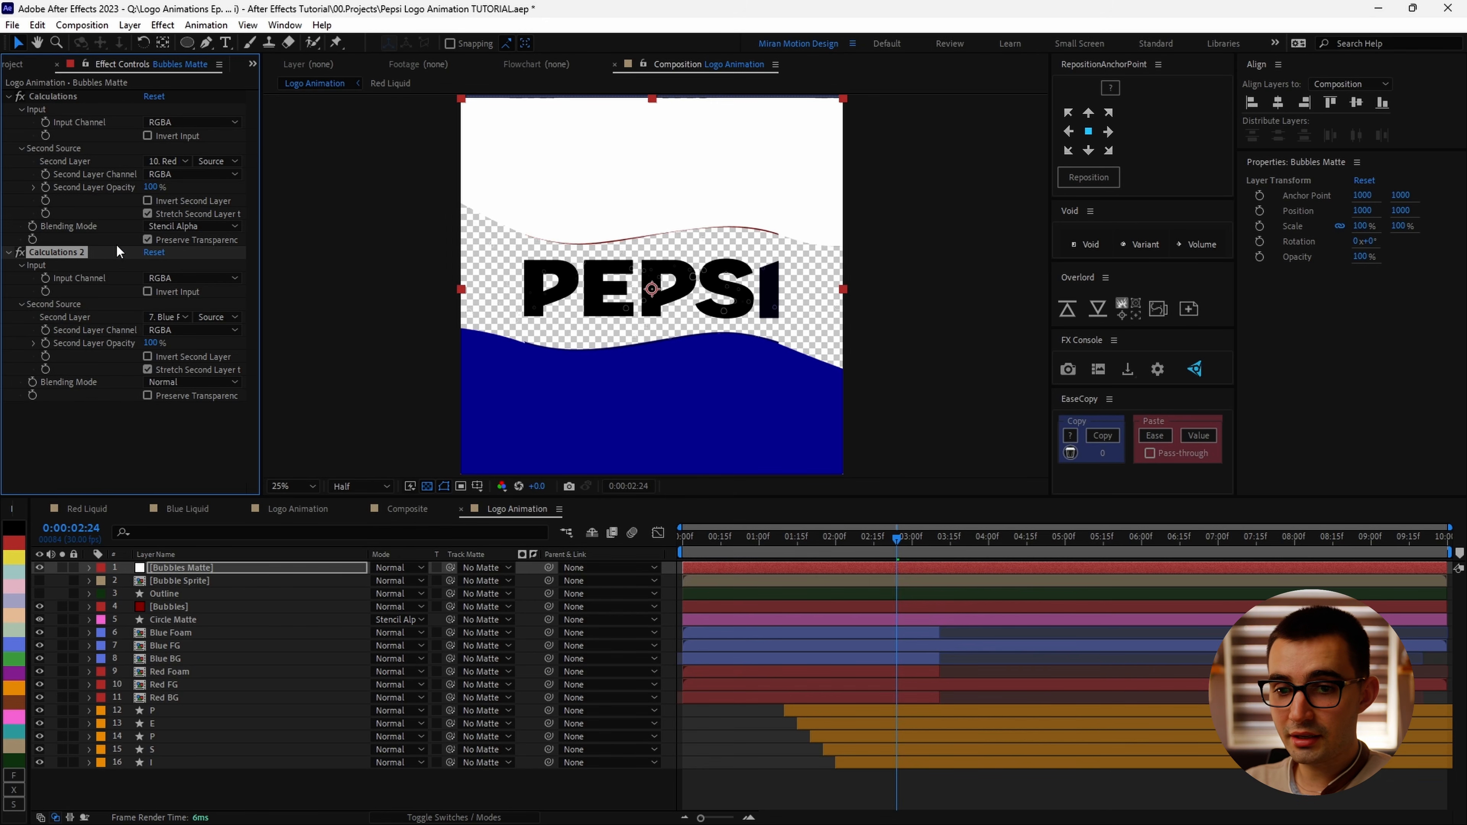
# Step: Duplicate the Calculations effect five more times, setting the second layers to the P, E, P, S and I letters
pyautogui.hotkey('ctrl', 'd')
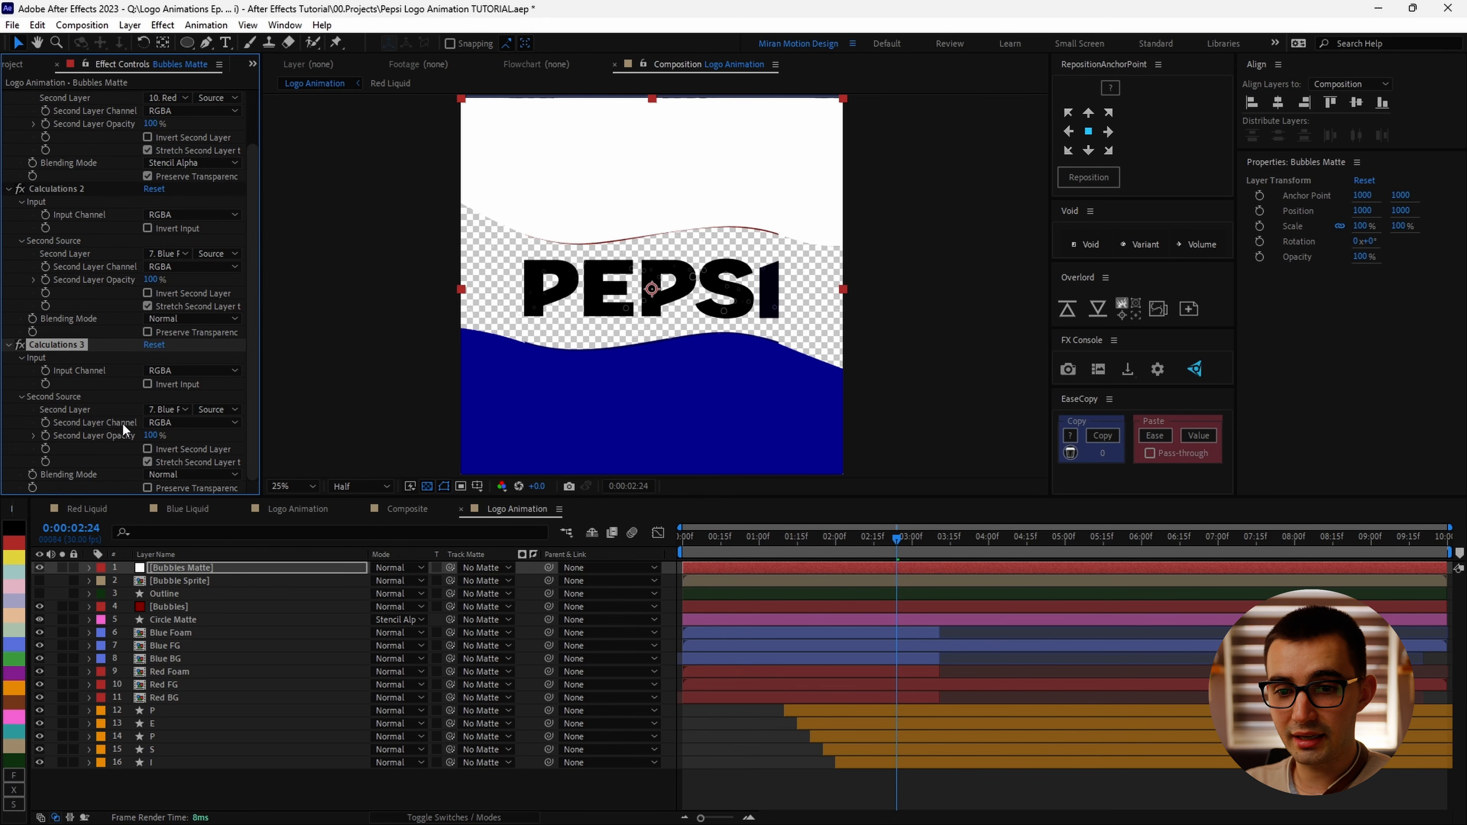
pyautogui.click(167, 409)
pyautogui.click(207, 634)
pyautogui.hotkey('ctrl', 'd')
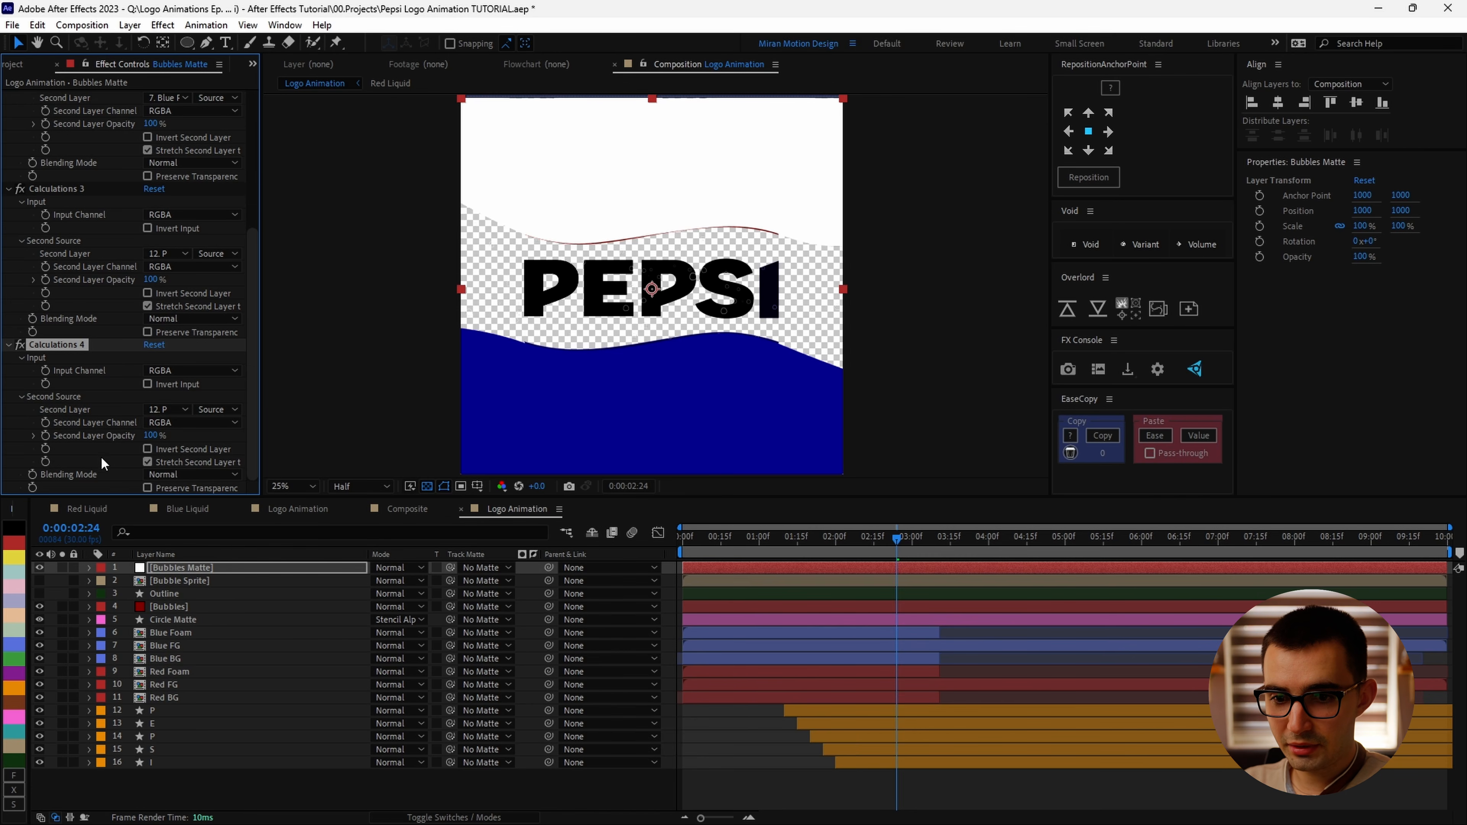
pyautogui.click(174, 408)
pyautogui.click(197, 648)
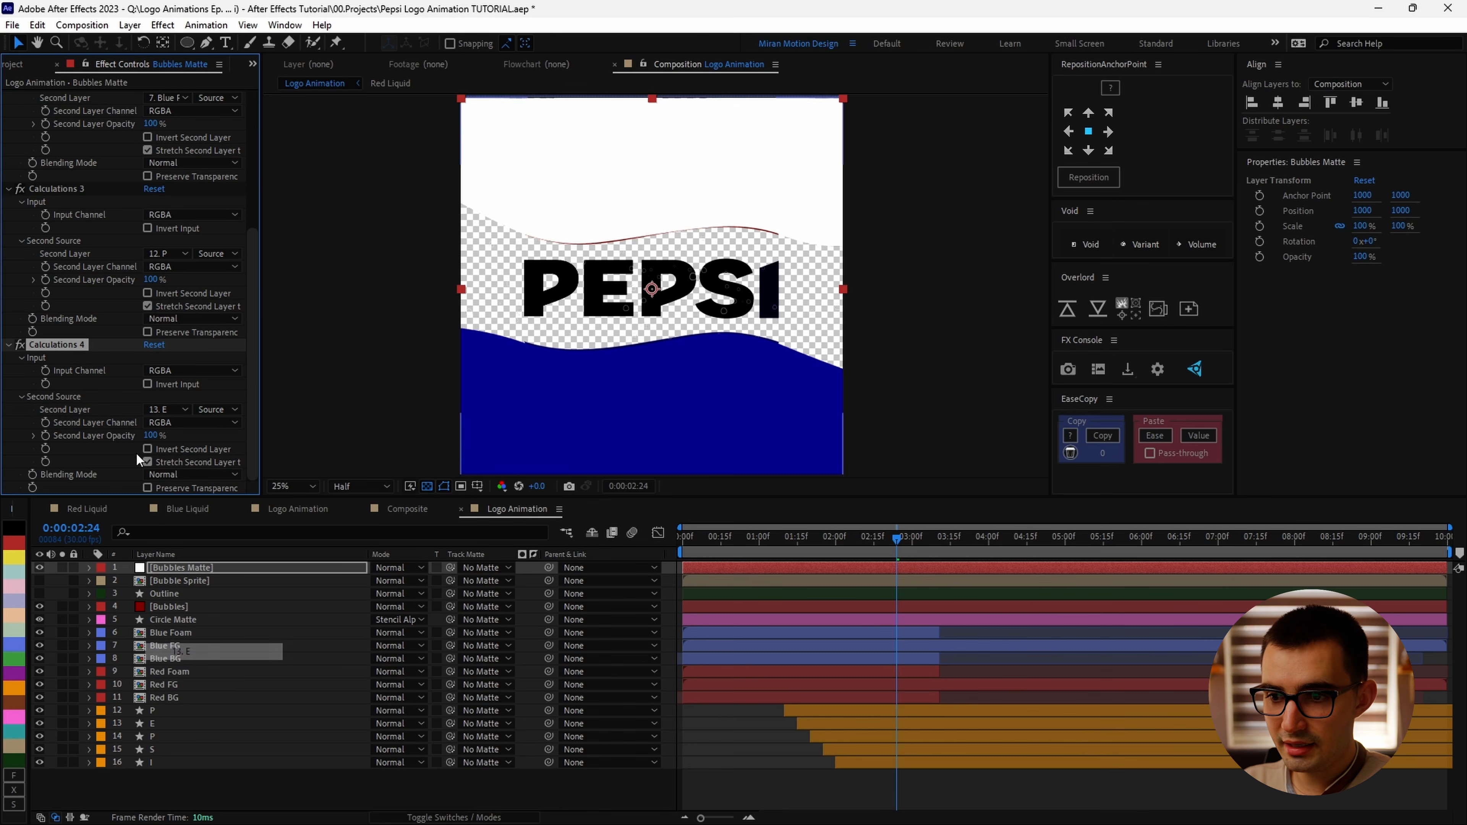
pyautogui.hotkey('ctrl', 'd')
pyautogui.click(167, 409)
pyautogui.click(182, 668)
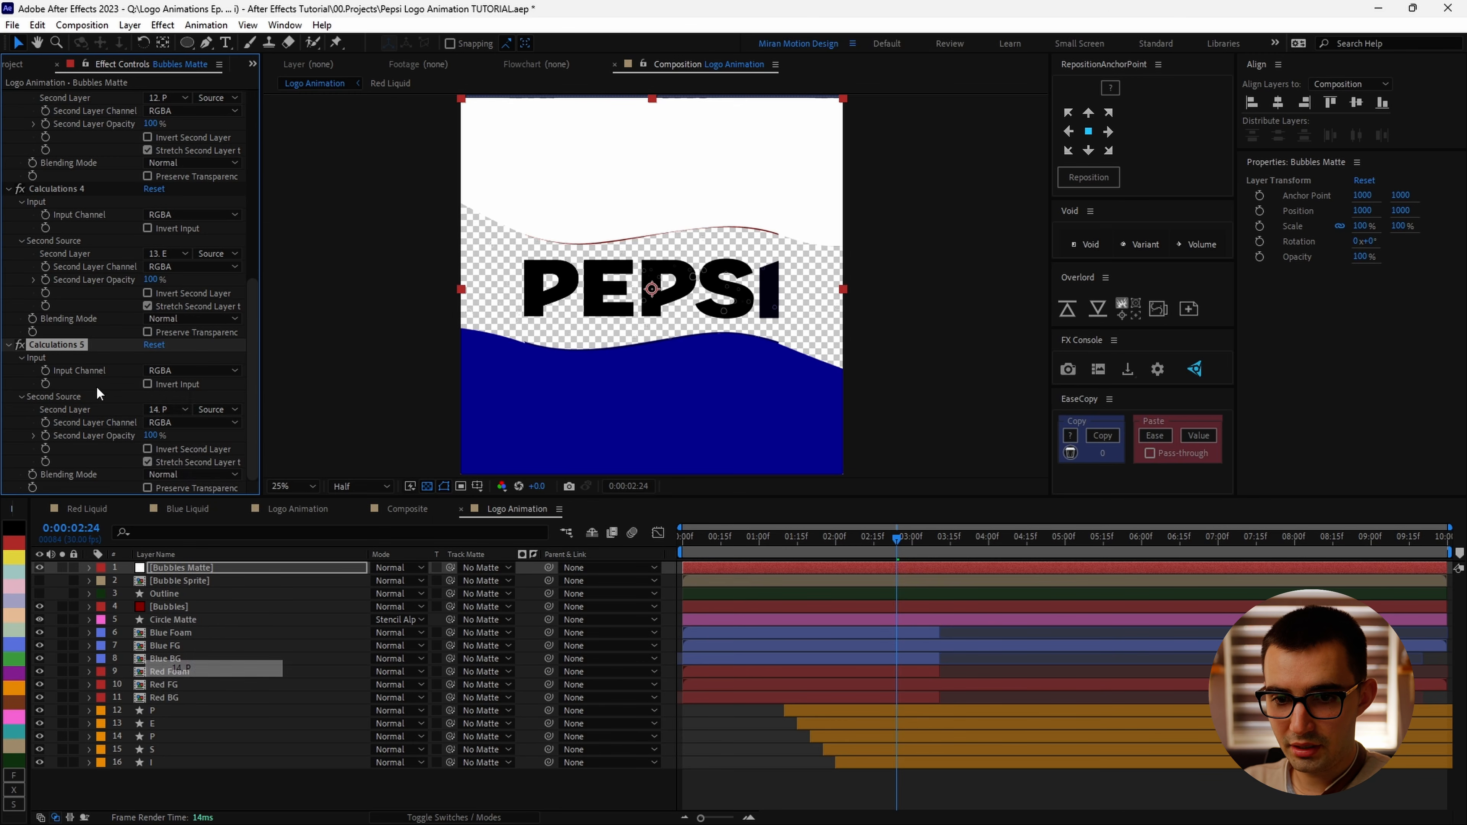
pyautogui.hotkey('ctrl', 'd')
pyautogui.click(174, 408)
pyautogui.click(200, 685)
pyautogui.hotkey('ctrl', 'd')
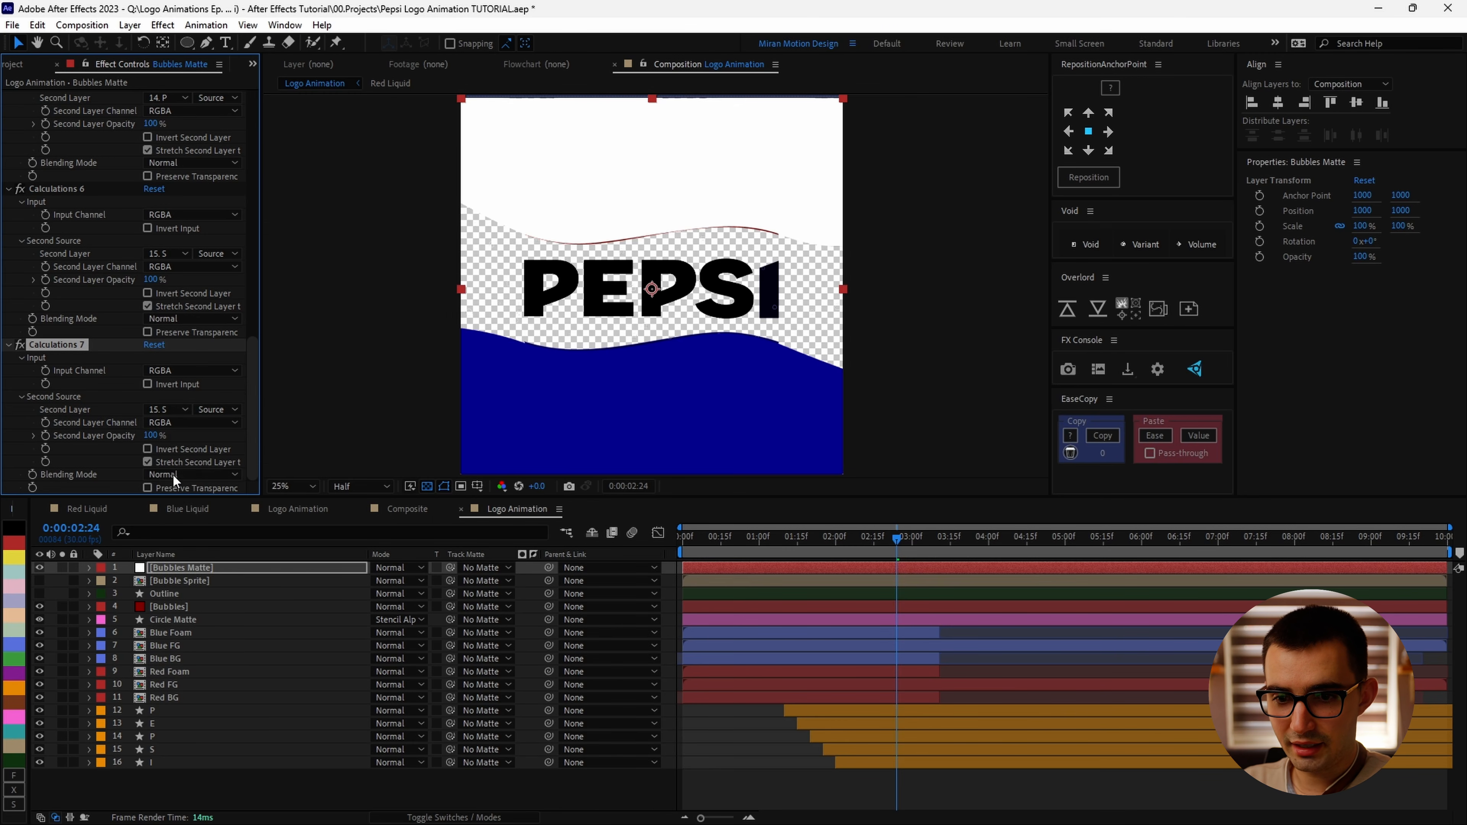
pyautogui.click(173, 409)
pyautogui.click(189, 703)
# Step: Solo the Bubbles Matte layer and play back the animation to check the matte
pyautogui.click(61, 569)
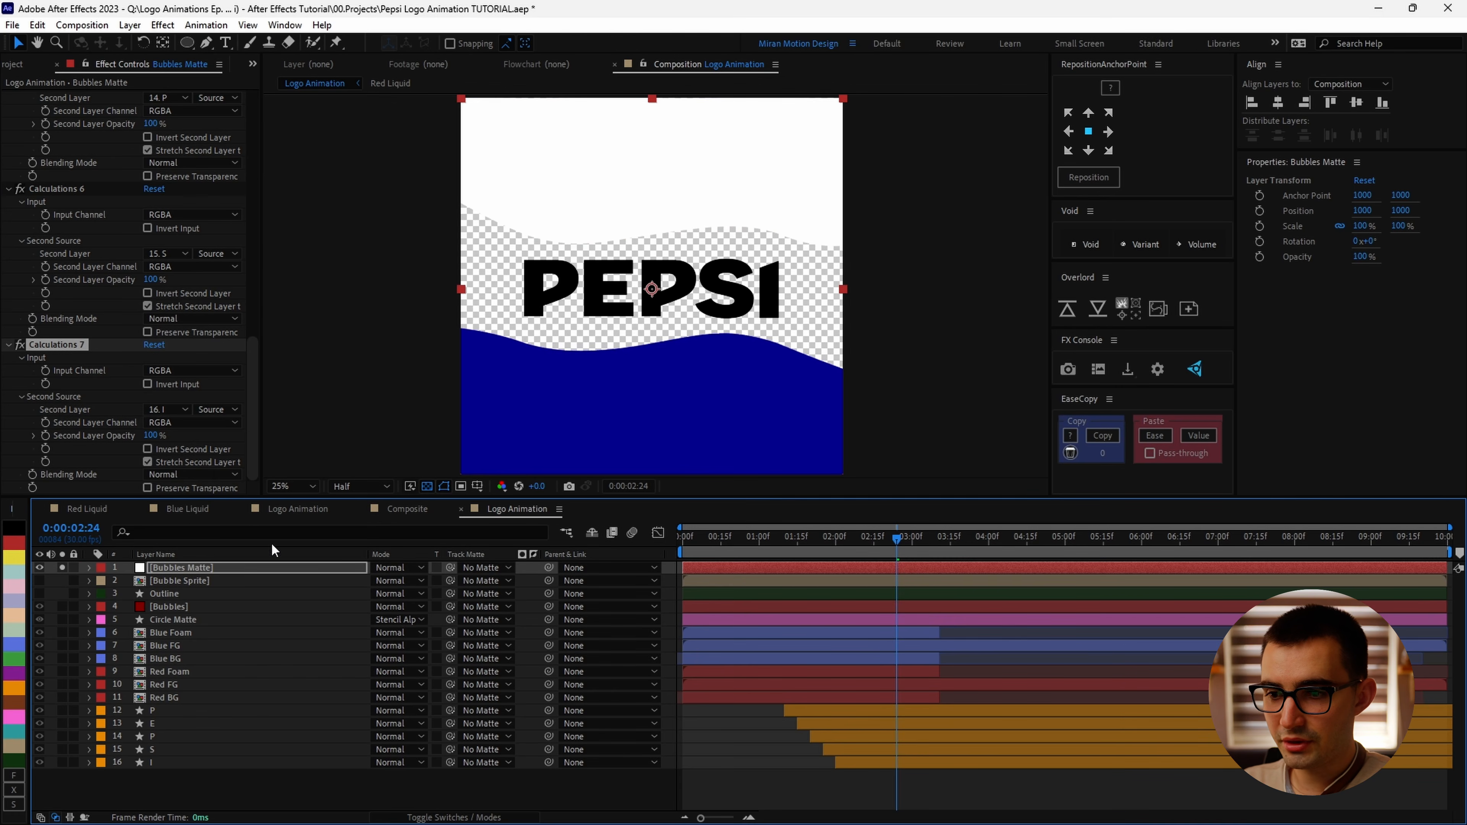
pyautogui.moveTo(916, 555); pyautogui.dragTo(743, 569)
pyautogui.press('space')
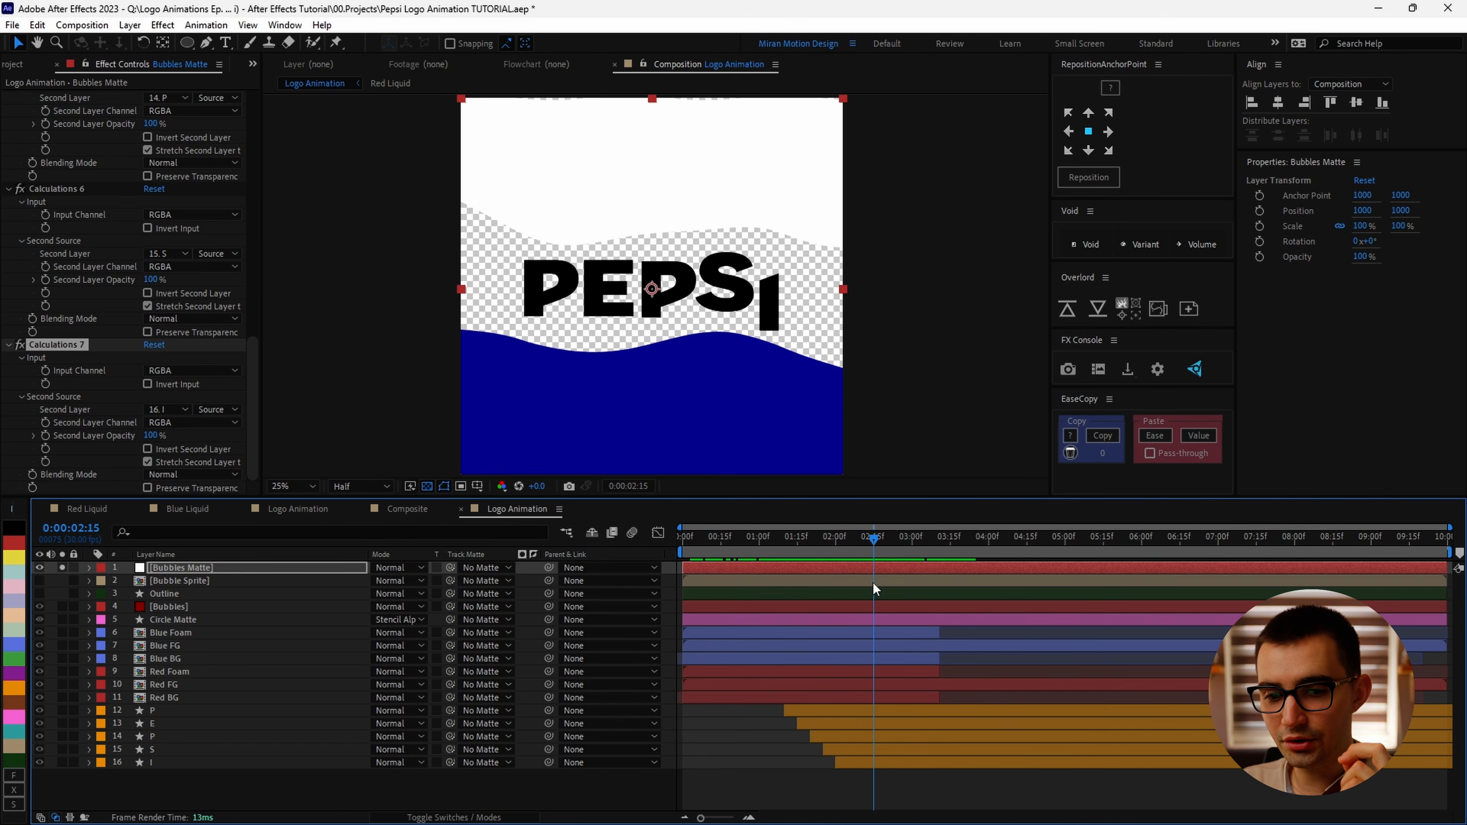
# Step: Hide Bubbles Matte and set it as the track matte for the Bubbles layer
pyautogui.click(38, 567)
pyautogui.click(199, 605)
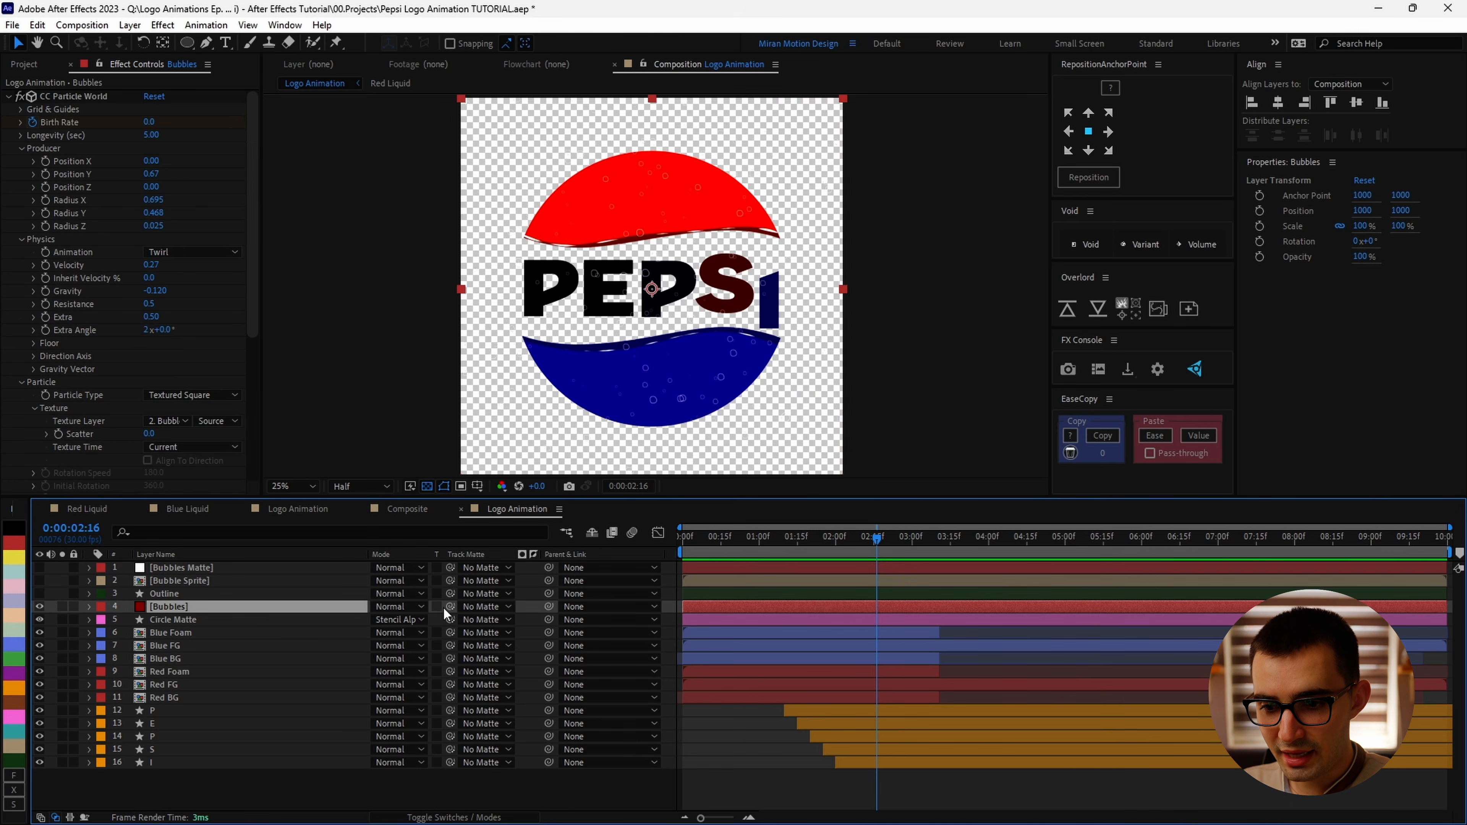
pyautogui.moveTo(450, 607); pyautogui.dragTo(196, 596)
pyautogui.moveTo(196, 596); pyautogui.dragTo(194, 600)
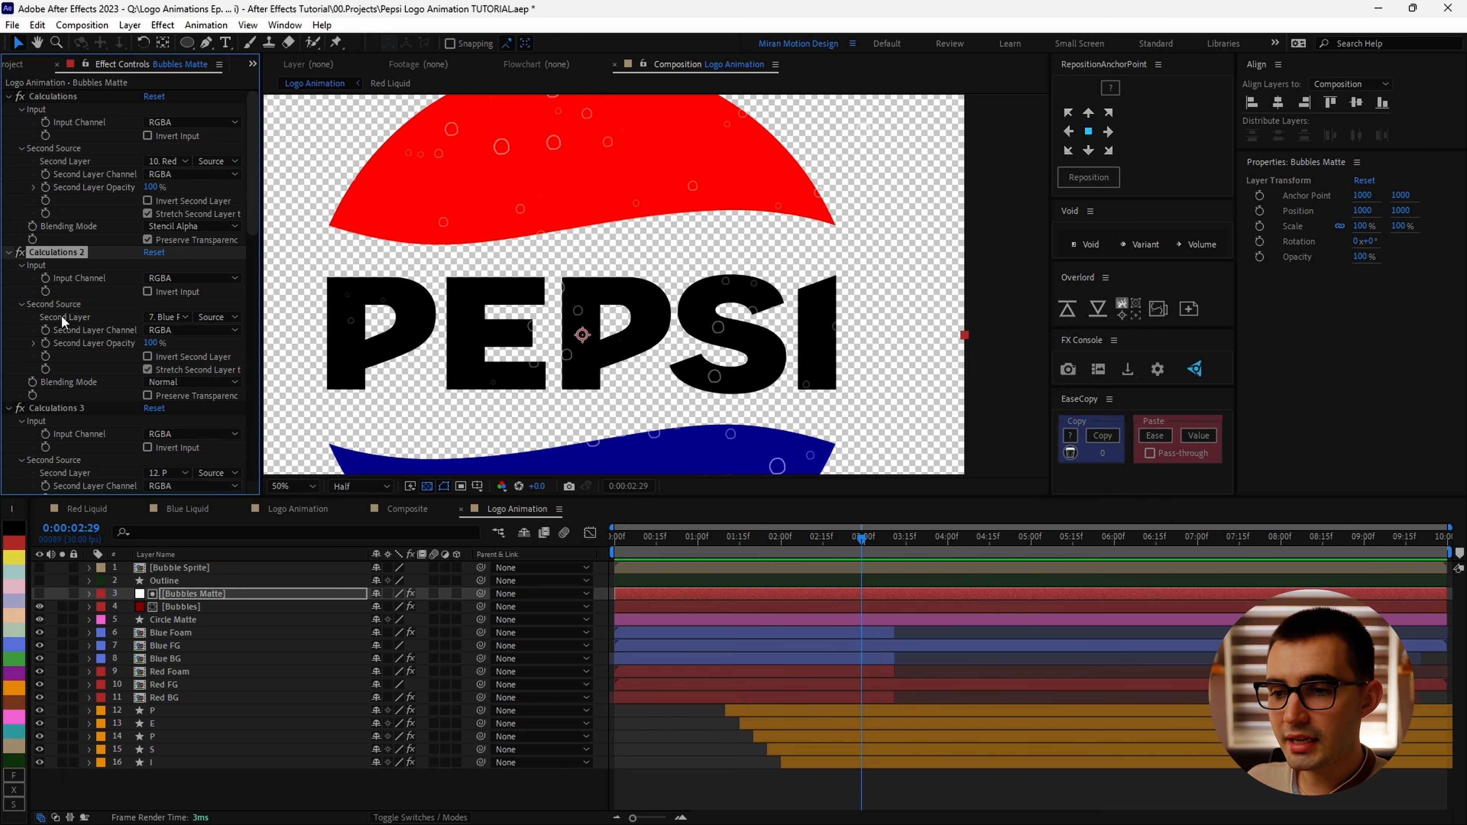
# Step: Collapse all the Calculations effects on the Bubbles Matte layer and deselect them
pyautogui.hotkey('ctrl', 'a')
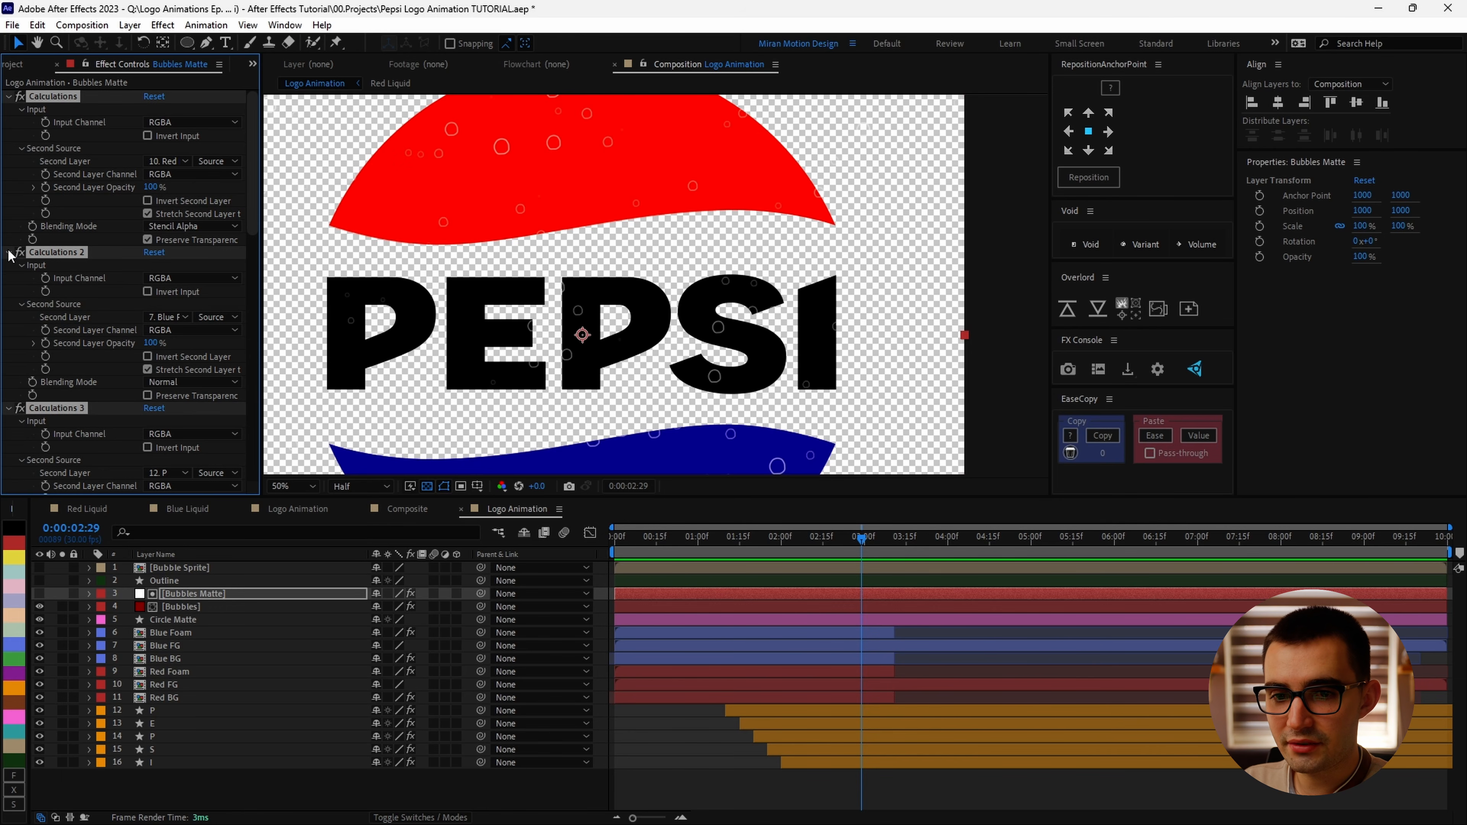
pyautogui.click(9, 252)
pyautogui.hotkey('ctrl', 'shift', 'a')
pyautogui.hotkey('ctrl', 'shift', 'a')
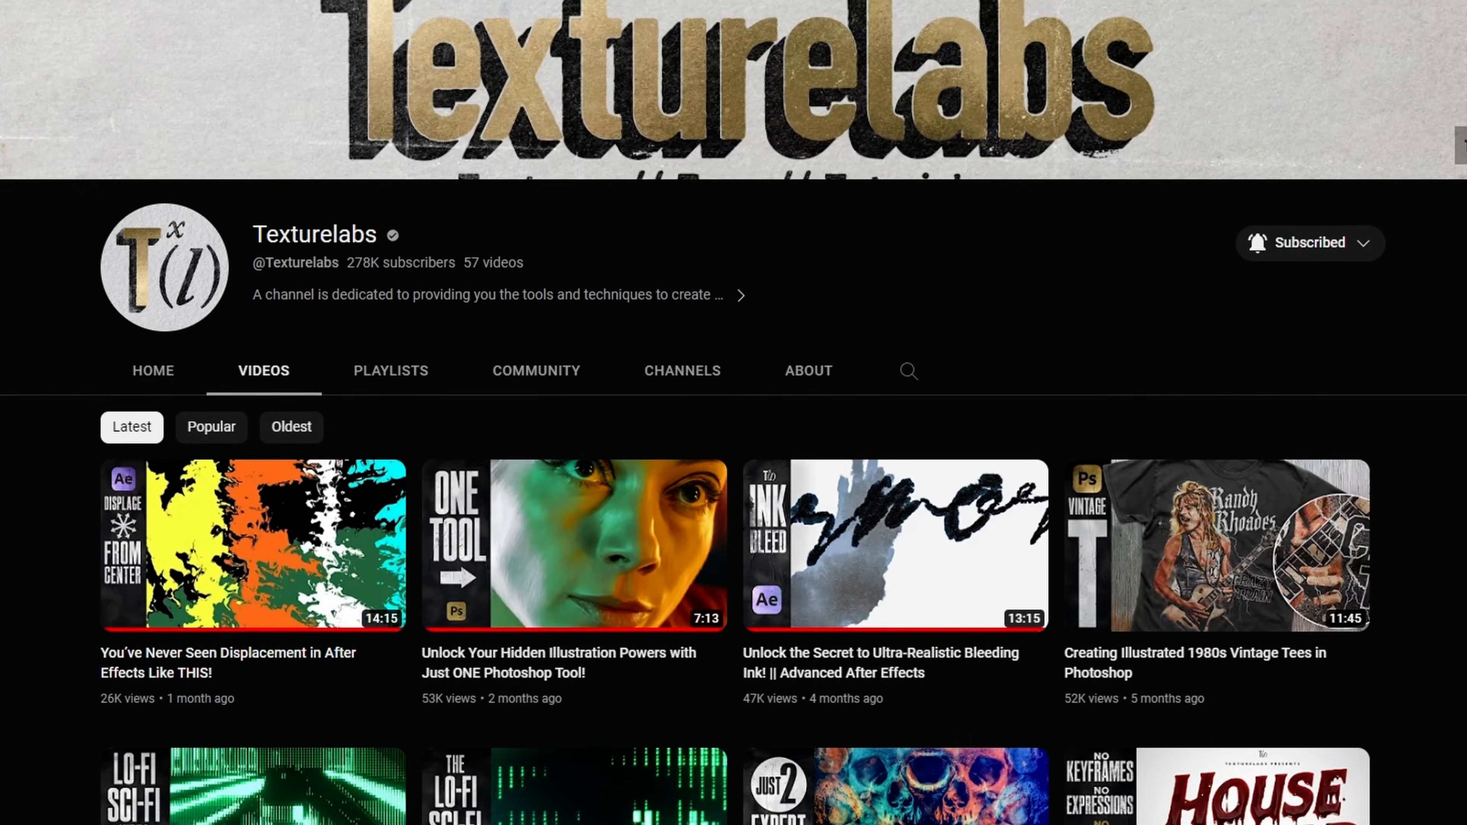
pyautogui.scroll(-5, 733, 413)
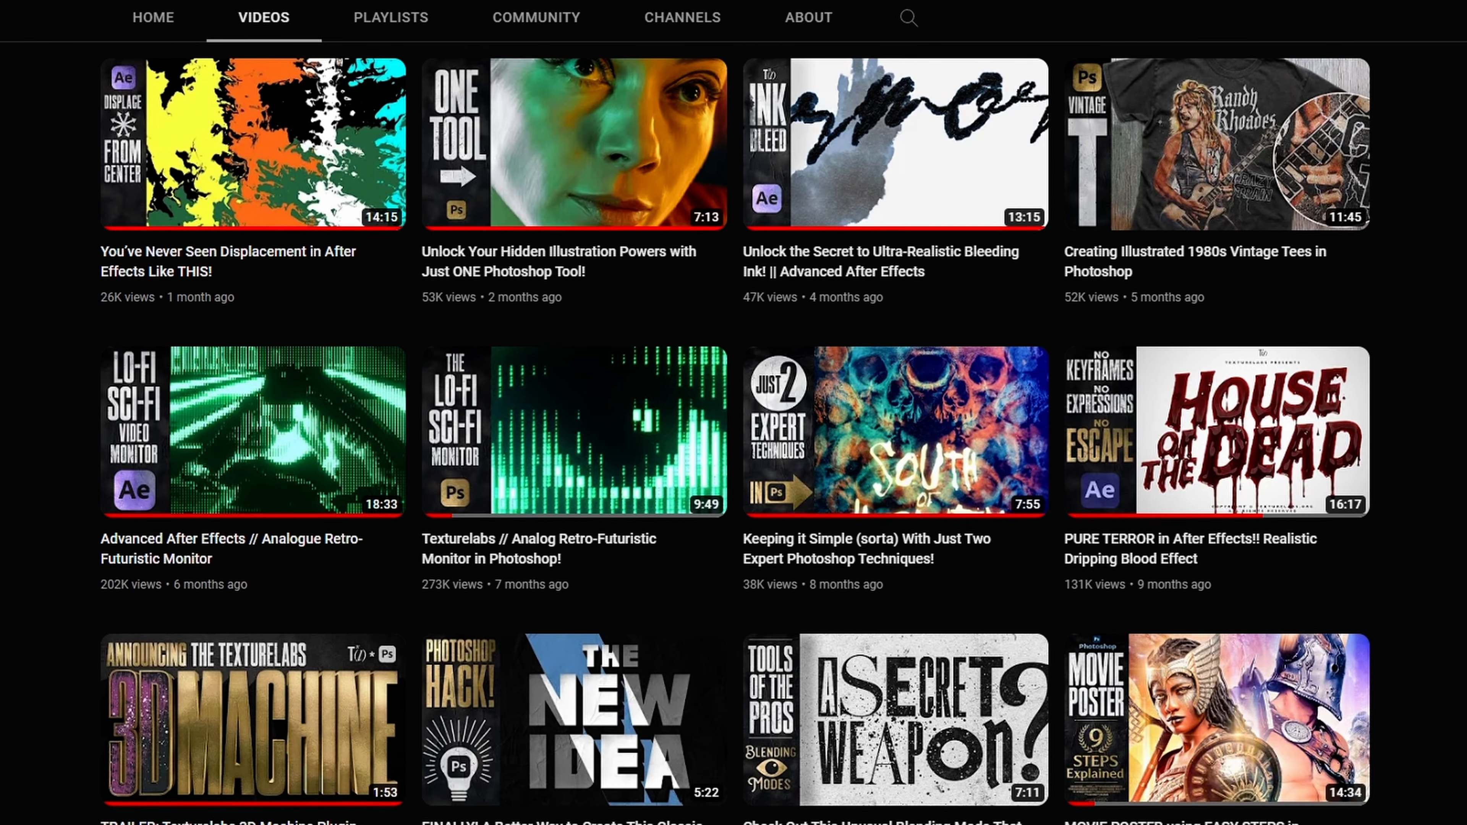
pyautogui.scroll(-8, 734, 413)
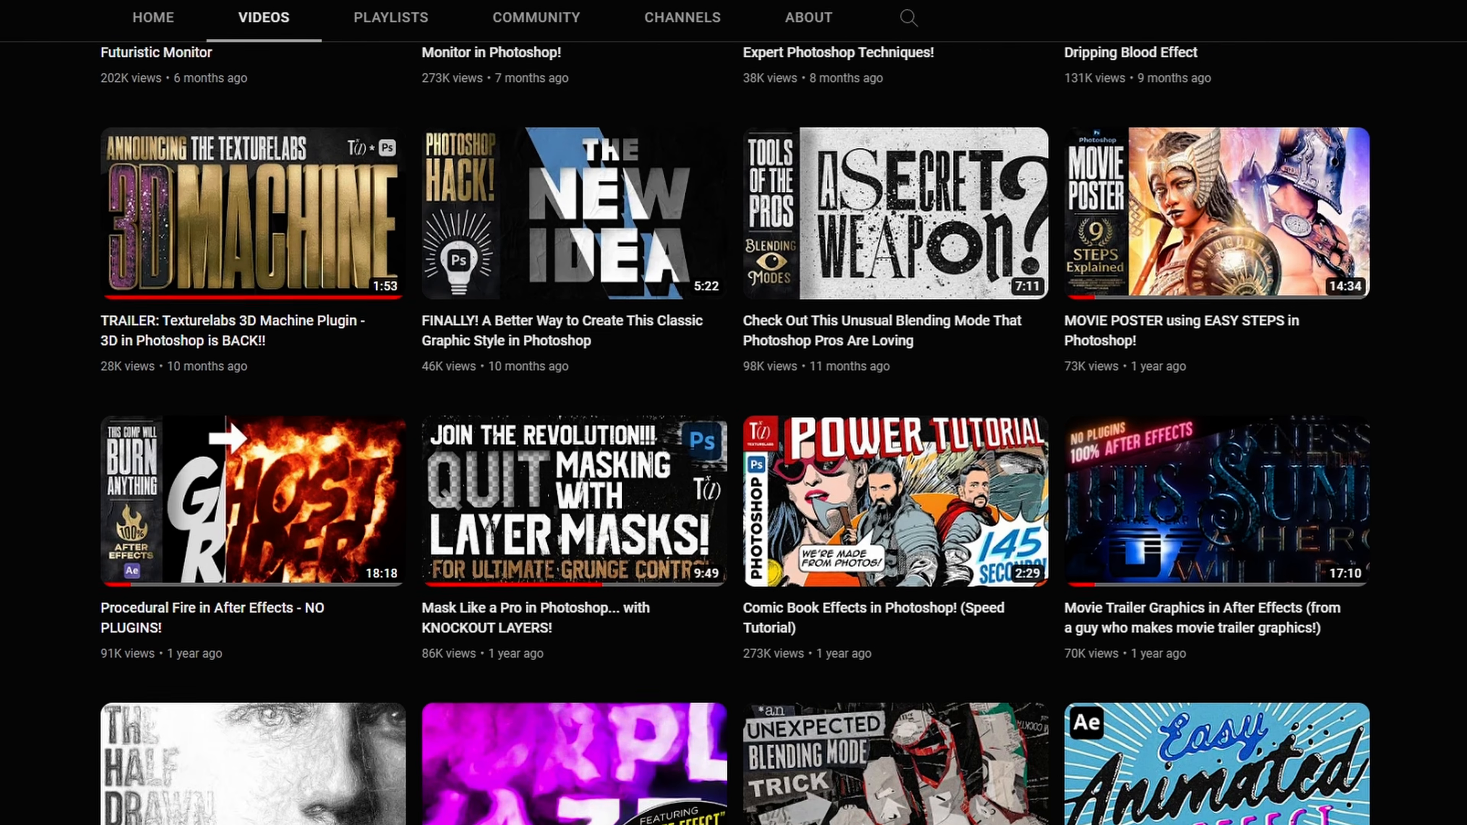
pyautogui.scroll(-9, 733, 412)
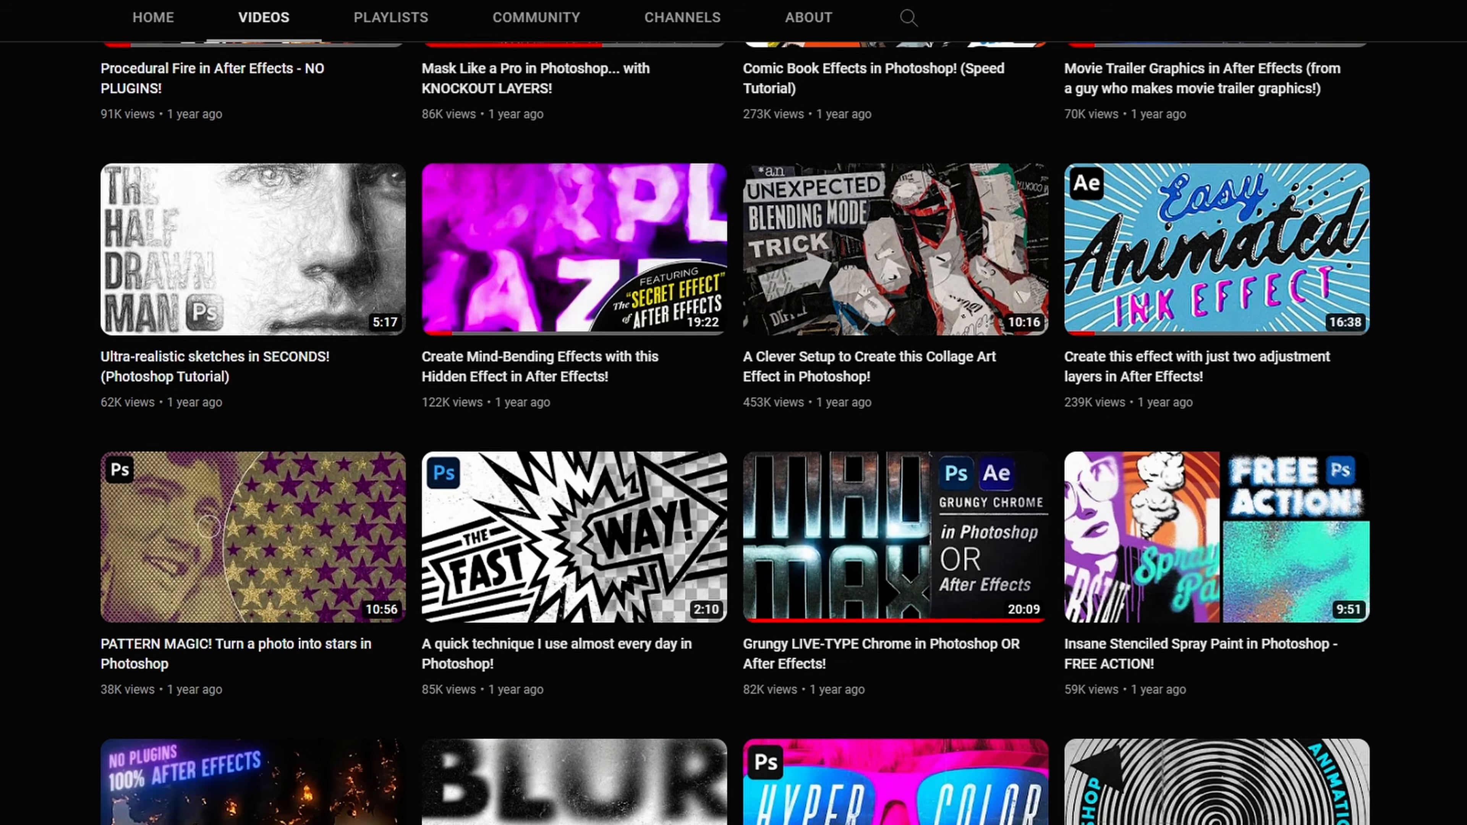
pyautogui.scroll(-11, 734, 413)
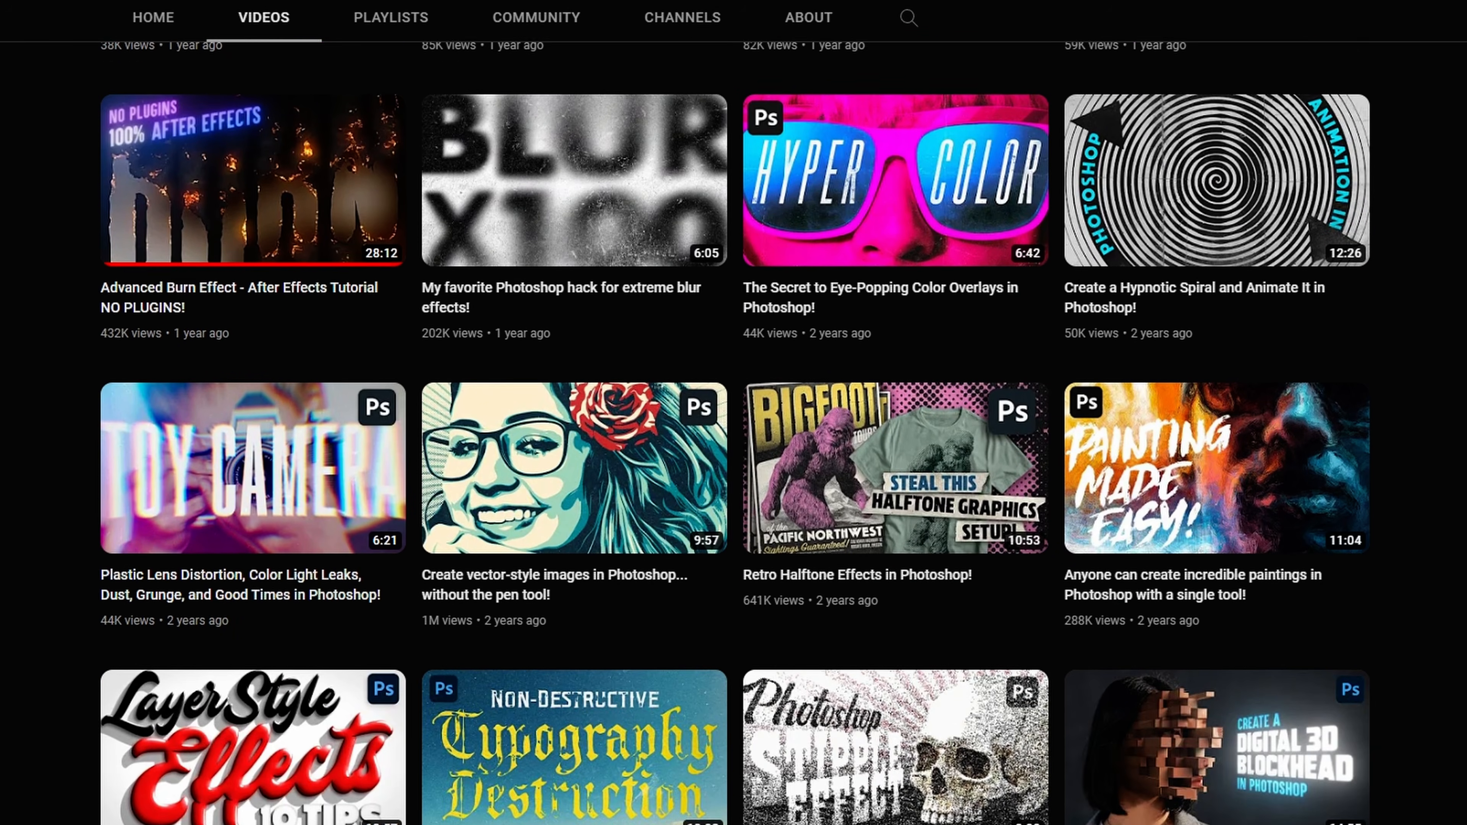
pyautogui.scroll(-6, 734, 412)
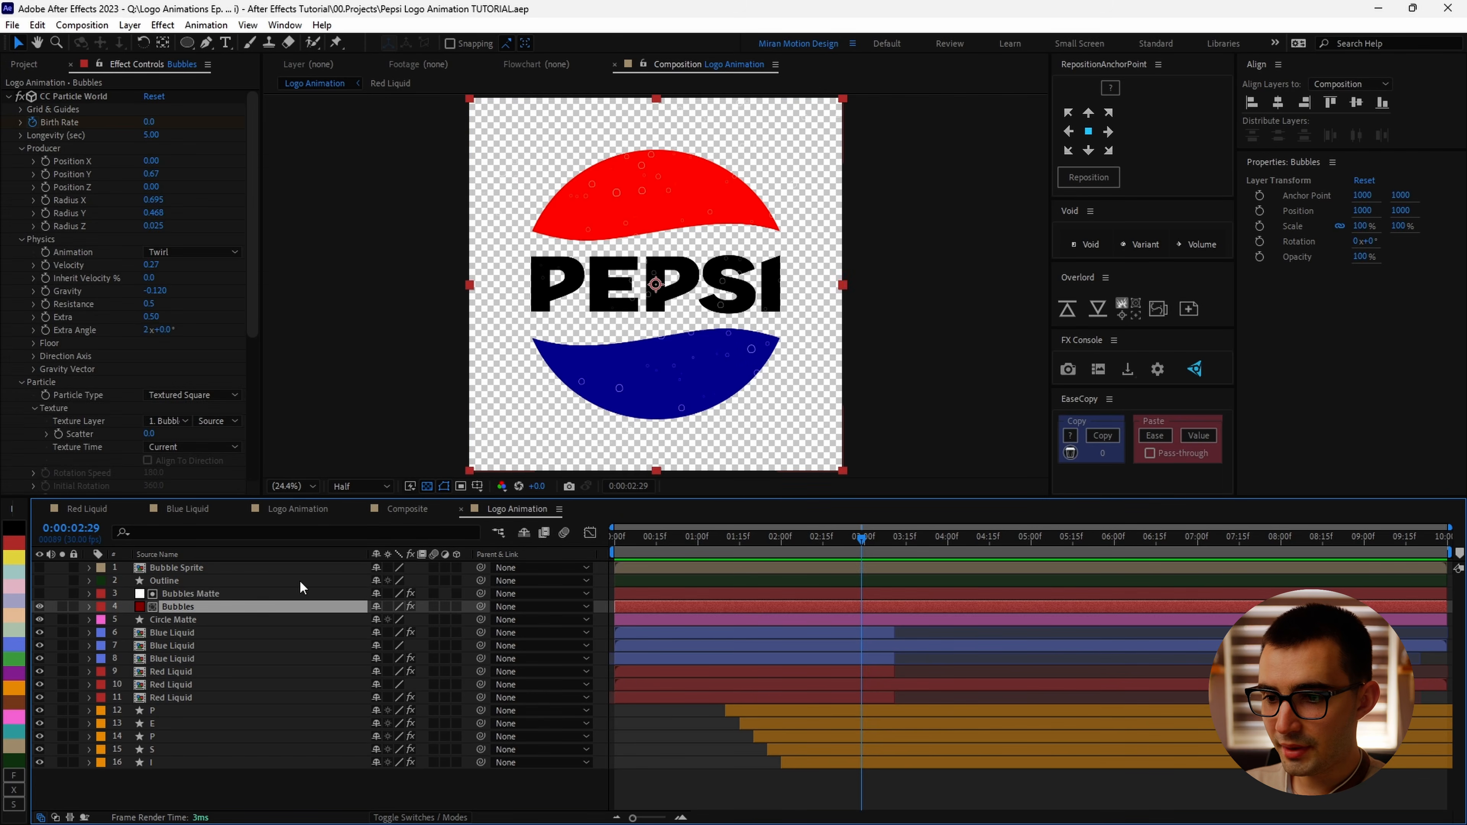
# Step: Apply Turbulent Displace to the Bubbles layer, setting Amount to 10 and antialiasing to High
pyautogui.scroll(3, 776, 421)
pyautogui.moveTo(776, 422); pyautogui.dragTo(802, 383)
pyautogui.moveTo(815, 542); pyautogui.dragTo(752, 550)
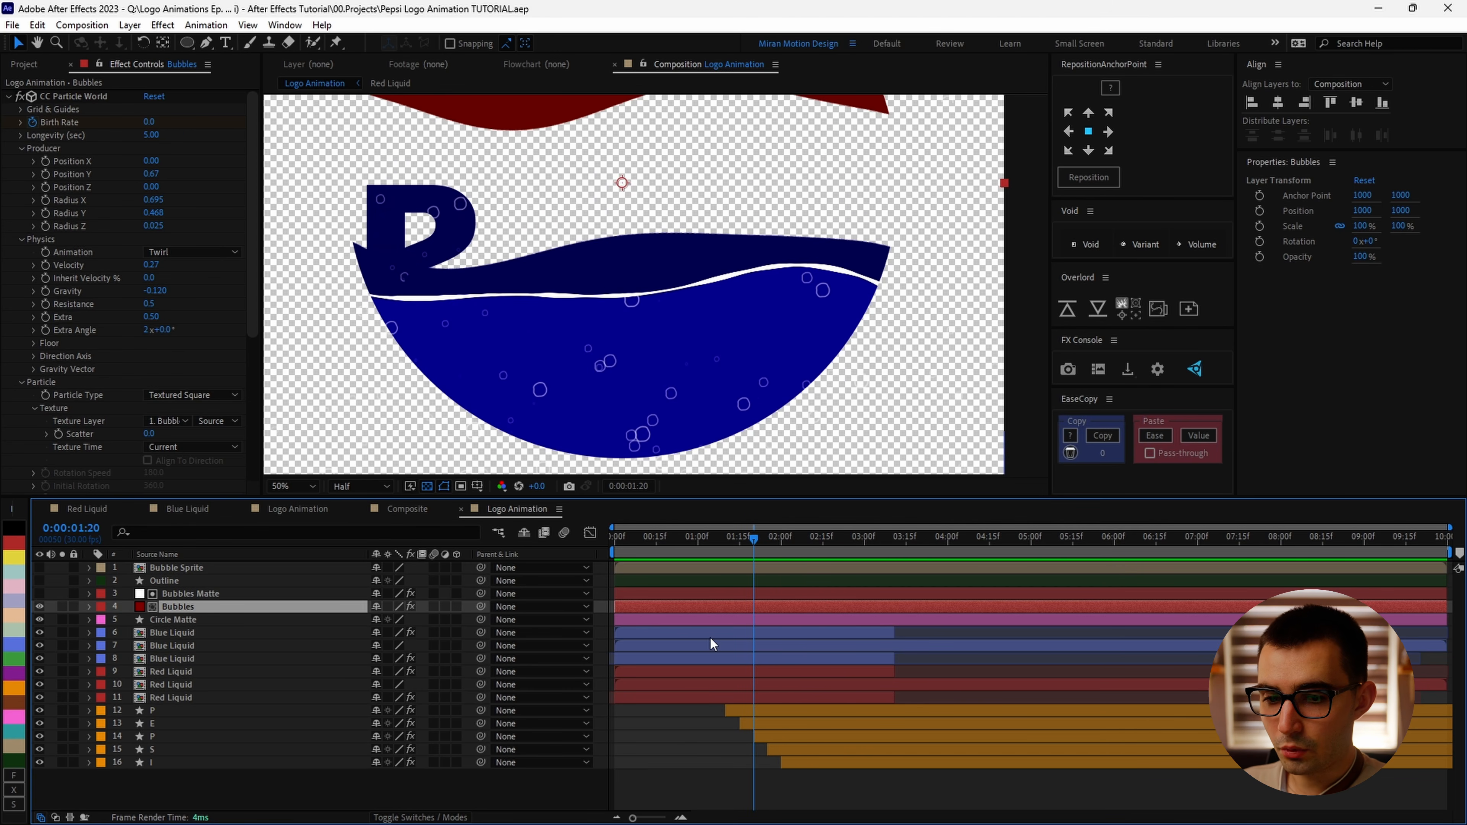
pyautogui.hotkey('ctrl', 'space')
pyautogui.write('tur')
pyautogui.press('Return')
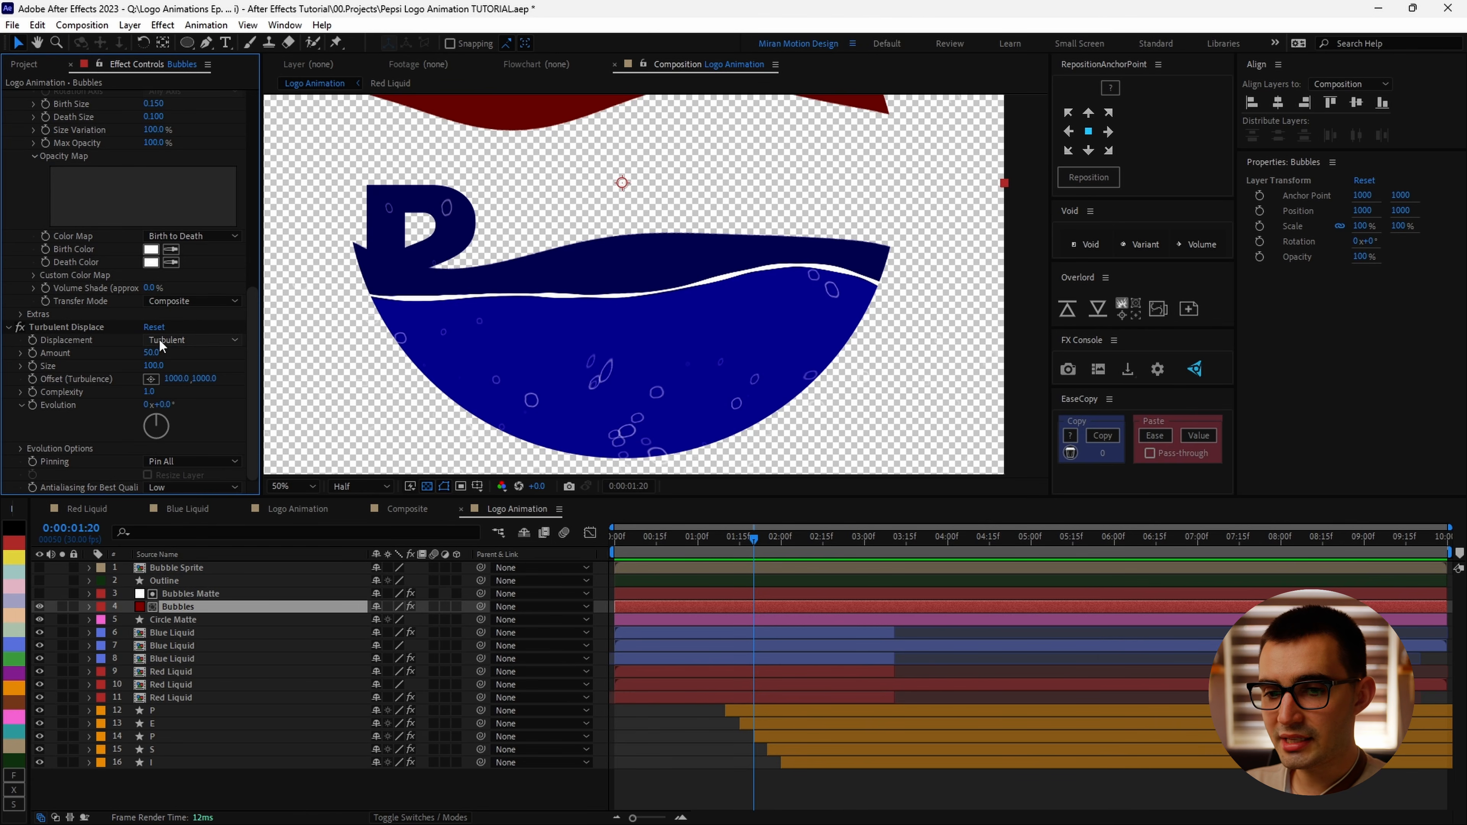
pyautogui.moveTo(152, 353); pyautogui.dragTo(129, 354)
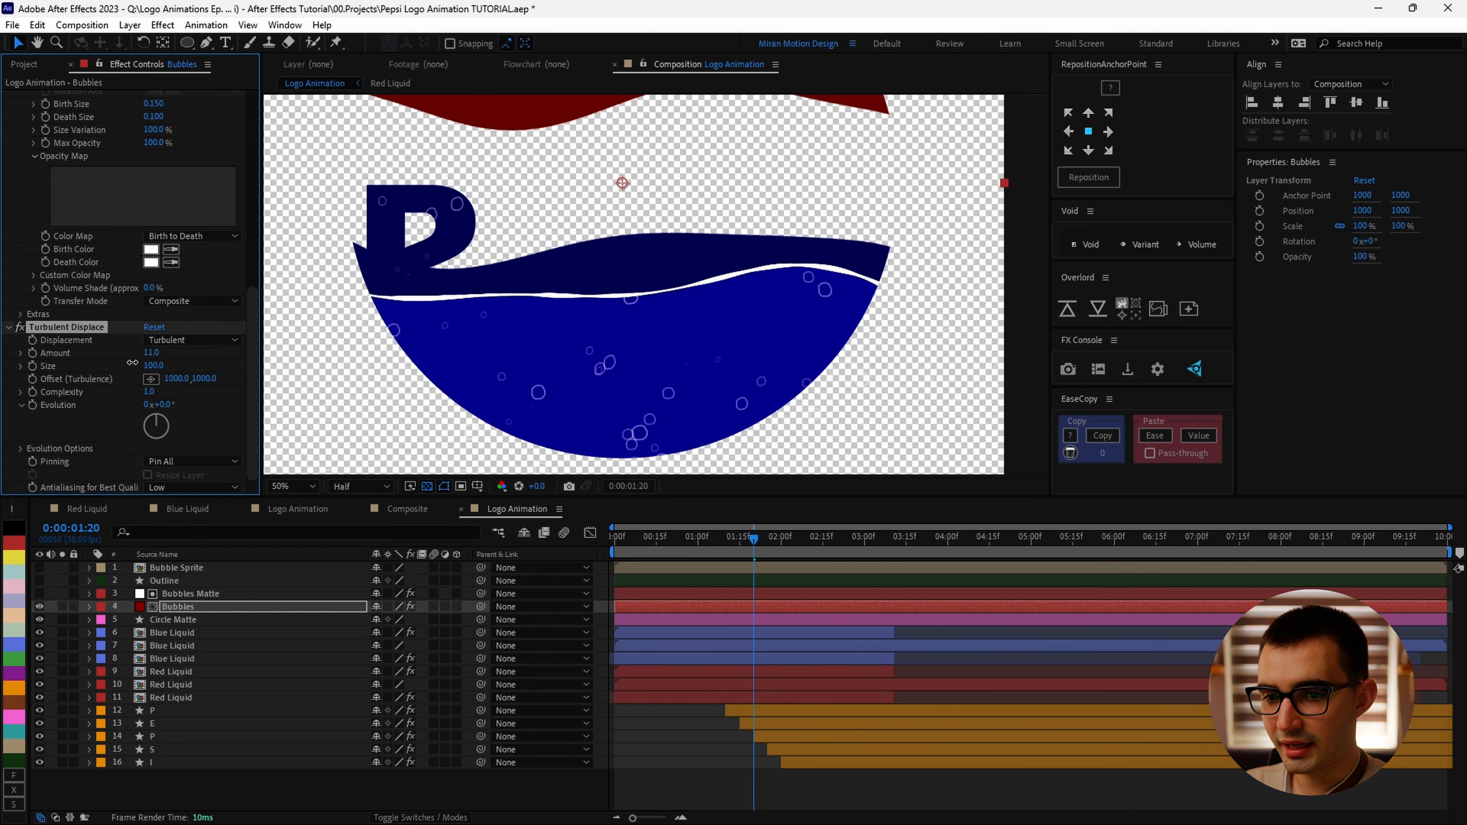
pyautogui.click(187, 488)
pyautogui.click(176, 519)
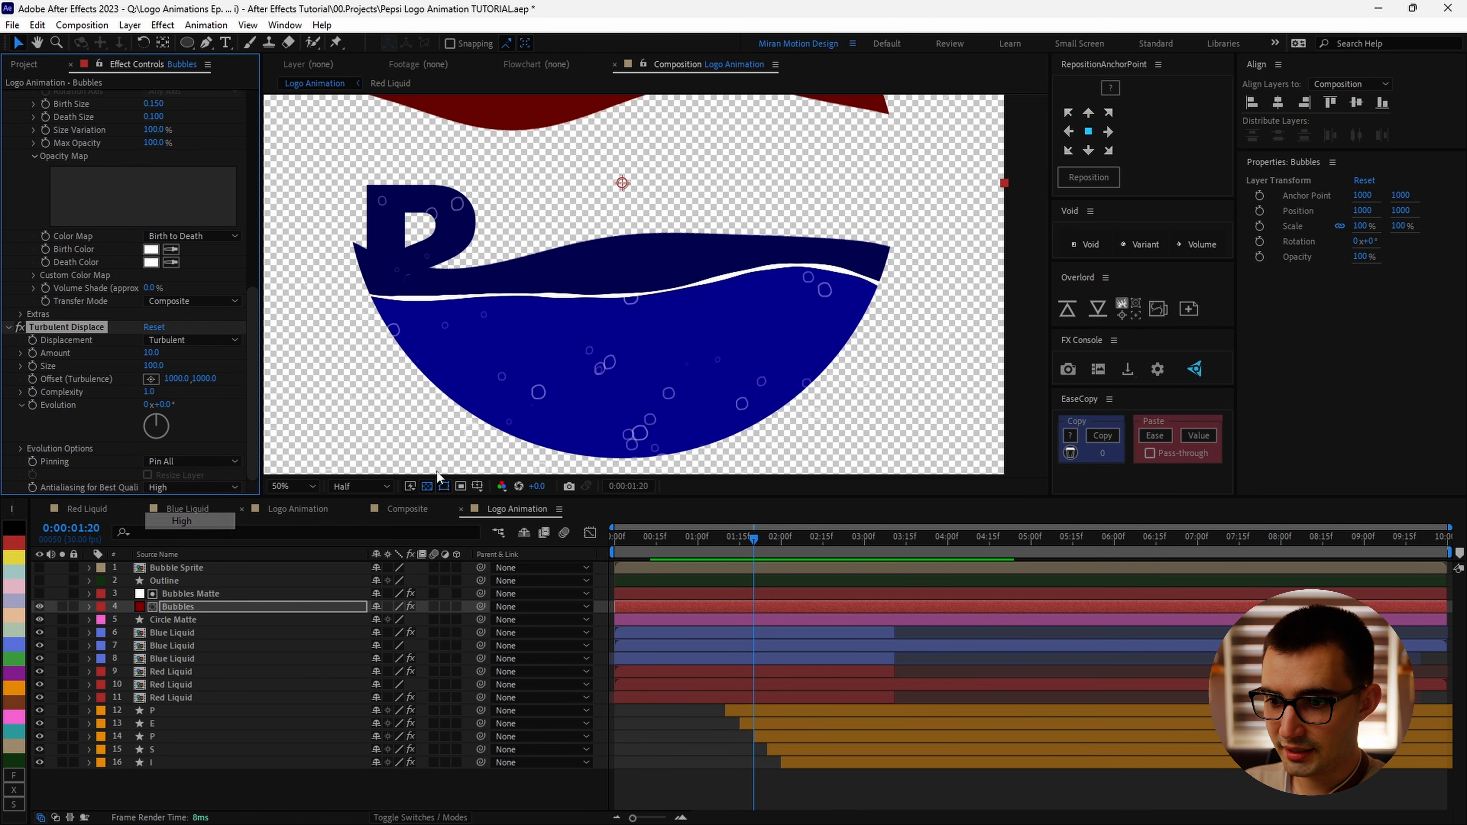
# Step: Add the expression time*200 to the Turbulent Displace Evolution and preview the playback
pyautogui.keyDown('alt'); pyautogui.click(33, 404); pyautogui.keyUp('alt')
pyautogui.write('time')
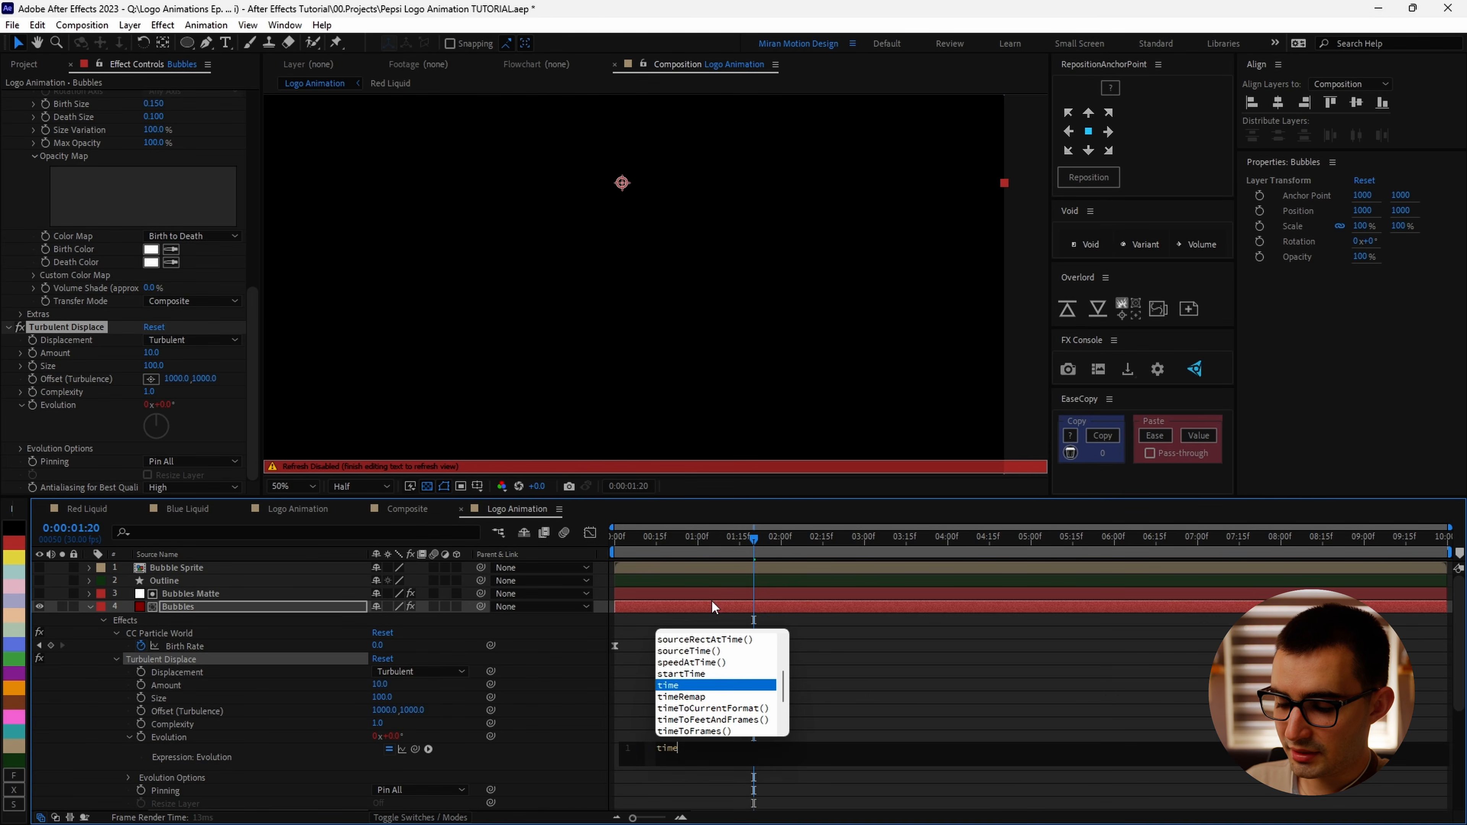
pyautogui.write('*200')
pyautogui.click(711, 605)
pyautogui.click(730, 538)
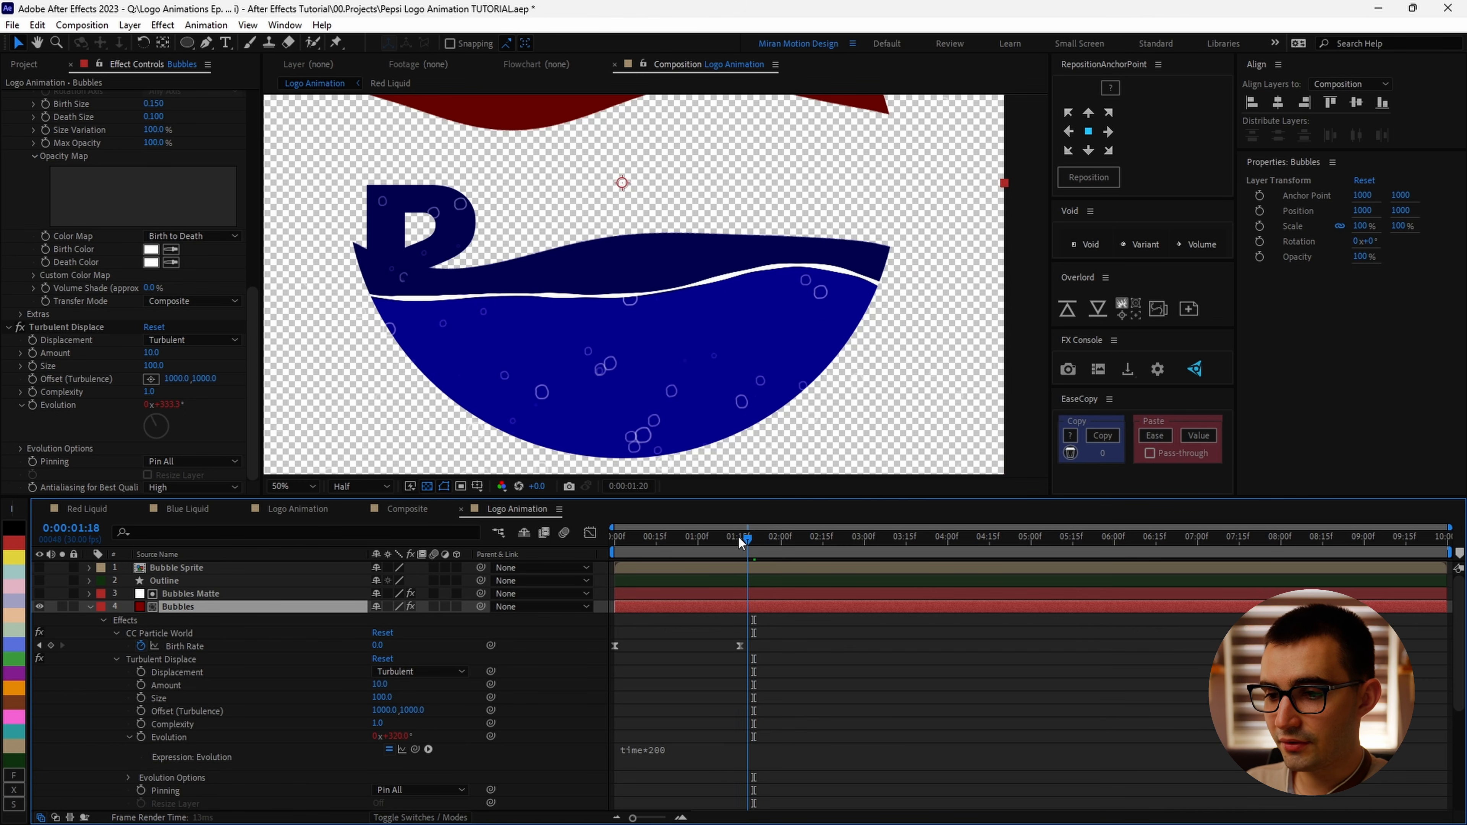
pyautogui.moveTo(737, 539); pyautogui.dragTo(769, 545)
pyautogui.press('space')
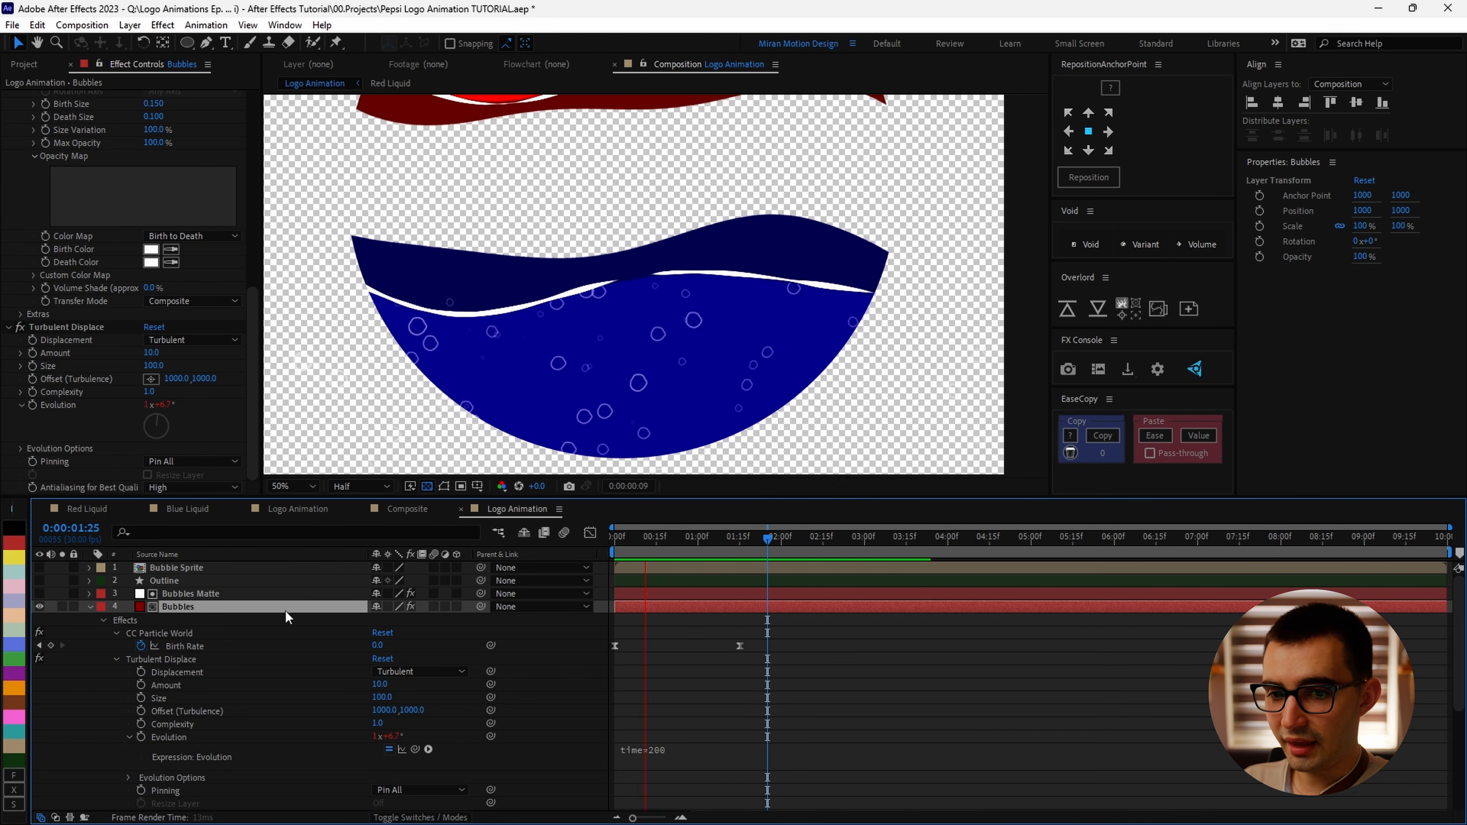
pyautogui.press('space')
# Step: Duplicate Turbulent Displace and set the copy's Amount to 25 and Size to 15
pyautogui.click(70, 329)
pyautogui.hotkey('ctrl', 'd')
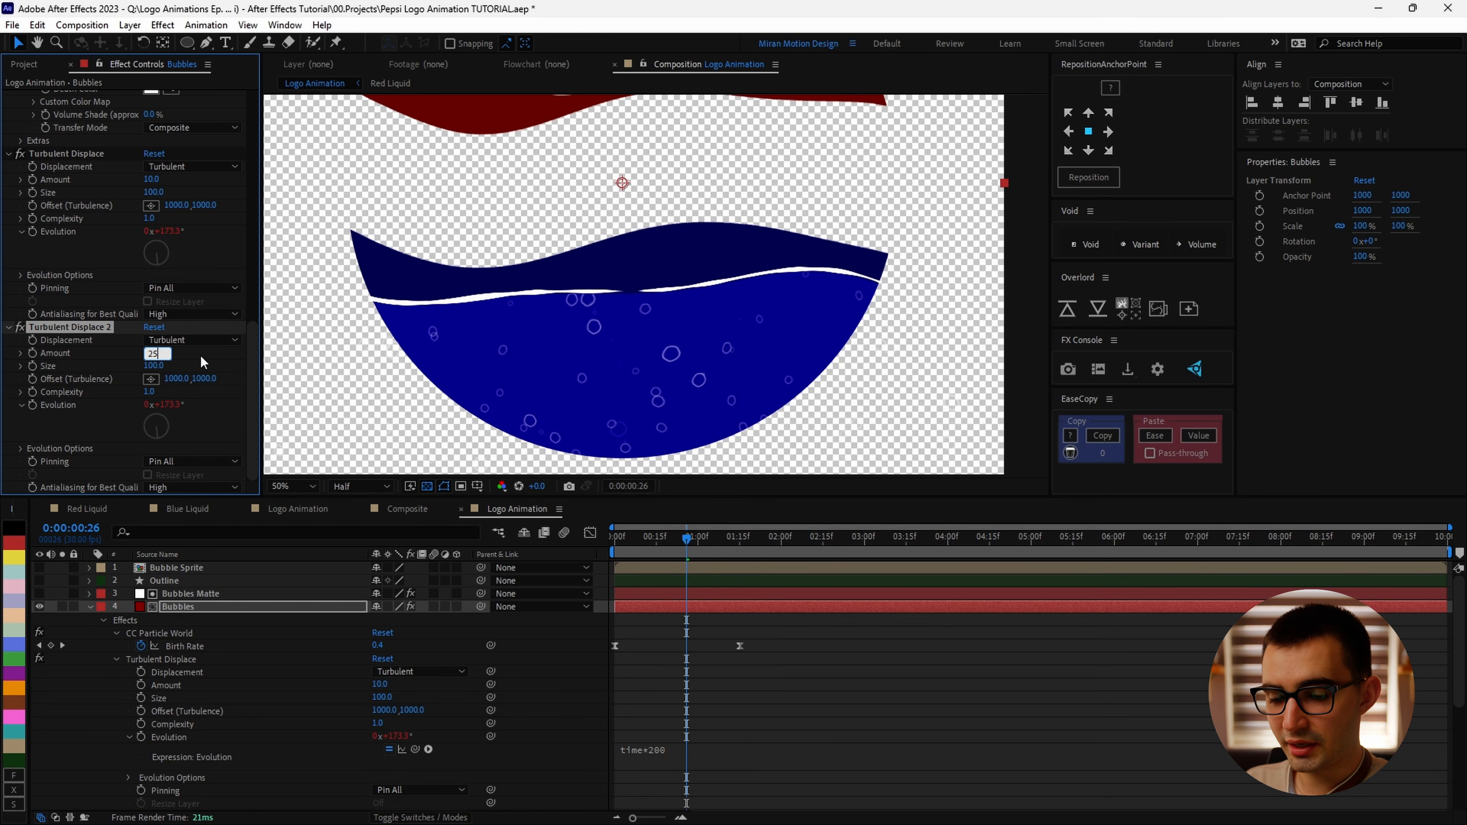
pyautogui.press('Return')
pyautogui.write('15')
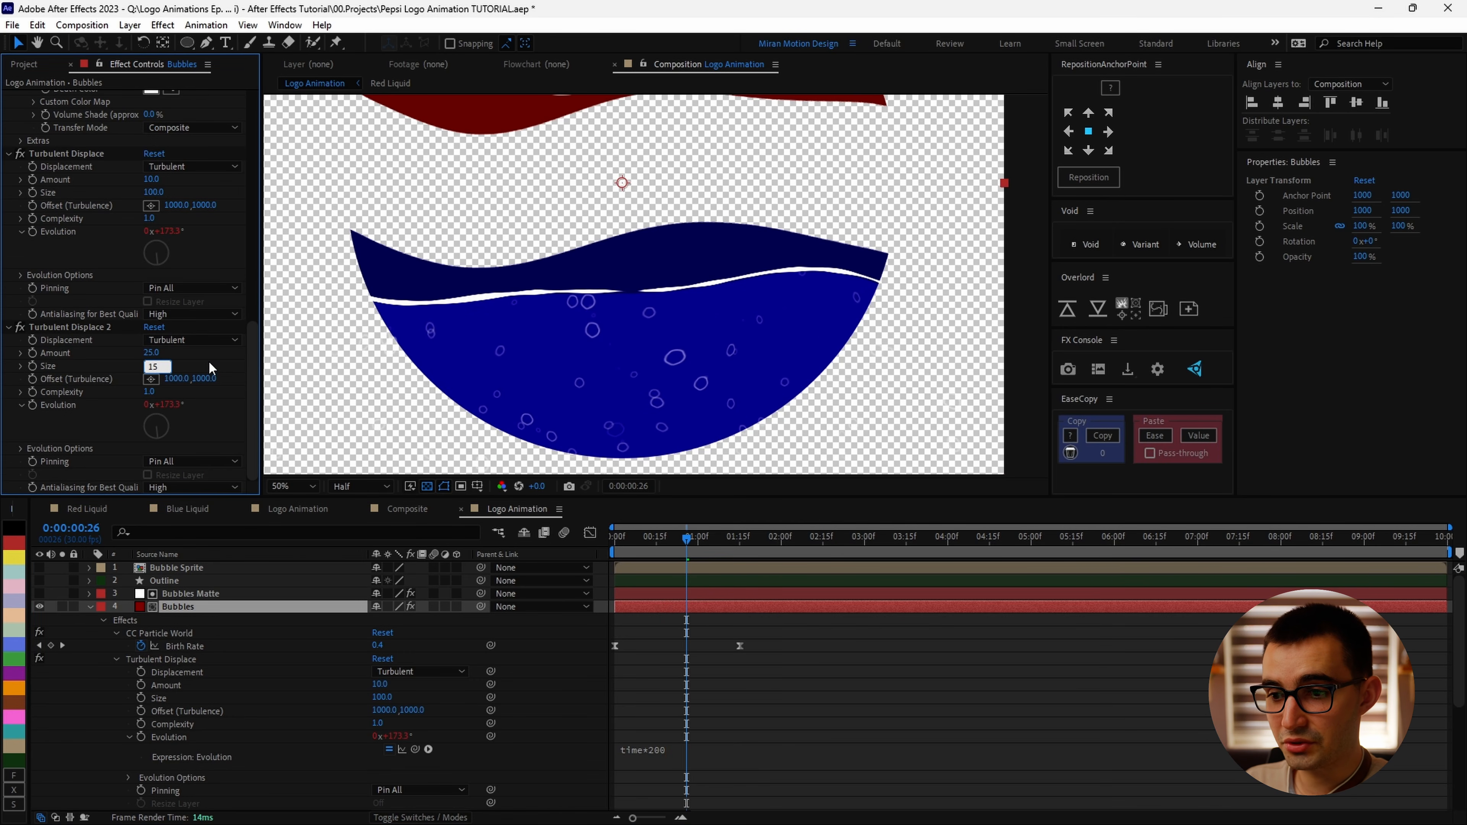
pyautogui.press('Return')
# Step: Set the first Turbulent Displace's Amount to 20
pyautogui.moveTo(687, 541); pyautogui.dragTo(718, 545)
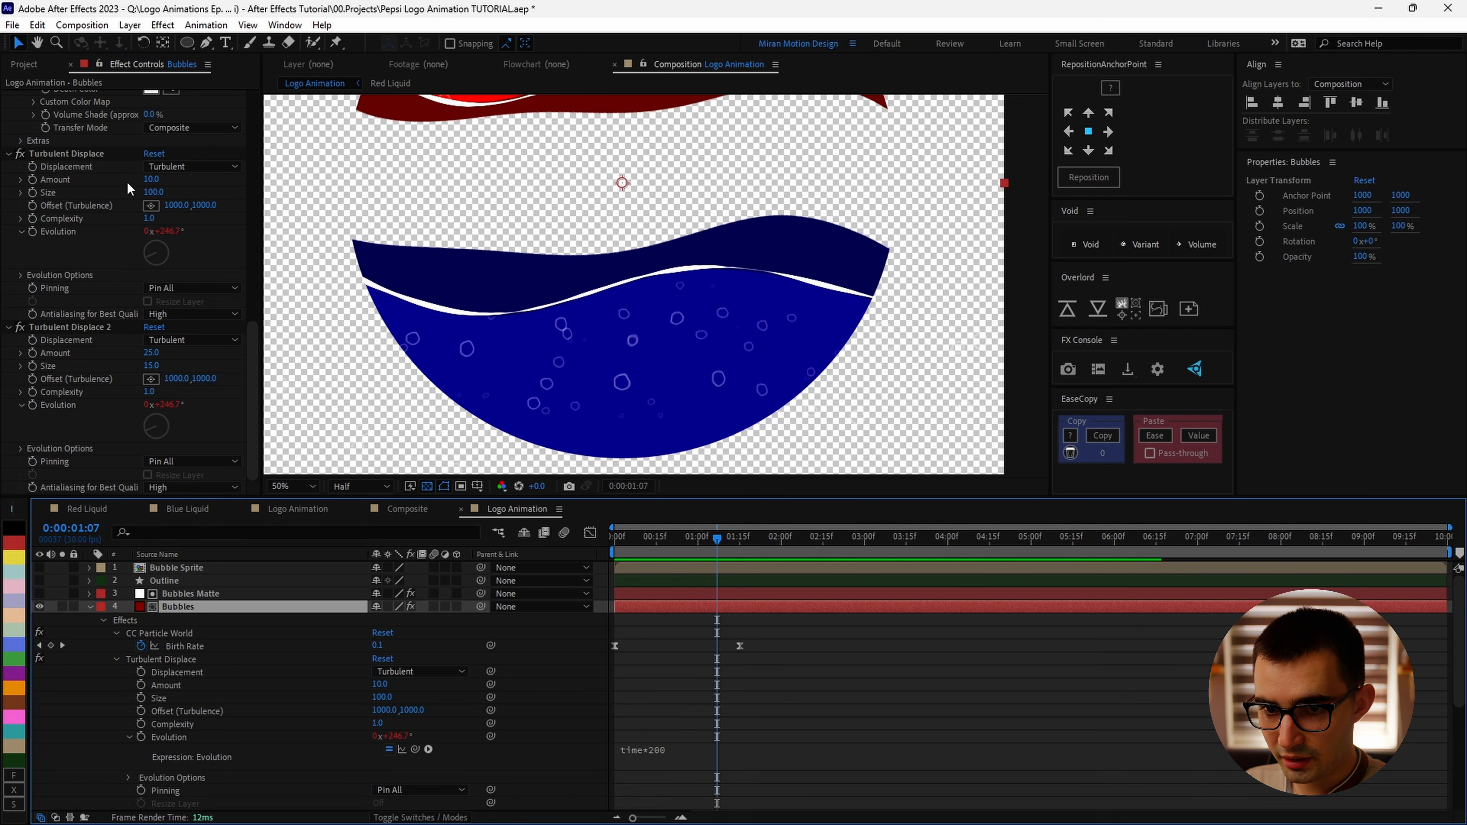
pyautogui.click(154, 179)
pyautogui.write('20')
pyautogui.press('Return')
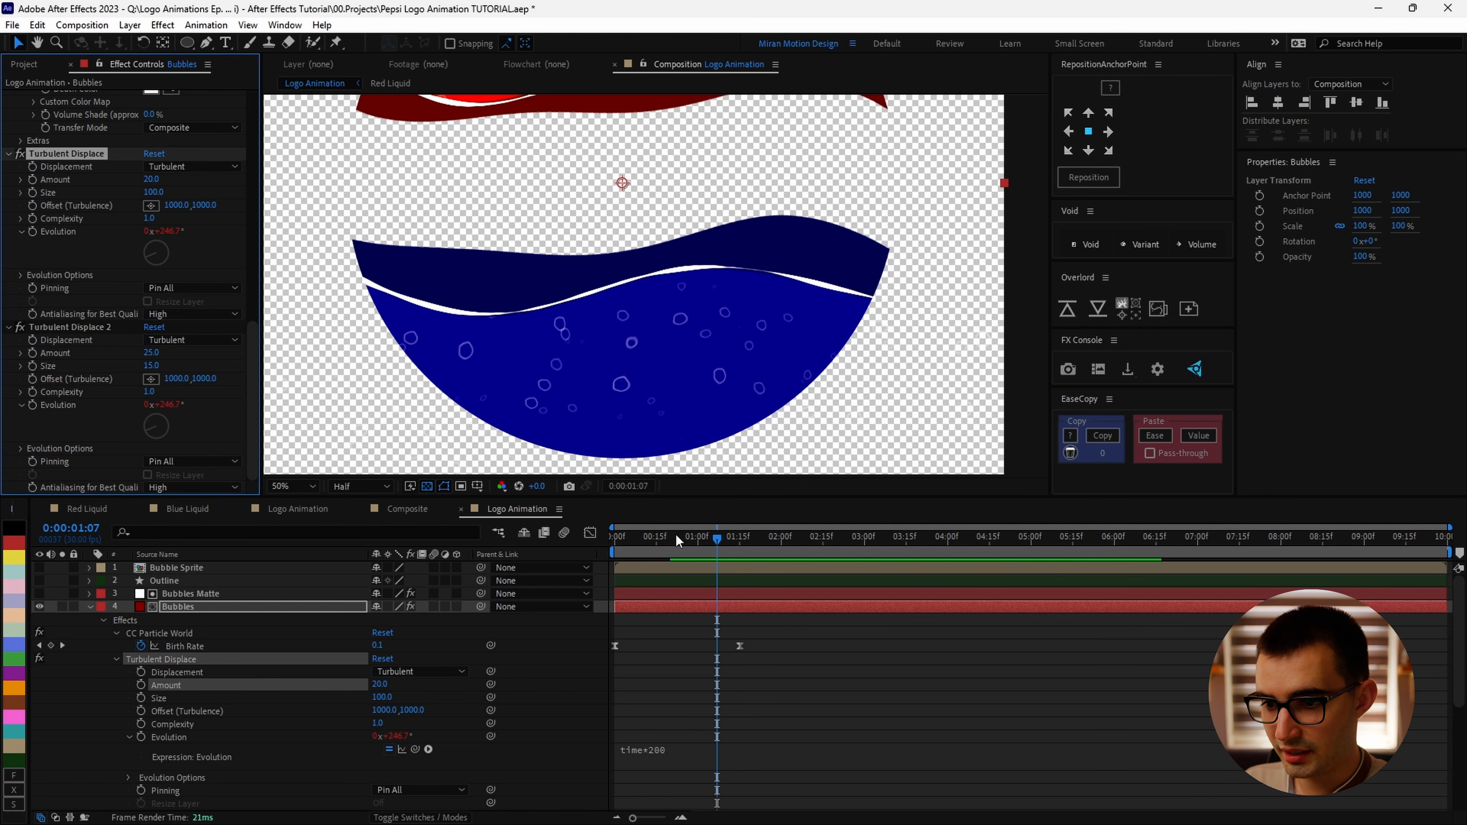
# Step: Preview the bubbles animation in a maximized viewer
pyautogui.moveTo(716, 537); pyautogui.dragTo(679, 533)
pyautogui.press('`')
pyautogui.press('space')
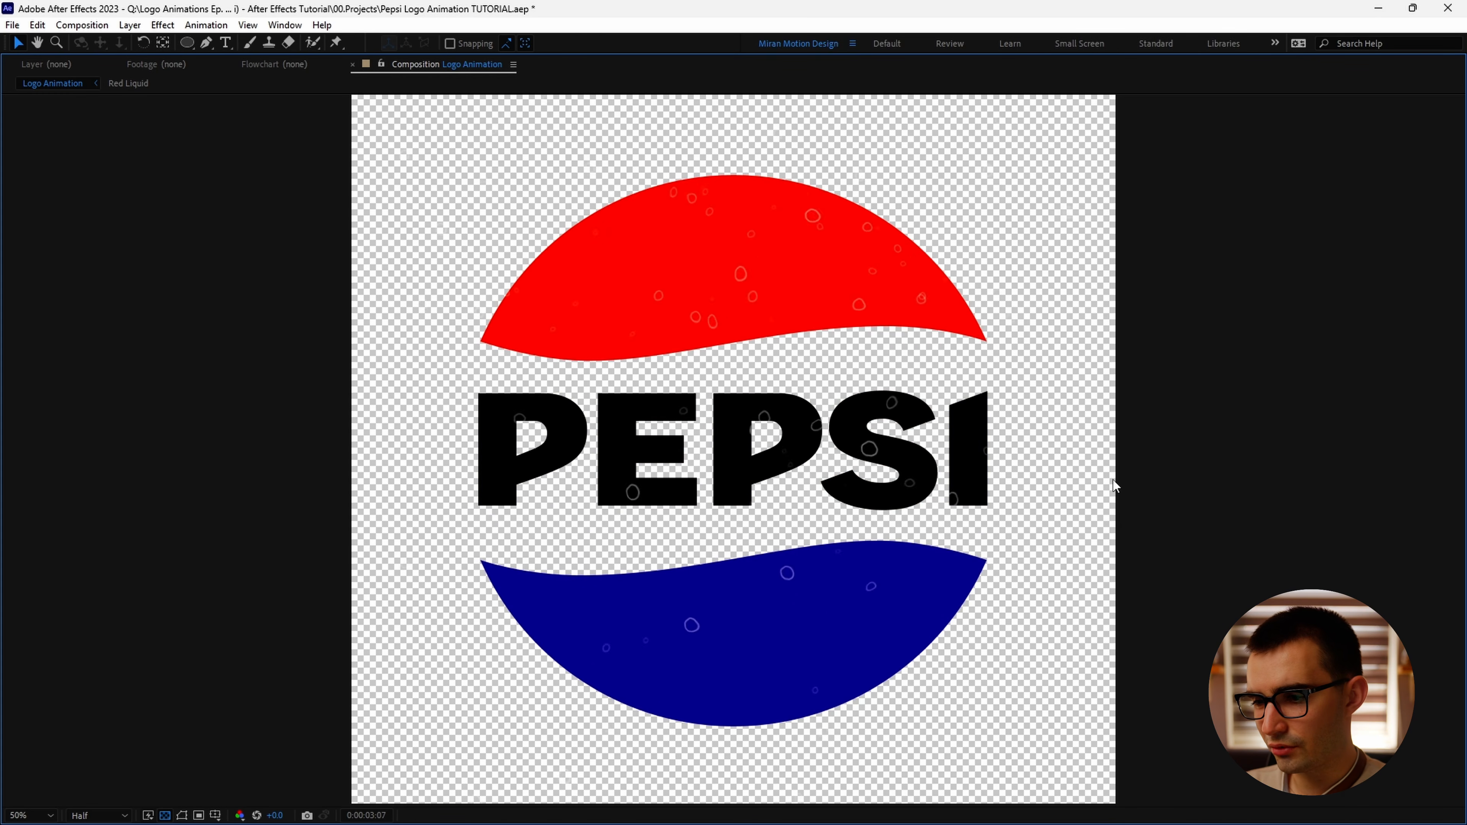
pyautogui.press('space')
pyautogui.press('`')
# Step: Create a new adjustment layer named Displacement
pyautogui.click(130, 25)
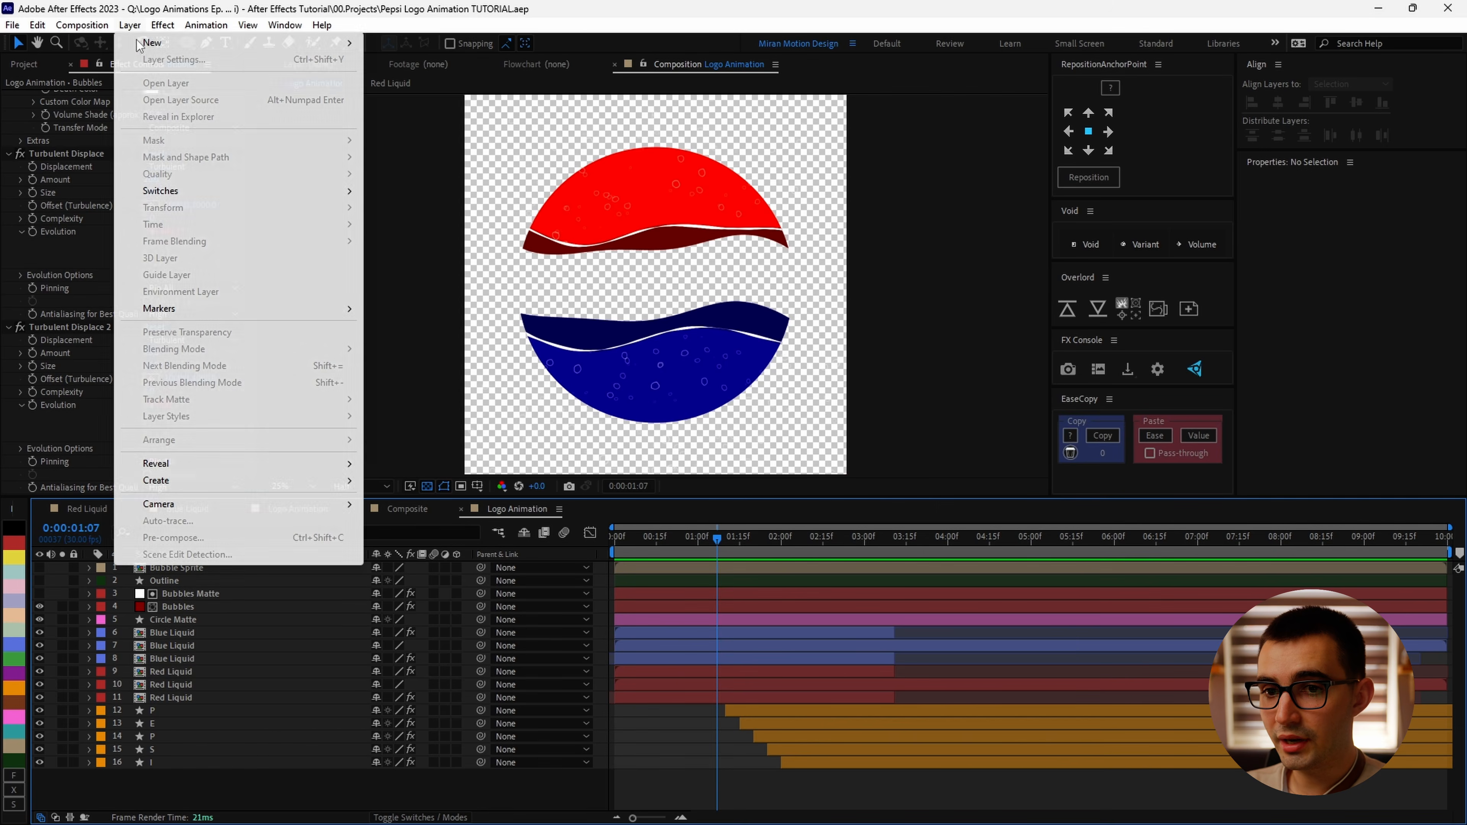
pyautogui.moveTo(150, 40)
pyautogui.click(404, 143)
pyautogui.press('Return')
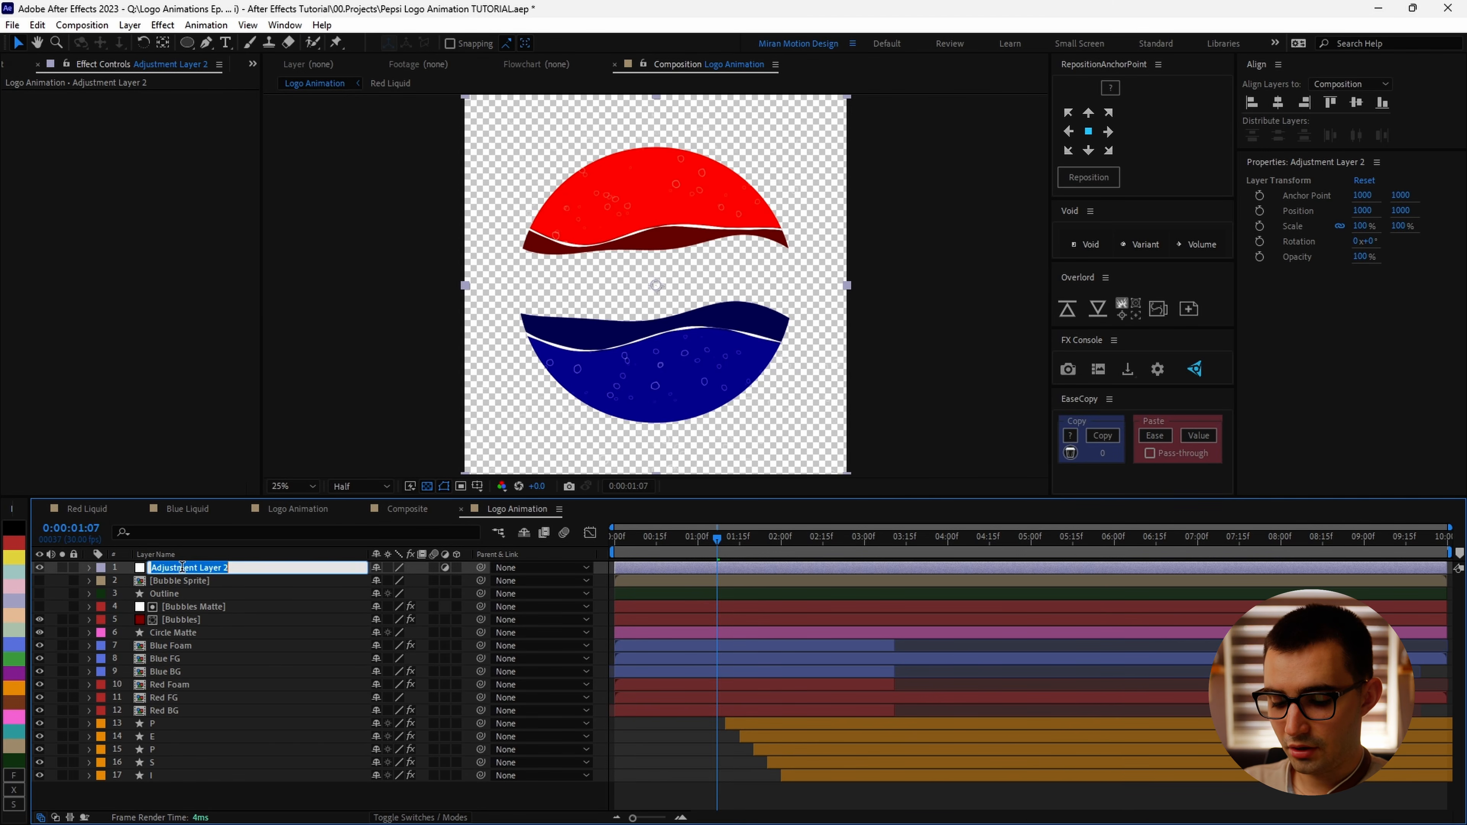
pyautogui.write('Displacement')
pyautogui.press('Return')
pyautogui.hotkey('ctrl', 'space')
pyautogui.write('tur')
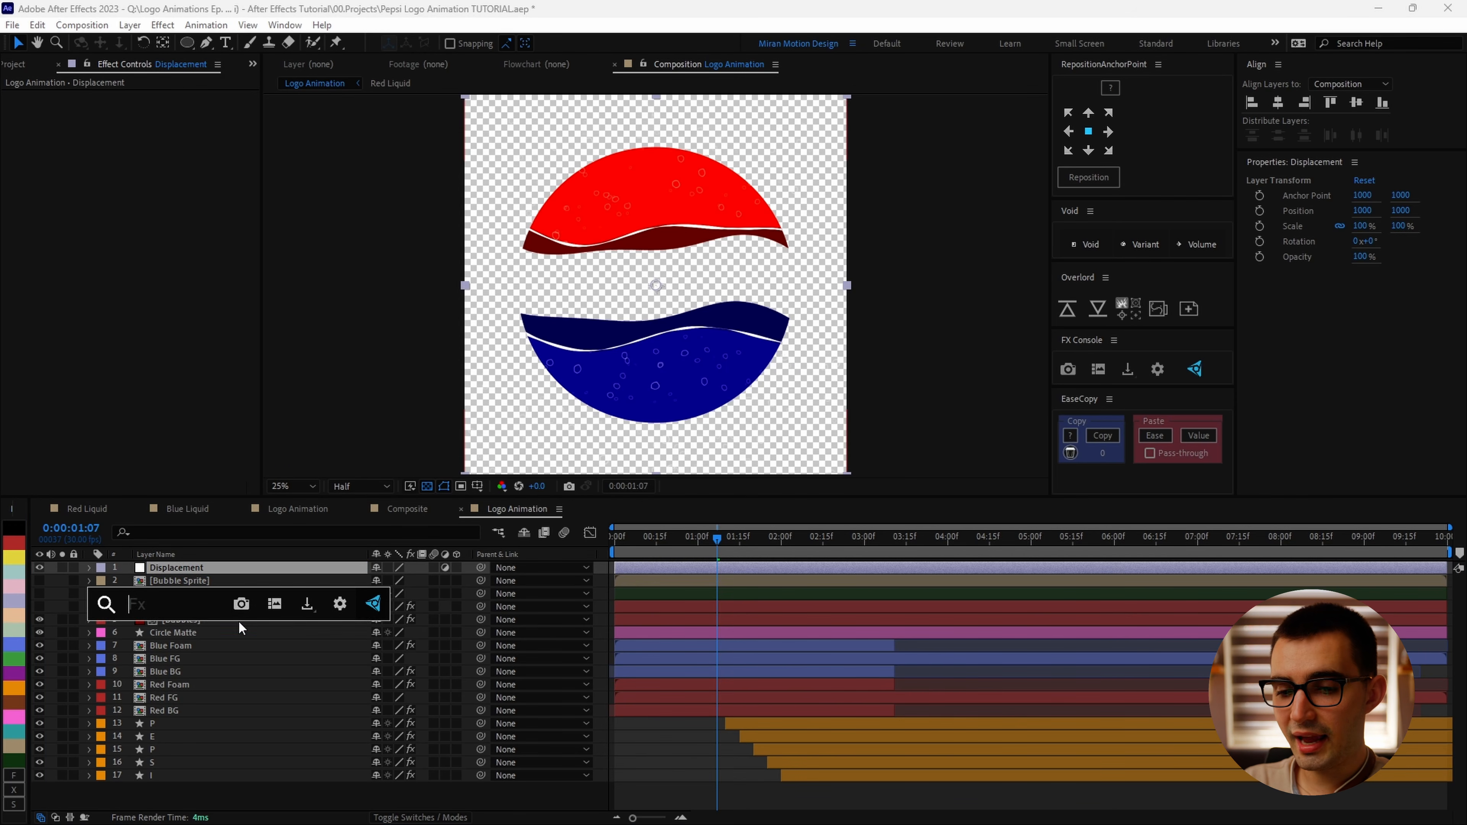
pyautogui.press('Return')
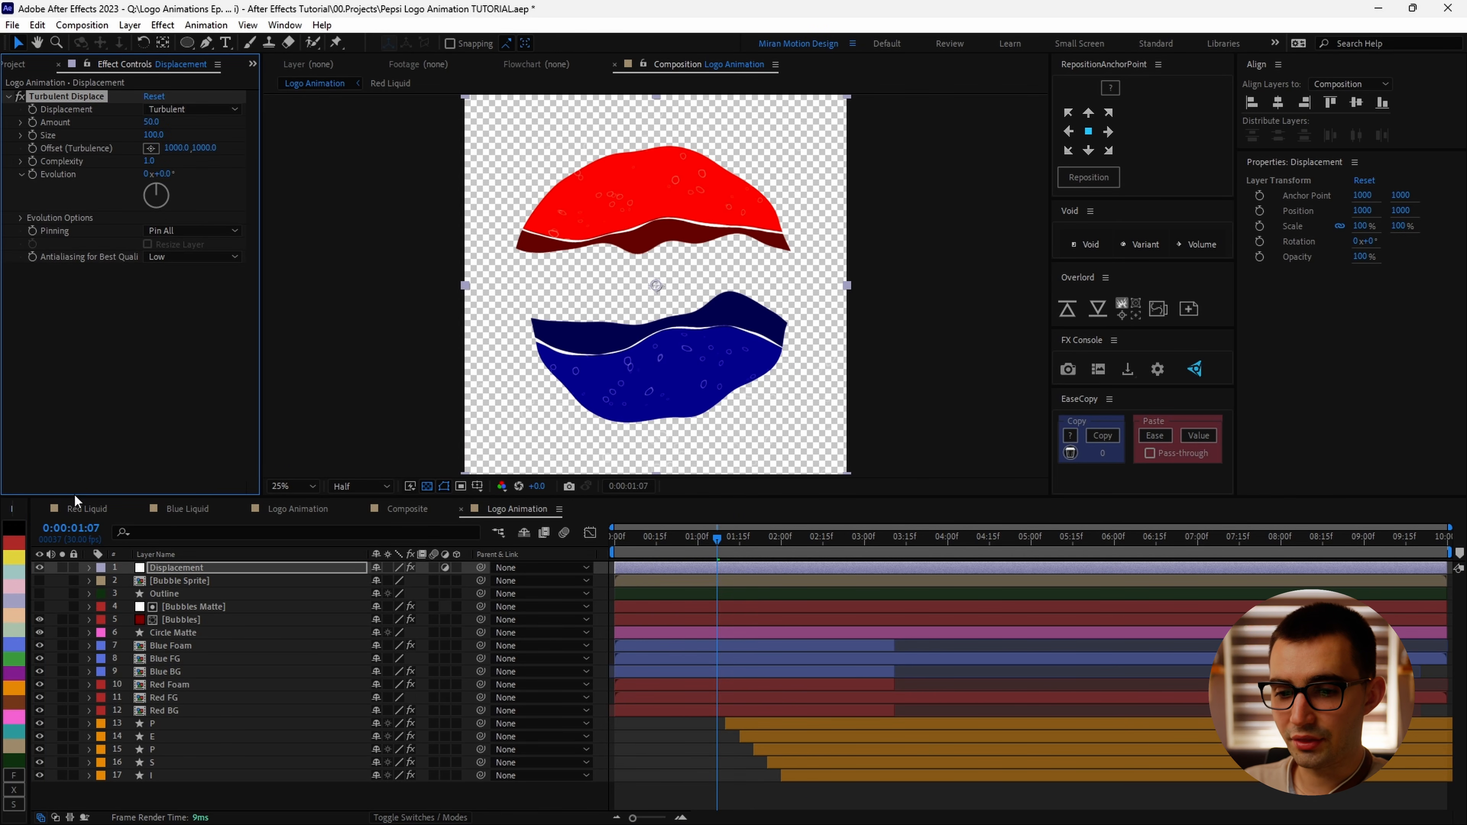
pyautogui.hotkey('ctrl', 'z')
# Step: Copy both Turbulent Displace effects from the Bubbles layer and paste them onto the Displacement layer
pyautogui.click(178, 621)
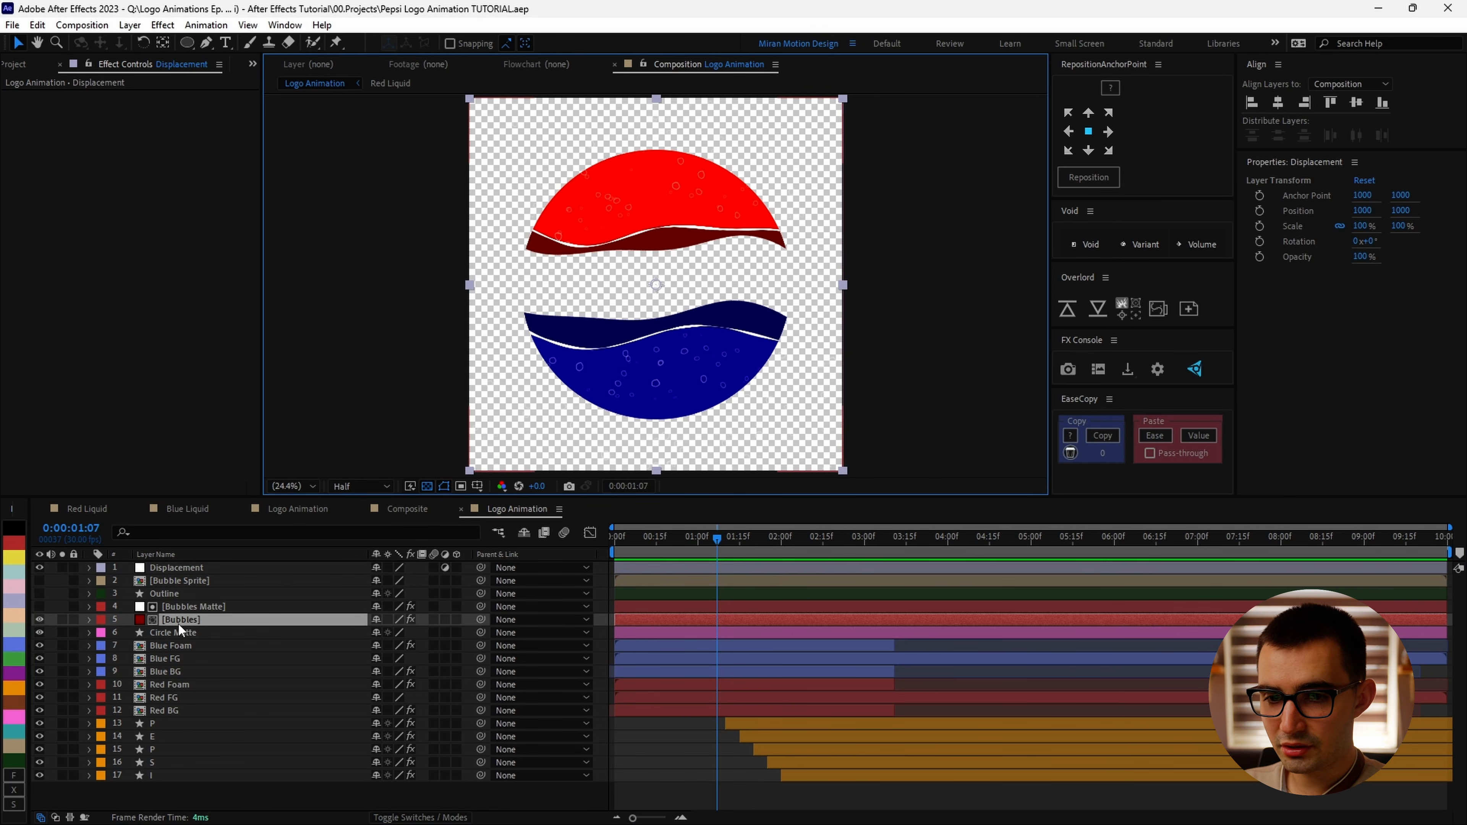
pyautogui.click(65, 326)
pyautogui.scroll(-3, 68, 335)
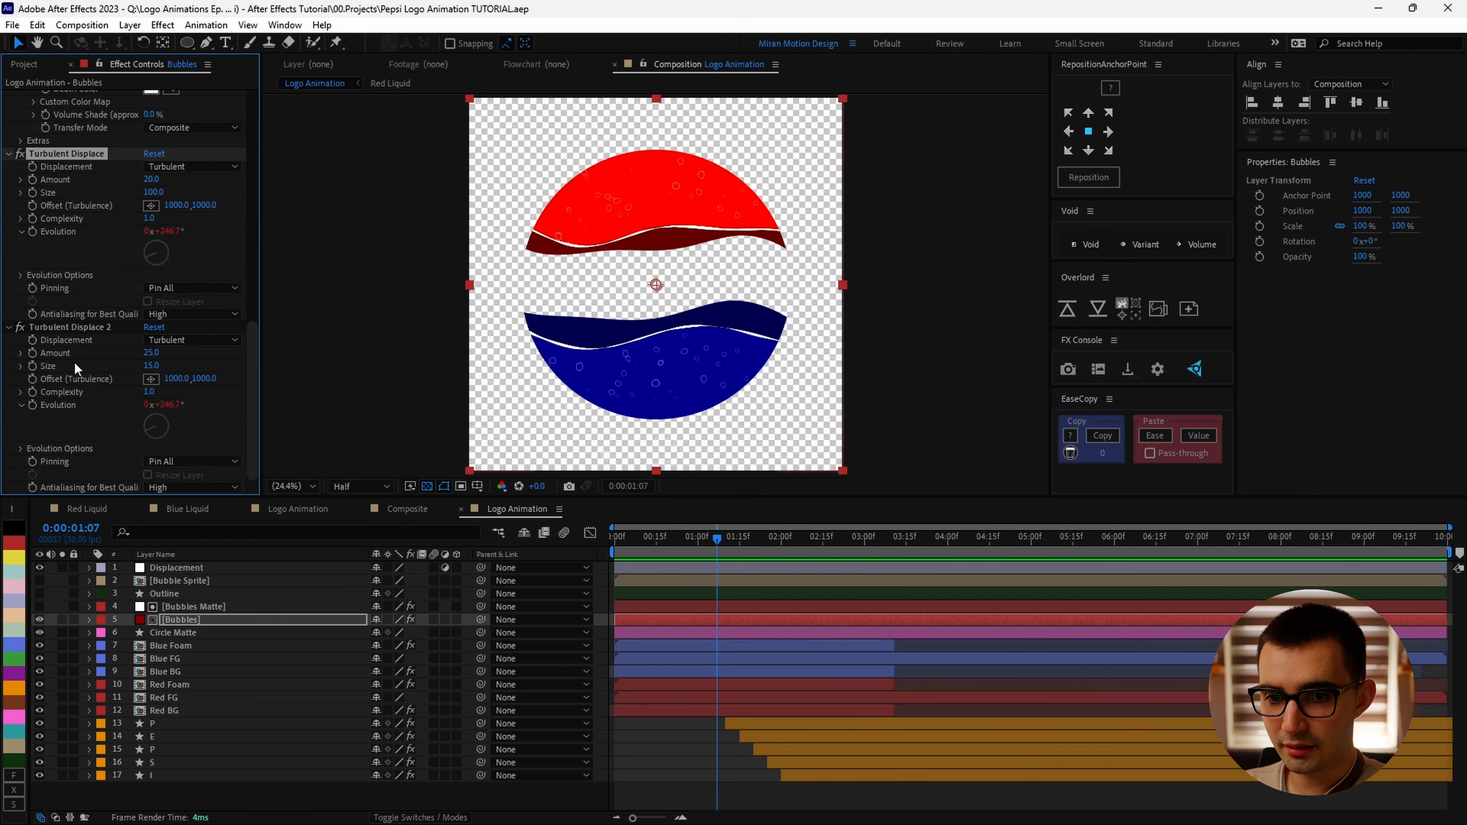
pyautogui.keyDown('ctrl'); pyautogui.click(80, 331); pyautogui.keyUp('ctrl')
pyautogui.click(186, 567)
pyautogui.hotkey('ctrl', 'v')
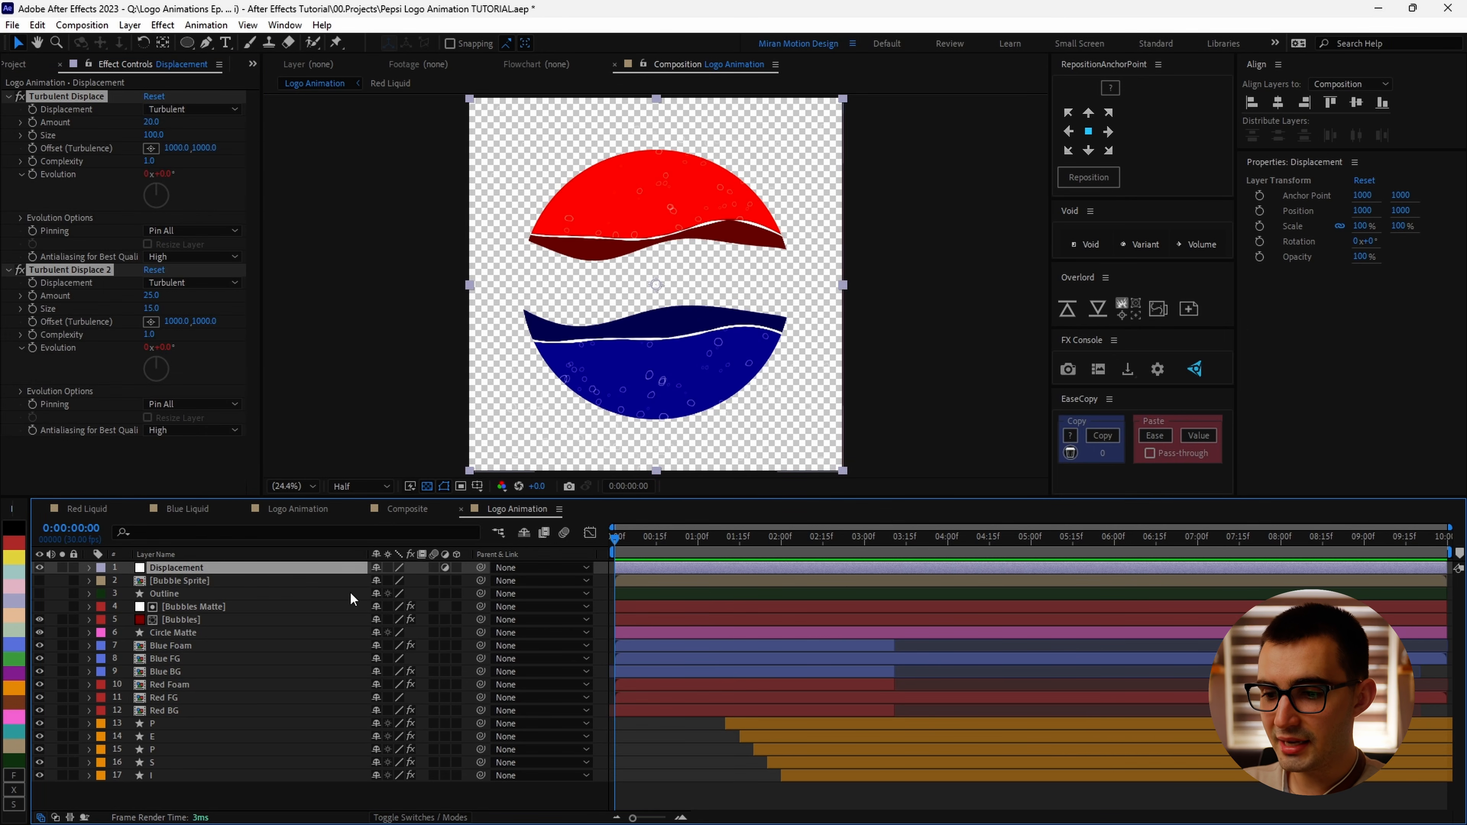
# Step: Move the Displacement layer down below the Circle Matte layer
pyautogui.press('Home')
pyautogui.click(668, 571)
pyautogui.moveTo(187, 570); pyautogui.dragTo(195, 637)
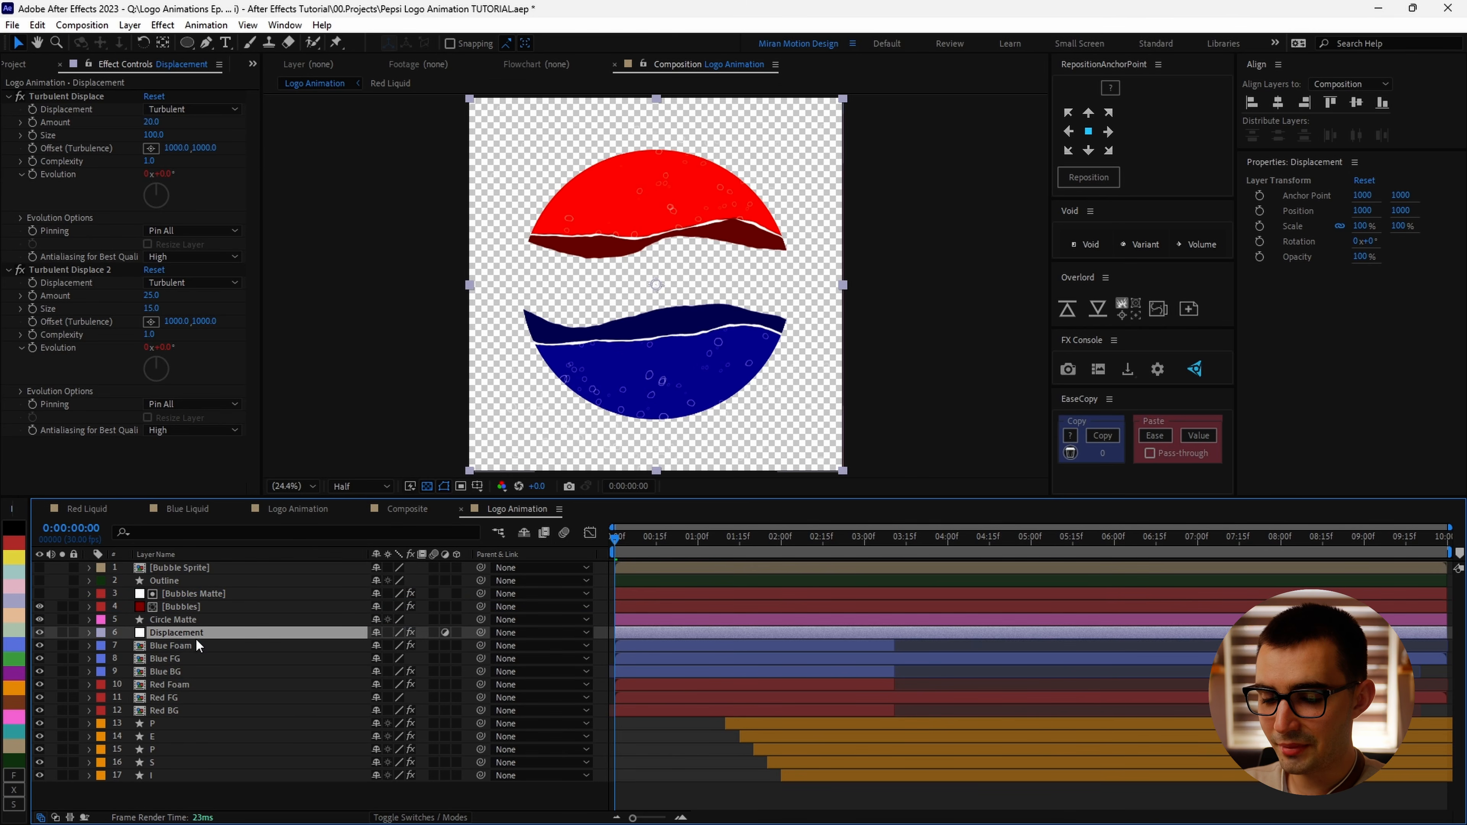
# Step: Set Amount keyframes on both Turbulent Displace effects of the Displacement layer
pyautogui.click(194, 620)
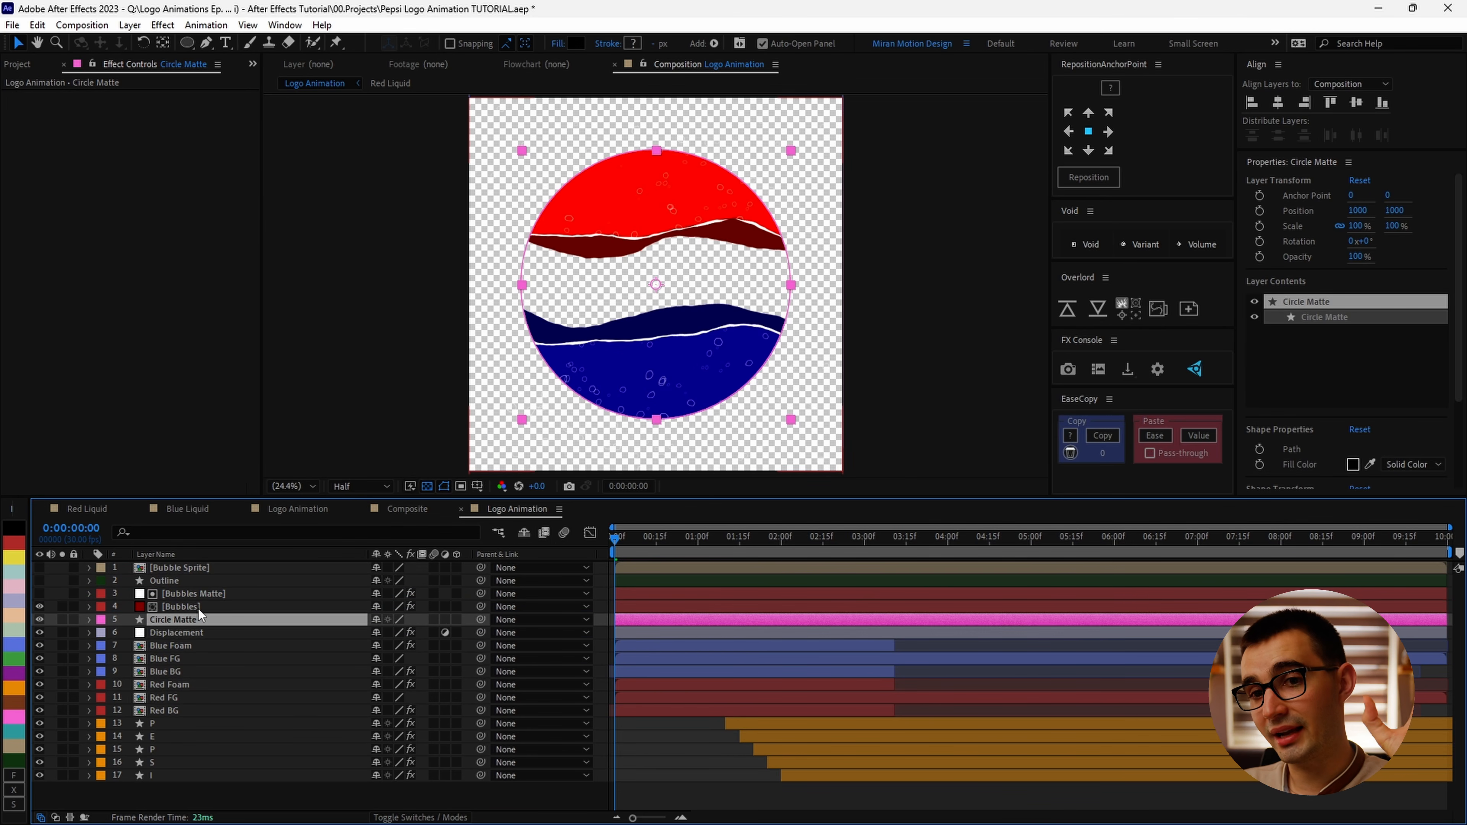
pyautogui.hotkey('ctrl', 'shift', 'h')
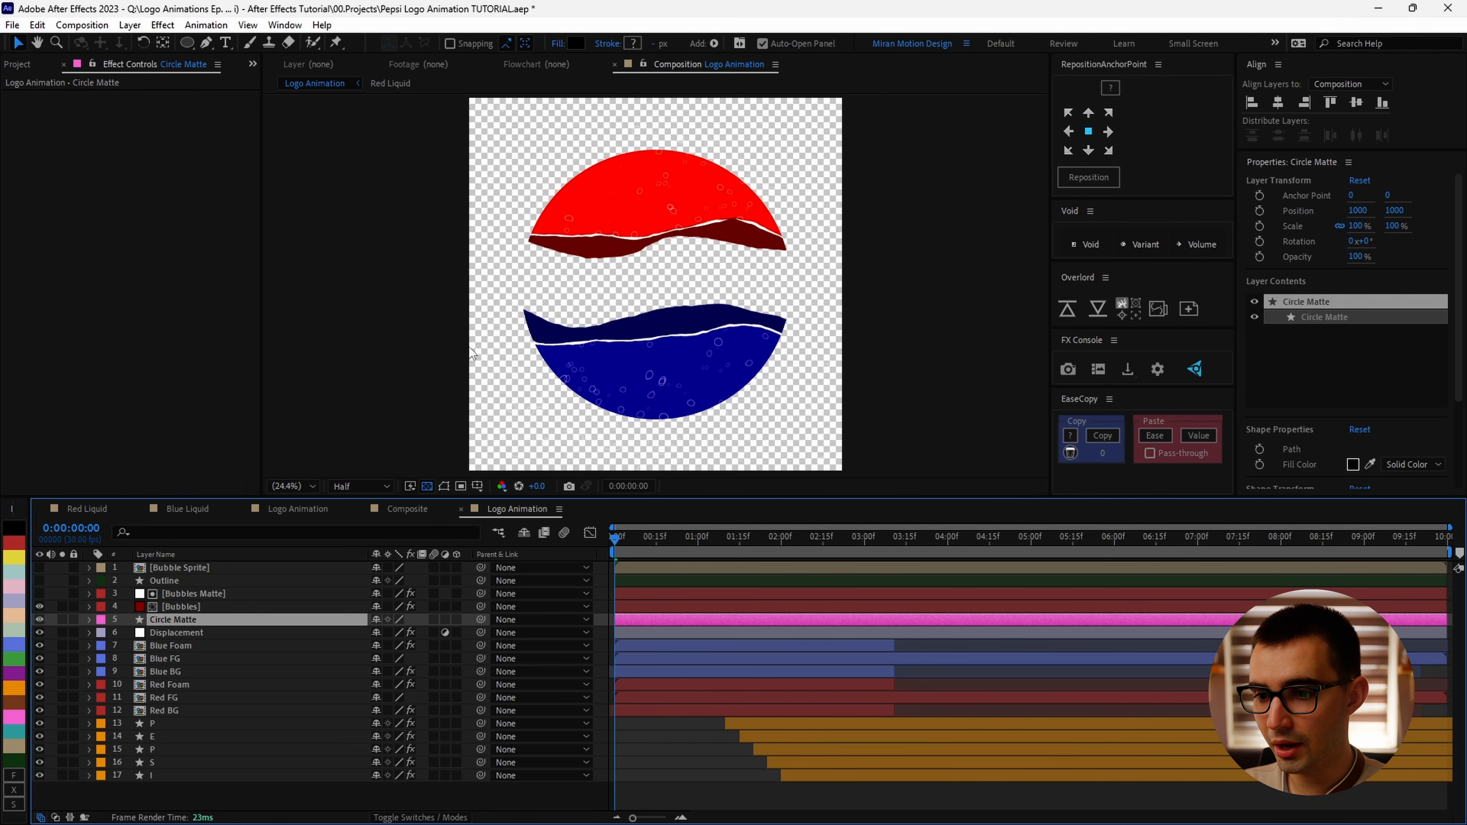
pyautogui.click(180, 635)
pyautogui.click(33, 123)
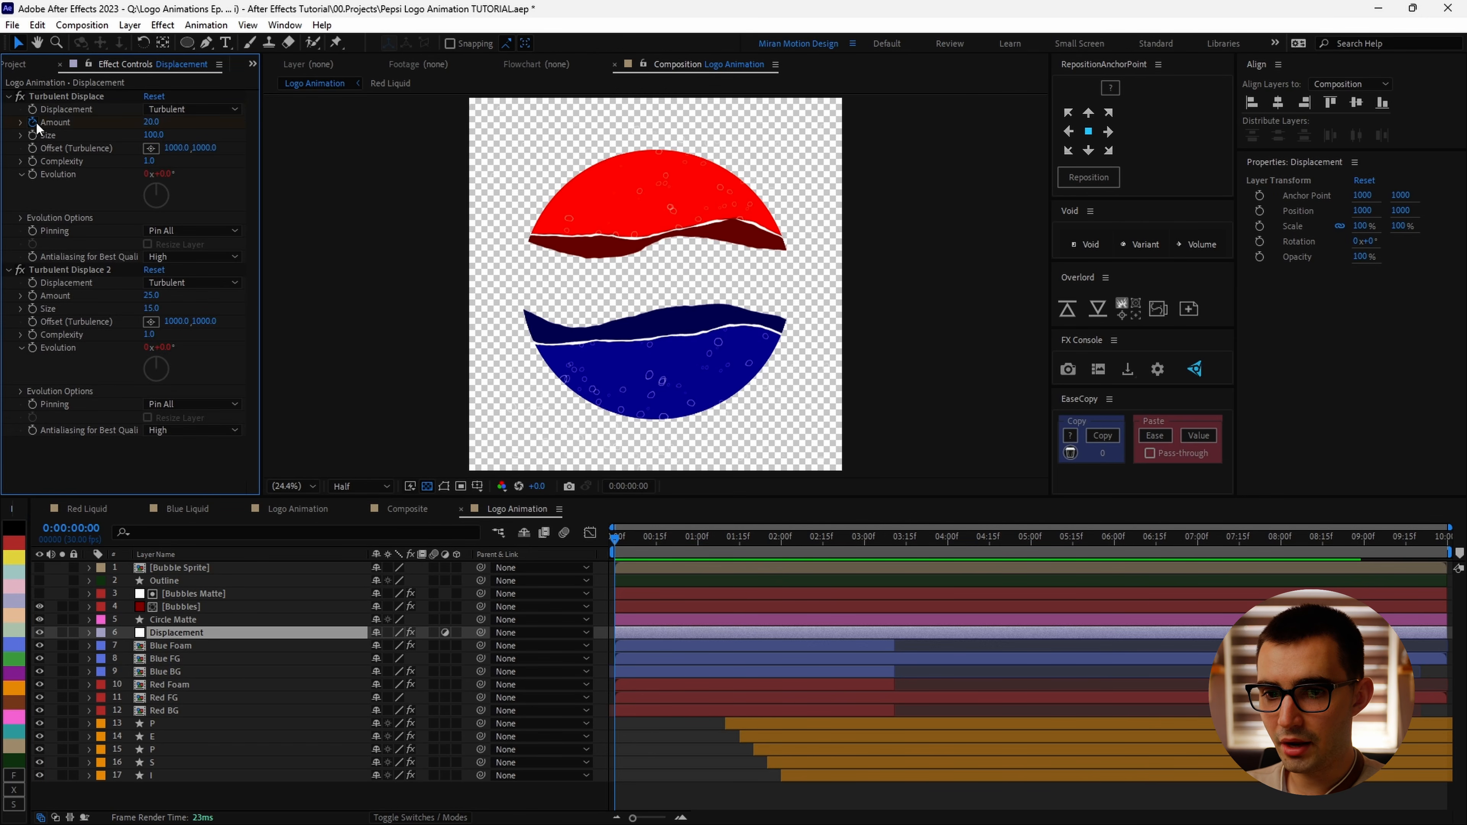
pyautogui.click(32, 295)
pyautogui.press('u')
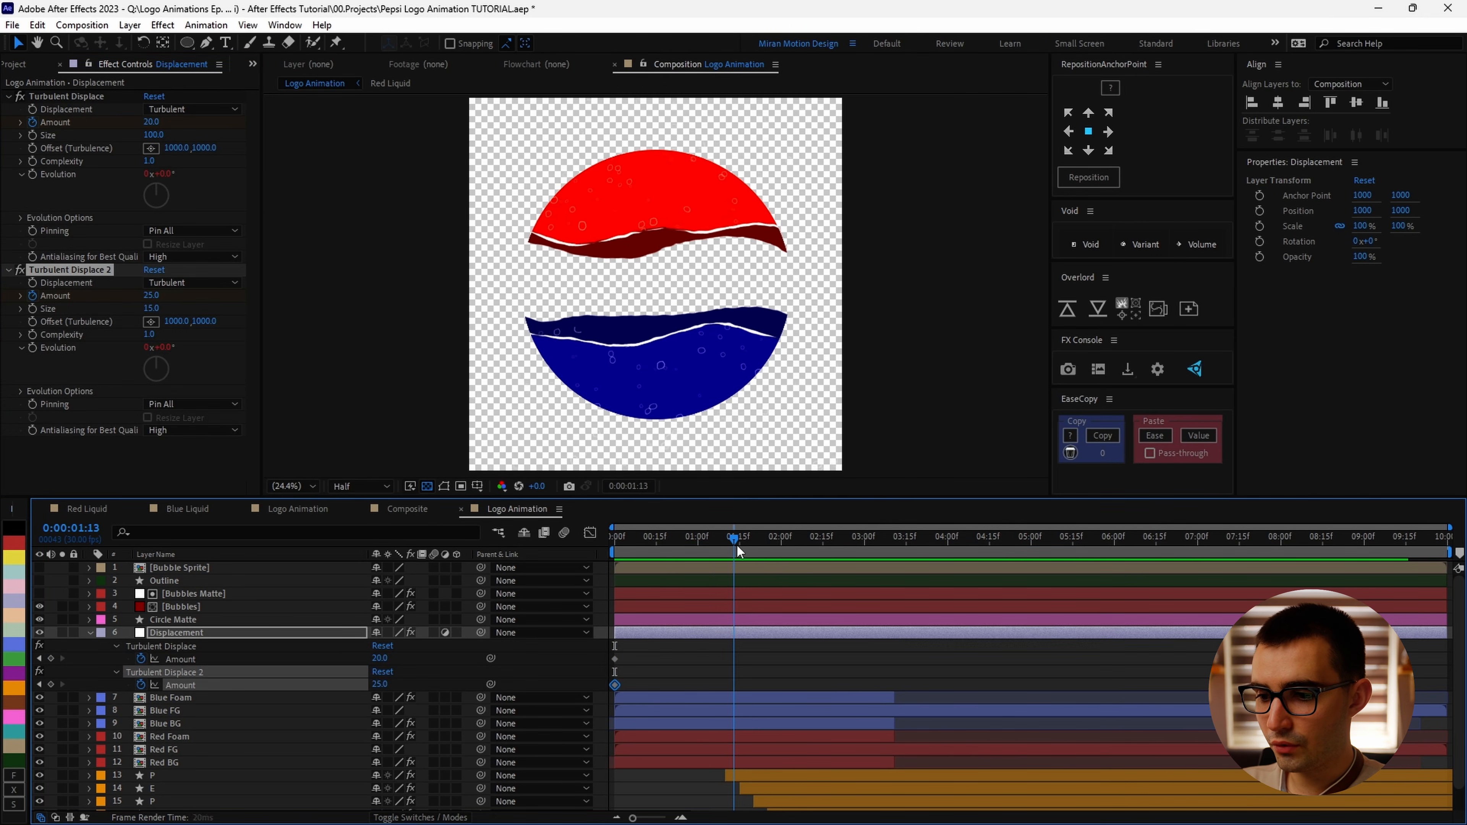
# Step: Move both Amount keyframes to about 1:16 and save the project
pyautogui.click(742, 537)
pyautogui.moveTo(605, 696); pyautogui.dragTo(750, 660)
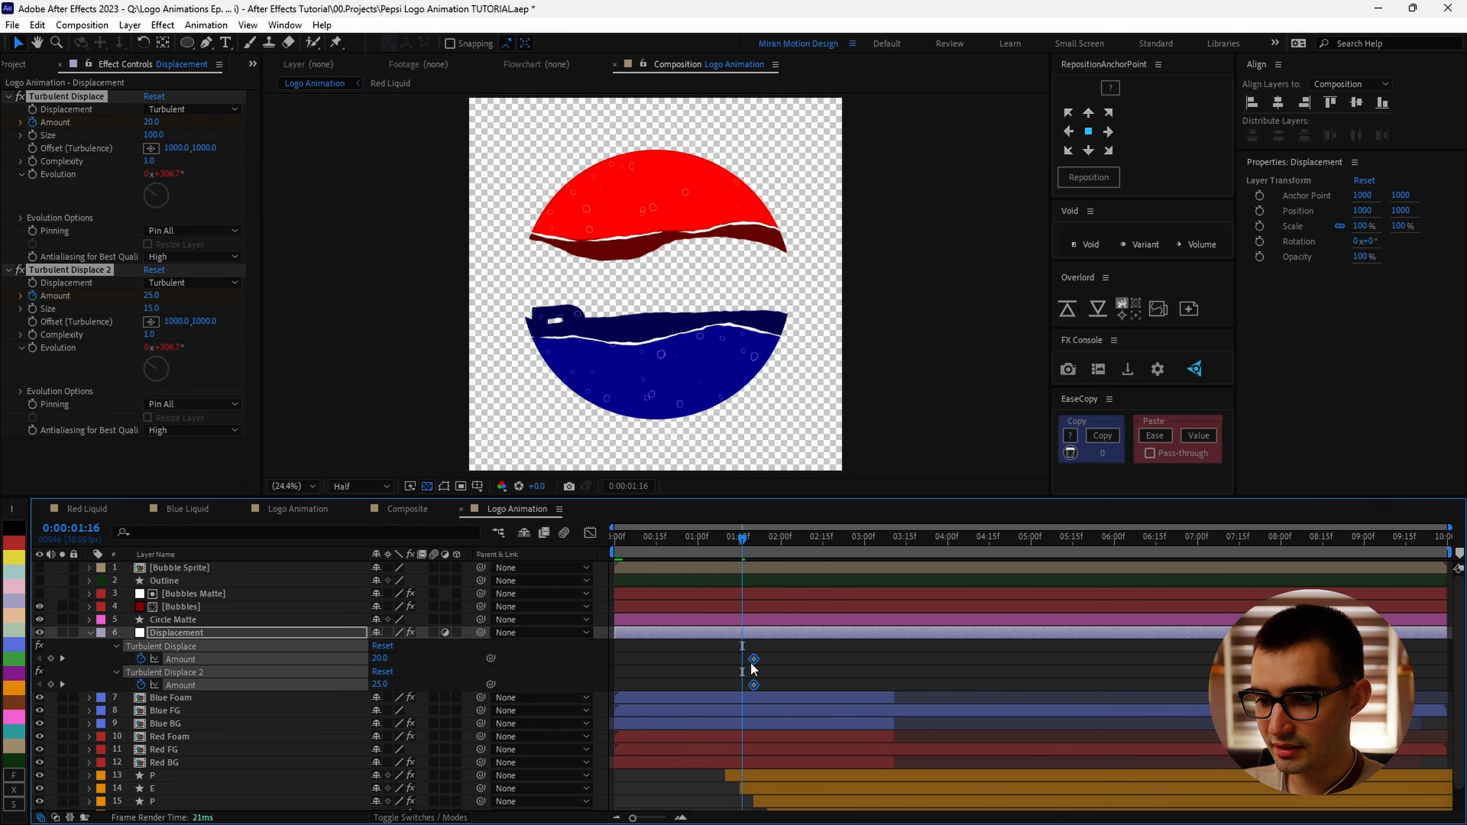
pyautogui.hotkey('ctrl', 's')
# Step: At 4:00, set the Amount of both Turbulent Displace effects to 0
pyautogui.moveTo(745, 538); pyautogui.dragTo(947, 570)
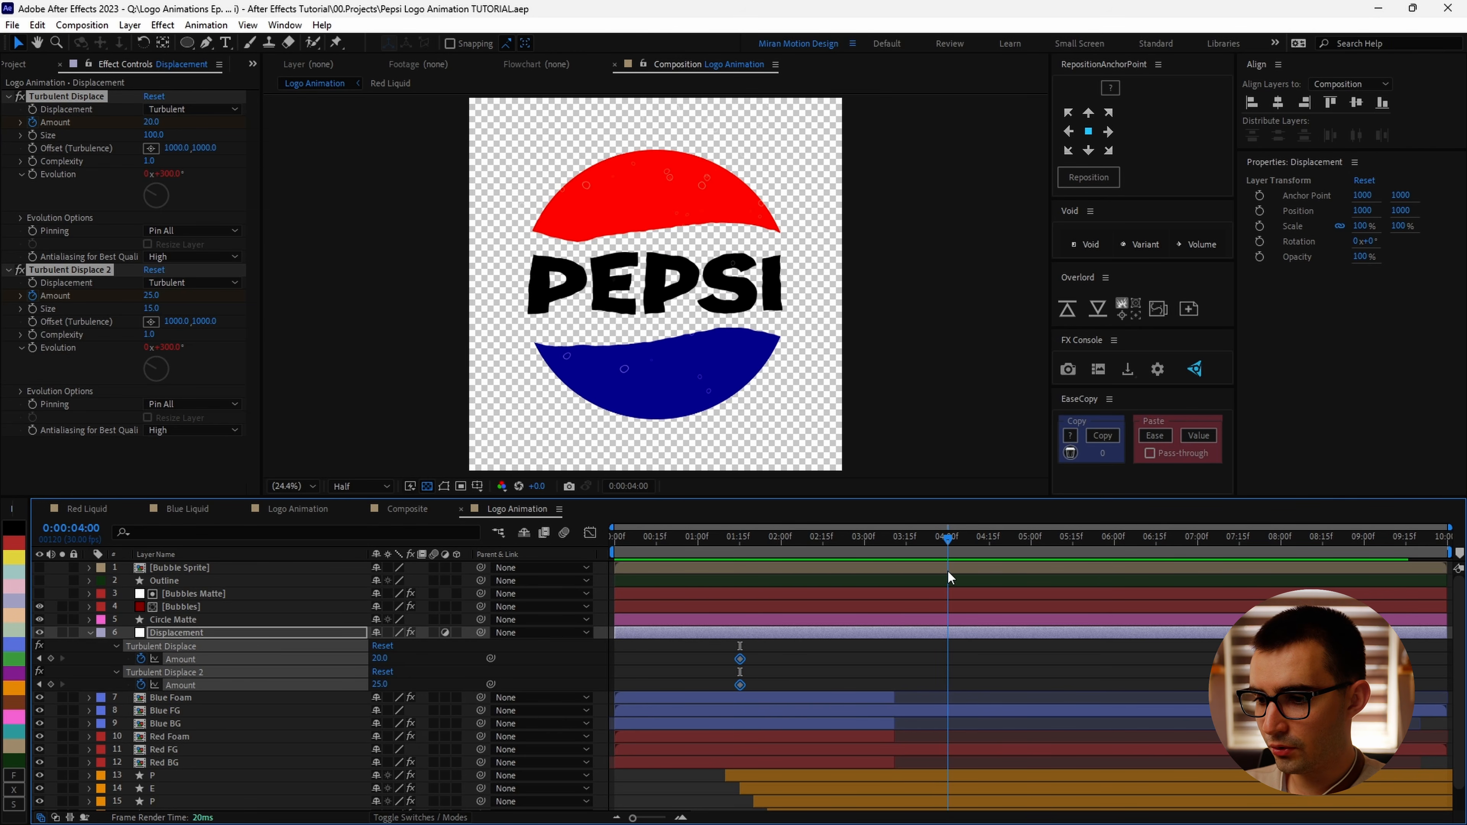
pyautogui.click(379, 685)
pyautogui.write('0')
# Step: Apply Easy Ease to all four Amount keyframes
pyautogui.click(1012, 683)
pyautogui.moveTo(979, 657); pyautogui.dragTo(657, 708)
pyautogui.press('F9')
pyautogui.click(802, 667)
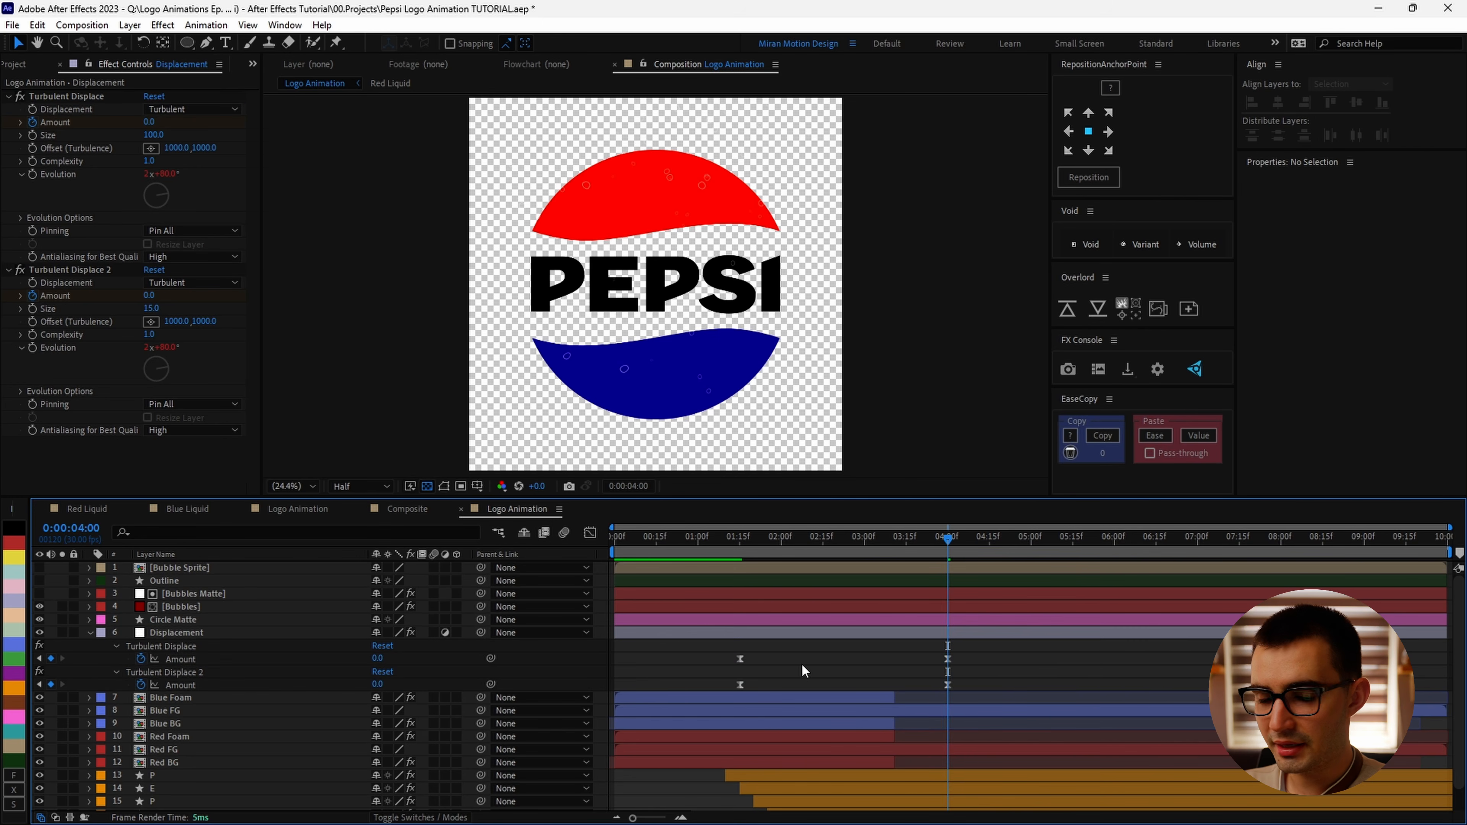
# Step: Set the outgoing velocity influence of the two earlier Amount keyframes to 50%
pyautogui.click(740, 685)
pyautogui.keyDown('shift'); pyautogui.click(741, 660); pyautogui.keyUp('shift')
pyautogui.rightClick(741, 661)
pyautogui.click(757, 634)
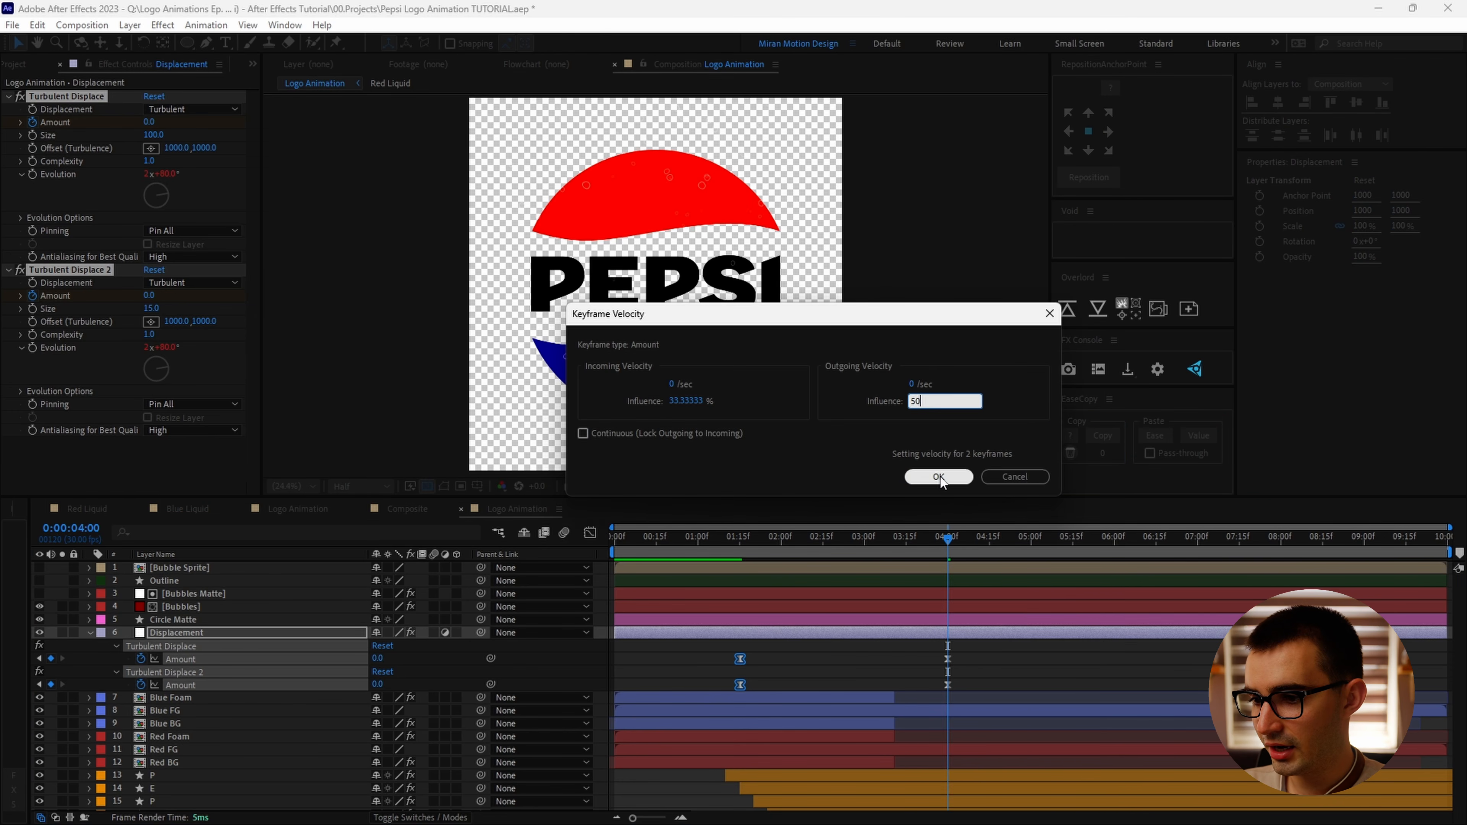
pyautogui.click(938, 477)
# Step: At about 1:15, set the first Turbulent Displace Amount to 30 and the second to 15
pyautogui.moveTo(775, 544); pyautogui.dragTo(741, 535)
pyautogui.scroll(1, 634, 290)
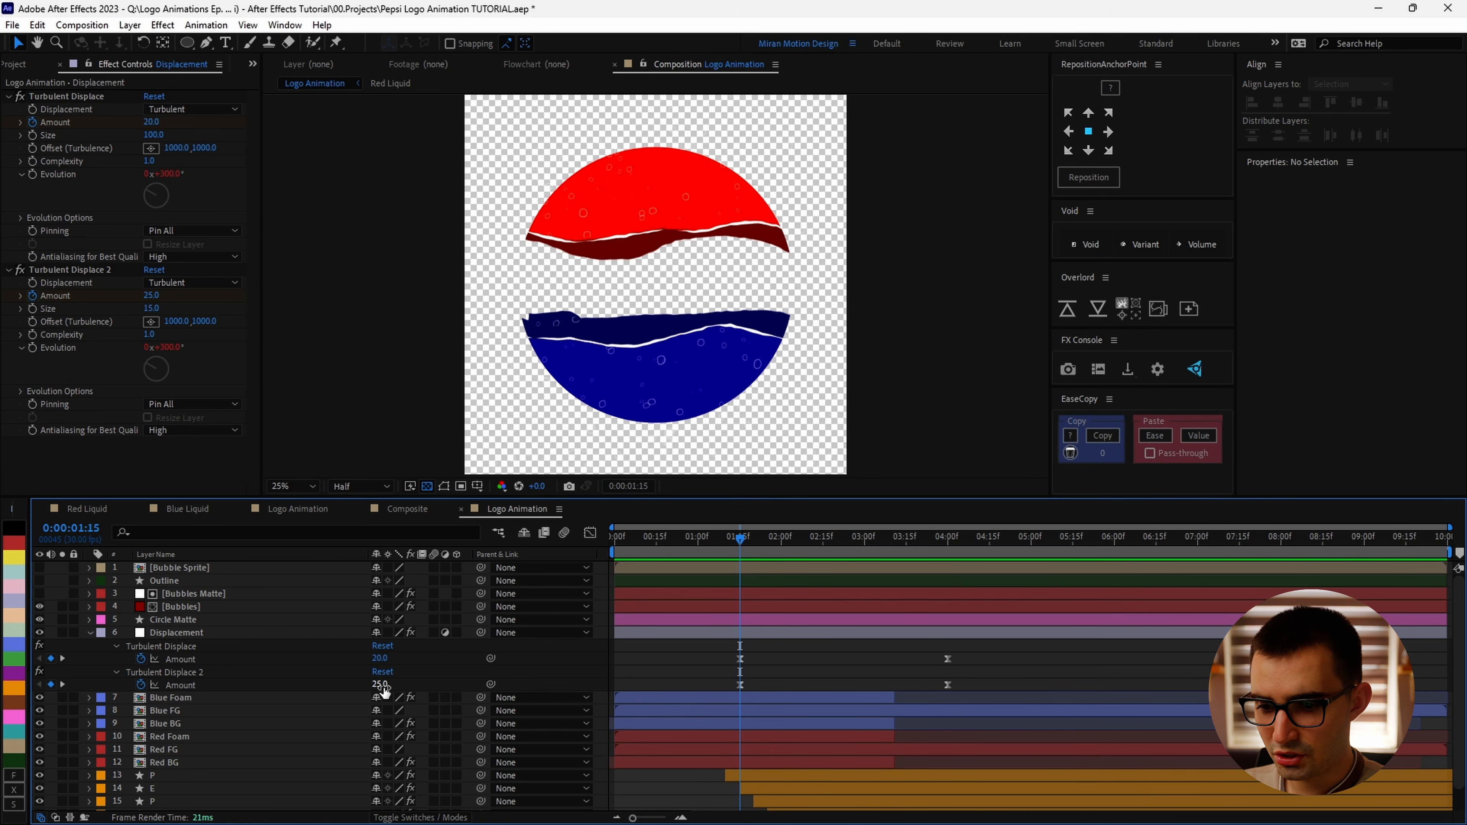
pyautogui.scroll(2, 786, 360)
pyautogui.hotkey('ctrl', 'j')
pyautogui.click(152, 295)
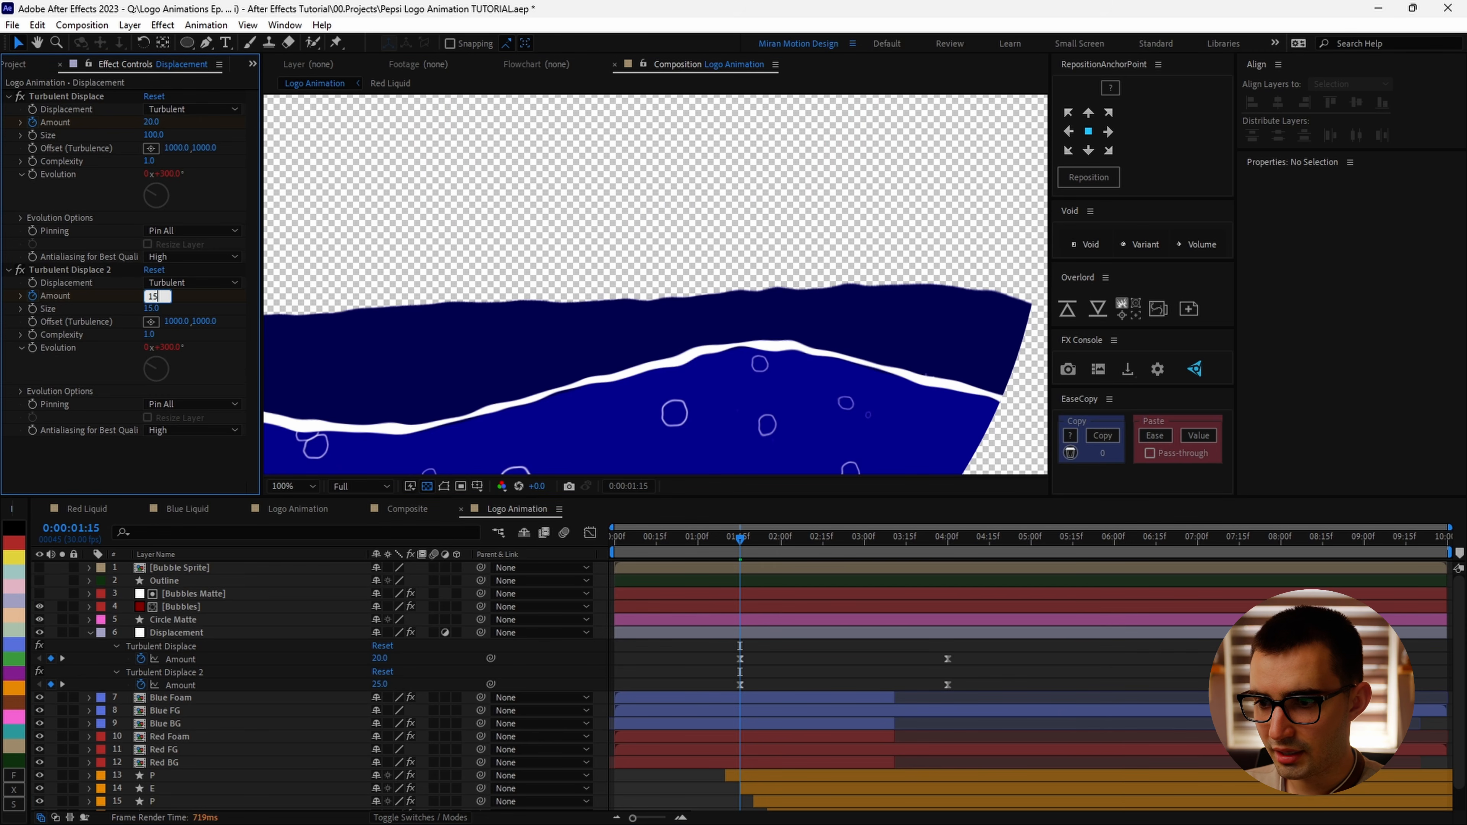
pyautogui.write('15')
pyautogui.press('Return')
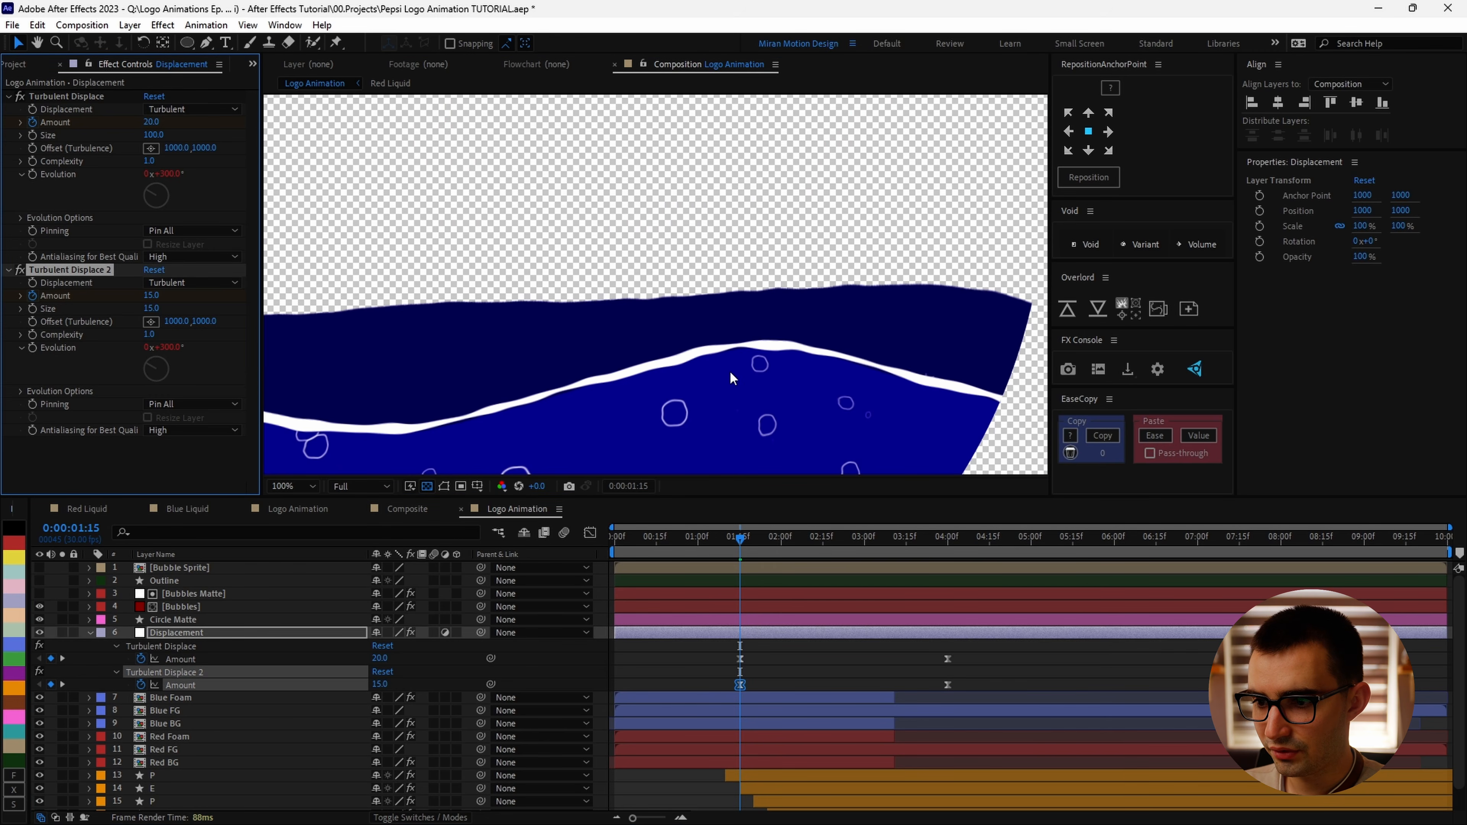
pyautogui.hotkey('shift', '/')
pyautogui.click(149, 122)
pyautogui.press('Return')
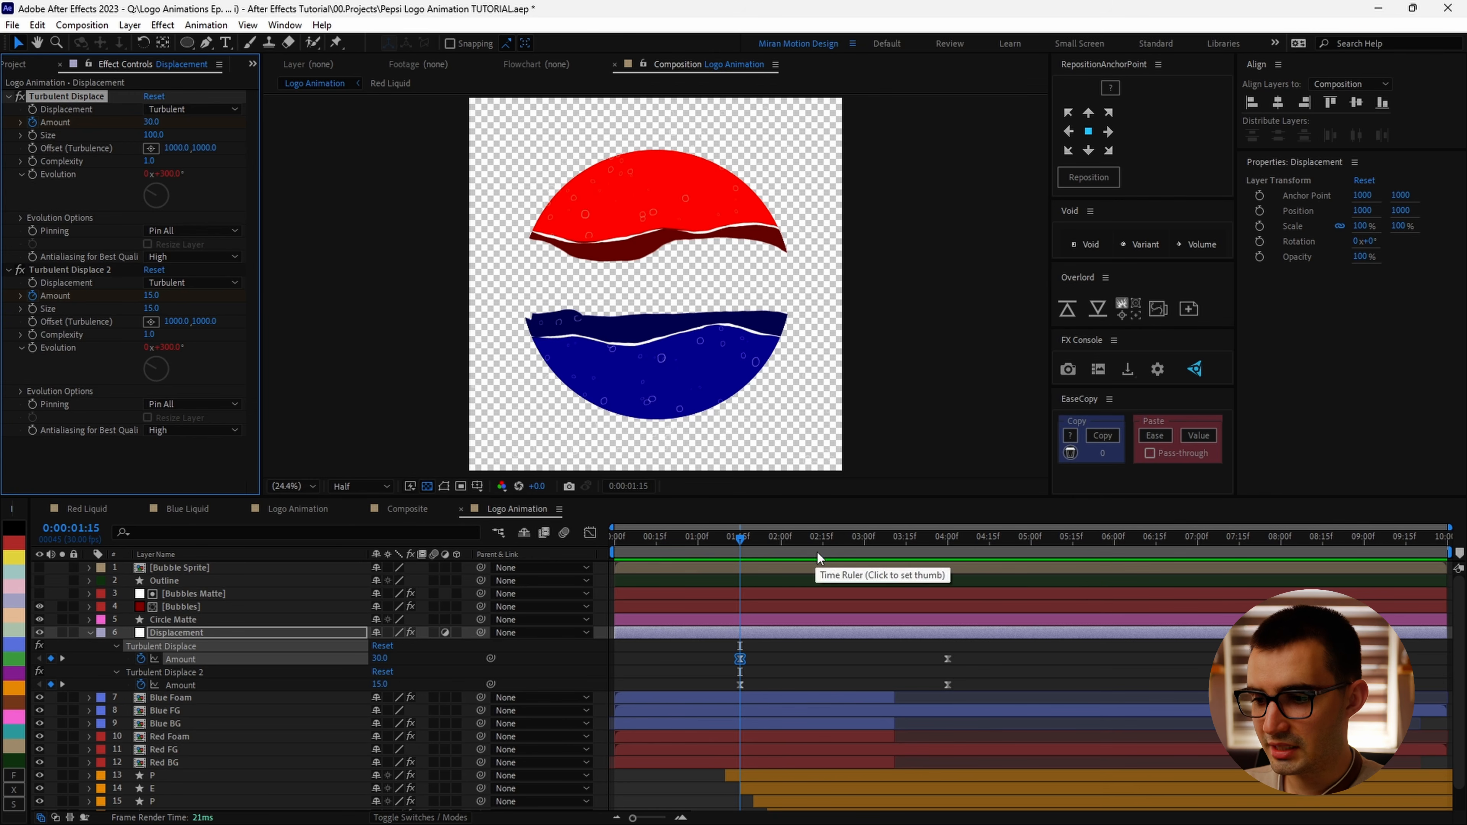
# Step: Open the Bubble Sprite composition and set the ellipse stroke width to 150
pyautogui.moveTo(817, 553); pyautogui.dragTo(882, 606)
pyautogui.moveTo(815, 591); pyautogui.dragTo(957, 613)
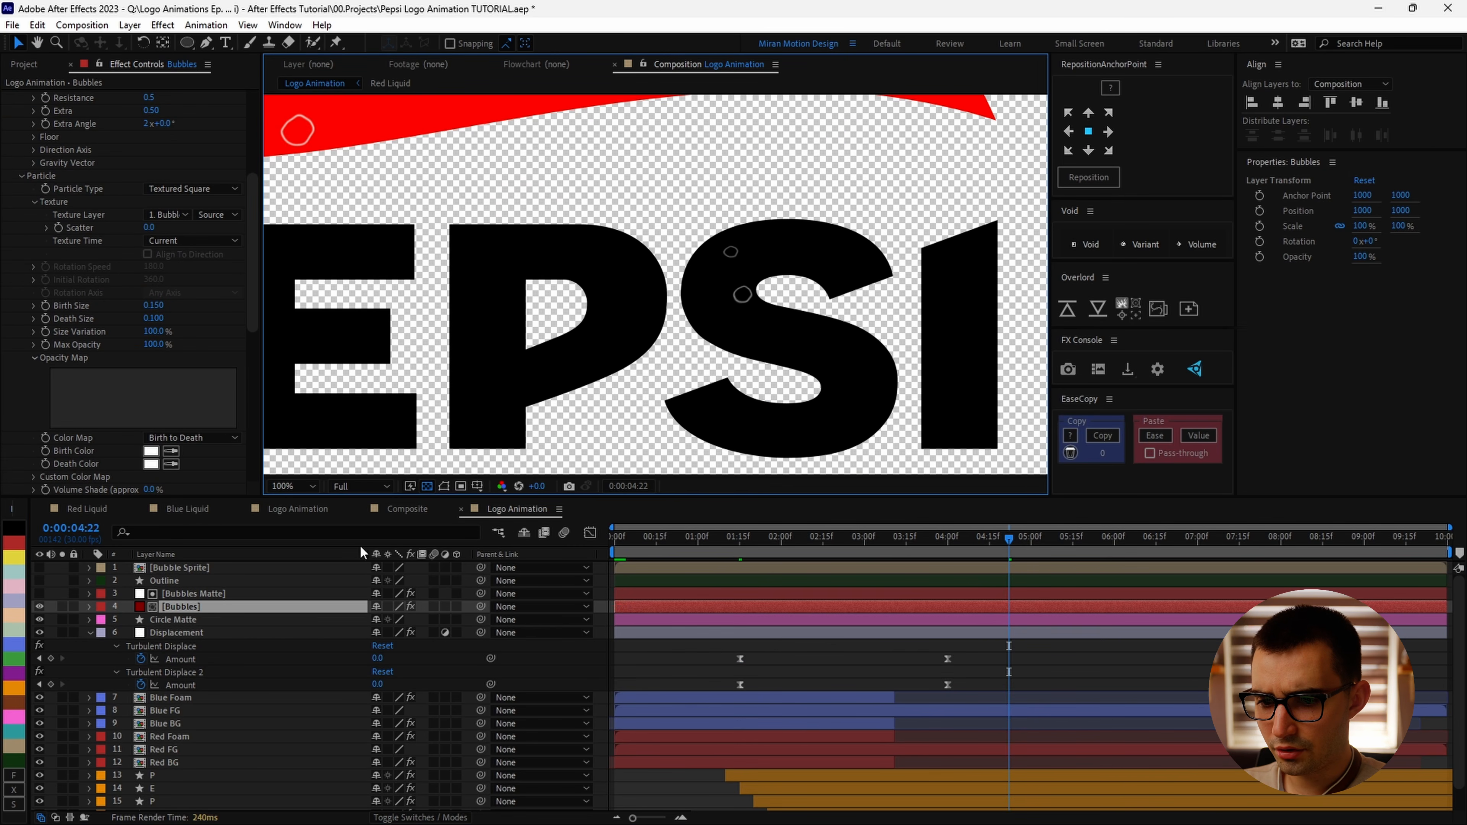
pyautogui.doubleClick(183, 567)
pyautogui.click(180, 582)
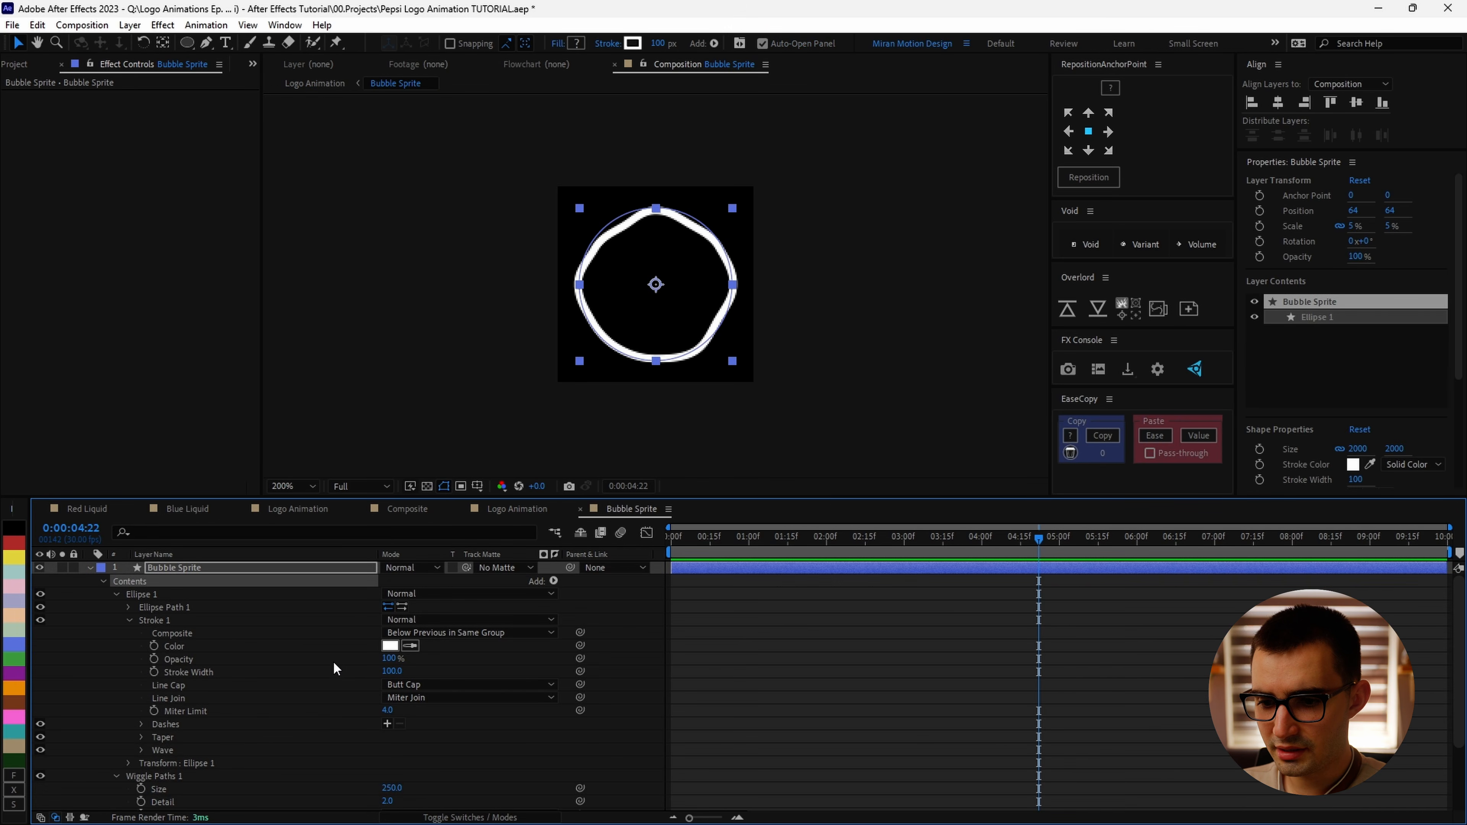
pyautogui.click(393, 668)
pyautogui.write('150')
pyautogui.click(848, 661)
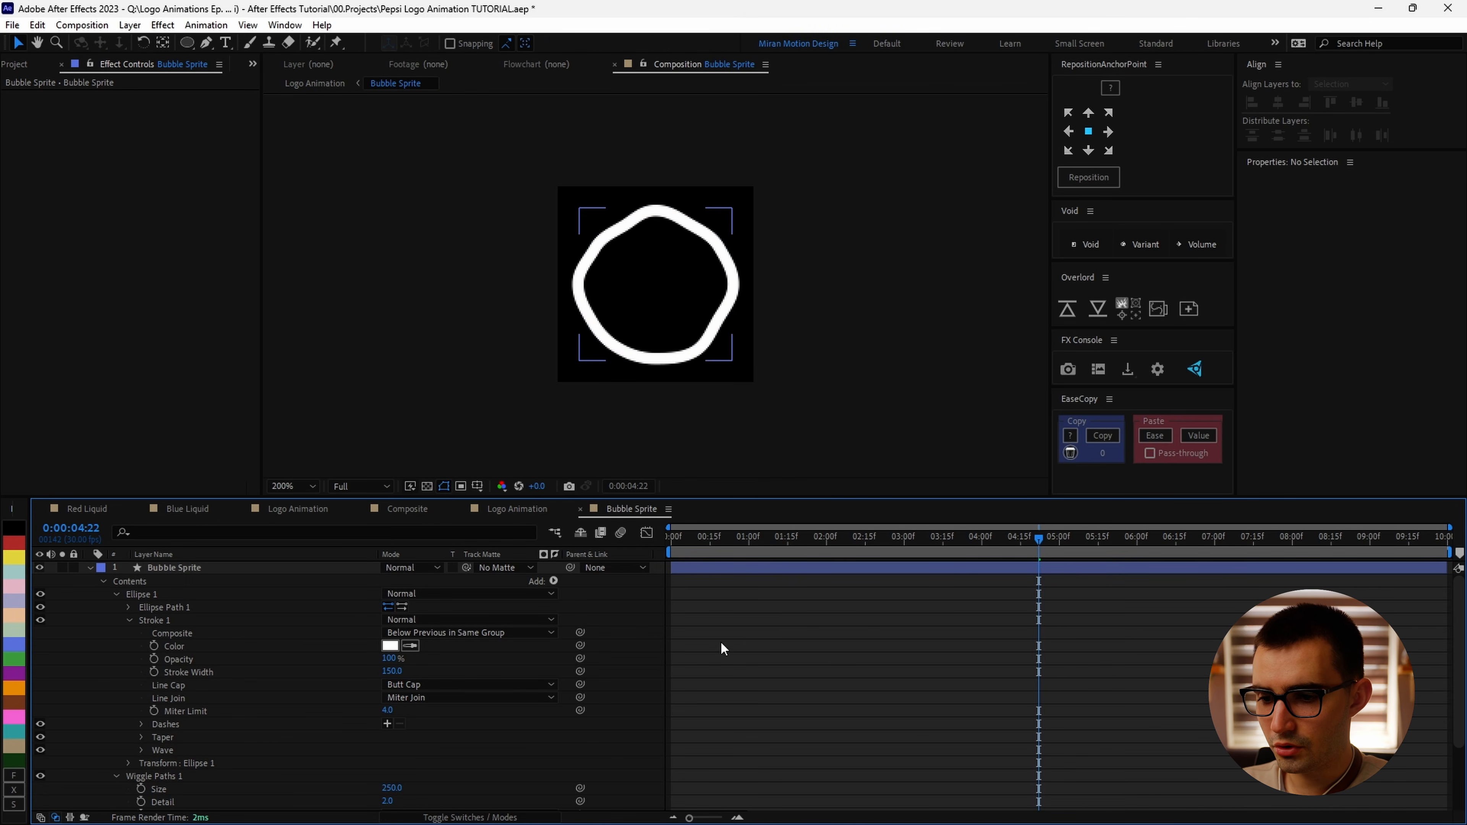
# Step: Back in Logo Animation, select the Outline layer and turn off its visibility
pyautogui.click(518, 511)
pyautogui.click(801, 537)
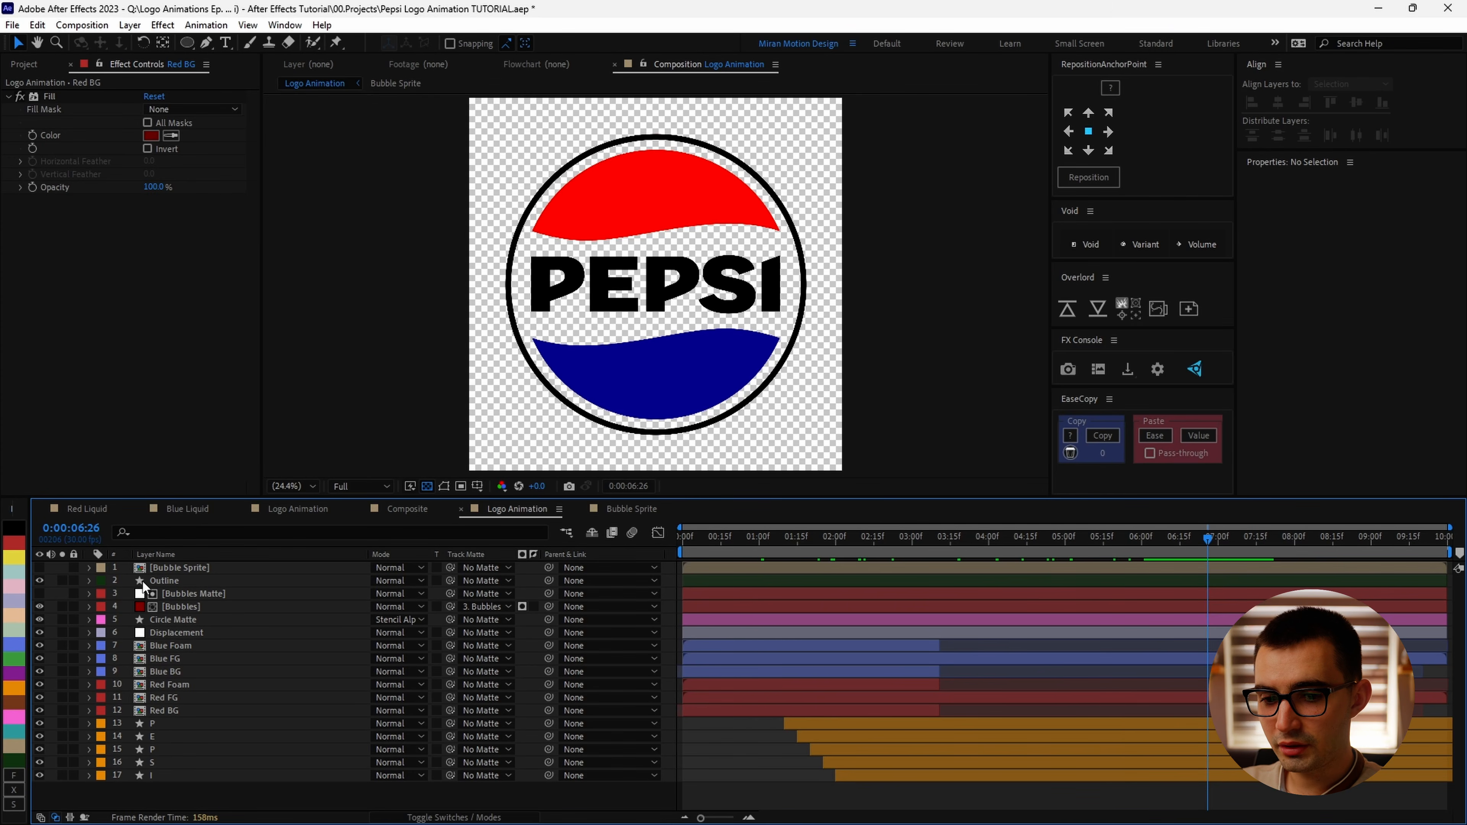
pyautogui.click(154, 582)
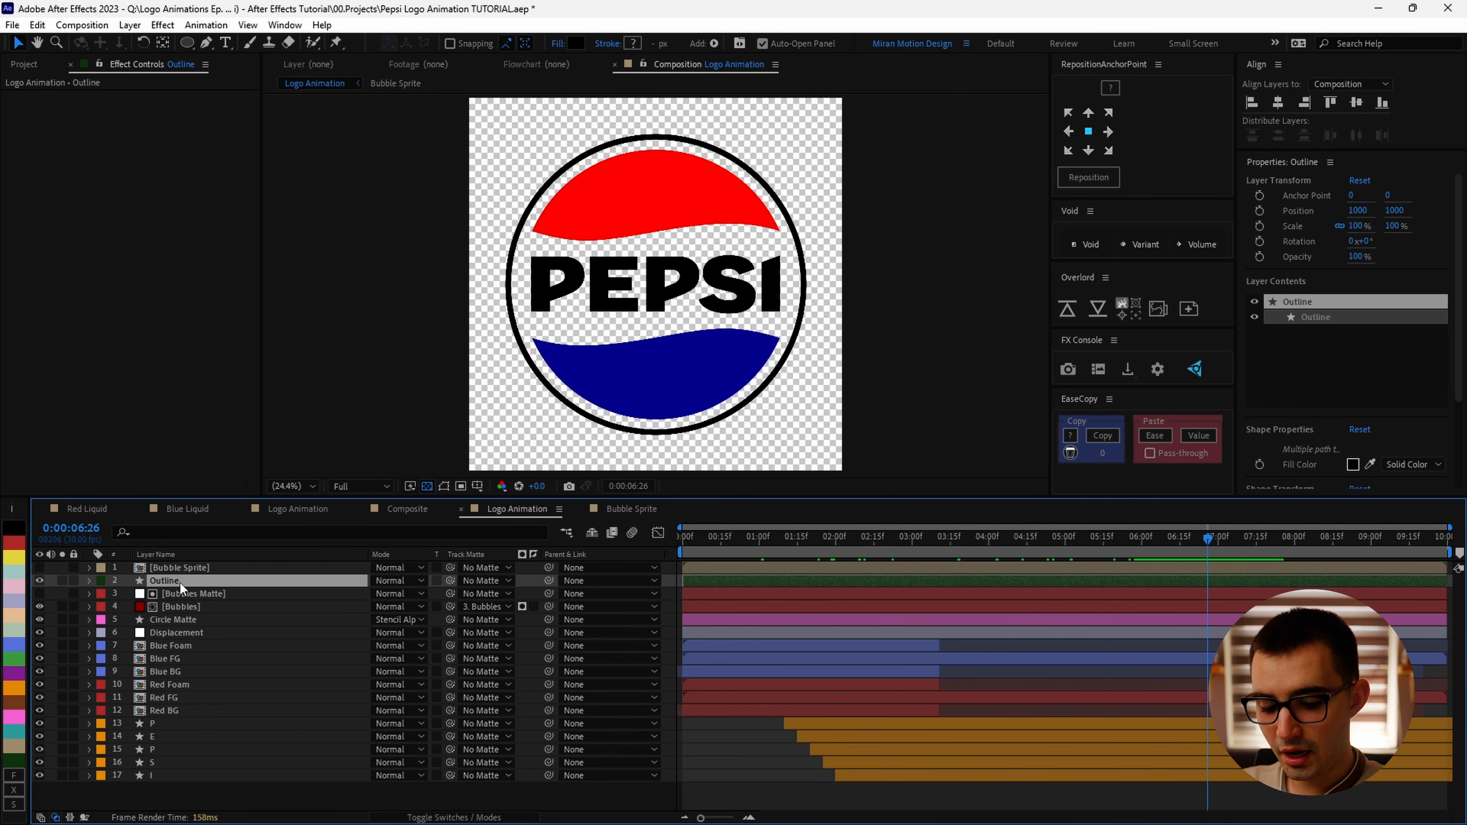
pyautogui.click(39, 580)
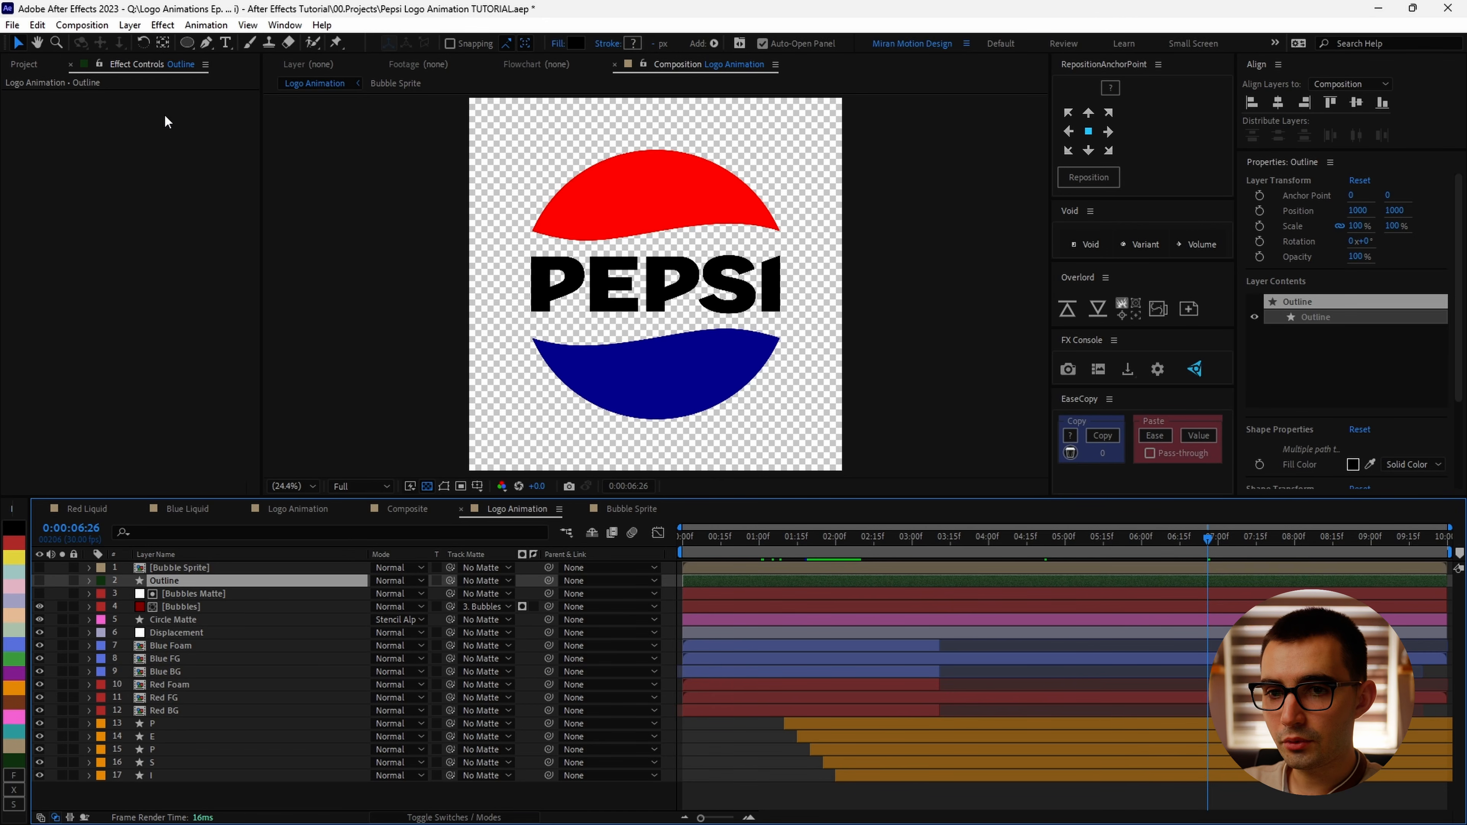
# Step: Create a new composition named Logo Animation Final at 1920 × 1080 px with unlocked aspect ratio
pyautogui.click(95, 25)
pyautogui.click(113, 43)
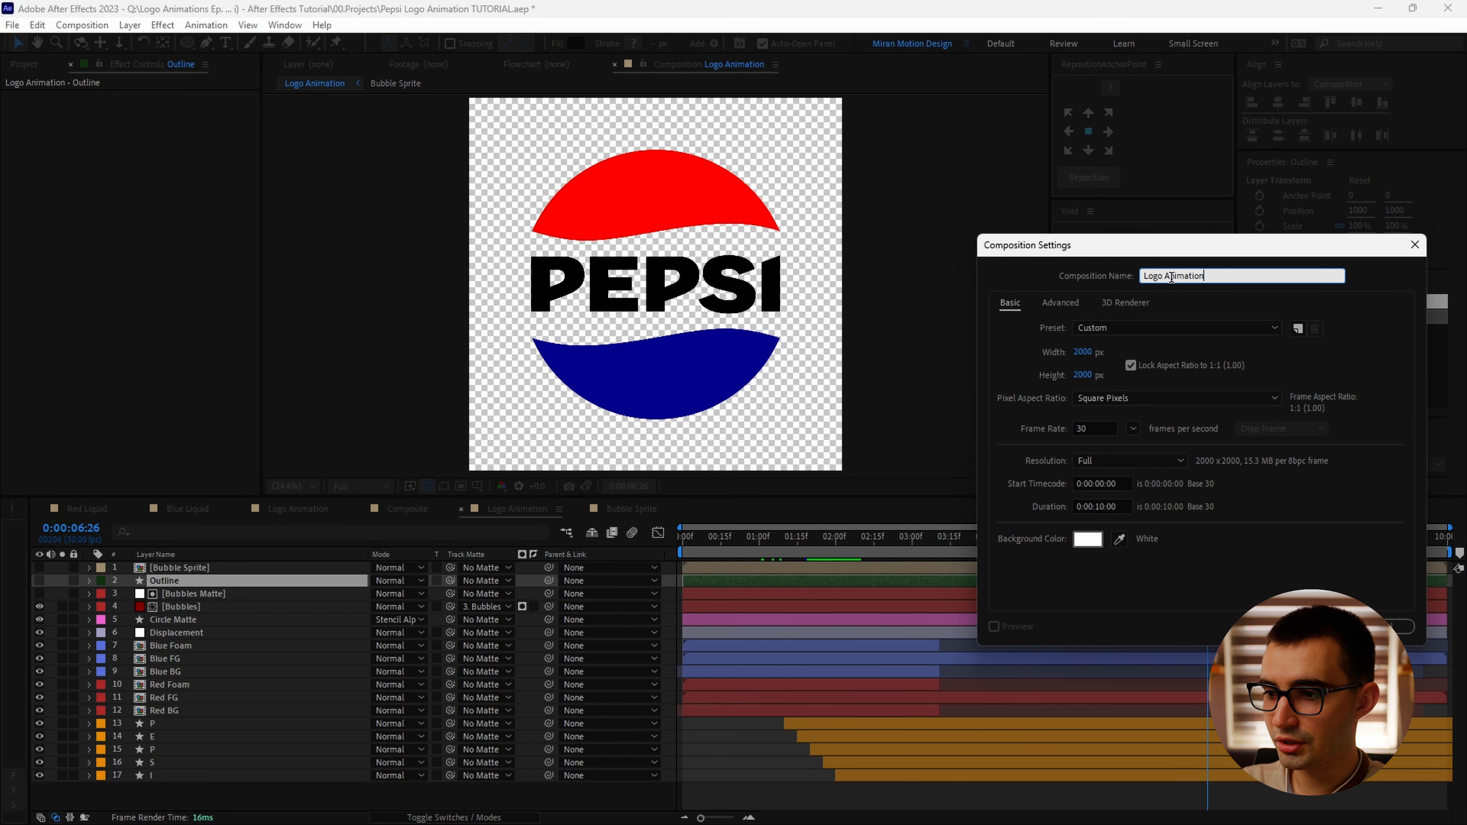
pyautogui.click(1146, 371)
pyautogui.click(1083, 352)
pyautogui.write('1')
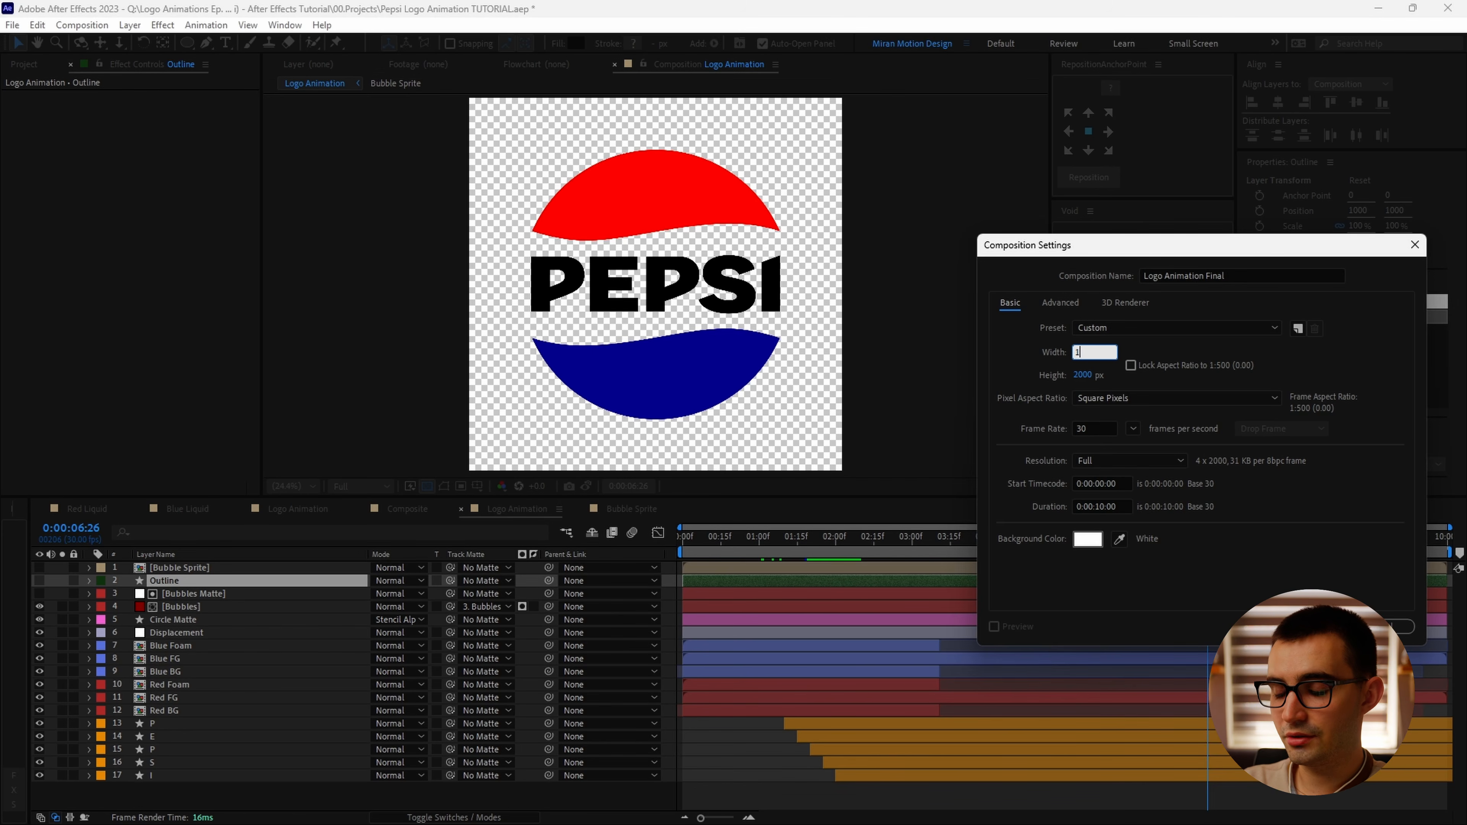
pyautogui.write('920')
pyautogui.click(1086, 376)
pyautogui.write('1080')
pyautogui.press('Return')
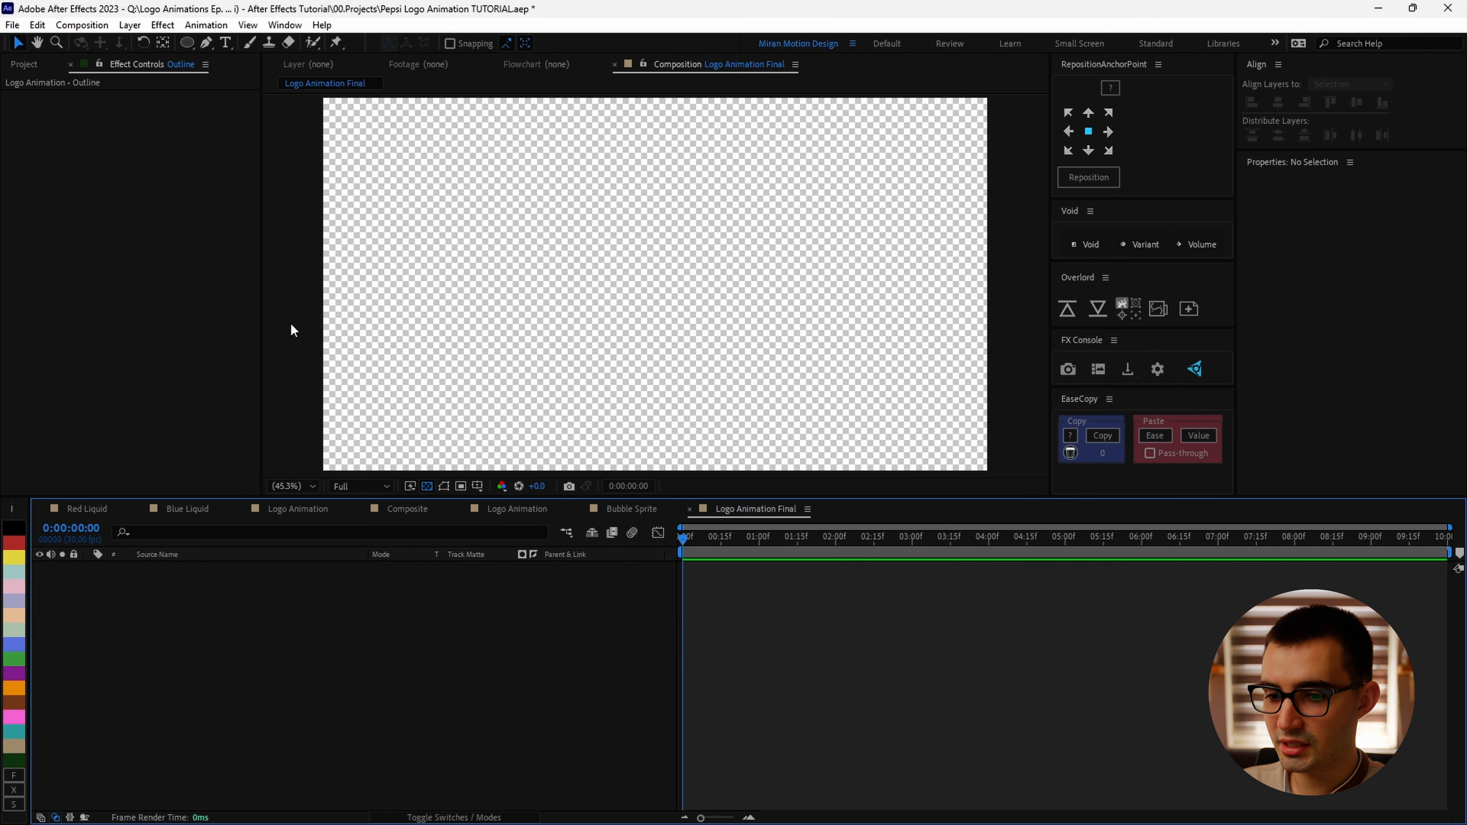
# Step: Paste the Outline layer into the Logo Animation Final composition
pyautogui.click(305, 484)
pyautogui.click(359, 646)
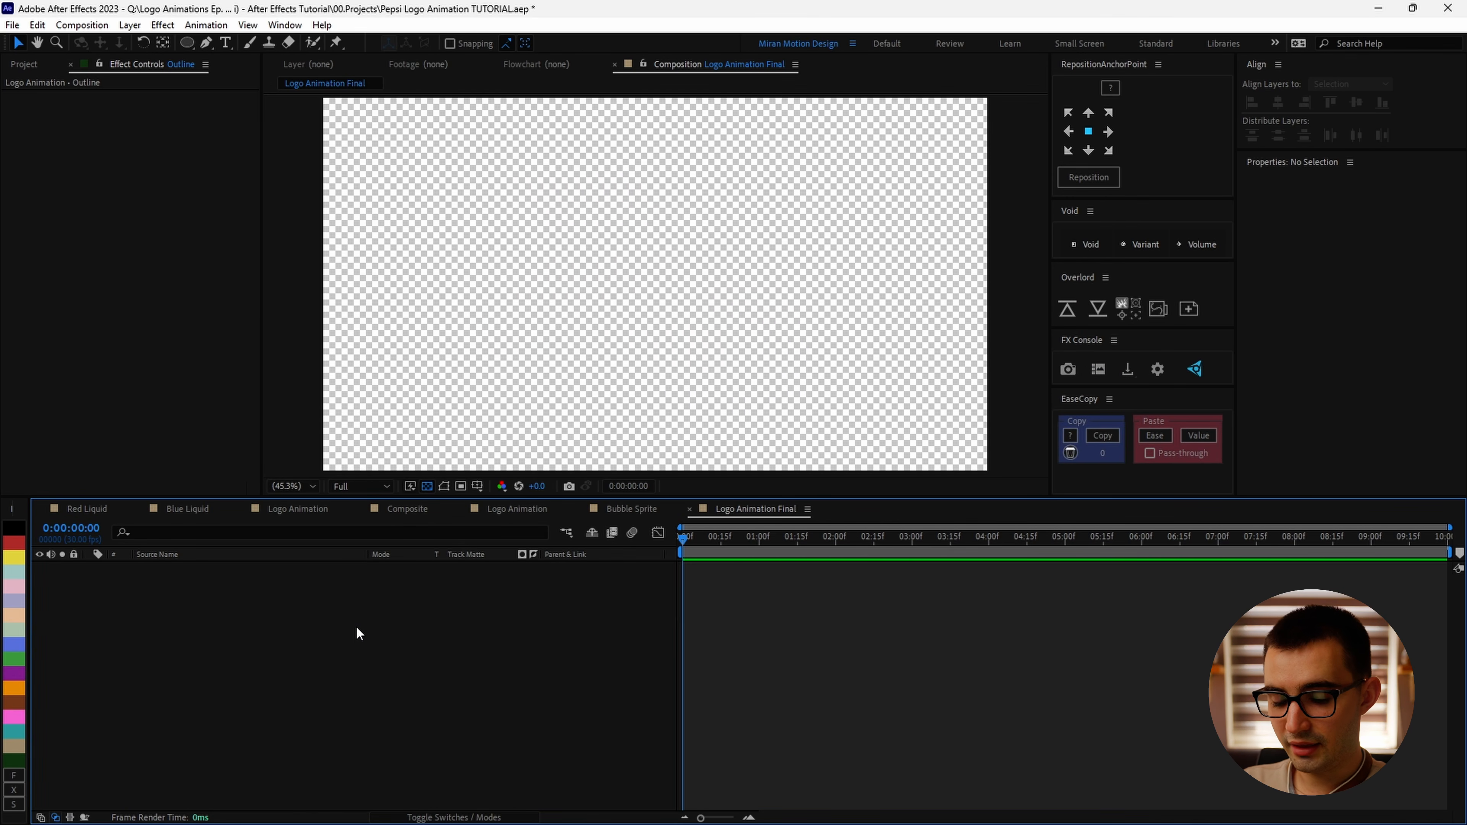
pyautogui.hotkey('ctrl', 'v')
pyautogui.press('.')
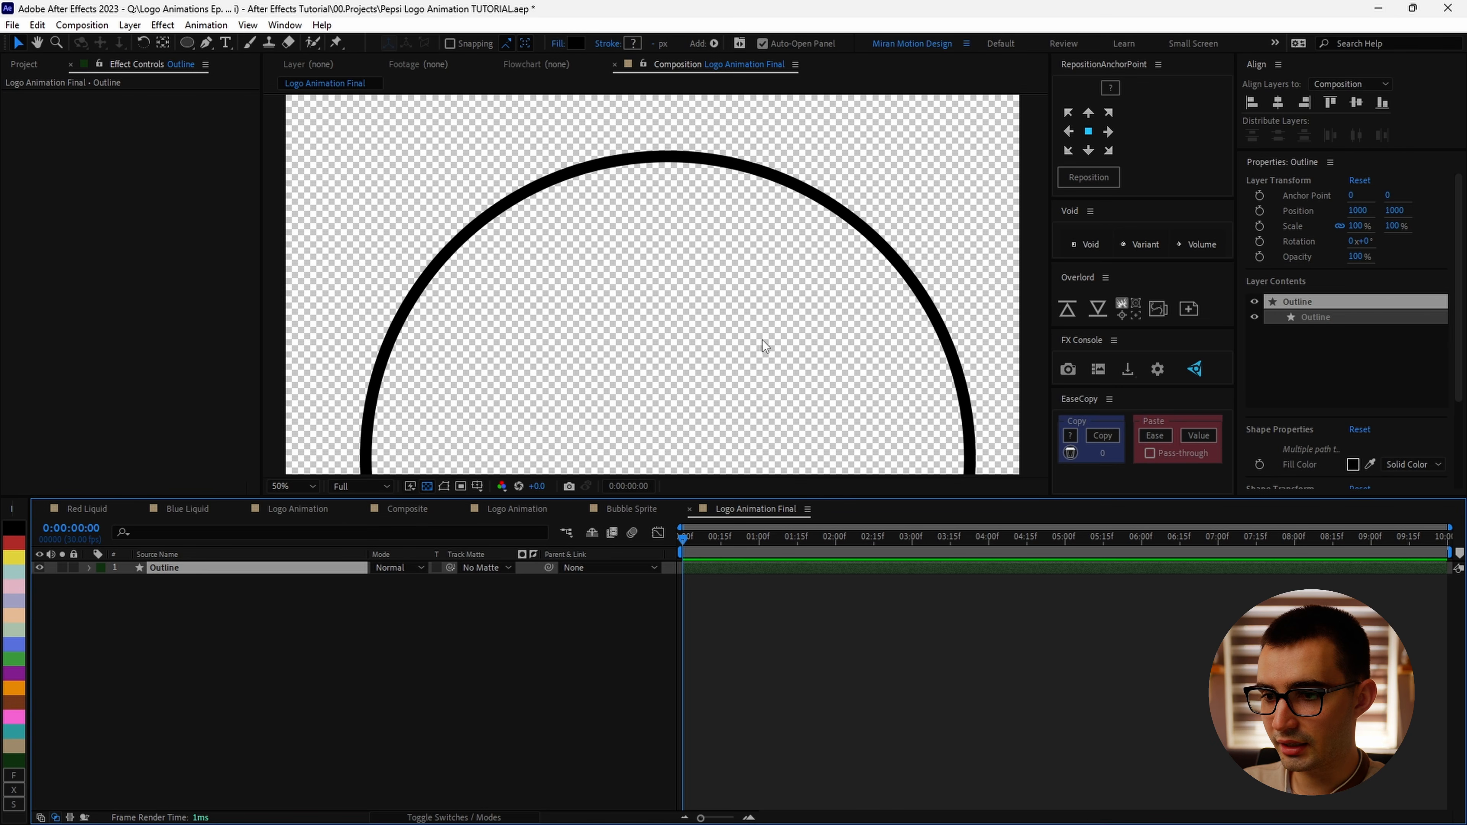
# Step: Add the Logo Animation composition as a layer in Logo Animation Final
pyautogui.click(28, 70)
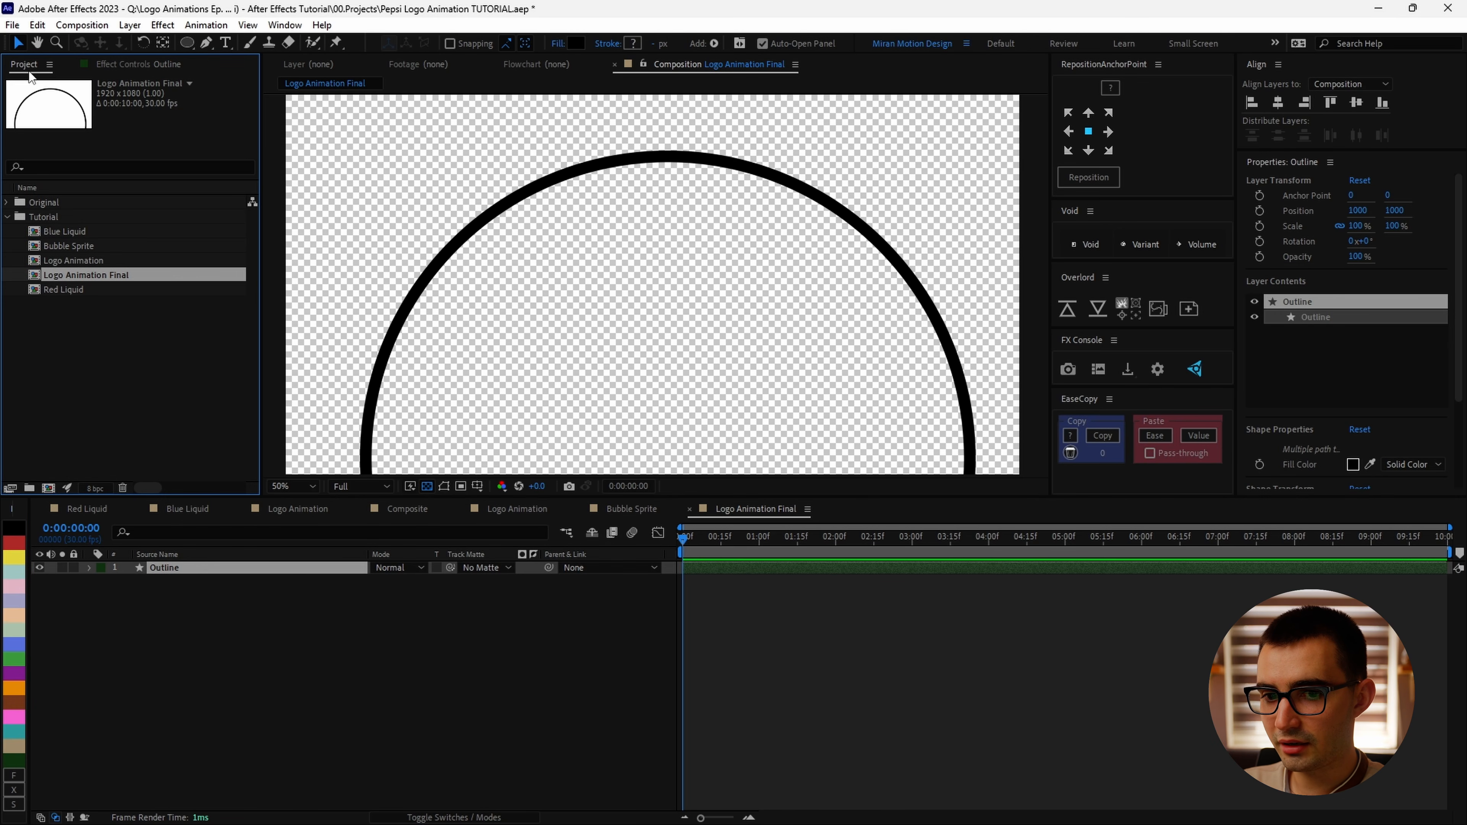
pyautogui.moveTo(62, 266); pyautogui.dragTo(268, 680)
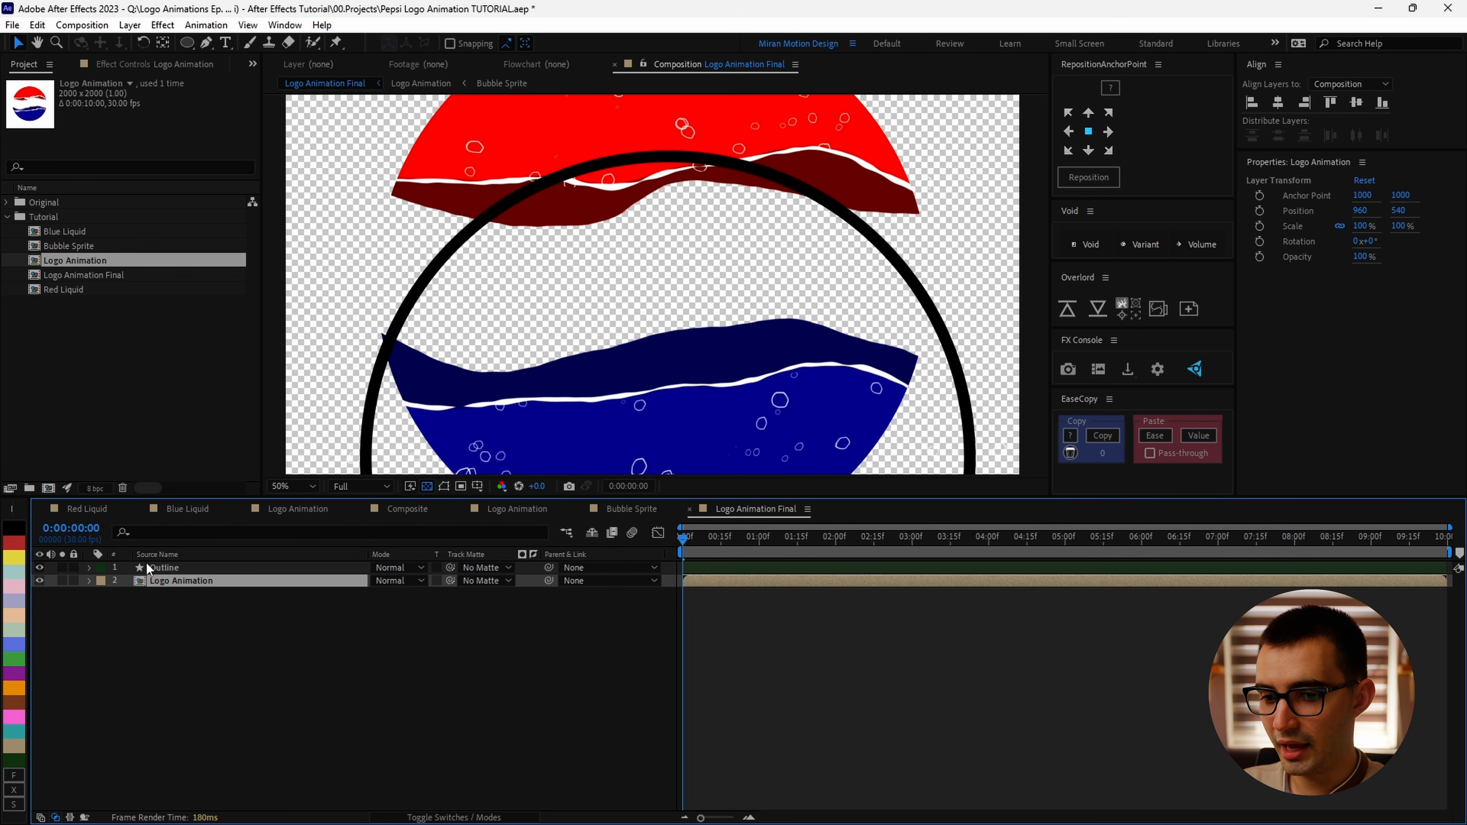
# Step: Center the Outline layer in the composition and parent it to the Logo Animation layer
pyautogui.click(178, 568)
pyautogui.press(',')
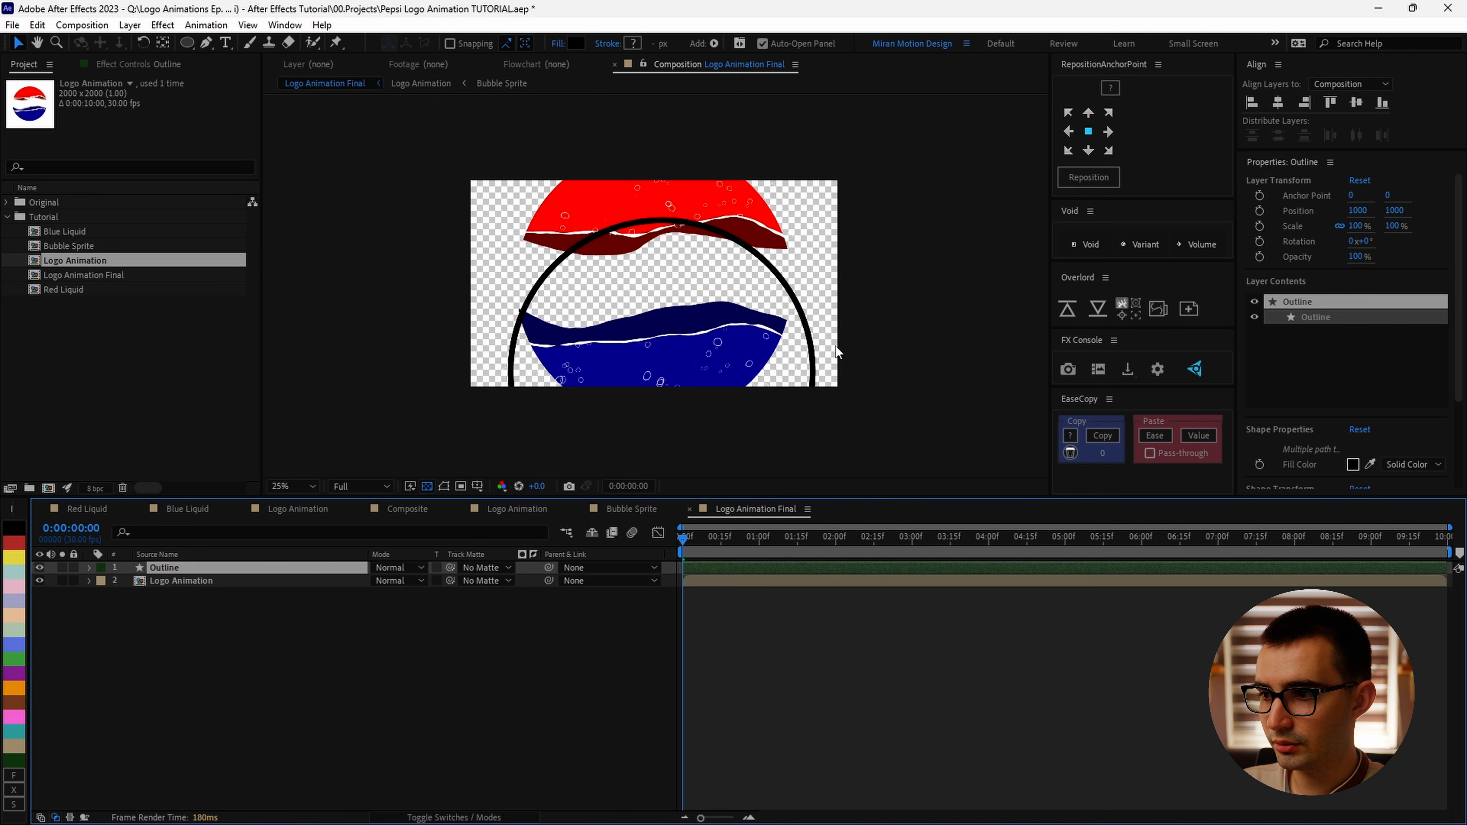
pyautogui.click(1356, 104)
pyautogui.click(1278, 102)
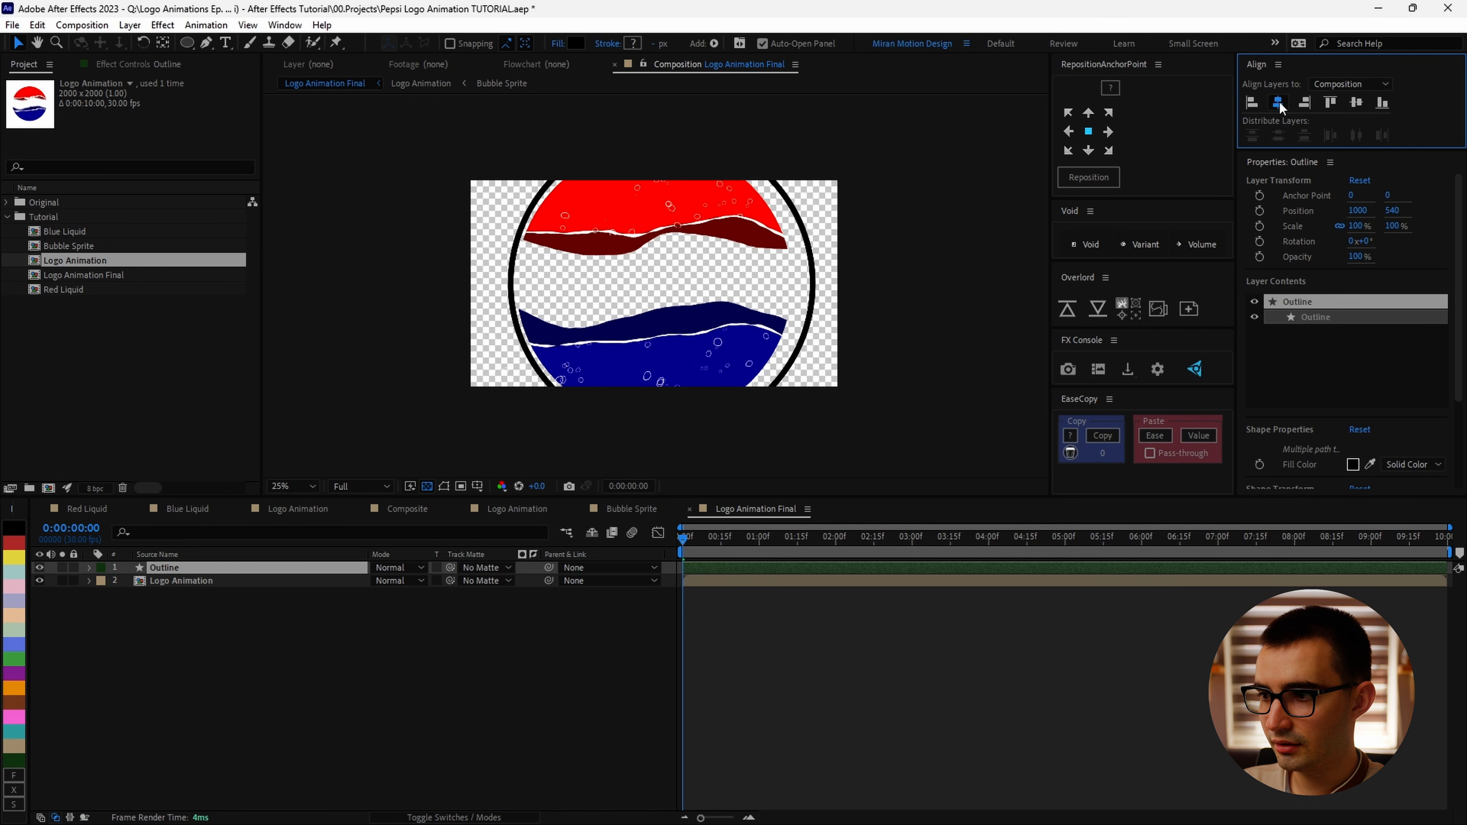
pyautogui.moveTo(549, 568); pyautogui.dragTo(263, 580)
pyautogui.click(263, 580)
# Step: Scale the Logo Animation layer down to about 30%
pyautogui.press('s')
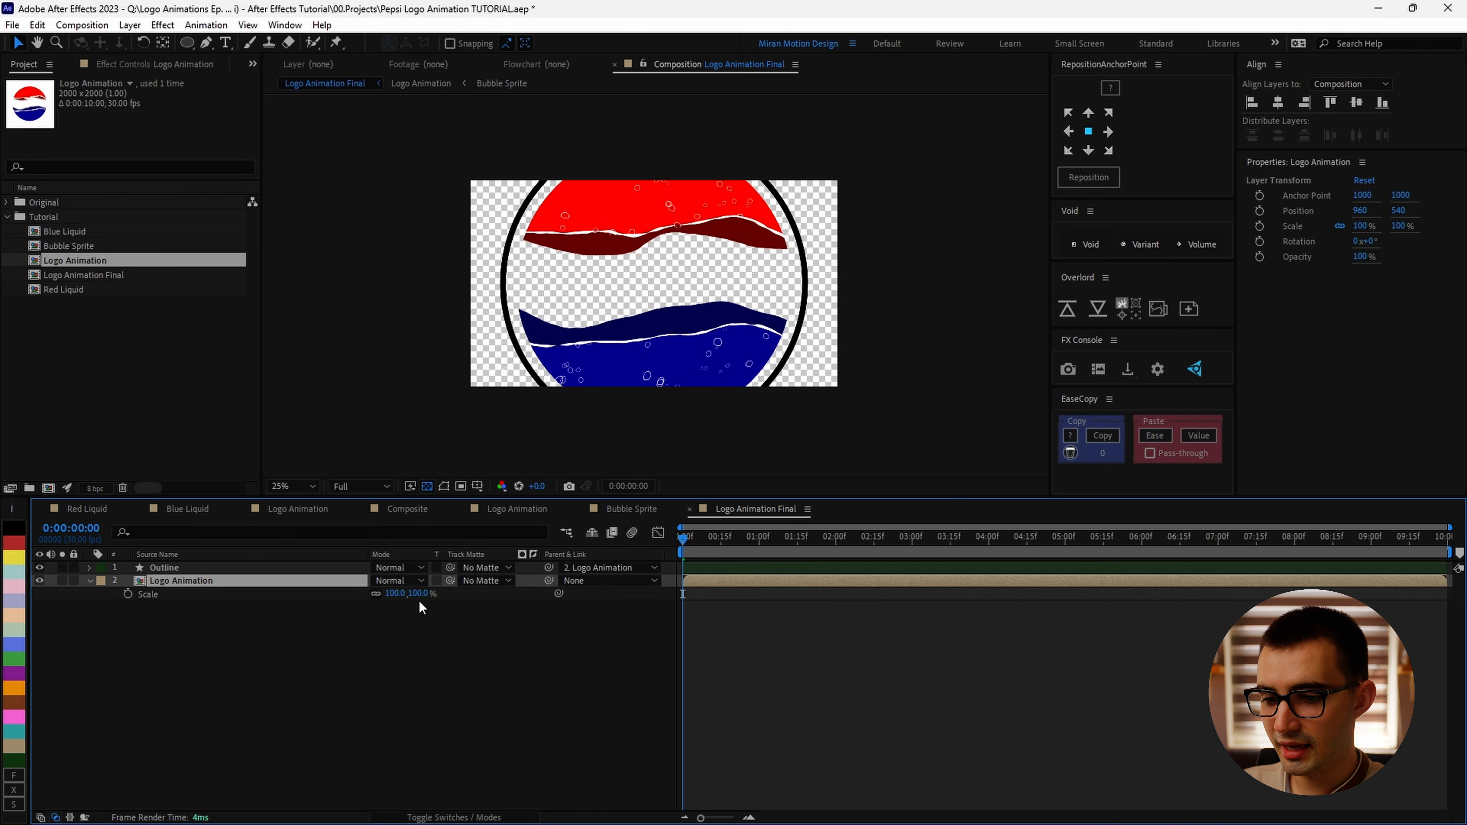
pyautogui.moveTo(419, 599)
pyautogui.mouseDown()
pyautogui.moveTo(384, 606)
pyautogui.moveTo(404, 607)
pyautogui.mouseUp()
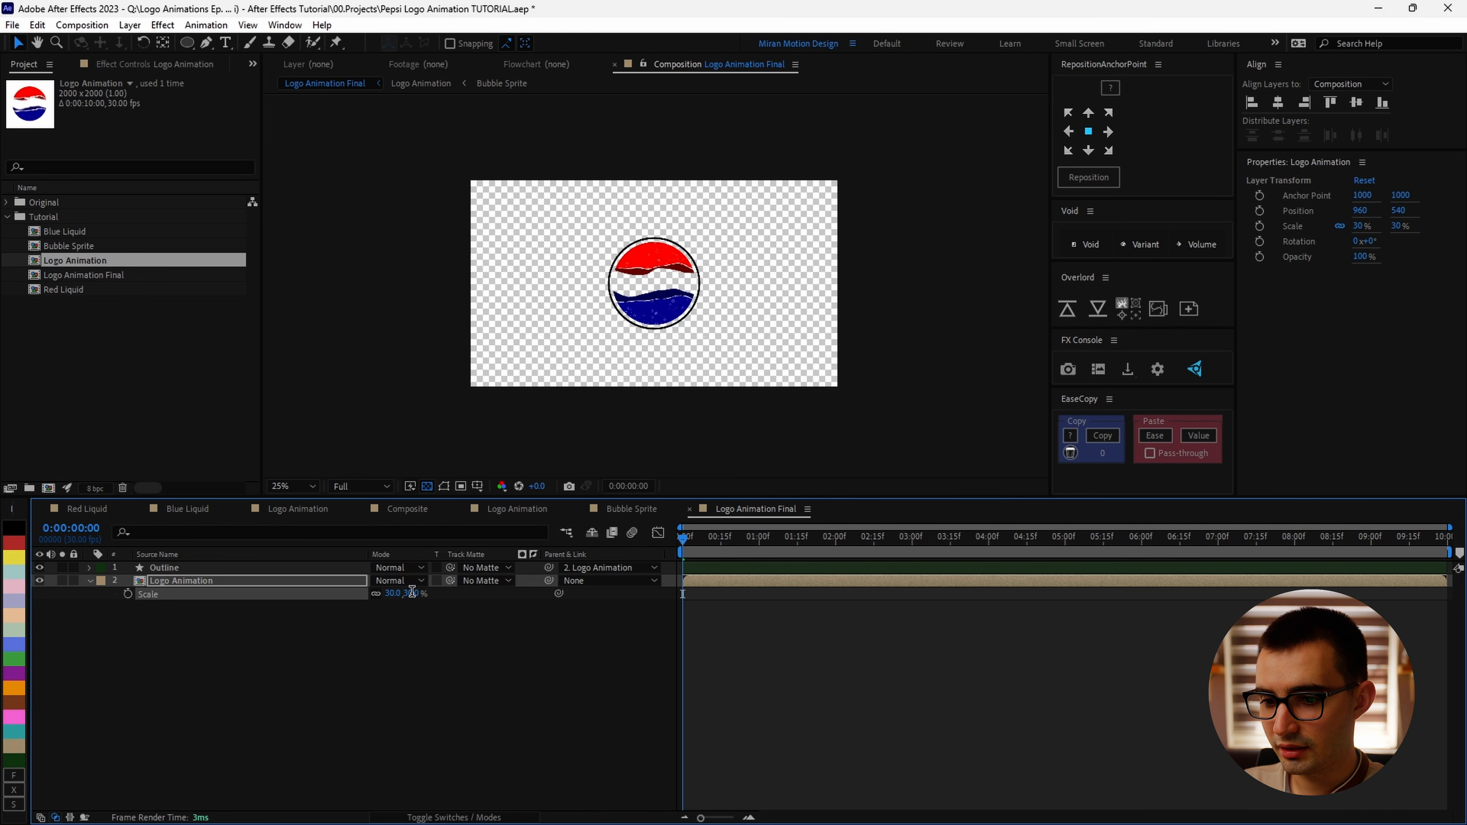
pyautogui.click(713, 369)
pyautogui.press('.')
pyautogui.press('.')
pyautogui.click(722, 535)
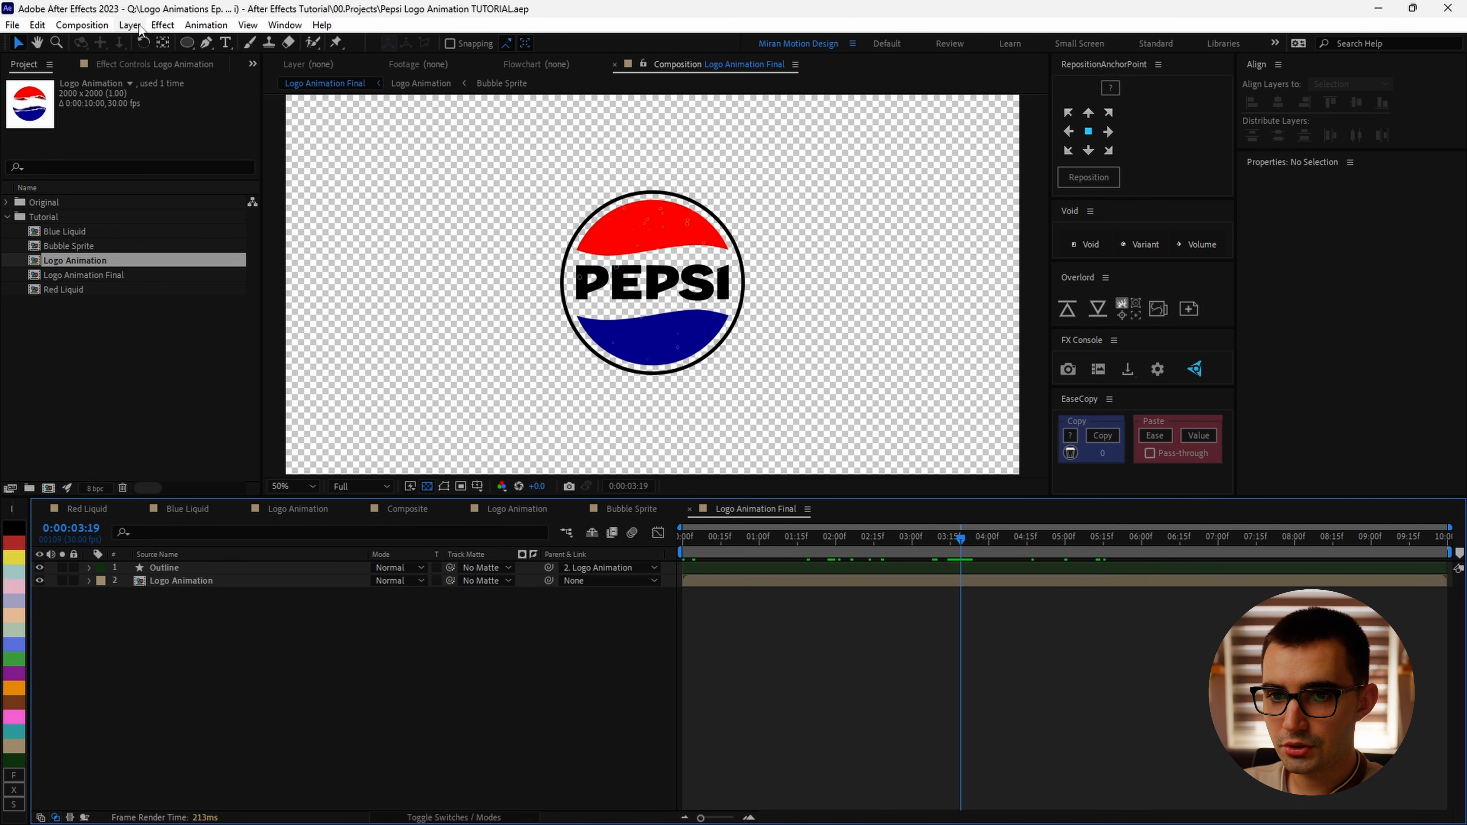
# Step: Create a white solid layer named BG and move it to the bottom of the layer stack
pyautogui.click(163, 25)
pyautogui.moveTo(129, 25)
pyautogui.moveTo(243, 42)
pyautogui.click(411, 60)
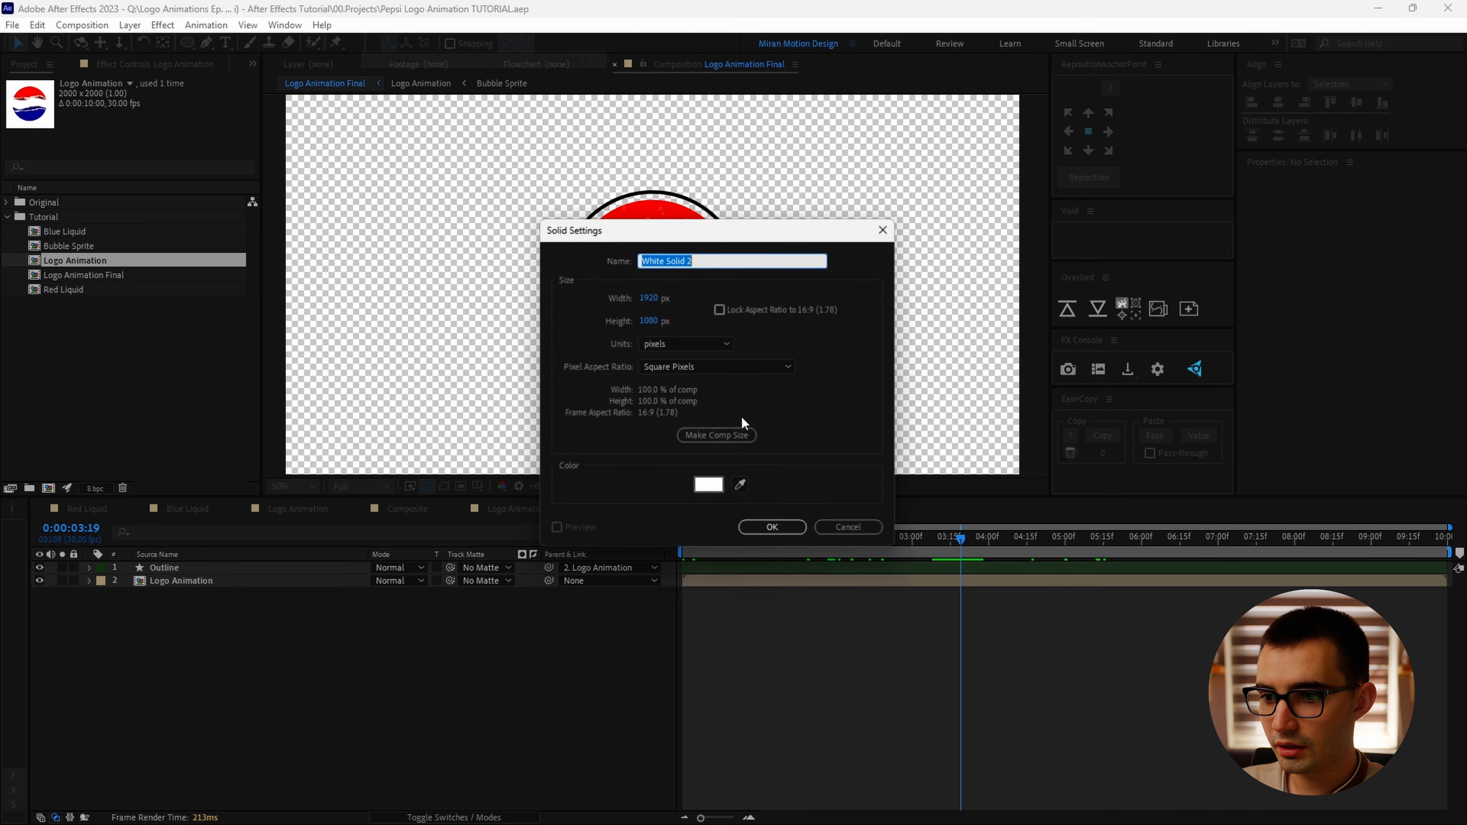
pyautogui.write('BG')
pyautogui.click(733, 518)
pyautogui.moveTo(209, 570); pyautogui.dragTo(208, 619)
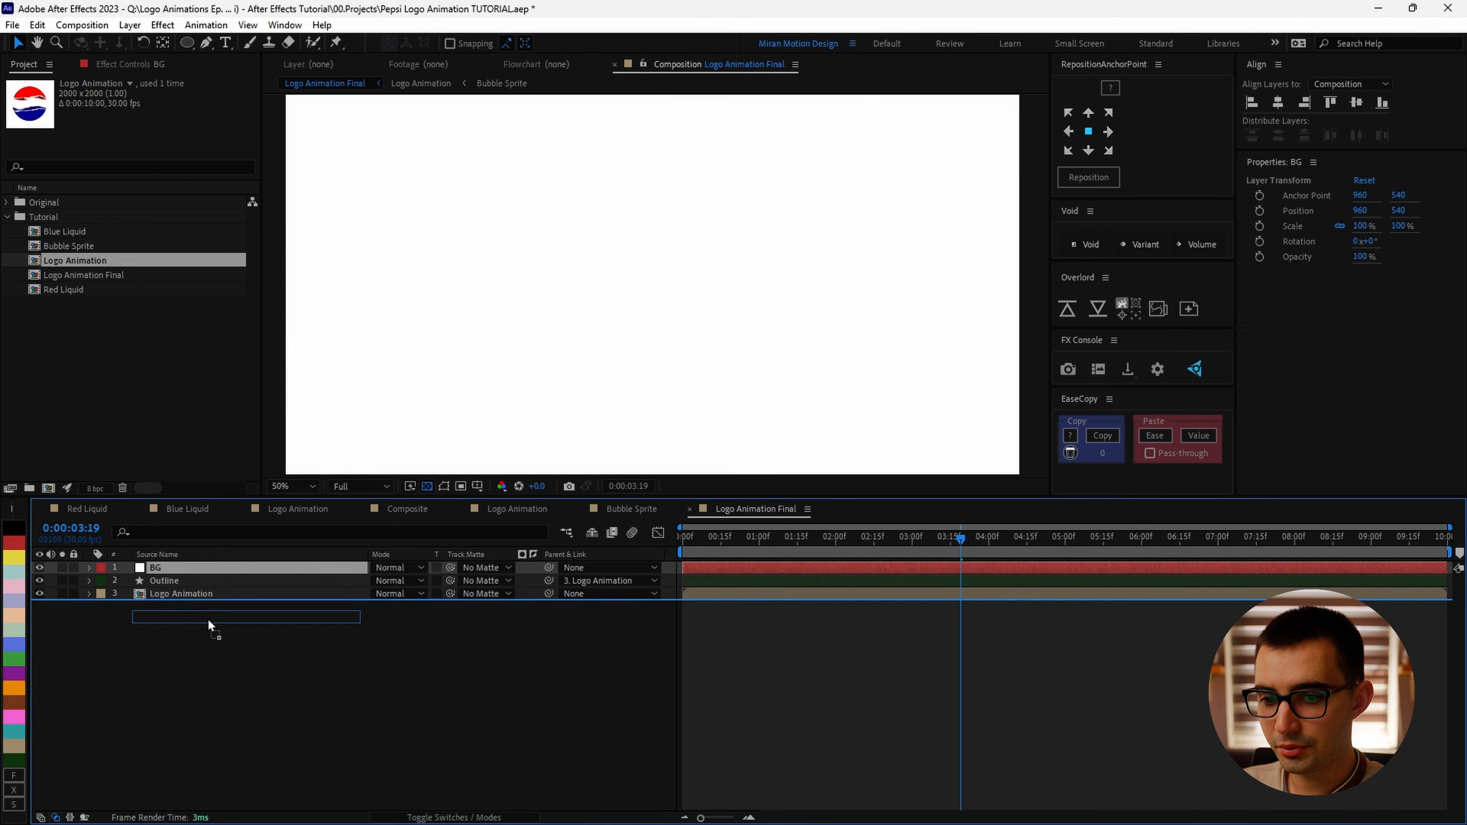
pyautogui.click(276, 638)
pyautogui.click(256, 583)
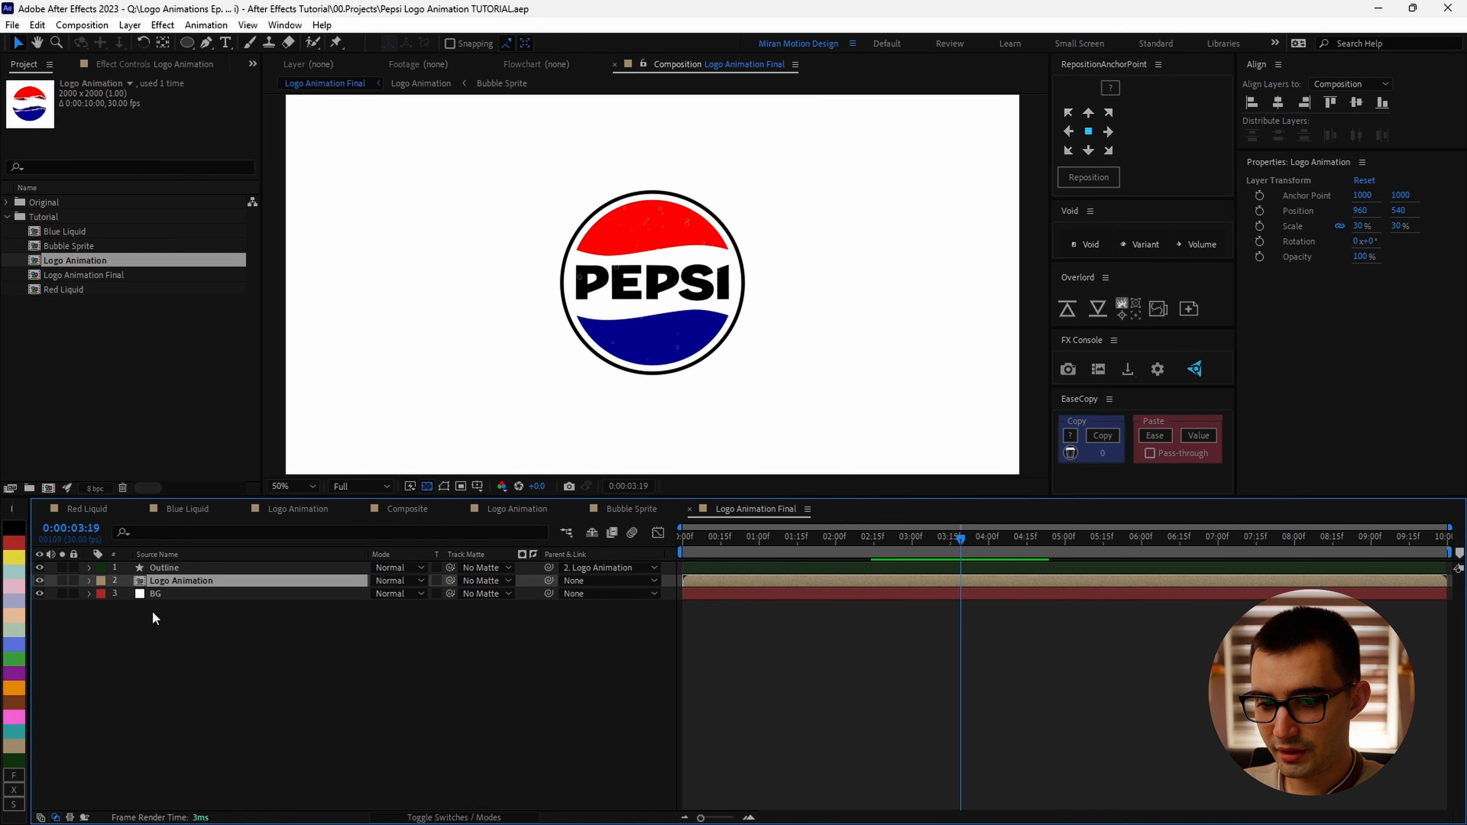
# Step: At about 3:19, add a Scale keyframe of 25% on the Logo Animation layer
pyautogui.press('s')
pyautogui.click(128, 594)
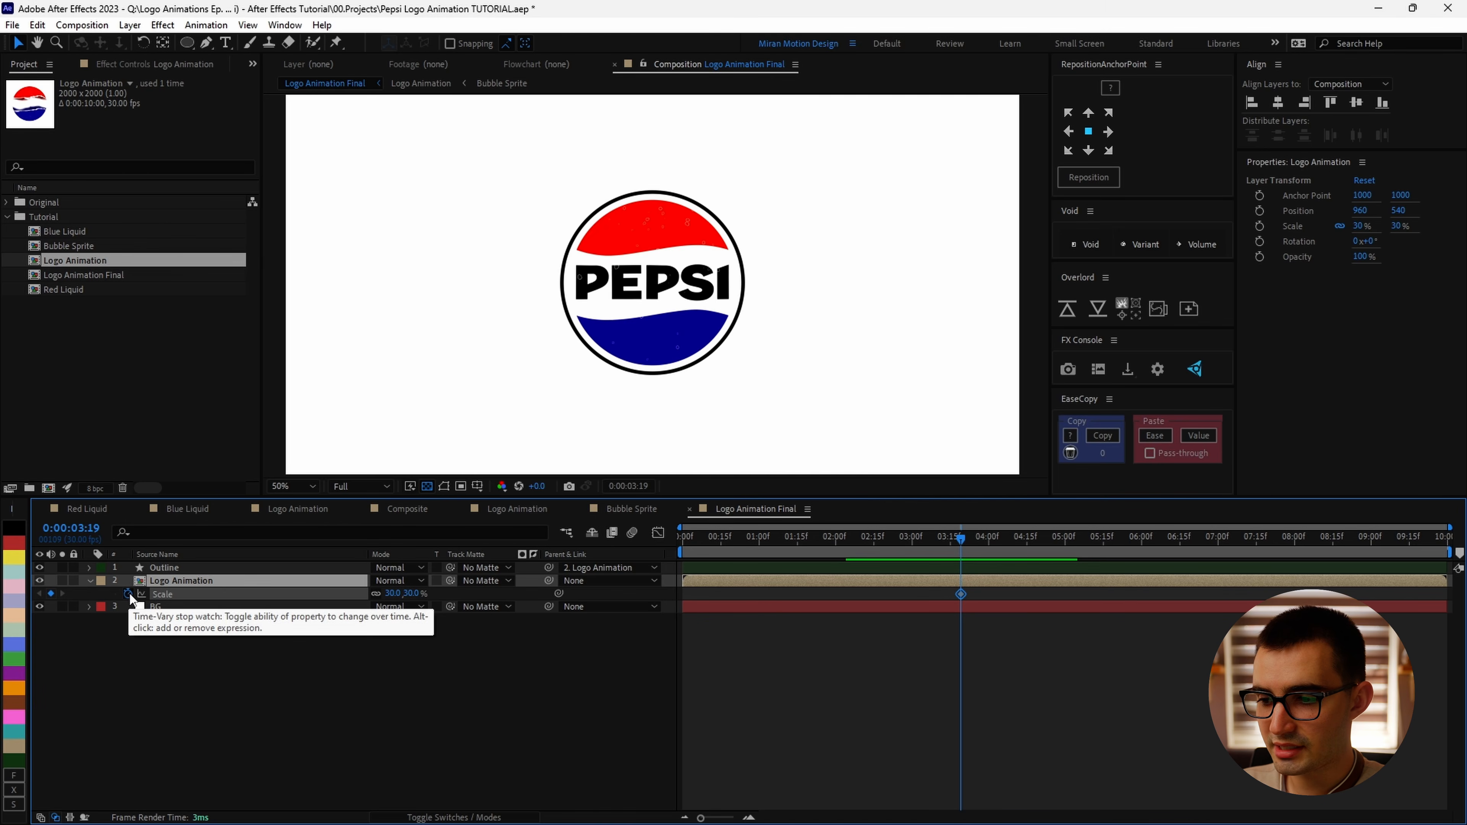
pyautogui.click(410, 594)
pyautogui.write('25')
pyautogui.click(549, 670)
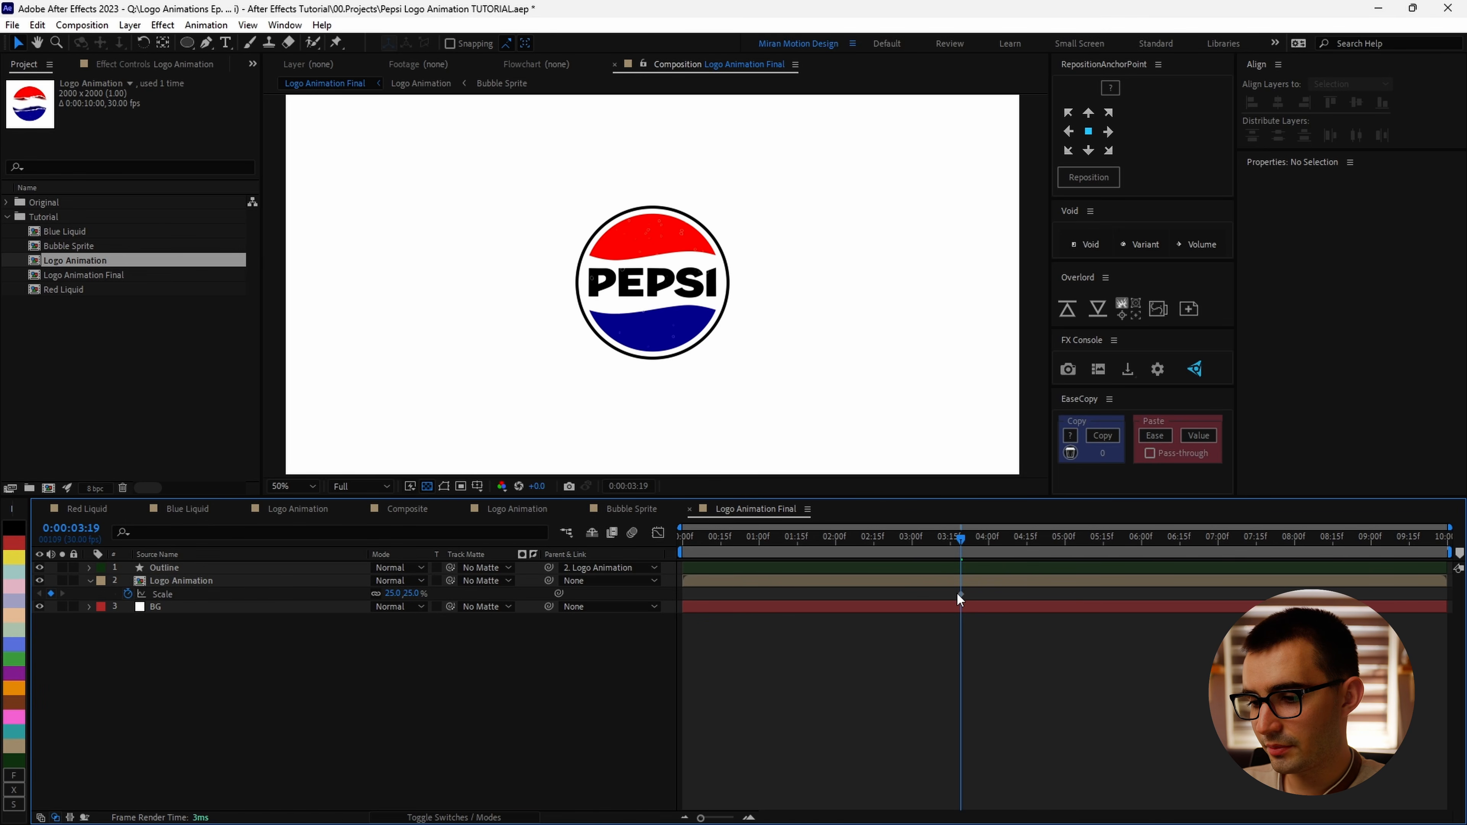
# Step: Move the 25% Scale keyframe to about 2:15
pyautogui.moveTo(854, 537); pyautogui.dragTo(874, 575)
pyautogui.moveTo(961, 596); pyautogui.dragTo(873, 595)
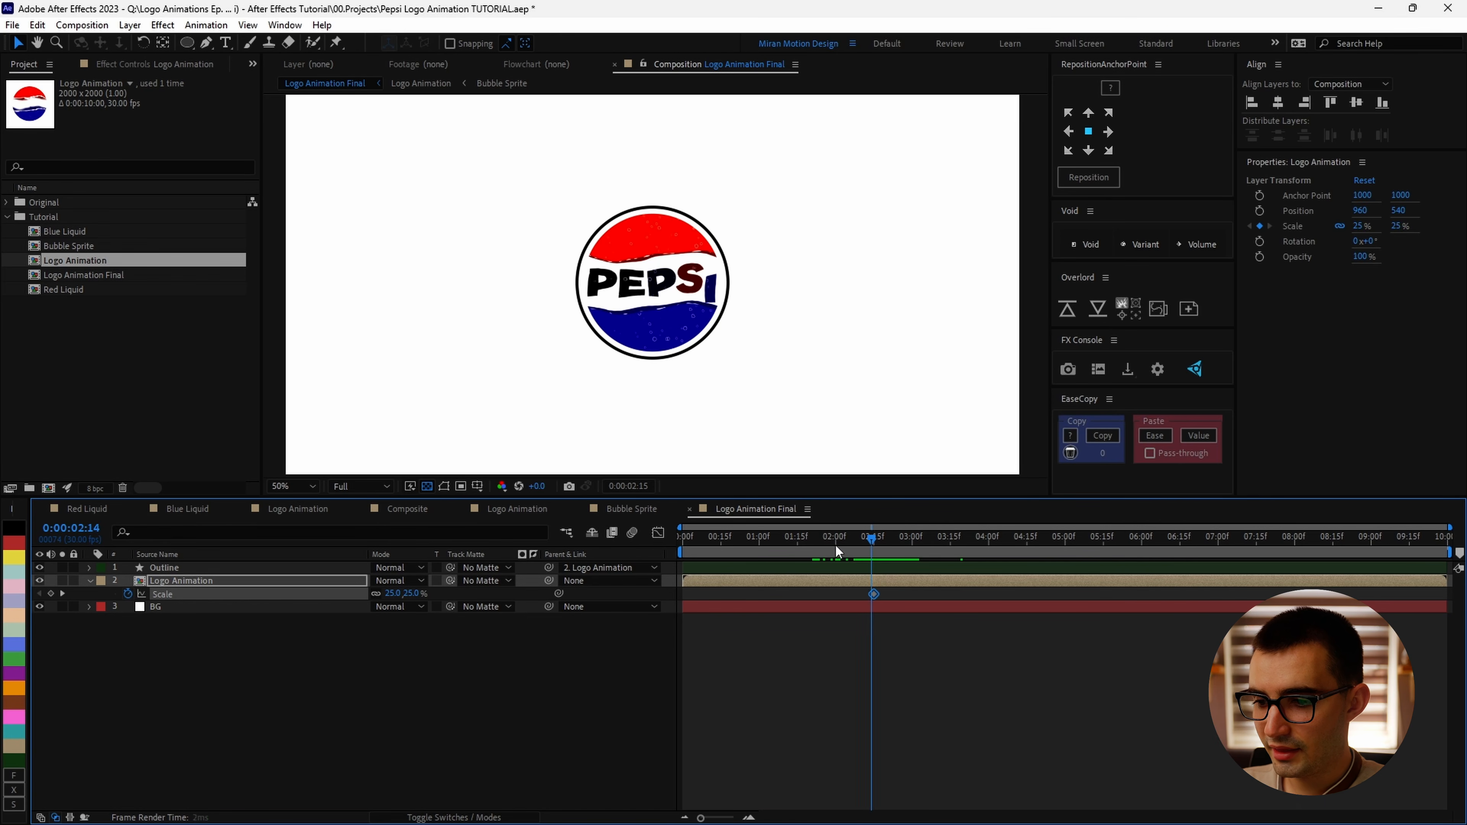
# Step: Add Scale keyframes of 40% at 1:00 and 0% at 0:00 on the Logo Animation layer
pyautogui.moveTo(835, 544); pyautogui.dragTo(754, 544)
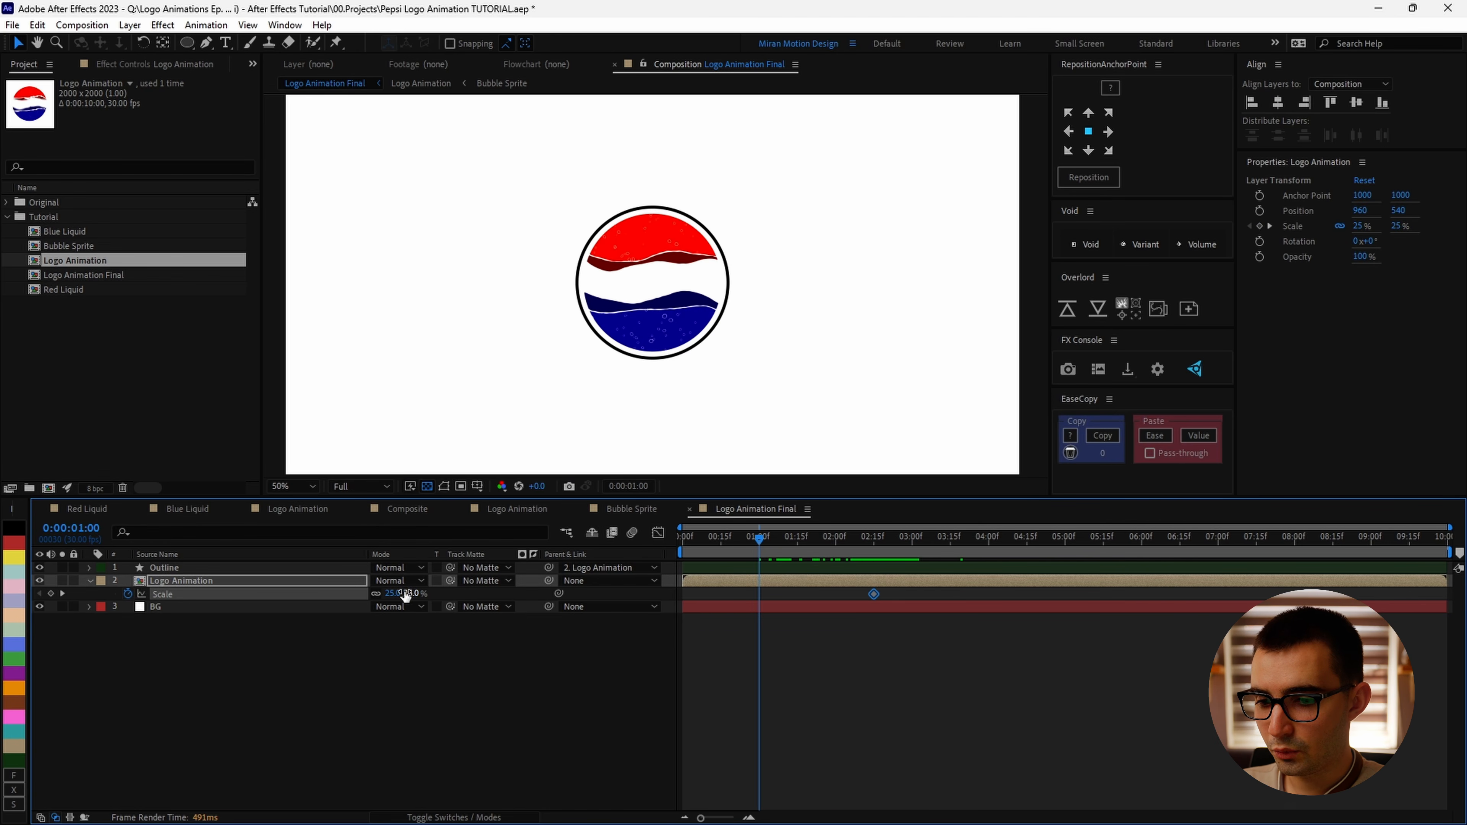
pyautogui.click(485, 659)
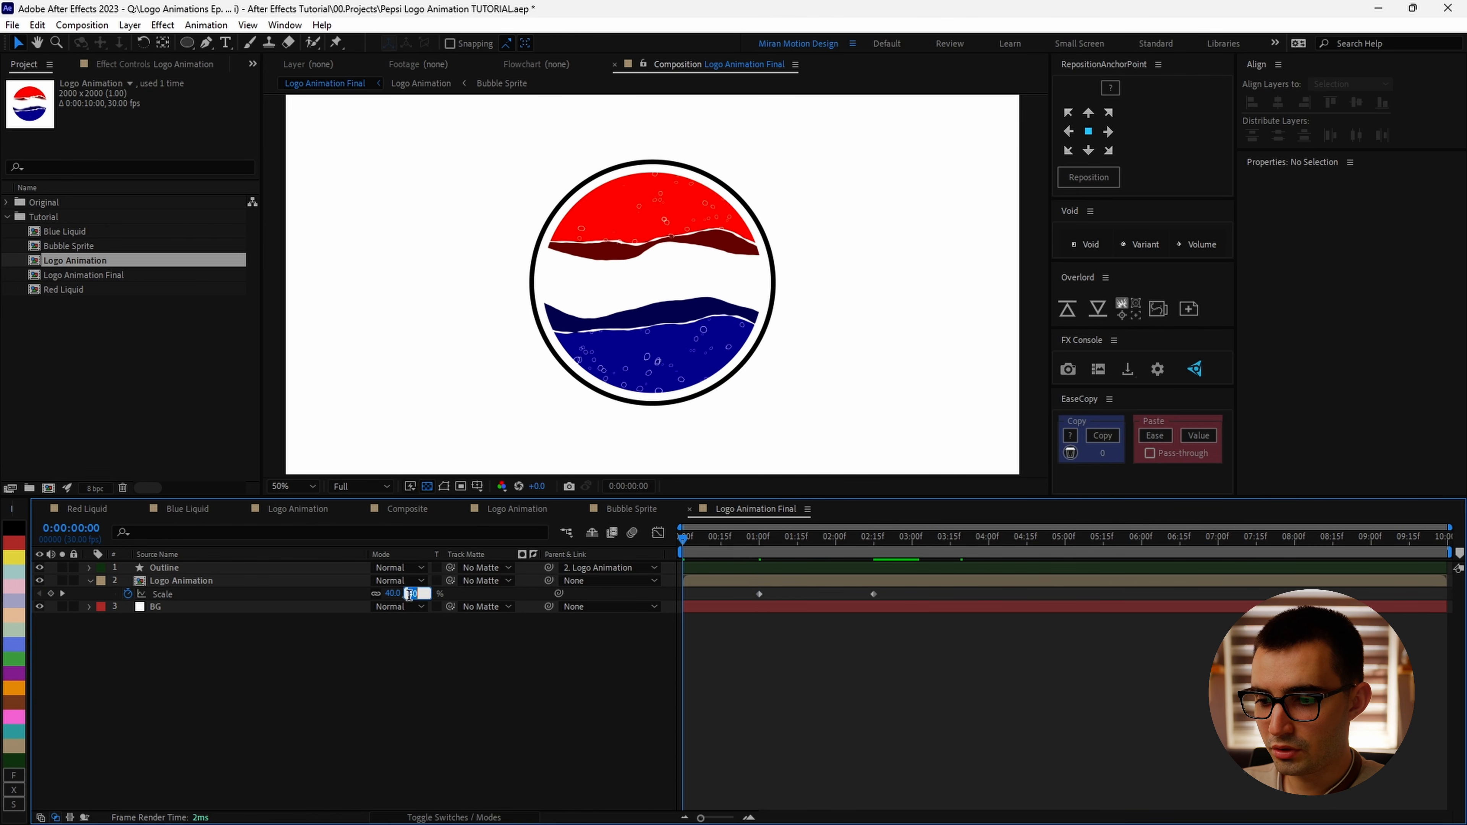
pyautogui.write('0')
pyautogui.press('Return')
# Step: Set preview resolution to Quarter and apply Easy Ease to all three Scale keyframes
pyautogui.press('space')
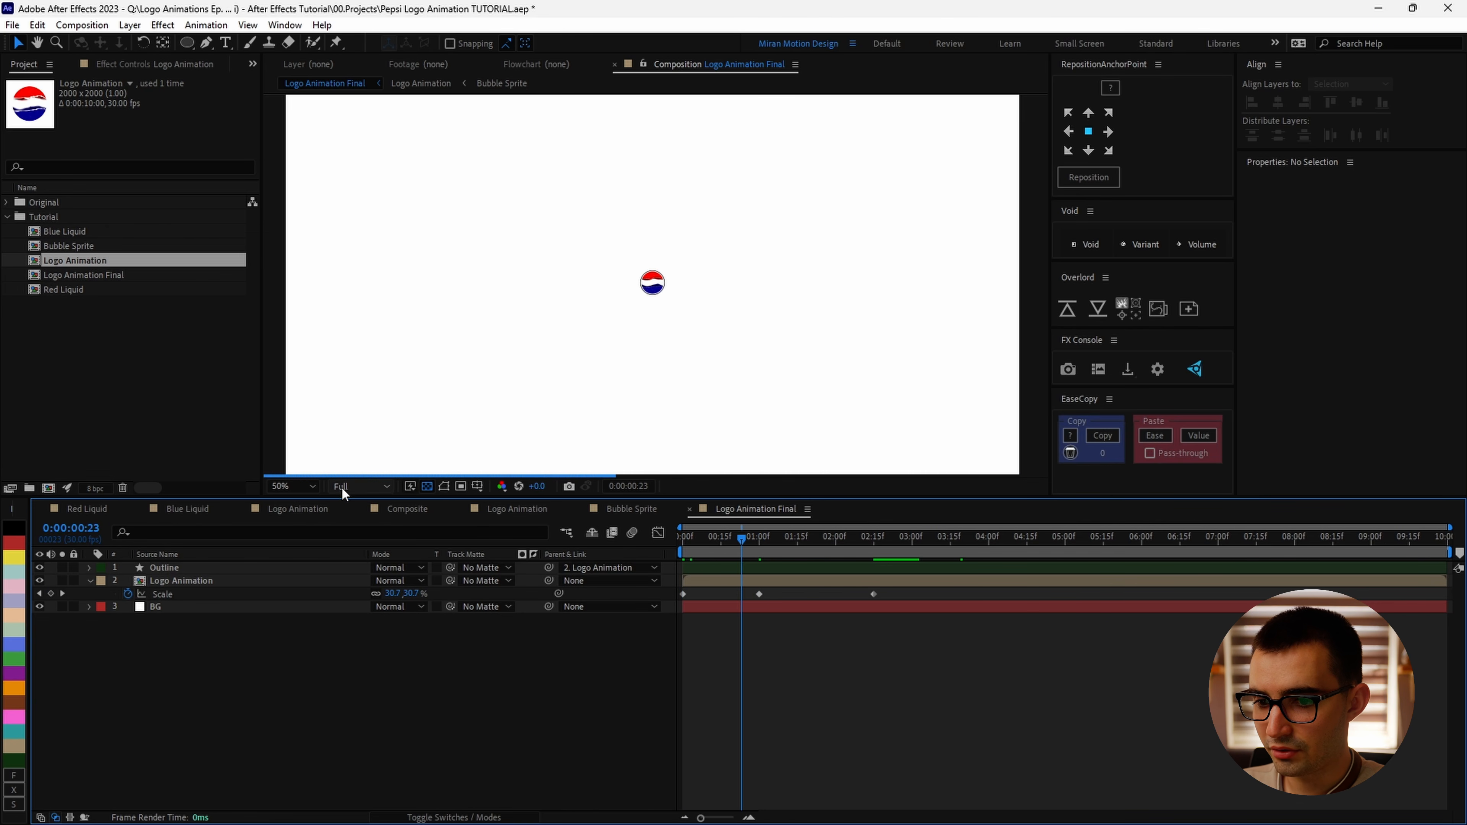
pyautogui.click(358, 486)
pyautogui.click(353, 581)
pyautogui.moveTo(696, 549); pyautogui.dragTo(540, 625)
pyautogui.press('F9')
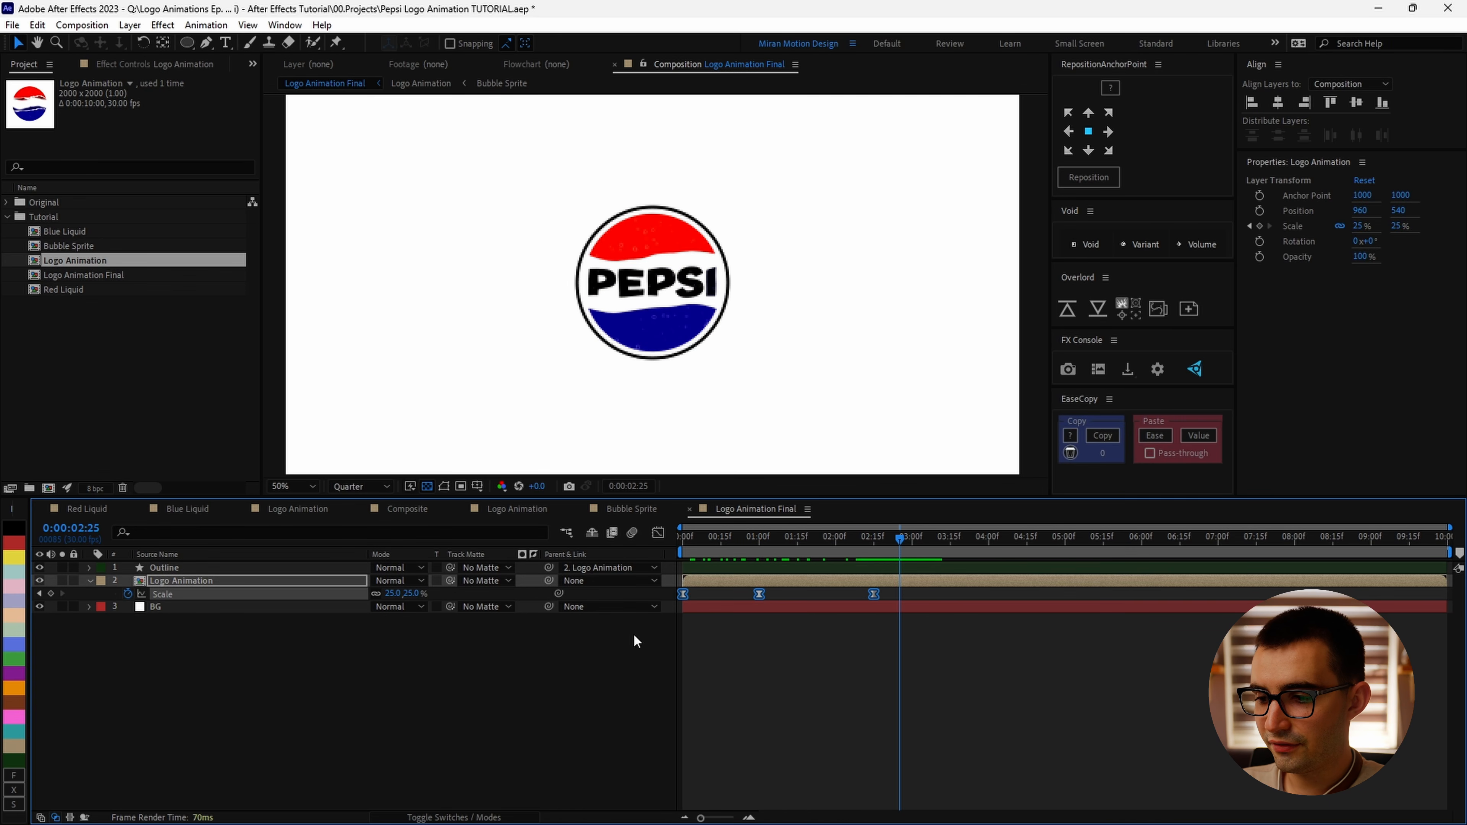
# Step: Try reshaping the 40% Scale keyframe's handle in the graph editor, then reapply Easy Ease to it
pyautogui.click(655, 536)
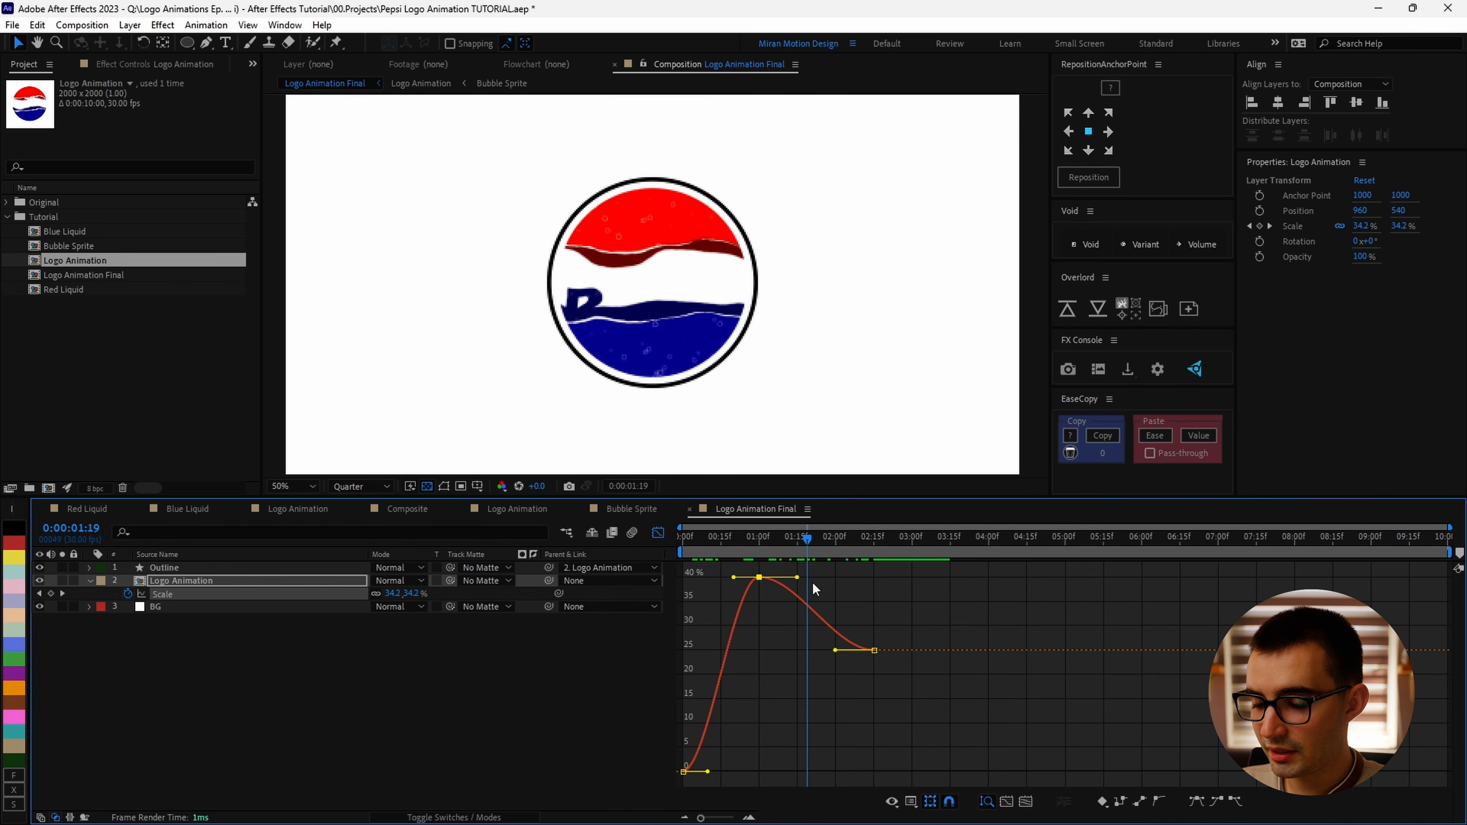
pyautogui.moveTo(733, 577); pyautogui.dragTo(731, 568)
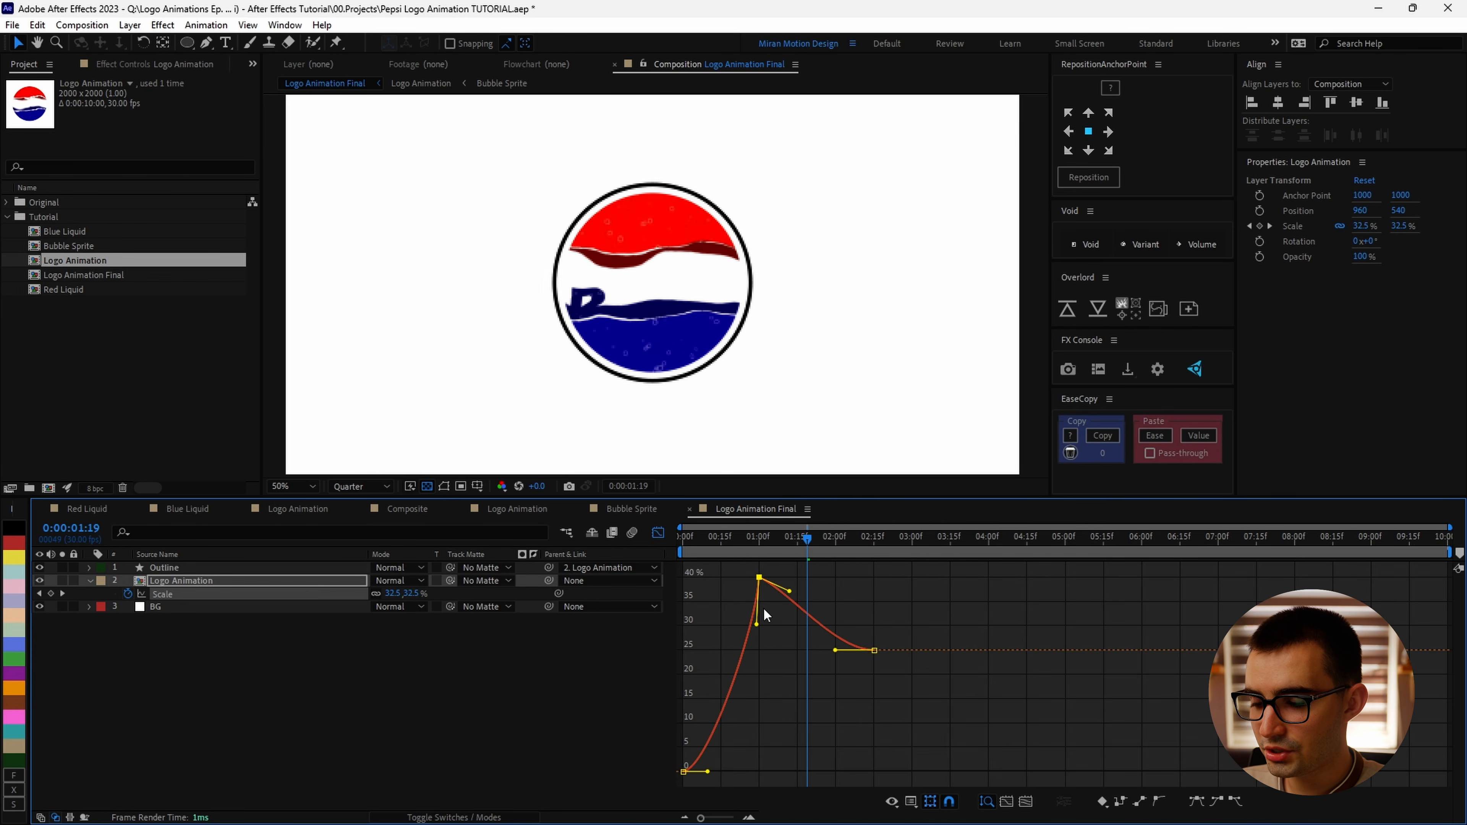
pyautogui.press('F9')
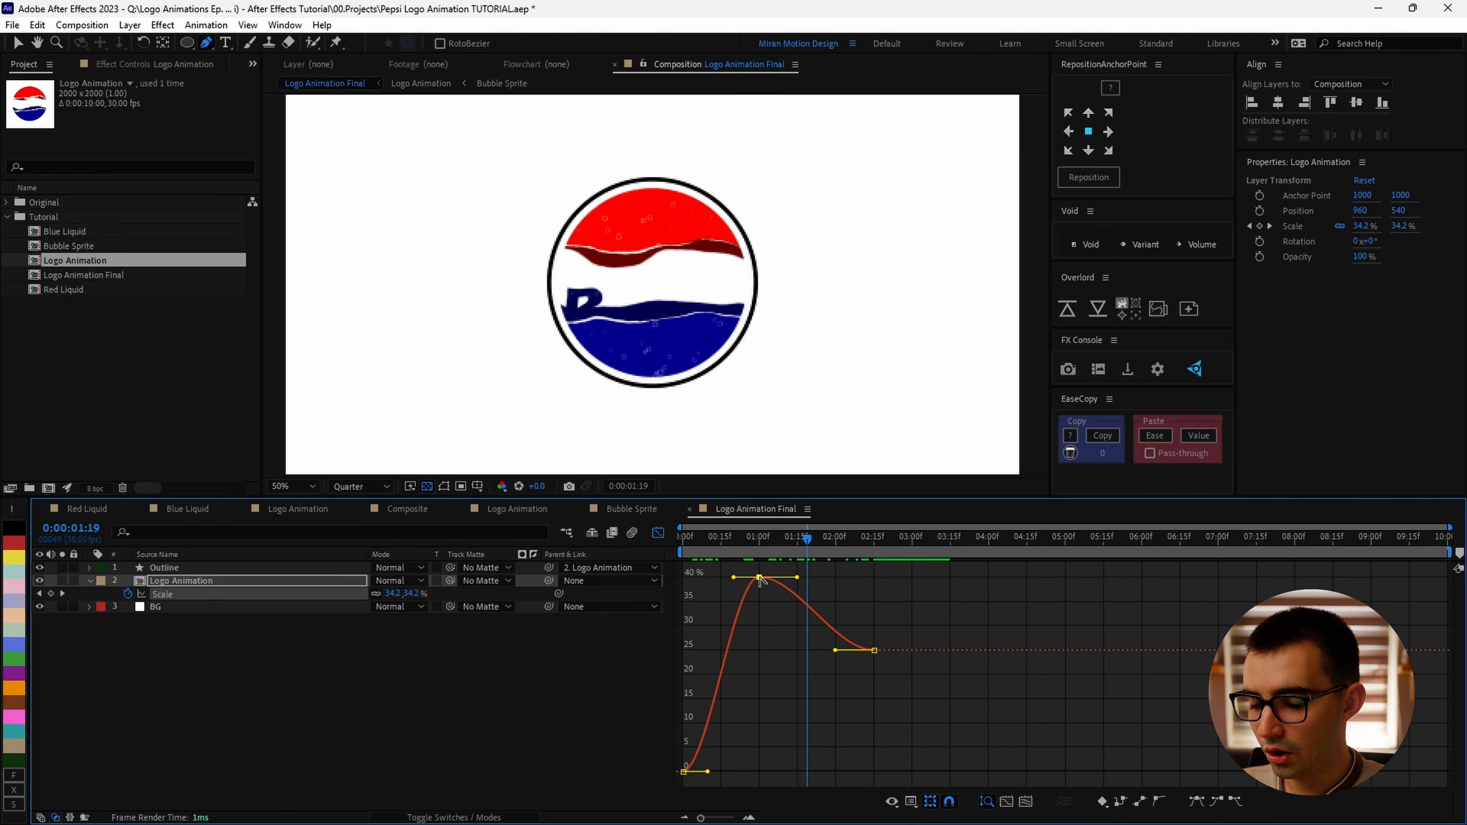
# Step: Reshape the 40% Scale keyframe's Bezier handles in the graph editor to smooth the overshoot peak
pyautogui.keyDown('ctrl'); pyautogui.click(759, 577); pyautogui.keyUp('ctrl')
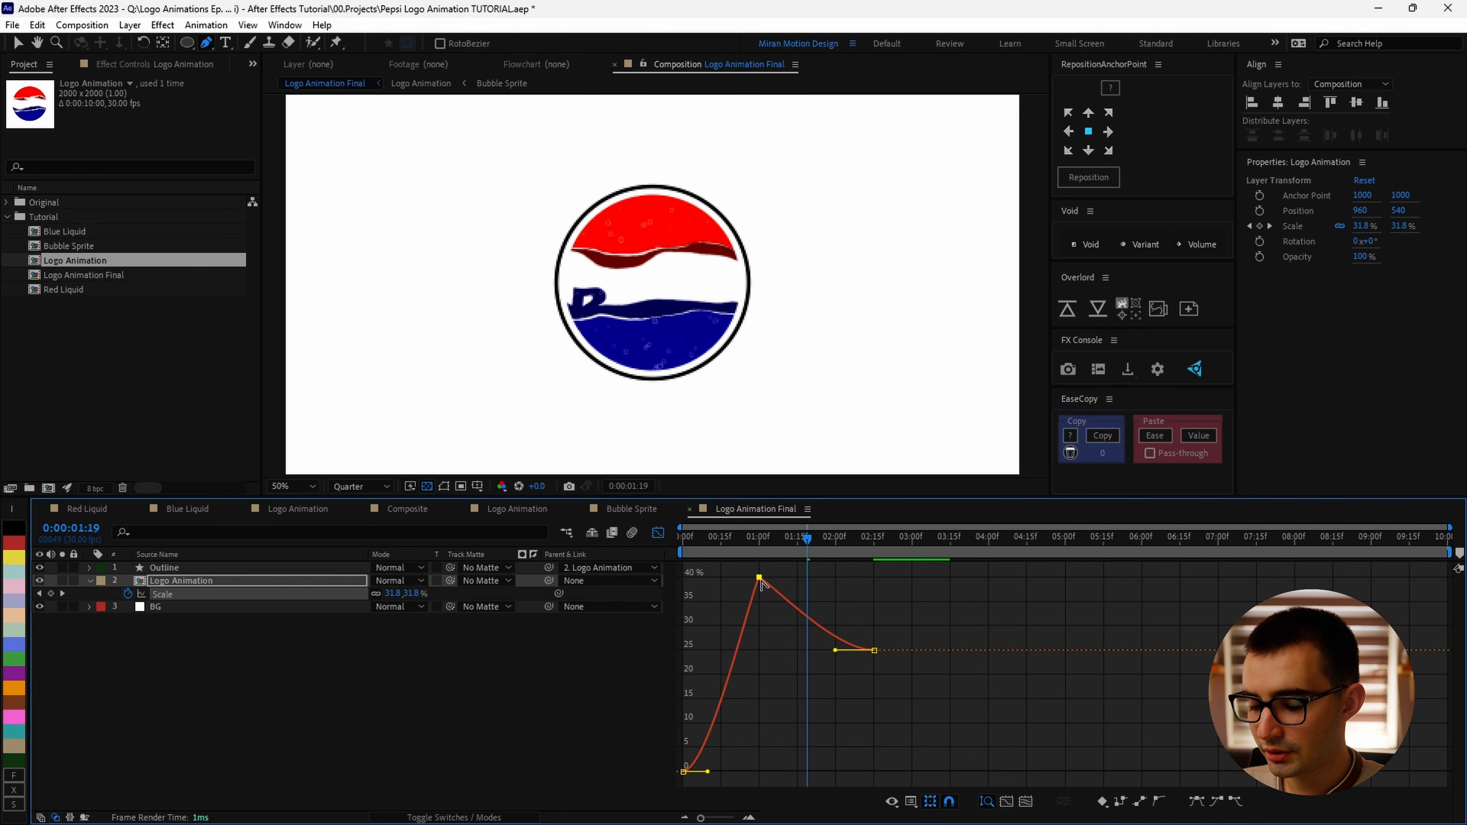
pyautogui.keyDown('ctrl'); pyautogui.click(759, 577); pyautogui.keyUp('ctrl')
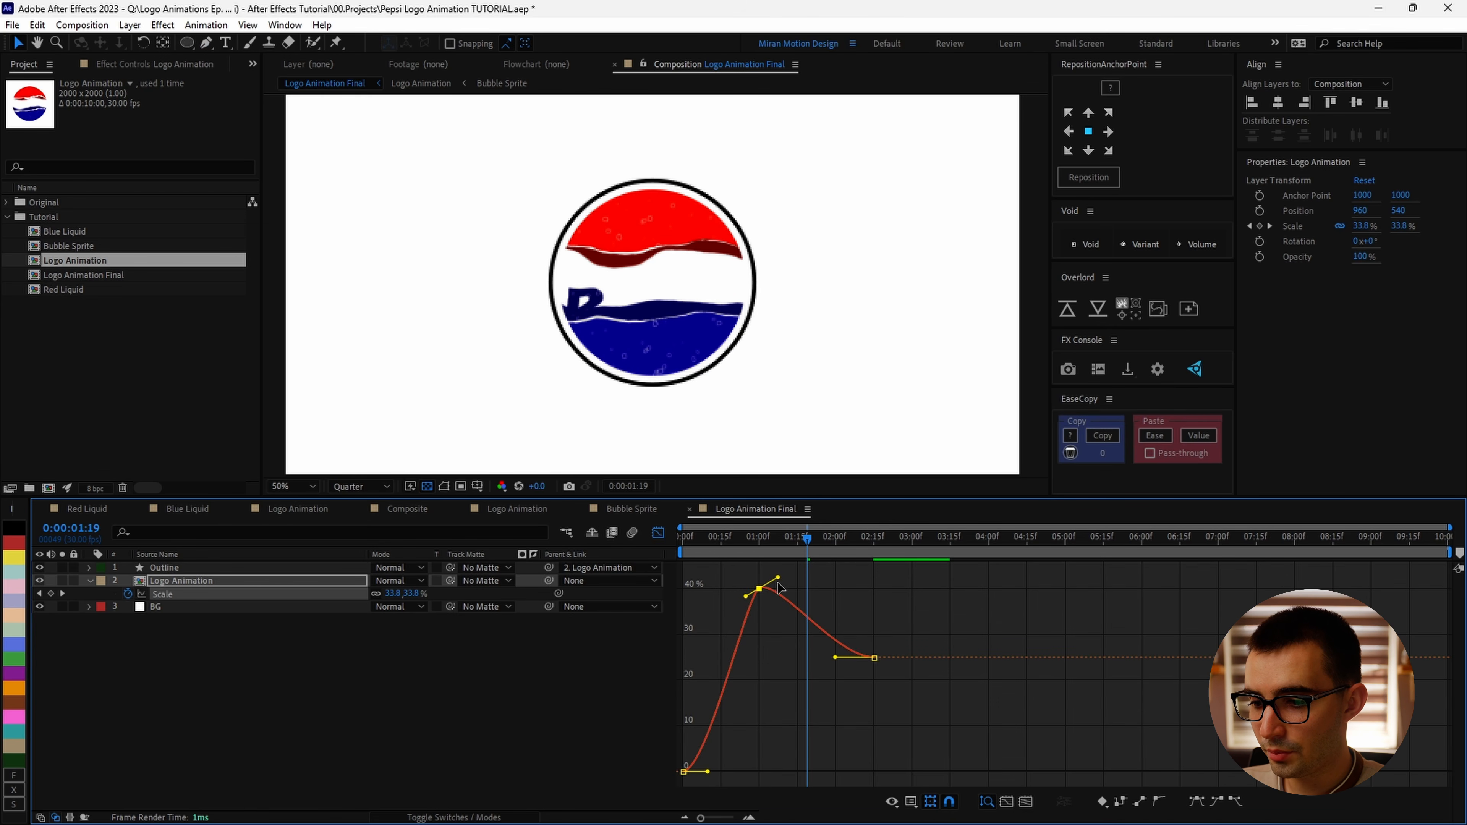
pyautogui.moveTo(778, 578); pyautogui.dragTo(722, 638)
pyautogui.click(765, 600)
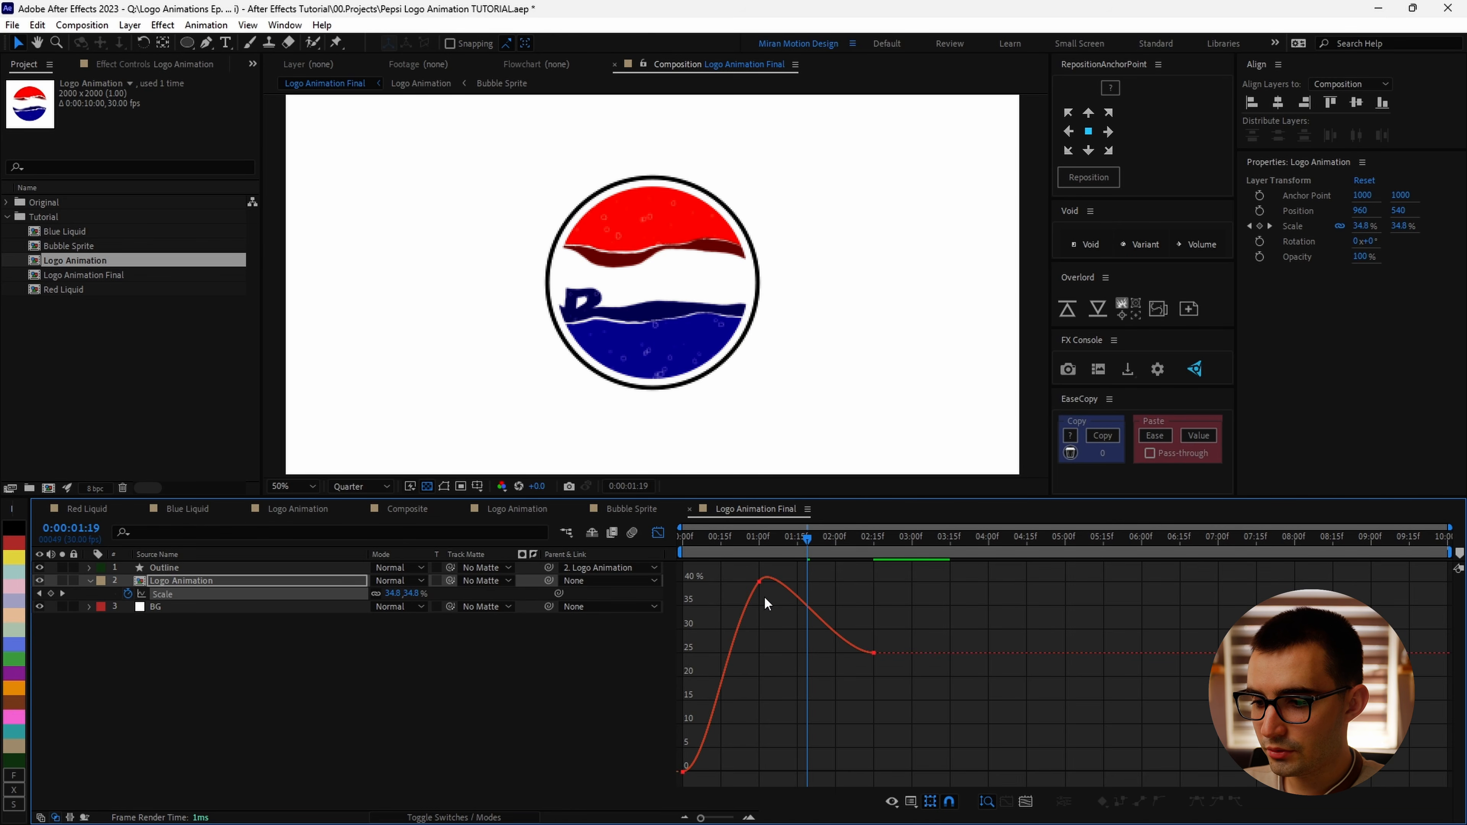
pyautogui.click(761, 580)
pyautogui.click(761, 596)
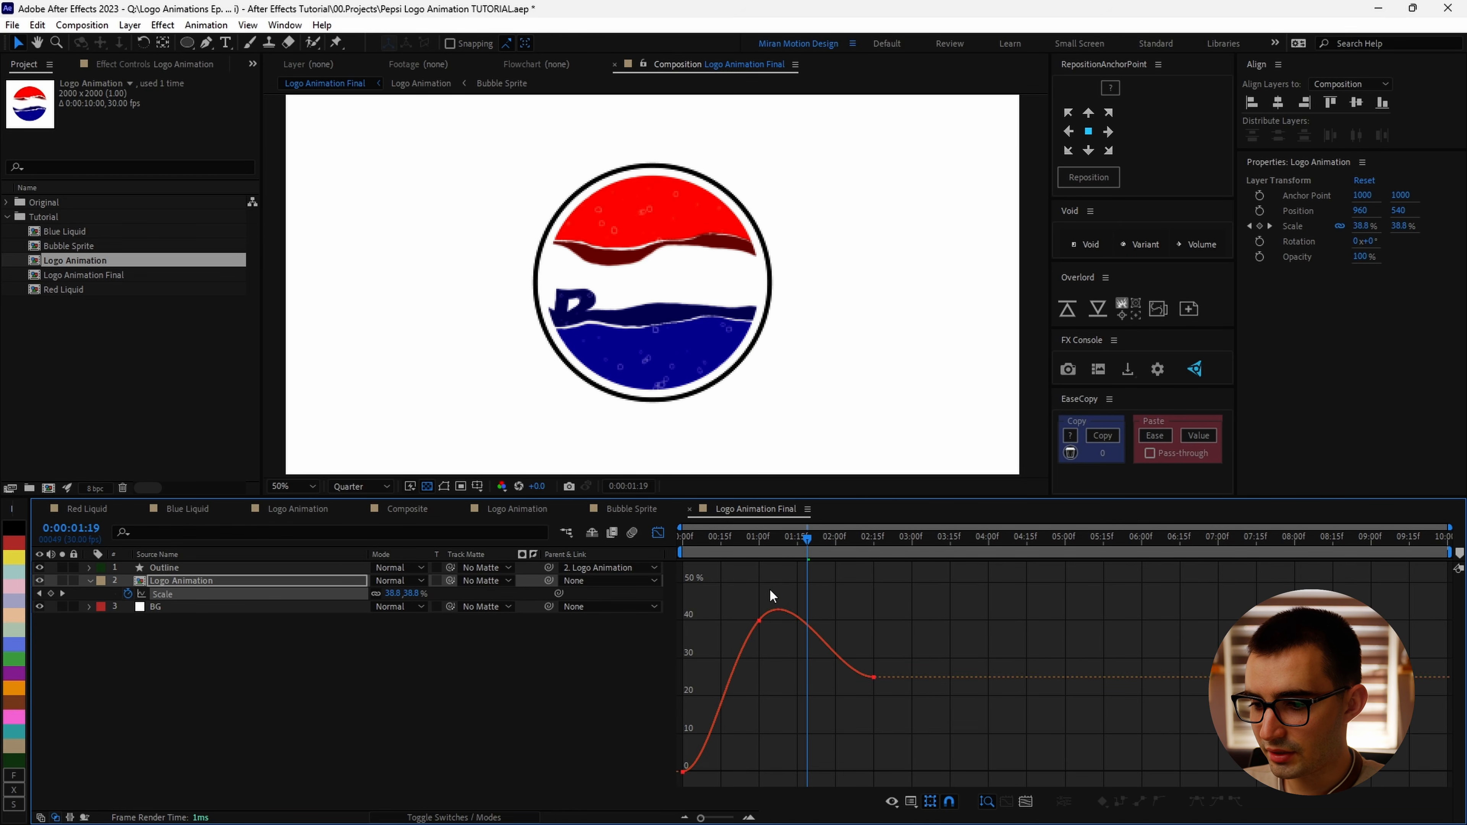
# Step: Preview the pop-in and extend the 0% Scale keyframe's outgoing handle to sharpen the initial acceleration
pyautogui.press('space')
pyautogui.doubleClick(759, 595)
pyautogui.press('space')
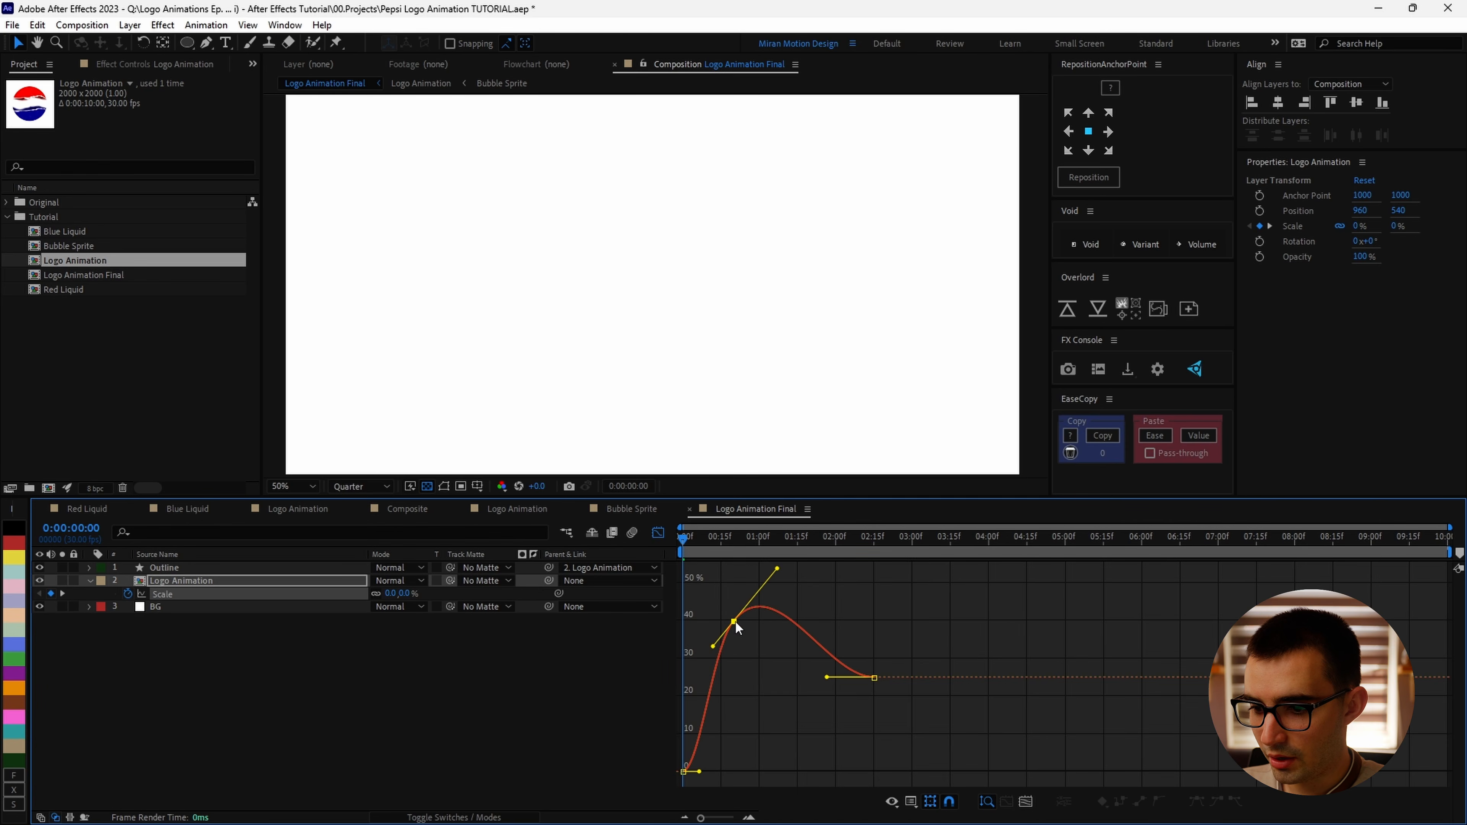
pyautogui.moveTo(698, 777); pyautogui.dragTo(673, 708)
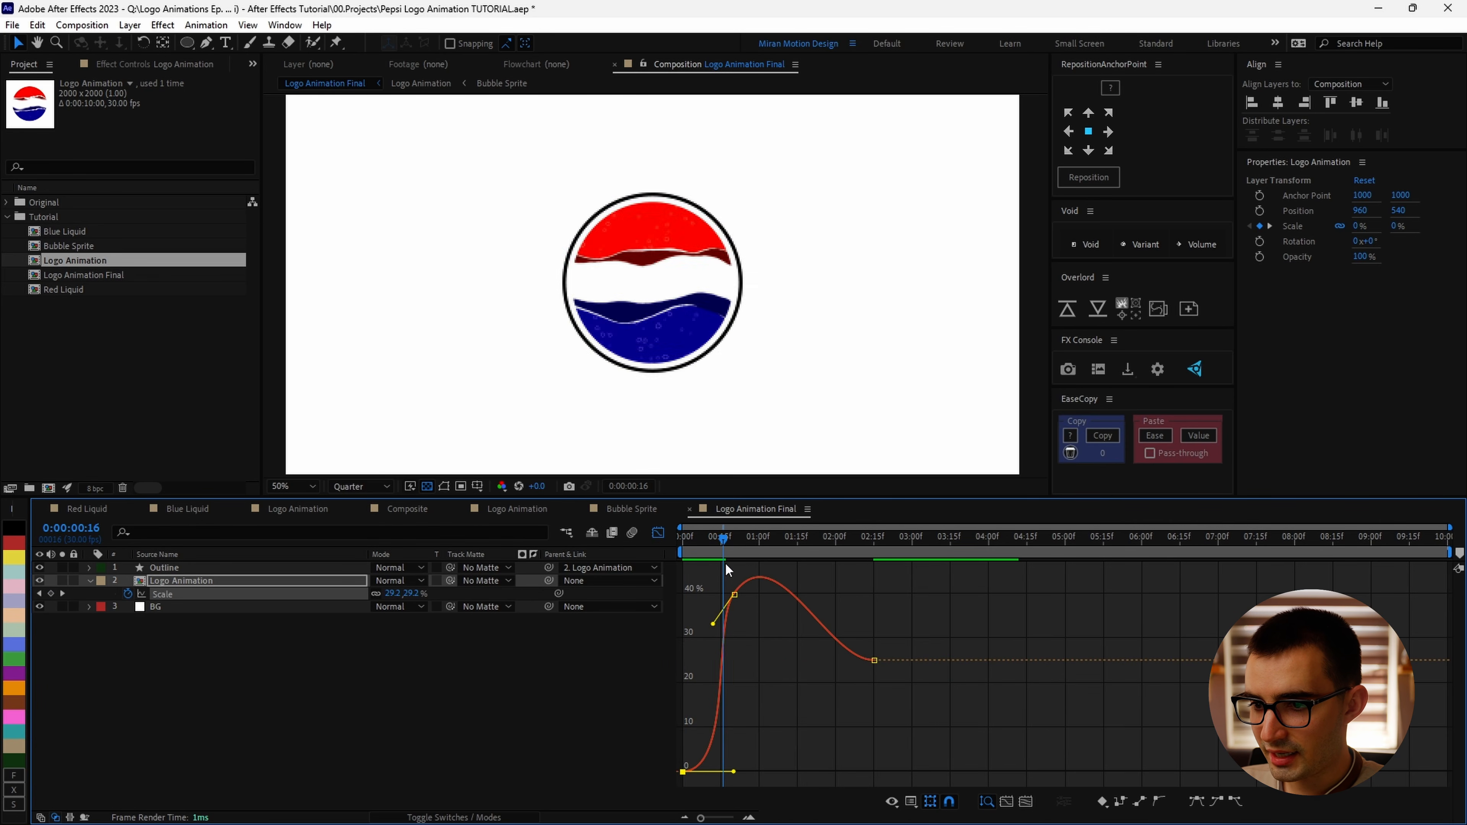
# Step: Preview again and lengthen the 25% Scale keyframe's incoming handle toward the peak for a softer settle
pyautogui.press('space')
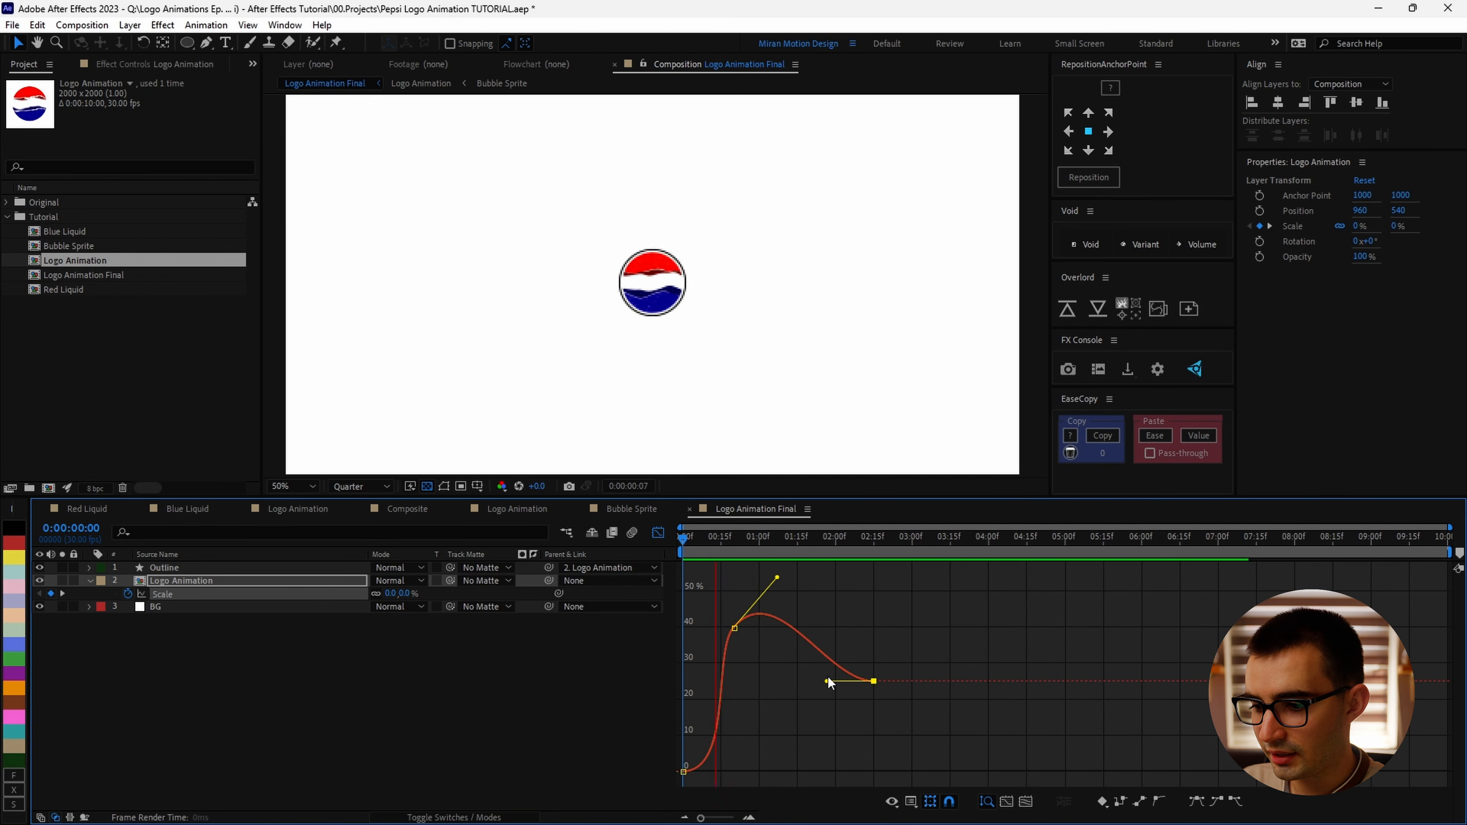
pyautogui.moveTo(827, 681); pyautogui.dragTo(763, 681)
pyautogui.keyDown('ctrl'); pyautogui.click(768, 612); pyautogui.keyUp('ctrl')
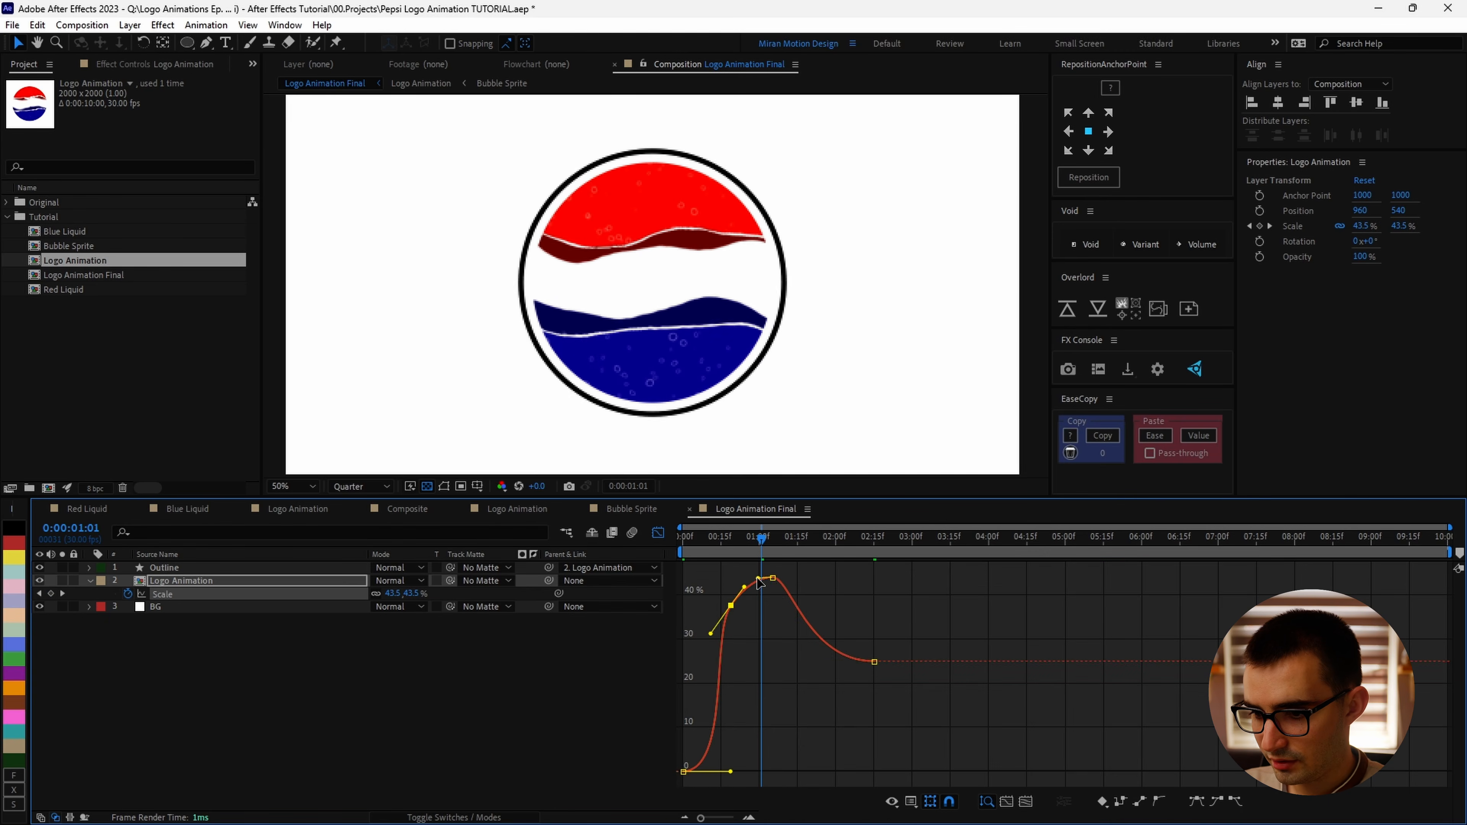
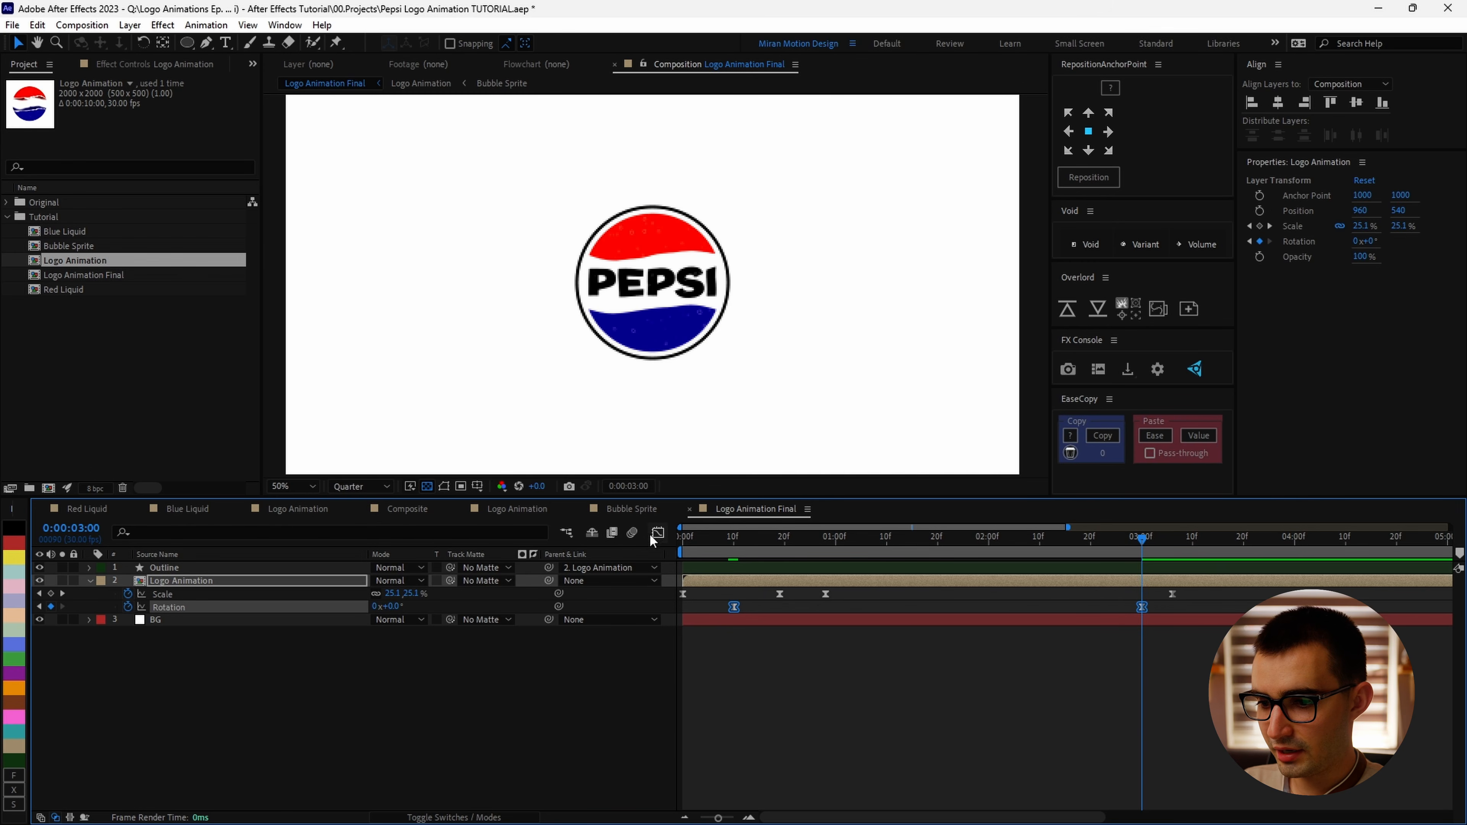
# Step: Open the graph editor and reshape the Rotation keyframes' Bezier handles for a smoother spin
pyautogui.click(658, 532)
pyautogui.click(1142, 577)
pyautogui.moveTo(756, 541); pyautogui.dragTo(850, 581)
pyautogui.moveTo(869, 771); pyautogui.dragTo(936, 770)
pyautogui.moveTo(1006, 578); pyautogui.dragTo(753, 577)
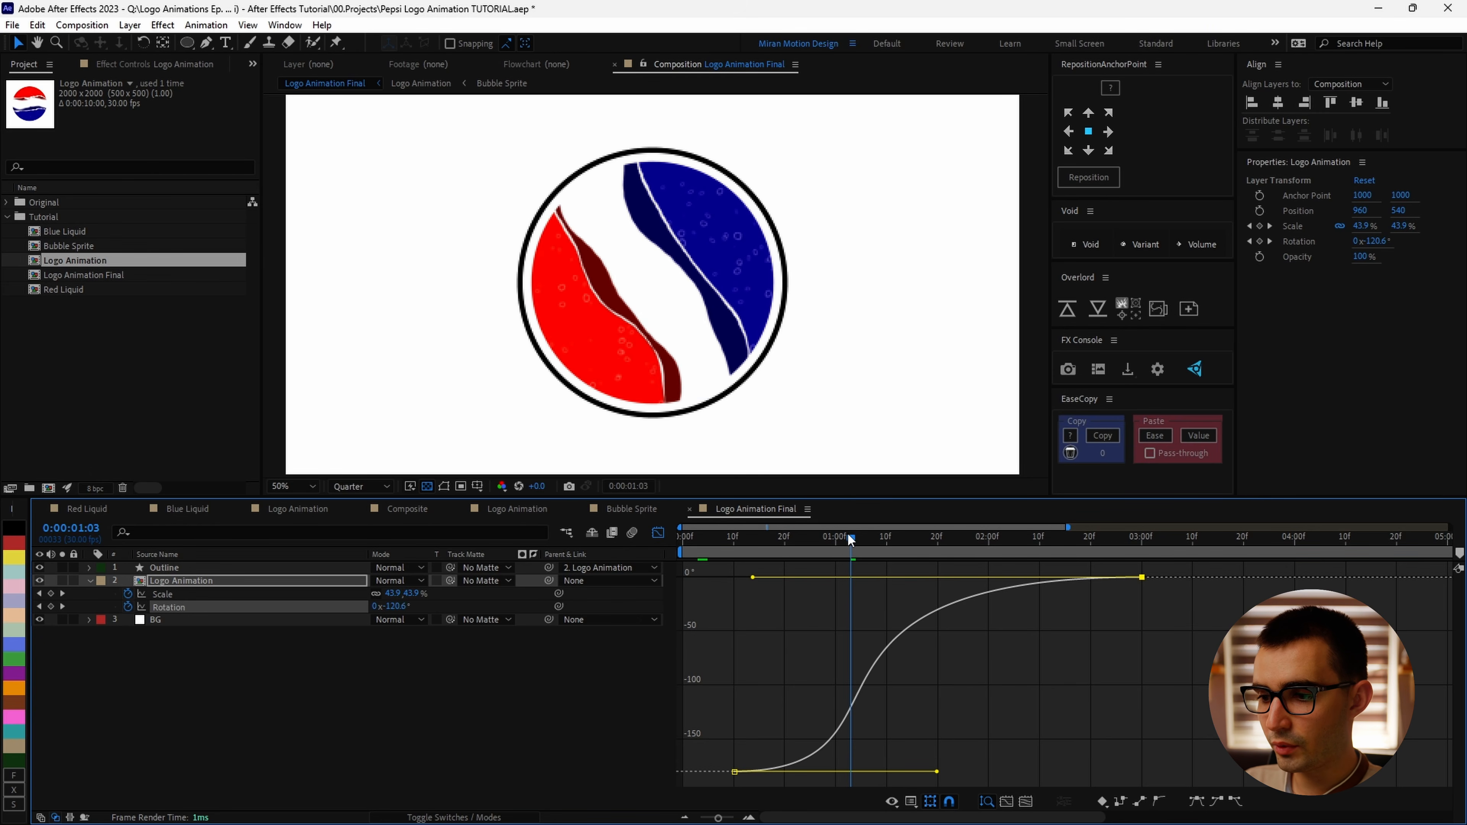
# Step: Preview the spin-in and stretch the Rotation curve's handles further for a softer start and settle
pyautogui.moveTo(850, 581); pyautogui.dragTo(928, 580)
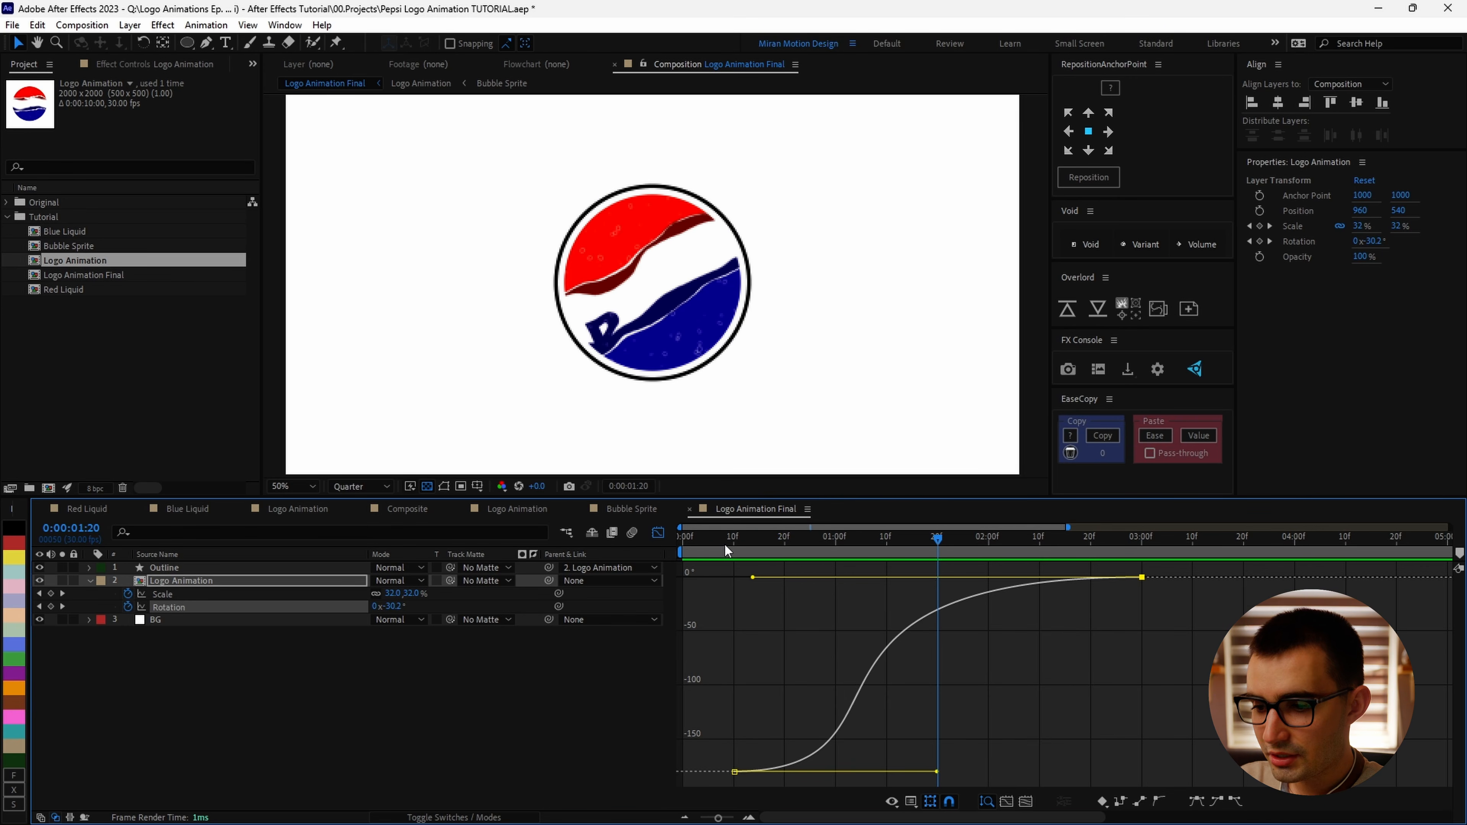
pyautogui.moveTo(729, 556); pyautogui.dragTo(942, 564)
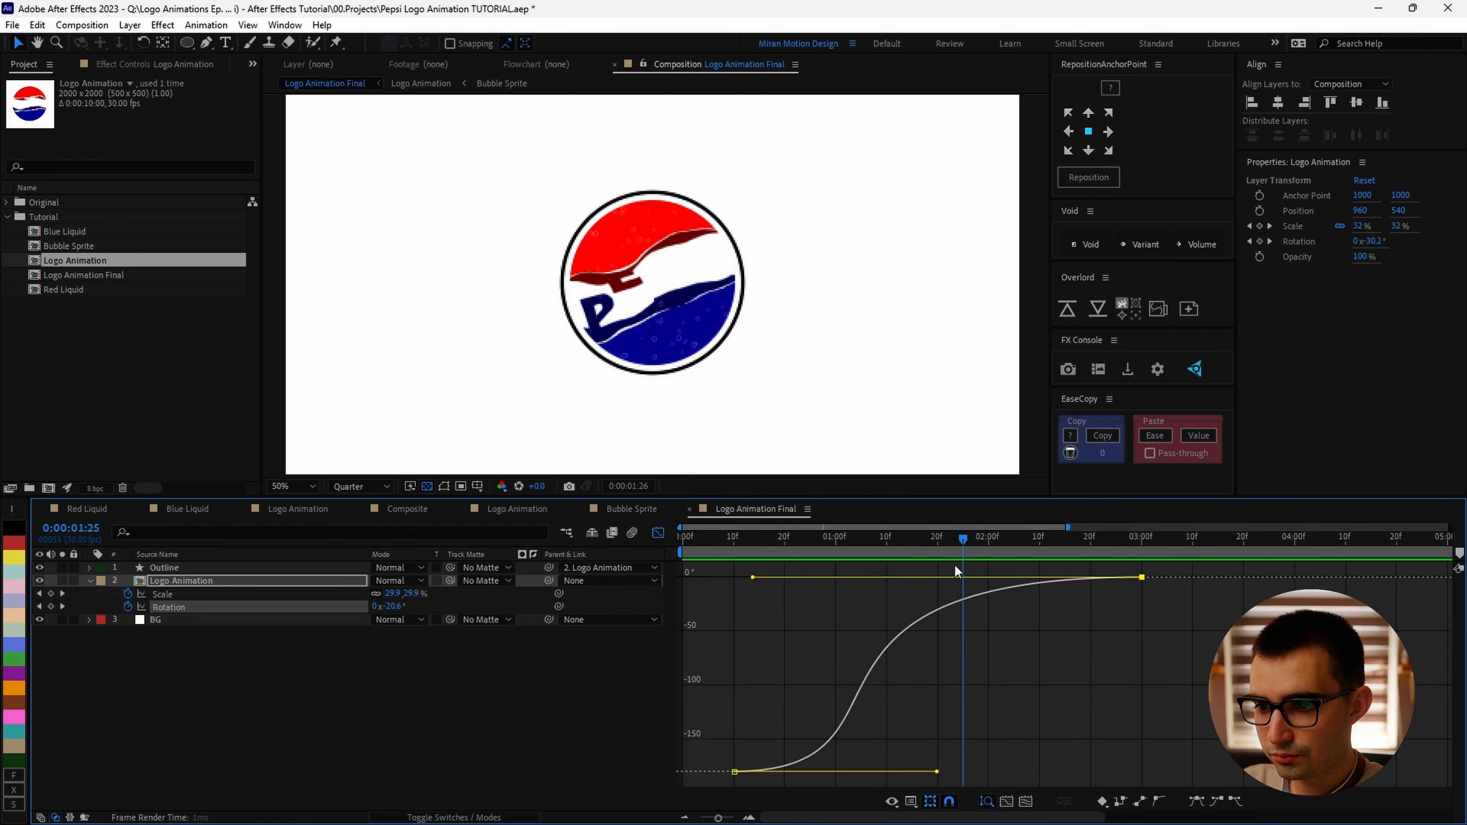
pyautogui.press('space')
pyautogui.moveTo(869, 578); pyautogui.dragTo(828, 583)
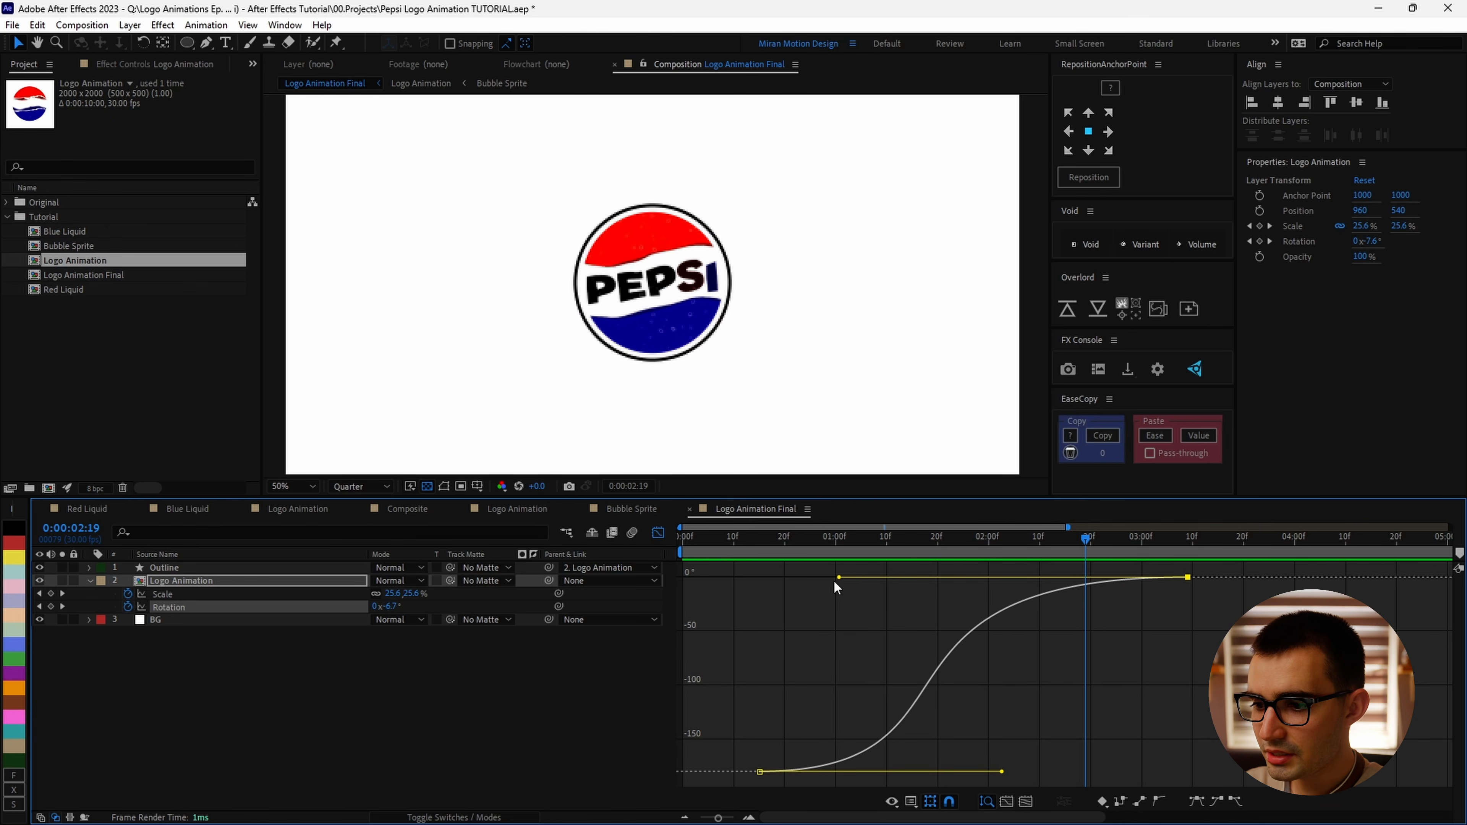
pyautogui.moveTo(1004, 773); pyautogui.dragTo(1042, 772)
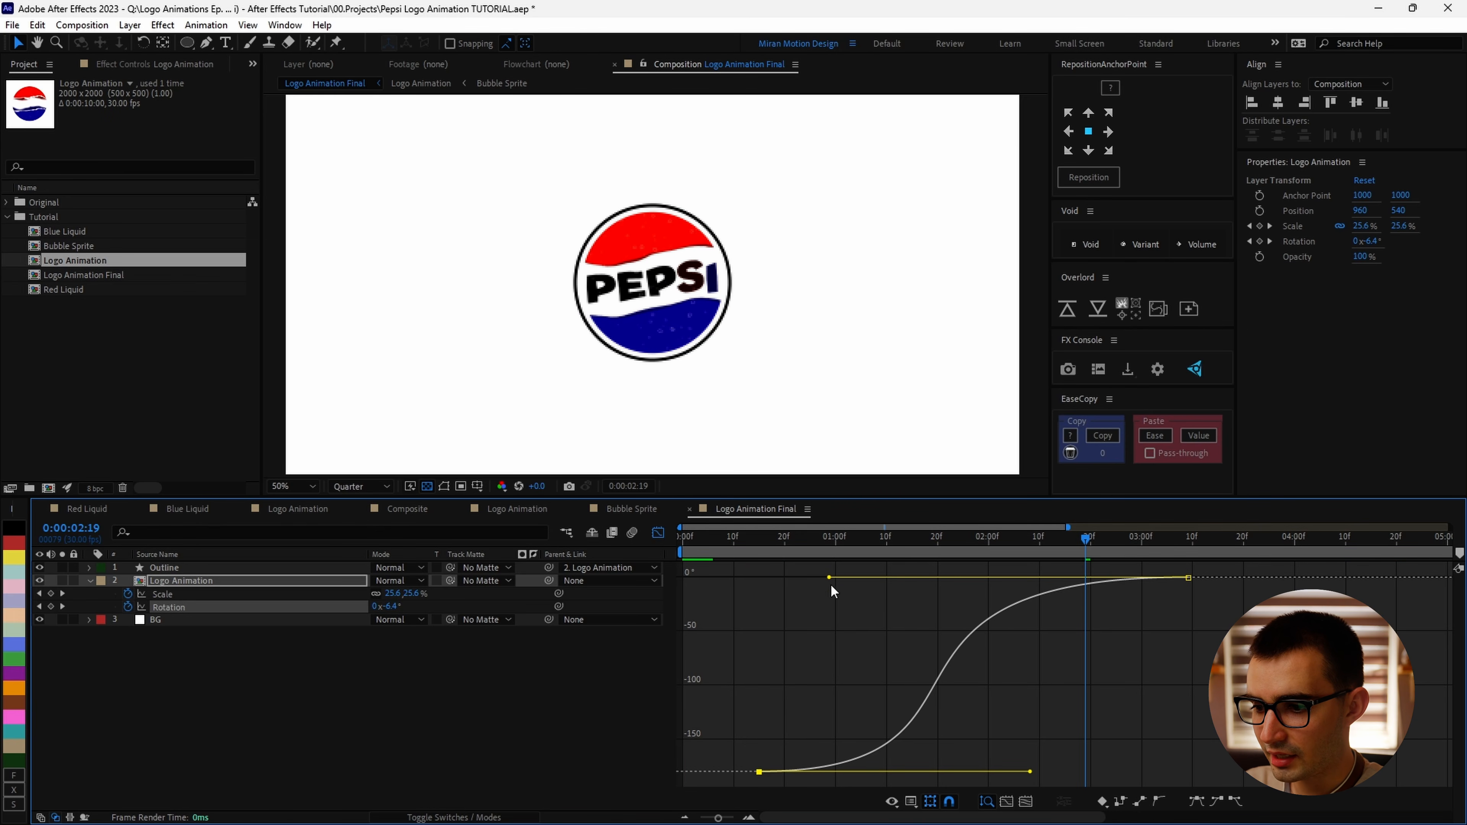
pyautogui.moveTo(830, 577); pyautogui.dragTo(802, 577)
# Step: Shorten the 25% Scale keyframe's incoming handle in the graph editor
pyautogui.click(163, 594)
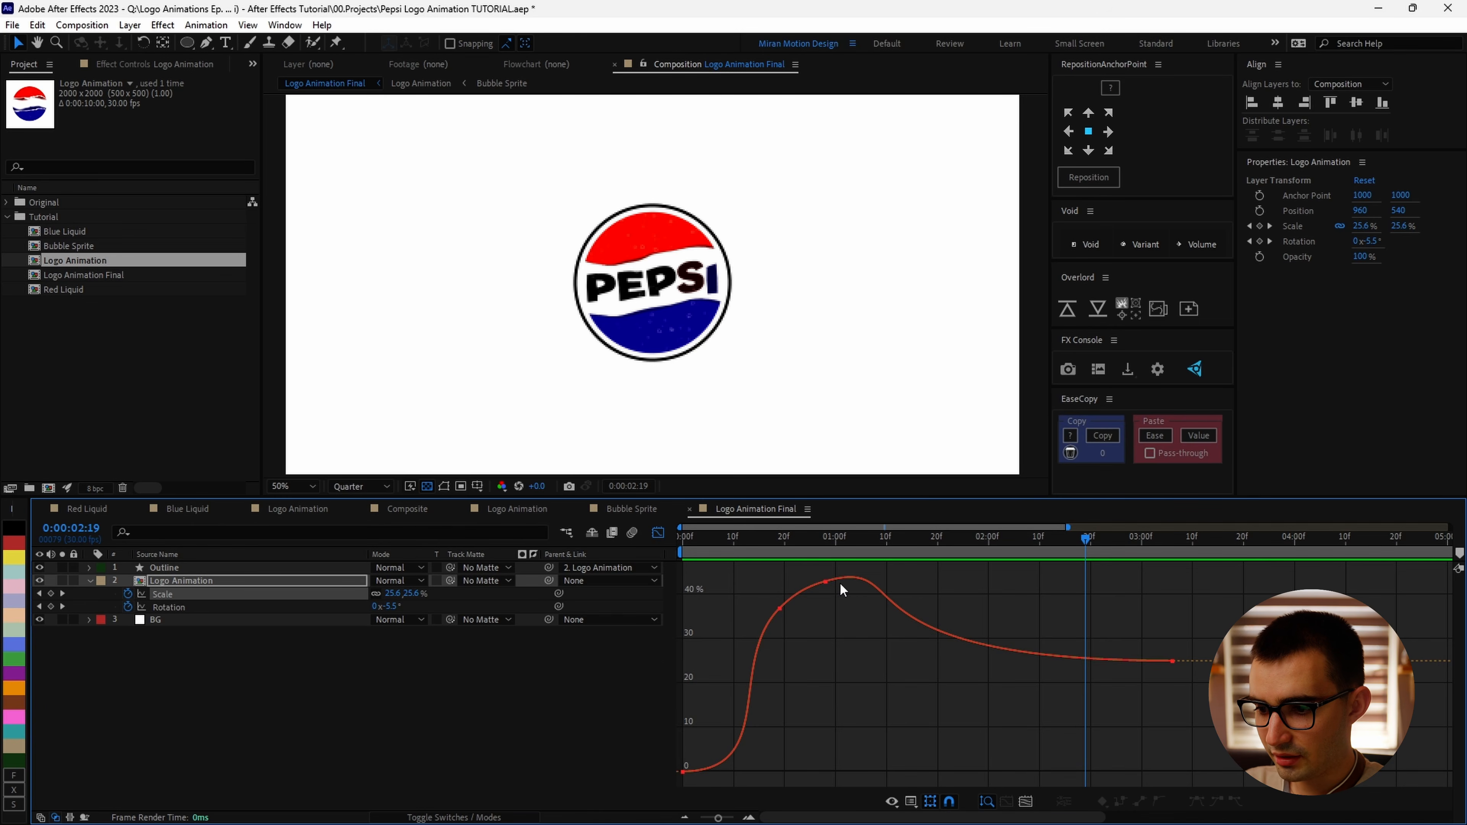
pyautogui.click(1173, 661)
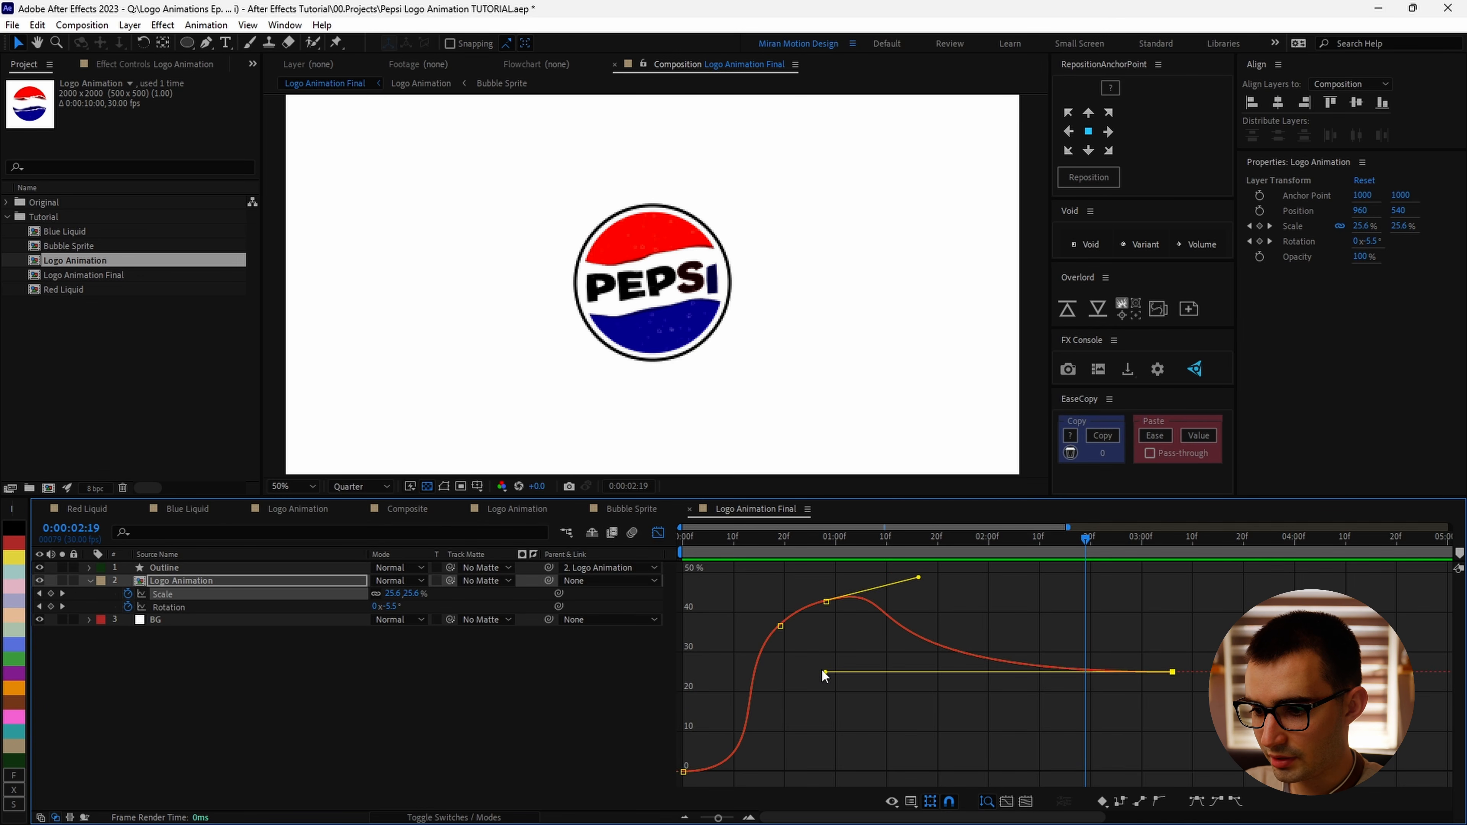
pyautogui.moveTo(822, 673); pyautogui.dragTo(877, 674)
pyautogui.moveTo(877, 674); pyautogui.dragTo(902, 673)
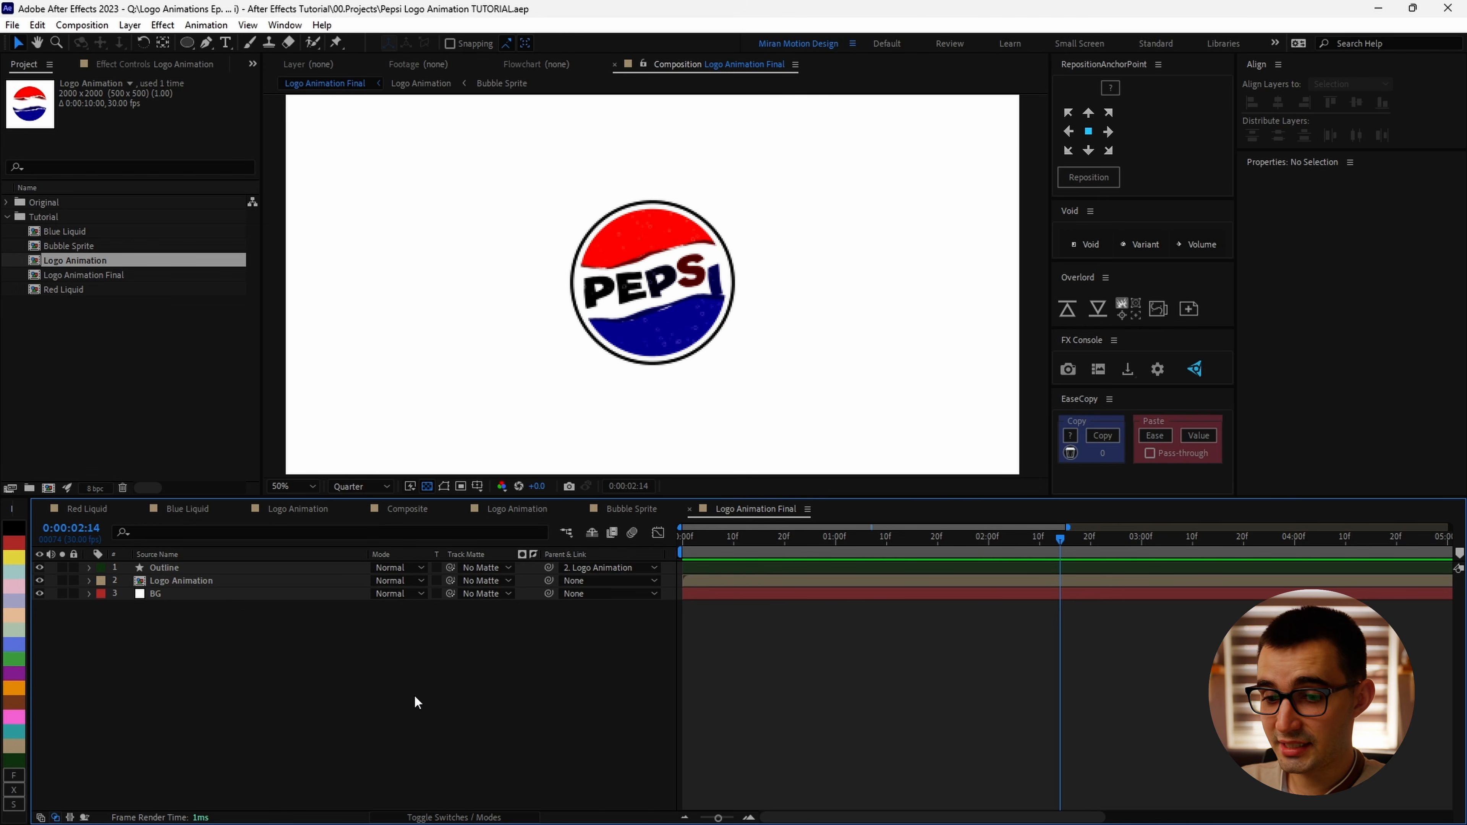
# Step: Add a new null object layer named Pop Scale
pyautogui.click(130, 24)
pyautogui.moveTo(174, 39)
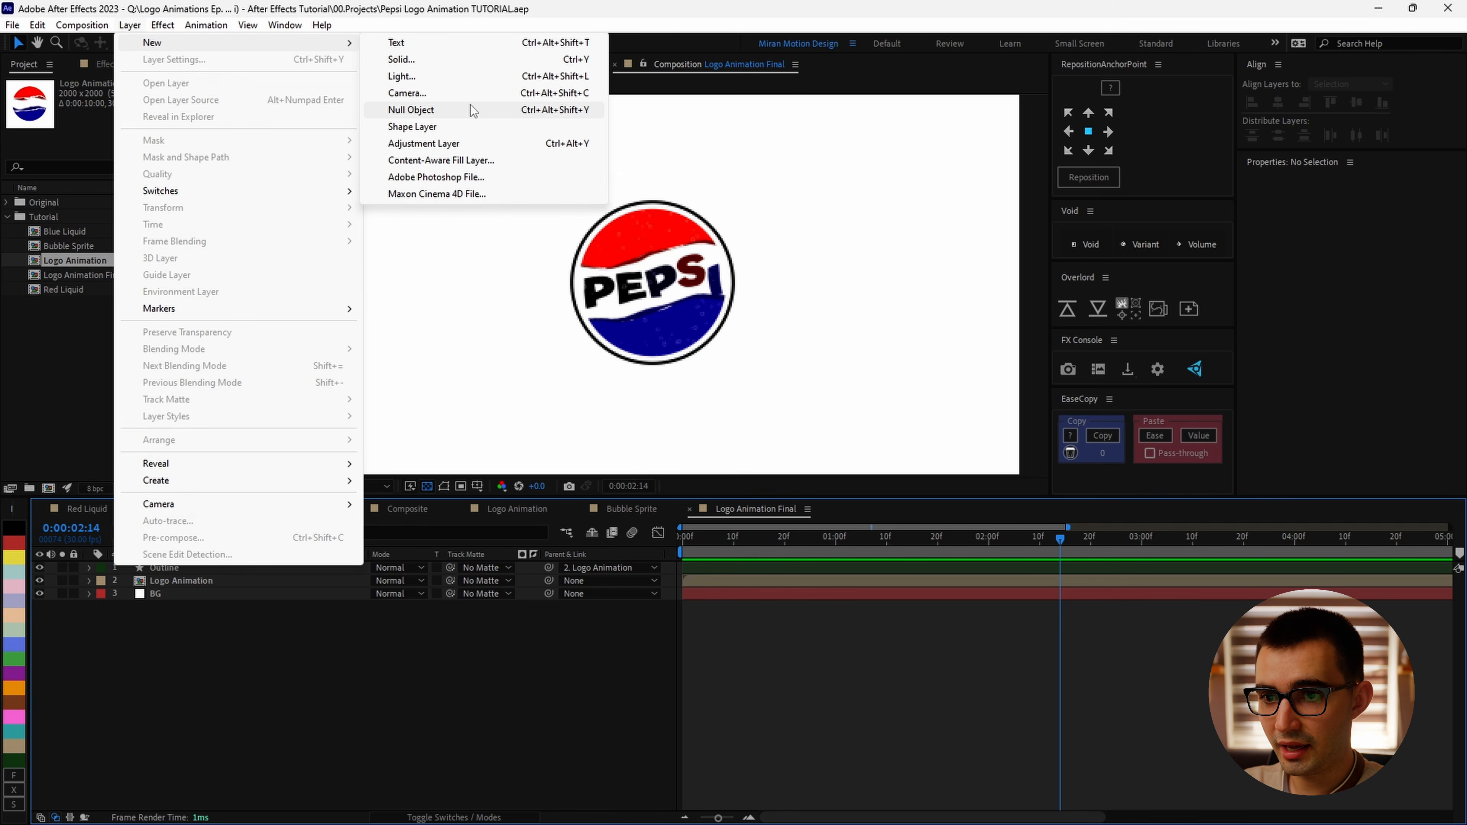
pyautogui.click(468, 108)
pyautogui.press('Return')
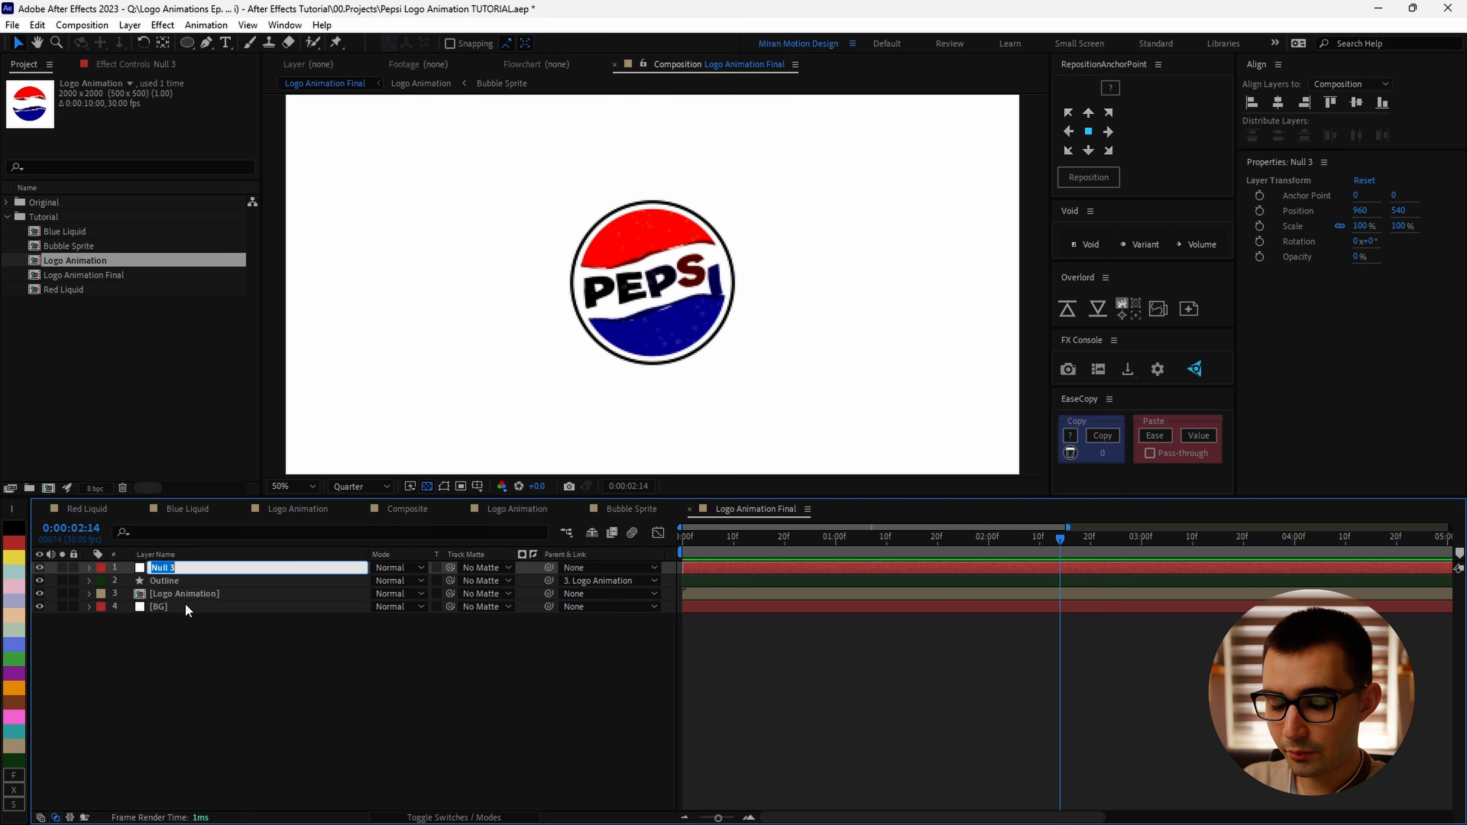
pyautogui.write('Pop Scale')
pyautogui.press('Return')
# Step: Set a Scale keyframe on Pop Scale at 0:00:00:20 and parent the Logo Animation layer to Pop Scale
pyautogui.press('s')
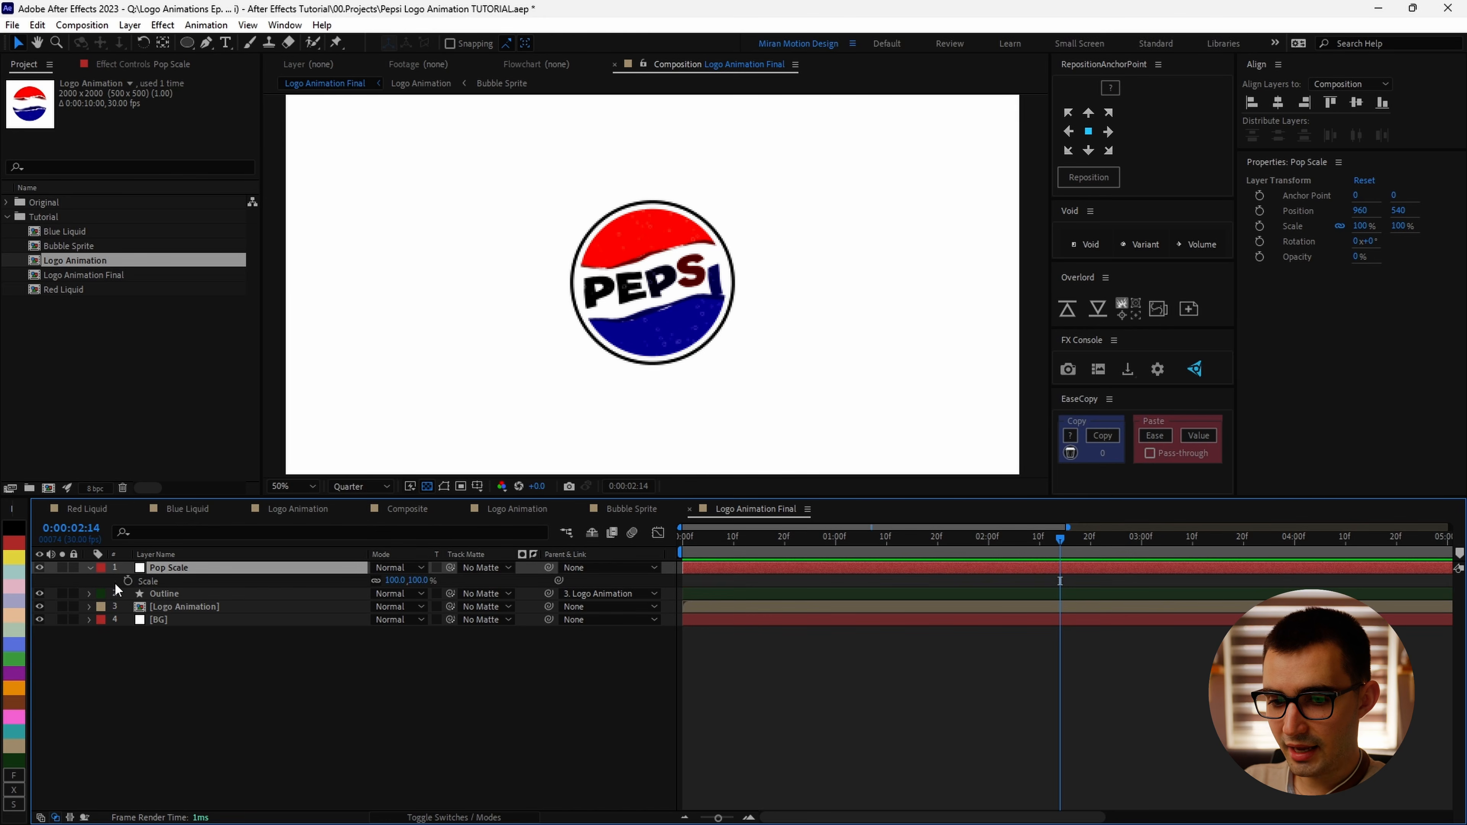
pyautogui.moveTo(921, 540); pyautogui.dragTo(784, 540)
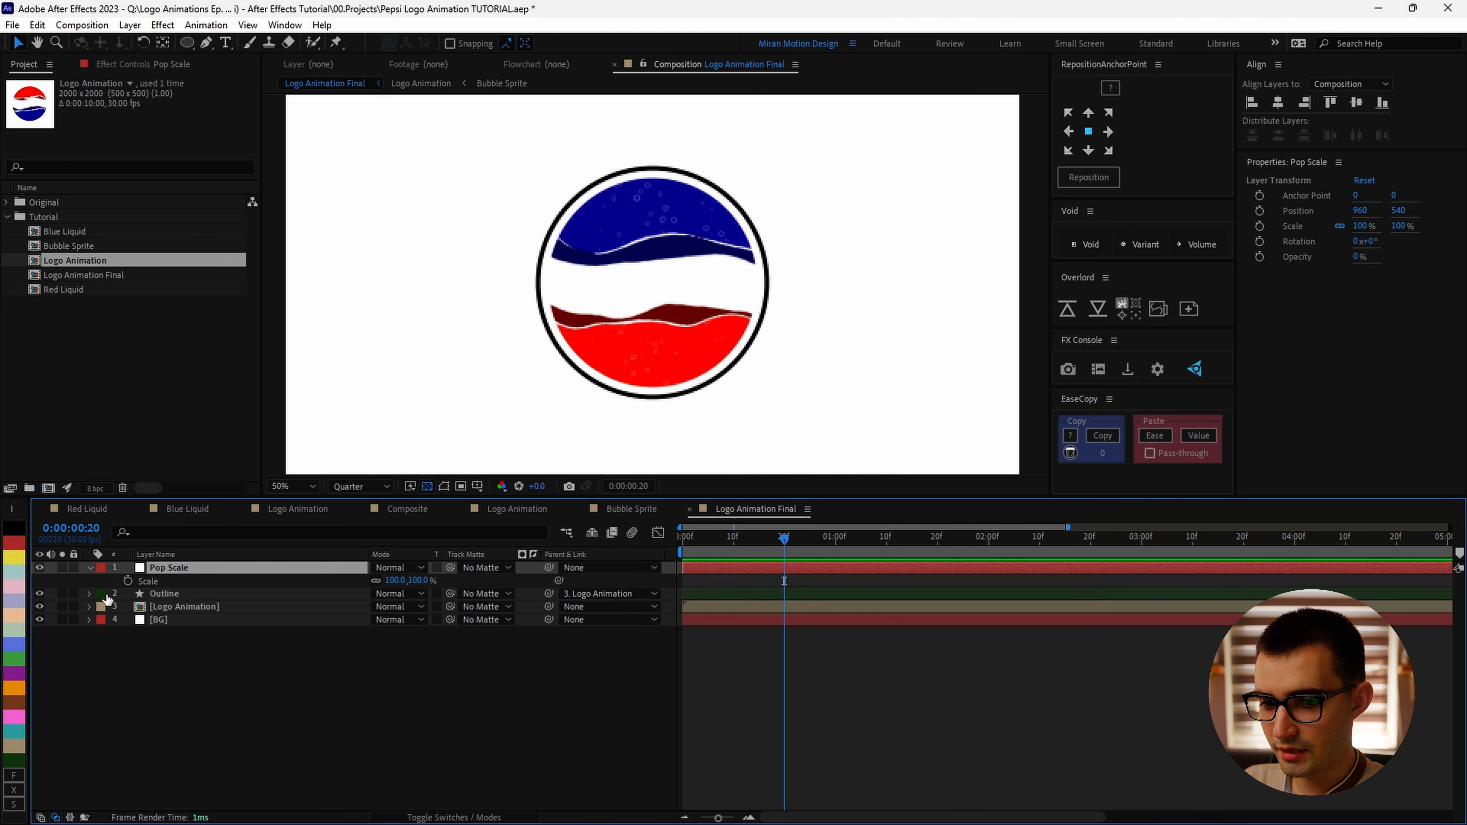
pyautogui.click(128, 581)
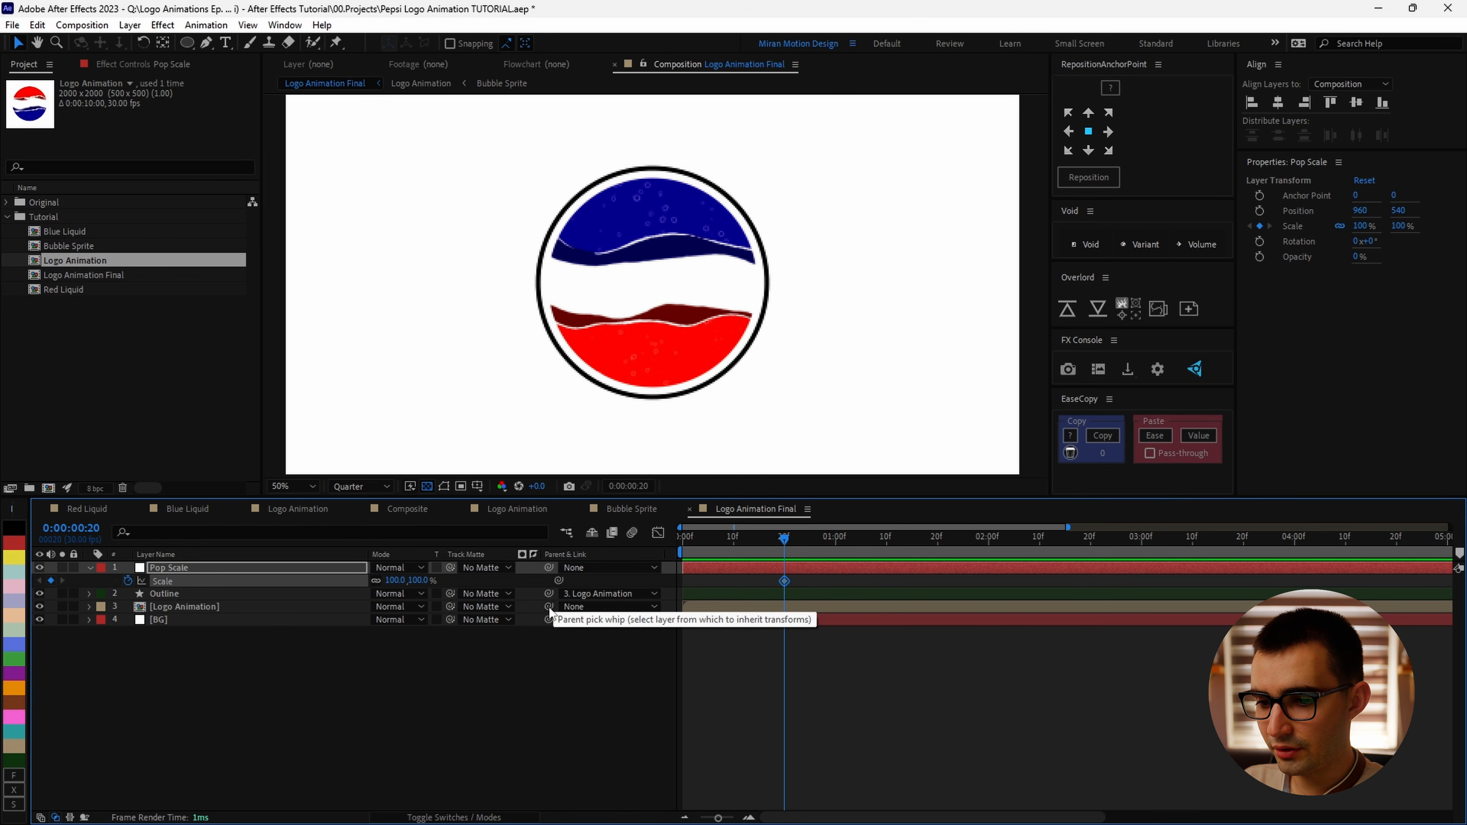
pyautogui.moveTo(550, 612); pyautogui.dragTo(195, 577)
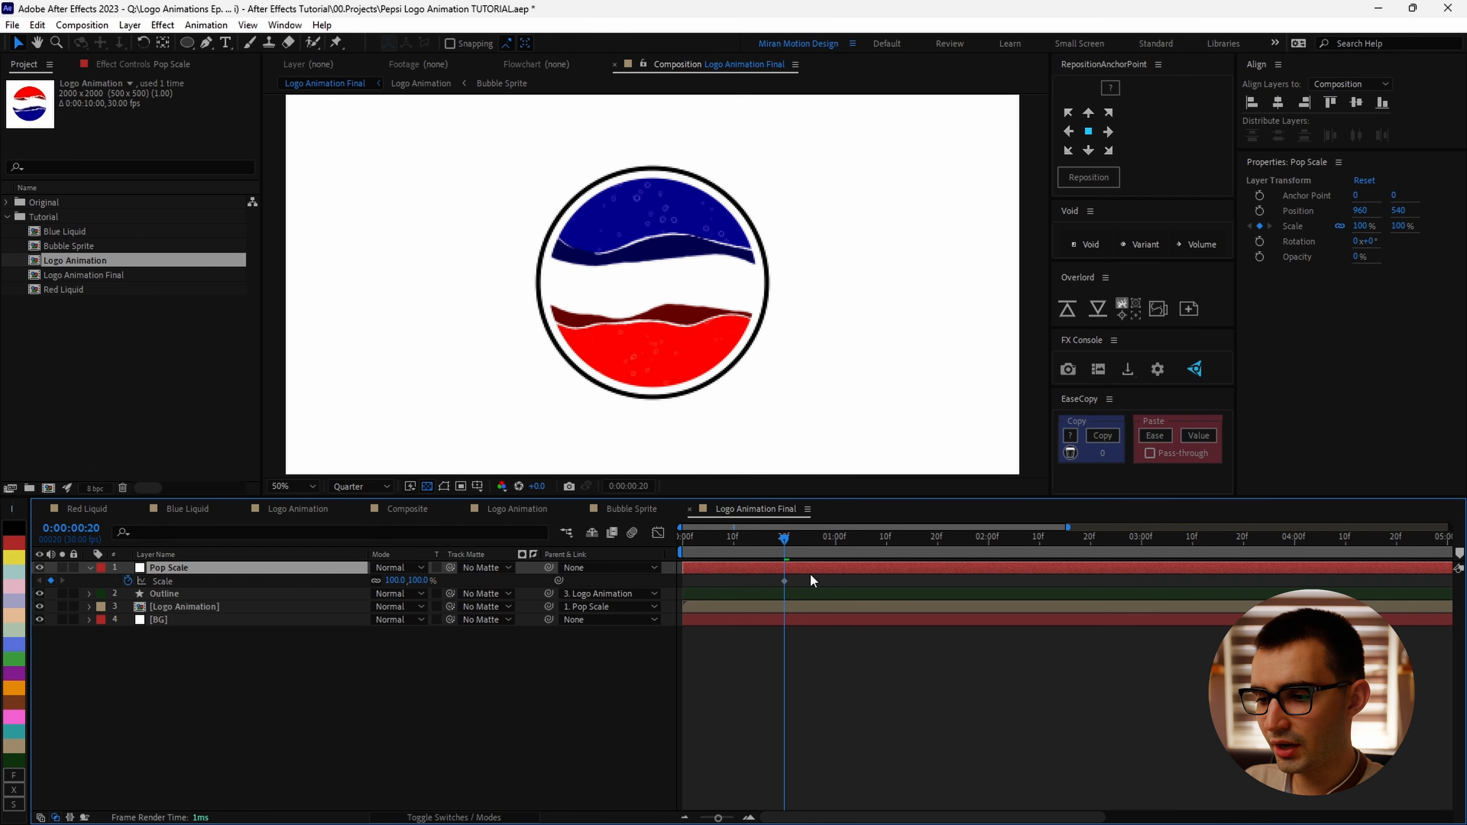
# Step: Three frames later, at 0:00:00:25, set Pop Scale's Scale to 115%
pyautogui.press('pagedown')
pyautogui.press('pagedown')
pyautogui.press('pagedown')
pyautogui.press('pagedown')
pyautogui.press('pagedown')
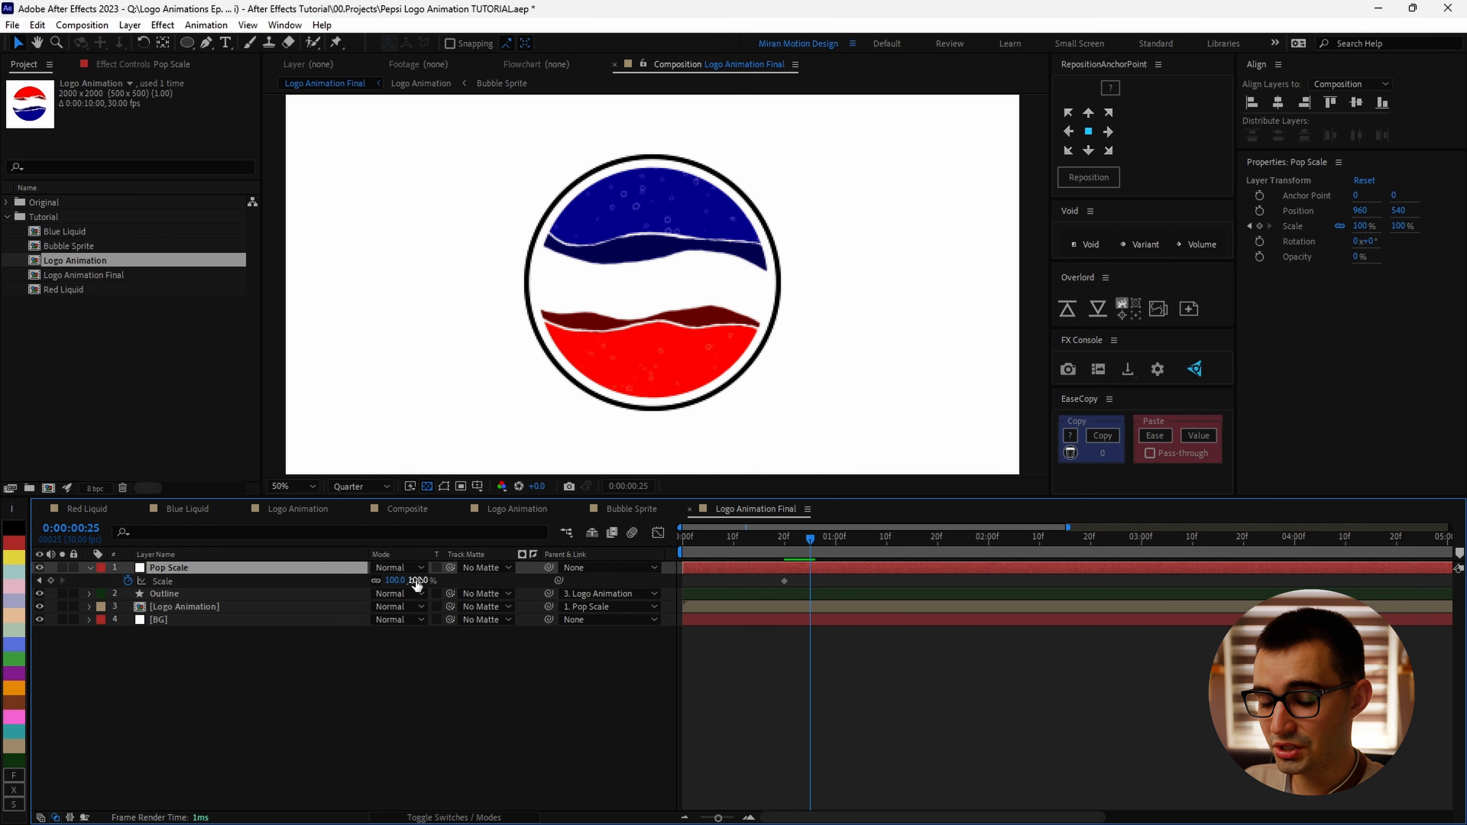
pyautogui.moveTo(419, 585); pyautogui.dragTo(427, 585)
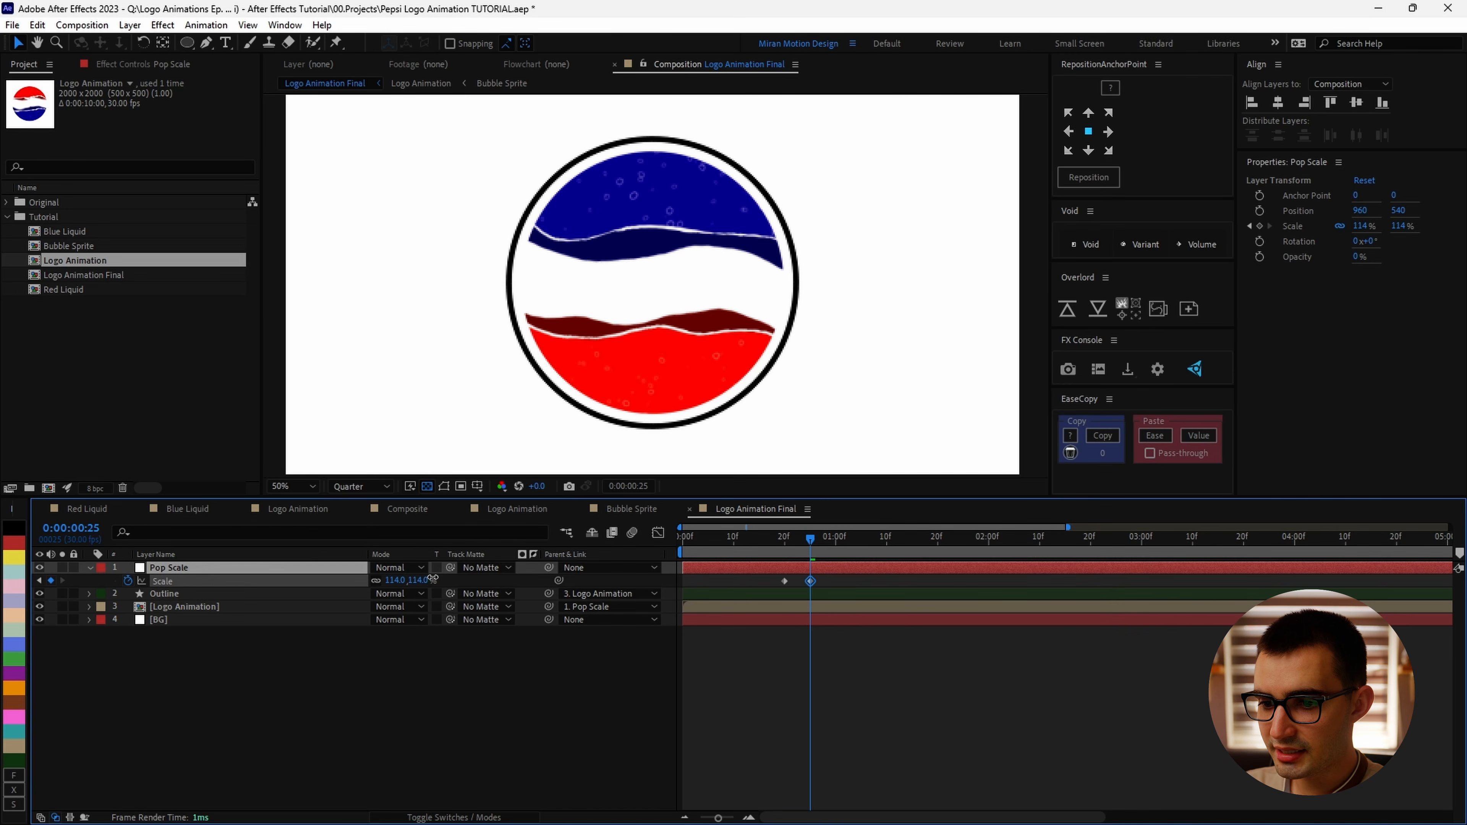
pyautogui.click(420, 584)
pyautogui.write('115')
pyautogui.click(618, 691)
# Step: At 0:00:02:10, set Pop Scale's Scale back to 100%
pyautogui.moveTo(810, 574); pyautogui.dragTo(1040, 582)
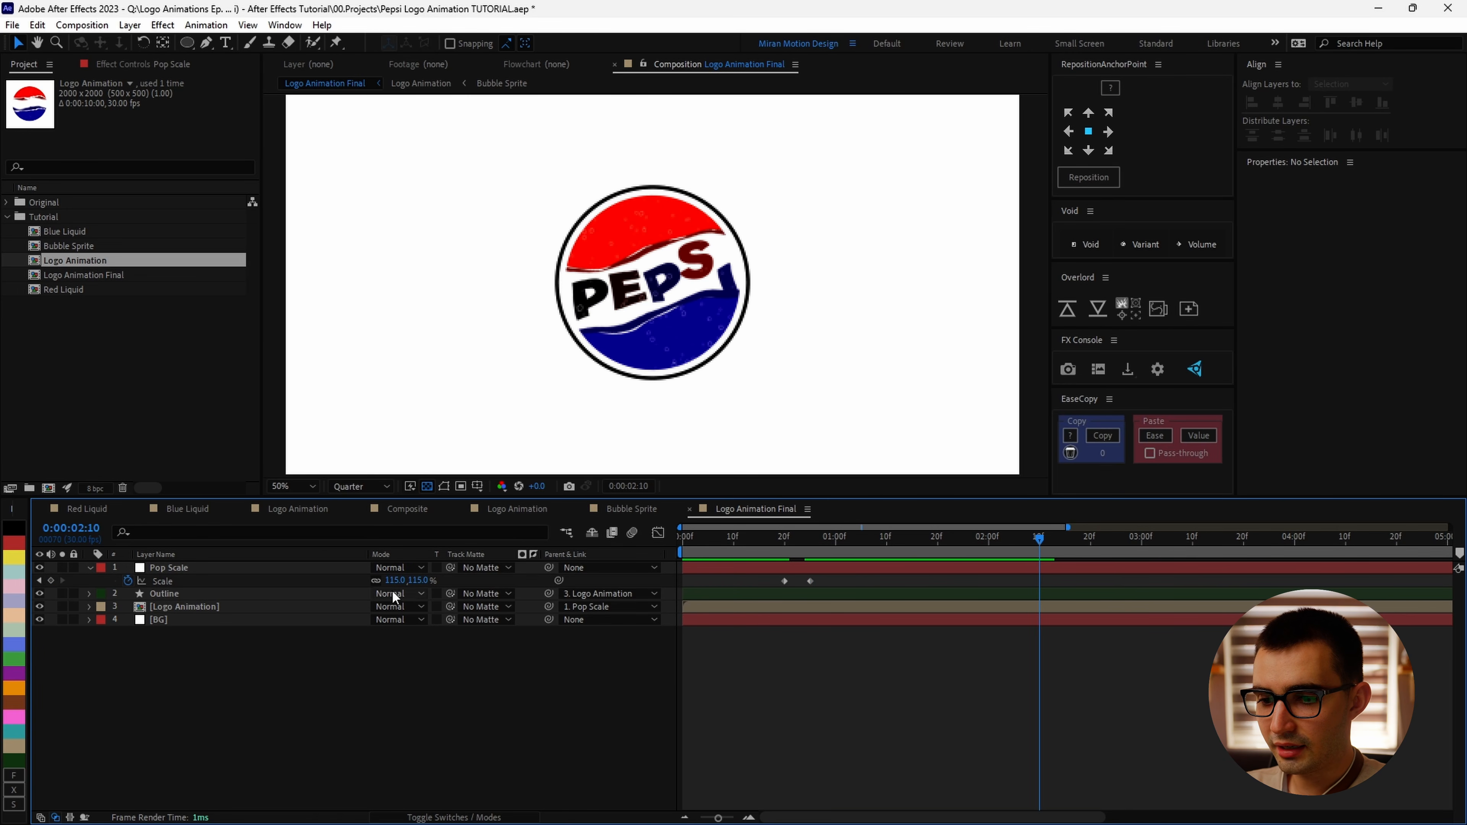
pyautogui.write('100')
pyautogui.press('Return')
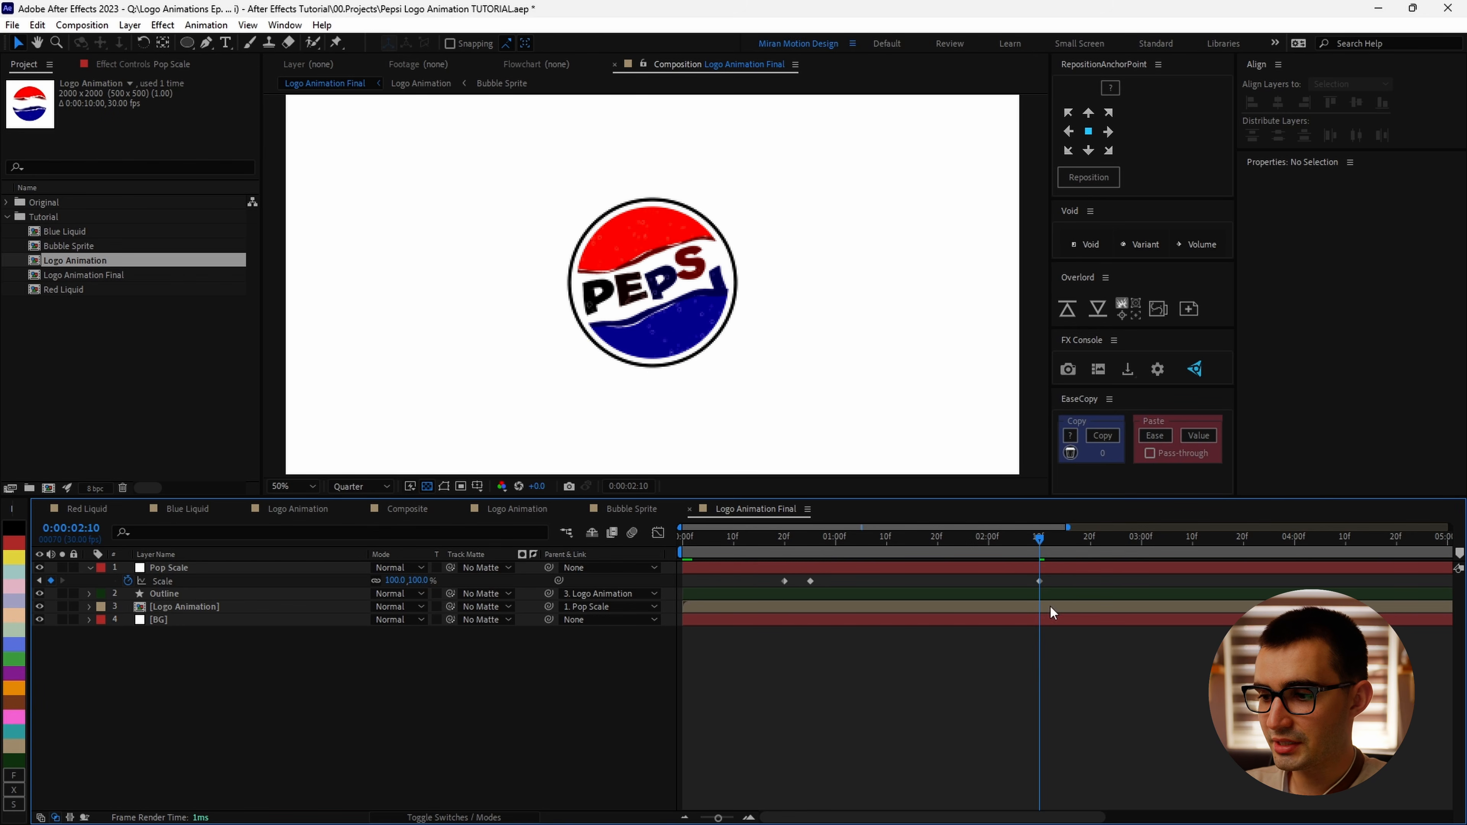
# Step: Ease all Pop Scale keyframes and reshape the 115% peak's and final keyframe's handles in the graph editor
pyautogui.moveTo(1054, 586); pyautogui.dragTo(731, 614)
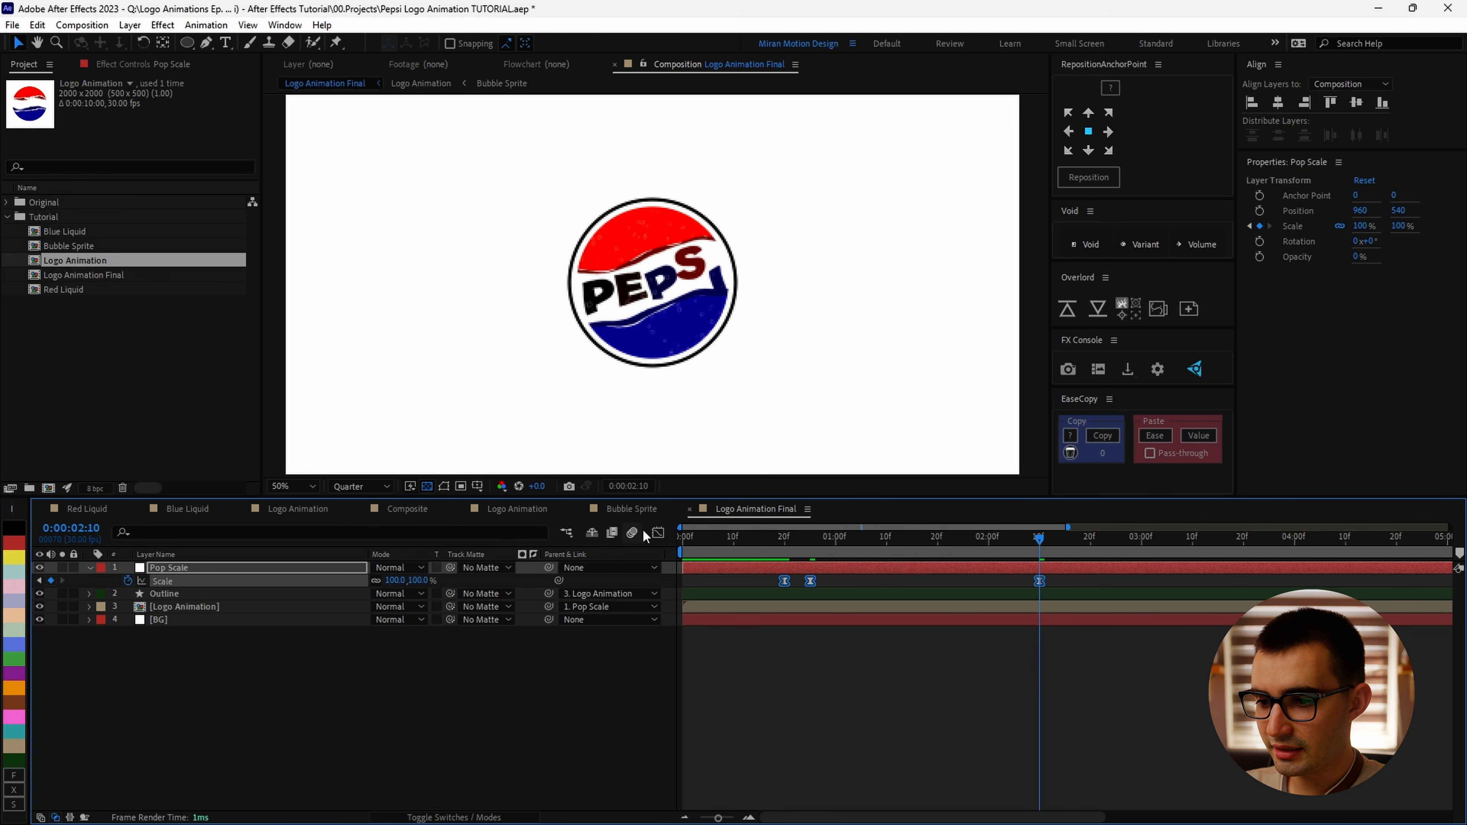
pyautogui.click(657, 532)
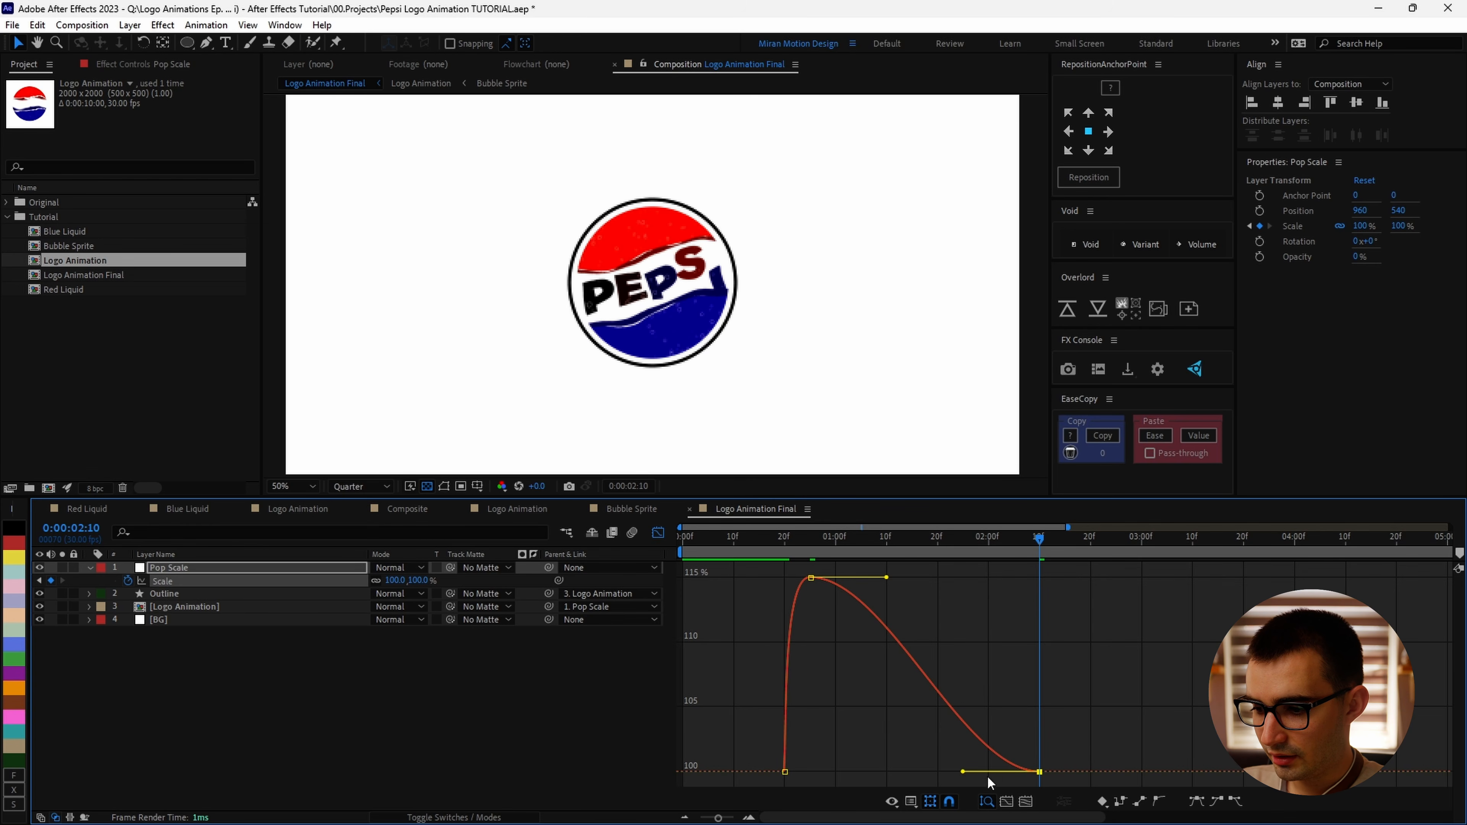
pyautogui.moveTo(964, 773); pyautogui.dragTo(889, 741)
pyautogui.moveTo(889, 582); pyautogui.dragTo(924, 579)
pyautogui.press('space')
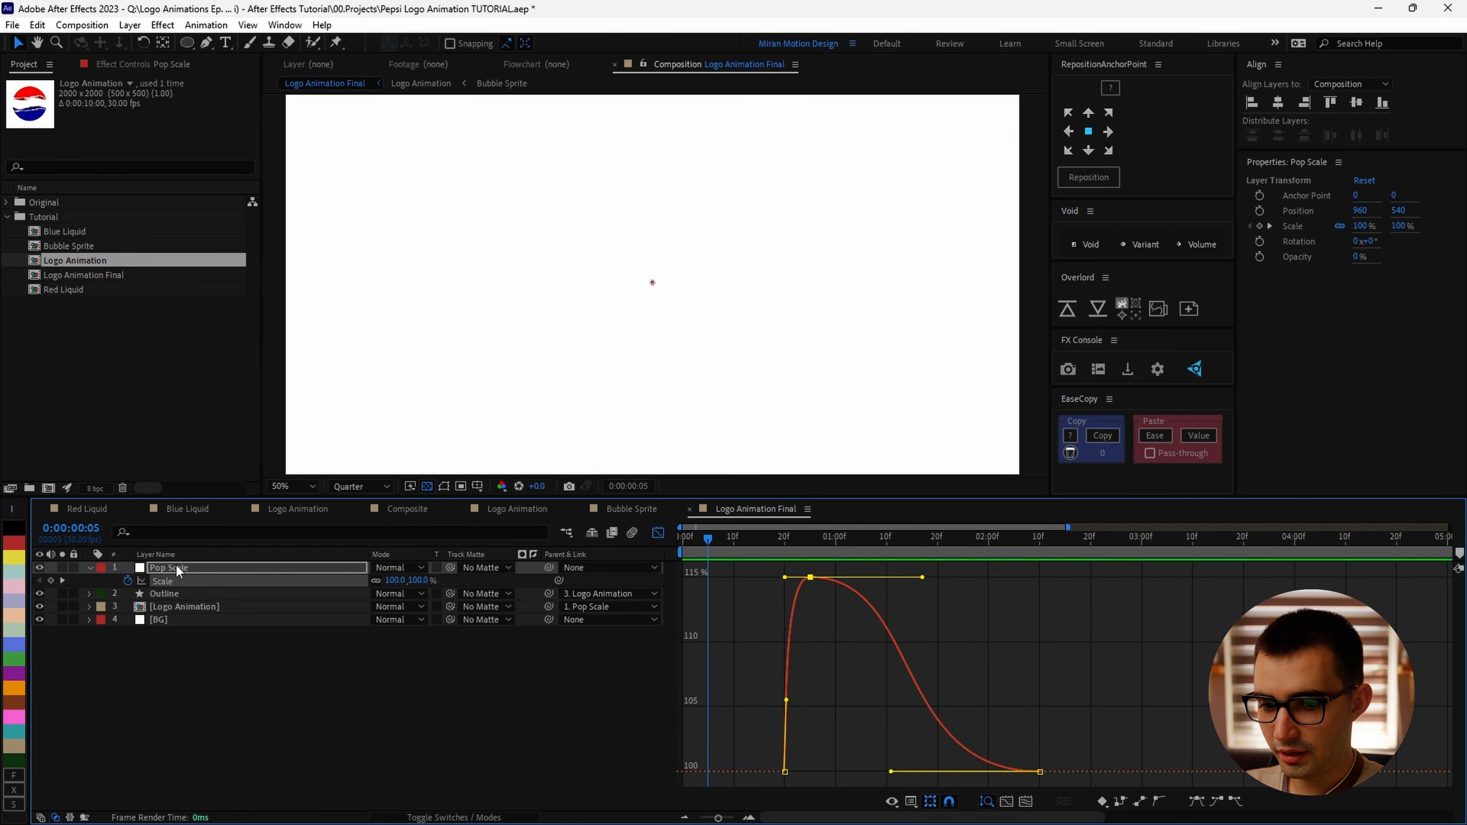
# Step: Select all Pop Scale keyframes and nudge them slightly later in time
pyautogui.click(224, 583)
pyautogui.moveTo(820, 603); pyautogui.dragTo(833, 605)
pyautogui.press('space')
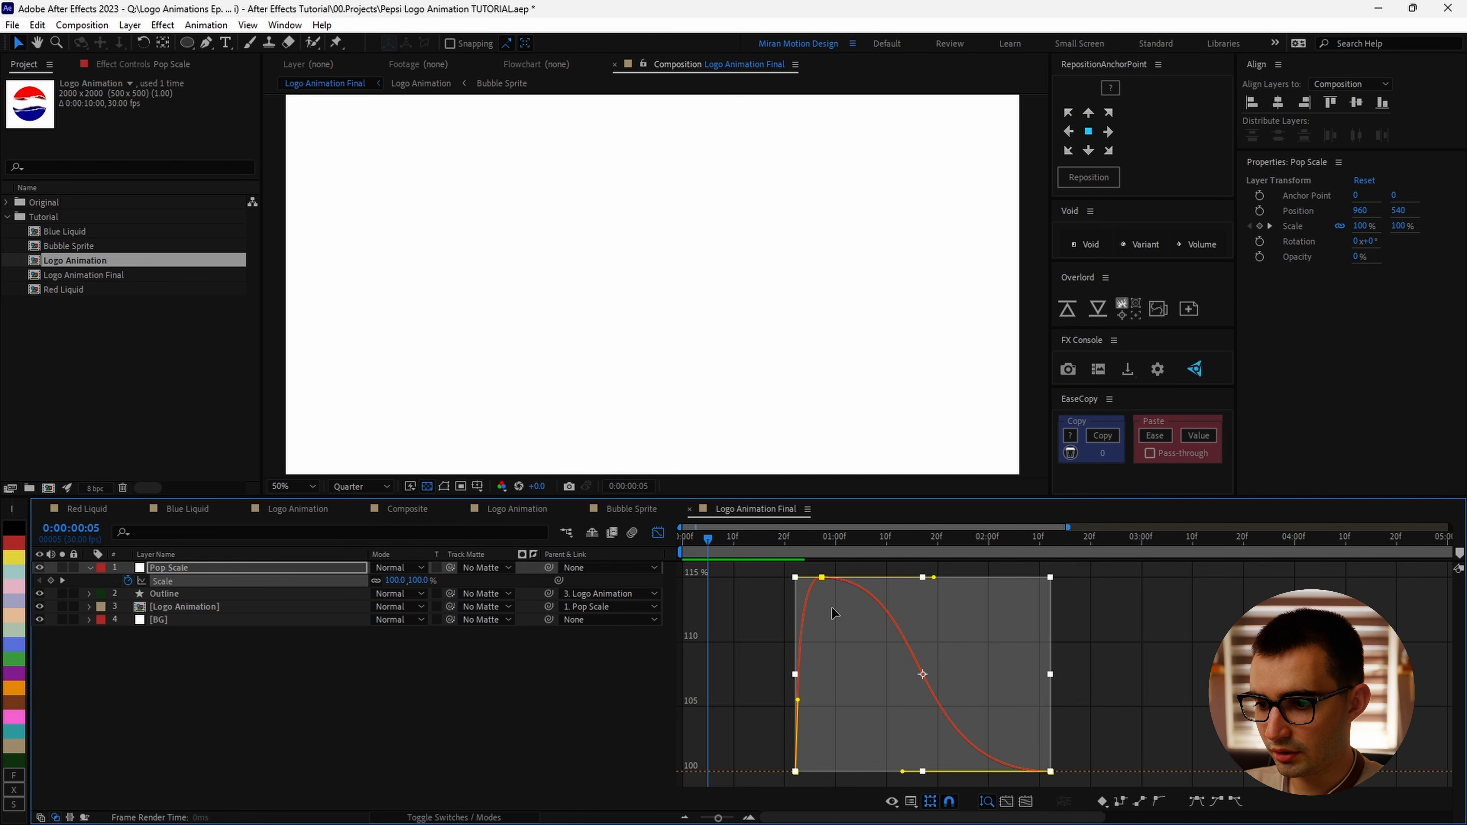
# Step: Lengthen the final keyframe's incoming handle and the peak's outgoing handle for a longer settle
pyautogui.press('space')
pyautogui.click(820, 572)
pyautogui.click(822, 578)
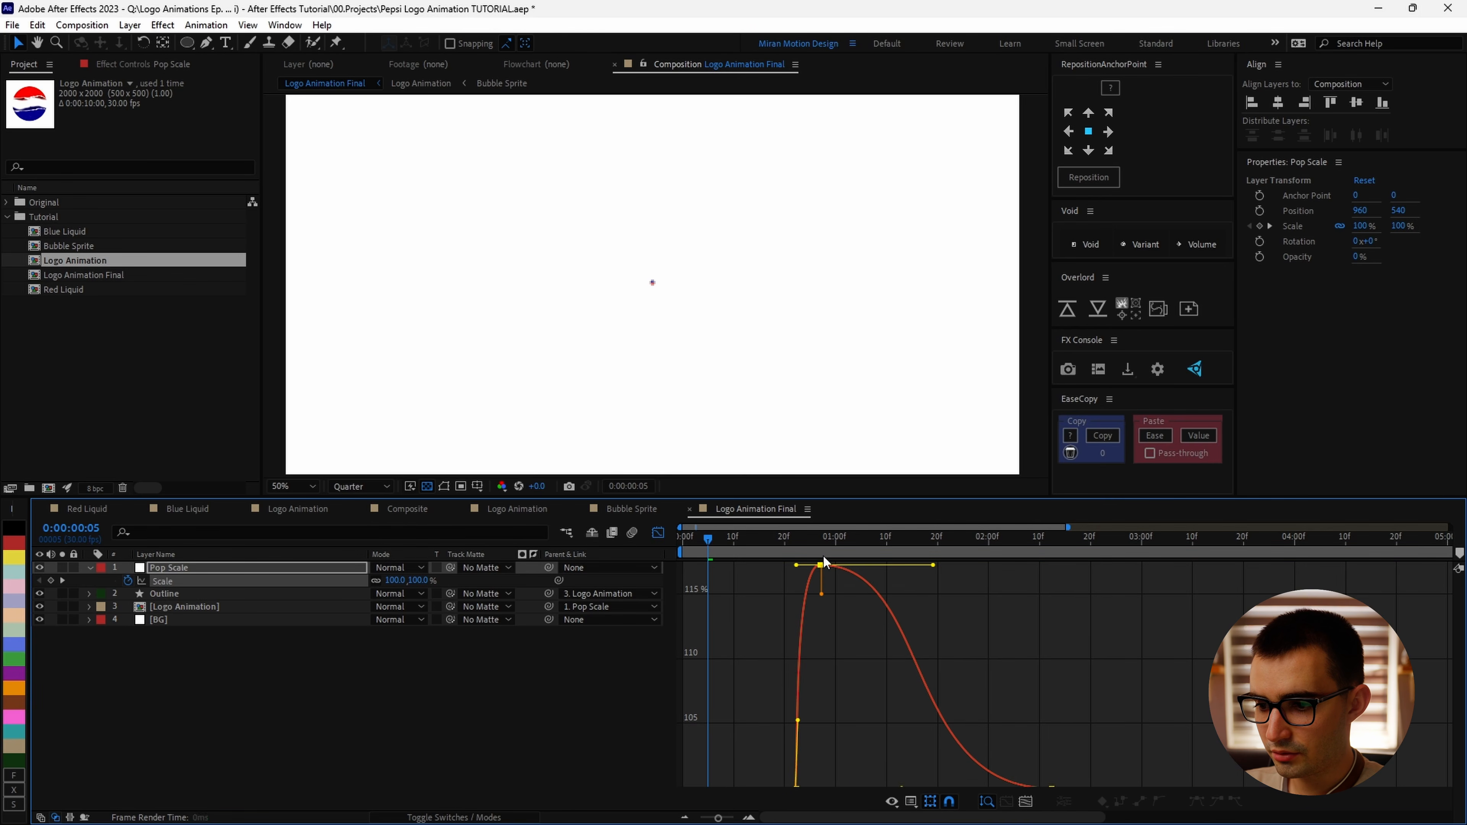
pyautogui.moveTo(801, 538)
pyautogui.mouseDown()
pyautogui.moveTo(821, 546)
pyautogui.moveTo(781, 551)
pyautogui.mouseUp()
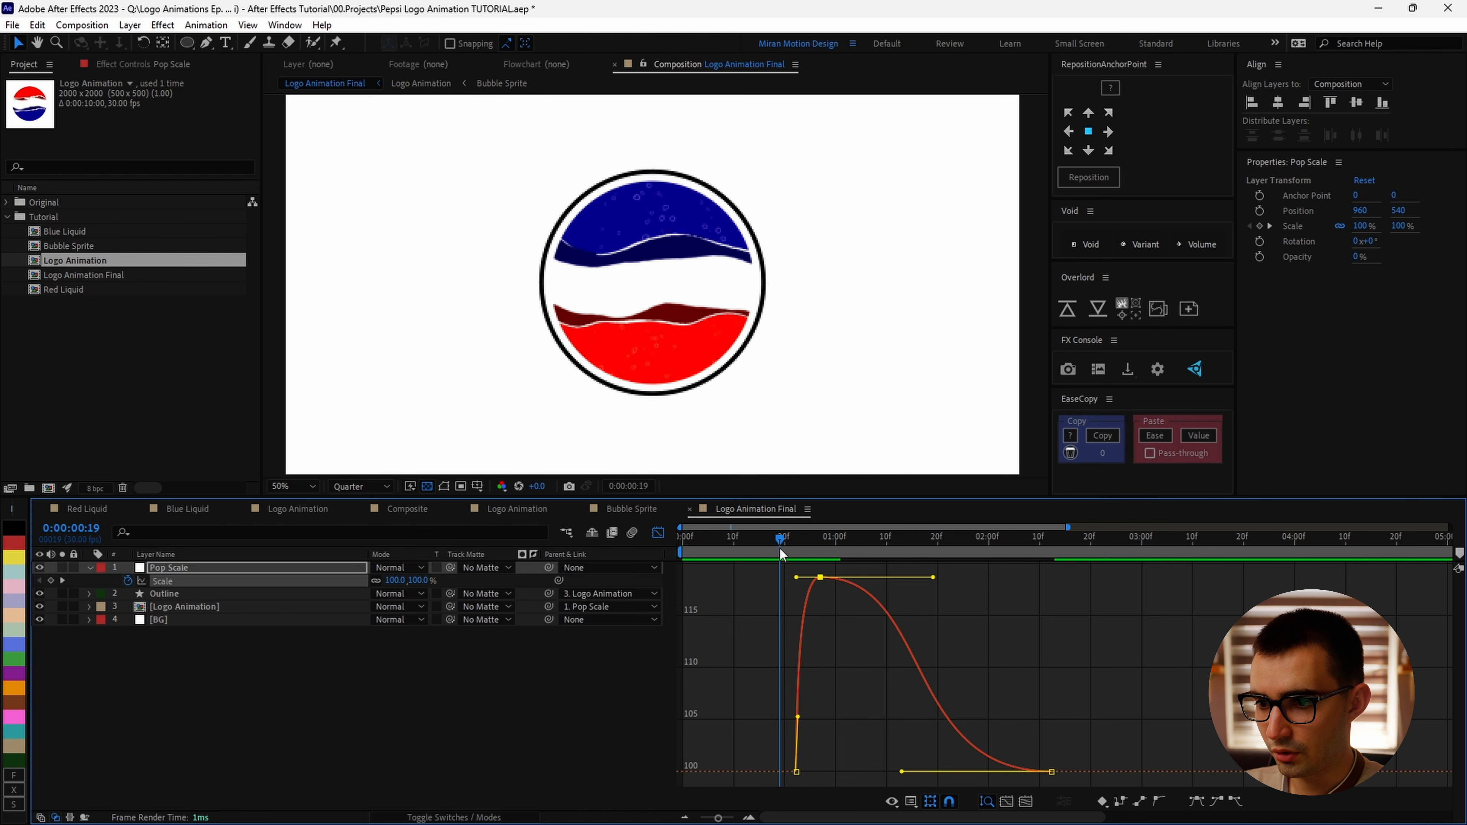
pyautogui.press('space')
pyautogui.press('space')
pyautogui.moveTo(901, 772); pyautogui.dragTo(819, 771)
pyautogui.moveTo(933, 577); pyautogui.dragTo(953, 578)
# Step: Move the final Pop Scale keyframe later and shift the start and peak keyframes slightly later
pyautogui.press('space')
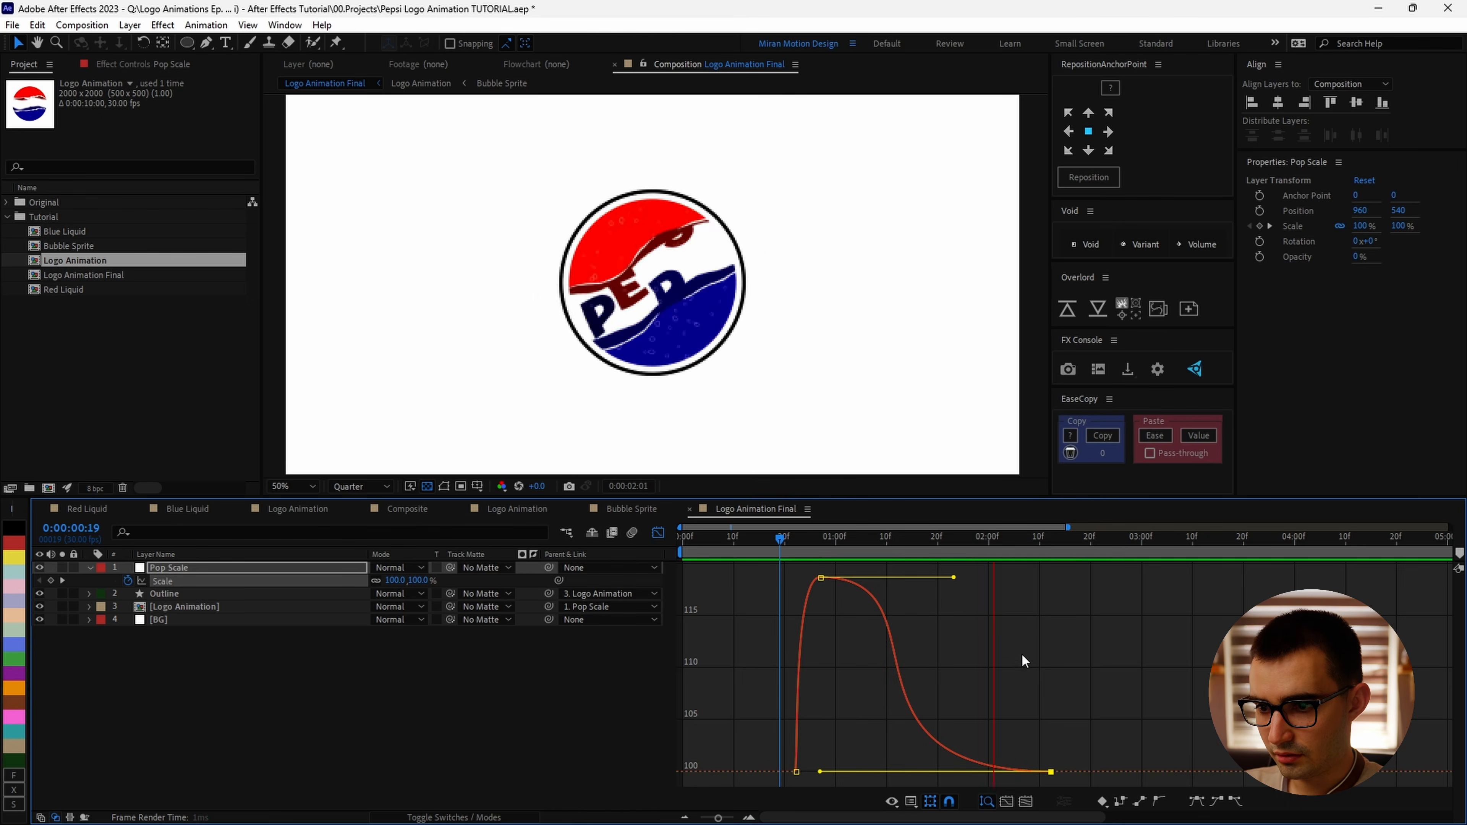
pyautogui.press('space')
pyautogui.moveTo(1051, 771); pyautogui.dragTo(1142, 771)
pyautogui.moveTo(1005, 577); pyautogui.dragTo(919, 577)
pyautogui.moveTo(832, 569); pyautogui.dragTo(746, 785)
pyautogui.moveTo(812, 601); pyautogui.dragTo(824, 601)
# Step: Extend the peak's outgoing handle, pull the final keyframe slightly earlier, and preview the pop
pyautogui.press('space')
pyautogui.press('space')
pyautogui.moveTo(929, 577); pyautogui.dragTo(987, 577)
pyautogui.press('space')
pyautogui.moveTo(1143, 771); pyautogui.dragTo(1106, 786)
pyautogui.press('space')
pyautogui.press('space')
pyautogui.click(889, 654)
pyautogui.press('space')
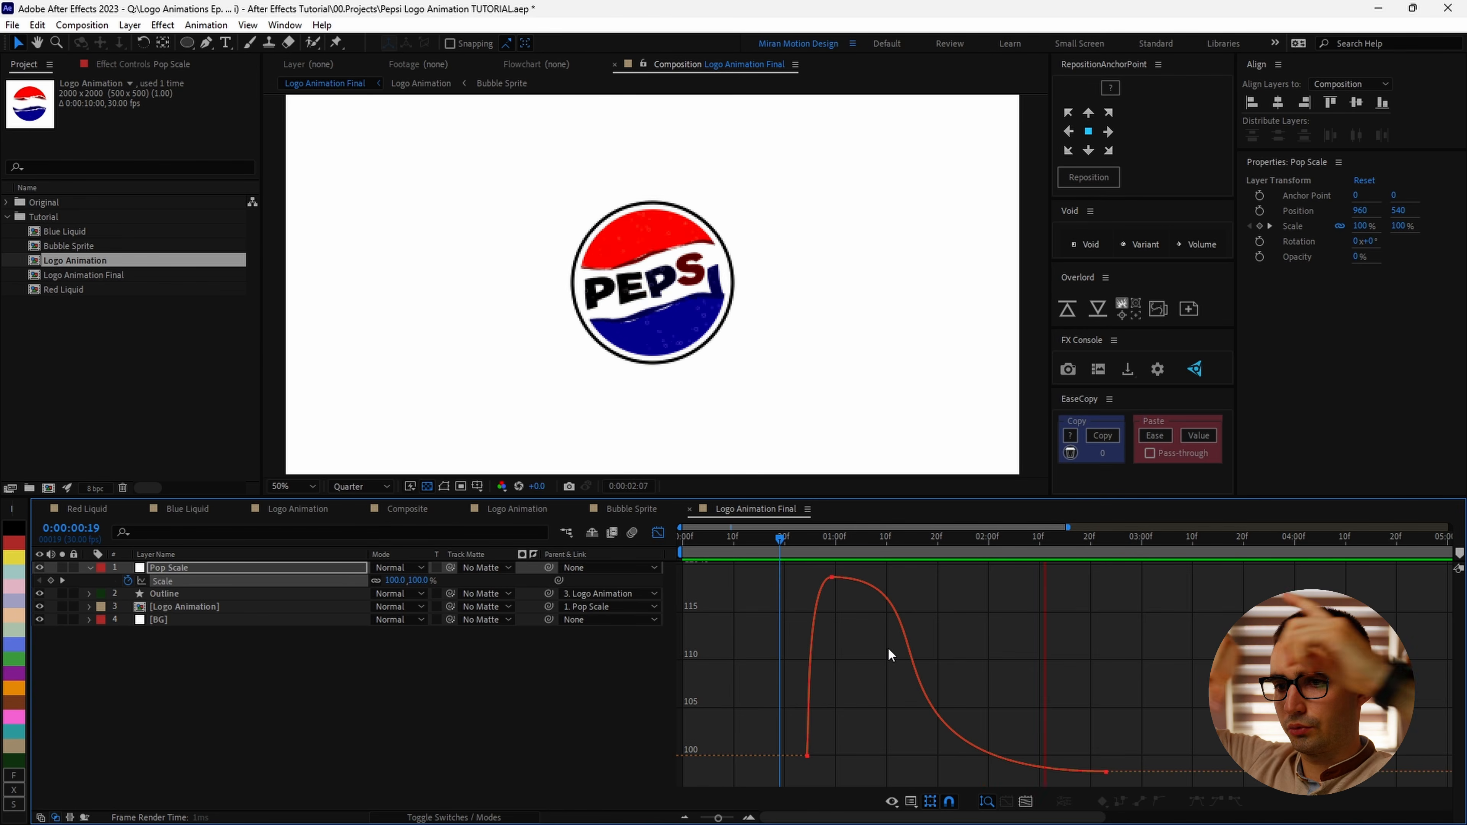
pyautogui.press('space')
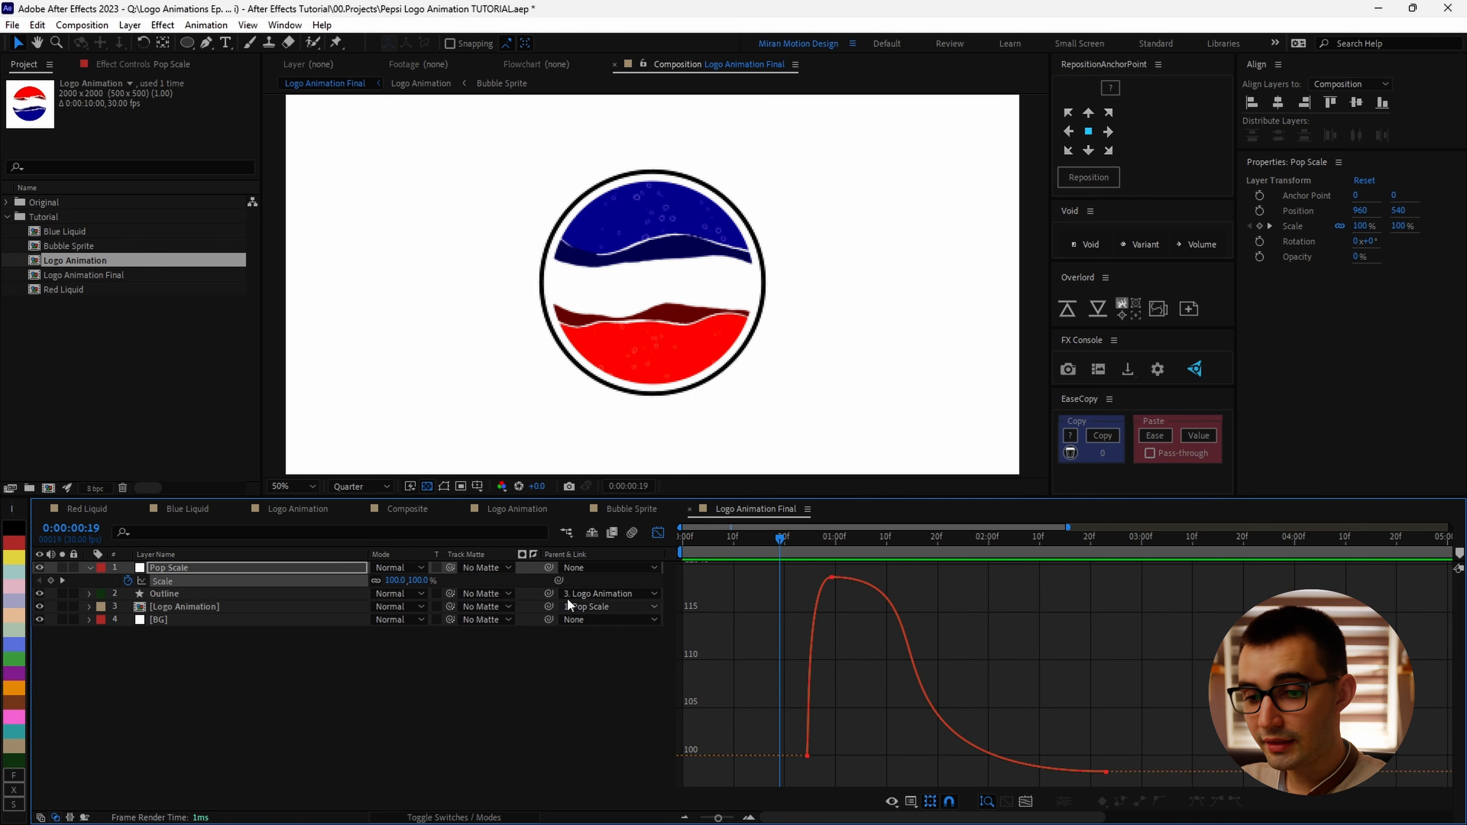
# Step: Add another null object layer named Constant Scale
pyautogui.click(90, 568)
pyautogui.click(98, 666)
pyautogui.click(129, 25)
pyautogui.moveTo(150, 36)
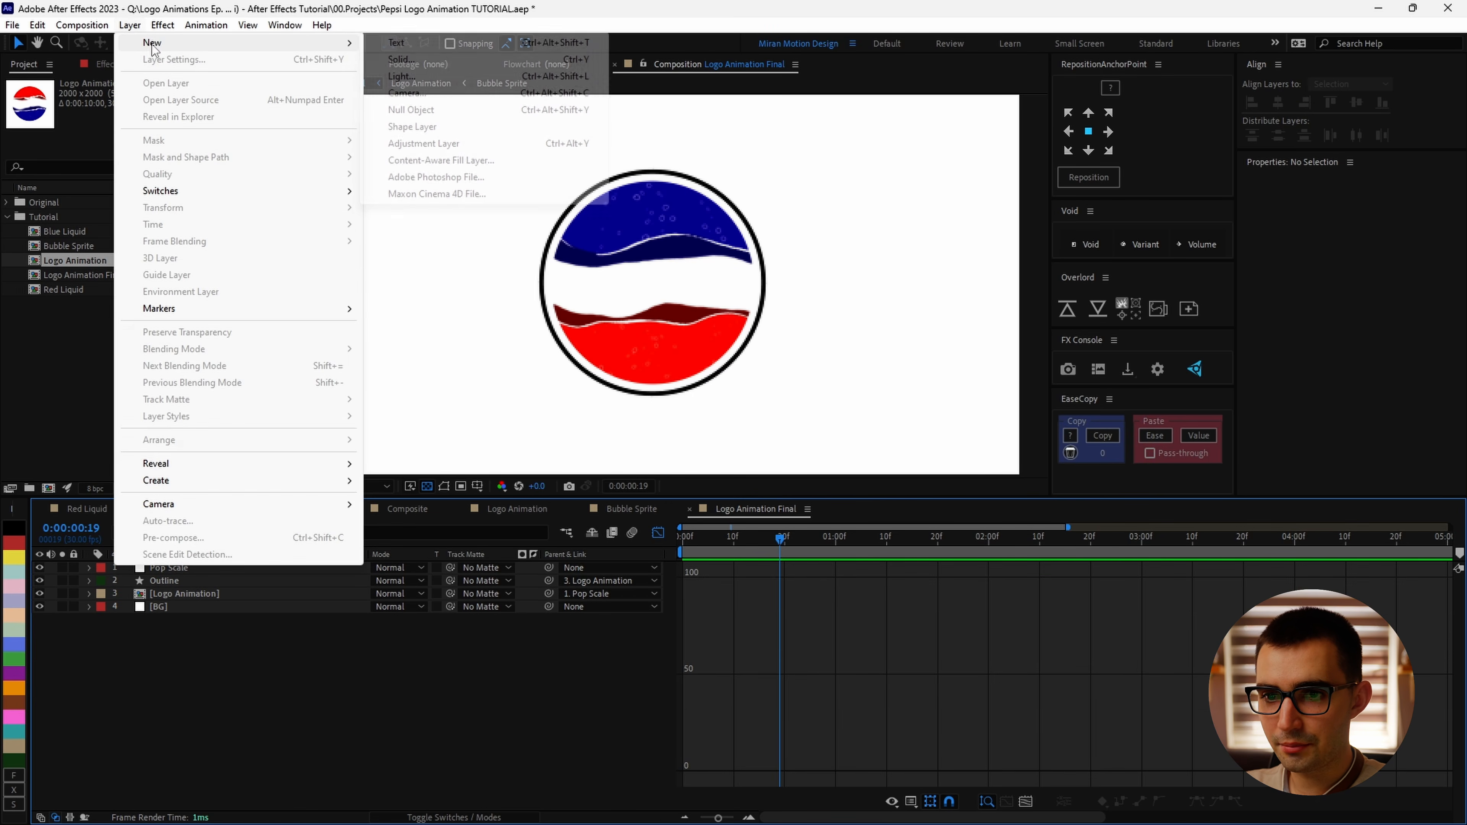
pyautogui.click(410, 109)
pyautogui.press('Return')
pyautogui.write('C')
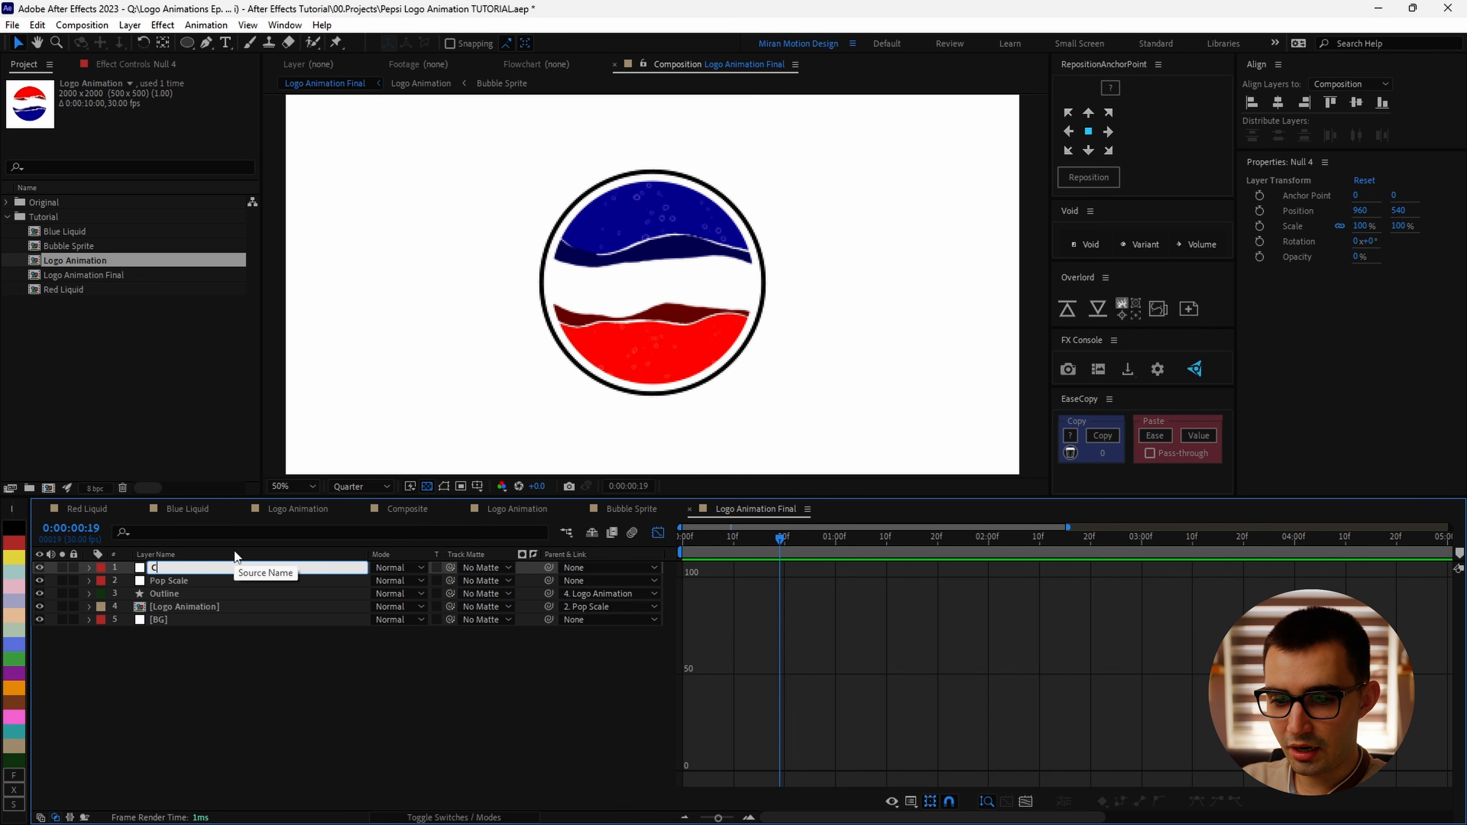
pyautogui.write('onstant Scale')
pyautogui.press('Return')
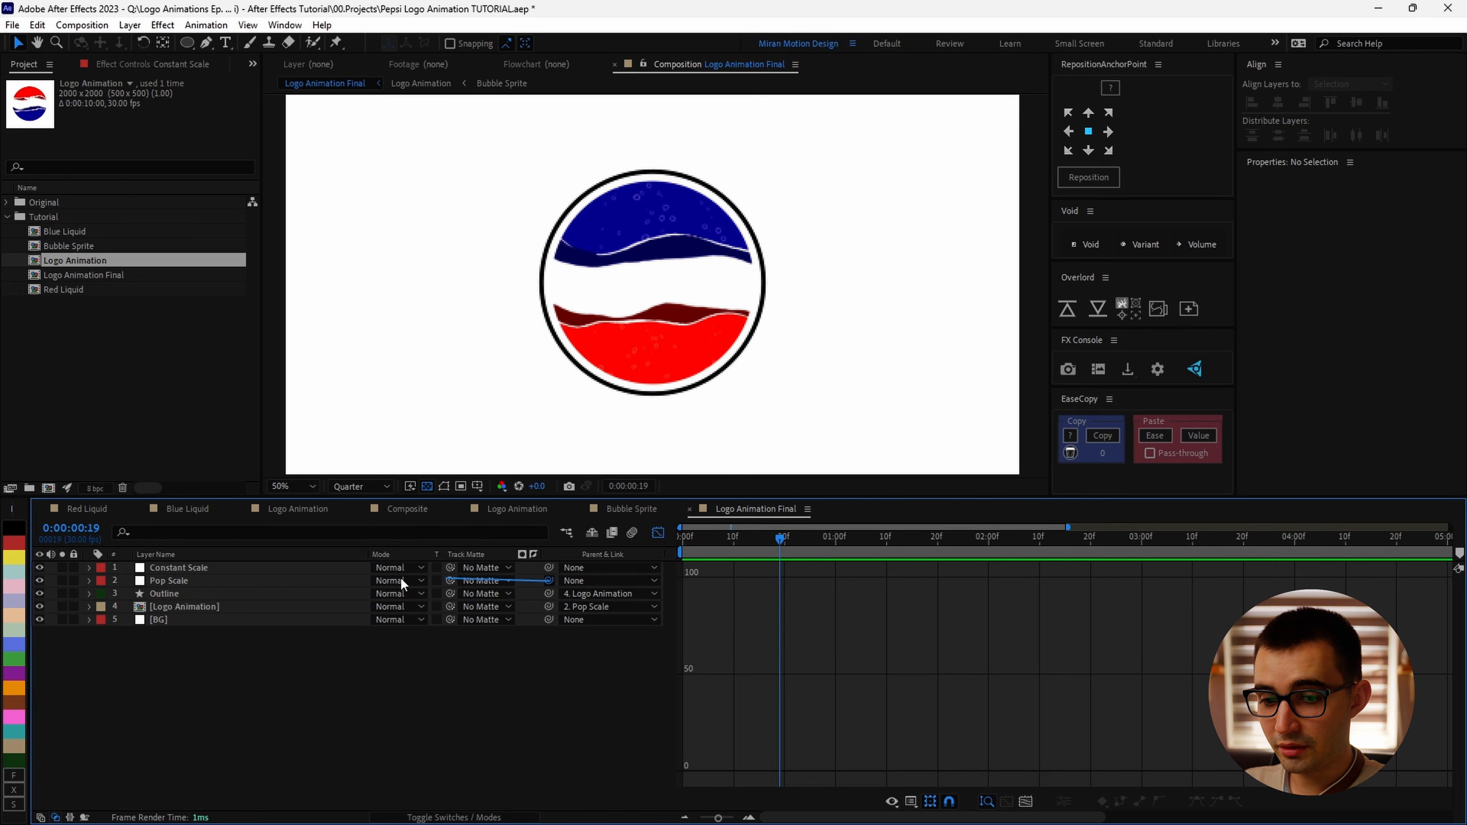
# Step: Parent Pop Scale to Constant Scale and set a Scale keyframe on Constant Scale at 0:00:00:19
pyautogui.moveTo(548, 580); pyautogui.dragTo(173, 568)
pyautogui.press('s')
pyautogui.click(127, 580)
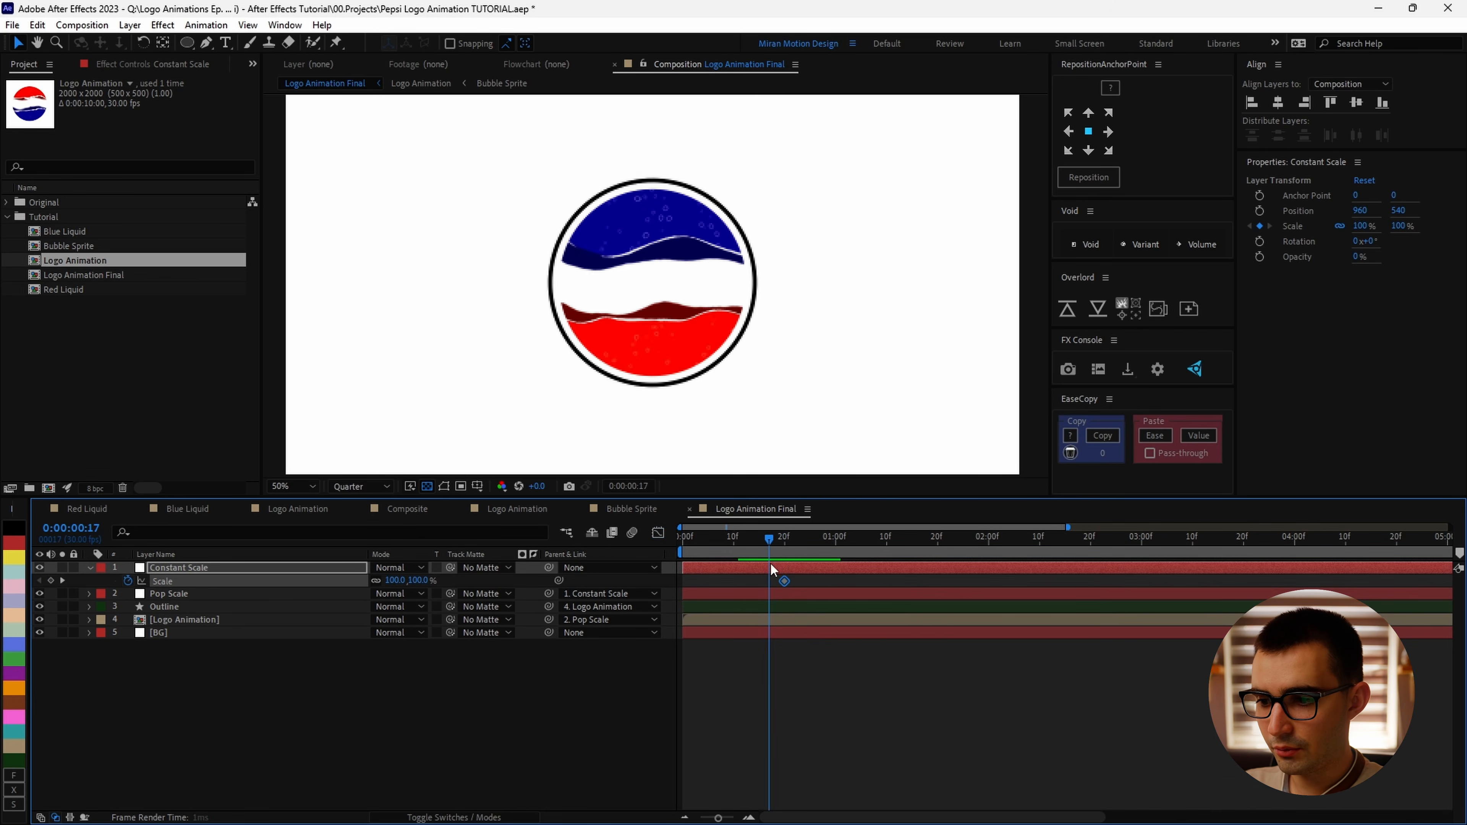
# Step: Zoom out the timeline and set Constant Scale's Scale to 90% at 0:00:05:00
pyautogui.moveTo(771, 565); pyautogui.dragTo(835, 562)
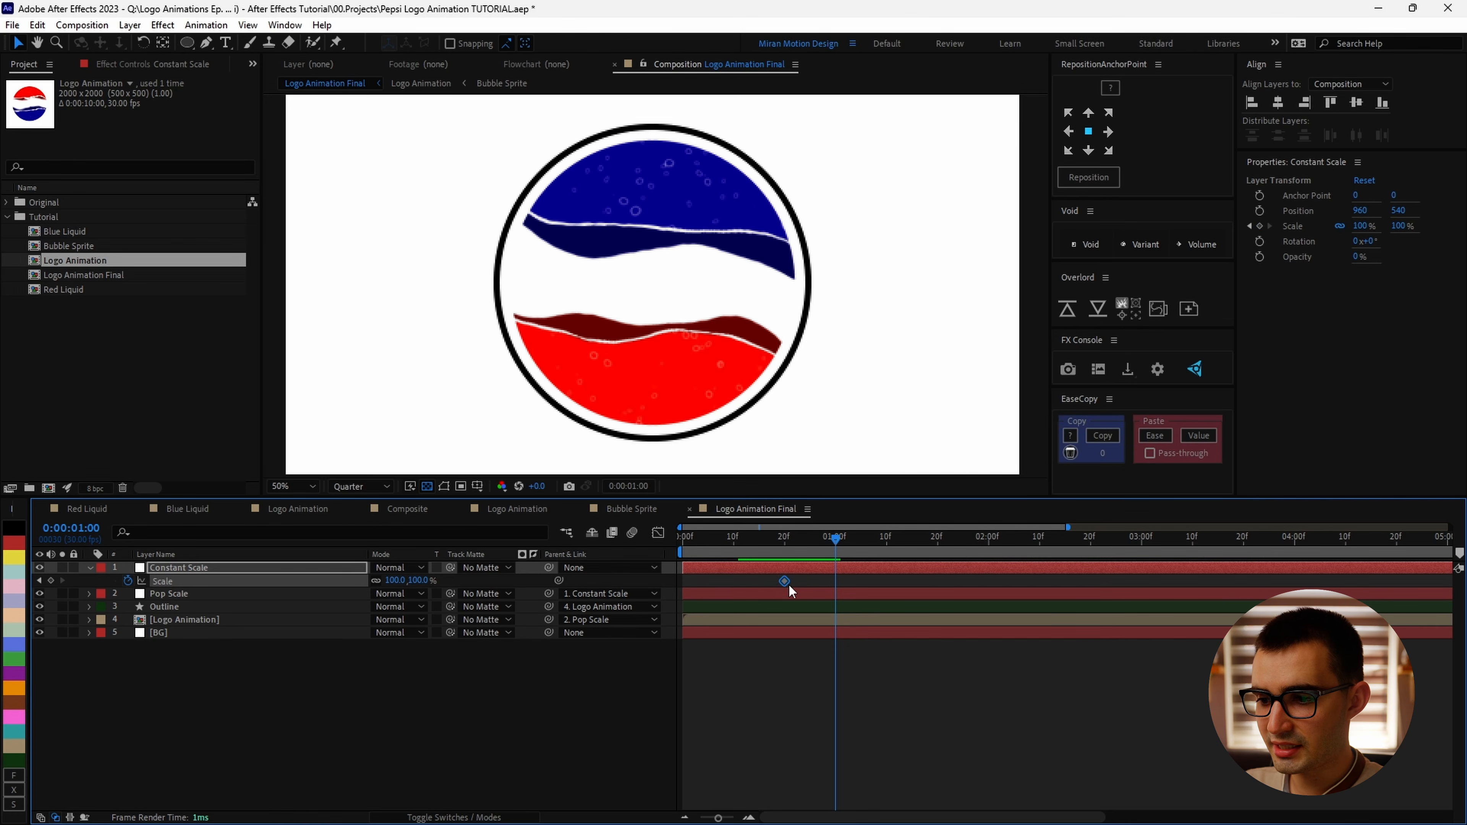
pyautogui.hscroll(2, 833, 577)
pyautogui.moveTo(721, 541); pyautogui.dragTo(1183, 636)
pyautogui.scroll(-2, 1195, 664)
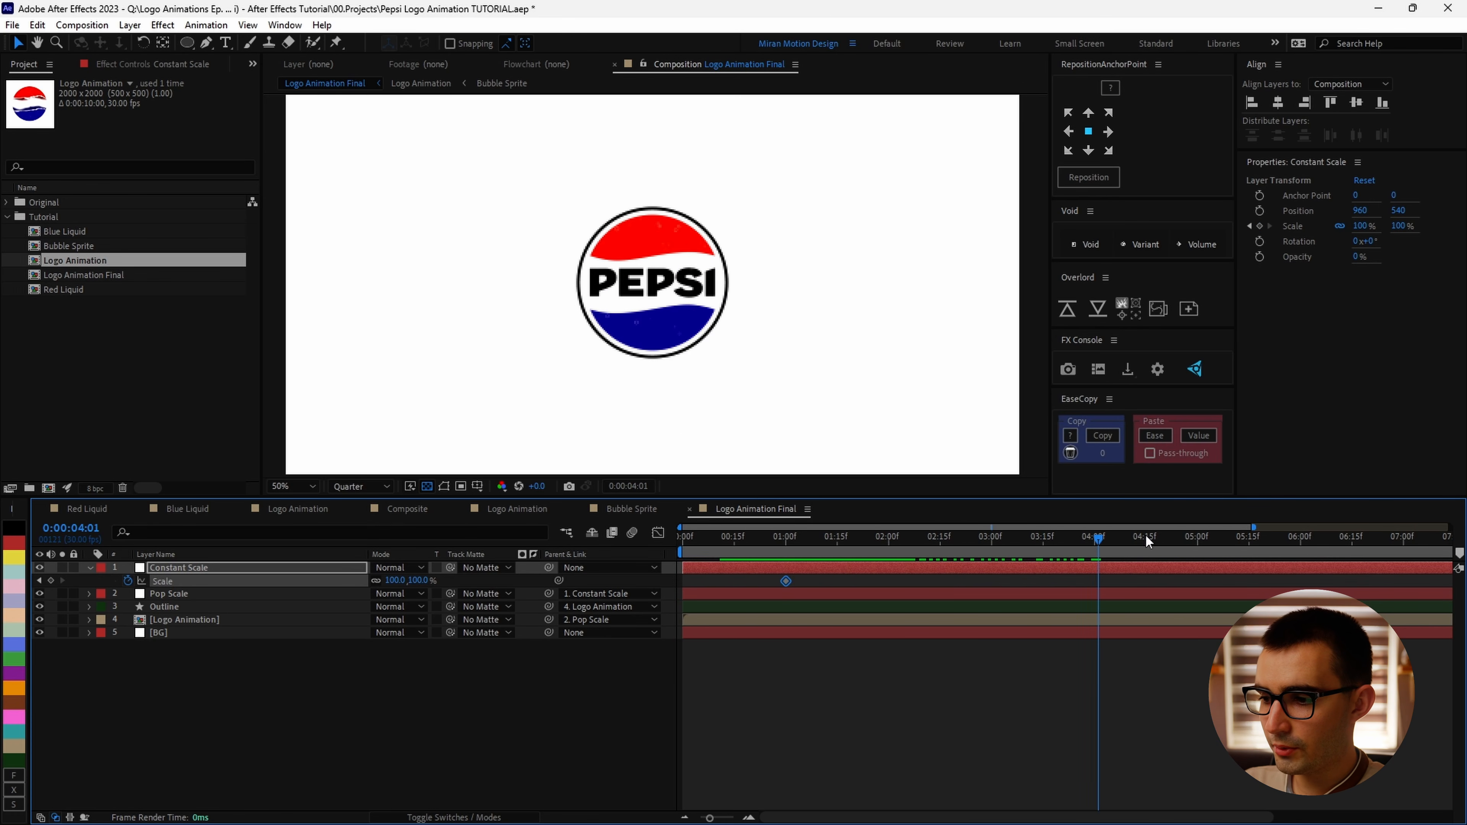
pyautogui.moveTo(1147, 539); pyautogui.dragTo(1198, 546)
pyautogui.click(417, 580)
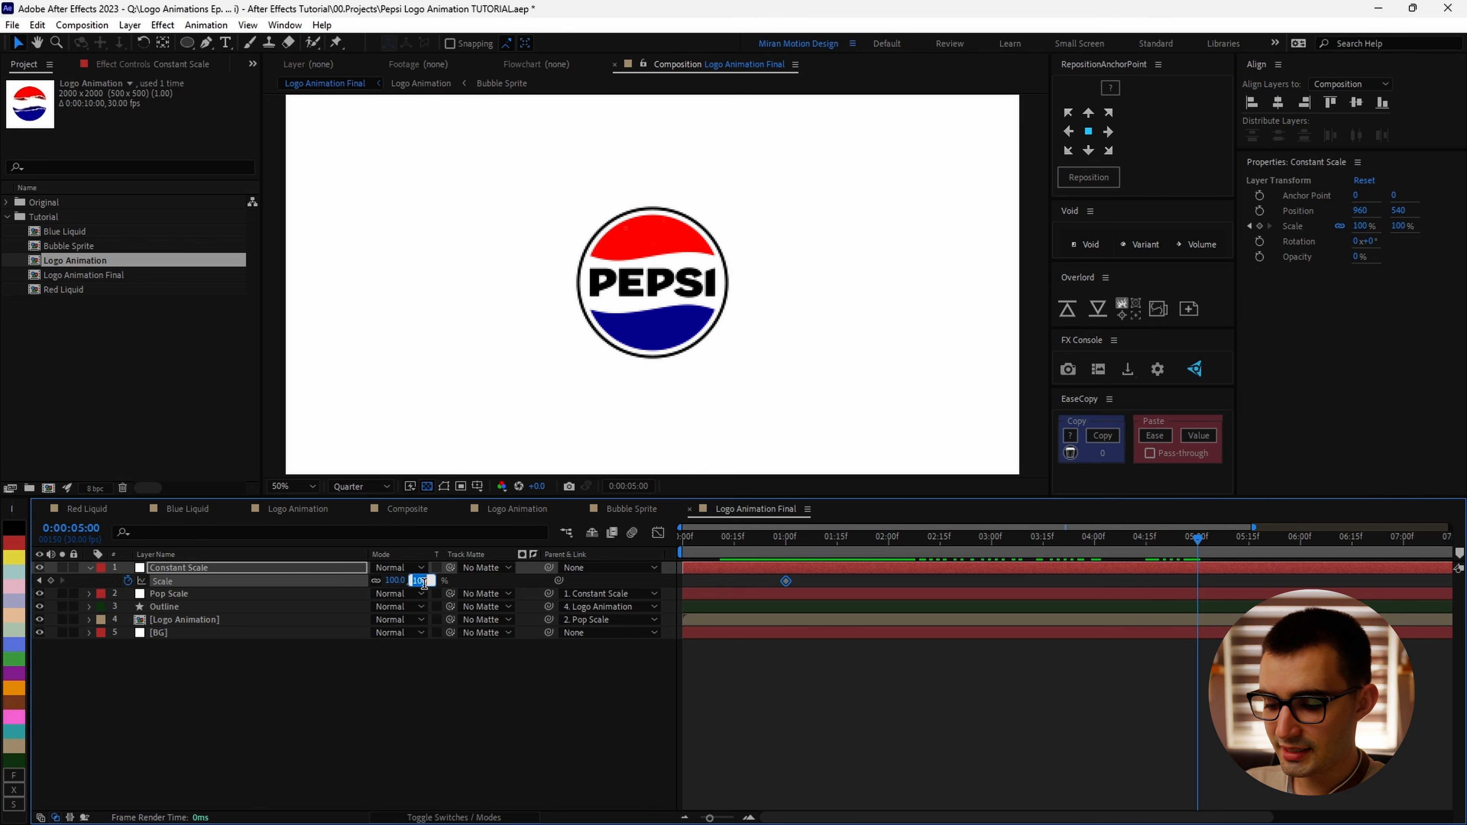
pyautogui.write('90')
pyautogui.press('Return')
pyautogui.click(934, 701)
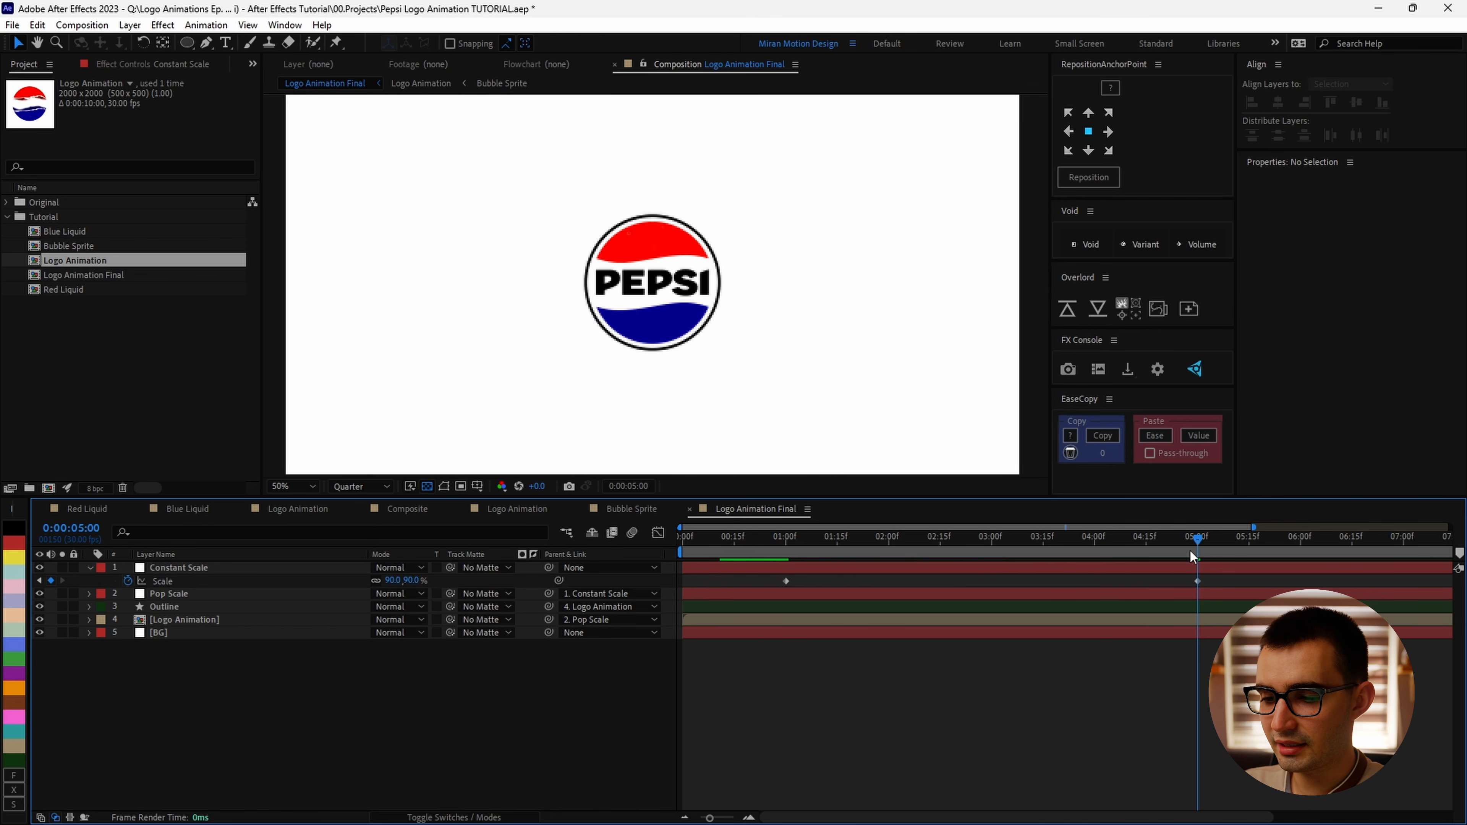
# Step: Enter 100% for Constant Scale's Scale and move the playhead to 0:00:01:00
pyautogui.click(418, 580)
pyautogui.write('100')
pyautogui.press('Return')
pyautogui.click(784, 539)
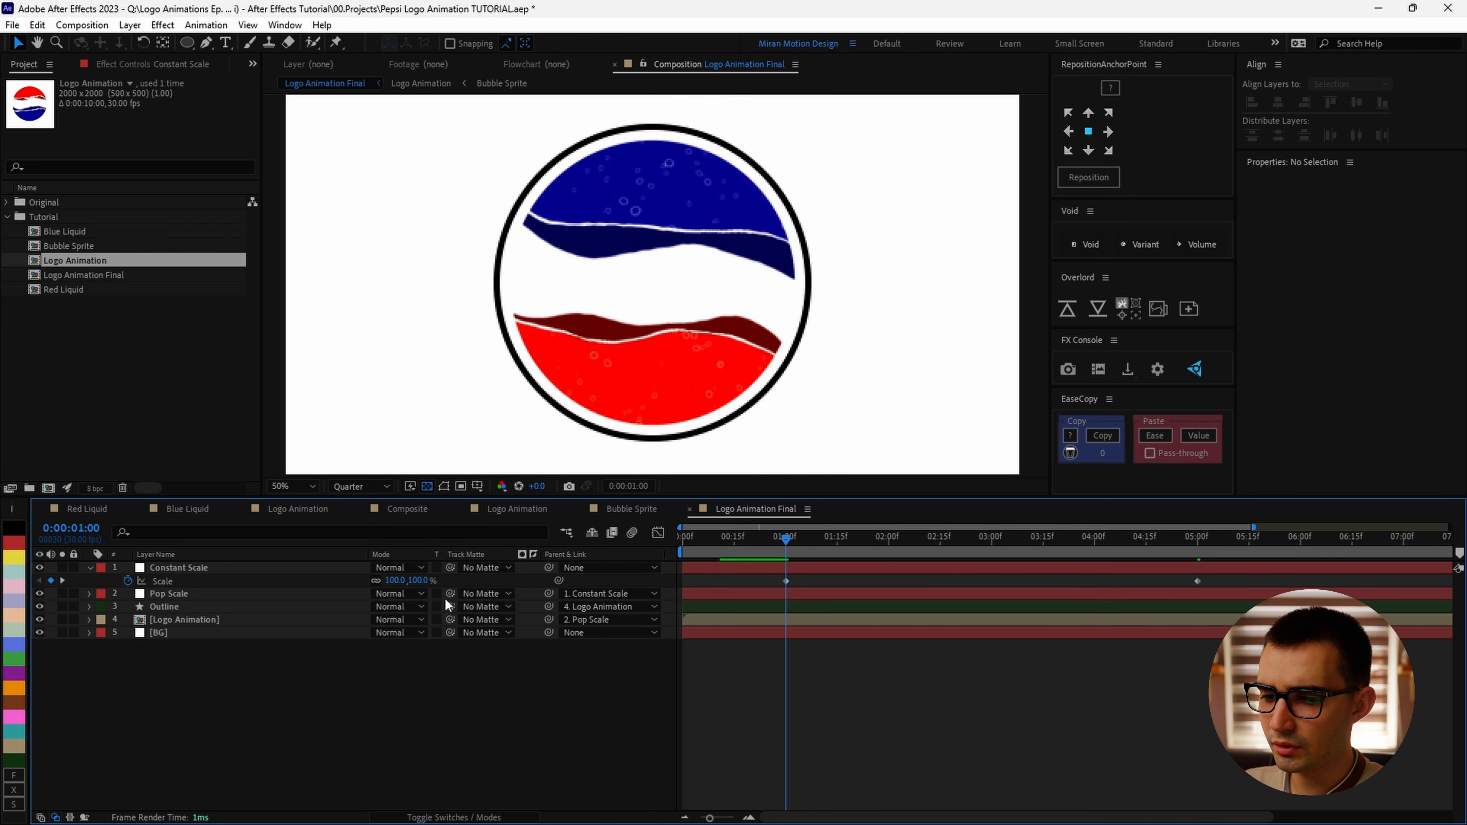
# Step: Set Constant Scale's Scale to 110% at 0:00:01:00 and apply Easy Ease to its Scale keyframes
pyautogui.write('110')
pyautogui.press('Return')
pyautogui.moveTo(1257, 583); pyautogui.dragTo(754, 614)
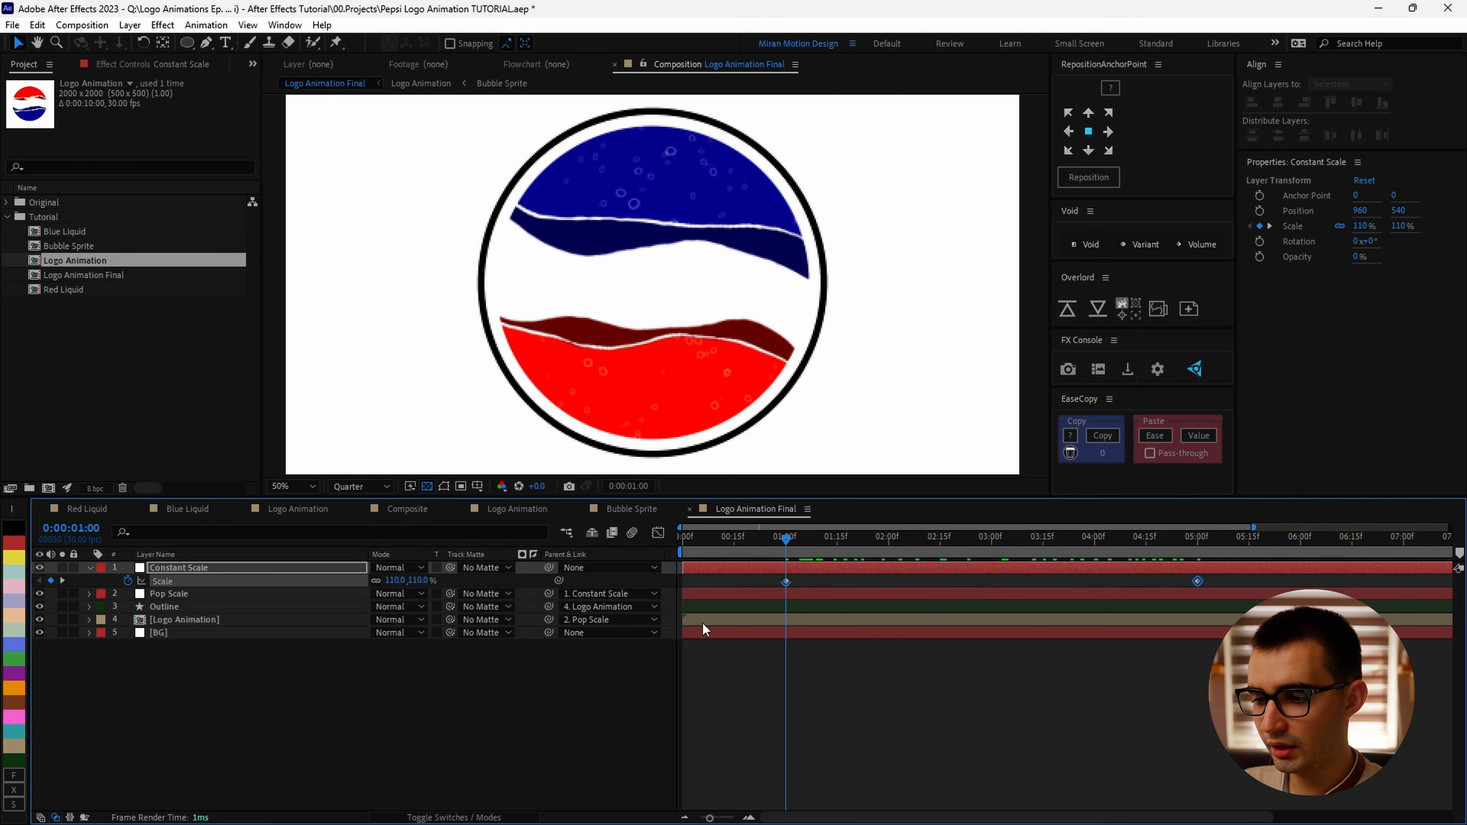
pyautogui.press('F9')
# Step: Shorten the ease handle on the last Scale keyframe of Constant Scale in the Graph Editor and preview
pyautogui.click(1231, 580)
pyautogui.hotkey('shift', 'F3')
pyautogui.click(264, 583)
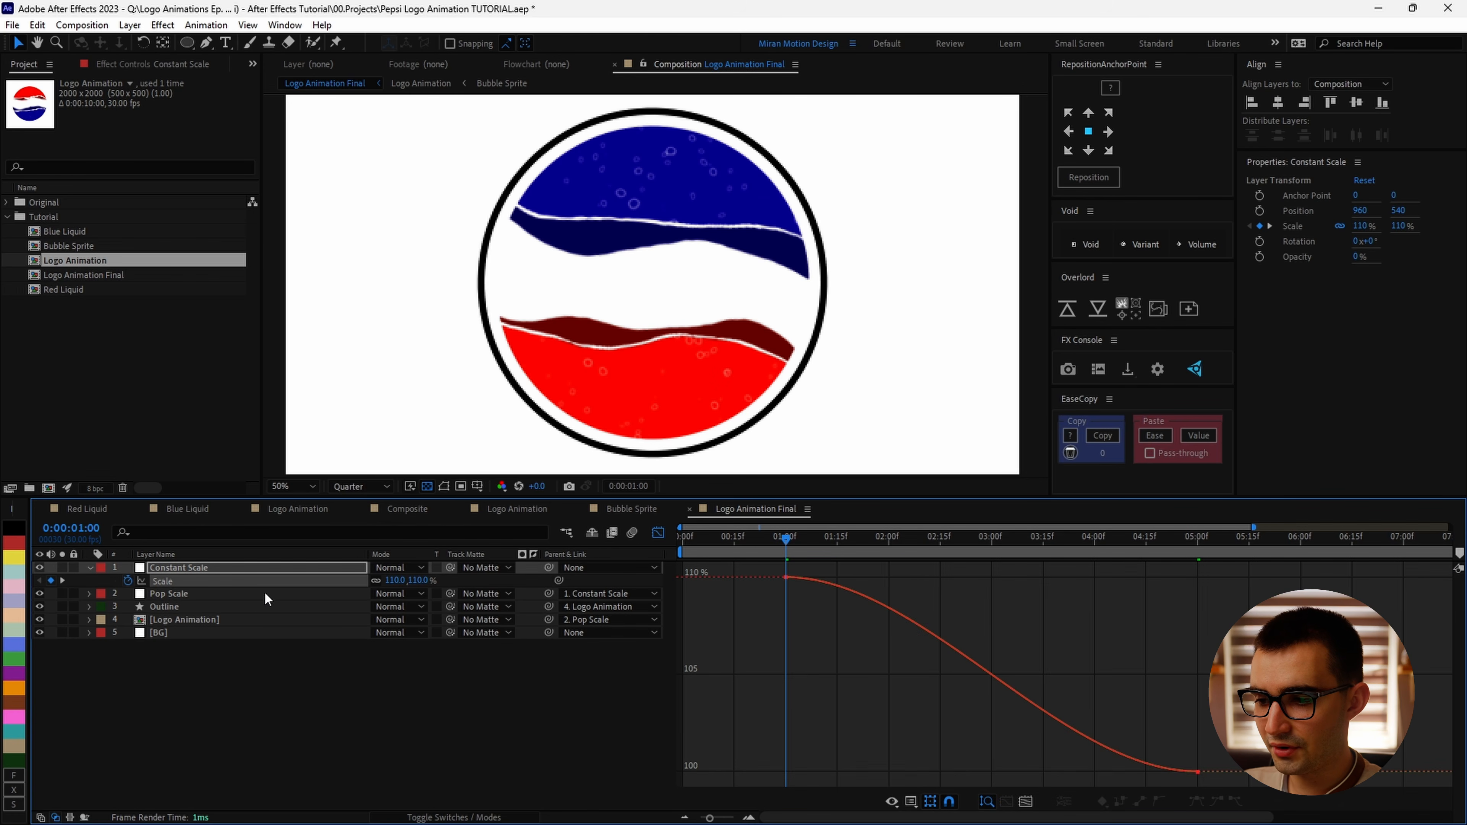
pyautogui.click(792, 584)
pyautogui.moveTo(1060, 771); pyautogui.dragTo(901, 771)
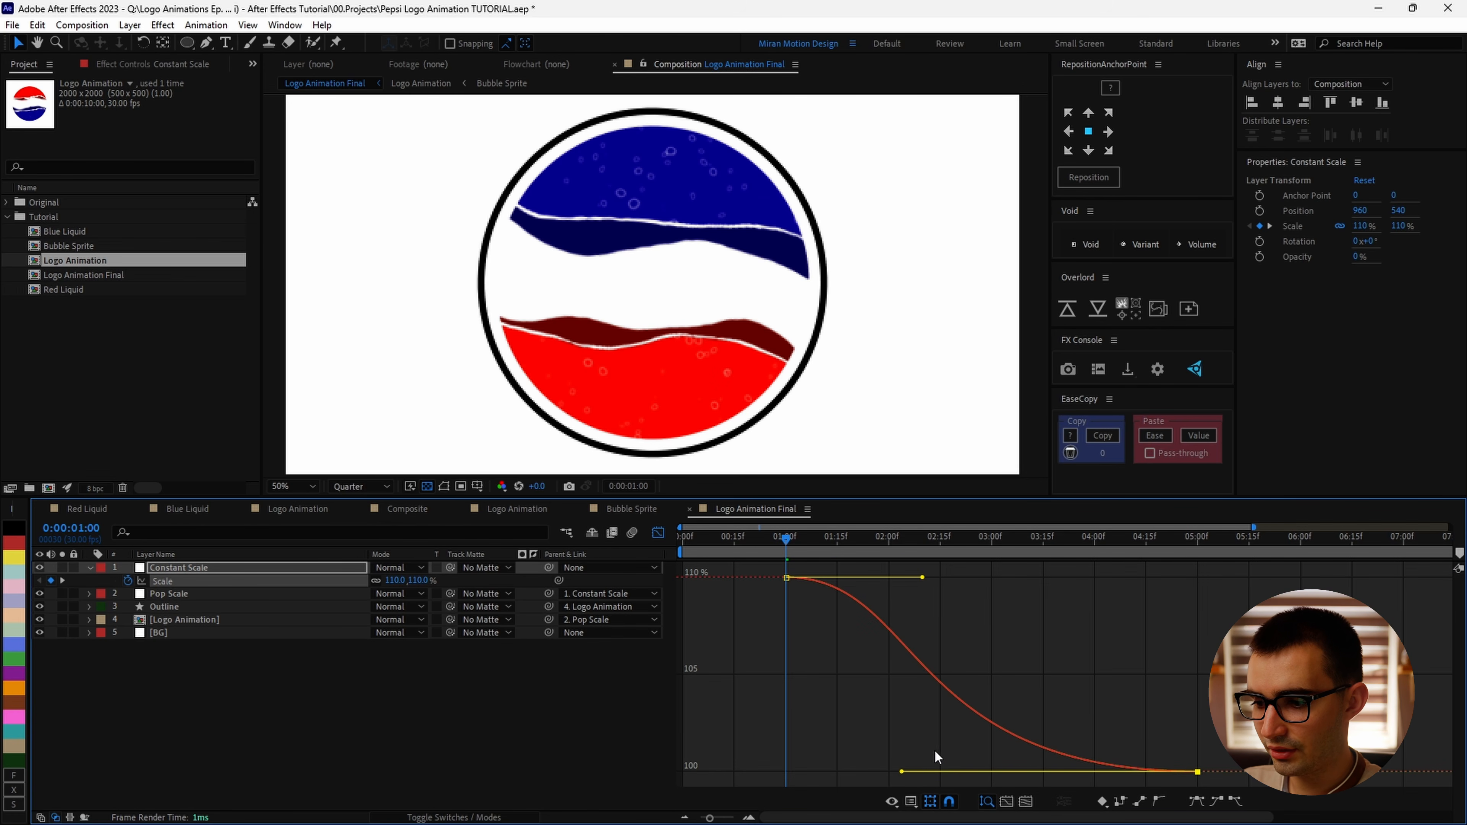
pyautogui.press('space')
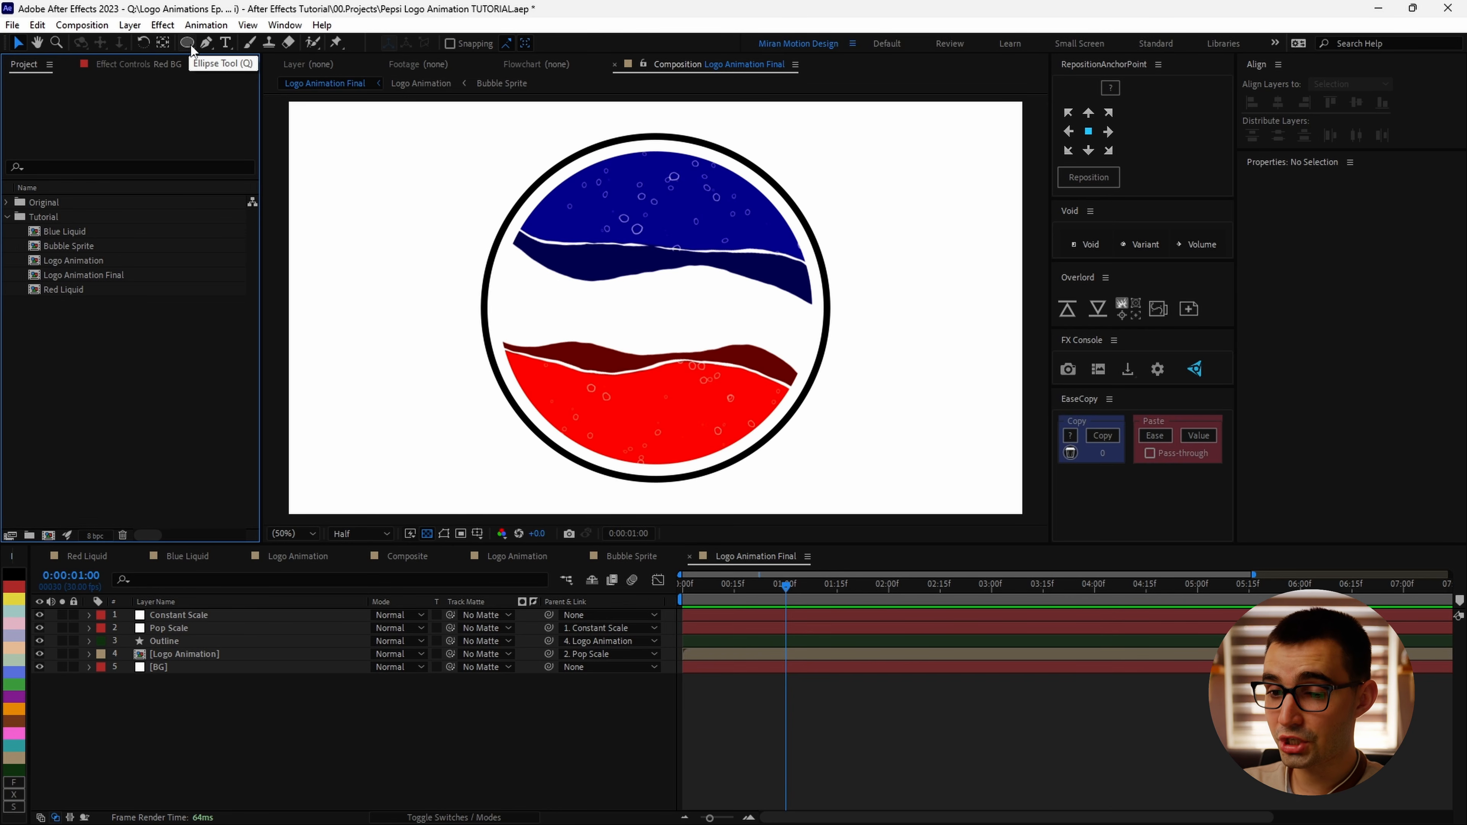
# Step: Create a full-comp ellipse shape layer with the Ellipse tool and rename it Blue Ring
pyautogui.click(190, 44)
pyautogui.doubleClick(189, 43)
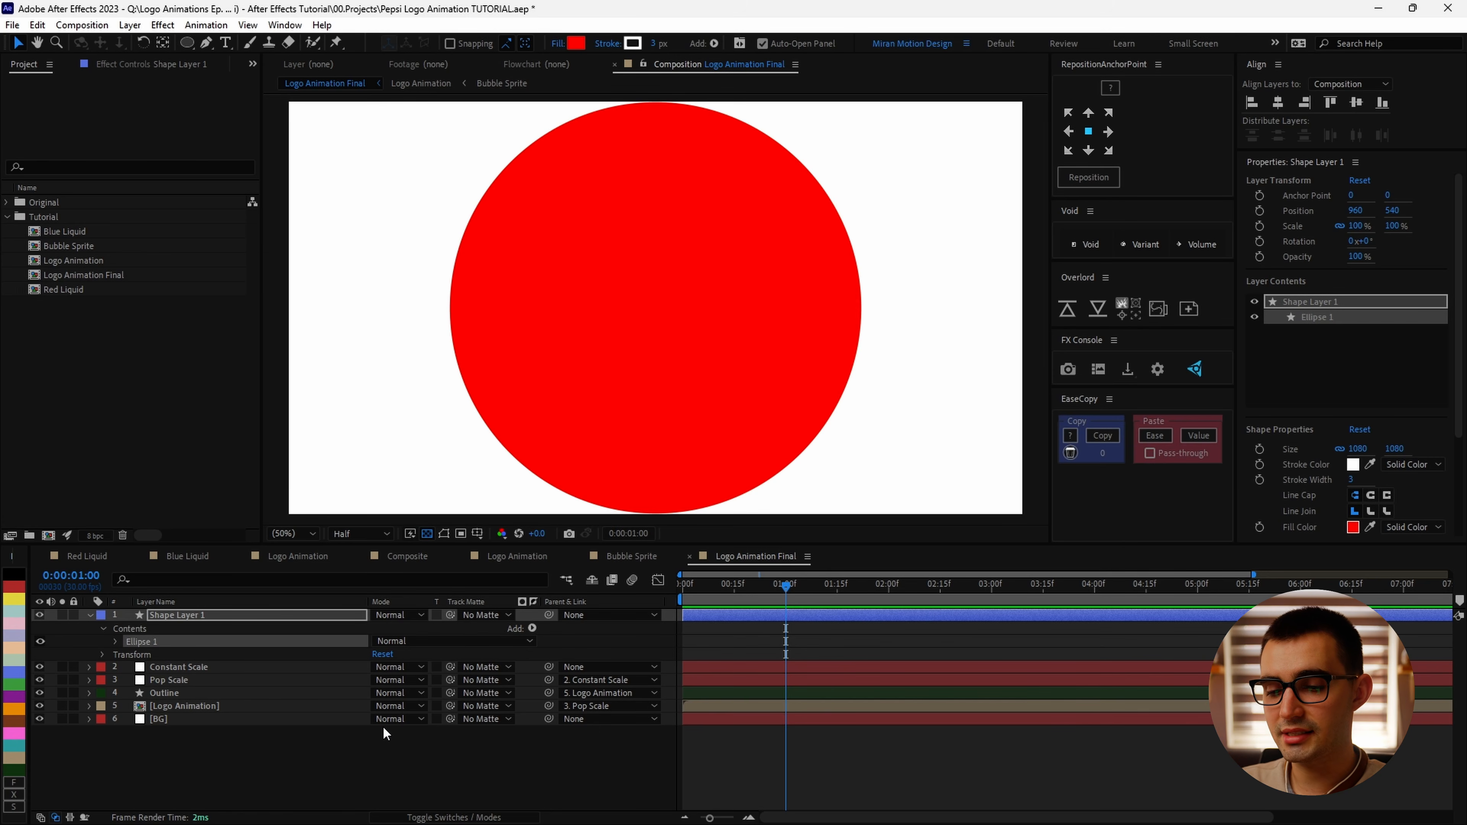
pyautogui.click(252, 620)
pyautogui.press('Return')
pyautogui.write('Blue Ring')
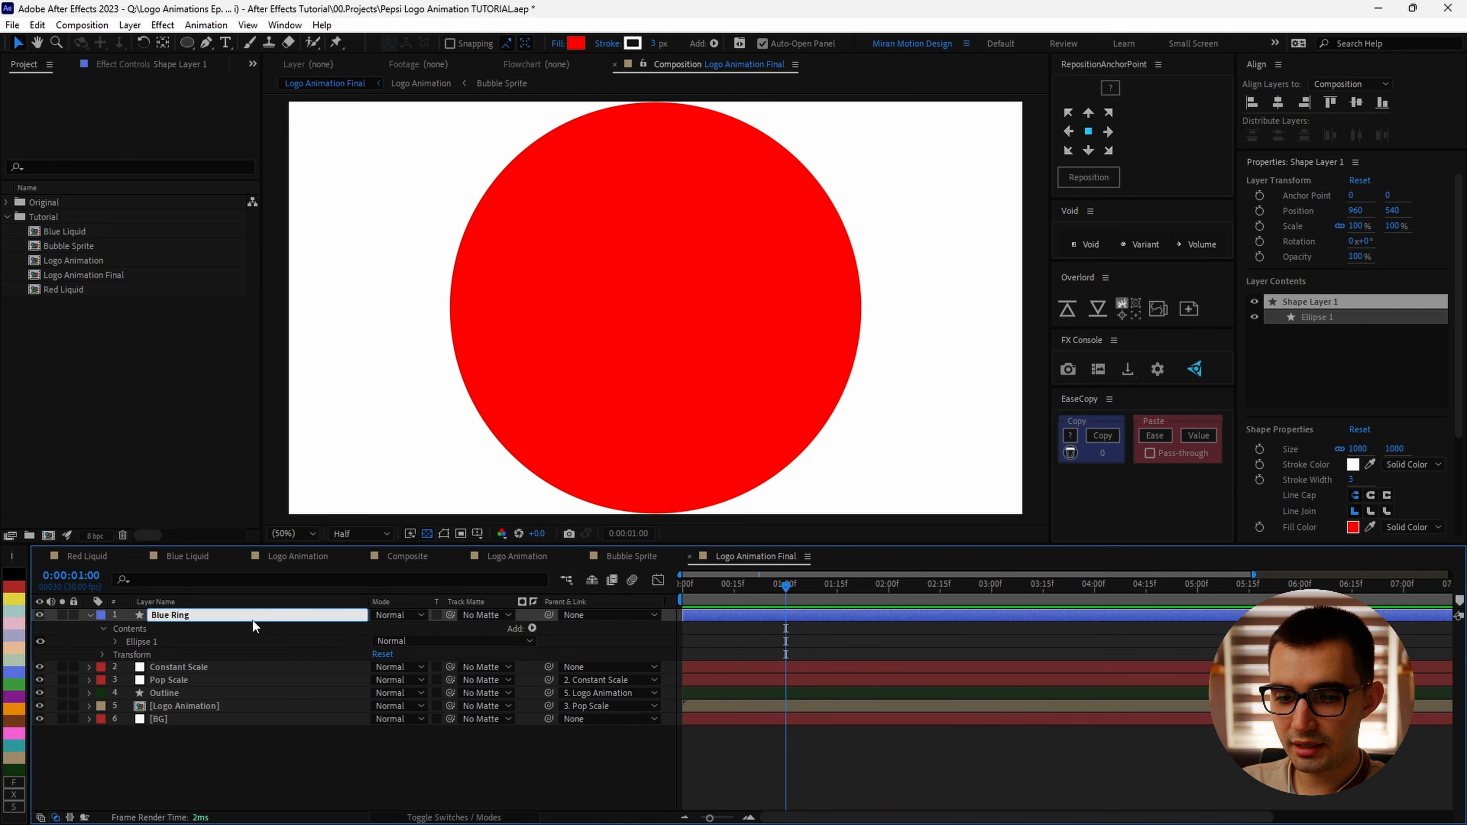
pyautogui.press('Return')
# Step: Delete the Blue Ring ellipse's fill and open its stroke settings
pyautogui.click(116, 642)
pyautogui.click(157, 680)
pyautogui.press('Delete')
pyautogui.click(130, 668)
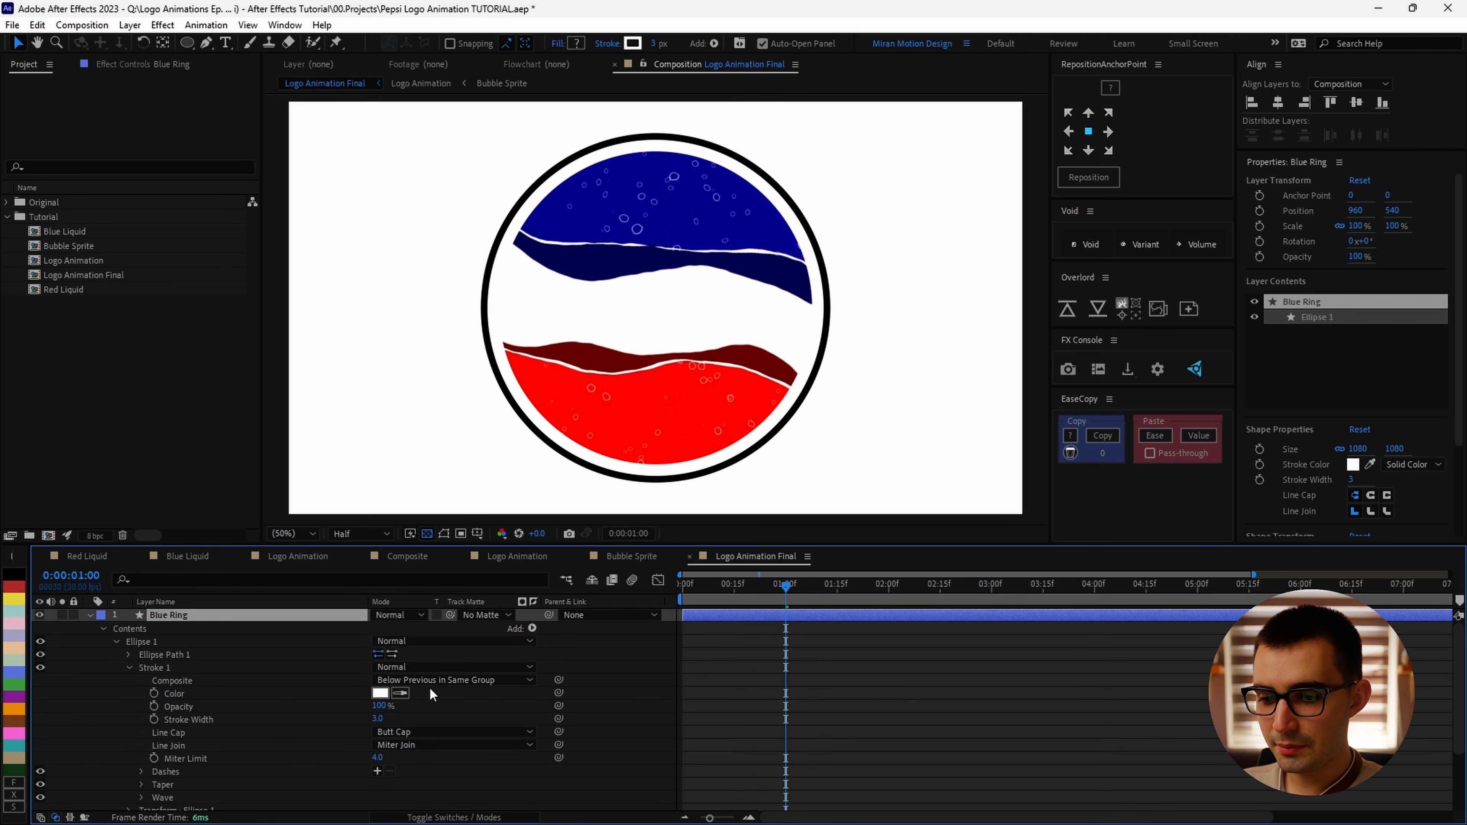
# Step: Set the stroke color to the logo's blue and the stroke width to 100
pyautogui.click(756, 230)
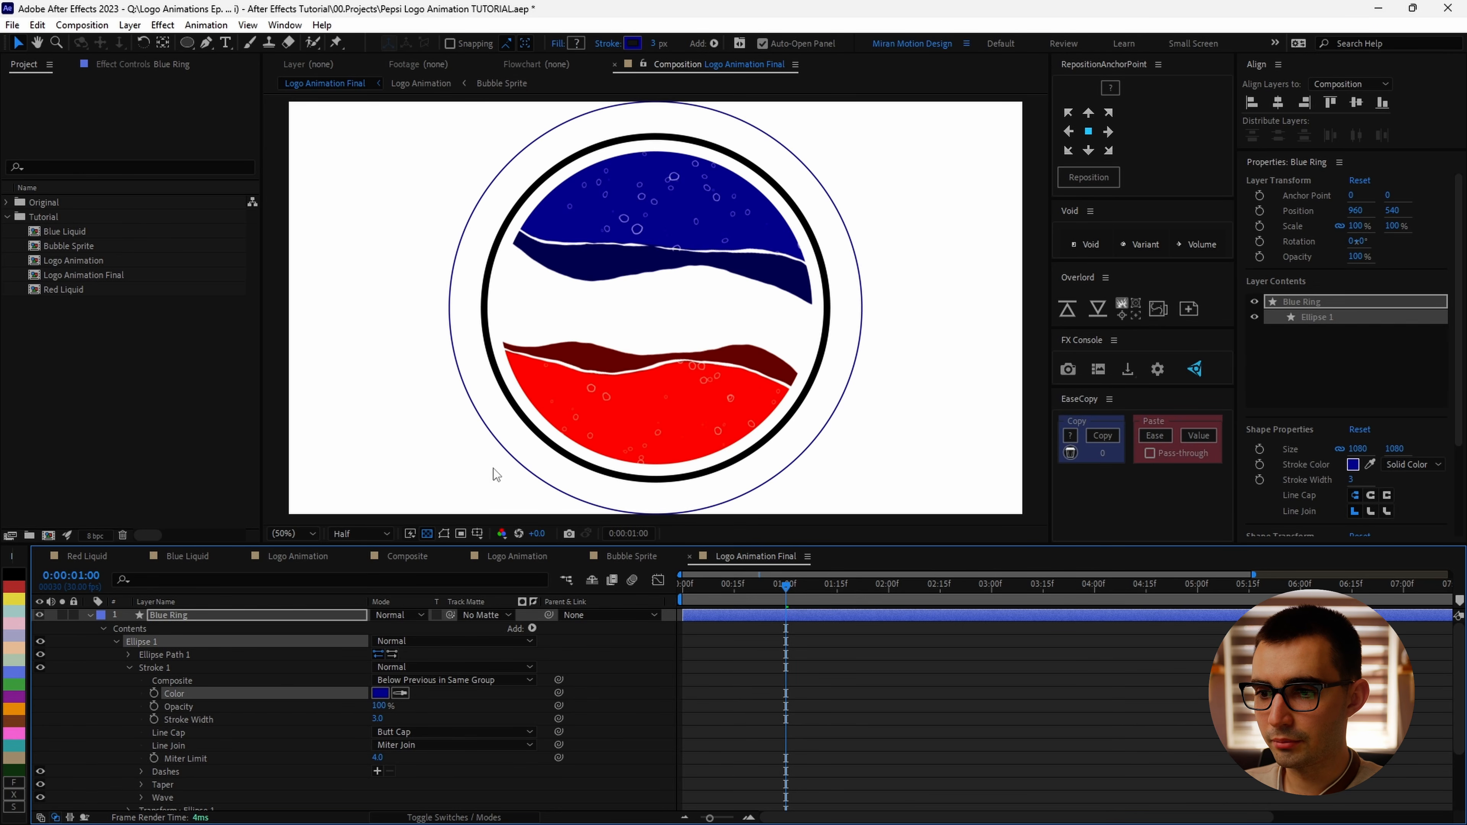
pyautogui.moveTo(377, 718)
pyautogui.mouseDown()
pyautogui.moveTo(427, 719)
pyautogui.moveTo(385, 720)
pyautogui.mouseUp()
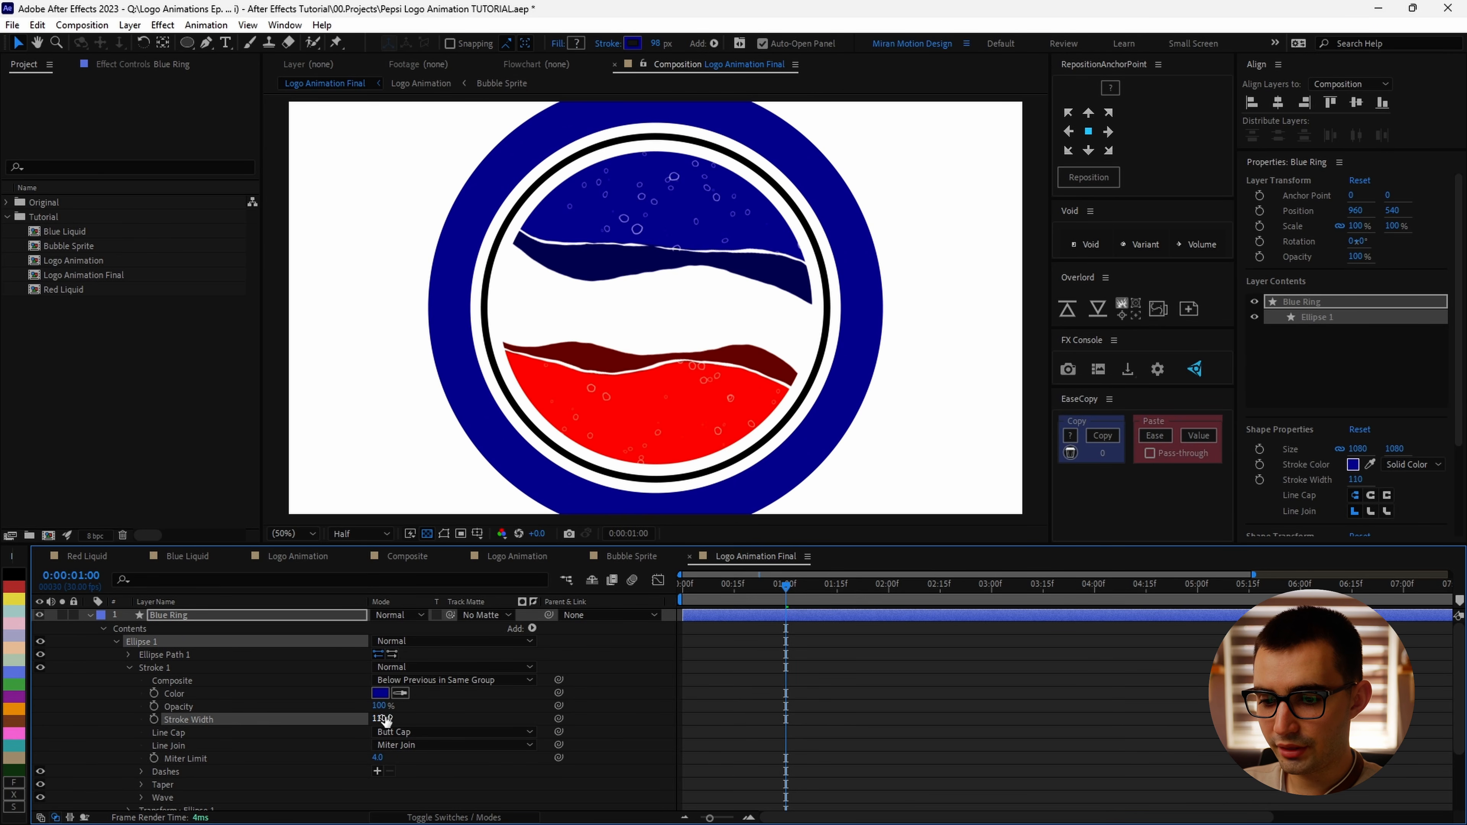
pyautogui.press('Return')
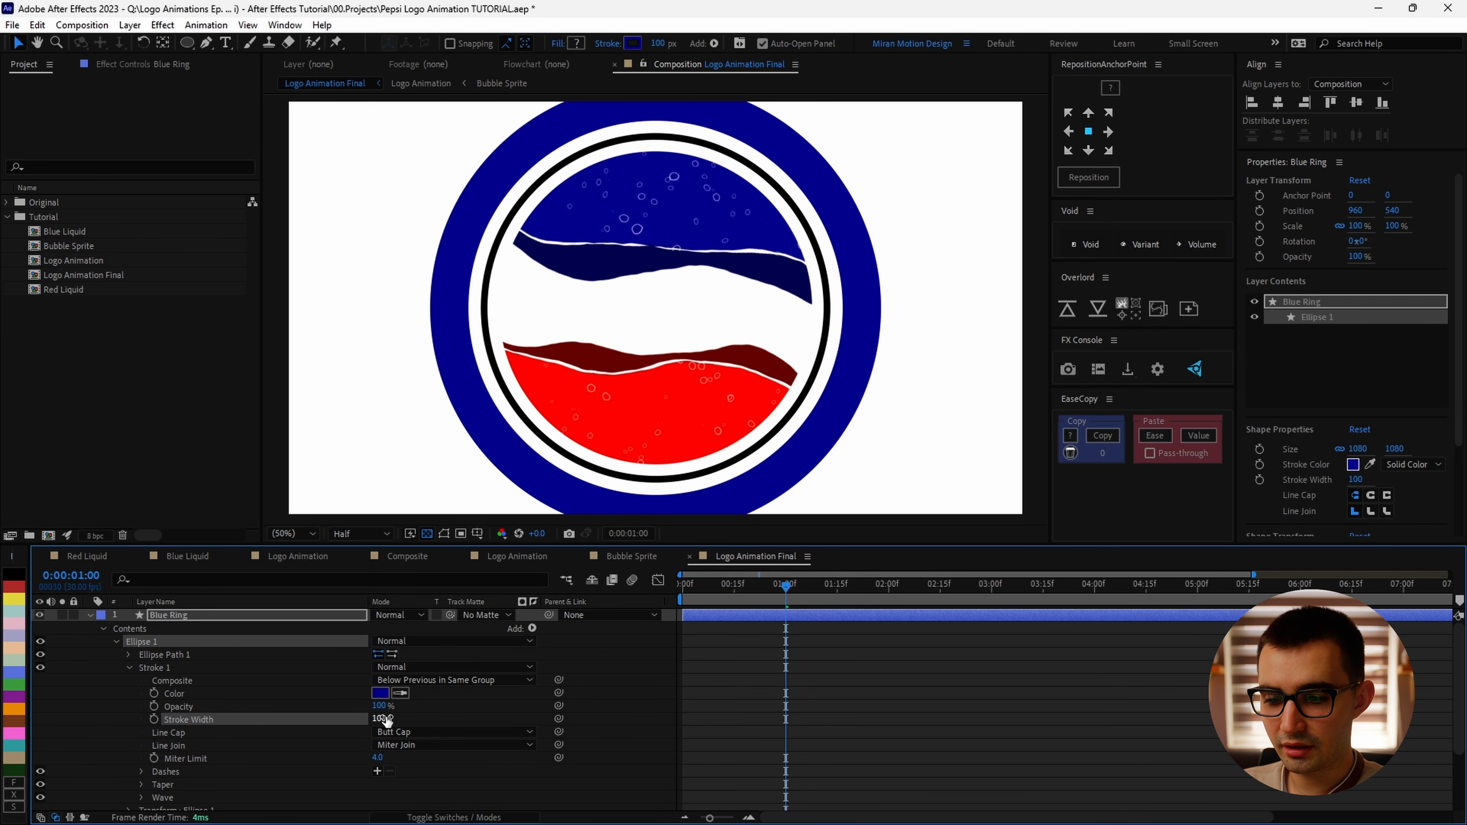
# Step: Duplicate the Blue Ring ellipse's stroke
pyautogui.click(183, 670)
pyautogui.hotkey('ctrl', 'd')
pyautogui.scroll(-3, 203, 695)
pyautogui.click(131, 734)
pyautogui.scroll(-2, 281, 735)
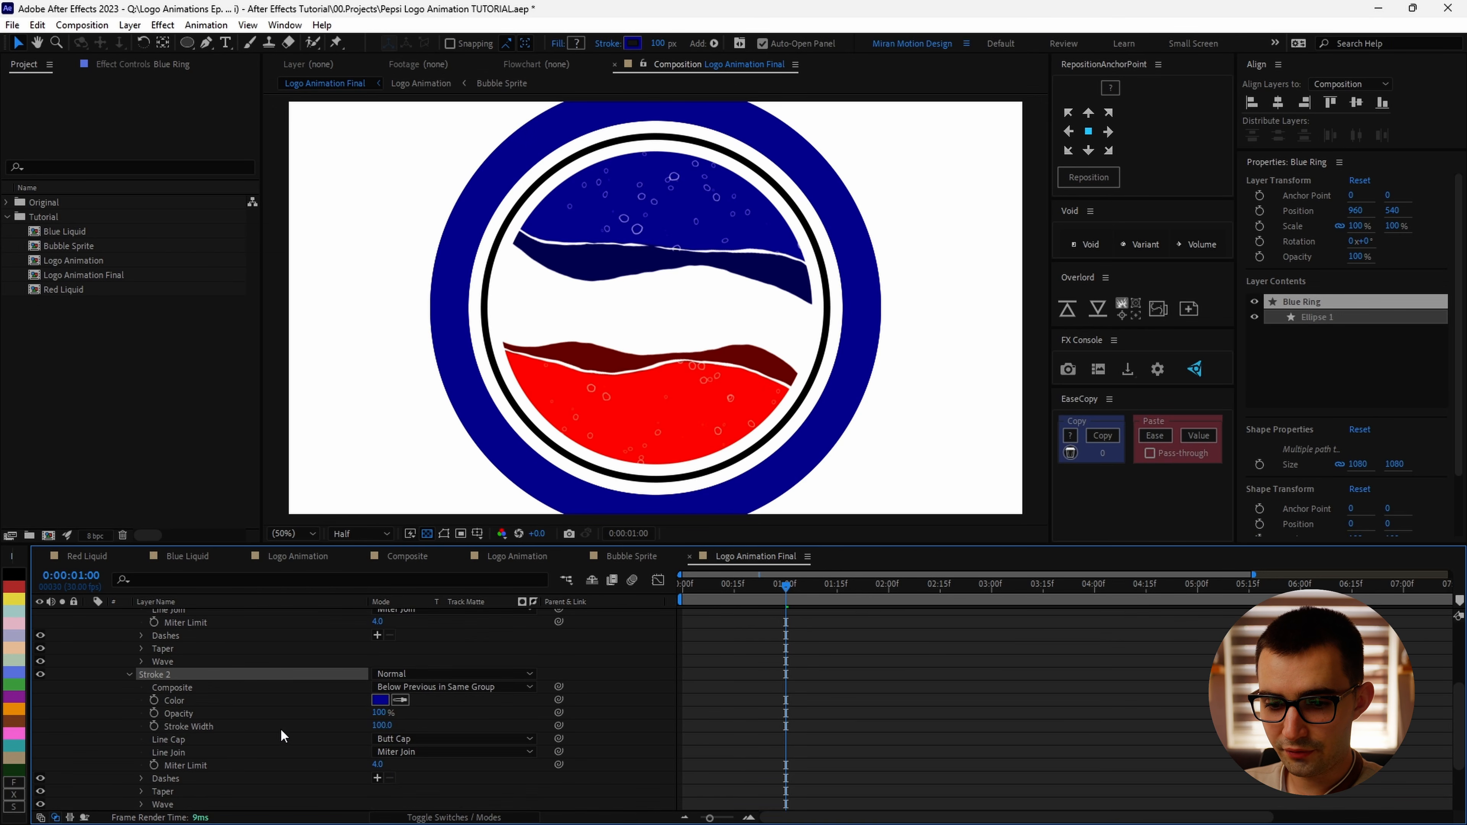
pyautogui.scroll(-1, 283, 736)
# Step: Set the duplicated stroke's color to black and its width to 150
pyautogui.click(381, 661)
pyautogui.moveTo(800, 497); pyautogui.dragTo(484, 701)
pyautogui.press('Return')
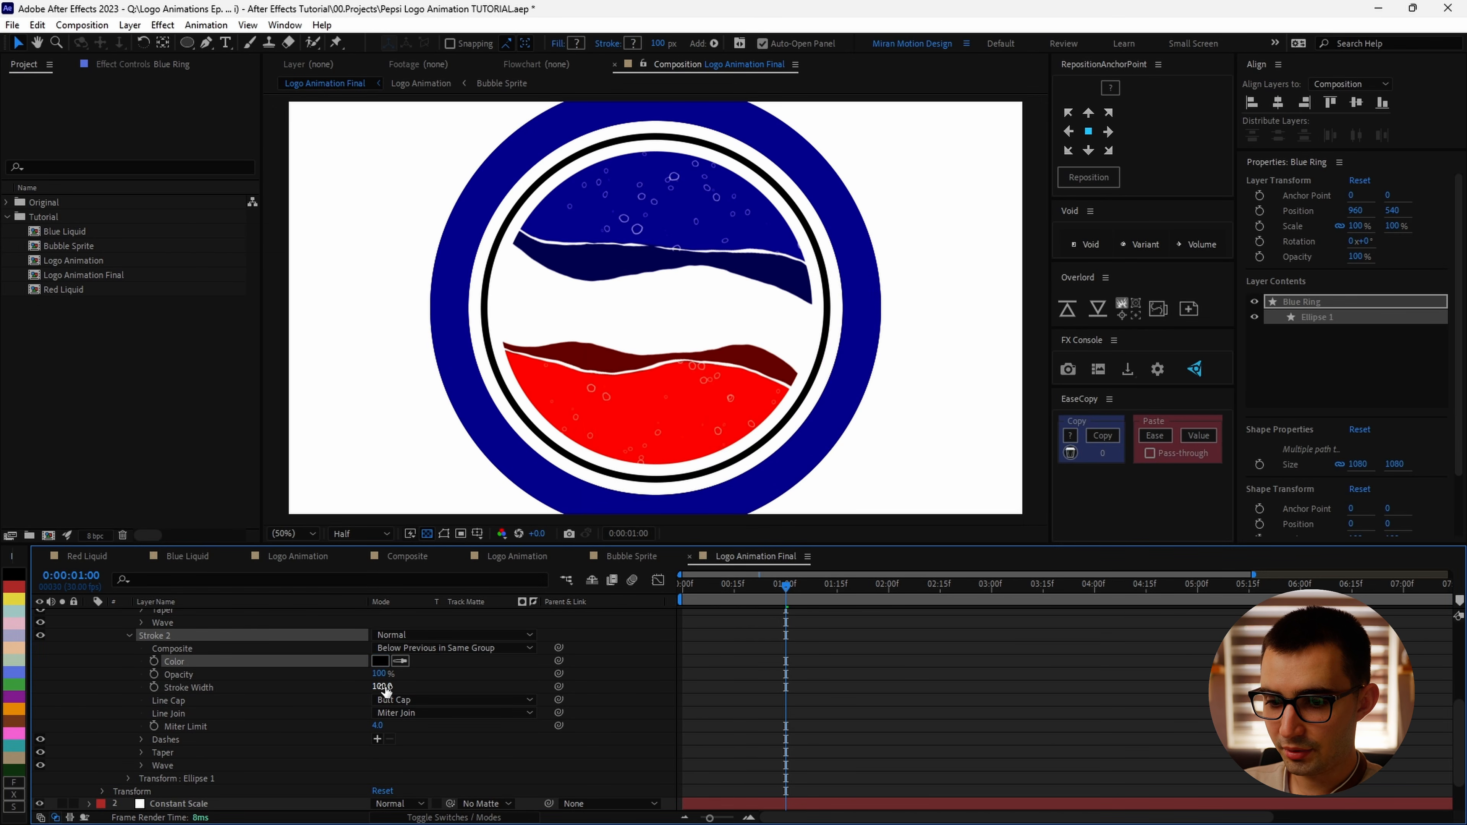
pyautogui.moveTo(385, 689); pyautogui.dragTo(384, 688)
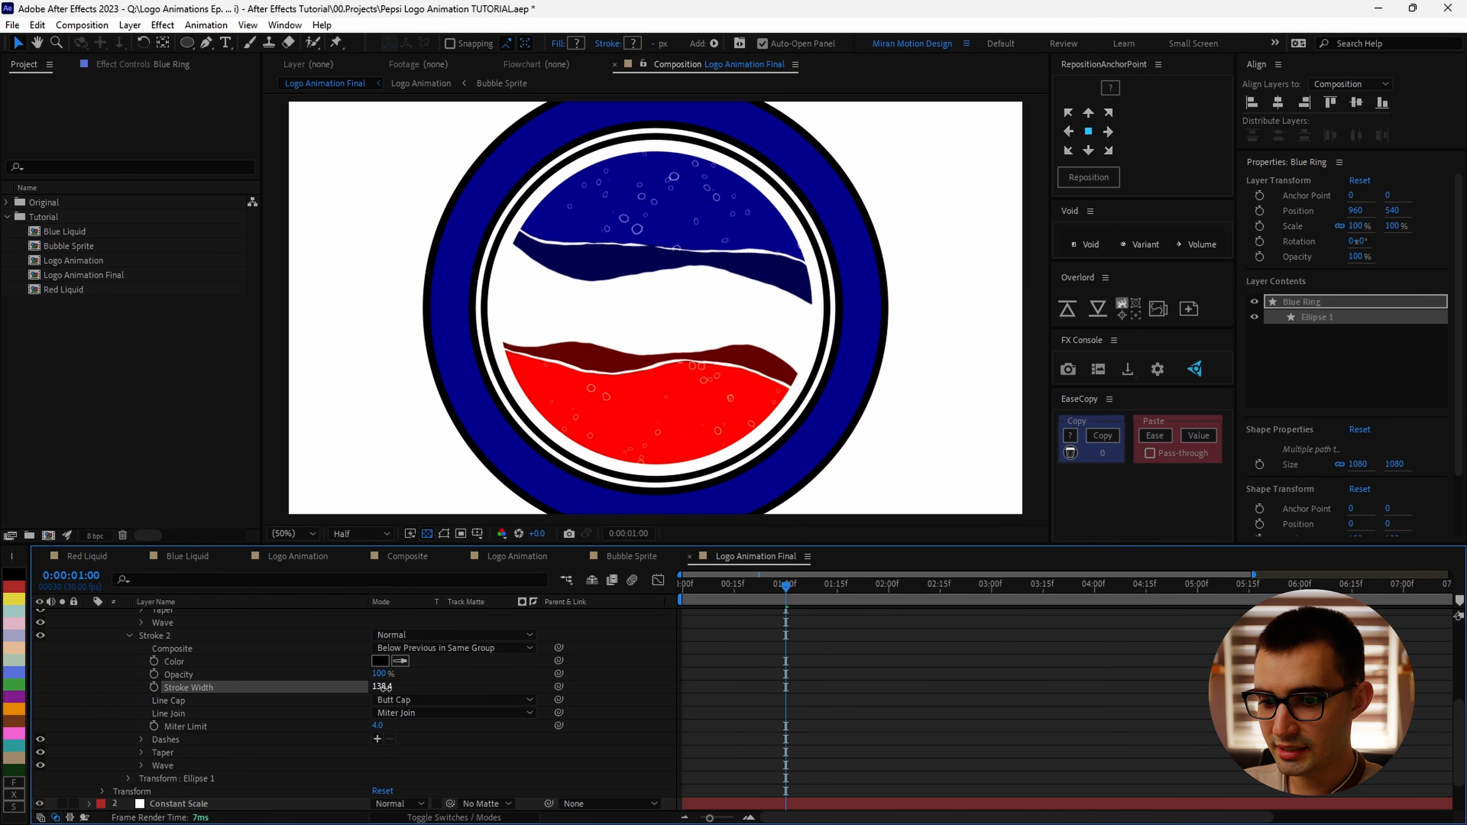
pyautogui.write('140')
pyautogui.press('Return')
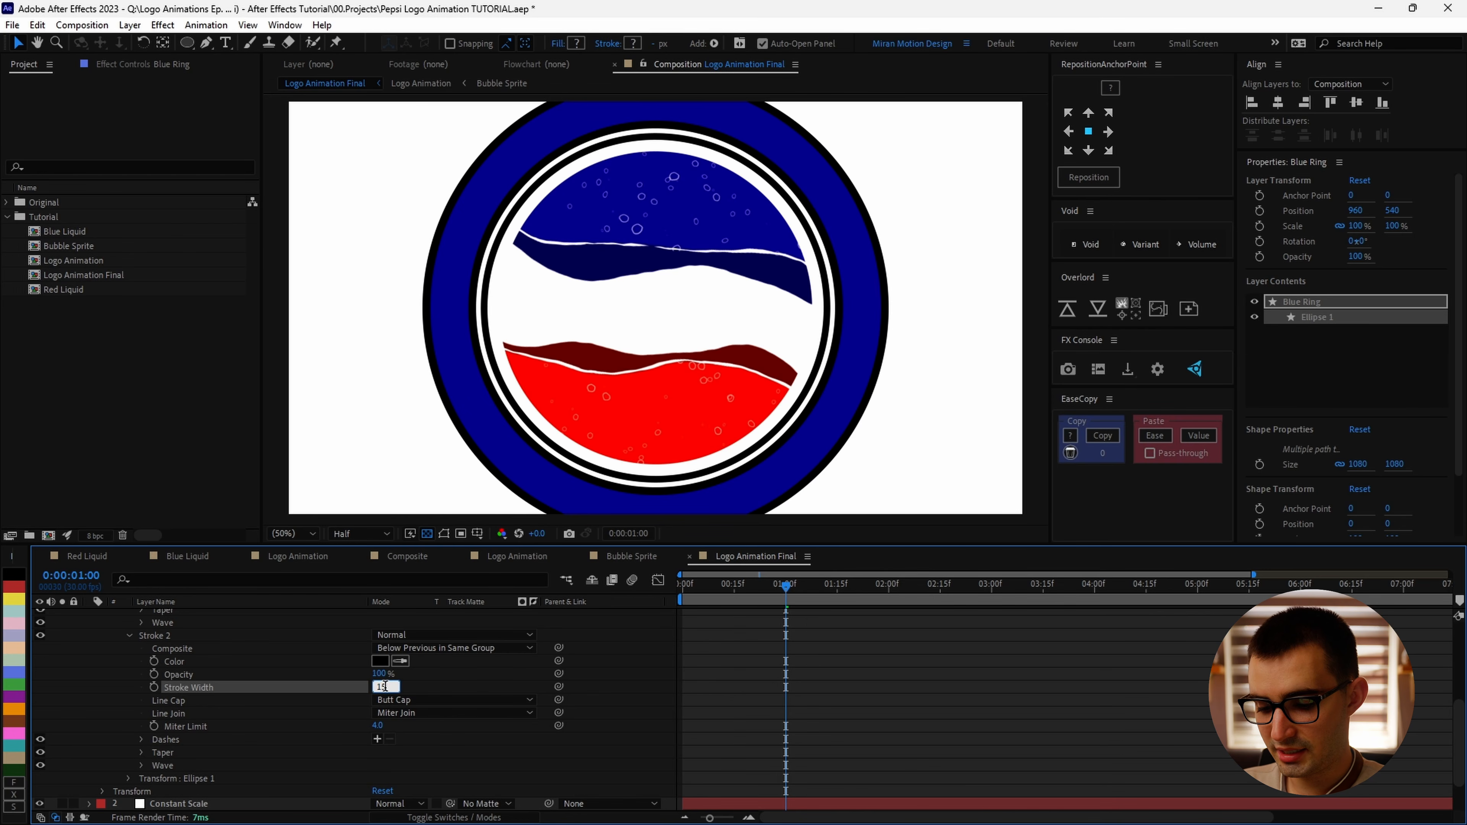
# Step: Keyframe the Blue Ring's Scale at 0:00:01:00 and 248% at 0:00:02:00, then return to 0:00:01:00
pyautogui.scroll(10, 183, 664)
pyautogui.click(184, 614)
pyautogui.press('s')
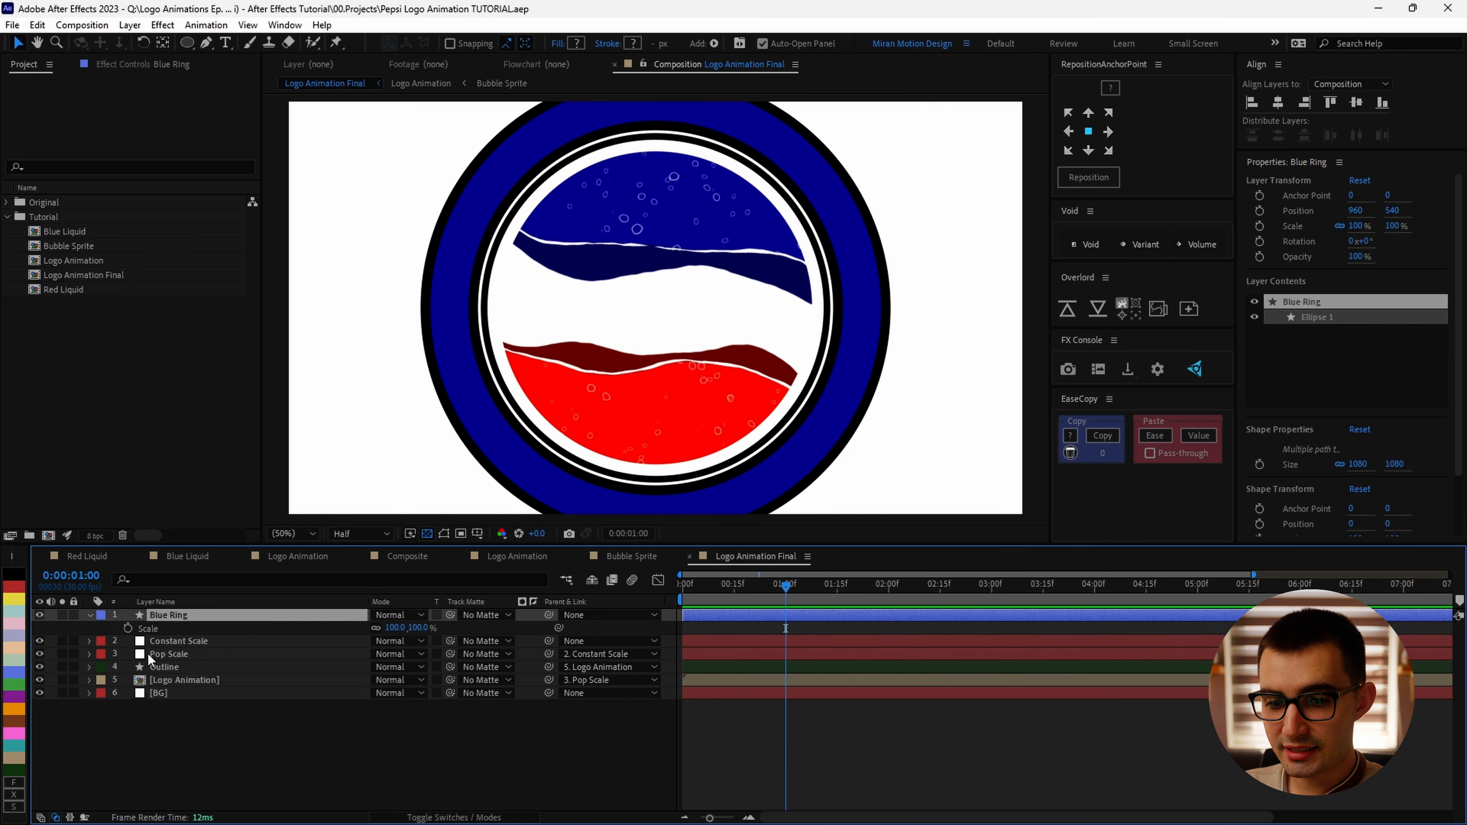
pyautogui.click(128, 628)
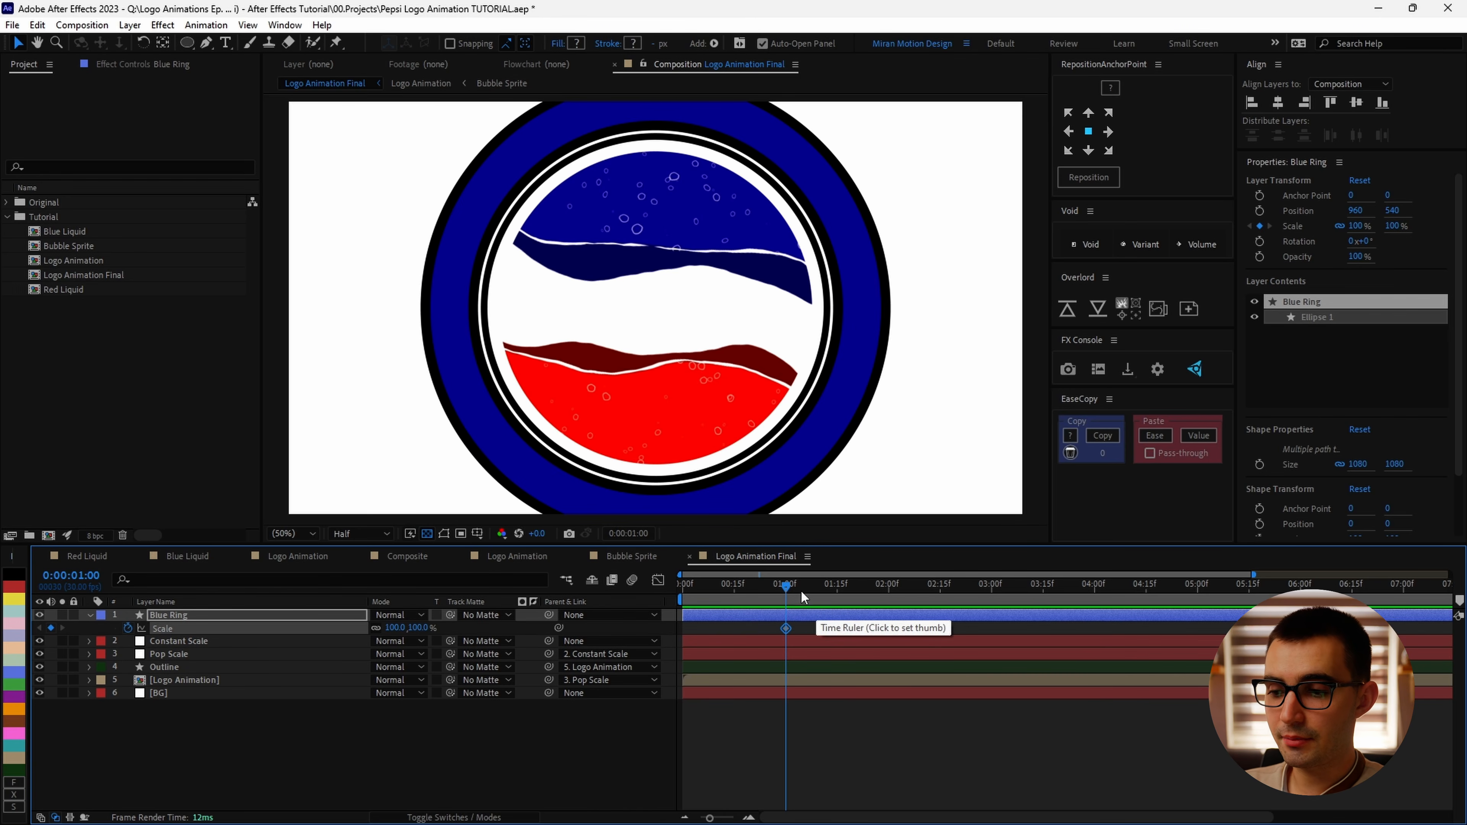
pyautogui.hotkey('shift', 'pagedown')
pyautogui.hotkey('shift', 'pagedown')
pyautogui.hotkey('shift', 'pagedown')
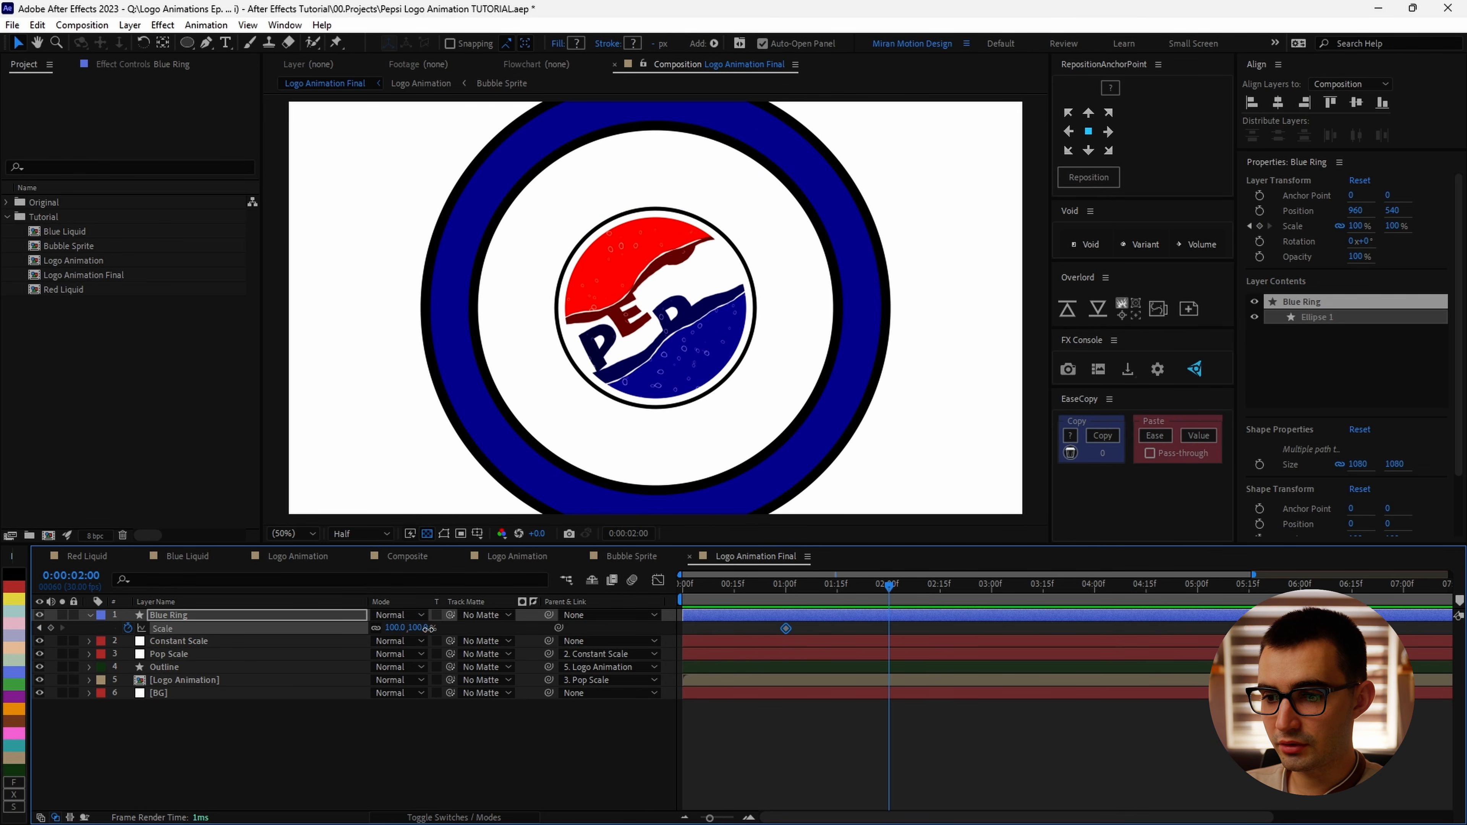
pyautogui.moveTo(427, 629); pyautogui.dragTo(550, 641)
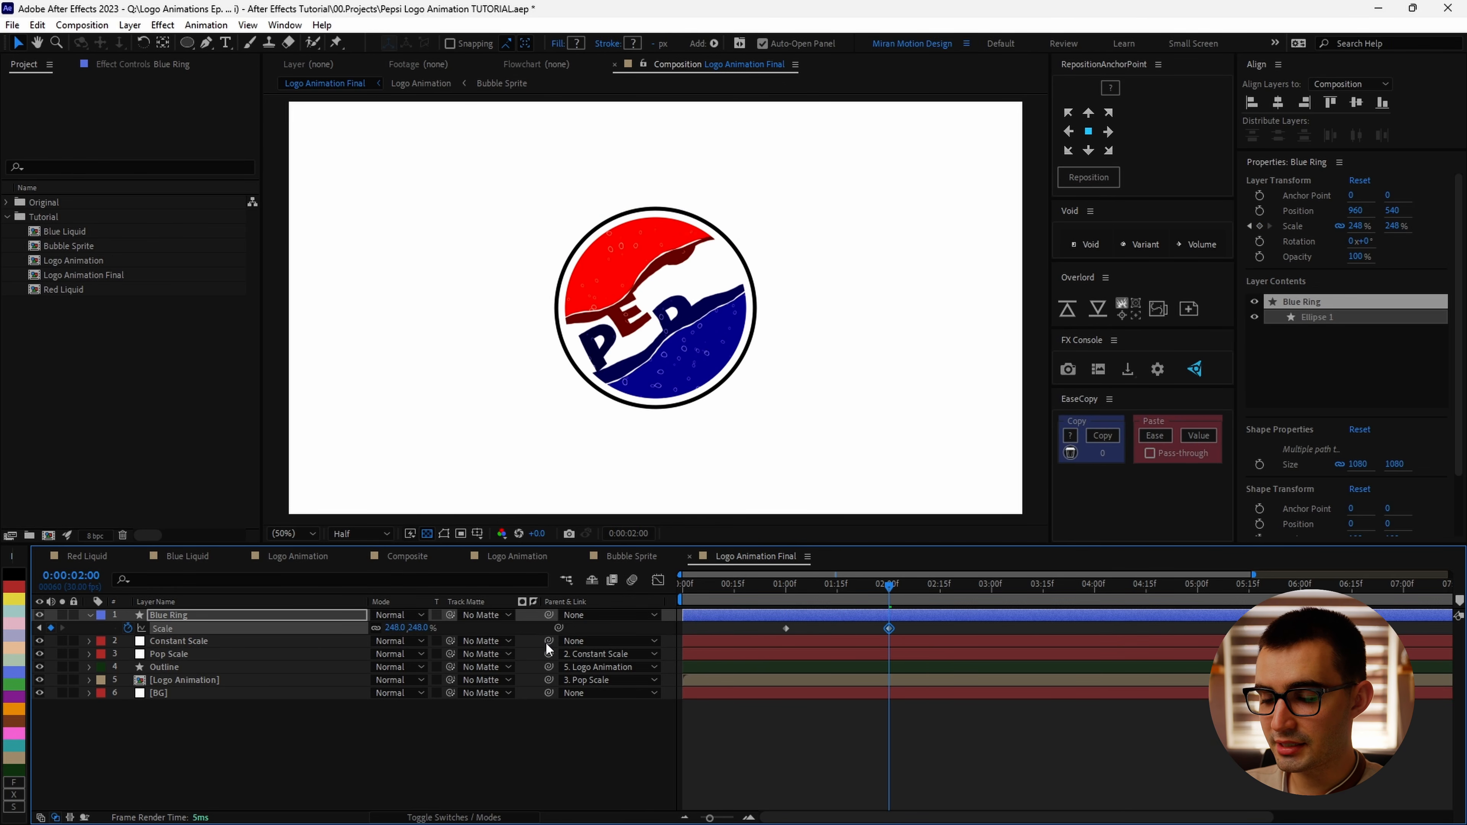
pyautogui.moveTo(889, 586); pyautogui.dragTo(777, 595)
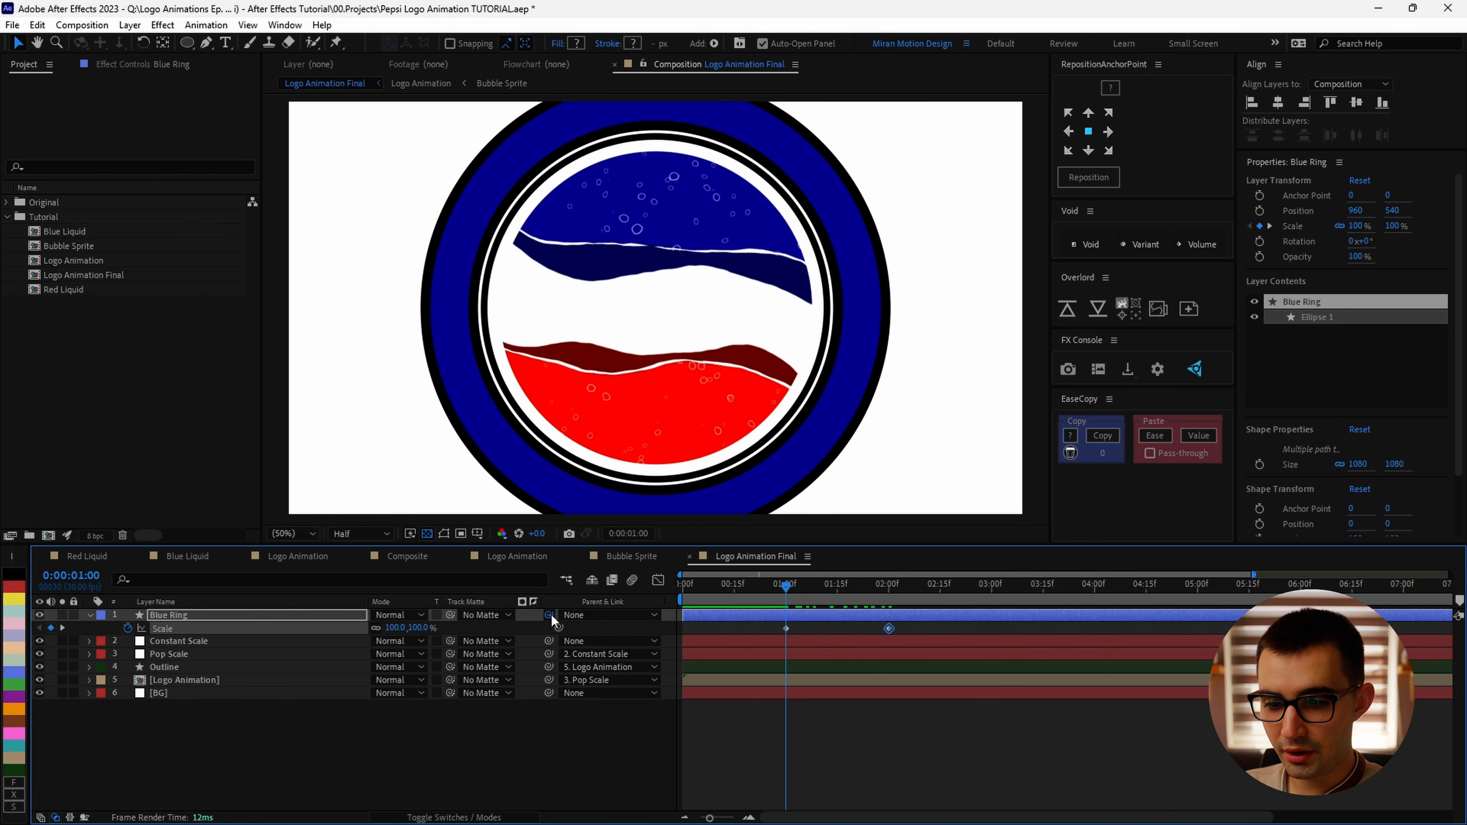
# Step: Parent Blue Ring to Logo Animation and shift its Scale keyframes to 0:00 and 0:00:01:00
pyautogui.moveTo(551, 615); pyautogui.dragTo(247, 682)
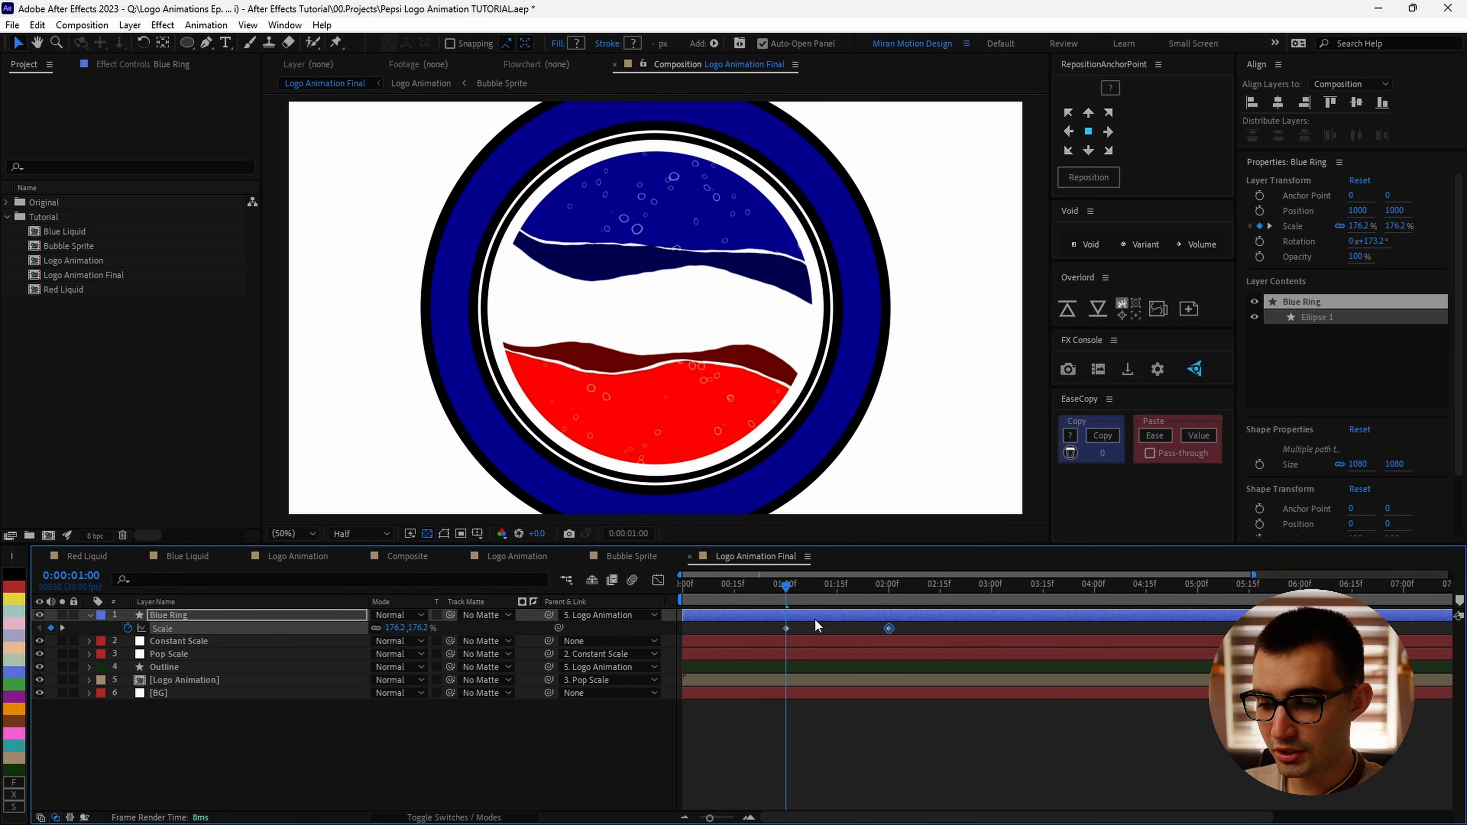
pyautogui.moveTo(787, 585); pyautogui.dragTo(686, 633)
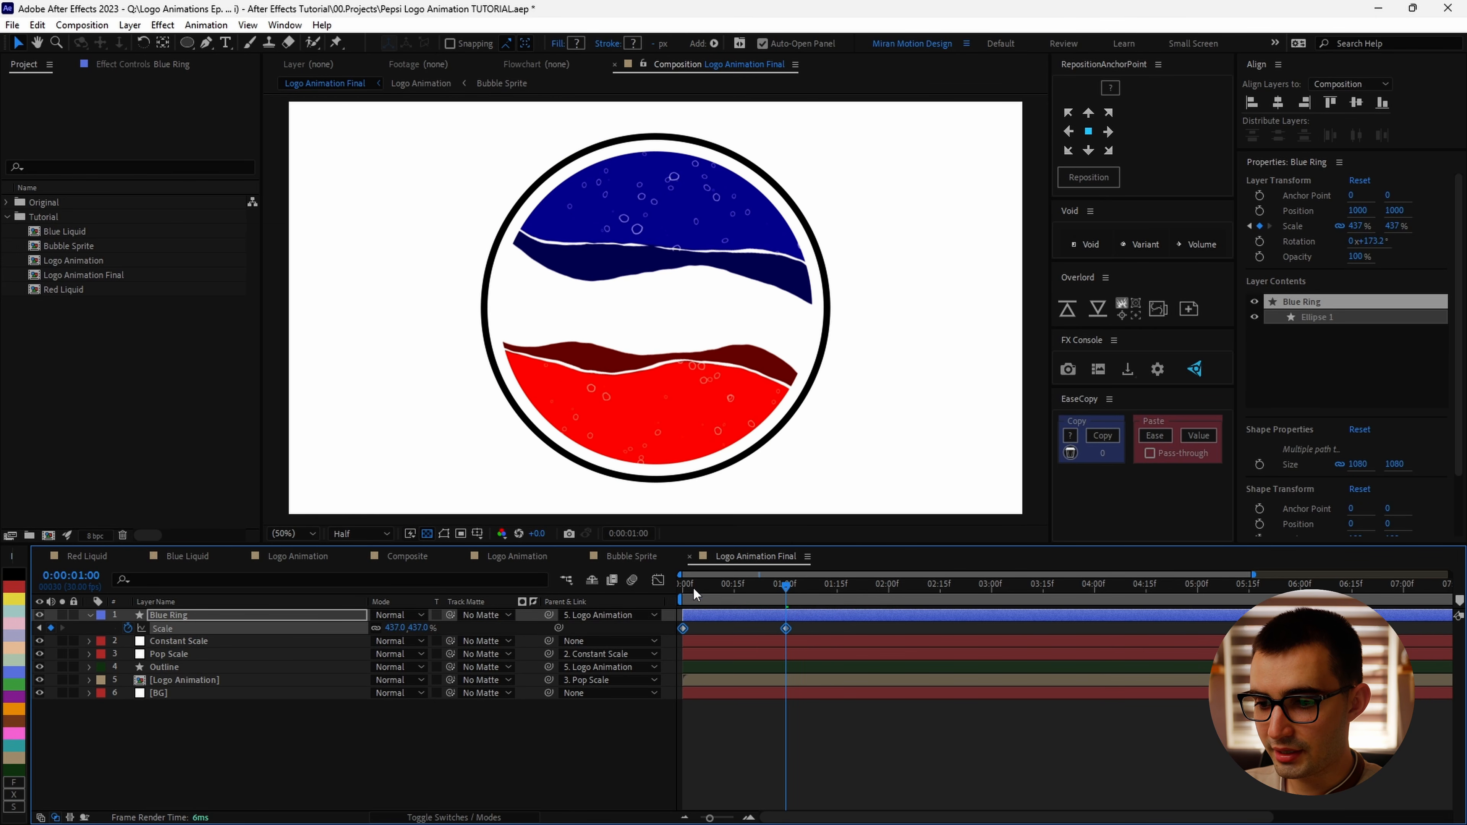
# Step: Set the Blue Ring's Scale at 0:00:01:00 to 500%
pyautogui.press(',')
pyautogui.write('5')
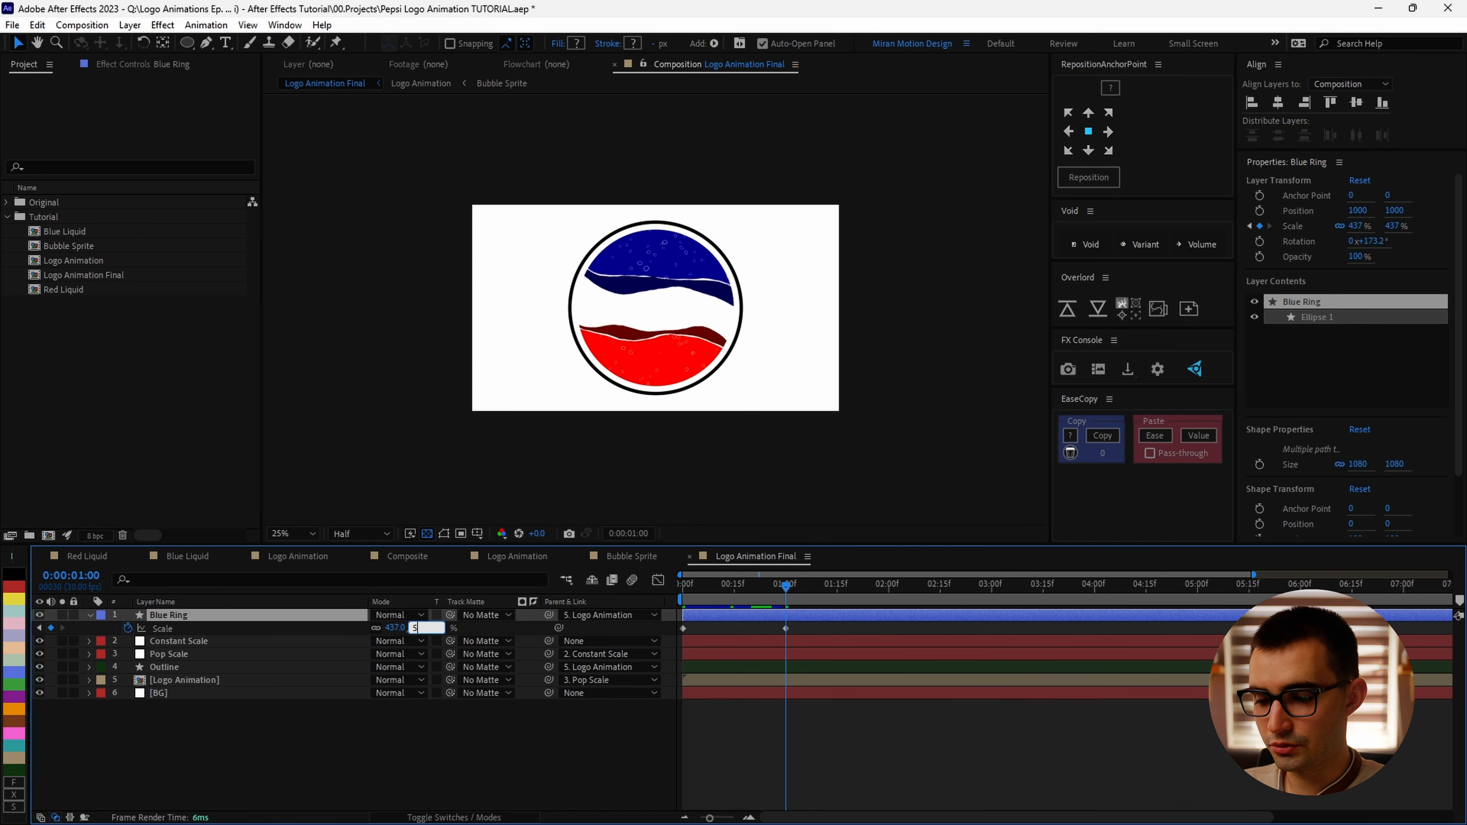
pyautogui.write('00')
pyautogui.press('Return')
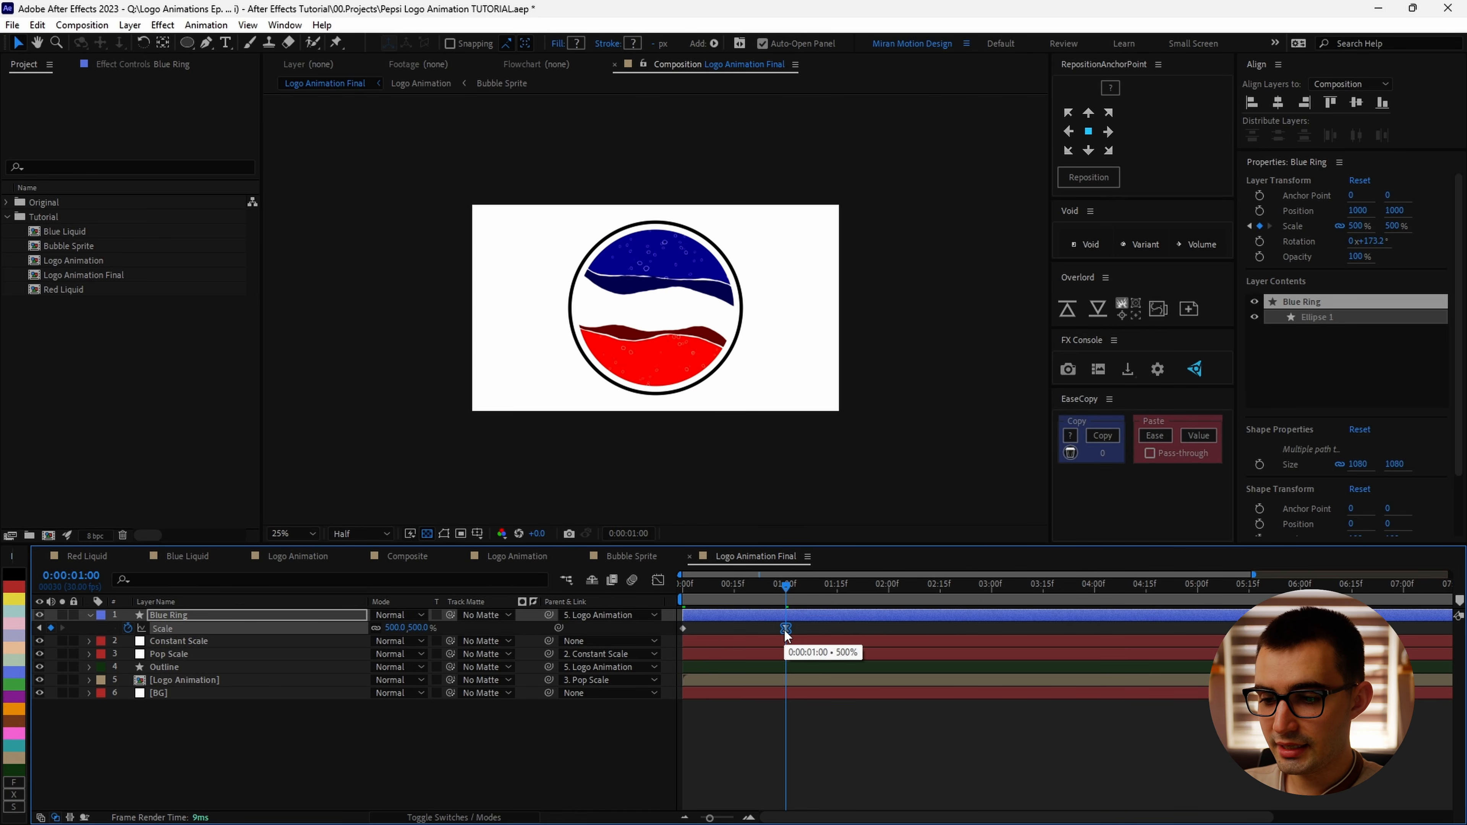
# Step: Inspect the Blue Ring's Scale curve in the Graph Editor and preview the animation
pyautogui.hotkey('shift', 'F3')
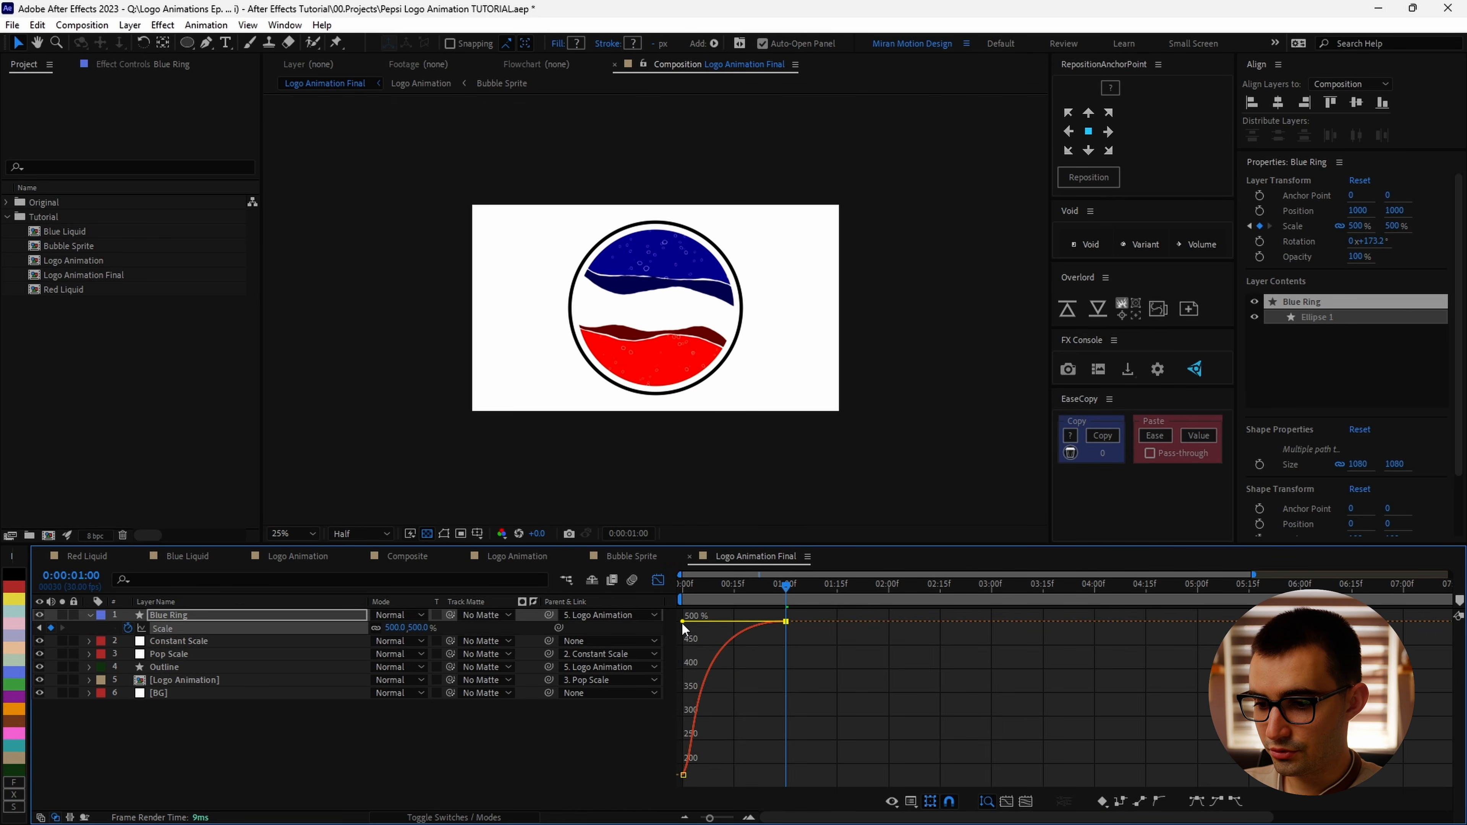
pyautogui.click(657, 580)
pyautogui.press('space')
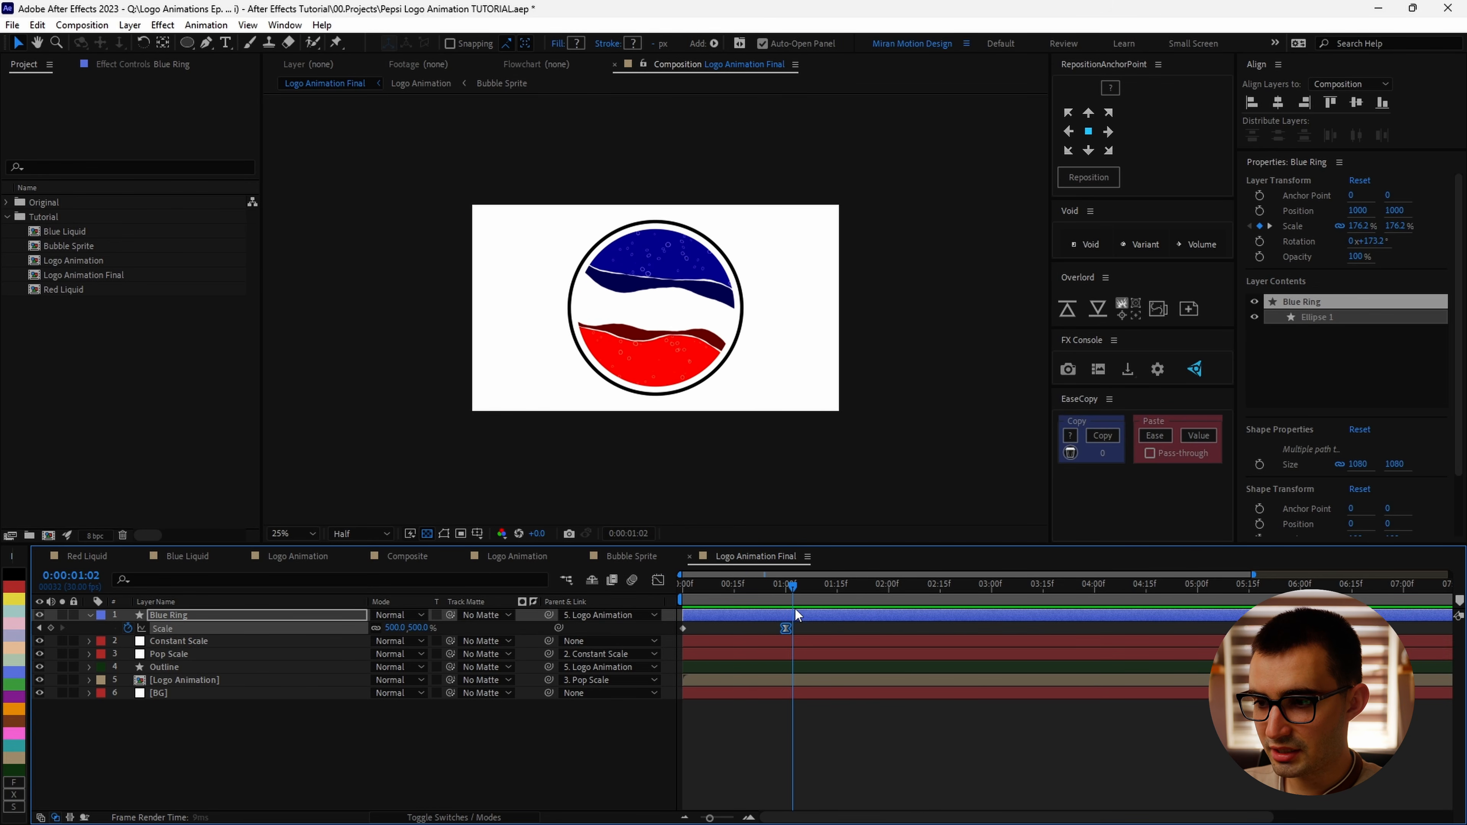
pyautogui.press('space')
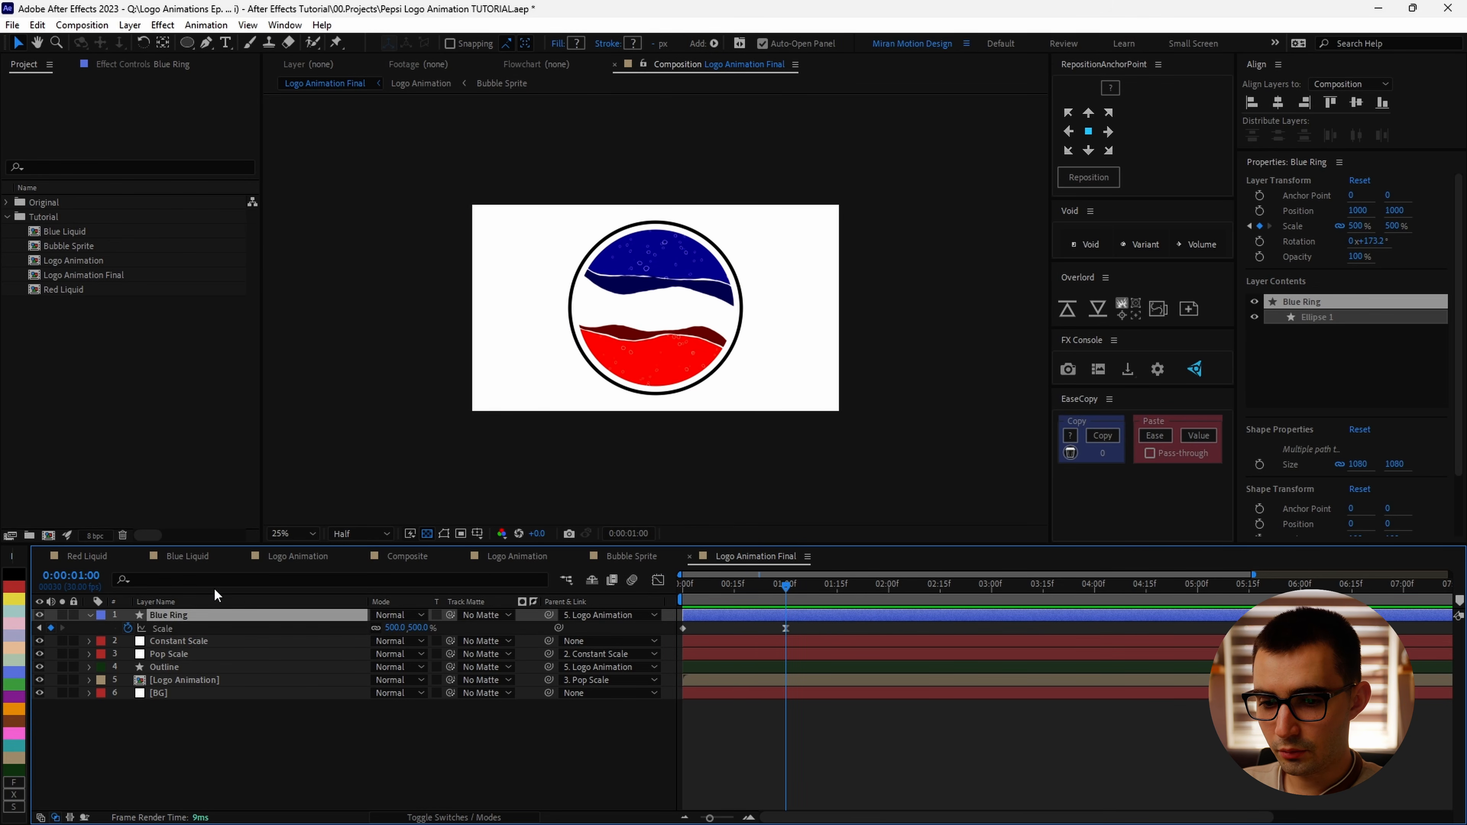
# Step: Search the layer for stroke width and set keyframes on both Stroke Width properties at 0:00:01:00
pyautogui.hotkey('ctrl', 'f')
pyautogui.write('stroke wi')
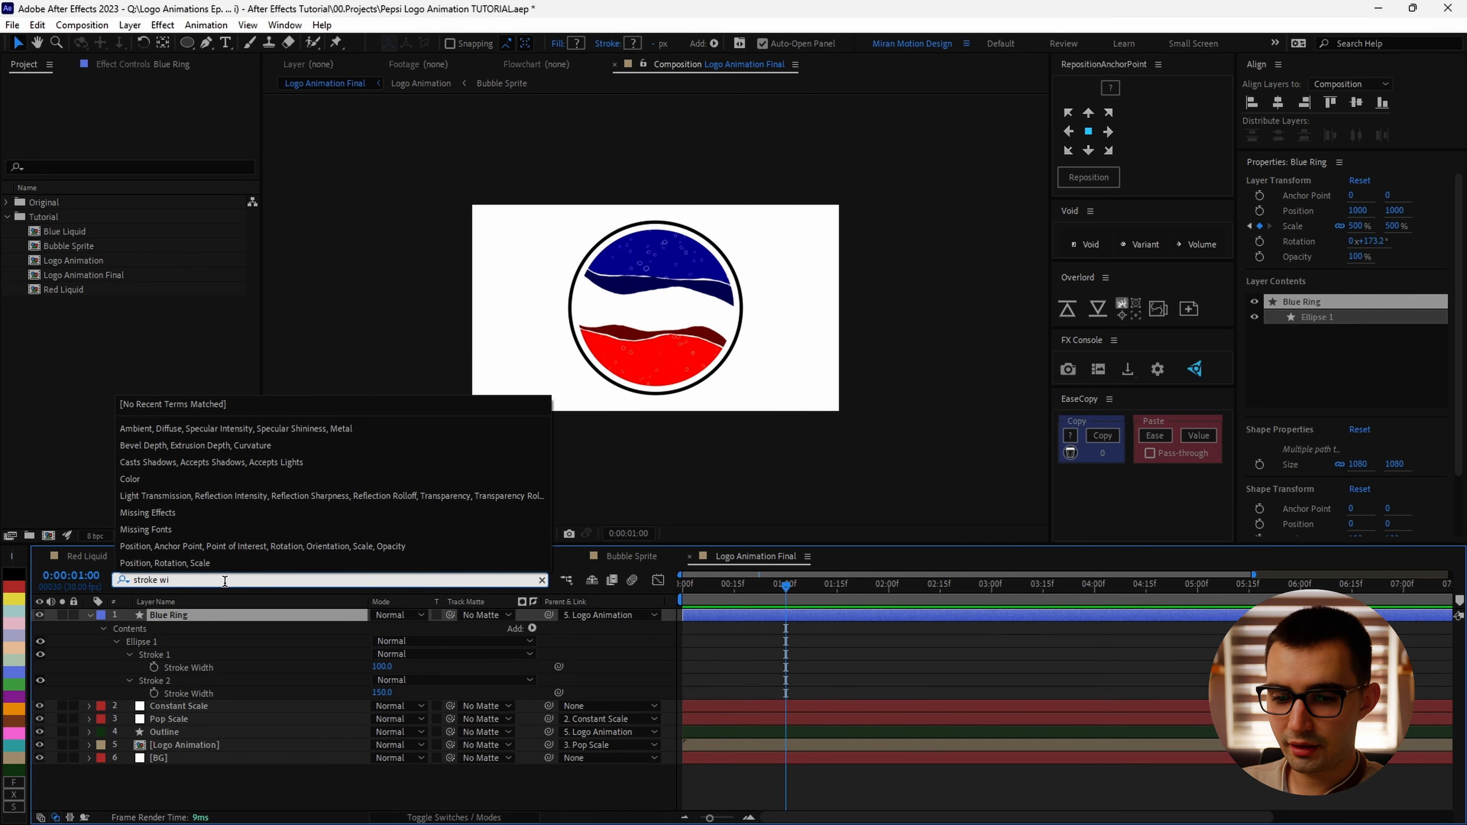
pyautogui.click(154, 667)
pyautogui.click(154, 694)
pyautogui.press('u')
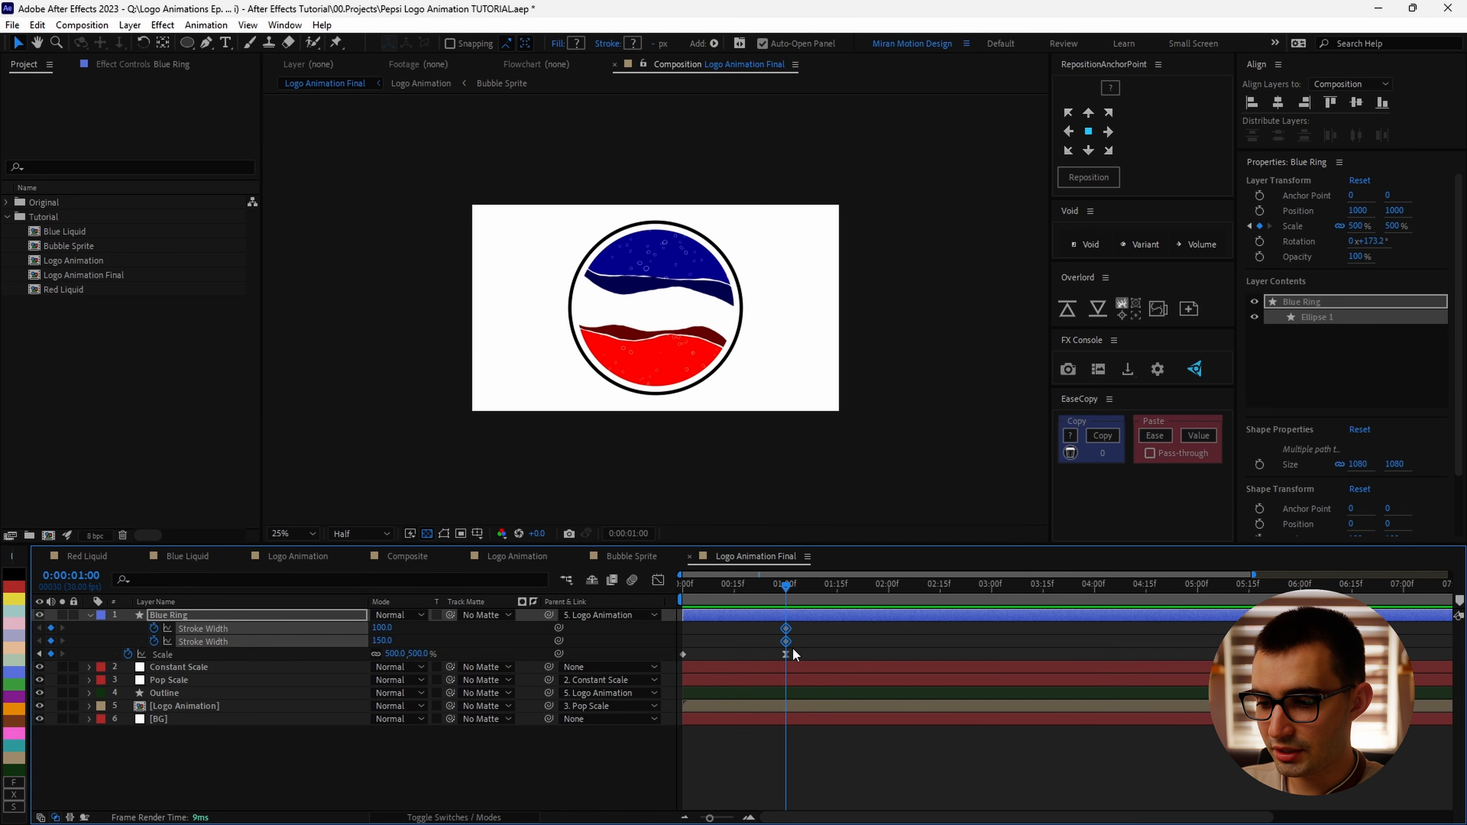
# Step: Shift the Stroke Width keyframes to the start and set the first Stroke Width to 200 at 0:00:00:14
pyautogui.click(853, 647)
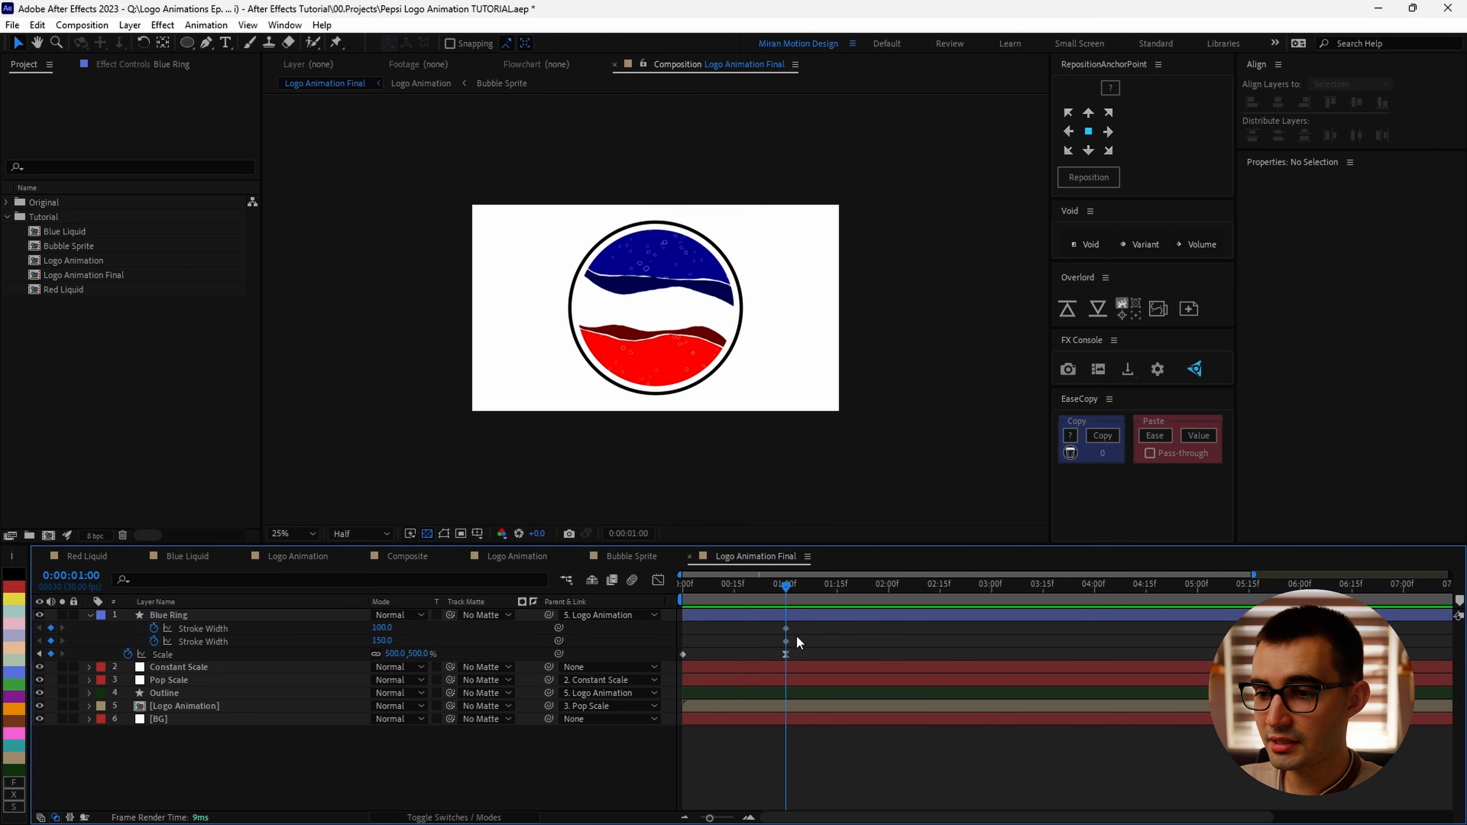
pyautogui.moveTo(801, 648); pyautogui.dragTo(776, 623)
pyautogui.moveTo(785, 589)
pyautogui.mouseDown()
pyautogui.moveTo(730, 598)
pyautogui.moveTo(722, 639)
pyautogui.mouseUp()
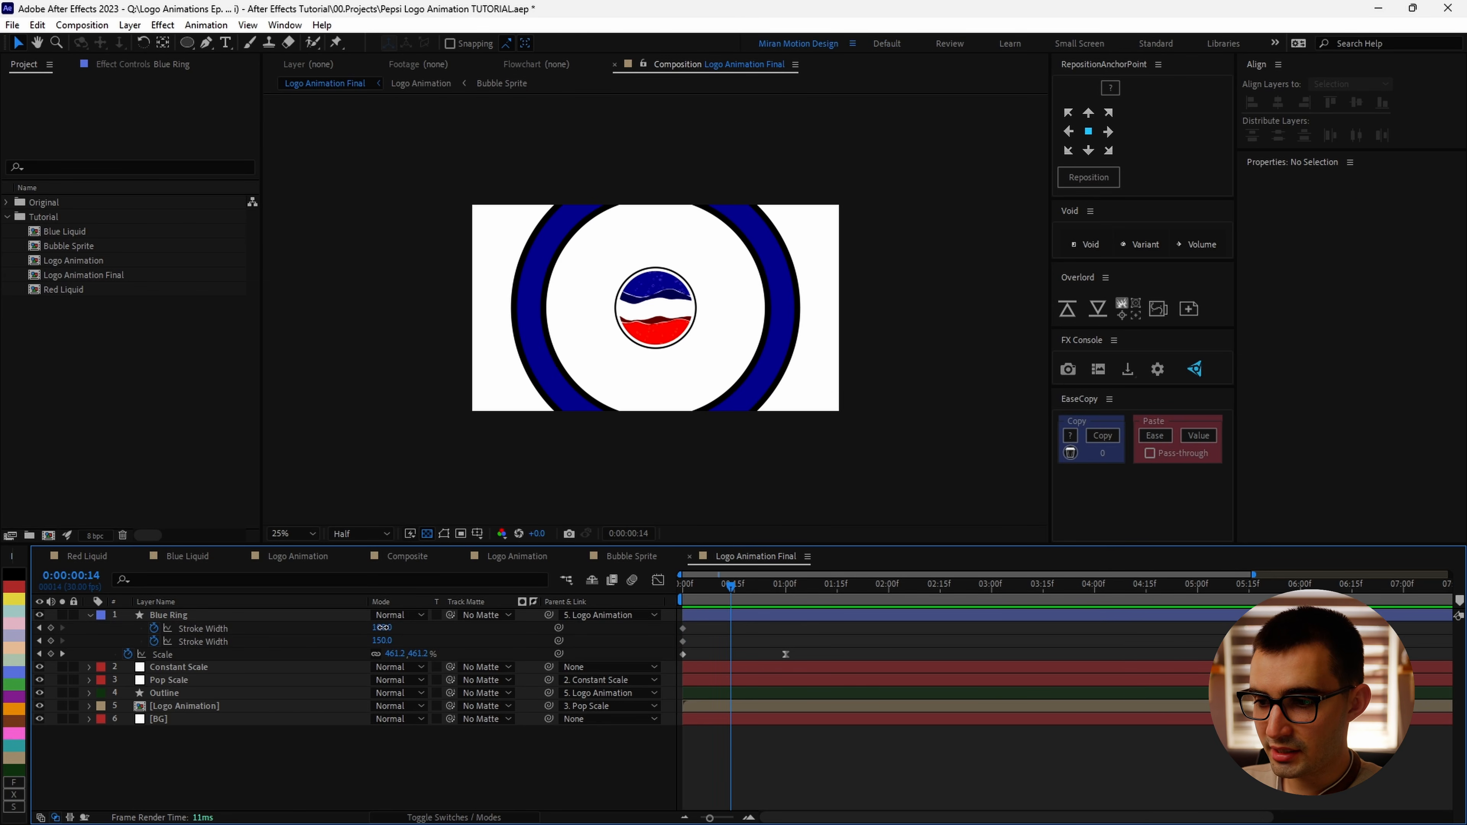
pyautogui.moveTo(383, 627)
pyautogui.mouseDown()
pyautogui.moveTo(423, 629)
pyautogui.moveTo(383, 642)
pyautogui.mouseUp()
pyautogui.click(385, 630)
pyautogui.write('200')
pyautogui.press('Return')
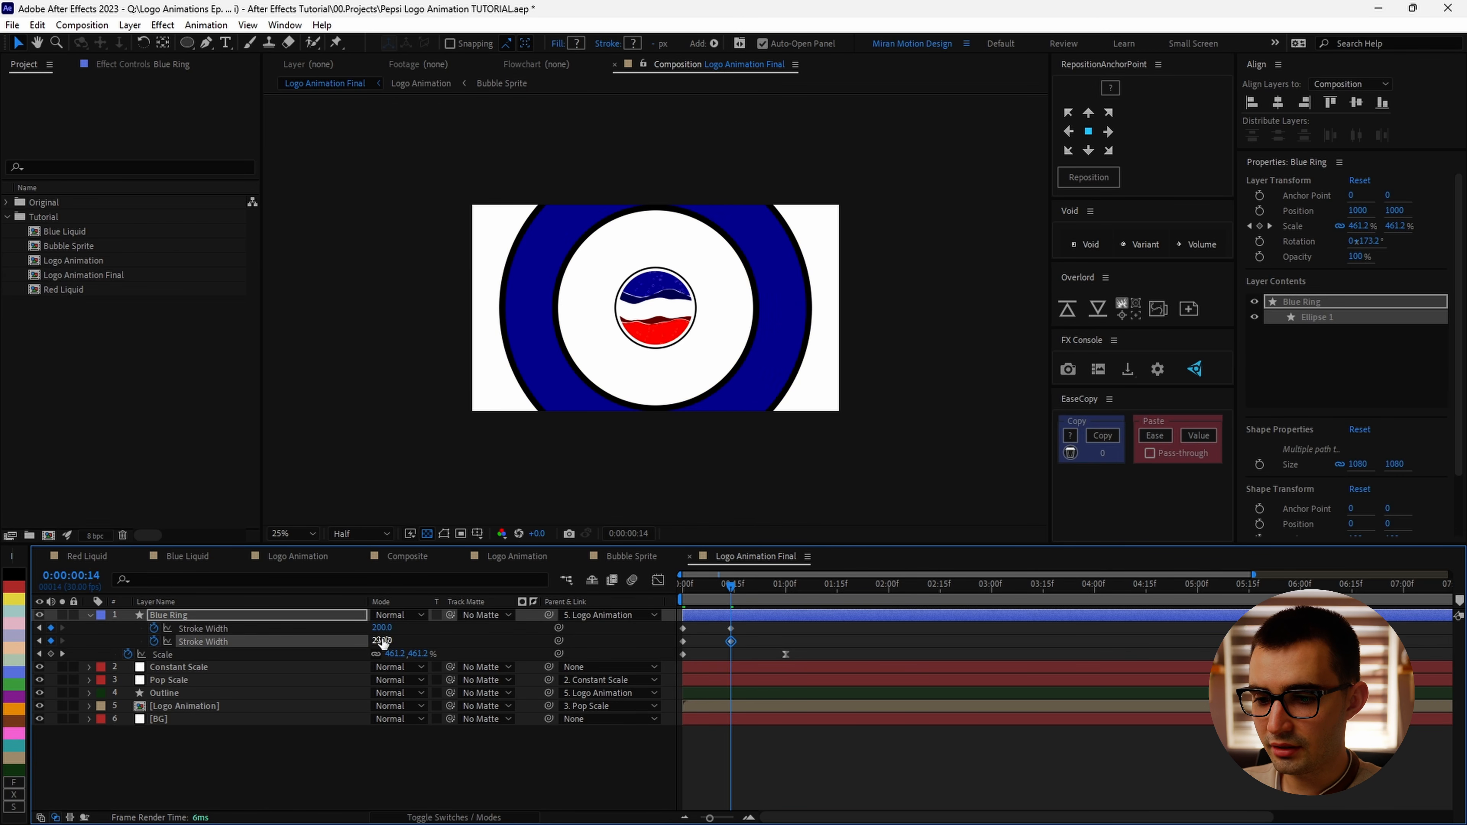
# Step: Select the Stroke Width keyframes and inspect their curves in the Graph Editor
pyautogui.click(743, 635)
pyautogui.moveTo(743, 623)
pyautogui.mouseDown()
pyautogui.moveTo(727, 651)
pyautogui.moveTo(786, 630)
pyautogui.moveTo(655, 642)
pyautogui.mouseUp()
pyautogui.click(658, 579)
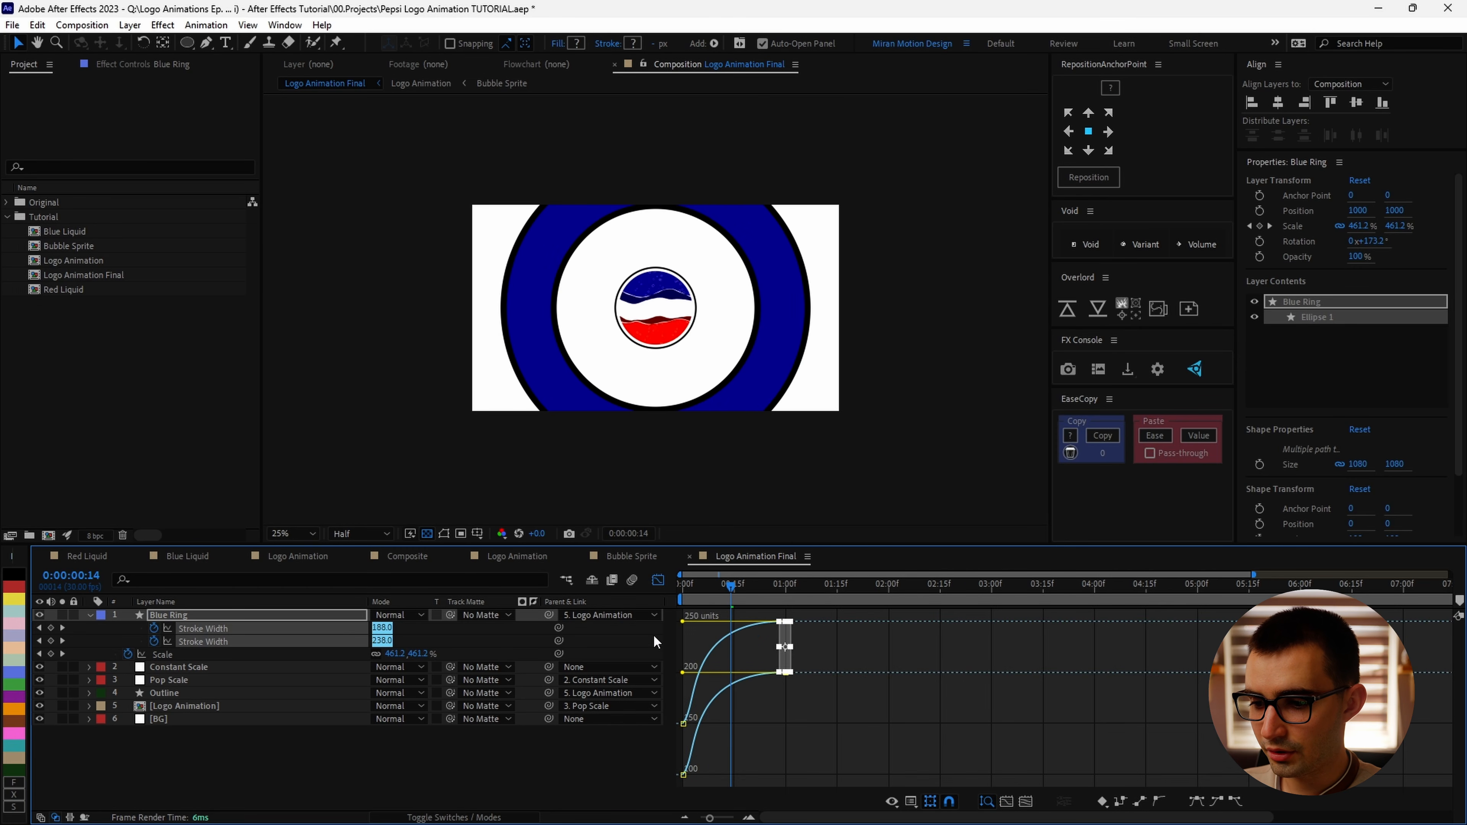
pyautogui.click(658, 580)
# Step: Scrub the timeline and duplicate the Blue Ring layer
pyautogui.click(699, 586)
pyautogui.moveTo(704, 596); pyautogui.dragTo(752, 601)
pyautogui.hotkey('ctrl', 'd')
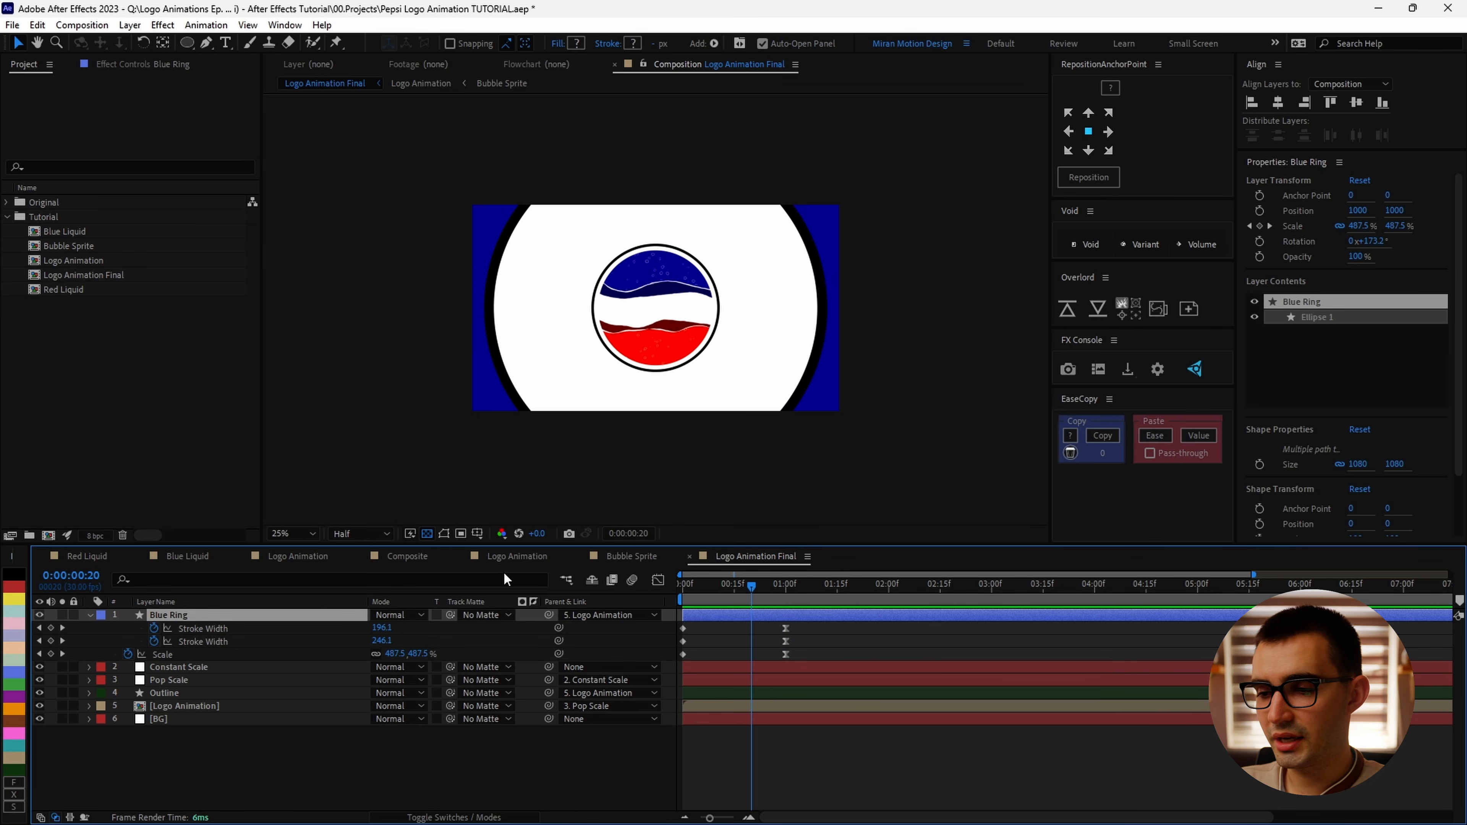
# Step: Expand the Blue Ring 2 layer's stroke and set its stroke color to the logo's red
pyautogui.click(89, 615)
pyautogui.click(102, 629)
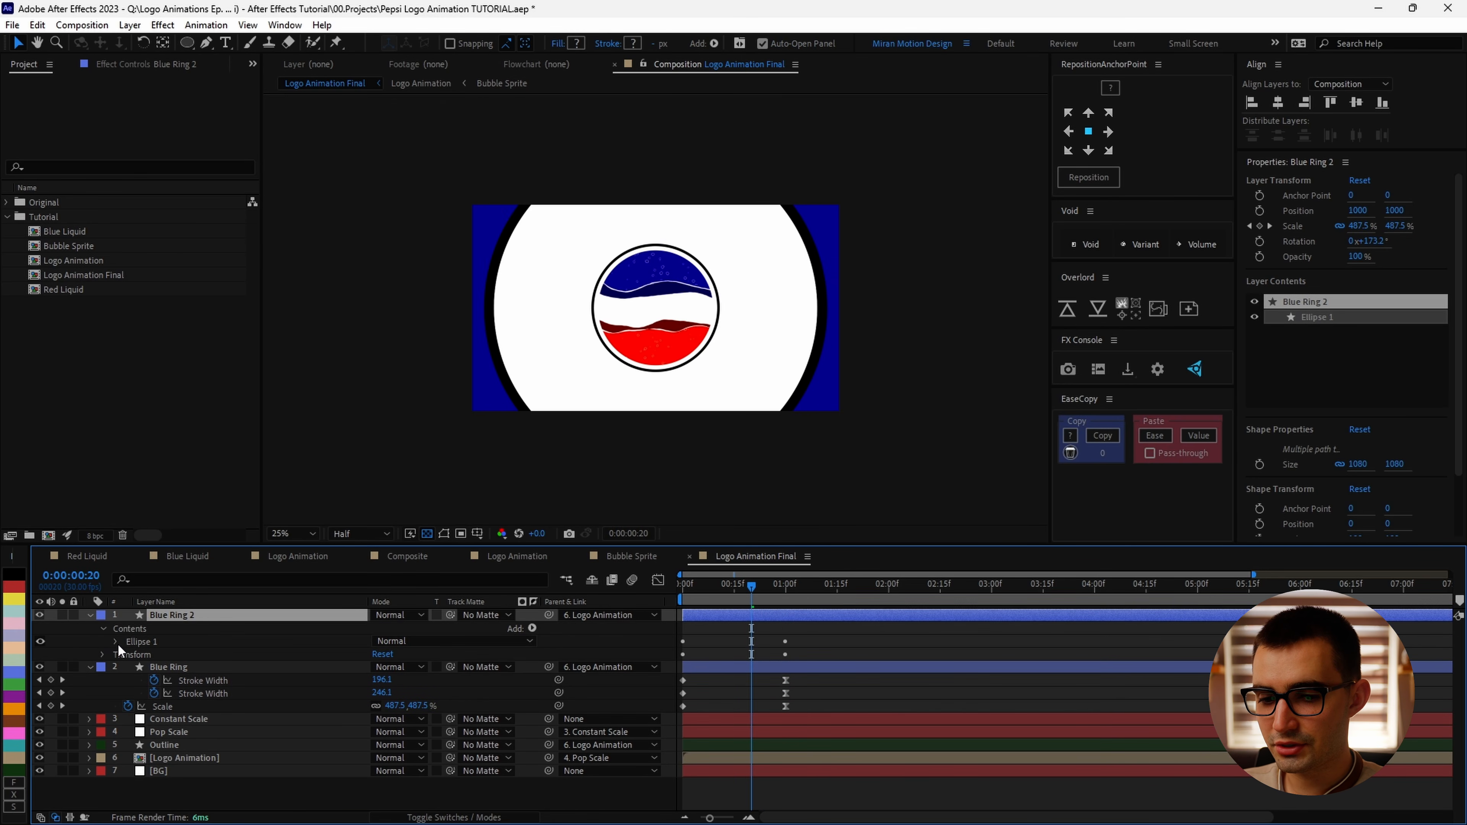
pyautogui.click(116, 642)
pyautogui.click(129, 668)
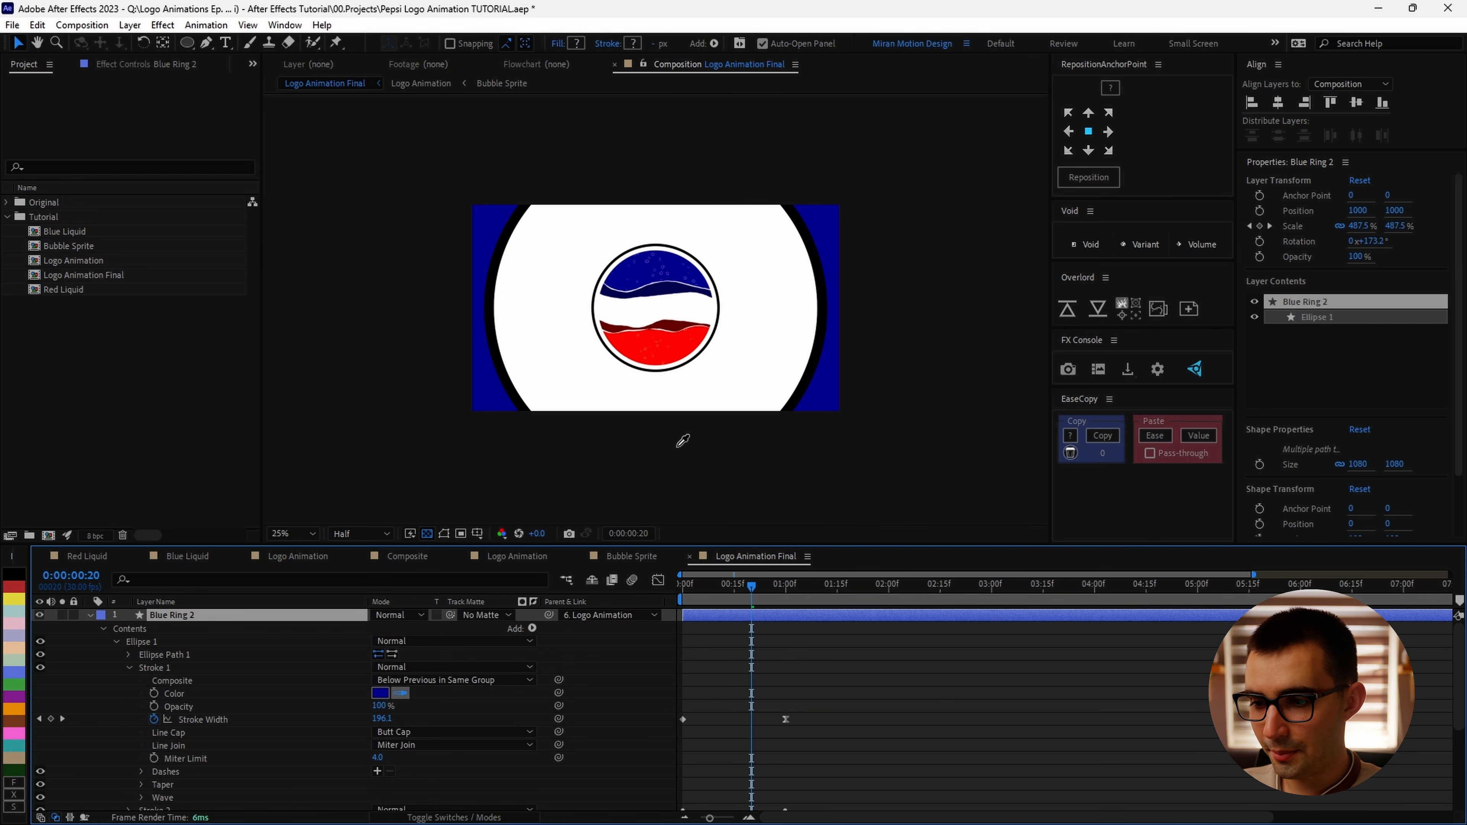
pyautogui.click(693, 338)
# Step: Show Blue Ring 2's keyframed properties and set its Scale to 600% at 0:00:01:24
pyautogui.moveTo(715, 580)
pyautogui.mouseDown()
pyautogui.moveTo(774, 618)
pyautogui.moveTo(767, 595)
pyautogui.moveTo(784, 615)
pyautogui.moveTo(816, 590)
pyautogui.mouseUp()
pyautogui.press('k')
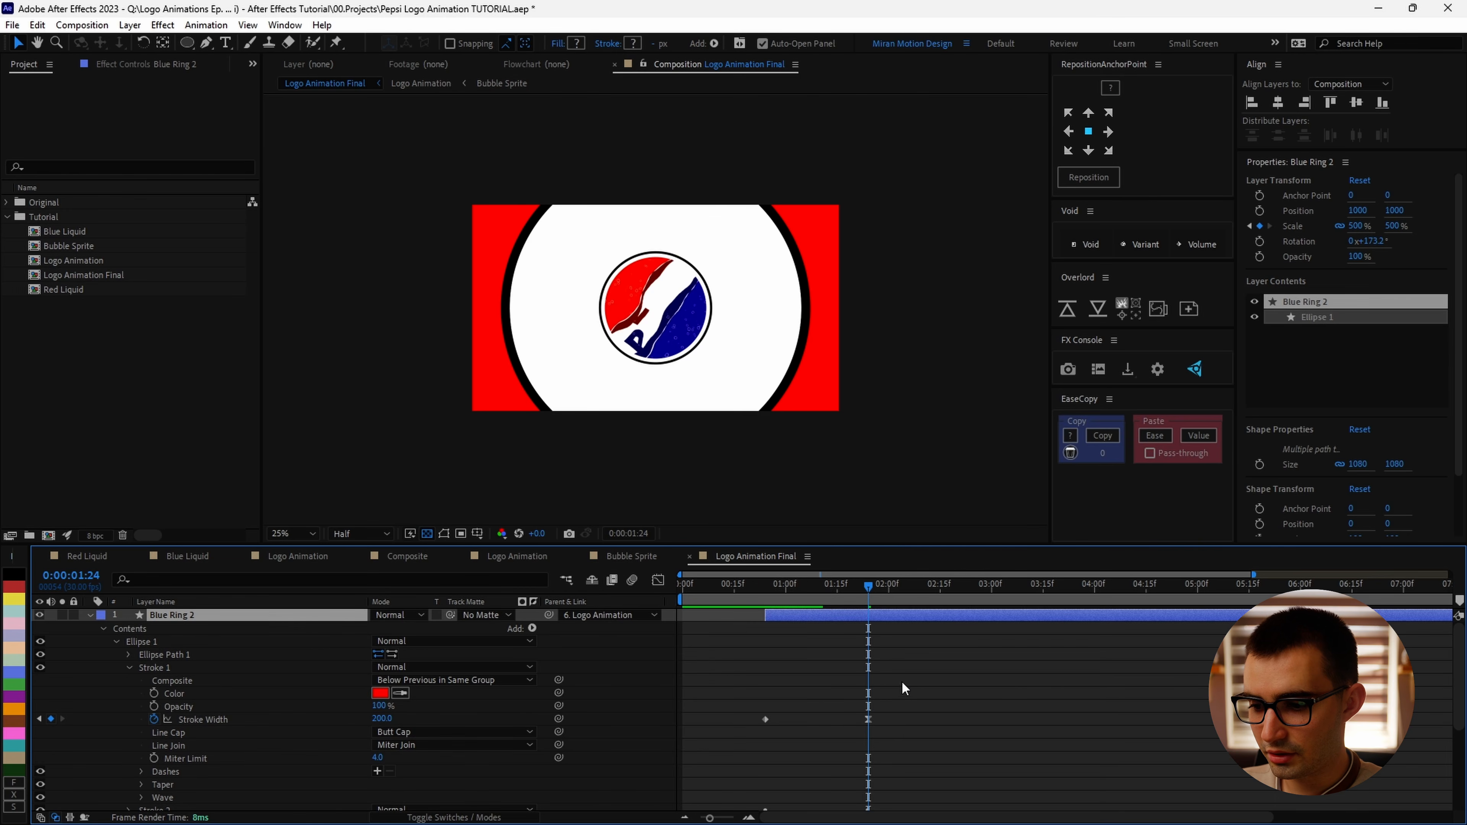
pyautogui.scroll(-2, 907, 730)
pyautogui.press('u')
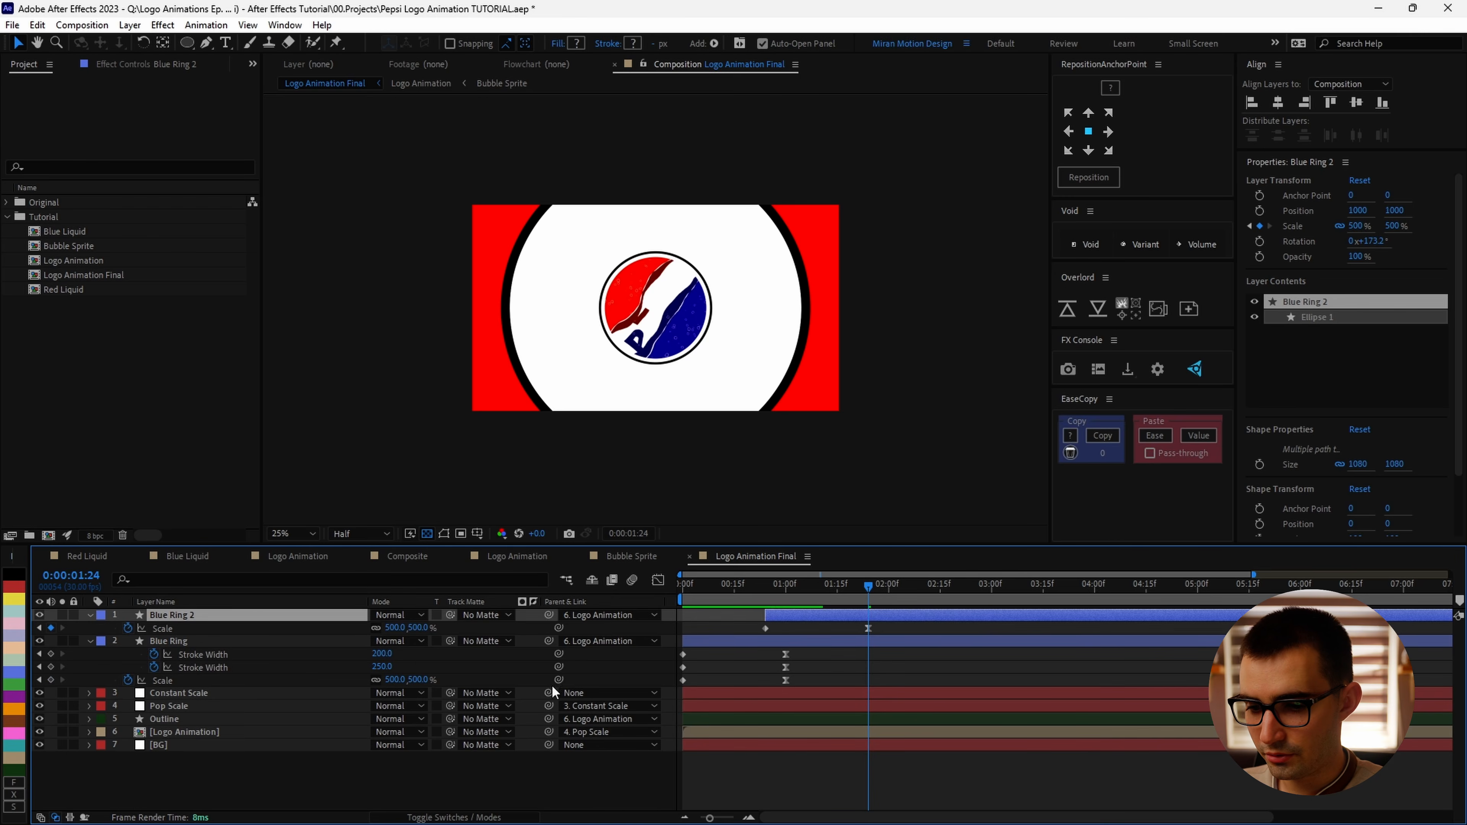
pyautogui.click(421, 628)
pyautogui.write('600')
pyautogui.press('Return')
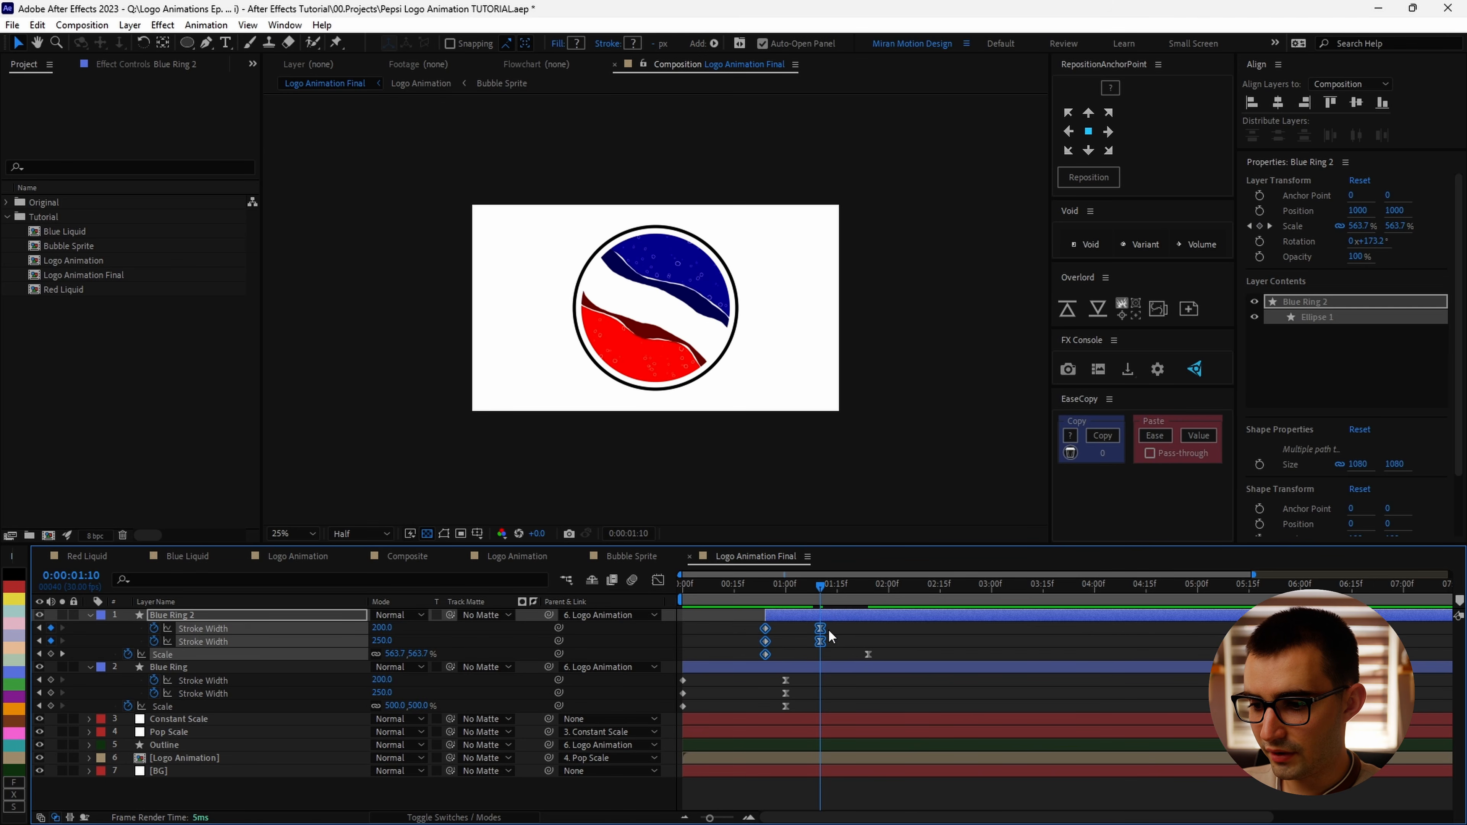
# Step: At 0:00:01:10, set Blue Ring 2's two Stroke Width values to 250 and 300
pyautogui.click(820, 628)
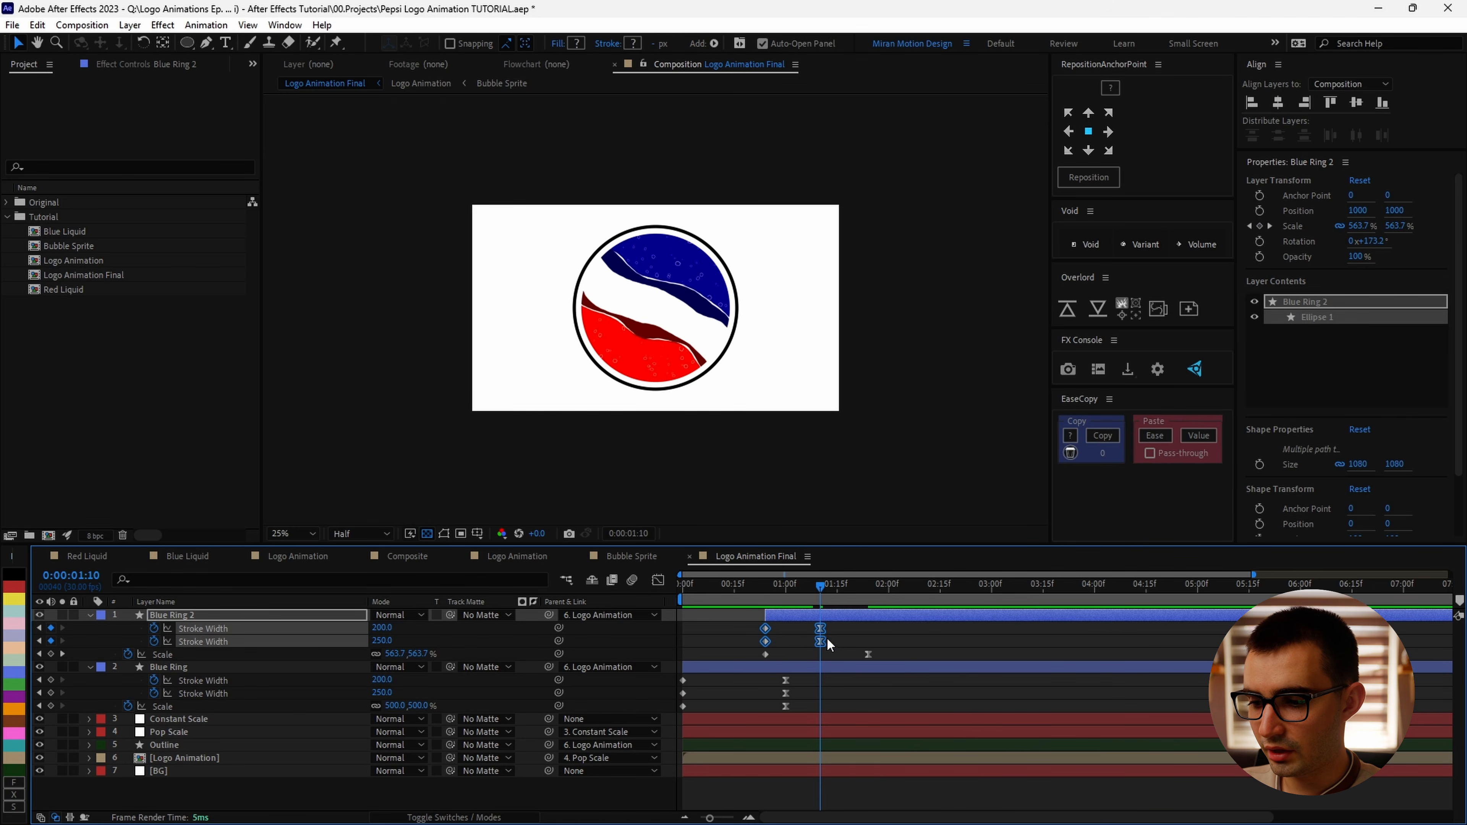
pyautogui.click(832, 644)
pyautogui.click(383, 628)
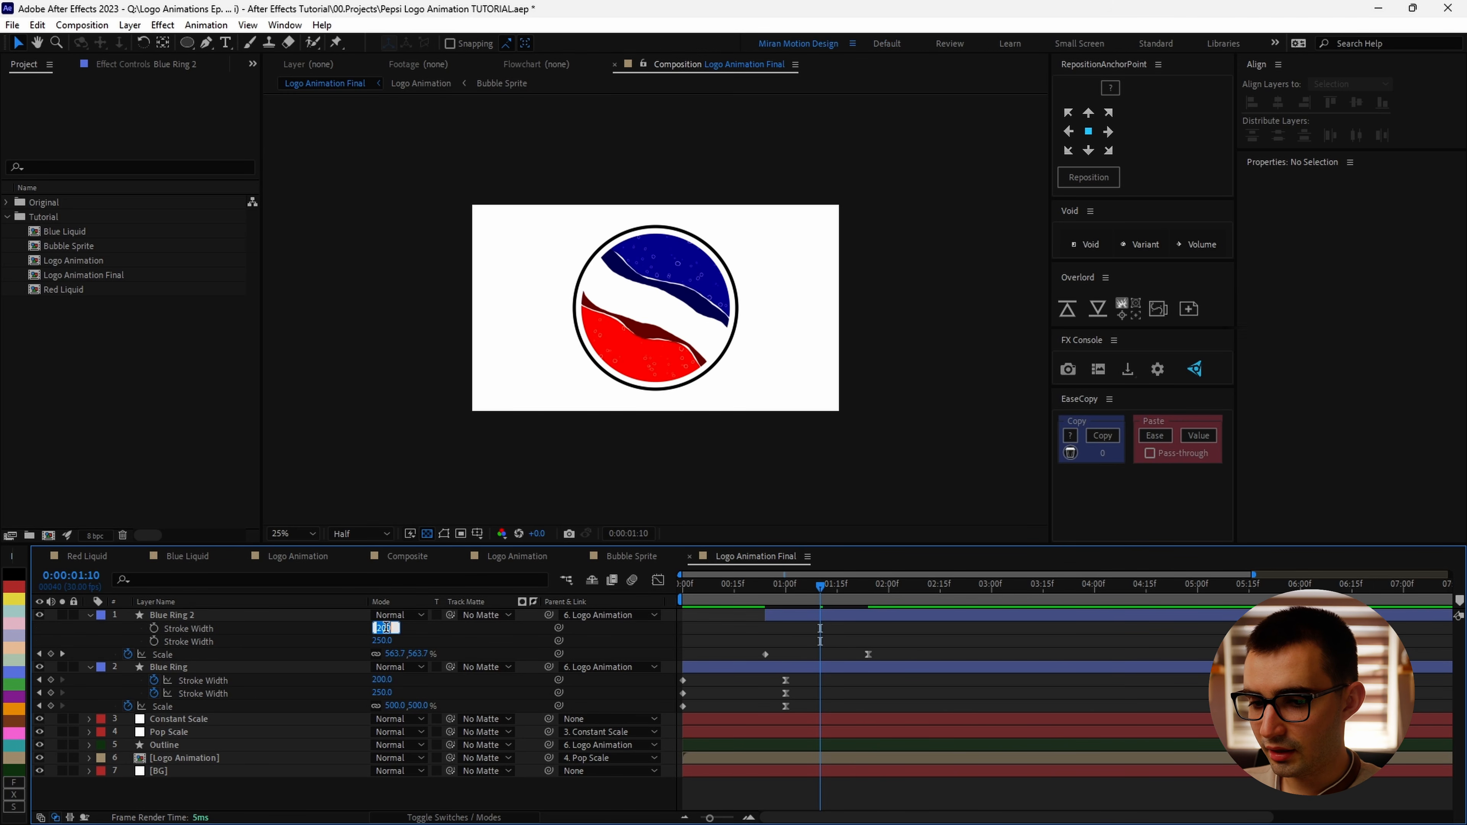
pyautogui.write('250')
pyautogui.click(382, 641)
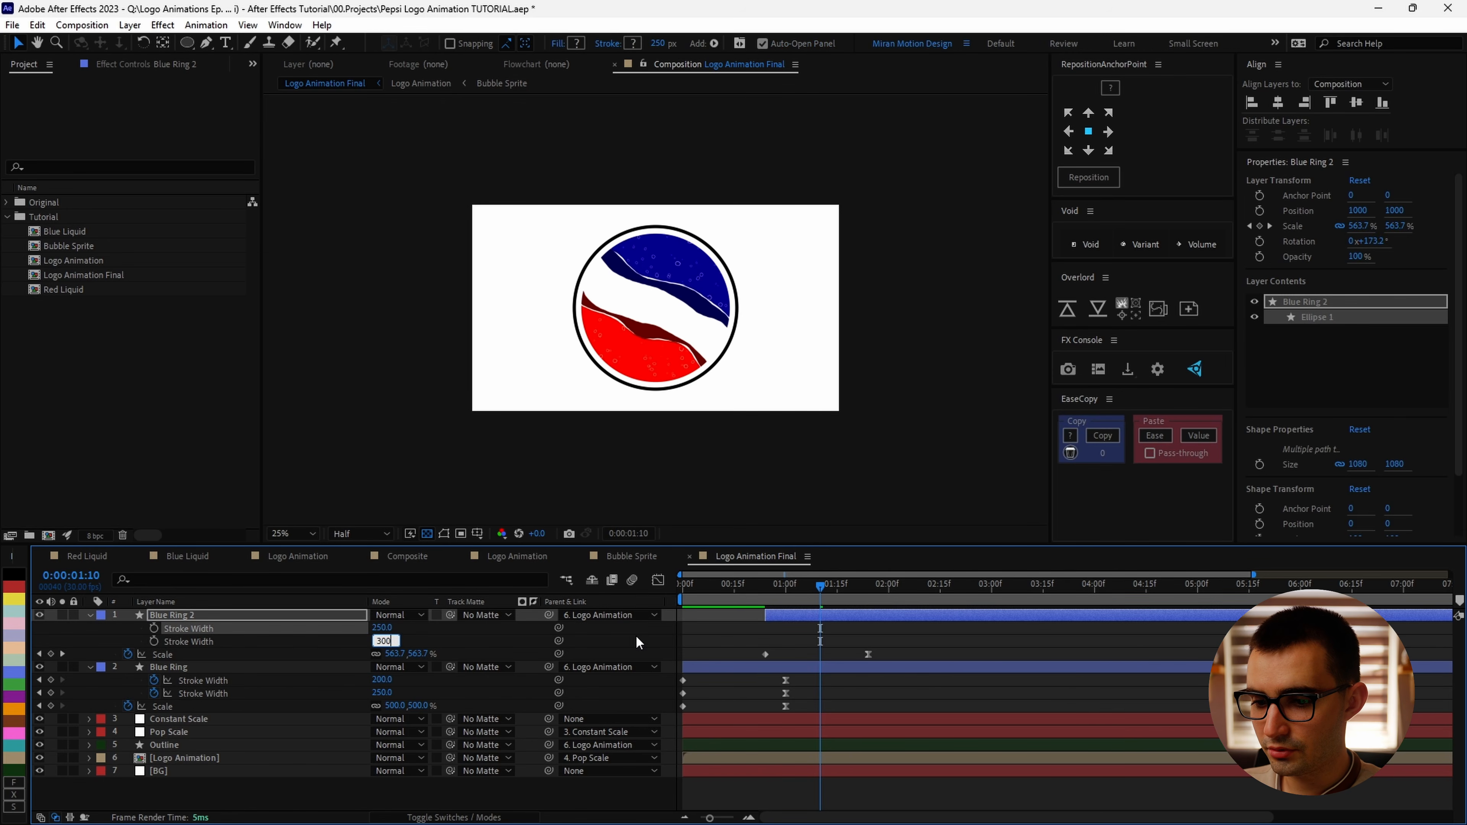
pyautogui.click(637, 643)
# Step: Rename the duplicated ring layer to Red Ring and give it a red label color
pyautogui.moveTo(820, 586)
pyautogui.mouseDown()
pyautogui.moveTo(772, 601)
pyautogui.moveTo(769, 588)
pyautogui.moveTo(769, 608)
pyautogui.mouseUp()
pyautogui.press('pageup')
pyautogui.press('pageup')
pyautogui.press('pageup')
pyautogui.click(779, 617)
pyautogui.scroll(2, 738, 347)
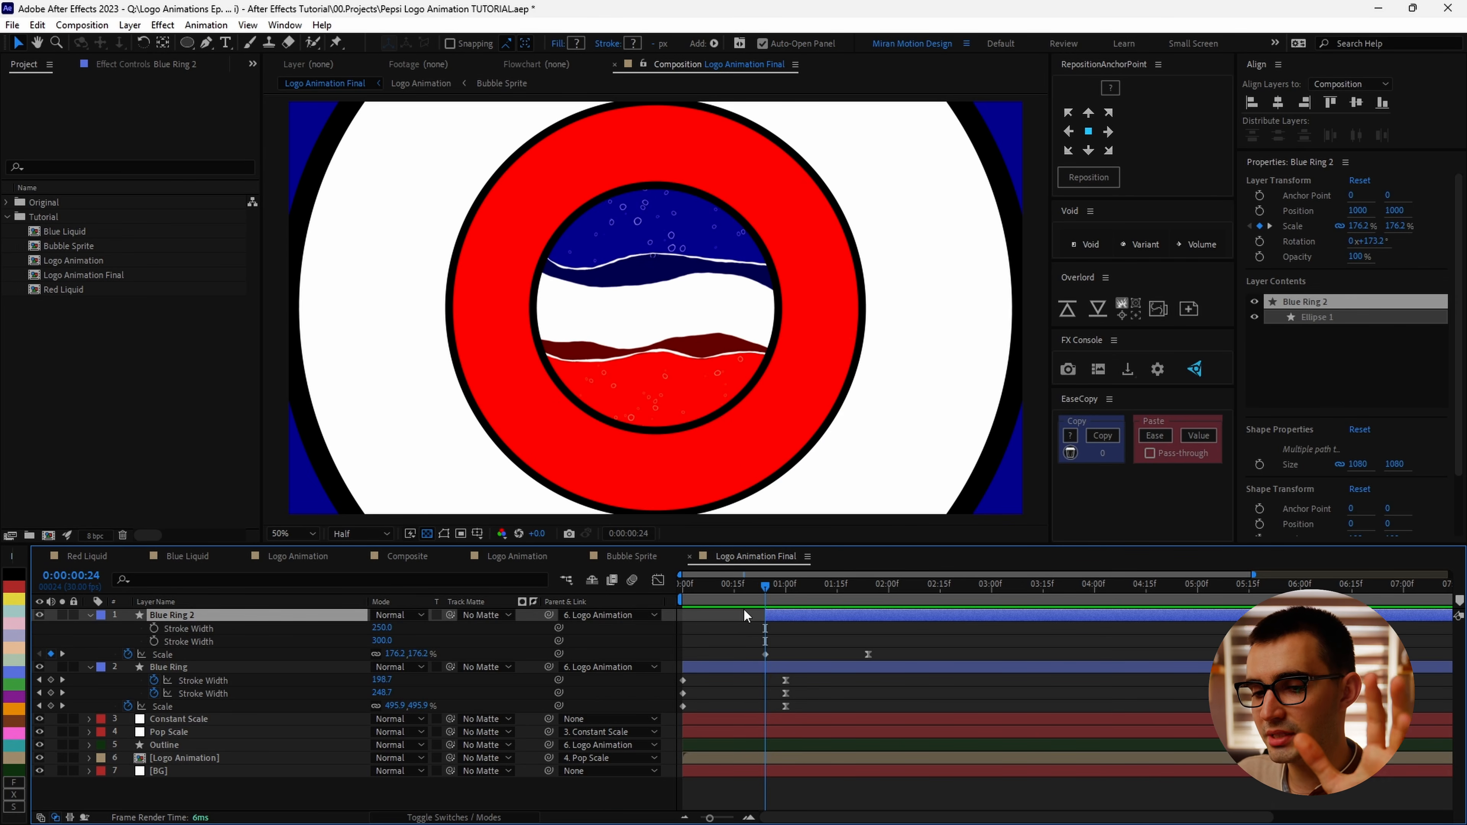
pyautogui.press('Return')
pyautogui.press('Return')
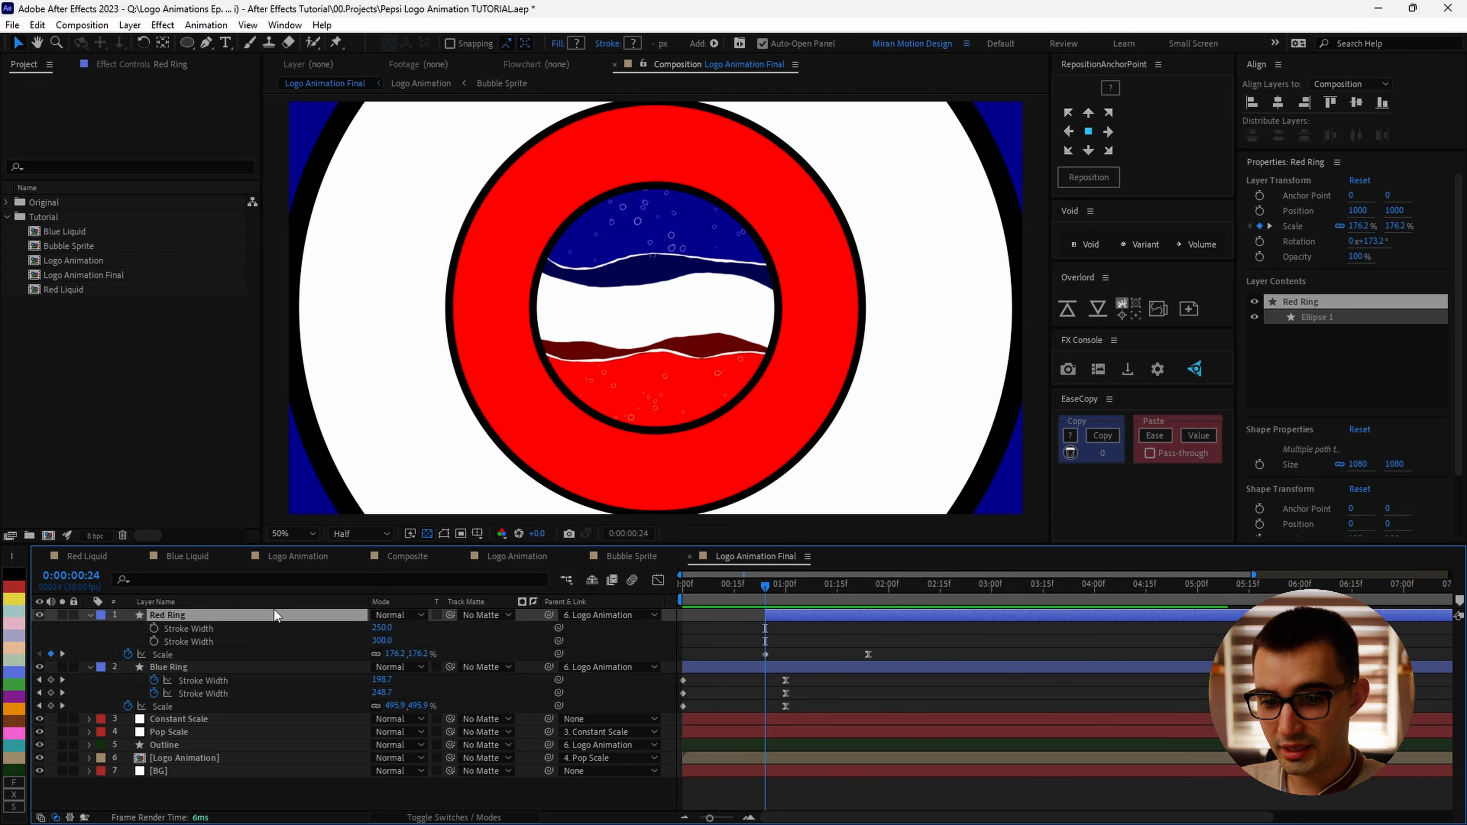
pyautogui.click(14, 587)
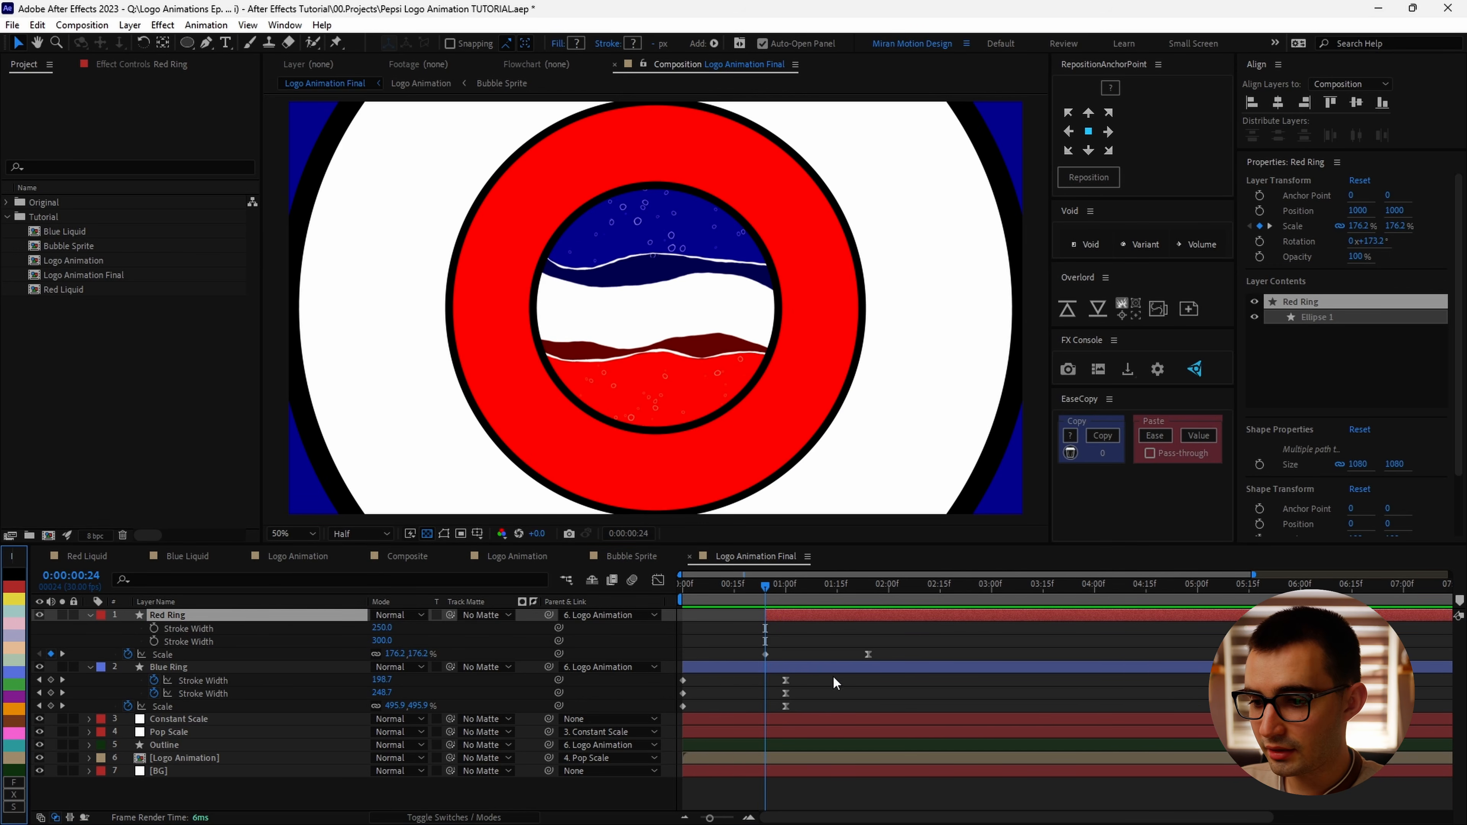
# Step: Preview the red and blue ring transition around 0:00:00:24 frame by frame
pyautogui.click(811, 617)
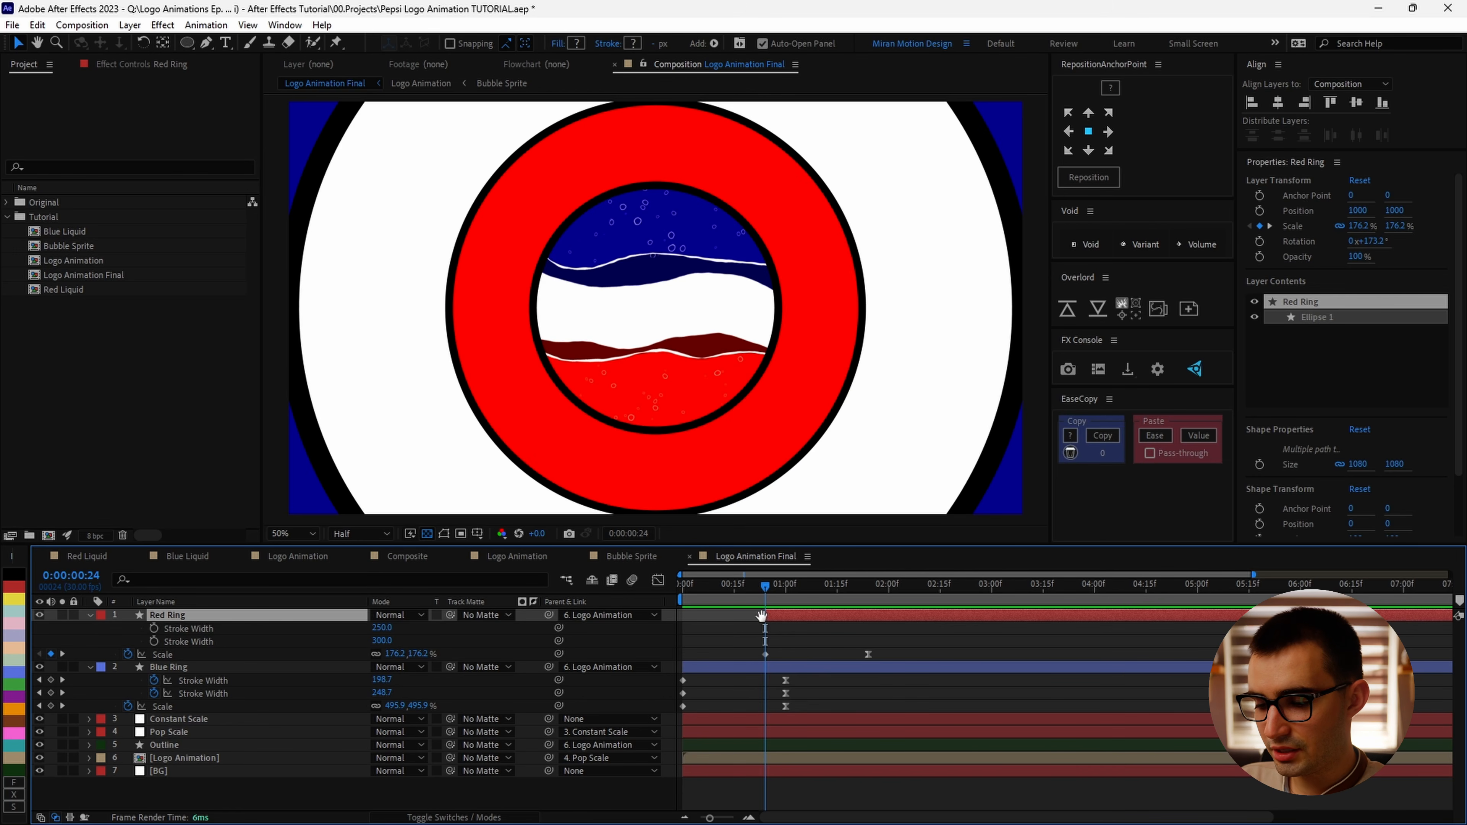
pyautogui.press('space')
pyautogui.scroll(6, 765, 617)
pyautogui.press('space')
pyautogui.hscroll(-5, 775, 615)
pyautogui.click(824, 590)
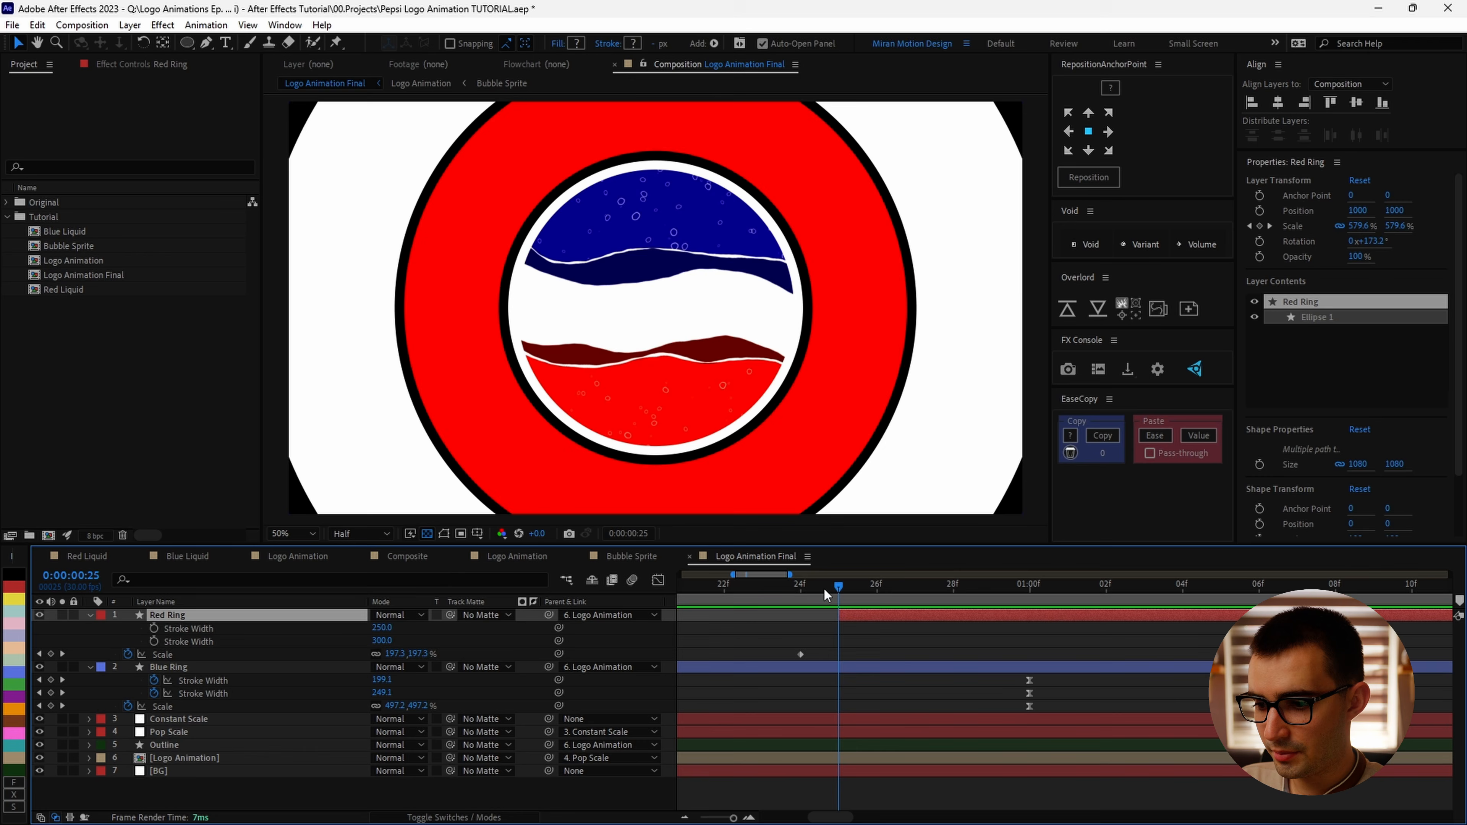
pyautogui.moveTo(824, 590); pyautogui.dragTo(808, 592)
pyautogui.scroll(-6, 824, 616)
pyautogui.press('space')
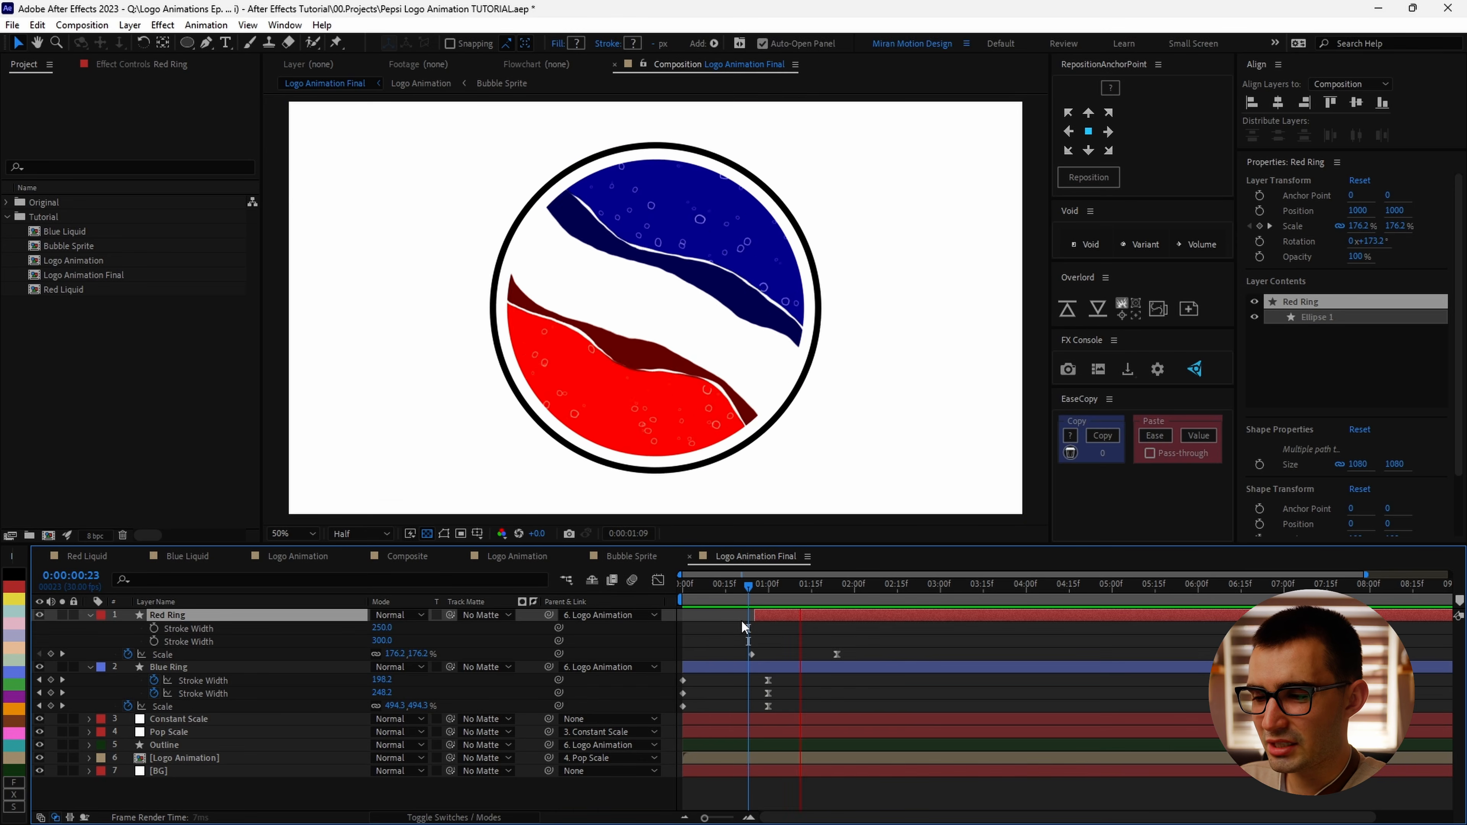
pyautogui.press('space')
pyautogui.scroll(6, 746, 617)
pyautogui.click(808, 588)
pyautogui.press('pageup')
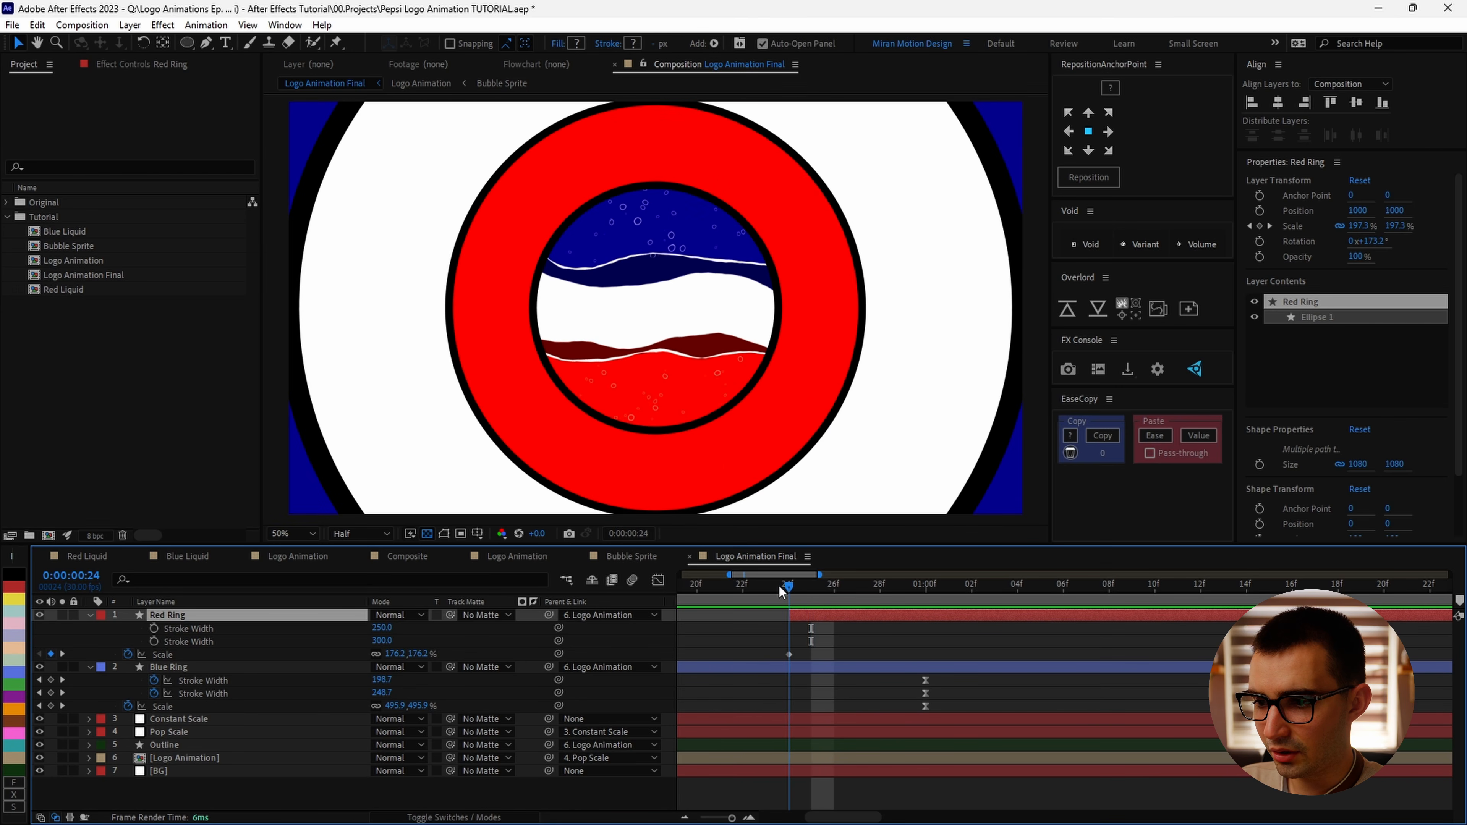
# Step: Apply CC Radial ScaleWipe to the Red Ring layer and adjust its Completion to about 27%
pyautogui.hotkey('ctrl', 'space')
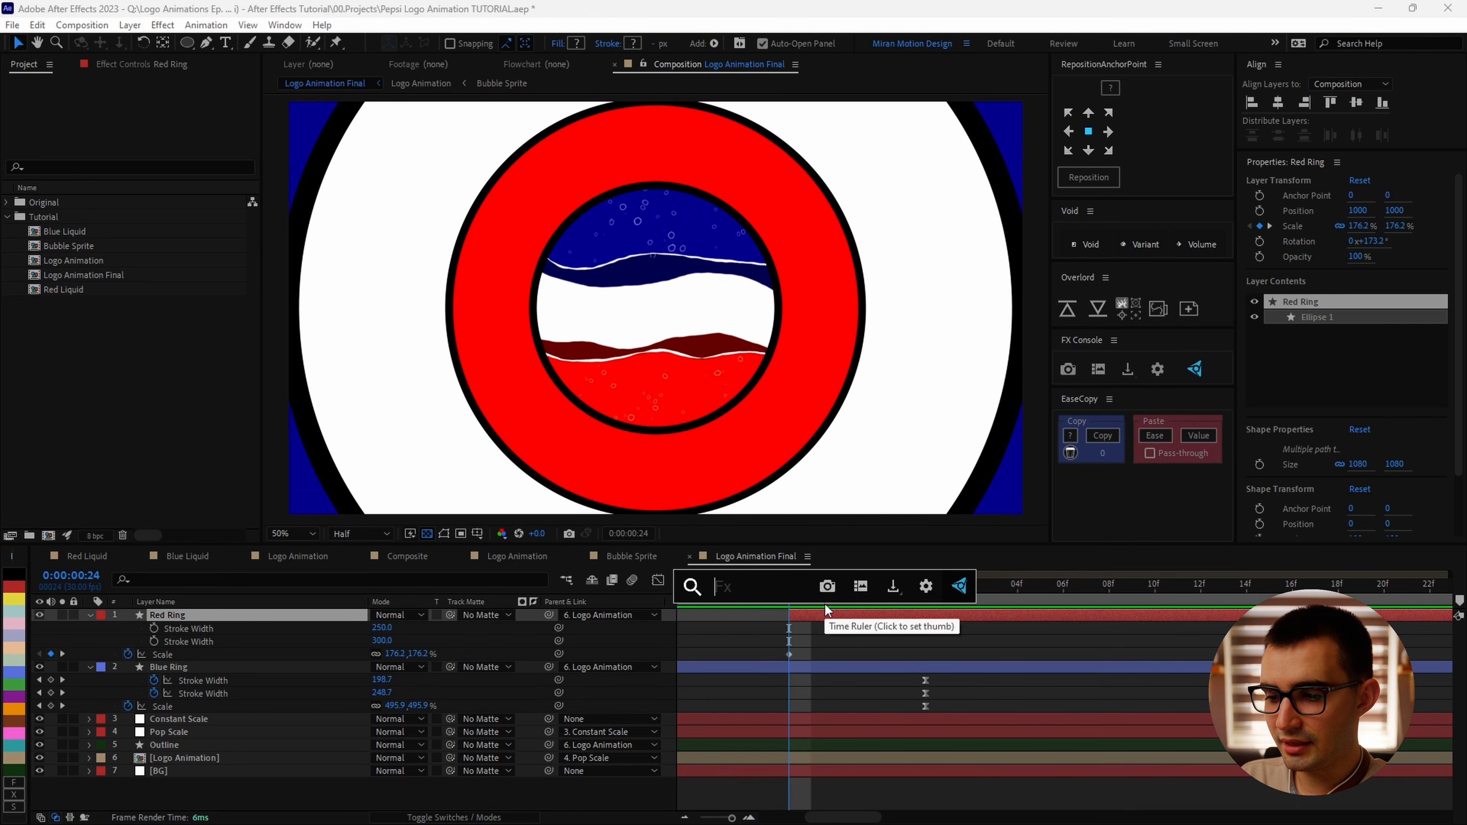
pyautogui.write('cc radial')
pyautogui.press('Down')
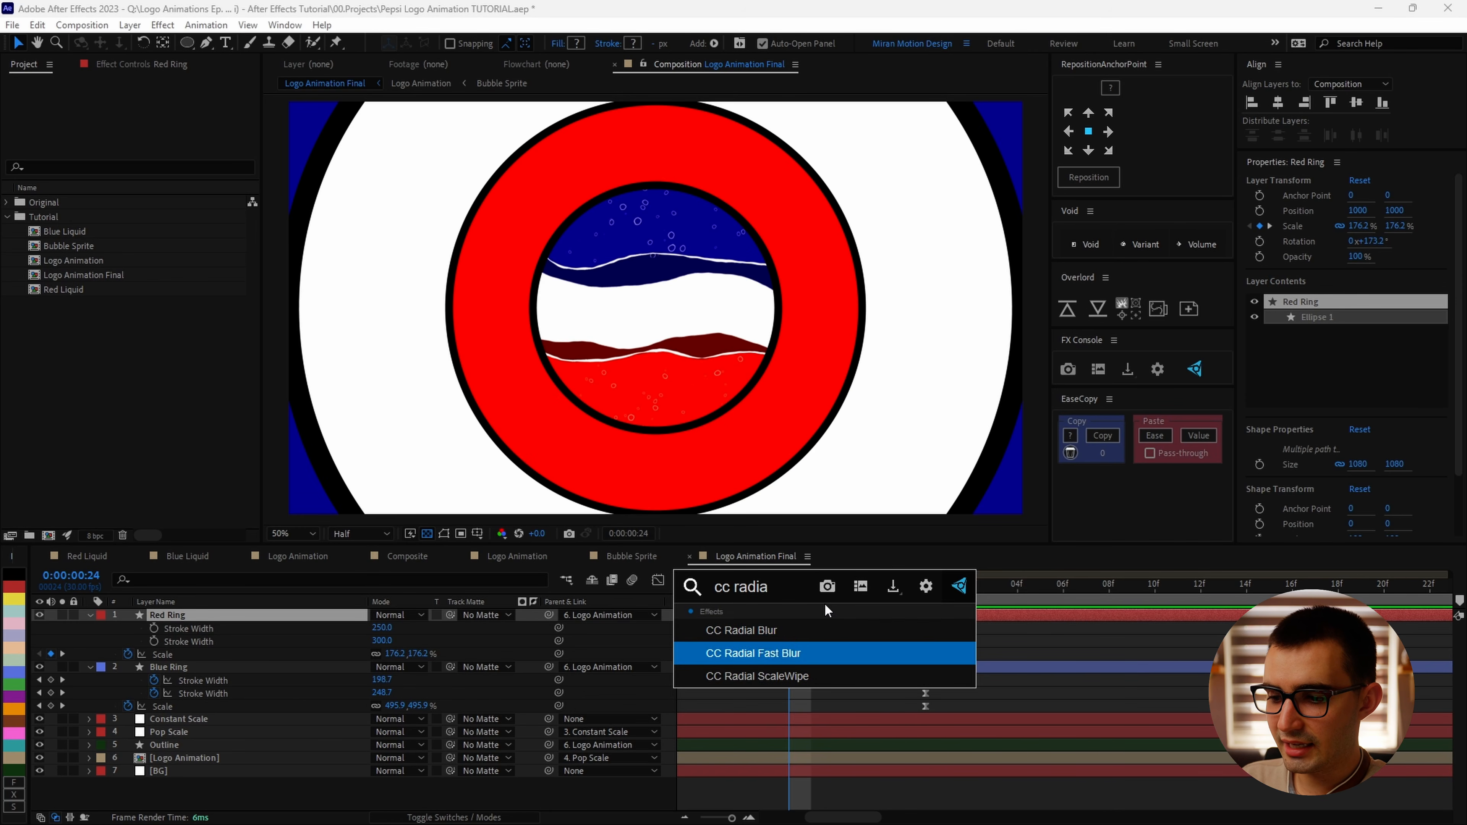
pyautogui.press('Down')
pyautogui.press('Return')
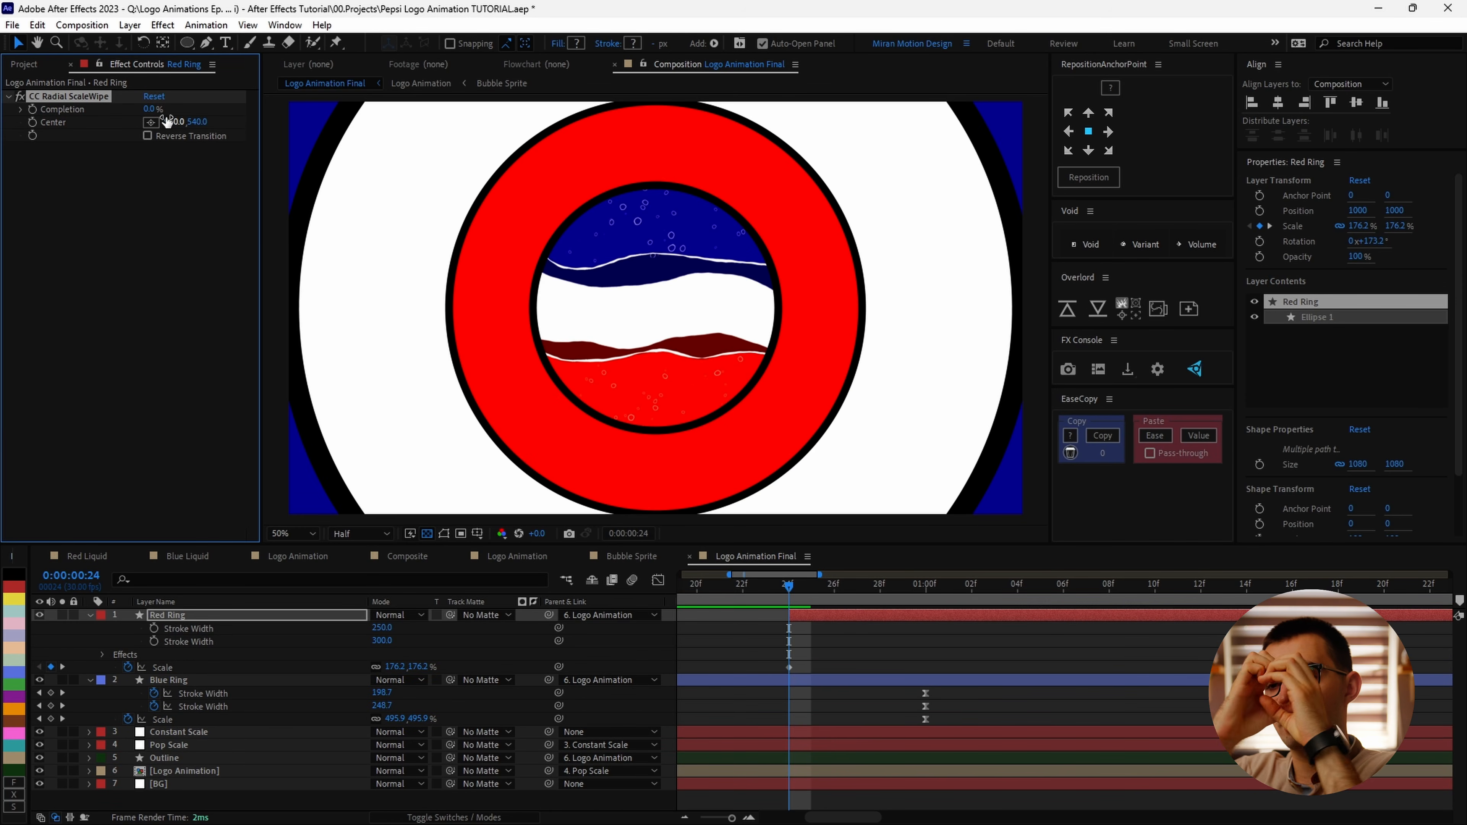
pyautogui.click(62, 614)
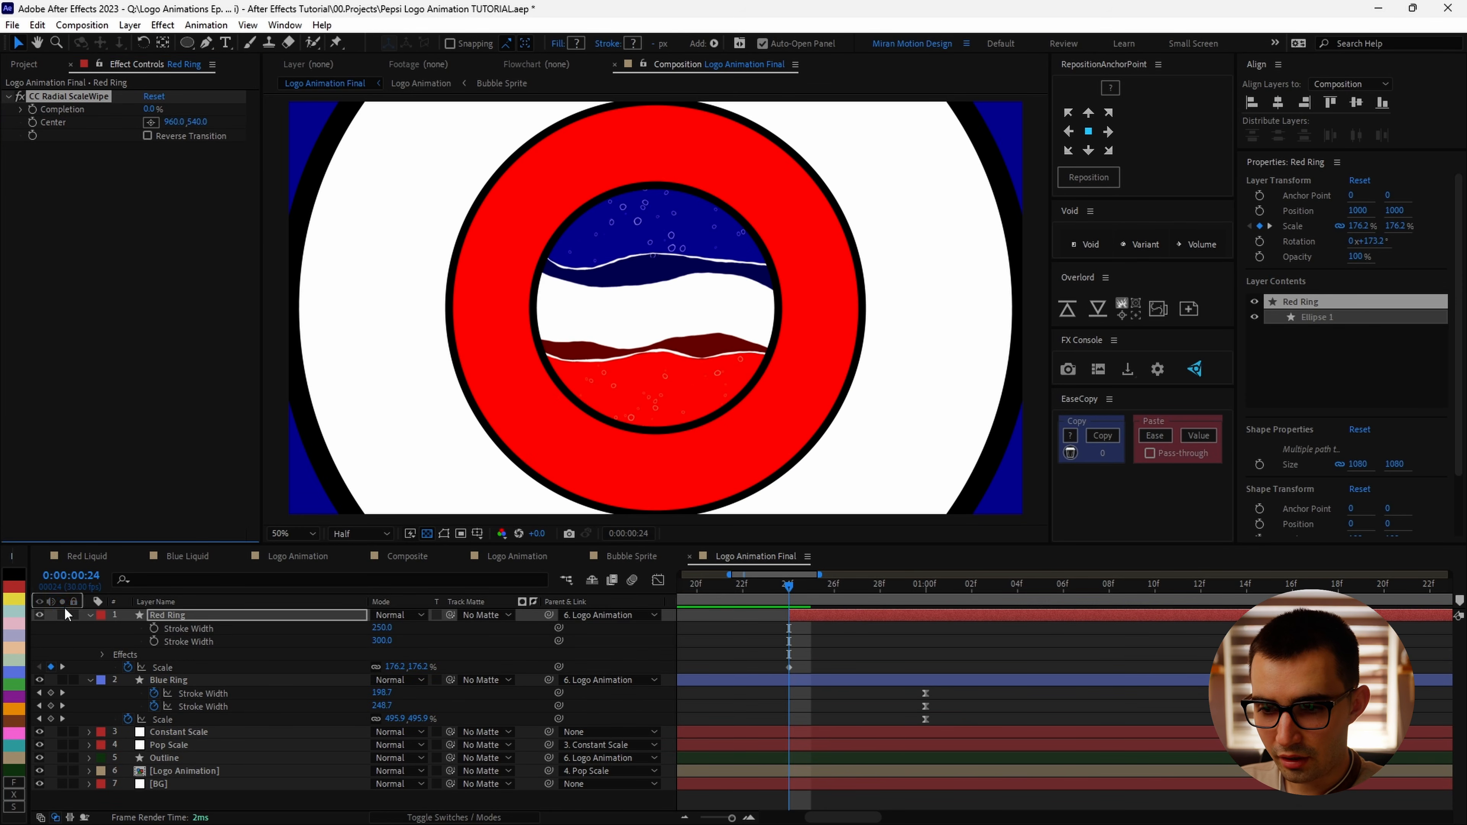
pyautogui.moveTo(152, 109); pyautogui.dragTo(200, 114)
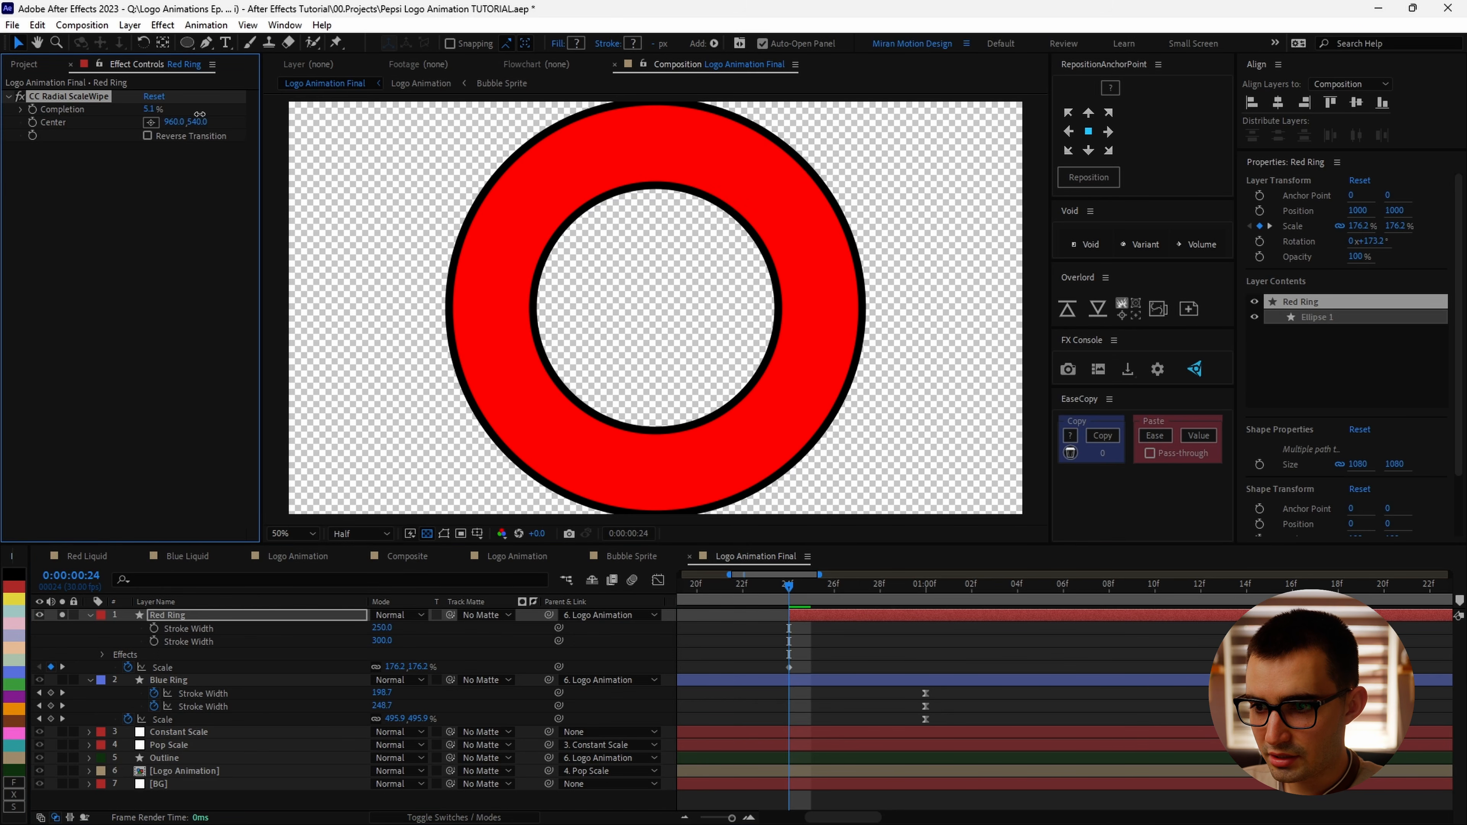
pyautogui.moveTo(314, 125); pyautogui.dragTo(410, 130)
pyautogui.moveTo(182, 117); pyautogui.dragTo(188, 118)
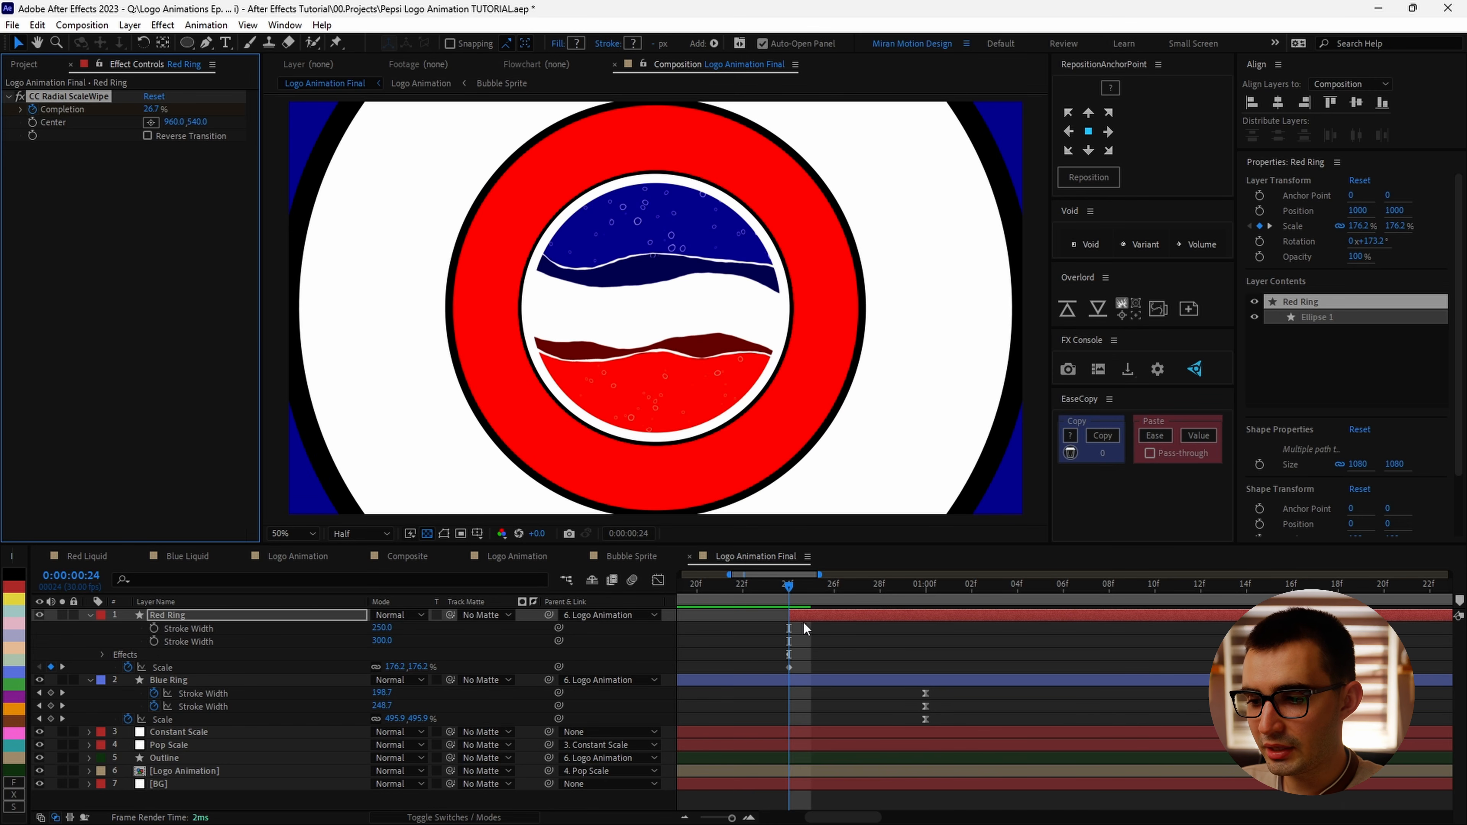
# Step: Animate the wipe's Completion from about 27% at 0:00:00:25 to 0% at 0:00:00:26
pyautogui.press('pagedown')
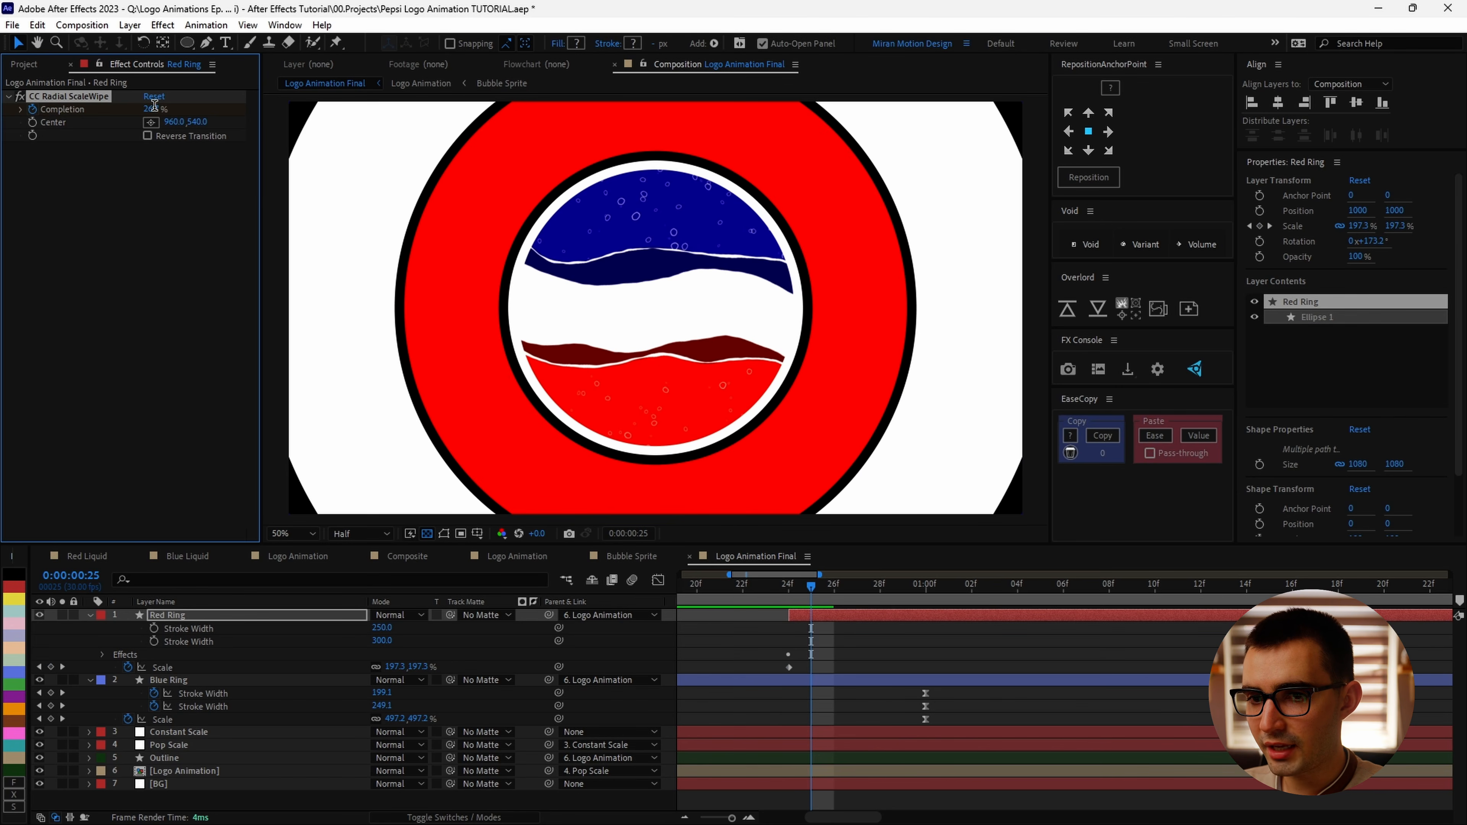
pyautogui.click(153, 97)
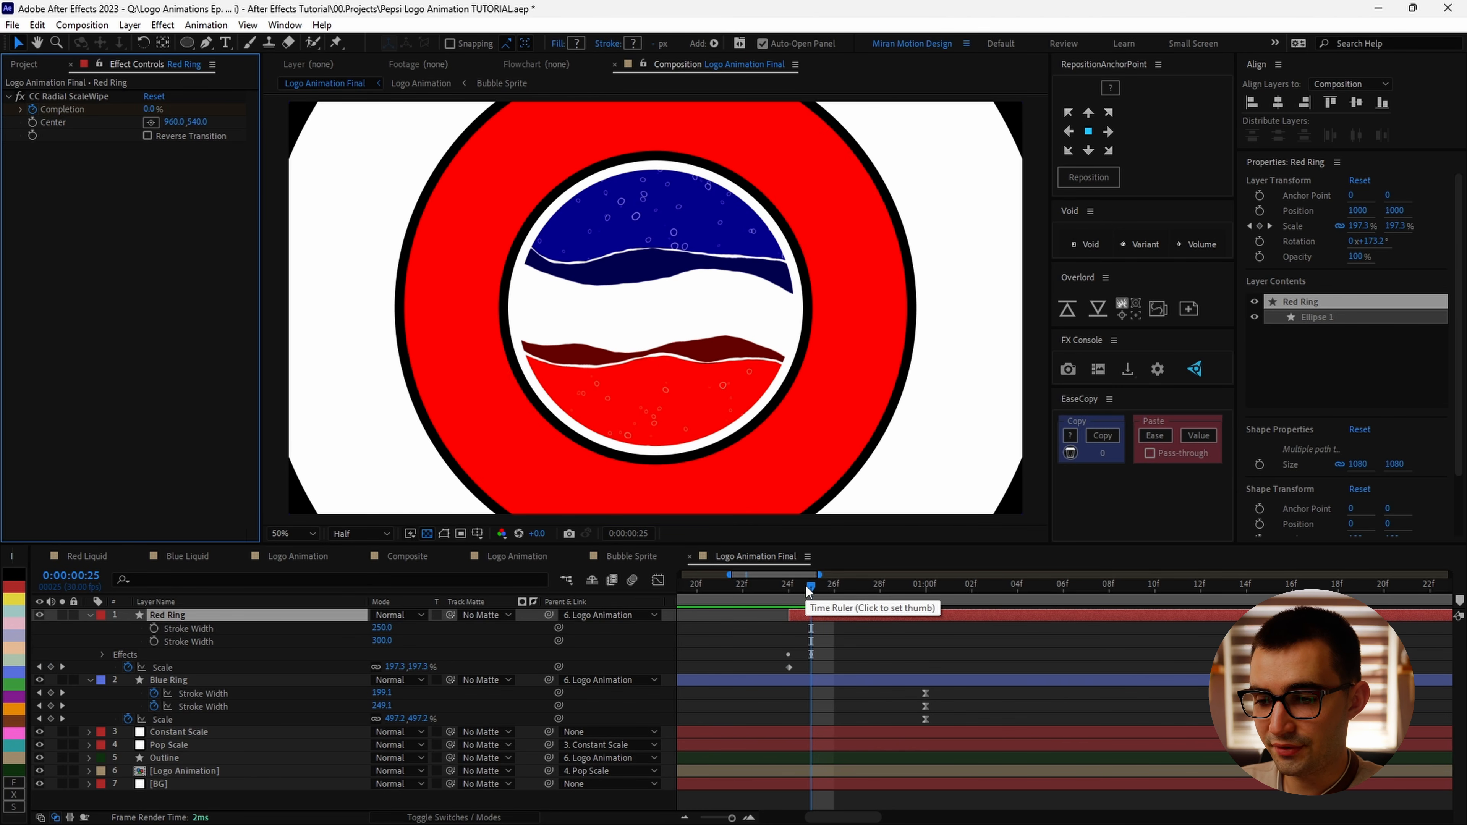
pyautogui.click(815, 585)
pyautogui.press('u')
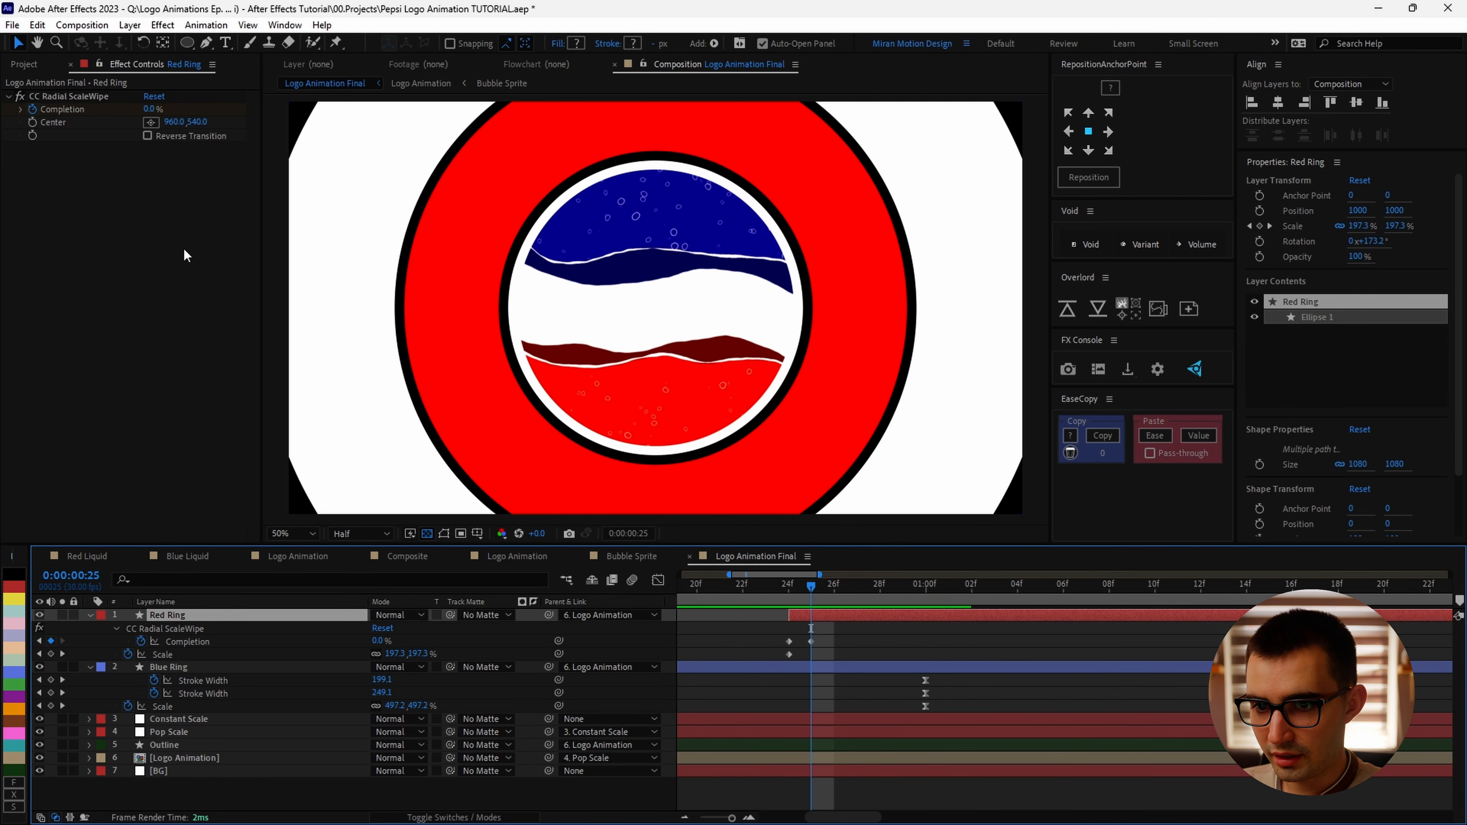
pyautogui.moveTo(788, 642); pyautogui.dragTo(812, 642)
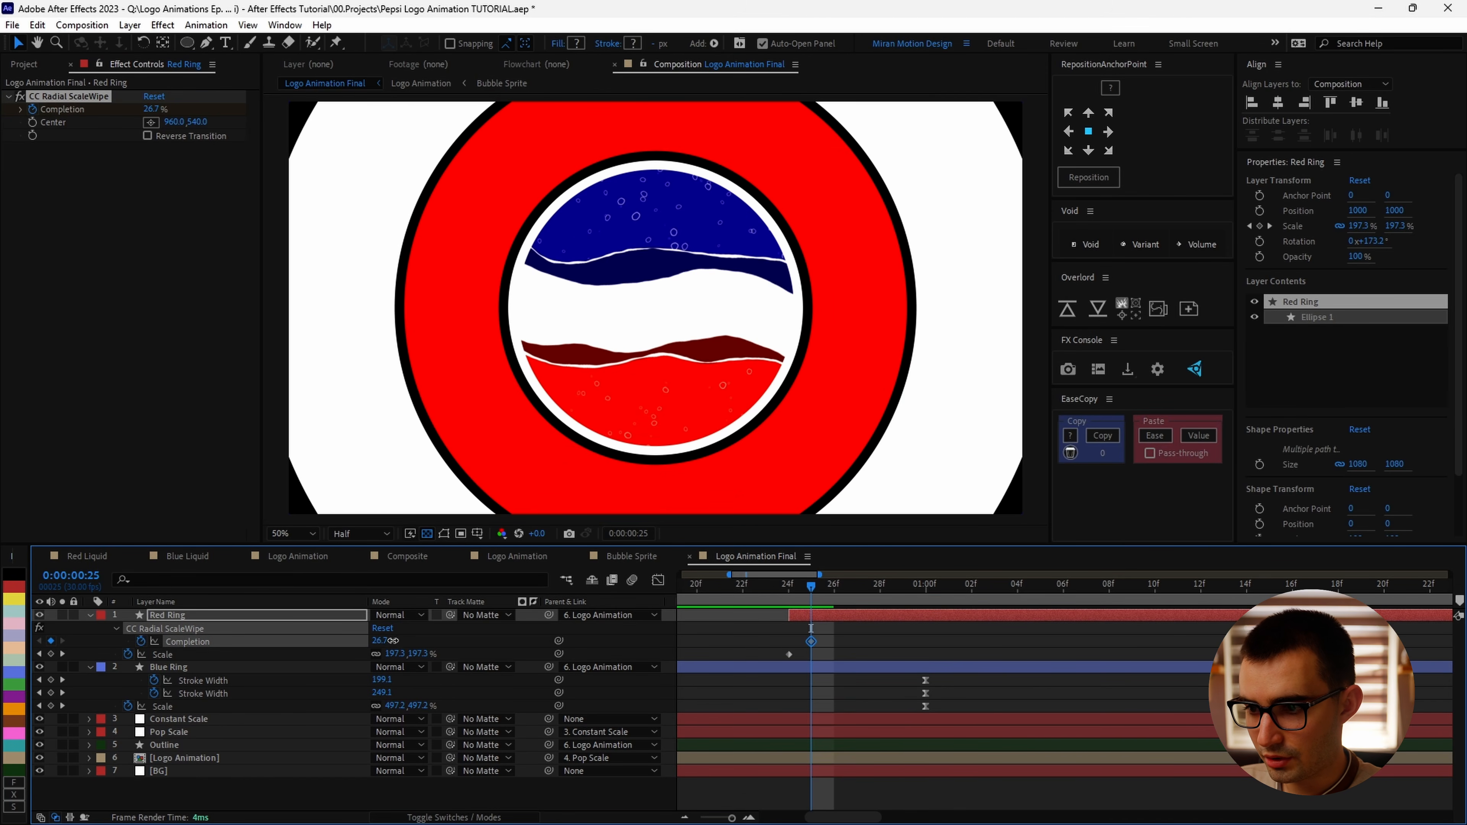
pyautogui.moveTo(392, 640); pyautogui.dragTo(422, 644)
pyautogui.press('pagedown')
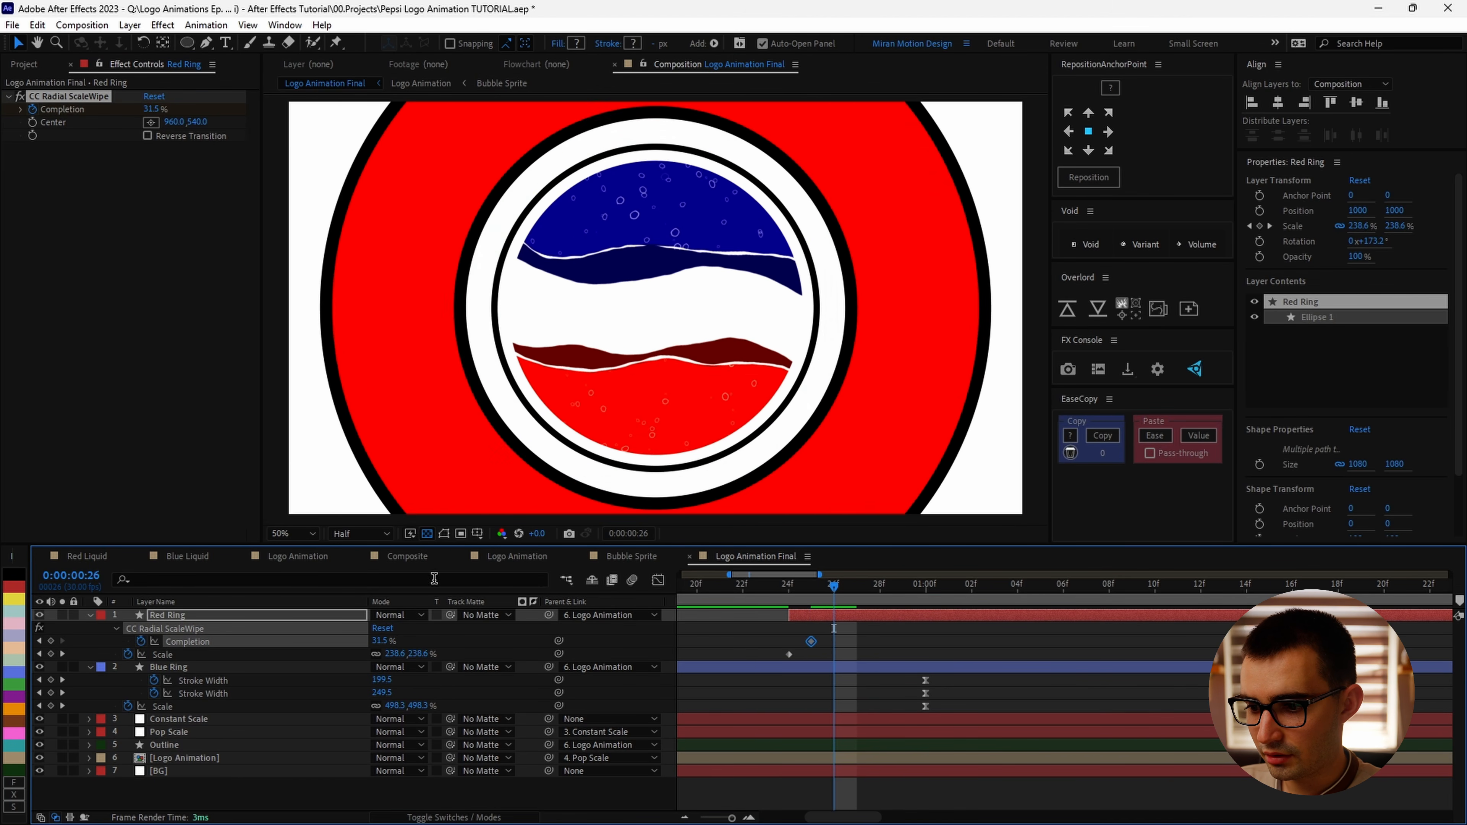
pyautogui.click(151, 109)
pyautogui.write('0')
pyautogui.click(156, 191)
# Step: Trim the out points of the Red Ring and Blue Ring layers at 0:00:01:08
pyautogui.moveTo(827, 590); pyautogui.dragTo(925, 589)
pyautogui.scroll(-2, 831, 347)
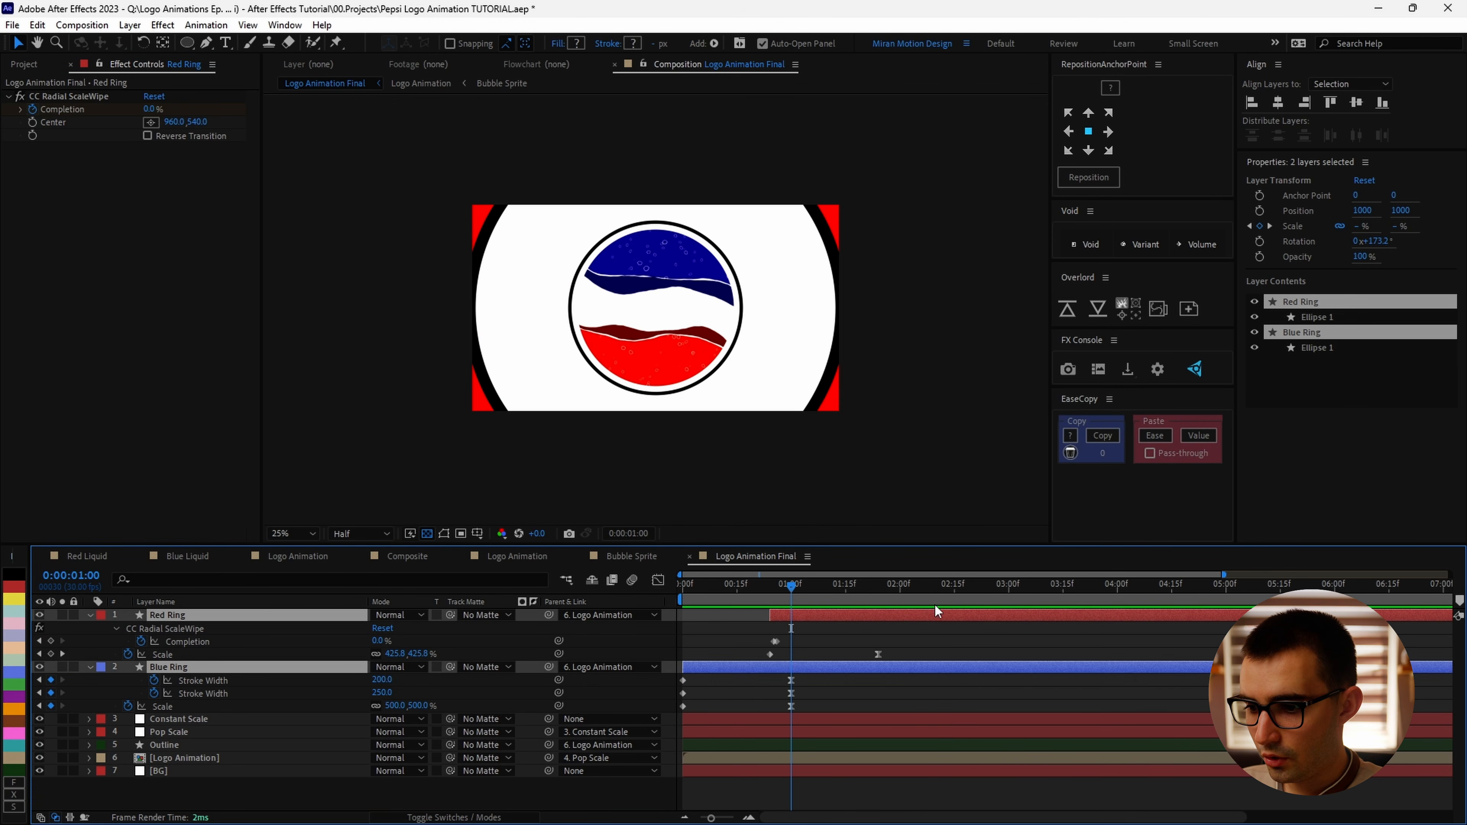
pyautogui.click(816, 590)
pyautogui.press('pagedown')
pyautogui.press('pagedown')
pyautogui.press('pagedown')
pyautogui.press('pagedown')
pyautogui.press('pagedown')
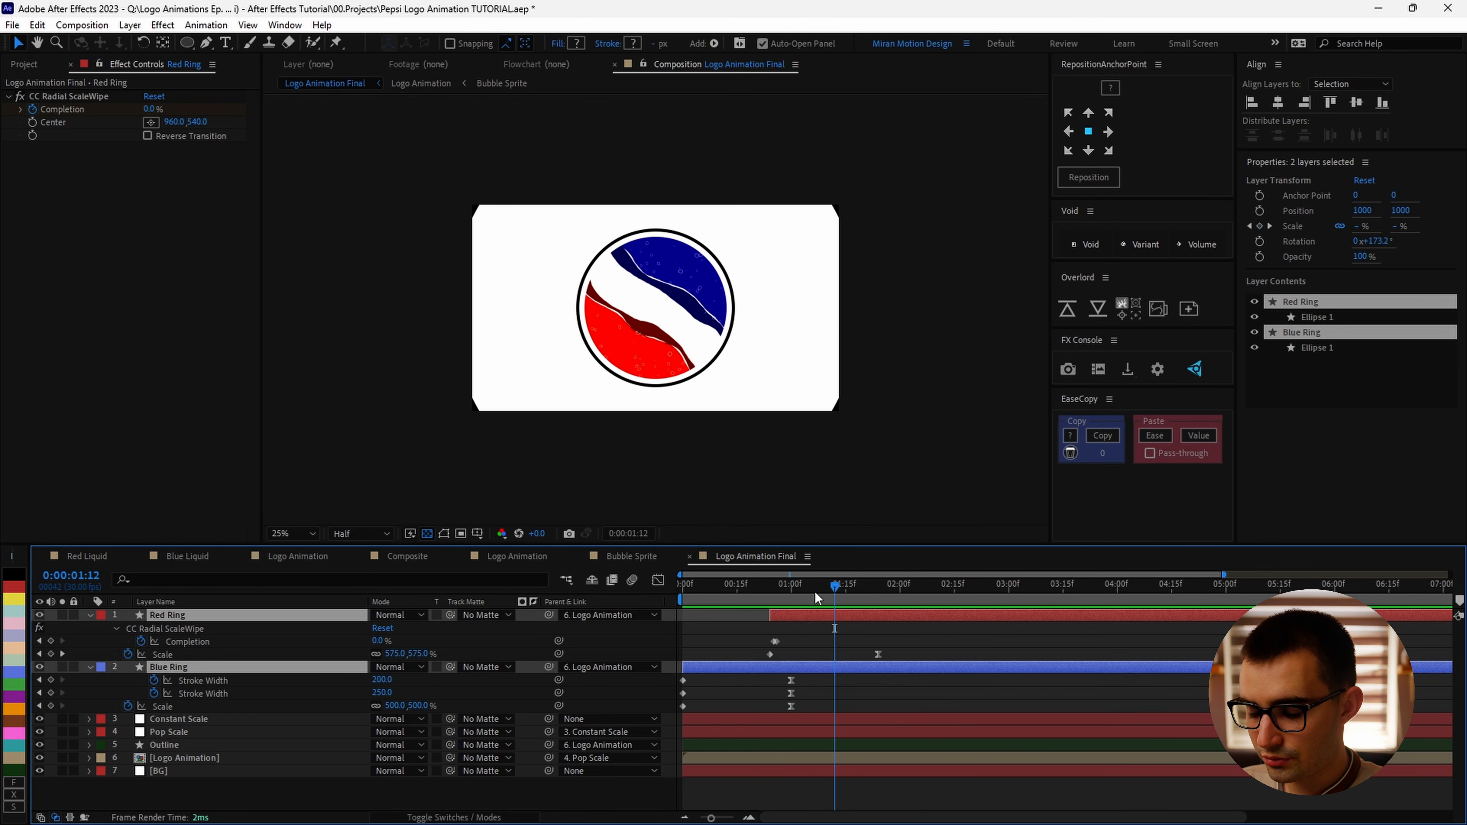
pyautogui.press('pageup')
pyautogui.press('pageup')
pyautogui.press('pageup')
pyautogui.press('pageup')
pyautogui.hotkey('alt', ']')
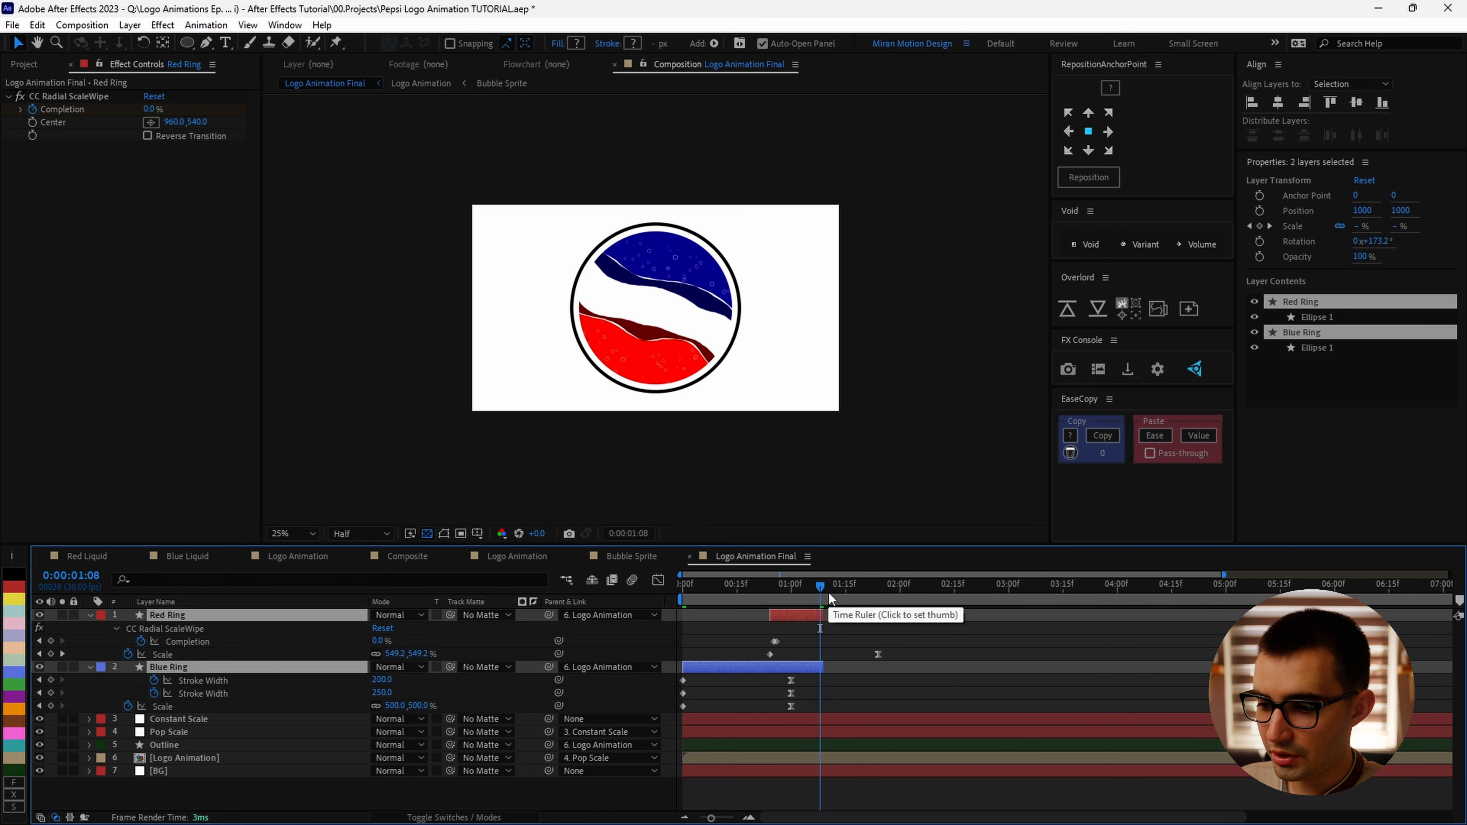
# Step: Set the work area end to 0:00:05:00
pyautogui.press('space')
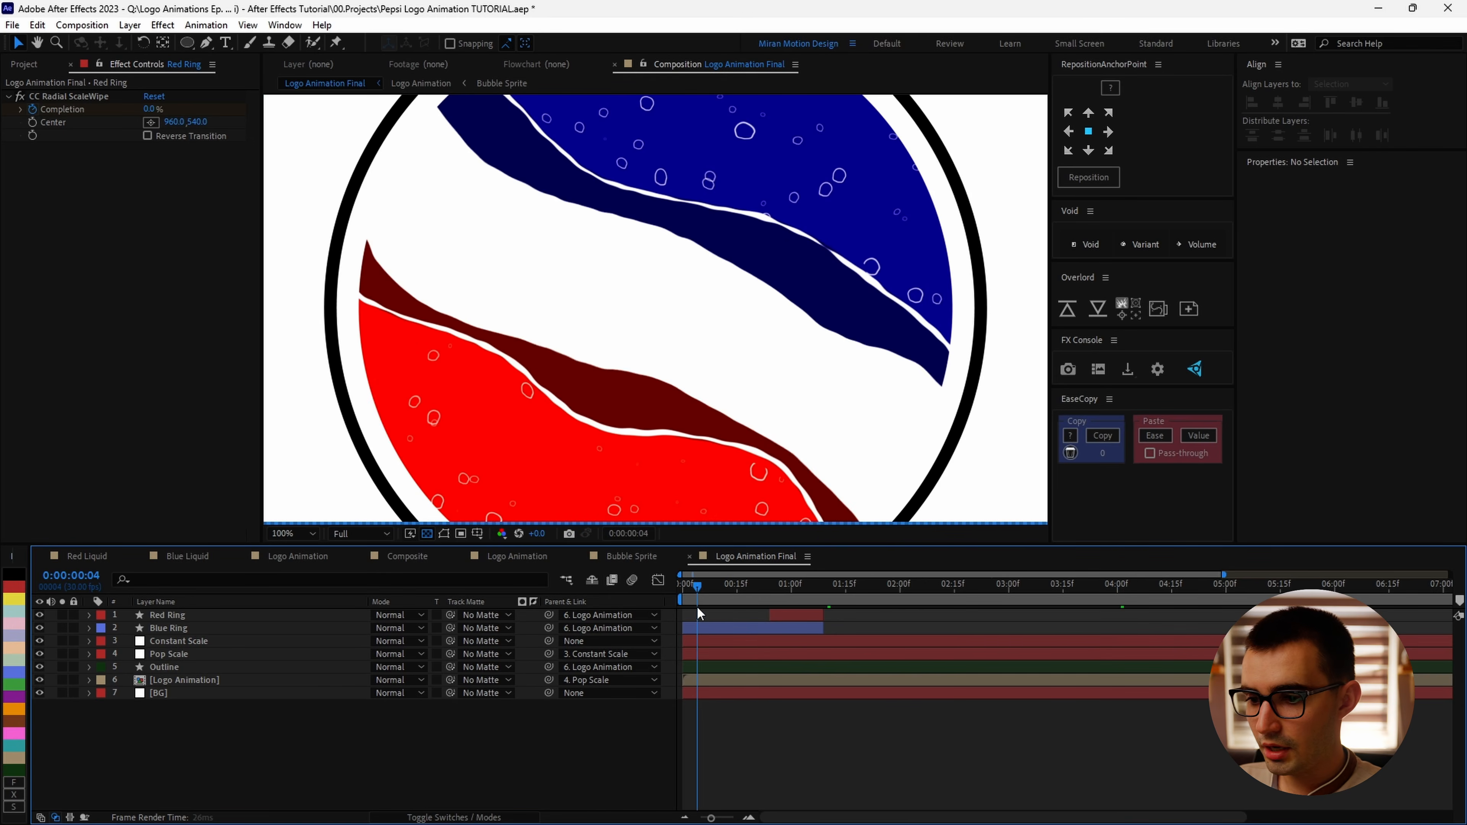
pyautogui.click(1225, 584)
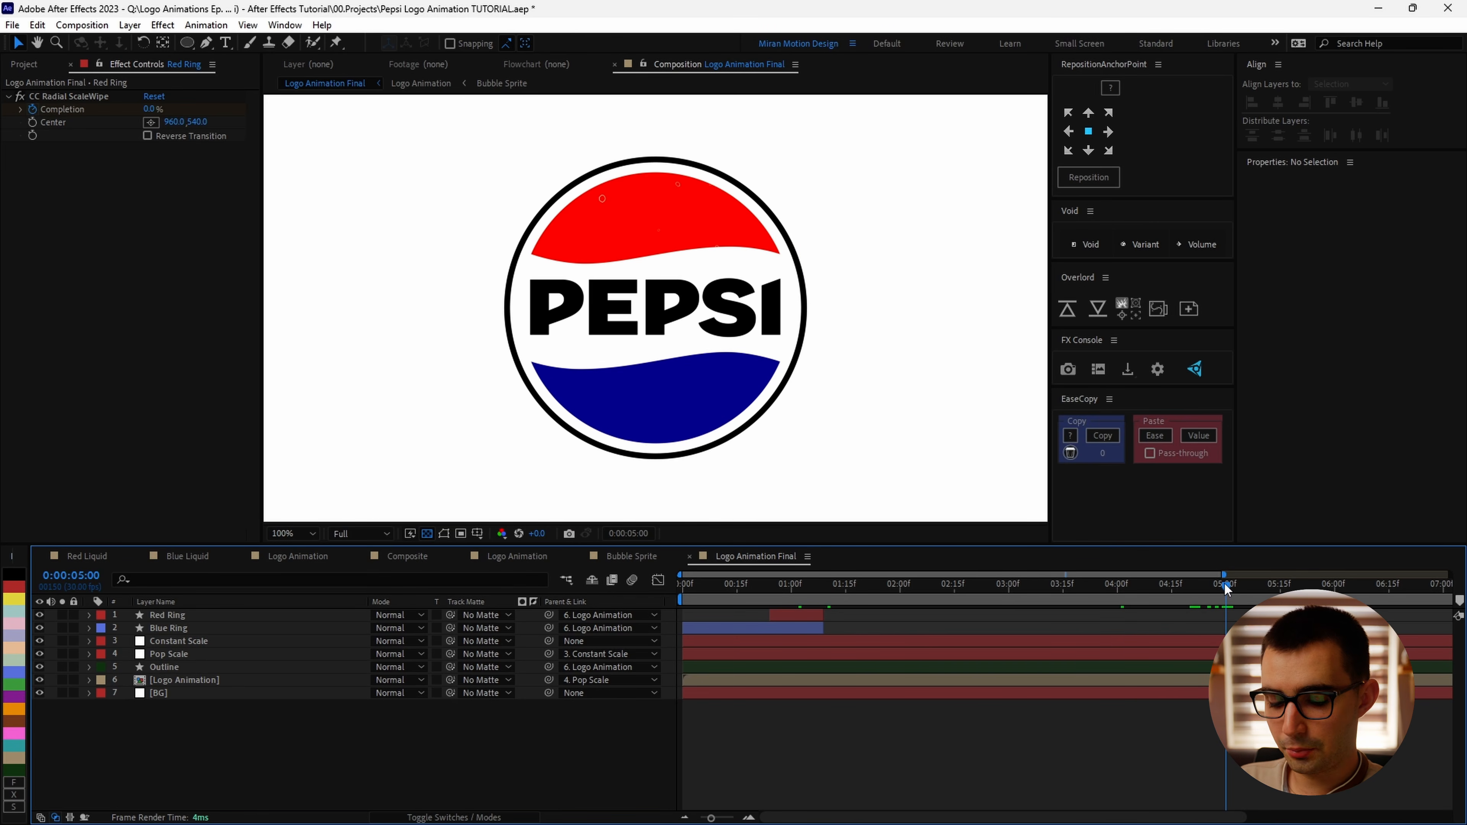
pyautogui.press('n')
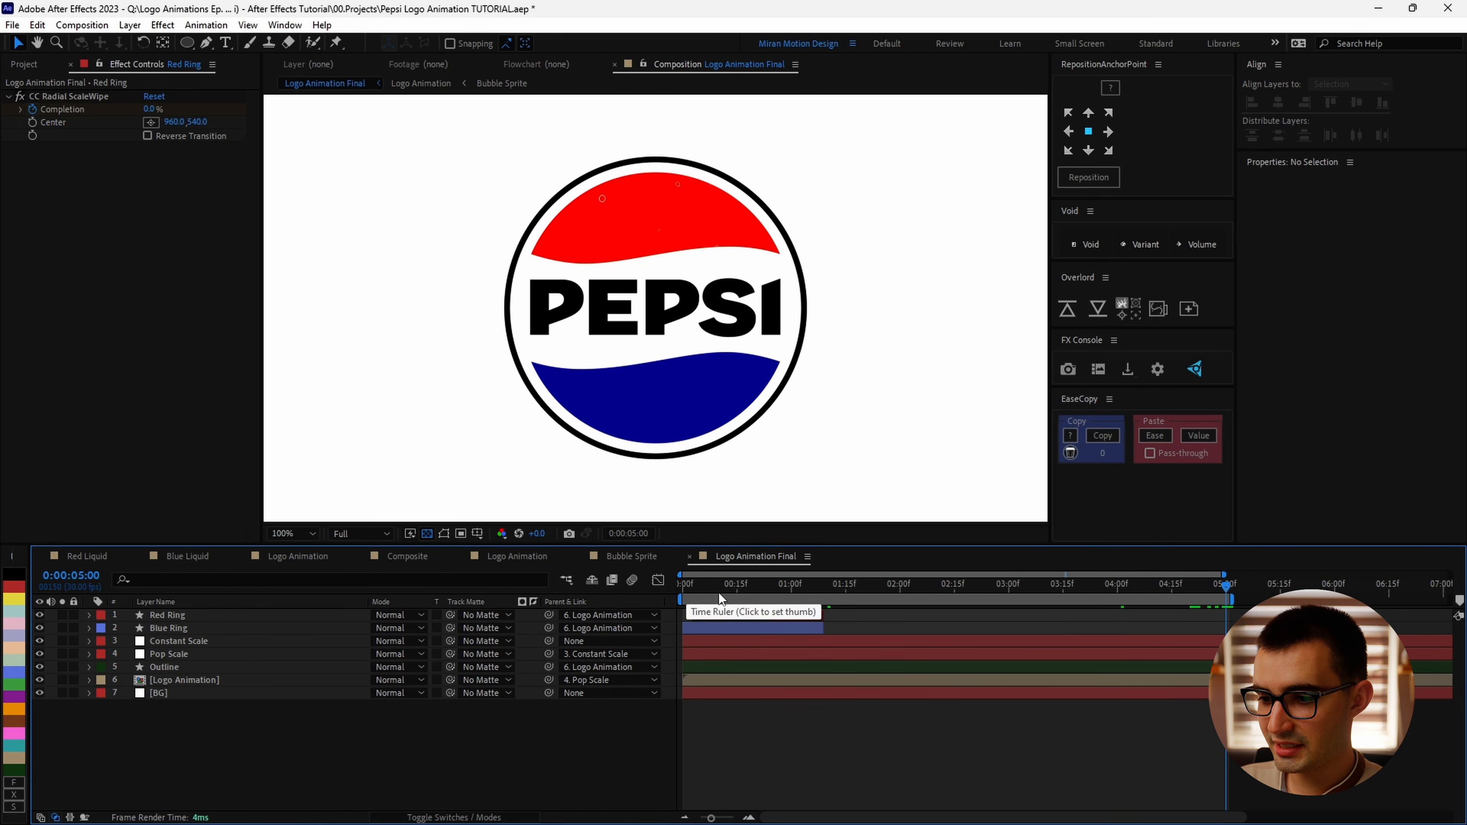
# Step: Preview the final animation in a maximized viewer
pyautogui.press('`')
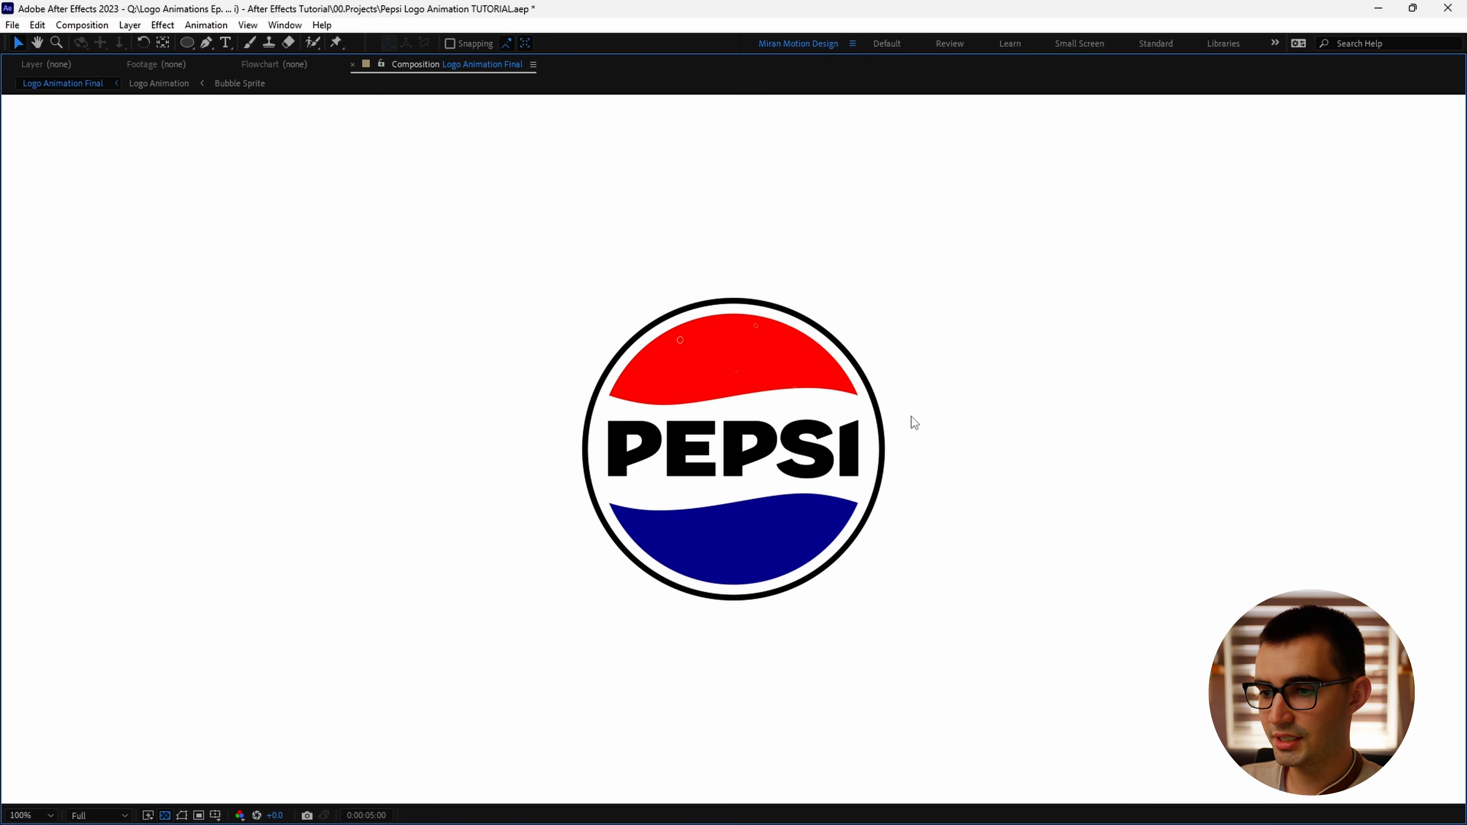
pyautogui.press('space')
pyautogui.press(',')
pyautogui.press(',')
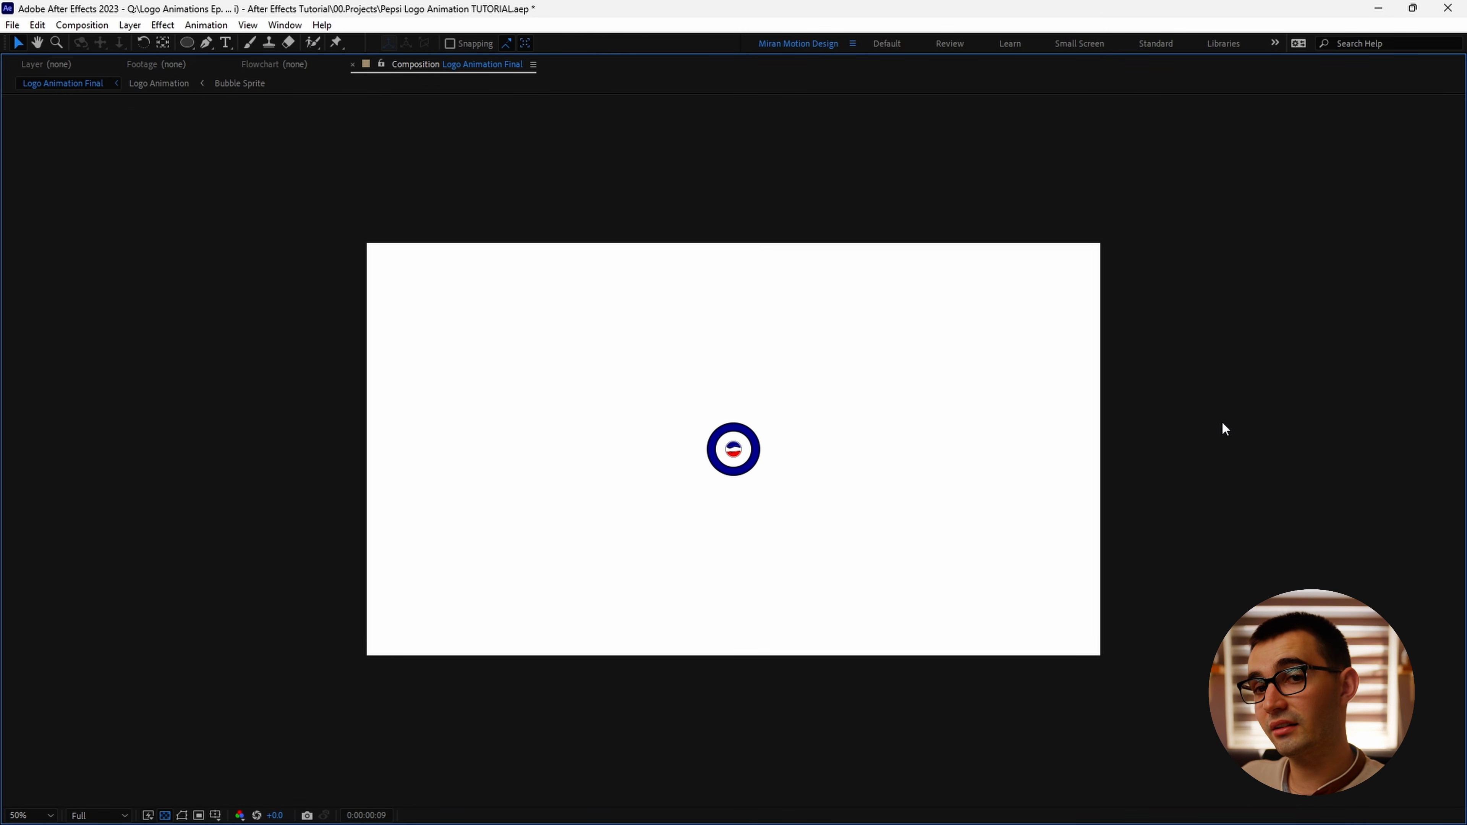